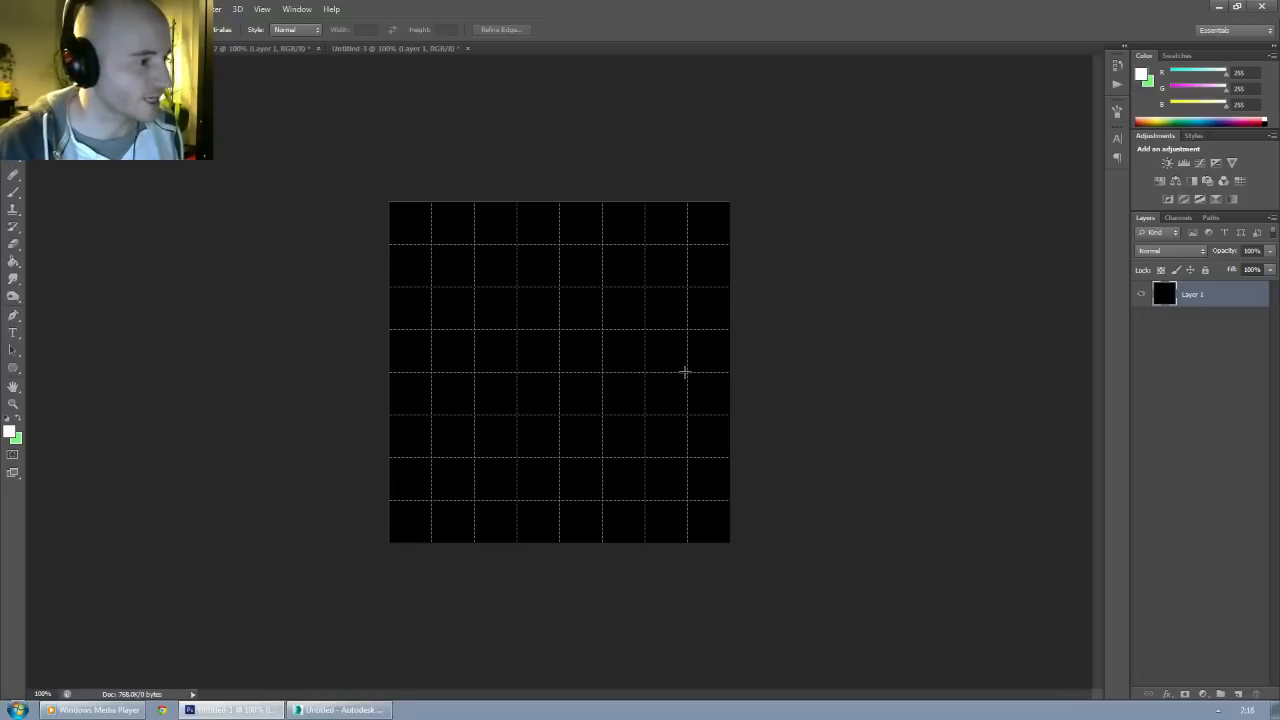
Step: Make a circular selection about three grid cells wide in the canvas's right half, vertically centred, and fill it white on a new layer
alt+shift+drag(558, 375, 623, 294)
drag(551, 373, 646, 372)
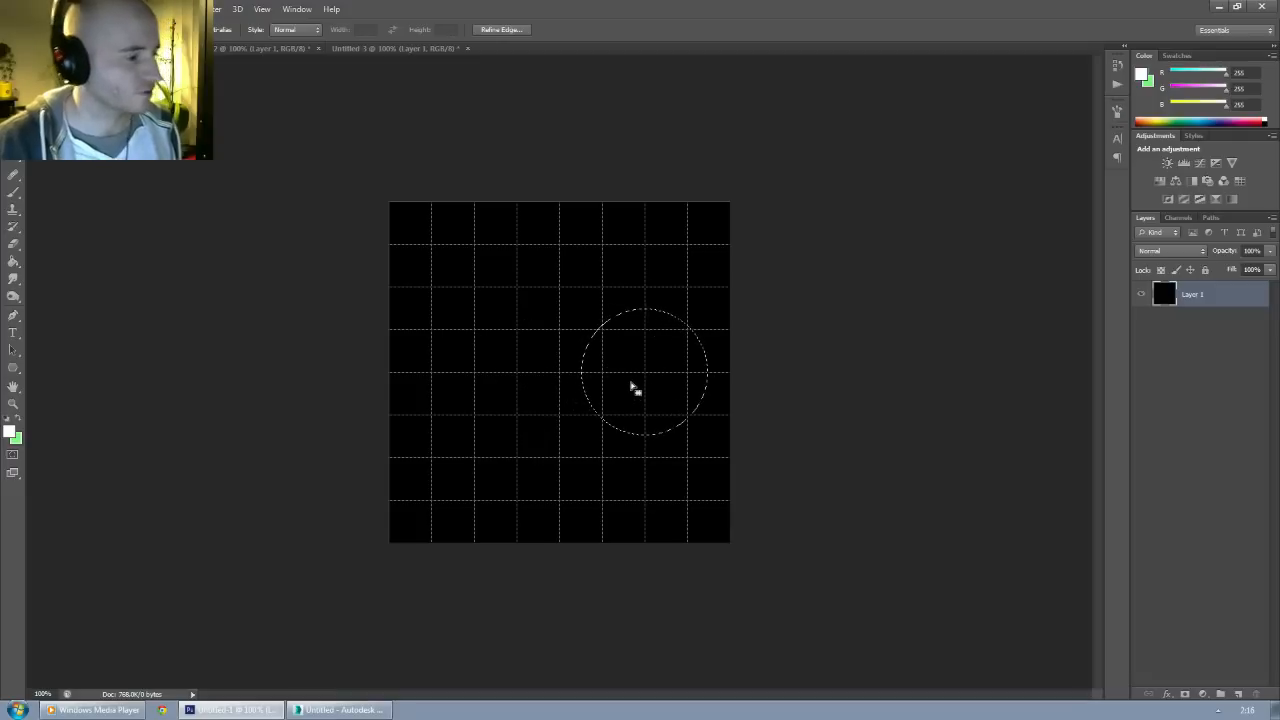
click(1238, 694)
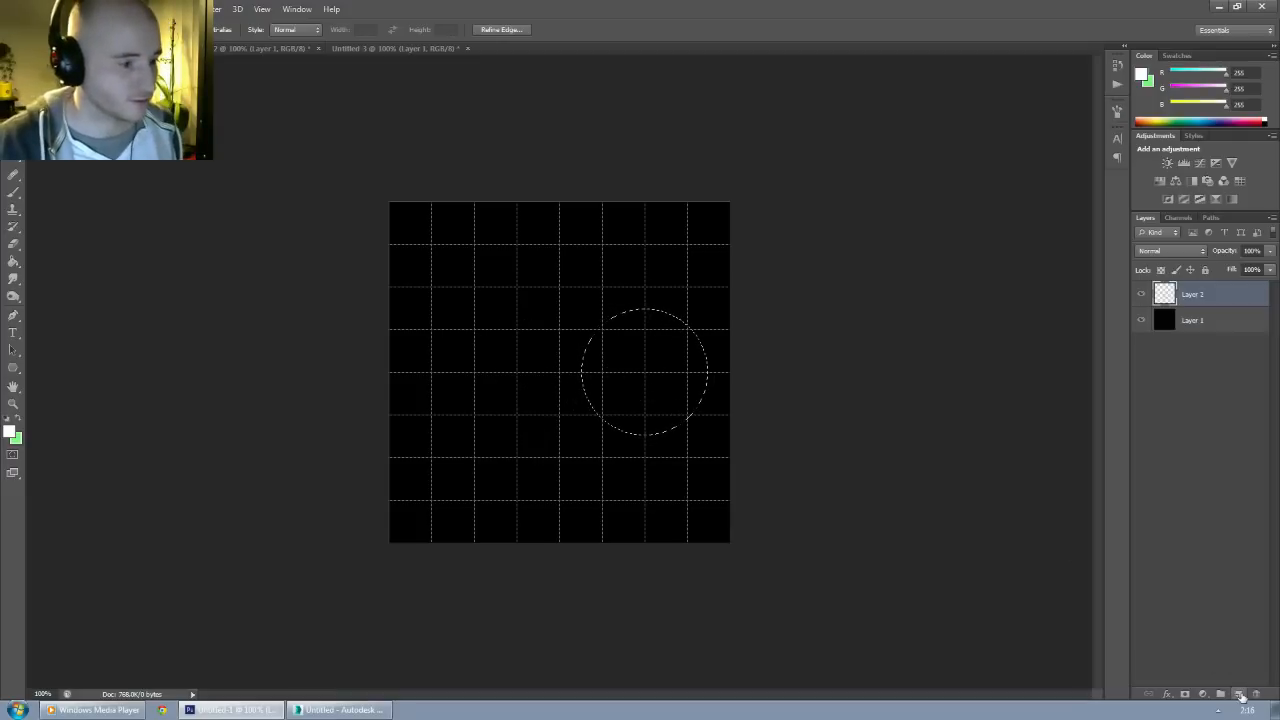
click(13, 262)
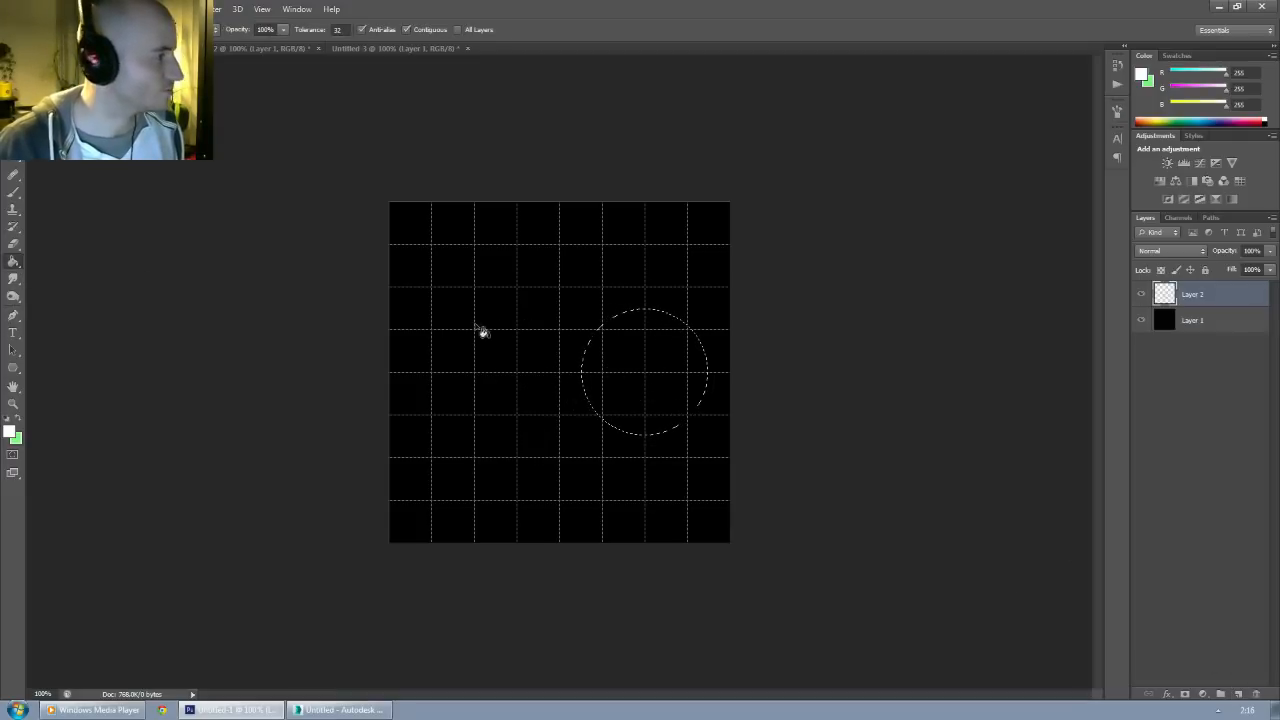
click(626, 358)
key(v)
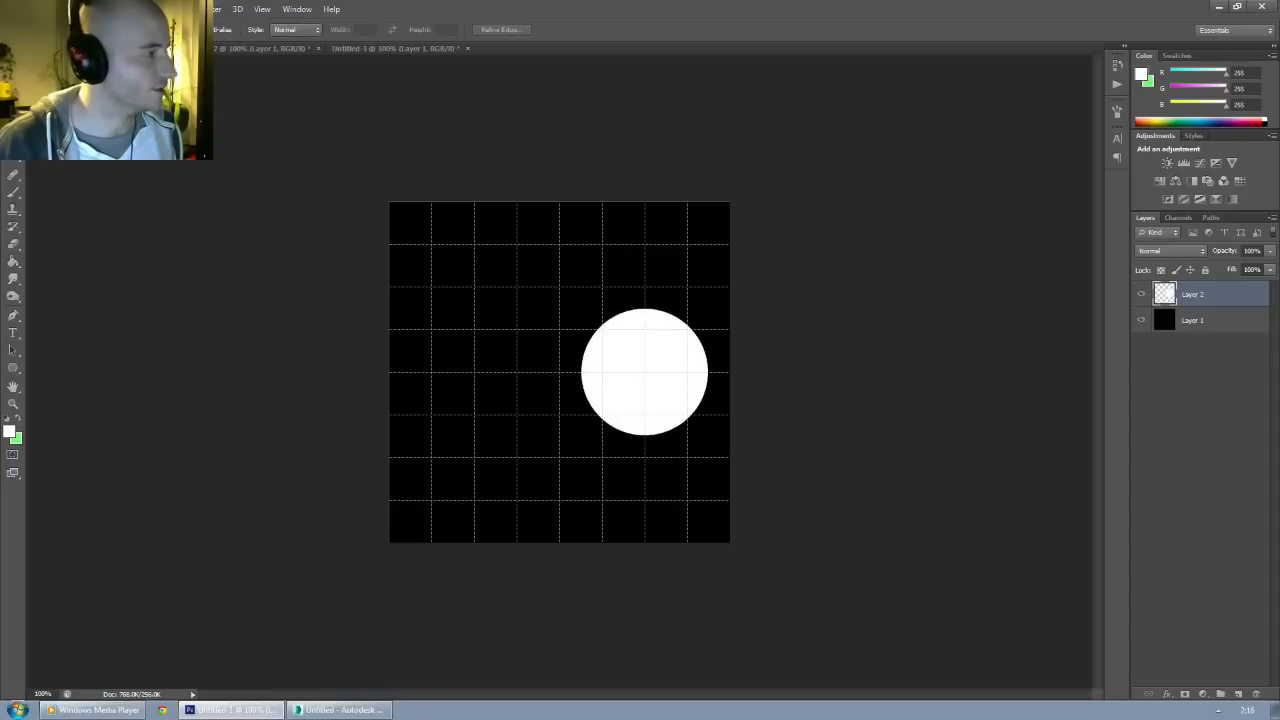
Step: Outline a triangular selection from the leftmost grid intersection on the horizontal centreline to the circle's upper and lower edges
key(m)
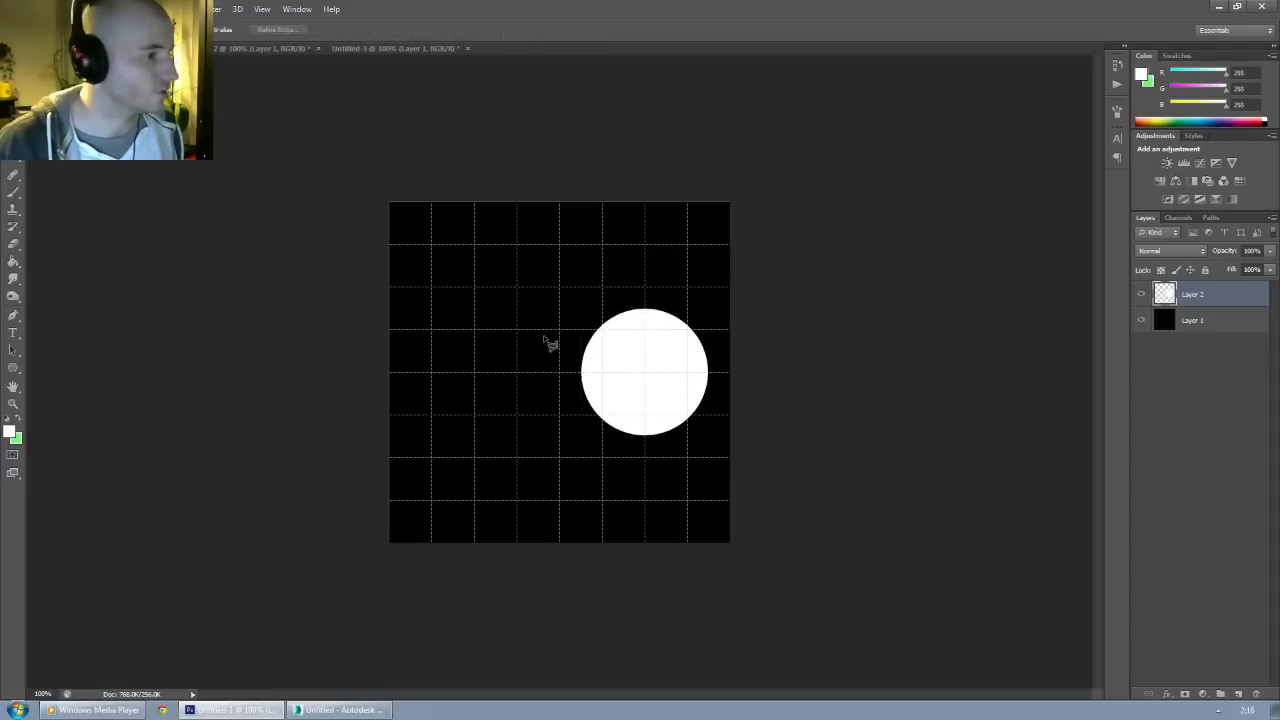
click(432, 373)
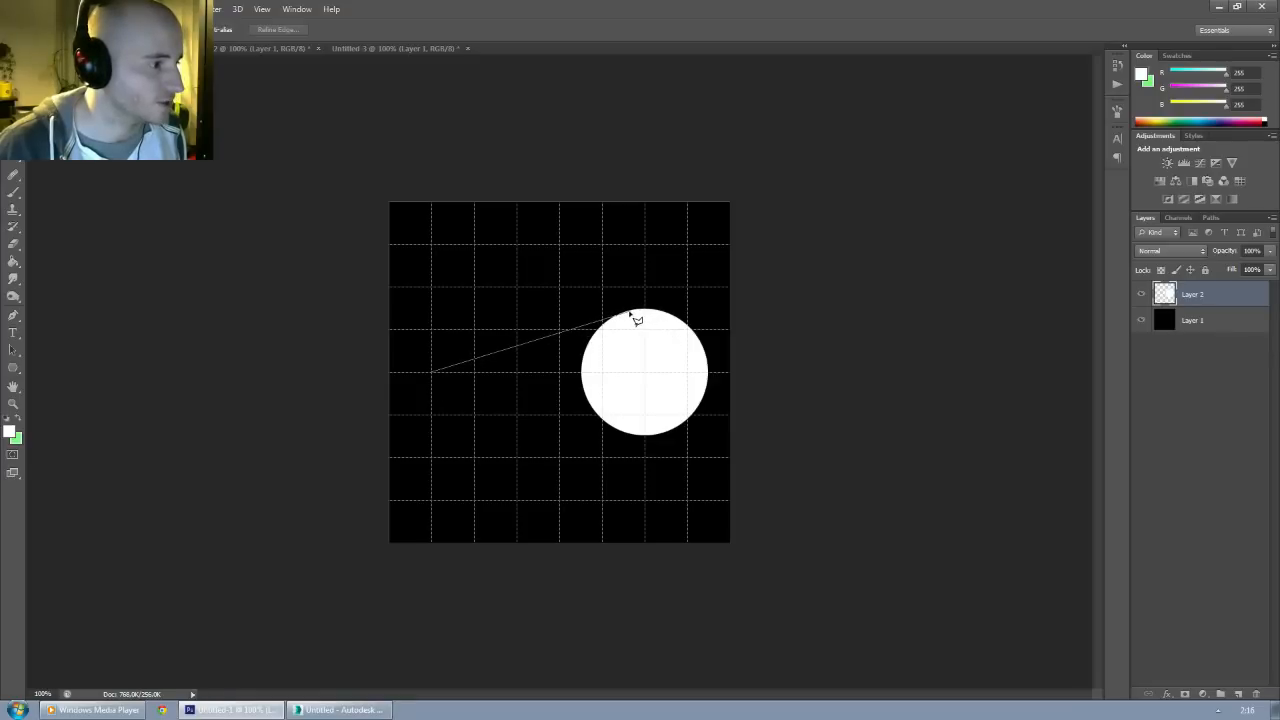
click(630, 314)
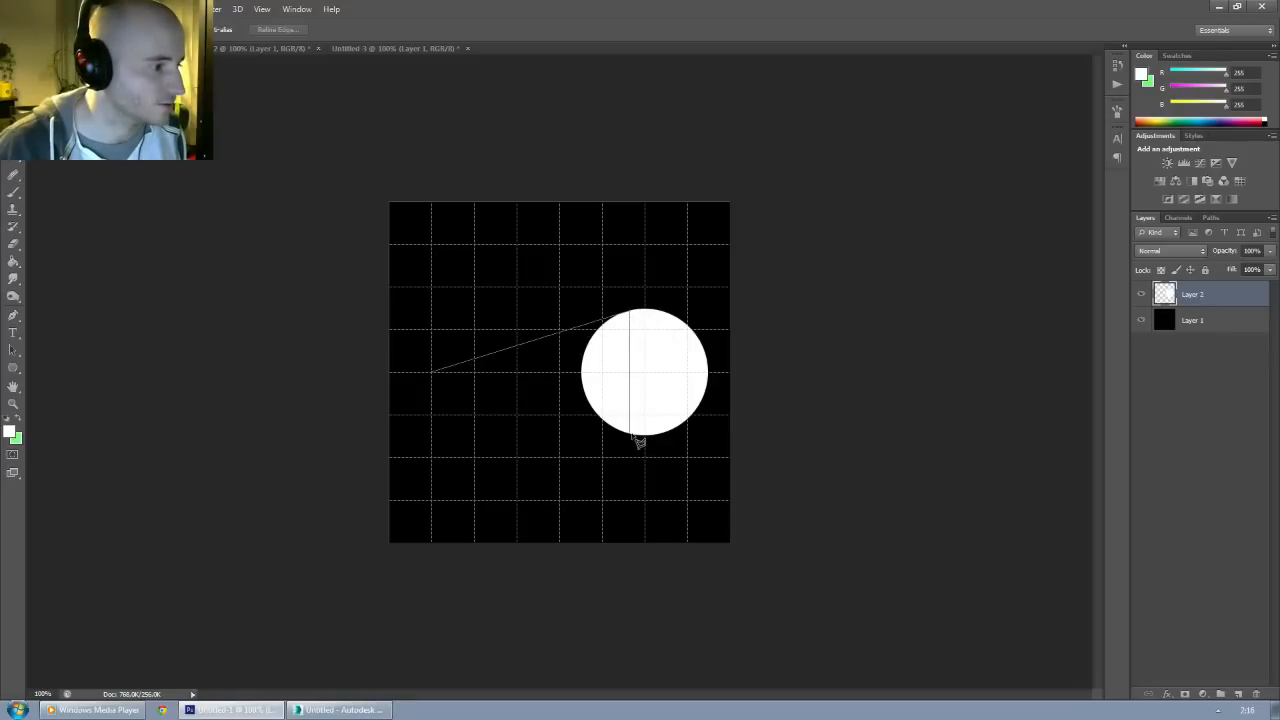
click(630, 434)
click(433, 372)
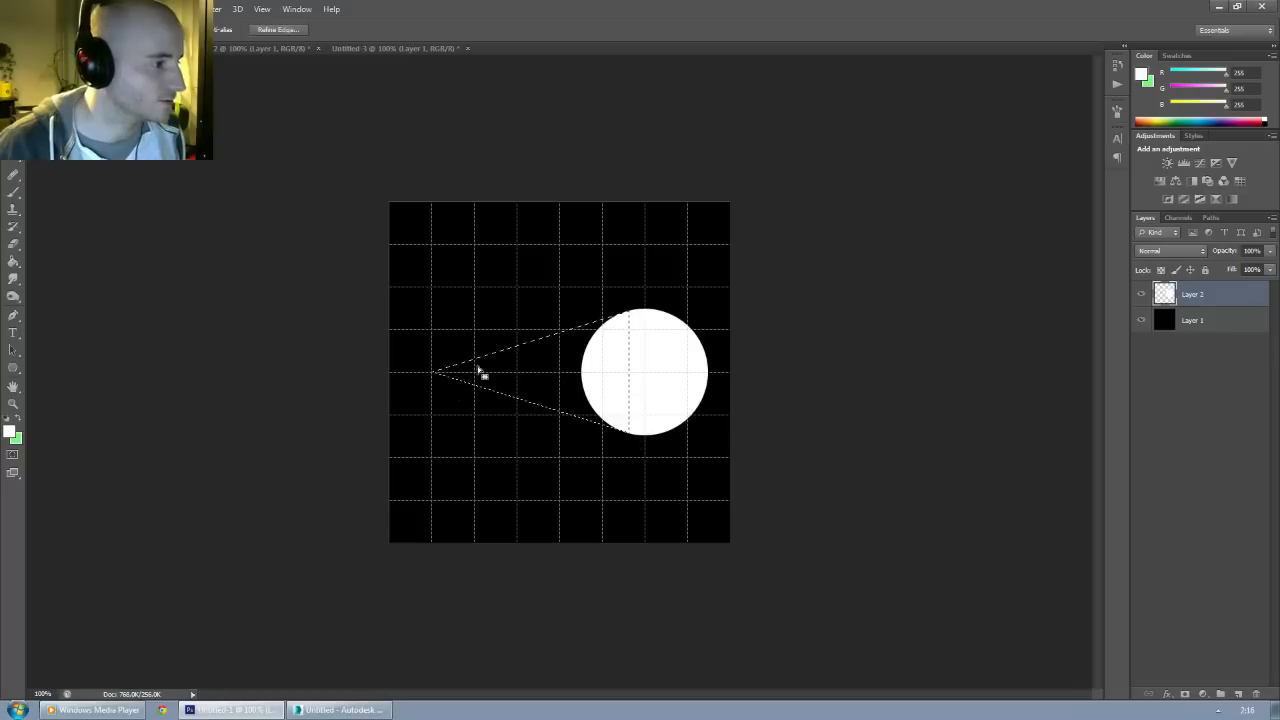
Step: Fill the triangular selection with white on a new layer and deselect it
click(1238, 693)
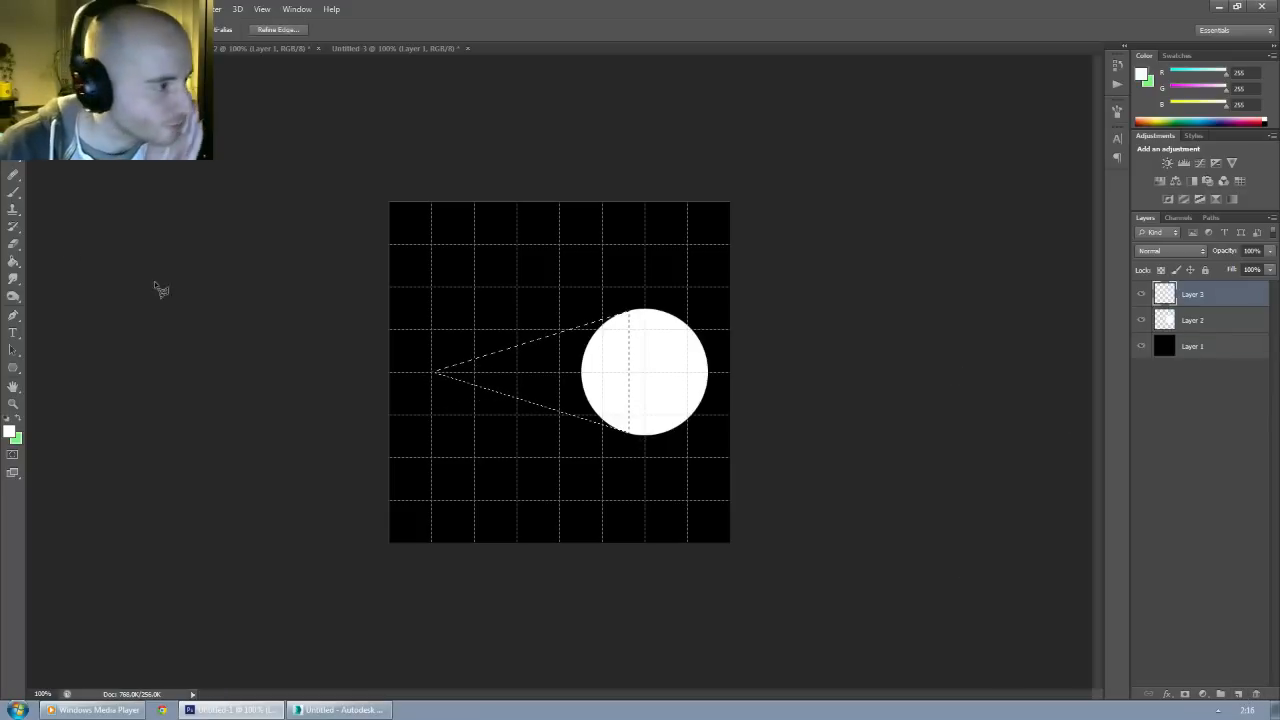
click(13, 262)
click(508, 354)
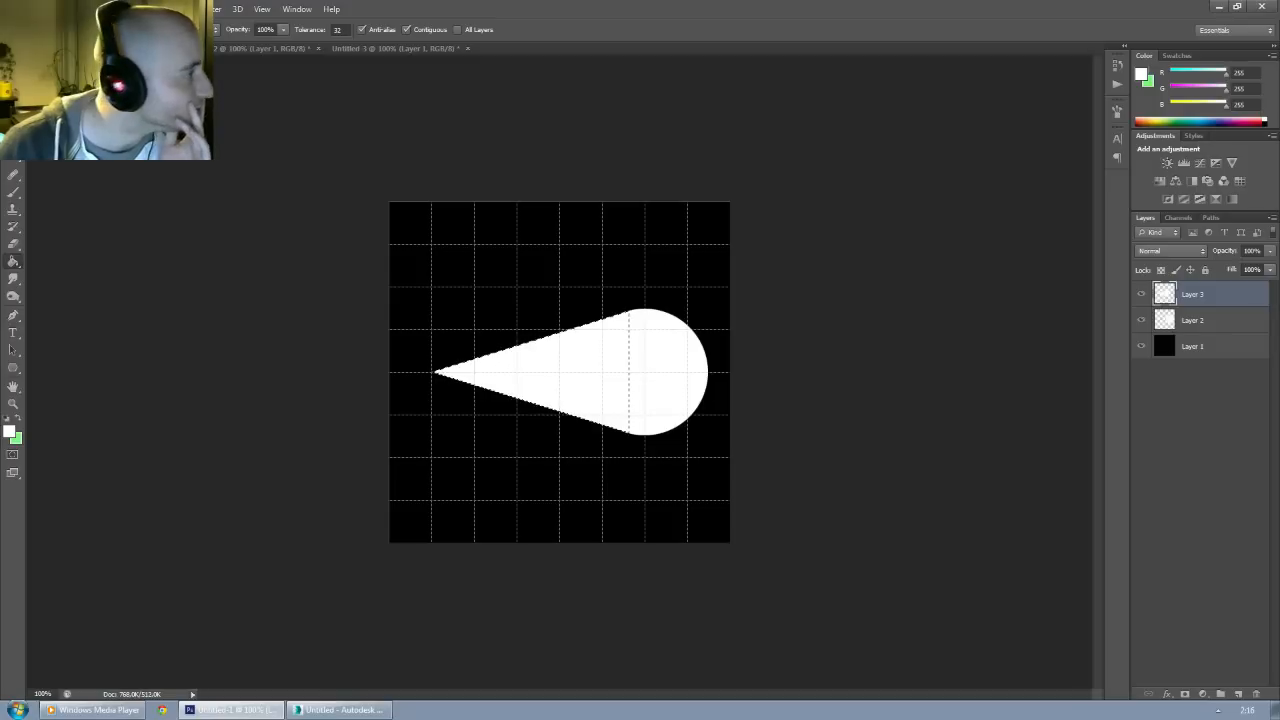
key(m)
key(ctrl+d)
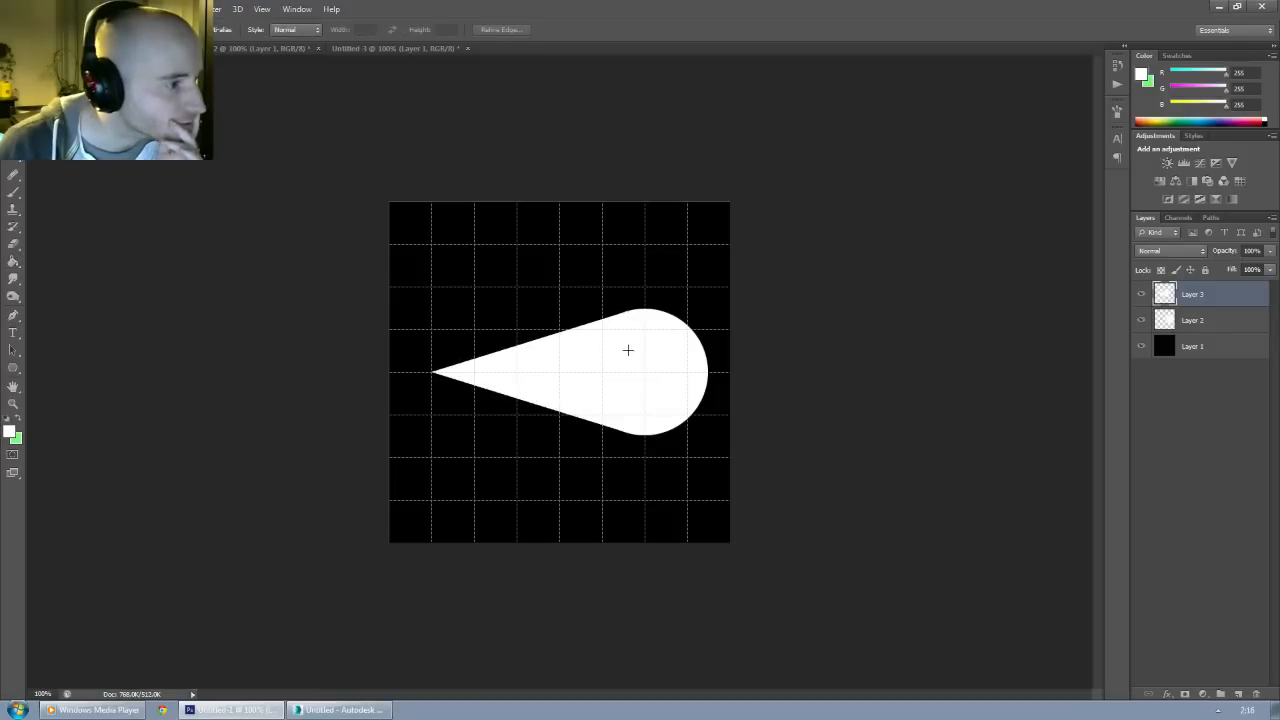
Step: Merge the circle and triangle layers into a single teardrop layer
key(v)
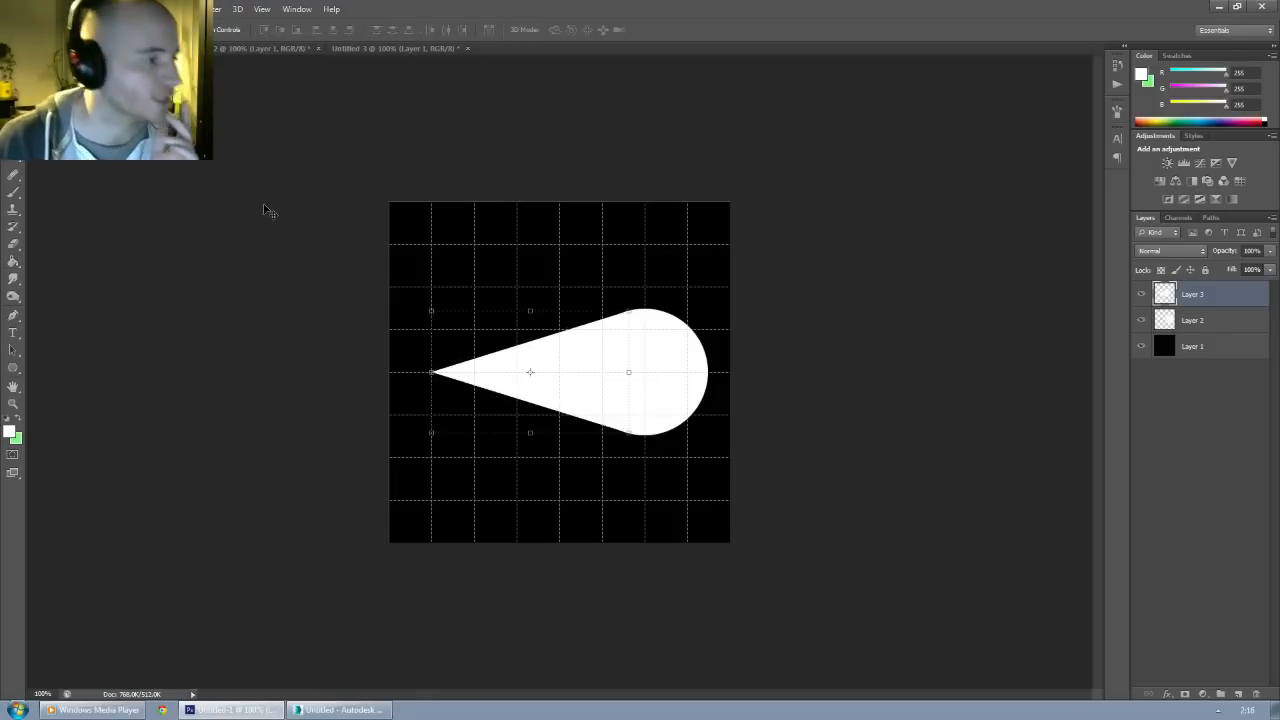
shift+click(1215, 323)
key(ctrl+e)
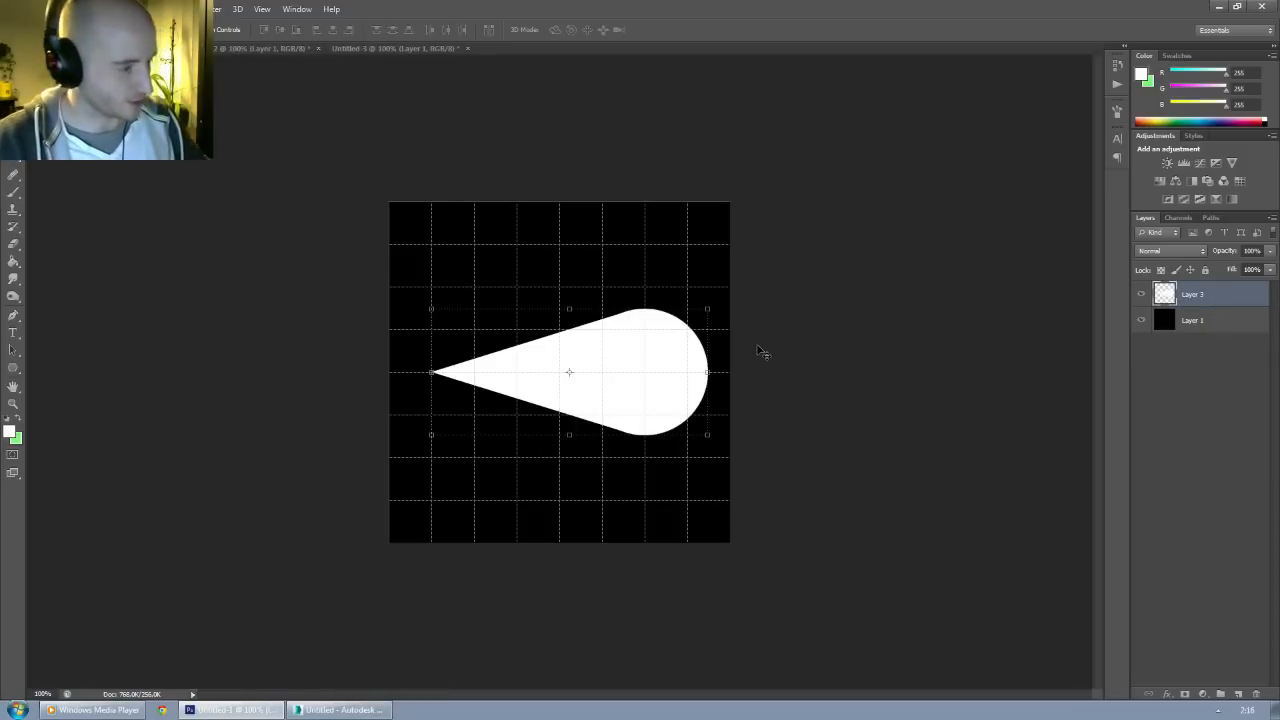
Step: Duplicate the teardrop layer and soften the copy with a Gaussian Blur of about 17 pixels, spreading its glow out to the canvas's left edge
key(ctrl+j)
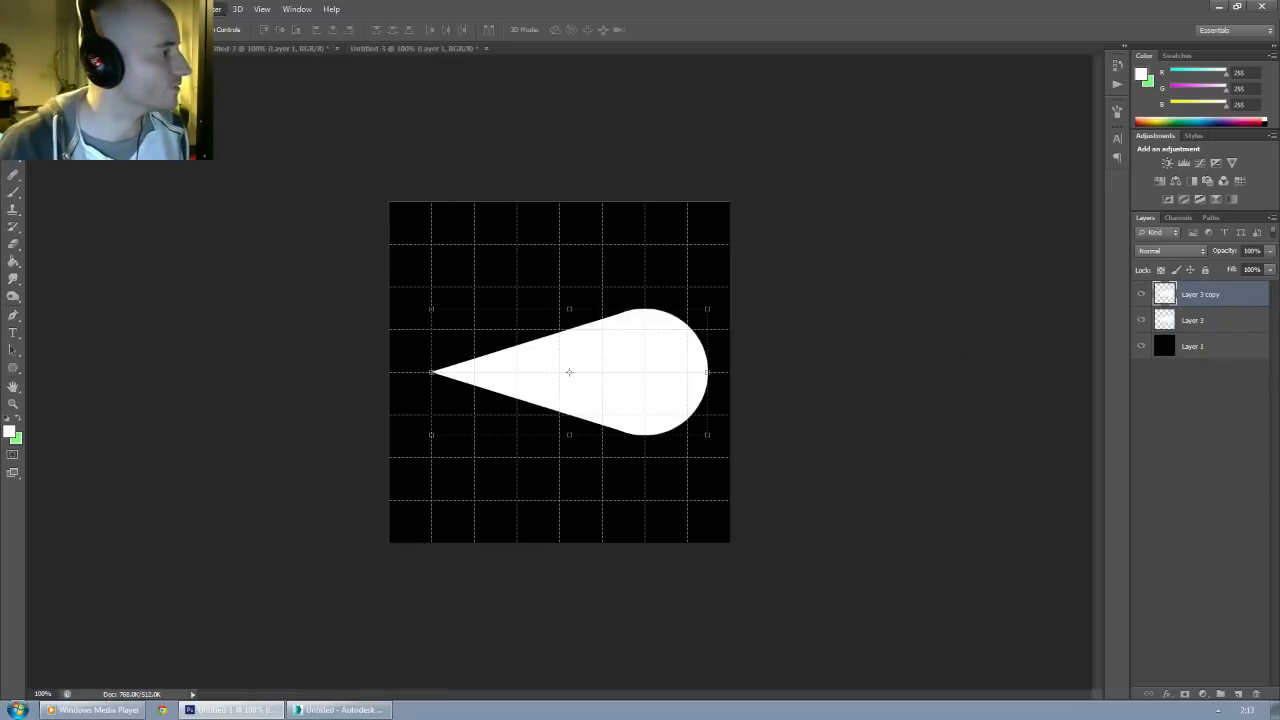
click(218, 9)
mouse_move(324, 147)
click(408, 239)
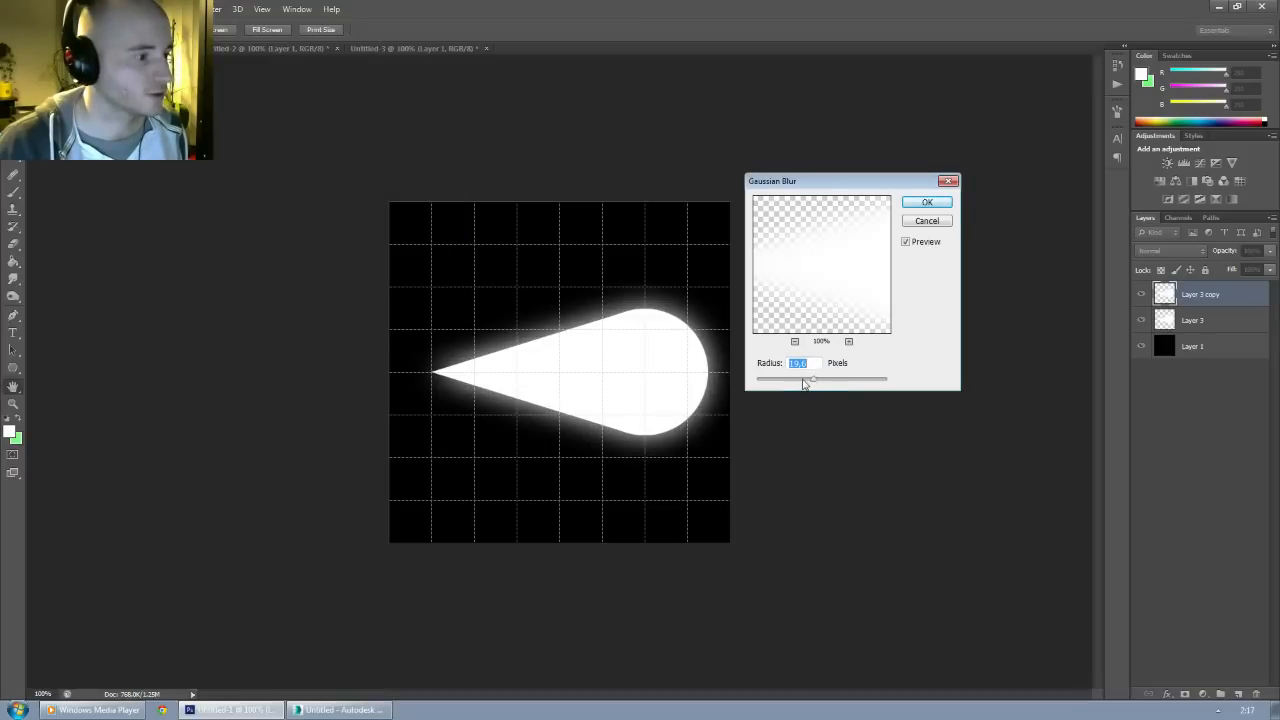
drag(806, 381, 813, 381)
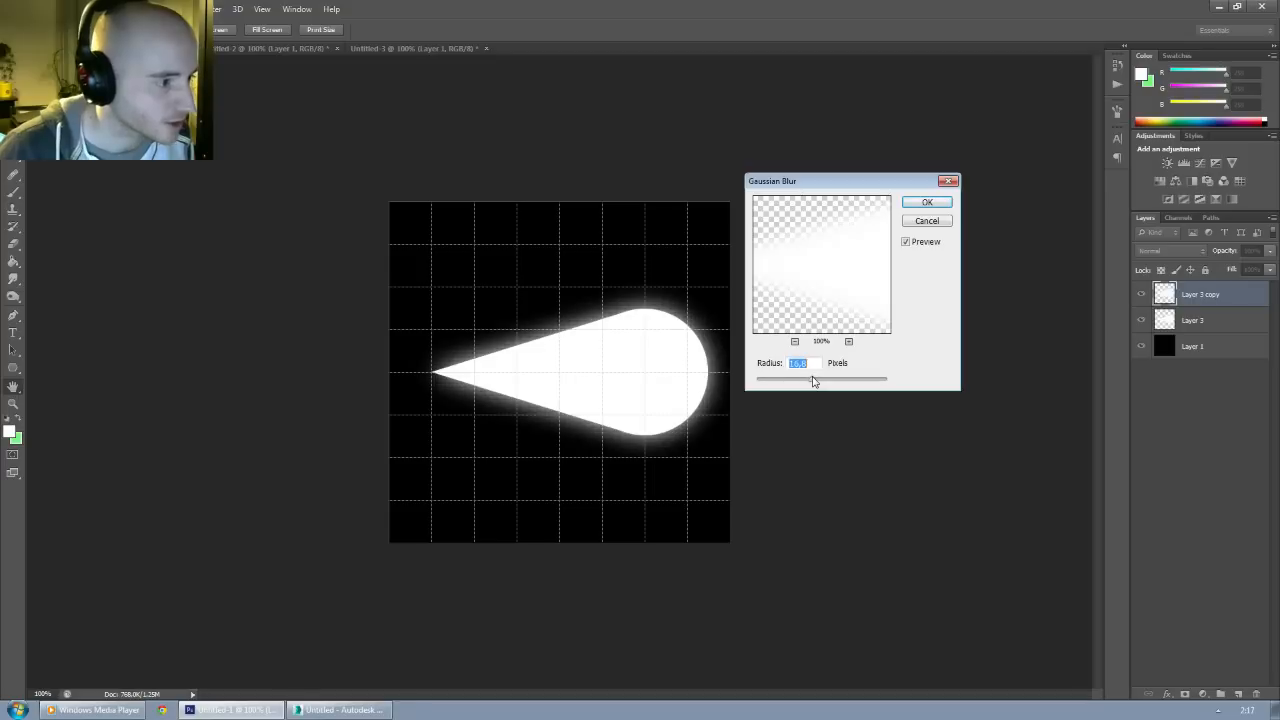
click(927, 204)
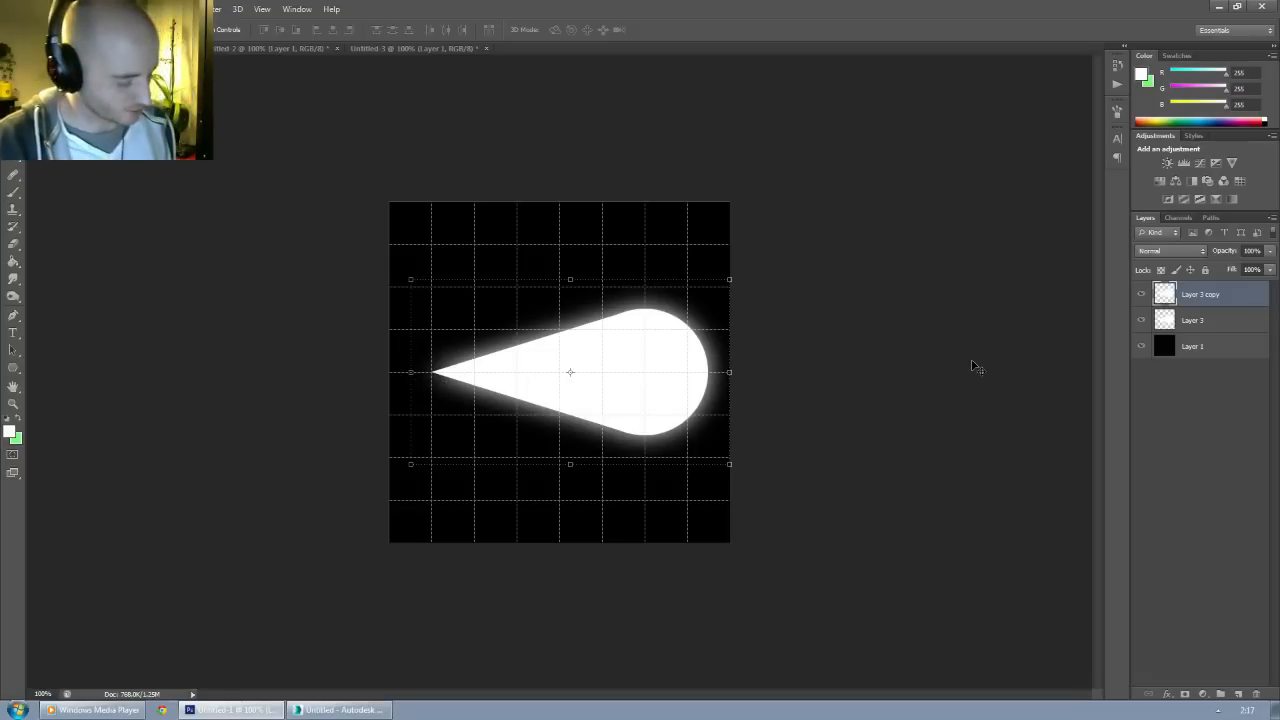
drag(410, 372, 397, 372)
key(Return)
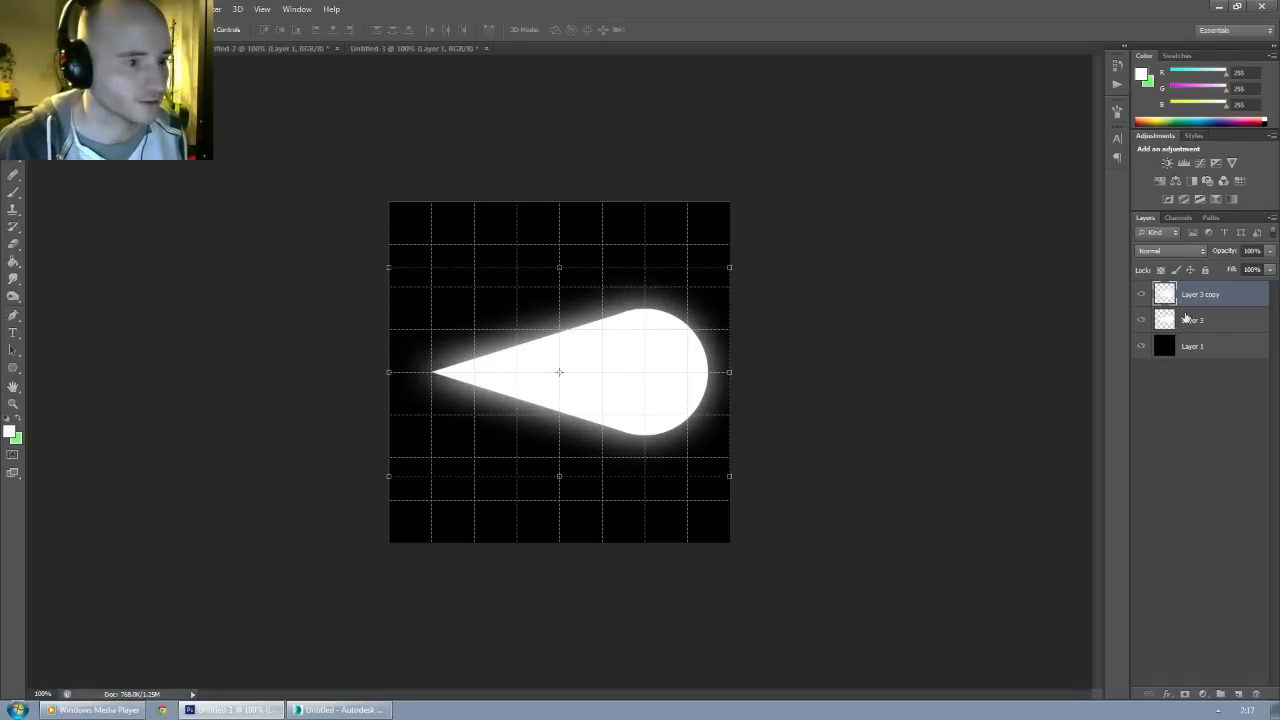
key(ctrl+j)
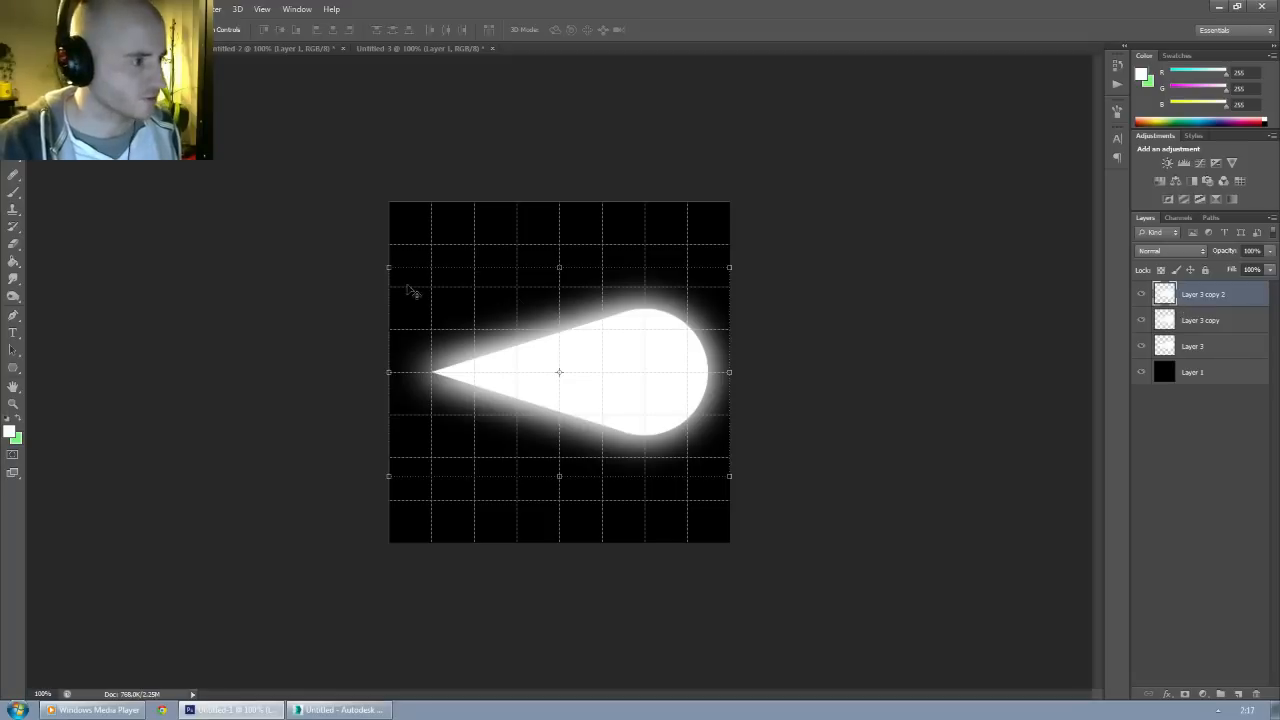
alt+drag(388, 267, 401, 277)
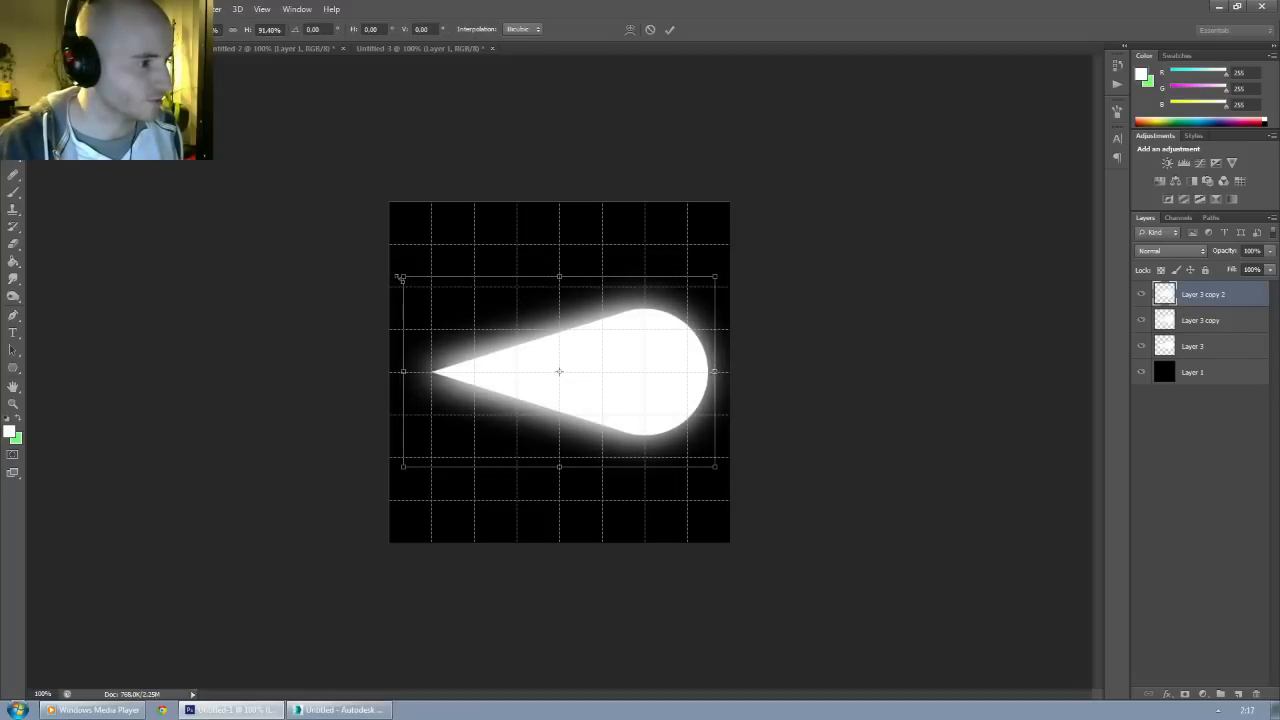
key(Escape)
key(Delete)
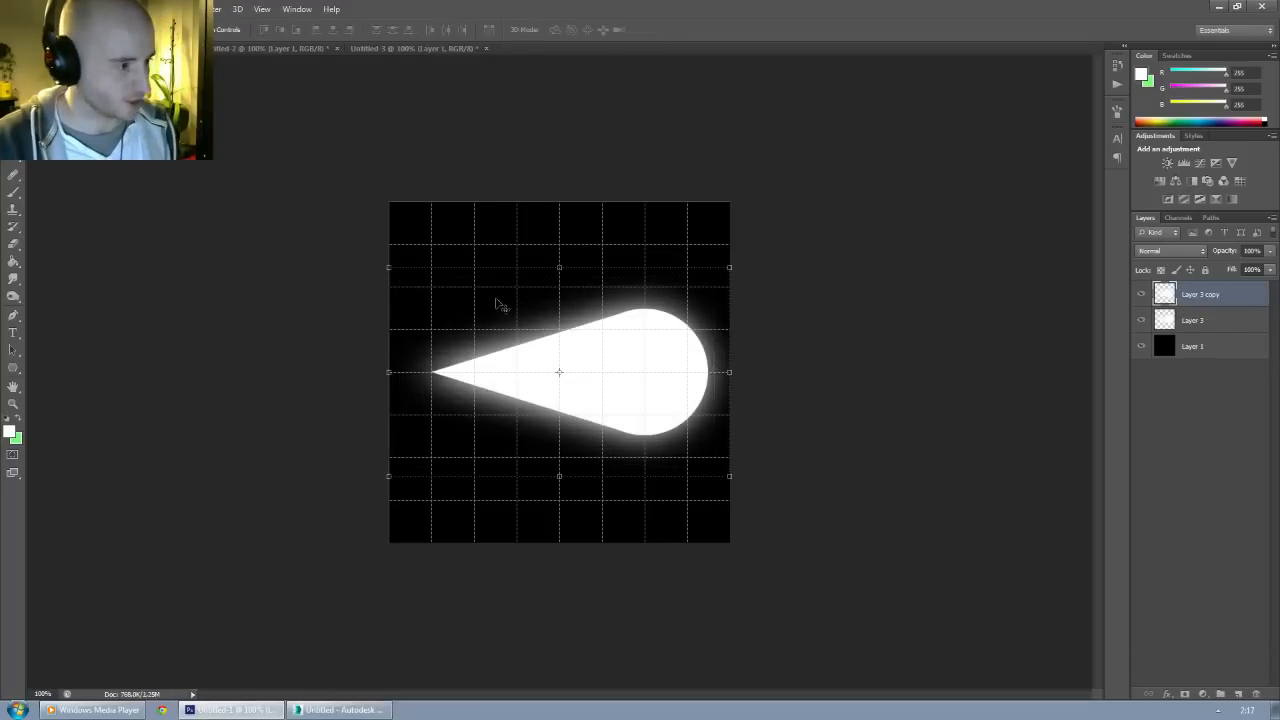
Step: Duplicate the sharp teardrop layer, reapply the Gaussian Blur to the new copy and hide the first blurred copy
click(1194, 331)
key(ctrl+j)
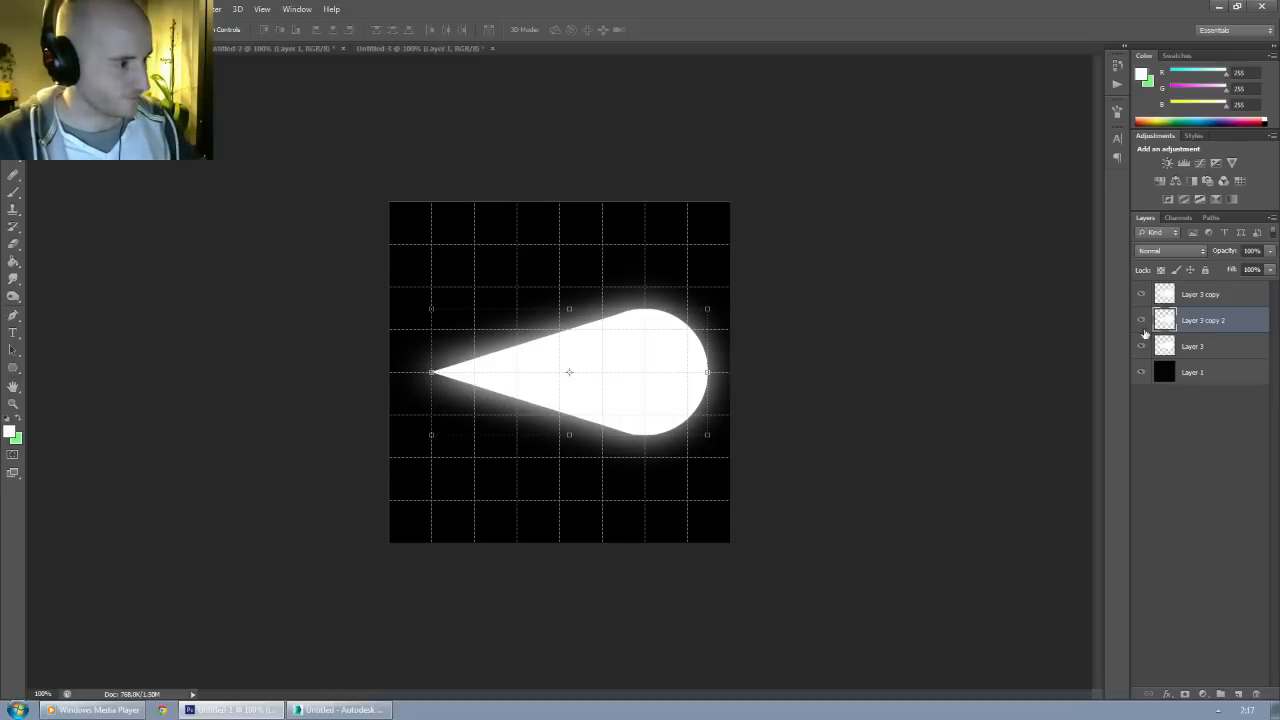
key(ctrl+f)
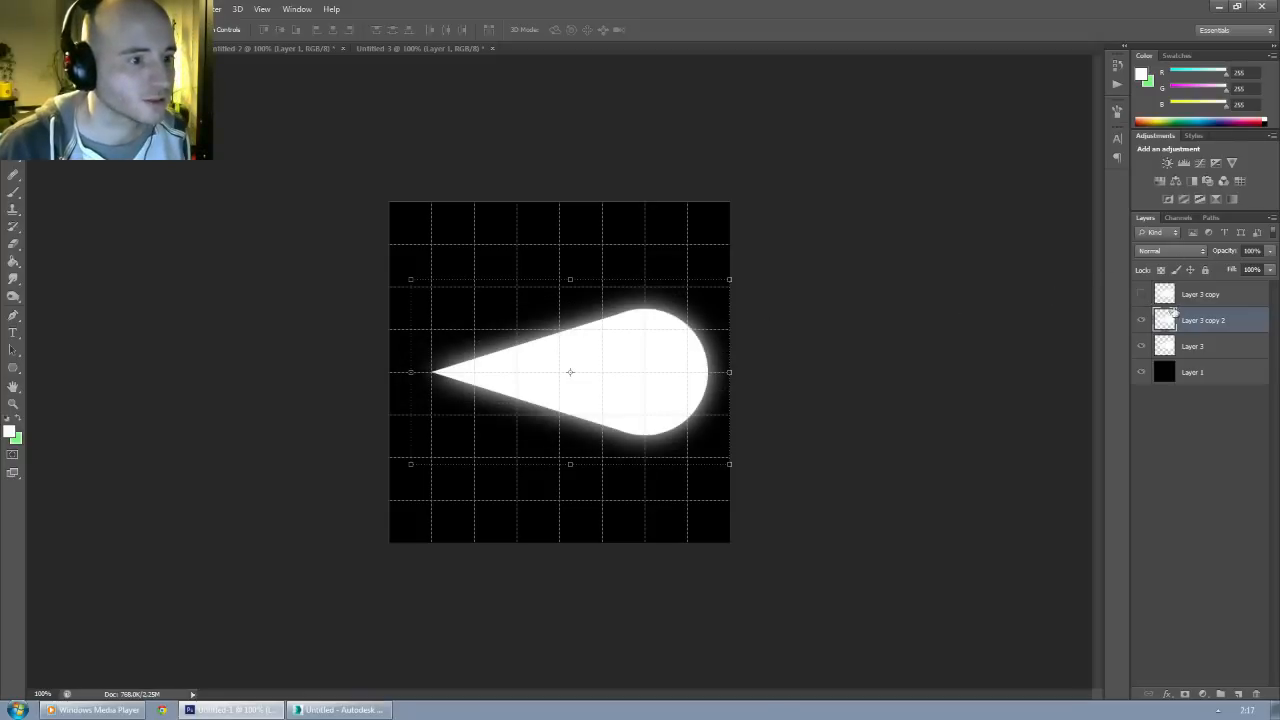
Step: Try blend modes such as Multiply and Hard Light on Layer 3 copy 2, returning it to Normal
click(1168, 251)
click(1168, 252)
scroll(1168, 252, down, 3)
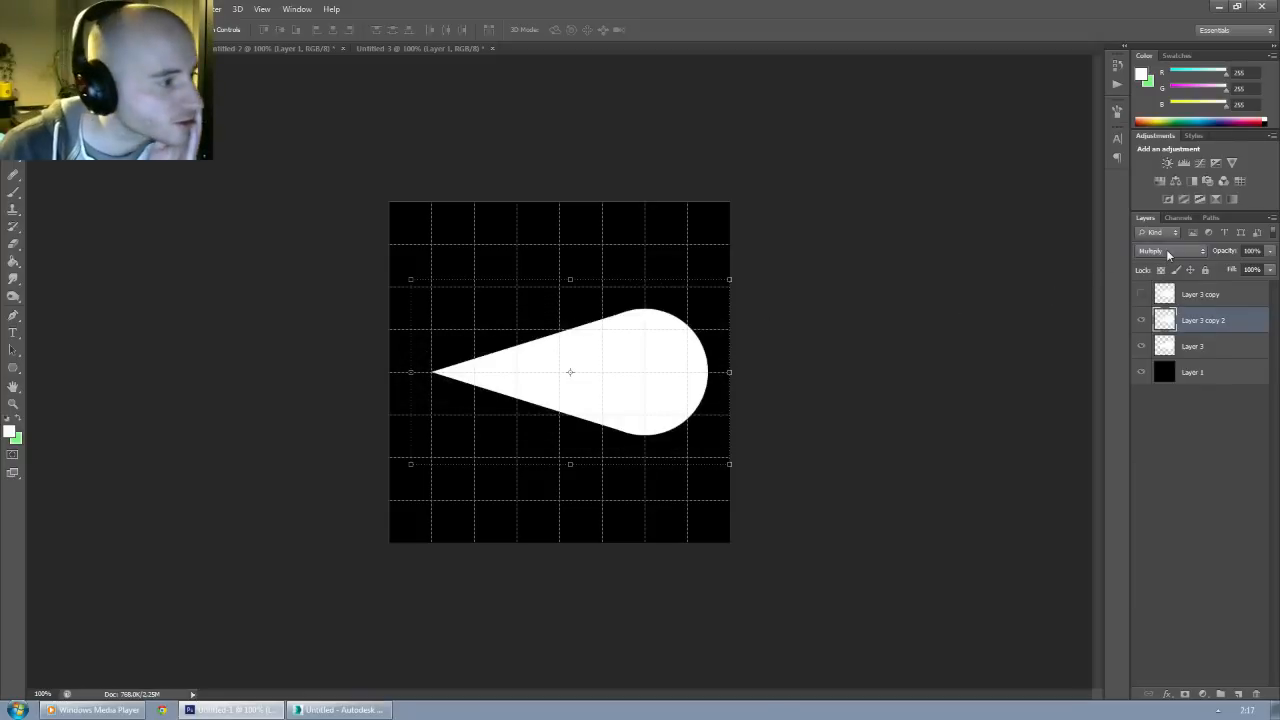
scroll(1166, 249, down, 3)
scroll(1166, 249, down, 6)
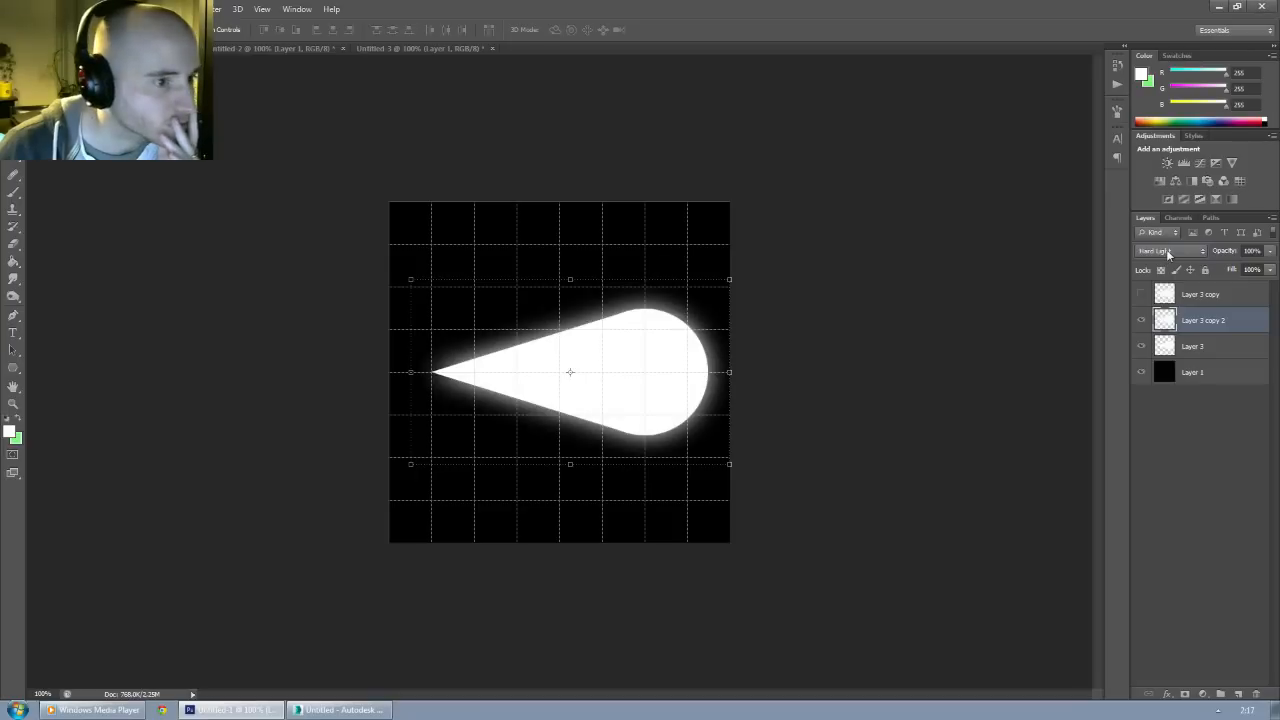
scroll(1166, 249, up, 14)
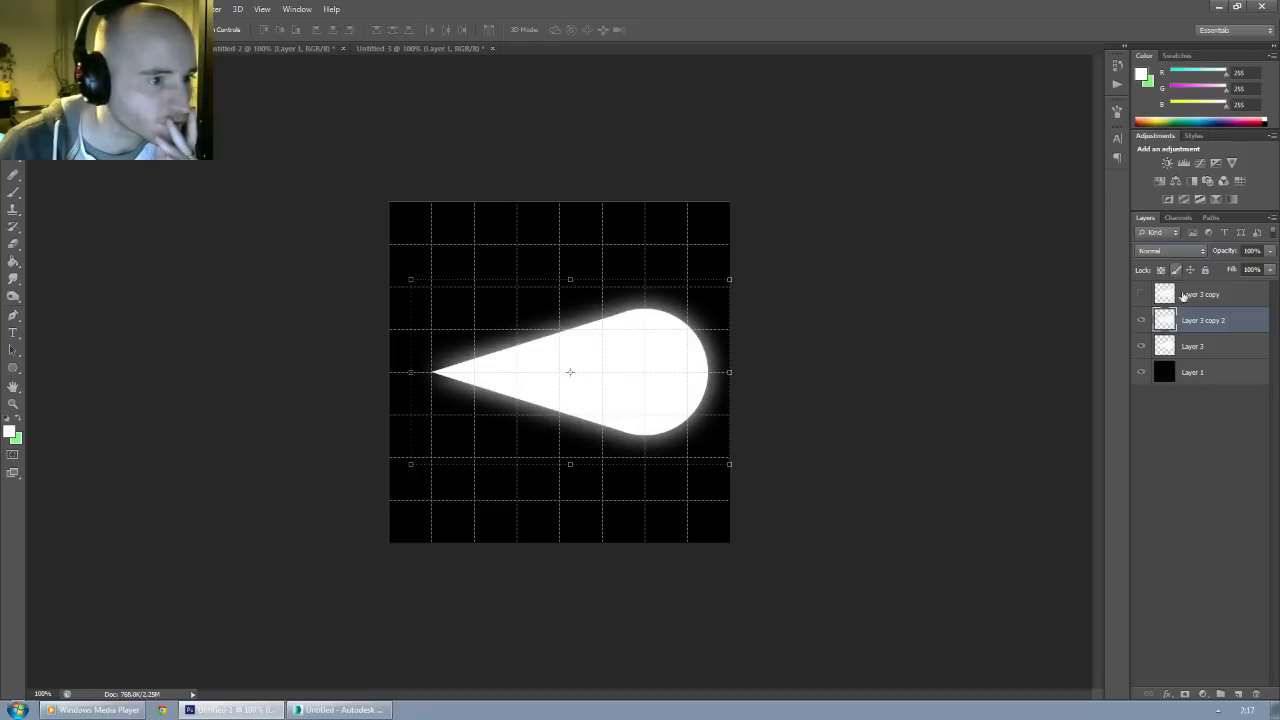
Step: Show the wider blurred copy, Layer 3 copy, again and set its blend mode to Lighten
click(1183, 295)
click(1141, 294)
click(1172, 250)
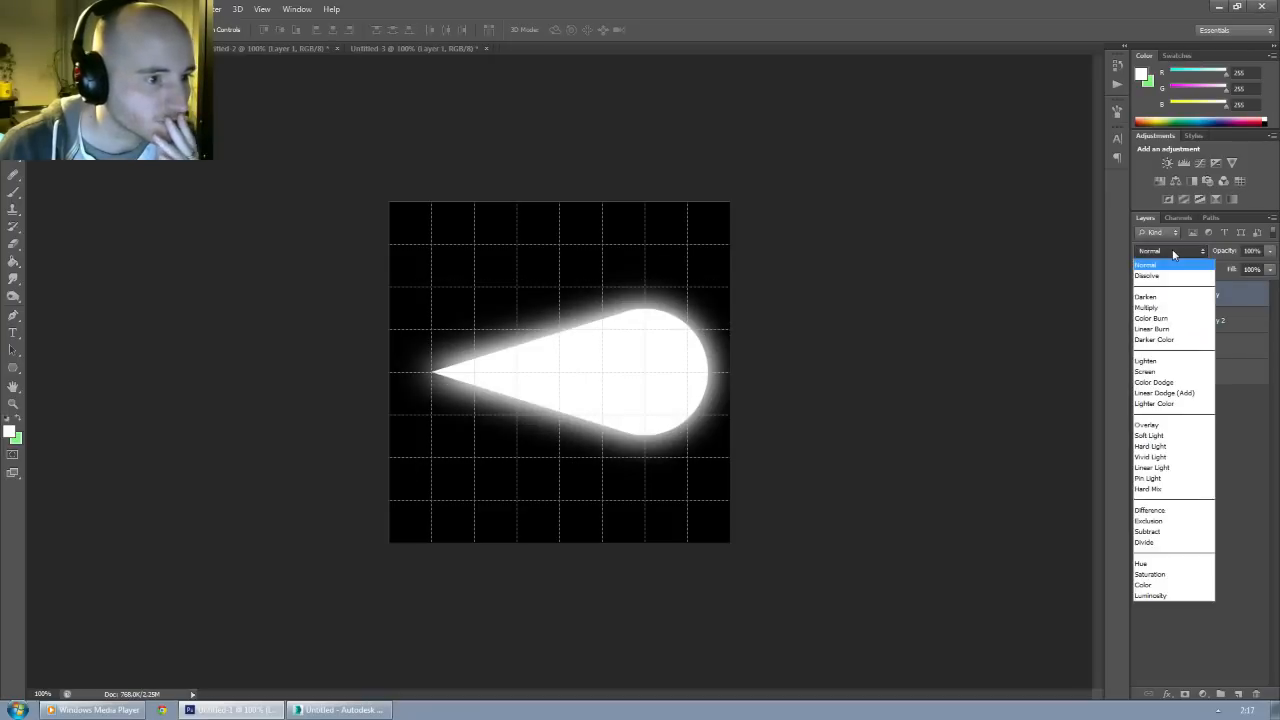
click(1174, 253)
scroll(1174, 253, down, 3)
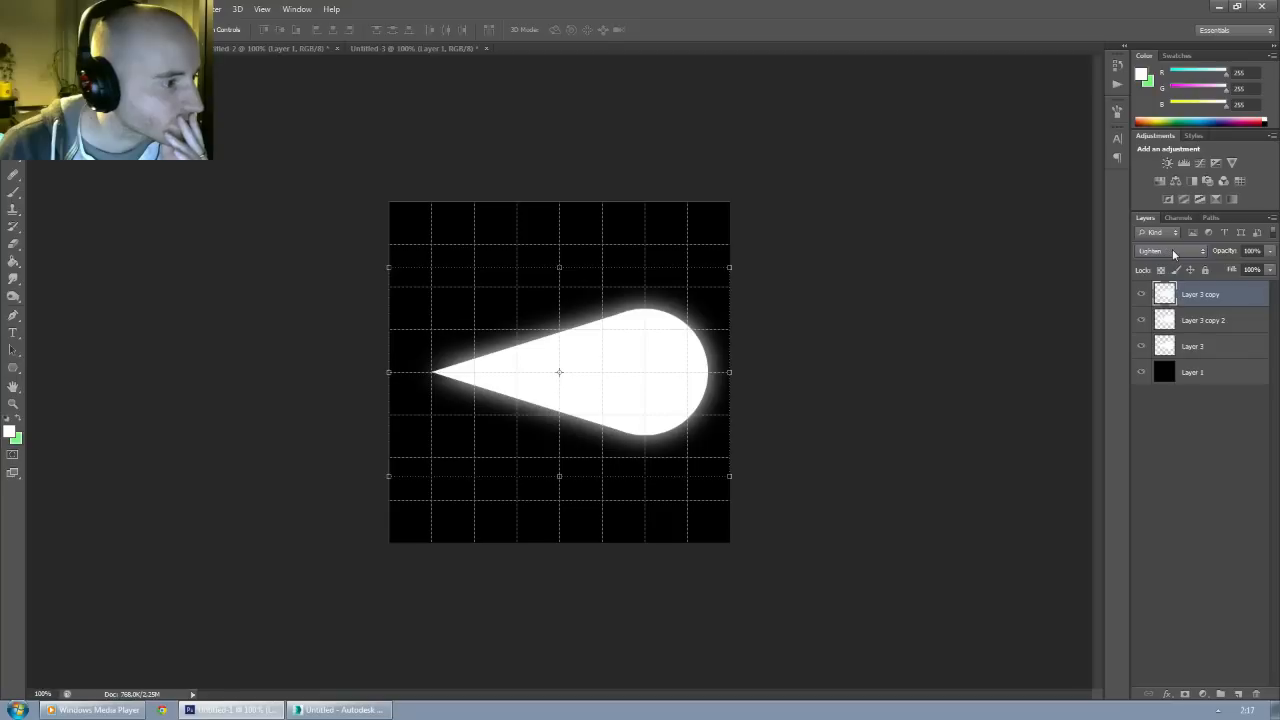
scroll(1174, 251, down, 16)
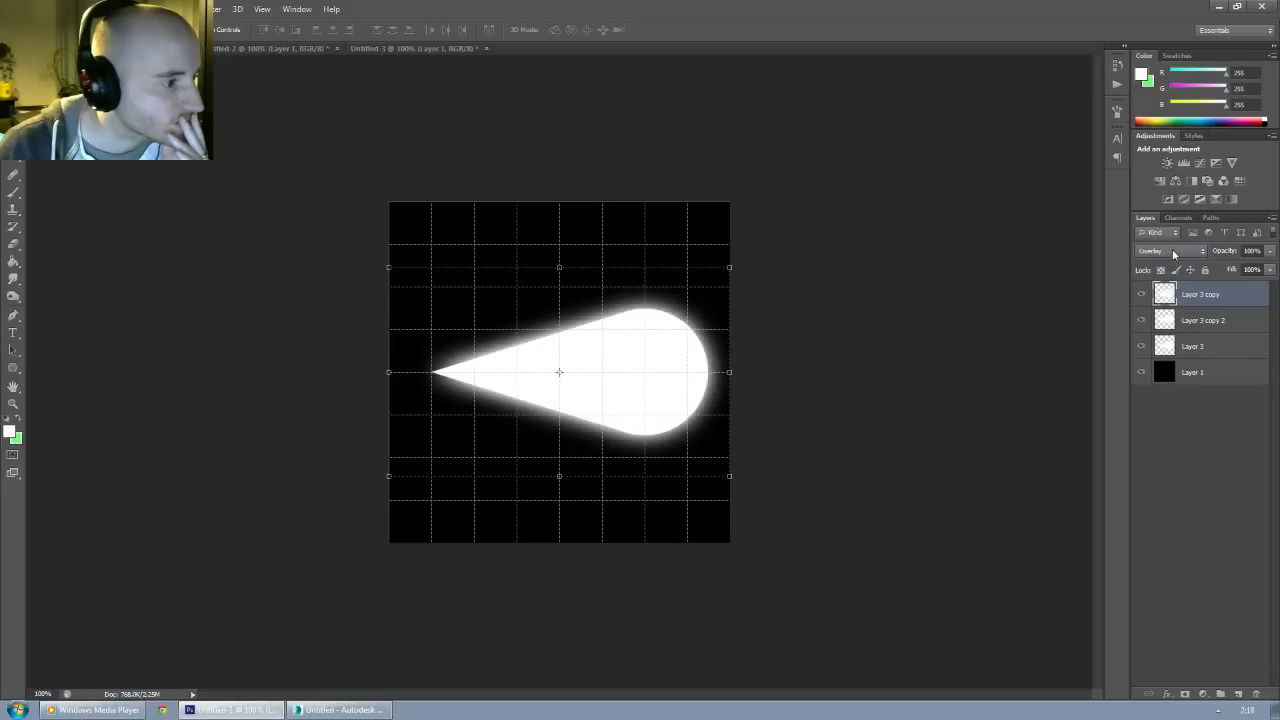
scroll(1172, 249, up, 20)
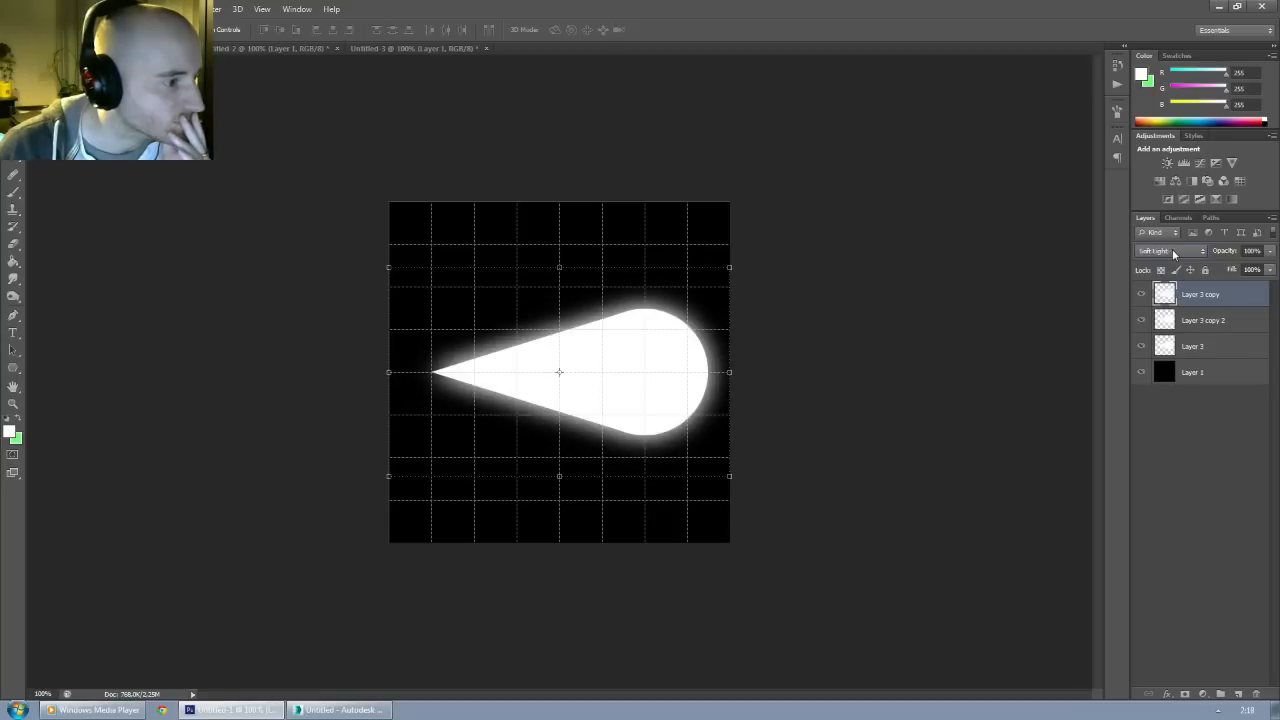
scroll(1172, 249, down, 3)
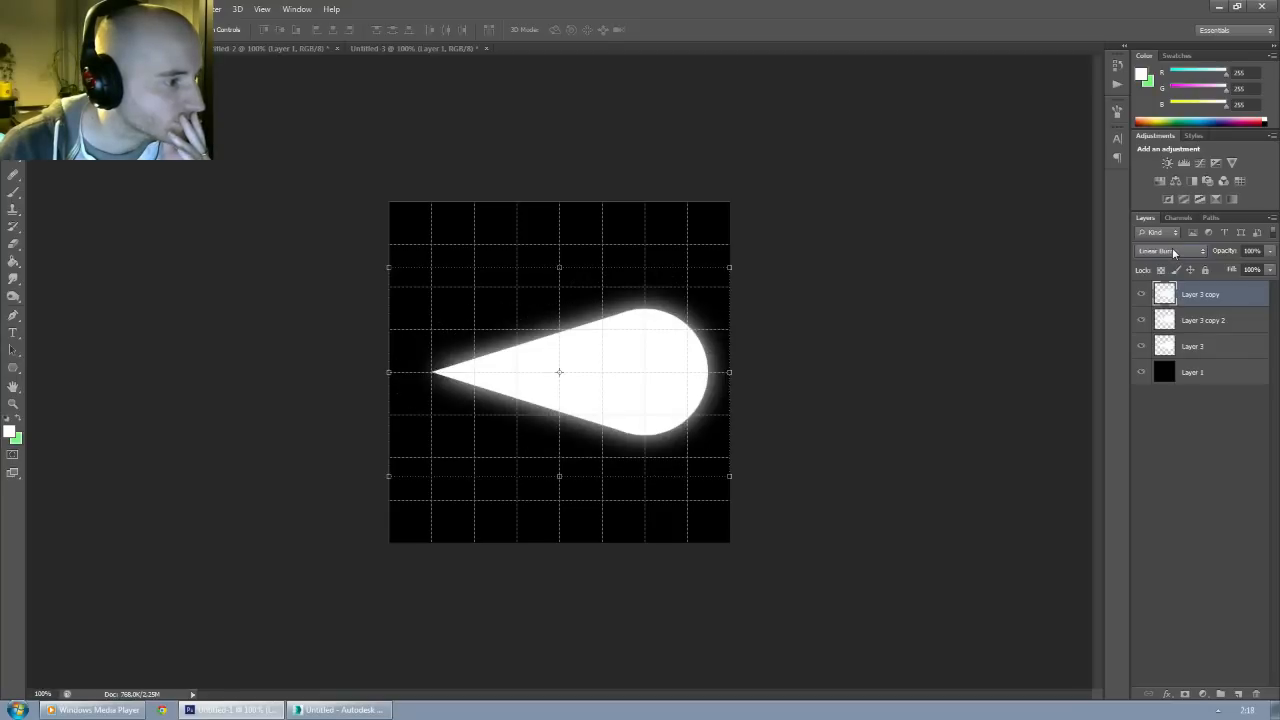
scroll(1172, 249, down, 2)
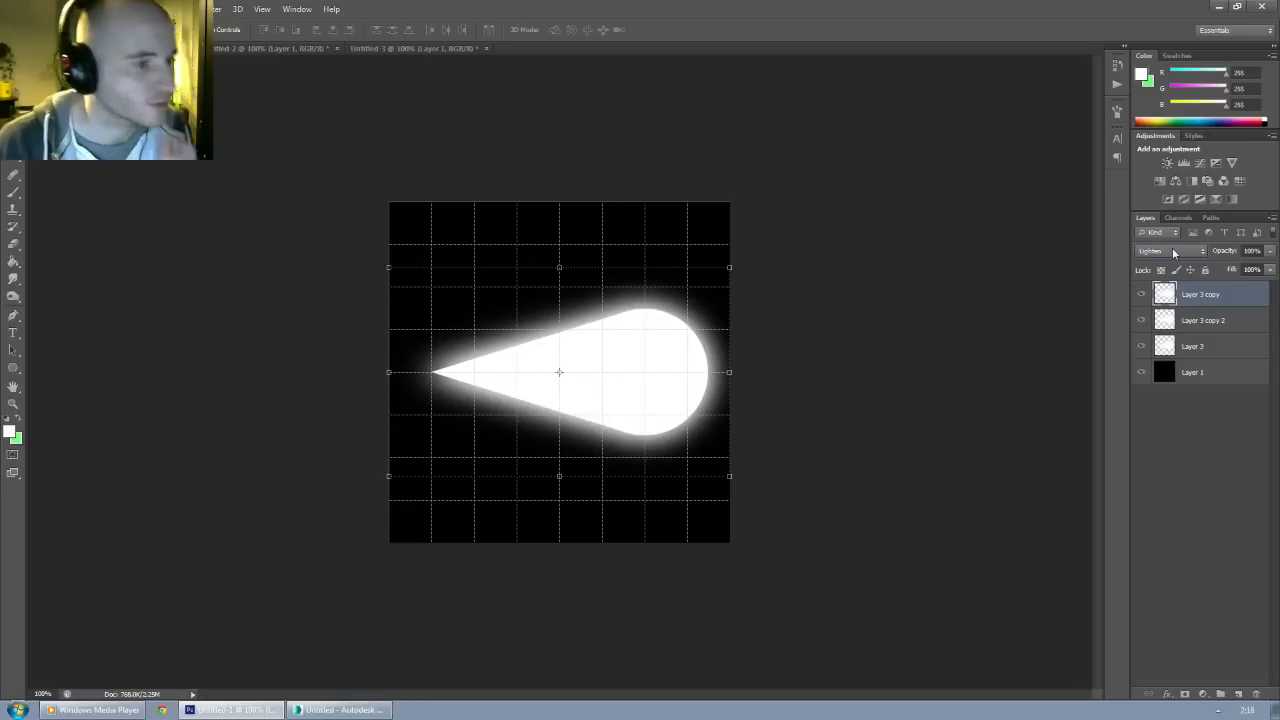
Step: Select all three teardrop layers and move them together about half a grid cell to the left
shift+click(1187, 347)
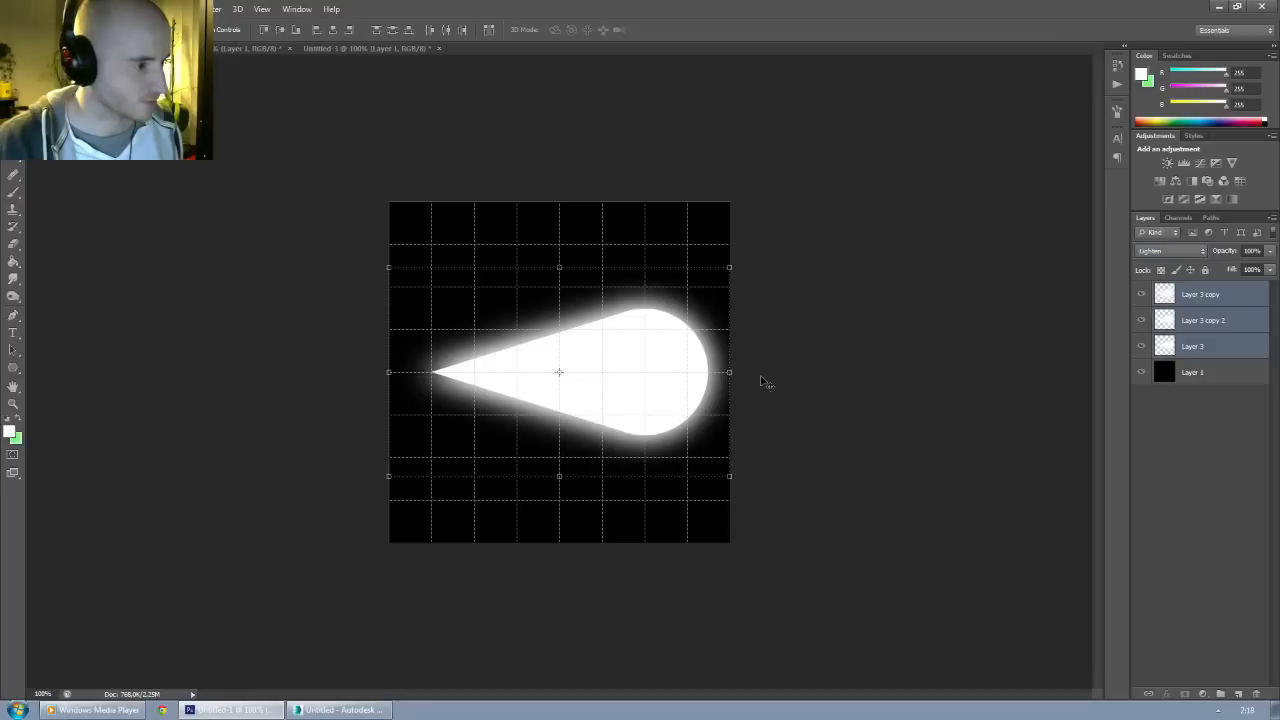
click(12, 88)
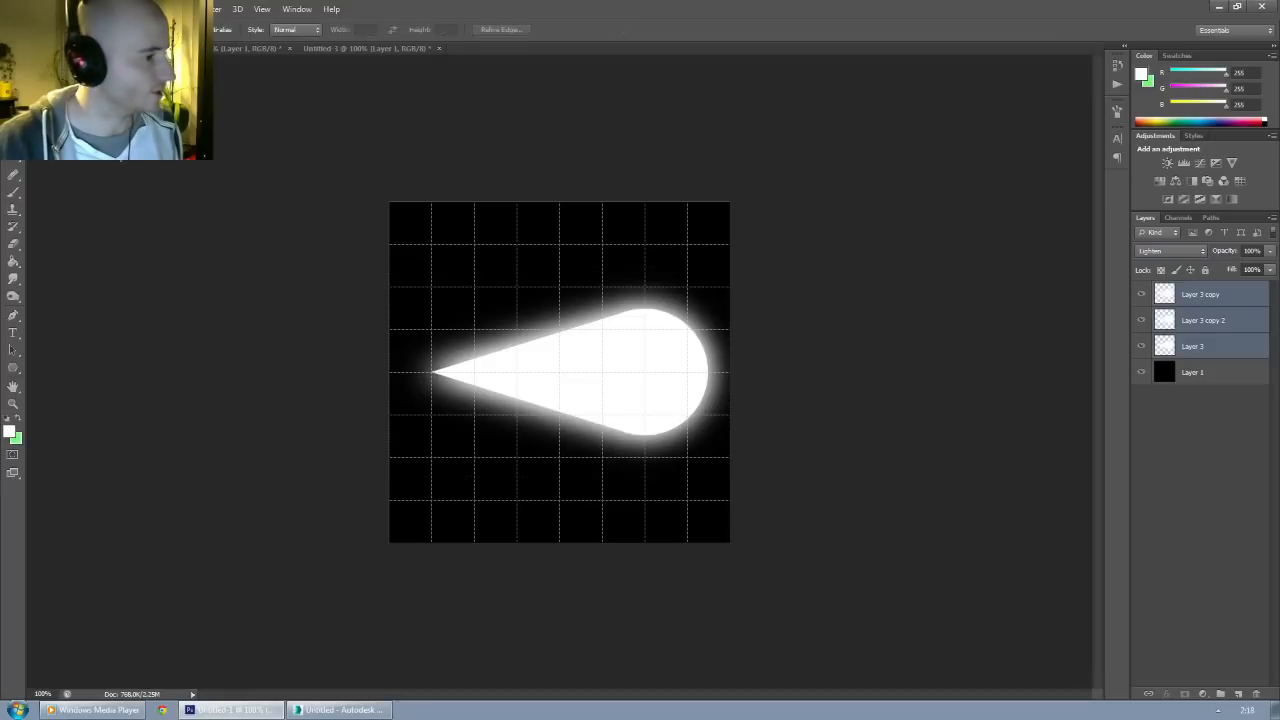
key(v)
drag(653, 344, 633, 349)
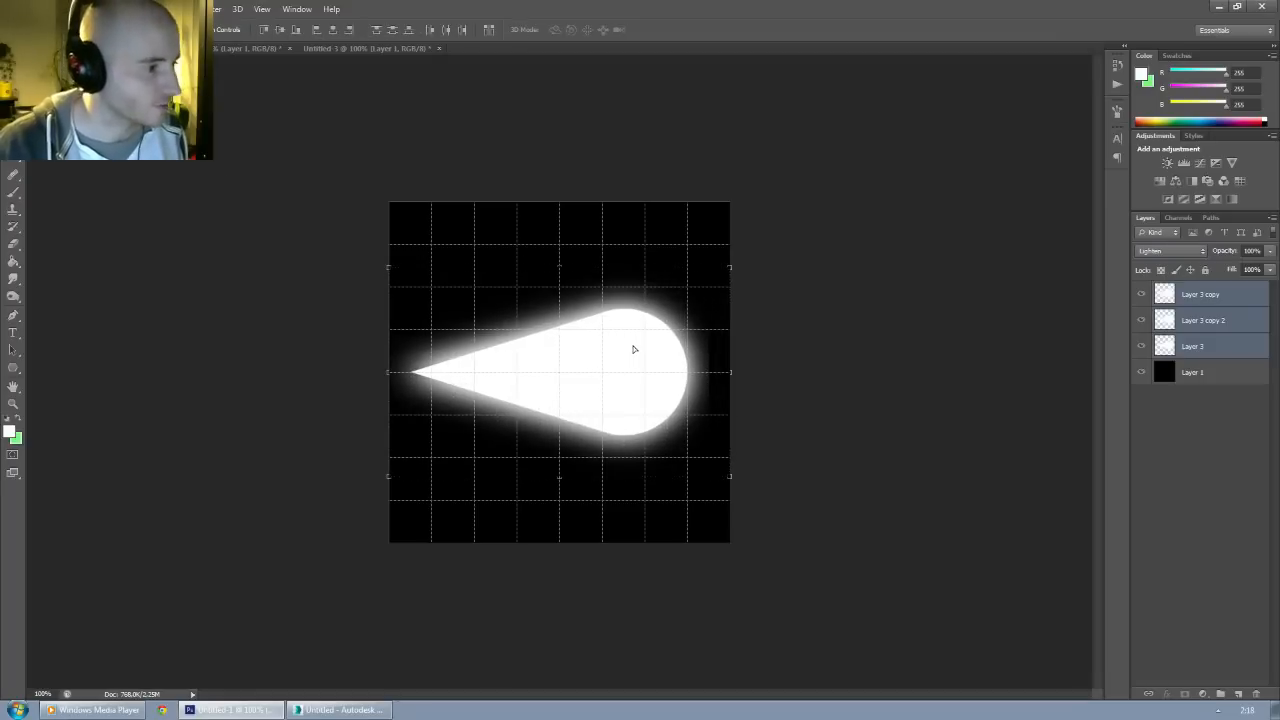
Step: Undo the last move and delete the two blurred copies, leaving only the sharp teardrop on Layer 3 above the background
key(ctrl+z)
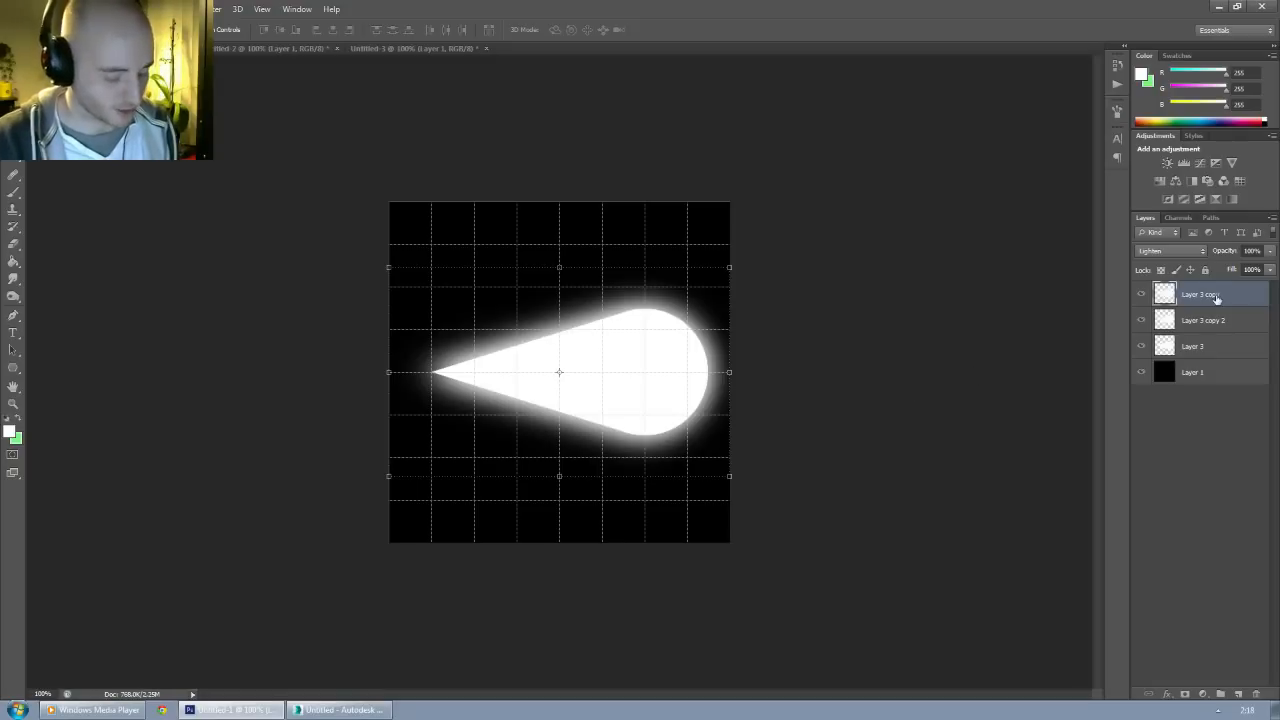
key(ctrl+e)
key(ctrl+e)
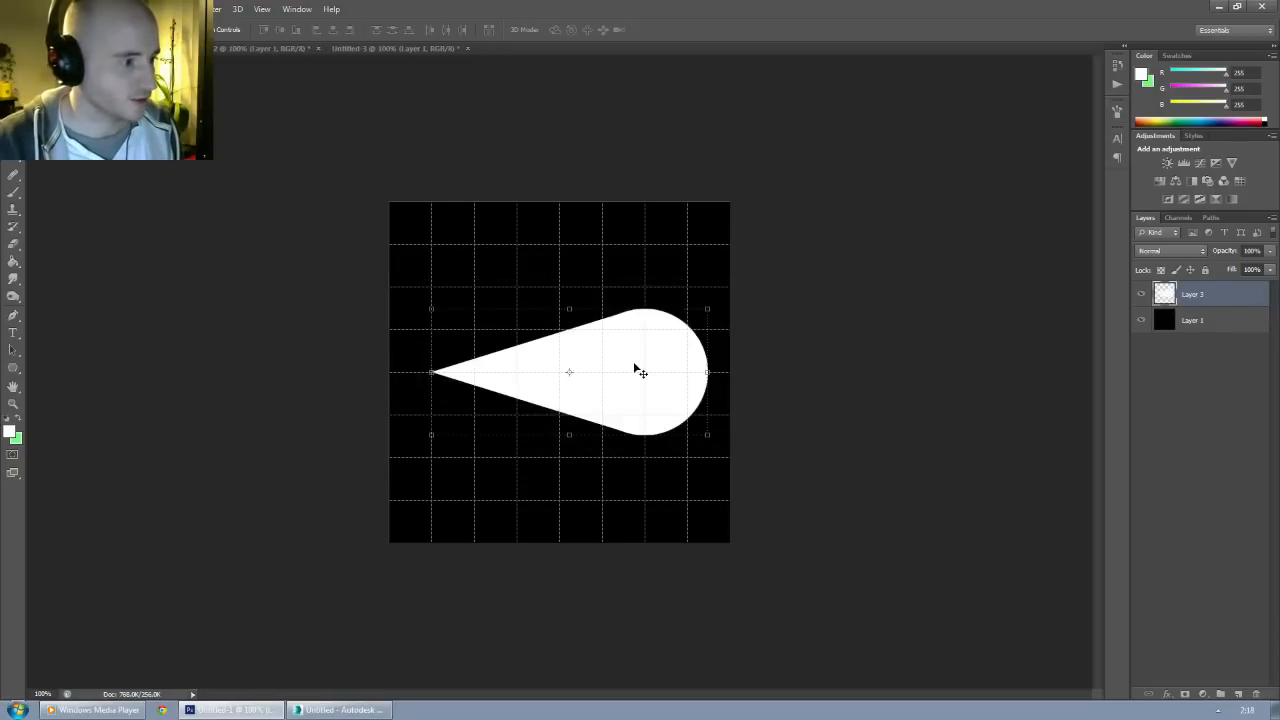
Step: Nudge the sharp teardrop about a third of a grid cell to the left to centre it horizontally on the canvas
key(Left)
key(Left)
key(Left)
key(Left)
key(Left)
key(Left)
key(Left)
key(Left)
key(Left)
key(Left)
key(Left)
key(Left)
key(Left)
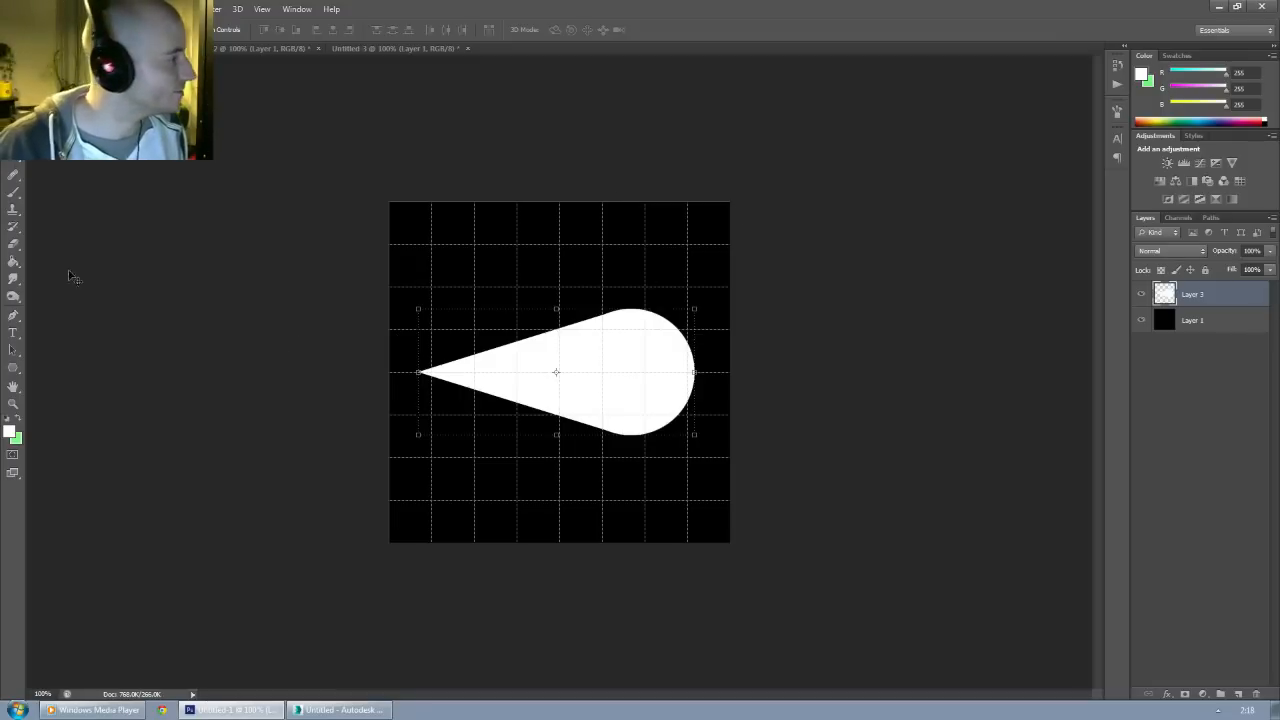
Step: Duplicate the teardrop layer, apply the last blur twice to the copy and transform it to fit the canvas width
key(ctrl+j)
key(ctrl+f)
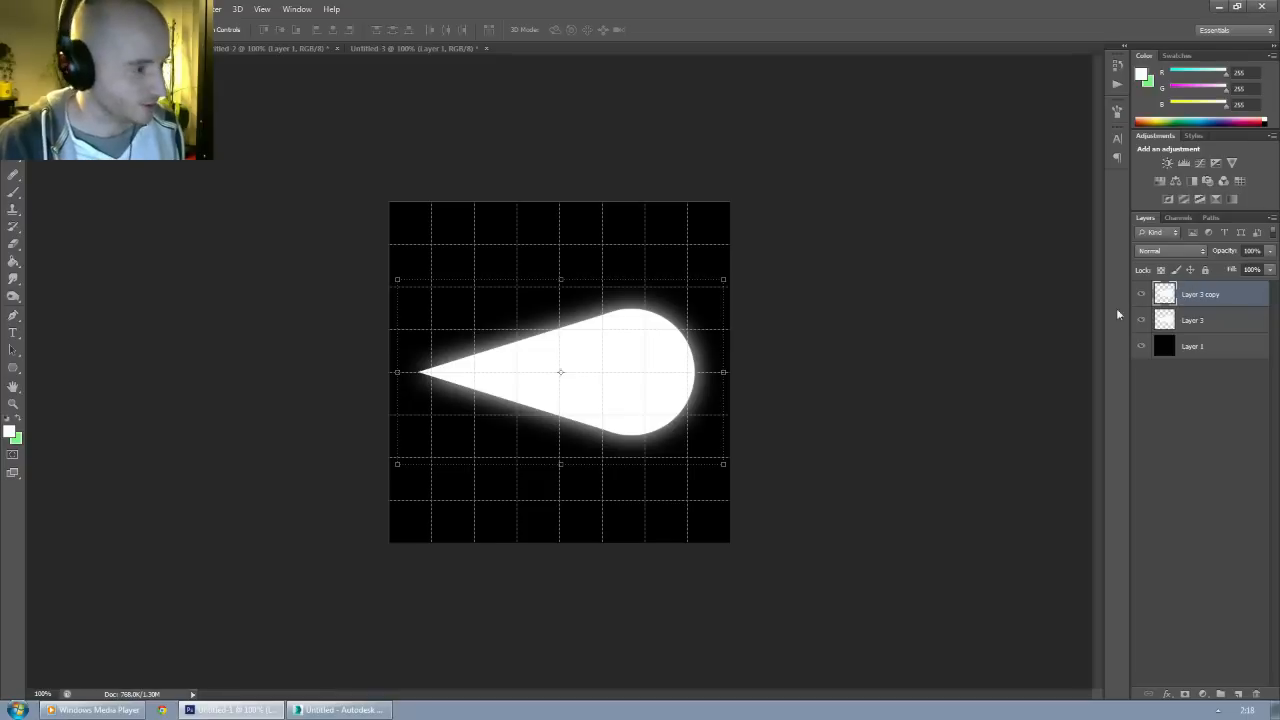
key(ctrl+f)
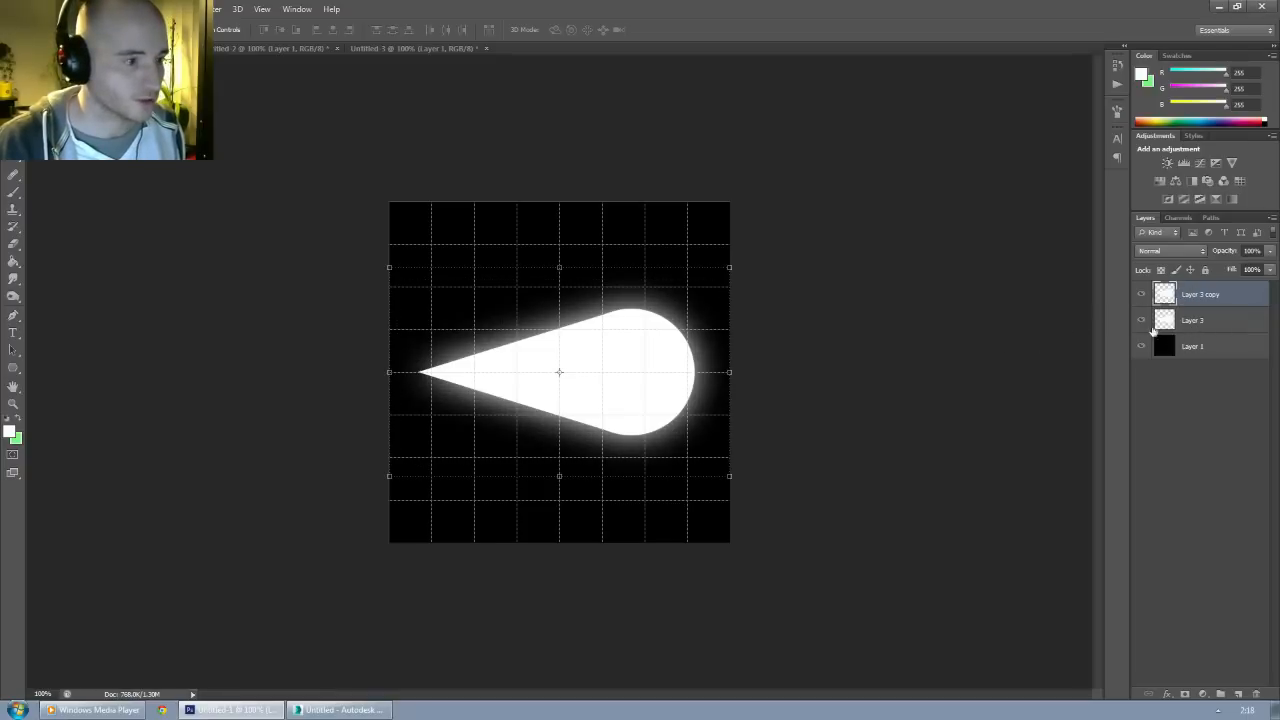
drag(375, 372, 375, 394)
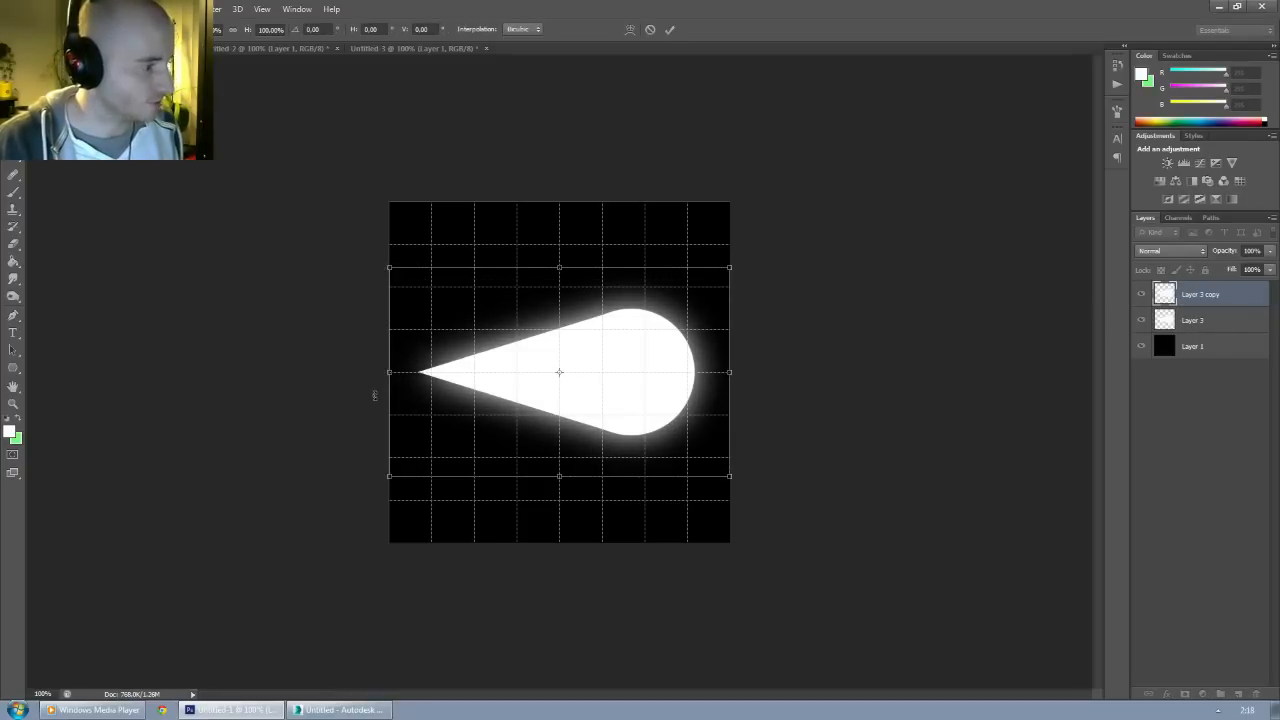
key(Return)
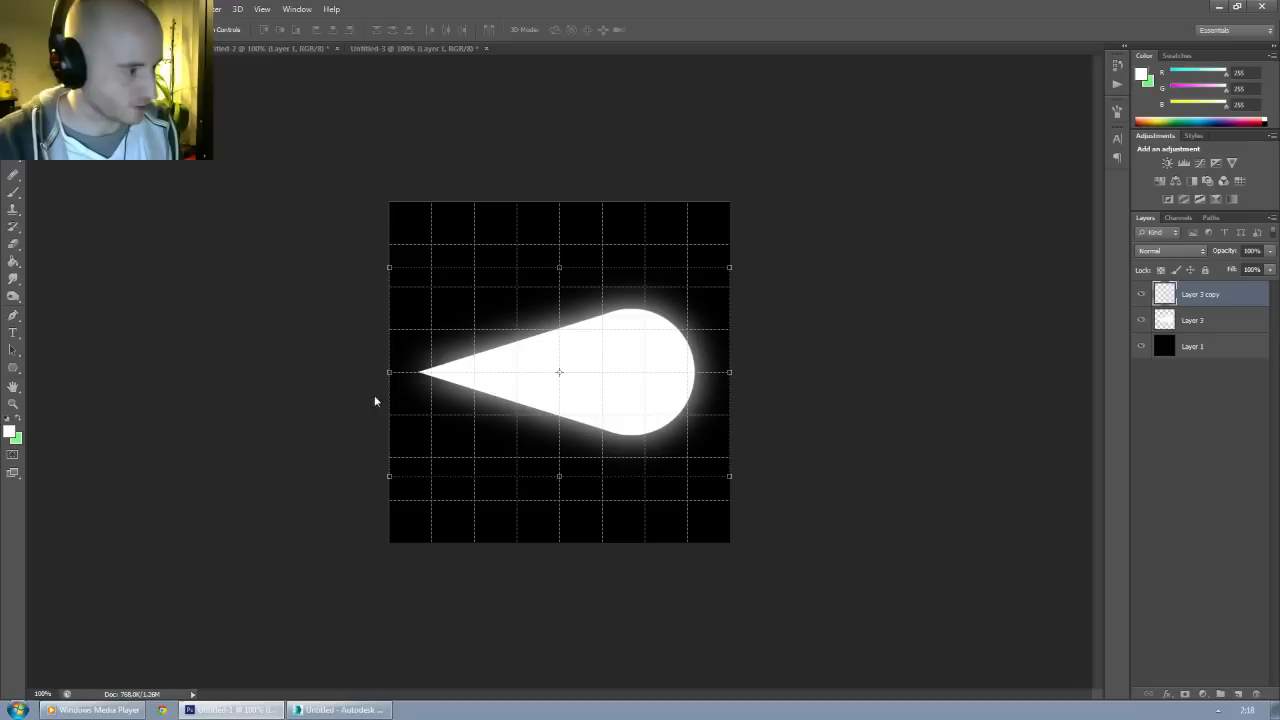
Step: Duplicate Layer 3, blur the new copy once and stretch its pointed side out to the canvas edge
click(1192, 321)
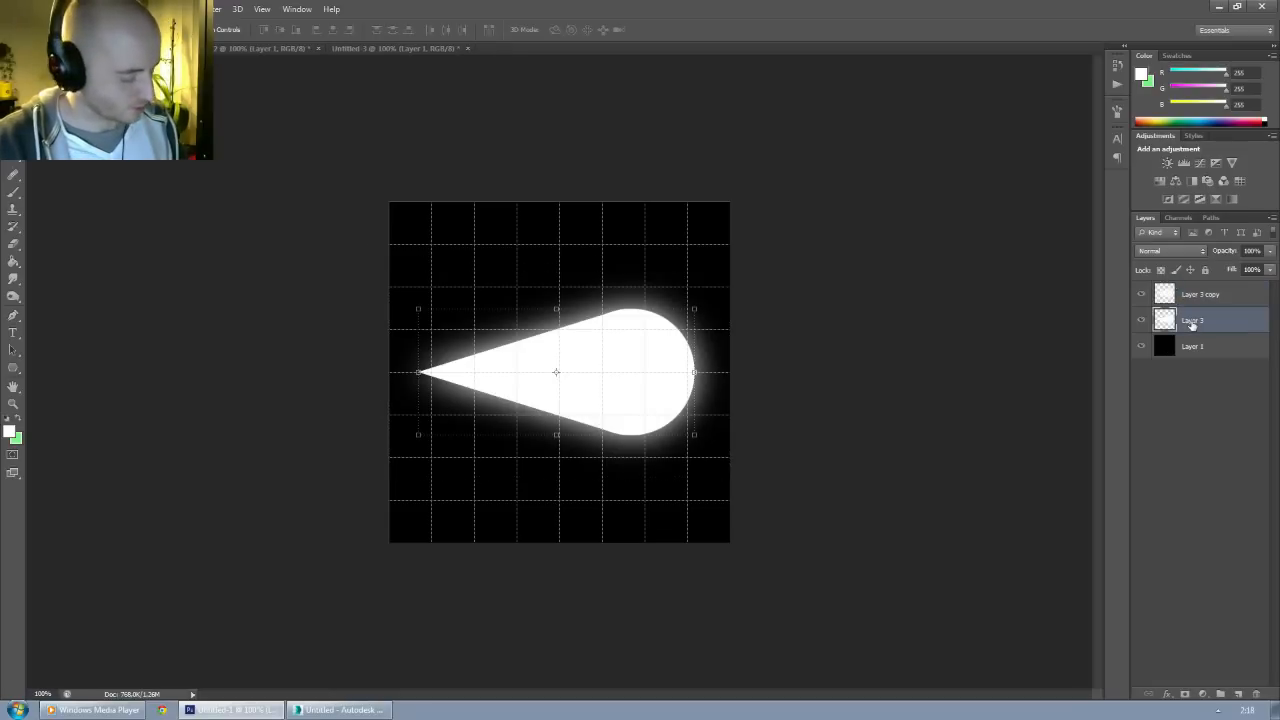
key(ctrl+j)
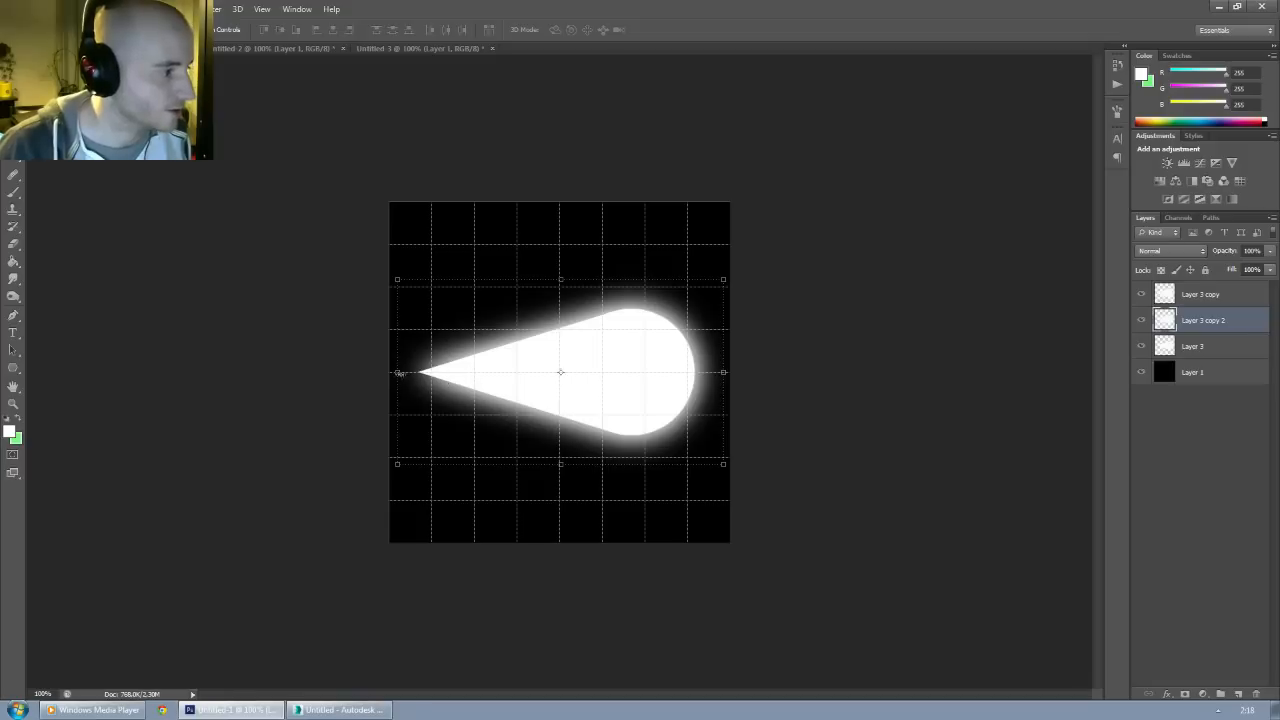
key(ctrl+t)
key(Return)
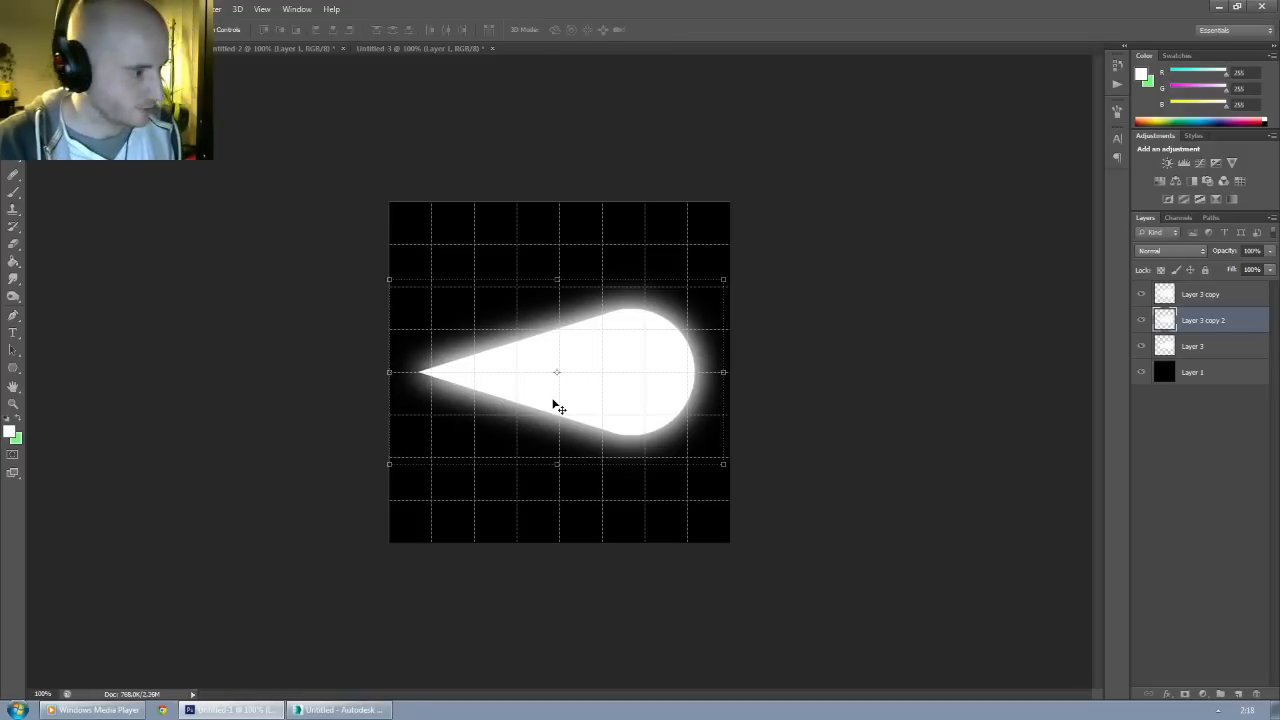
Step: Merge the three teardrop layers into one and scale the result proportionally about its centre to about 87%
click(1204, 300)
shift+click(1192, 348)
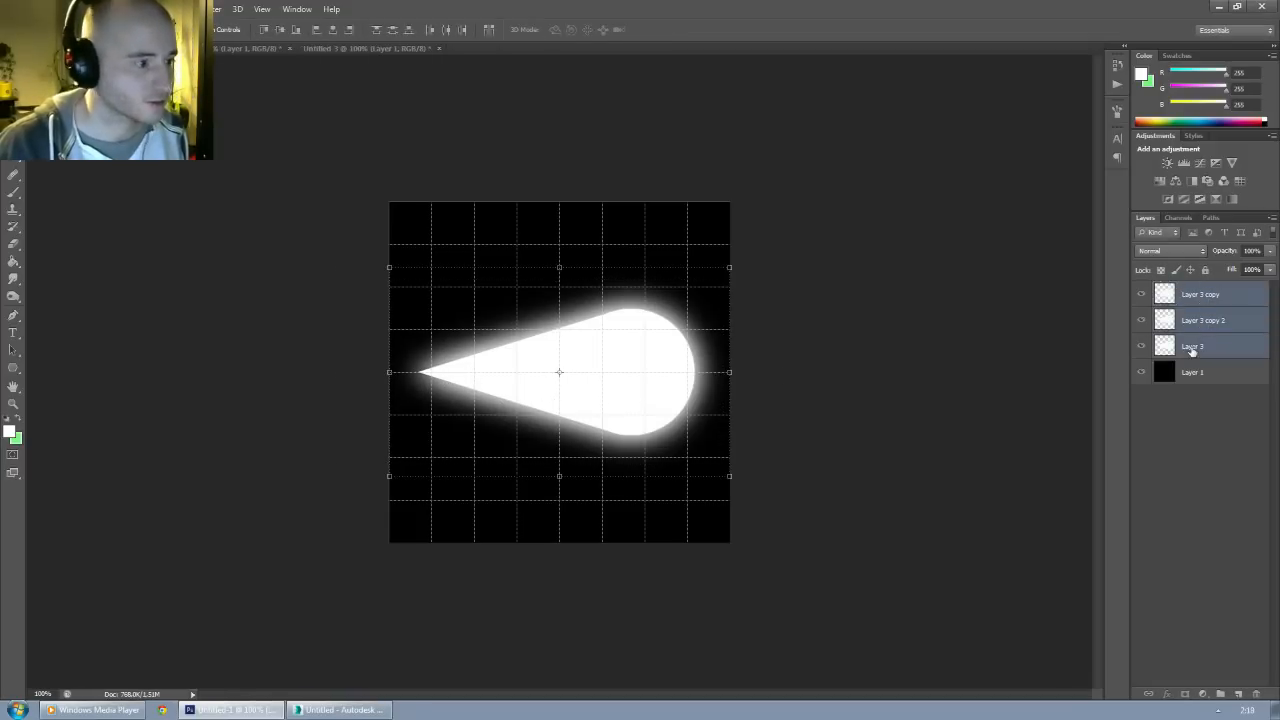
key(ctrl+e)
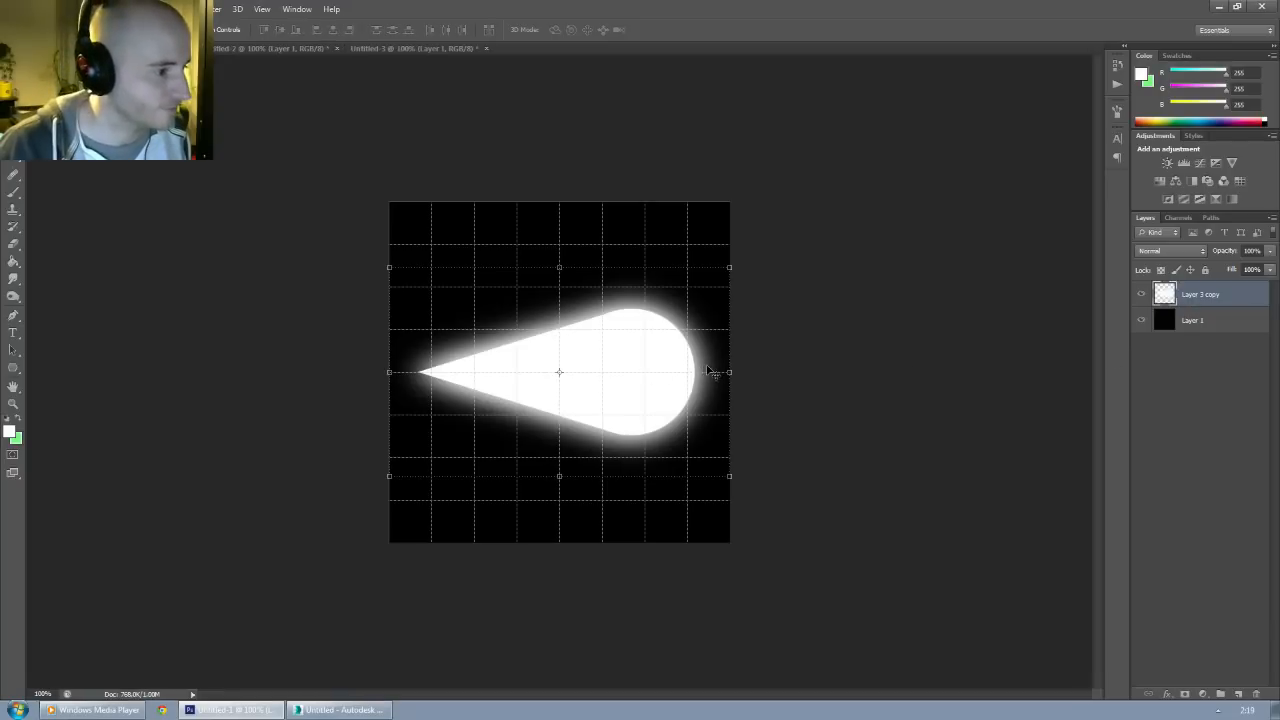
alt+shift+drag(389, 267, 412, 284)
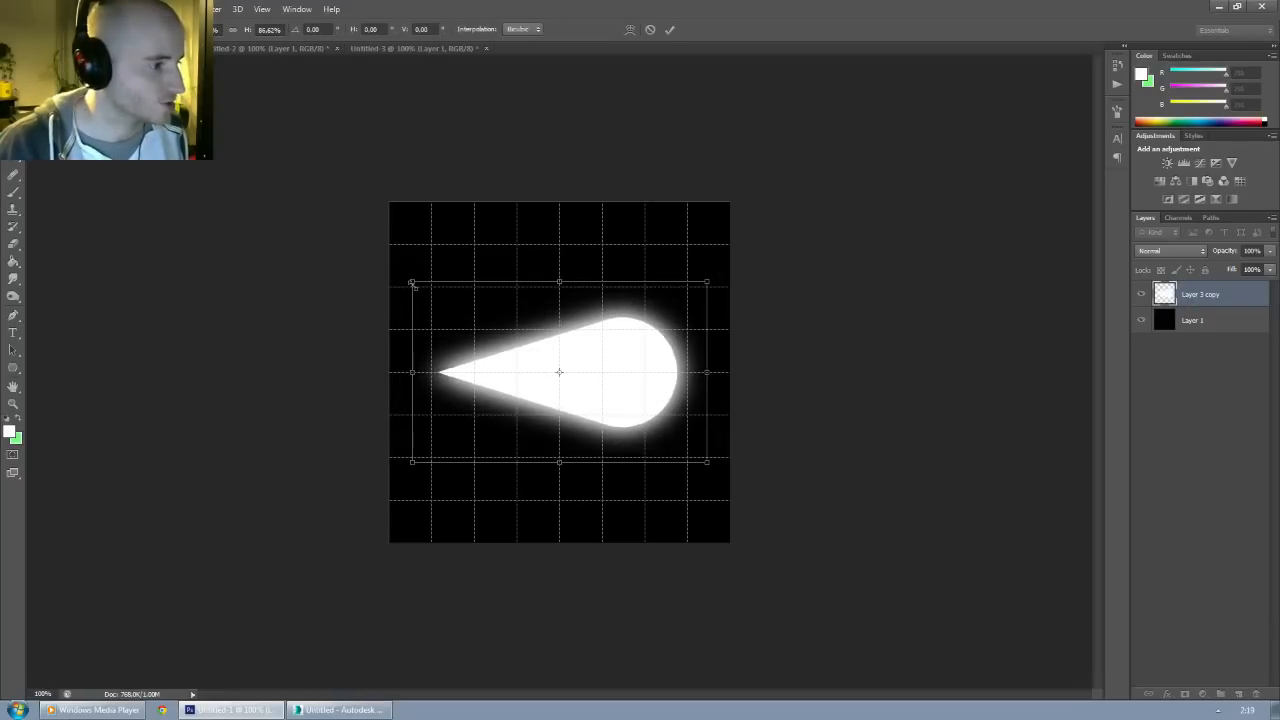
key(Return)
Step: Duplicate the merged teardrop layer, blur the copy and set its opacity to 25%
key(ctrl+j)
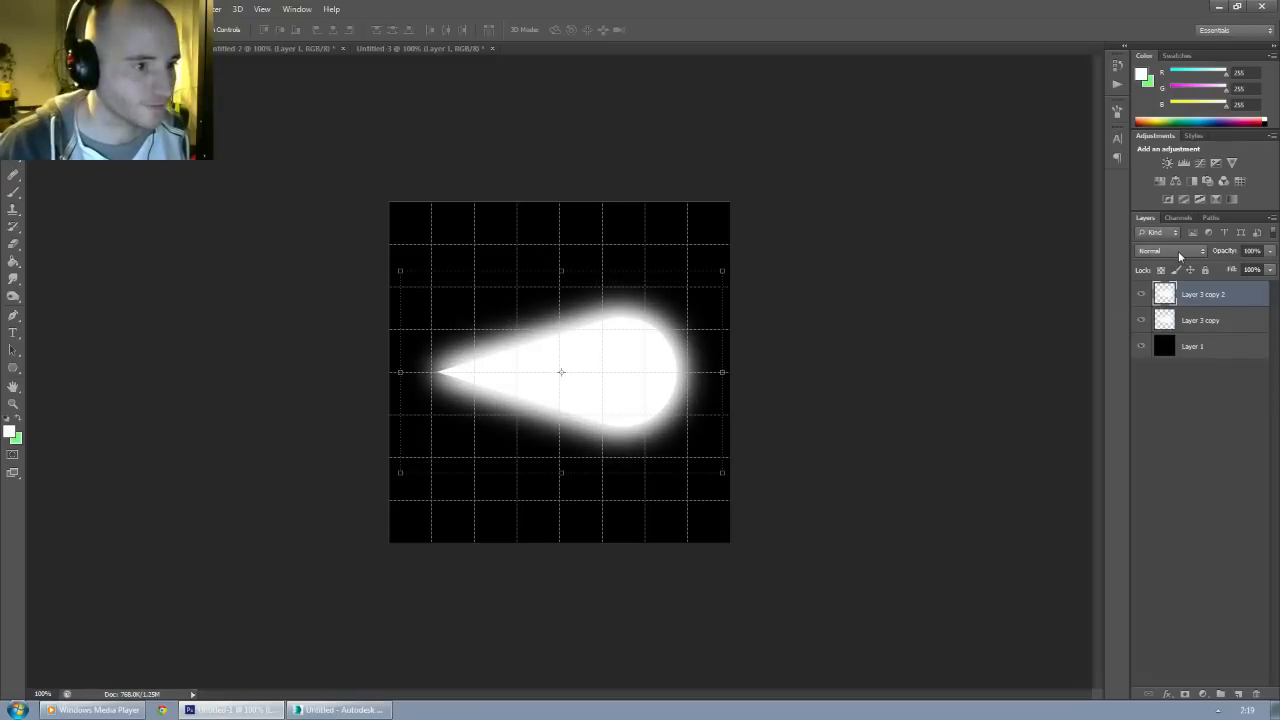
click(1254, 251)
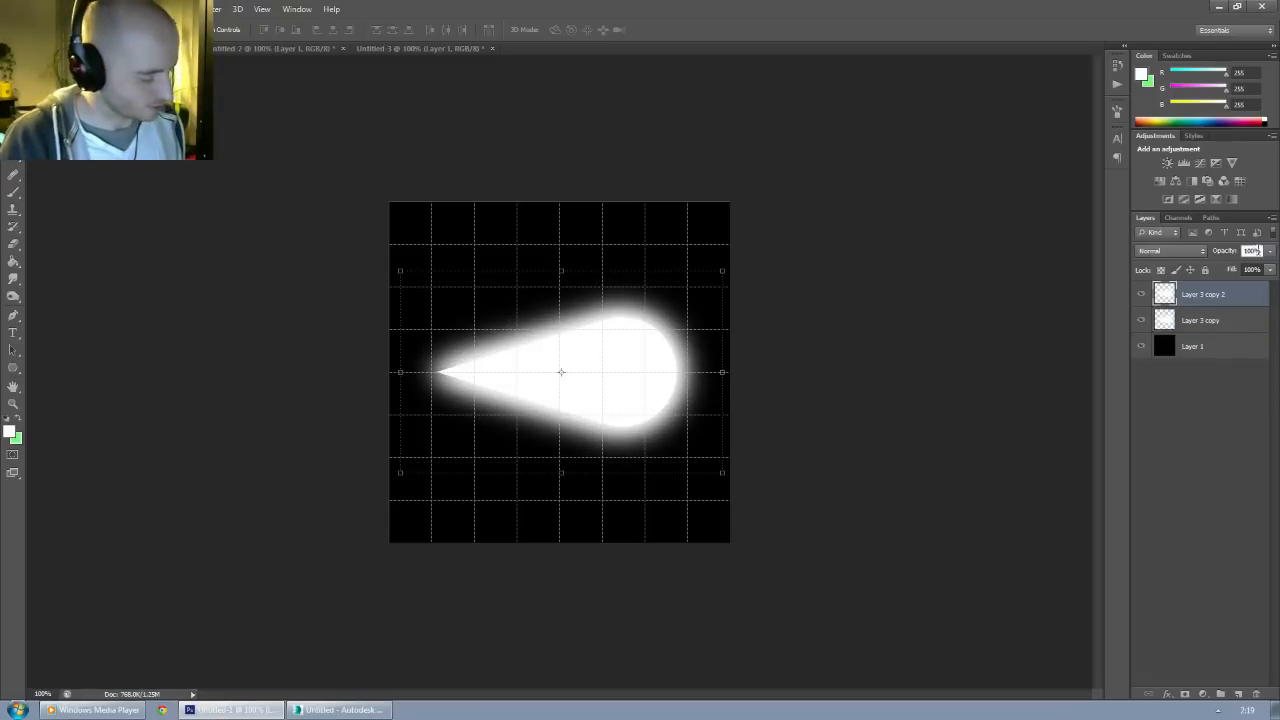
text(4)
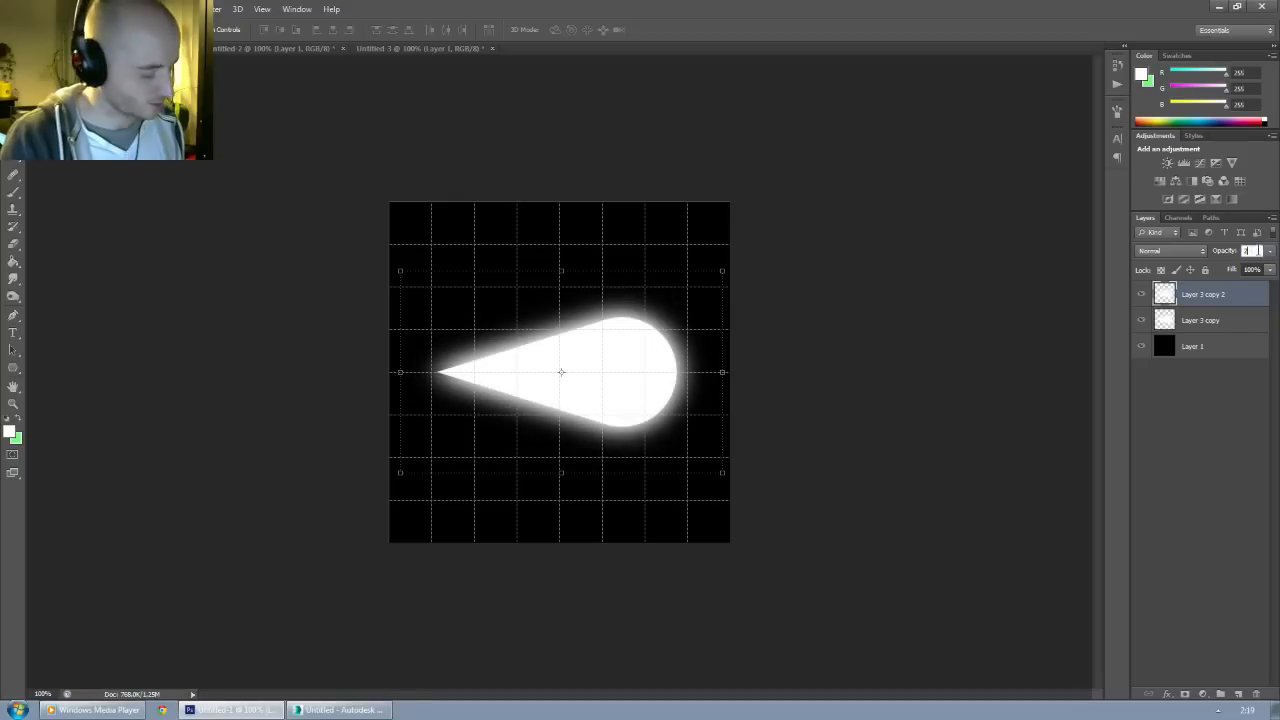
text(25)
key(Return)
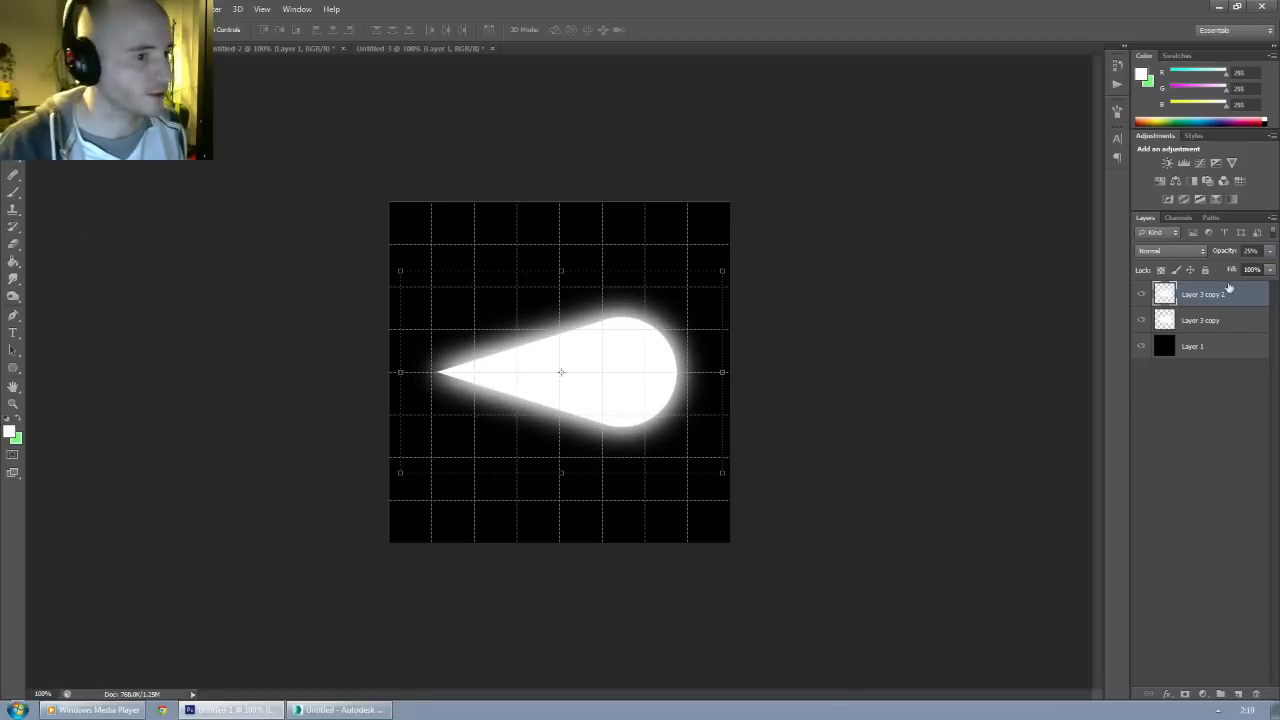
Step: Merge the two teardrop layers and resize the result to the full canvas width and four grid cells high
ctrl+click(1198, 320)
key(ctrl+e)
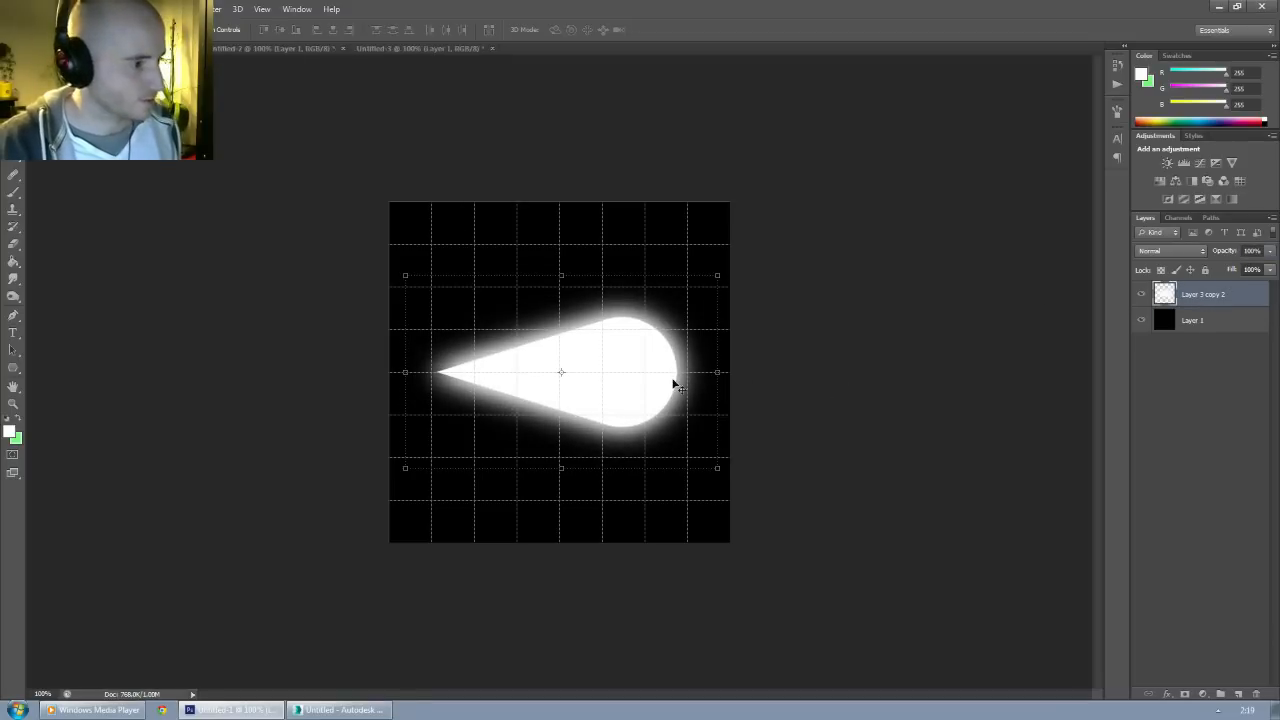
drag(717, 372, 729, 372)
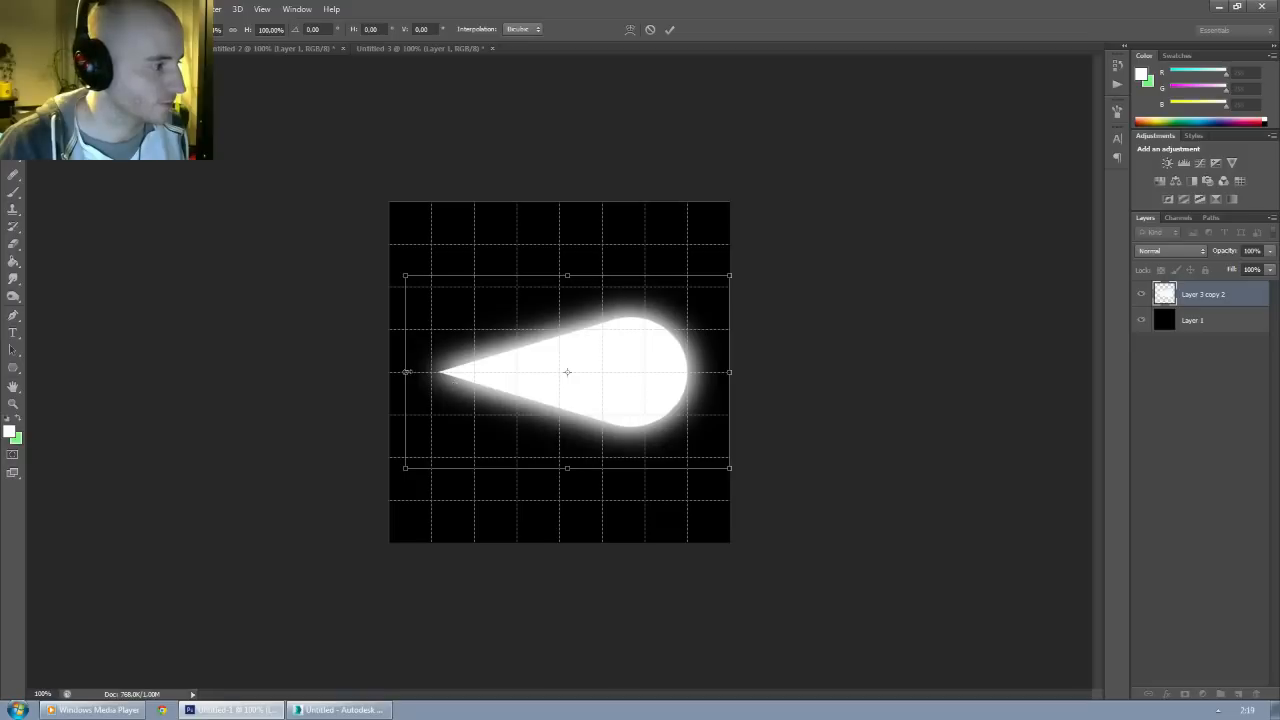
drag(406, 372, 391, 372)
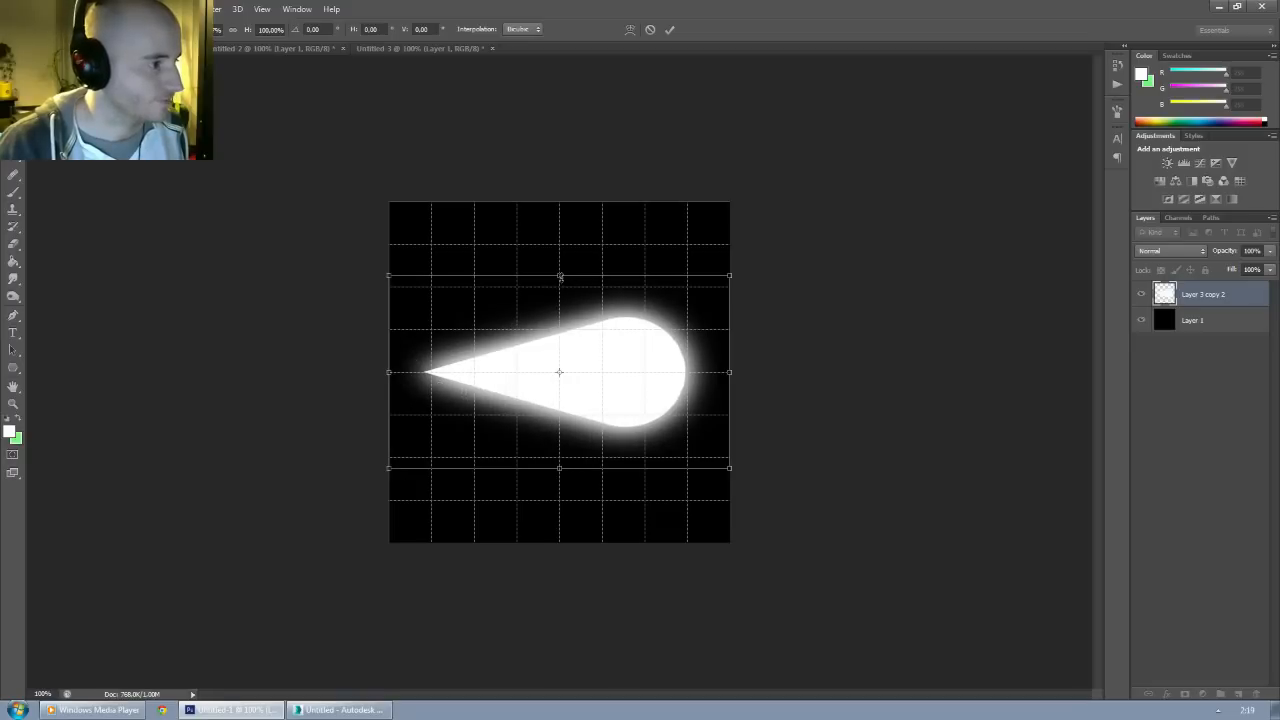
alt+drag(560, 277, 560, 285)
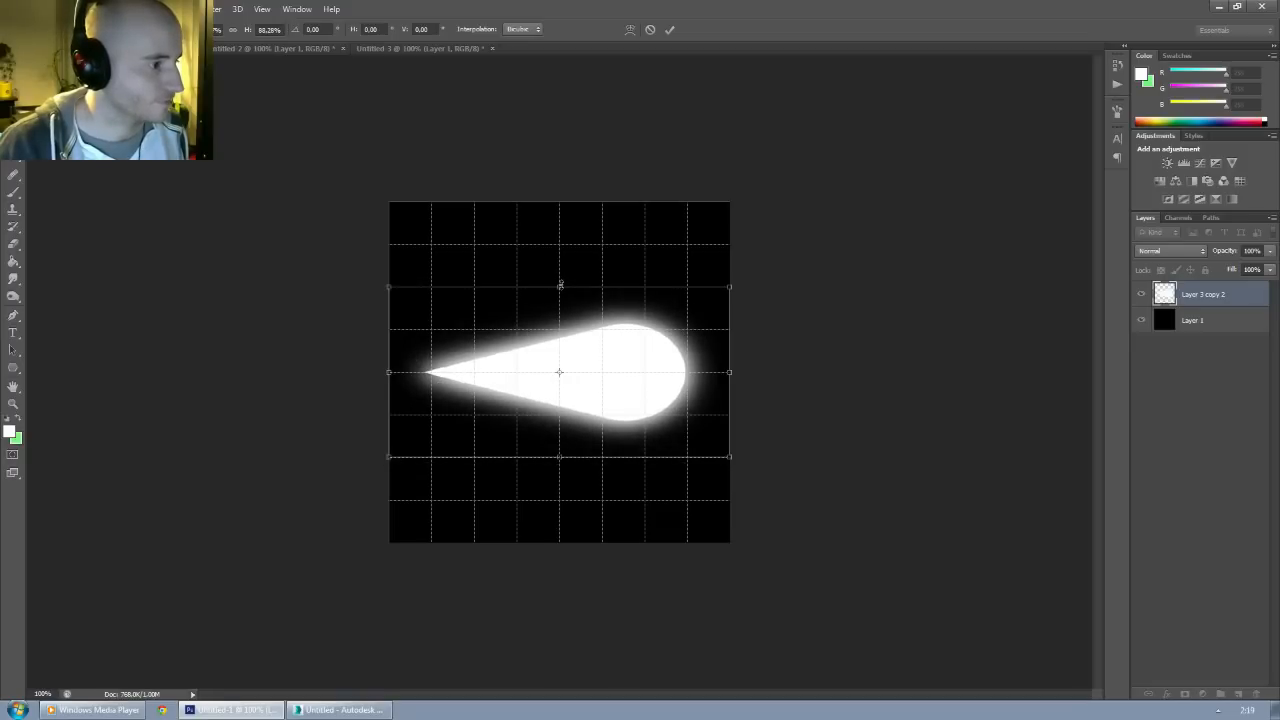
key(Return)
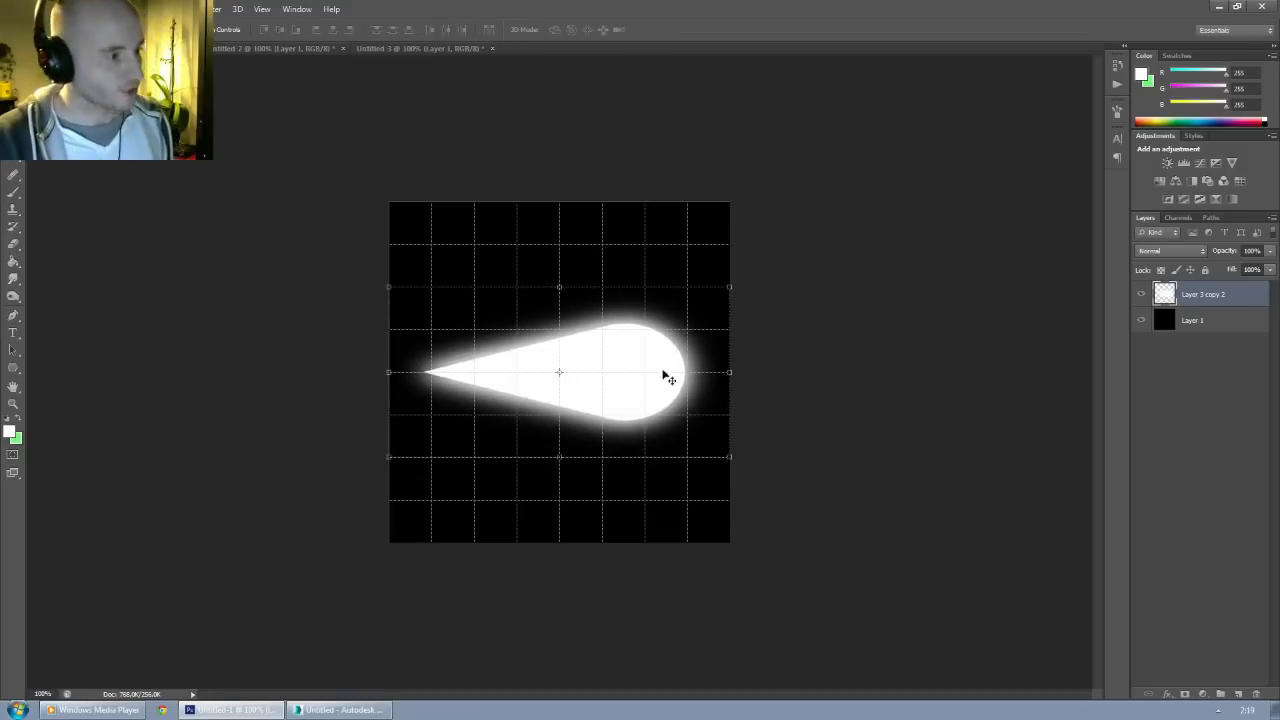
Step: Move the glowing teardrop up two grid cells so it fills the upper half of the canvas
drag(657, 396, 647, 310)
drag(527, 316, 542, 311)
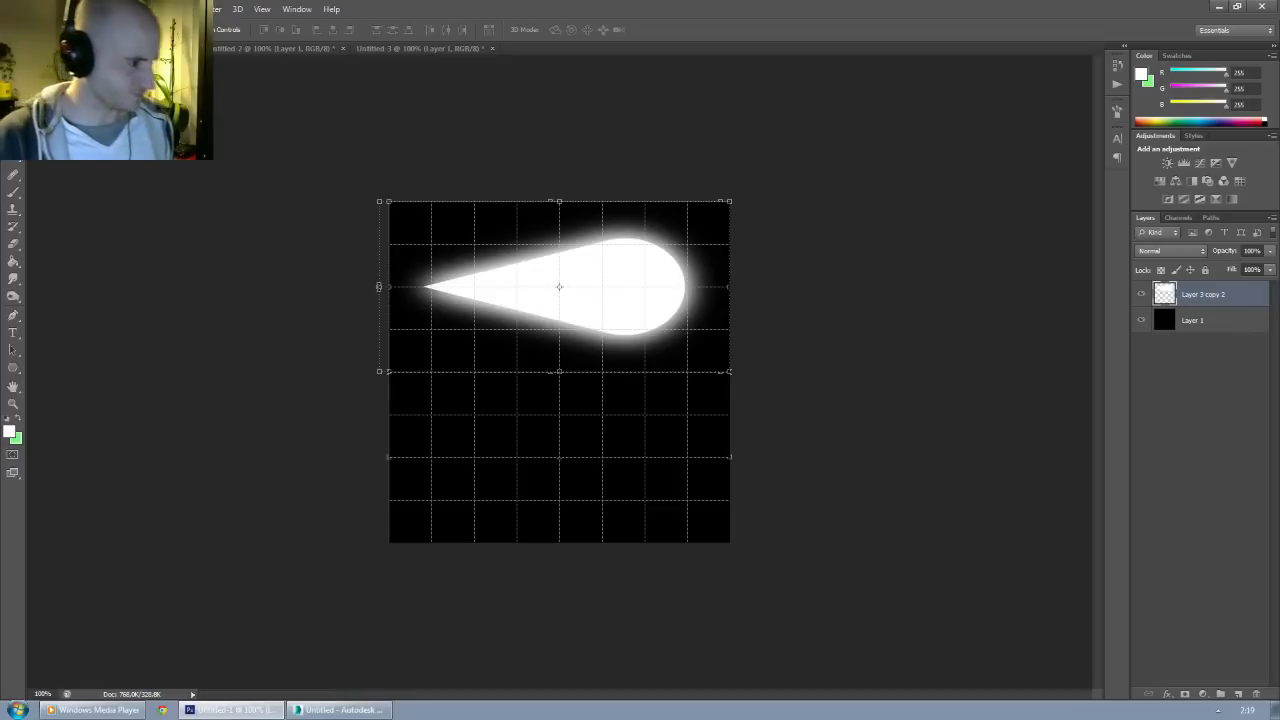
click(378, 287)
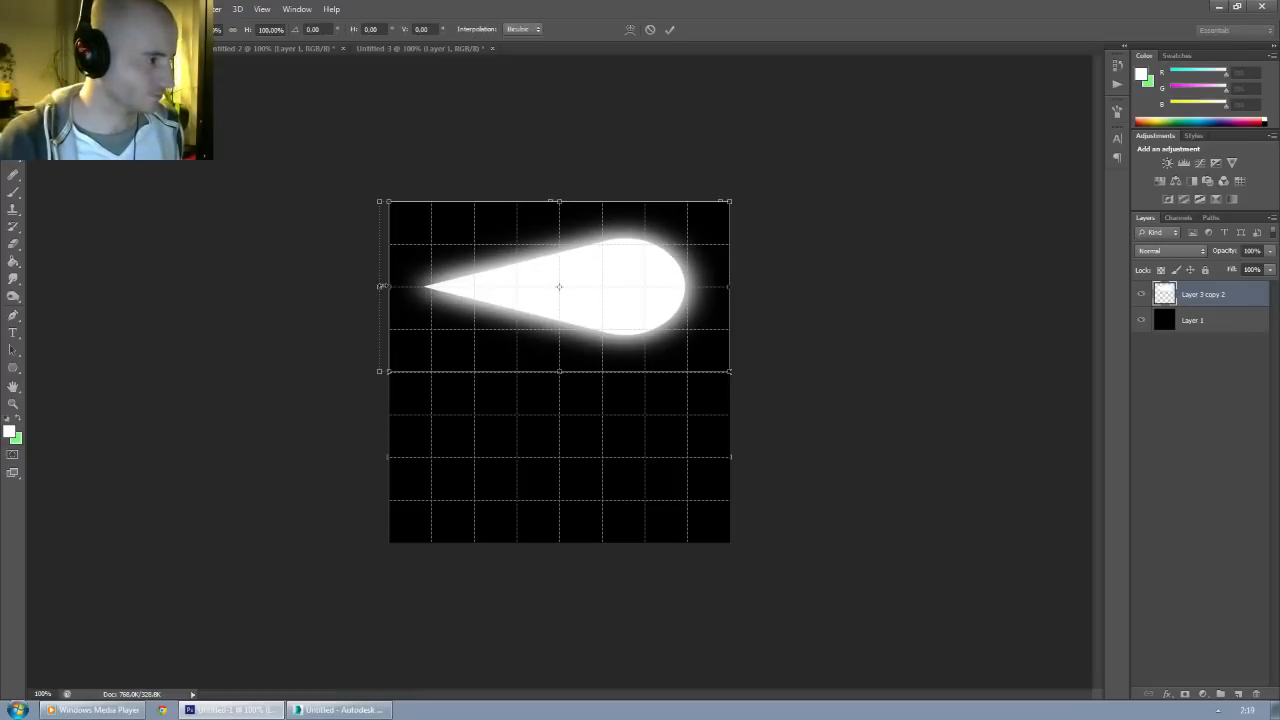
key(Return)
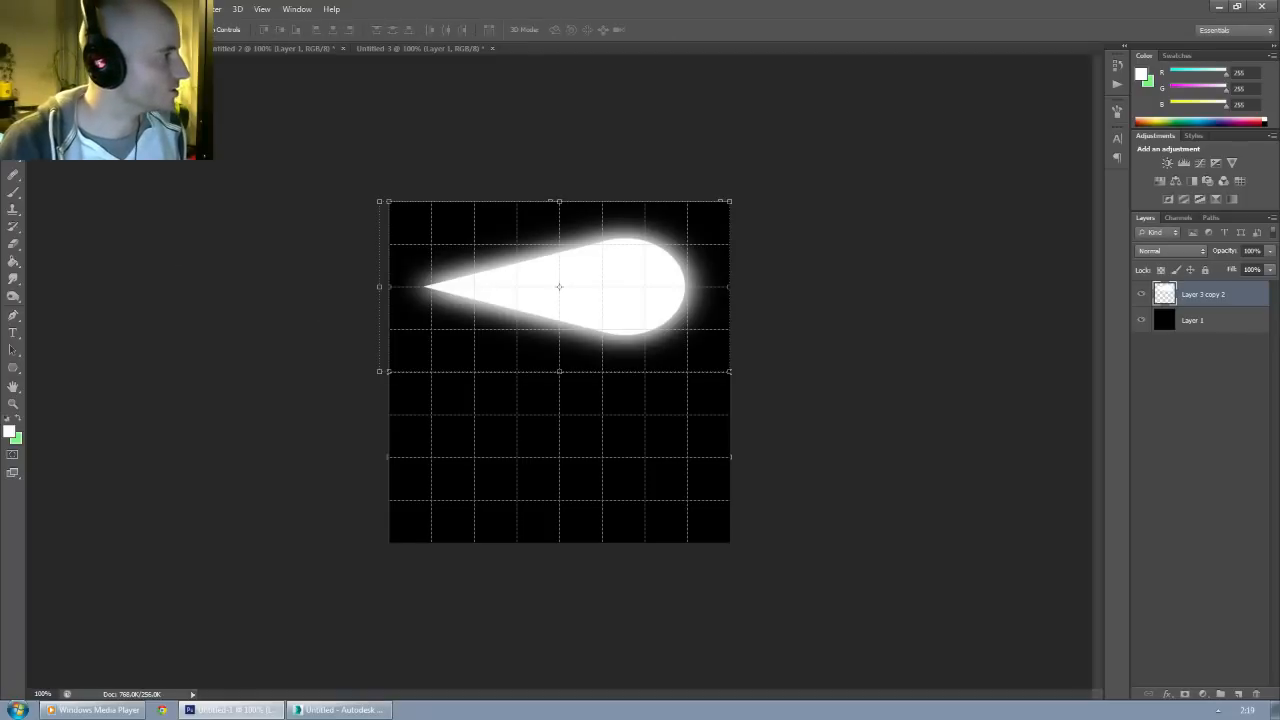
Step: Crop the canvas from below to half its height, keeping only the upper half with the teardrop
key(c)
drag(271, 123, 820, 378)
key(ctrl+z)
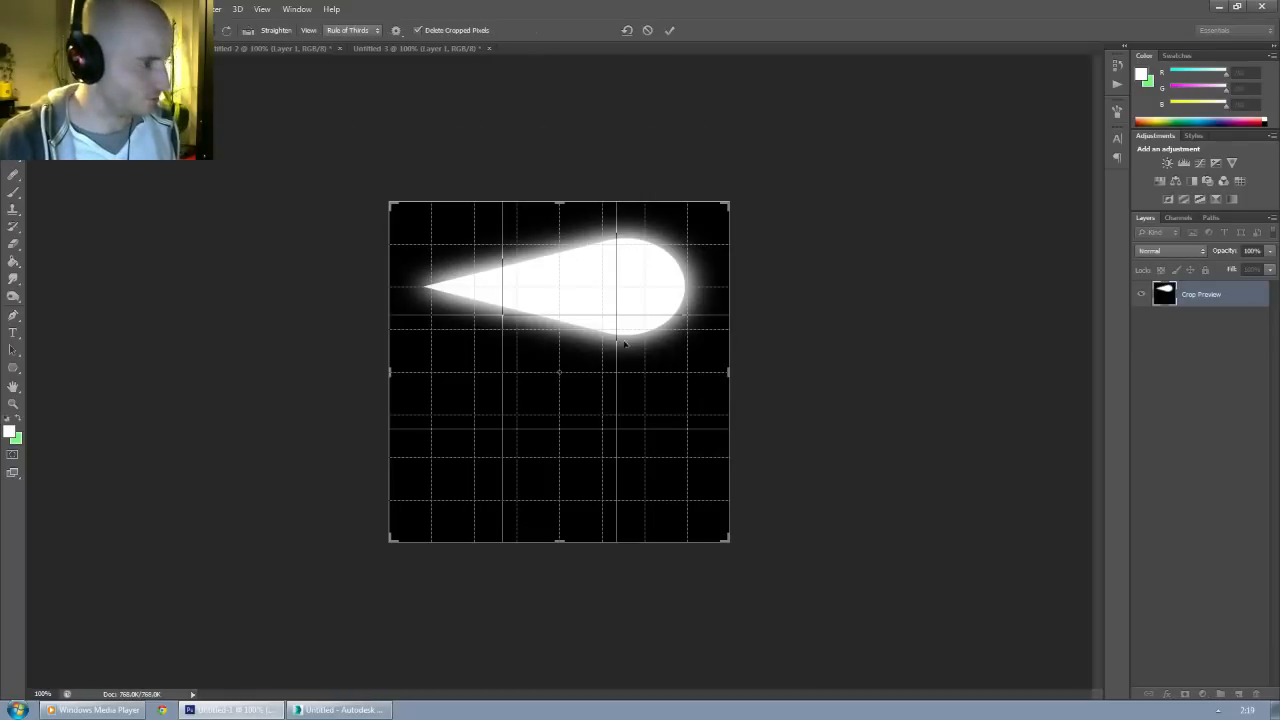
drag(563, 540, 571, 457)
key(Return)
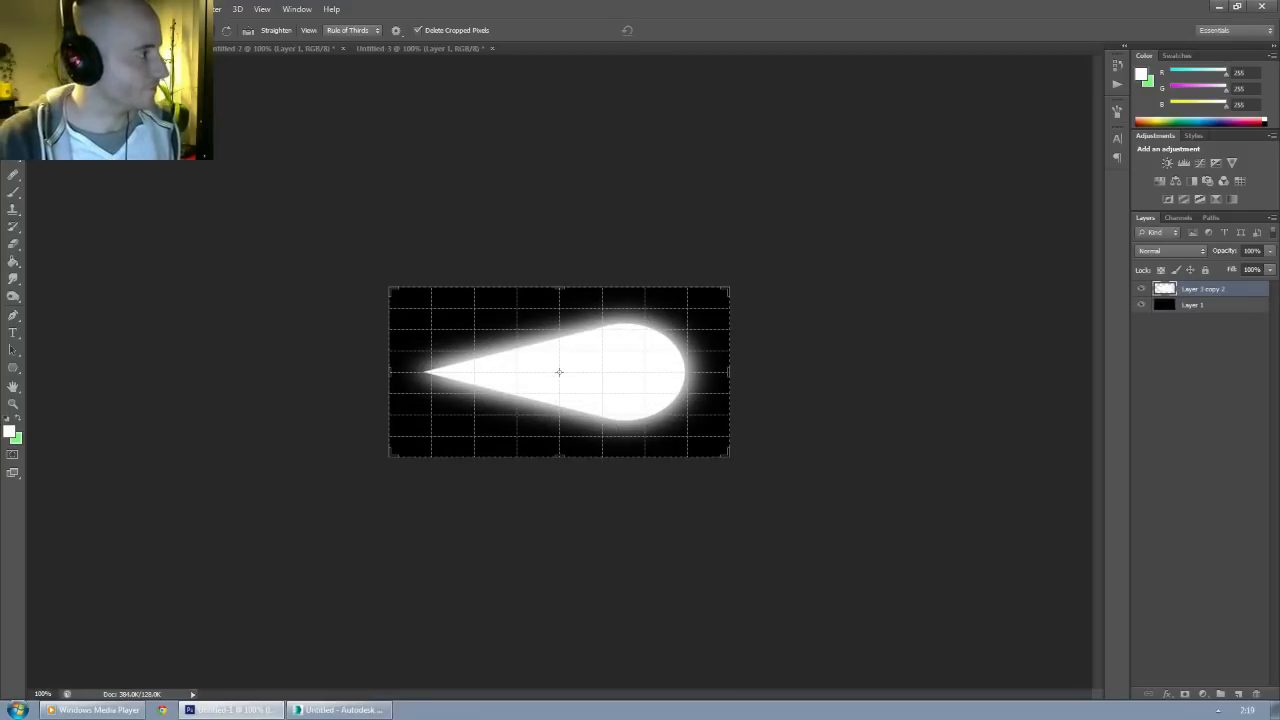
Step: Try squashing the teardrop layer vertically to 50% height against the lower canvas edge
key(v)
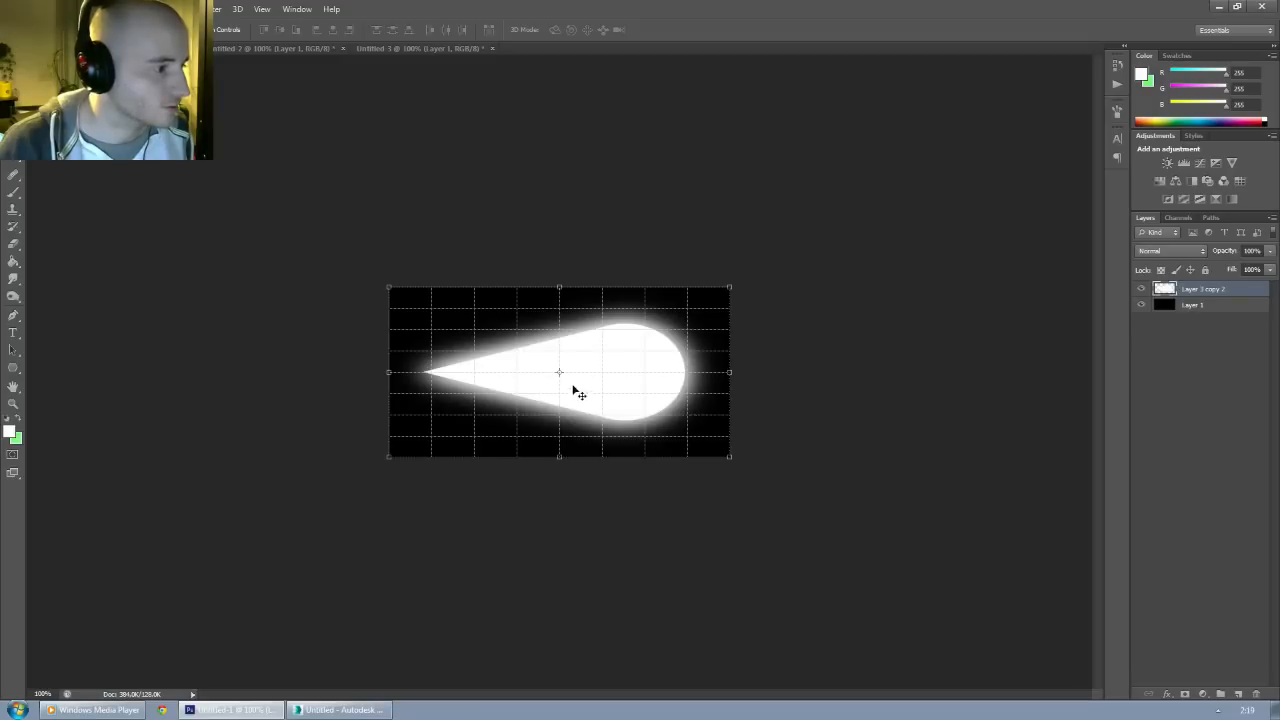
drag(559, 287, 560, 368)
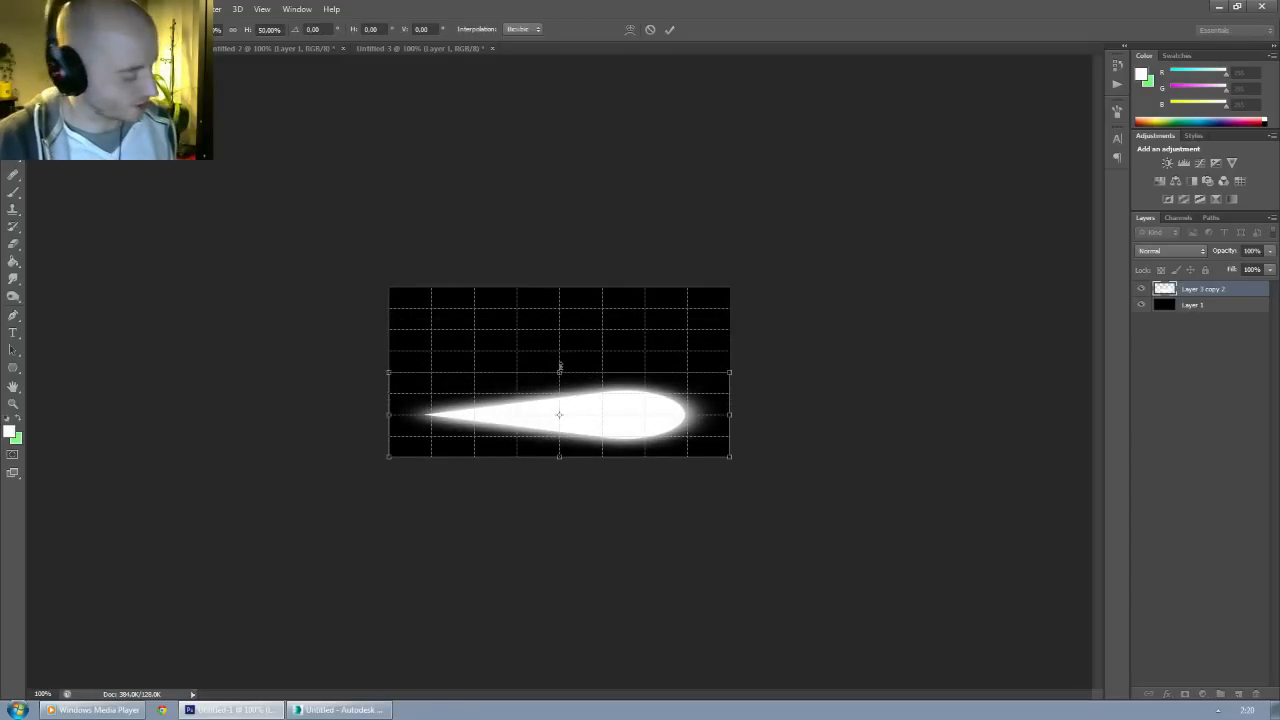
key(ctrl+z)
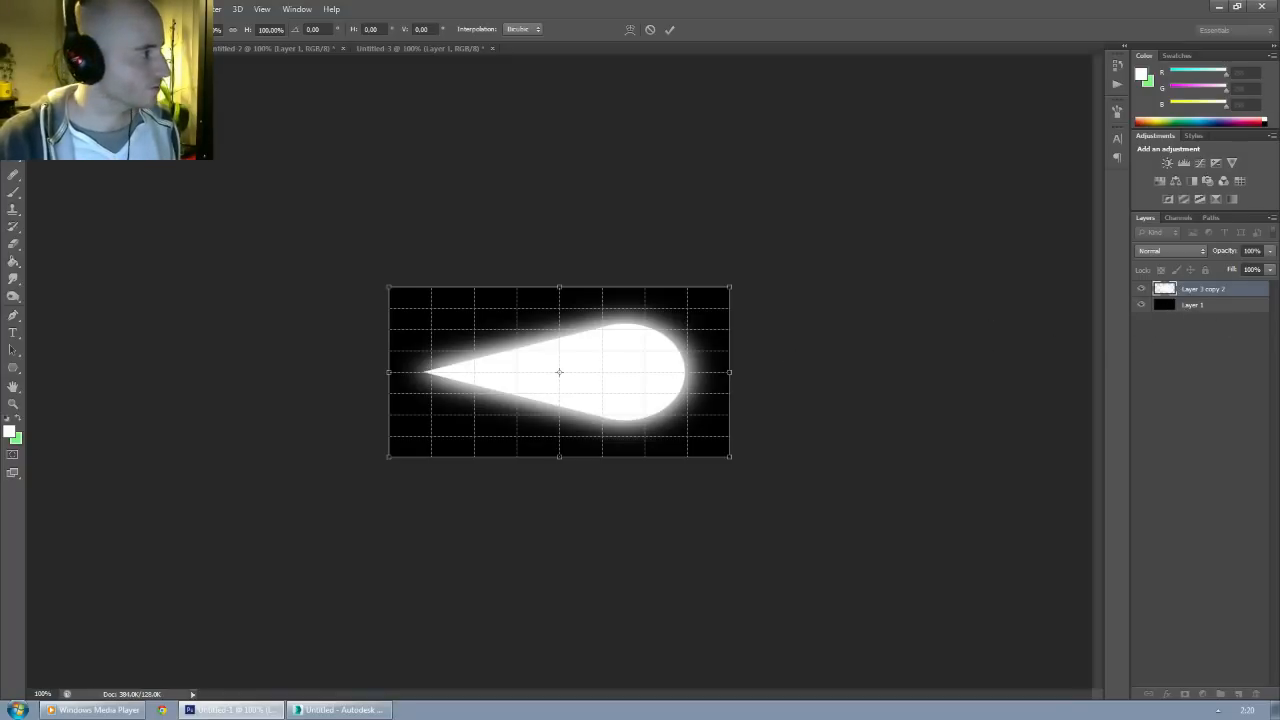
key(v)
click(576, 266)
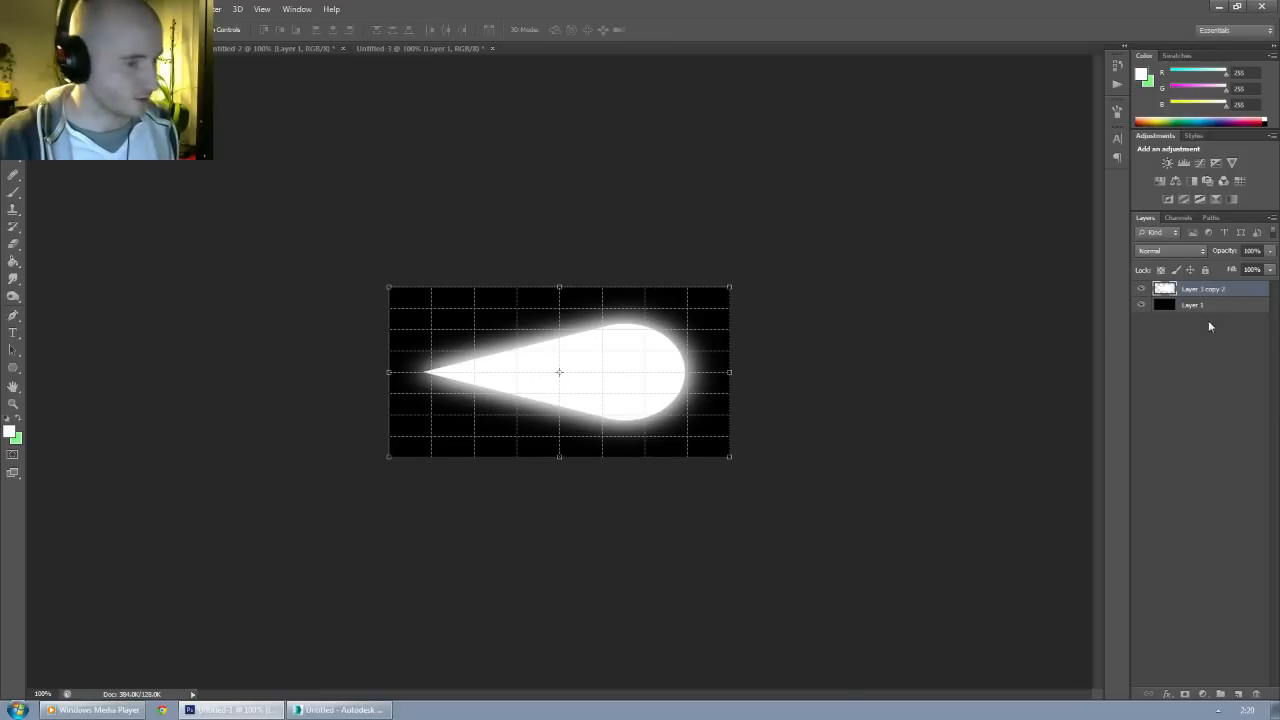
Step: Select the black Layer 1 and close the other two open documents without saving them
click(1190, 318)
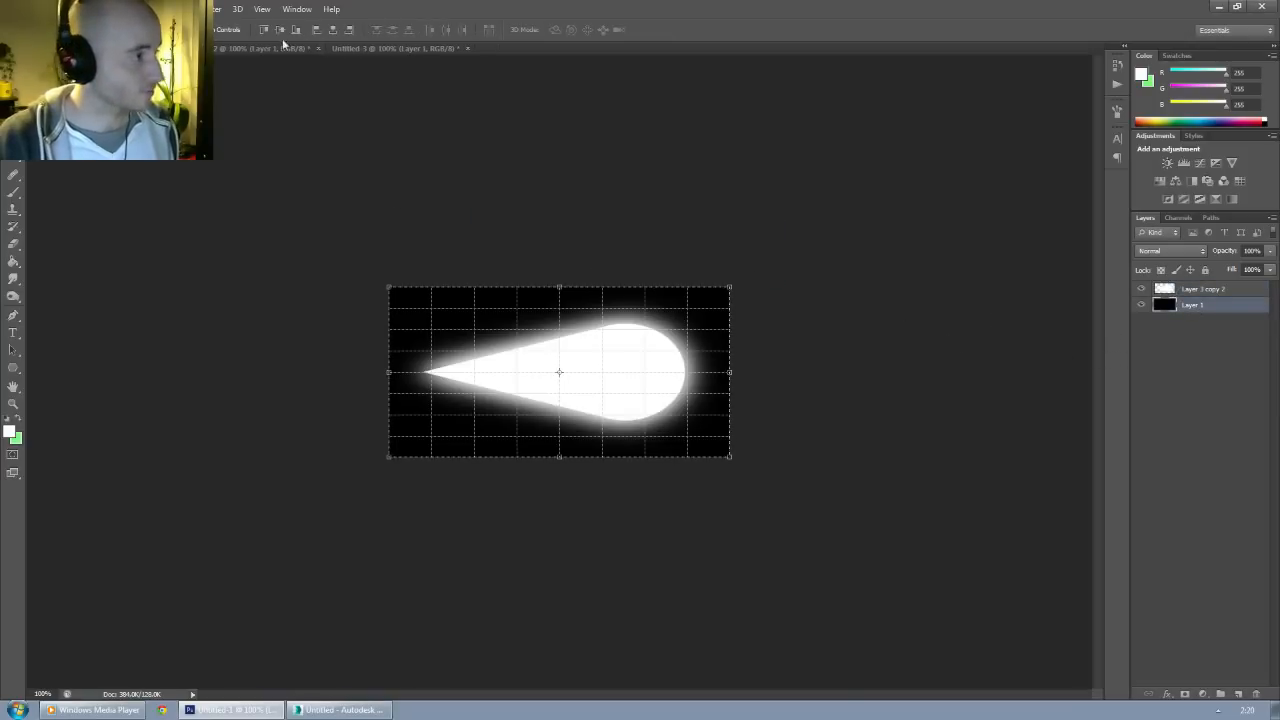
click(317, 47)
click(622, 268)
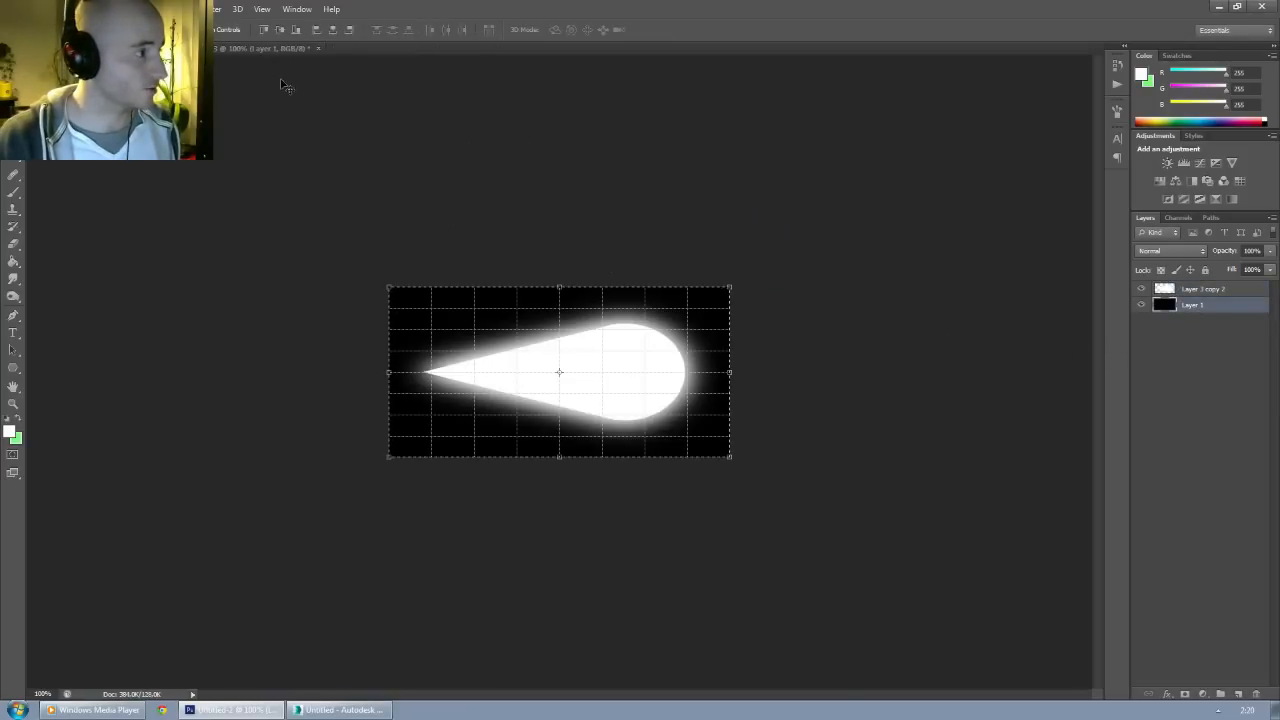
click(317, 48)
click(622, 268)
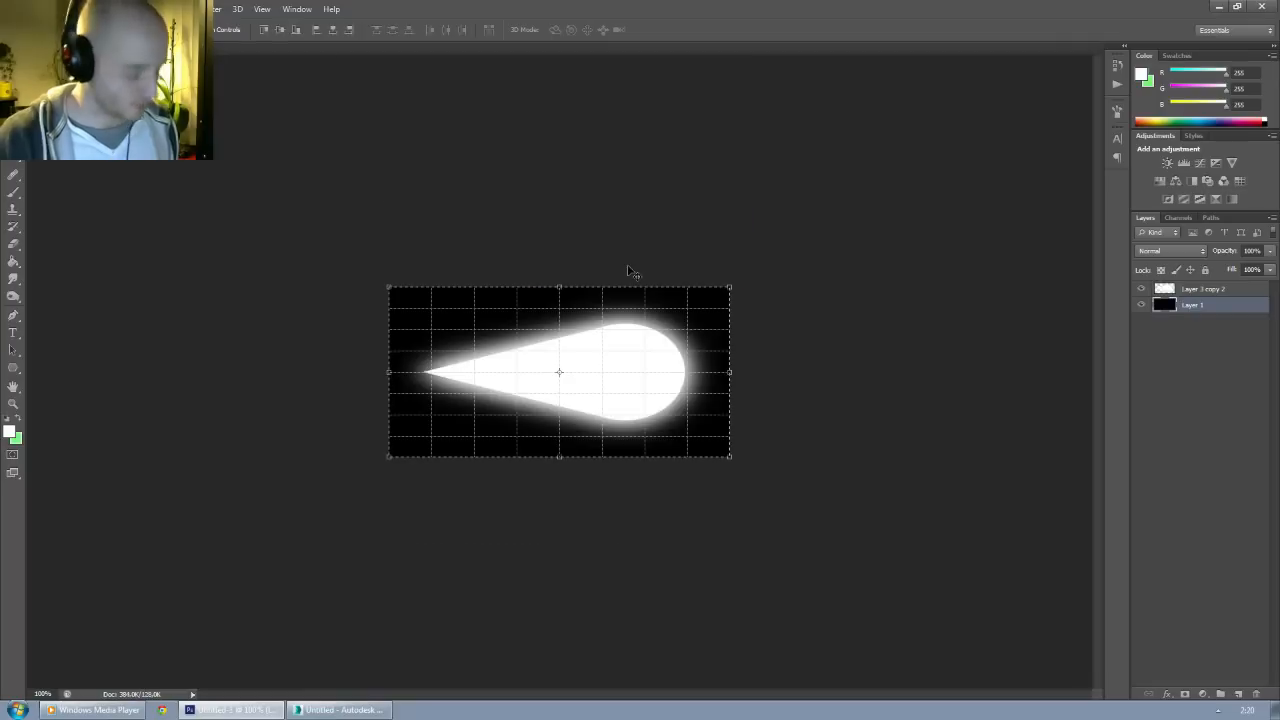
Step: Create a new document the same size as the cropped texture, with a black Layer 1
key(ctrl+n)
key(Return)
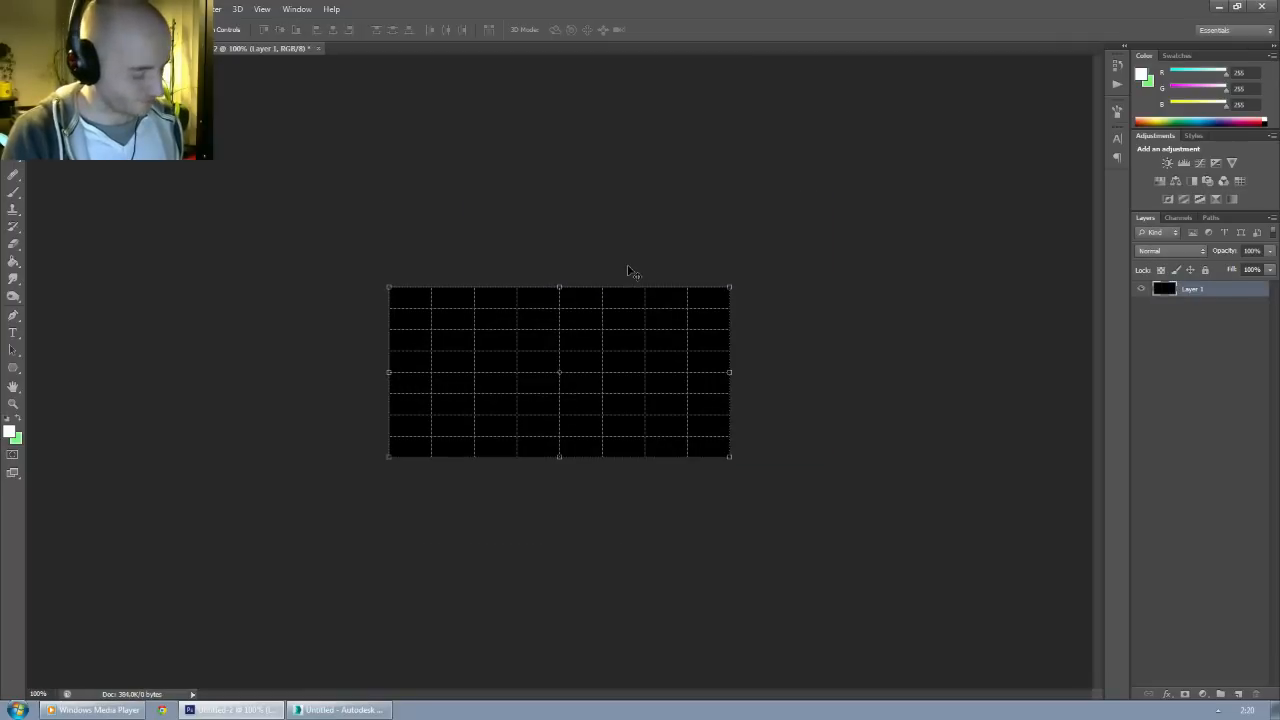
Step: Create a third document at the same clipboard size and paste the black fill into its Layer 1
key(ctrl+n)
key(Return)
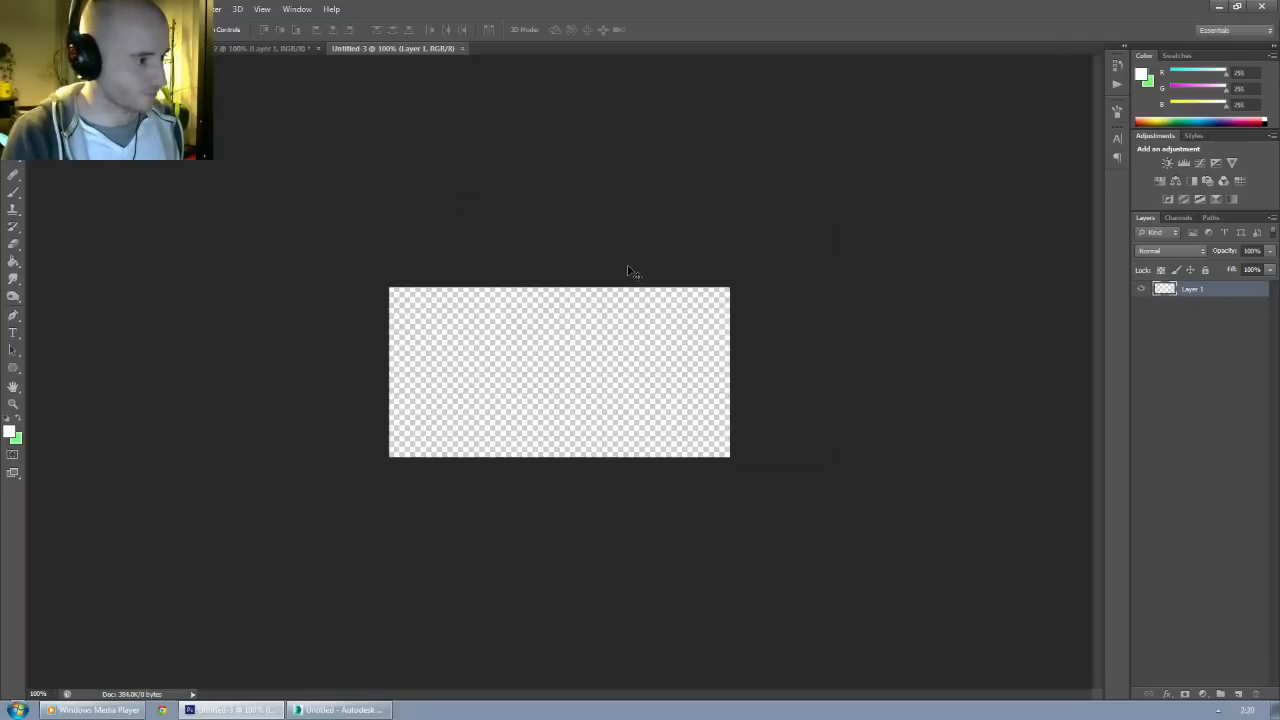
key(ctrl+v)
Step: In Untitled-2, swap the foreground and background colors and set the foreground to near-black 080808, keeping white as background
click(218, 47)
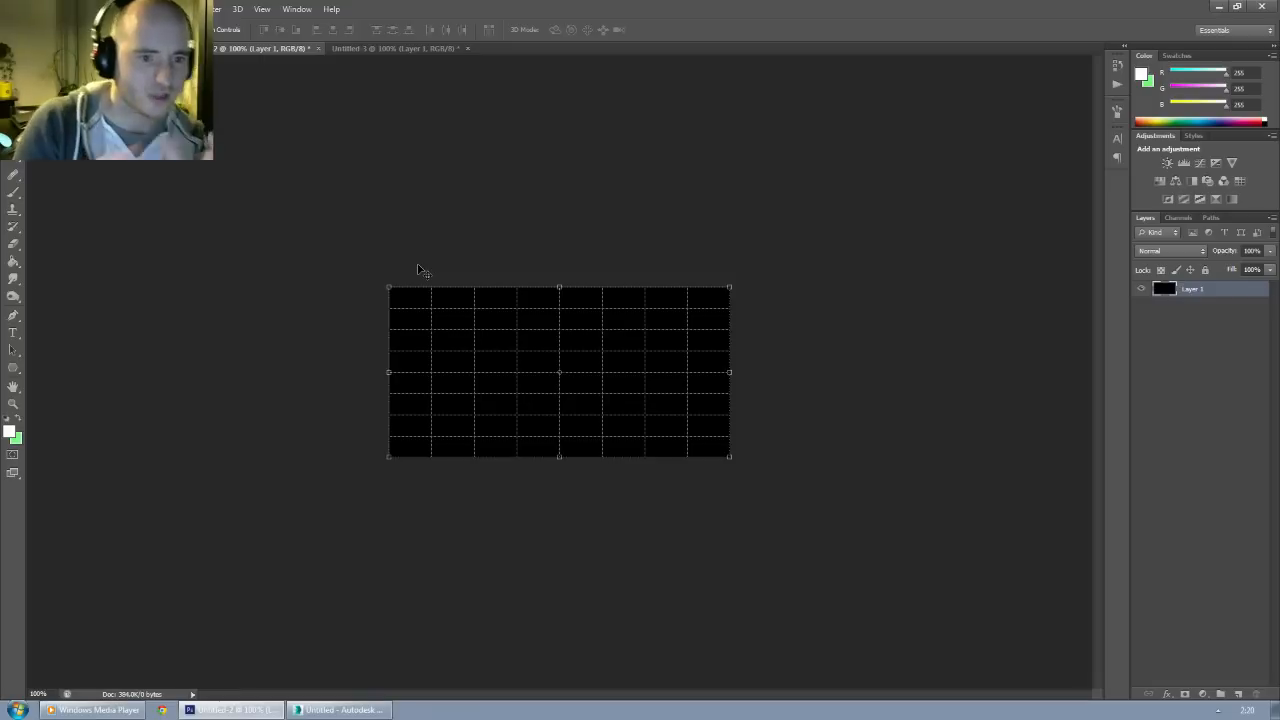
click(215, 9)
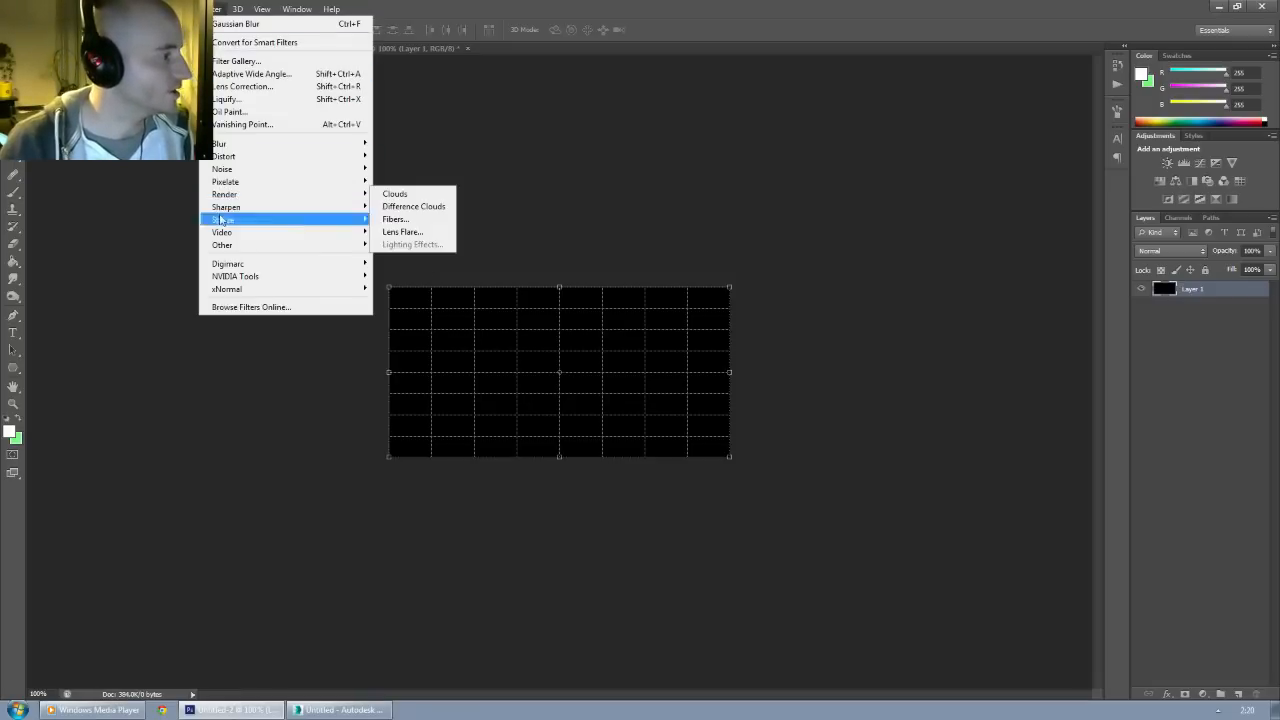
click(10, 431)
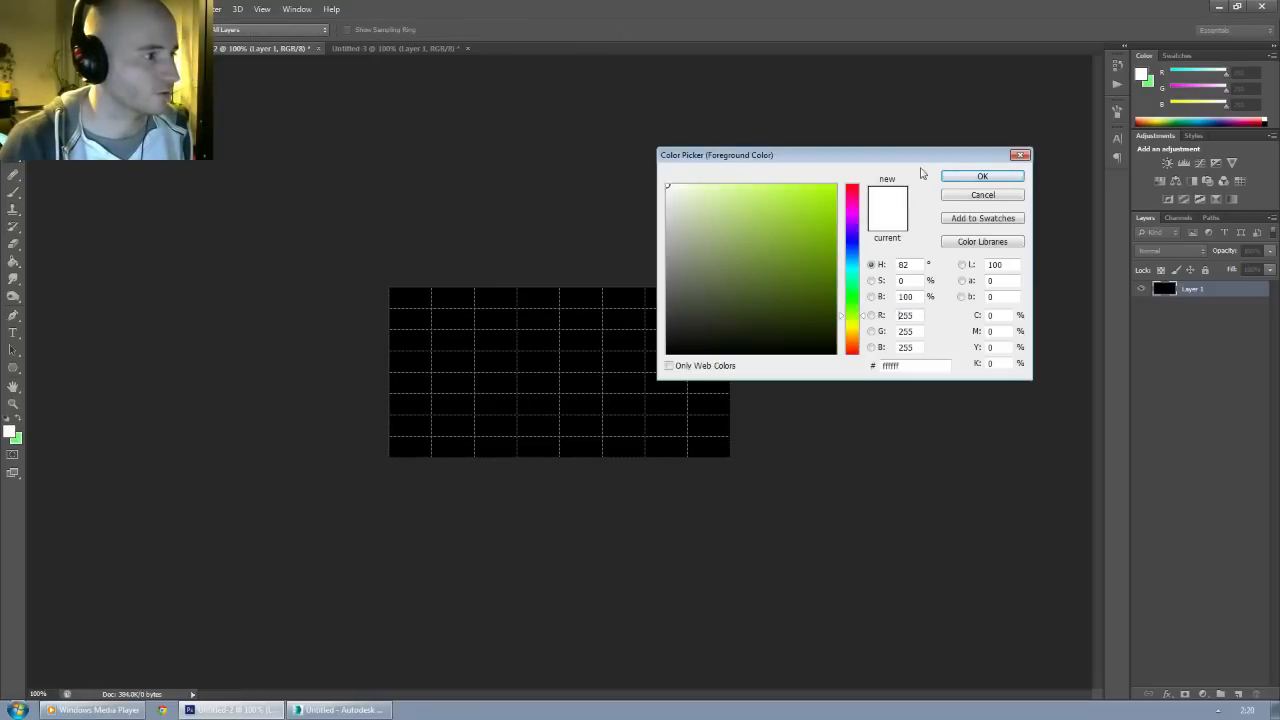
click(982, 176)
click(18, 420)
click(11, 433)
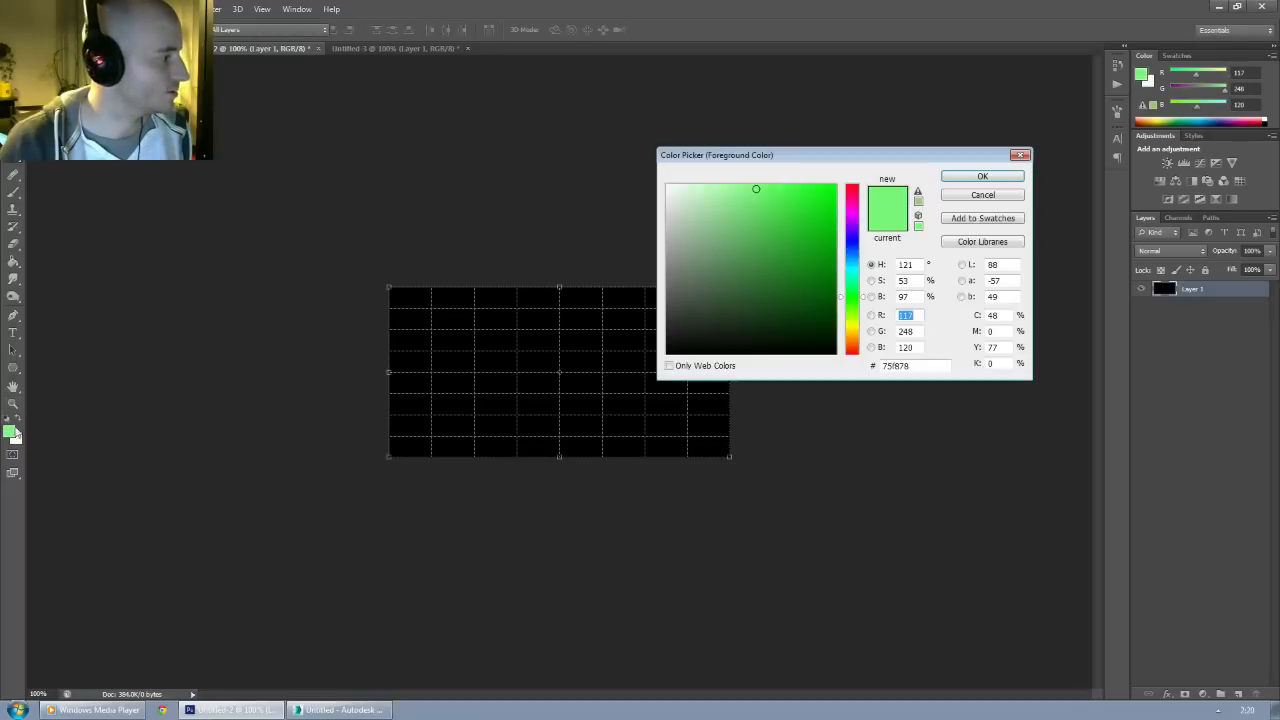
click(668, 352)
click(666, 346)
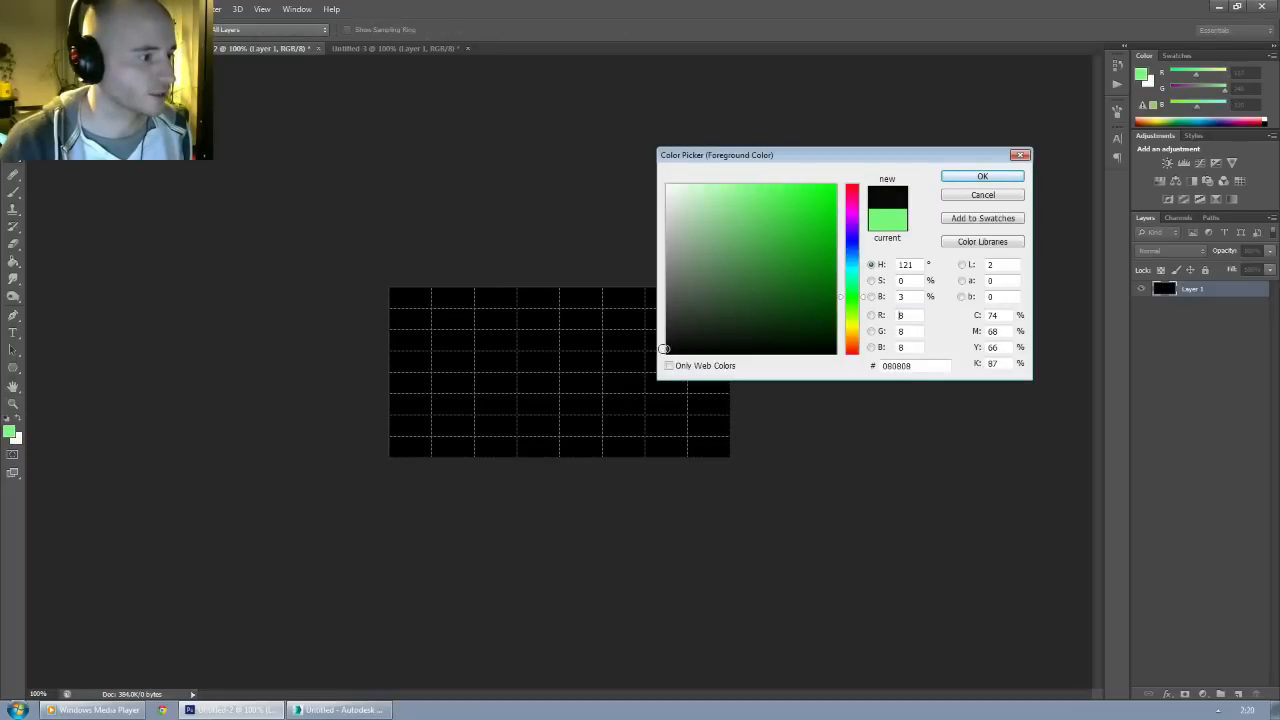
click(960, 178)
Step: Render Clouds on Layer 1 of Untitled-2 and reapply the filter three times for a different pattern
click(206, 9)
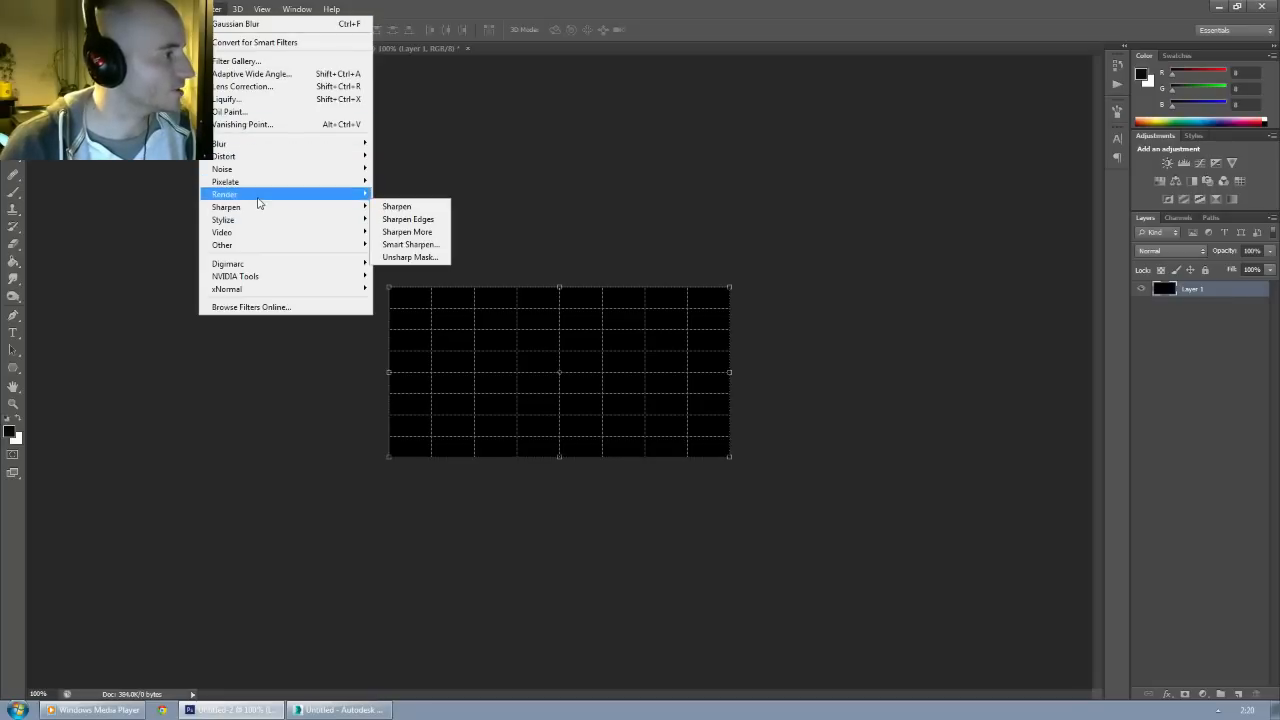
mouse_move(297, 195)
click(436, 196)
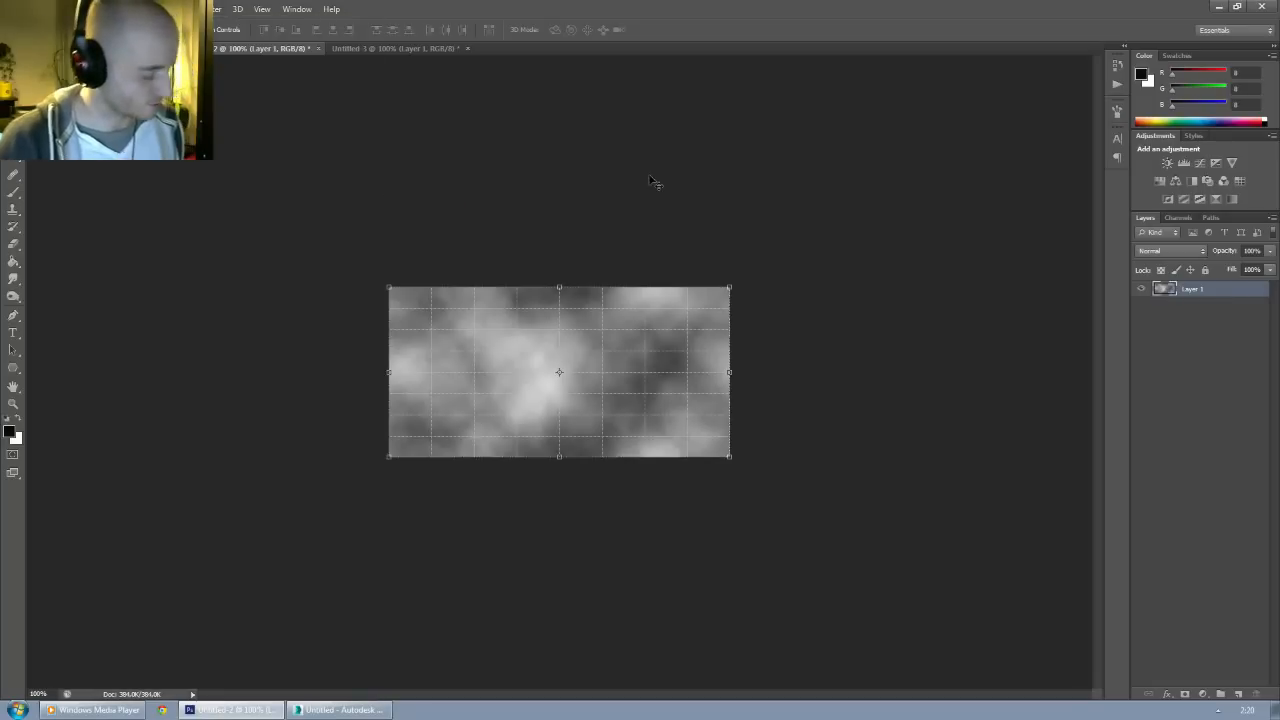
key(ctrl+f)
key(ctrl+f)
key(ctrl+f)
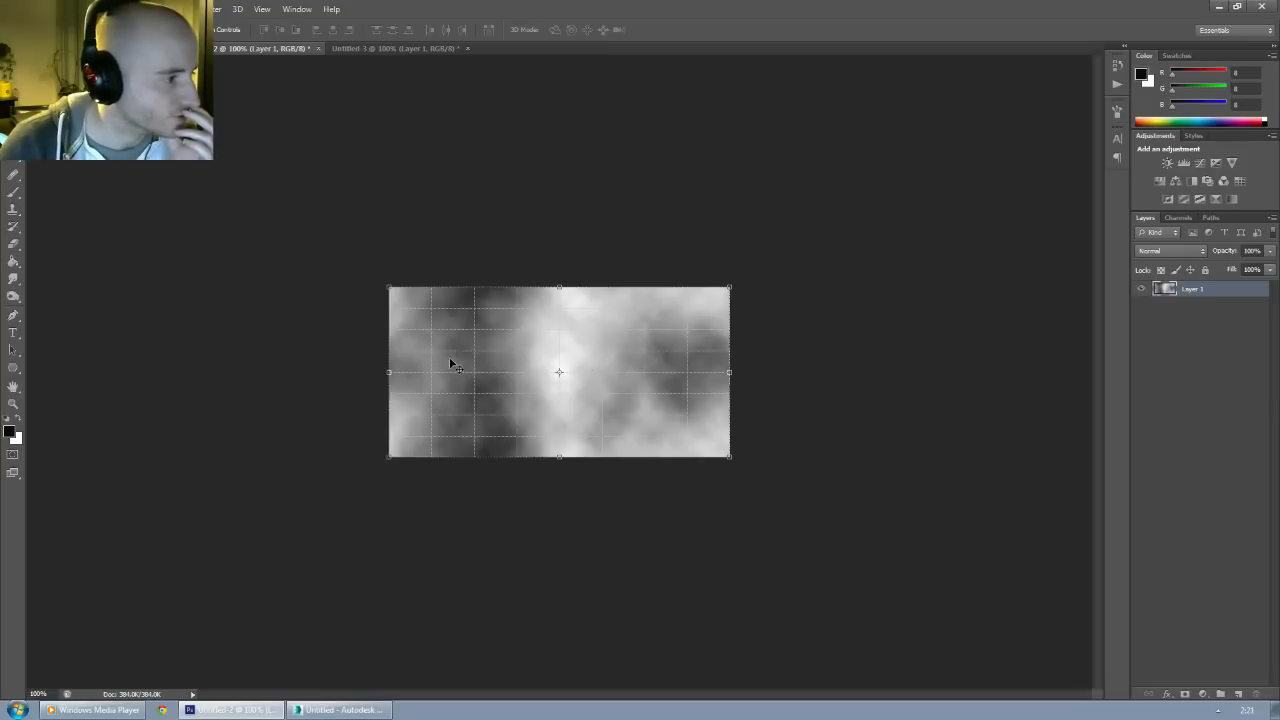
Step: Bring up Untitled-3, switch to a maximized Chrome window and search Google Images for "fire"
click(387, 48)
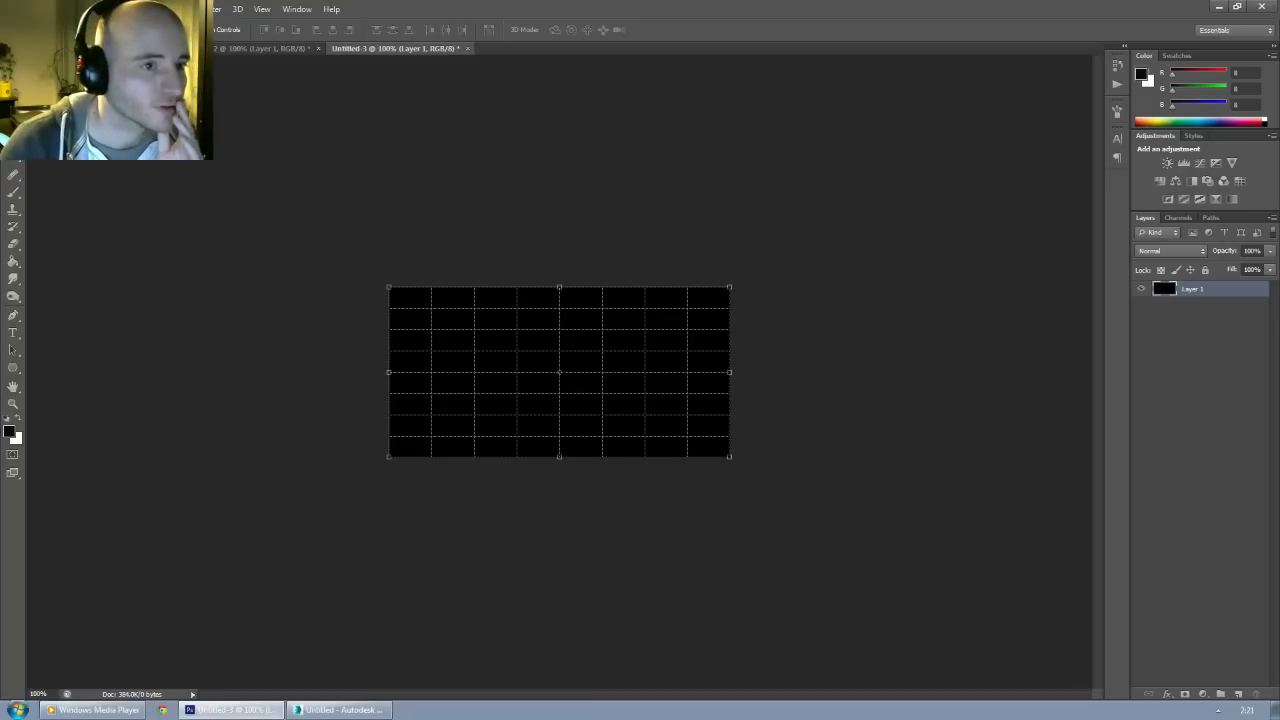
click(163, 710)
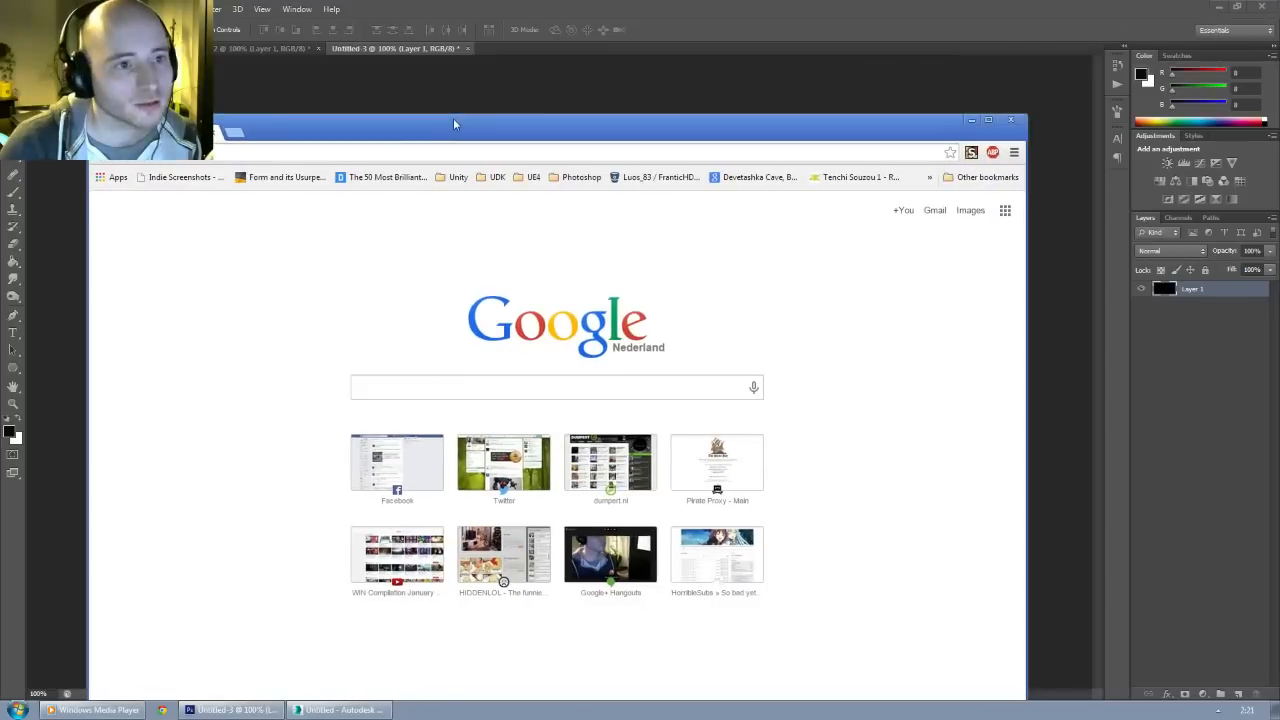
double_click(498, 121)
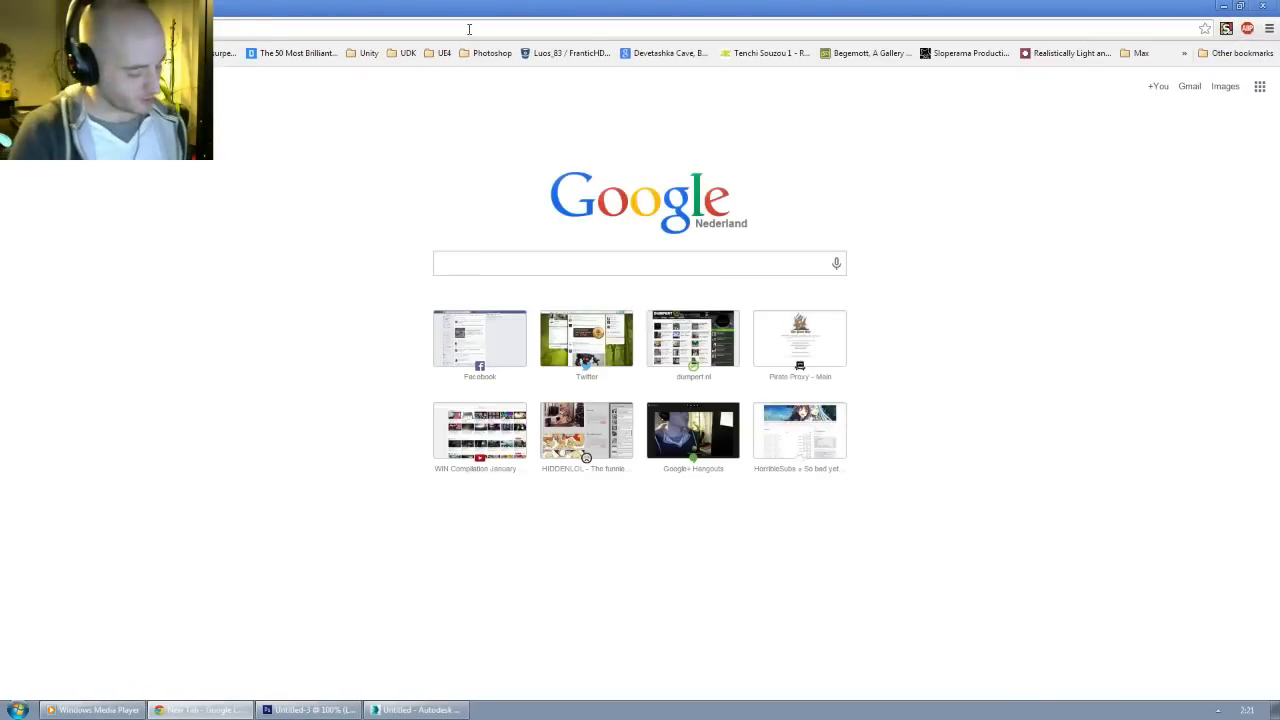
click(468, 29)
text(fire)
key(Return)
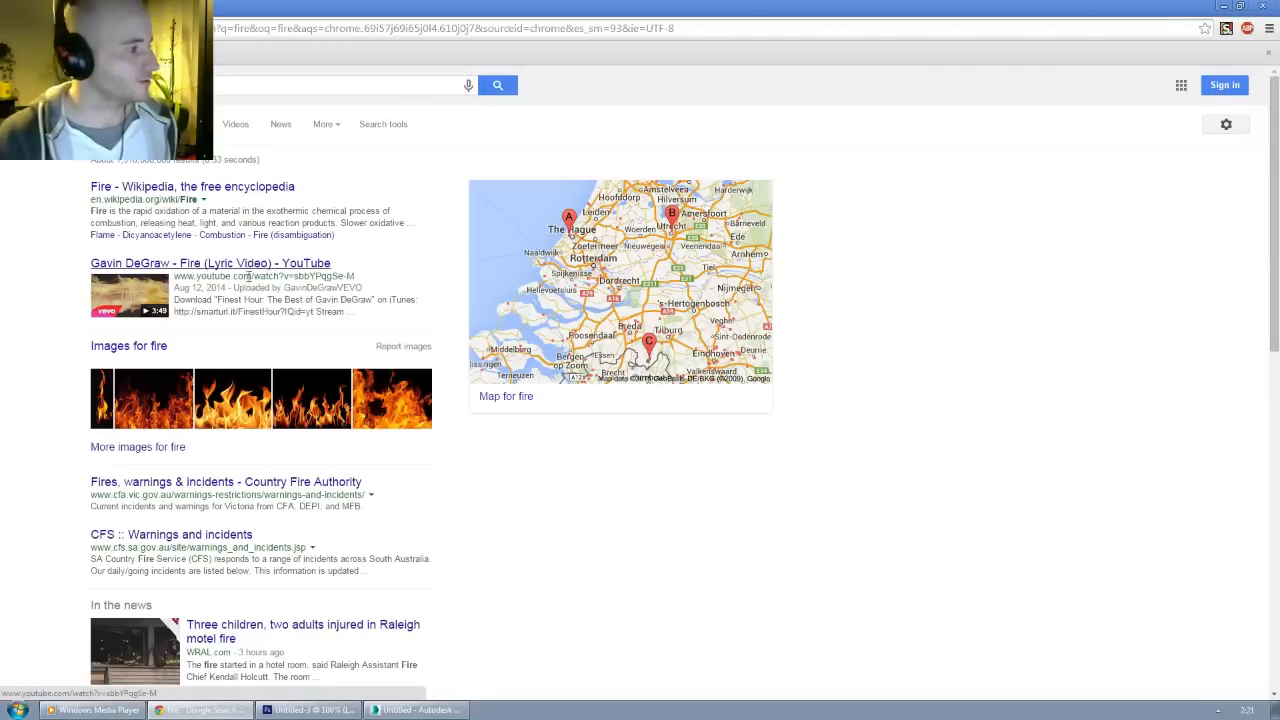
click(191, 124)
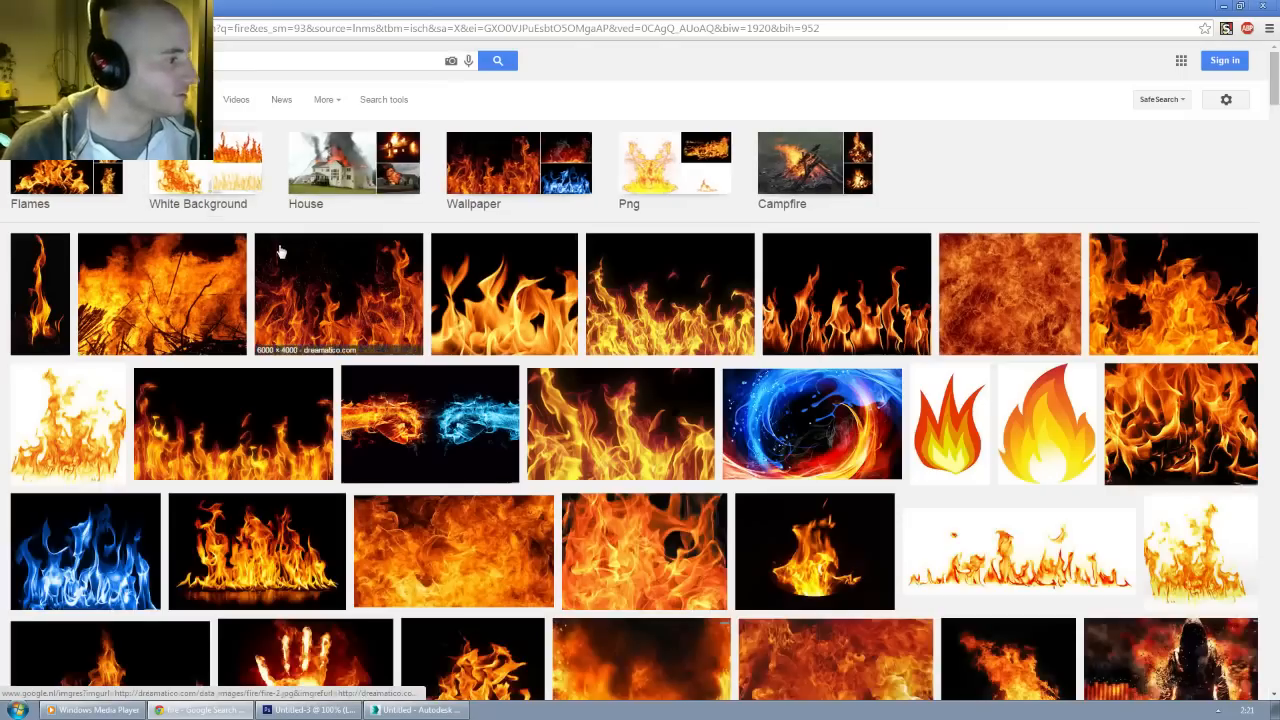
Step: Preview the 1600 × 1200 dreamatico.com fire image and look through its source page for the picture
scroll(560, 402, down, 3)
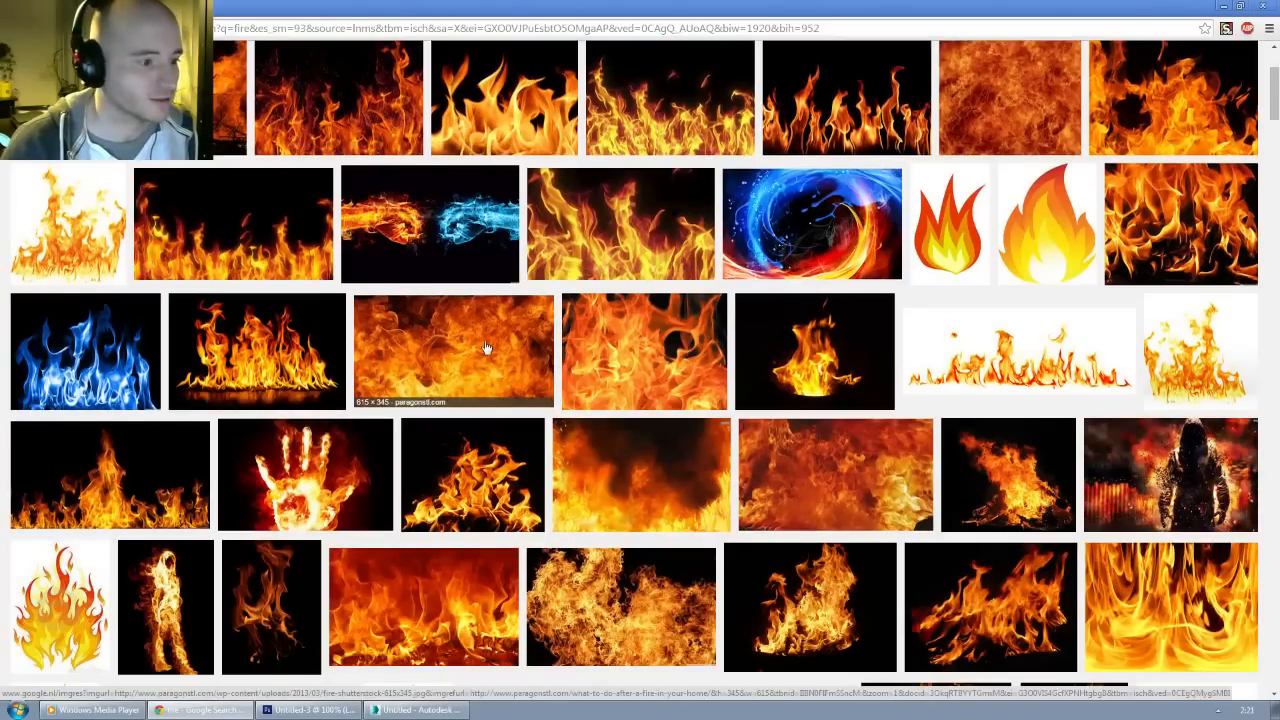
click(1020, 125)
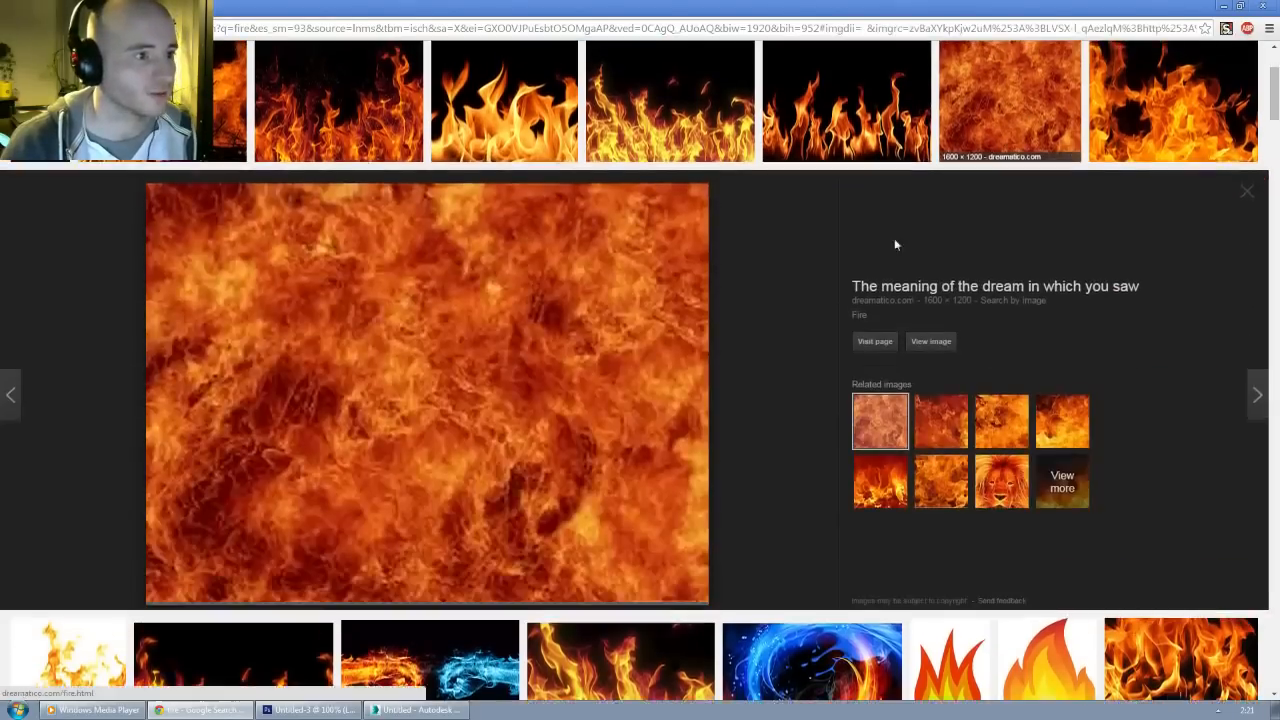
click(574, 345)
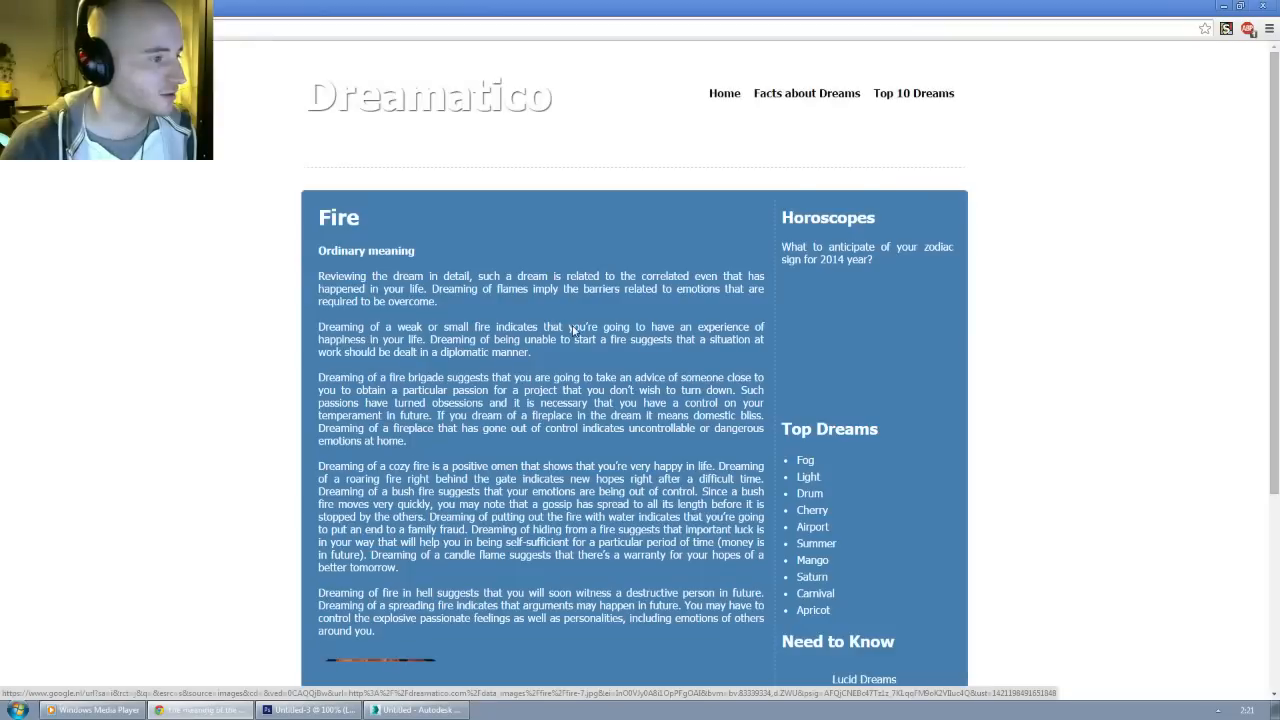
scroll(560, 345, down, 4)
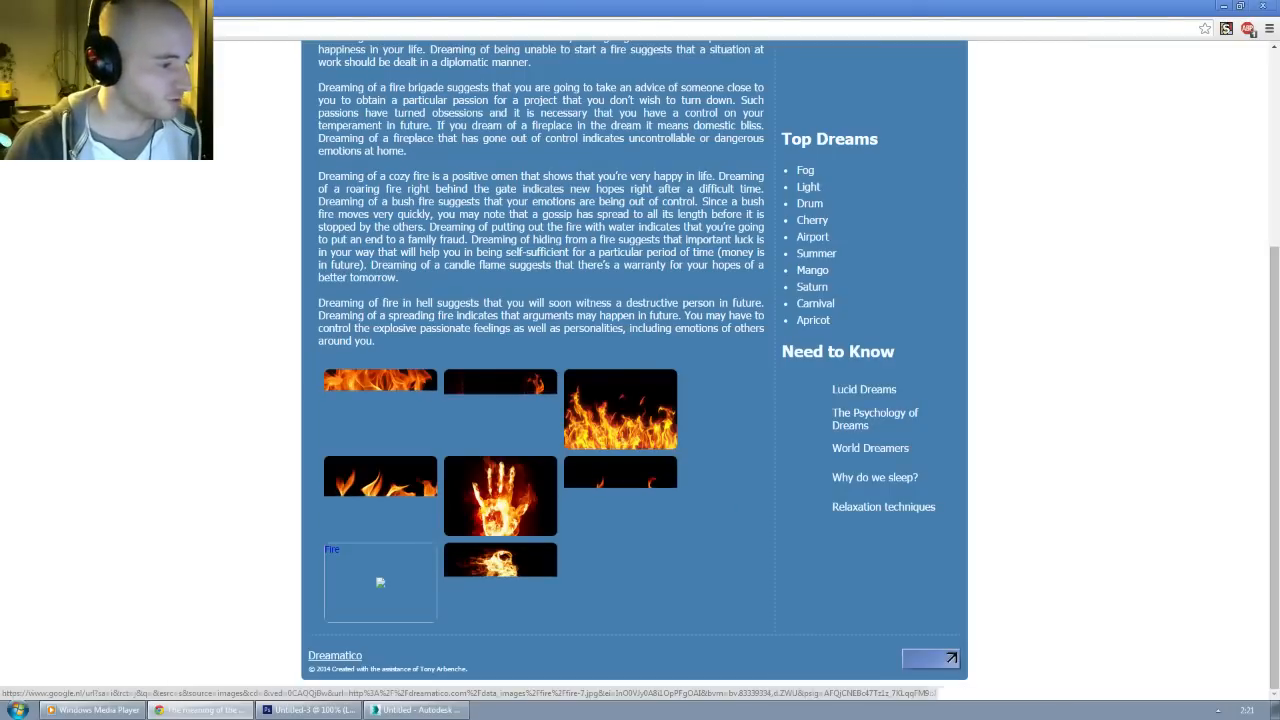
scroll(413, 556, up, 3)
scroll(472, 550, down, 3)
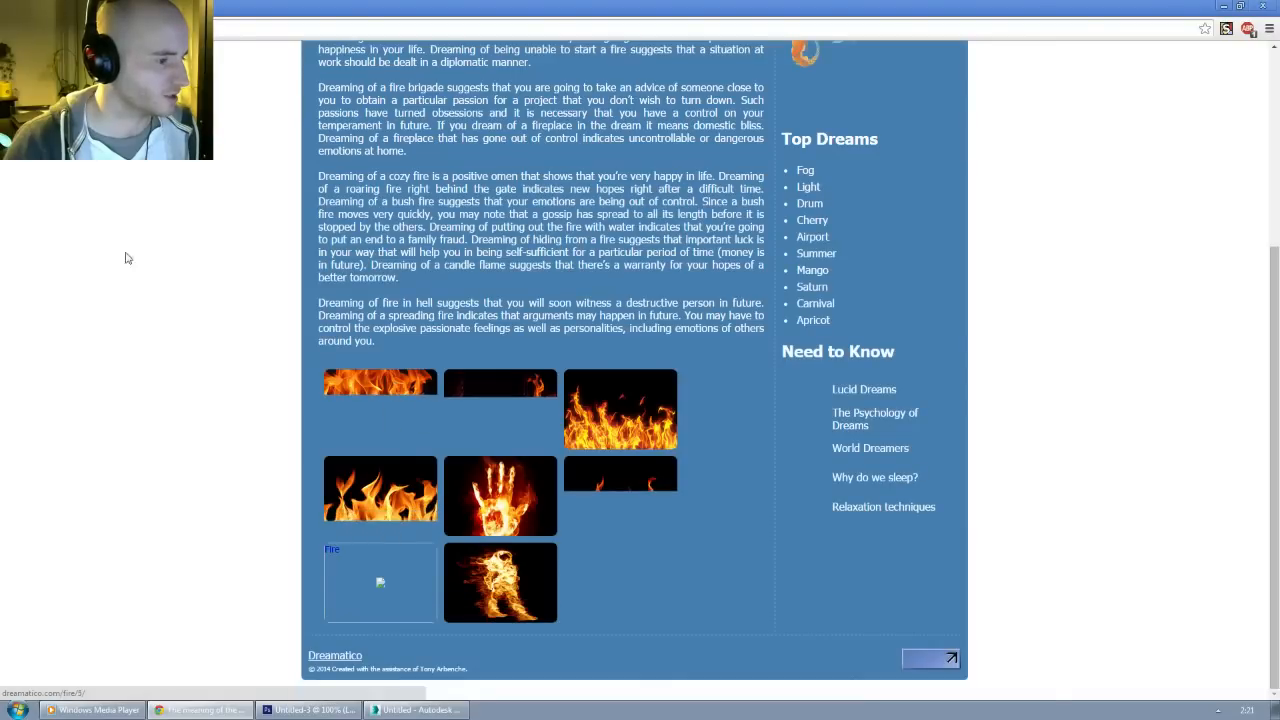
Step: Return to the image results, view the Kumasi Central Market fire picture at full size, and go back
scroll(667, 345, down, 4)
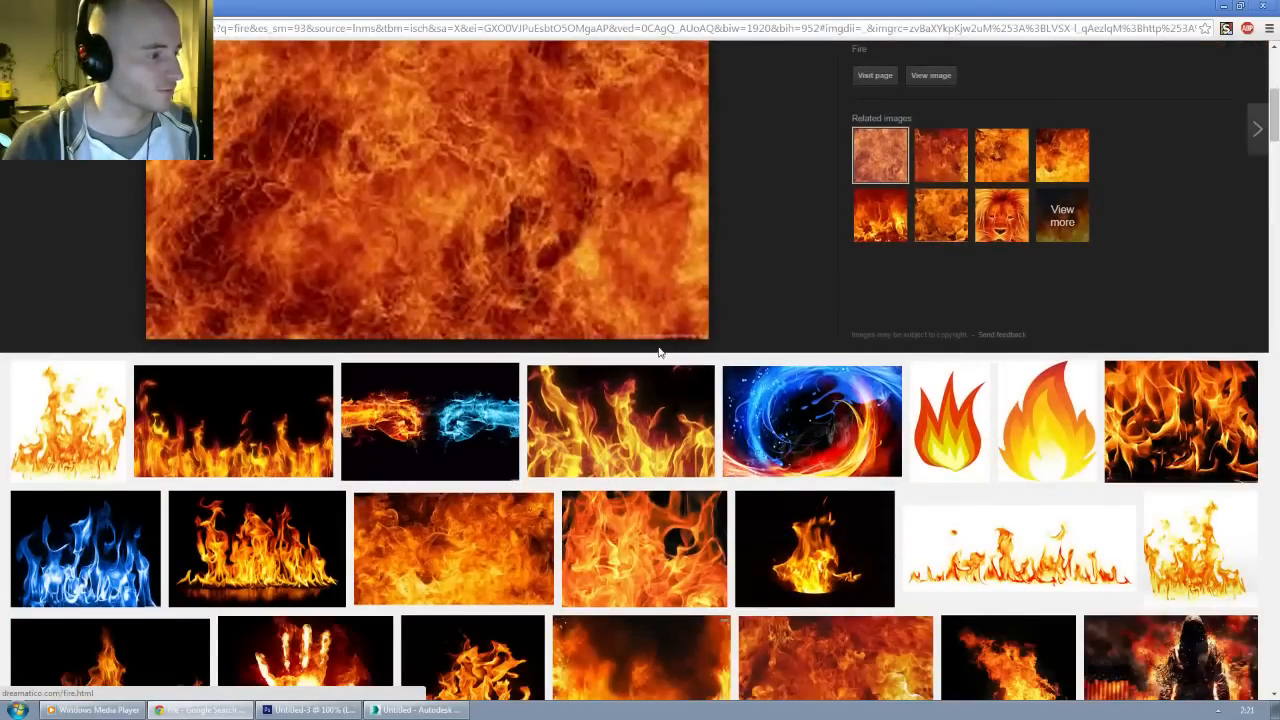
scroll(659, 352, down, 3)
click(829, 391)
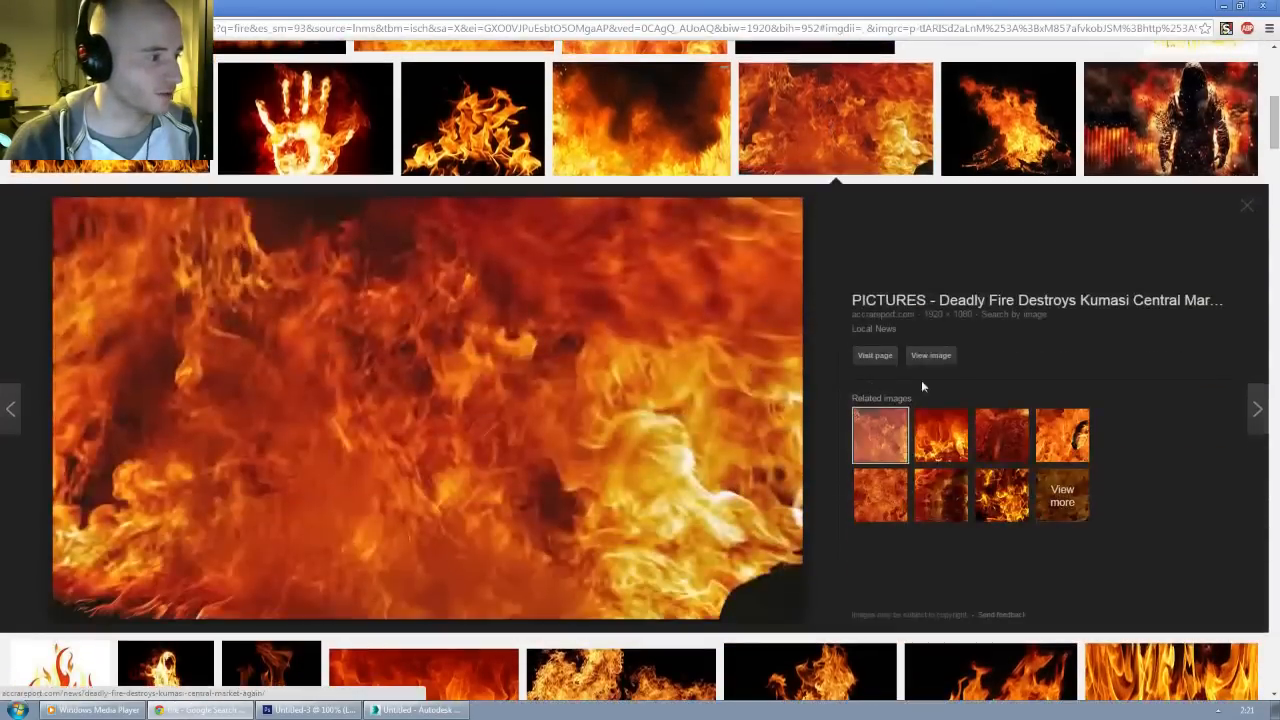
click(931, 356)
key(alt+Left)
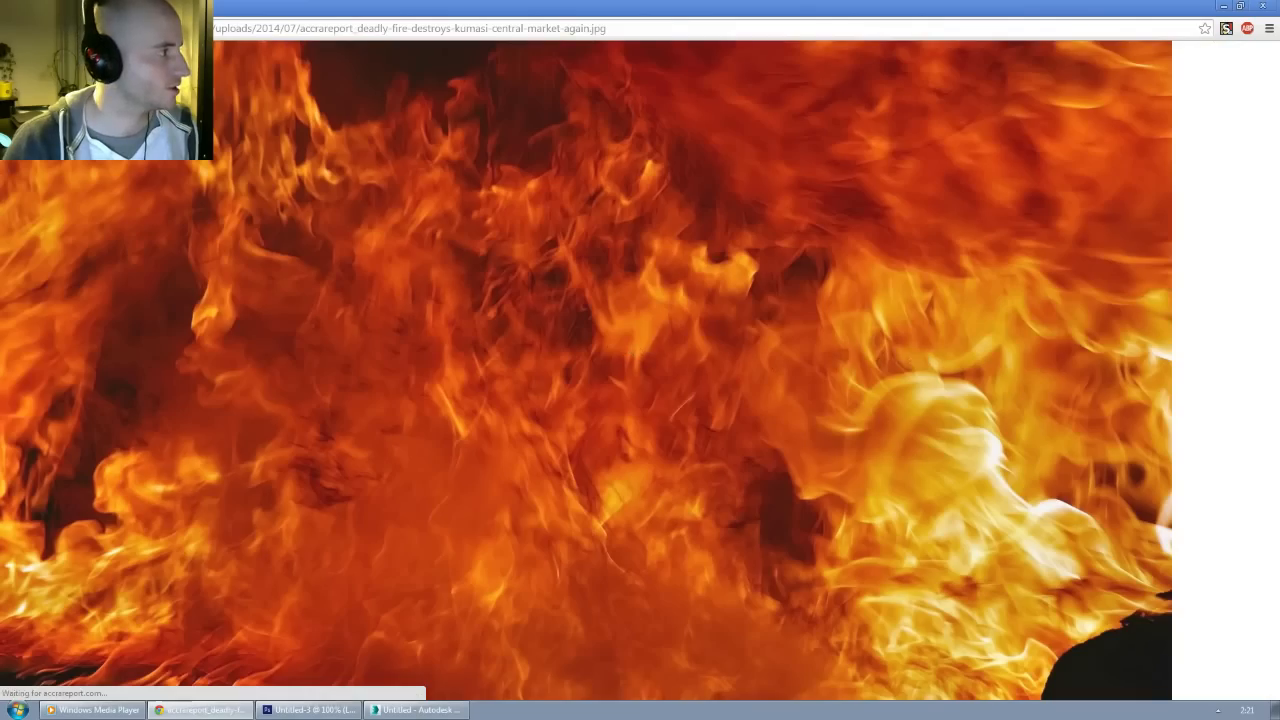
Step: Find the 1400 × 1050 Fire Flames Wallpaper image from imgkid.com further down the results, download it, and close the browser
scroll(675, 351, down, 5)
scroll(672, 354, down, 9)
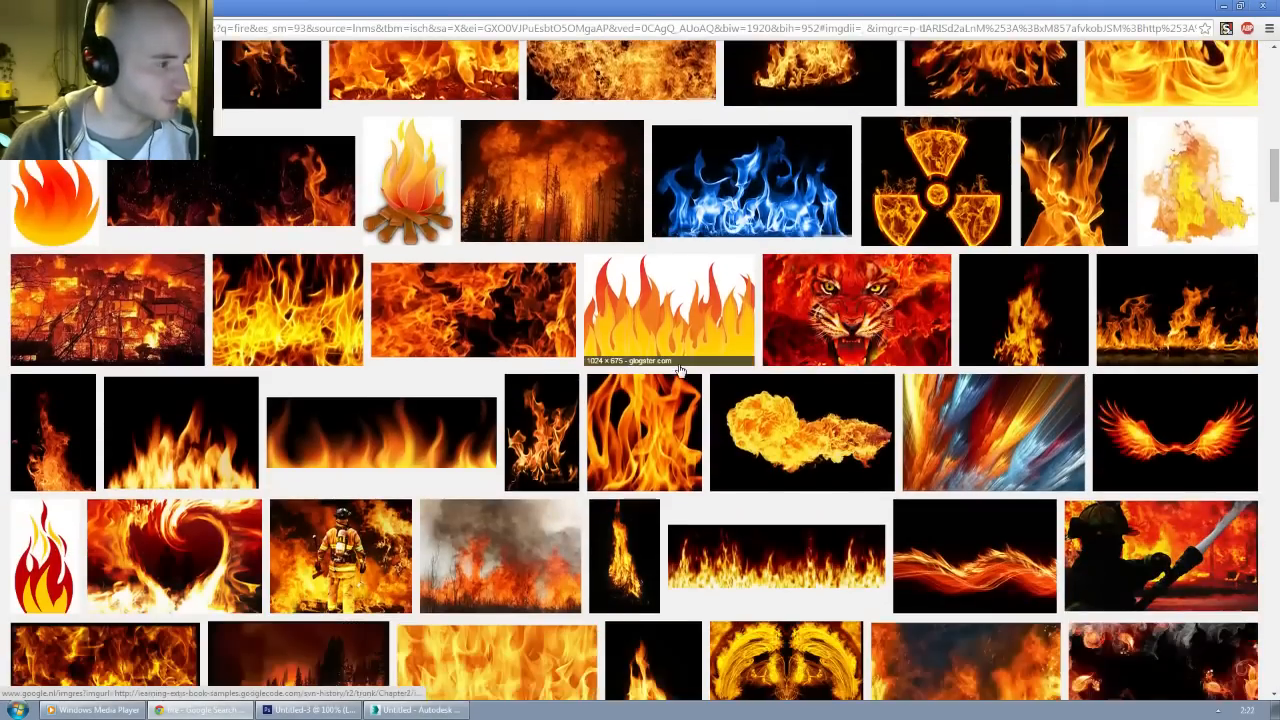
scroll(679, 371, down, 9)
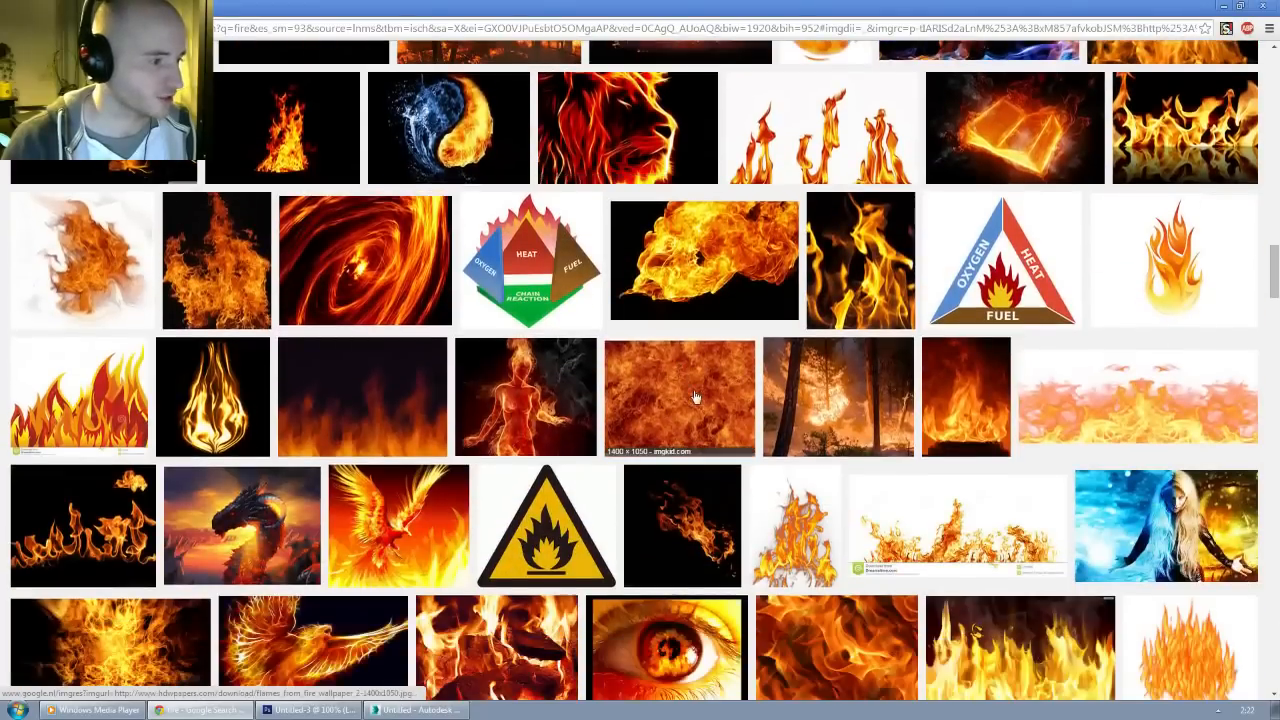
click(735, 382)
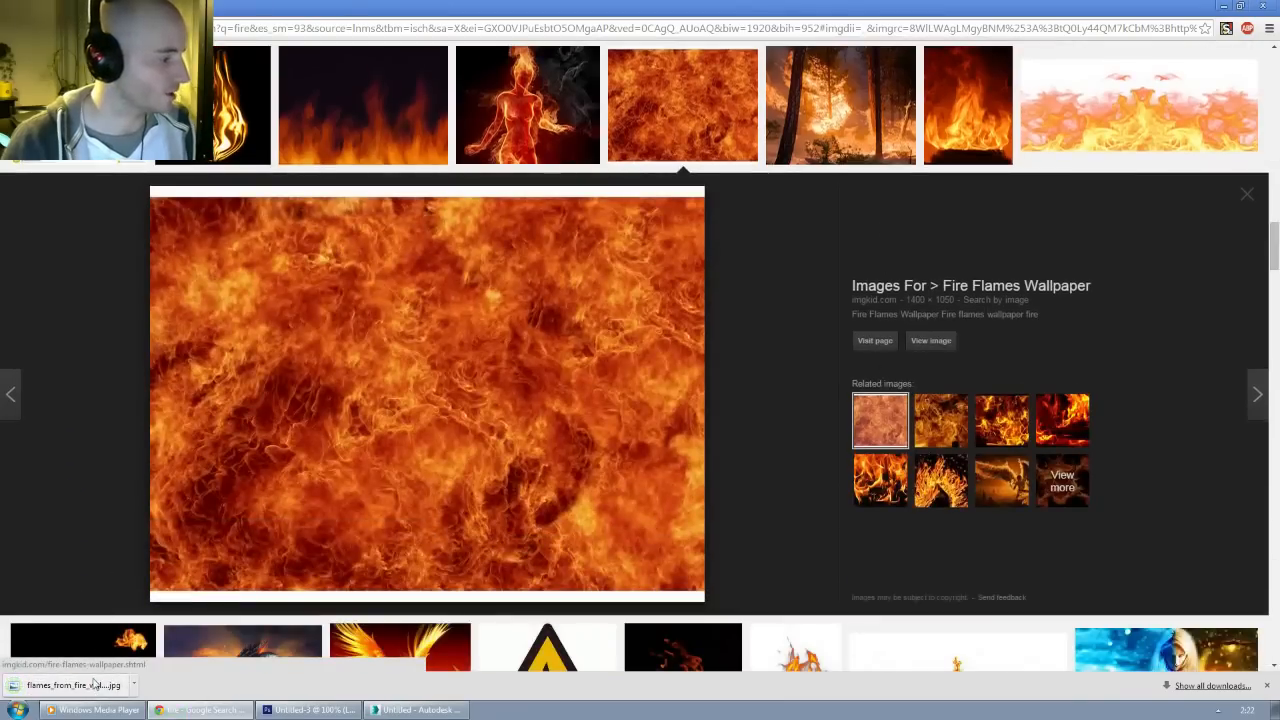
click(75, 684)
drag(1021, 6, 1279, 133)
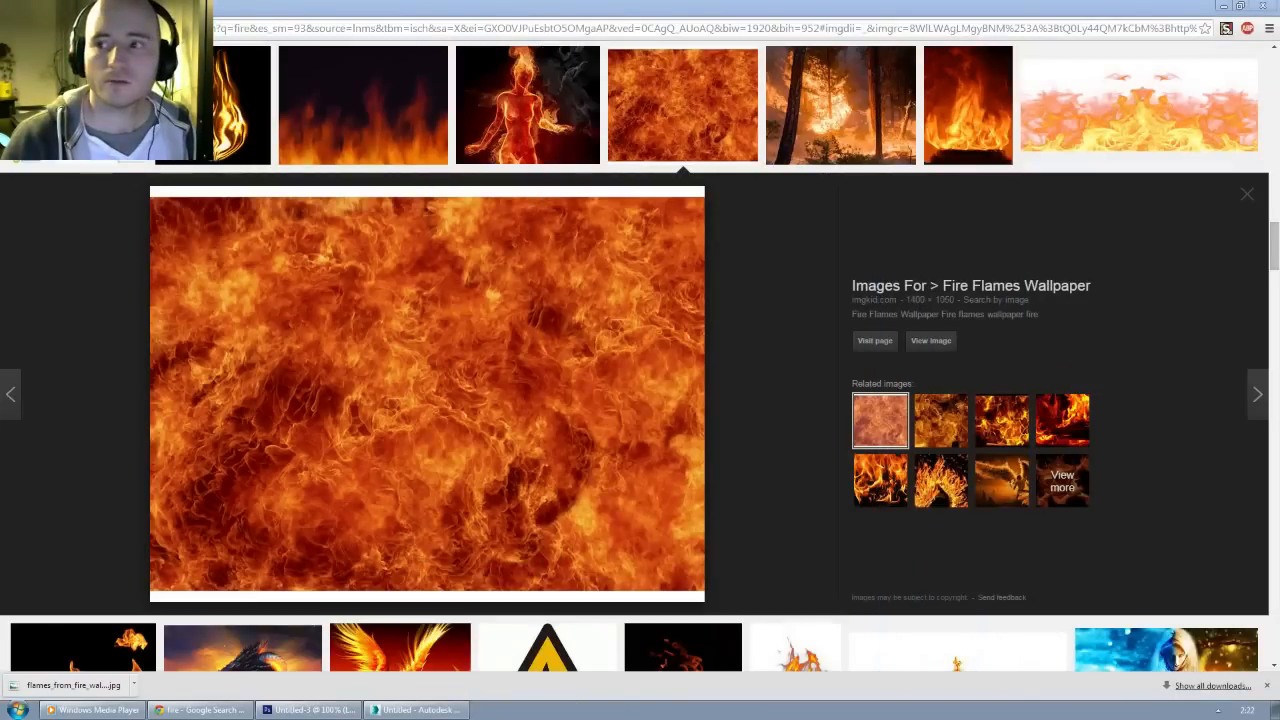
click(1264, 6)
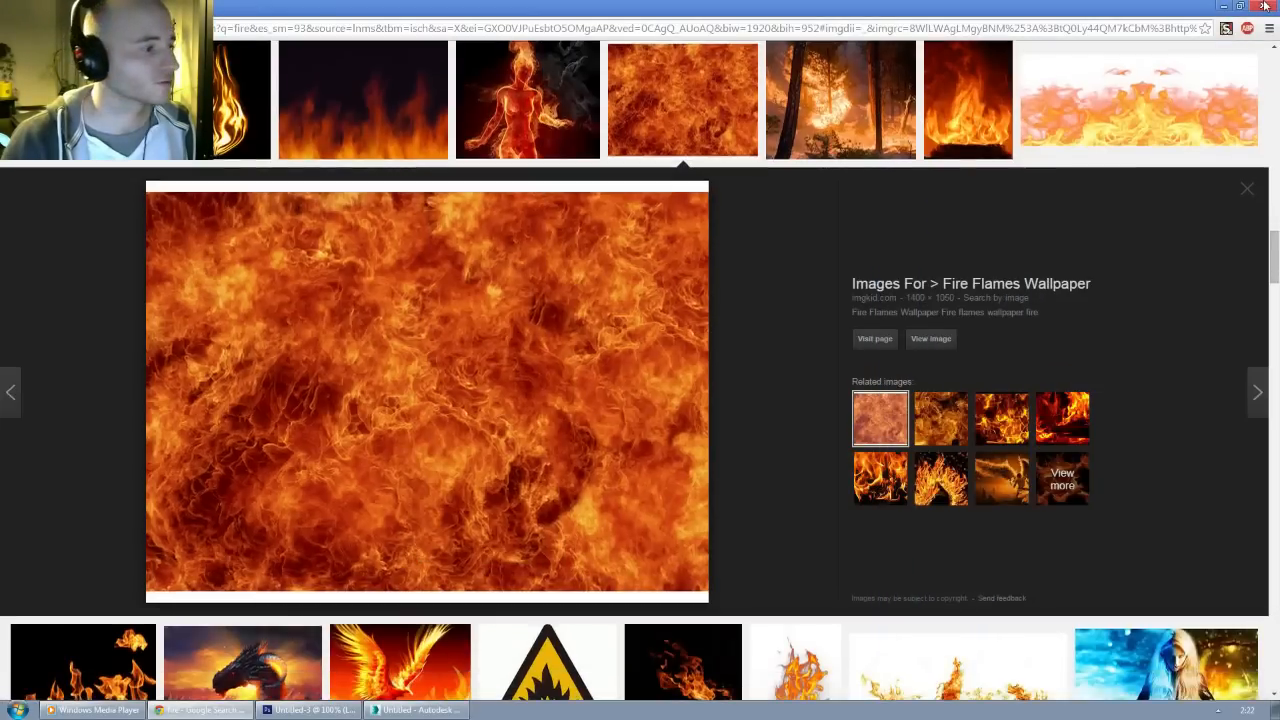
Step: Open flames_from_fire_wallpaper_2-1400x1050 from the Downloads folder in Photoshop and maximize the Photoshop window
drag(772, 6, 939, 154)
key(super+e)
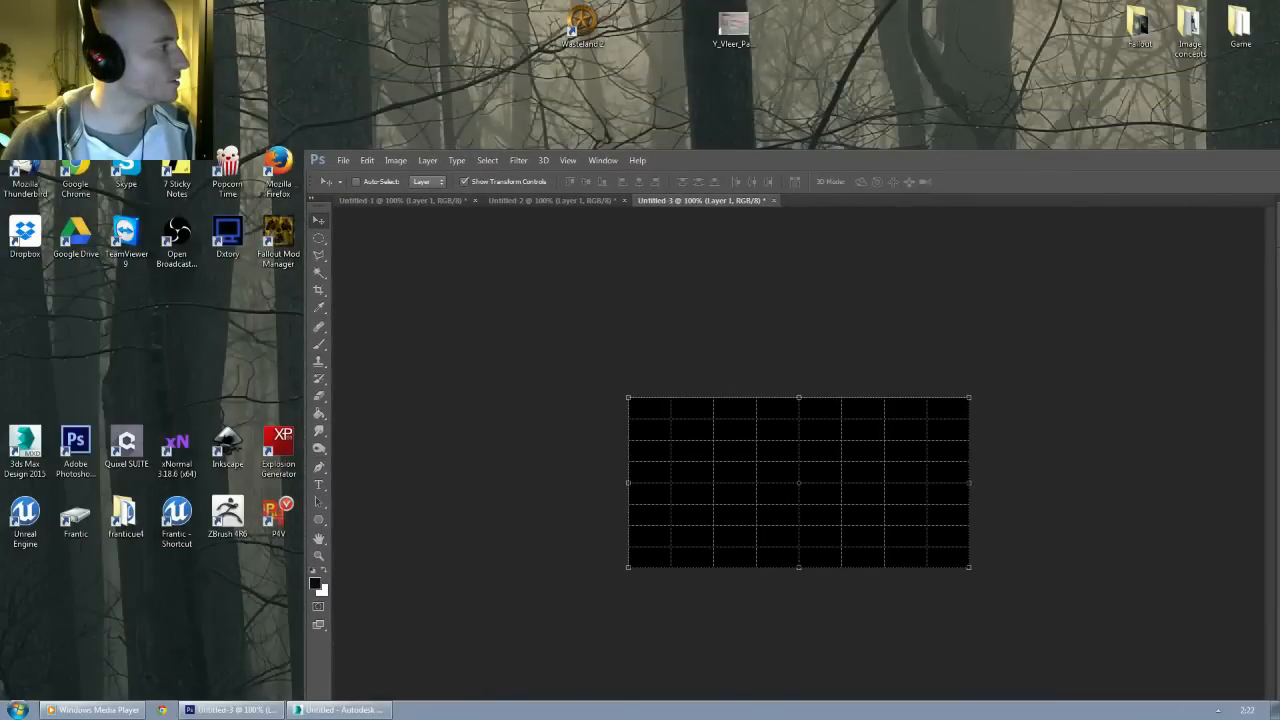
click(338, 216)
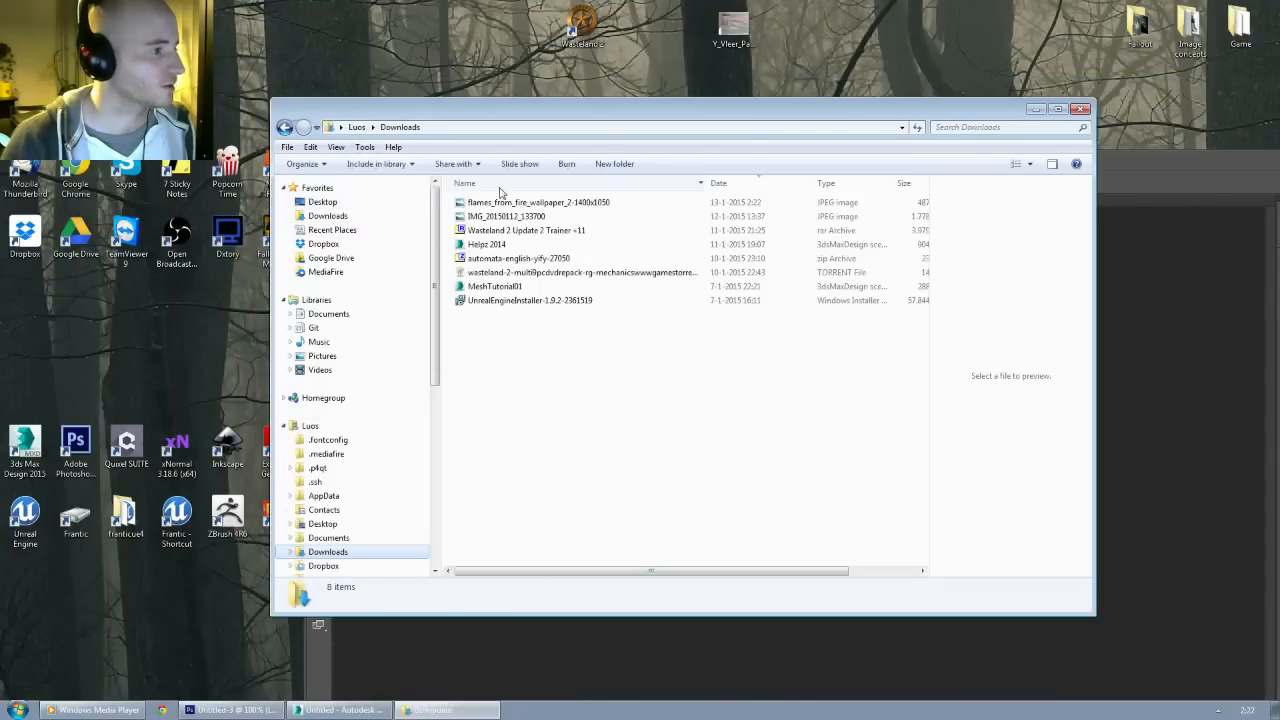
click(500, 202)
drag(1208, 242, 1194, 201)
drag(914, 158, 686, 49)
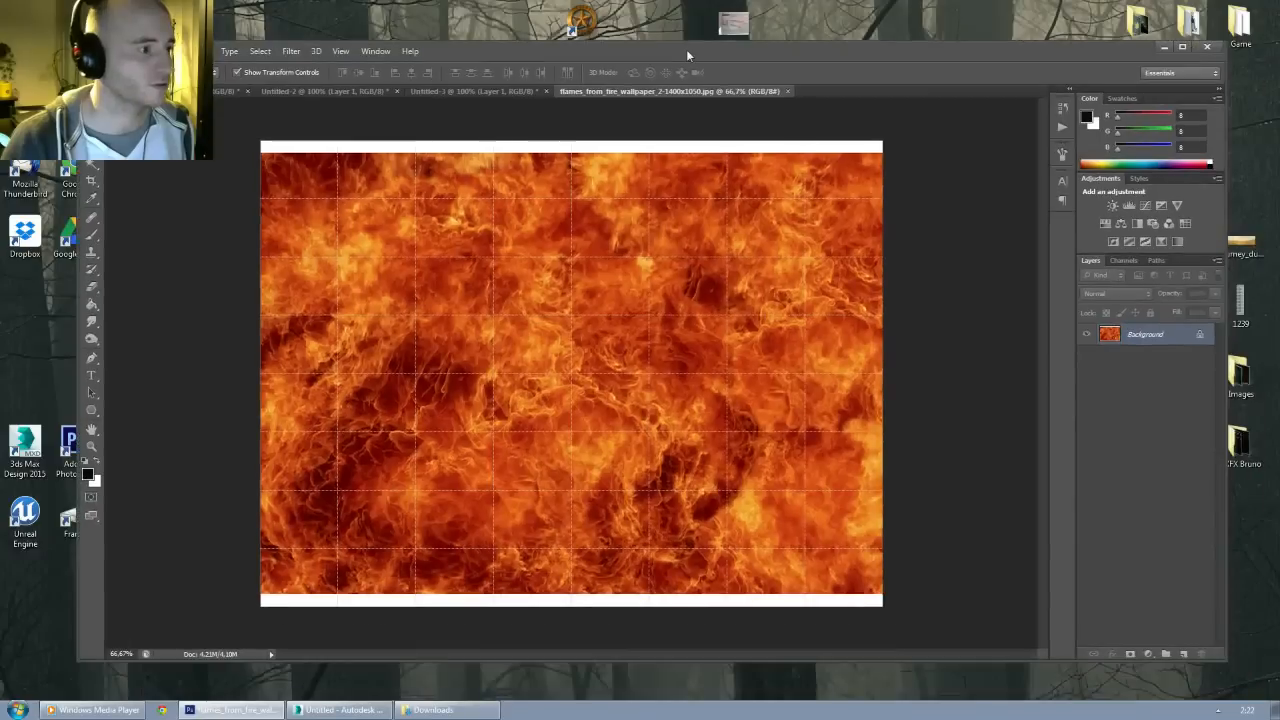
double_click(686, 49)
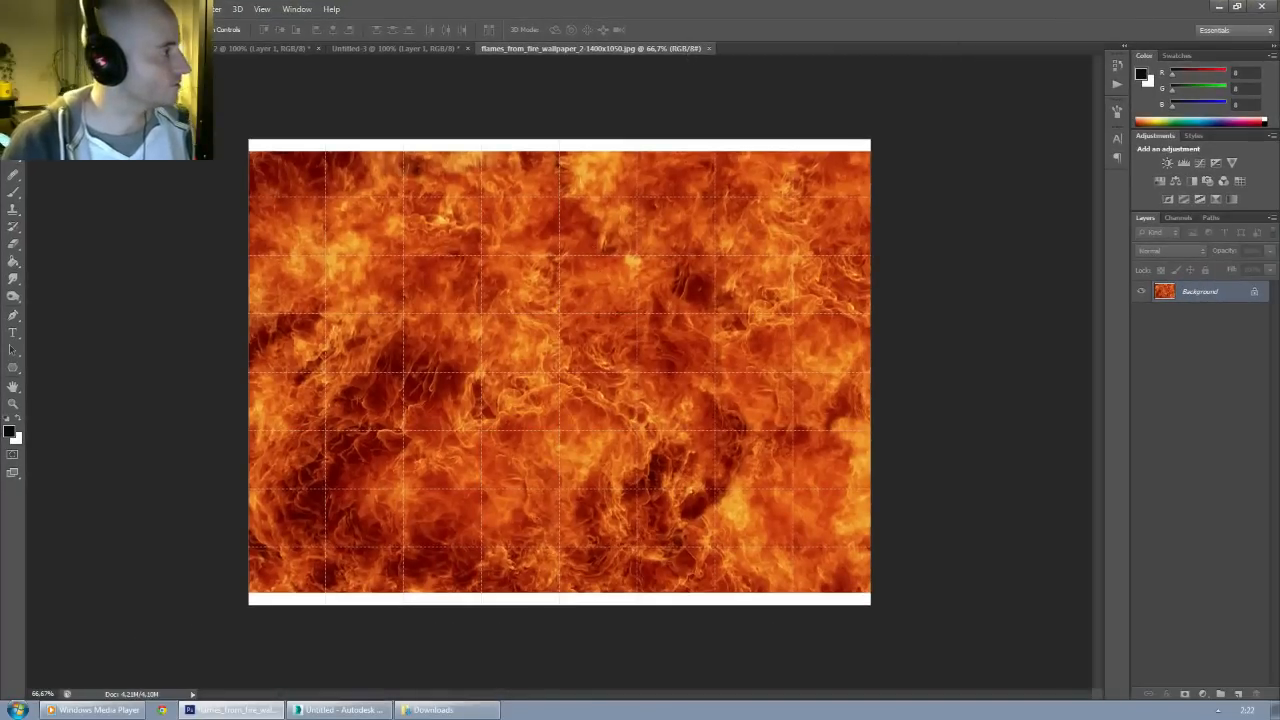
Step: Copy a large rectangular area covering most of the fire image, leaving out its white borders, and close that document
key(m)
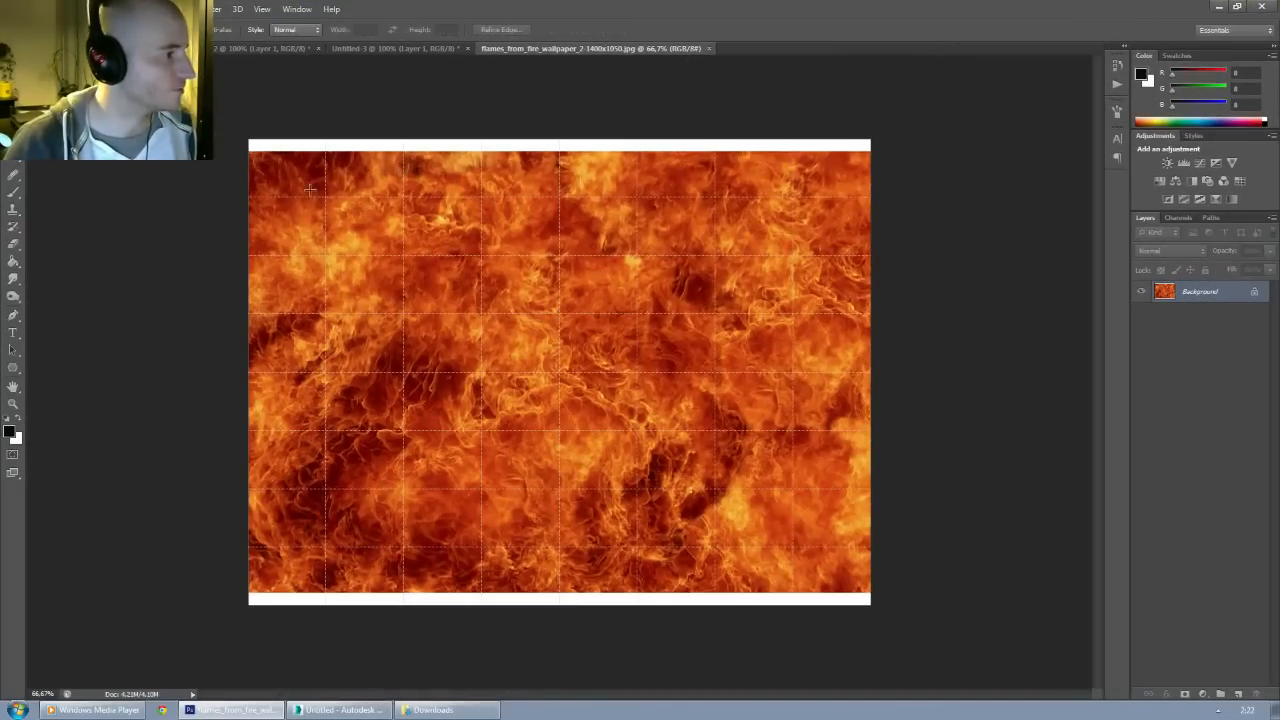
drag(310, 189, 813, 518)
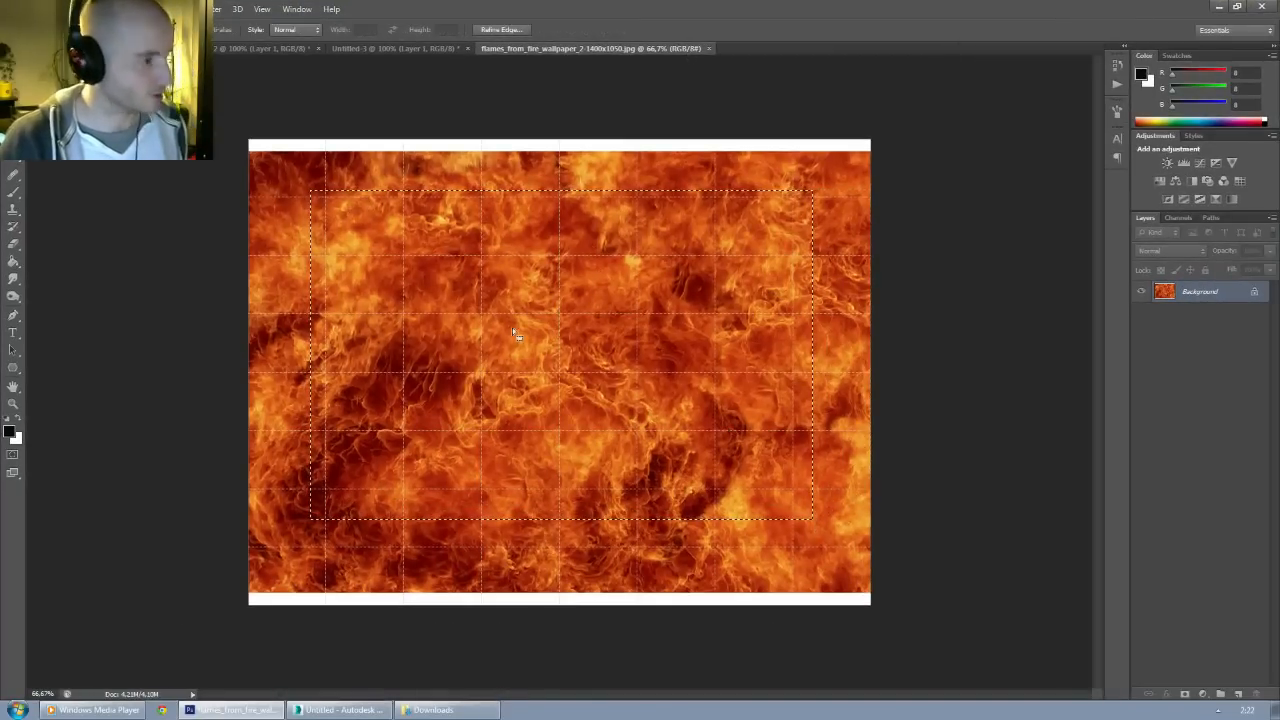
click(708, 48)
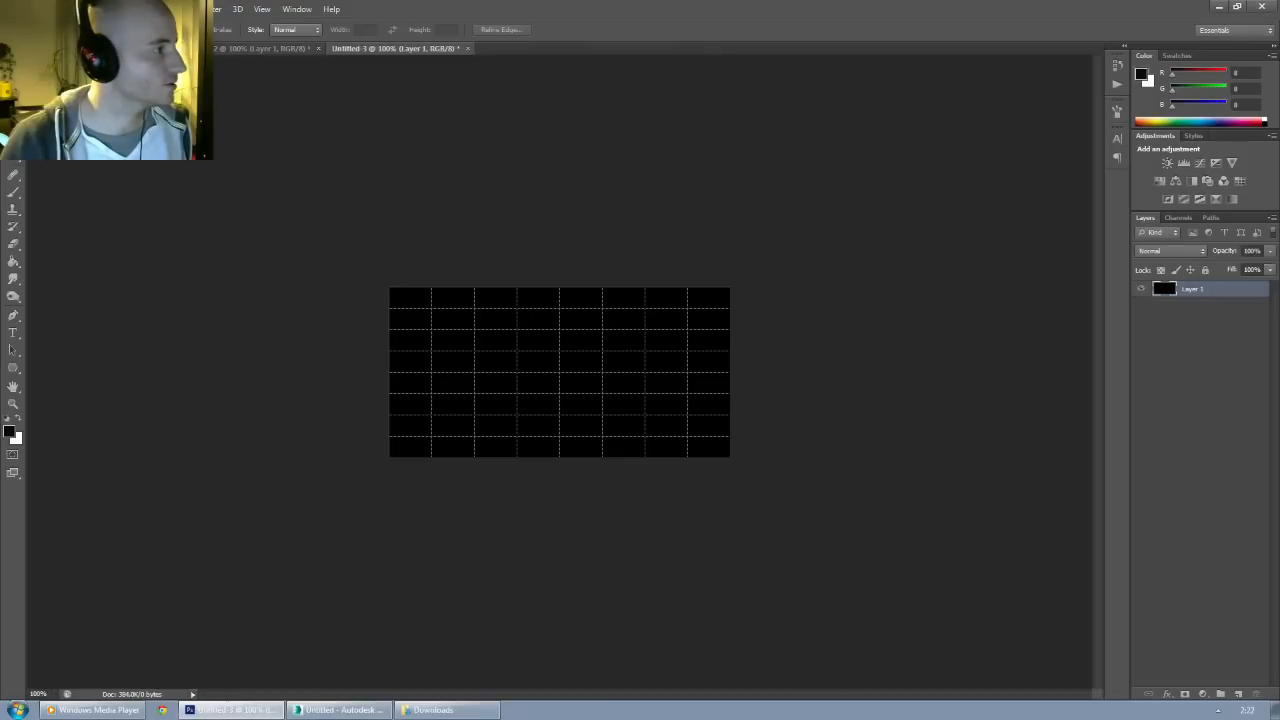
Step: Paste the copied fire area into Untitled-3 as a new layer above the black Layer 1
click(265, 48)
click(358, 48)
key(ctrl+v)
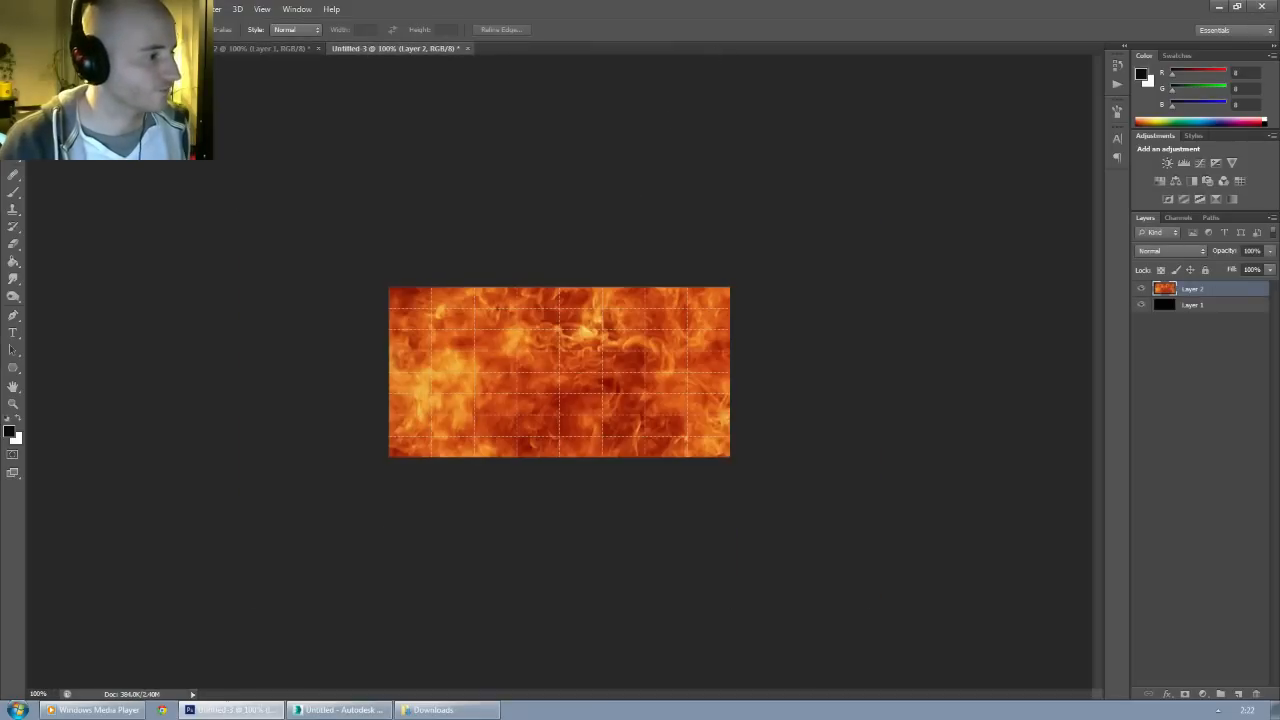
Step: Scale the pasted fire layer to about 50% from its upper-left corner and trim the parts extending beyond the canvas
key(v)
key(ctrl+minus)
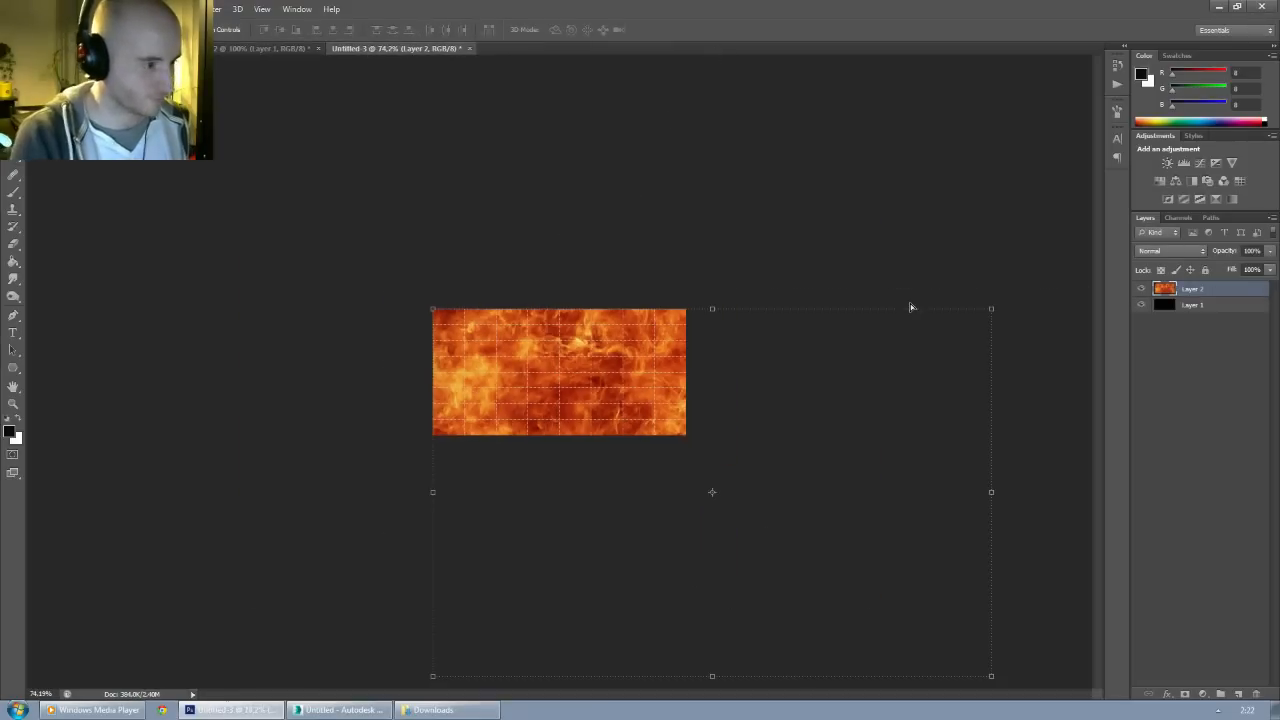
drag(991, 676, 710, 491)
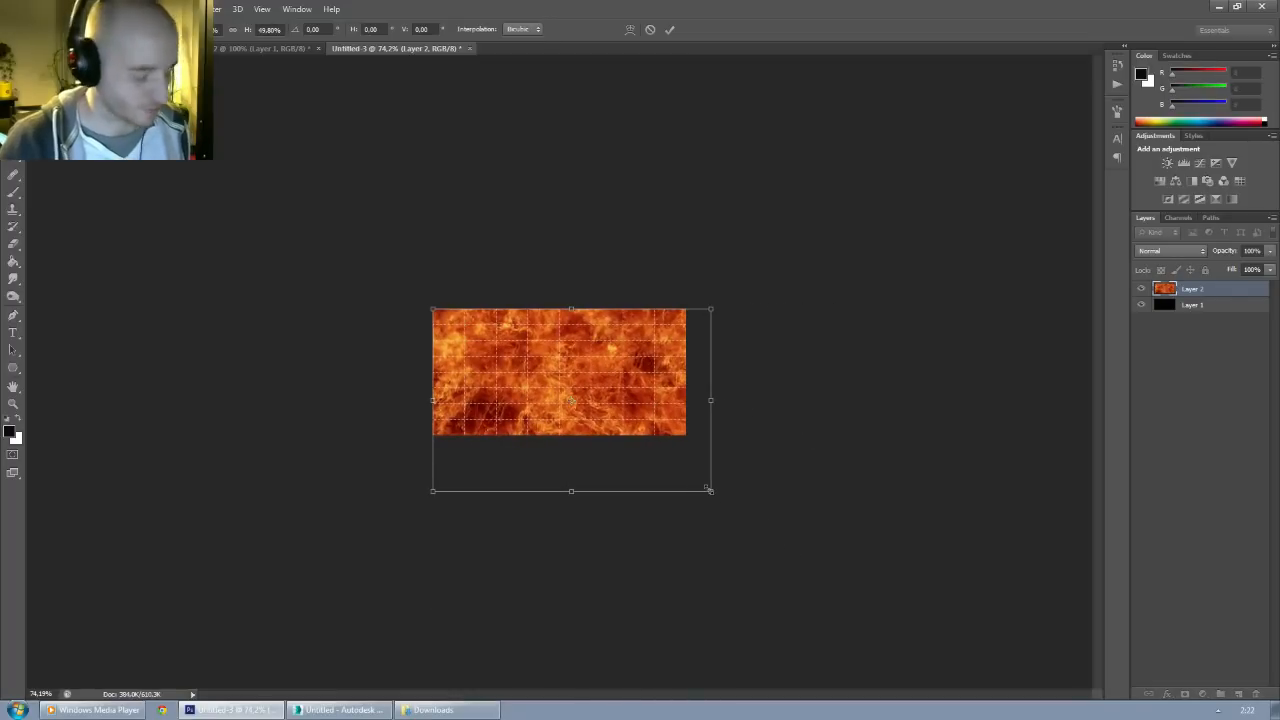
key(Return)
key(c)
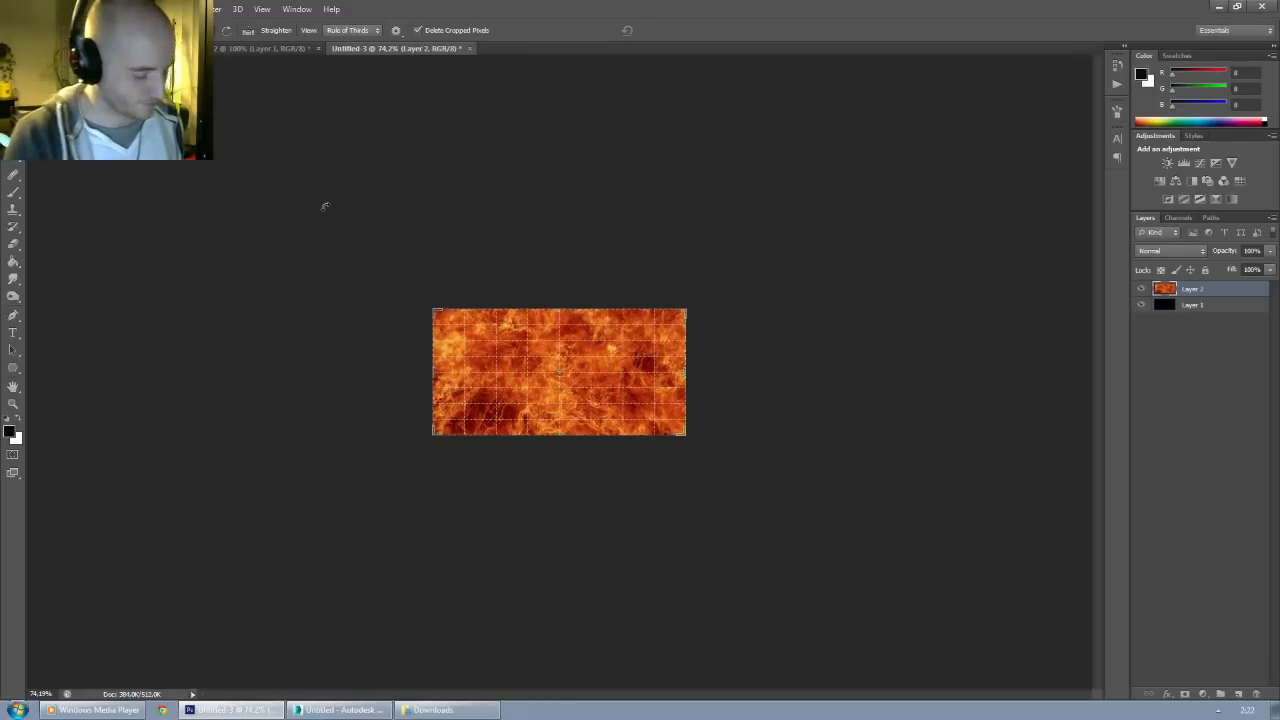
key(ctrl+0)
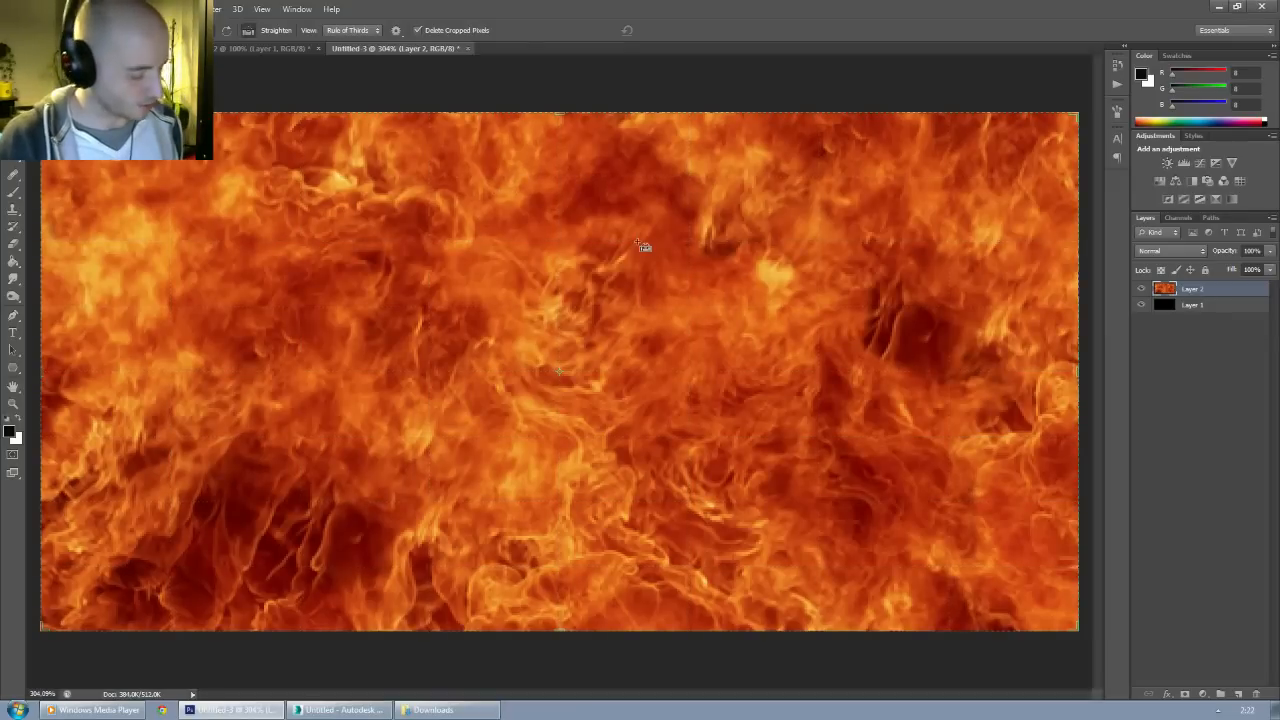
Step: Desaturate the fire layer completely with Hue/Saturation at a saturation of -100
key(ctrl+u)
drag(878, 297, 791, 298)
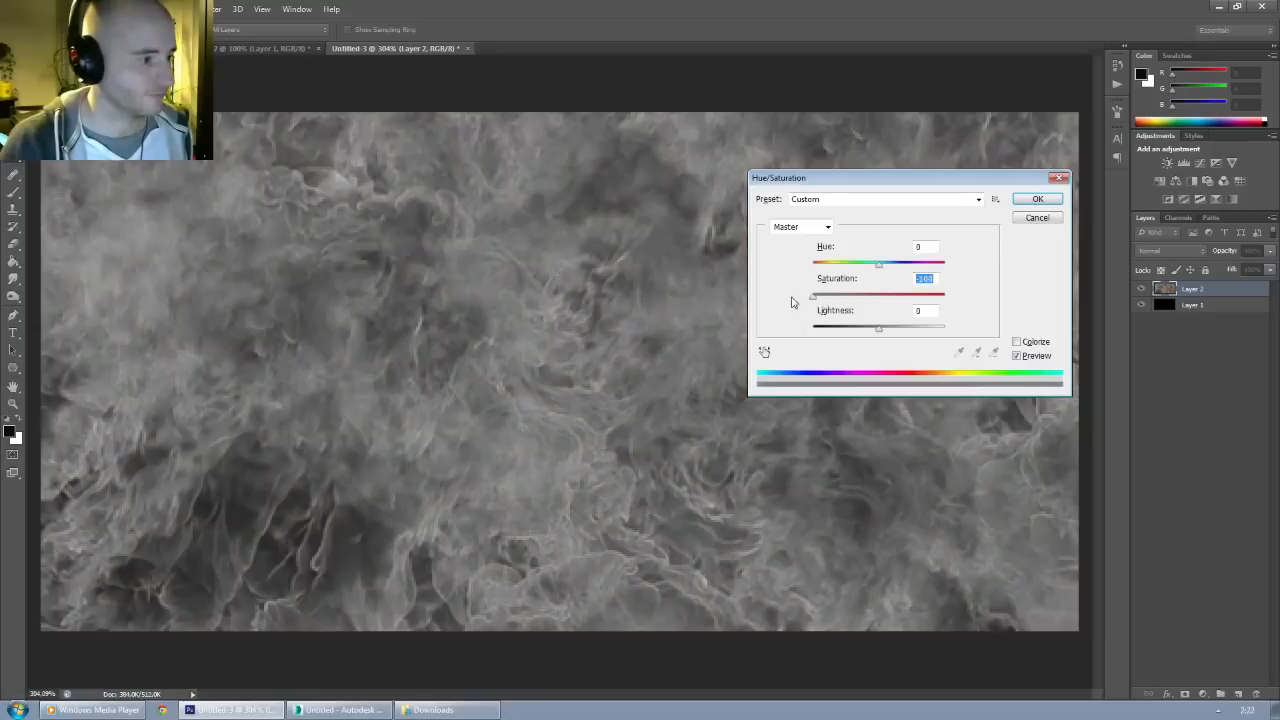
click(1037, 201)
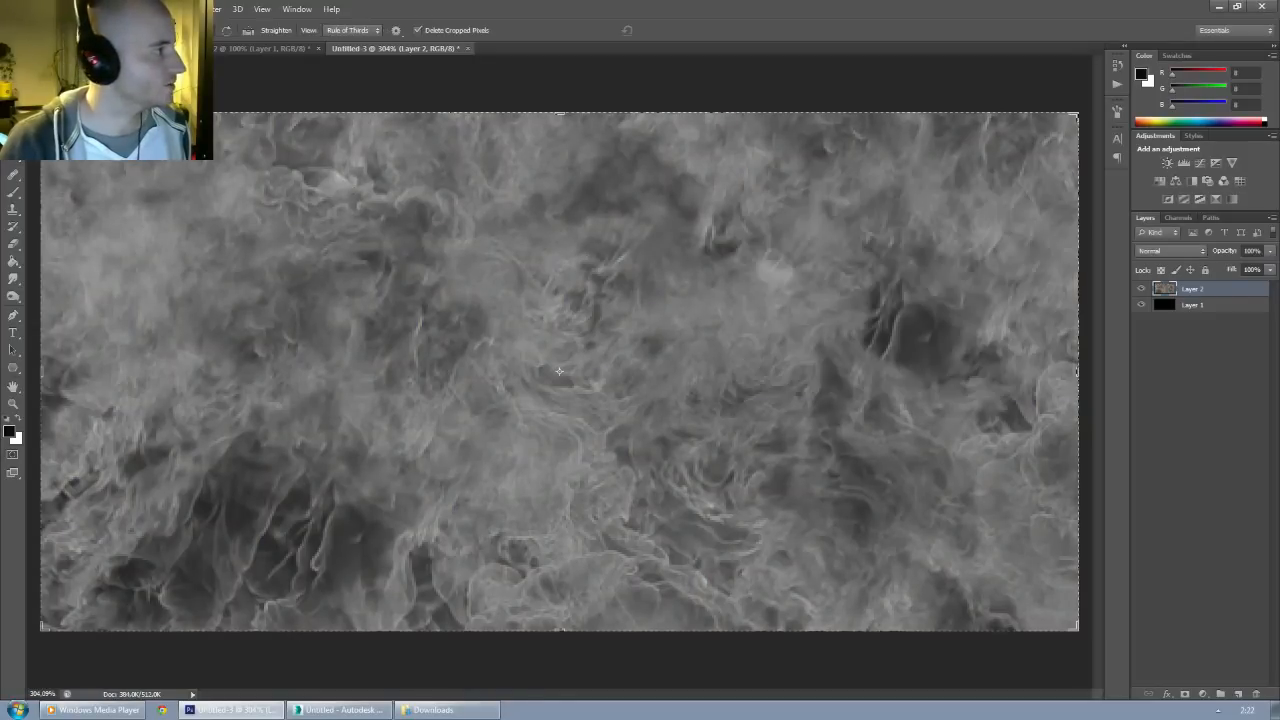
Step: Raise the grey fire layer's brightness to 47 and increase its contrast strongly with Brightness/Contrast
key(alt+i)
click(268, 44)
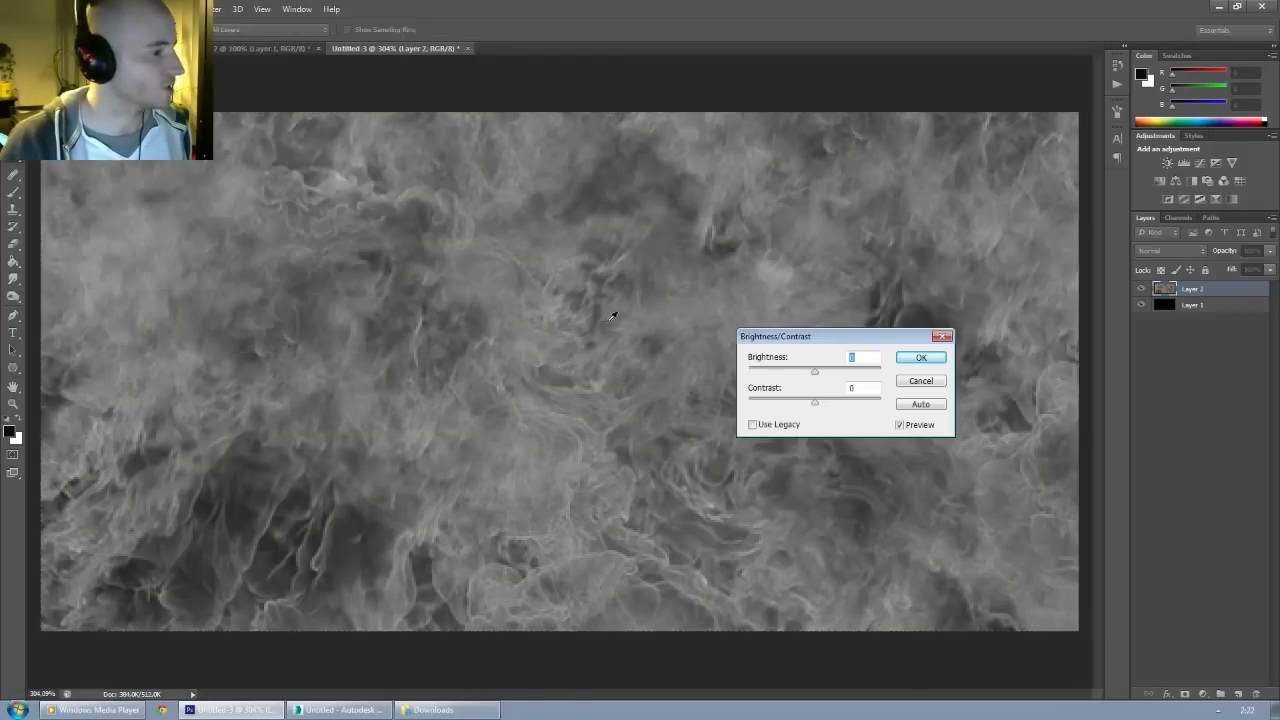
drag(818, 369, 858, 403)
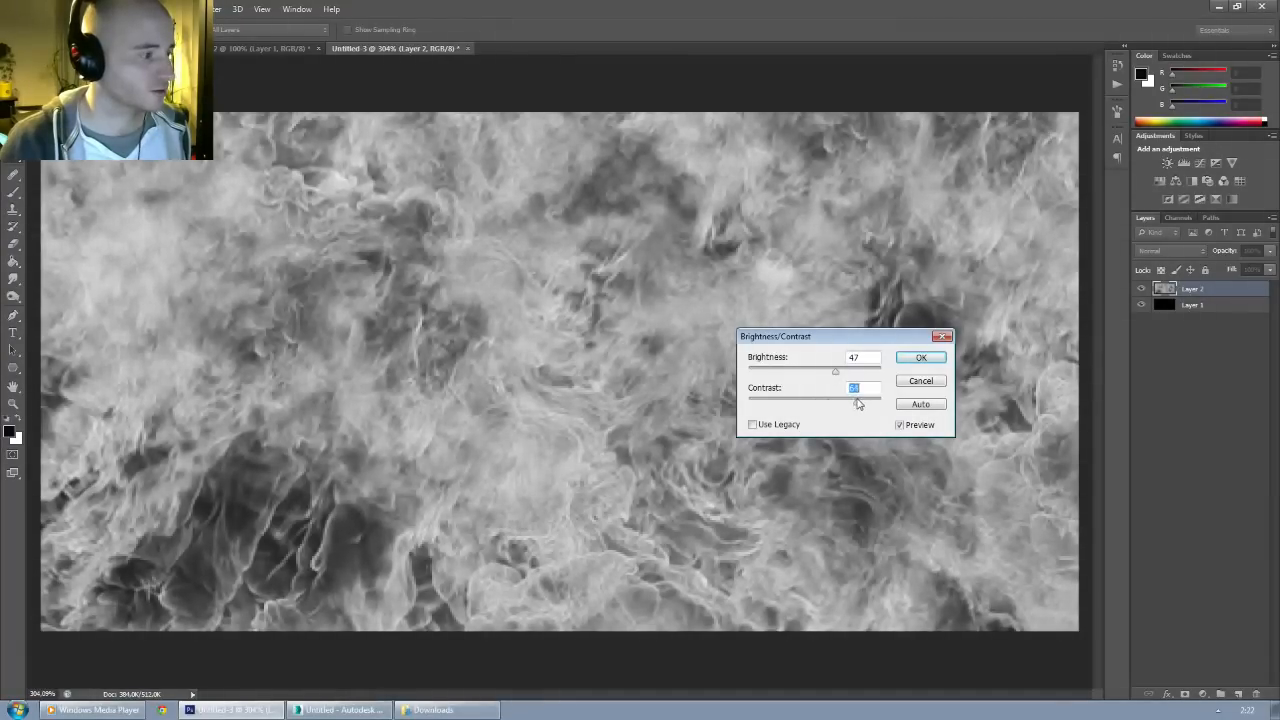
click(920, 357)
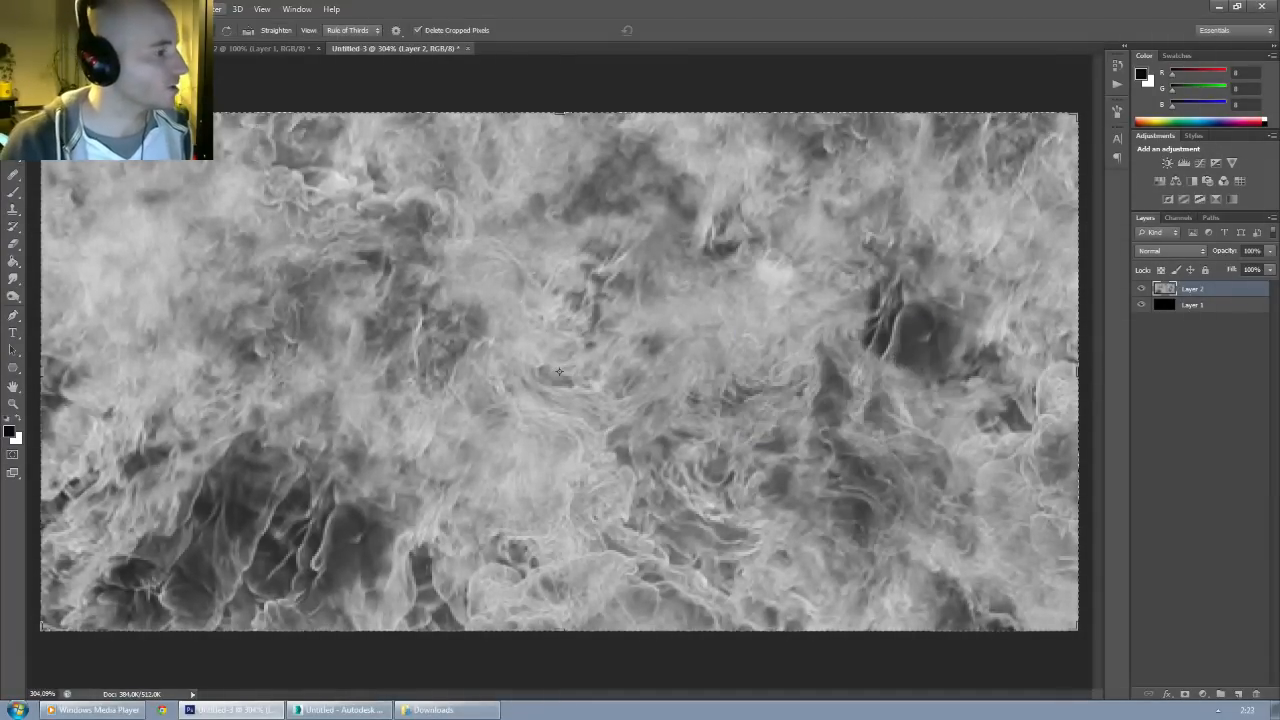
Step: Offset the fire layer by 256 pixels horizontally and 128 pixels vertically with Wrap Around for the undefined areas
key(alt+t)
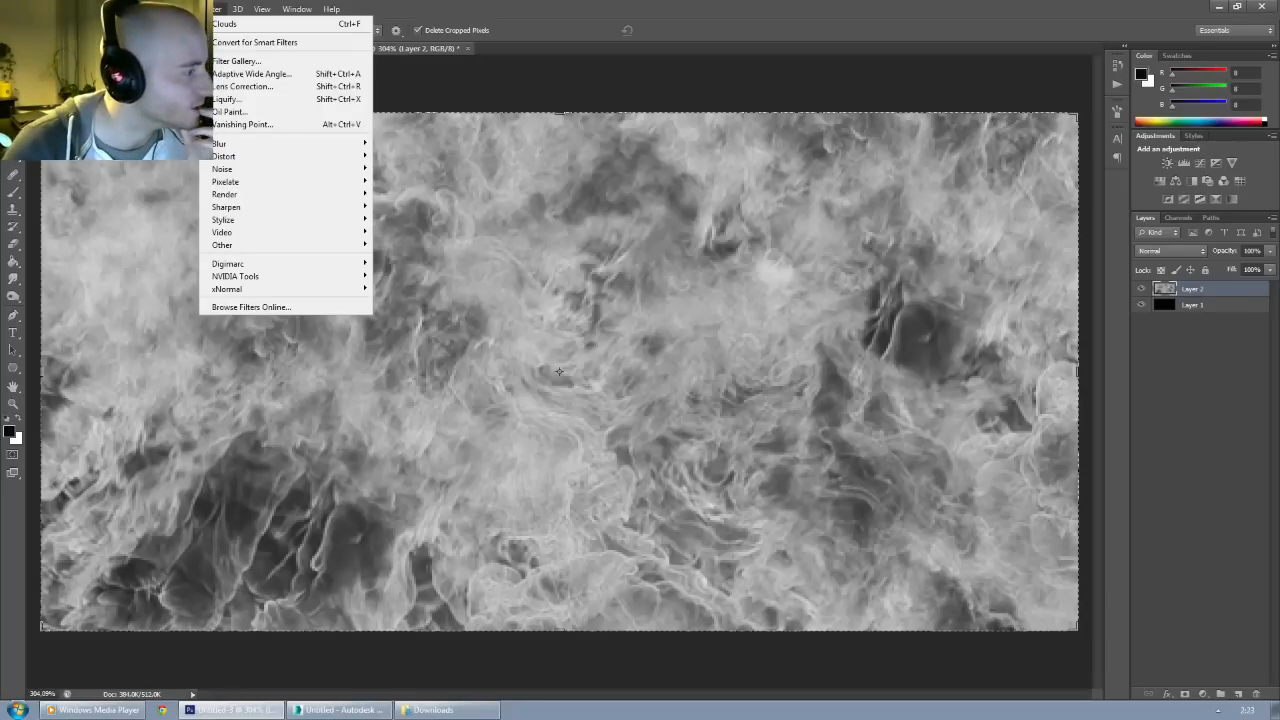
mouse_move(262, 245)
click(403, 297)
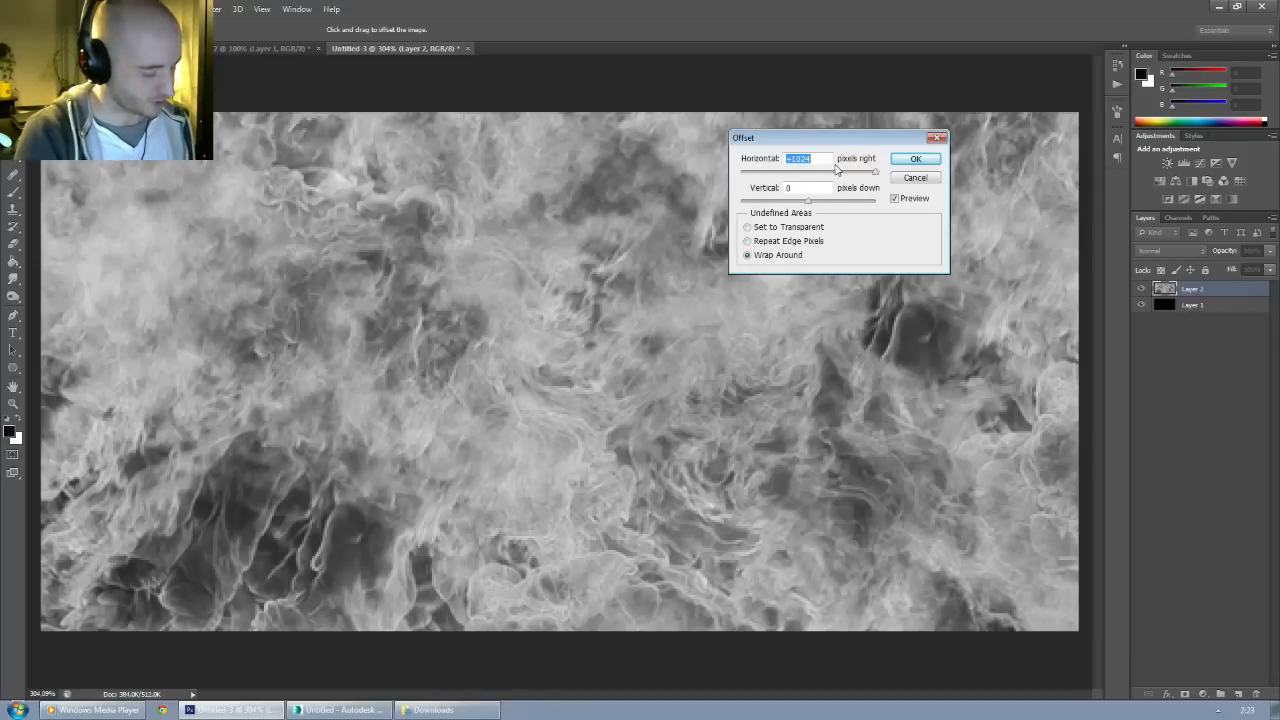
text(256)
key(Tab)
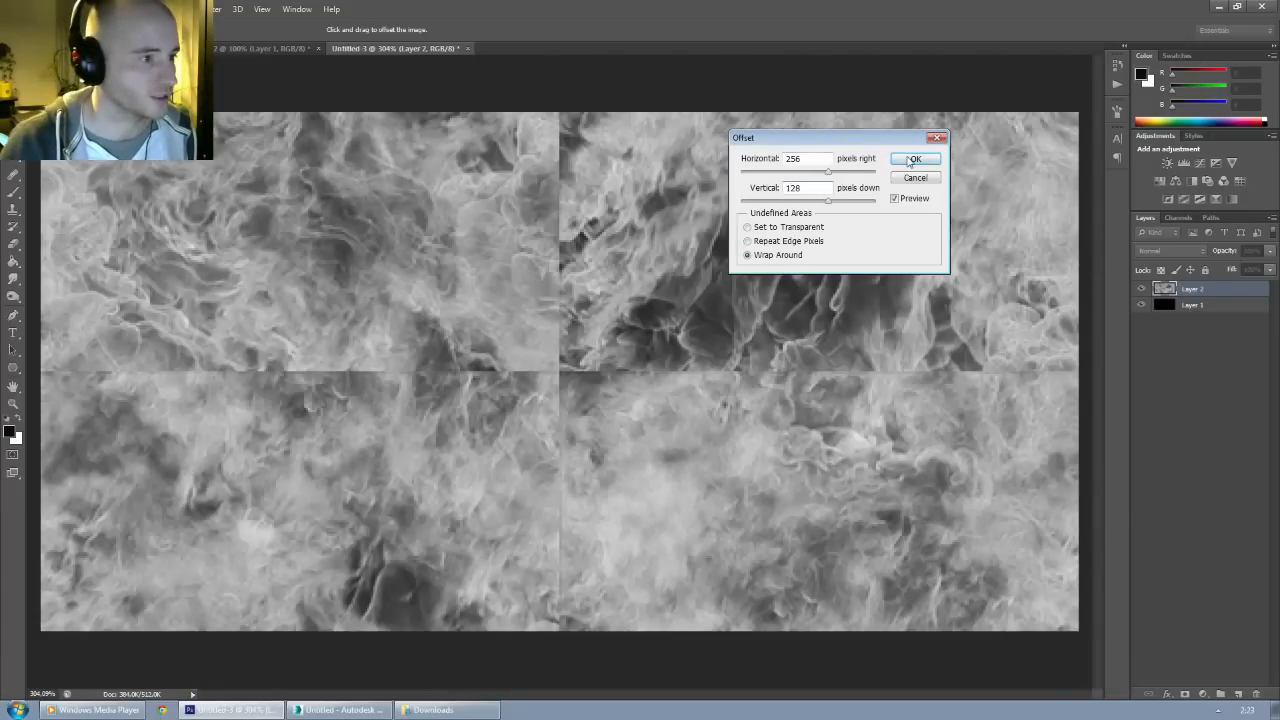
click(913, 160)
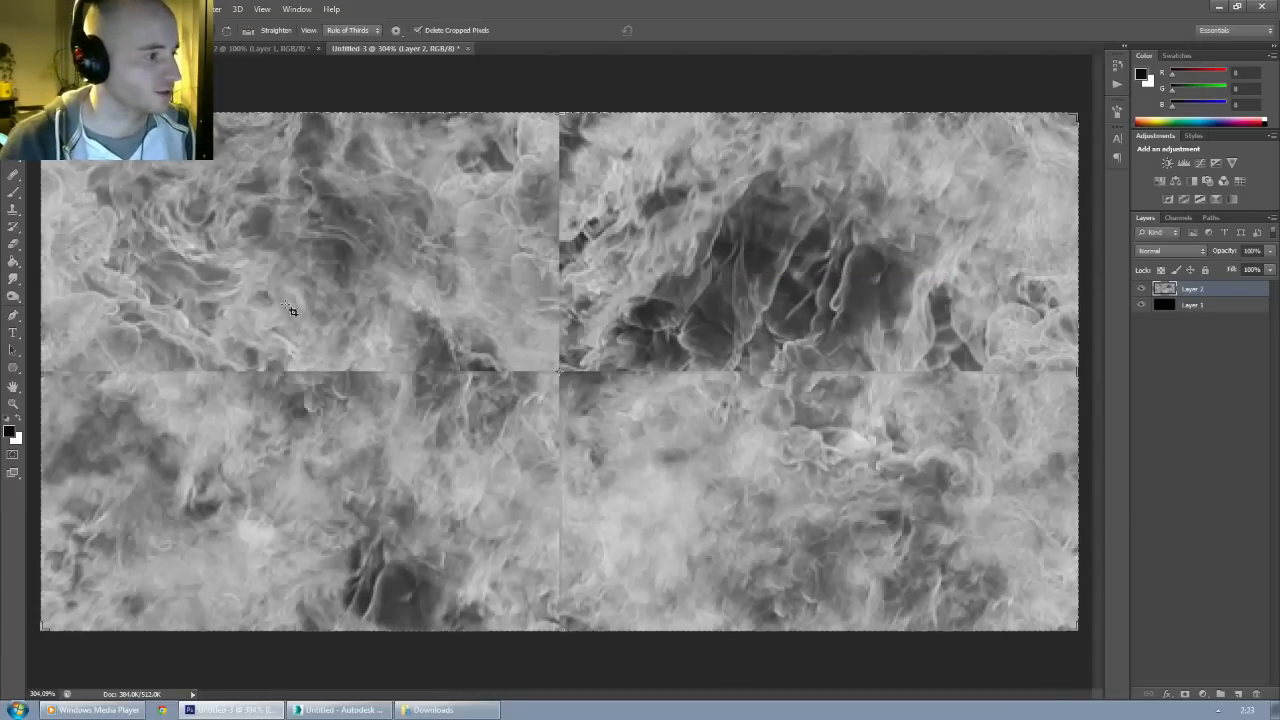
Step: Heal the upper part of the central vertical seam with the Healing Brush, sampling from the nearby smoke texture
key(j)
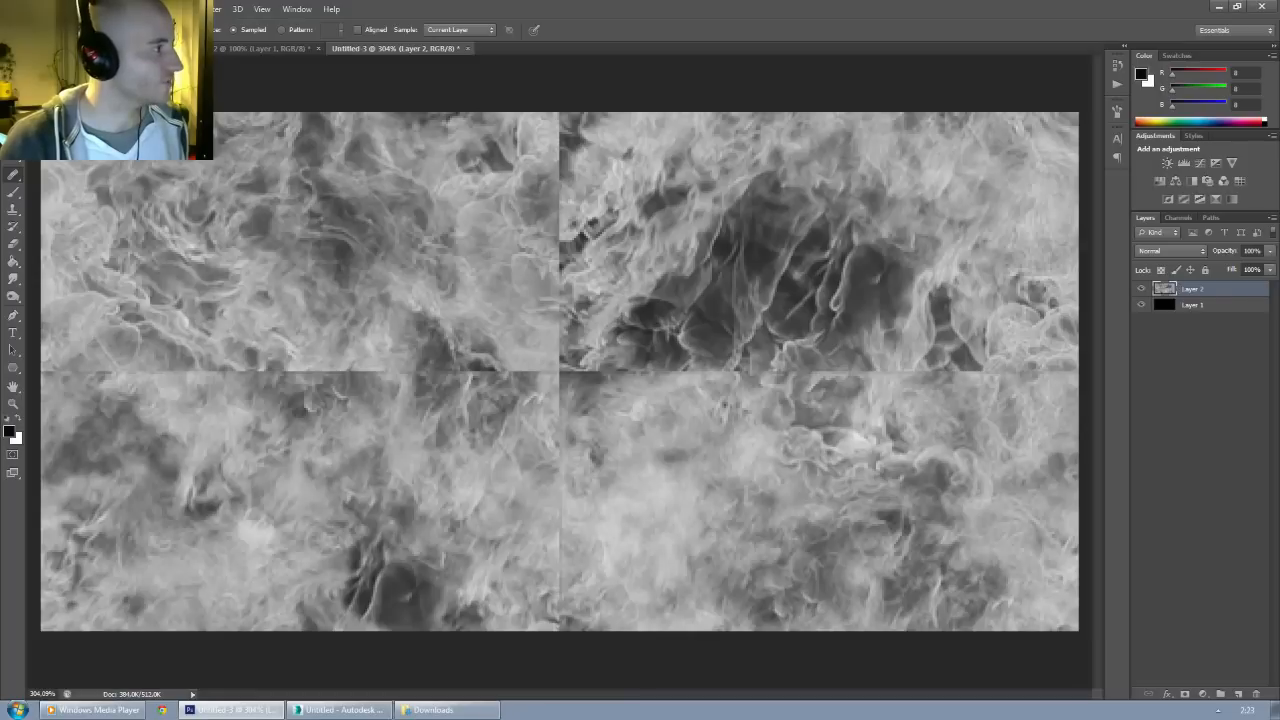
click(46, 30)
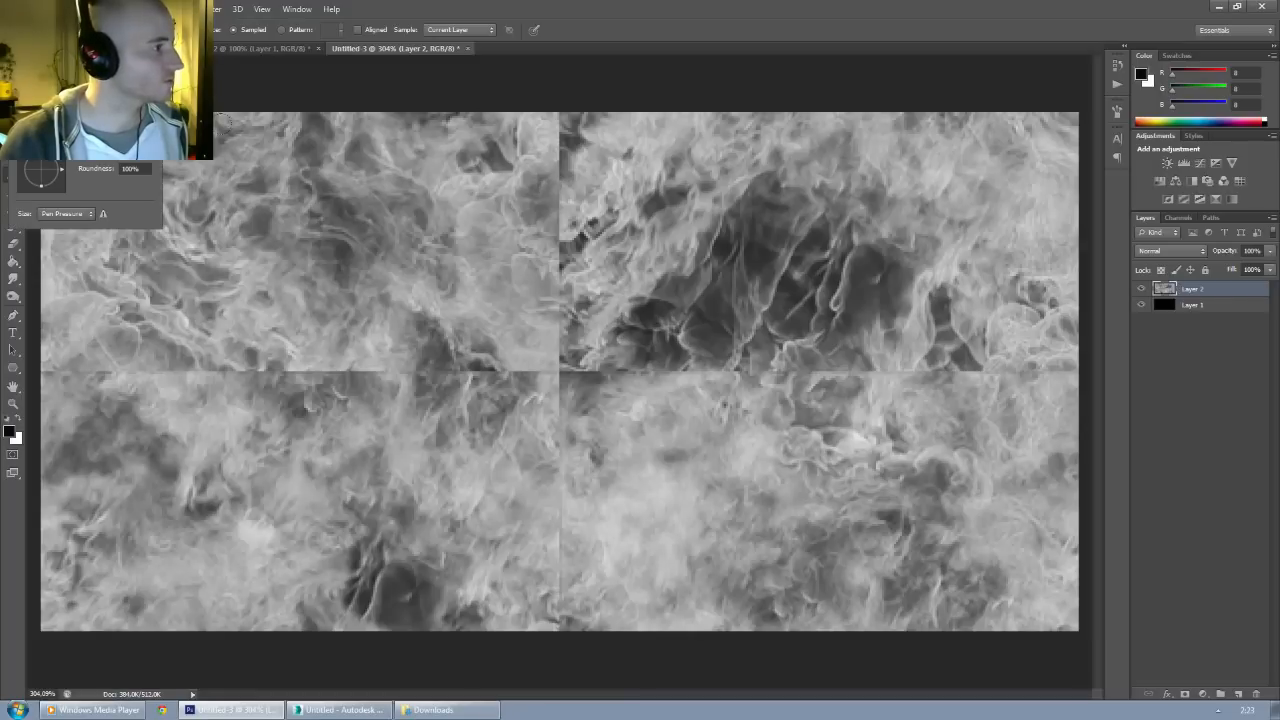
click(297, 252)
mouse_move(560, 228)
mouse_down()
mouse_move(560, 130)
mouse_move(477, 160)
mouse_move(570, 300)
mouse_move(556, 450)
mouse_up()
alt+click(286, 223)
alt+click(508, 299)
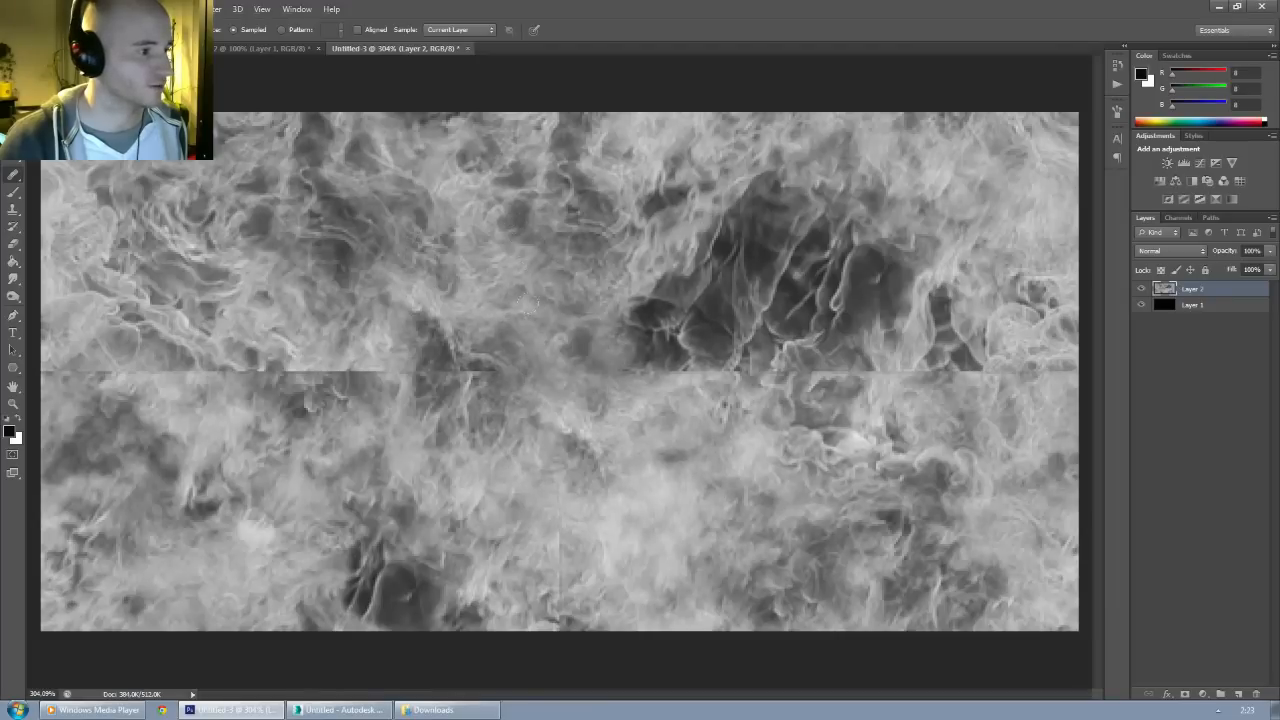
Step: Heal the left half of the horizontal seam, resampling clean smoke texture from several areas
alt+click(527, 304)
mouse_move(520, 368)
mouse_down()
mouse_move(271, 365)
mouse_move(208, 380)
mouse_move(68, 362)
mouse_up()
alt+click(582, 223)
click(411, 363)
alt+click(867, 516)
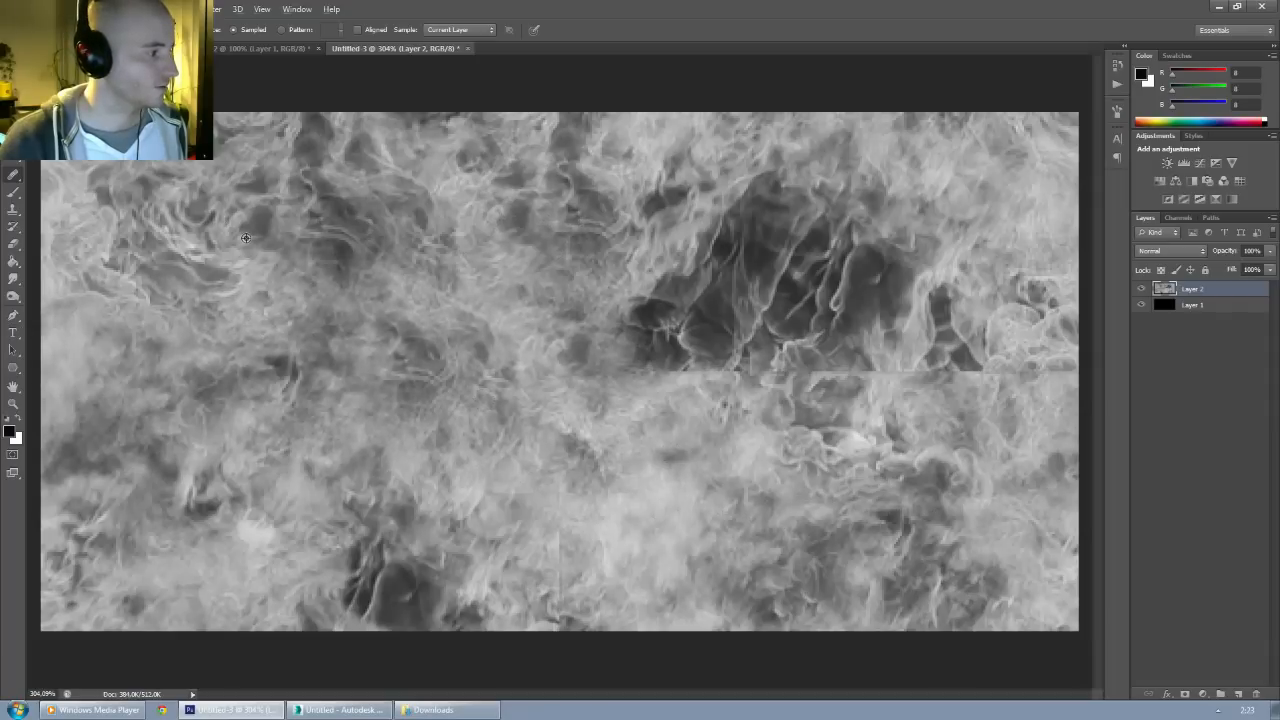
drag(192, 356, 210, 352)
Step: Heal the remaining lower part of the central vertical seam with texture sampled from the upper left area
alt+click(347, 246)
mouse_move(572, 508)
mouse_down()
mouse_move(562, 560)
mouse_move(553, 545)
mouse_up()
click(628, 497)
click(719, 502)
Step: Heal the right half of the horizontal seam below the dark cavity, out to the right edge of the image
alt+click(524, 478)
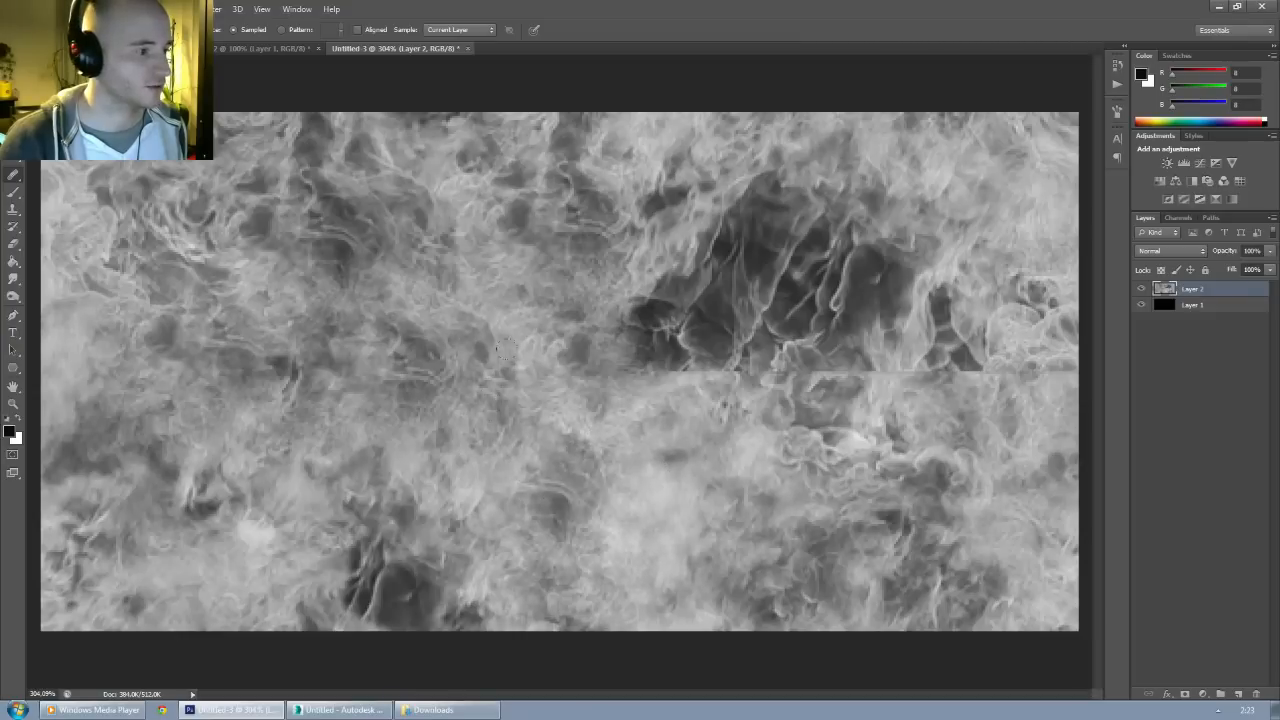
drag(588, 385, 690, 384)
drag(648, 341, 773, 350)
alt+click(262, 385)
mouse_move(710, 386)
mouse_down()
mouse_move(630, 396)
mouse_move(788, 338)
mouse_up()
alt+click(382, 440)
drag(884, 338, 1058, 345)
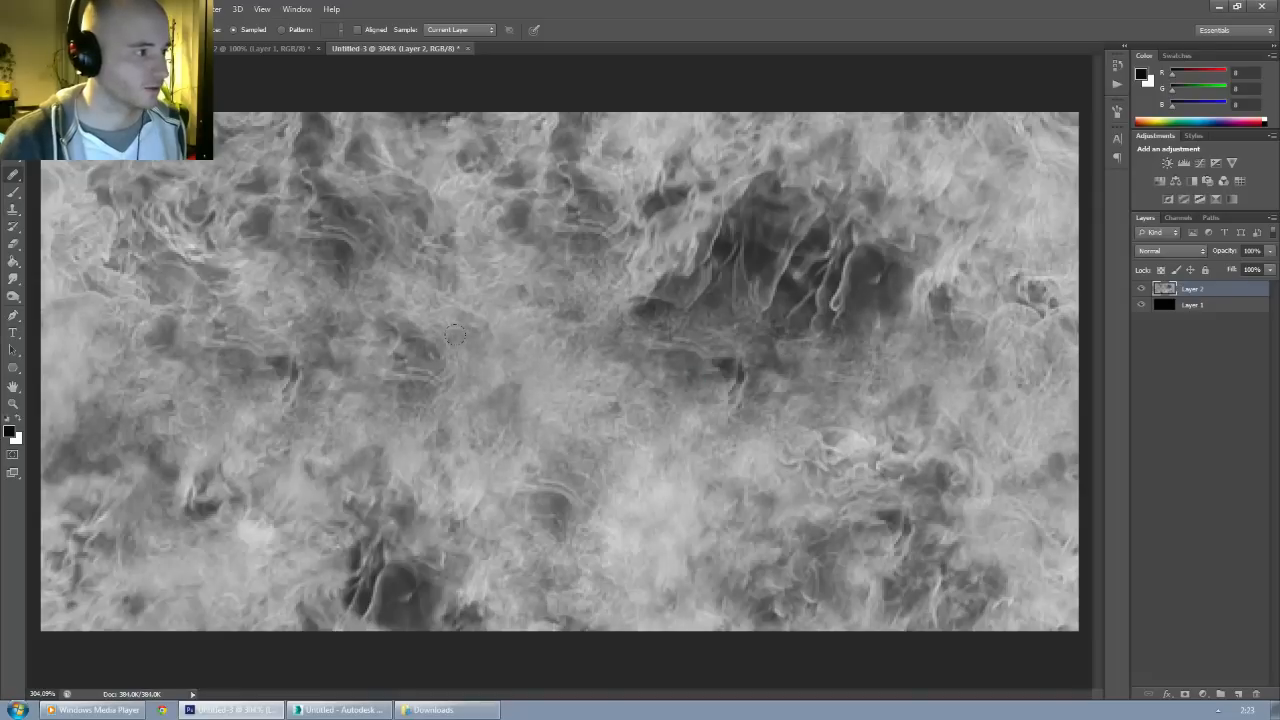
Step: Retouch the repeated dark patches along the healed seams near the centre, undoing one unwanted stroke
drag(465, 338, 528, 445)
alt+click(636, 530)
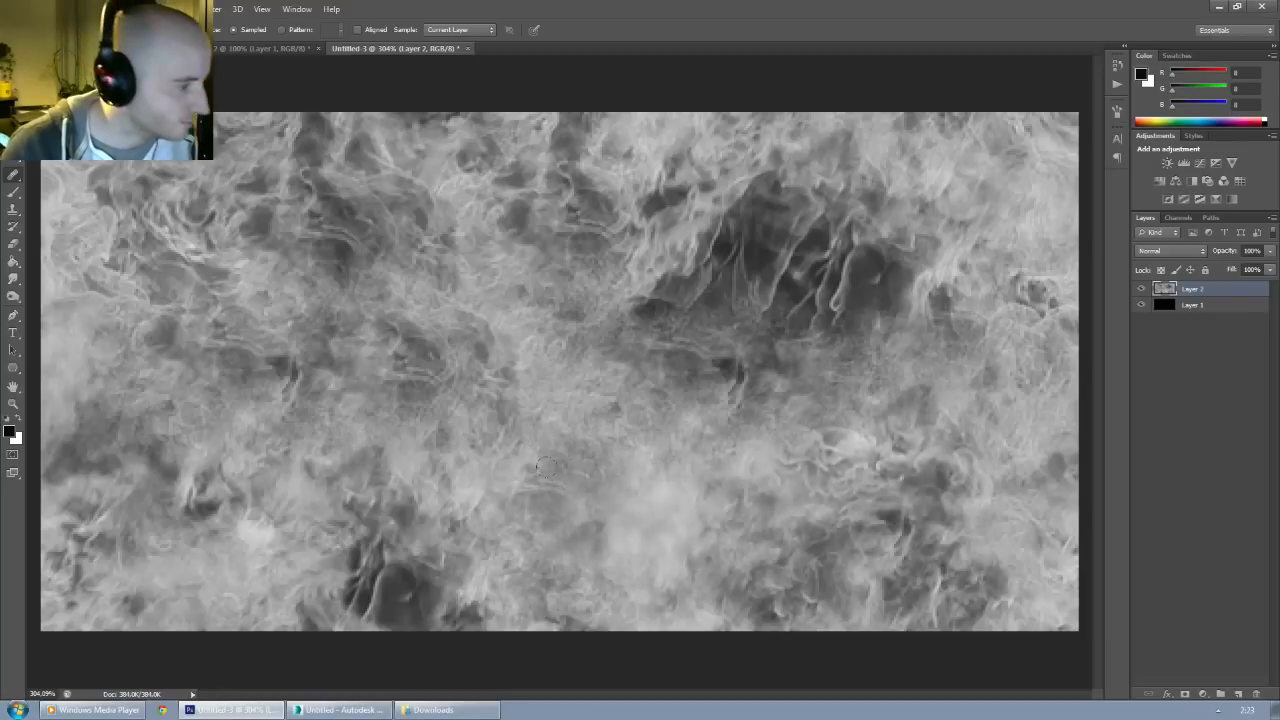
drag(554, 495, 485, 426)
key(ctrl+z)
drag(565, 390, 595, 455)
drag(365, 465, 420, 550)
drag(672, 335, 752, 410)
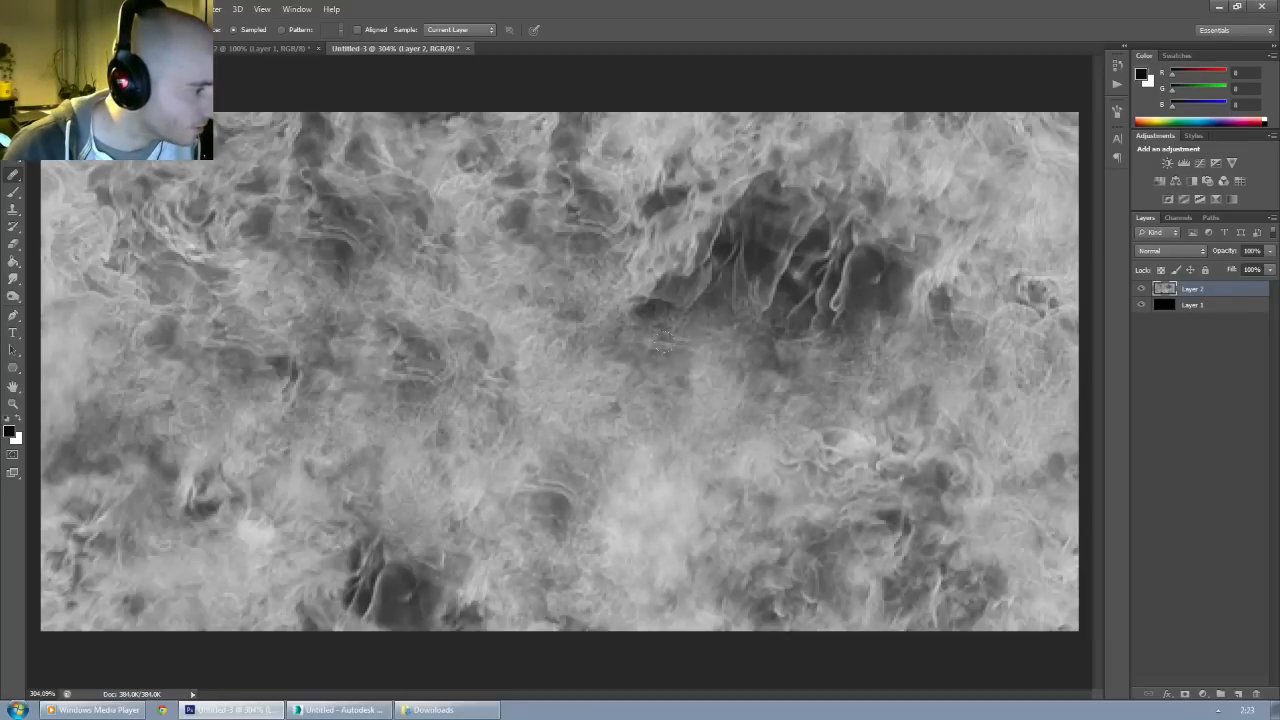
drag(415, 395, 333, 315)
Step: Reapply the same offset and heal distinctive details in the middle of the texture, undoing one unwanted stroke
key(ctrl+f)
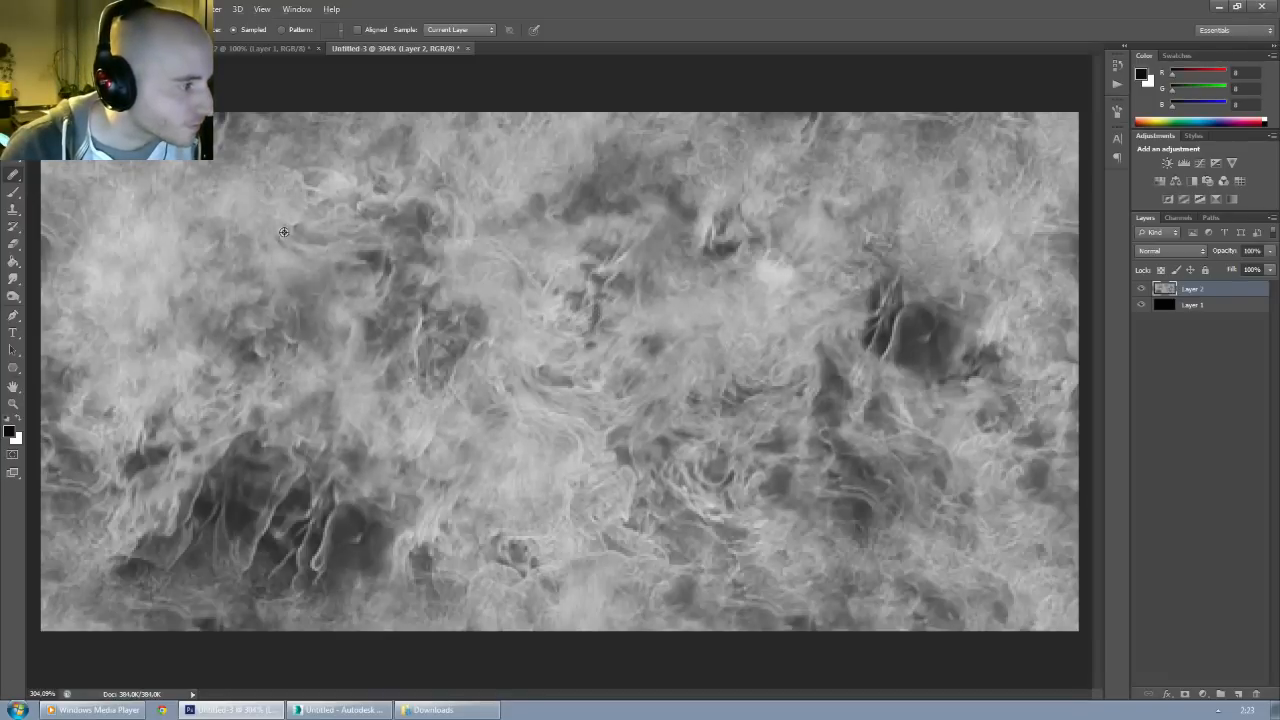
alt+click(348, 237)
drag(462, 315, 570, 392)
drag(805, 438, 915, 520)
drag(685, 500, 590, 420)
drag(705, 340, 805, 275)
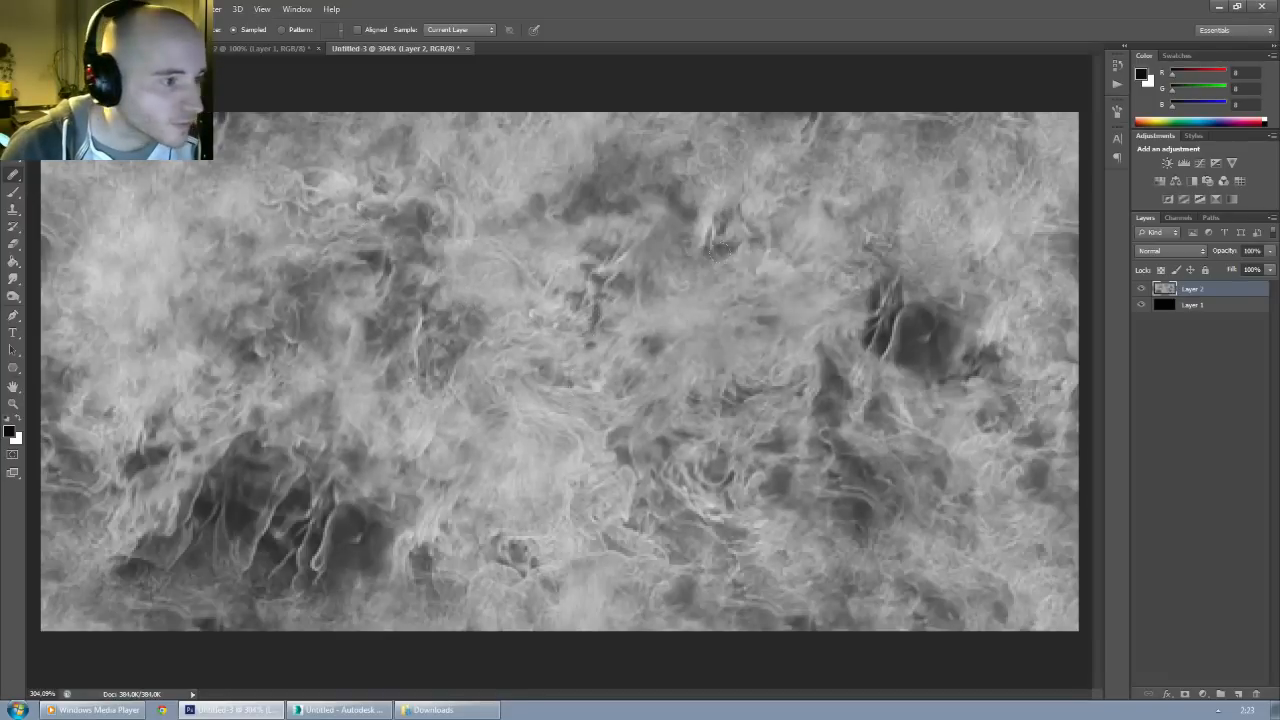
drag(890, 240, 883, 382)
key(ctrl+z)
mouse_move(825, 418)
mouse_down()
mouse_move(770, 400)
mouse_move(718, 420)
mouse_move(720, 385)
mouse_move(680, 400)
mouse_up()
drag(608, 374, 520, 446)
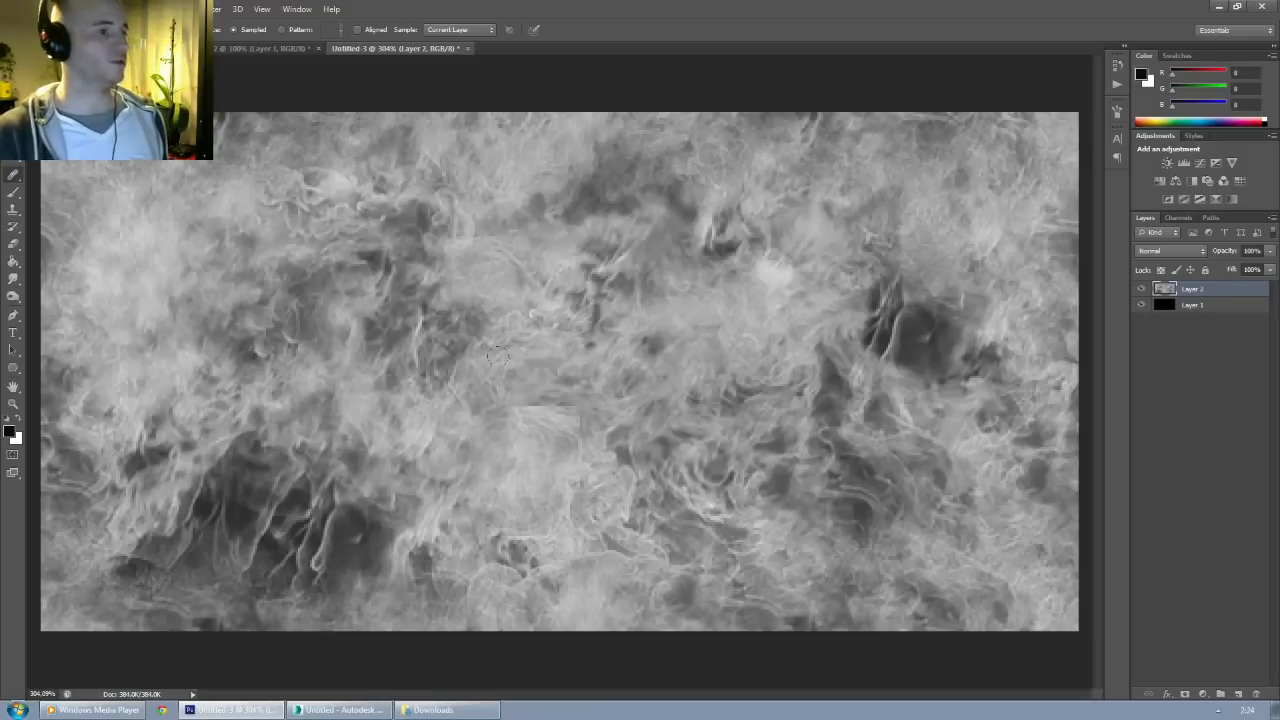
Step: Heal the streaks in the left middle and the dark streaked cavity at the lower left of the texture
alt+click(760, 302)
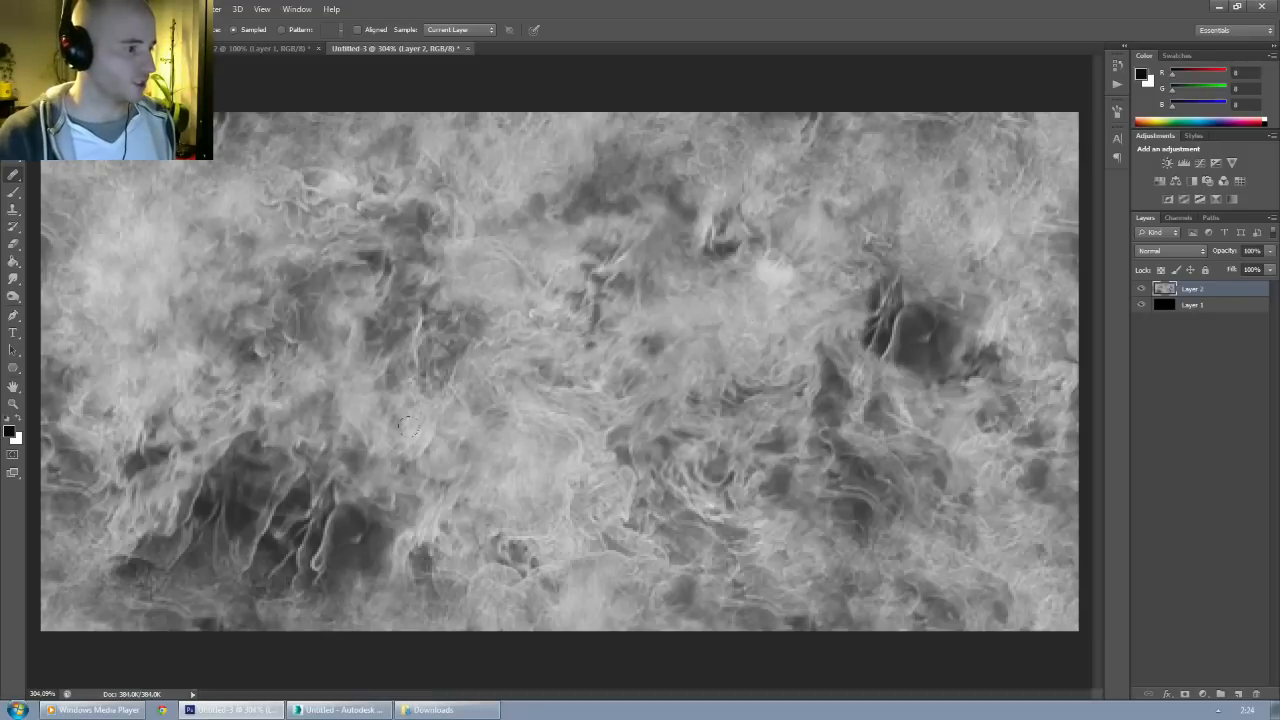
mouse_move(235, 550)
mouse_down()
mouse_move(310, 500)
mouse_move(275, 465)
mouse_up()
key(ctrl+z)
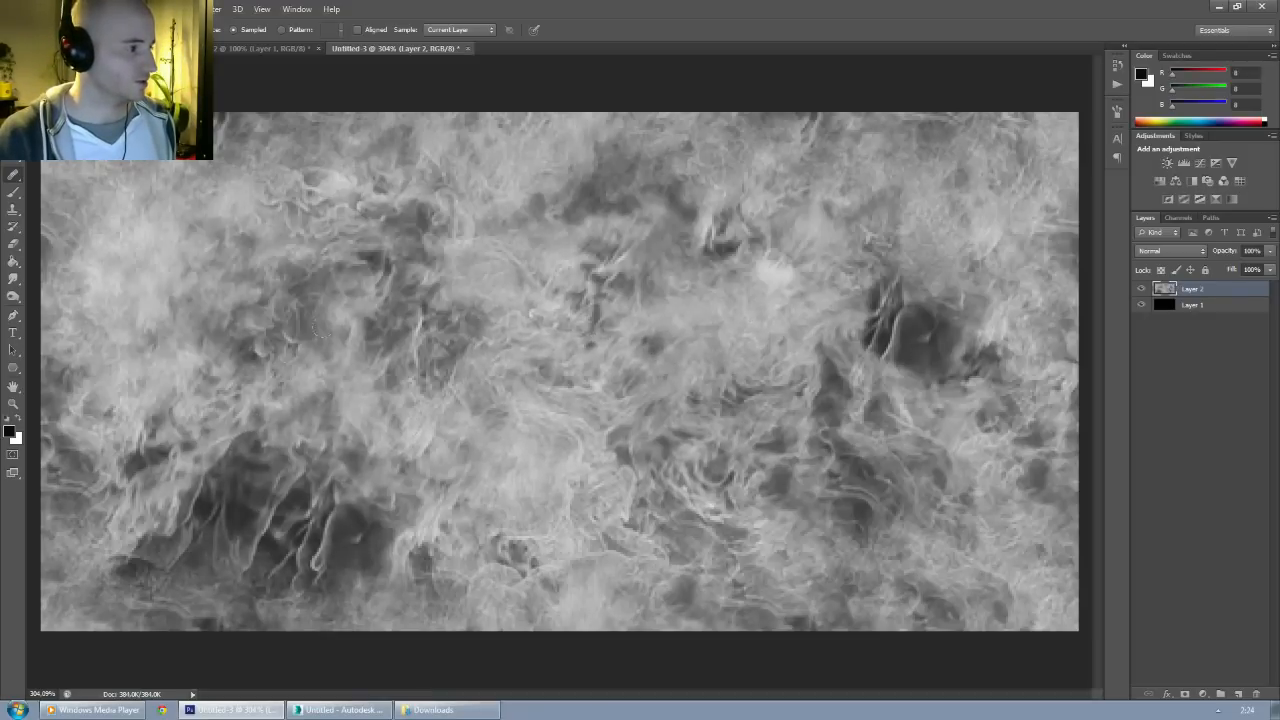
alt+click(645, 344)
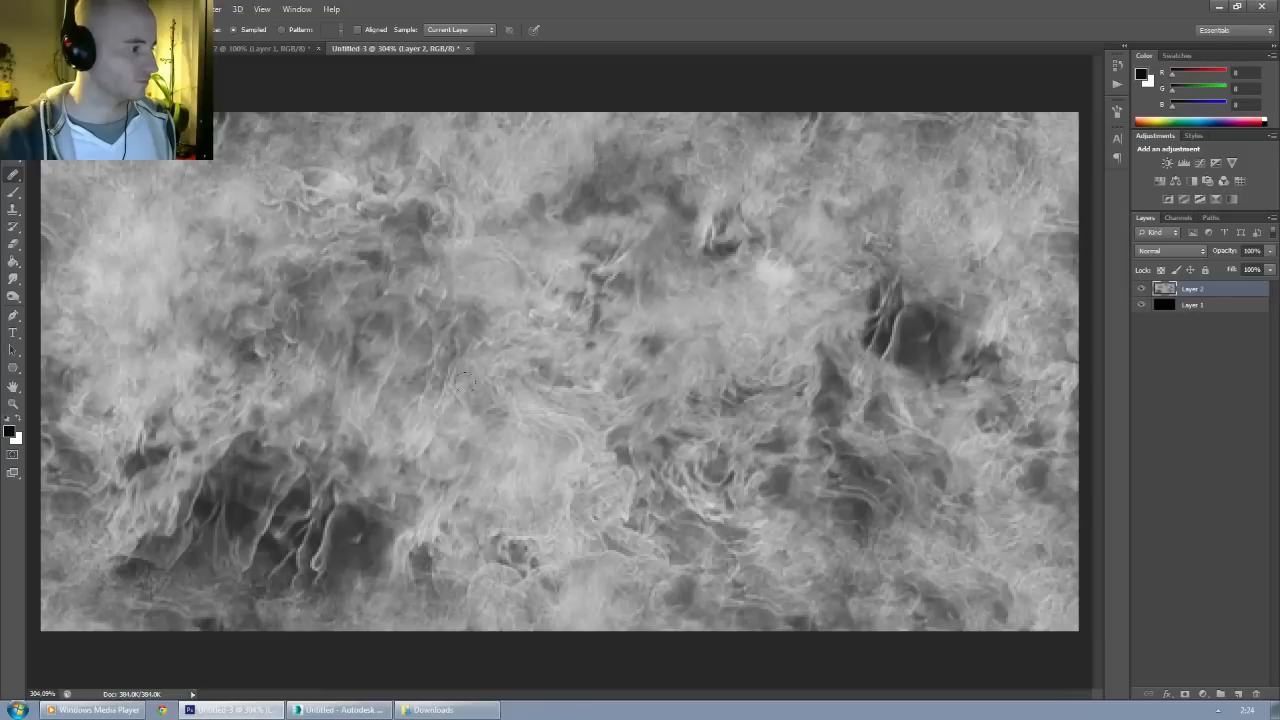
drag(292, 550, 240, 488)
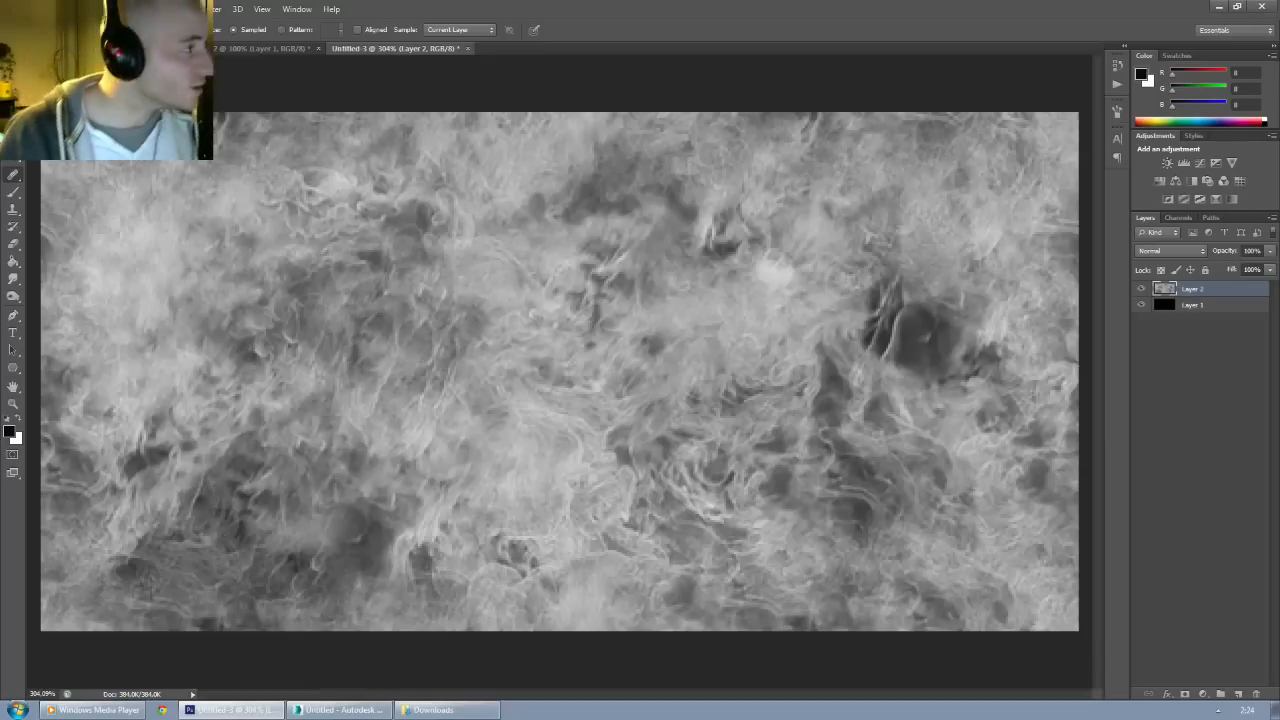
Step: Switch to the glowing teardrop document and merge its teardrop layer with the black Layer 1
key(ctrl+Tab)
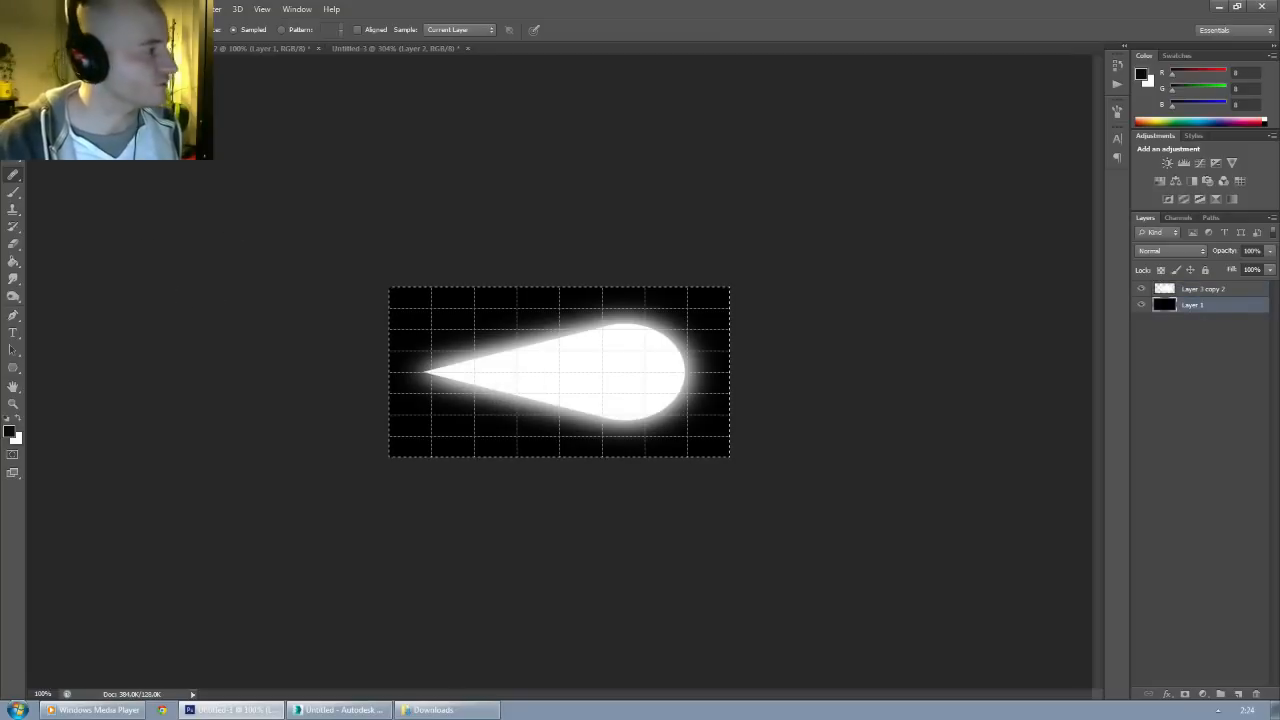
key(v)
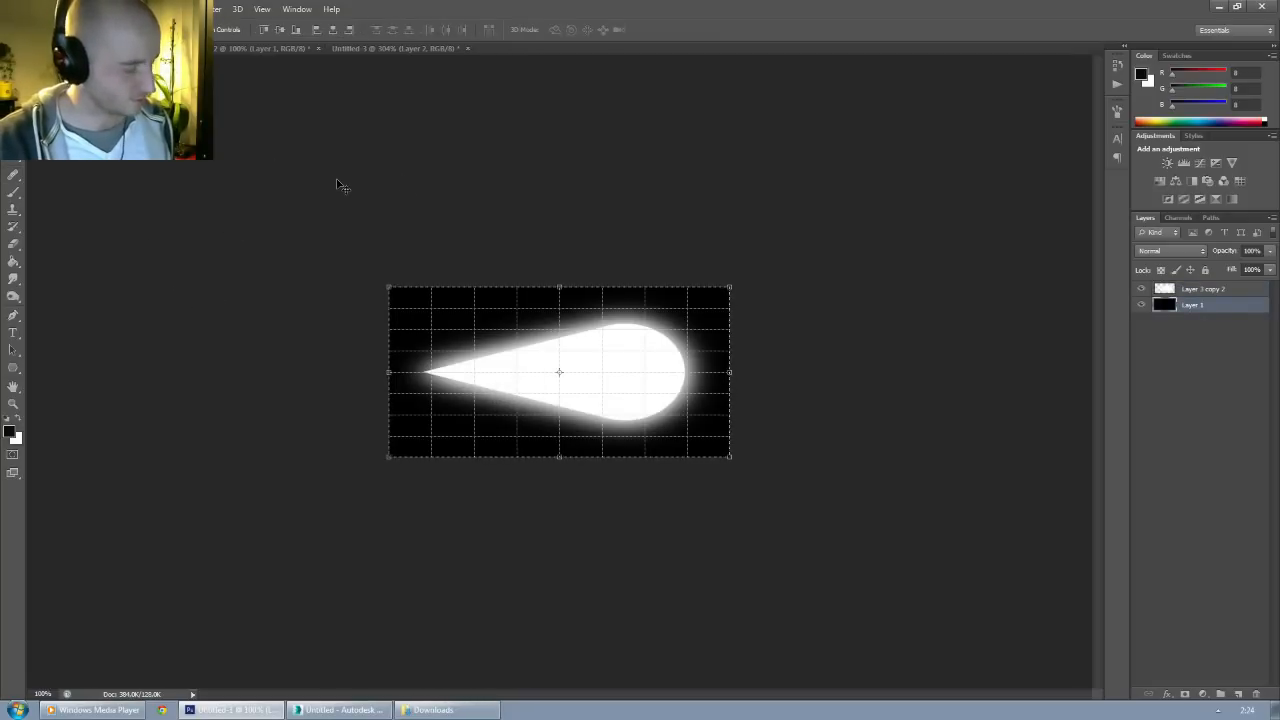
shift+click(1194, 292)
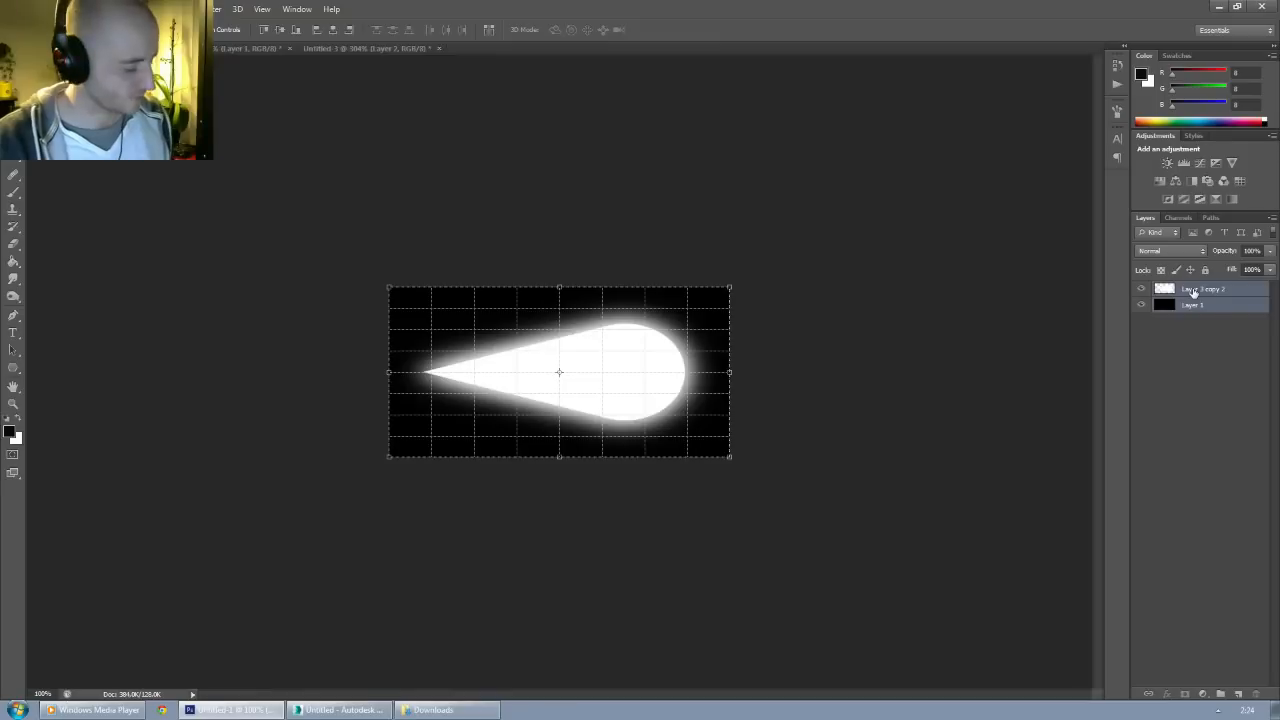
key(ctrl+e)
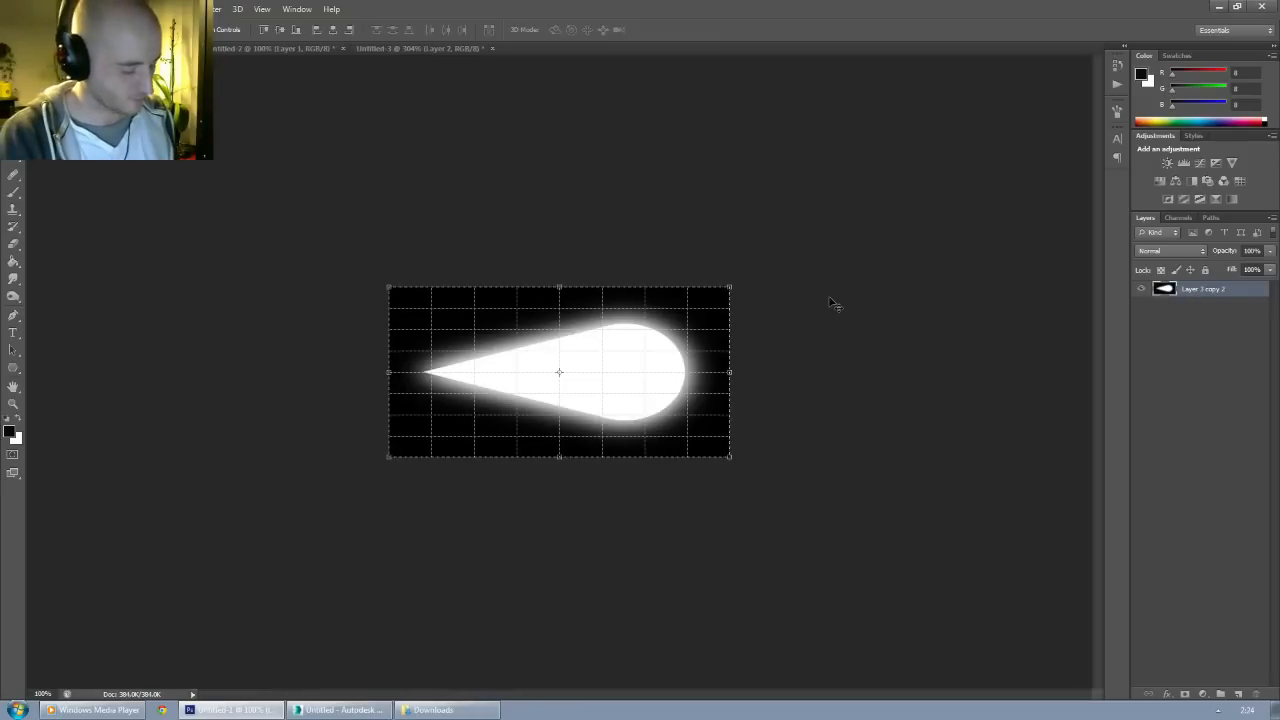
Step: Copy the merged teardrop image and paste it into a new document of the same size
key(ctrl+c)
key(ctrl+n)
key(Return)
key(ctrl+v)
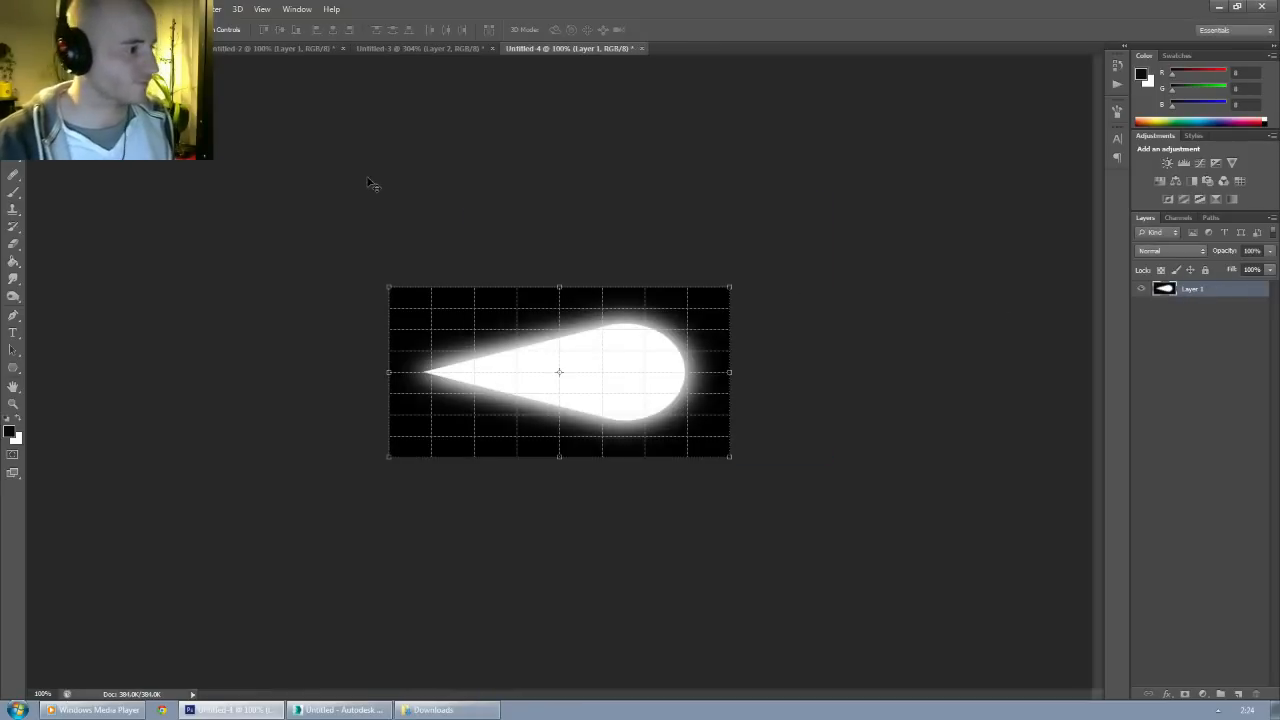
Step: Add a new layer above the teardrop and render Clouds on it, repeating the filter for other patterns
click(1238, 693)
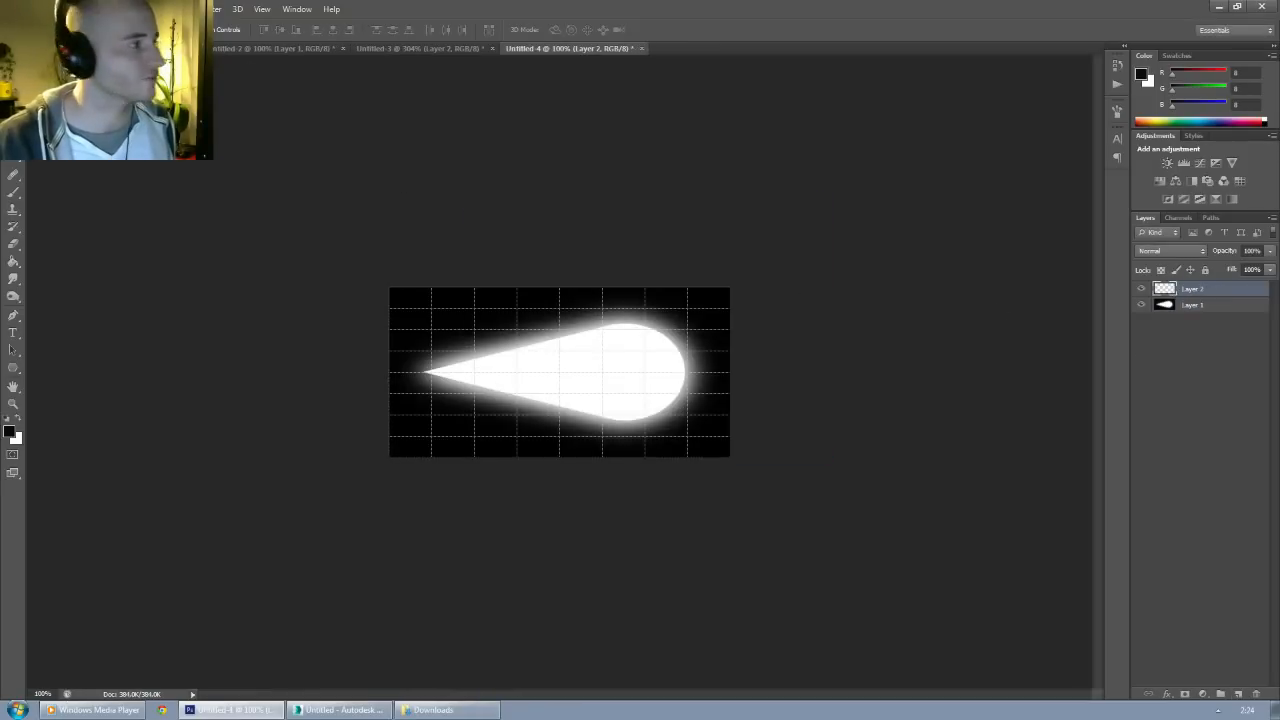
click(207, 9)
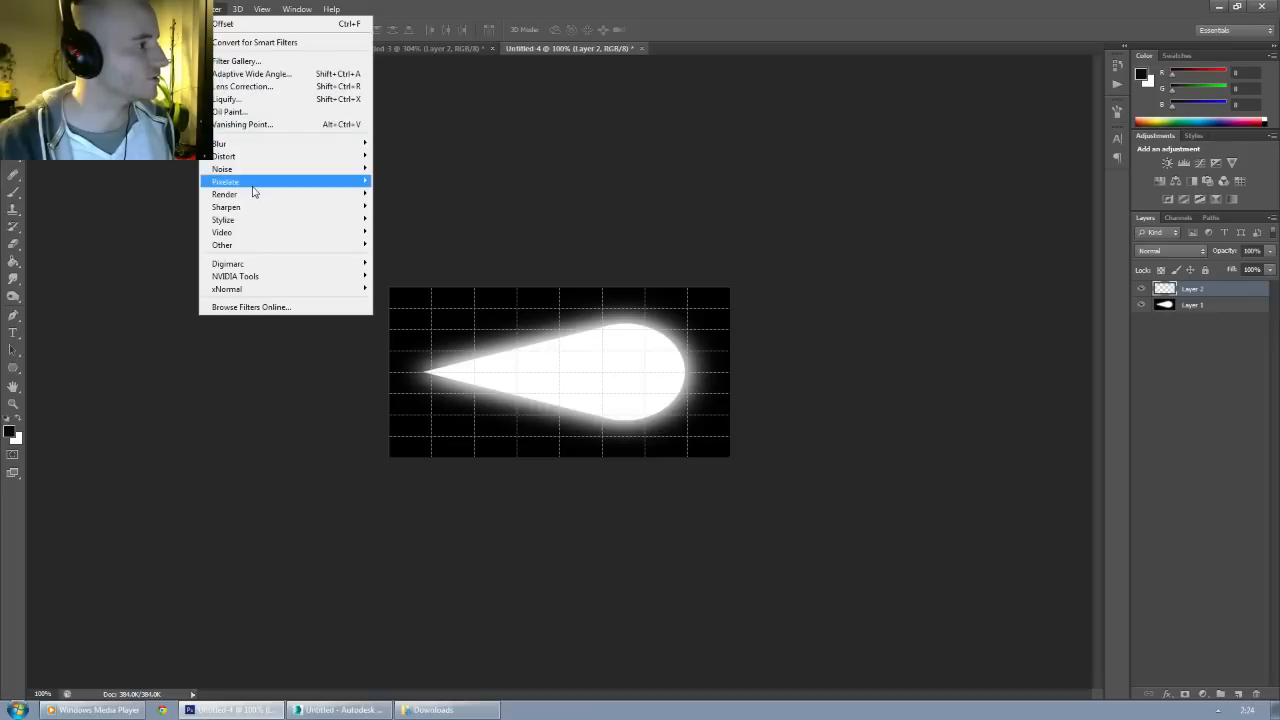
mouse_move(252, 188)
click(395, 197)
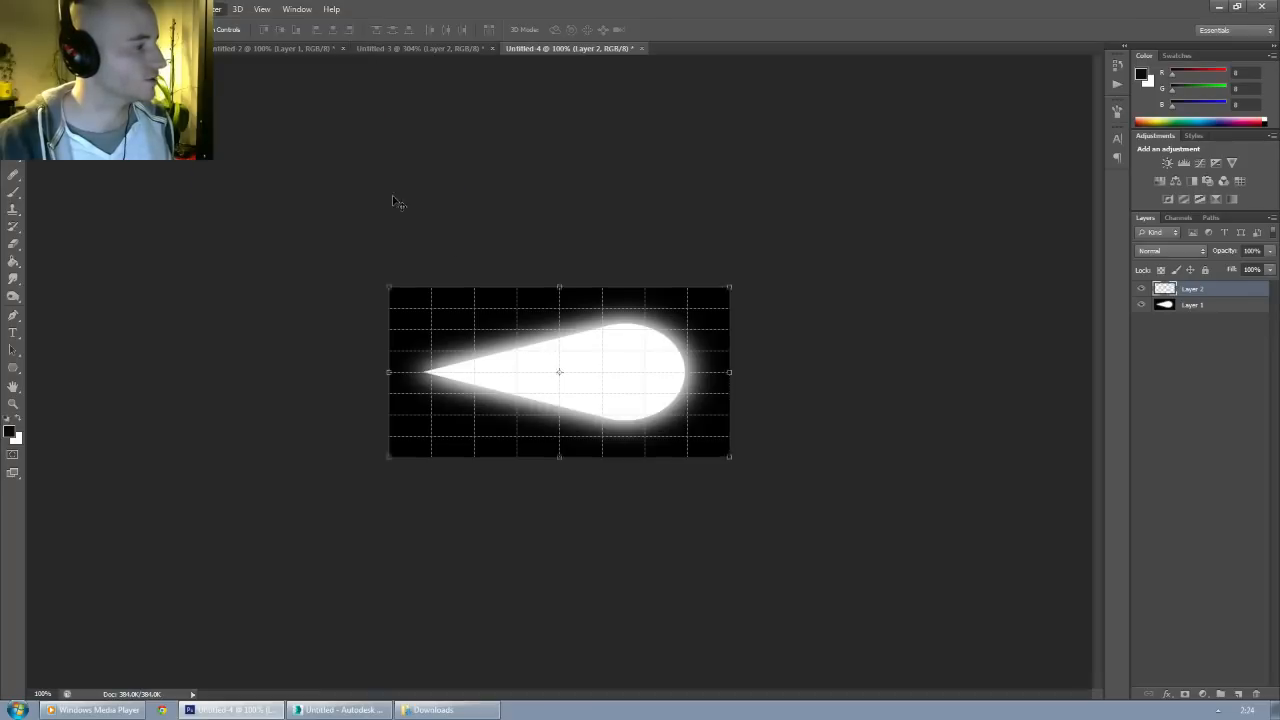
key(ctrl+f)
key(ctrl+f)
key(ctrl+f)
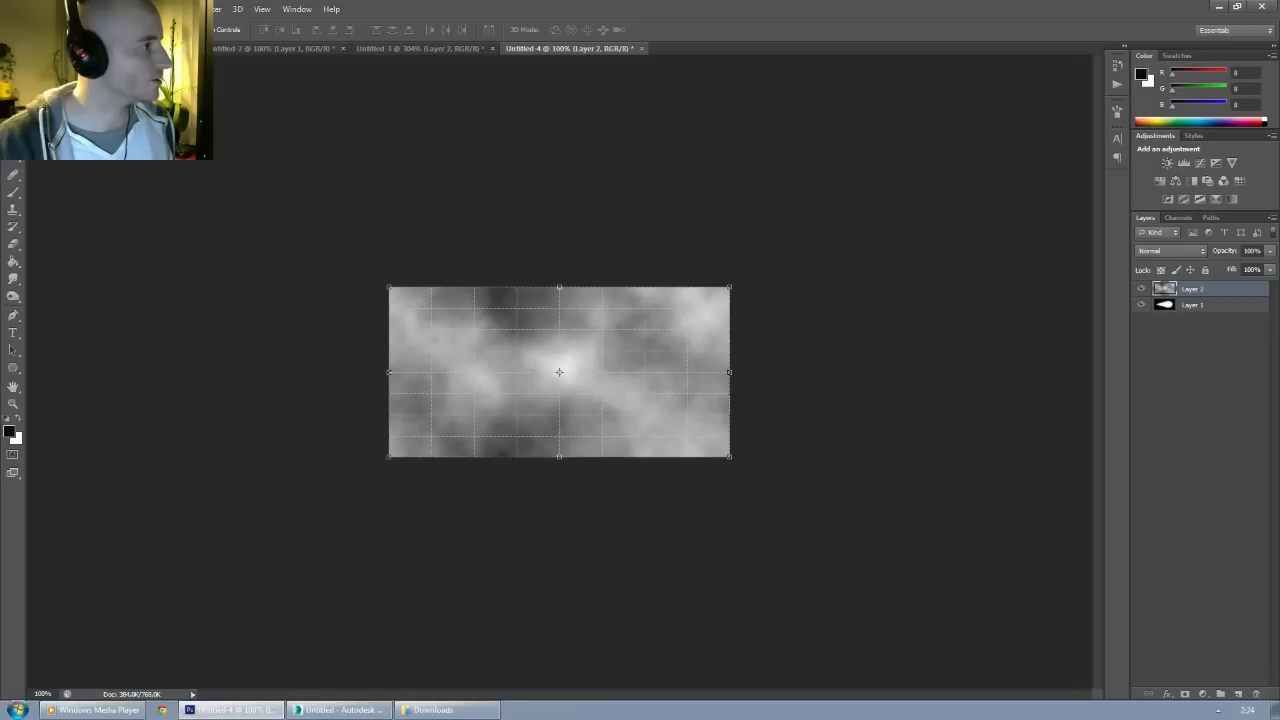
Step: Try Difference Clouds on the new layer, reapplying the filter several times
click(183, 9)
click(216, 9)
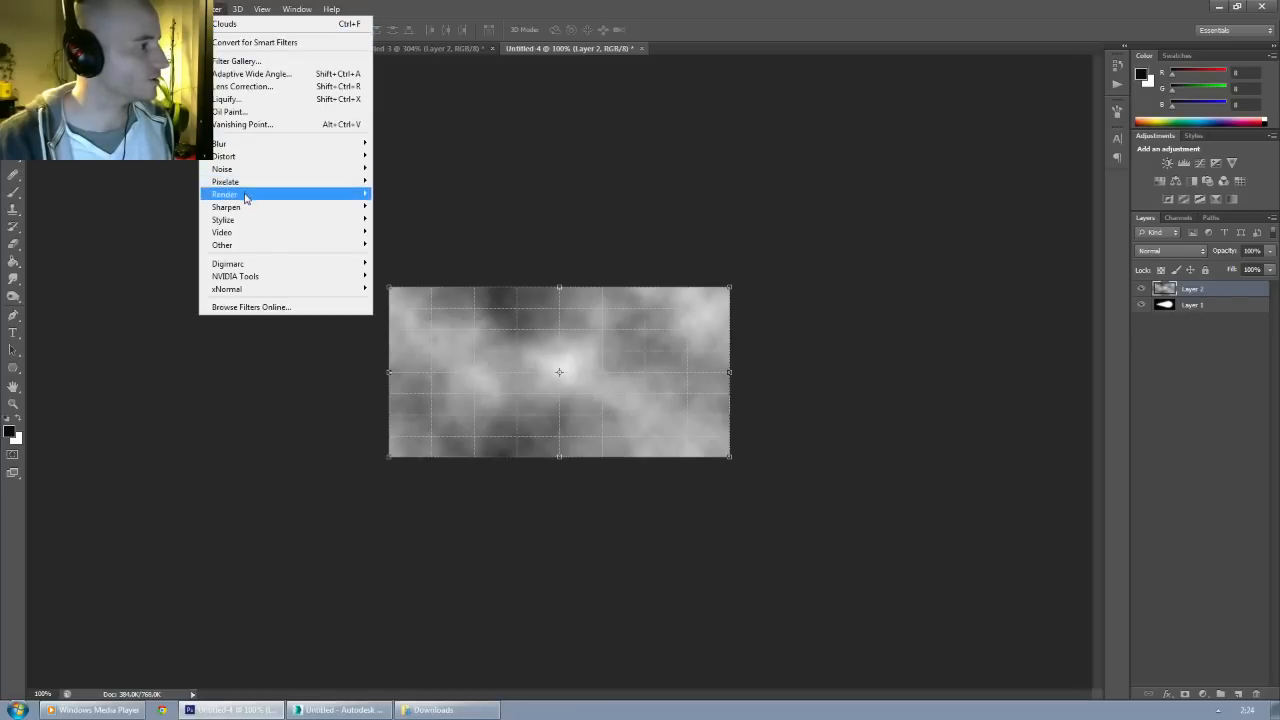
mouse_move(245, 197)
click(414, 208)
key(ctrl+f)
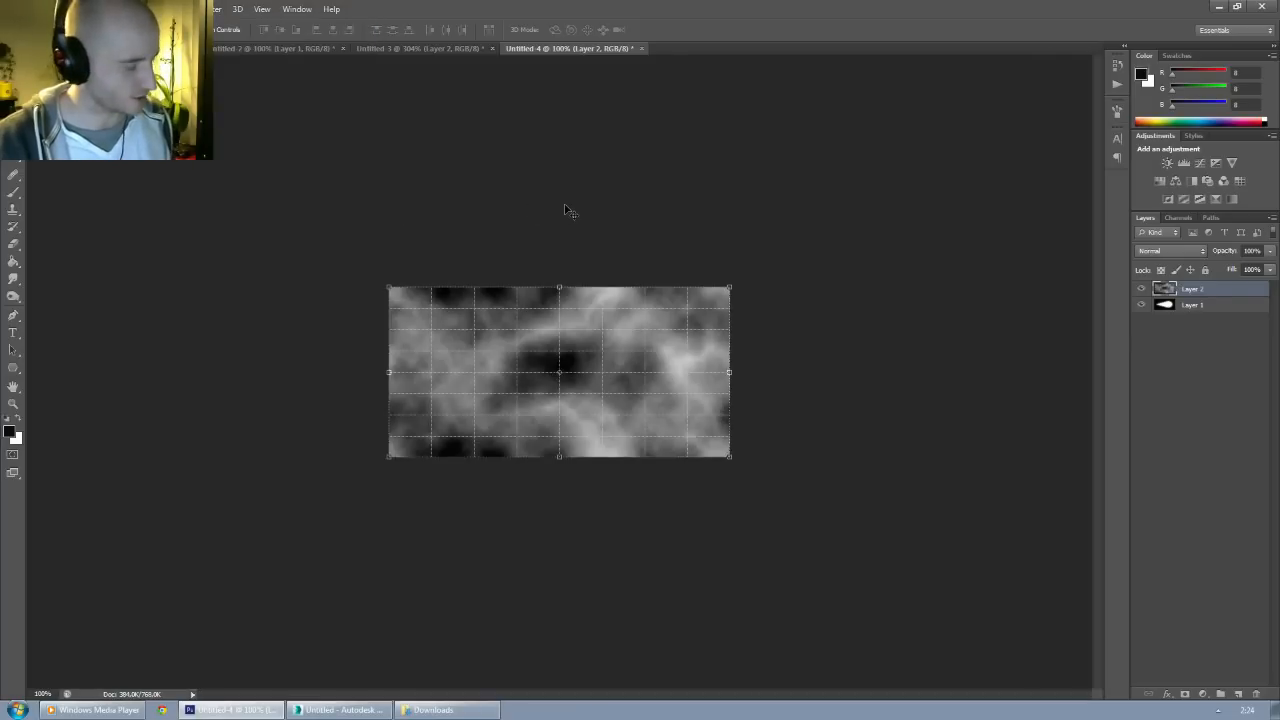
key(ctrl+f)
key(ctrl+f)
key(ctrl+f)
key(ctrl+f)
key(ctrl+f)
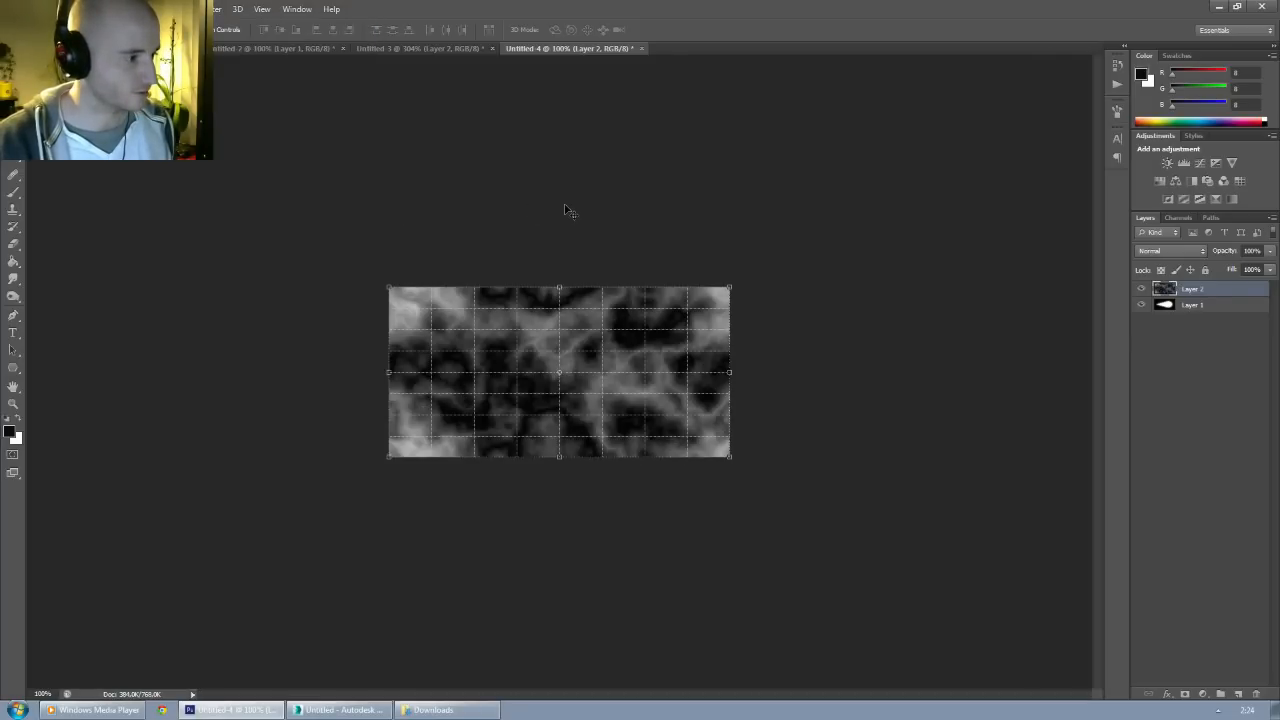
key(ctrl+f)
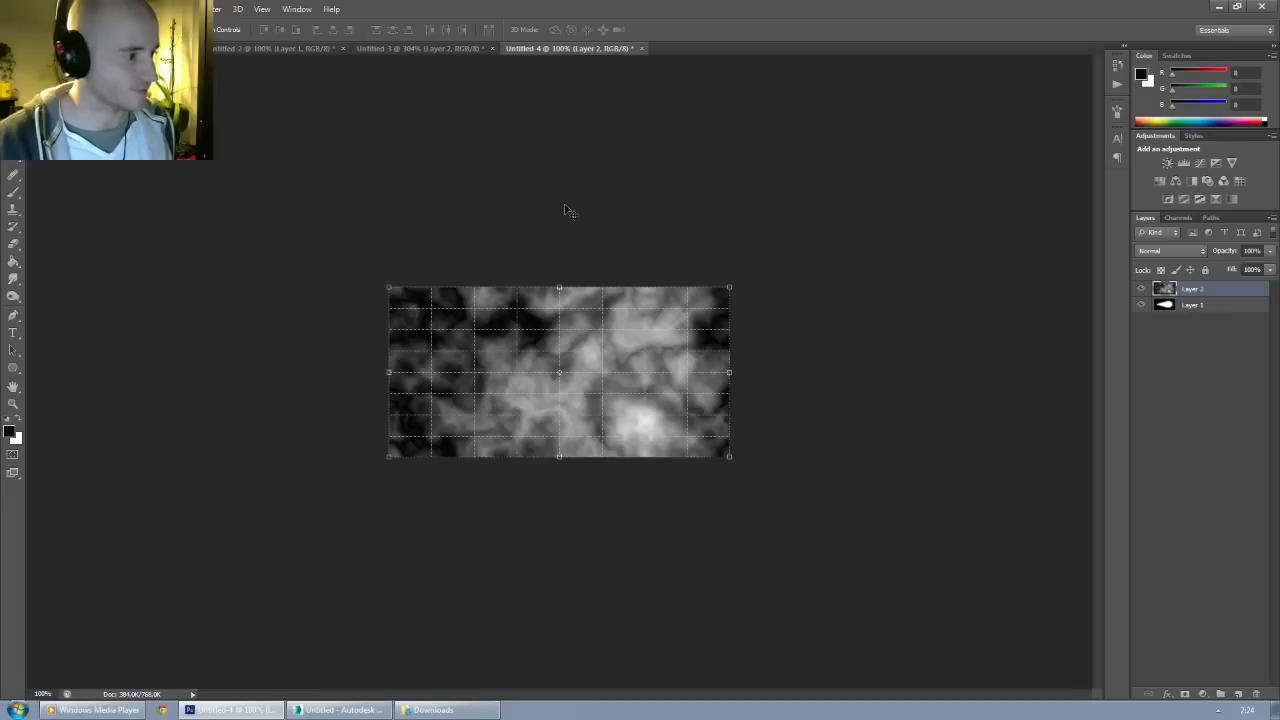
Step: Render the plain Clouds filter on the upper layer again, repeating it for a new pattern
click(218, 9)
mouse_move(276, 197)
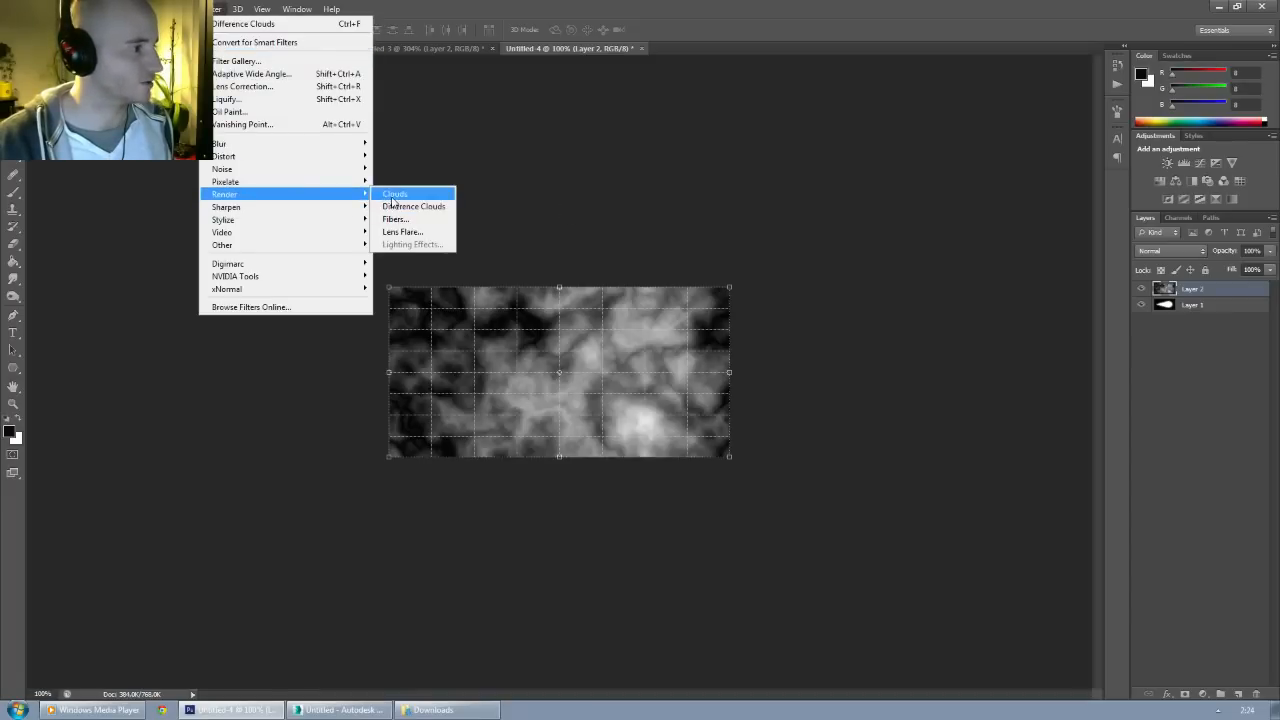
click(405, 195)
key(ctrl+f)
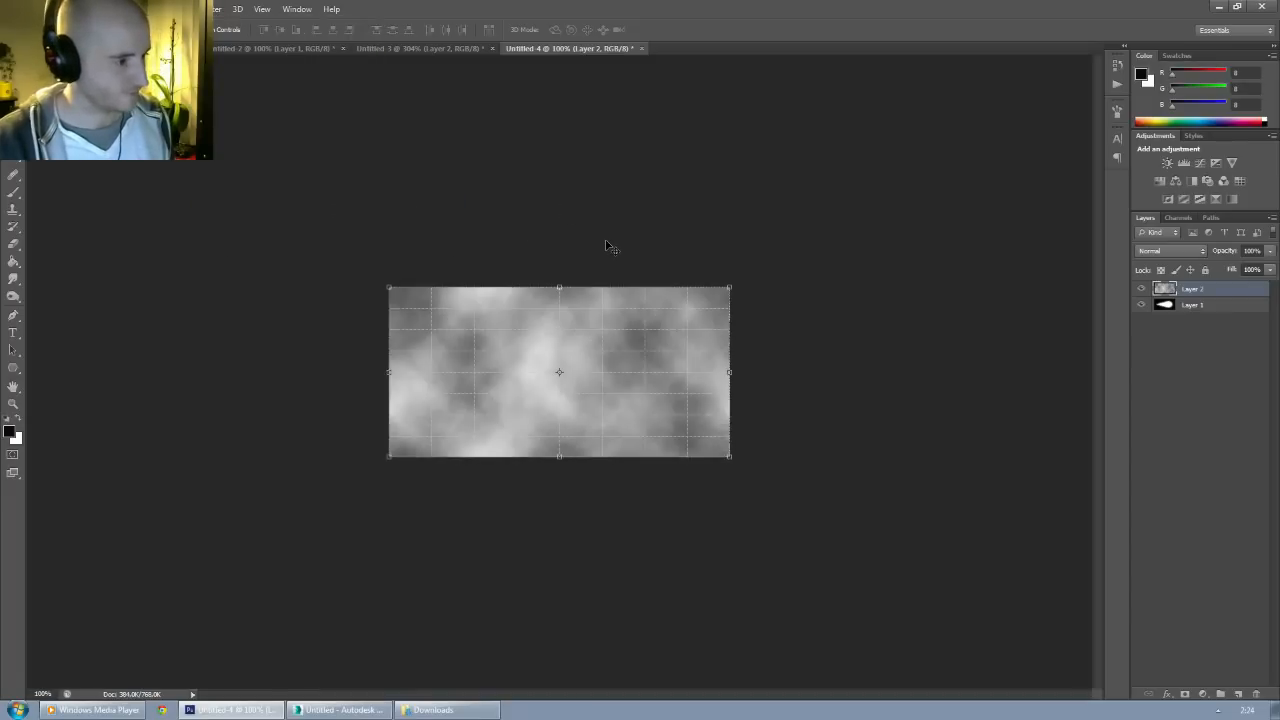
Step: Try Darken, Multiply and Color Burn blending on the clouds layer, settling on Darker Color
click(1165, 251)
click(1165, 251)
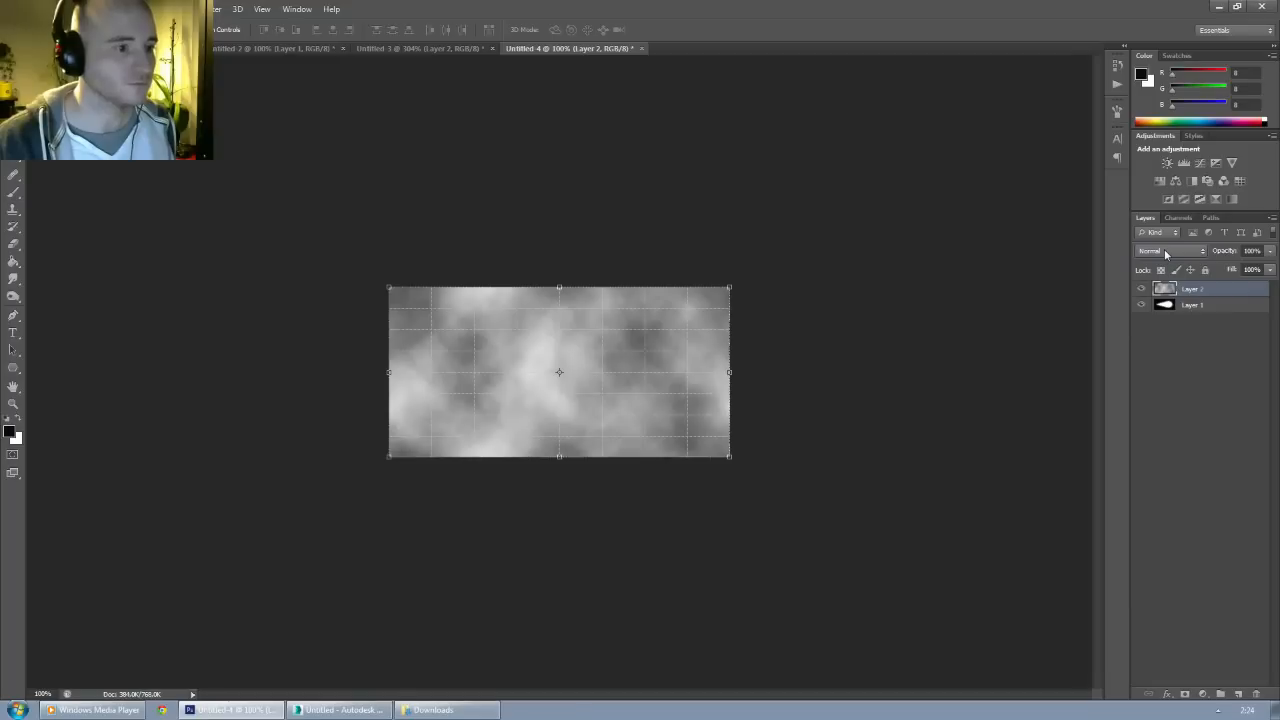
scroll(1165, 252, down, 1)
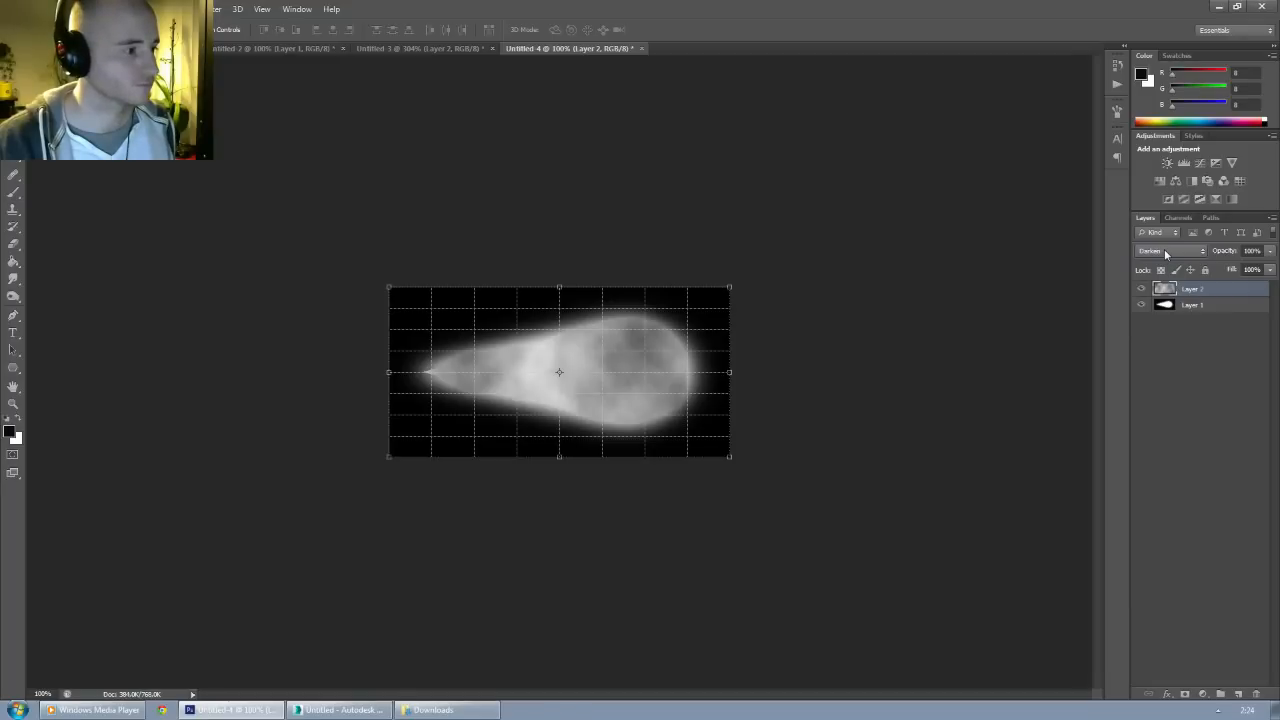
scroll(1164, 252, down, 1)
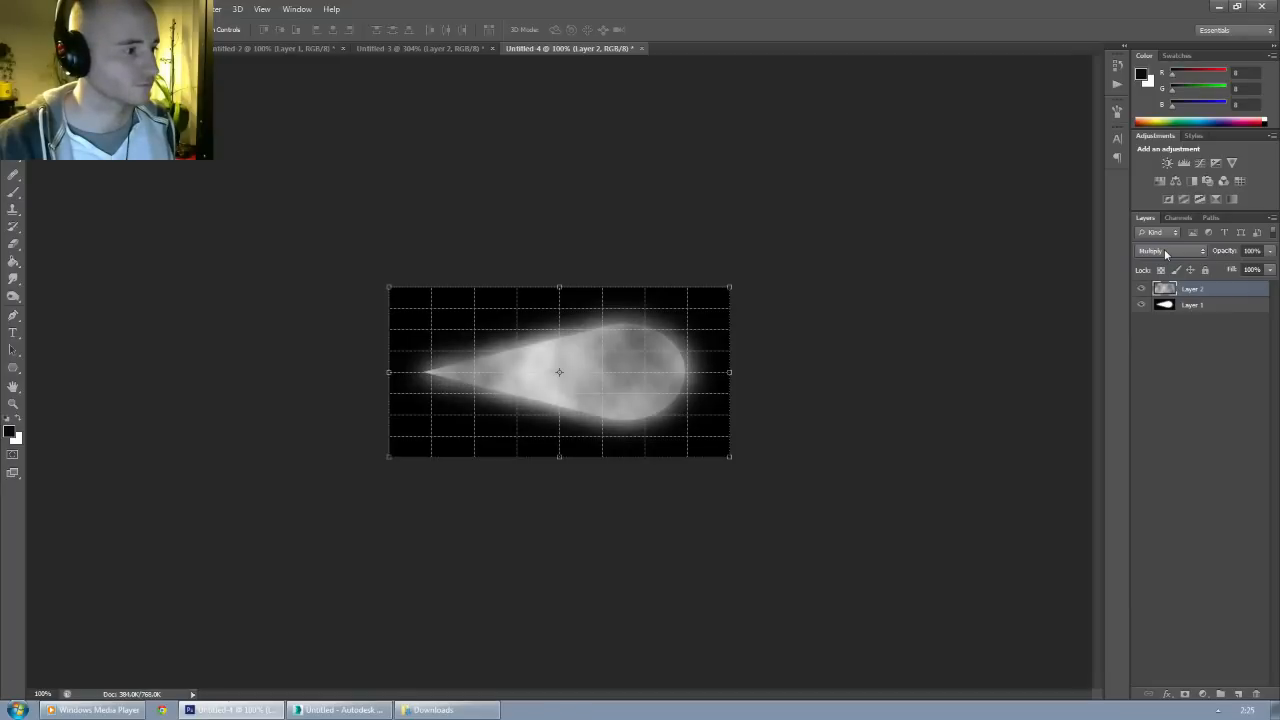
scroll(1165, 253, down, 1)
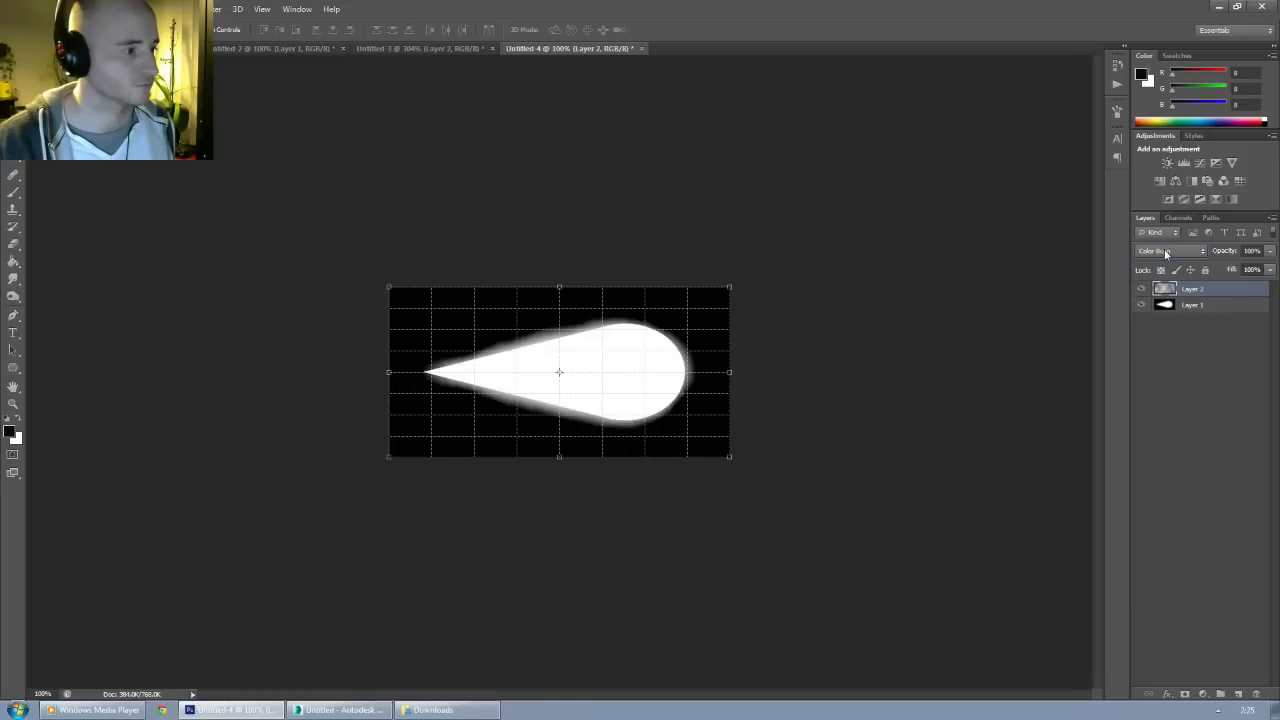
scroll(1165, 253, down, 1)
scroll(1165, 253, down, 1)
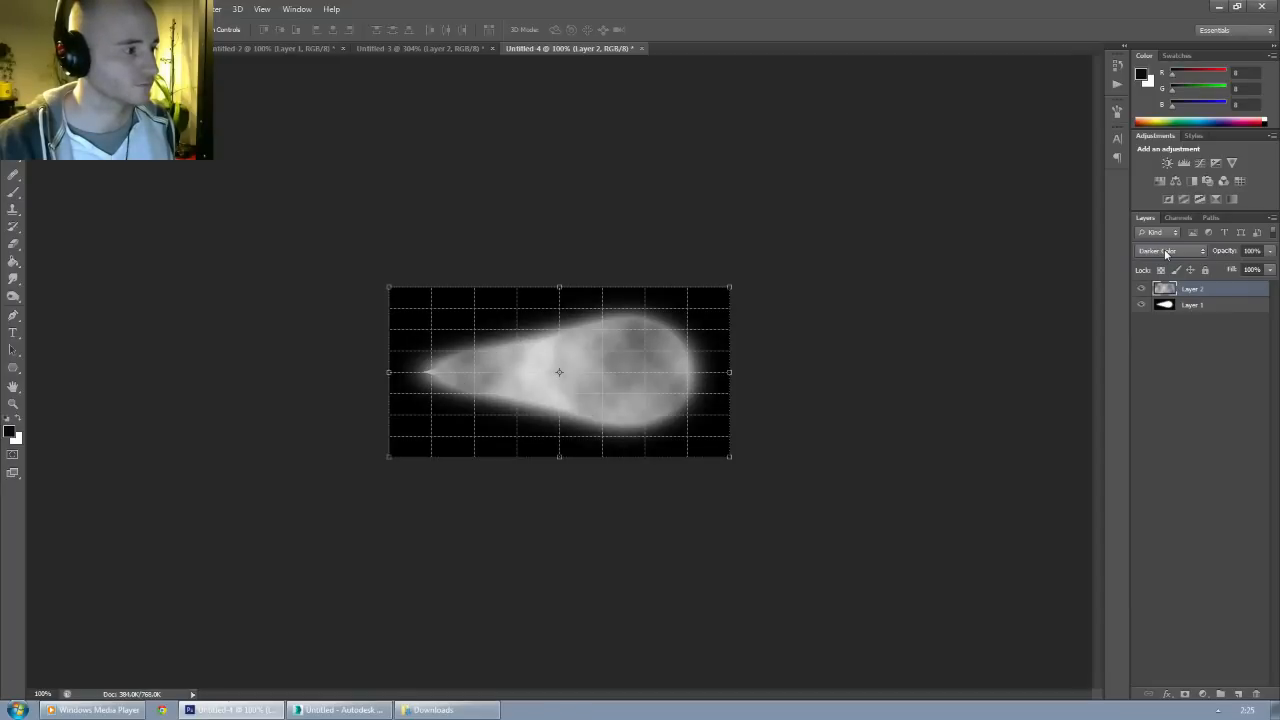
scroll(1165, 253, down, 1)
scroll(1165, 253, up, 1)
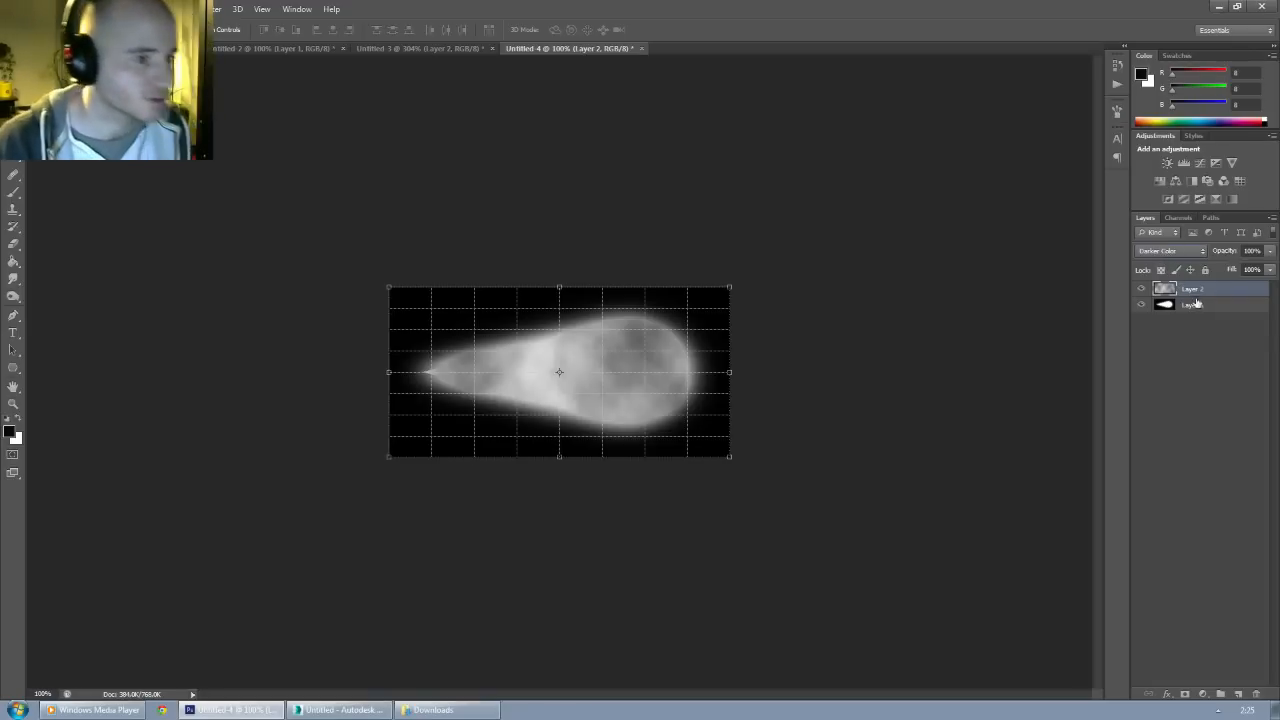
Step: Lower the clouds layer's opacity to about 51% and merge it with the teardrop layer
drag(1270, 251, 1238, 271)
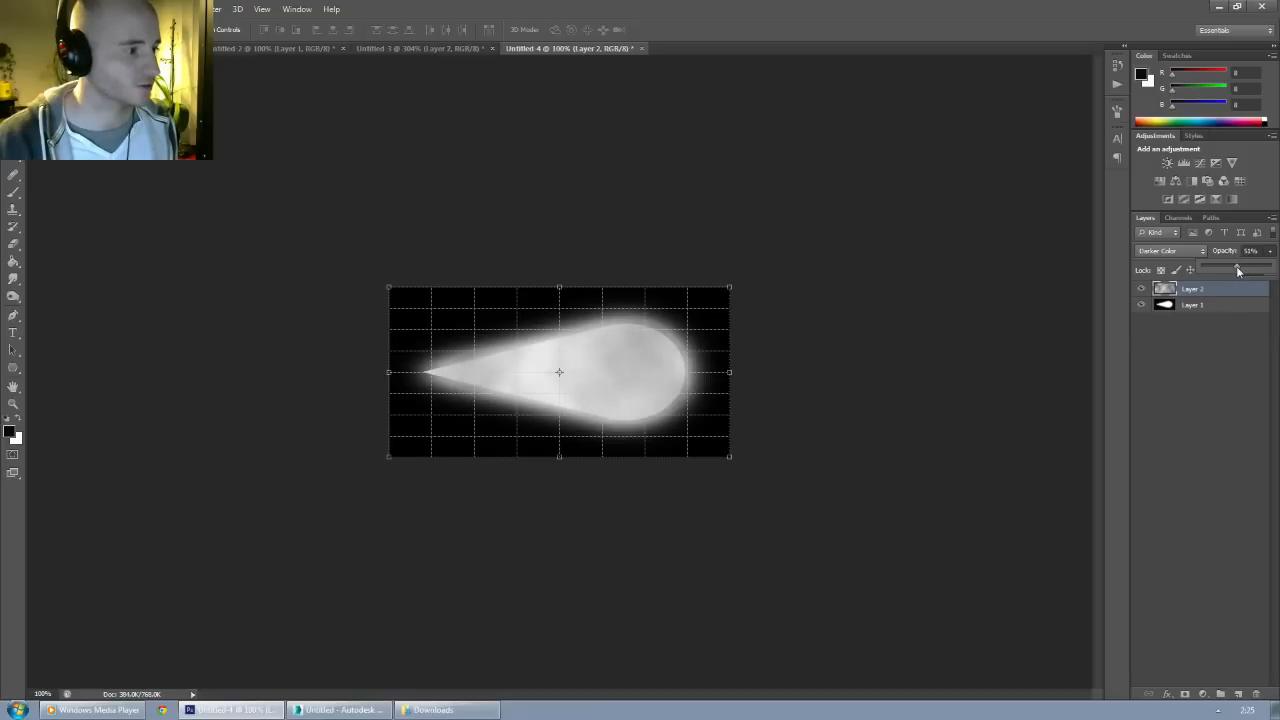
shift+click(1212, 304)
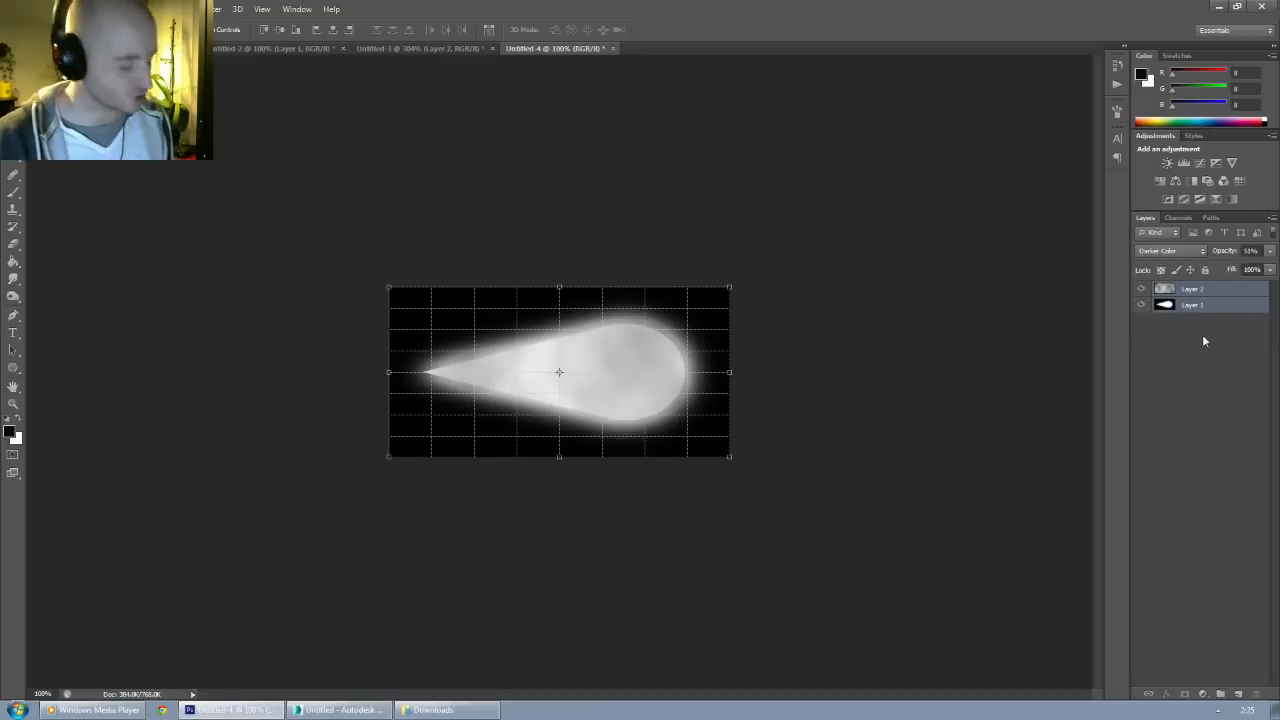
key(ctrl+e)
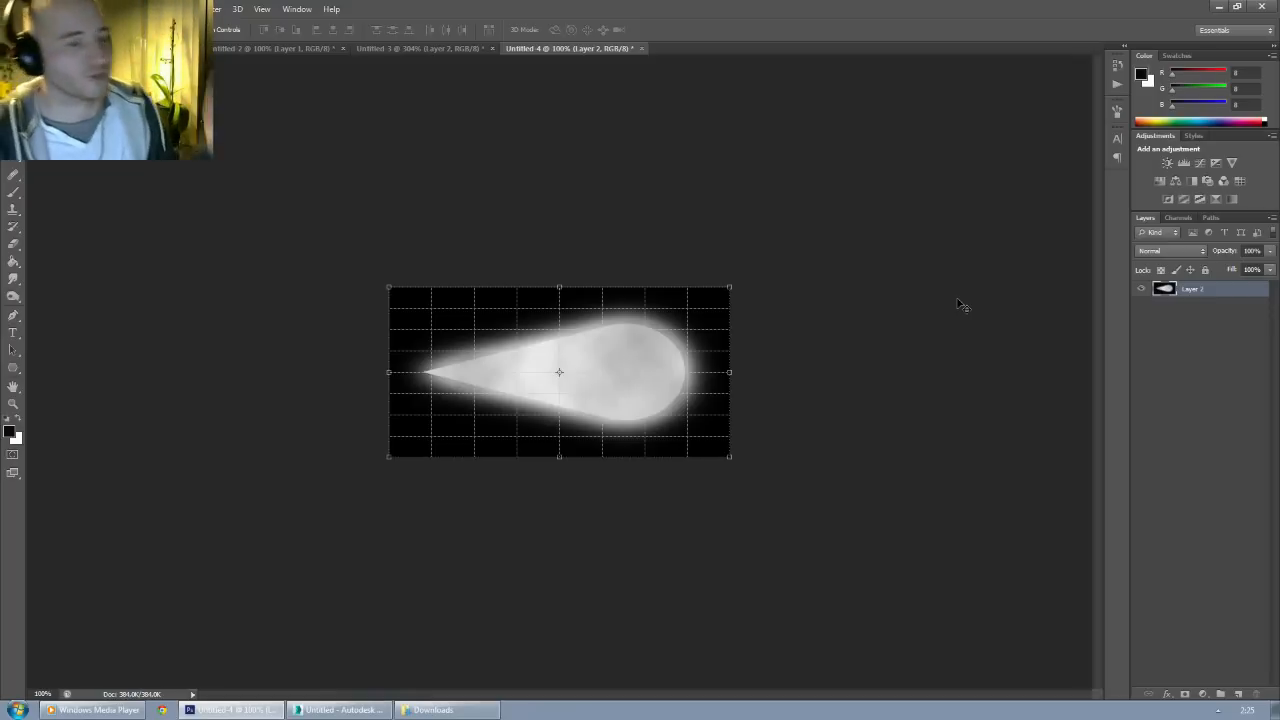
Step: Create a new document of the same size and fill its layer with black using the Paint Bucket
click(15, 9)
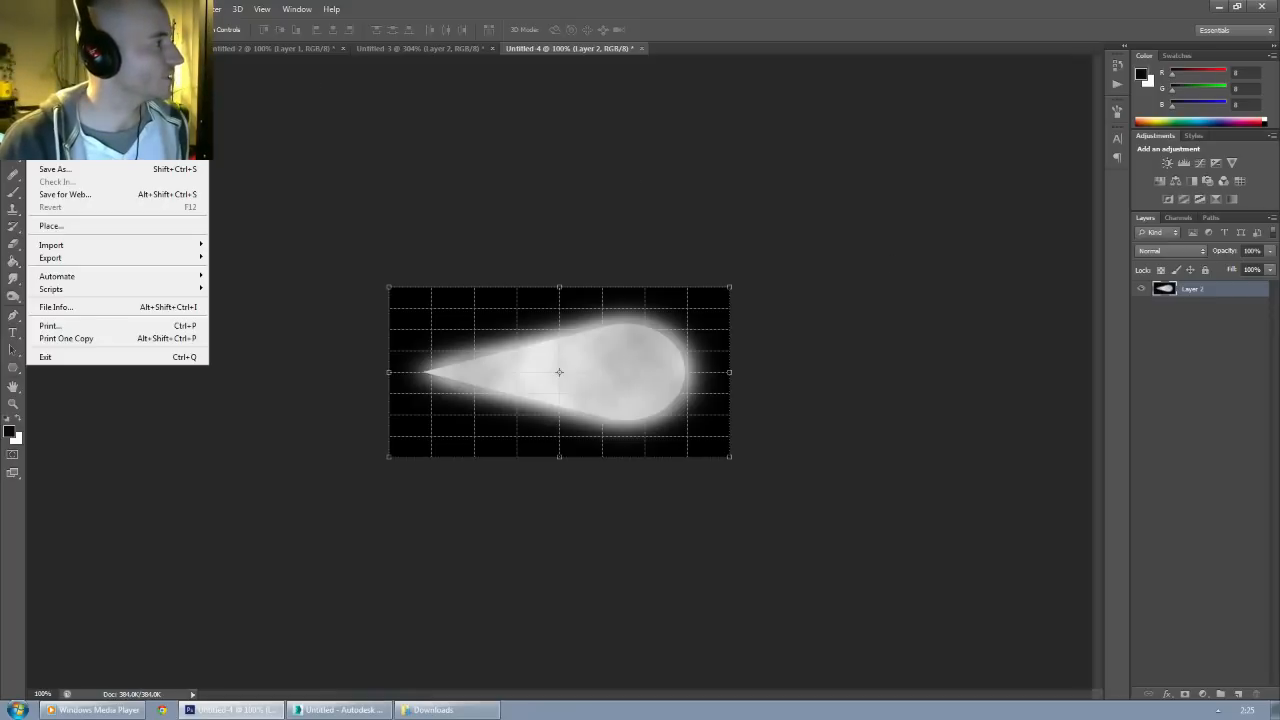
click(51, 89)
click(762, 233)
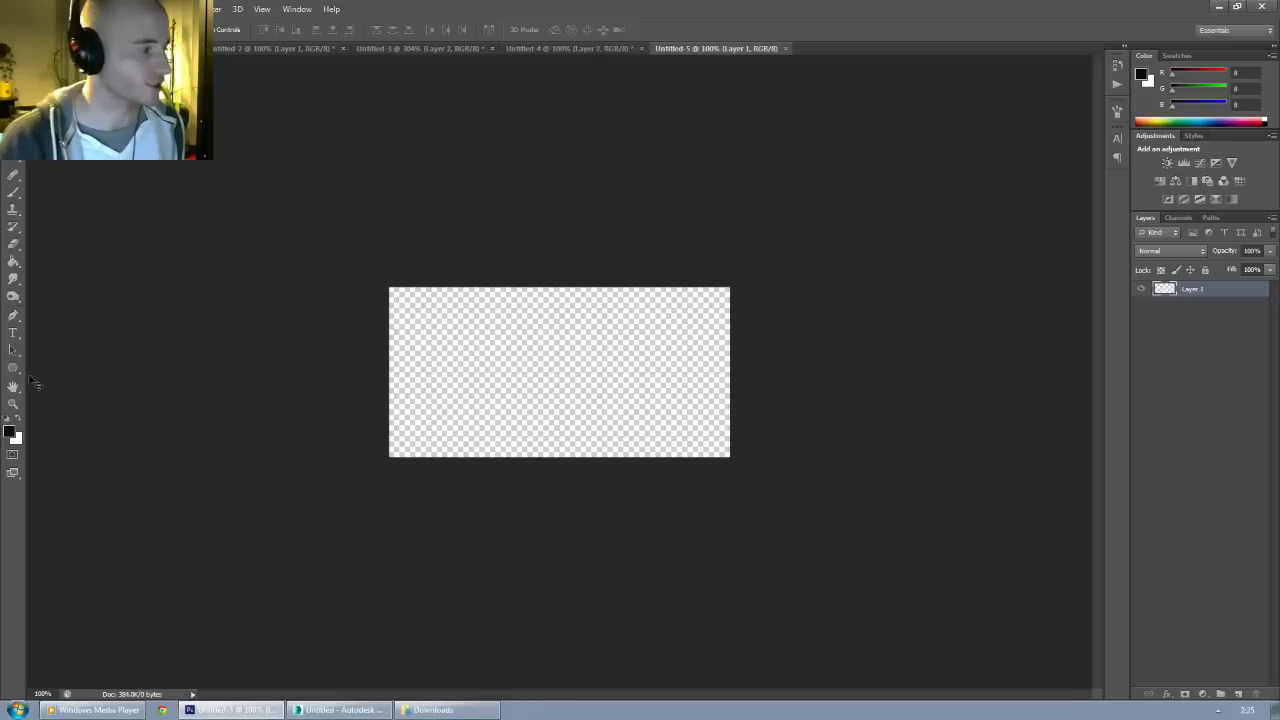
click(10, 432)
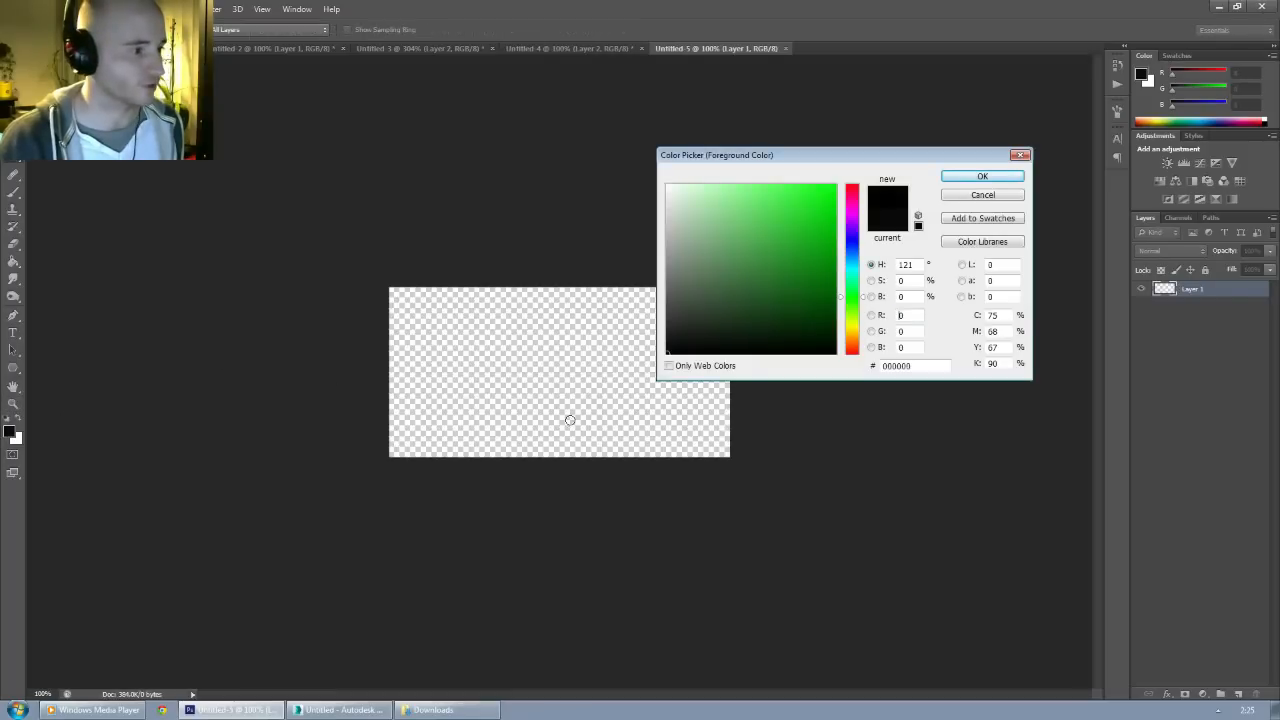
click(958, 177)
click(13, 261)
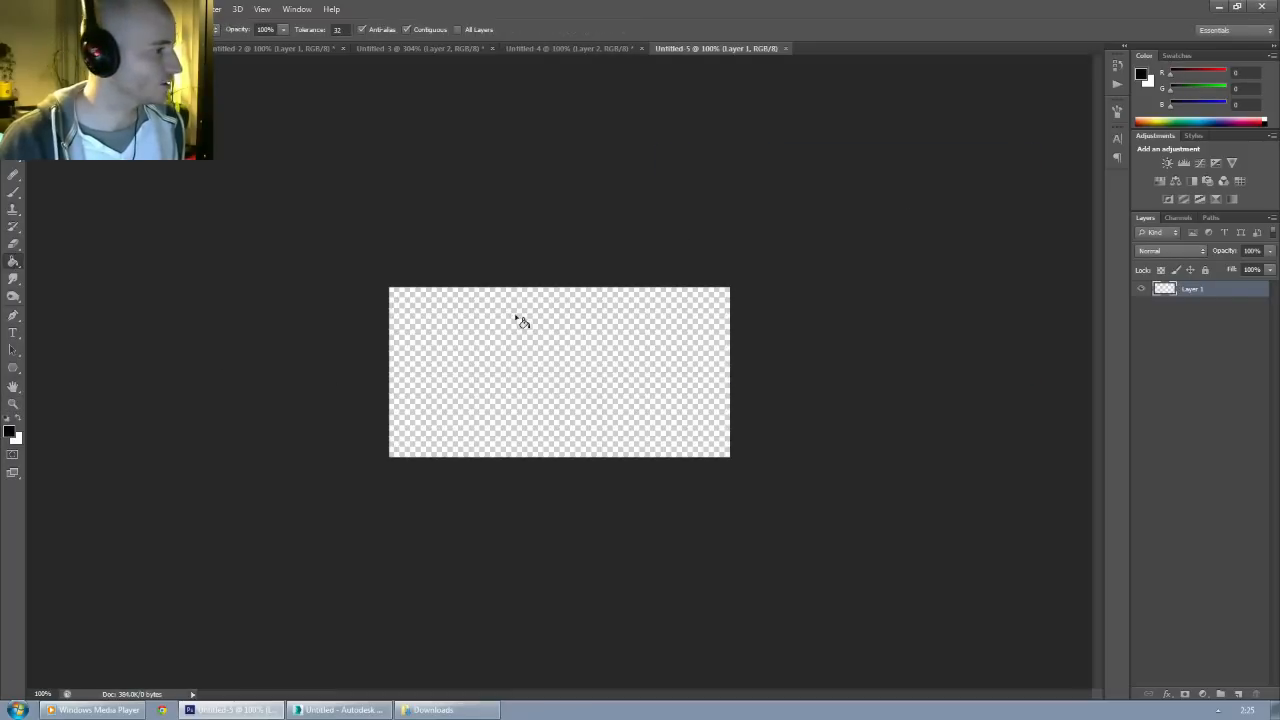
click(514, 320)
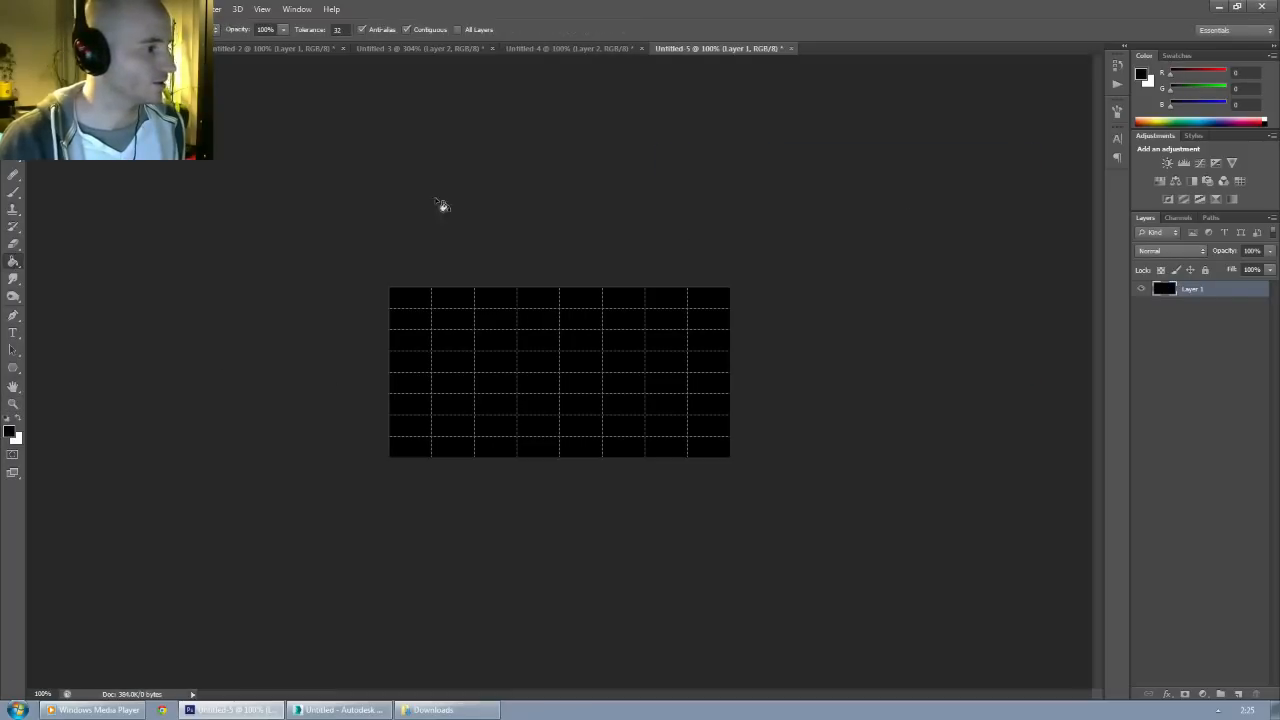
Step: Add an alpha channel to the black document and copy the original white teardrop image into its Red channel
click(1180, 219)
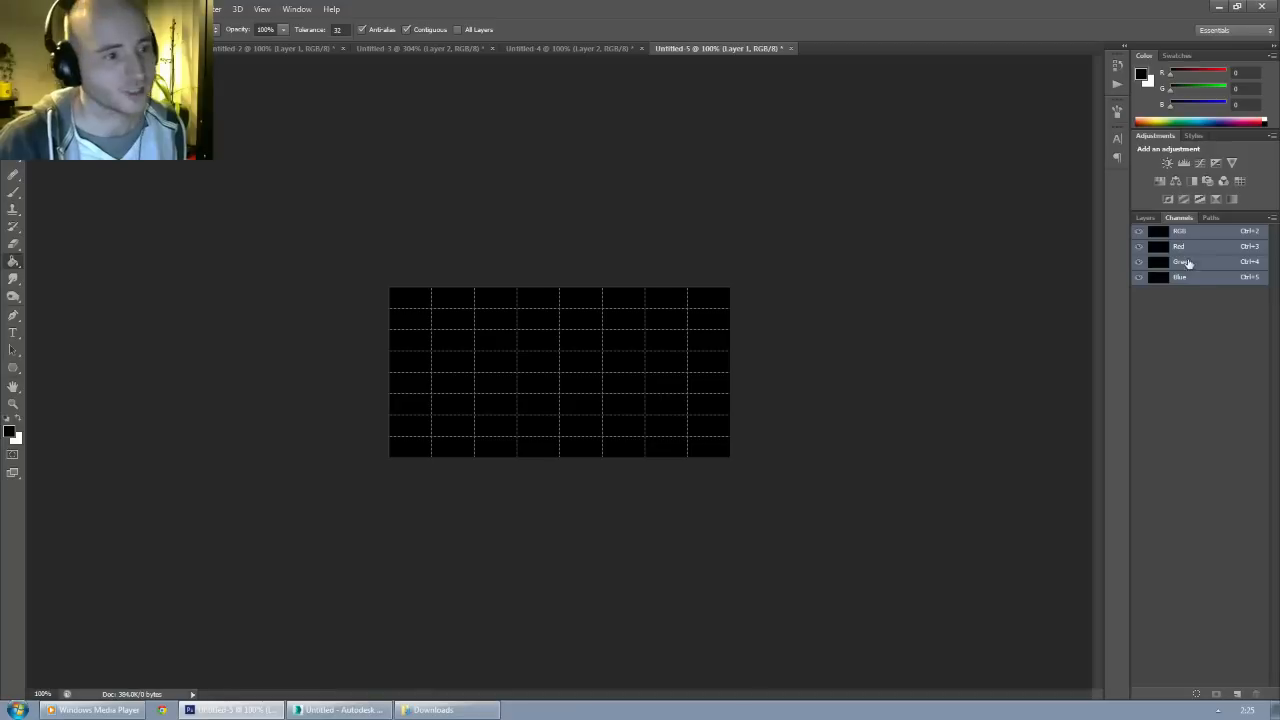
click(1237, 694)
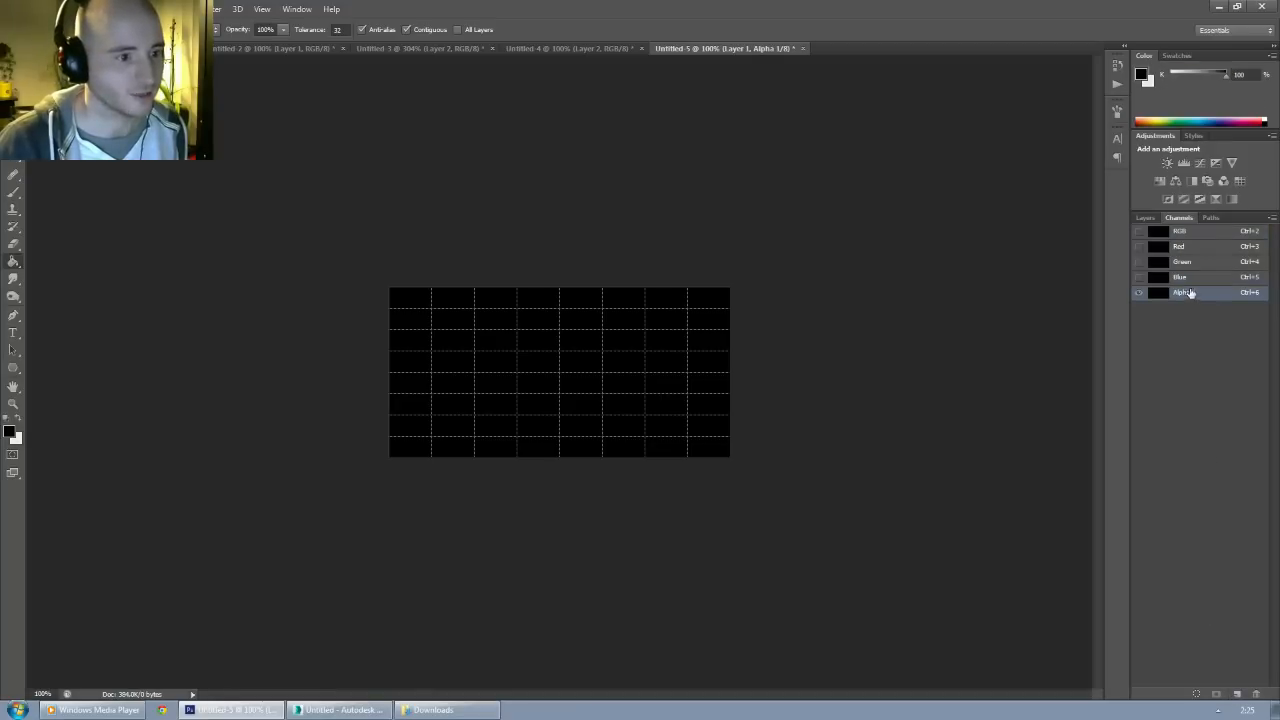
click(1187, 250)
click(135, 48)
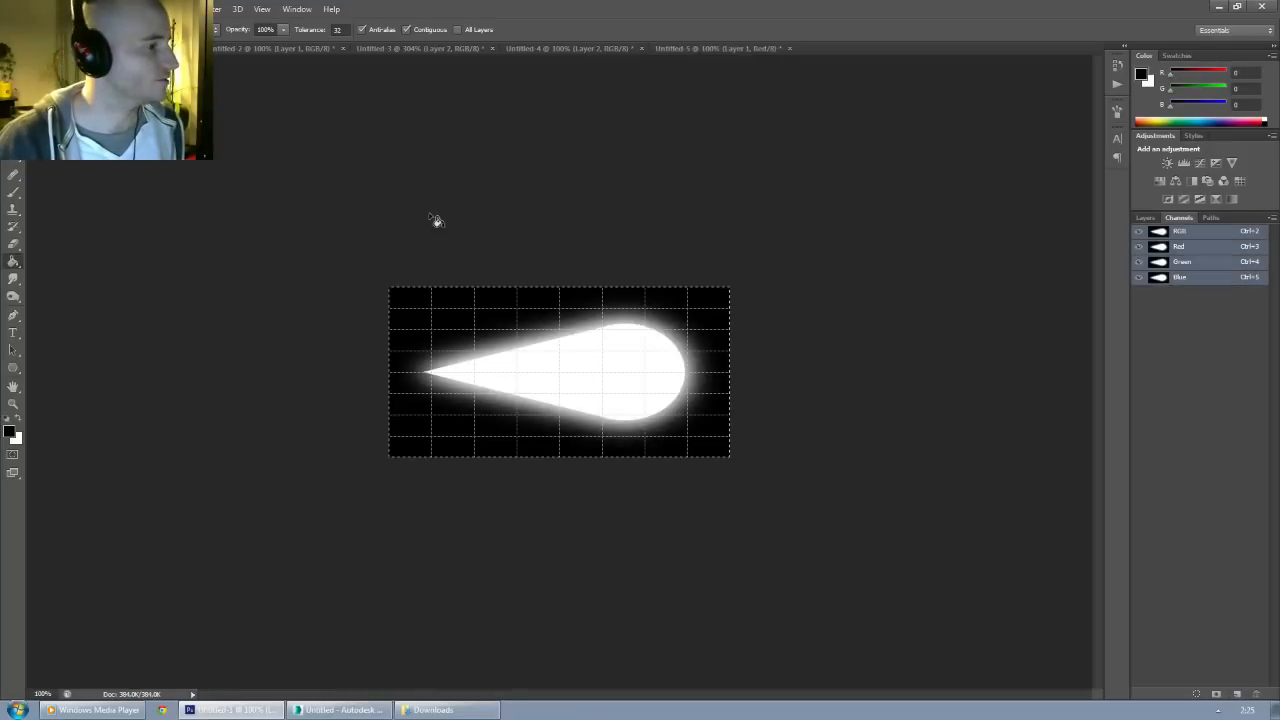
key(m)
click(1148, 220)
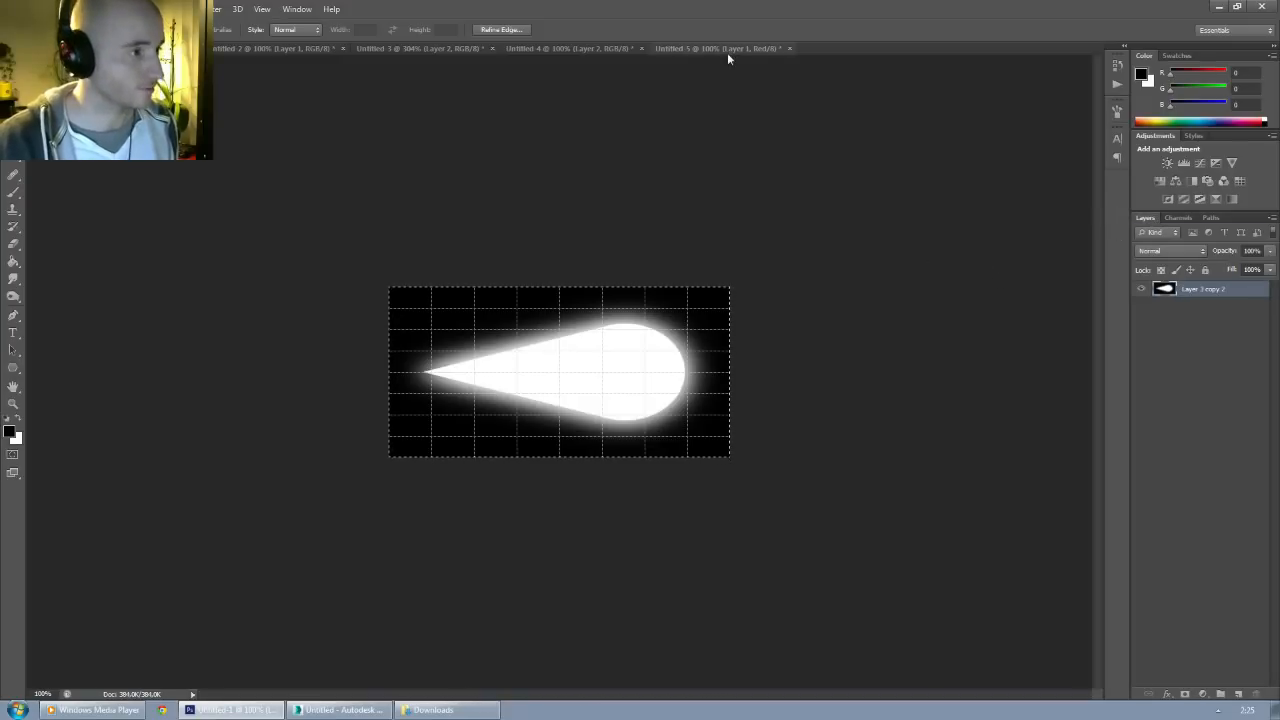
click(727, 50)
click(1179, 218)
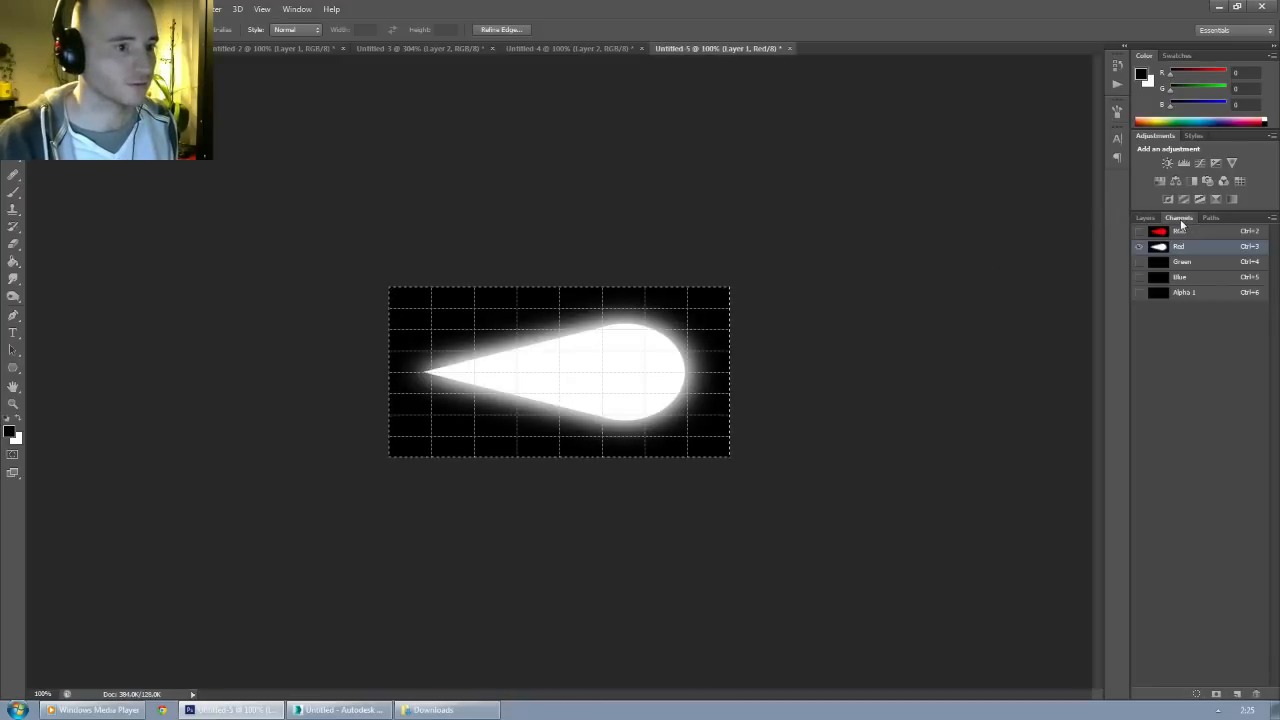
Step: Copy the whole clouds texture from Untitled-2 into the Green channel of Untitled-5
click(1181, 262)
click(300, 48)
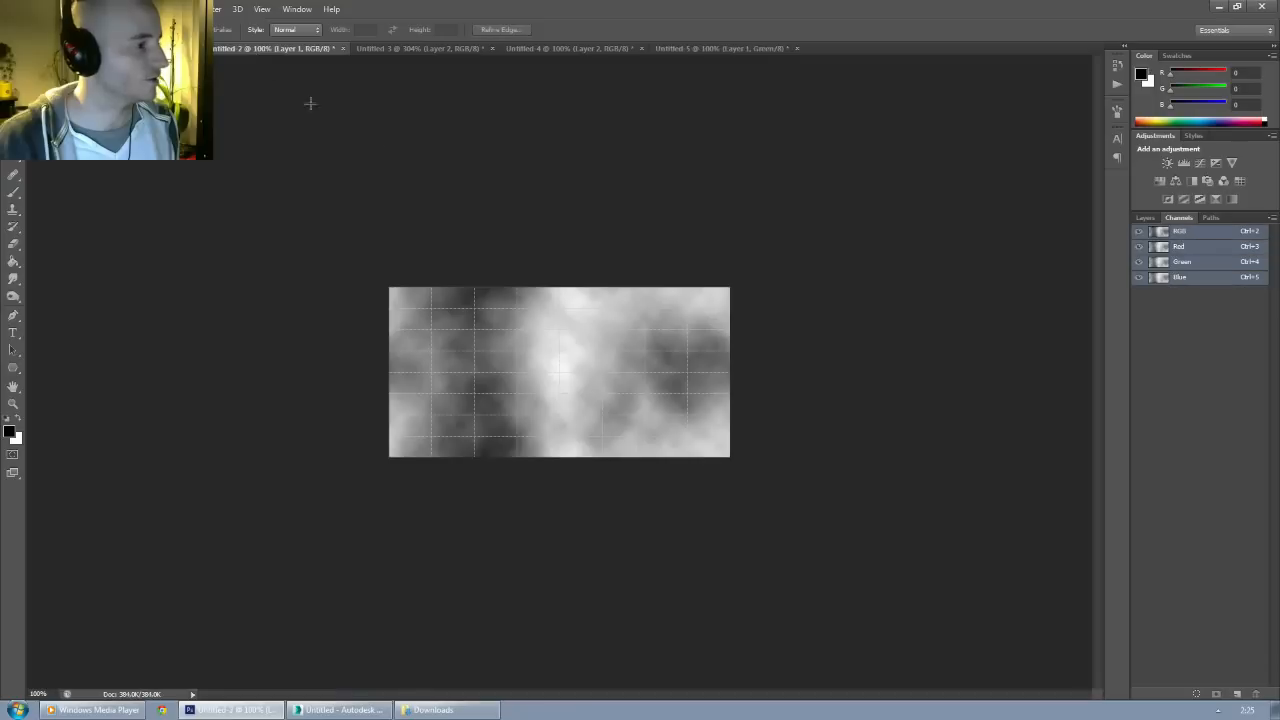
key(ctrl+a)
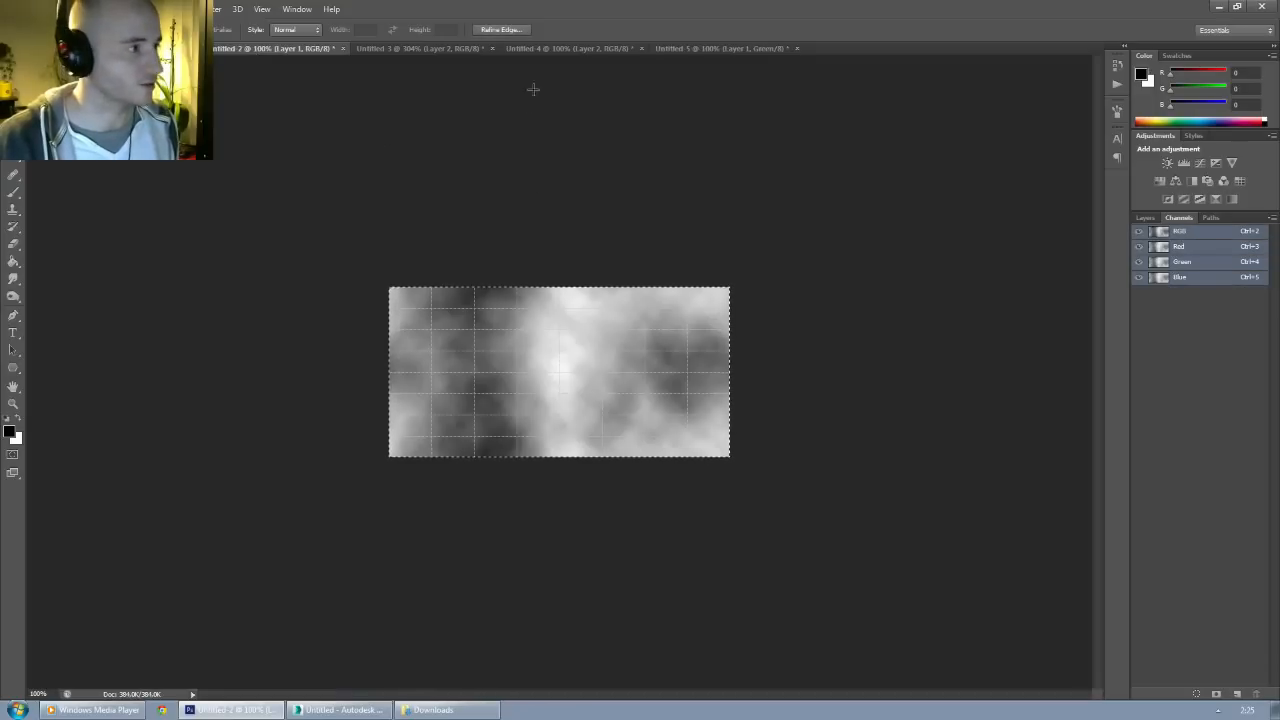
click(669, 52)
key(ctrl+v)
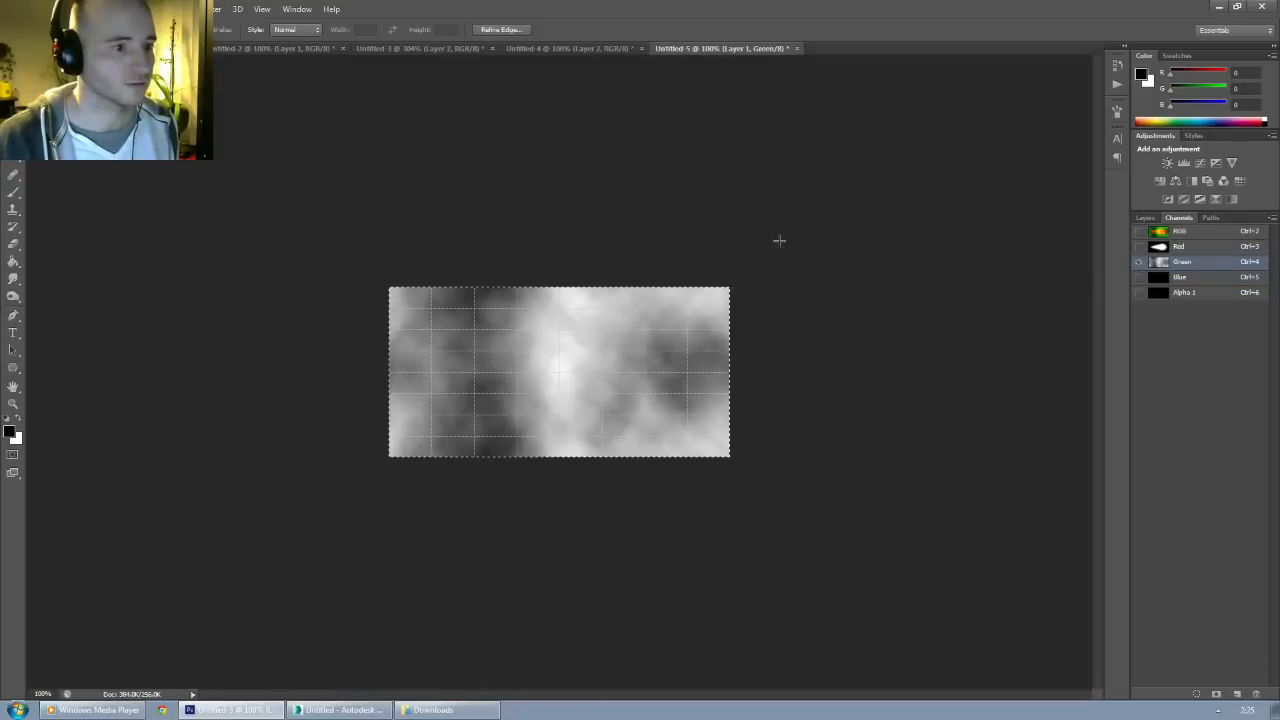
Step: Copy the whole greyscale fire texture from Untitled-3 into the Blue channel of Untitled-5
click(420, 48)
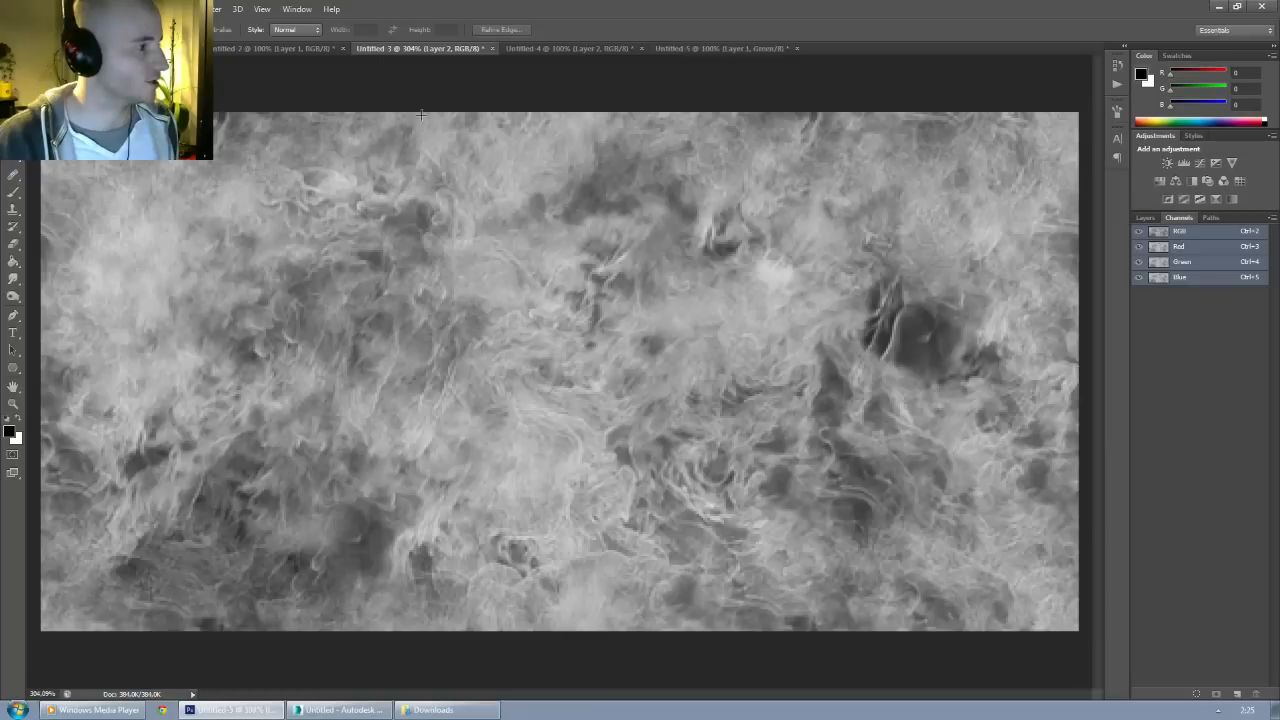
key(ctrl+a)
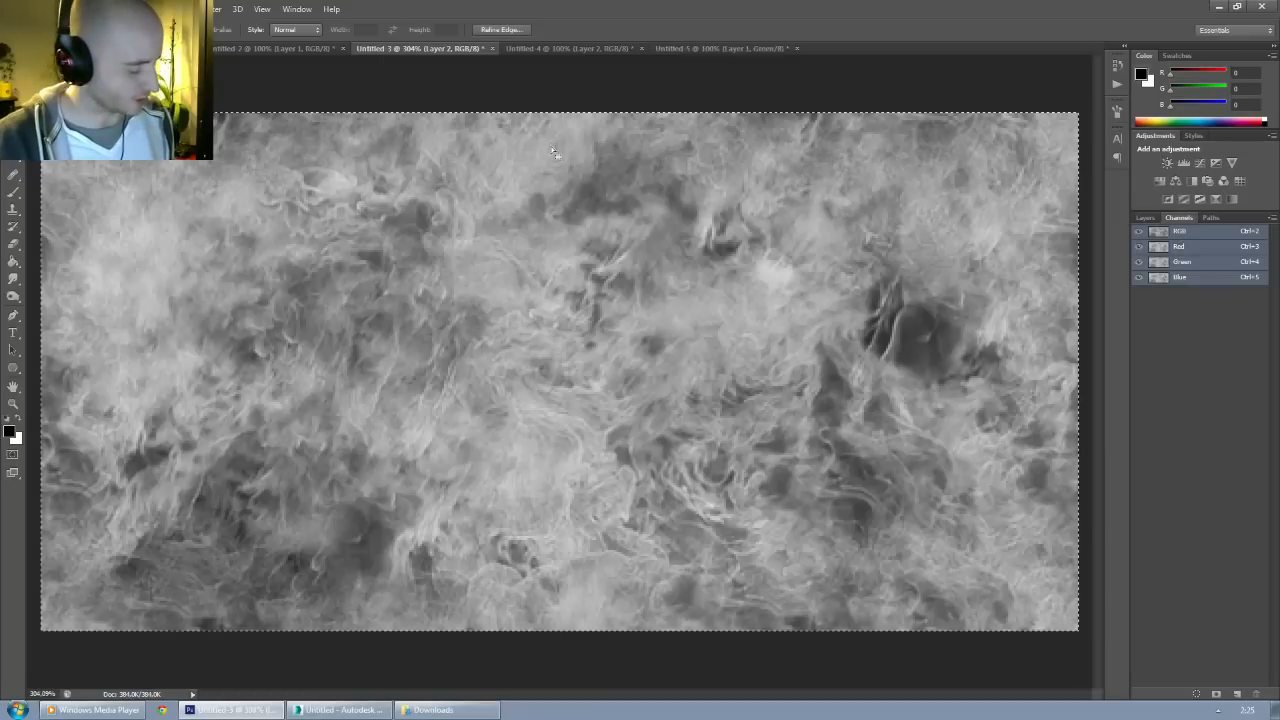
key(ctrl+c)
click(705, 49)
key(ctrl+5)
key(ctrl+v)
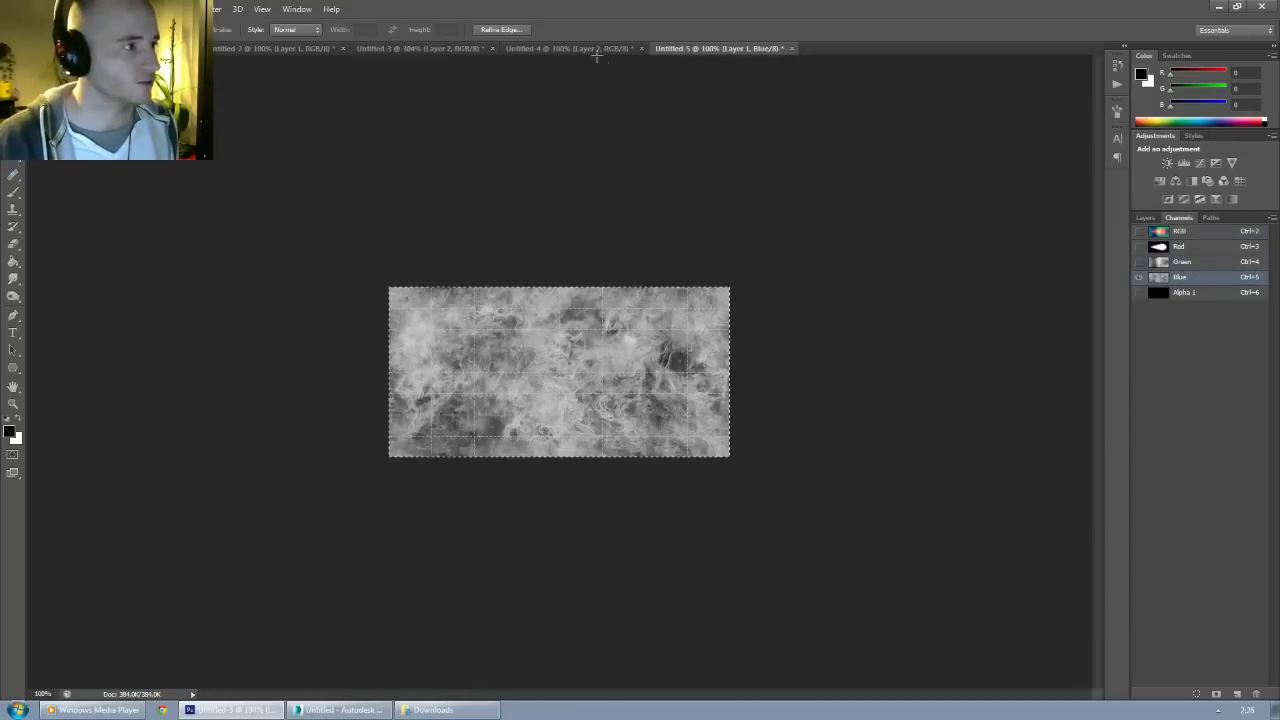
Step: Copy the whole cloudy teardrop from Untitled-4 into the Alpha 1 channel of Untitled-5 and clear the selection
click(597, 50)
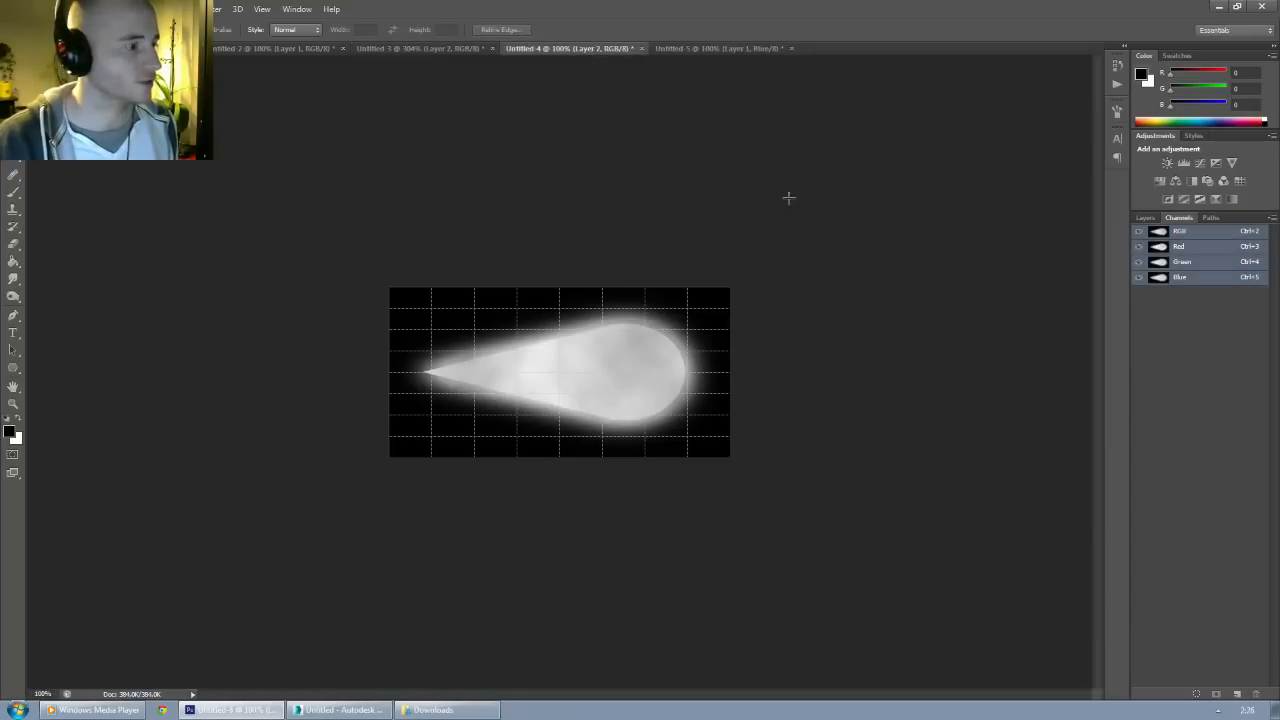
click(740, 49)
click(1237, 693)
key(ctrl+v)
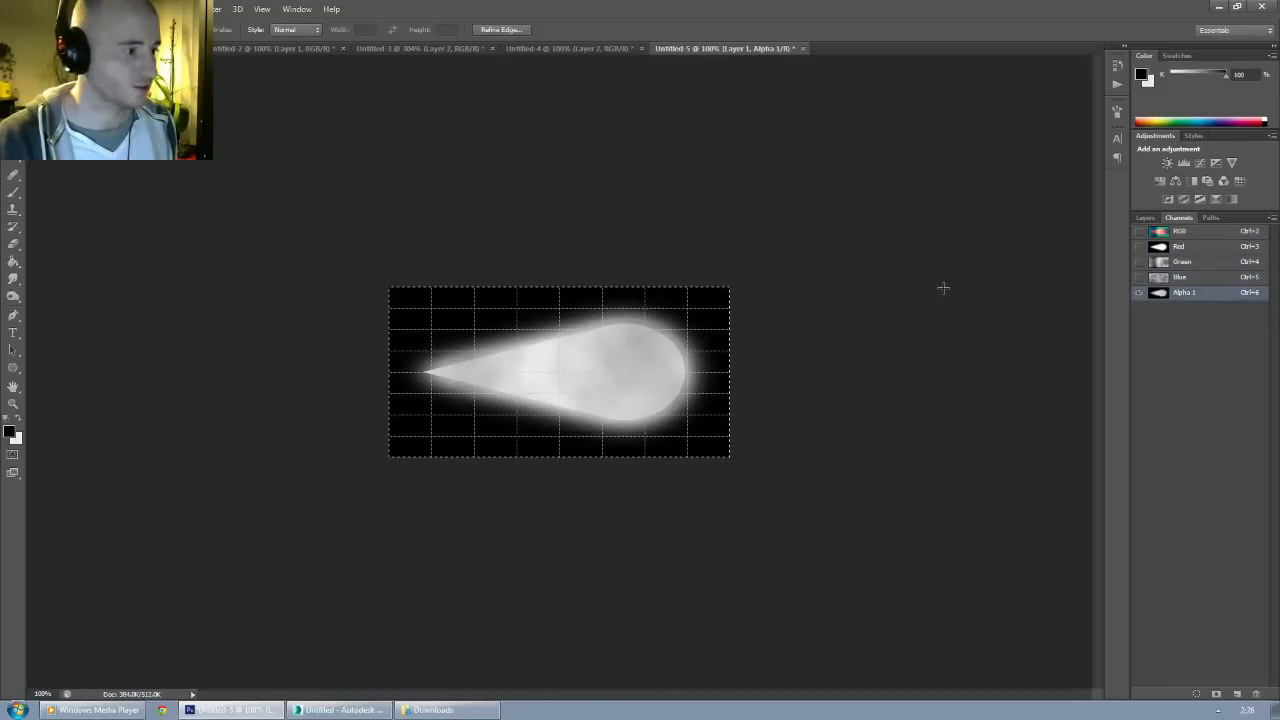
key(ctrl+d)
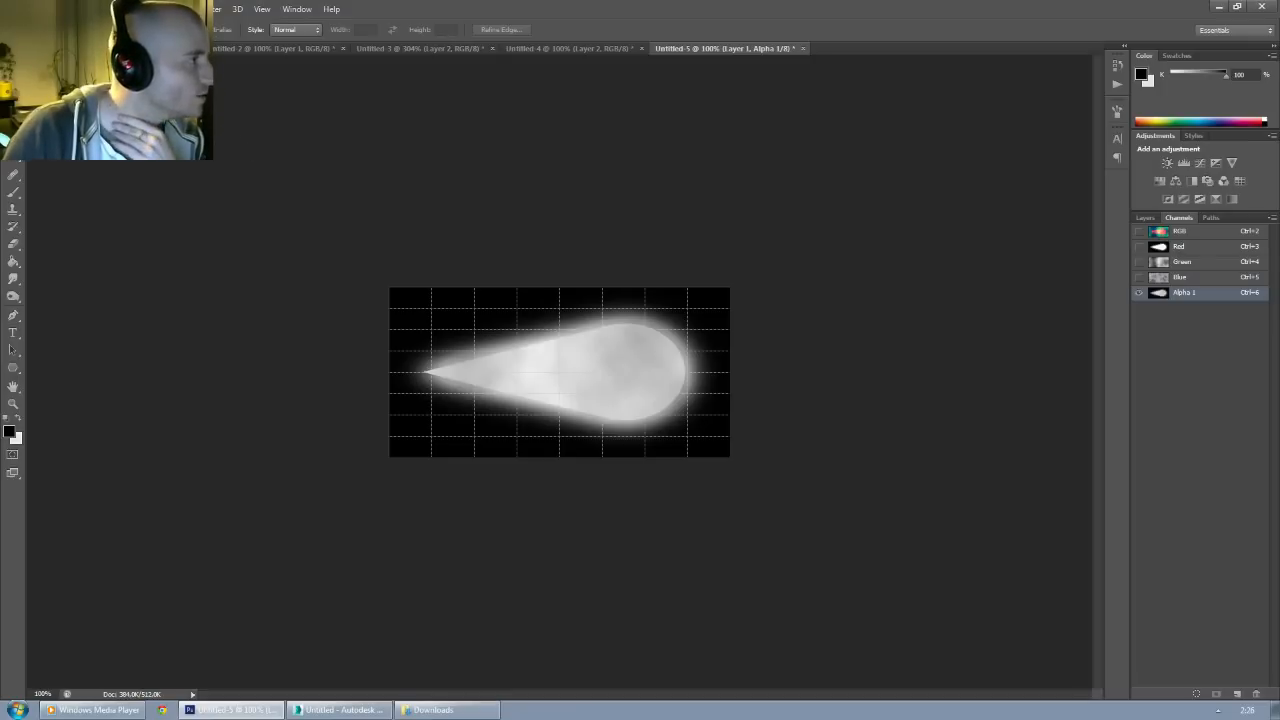
Step: Show all channels of Untitled-5 and save it as a 32 bits/pixel Targa file named Thruster_Derp01 with alpha channels included
click(36, 9)
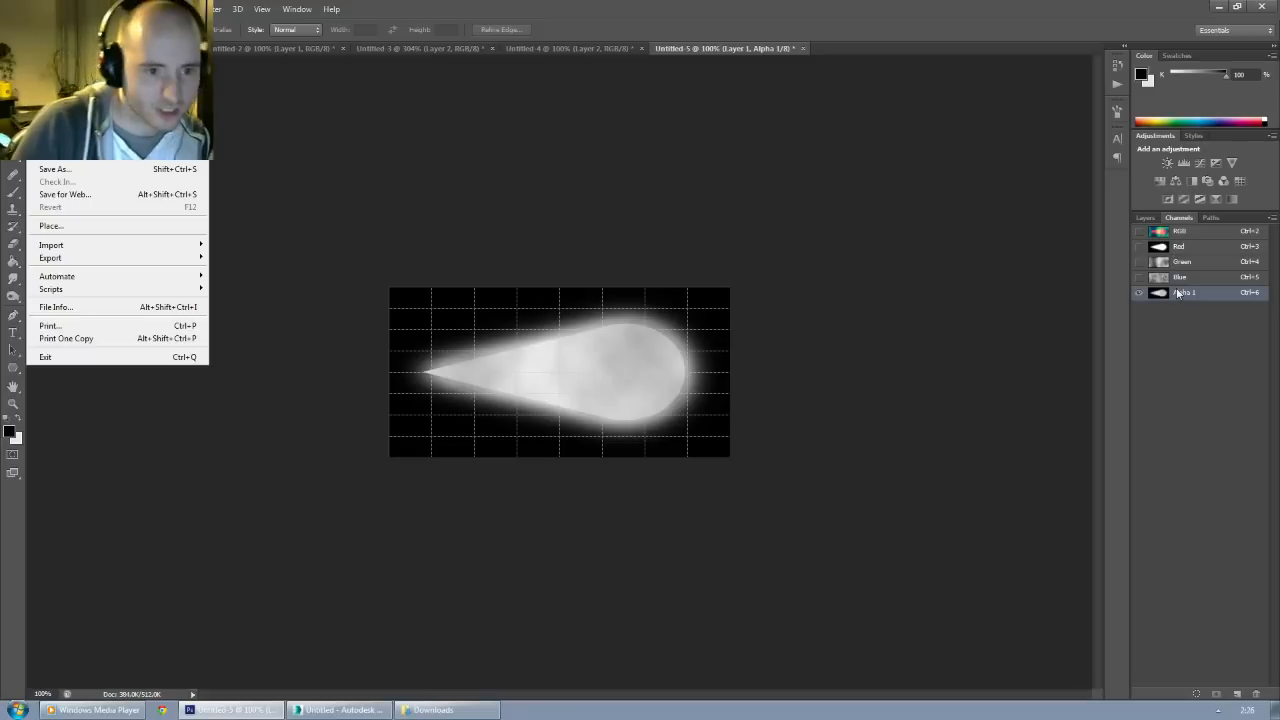
click(1139, 231)
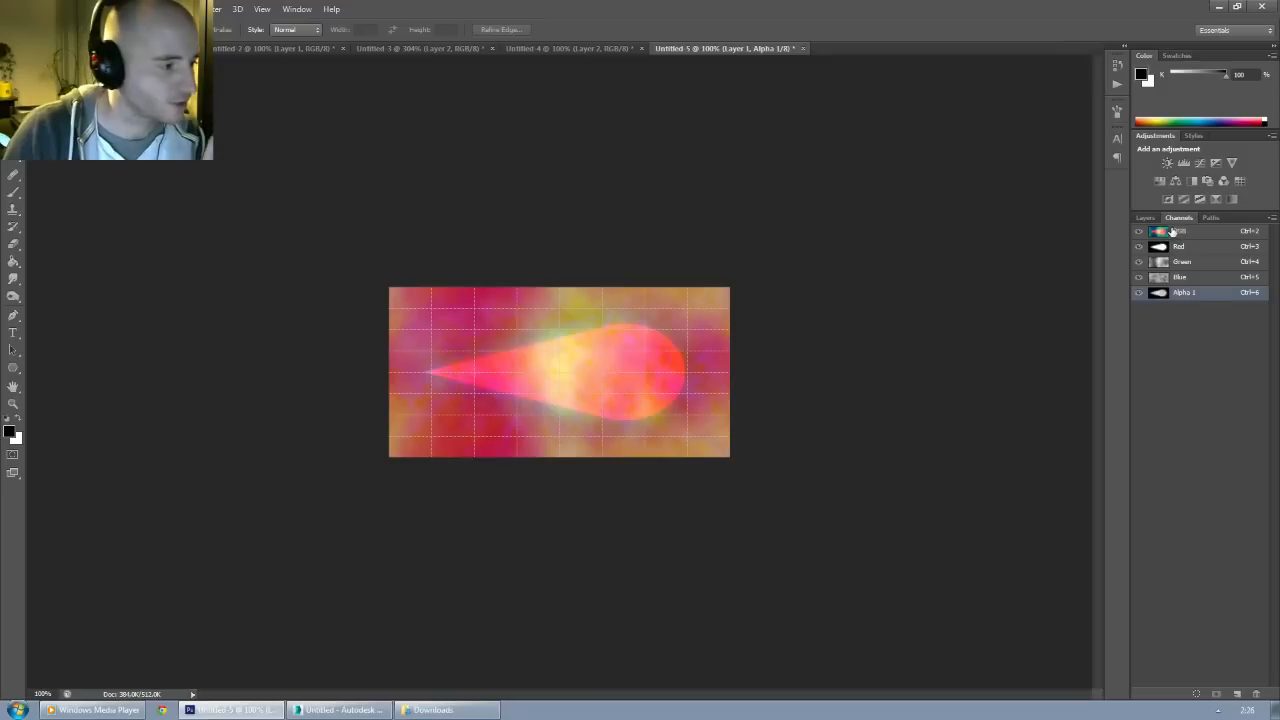
click(1146, 217)
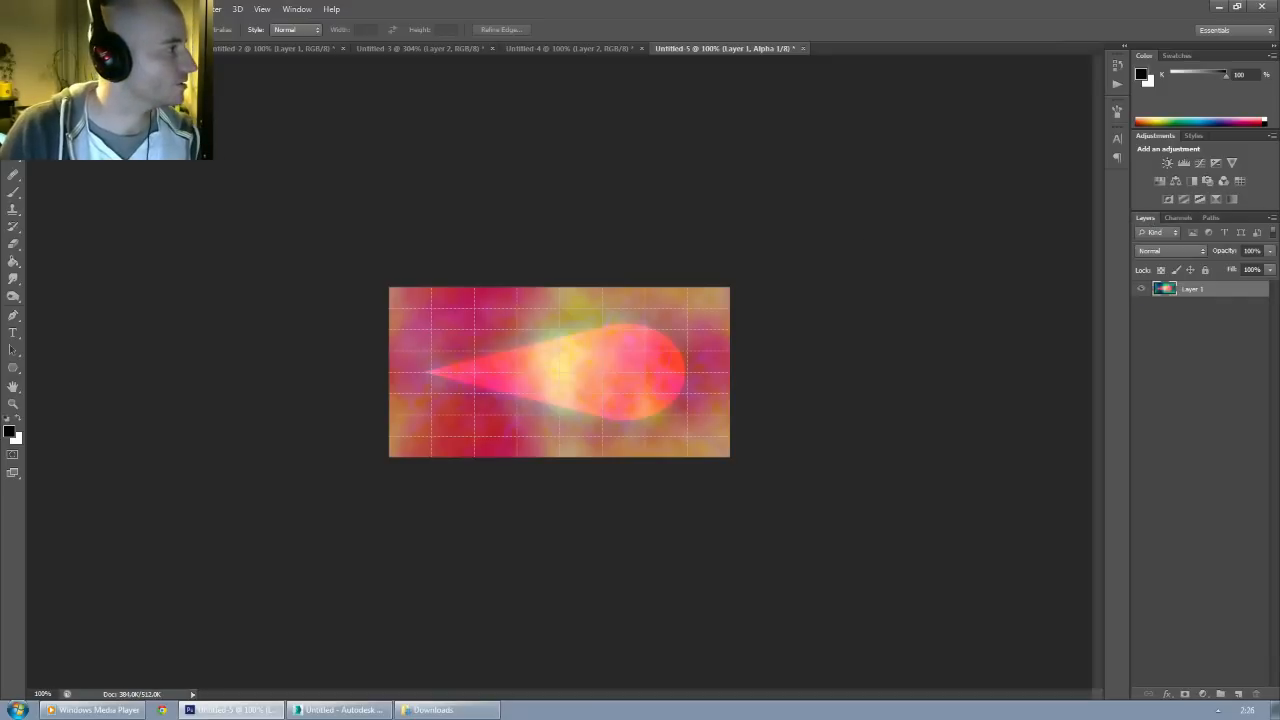
click(36, 9)
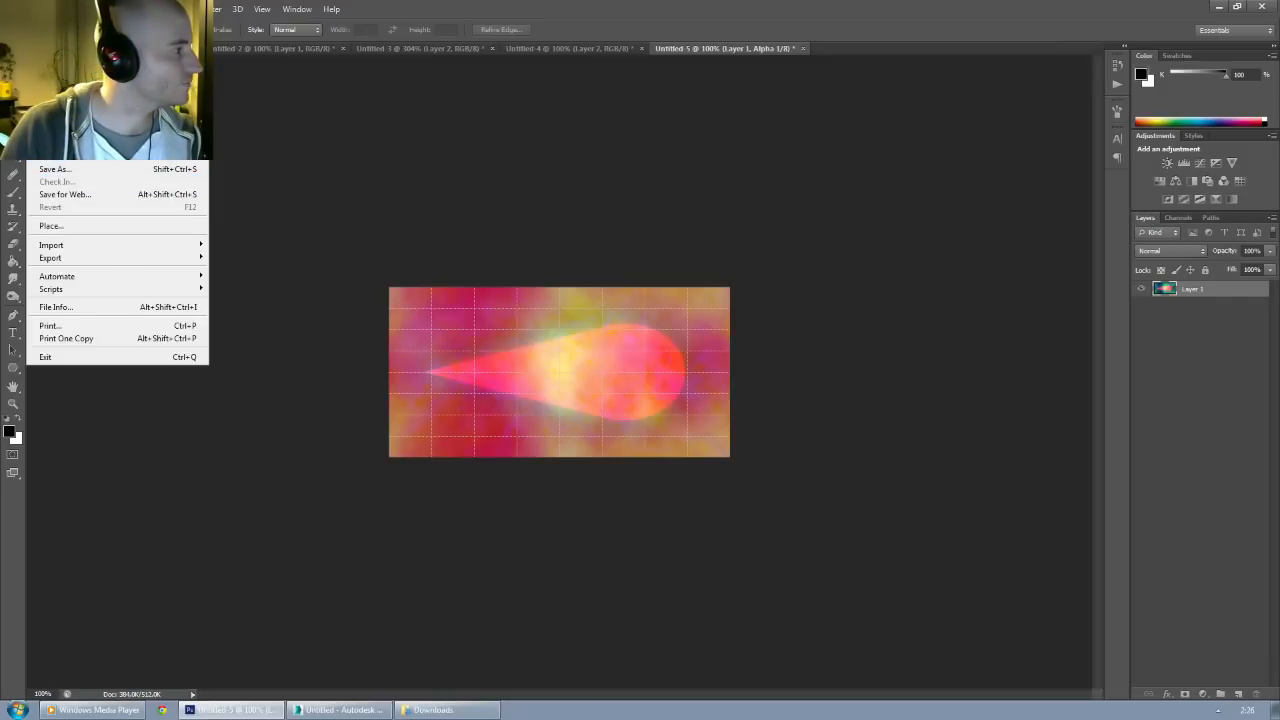
click(60, 169)
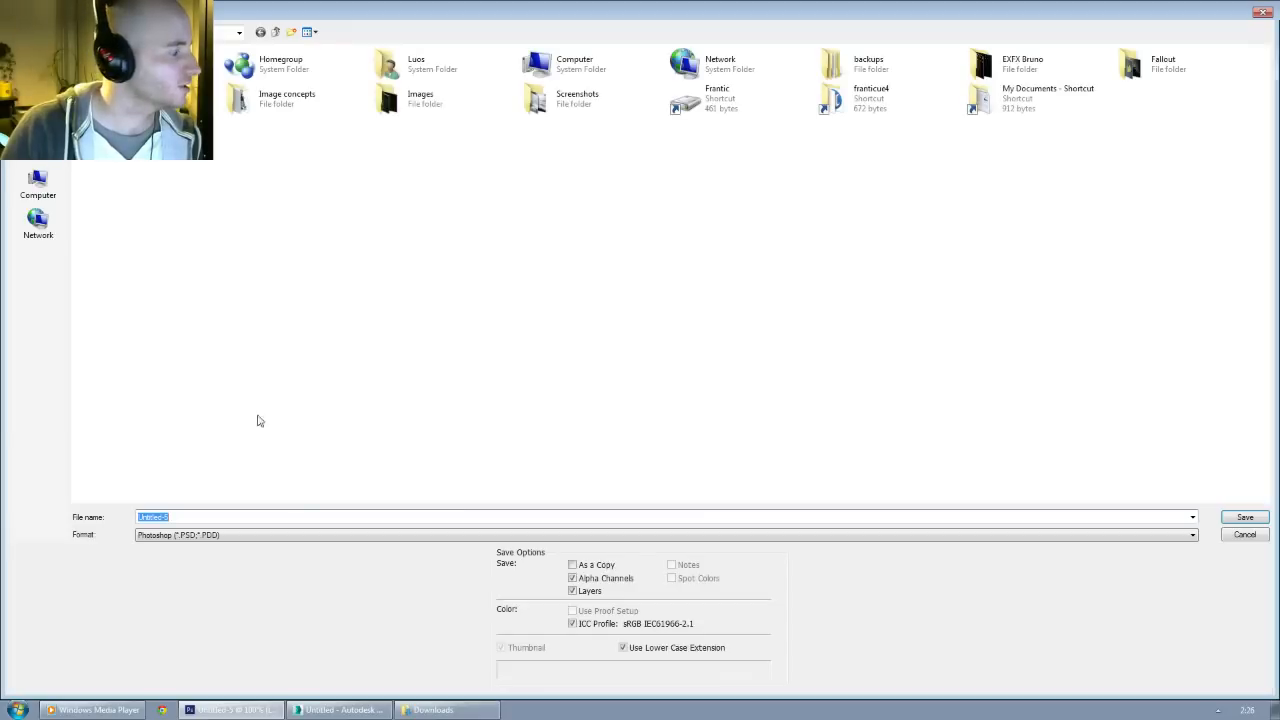
click(268, 534)
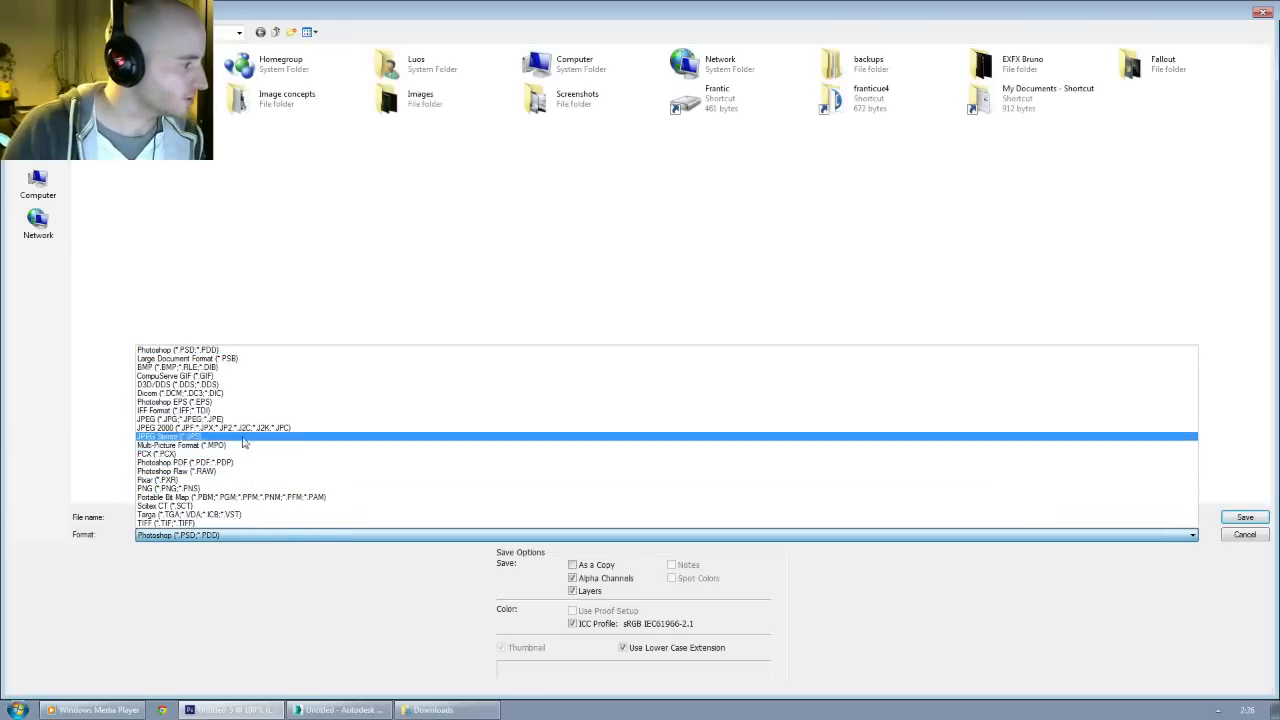
click(212, 514)
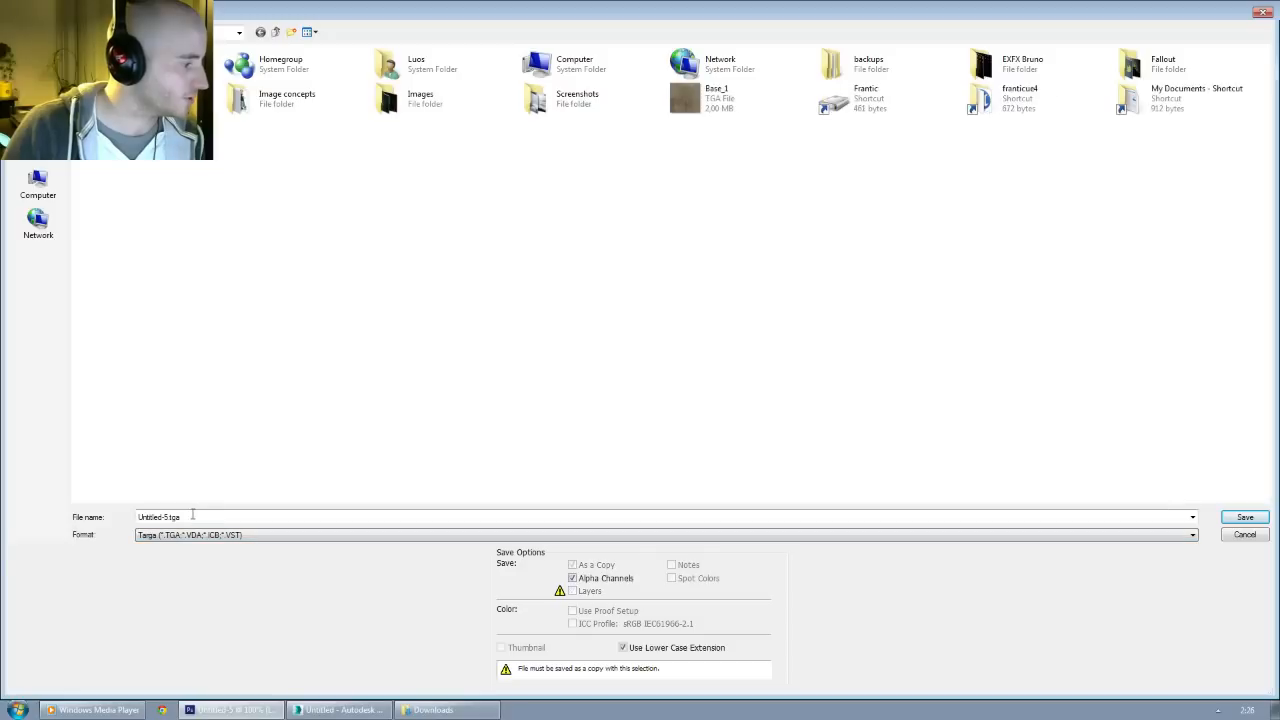
double_click(193, 516)
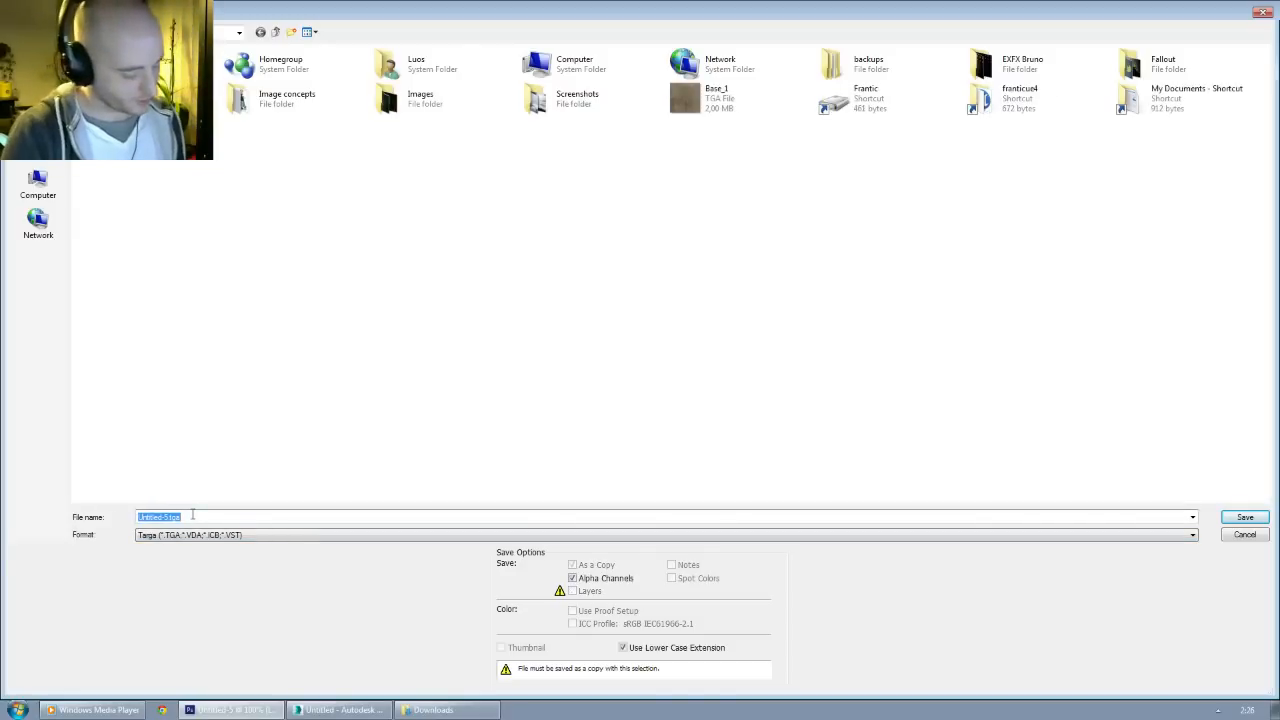
text(Thruster_Derp01)
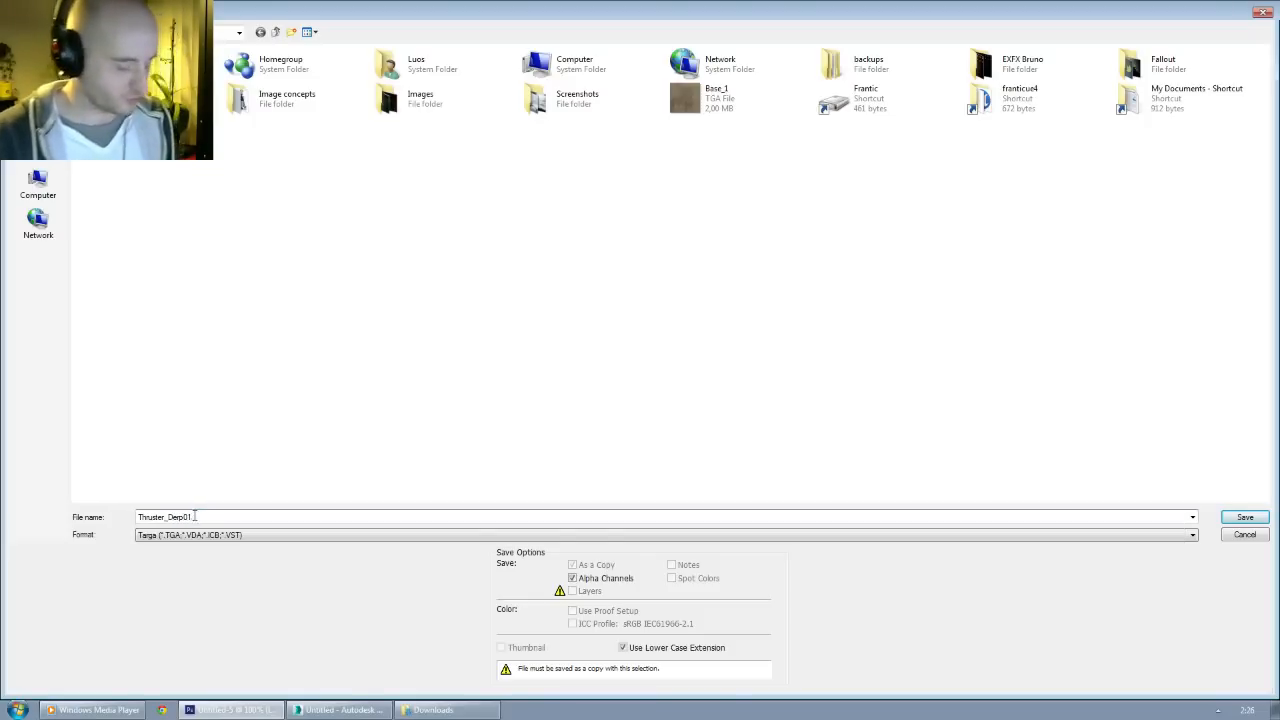
key(Return)
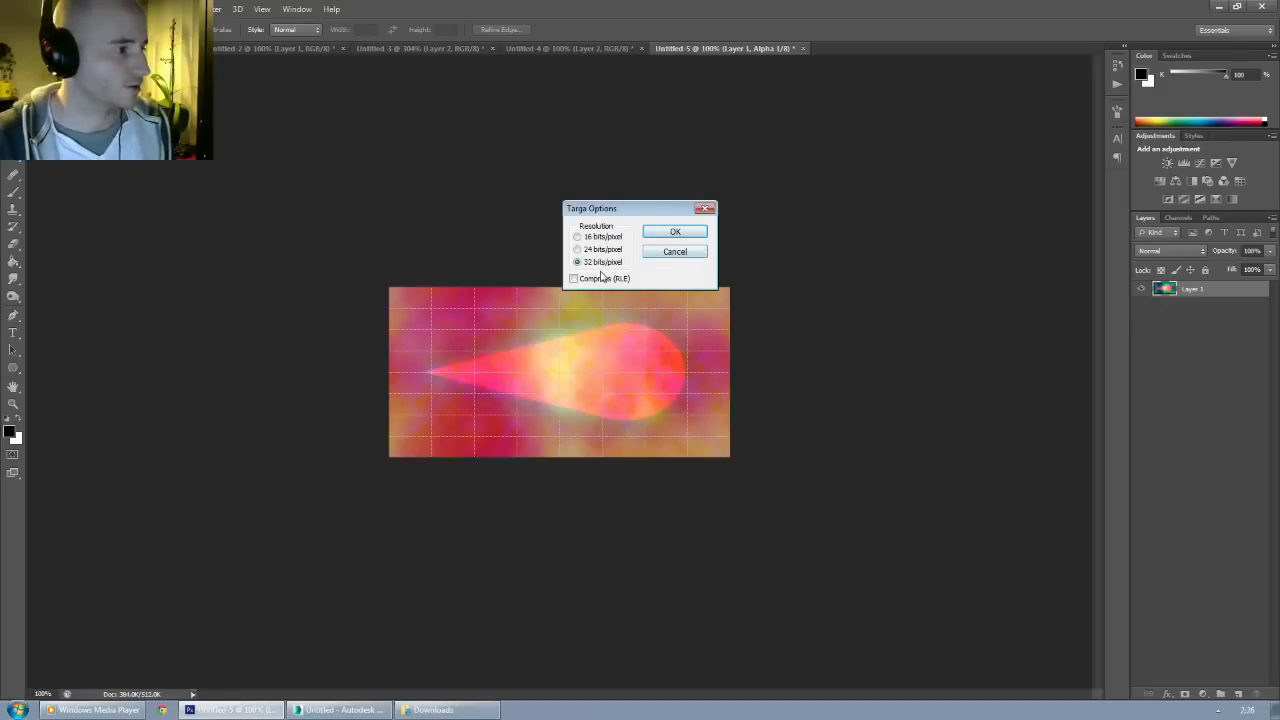
click(678, 233)
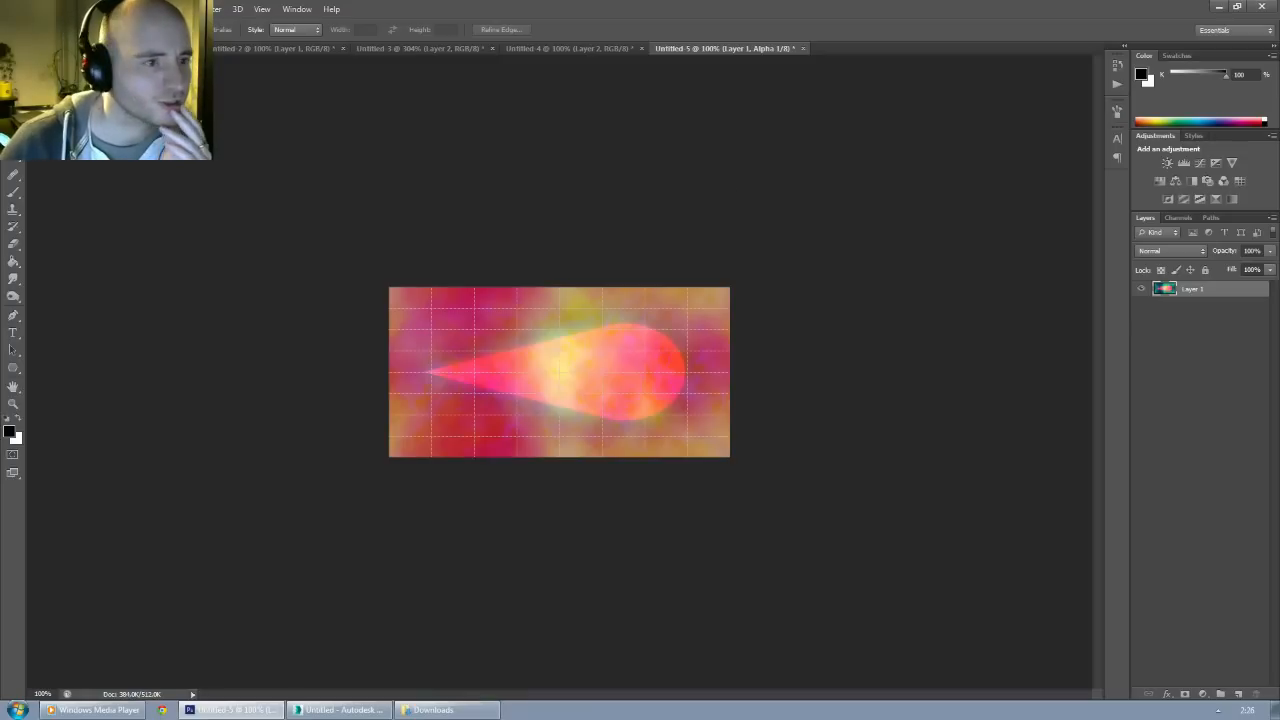
Step: Examine the space shuttle thruster reference picture on the UE4 AnswerHub question page in Chrome, and return to Photoshop
click(1219, 6)
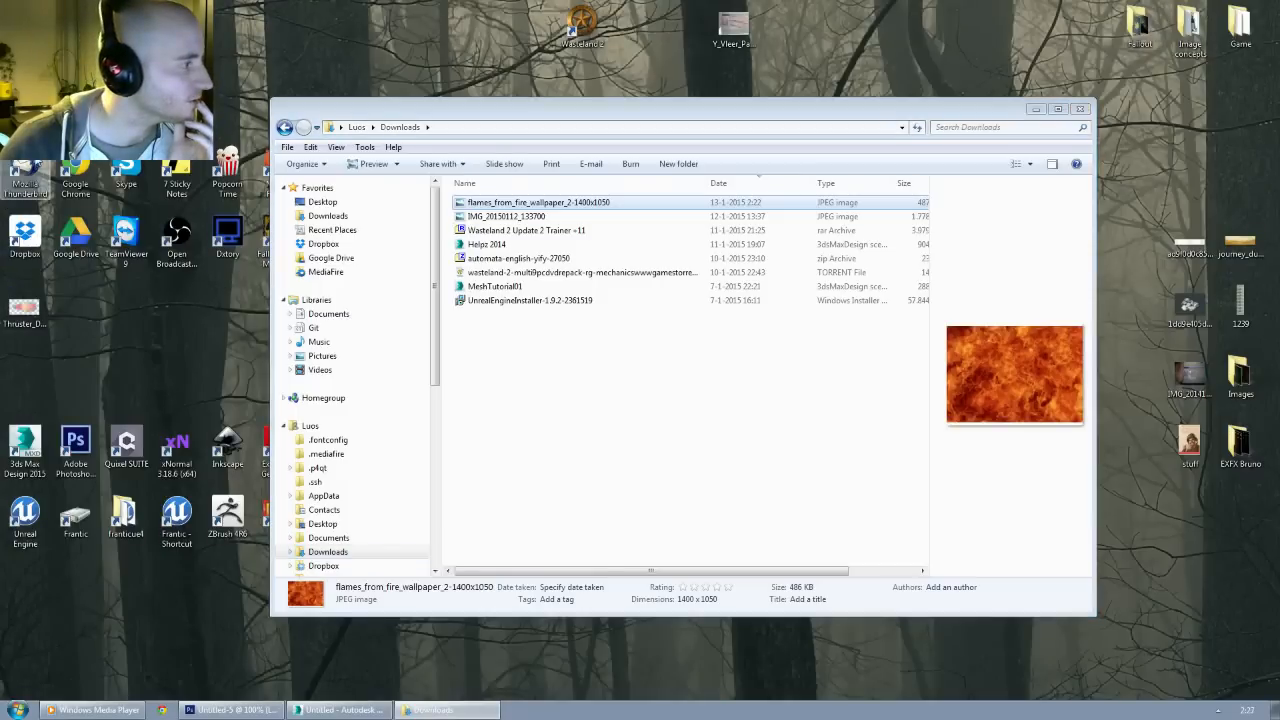
double_click(25, 178)
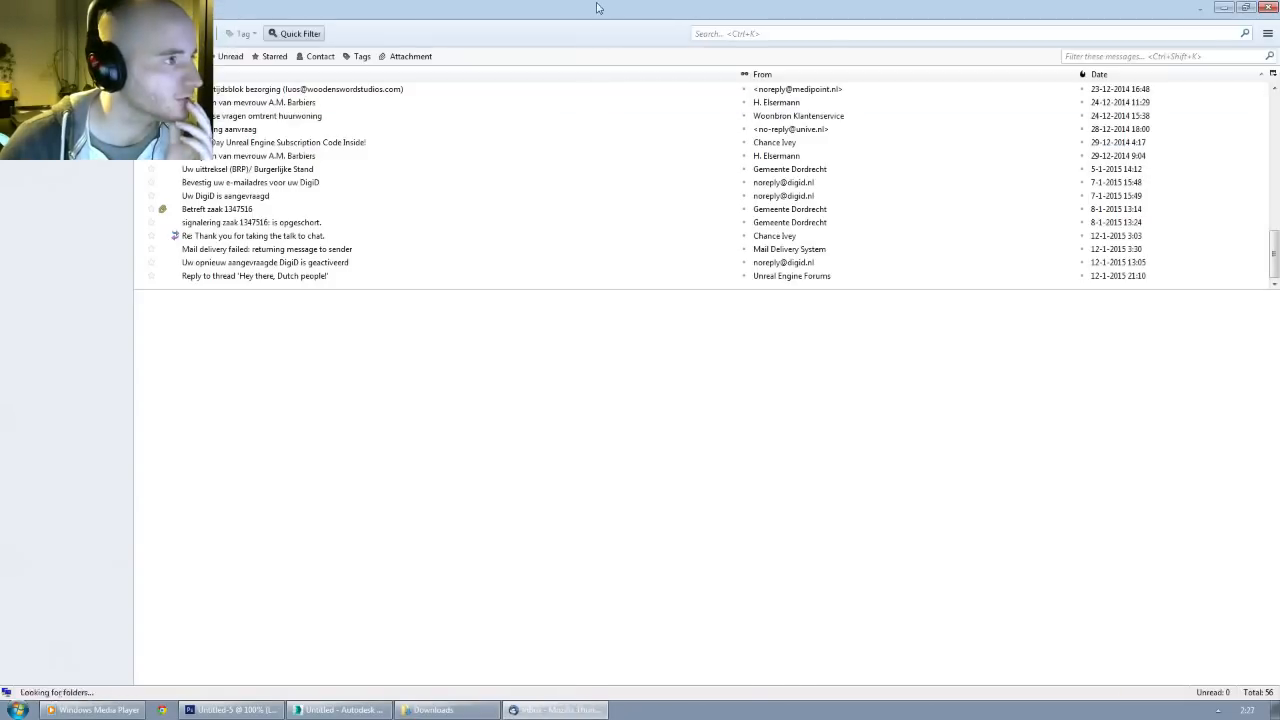
click(1219, 6)
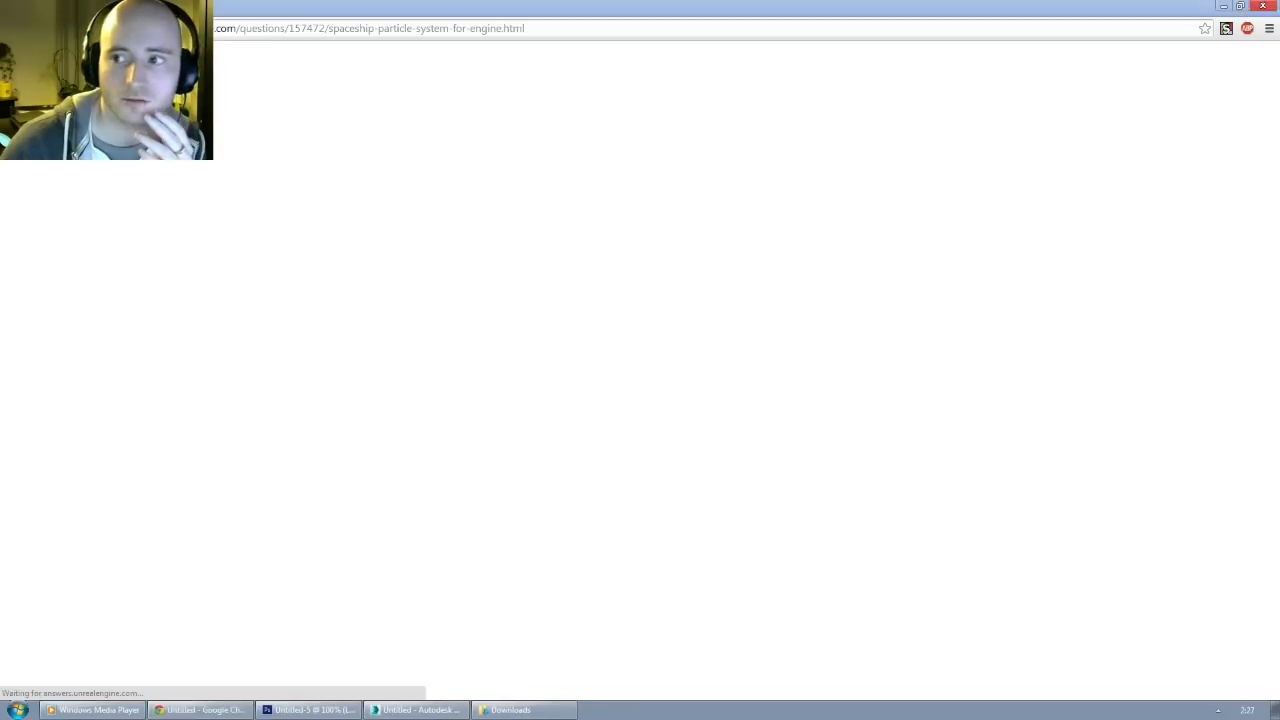
scroll(523, 266, down, 5)
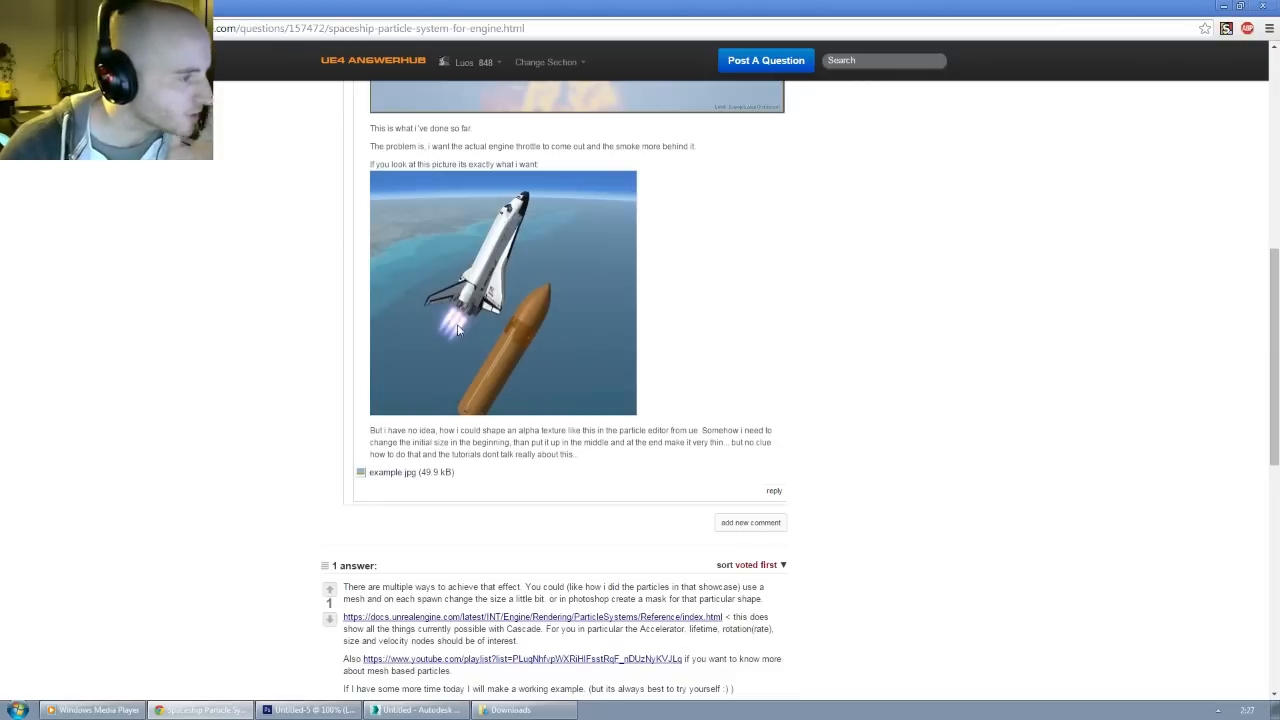
click(400, 474)
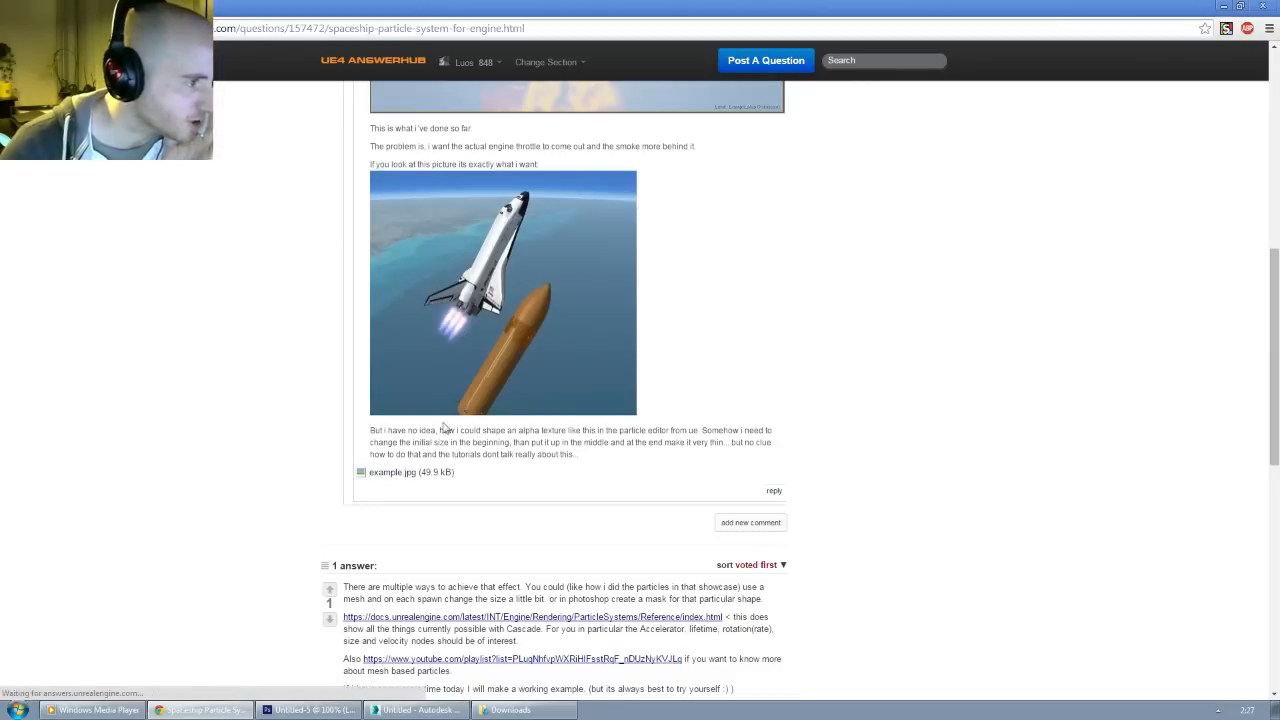
key(alt+Left)
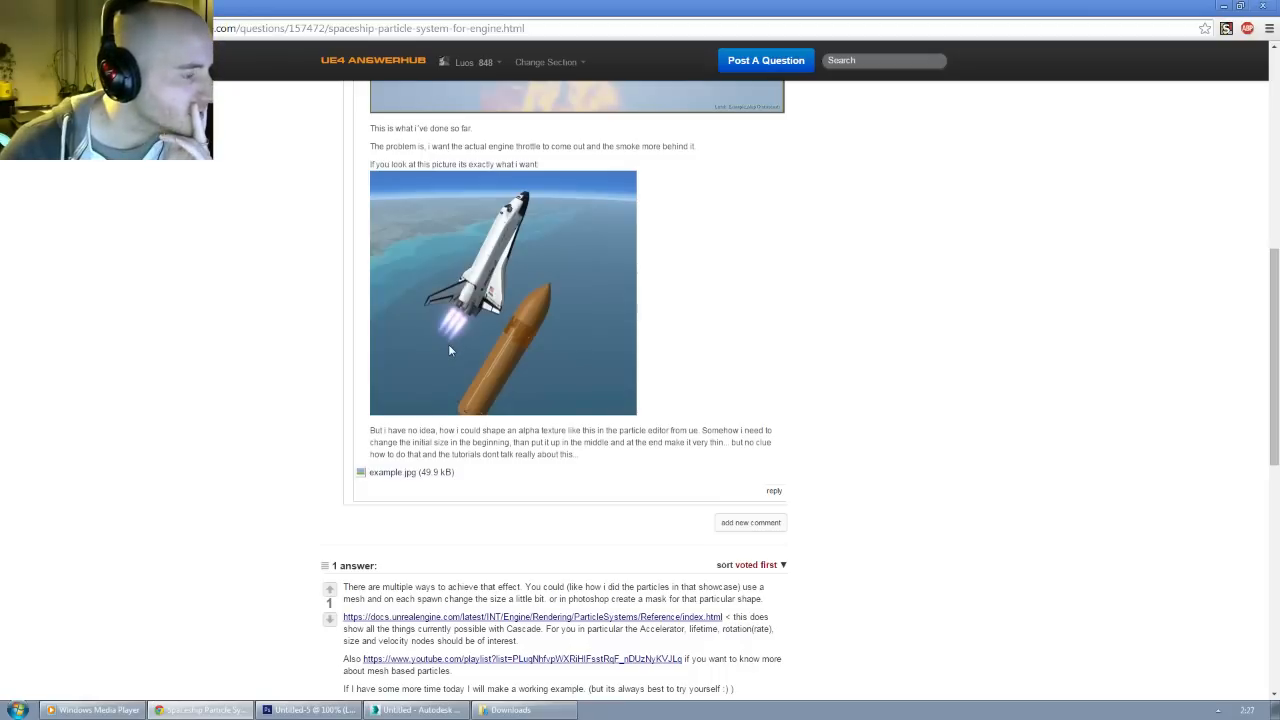
click(1224, 6)
click(300, 710)
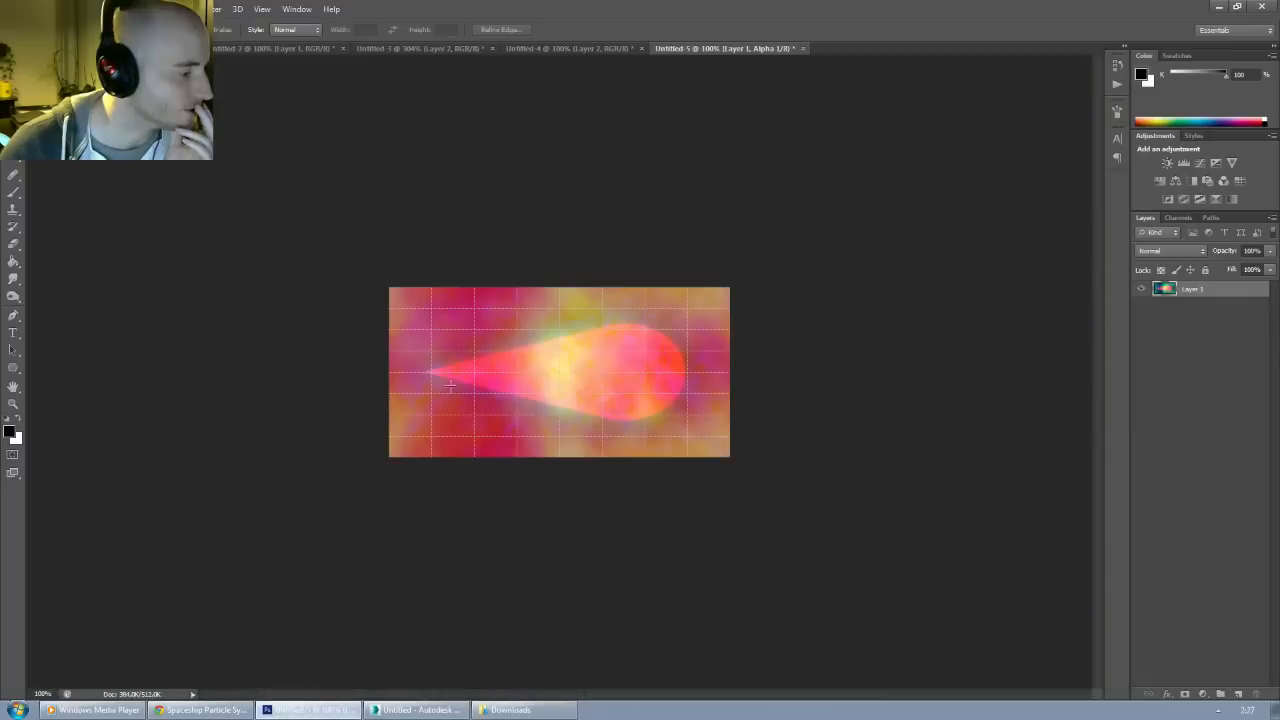
Step: Close Untitled-5, Untitled-4, Untitled-3 and Untitled-2 without saving their changes
click(803, 48)
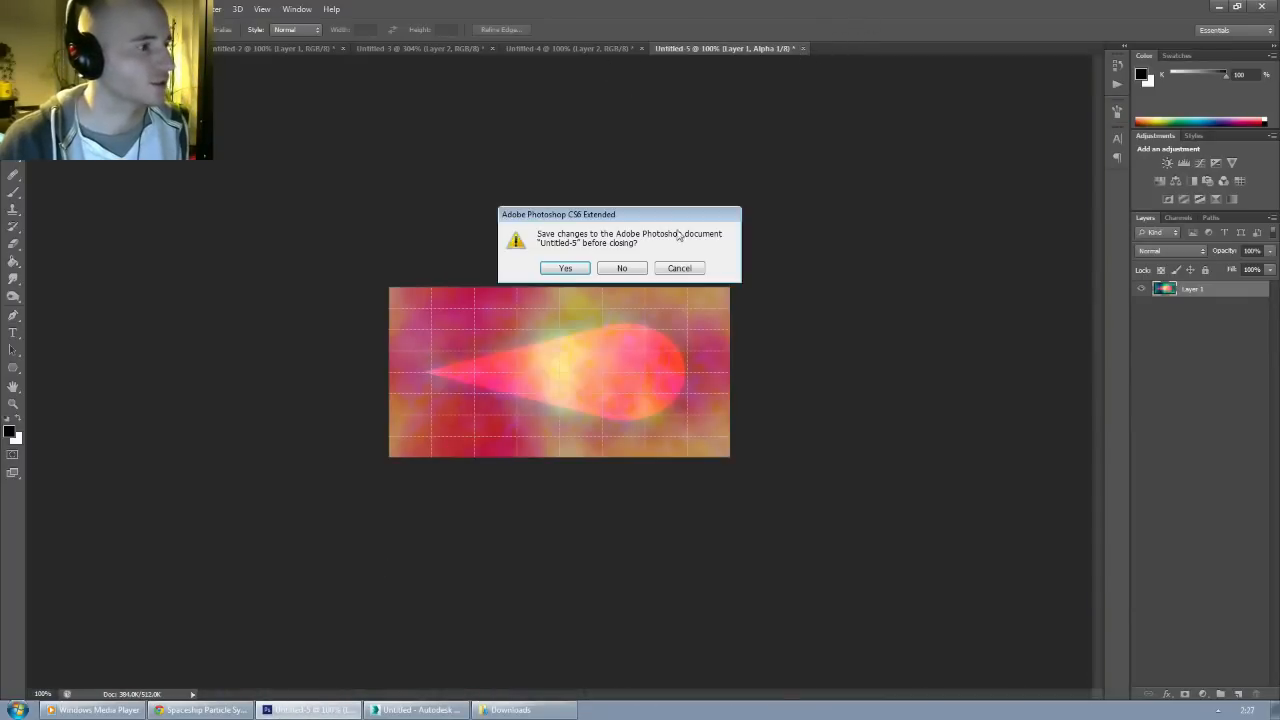
click(622, 268)
click(640, 48)
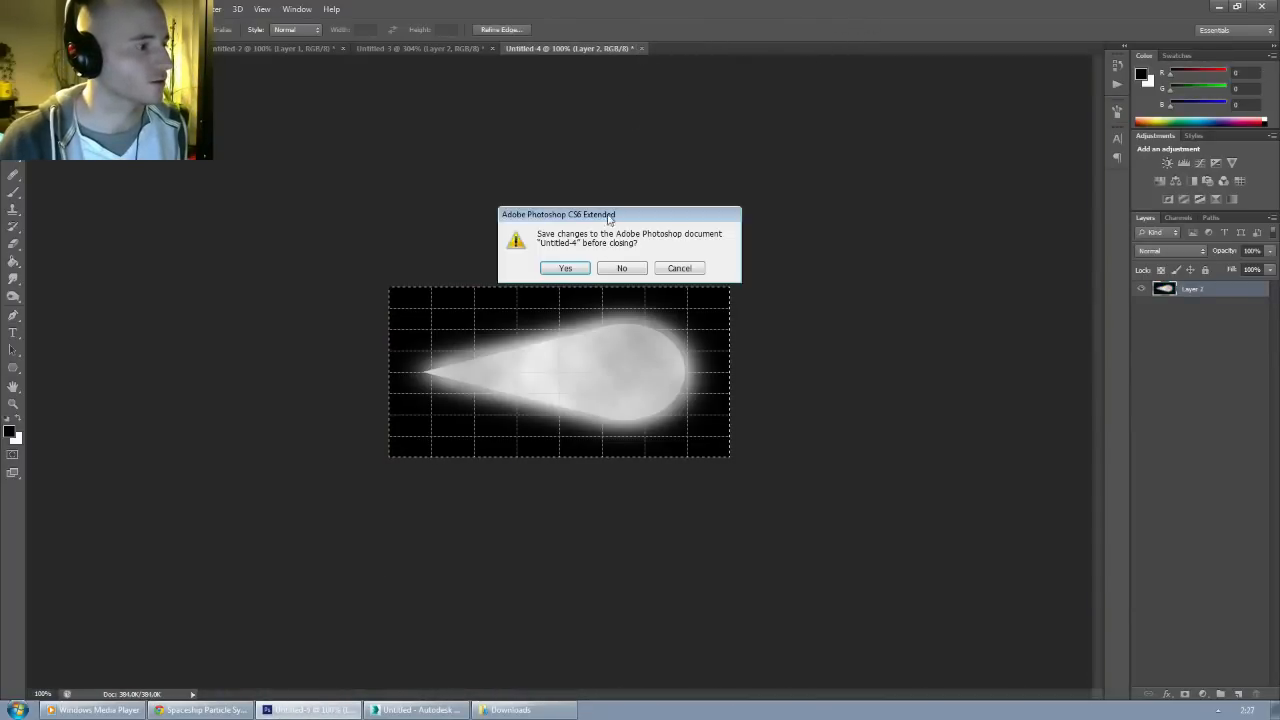
click(620, 267)
click(491, 48)
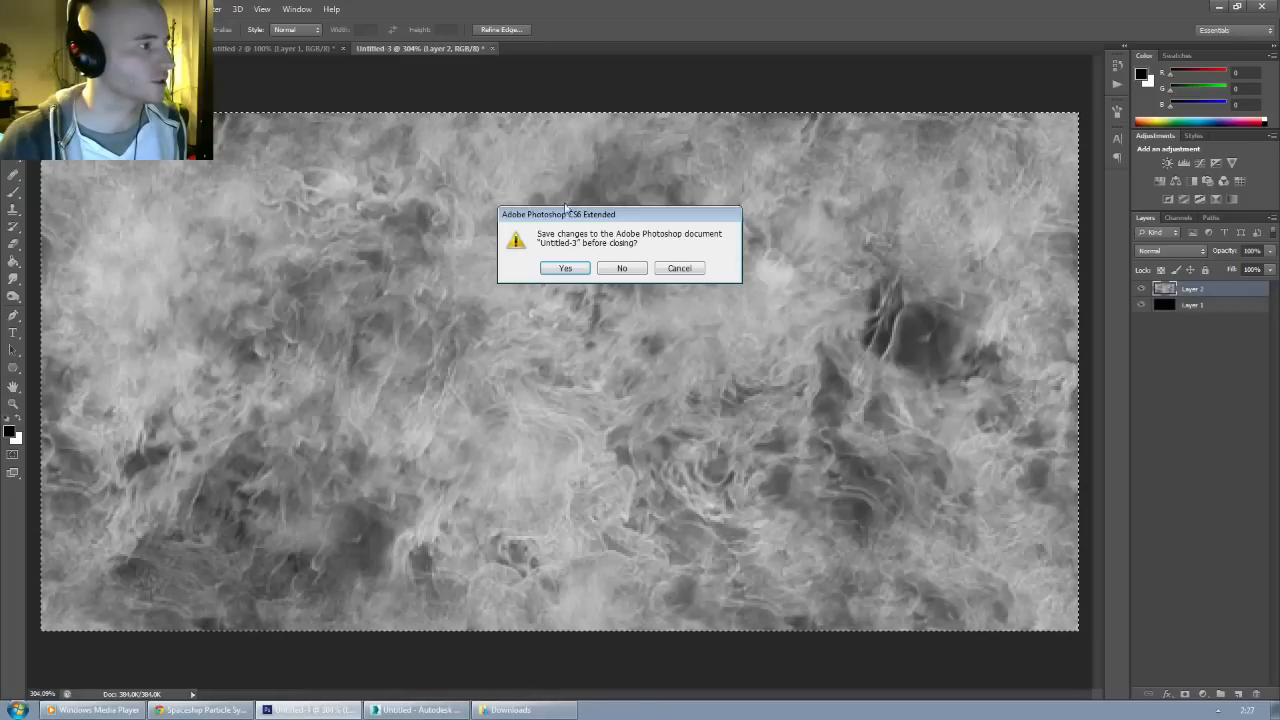
click(622, 268)
click(343, 48)
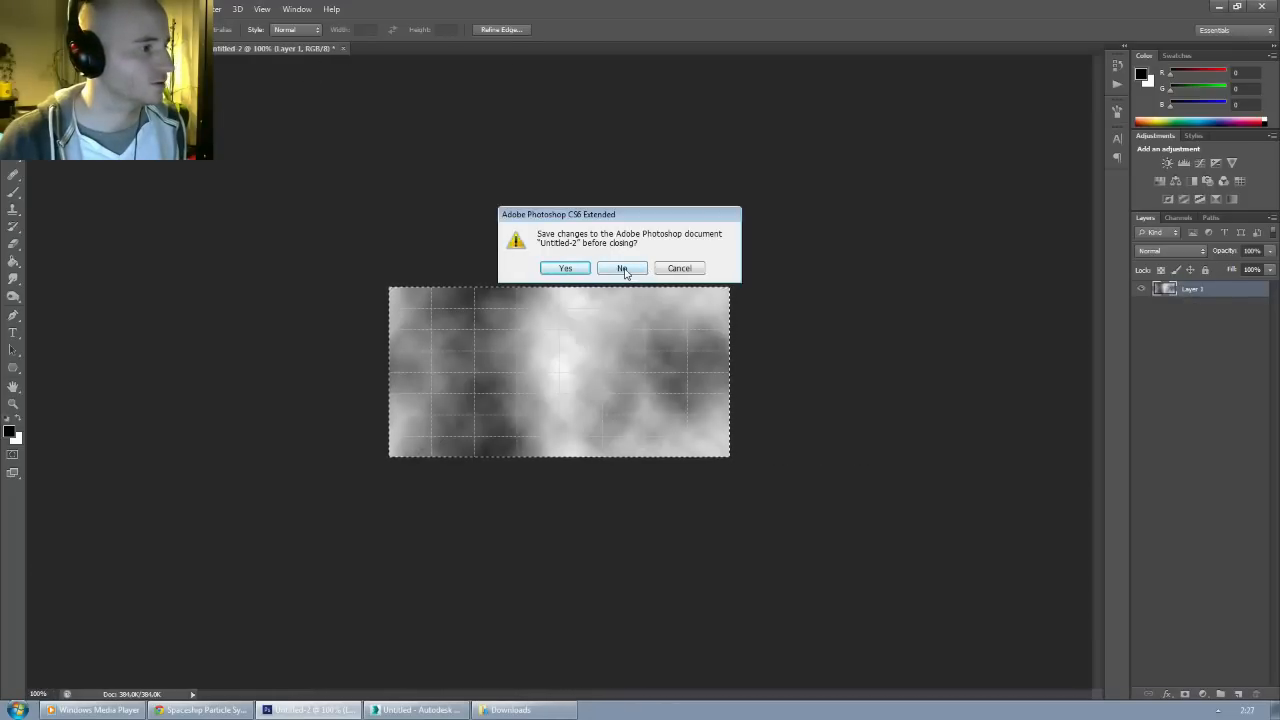
click(622, 268)
Step: Copy the original white teardrop into a new document of the same size and duplicate its layer twice
key(ctrl+d)
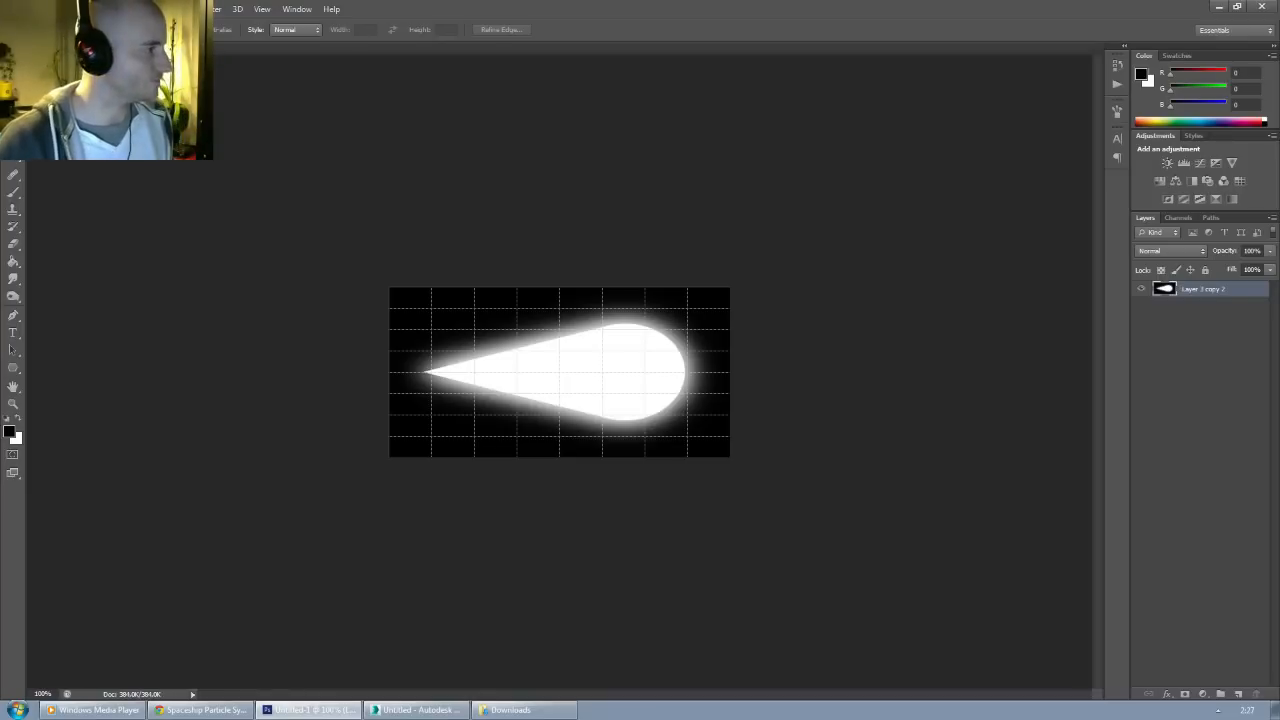
key(v)
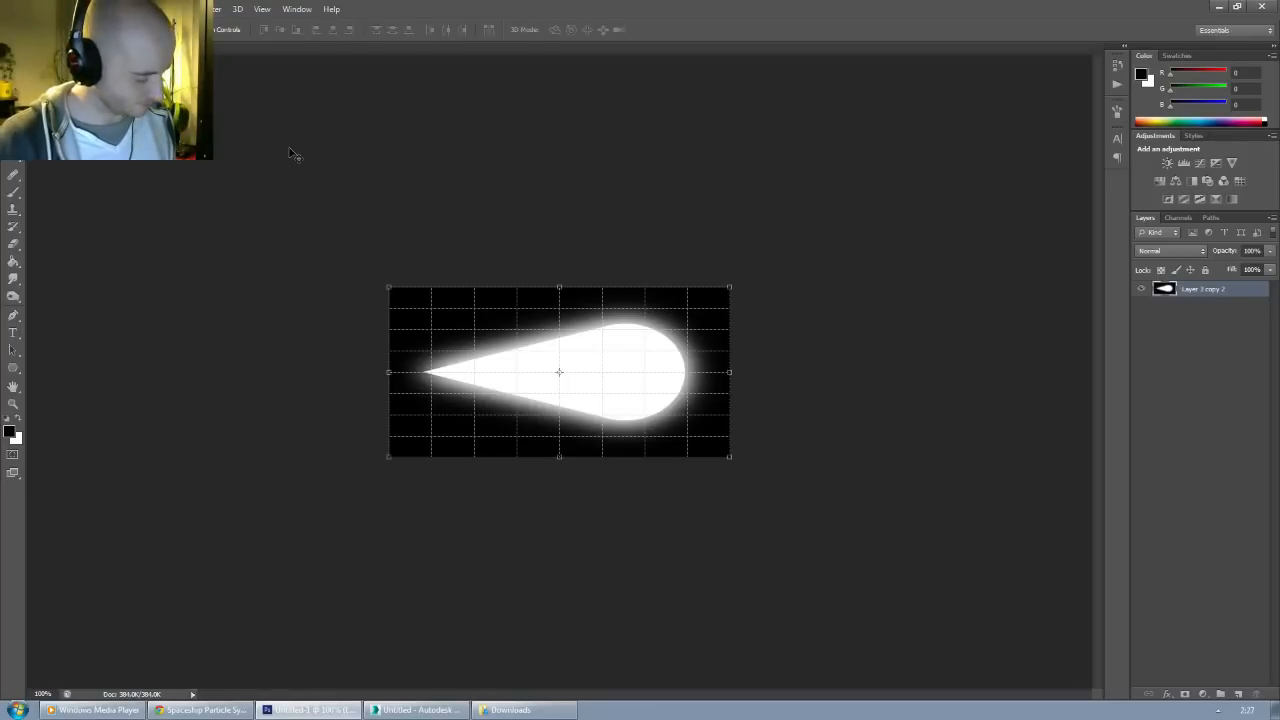
key(ctrl+n)
key(Return)
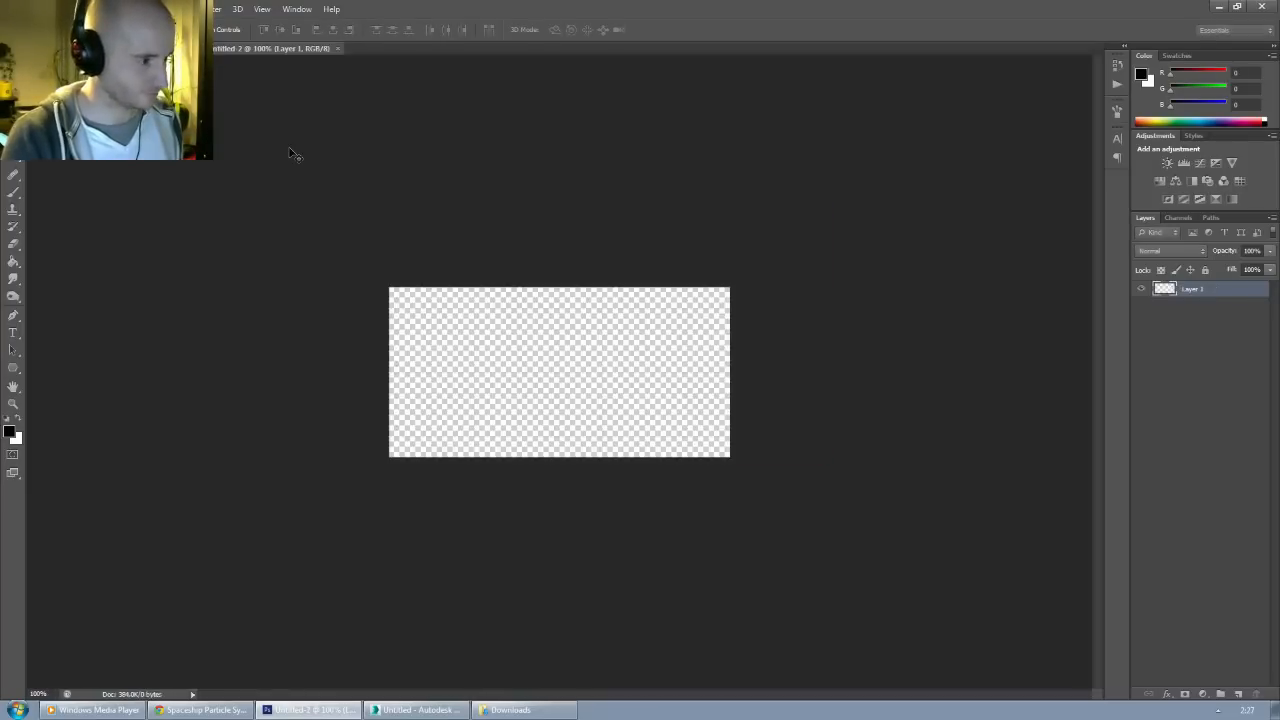
key(ctrl+v)
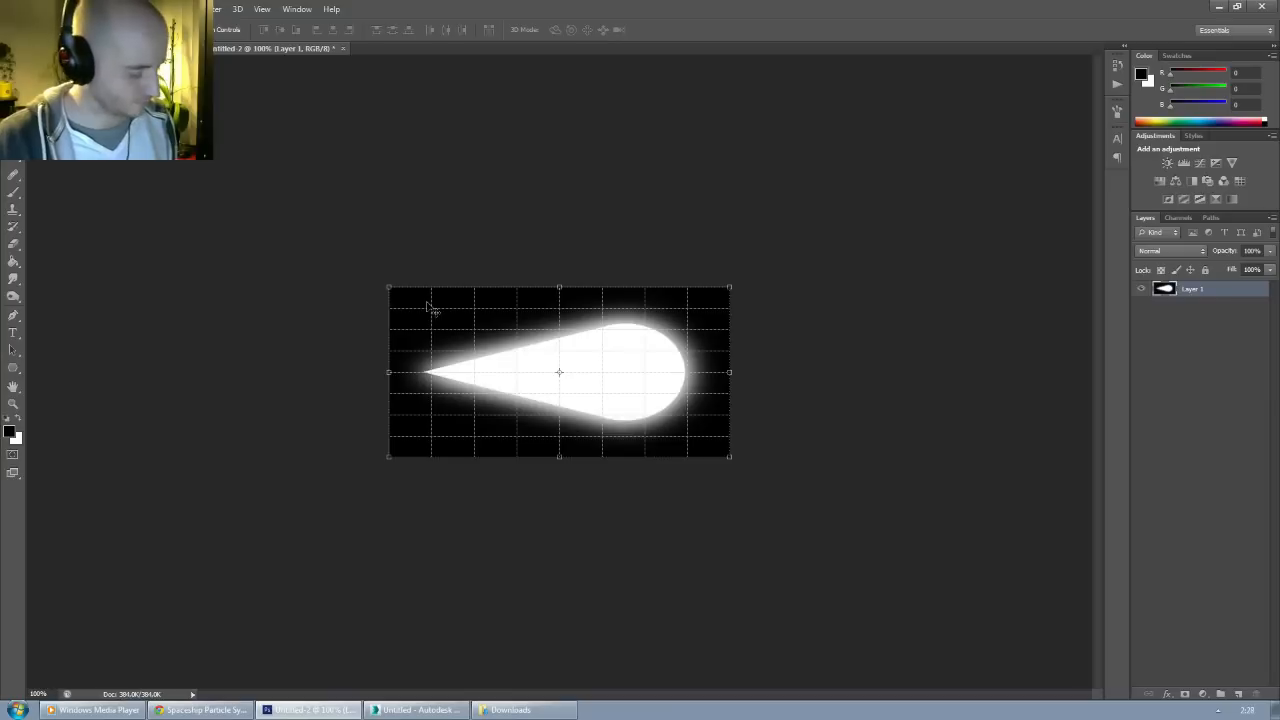
key(ctrl+j)
key(ctrl+j)
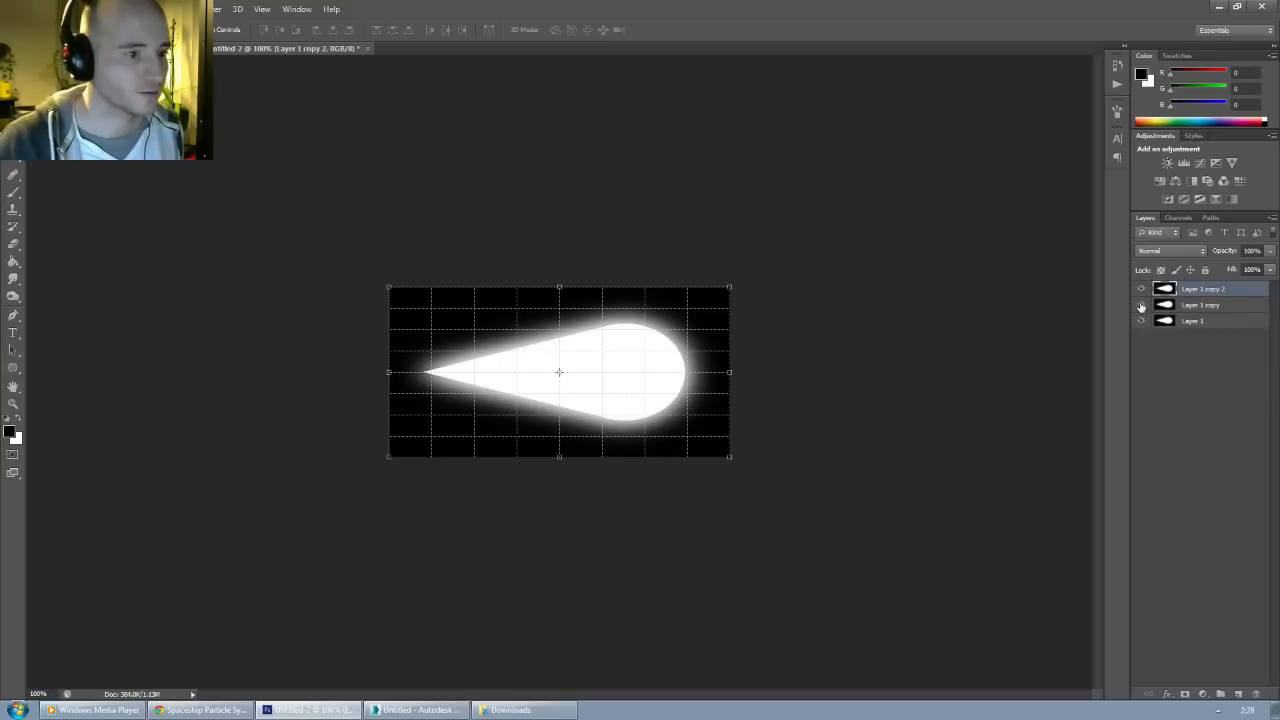
Step: Add a new layer beneath the three teardrop layers and fill it with black using the Paint Bucket
click(1196, 324)
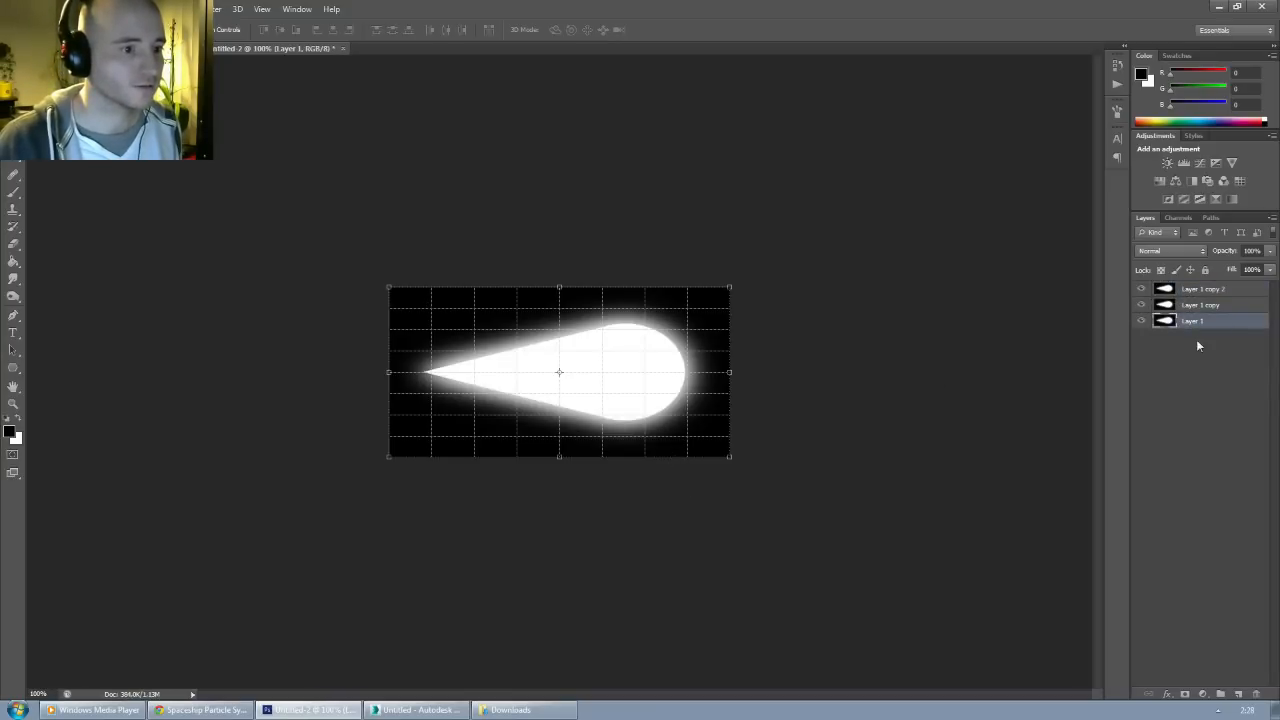
click(1240, 696)
drag(1209, 321, 1205, 355)
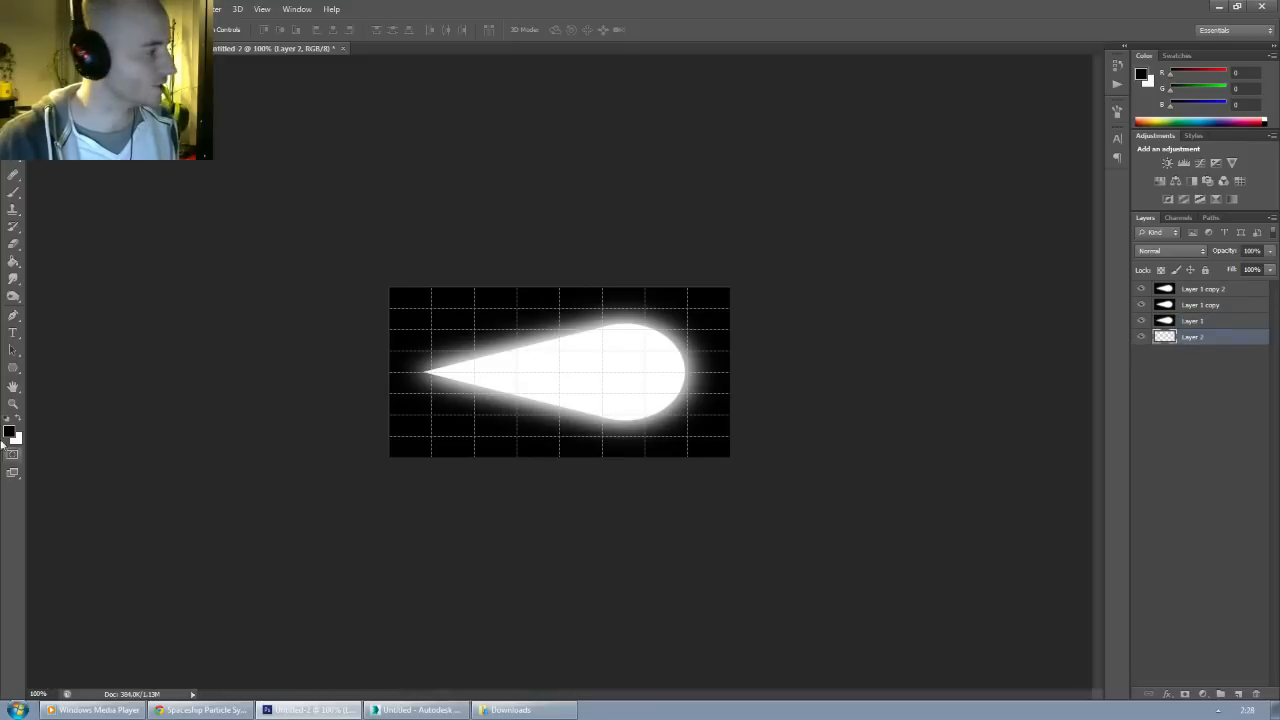
click(14, 262)
click(602, 340)
Step: Hide the two duplicate teardrop layers and reduce the opacity of Layer 1 to about 42%
click(1141, 289)
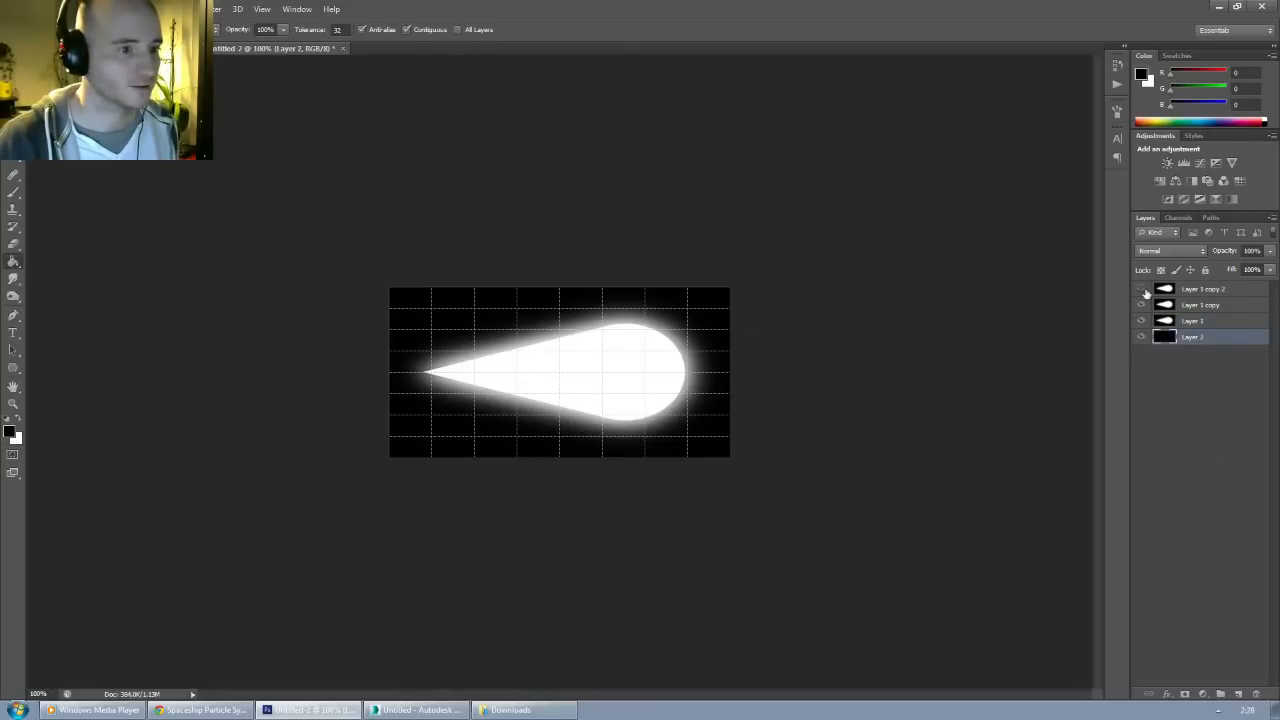
click(1141, 305)
click(1188, 322)
click(1266, 251)
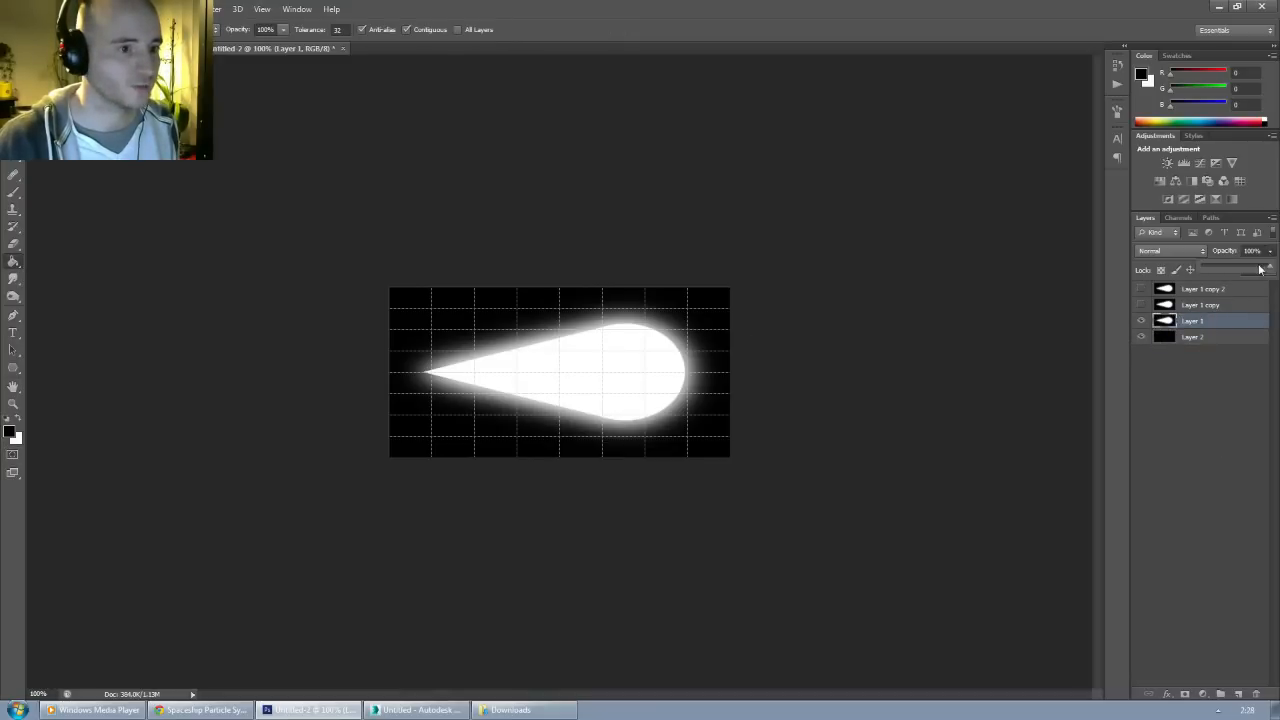
drag(1266, 268, 1230, 270)
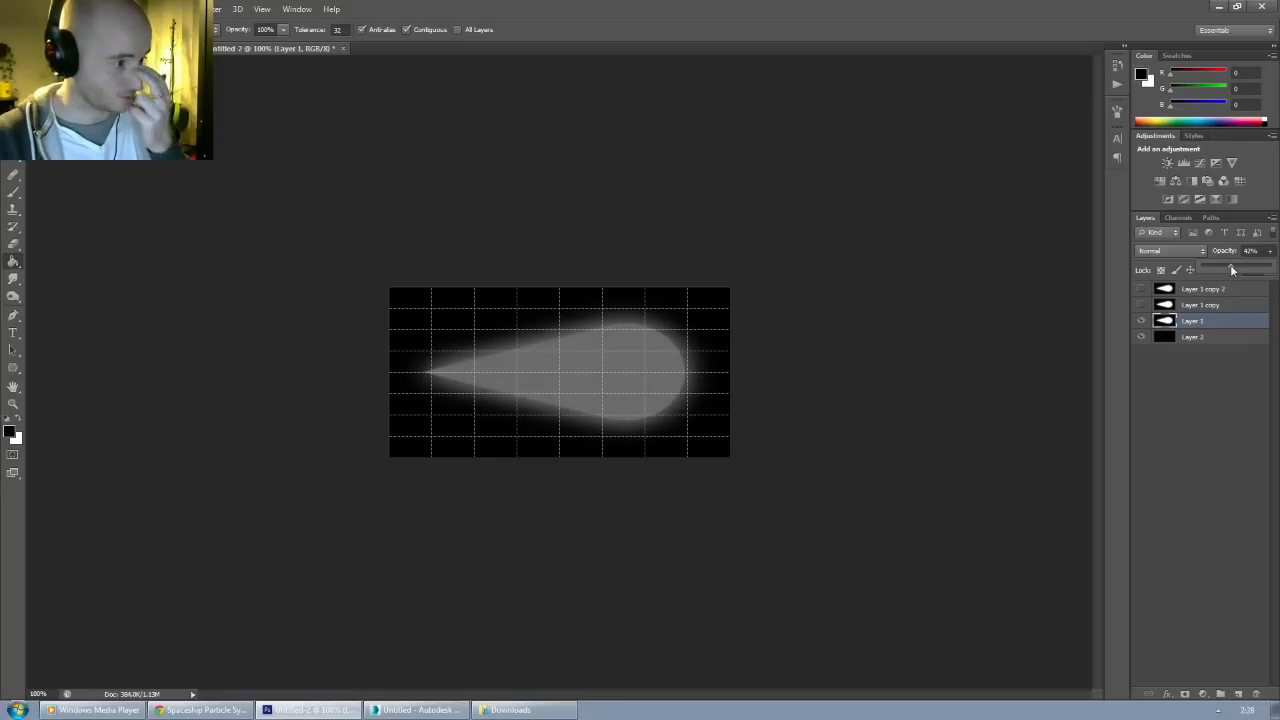
Step: Show the Layer 1 copy teardrop and scale it proportionally about its centre to about 78%
click(1208, 306)
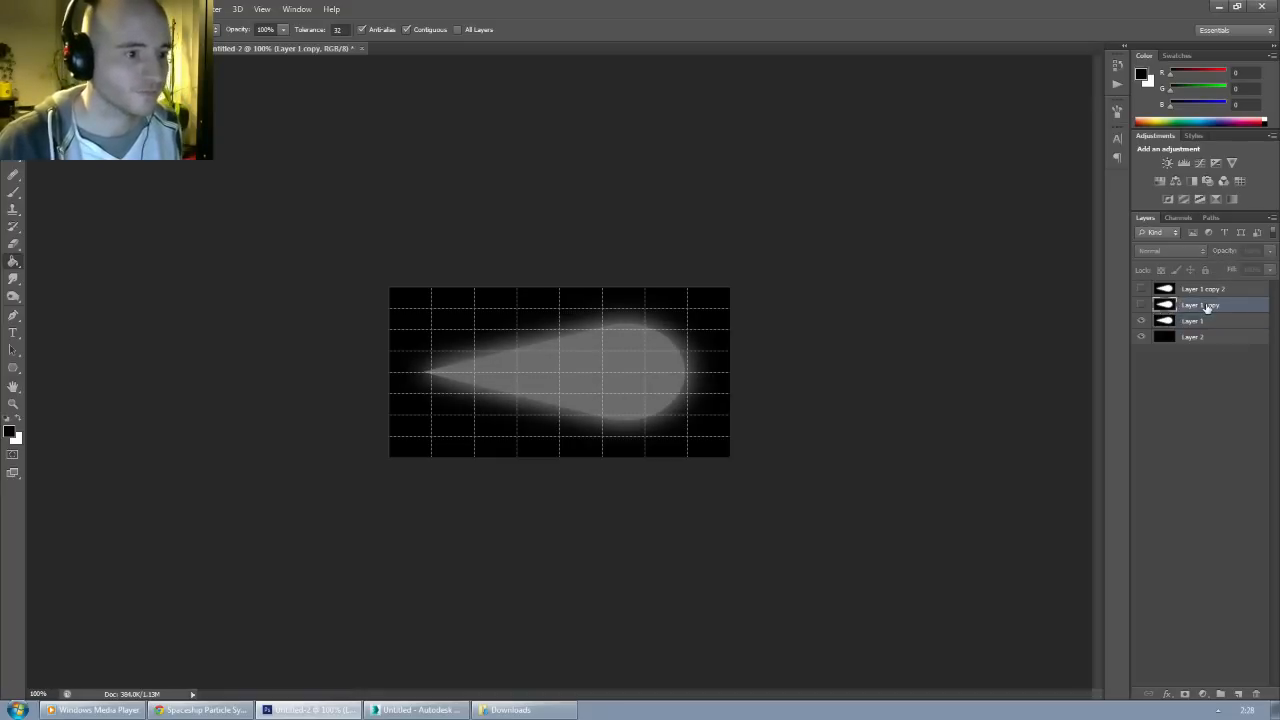
click(1141, 305)
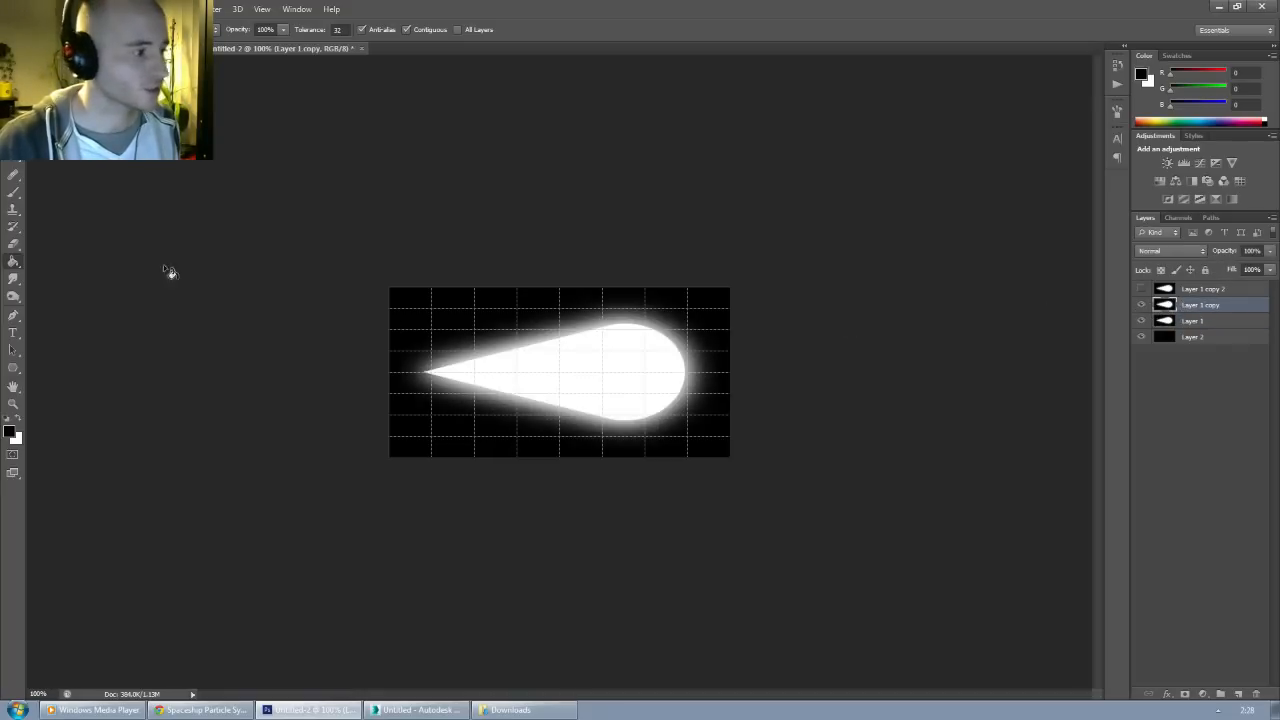
key(v)
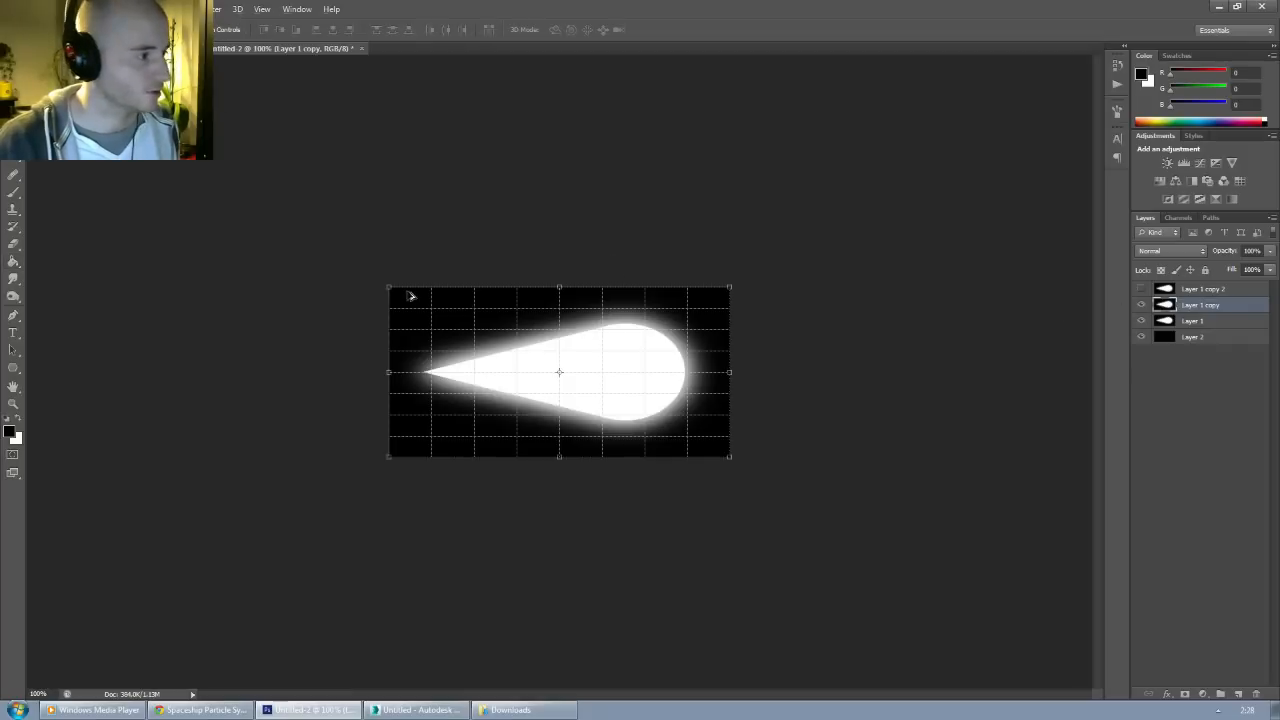
alt+shift+drag(389, 287, 427, 305)
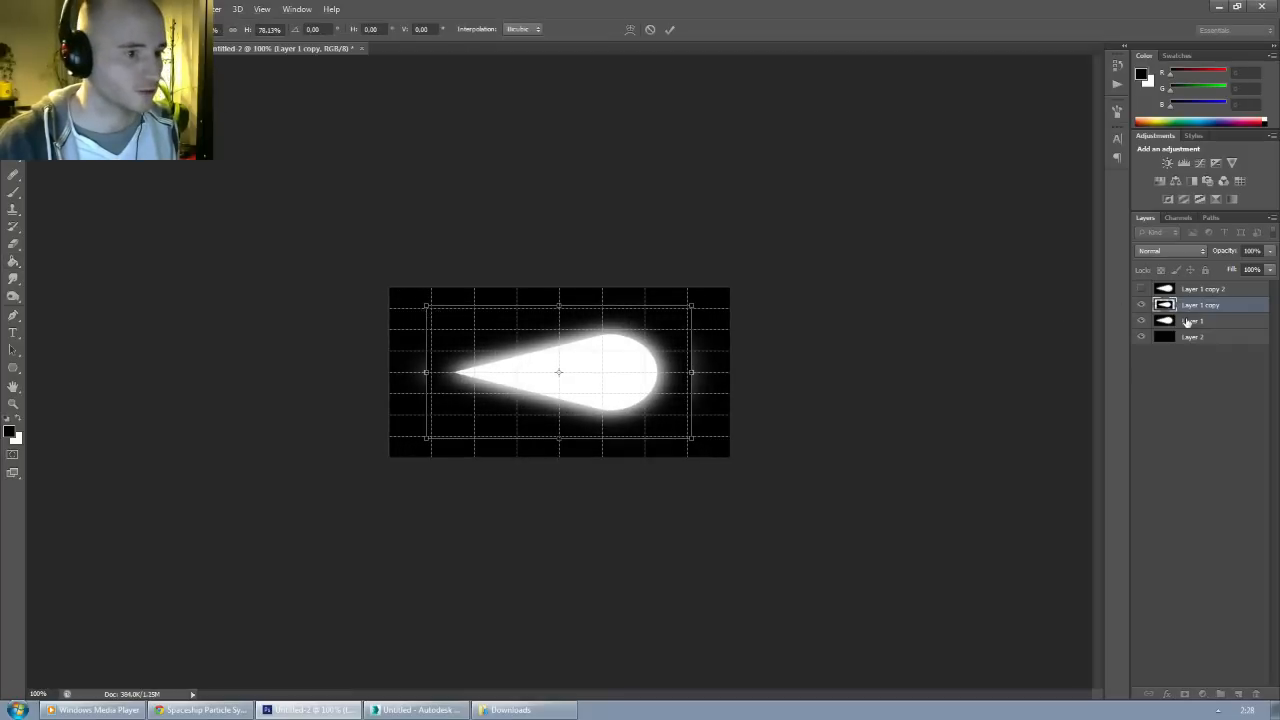
key(Return)
Step: Set the blending mode of Layer 1 copy to Lighten
click(1188, 252)
click(1188, 252)
scroll(1188, 252, down, 3)
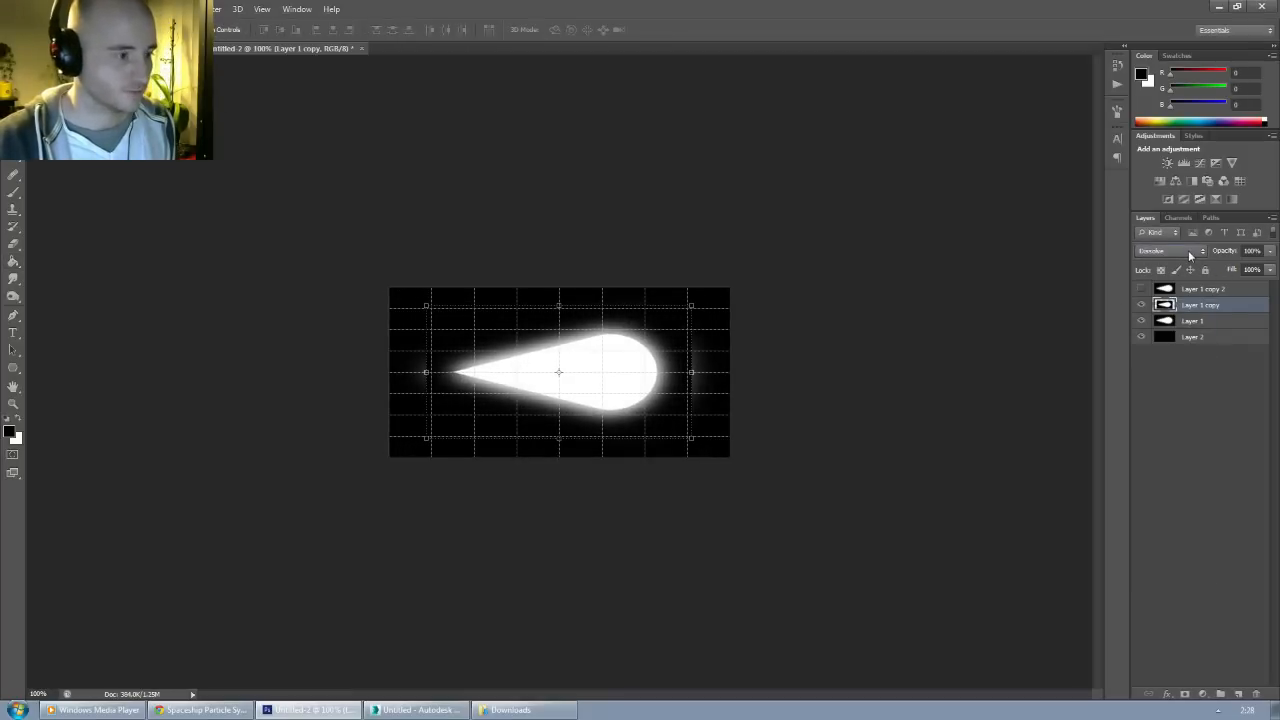
scroll(1188, 250, down, 3)
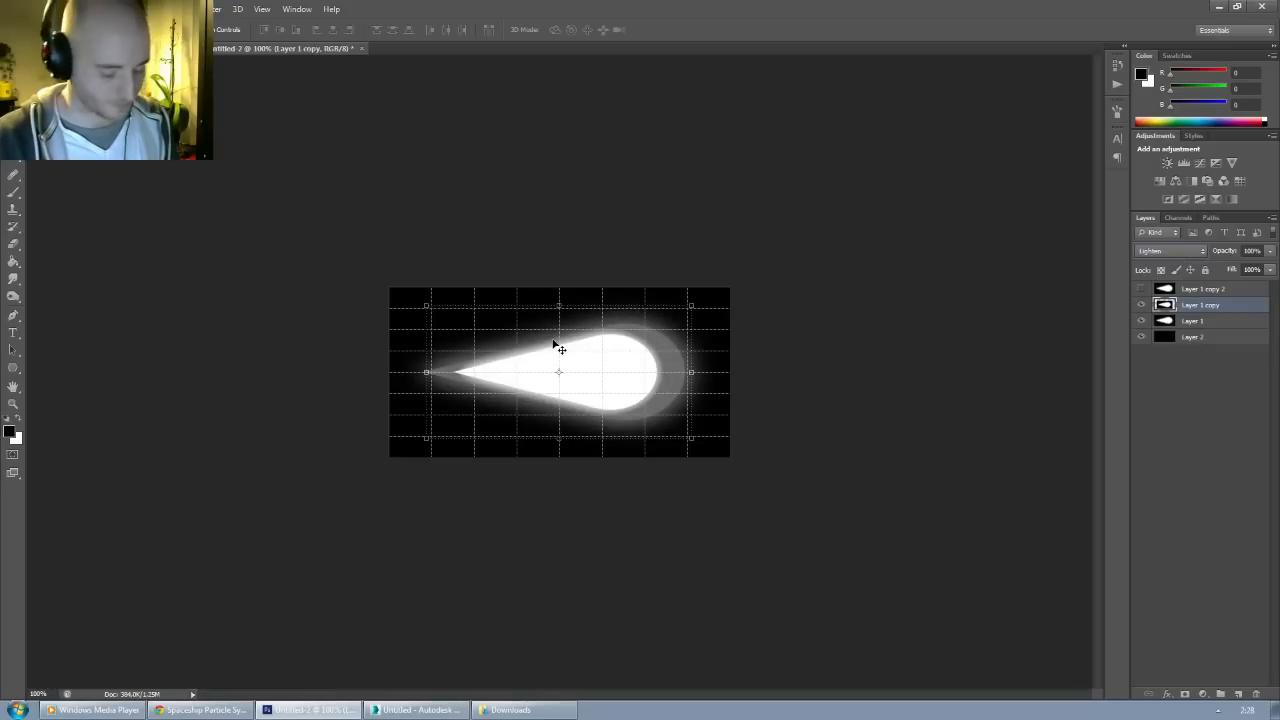
key(shift+plus)
key(shift+minus)
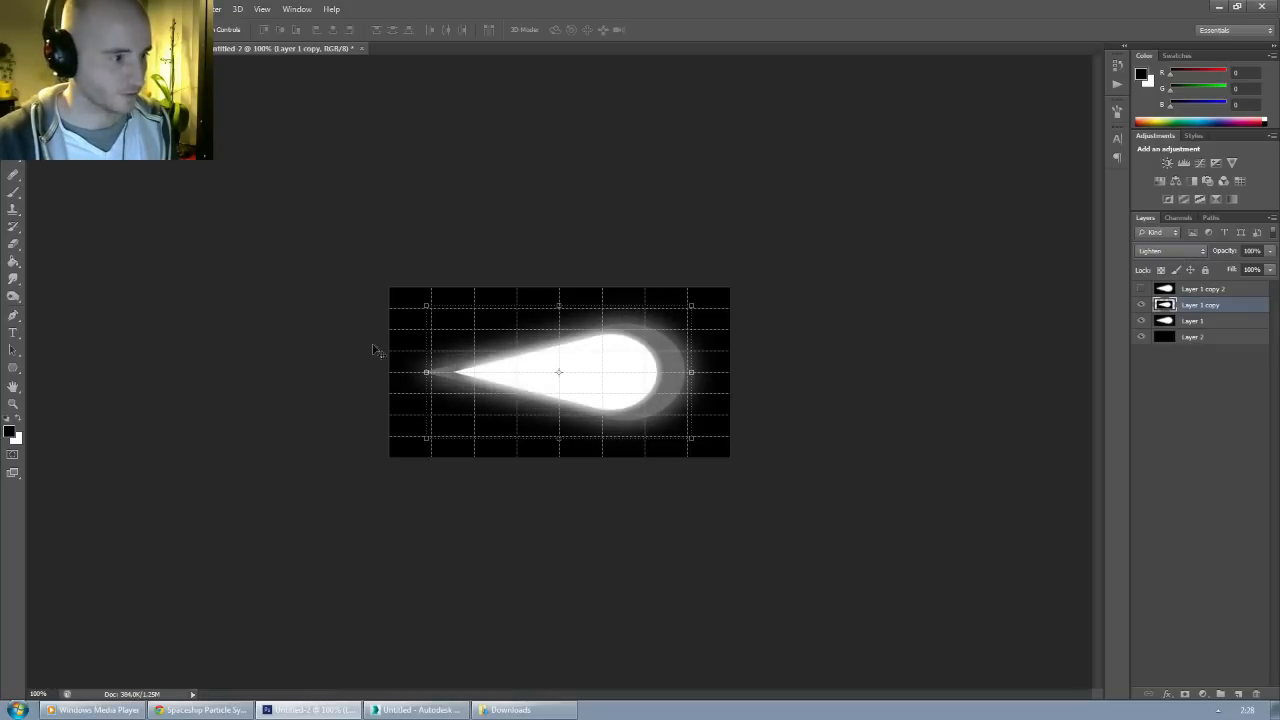
Step: Nudge Layer 1 copy horizontally until its rounded end lines up with the rounded end of the larger teardrop
key(Right)
key(Right)
key(Right)
key(Right)
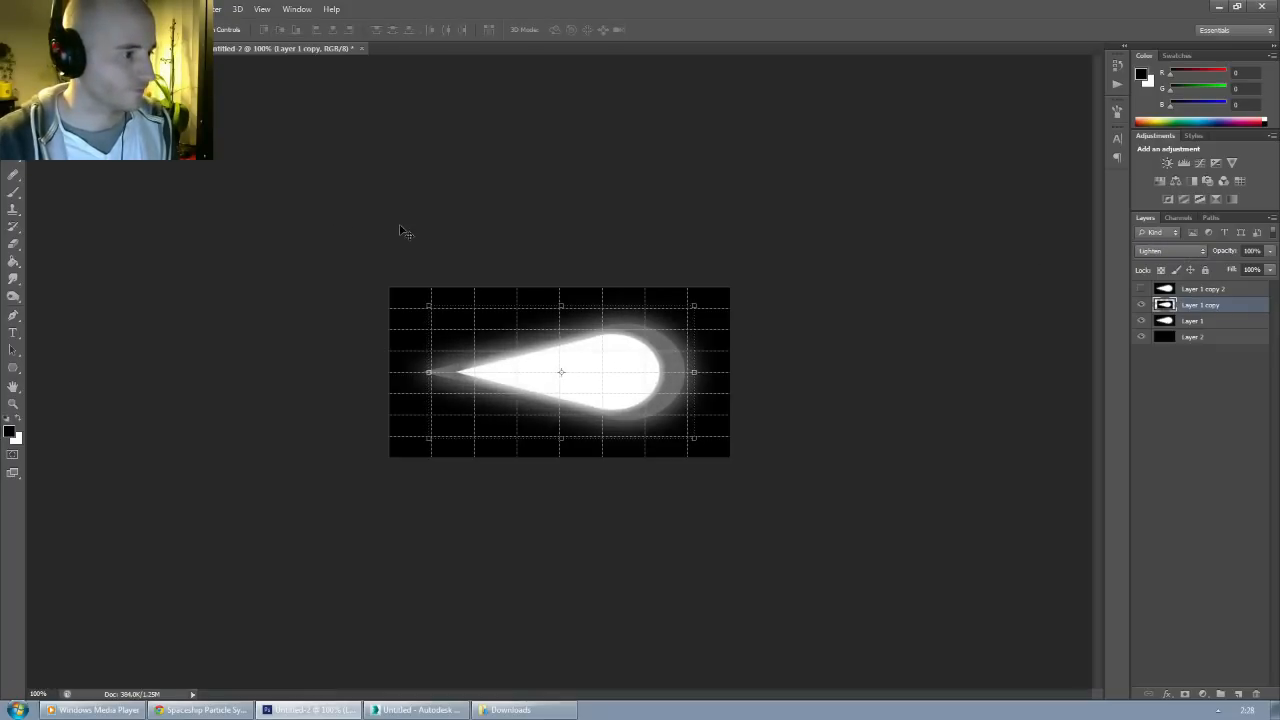
key(Right)
key(Right)
key(Right)
key(Right)
key(Right)
key(Right)
key(Right)
key(Right)
key(Right)
key(Right)
key(Right)
key(Right)
key(Right)
key(Right)
key(Right)
key(Right)
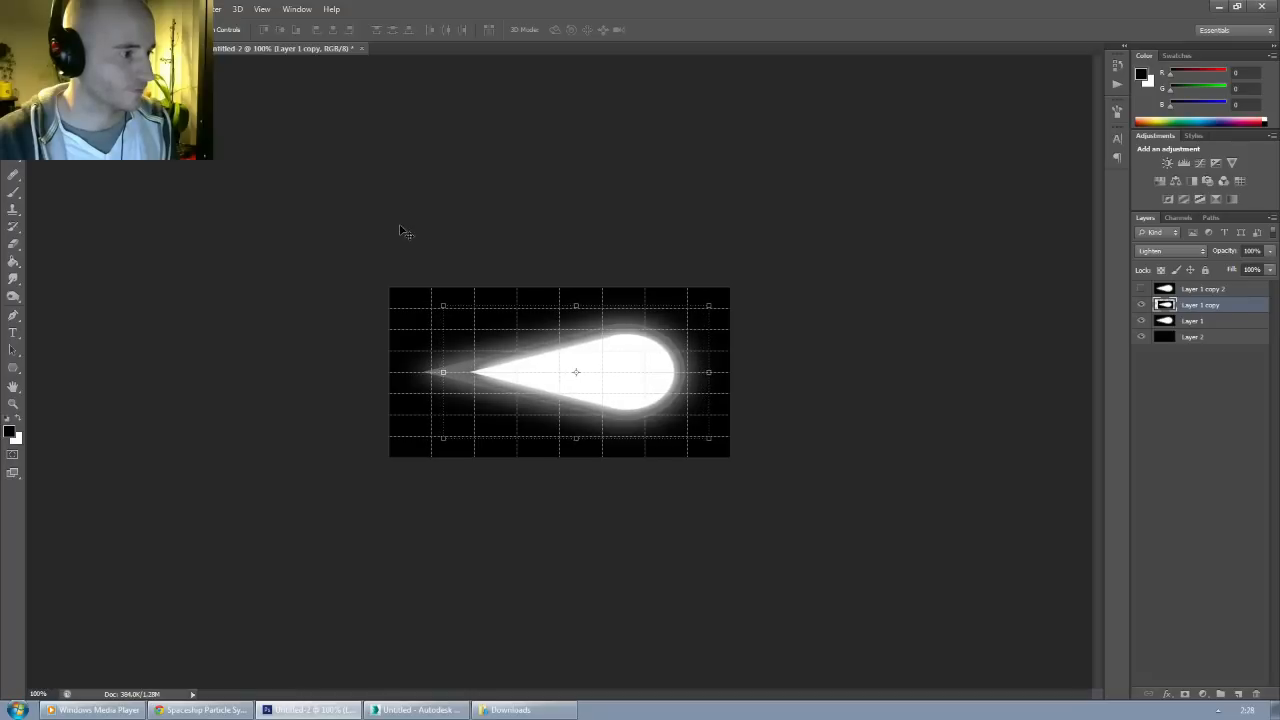
key(Right)
key(Right)
key(Right)
key(Right)
key(Right)
key(Right)
key(Right)
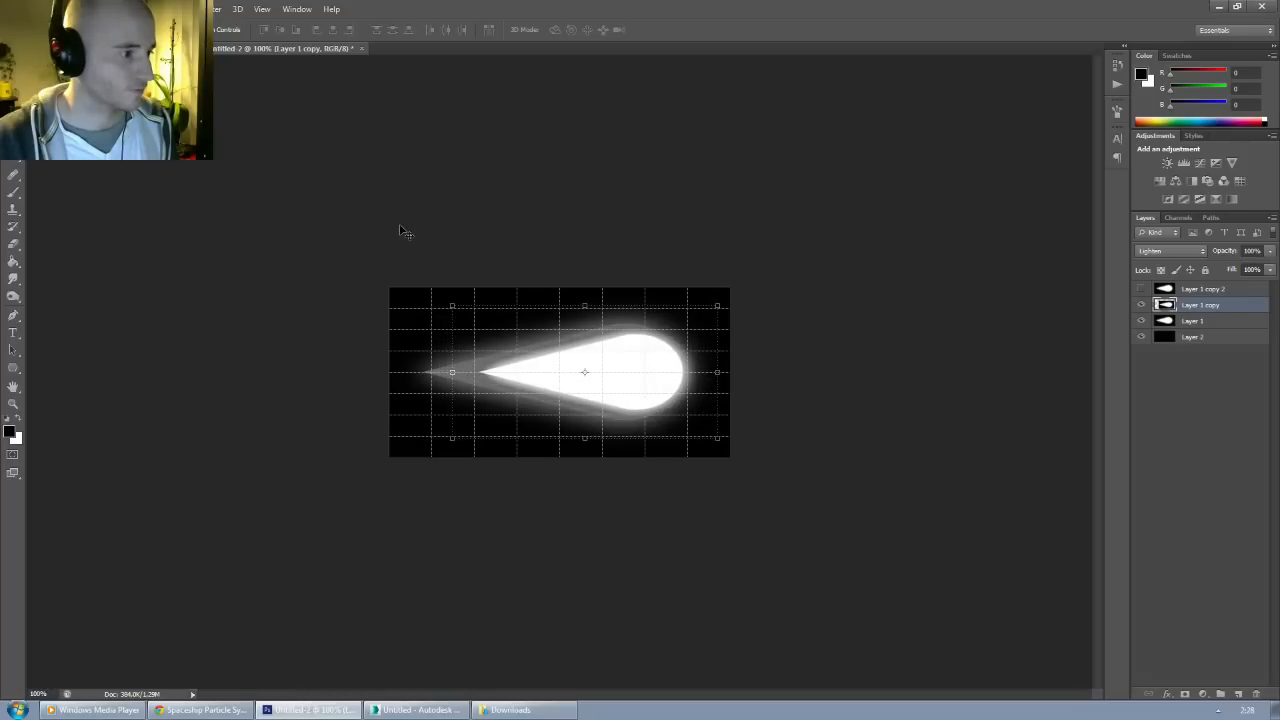
key(Left)
key(Left)
key(Right)
key(Left)
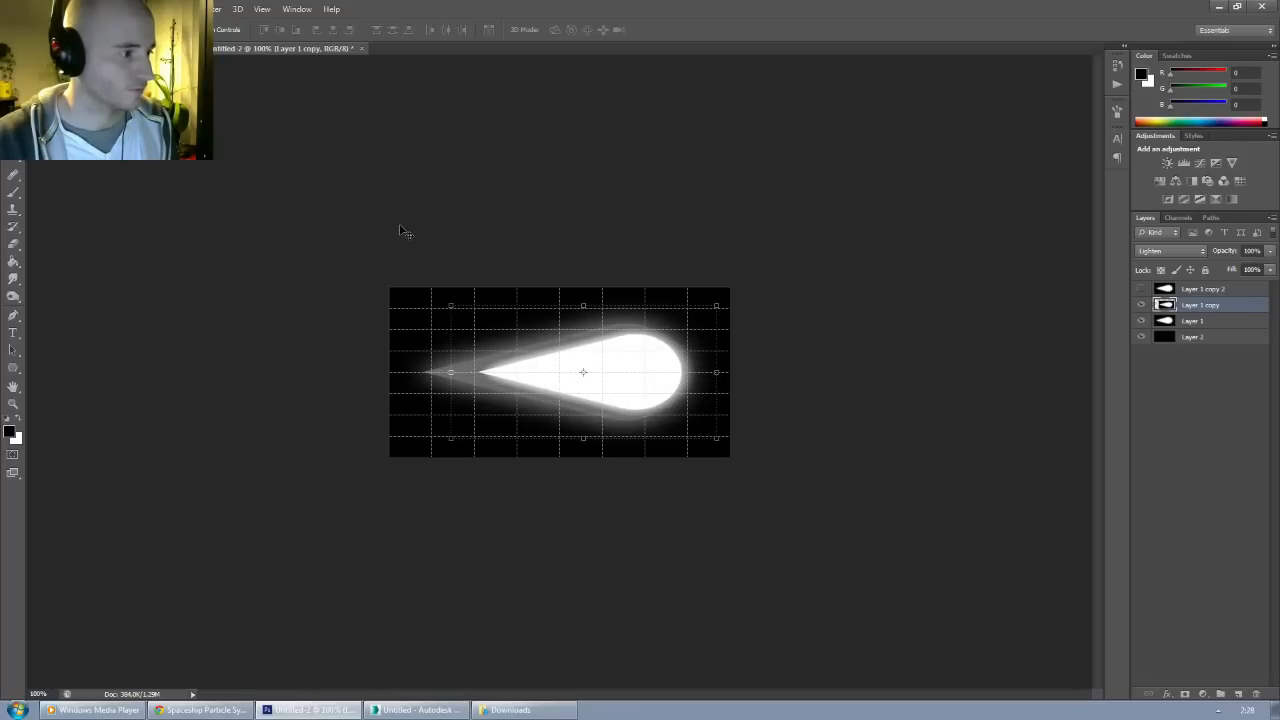
Step: Reduce the opacity of Layer 1 copy to about 46%
drag(1270, 252, 1228, 268)
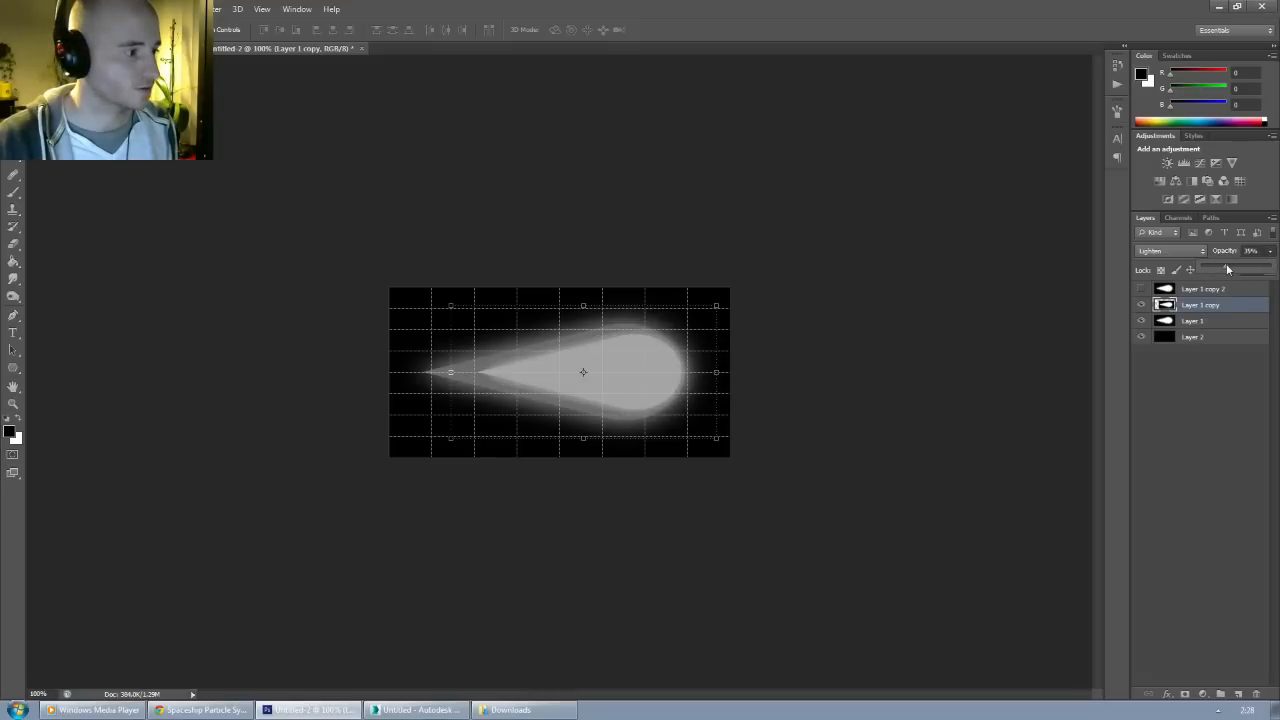
drag(1230, 269, 1227, 269)
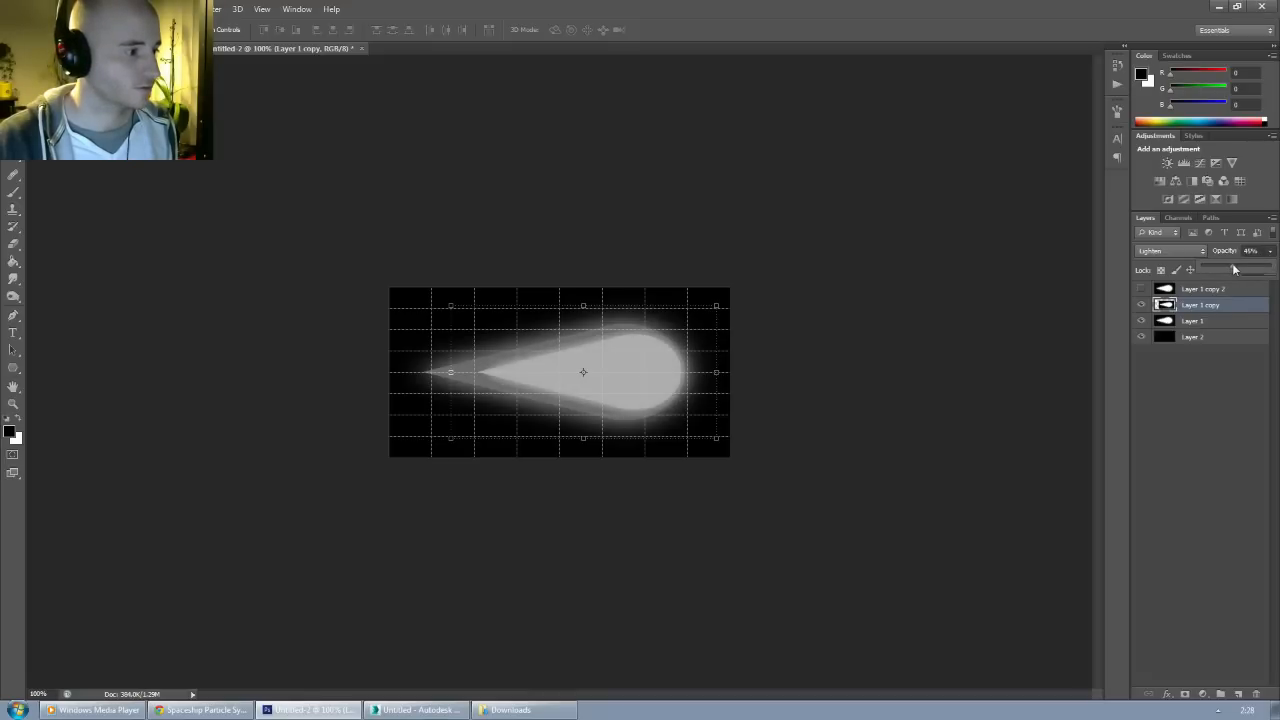
Step: Show the Layer 1 copy 2 teardrop and scale it proportionally about its centre to about two-thirds of its size
click(1210, 289)
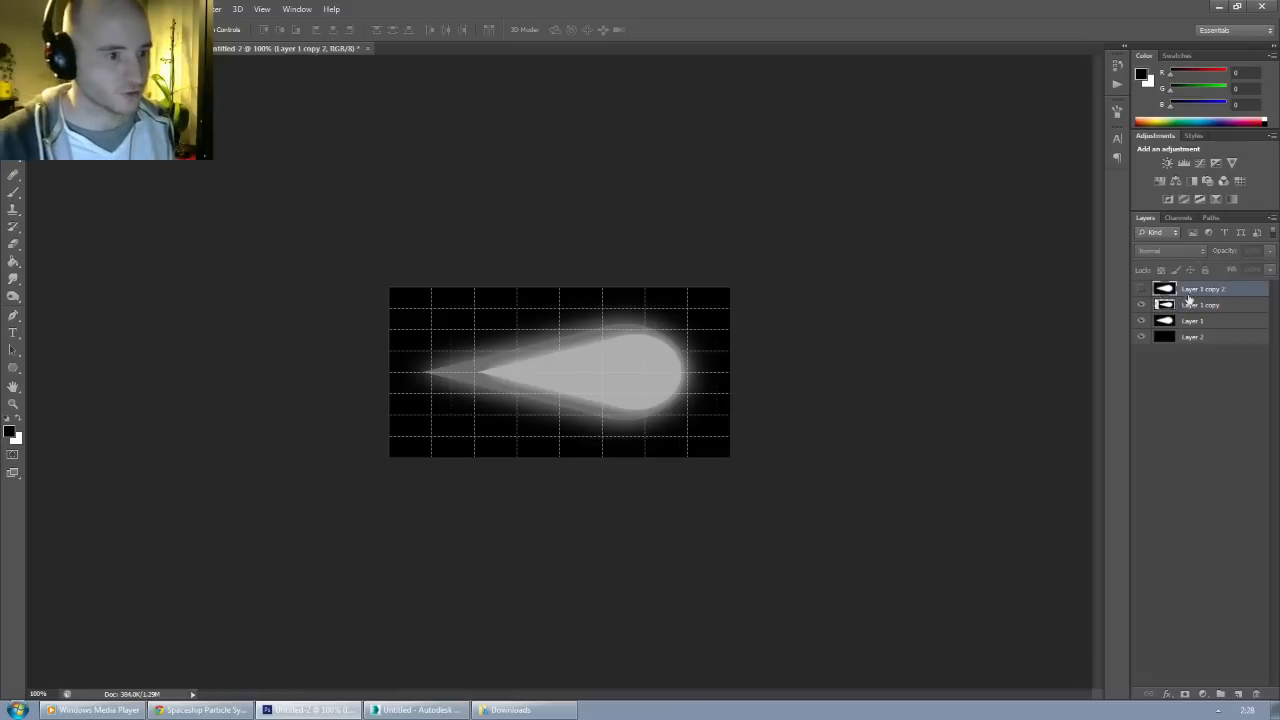
click(1141, 289)
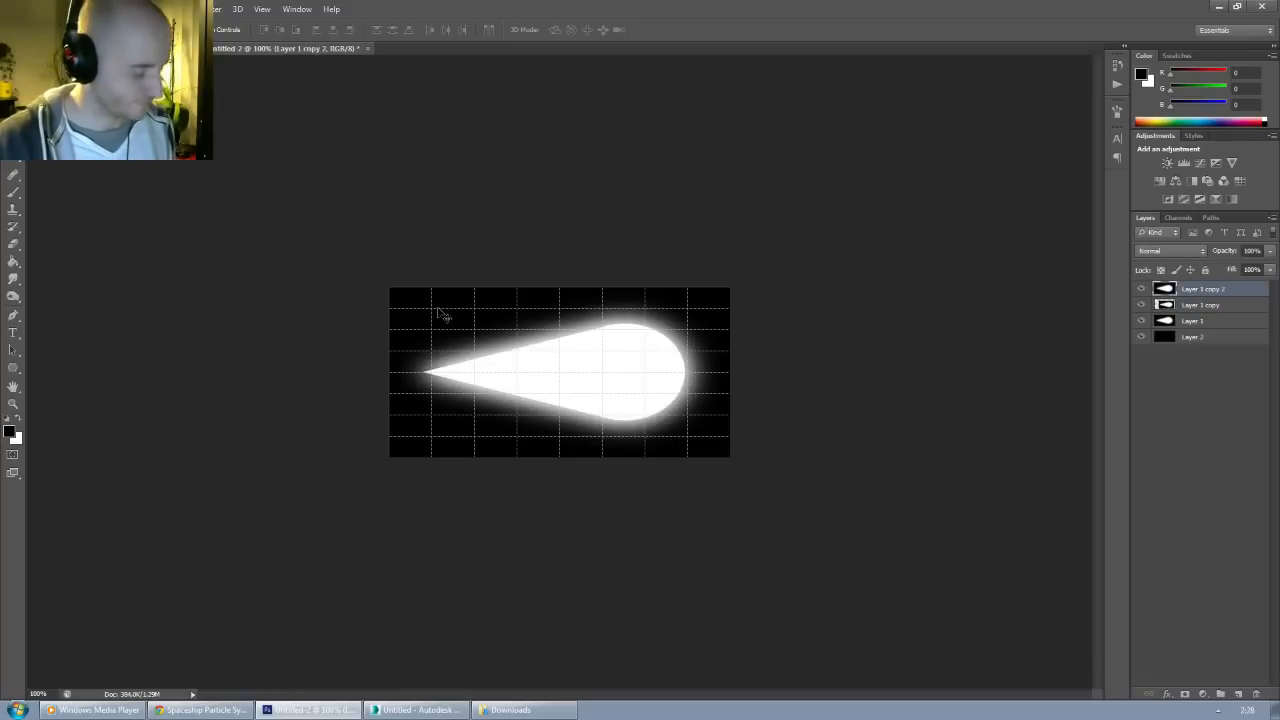
key(ctrl+t)
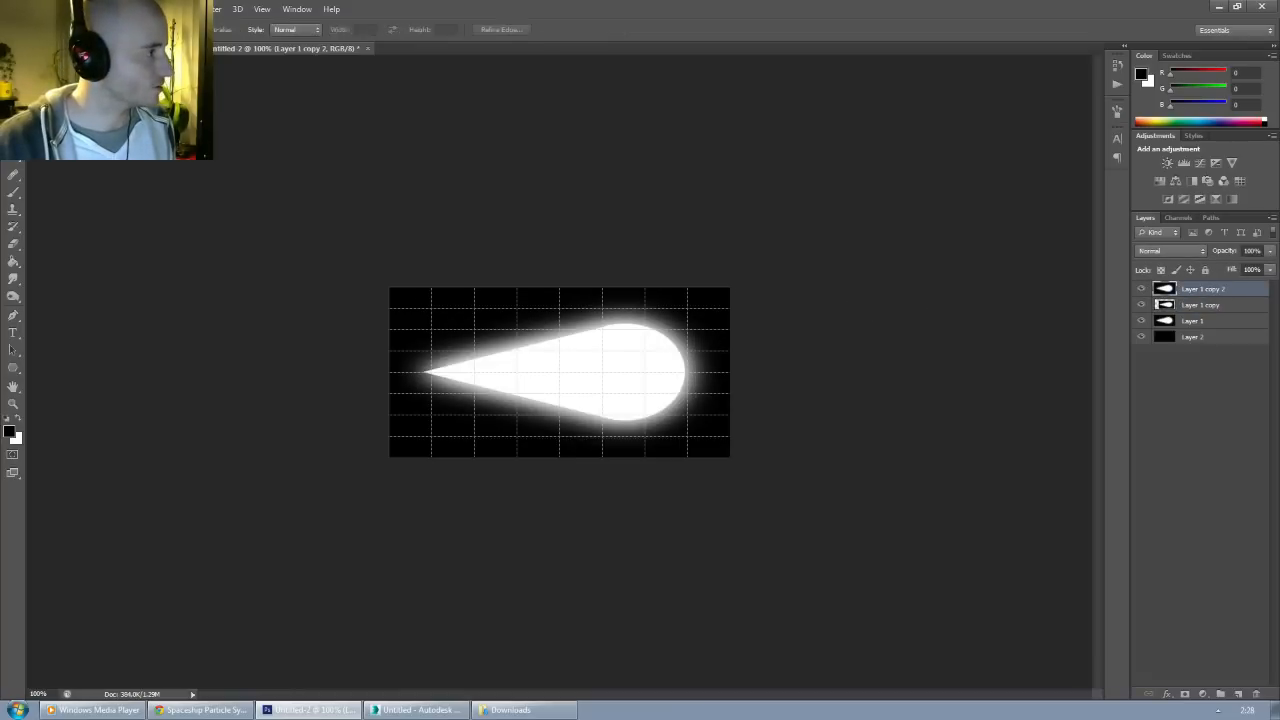
alt+shift+drag(387, 286, 446, 315)
Step: Set the blending mode of Layer 1 copy 2 to Lighten
click(1170, 251)
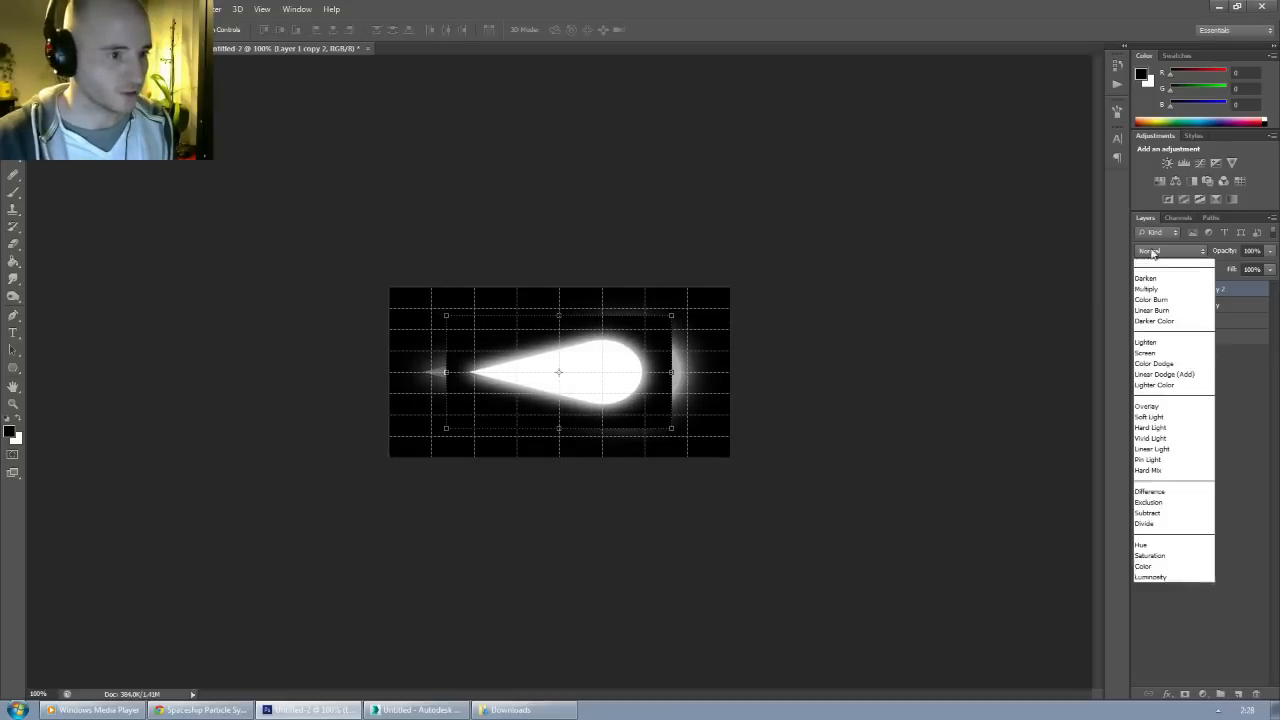
click(1170, 372)
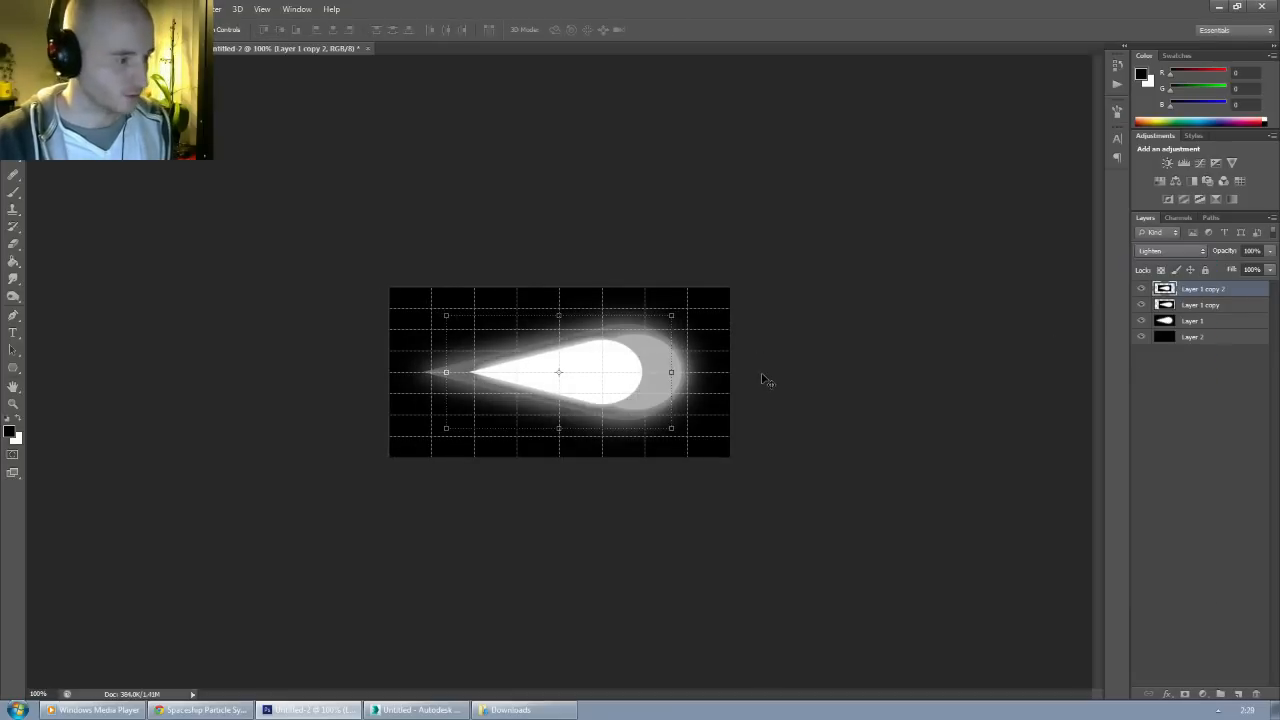
key(Down)
key(Down)
key(Up)
key(Up)
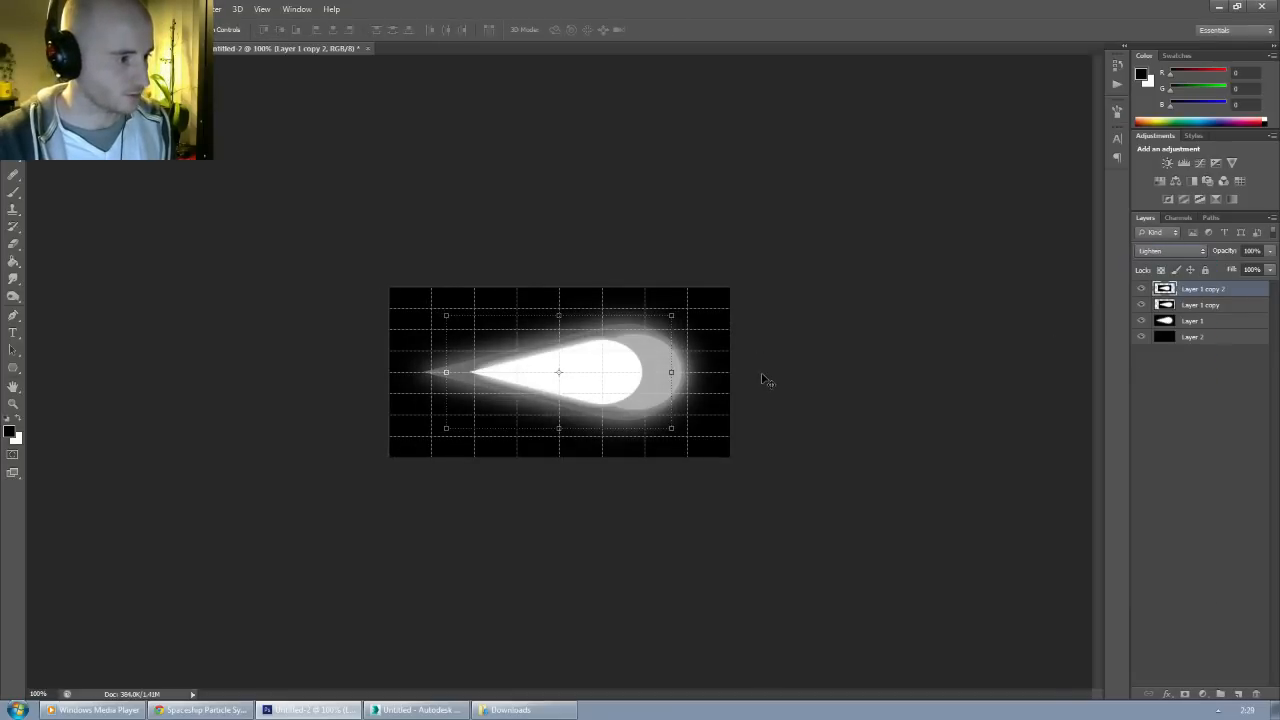
Step: Nudge the smallest teardrop, Layer 1 copy 2, horizontally until its rounded end meets the rounded ends of the other two
key(Right)
key(Right)
key(Right)
key(Right)
key(Right)
key(Right)
key(Right)
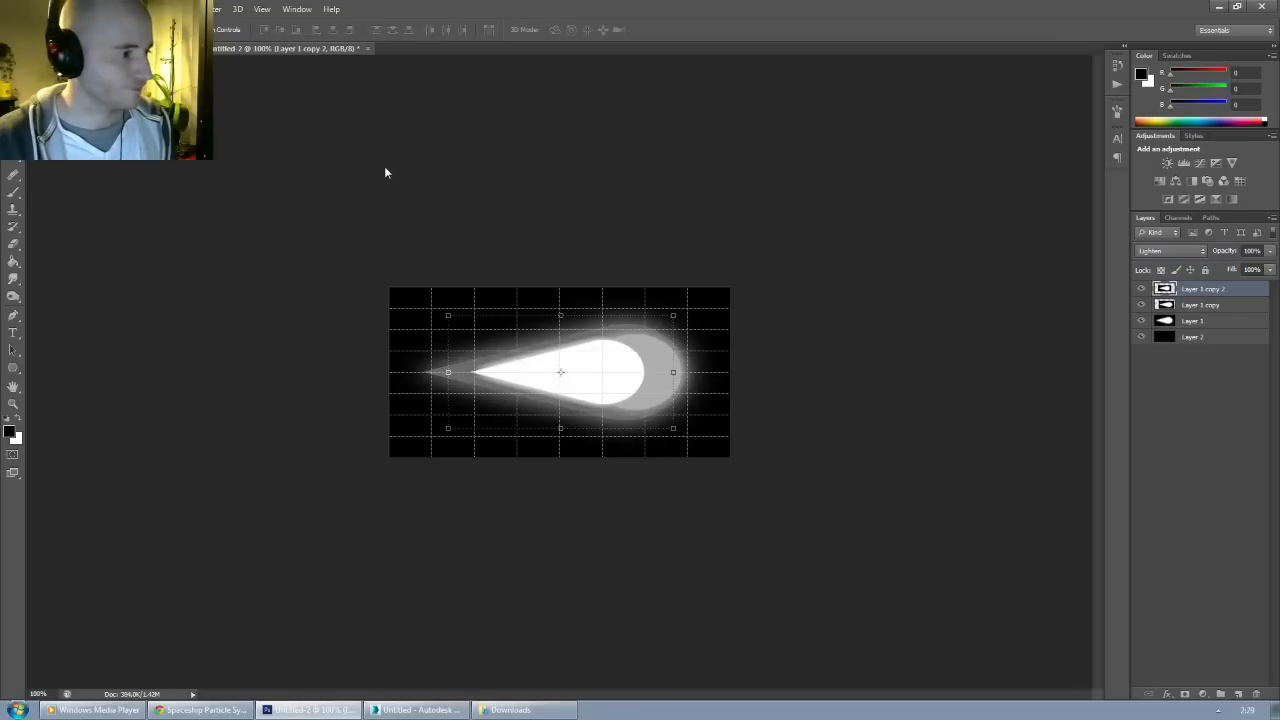
key(shift+Right)
key(shift+Right)
key(shift+Right)
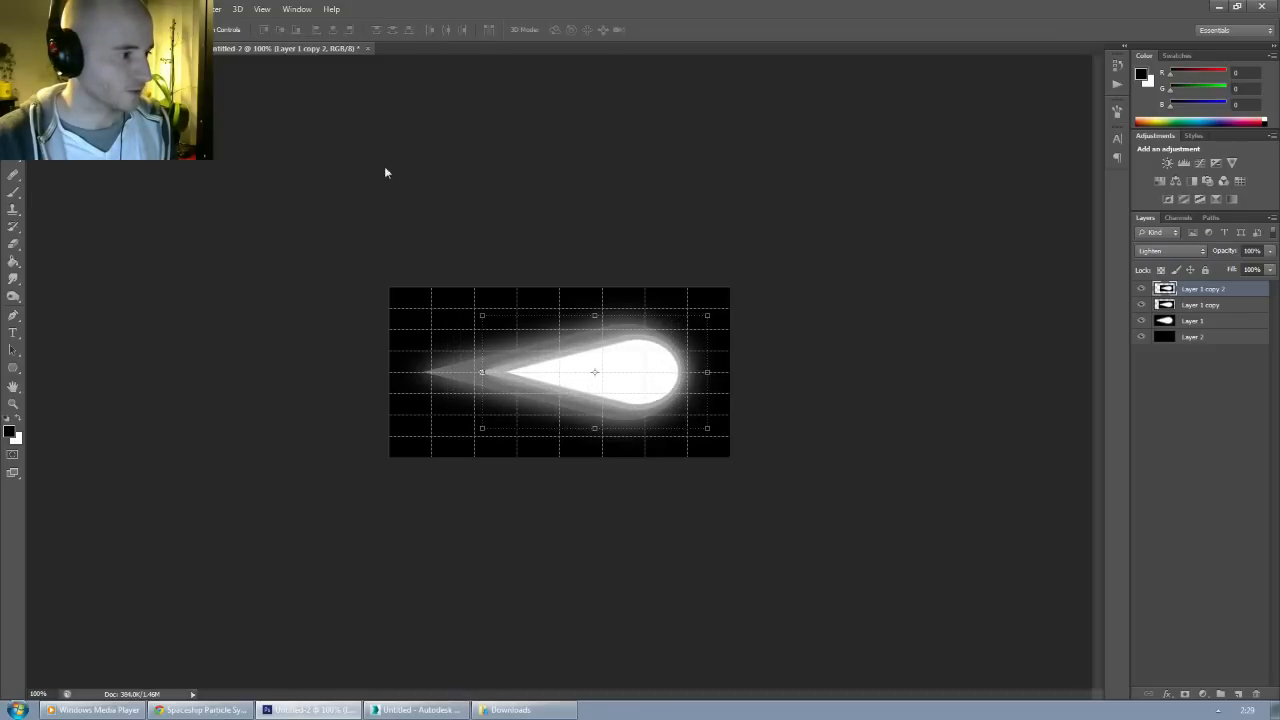
key(Right)
key(Right)
key(Right)
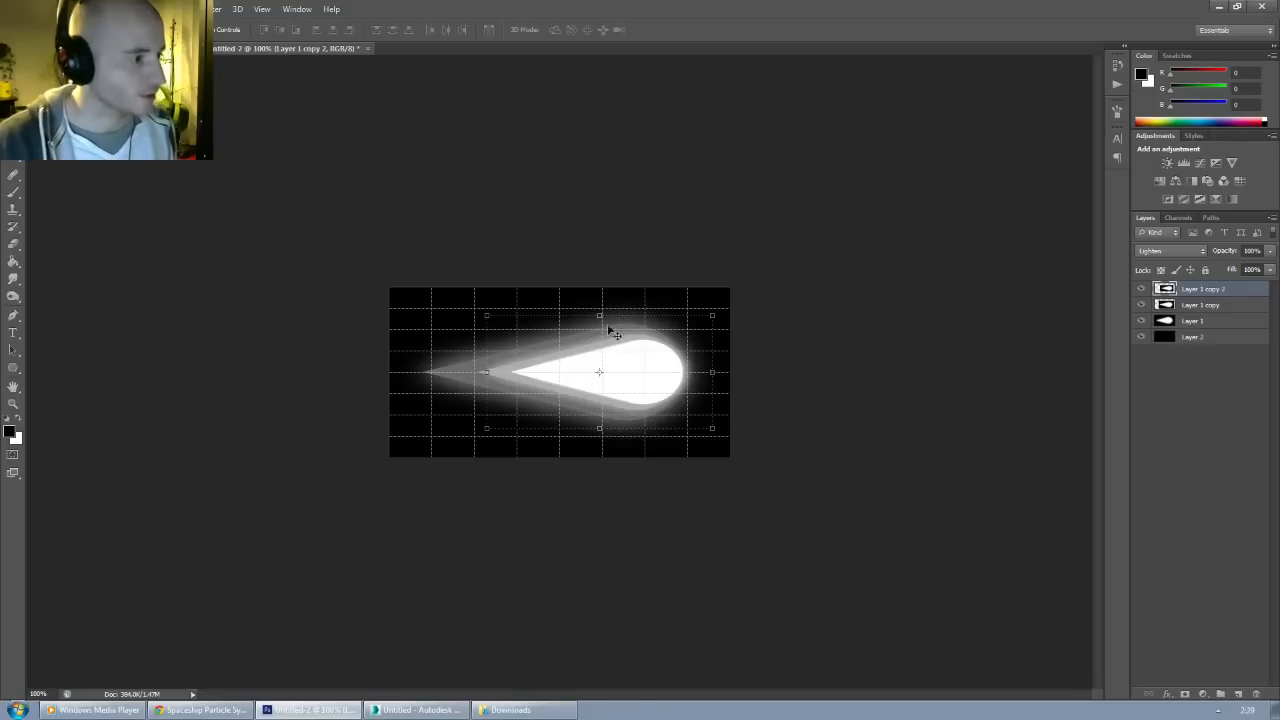
ctrl+drag(714, 319, 717, 299)
key(ctrl+z)
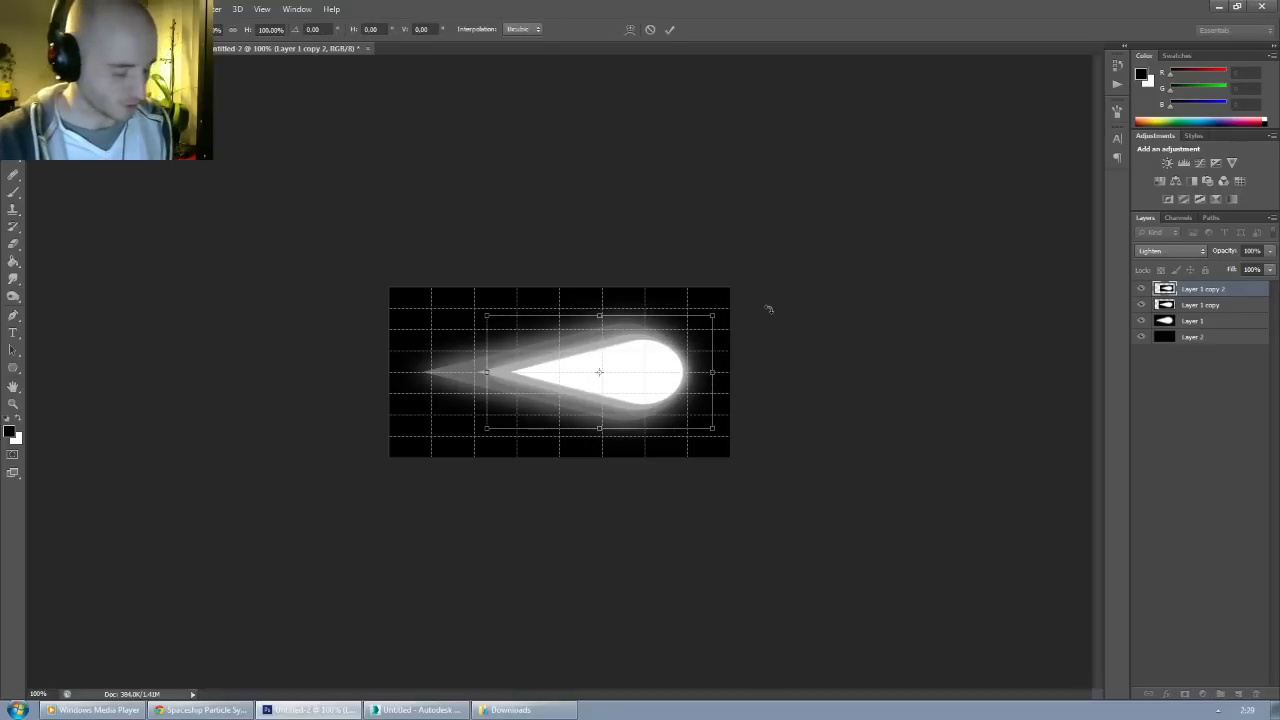
key(Escape)
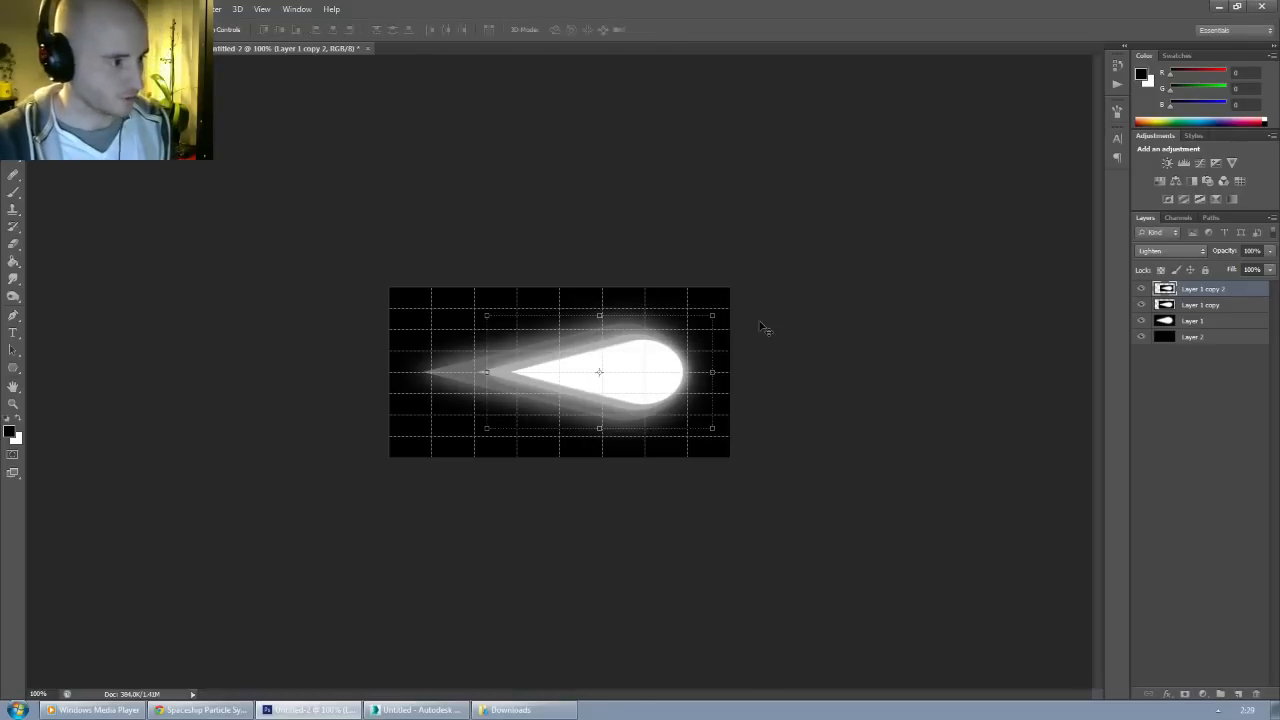
Step: Apply a Gaussian Blur with a radius of 4.0 pixels to the largest teardrop, Layer 1
click(1196, 323)
click(220, 9)
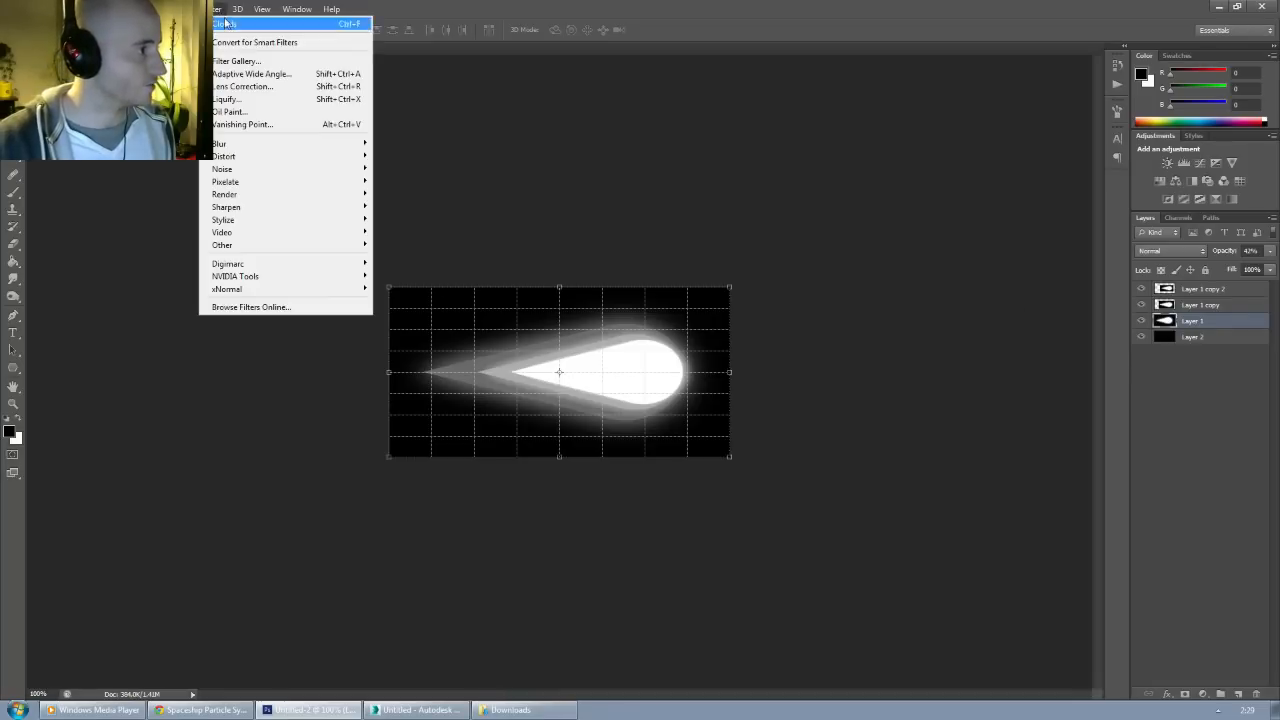
mouse_move(252, 146)
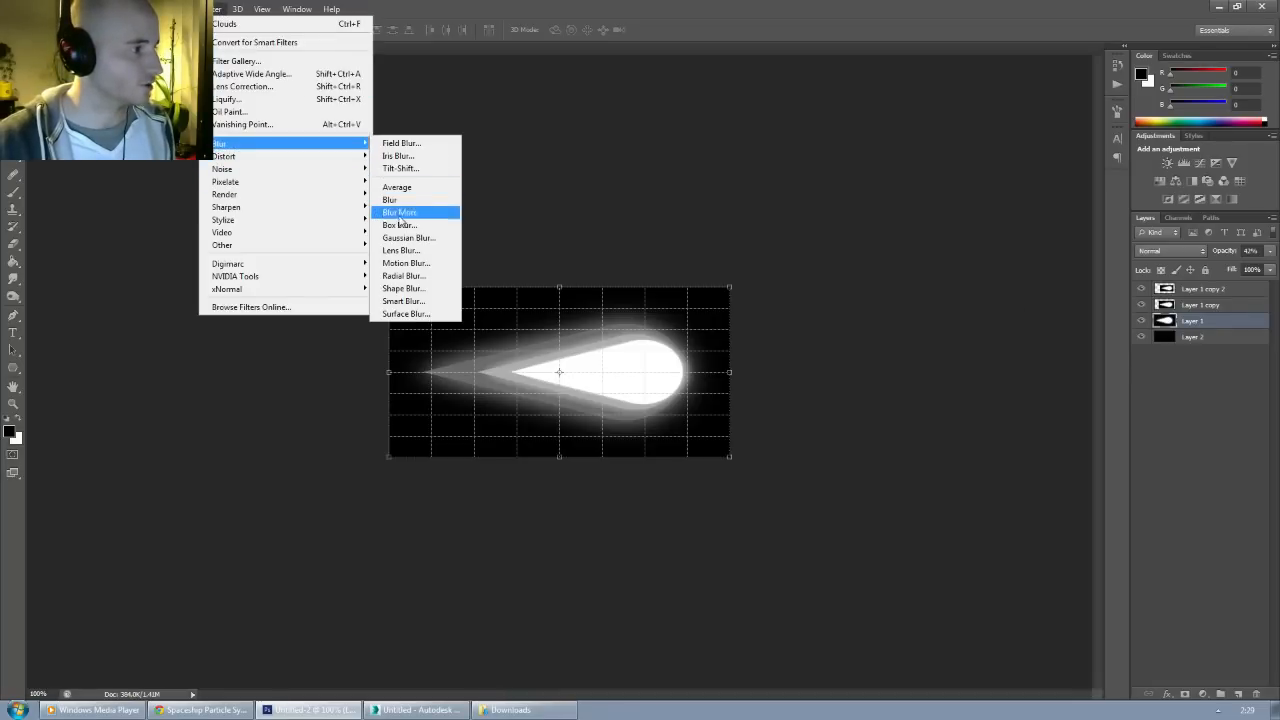
click(405, 238)
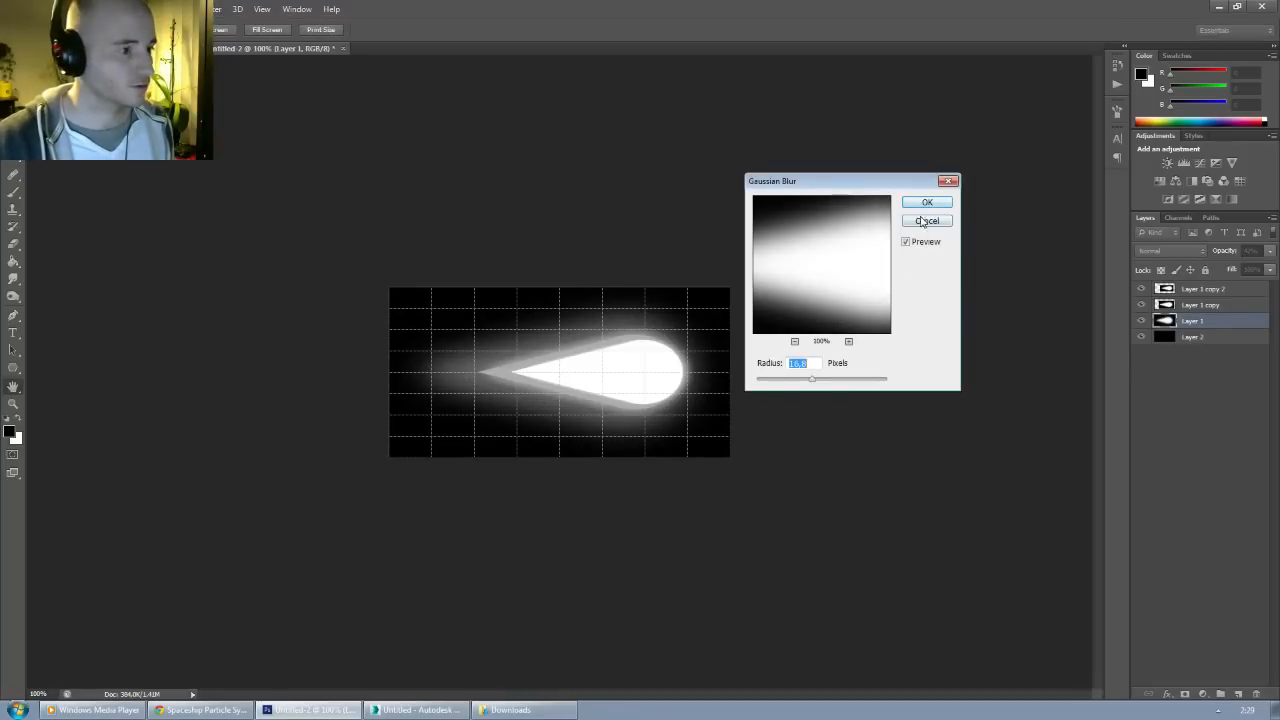
click(785, 380)
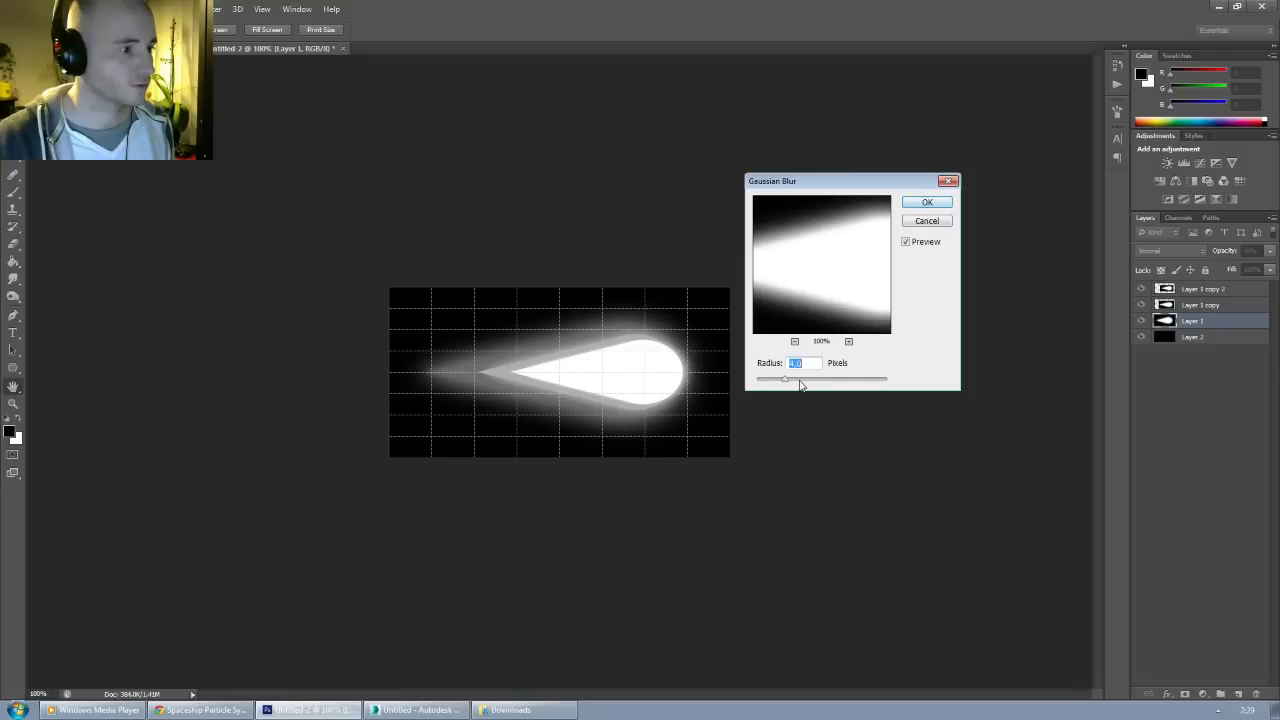
click(914, 204)
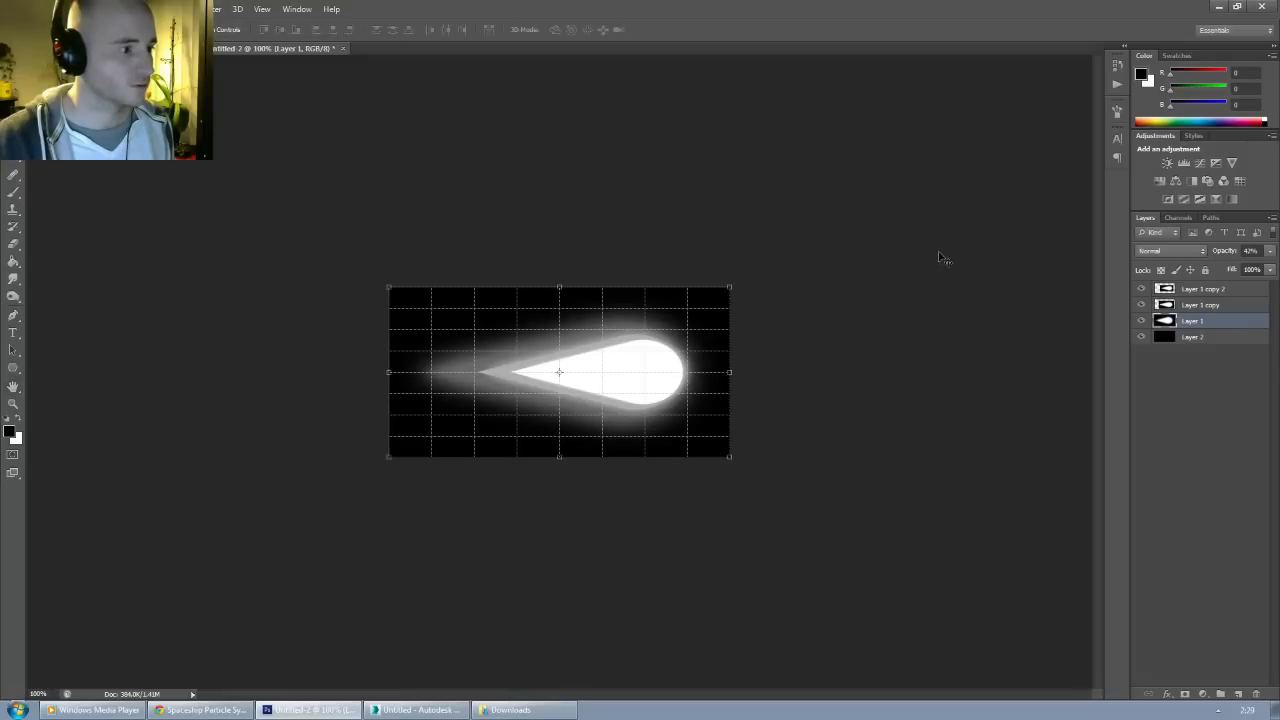
Step: Repeat the Gaussian Blur on both duplicate teardrop layers and reduce the opacity of Layer 1 copy 2 to about 63%
click(1200, 306)
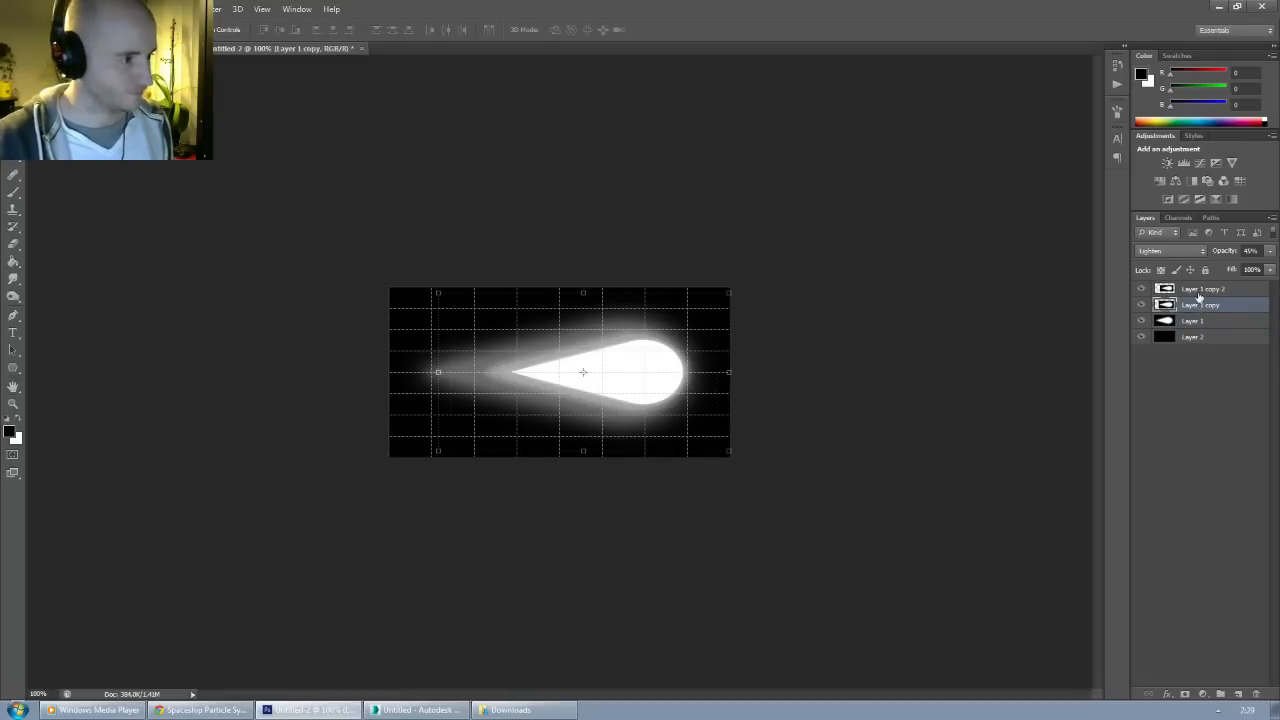
click(1198, 290)
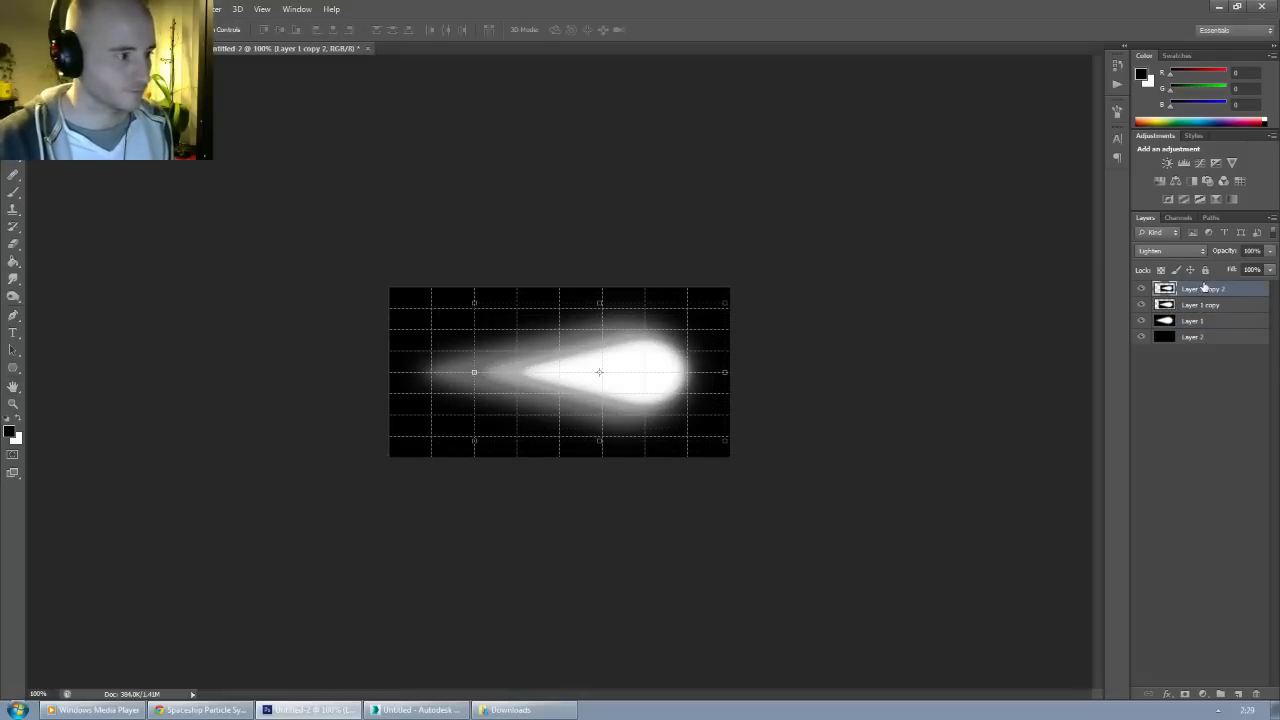
drag(1270, 253, 1246, 269)
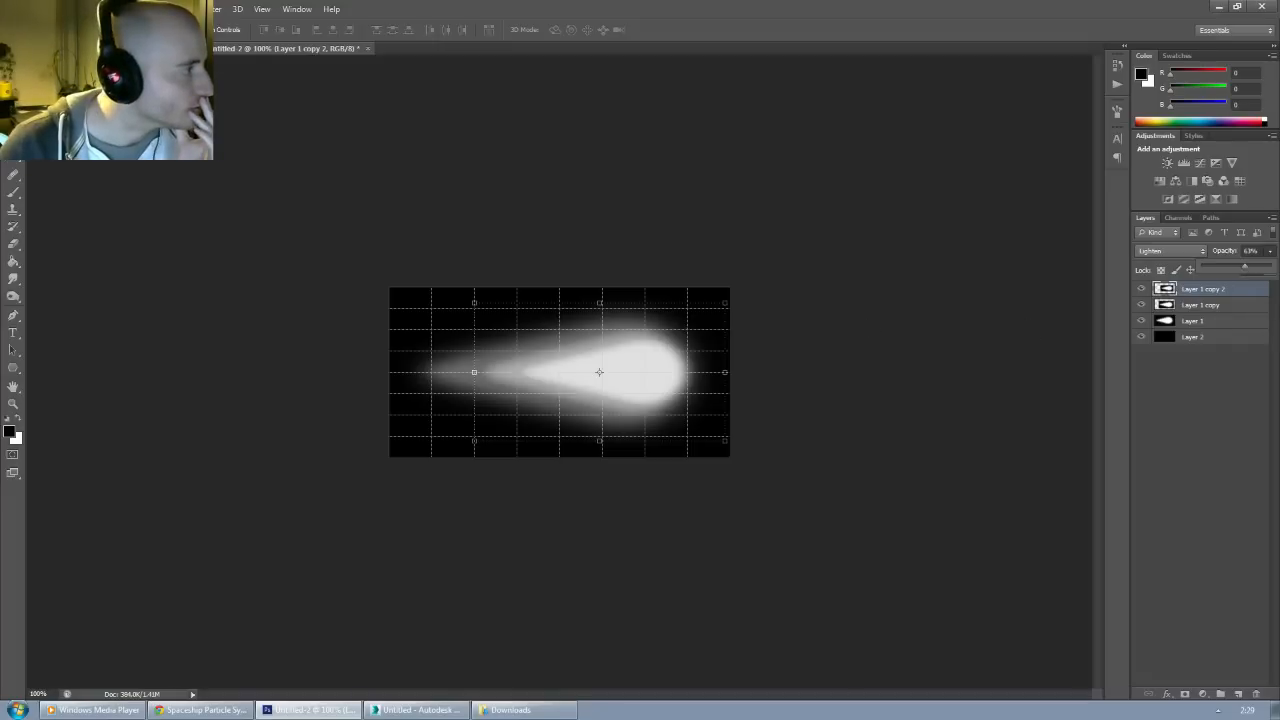
key(m)
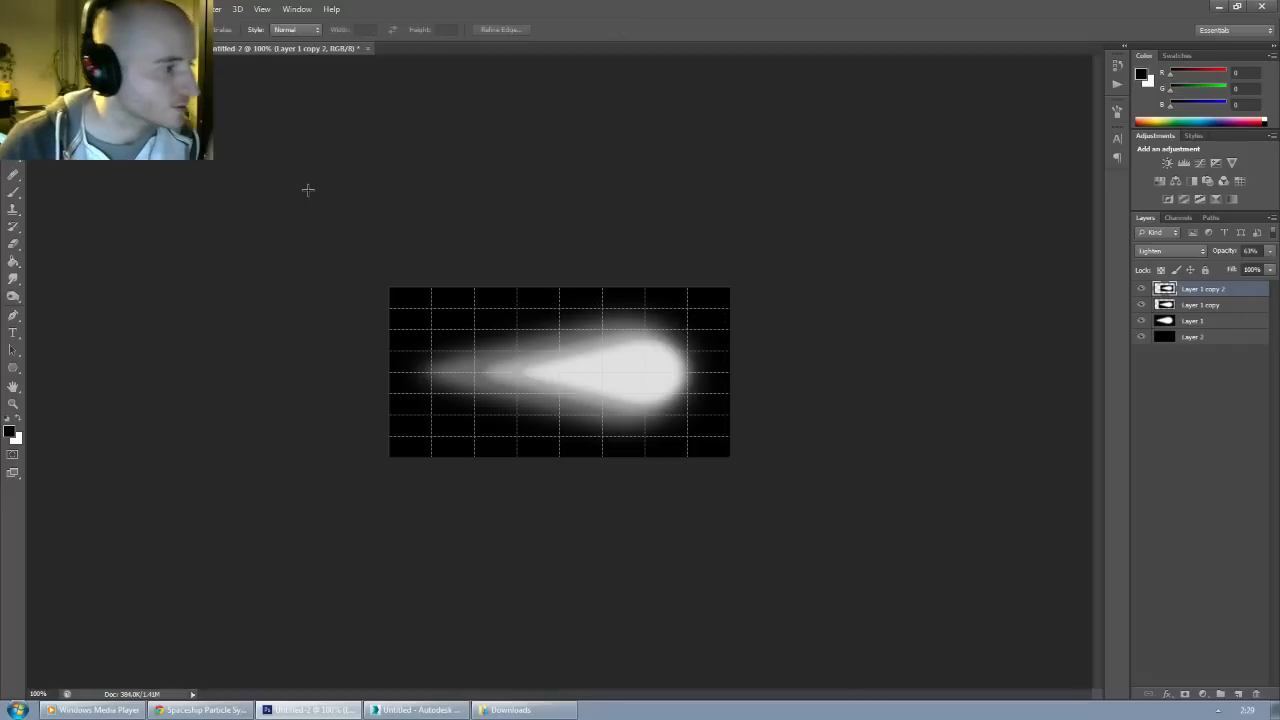
Step: Reduce the opacity of Layer 1 copy to about 52% and of Layer 1 to about 36%
click(1233, 313)
click(1270, 251)
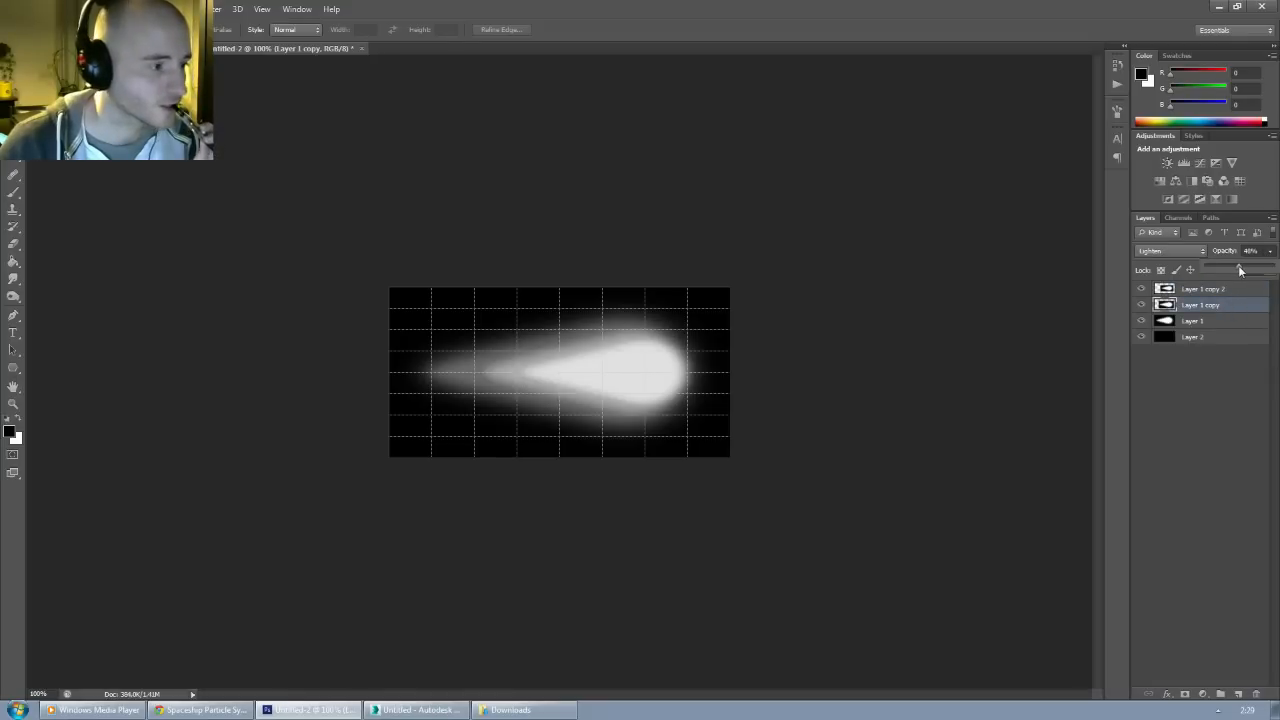
click(1223, 325)
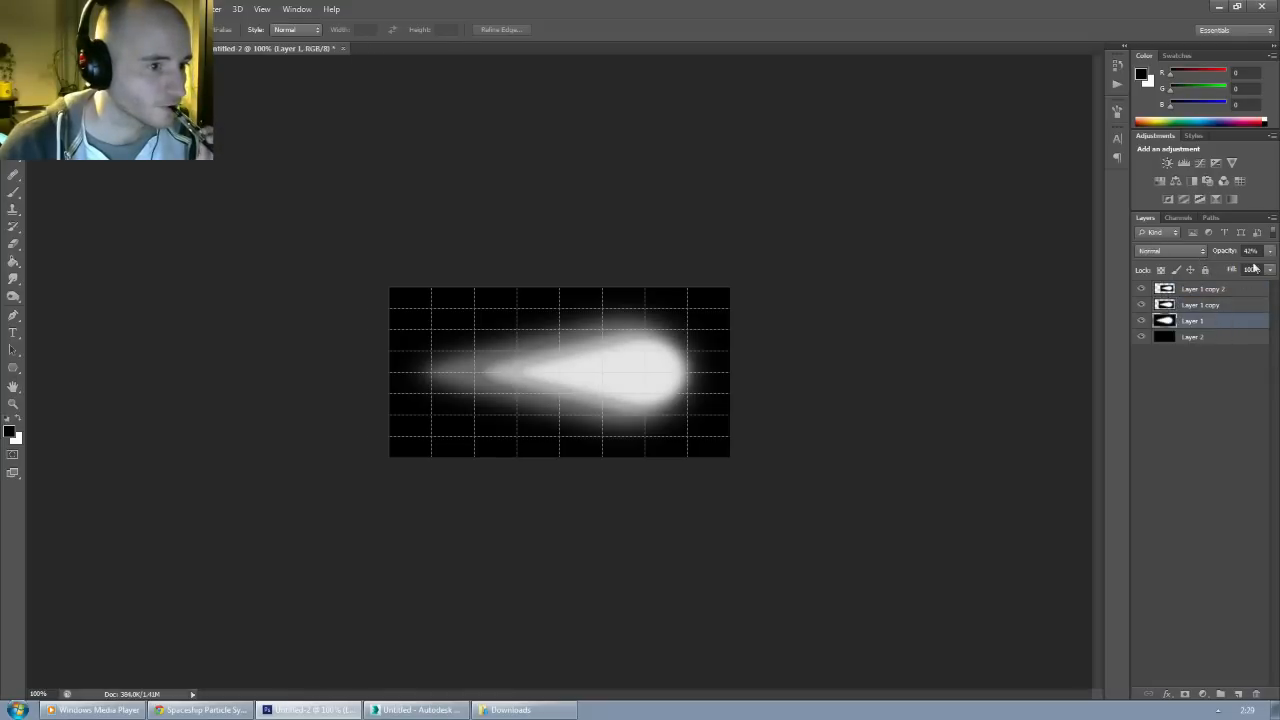
click(1270, 252)
drag(1236, 266, 1226, 265)
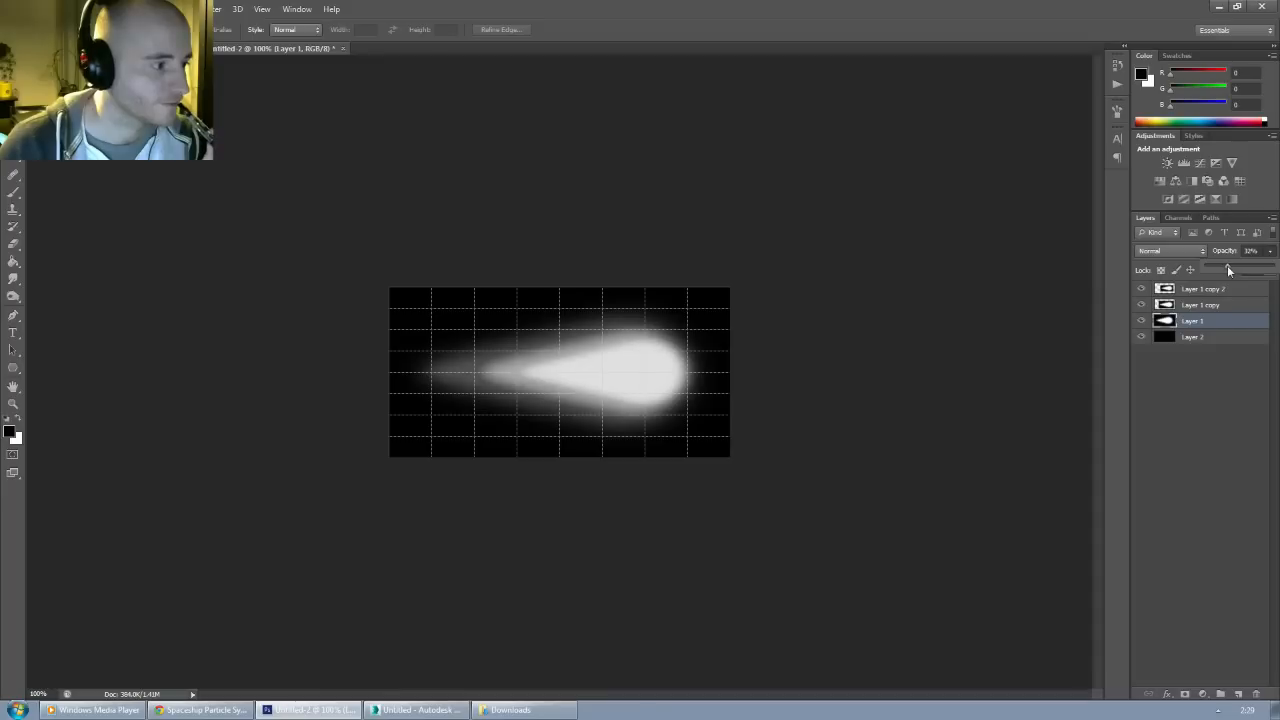
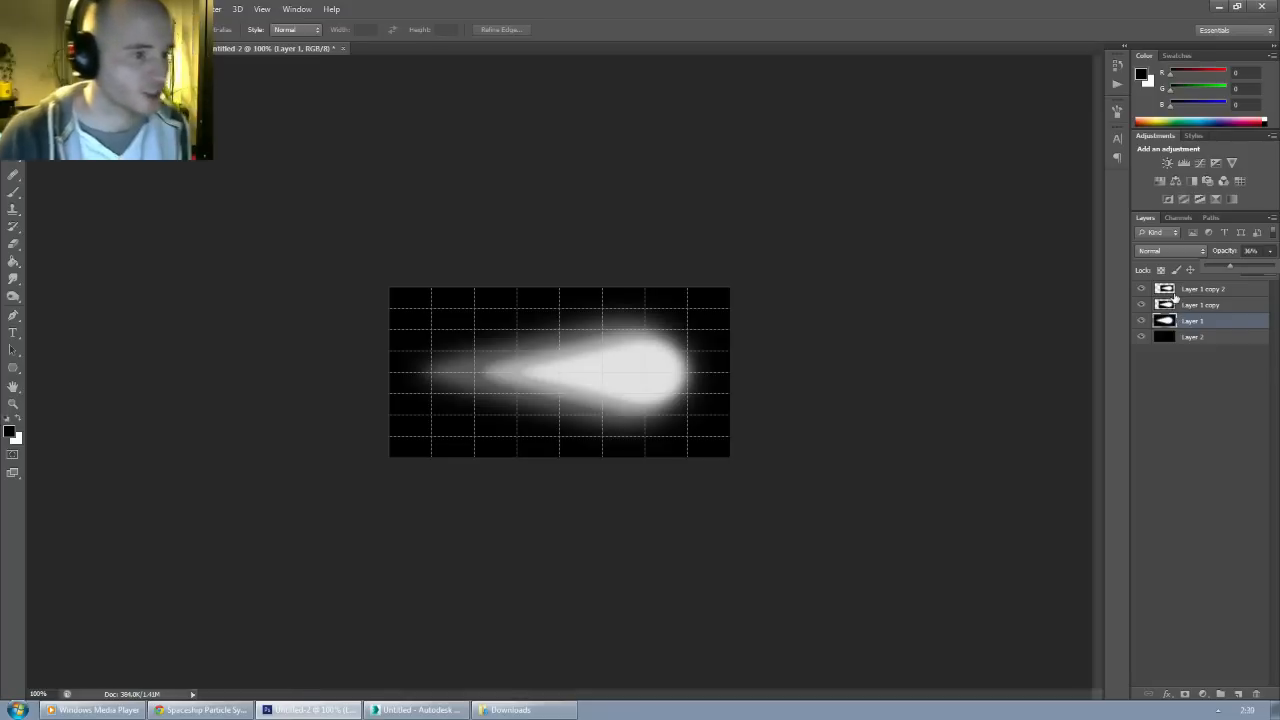
Step: Duplicate the three teardrop layers and add a layer group named Other
shift+click(1198, 290)
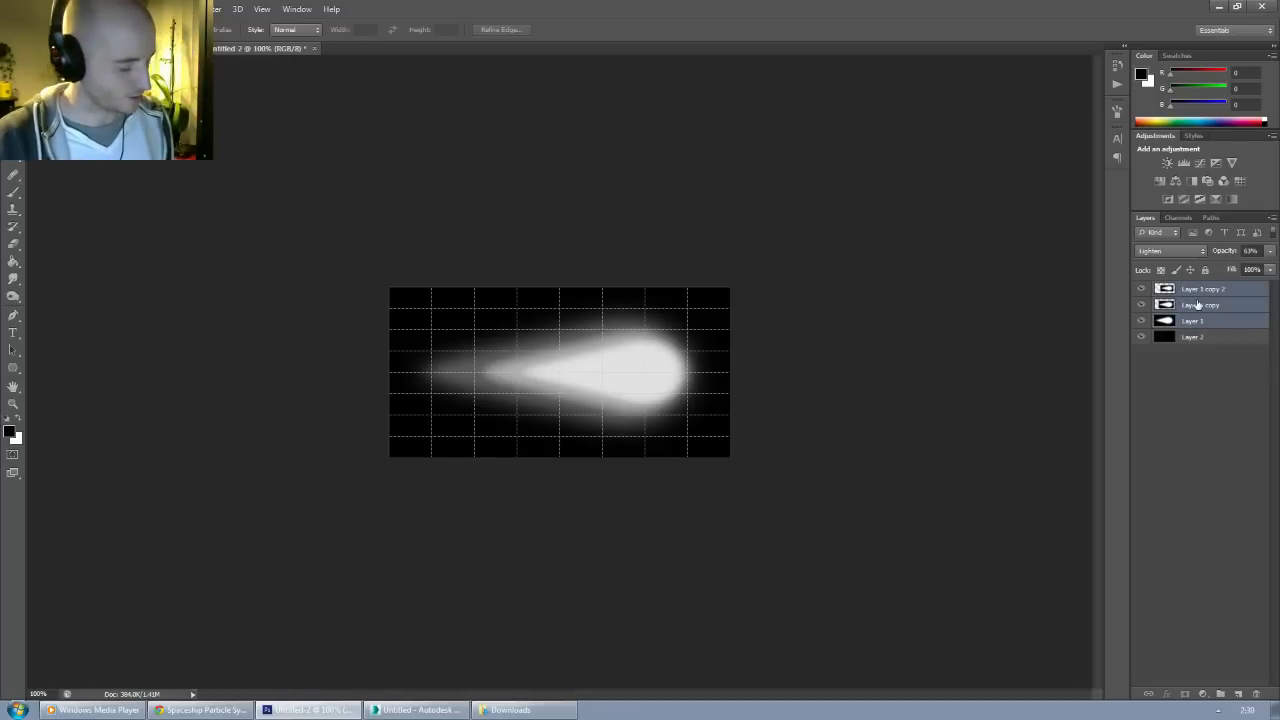
key(ctrl+j)
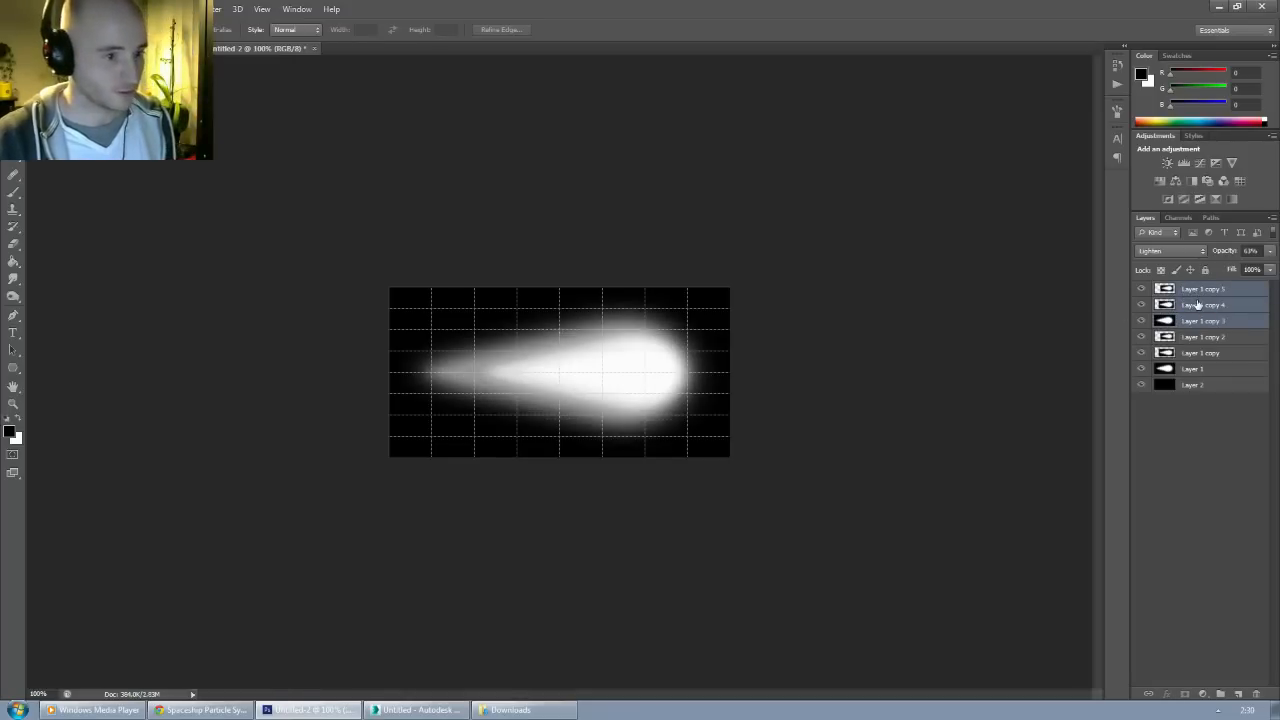
click(1221, 697)
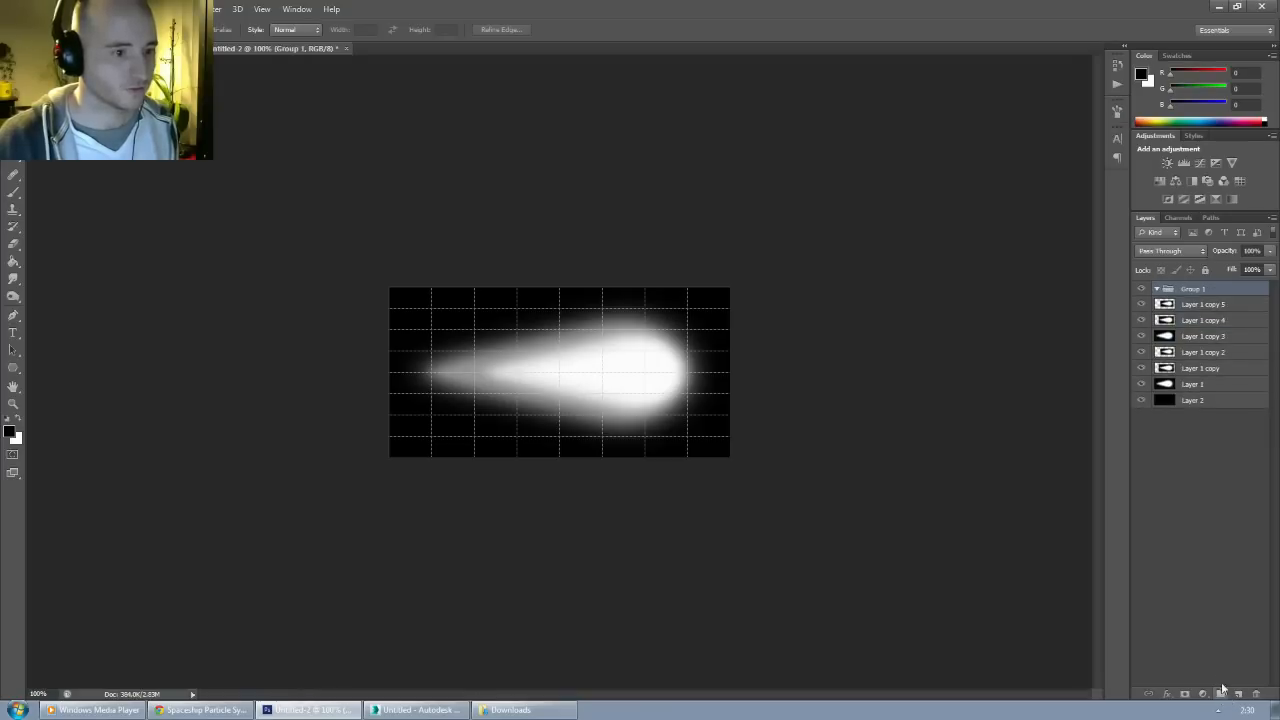
double_click(1195, 289)
text(Other)
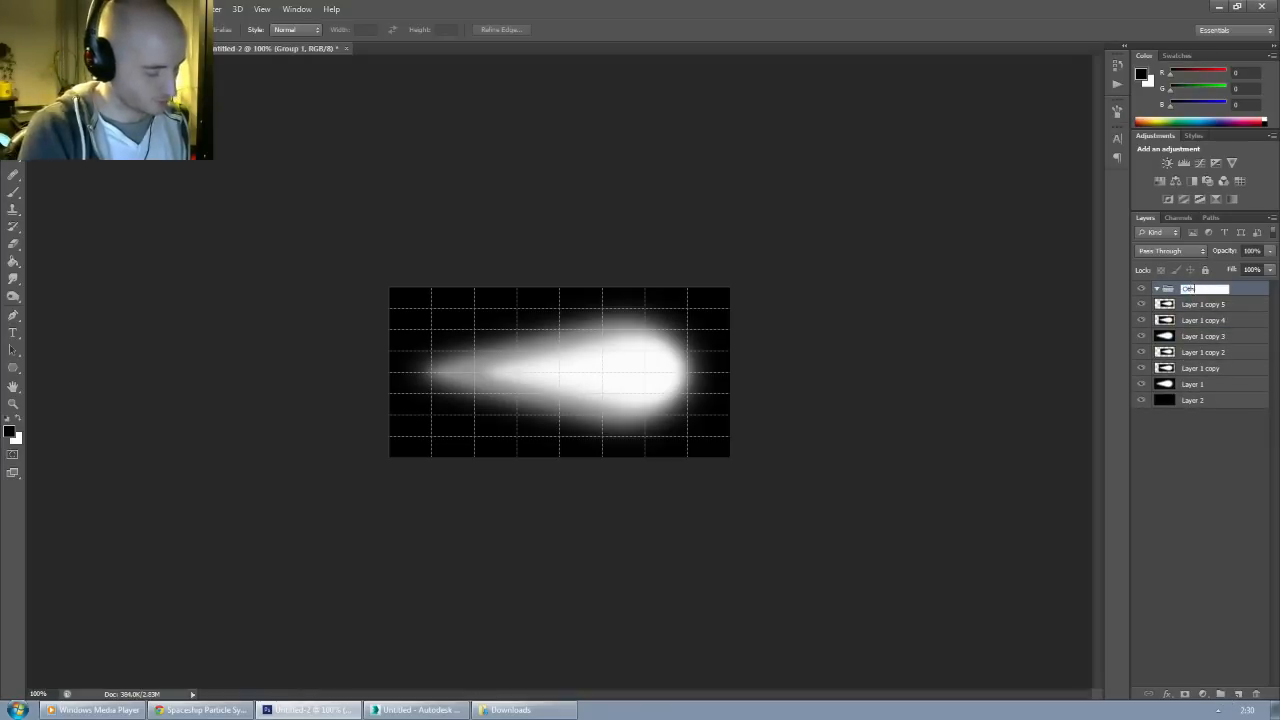
key(Return)
Step: Move the three duplicated teardrop layers into the Other group and hide the group
click(1194, 305)
shift+click(1193, 340)
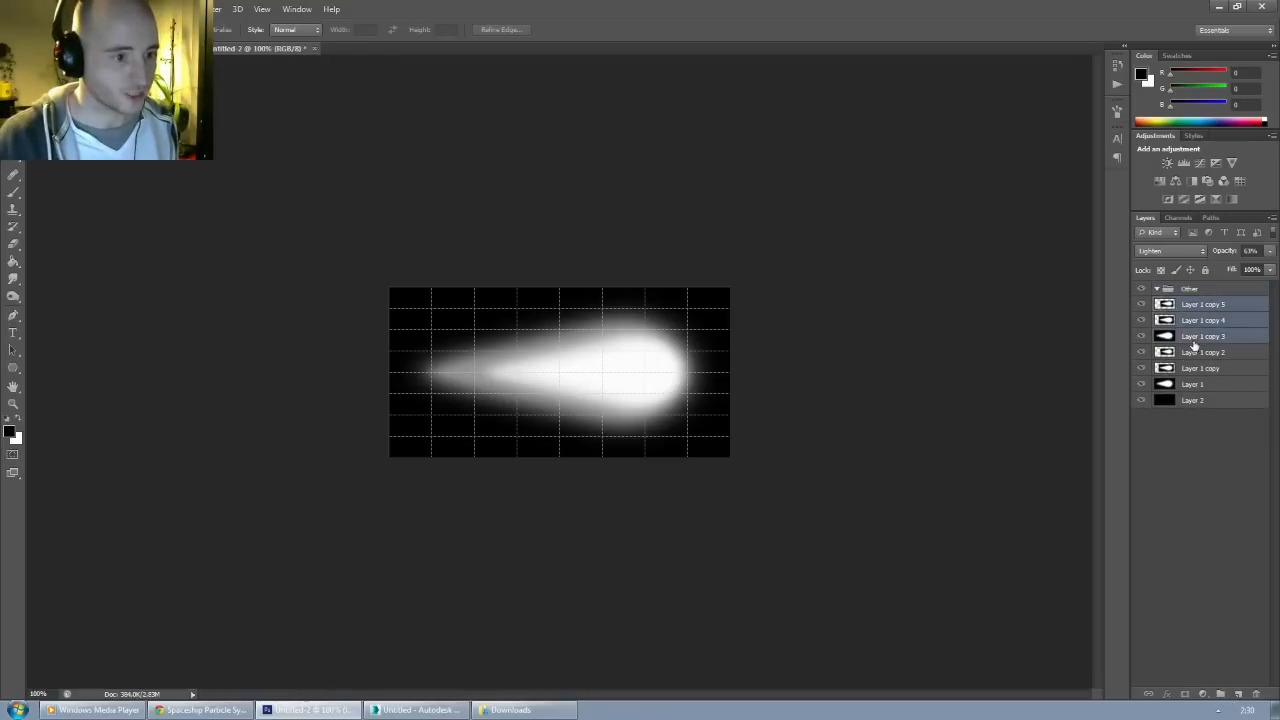
drag(1189, 307, 1188, 289)
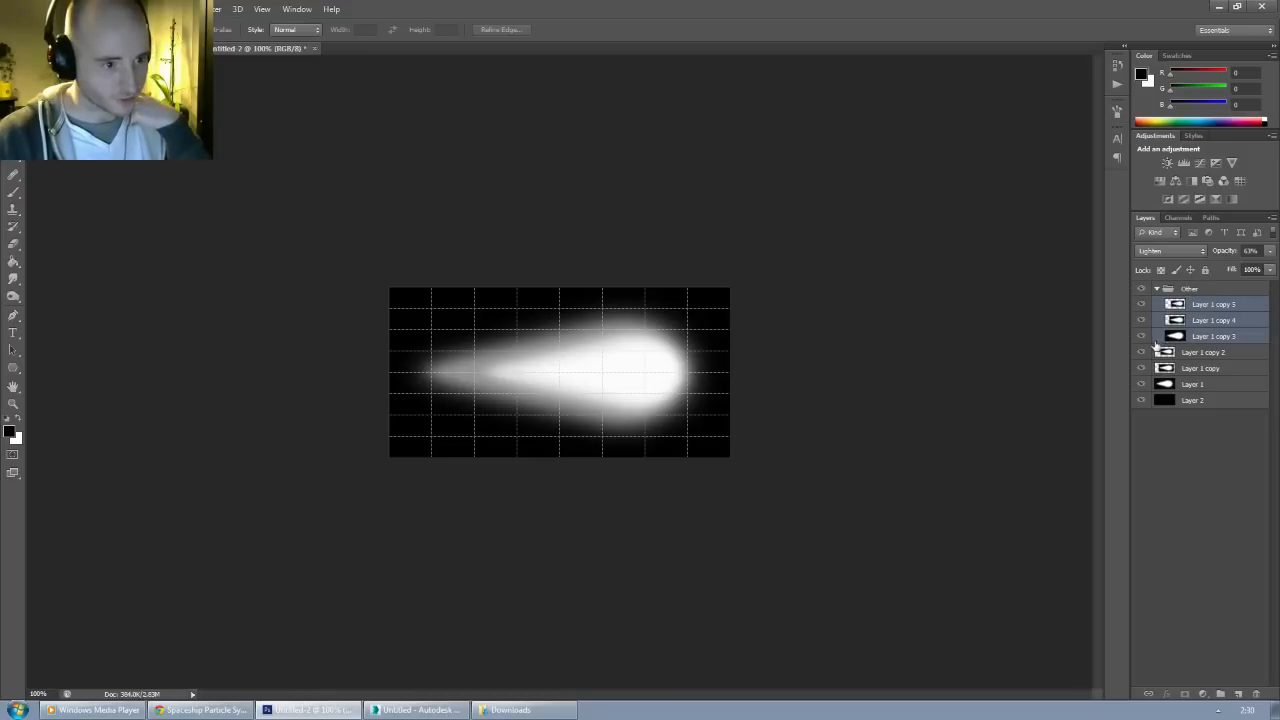
click(1141, 288)
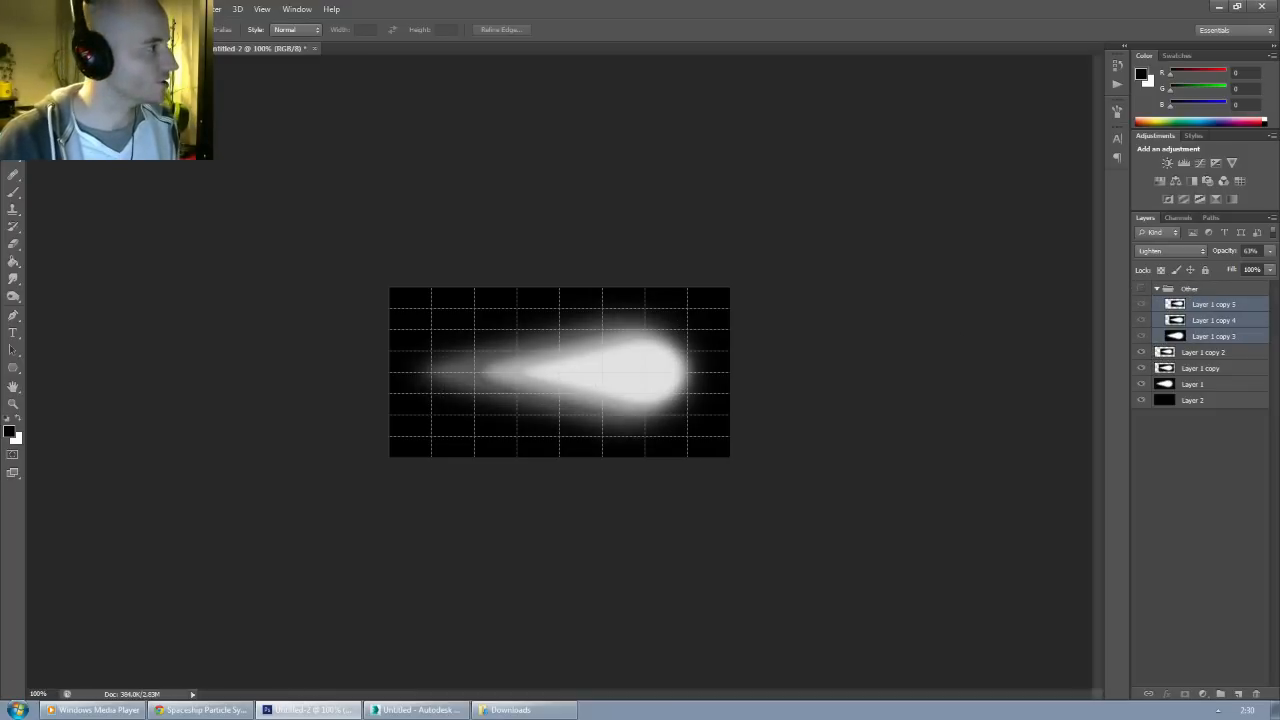
click(1213, 354)
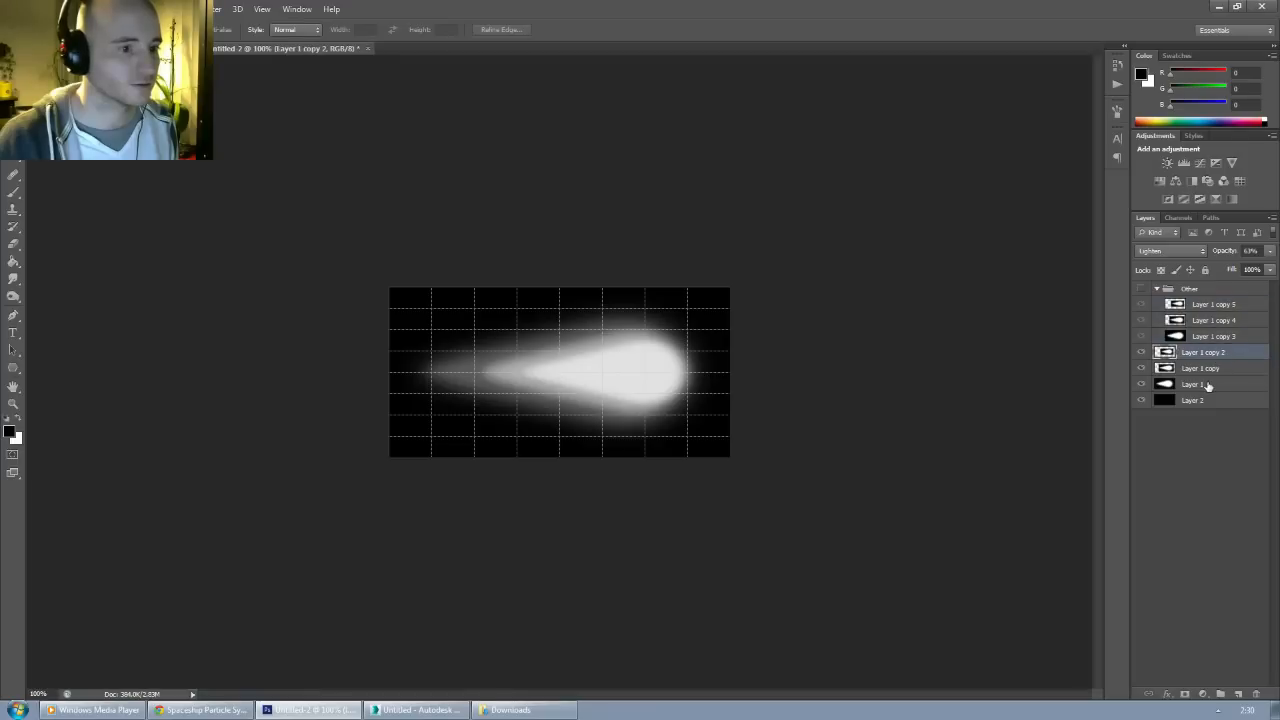
shift+click(1208, 386)
key(ctrl+e)
shift+click(1193, 369)
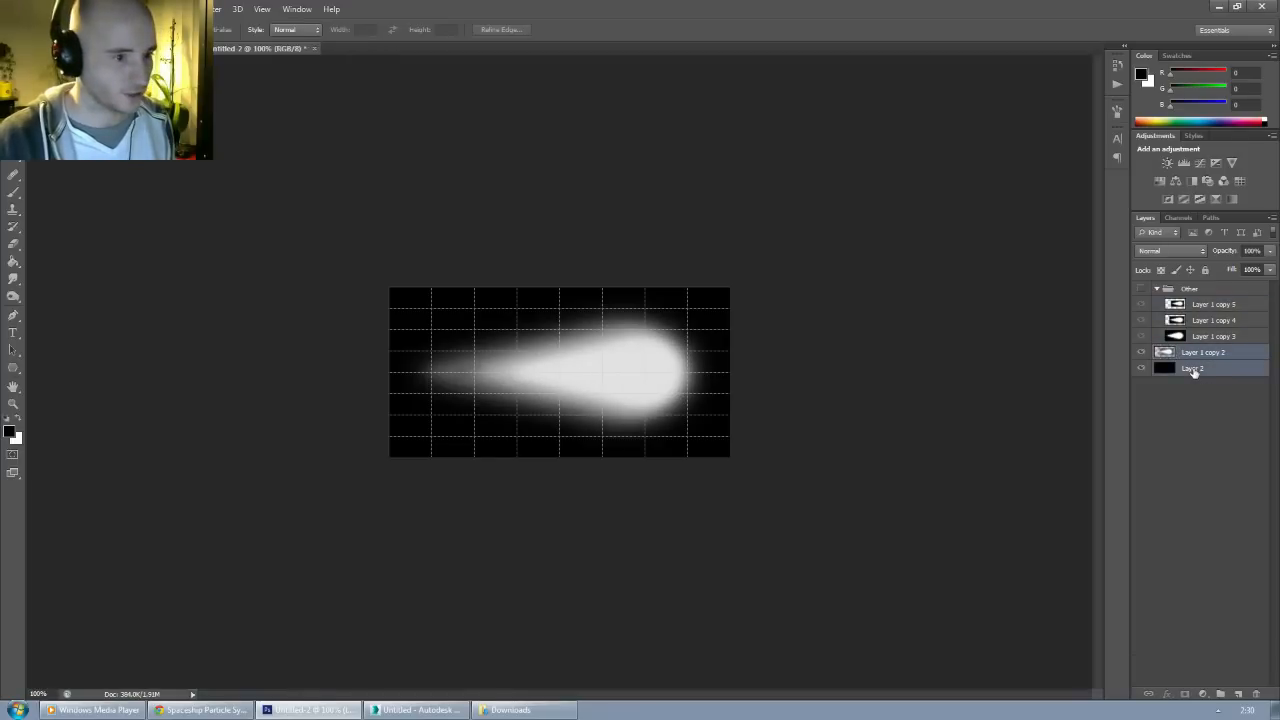
key(ctrl+z)
Step: Merge the three original teardrop layers with black Layer 2 and paste a copy of the result into a new 512 x 256 pixel document
click(1200, 354)
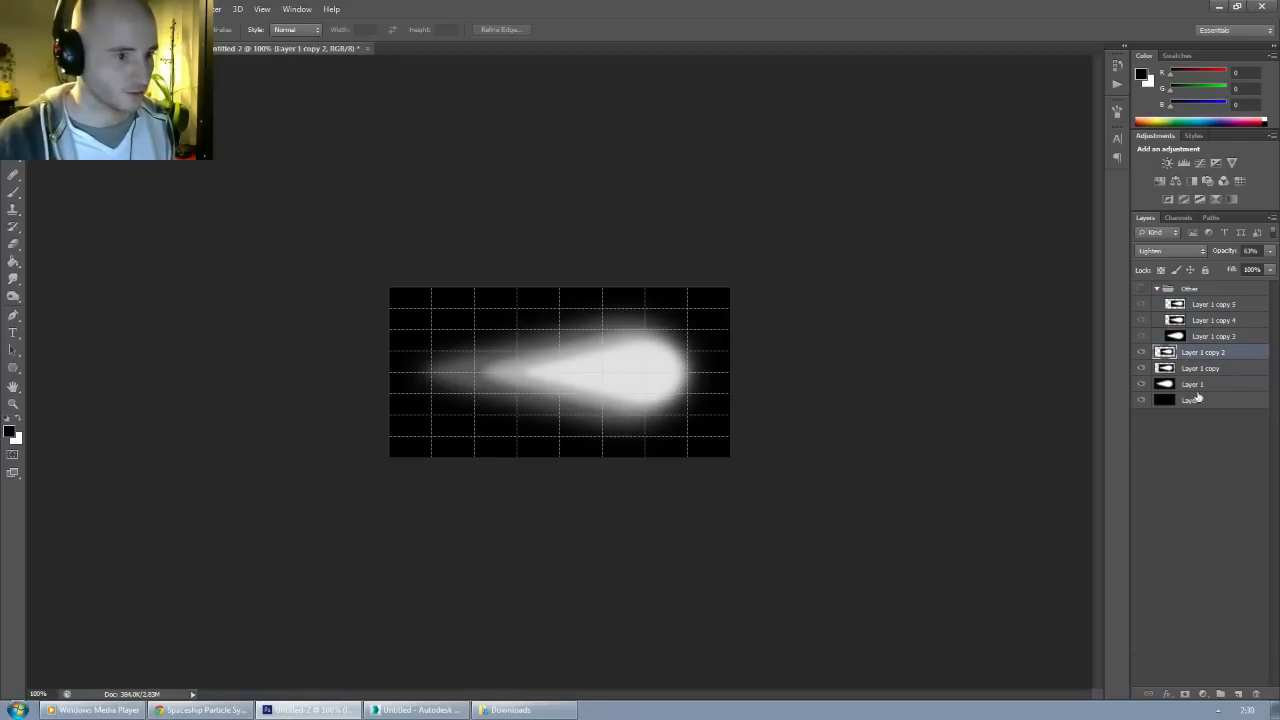
shift+click(1199, 400)
key(ctrl+e)
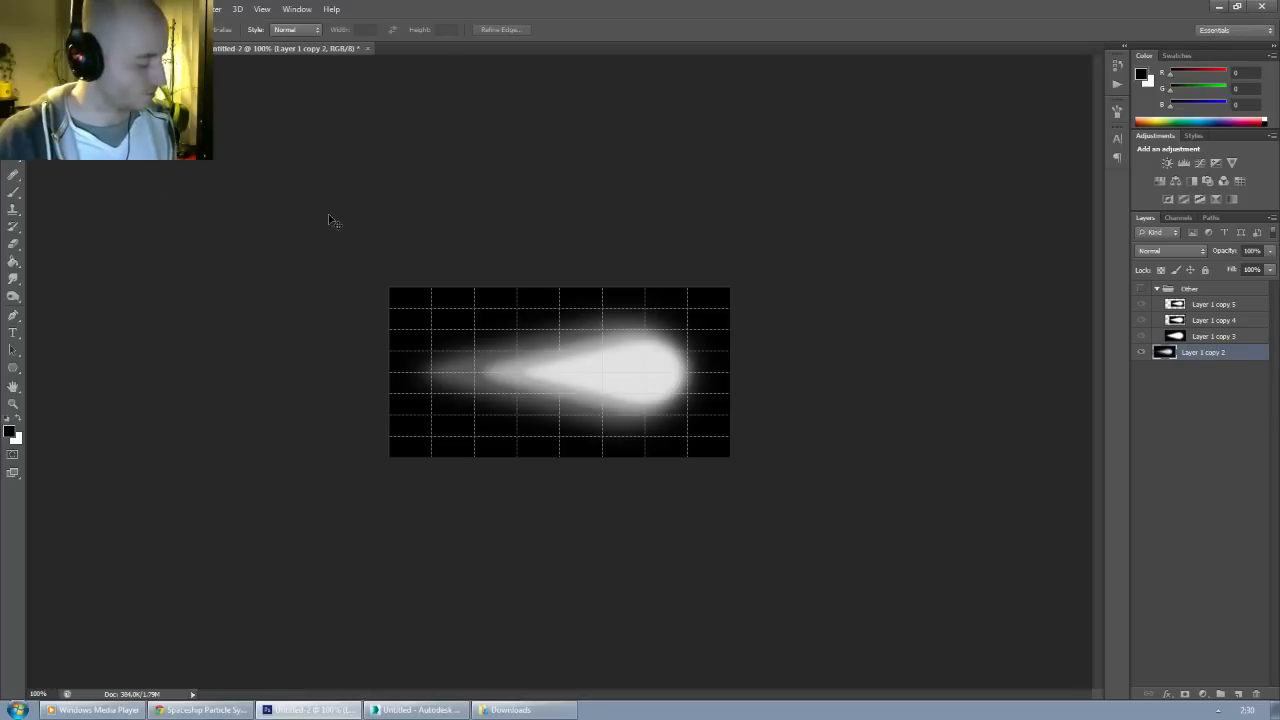
key(ctrl+a)
key(ctrl+c)
key(ctrl+n)
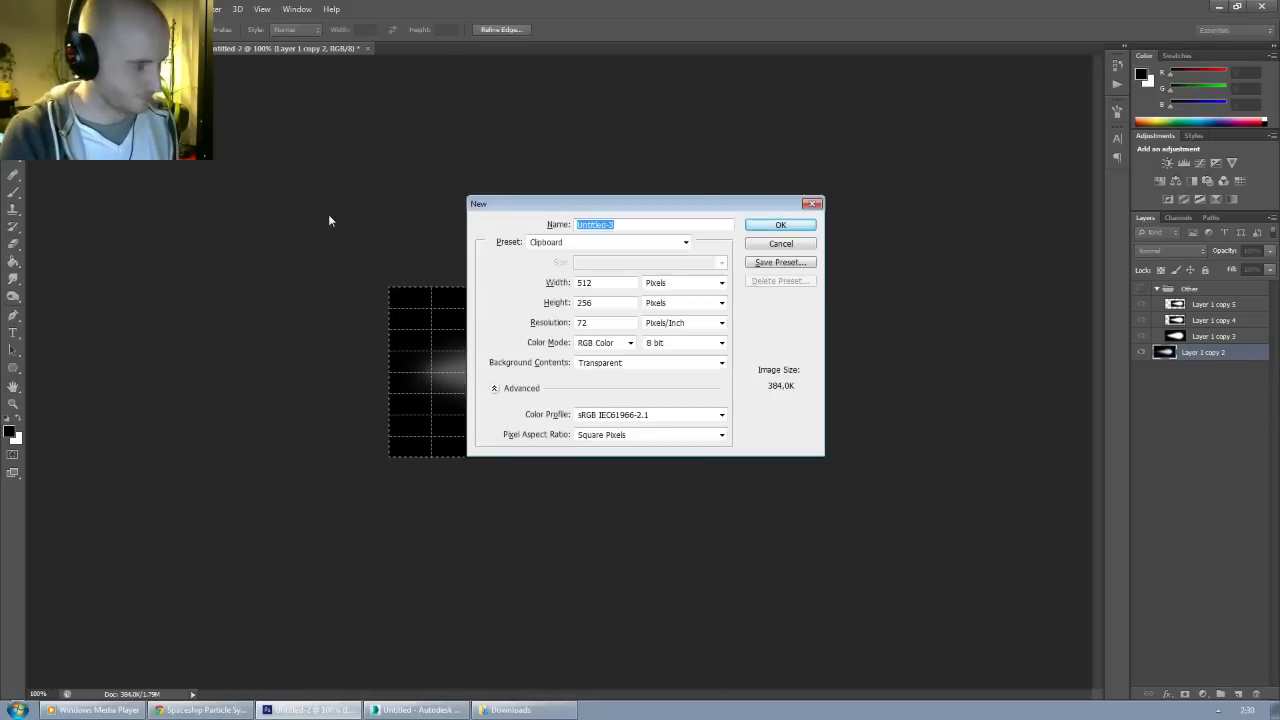
key(Return)
key(ctrl+v)
Step: Return to the original document, undo the layer merge, show the Other group and hide the three original teardrop layers
click(290, 48)
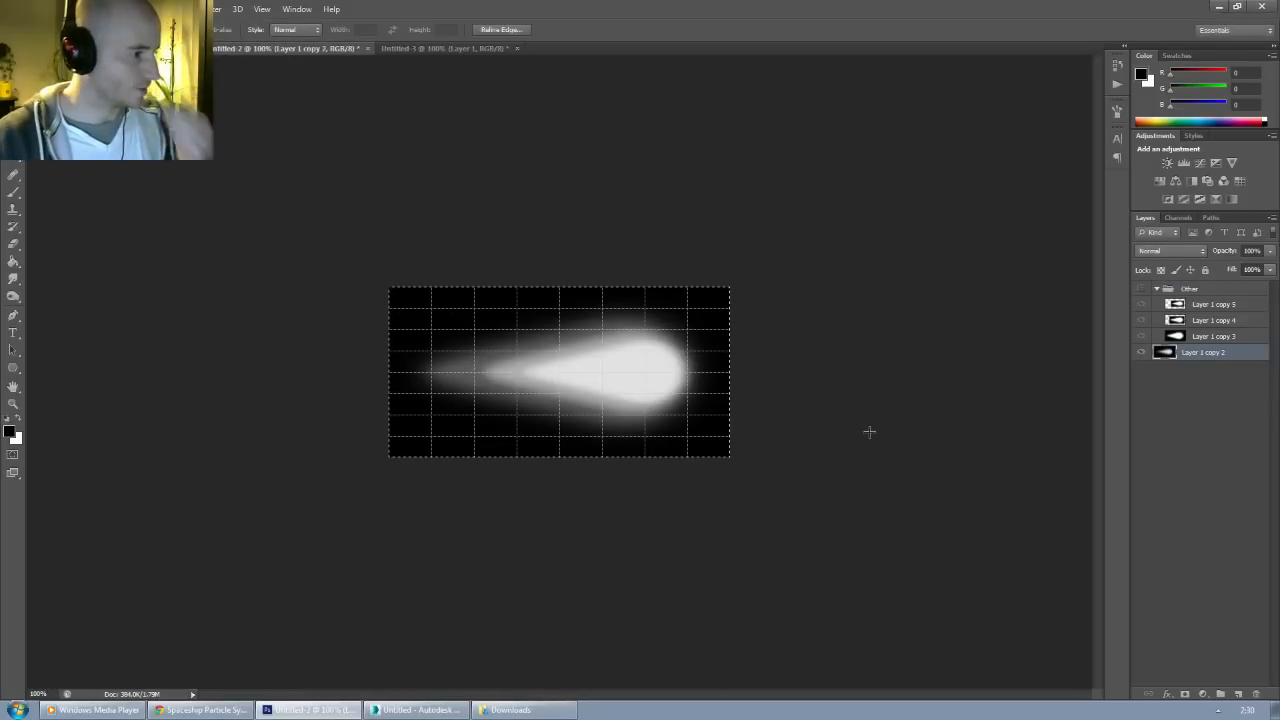
click(1141, 289)
click(1140, 354)
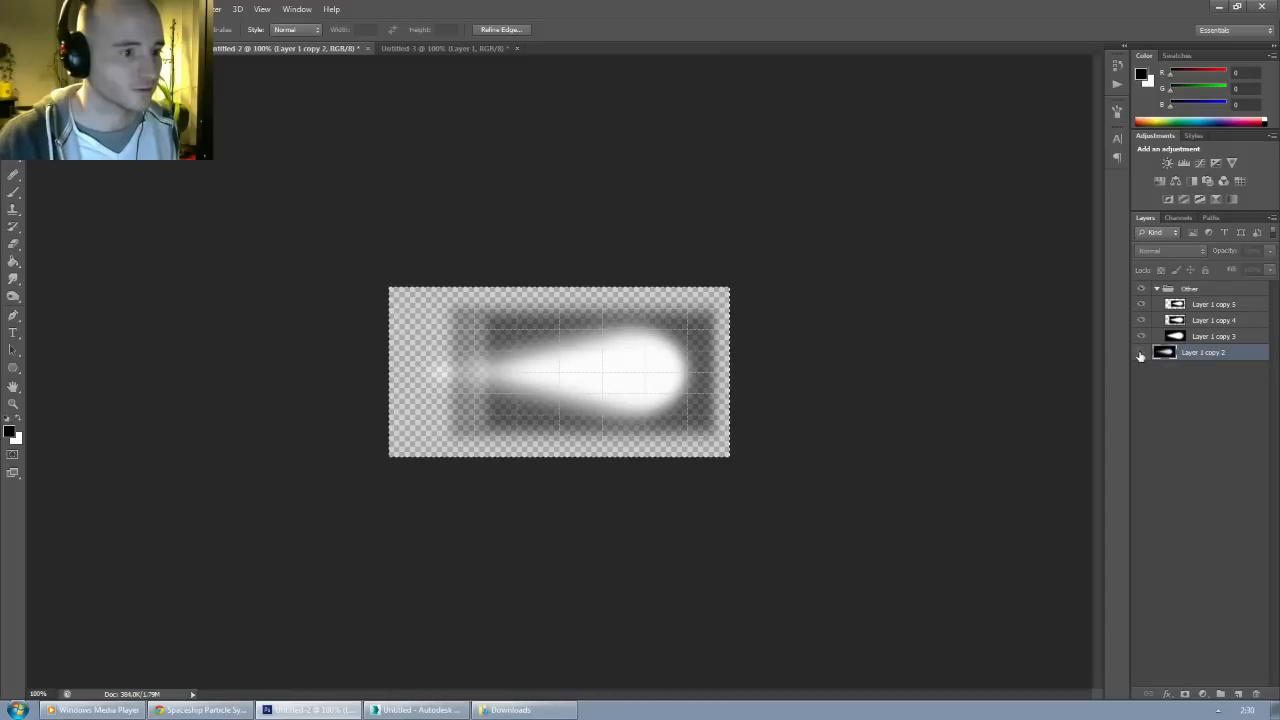
key(ctrl+alt+z)
key(ctrl+alt+z)
drag(1142, 355, 1143, 384)
key(v)
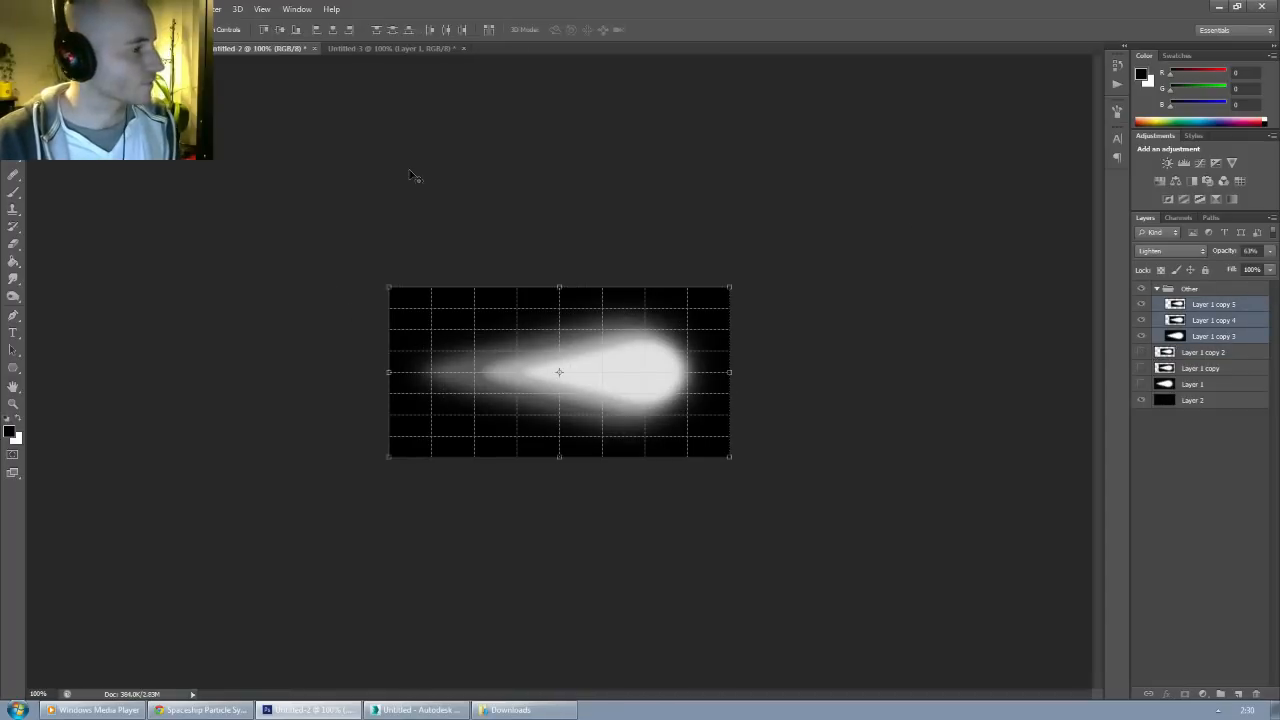
Step: Nudge the largest duplicated teardrop, Layer 1 copy 3, a few pixels to the left
click(1200, 340)
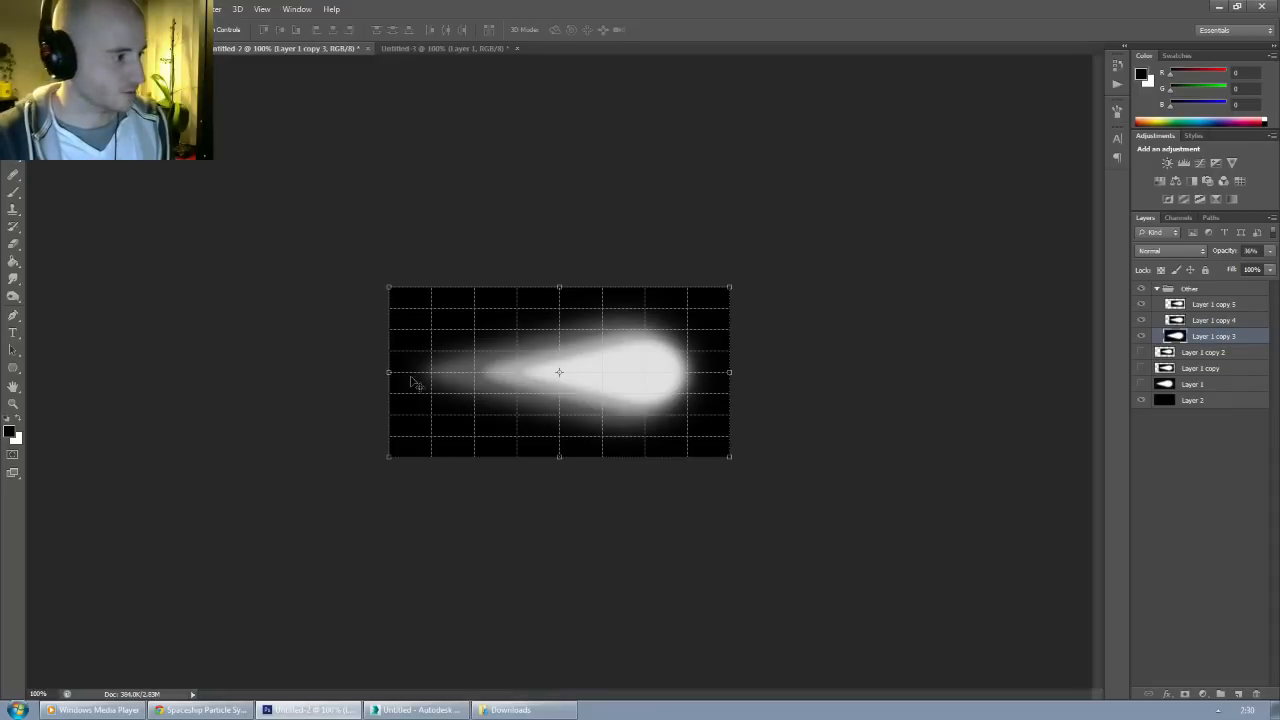
drag(482, 385, 481, 385)
key(Left)
key(Left)
key(Left)
key(Left)
key(Left)
key(Left)
key(Left)
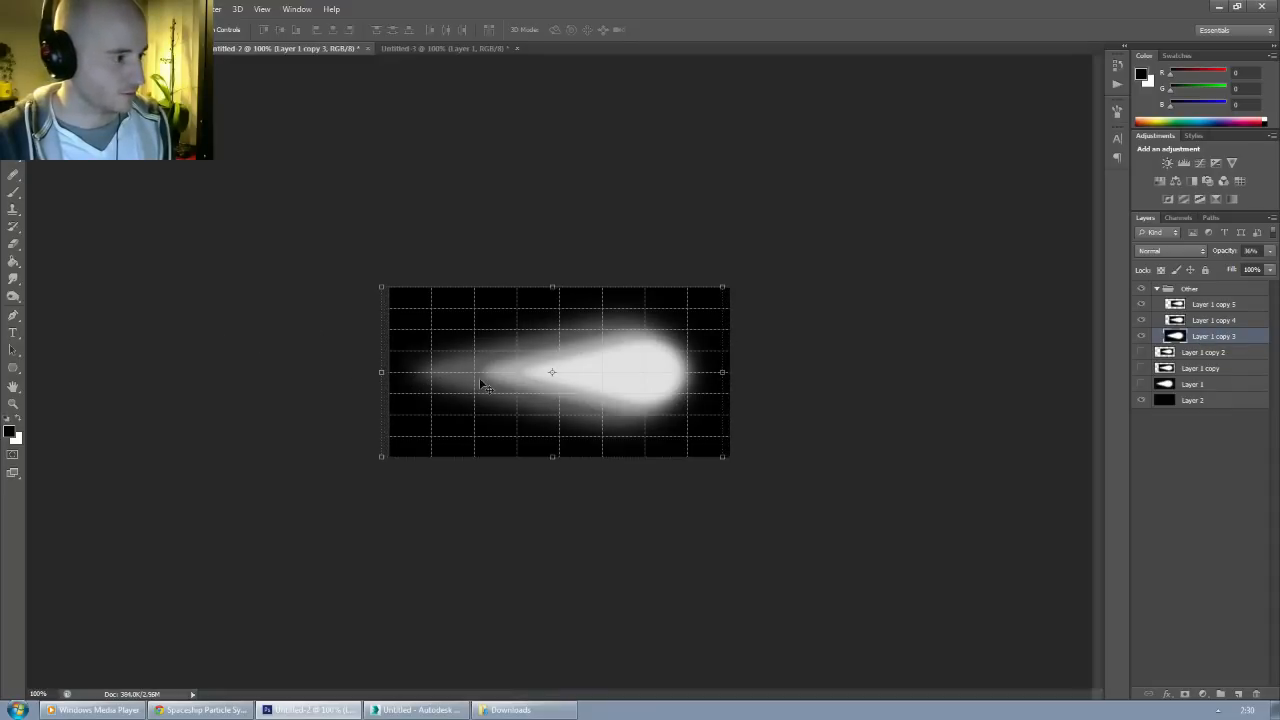
Step: Nudge the middle duplicated teardrop, Layer 1 copy 4, a few pixels to the right
click(1191, 320)
key(Right)
key(Right)
key(Right)
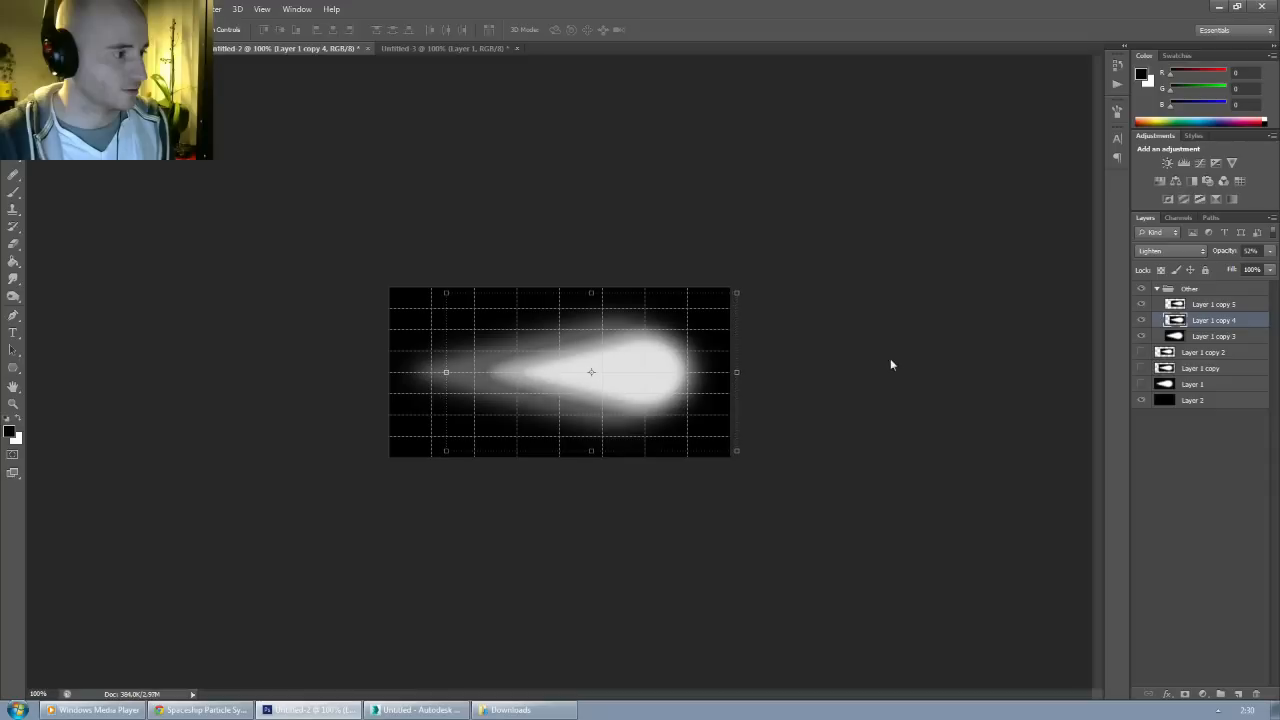
Step: Nudge the smallest duplicated teardrop, Layer 1 copy 5, horizontally so its rounded end sits within the larger ones
click(1200, 303)
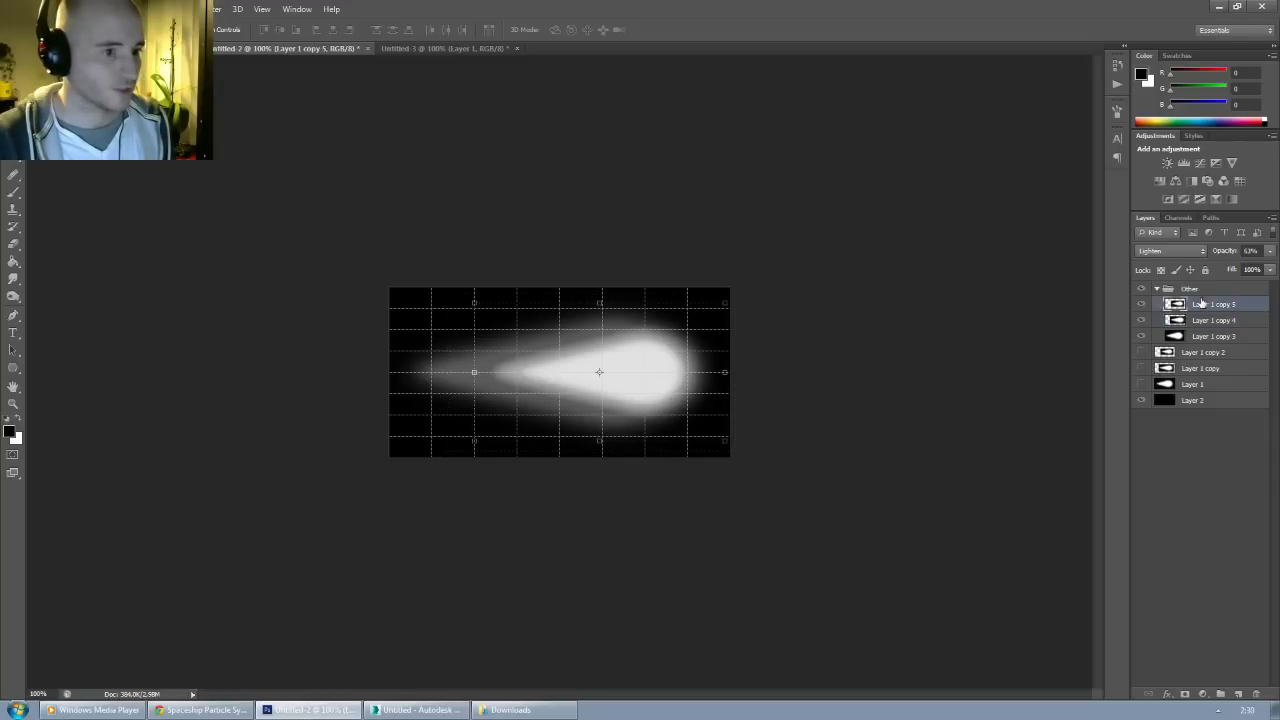
key(Left)
key(Left)
key(Left)
key(Left)
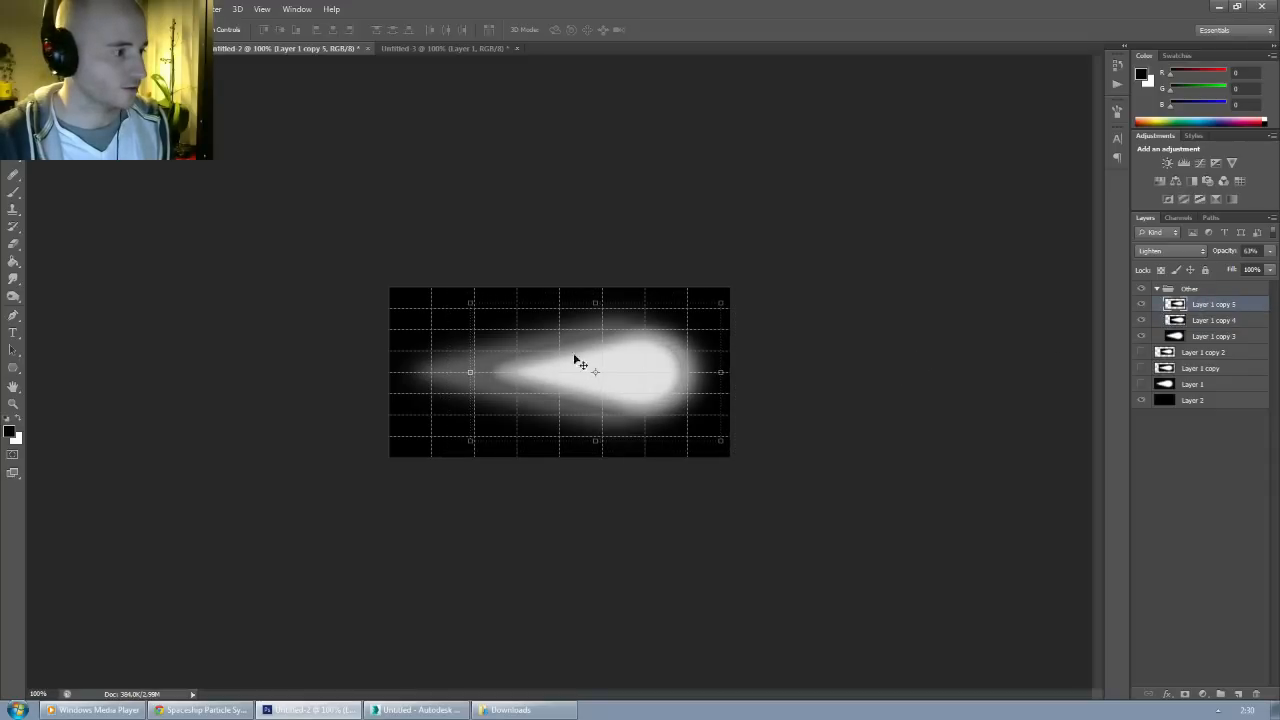
key(Right)
key(Right)
key(Right)
key(Right)
key(Right)
Step: Transform Layer 1 copy 5, lengthening it at both ends and reducing its height symmetrically to about 83%
drag(474, 372, 405, 372)
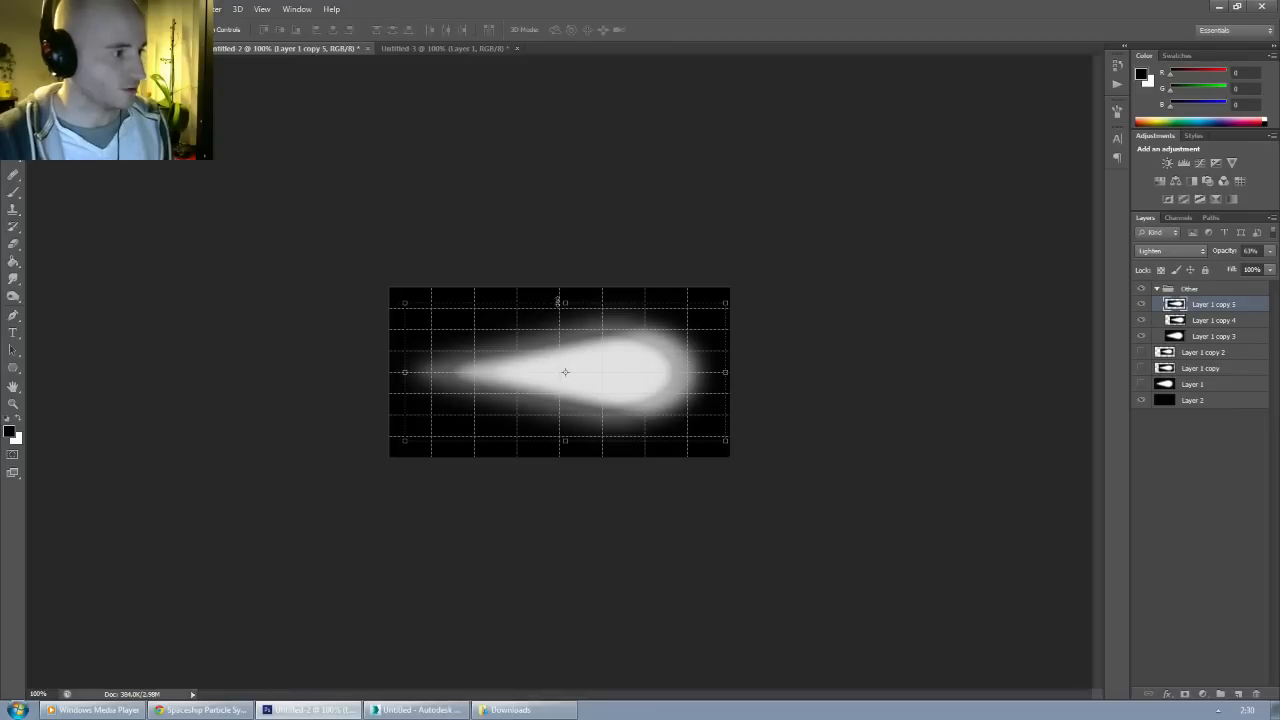
alt+drag(564, 302, 565, 314)
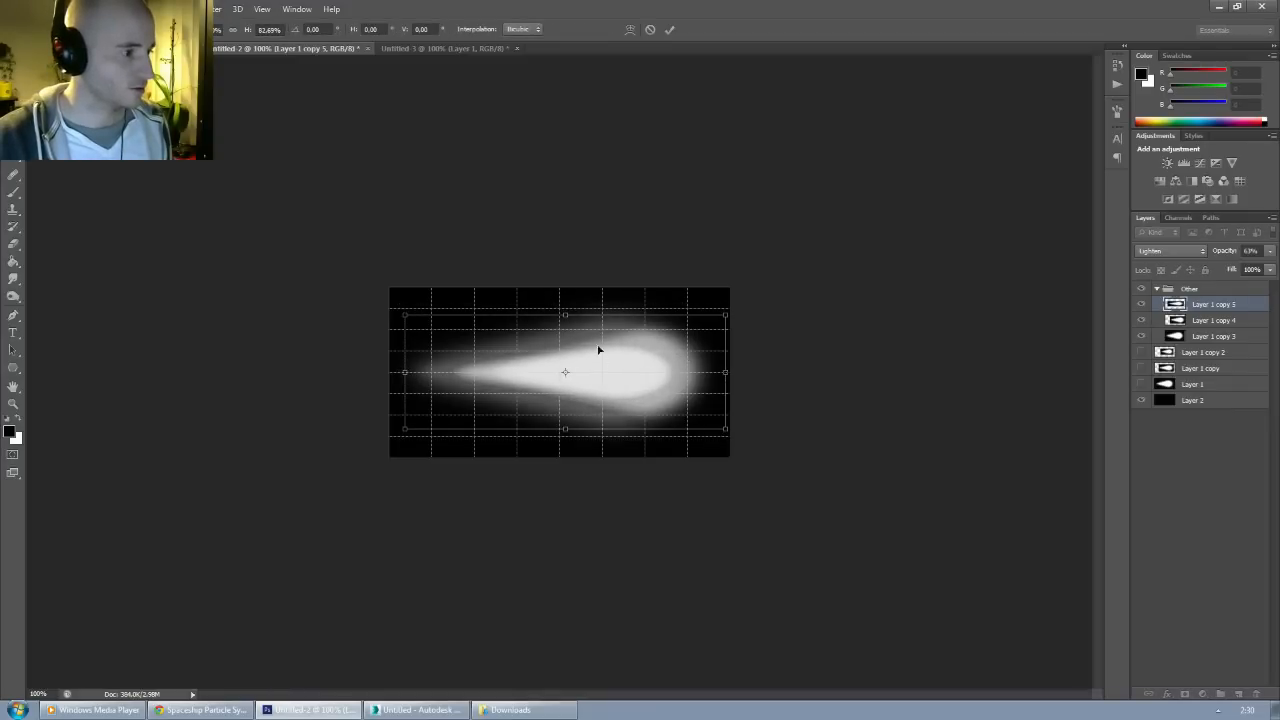
mouse_move(725, 372)
mouse_down()
mouse_move(752, 372)
mouse_move(741, 371)
mouse_up()
key(Return)
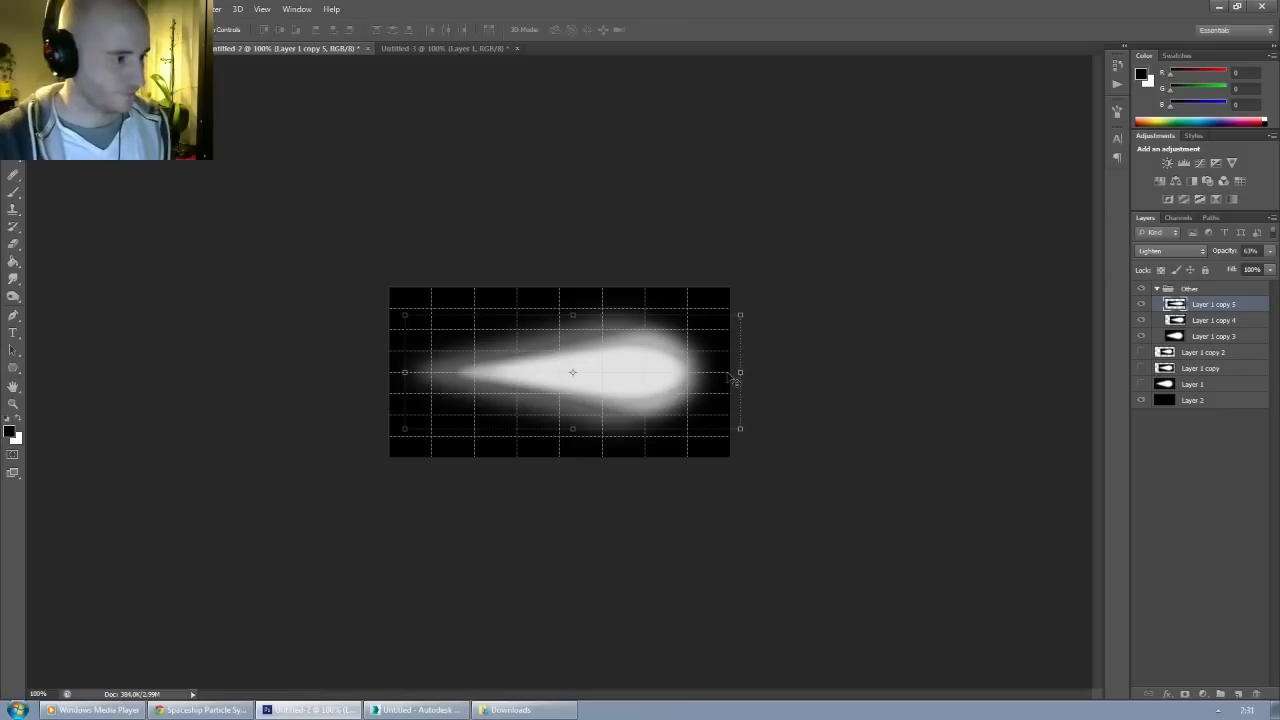
Step: Transform Layer 1 copy 4, reducing its height symmetrically to about 92% and extending its tip slightly to the left
click(1233, 322)
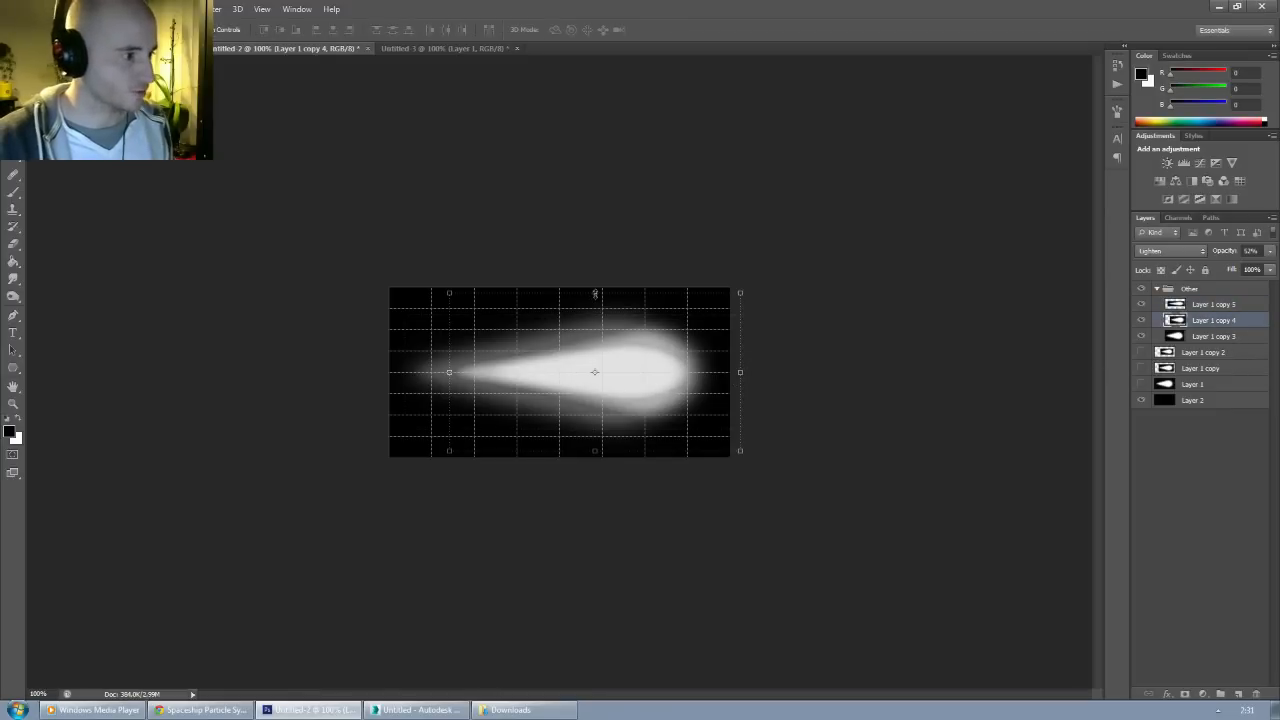
key(ctrl+t)
alt+drag(595, 292, 595, 300)
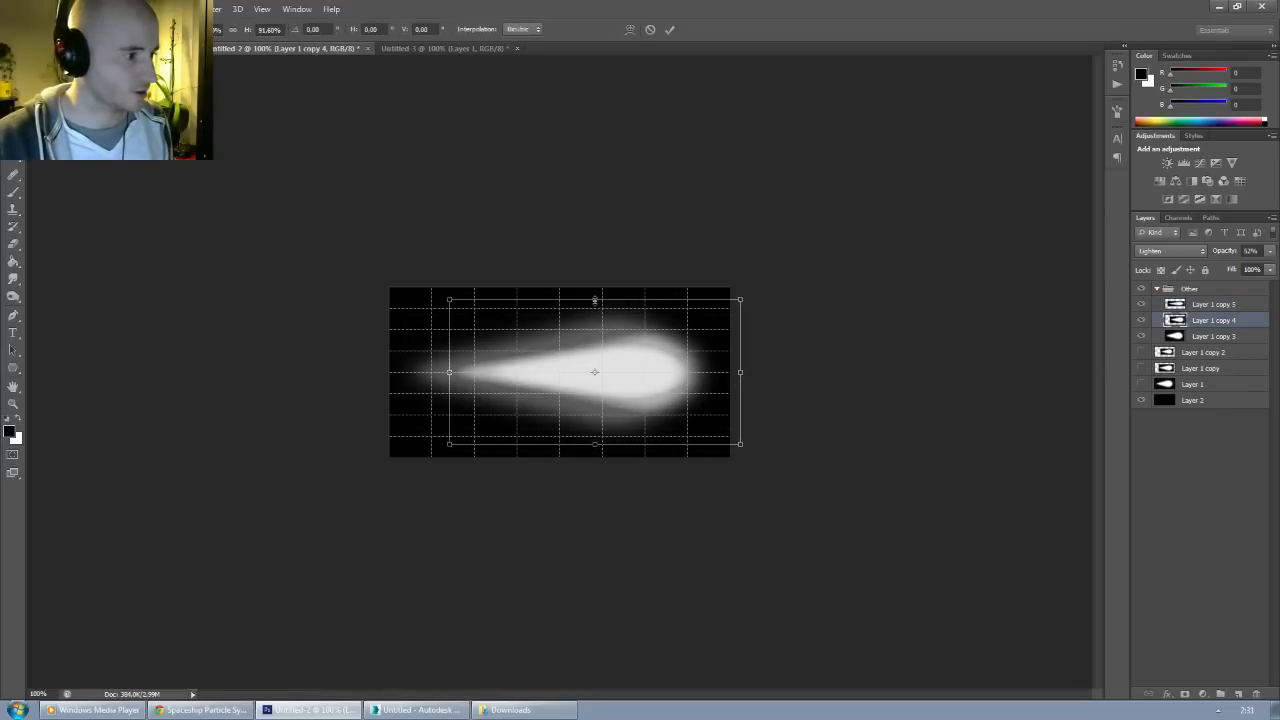
mouse_move(449, 372)
mouse_down()
mouse_move(396, 370)
mouse_move(441, 368)
mouse_up()
key(Return)
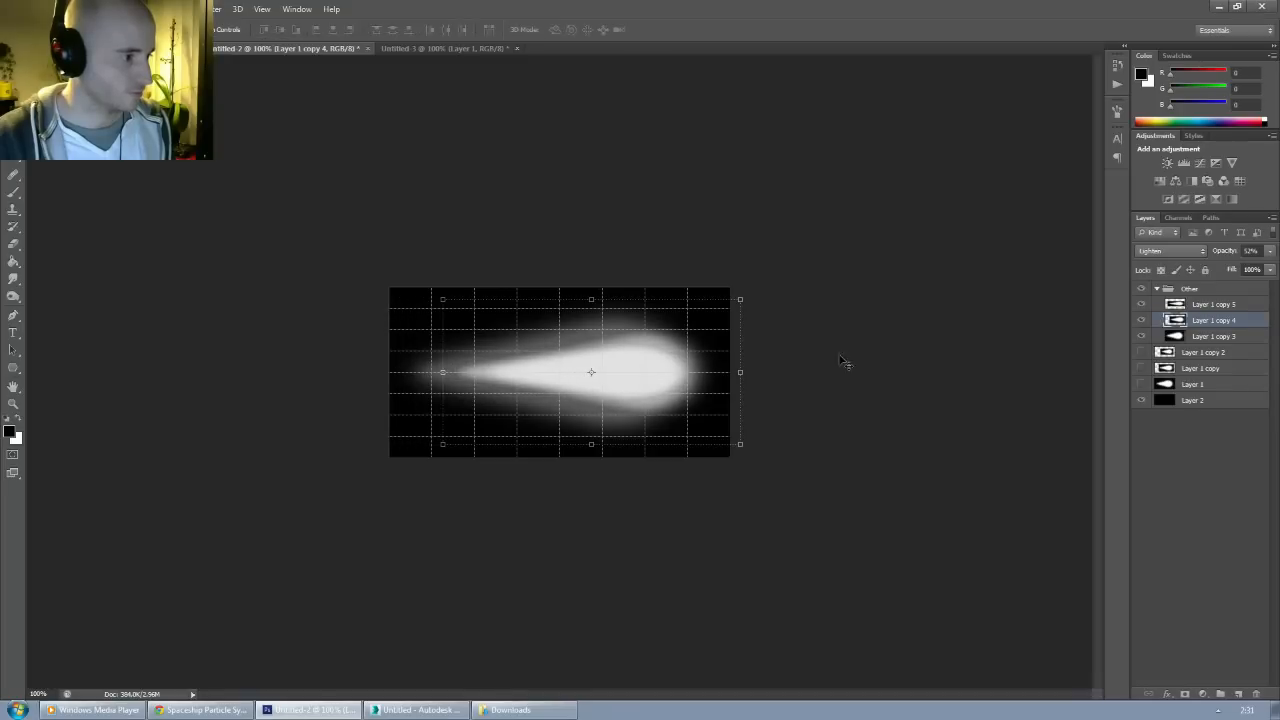
Step: Reduce the height of Layer 1 copy 3 symmetrically to about 93%
click(1210, 337)
alt+drag(551, 287, 550, 291)
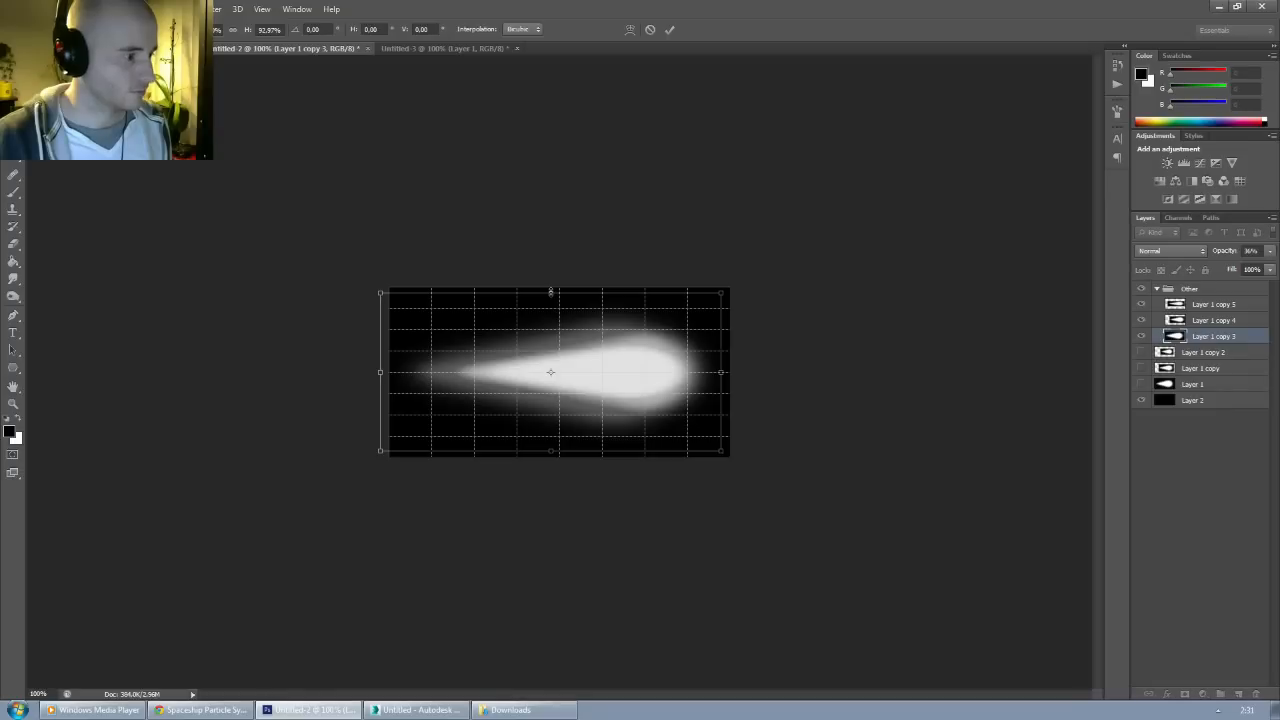
key(Return)
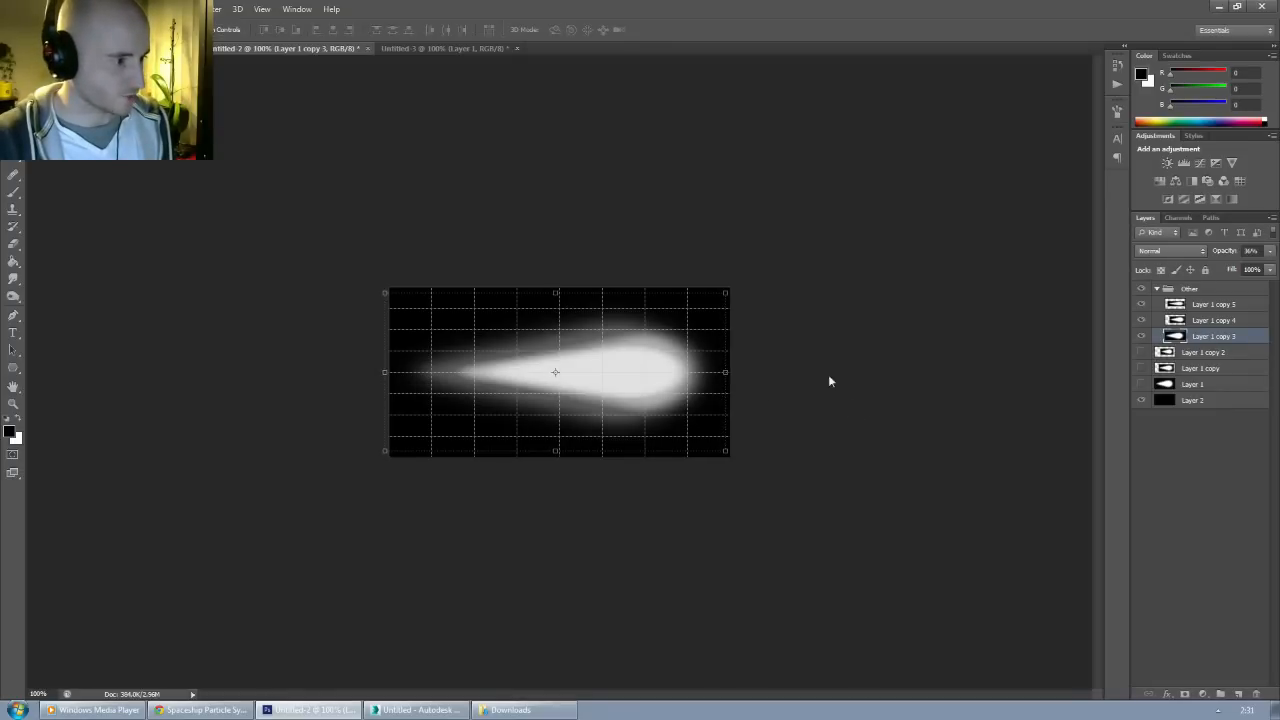
Step: Merge the Other group and all the layers below it into a single layer
click(1200, 290)
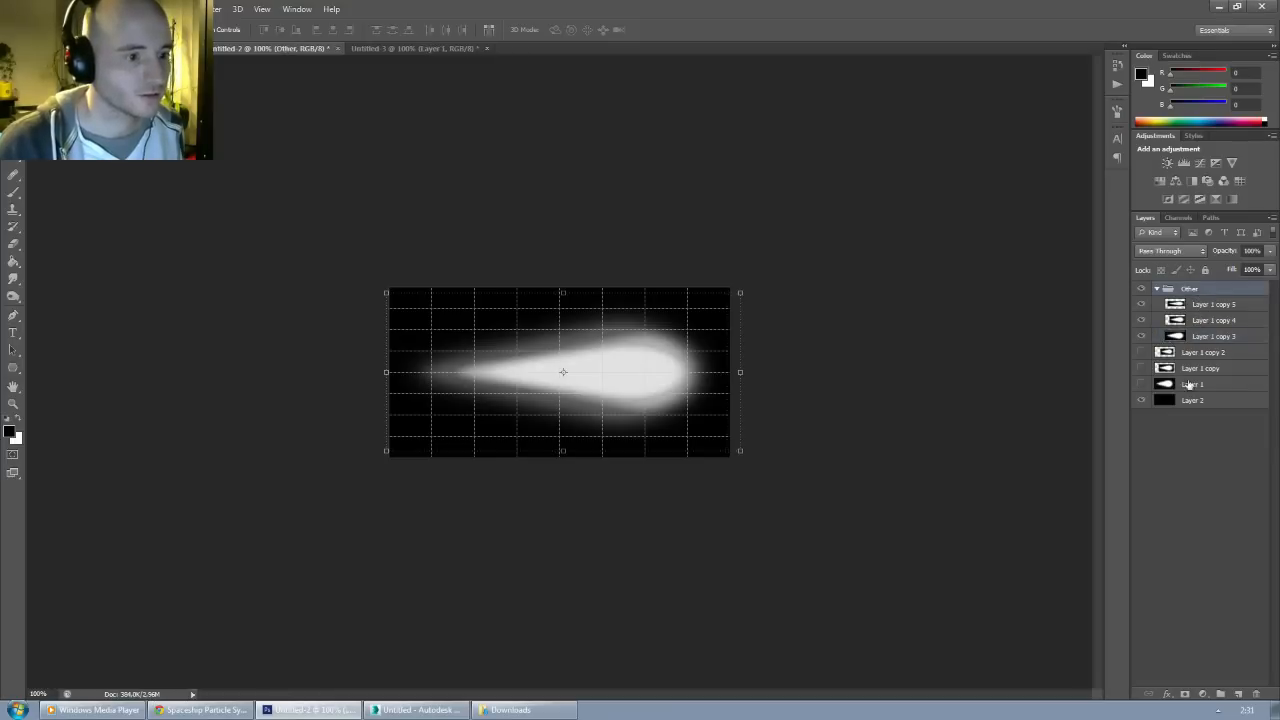
shift+click(1190, 401)
key(ctrl+e)
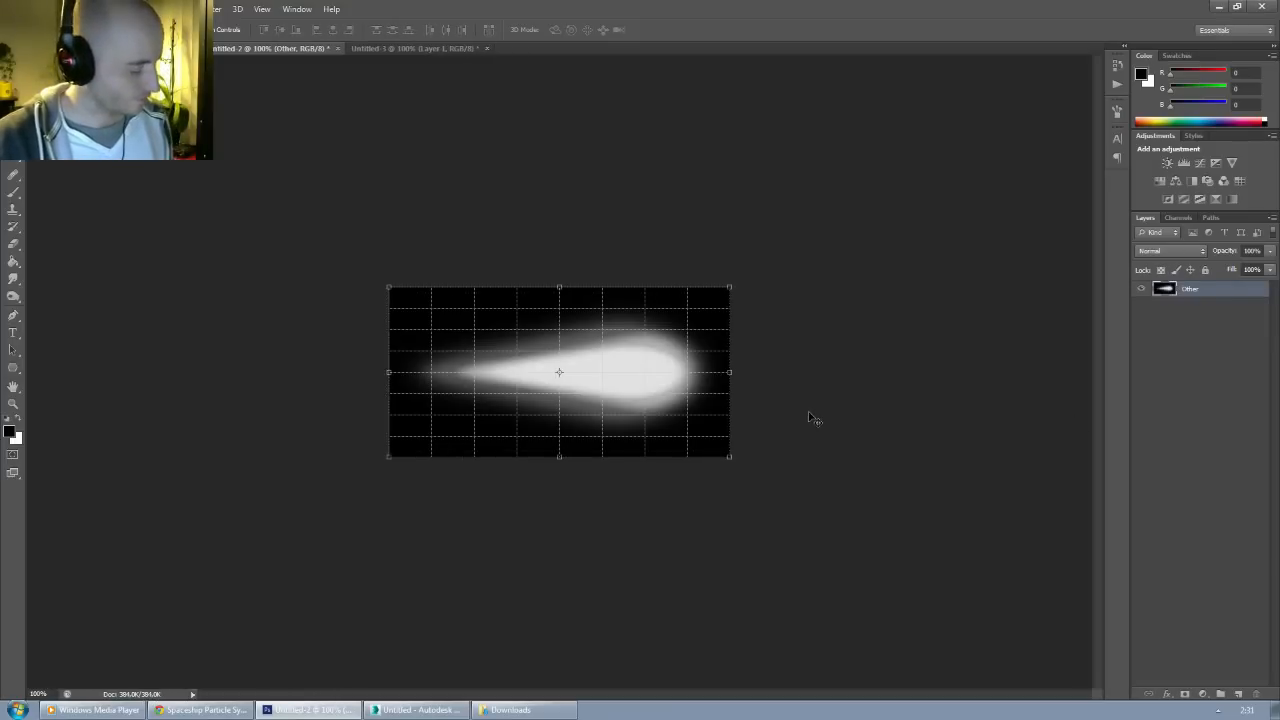
Step: Copy the merged thruster image into a new document
key(ctrl+m)
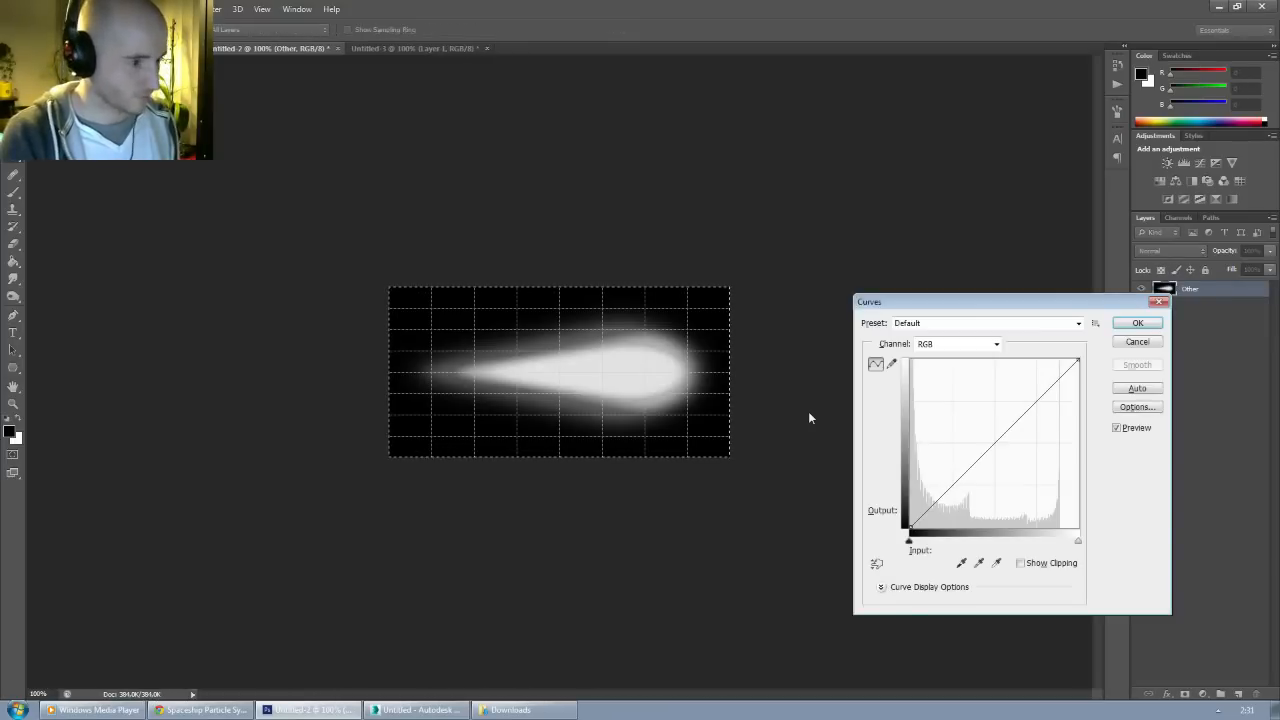
key(Escape)
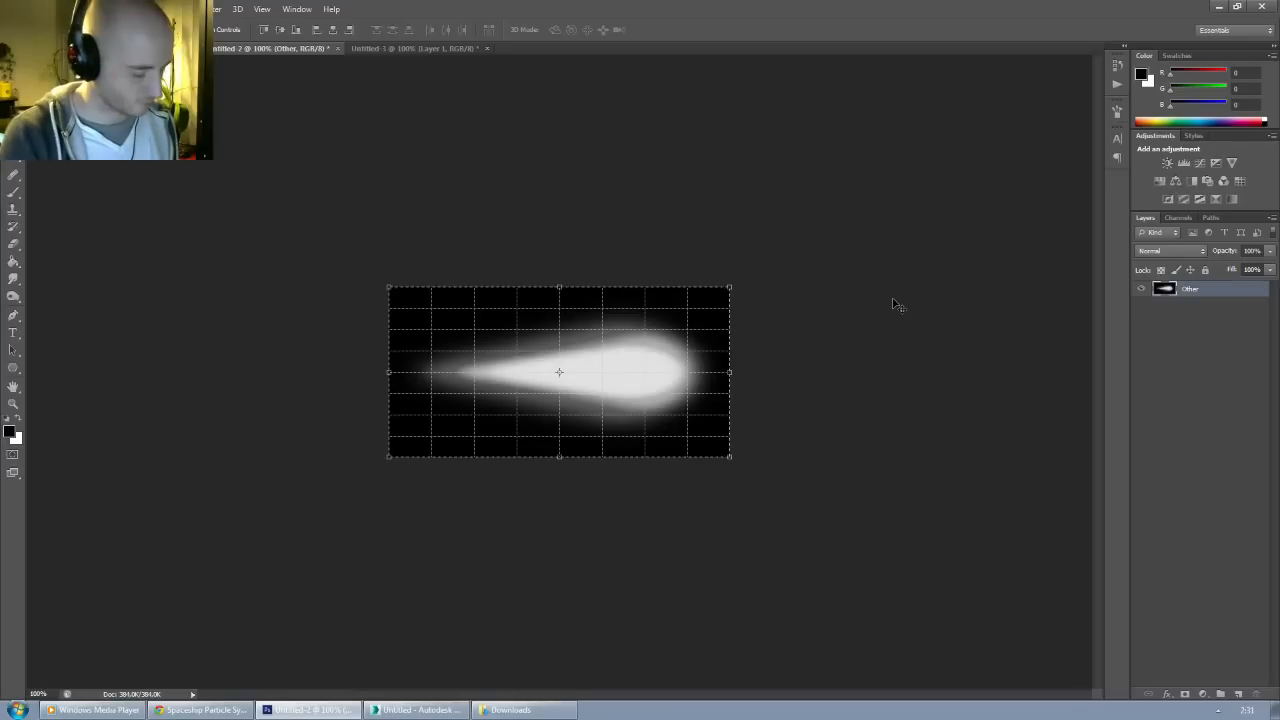
key(ctrl+n)
key(Return)
key(ctrl+v)
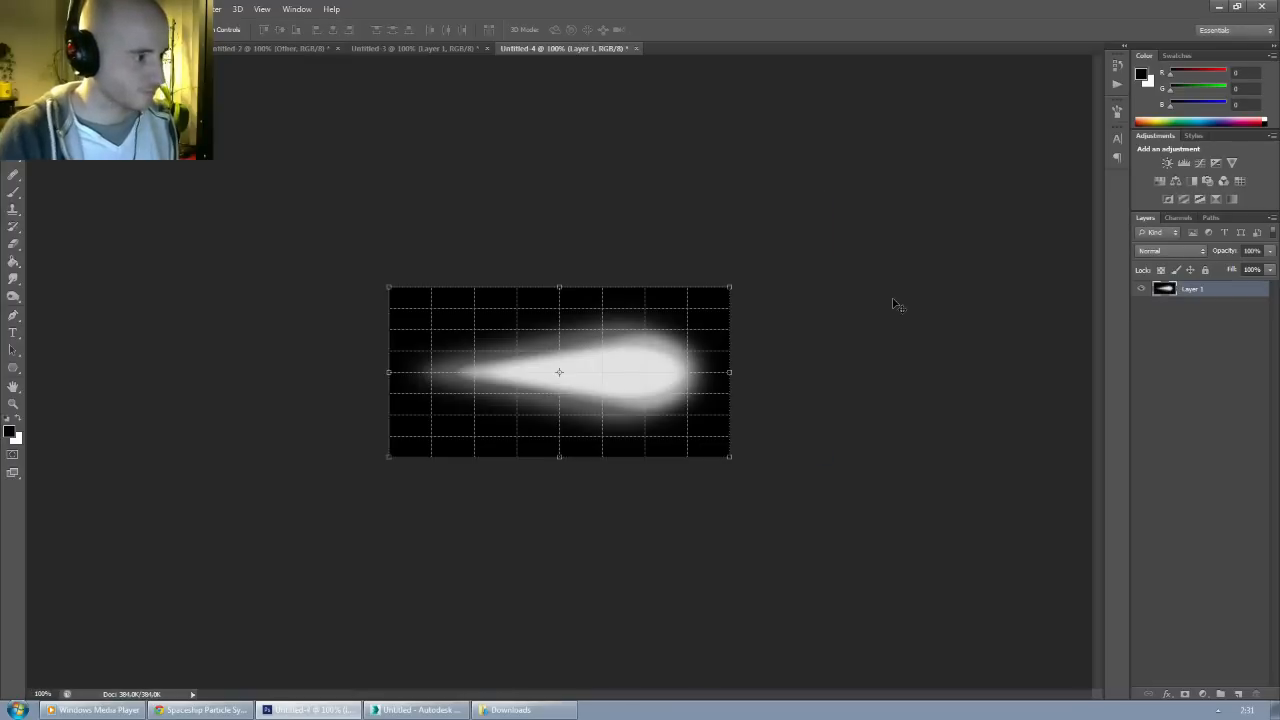
Step: Compare with the Untitled-3 variant, undo the layer merge in Untitled-2, and check the space shuttle reference picture in the browser
click(382, 46)
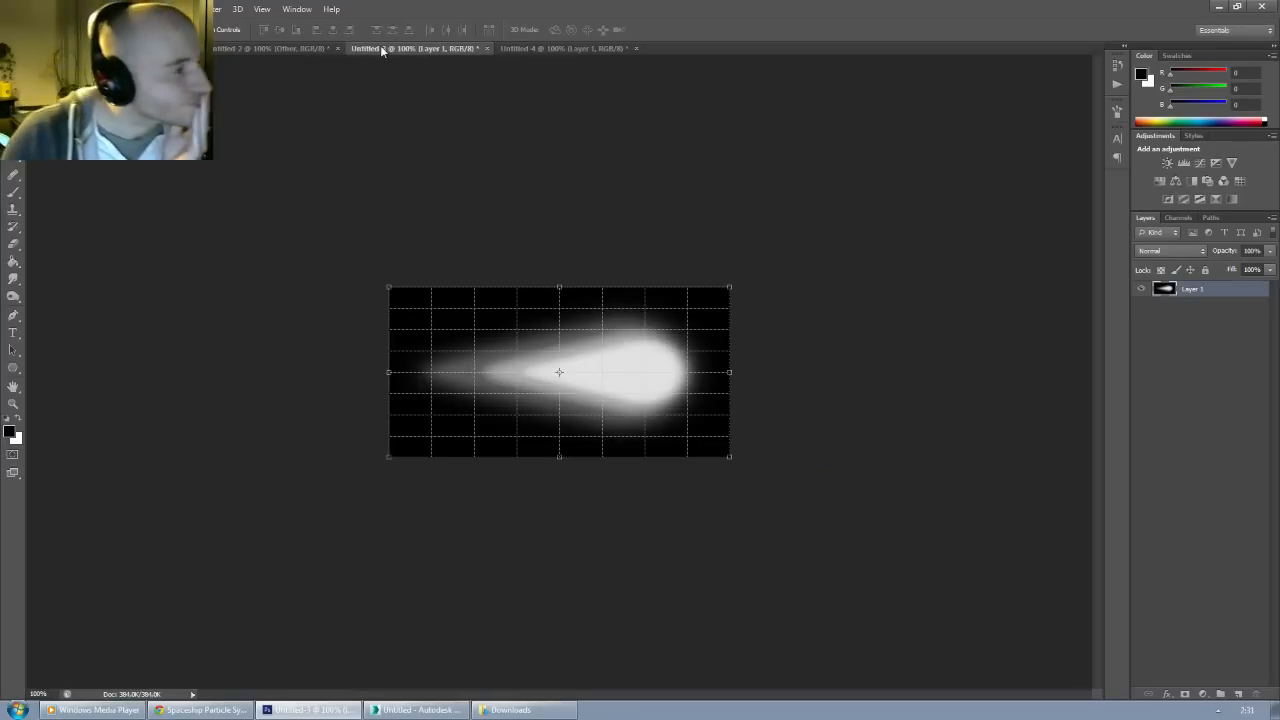
click(299, 47)
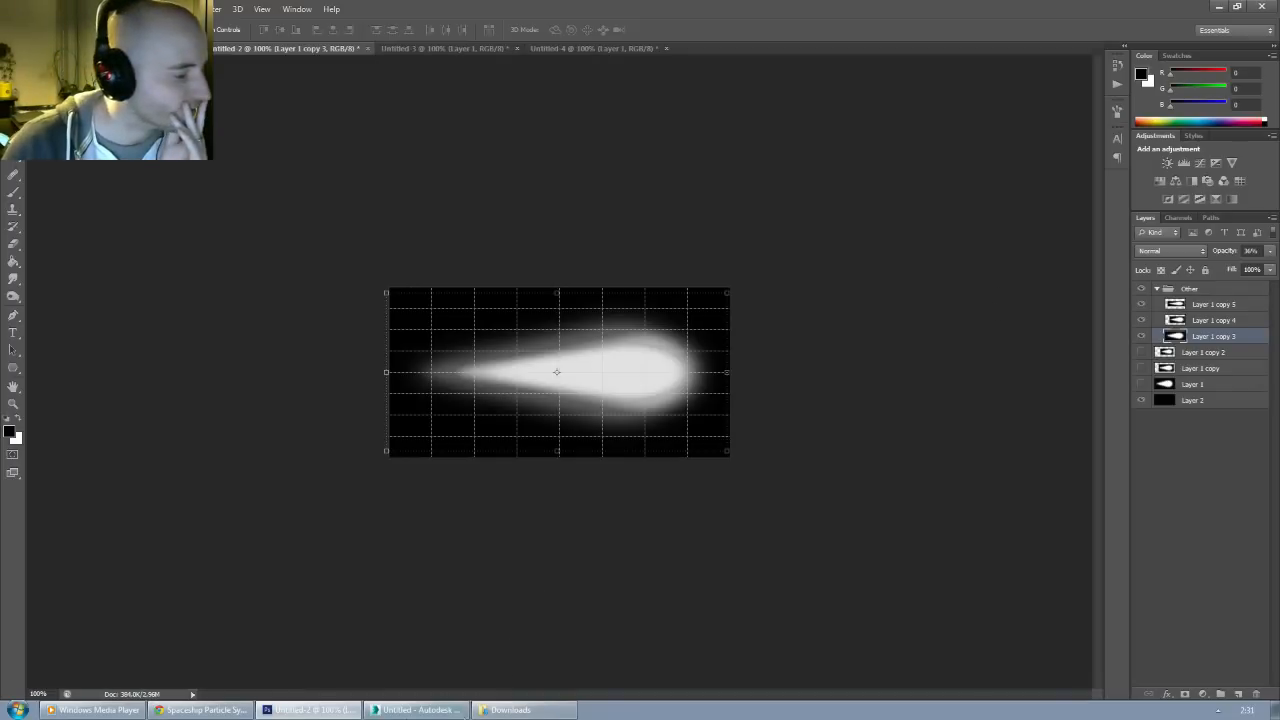
click(225, 712)
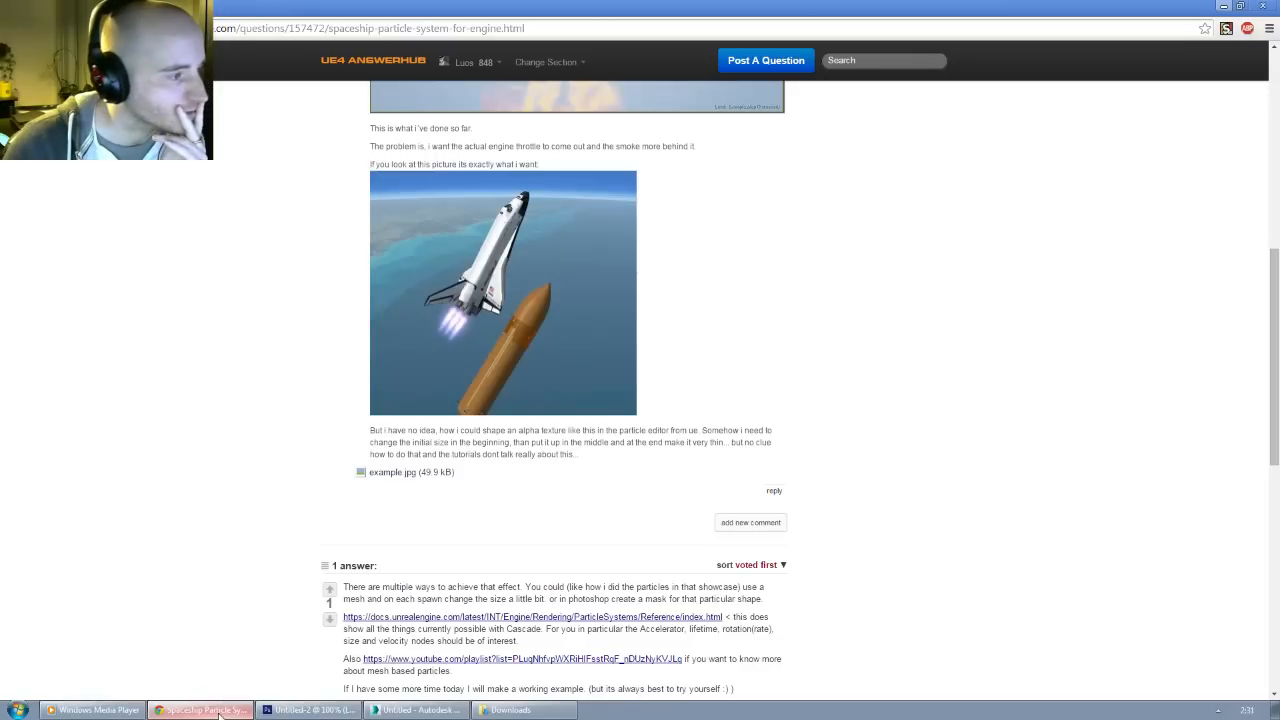
key(alt+Tab)
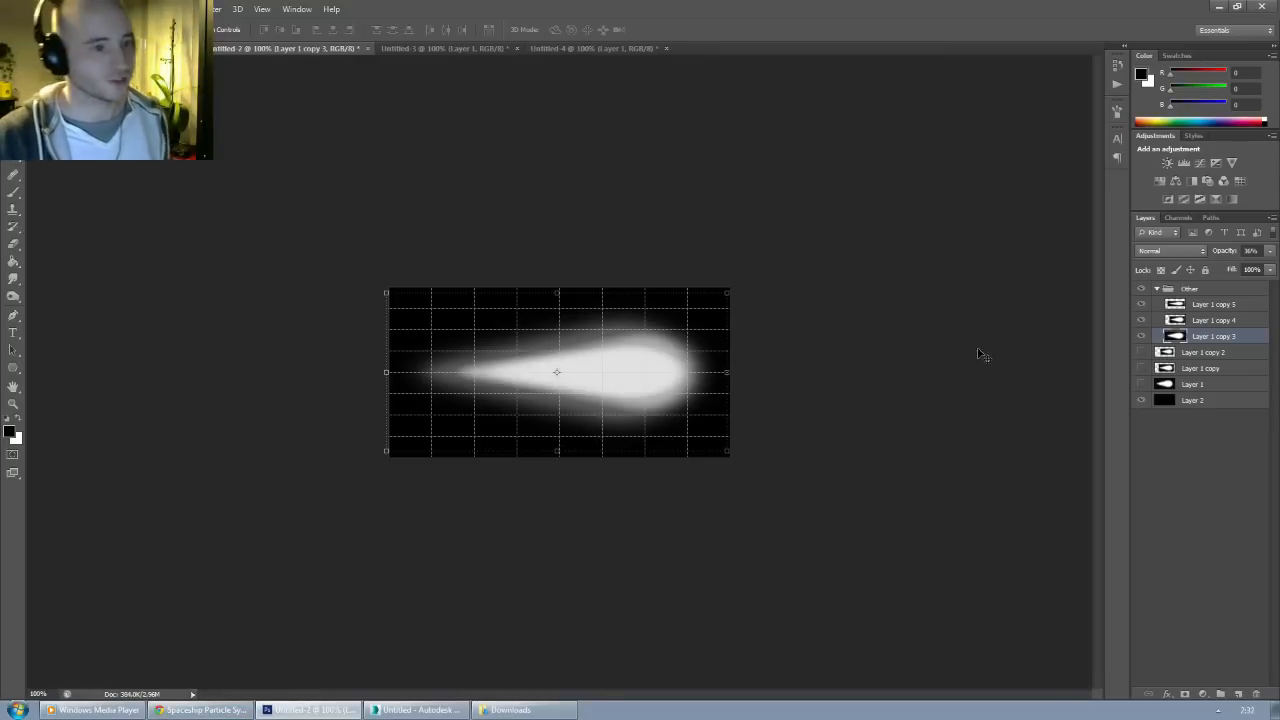
Step: Show Layer 1 and its two ungrouped copies instead of the Other group's layers, and shrink Layer 1 symmetrically to about 81% height
drag(1142, 305, 1141, 338)
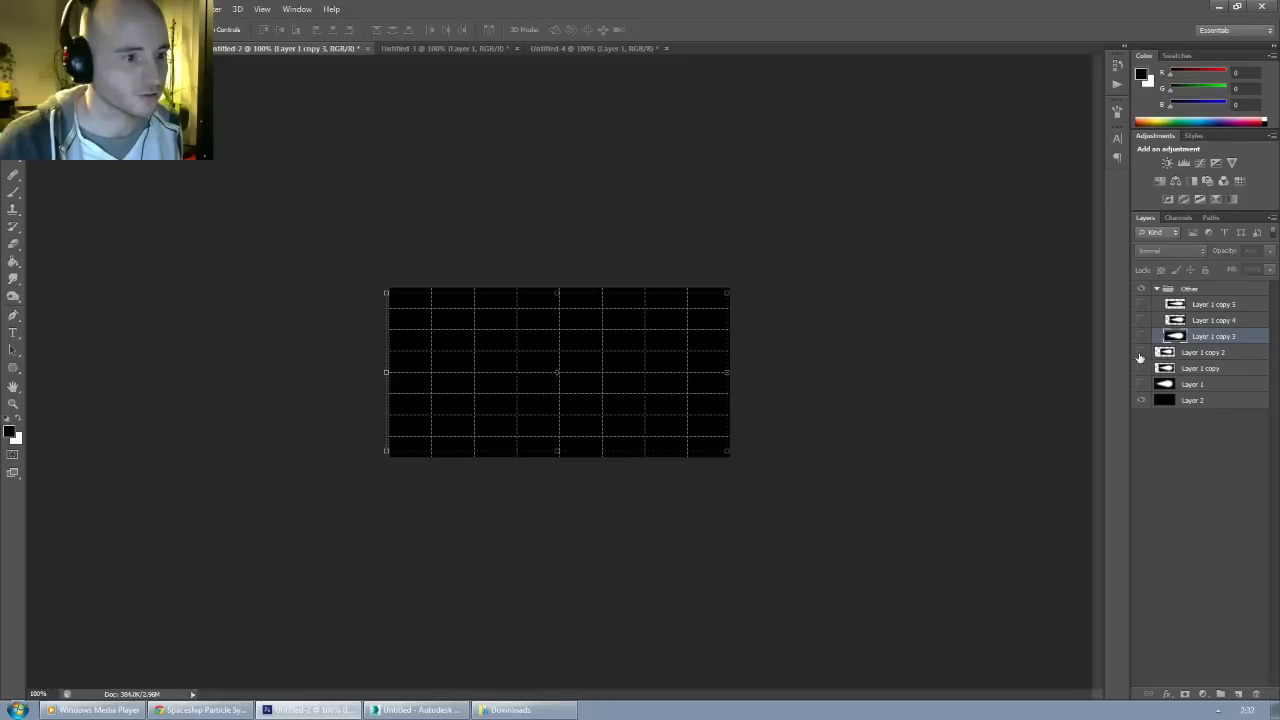
click(1140, 384)
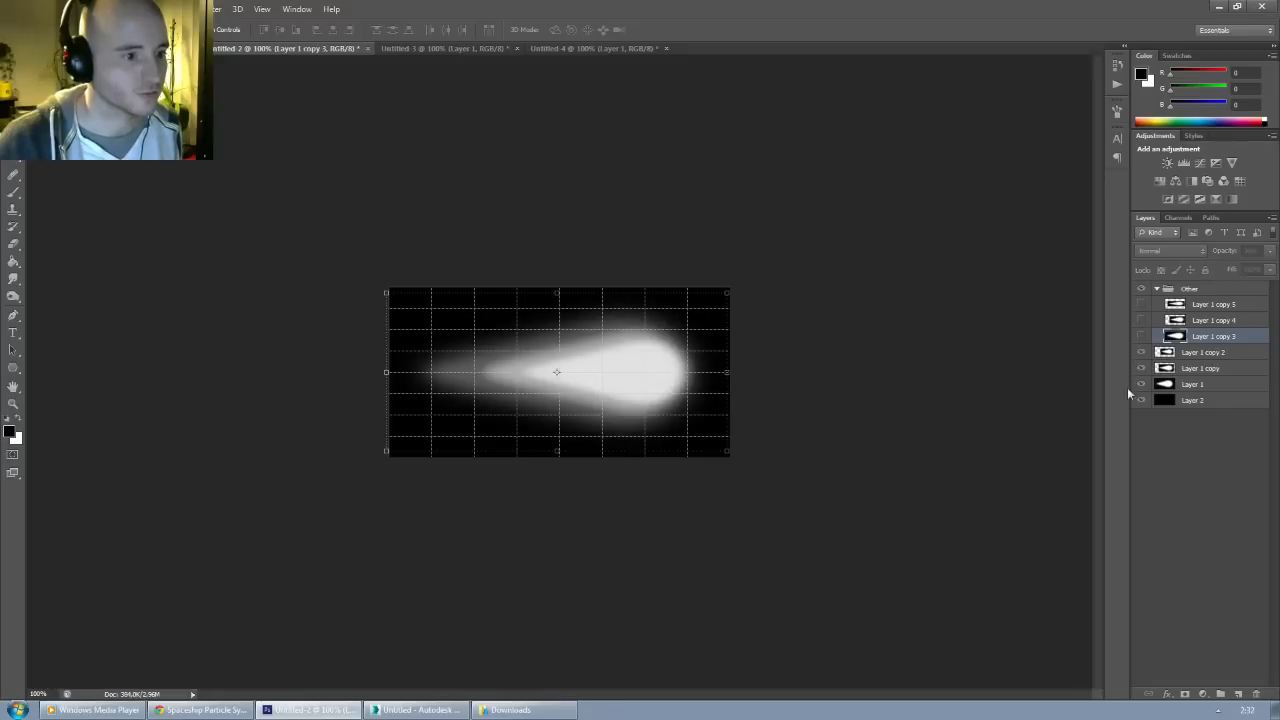
click(1193, 384)
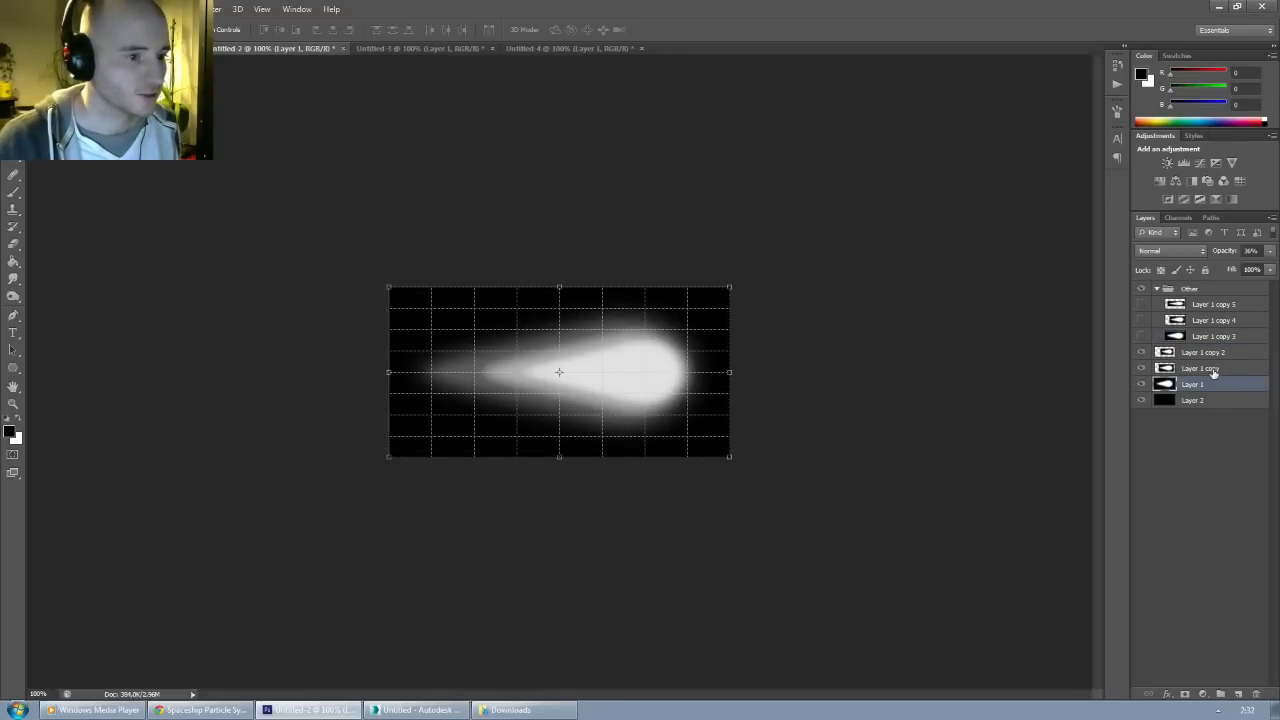
alt+drag(387, 372, 398, 372)
alt+drag(558, 288, 557, 302)
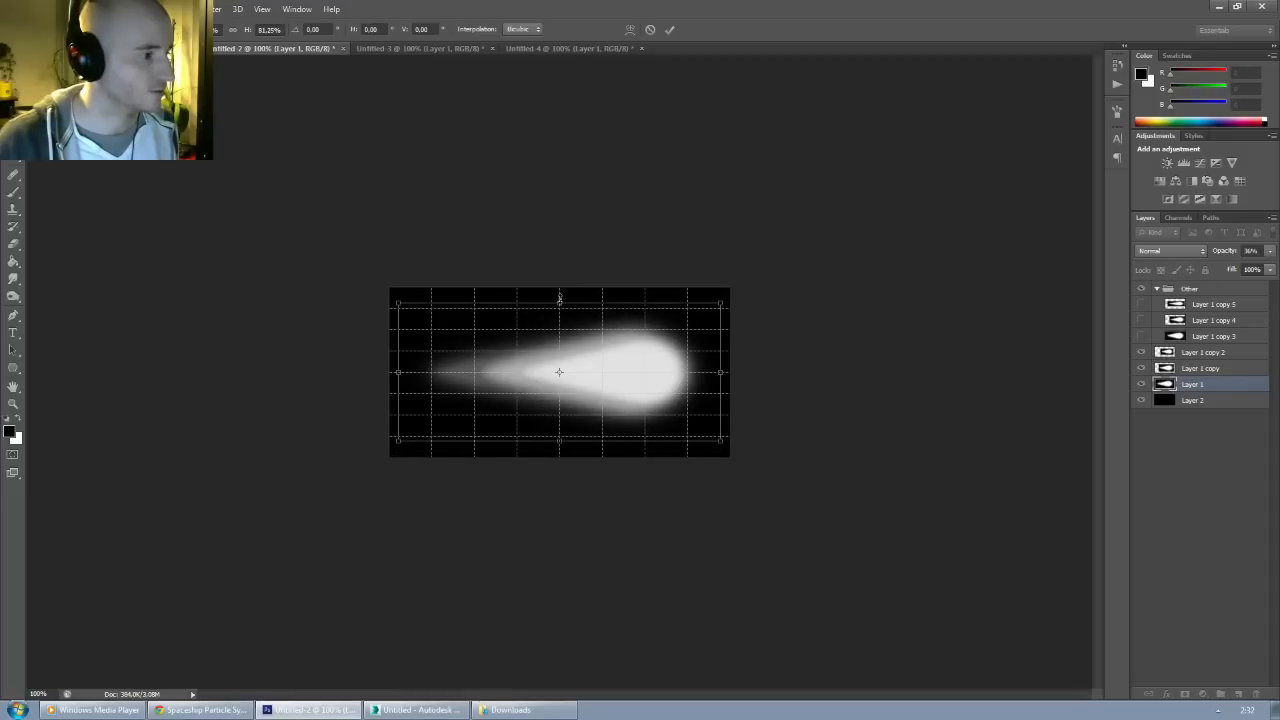
key(Return)
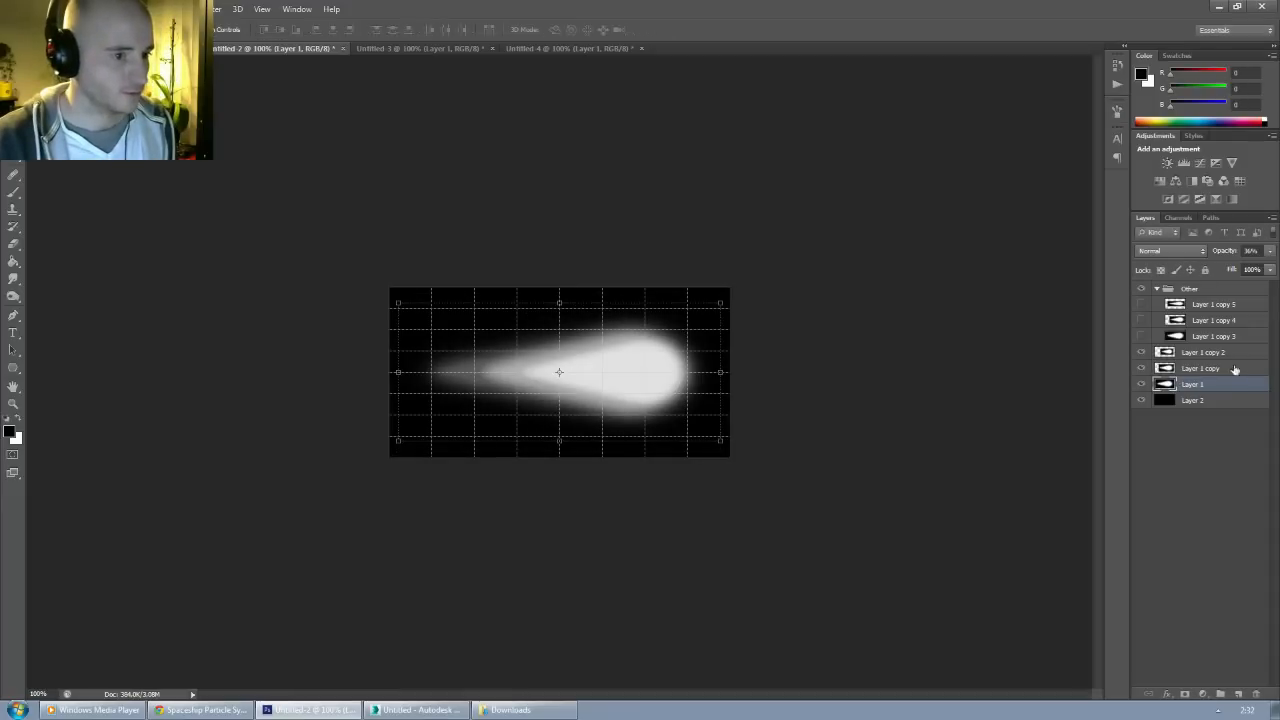
Step: Lengthen Layer 1 copy by extending its tip to the left, and nudge the layer slightly to the right
click(1207, 368)
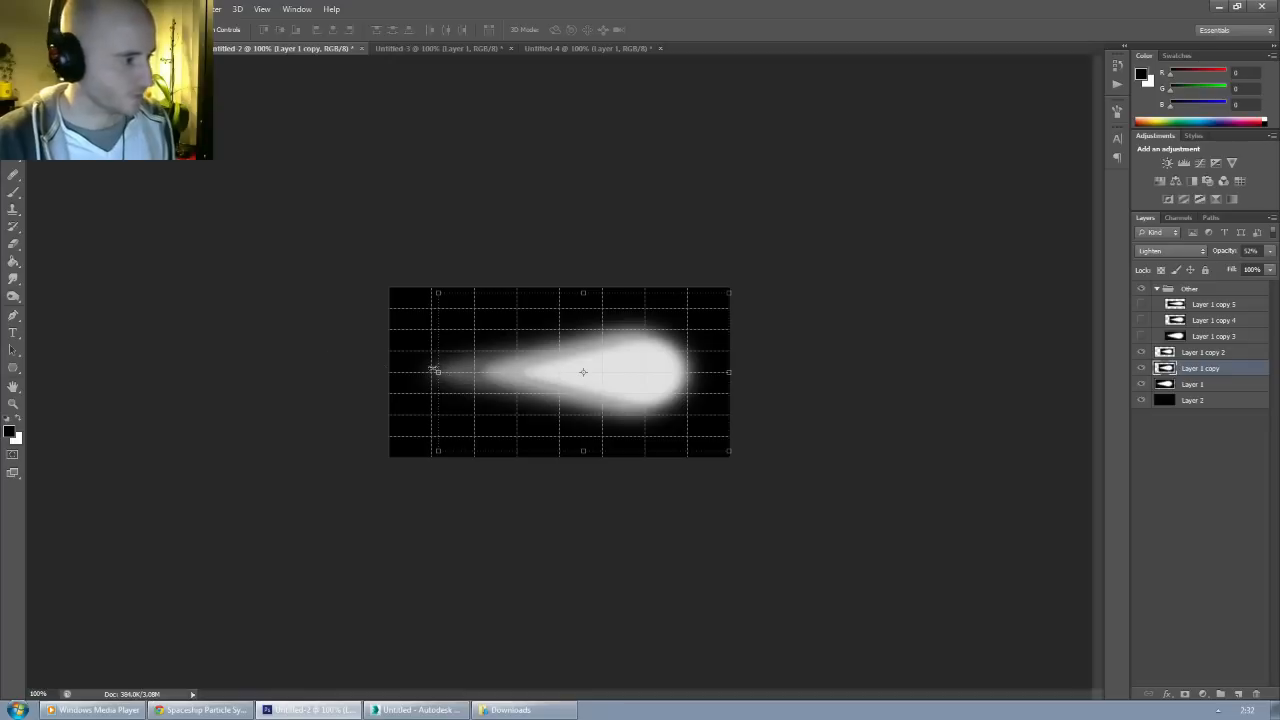
drag(438, 371, 403, 364)
key(Return)
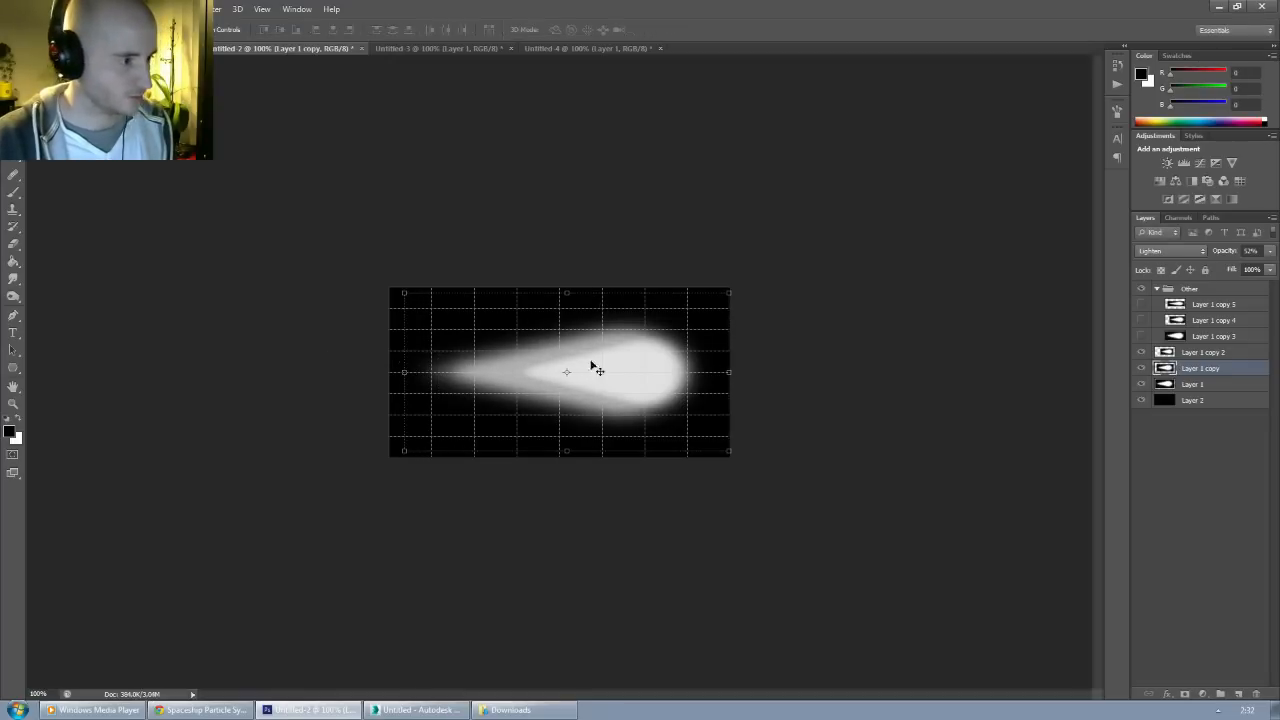
key(shift+Right)
key(shift+Right)
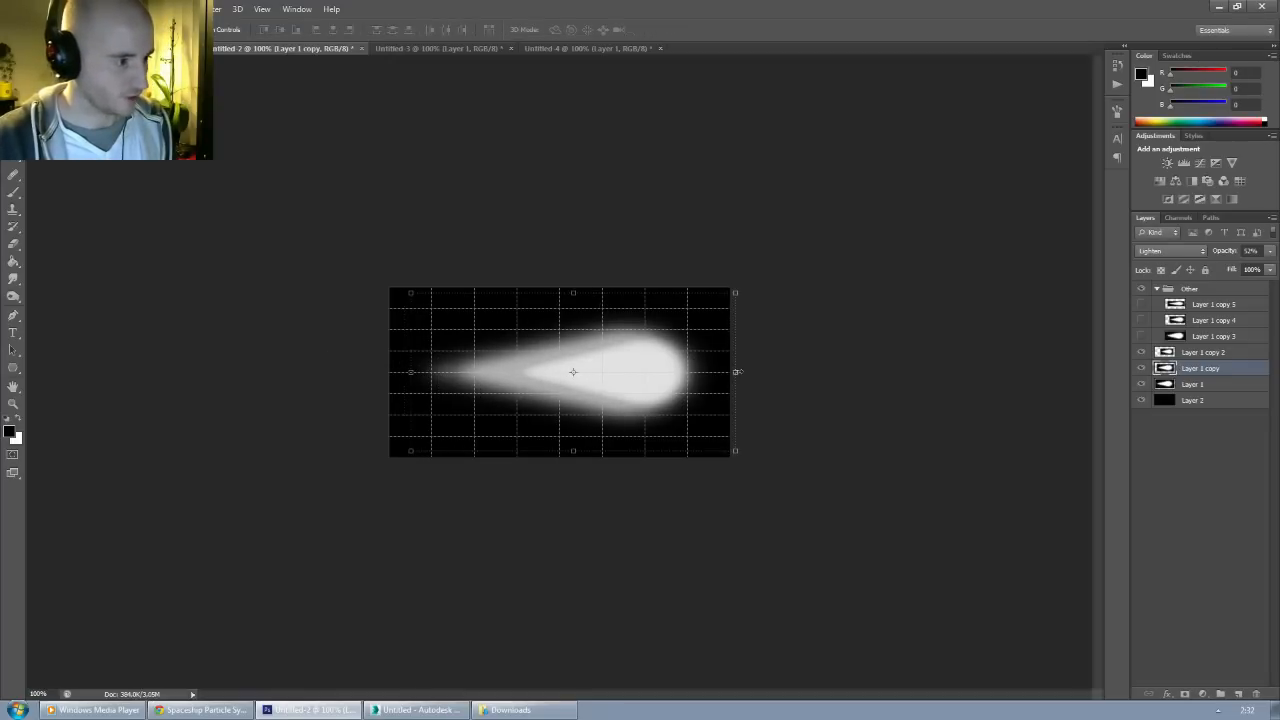
key(shift+Left)
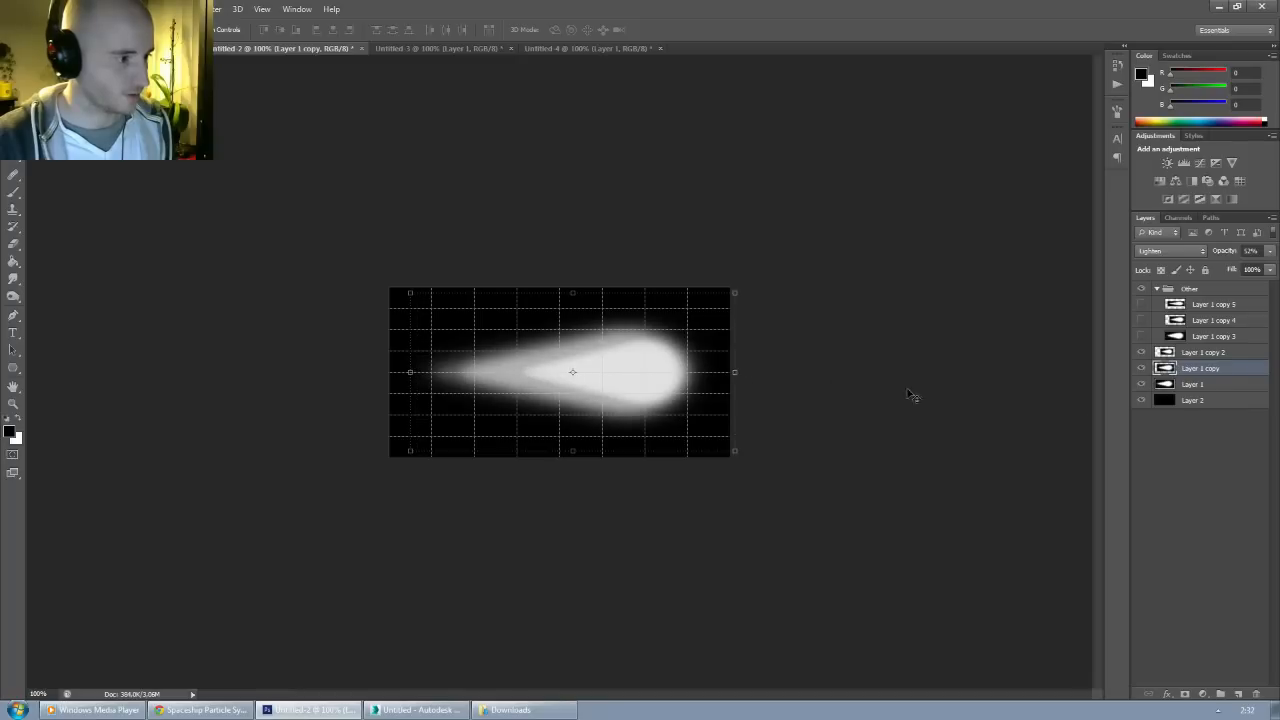
Step: Shorten Layer 1 copy 2 from its tip side, and nudge the layer slightly to the left
click(1202, 355)
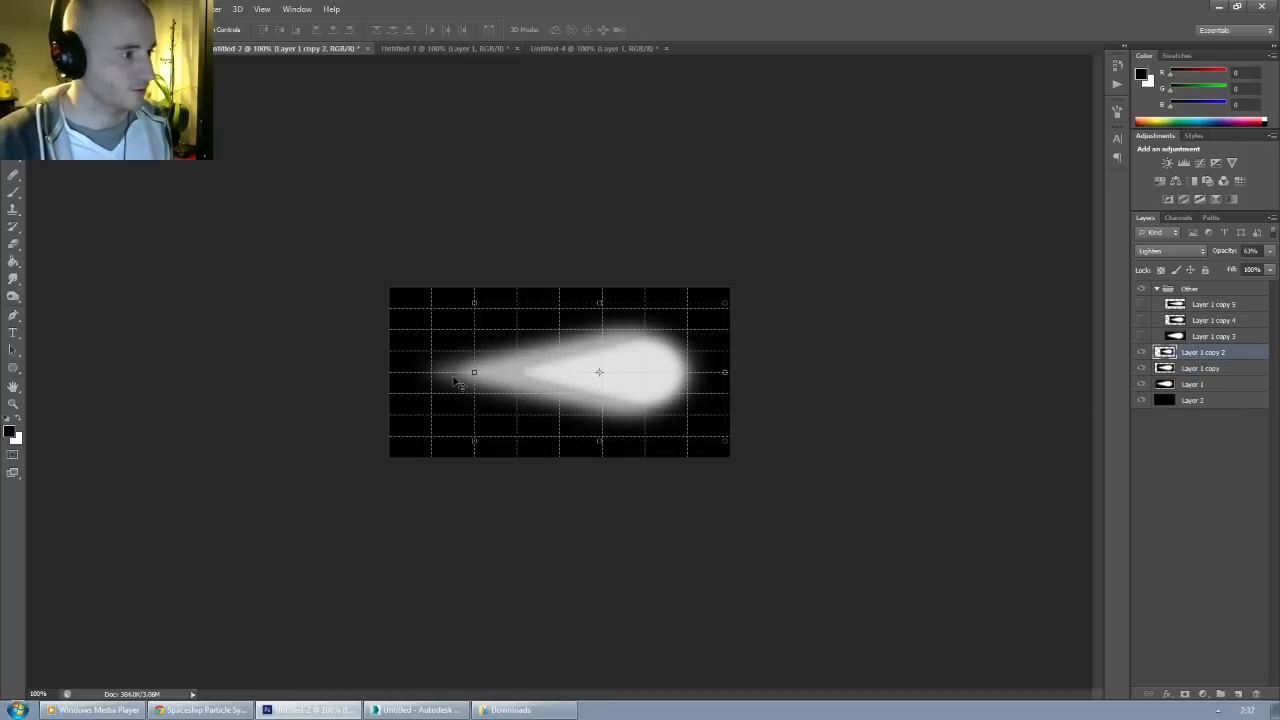
drag(474, 372, 511, 370)
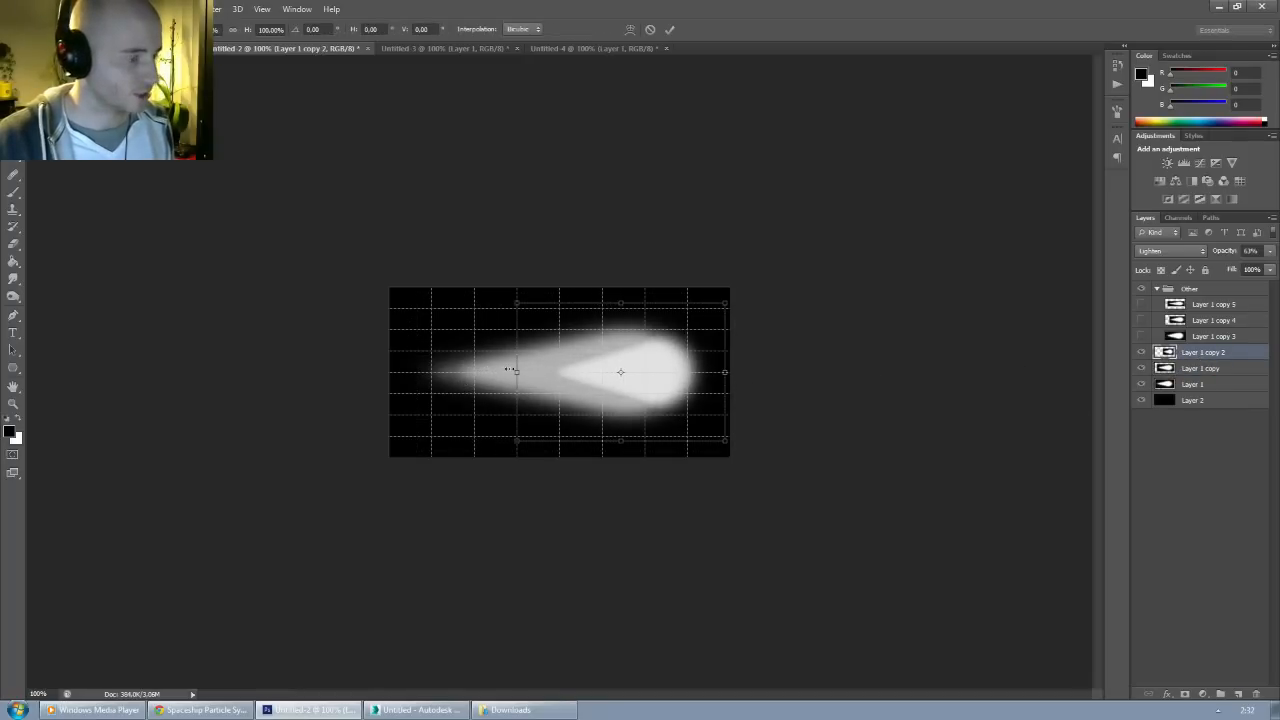
key(Return)
key(shift+Left)
key(shift+Left)
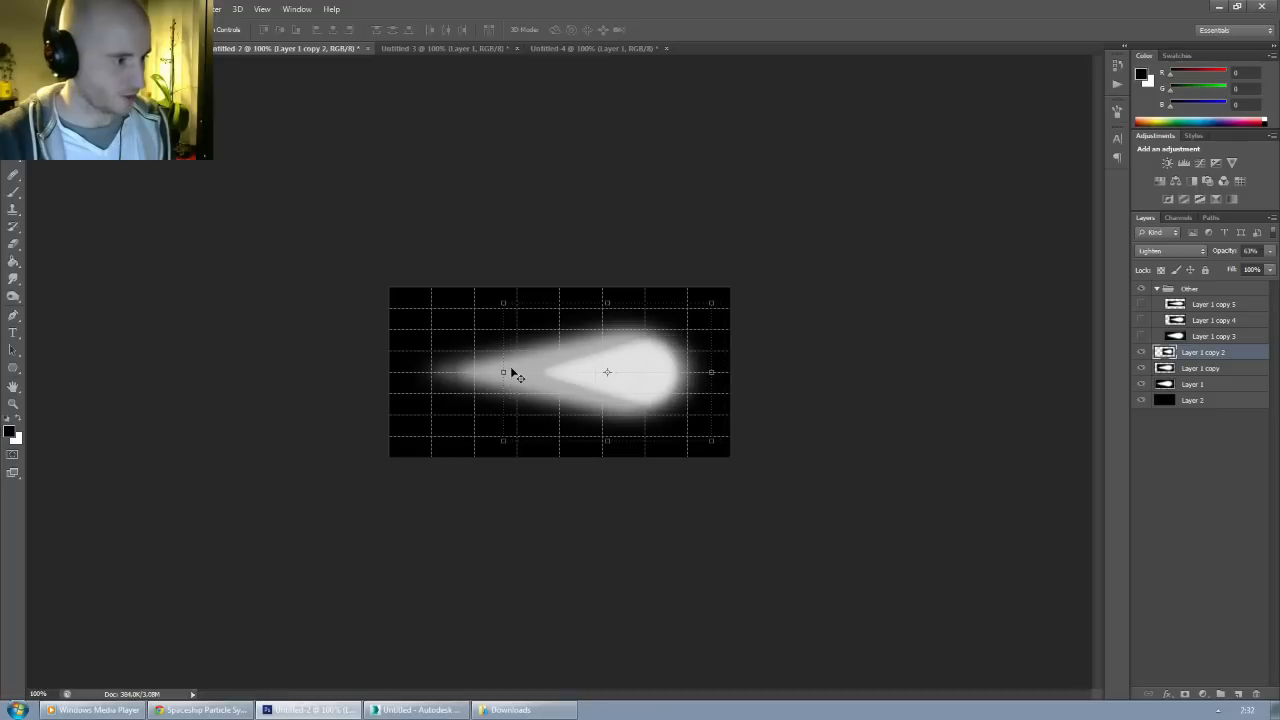
key(shift+Right)
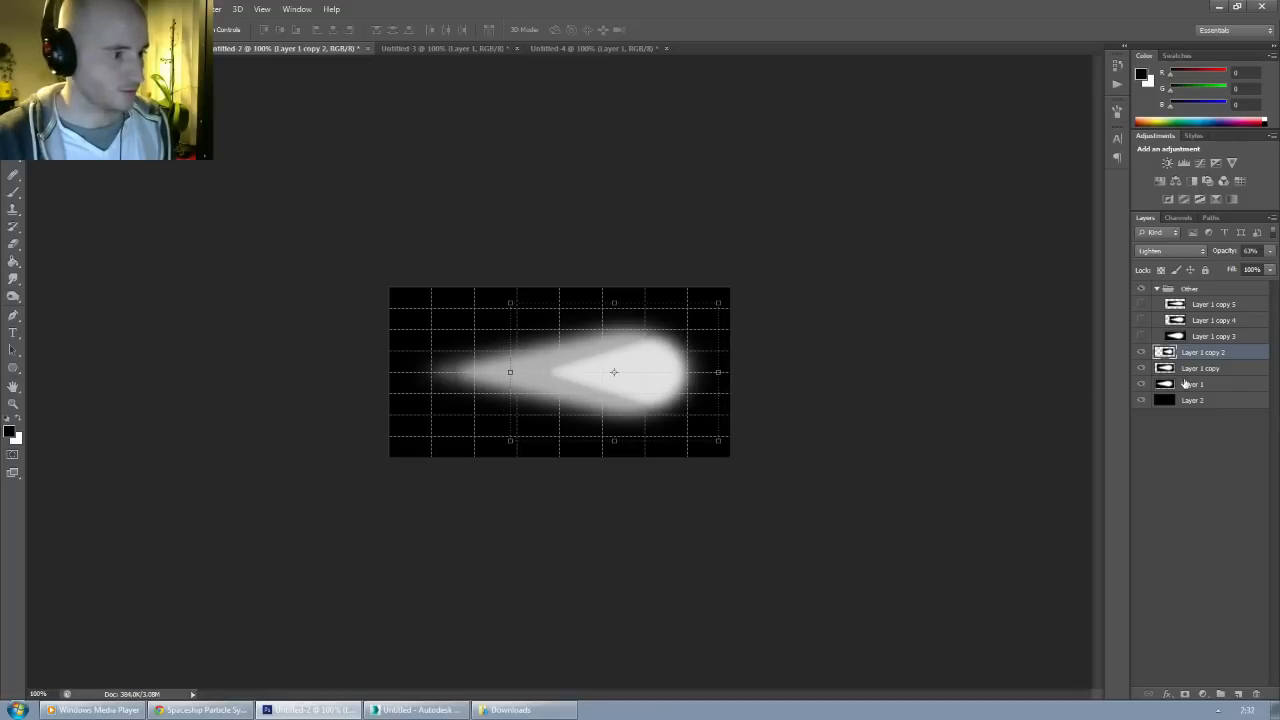
Step: Increase the opacity of Layer 1 copy 2, Layer 1 copy and Layer 1, bringing Layer 1 to about 46%
click(1269, 251)
drag(1260, 271, 1237, 268)
click(1205, 368)
click(1269, 251)
click(1205, 385)
click(1269, 251)
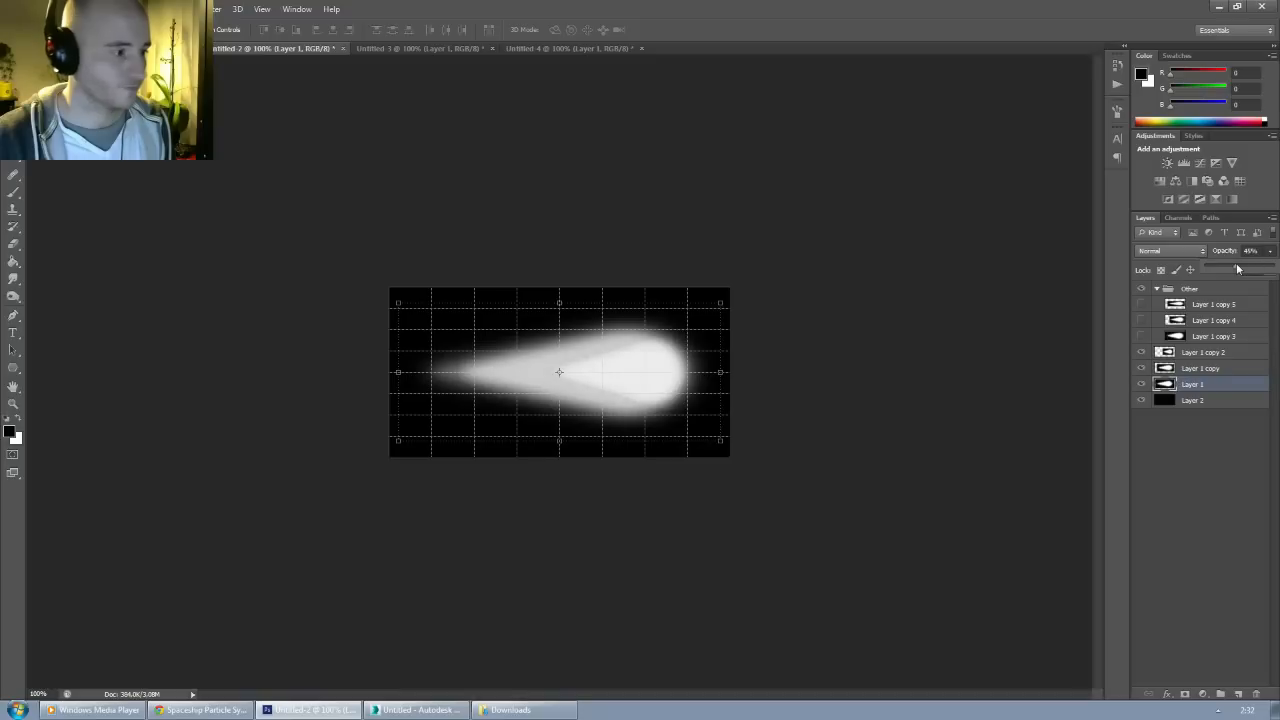
Step: Merge the Other group, Layer 1, its copies and Layer 2 into a single layer
click(1200, 304)
shift+click(1191, 401)
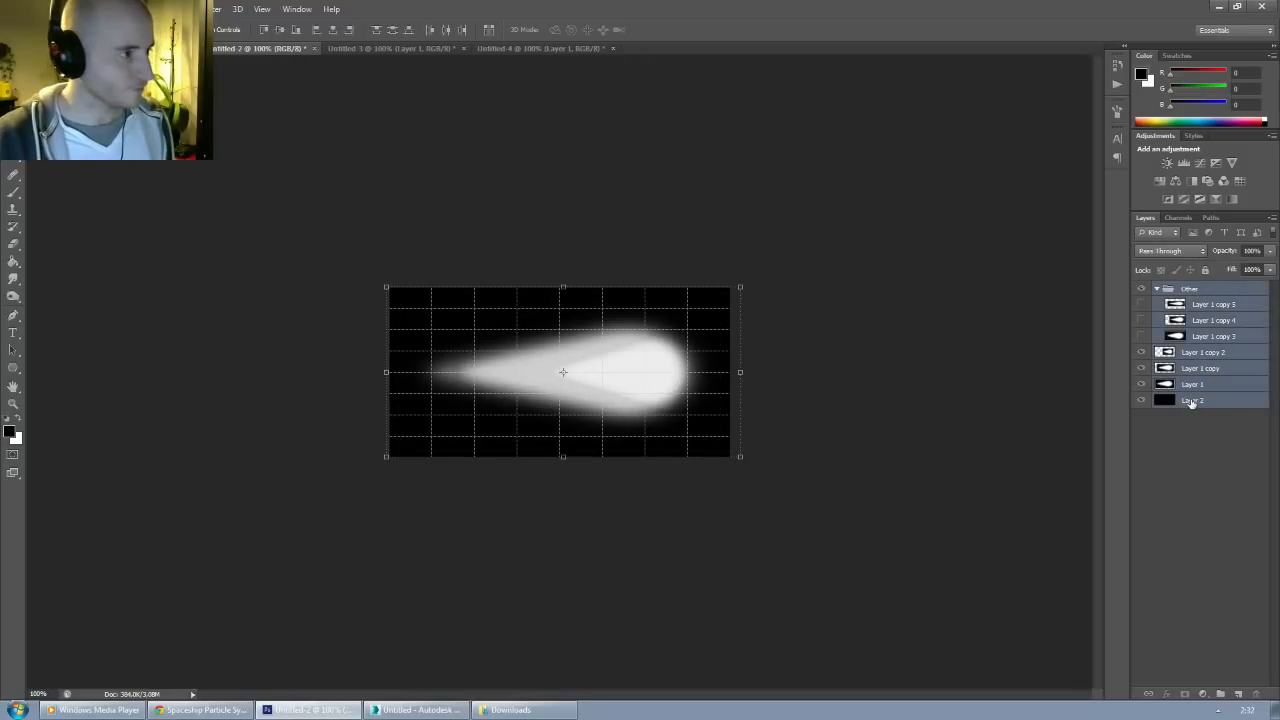
key(ctrl+e)
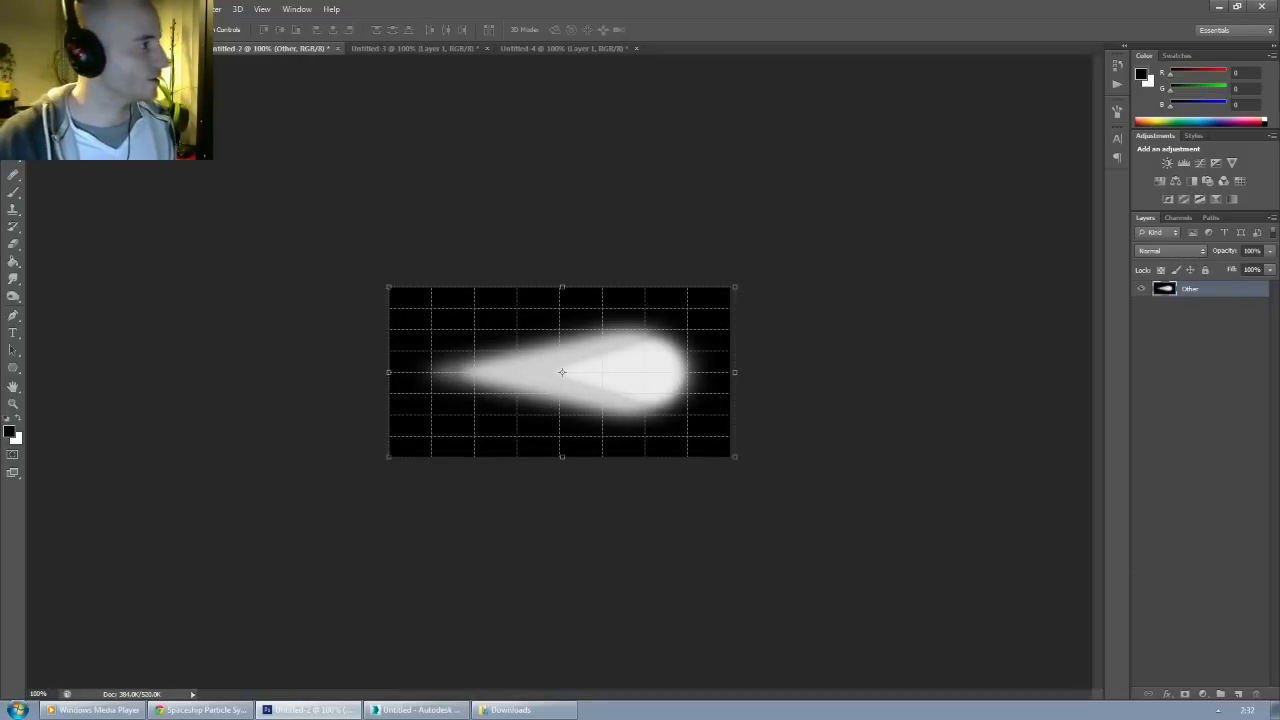
Step: Create a new 512 × 256 pixel RGB document with transparent background contents, and fill its layer with black
click(36, 9)
click(50, 23)
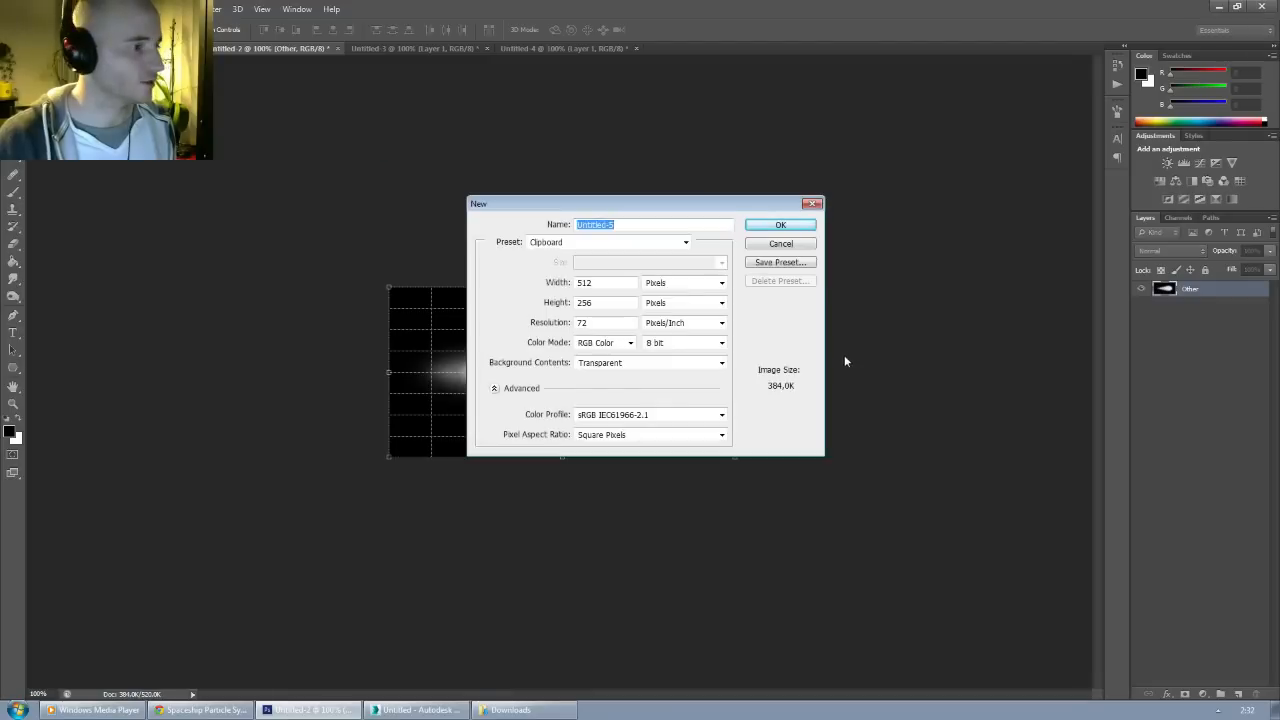
click(780, 225)
click(14, 262)
click(569, 357)
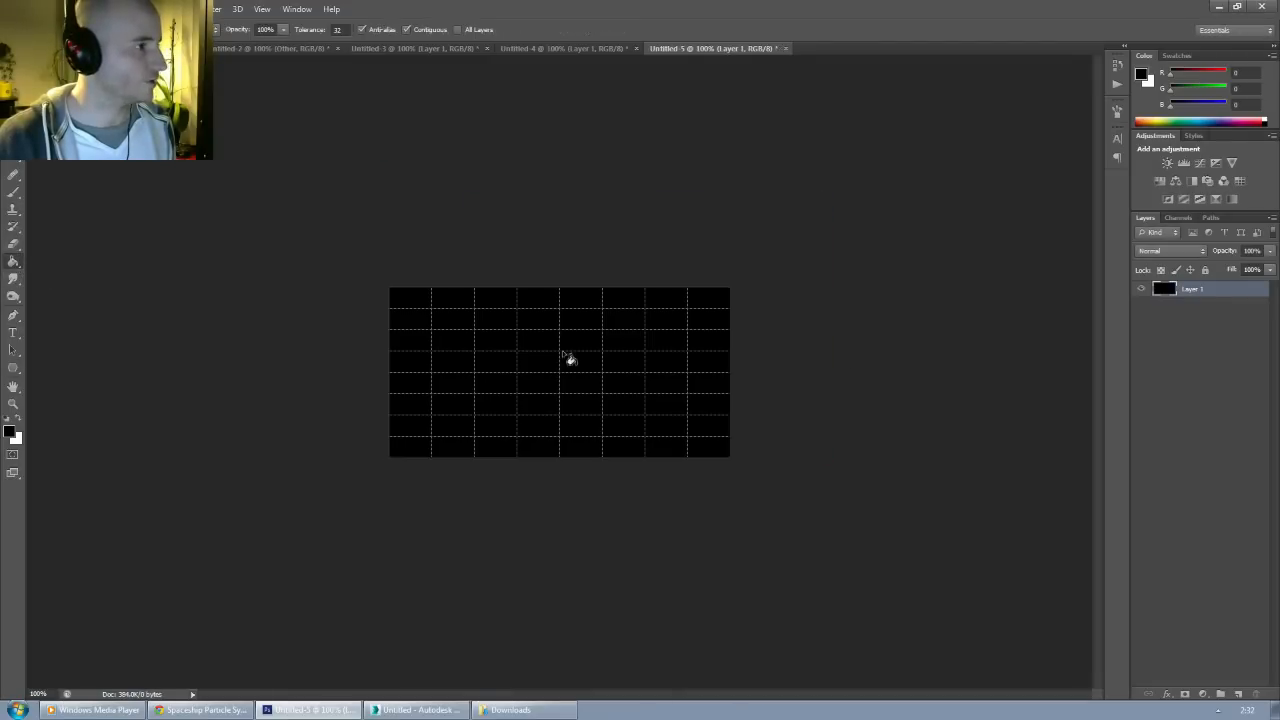
Step: Copy the merged teardrop image from Untitled-2 into the Red channel of Untitled-5
click(277, 49)
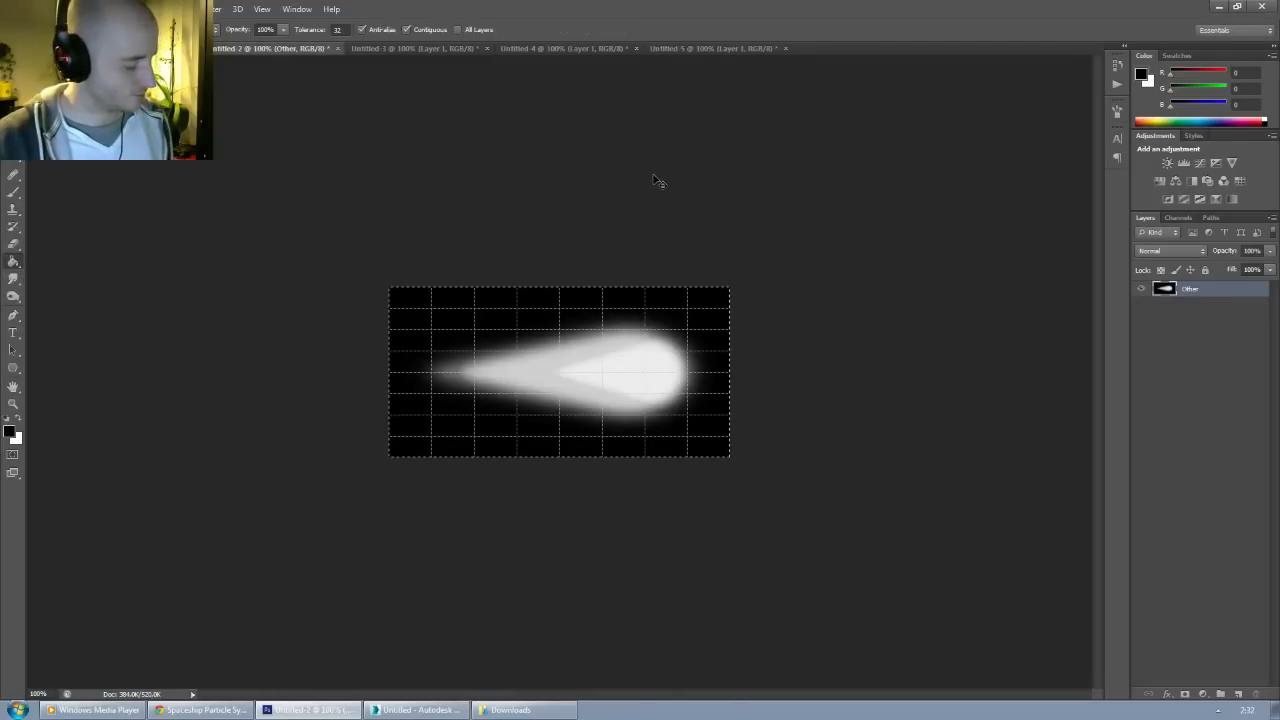
click(674, 49)
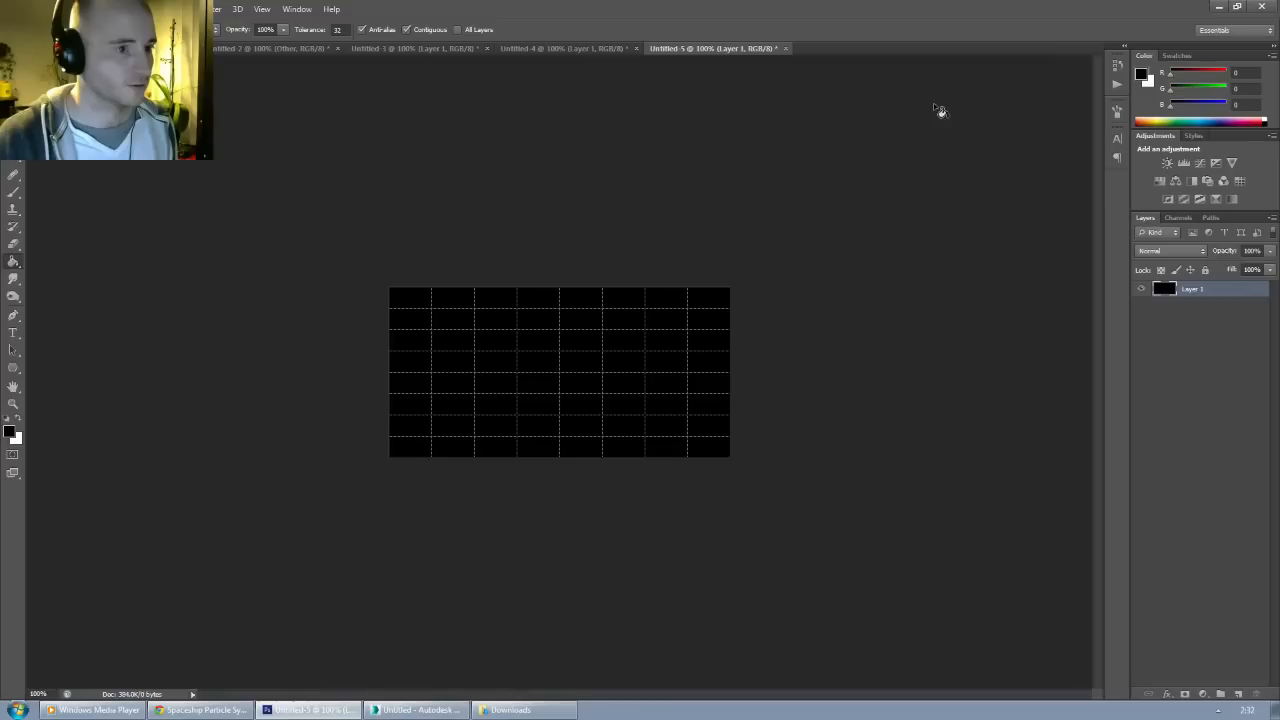
click(1179, 218)
click(1188, 252)
key(ctrl+v)
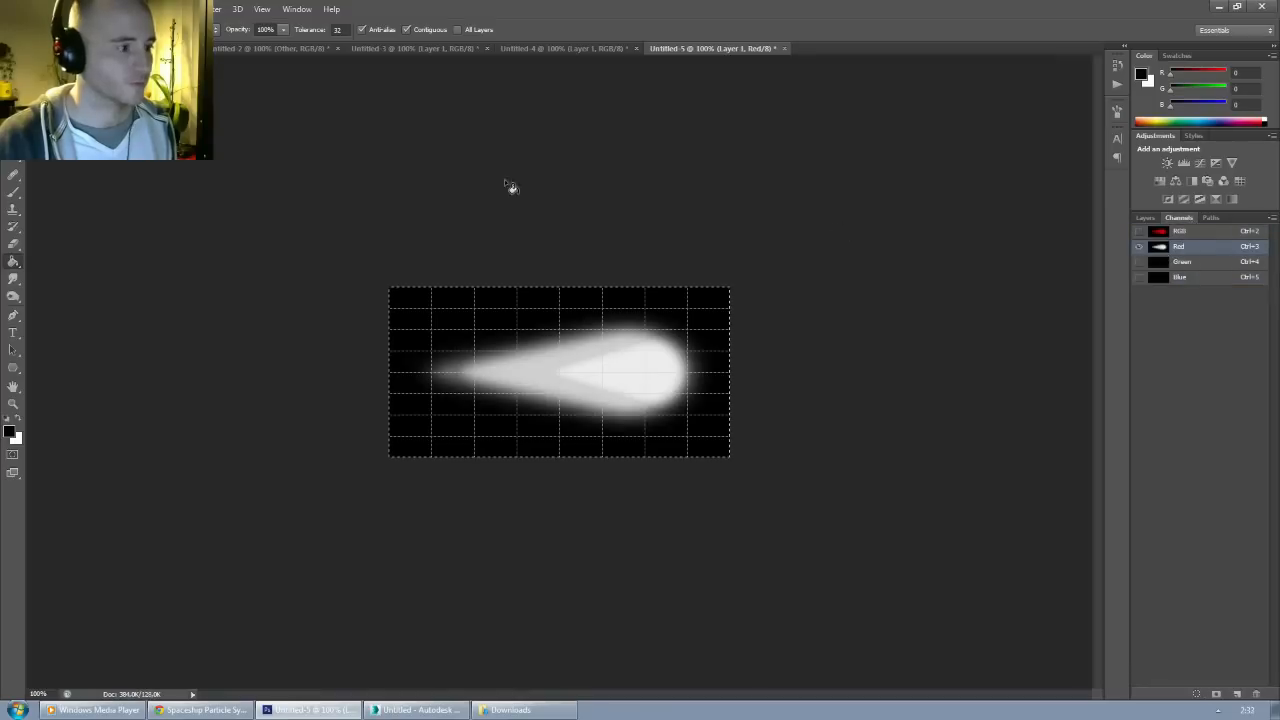
Step: Copy the teardrop image from Untitled-3 into the Green channel of Untitled-5
click(390, 48)
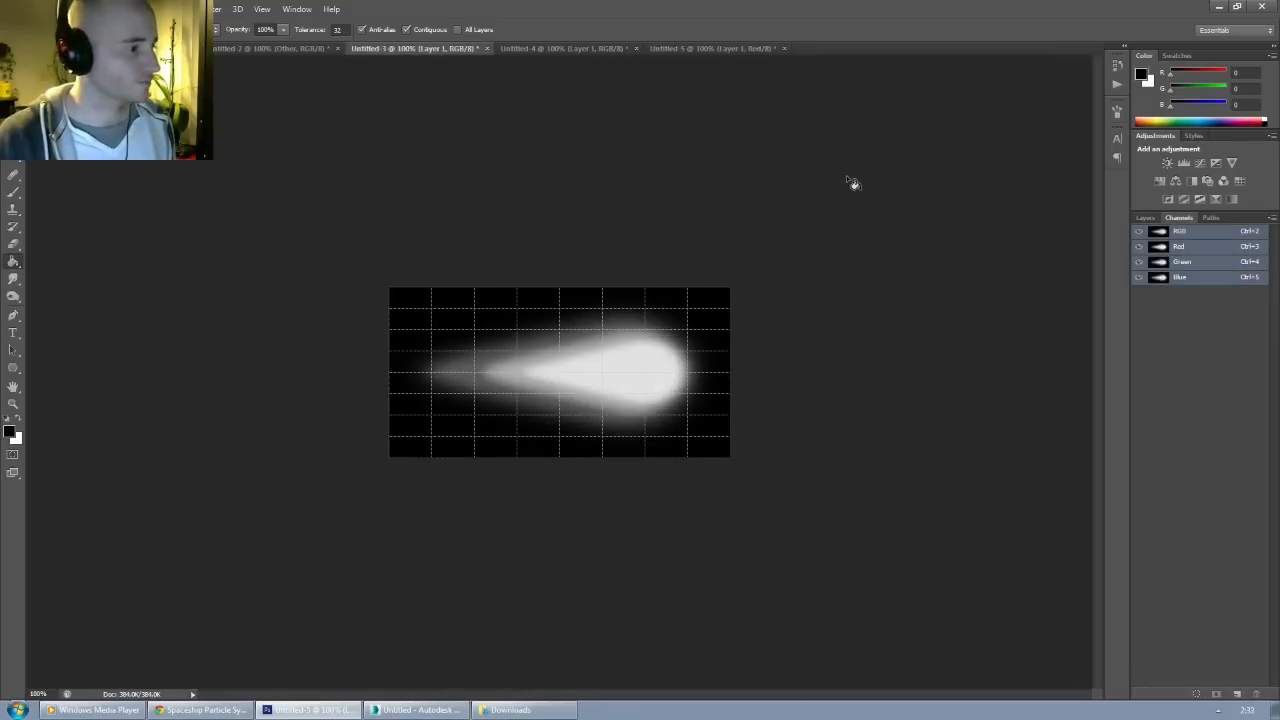
click(1145, 218)
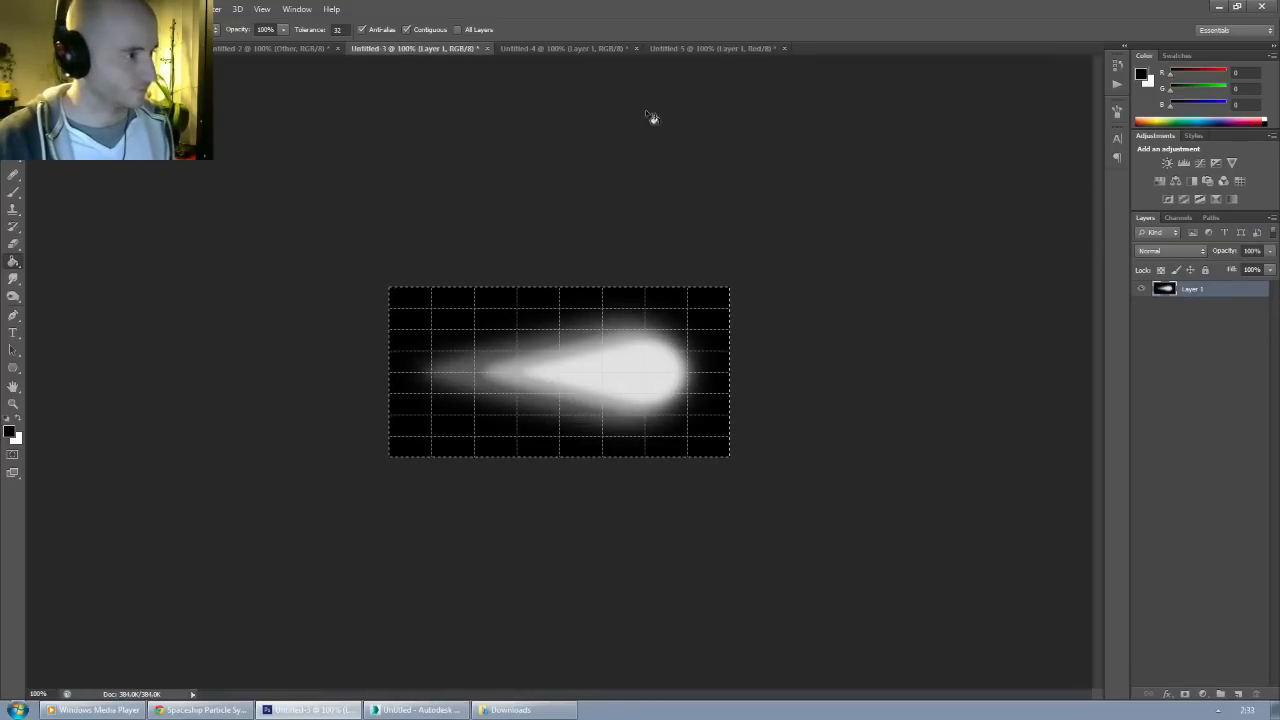
click(724, 47)
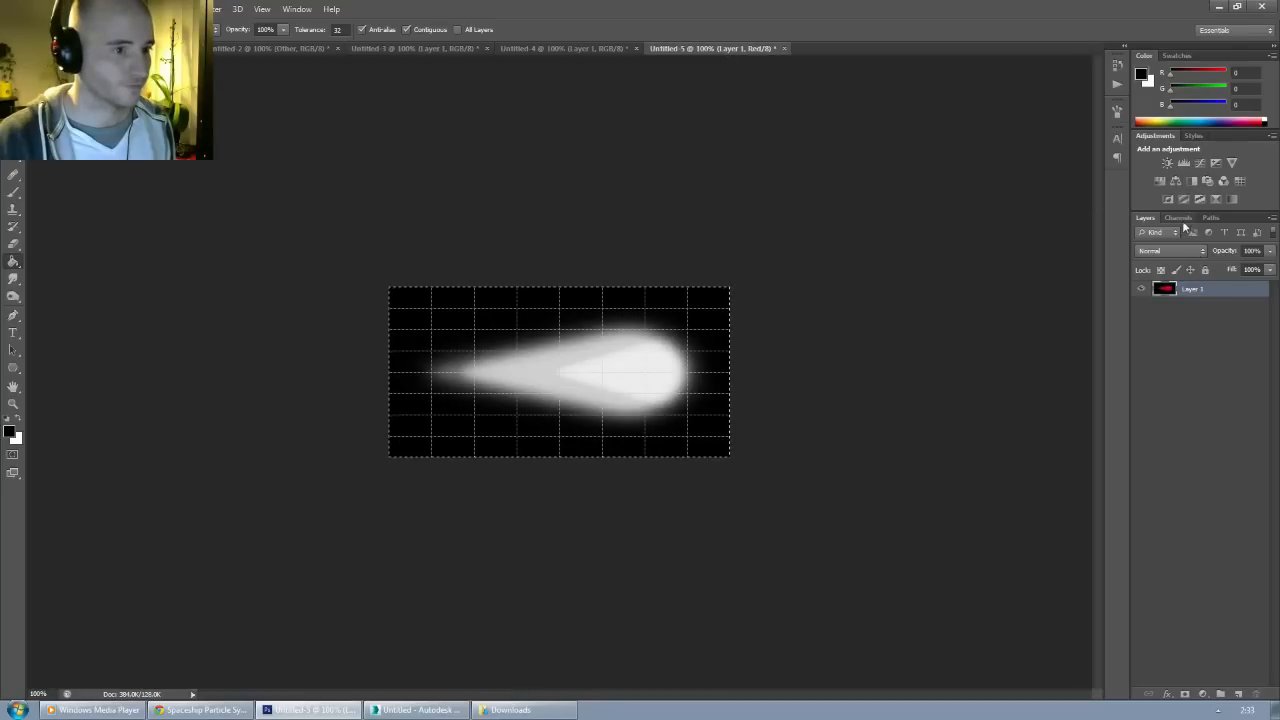
click(1178, 217)
click(1183, 261)
key(ctrl+v)
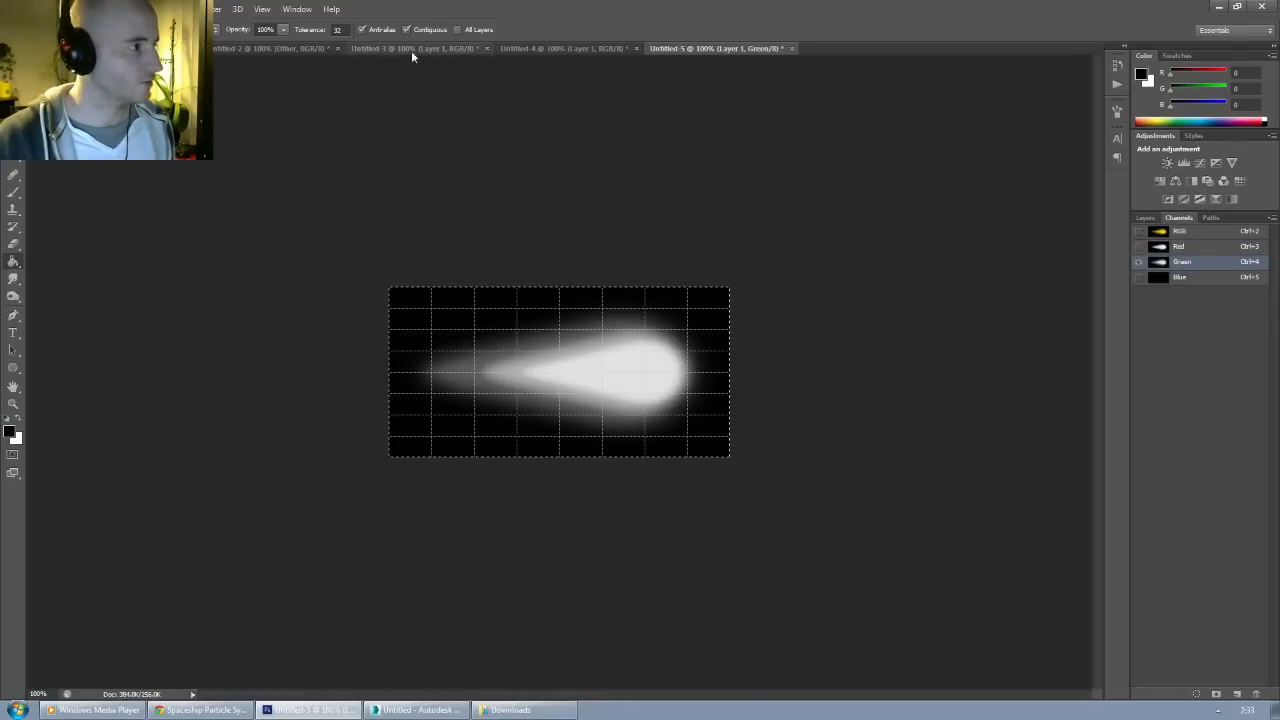
Step: Paste the Untitled-3 teardrop image into the Blue channel of Untitled-5
click(411, 50)
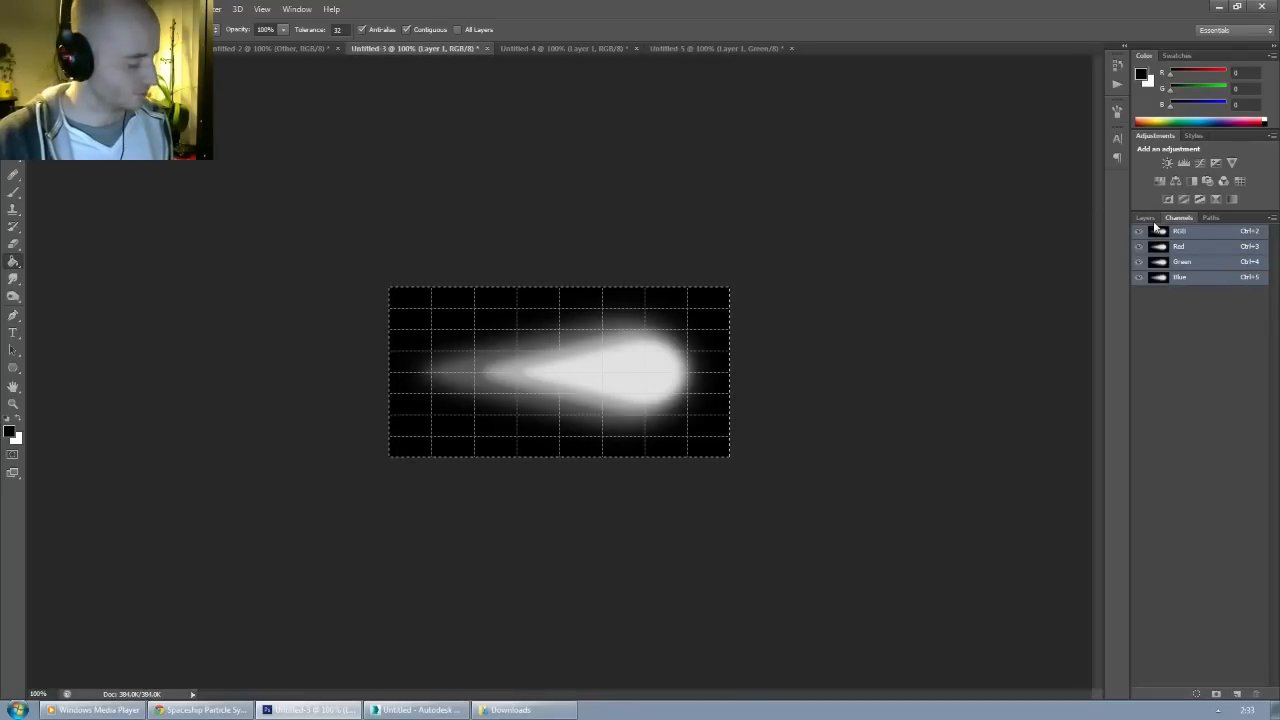
click(710, 48)
click(1185, 278)
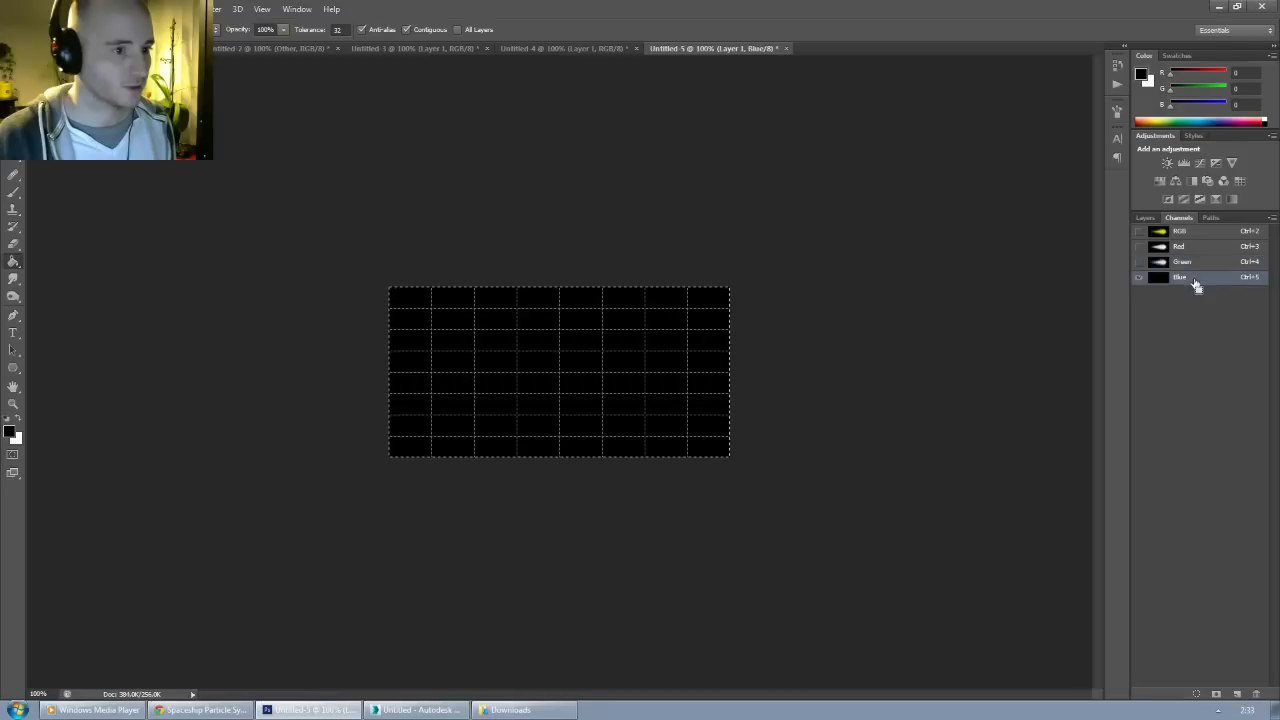
key(ctrl+v)
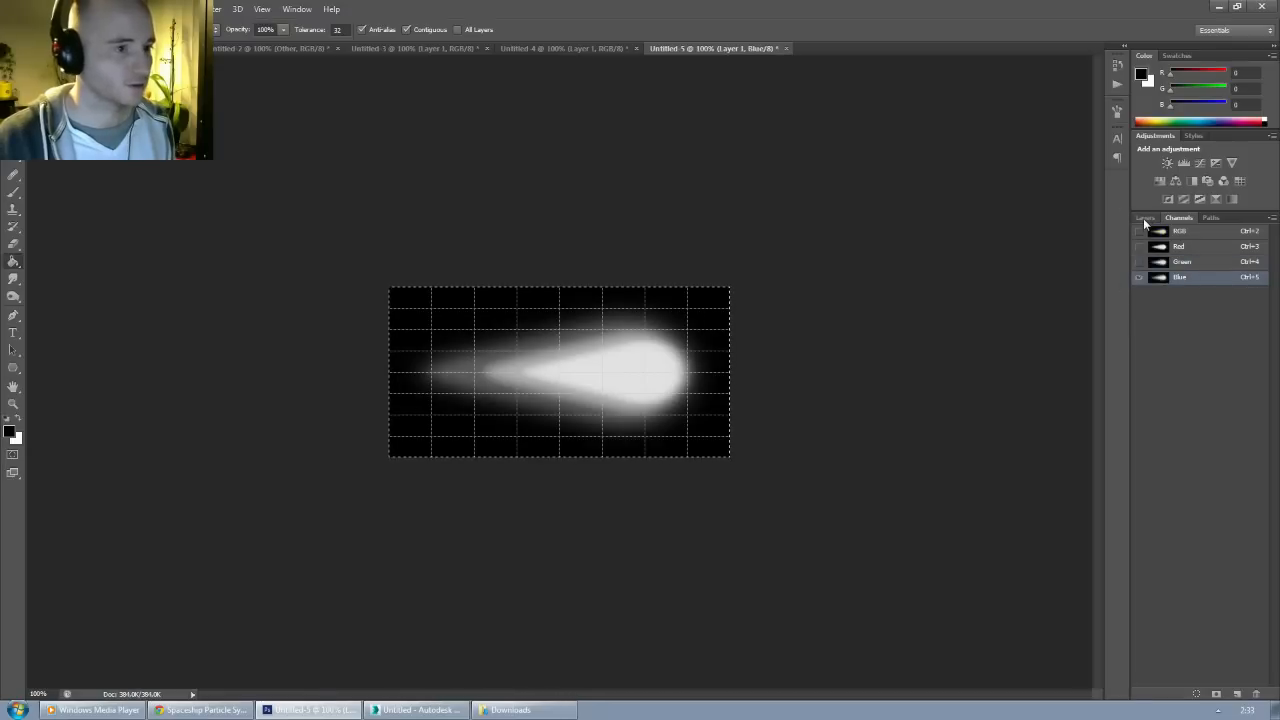
Step: Show the combined RGB channels of Untitled-5 and clear the selection around the canvas
click(1138, 232)
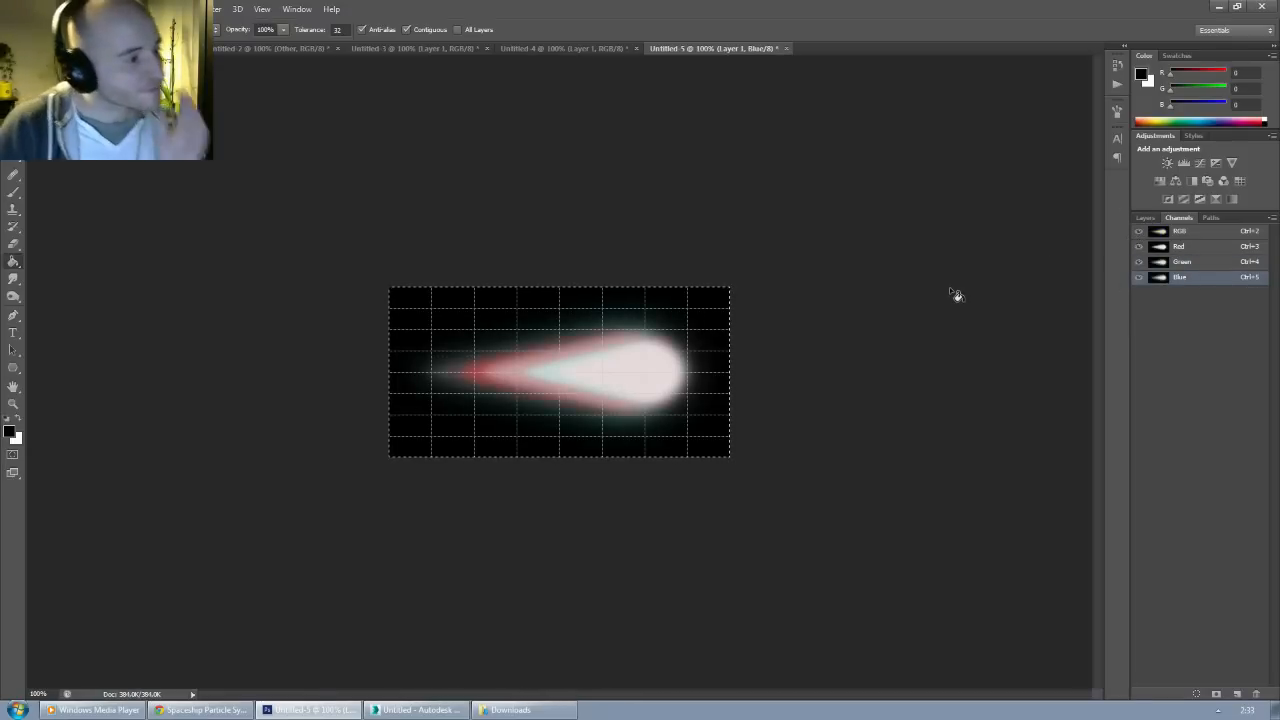
click(13, 87)
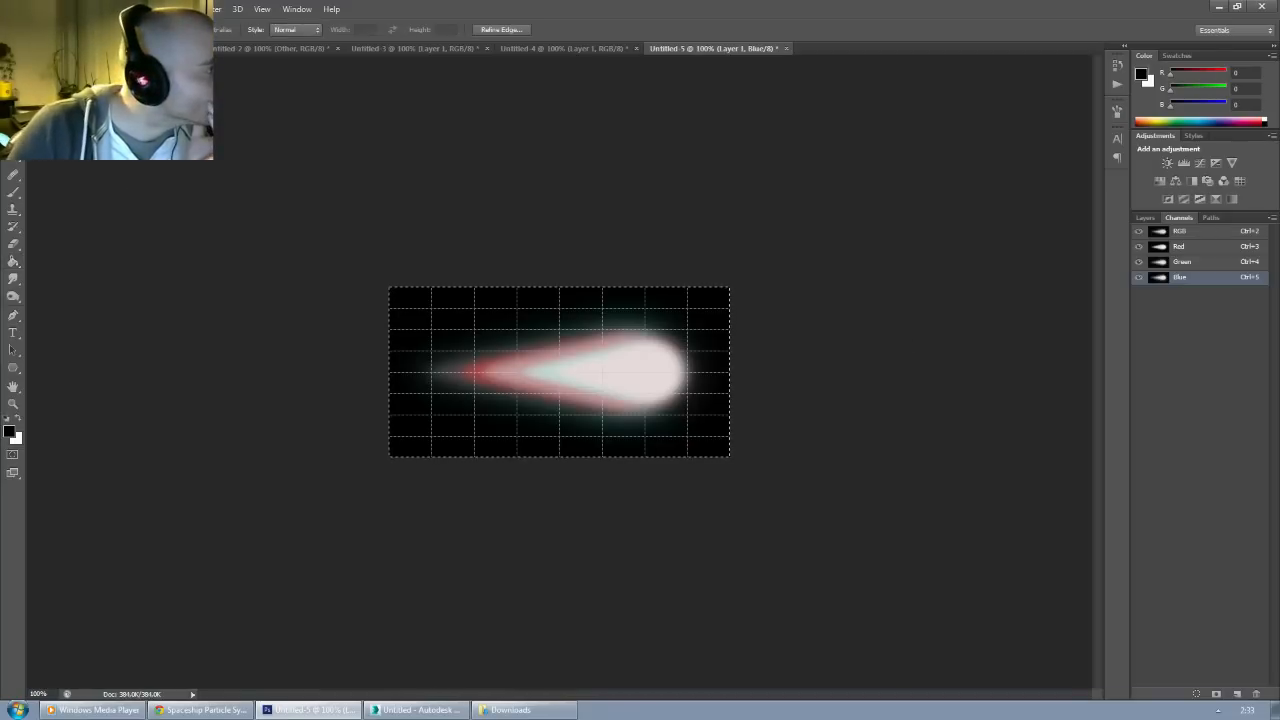
click(419, 181)
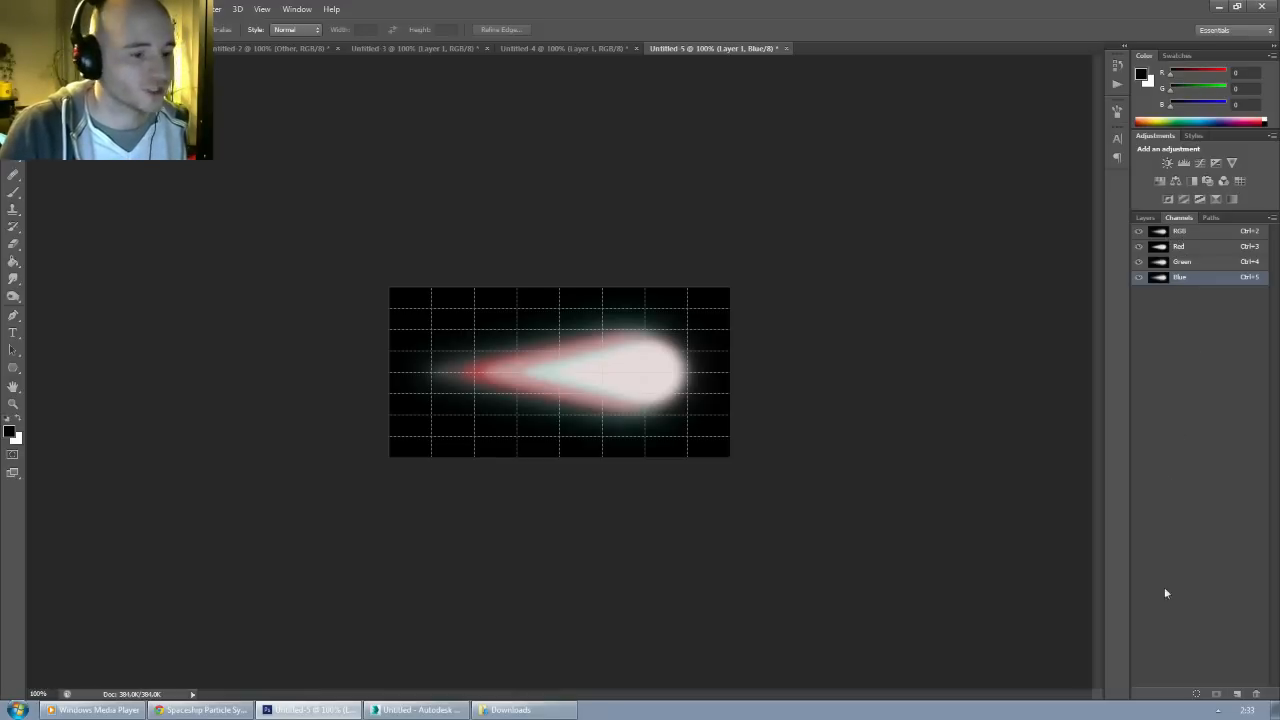
Step: Add an alpha channel to Untitled-5 and render Clouds in it, reapplying the filter several times for a different pattern
click(1236, 694)
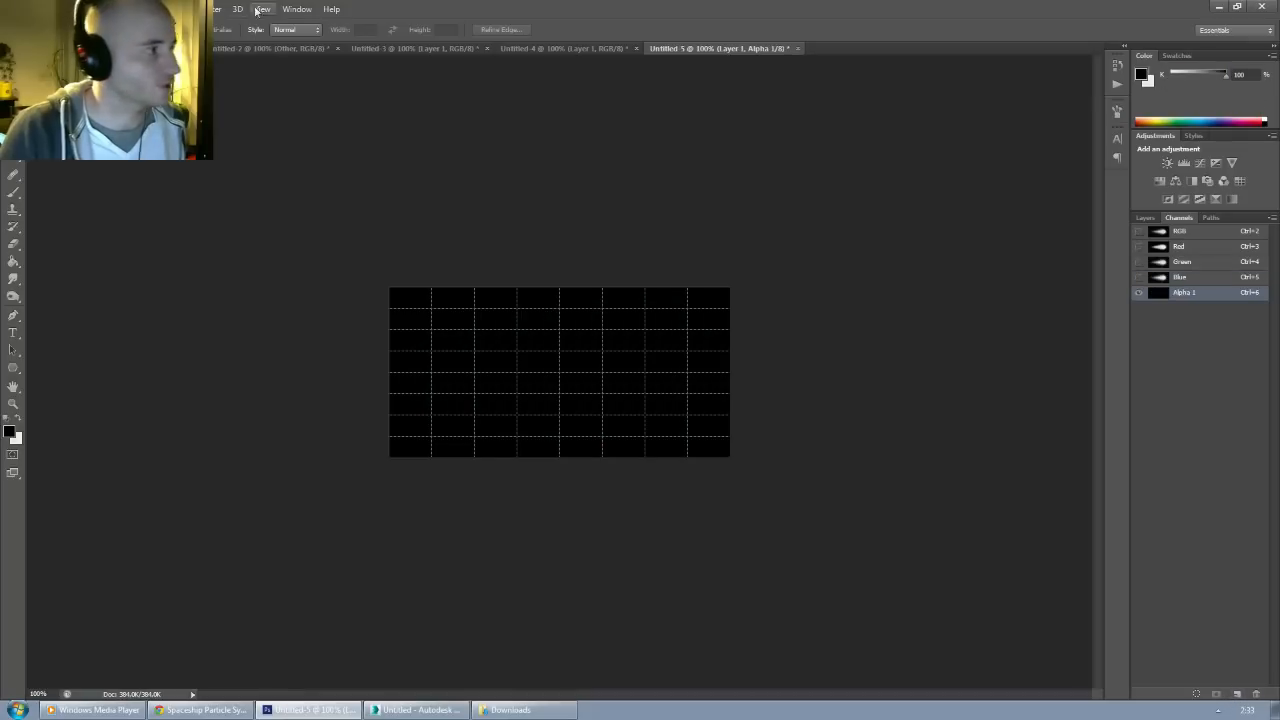
click(216, 9)
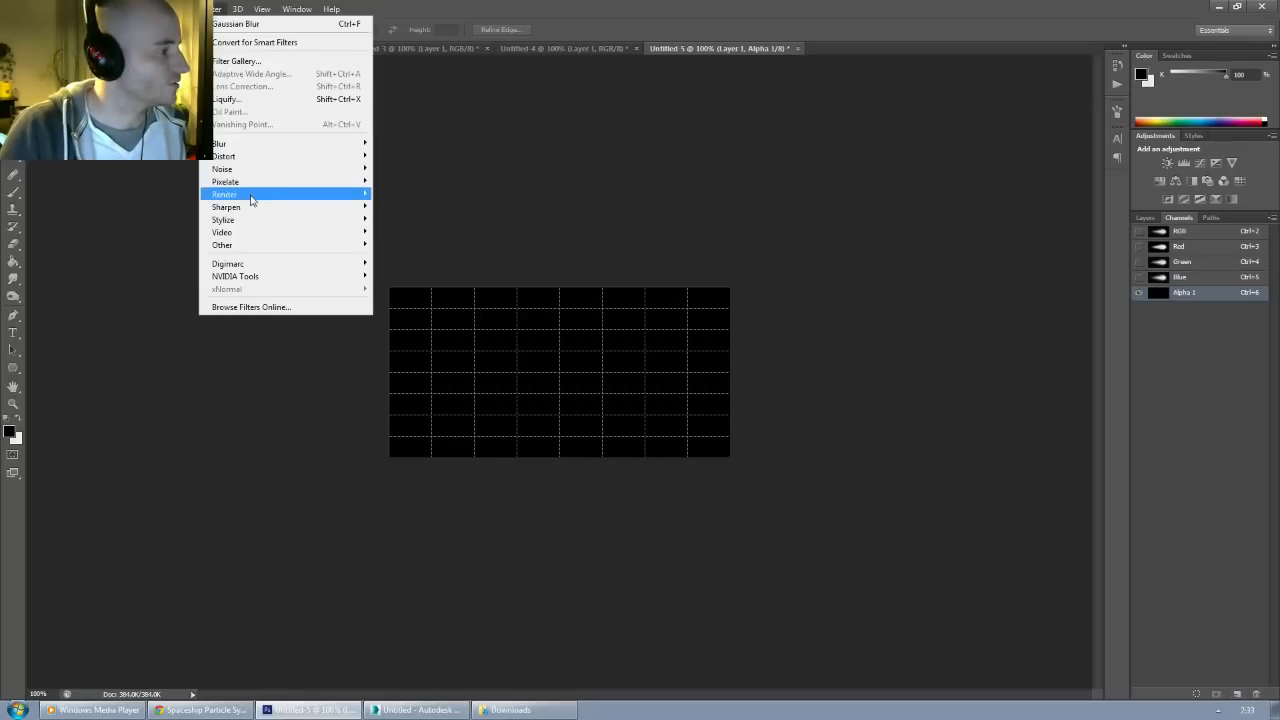
mouse_move(252, 194)
click(420, 206)
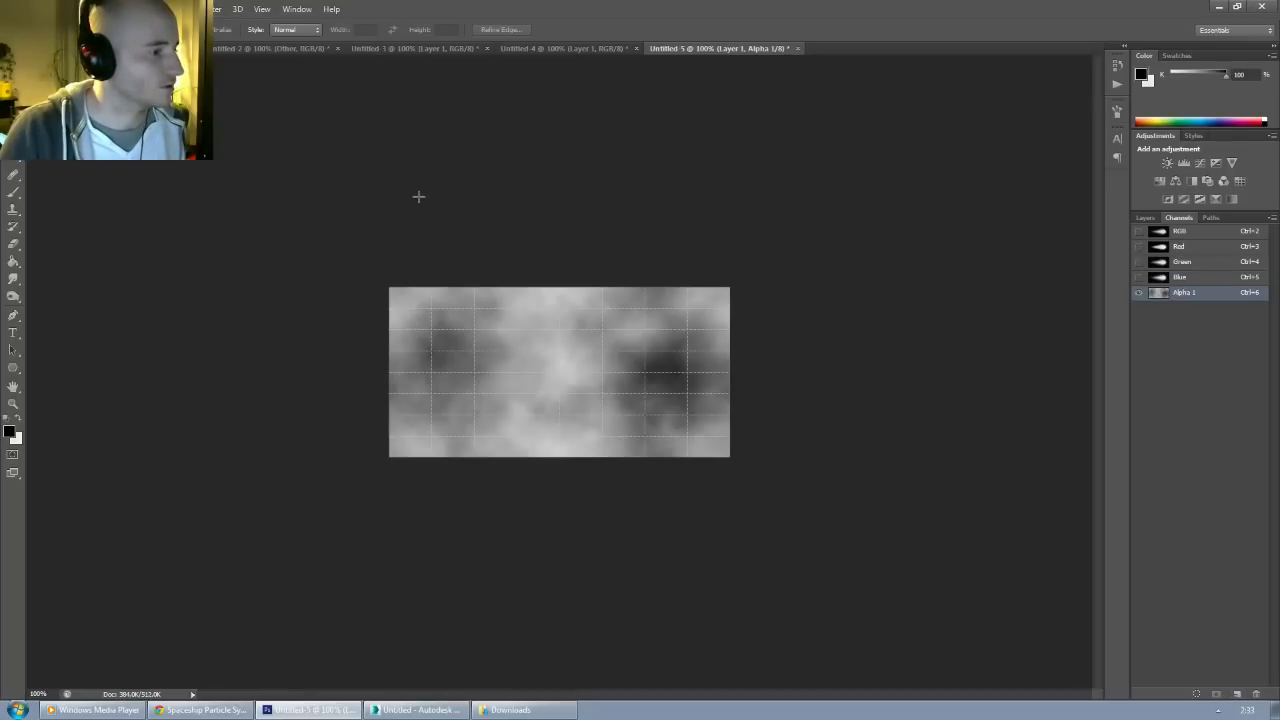
key(ctrl+f)
key(ctrl+f)
key(ctrl+f)
key(ctrl+f)
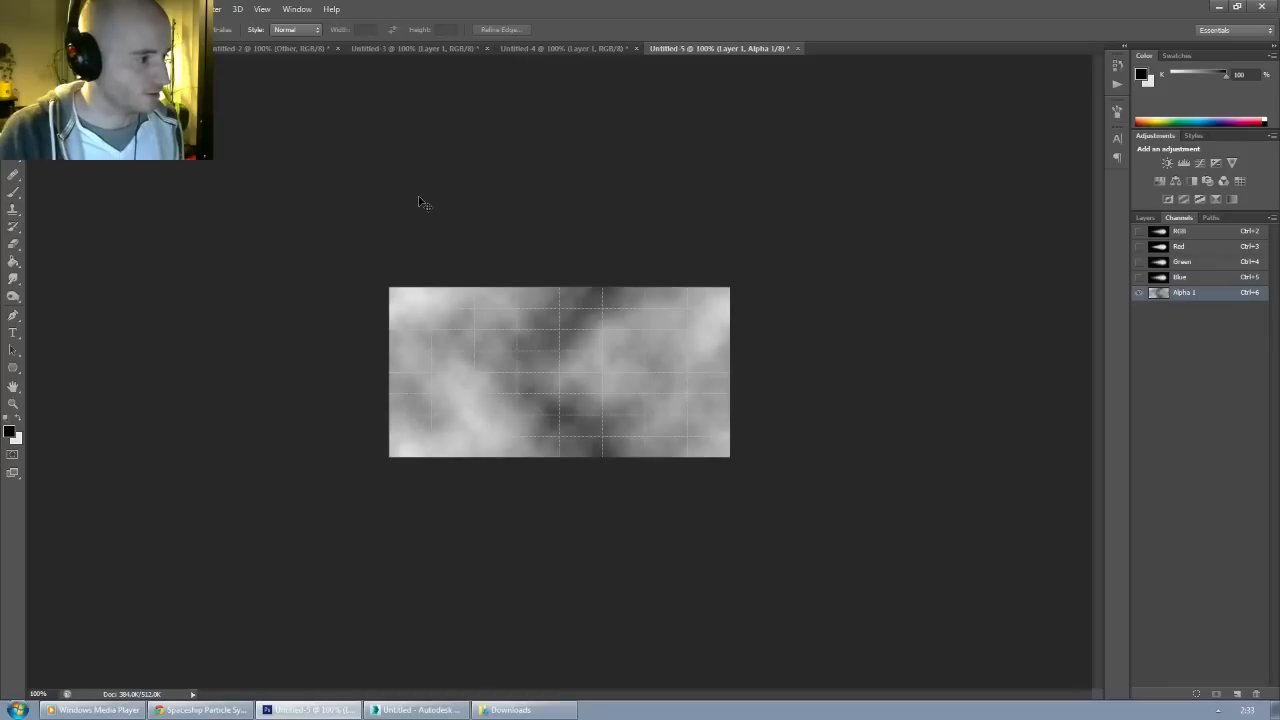
key(ctrl+f)
key(ctrl+f)
key(ctrl+f)
key(ctrl+f)
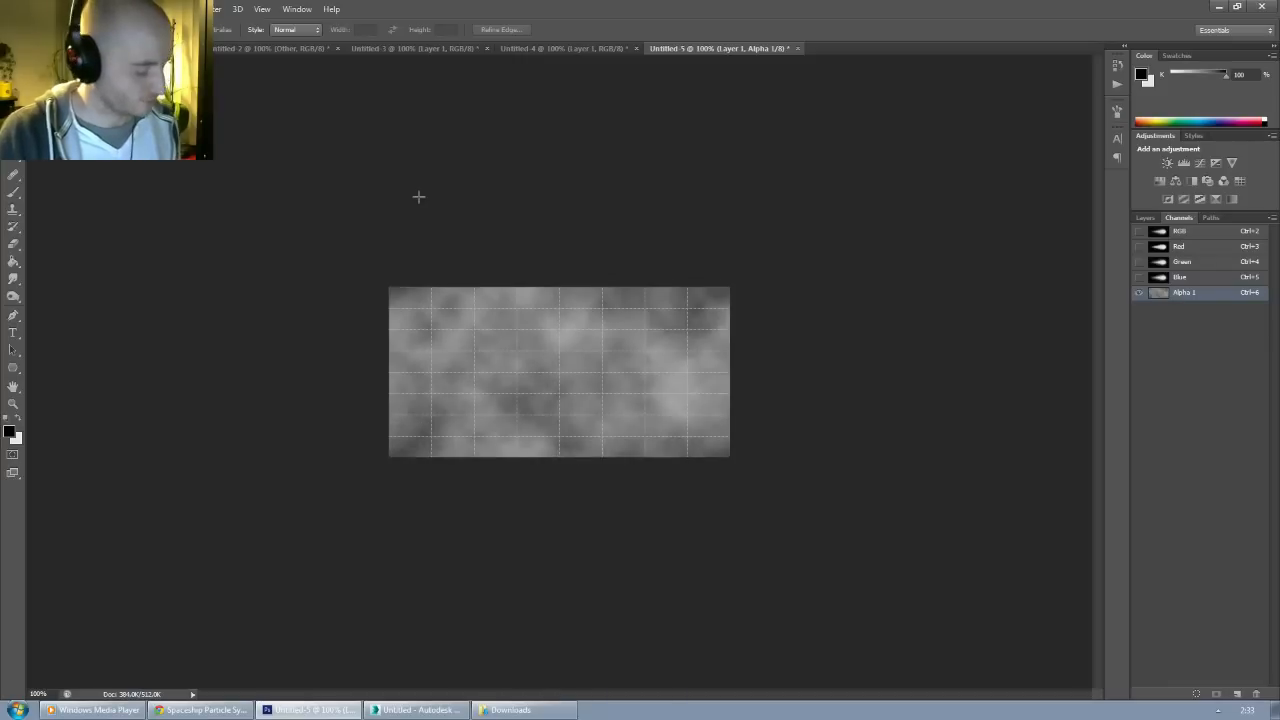
Step: Apply Difference Clouds repeatedly to the Alpha 1 channel to build up a veined smoke pattern
click(219, 12)
mouse_move(320, 194)
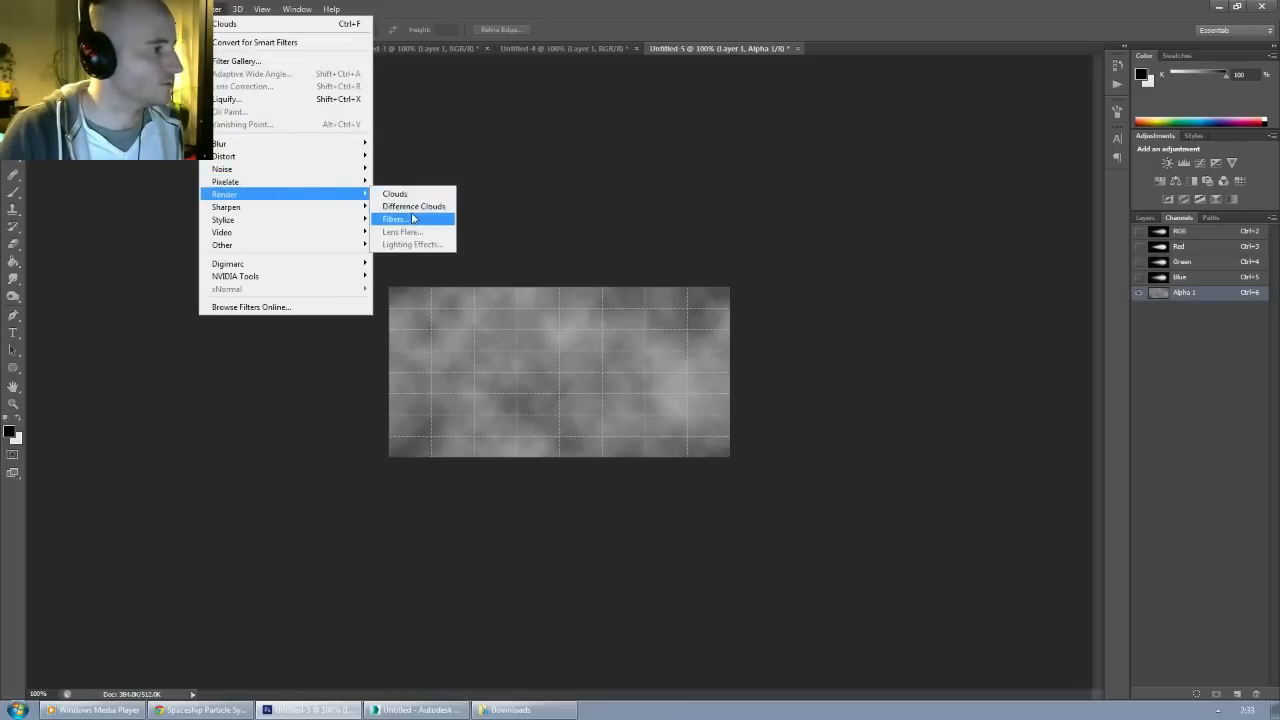
click(424, 207)
key(ctrl+f)
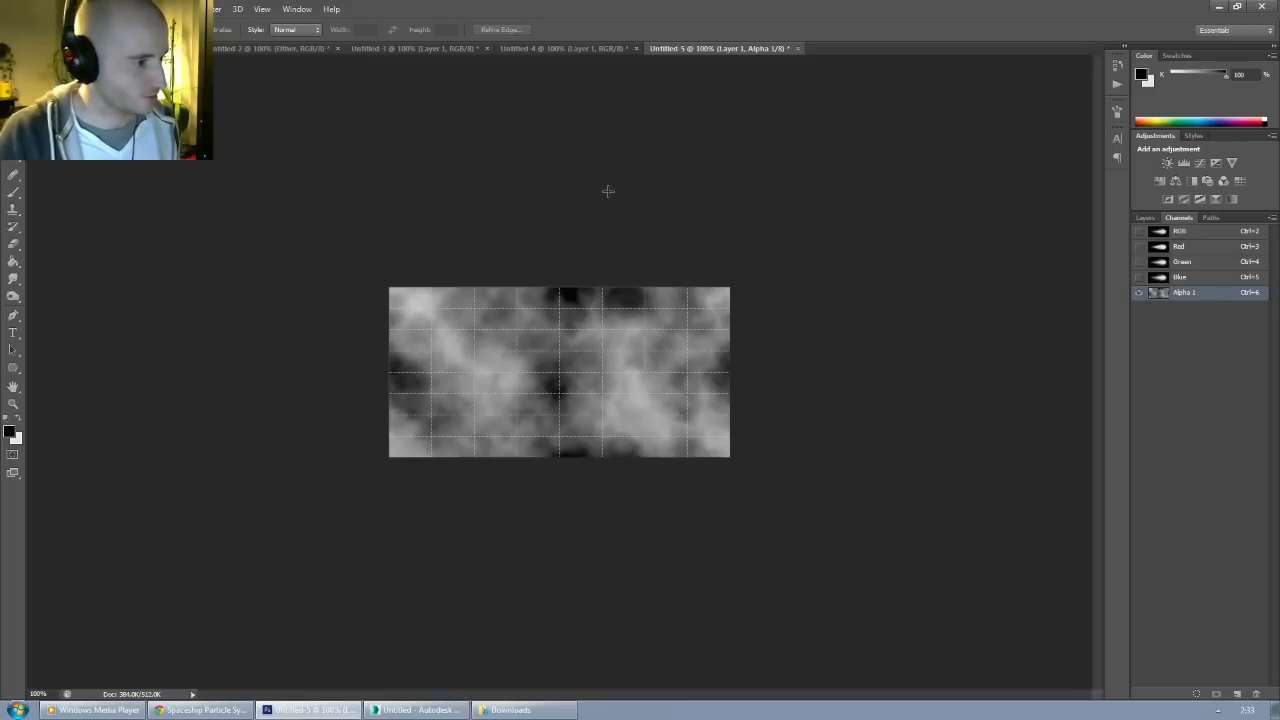
key(ctrl+f)
key(ctrl+f)
key(ctrl+f)
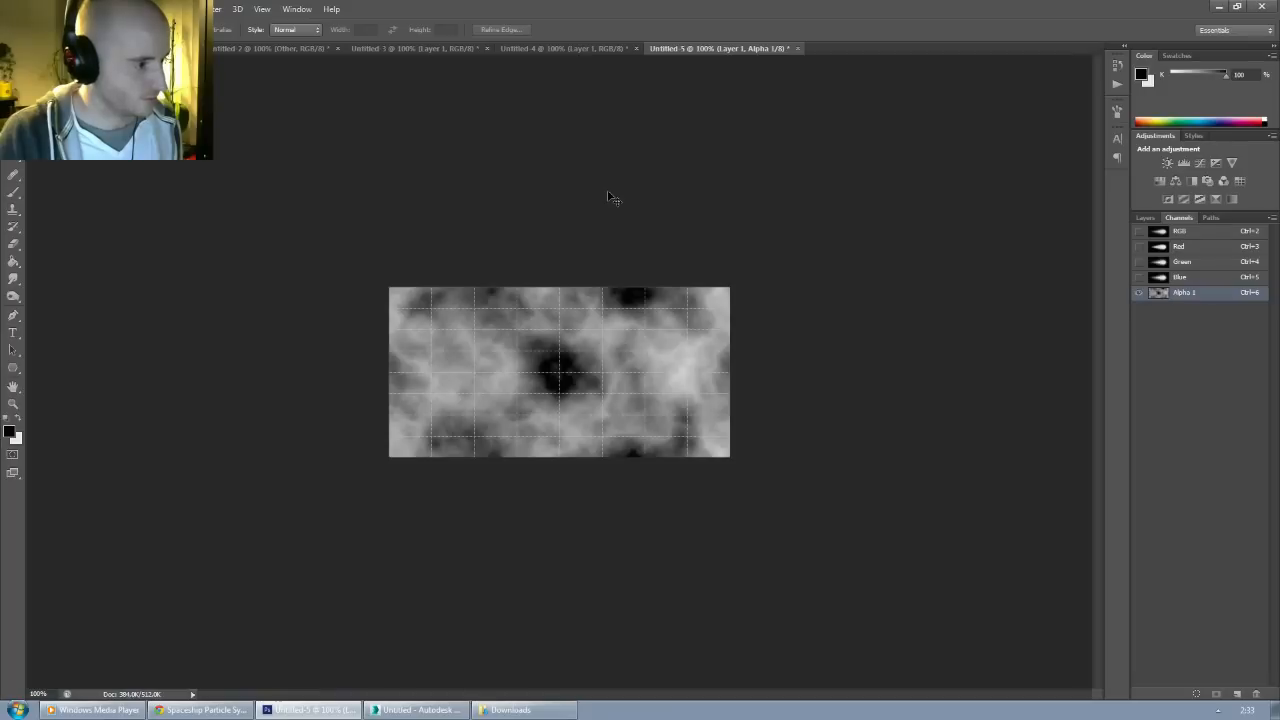
key(ctrl+f)
key(ctrl+f)
key(ctrl+f)
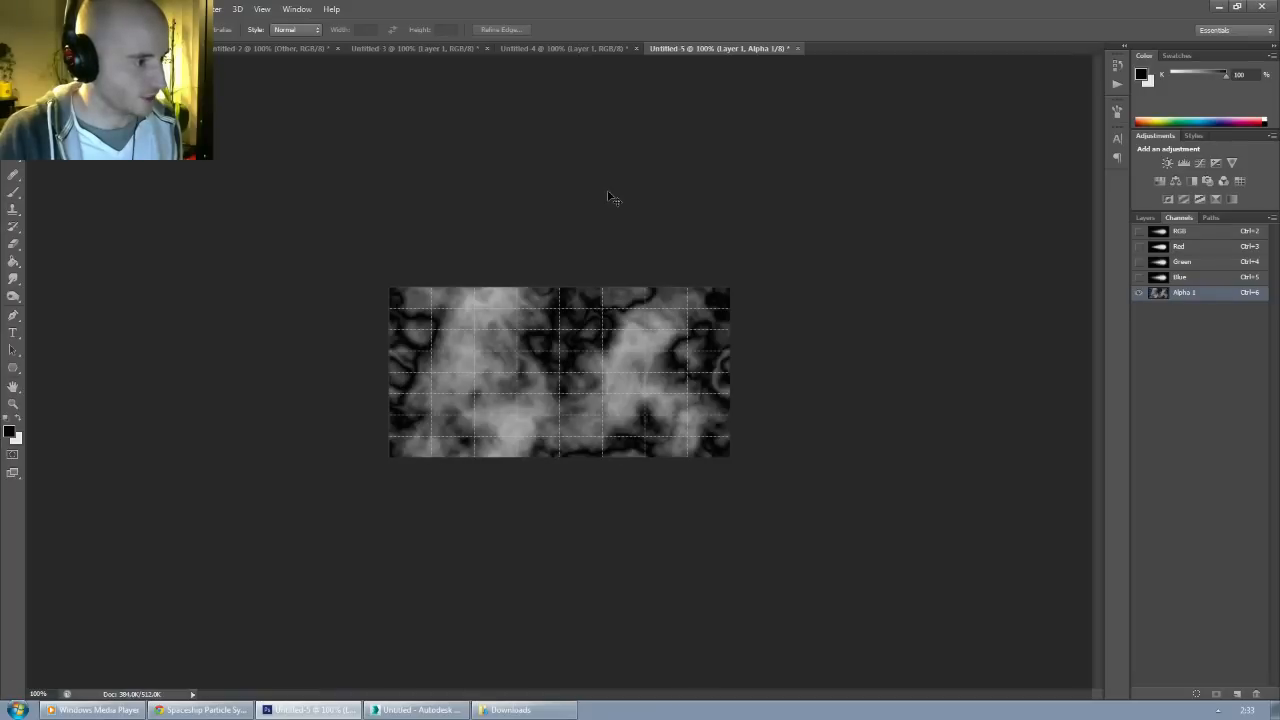
key(ctrl+f)
key(ctrl+f)
key(ctrl+f)
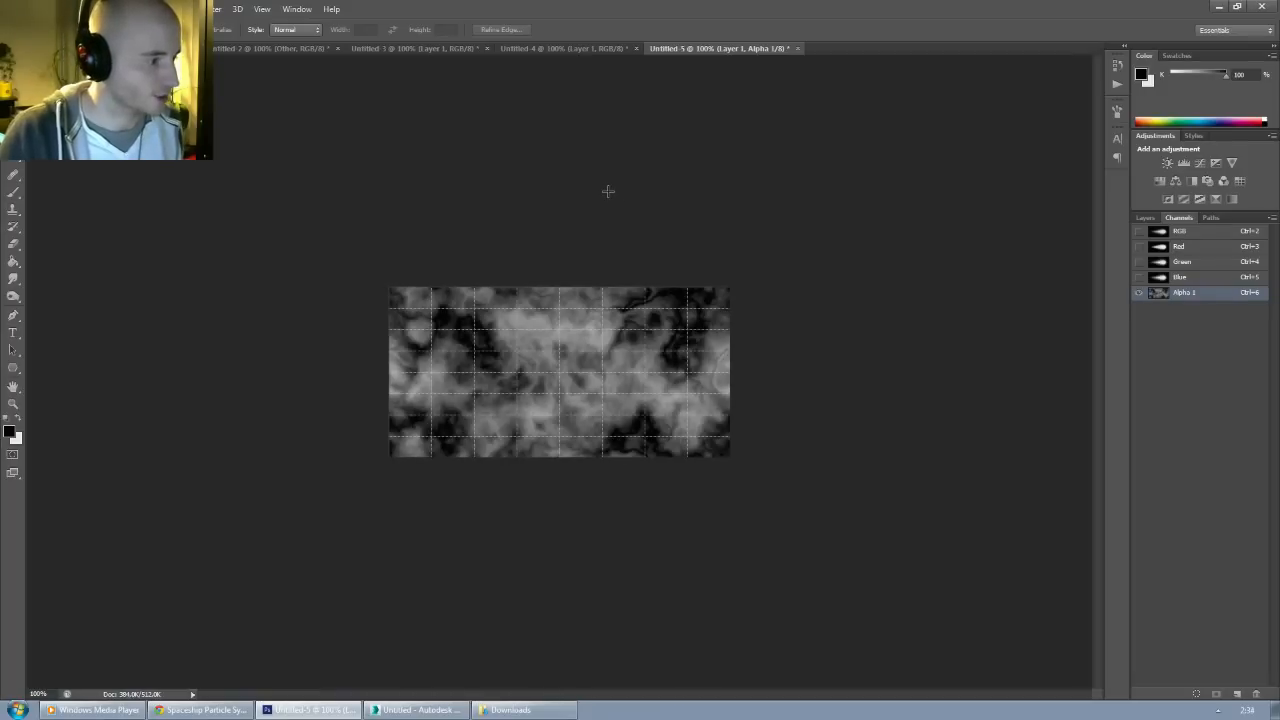
Step: Copy the Alpha 1 cloud pattern into a new 512 × 256 pixel grayscale document
key(ctrl+a)
key(ctrl+c)
key(ctrl+n)
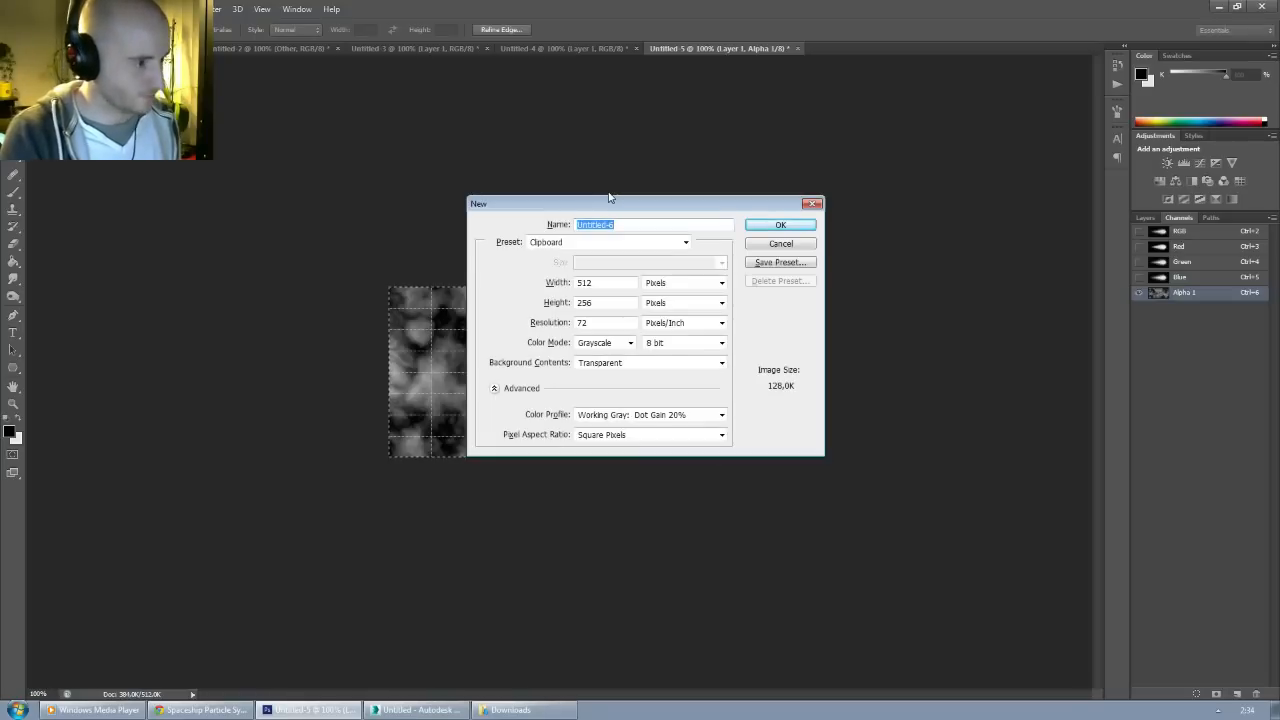
key(Return)
key(ctrl+v)
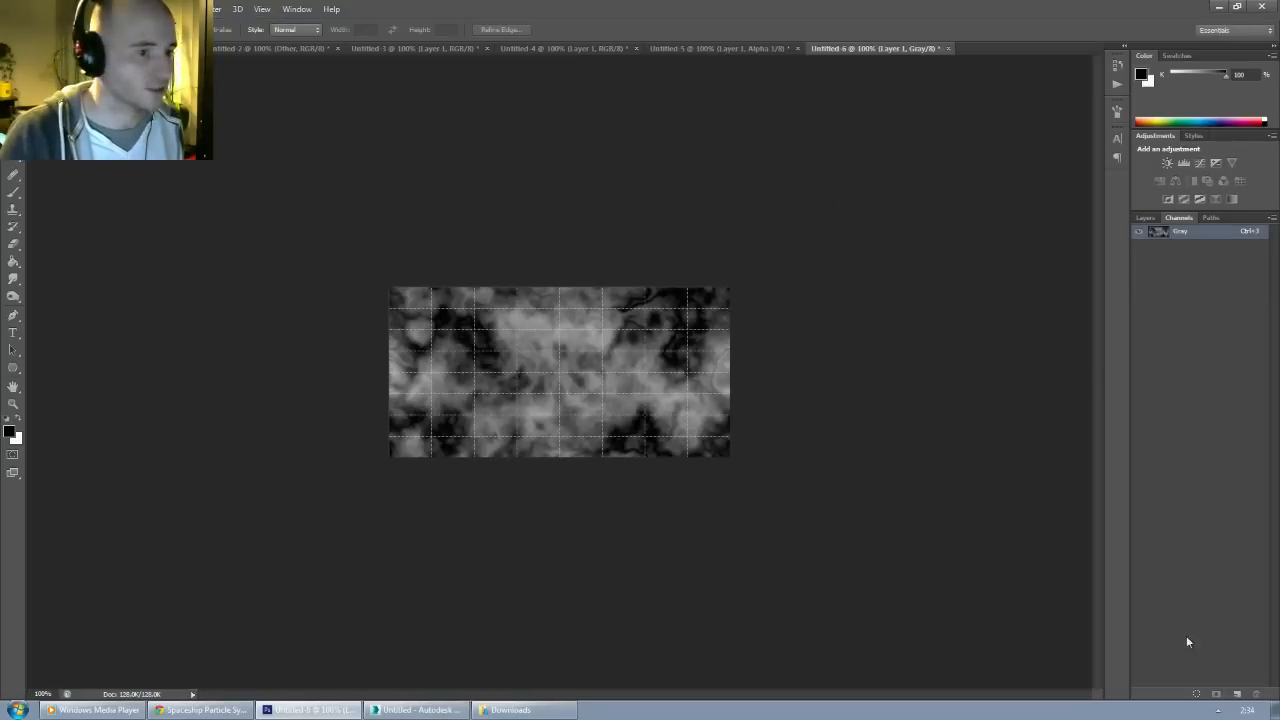
Step: Add a new layer above the pasted pattern and render Clouds on it, reapplying the filter for a different variation
click(1148, 220)
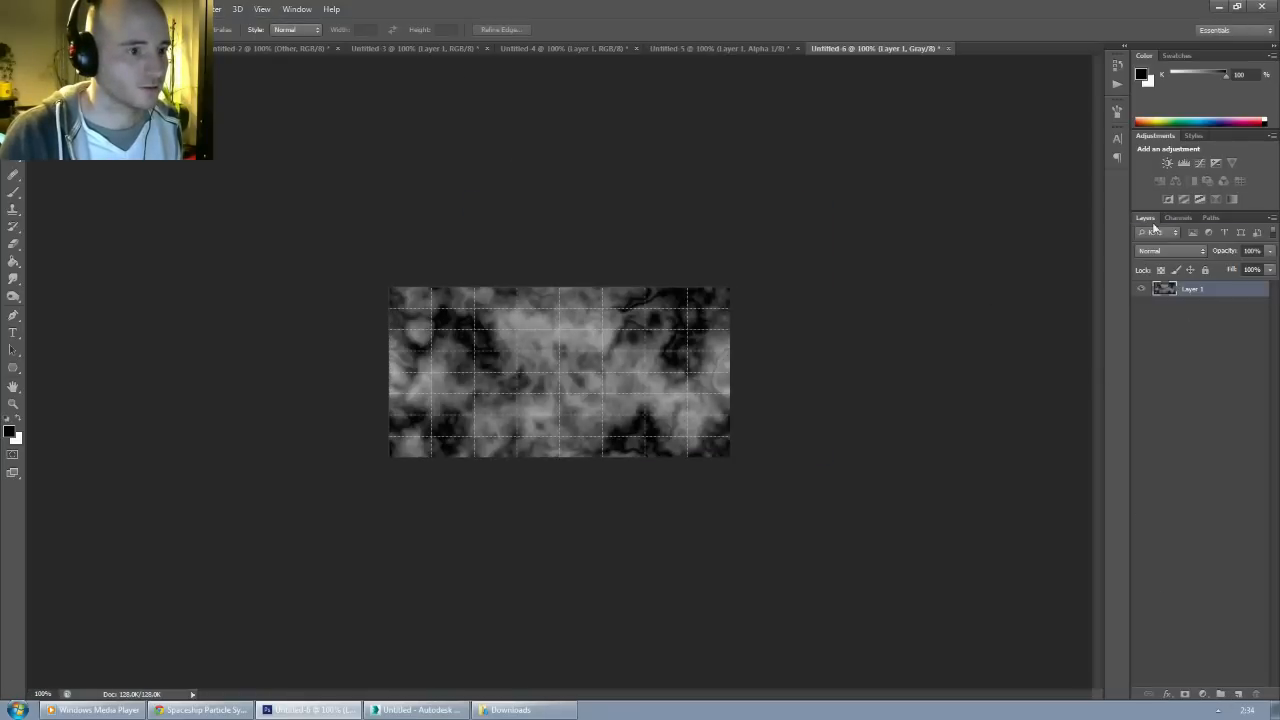
click(1239, 693)
click(215, 9)
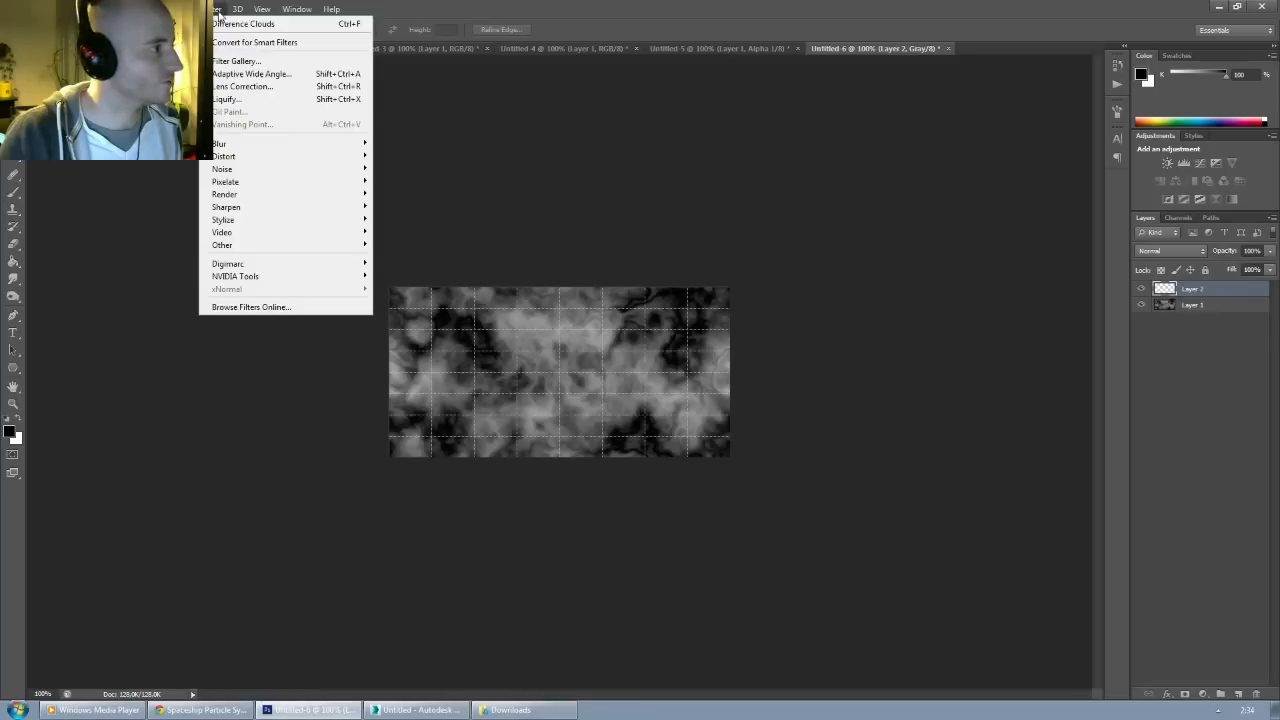
mouse_move(255, 194)
click(420, 203)
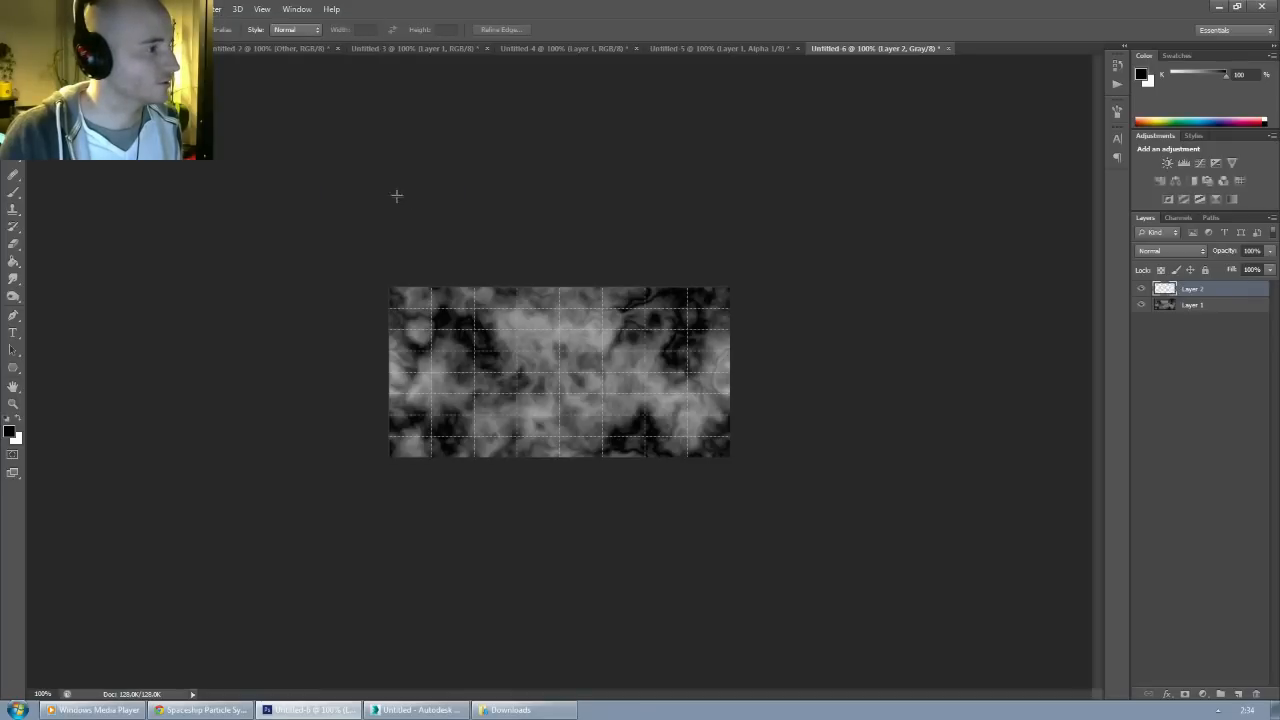
key(ctrl+f)
key(ctrl+f)
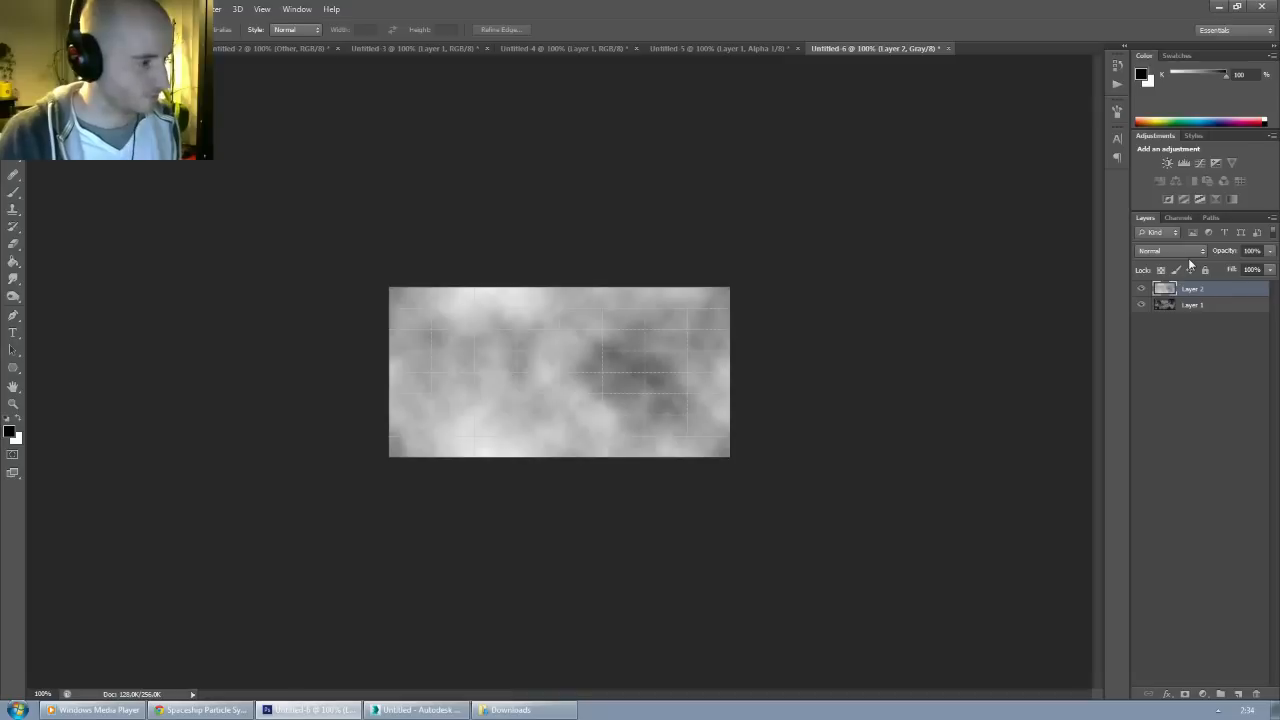
Step: Set the new cloud layer's opacity to 54% and merge it with the layer below
click(1270, 251)
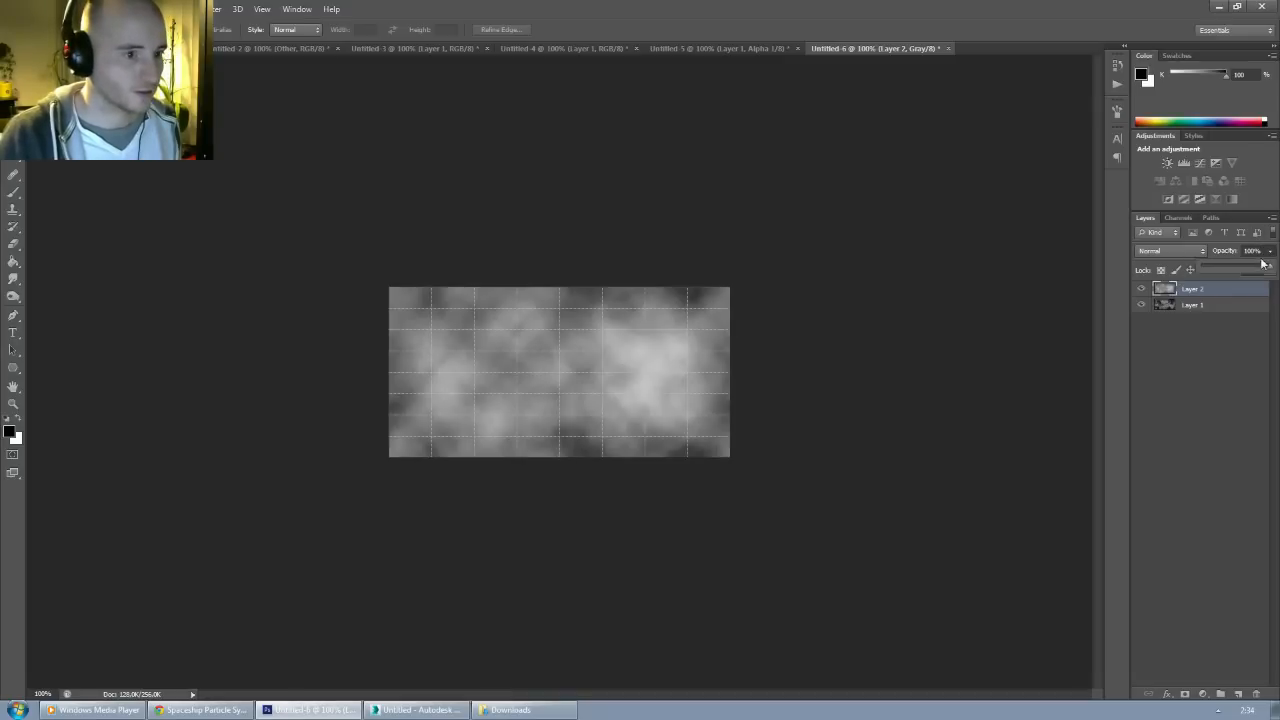
drag(1266, 269, 1241, 270)
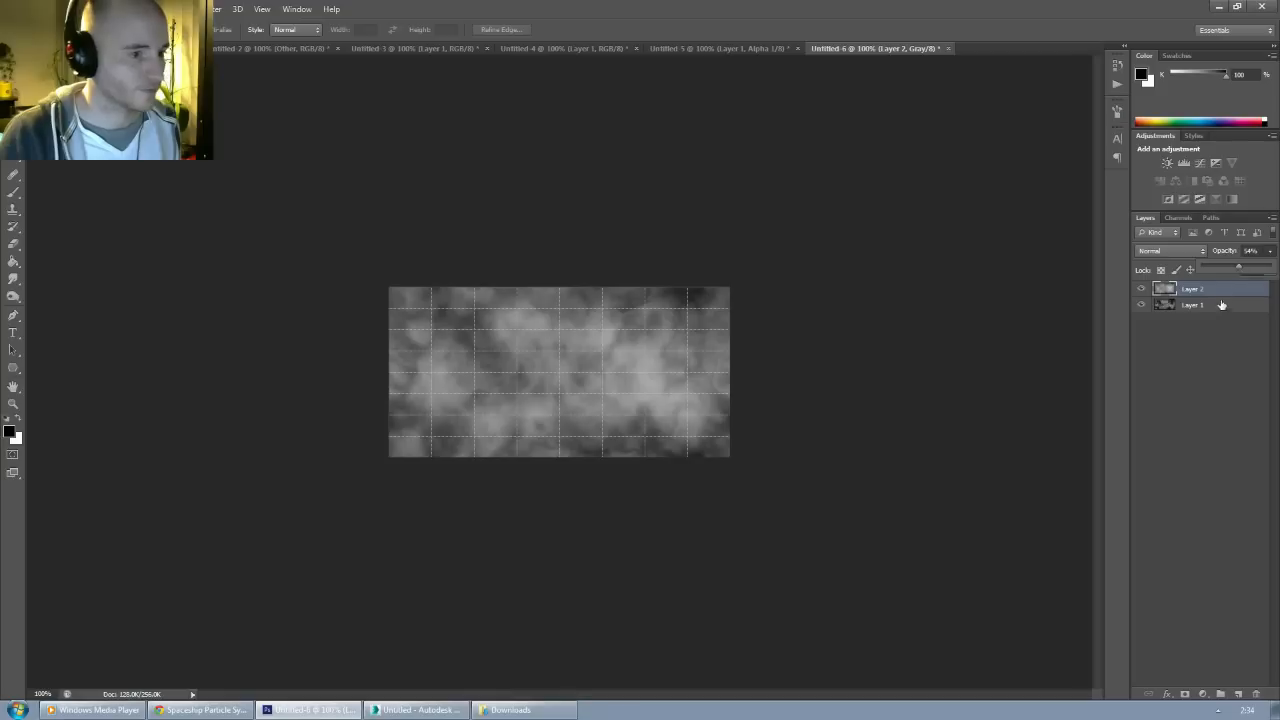
shift+click(1218, 306)
key(ctrl+e)
Step: Copy the merged clouds into the Alpha 1 channel of Untitled-5, discarding the unsaved Untitled-6, and show all channels together
key(ctrl+a)
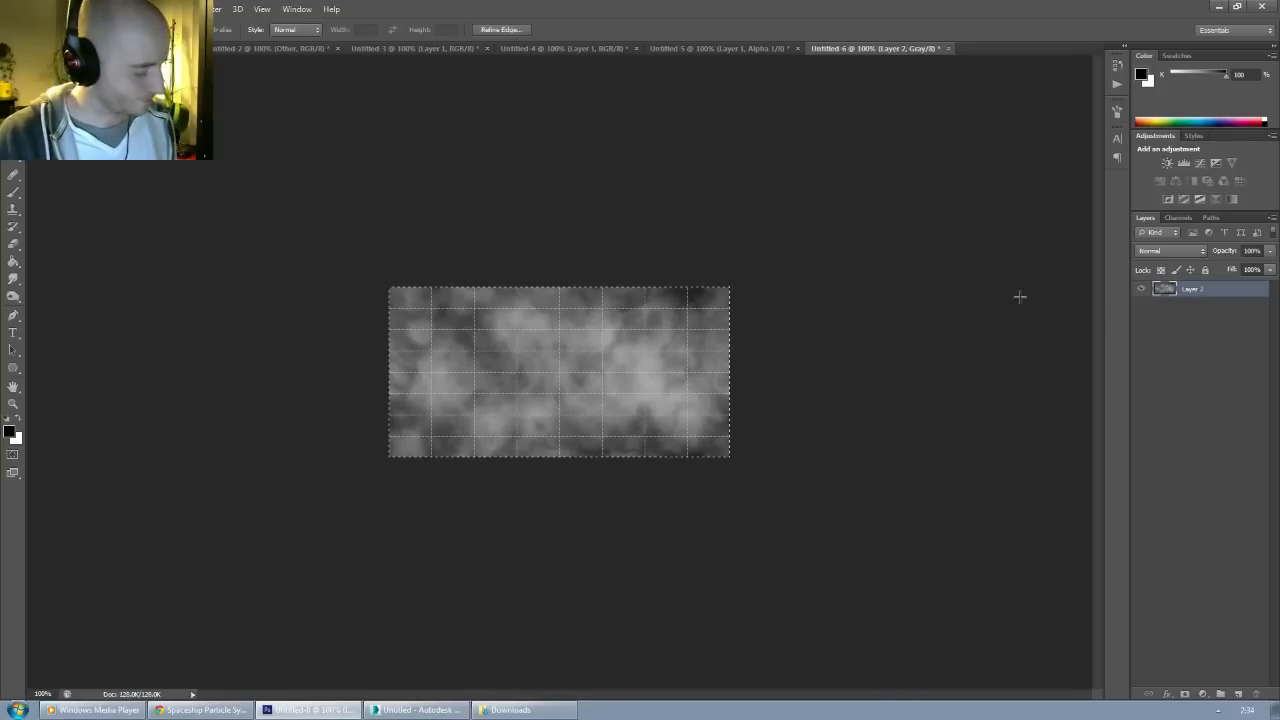
click(946, 49)
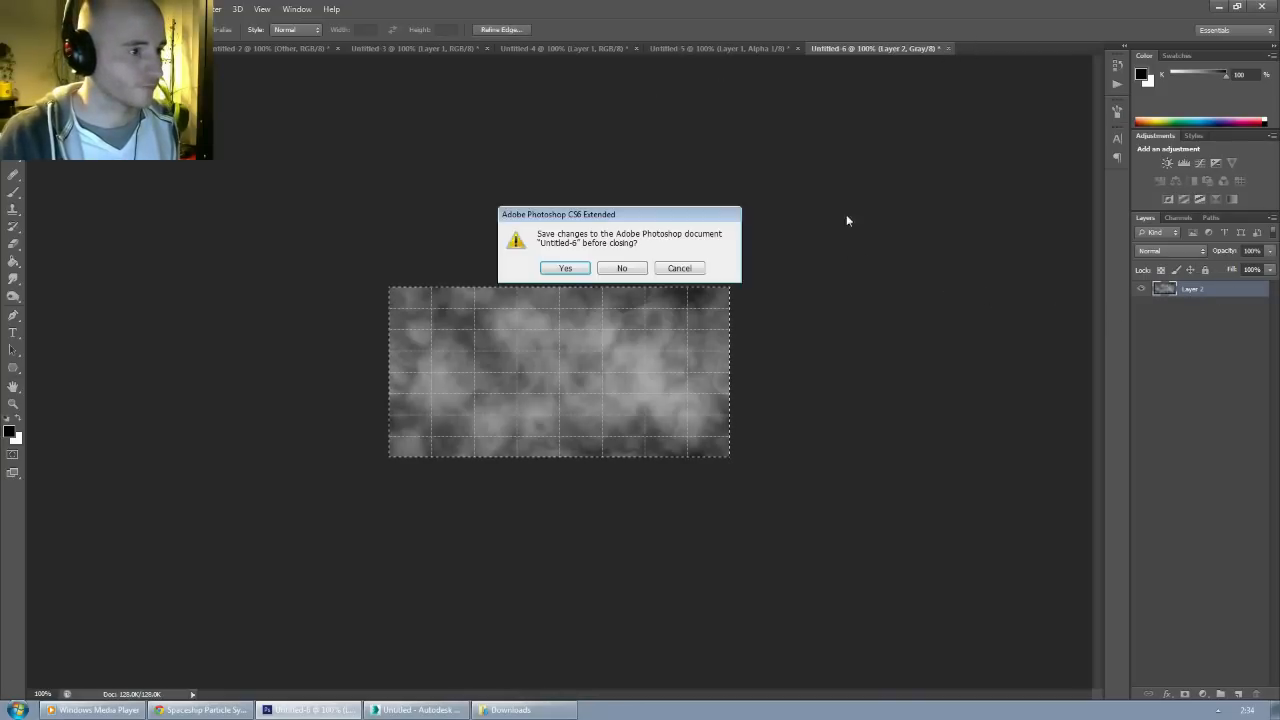
click(625, 267)
click(1178, 217)
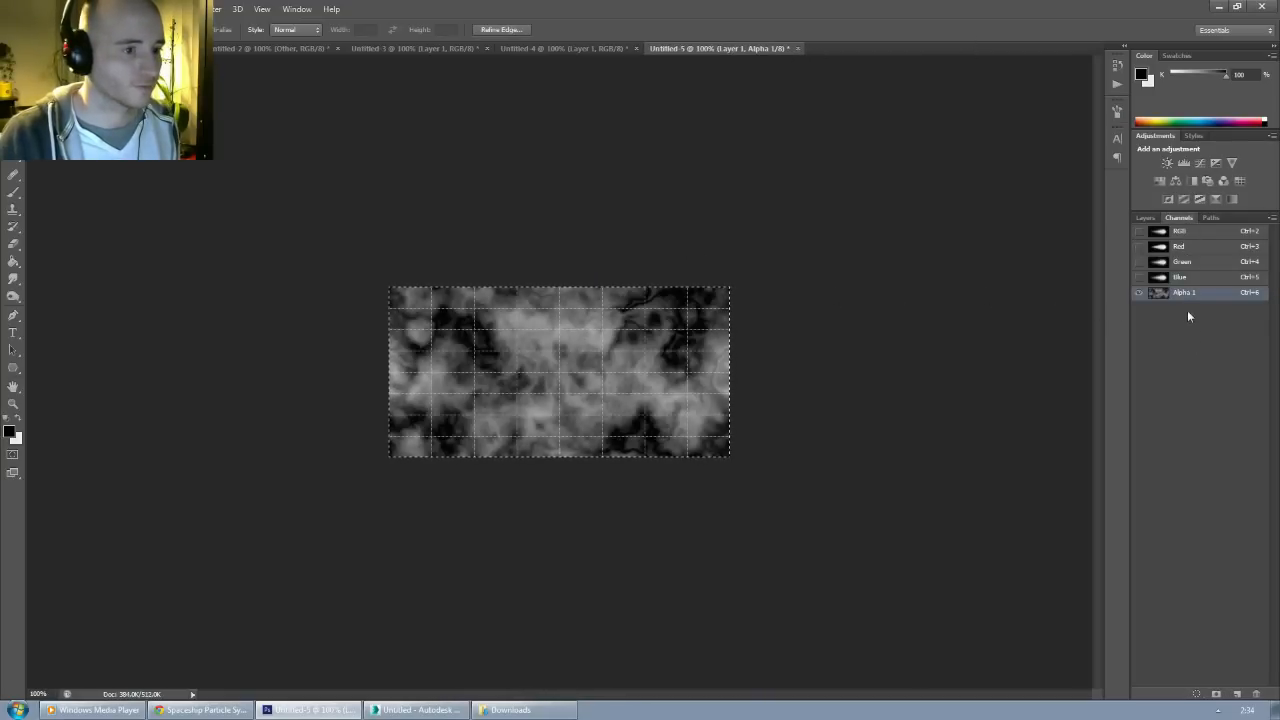
click(1140, 231)
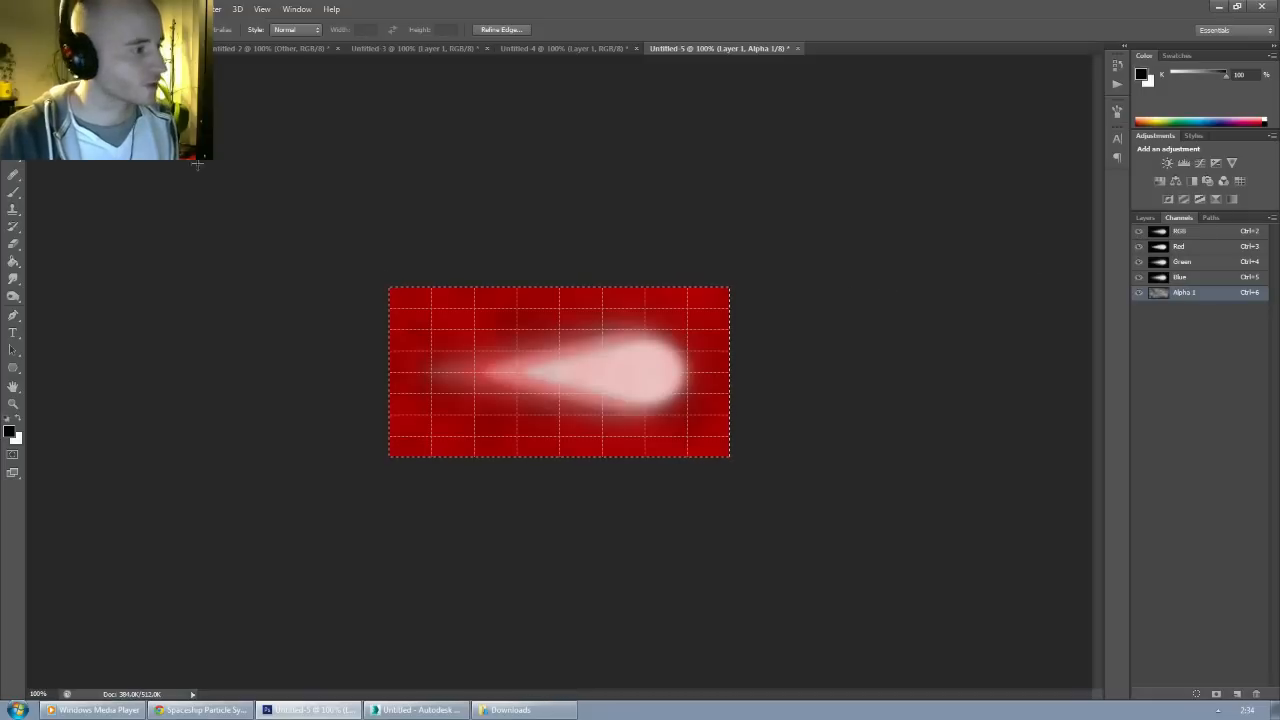
Step: Save Untitled-5 as a 32 bits/pixel Targa file named Thruster_Derp02, with alpha channels included
click(32, 8)
click(110, 170)
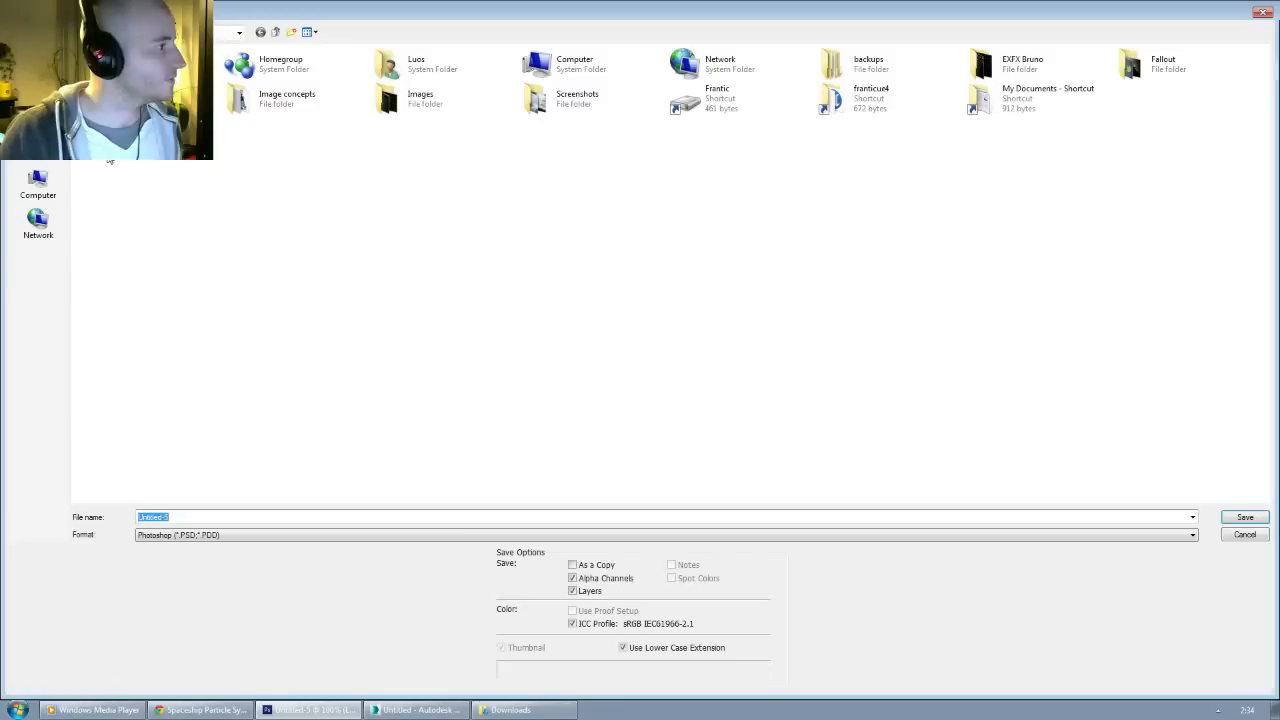
click(230, 538)
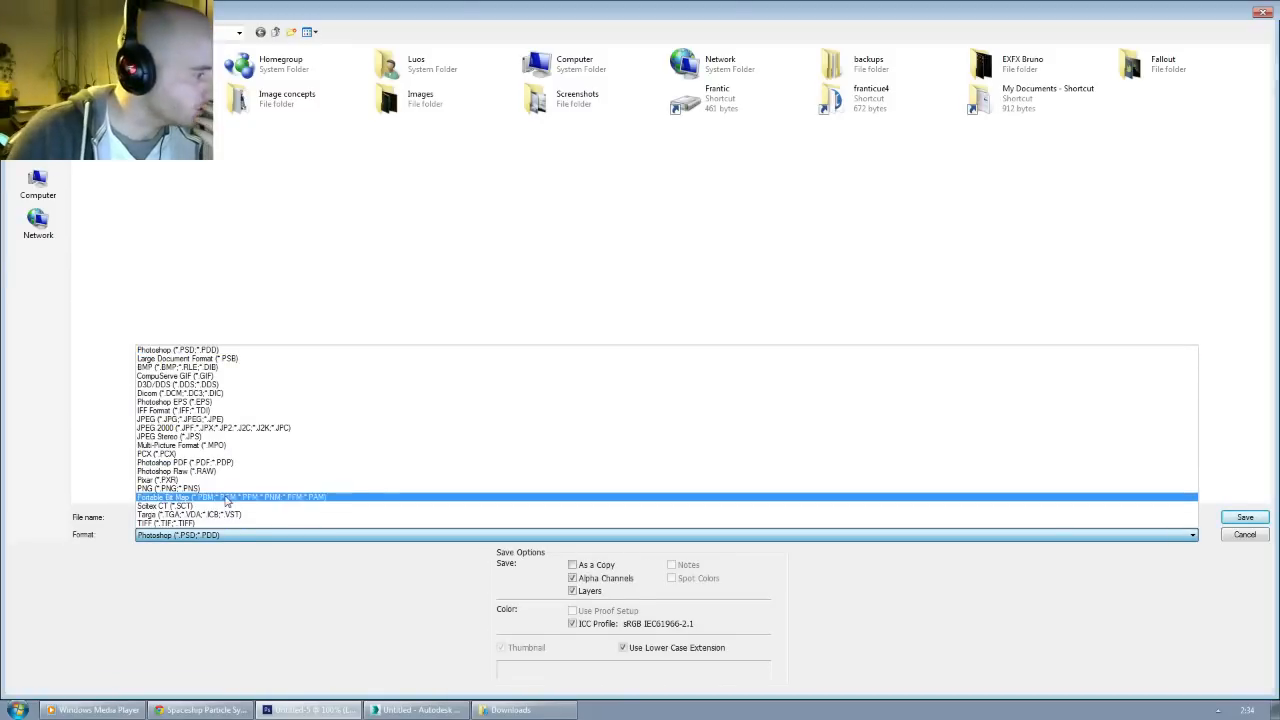
click(221, 516)
text(Thruster_Gen01)
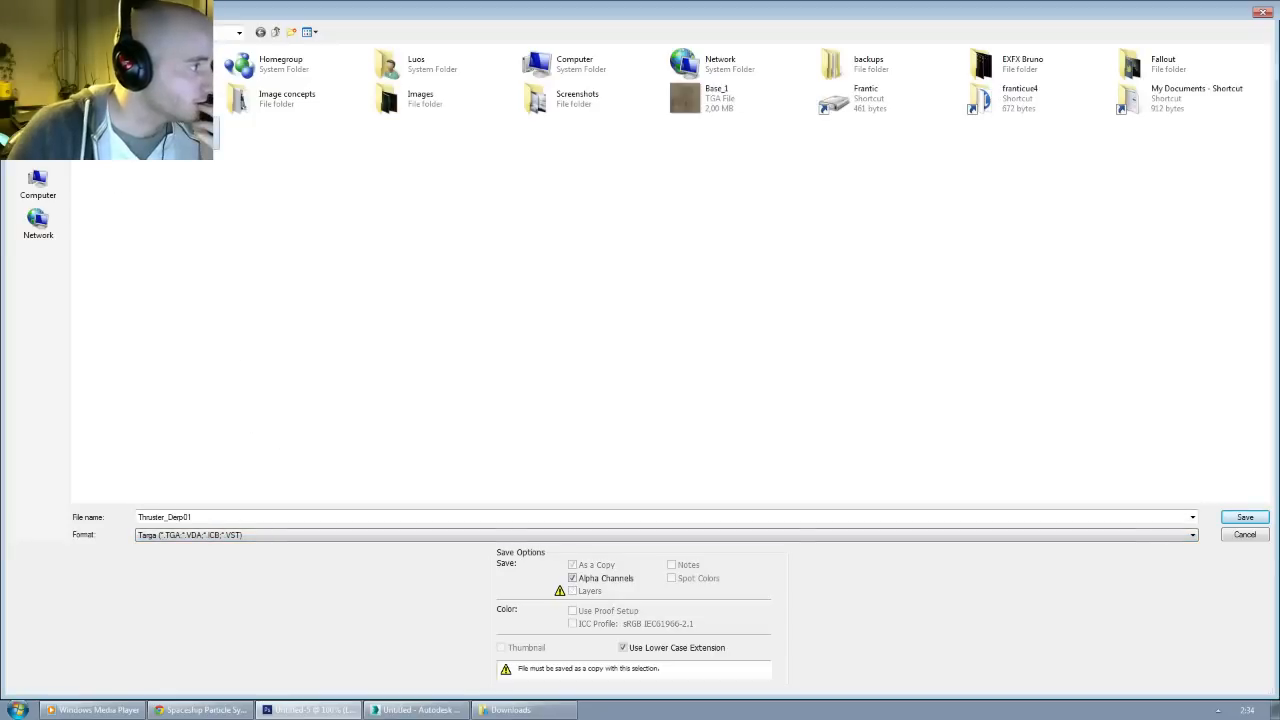
double_click(233, 517)
click(233, 517)
key(BackSpace)
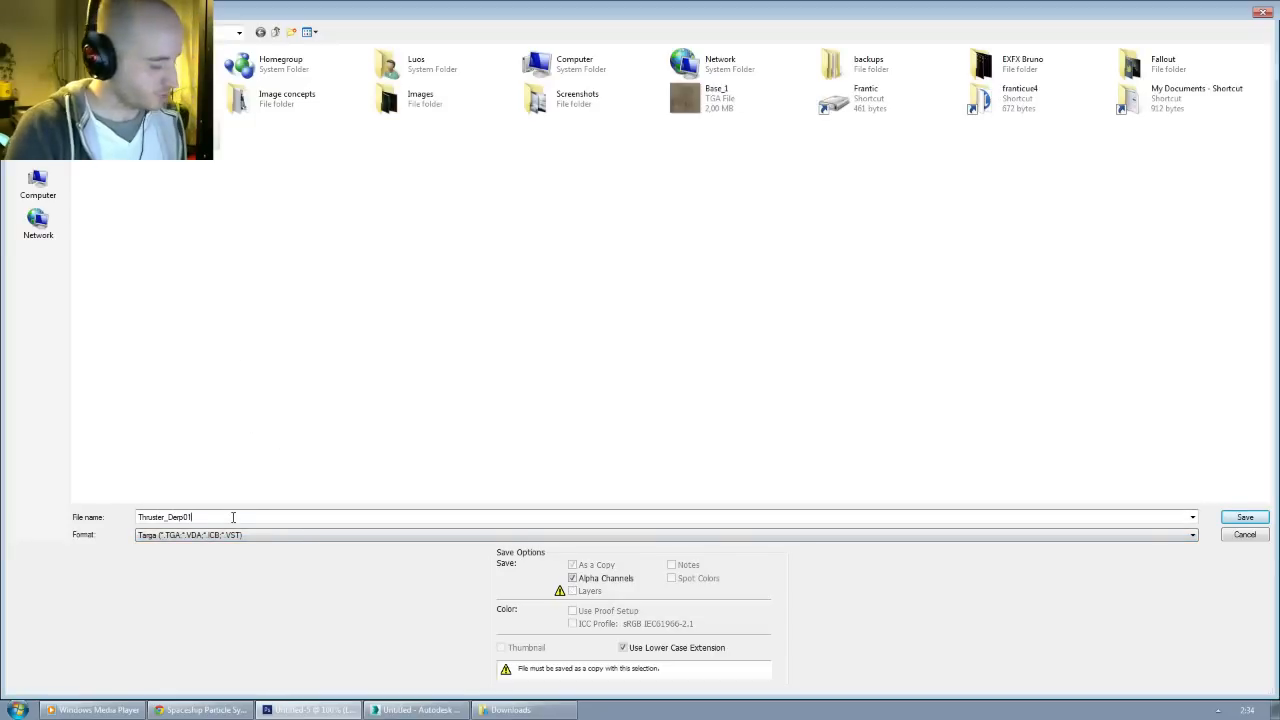
text(2)
click(1226, 518)
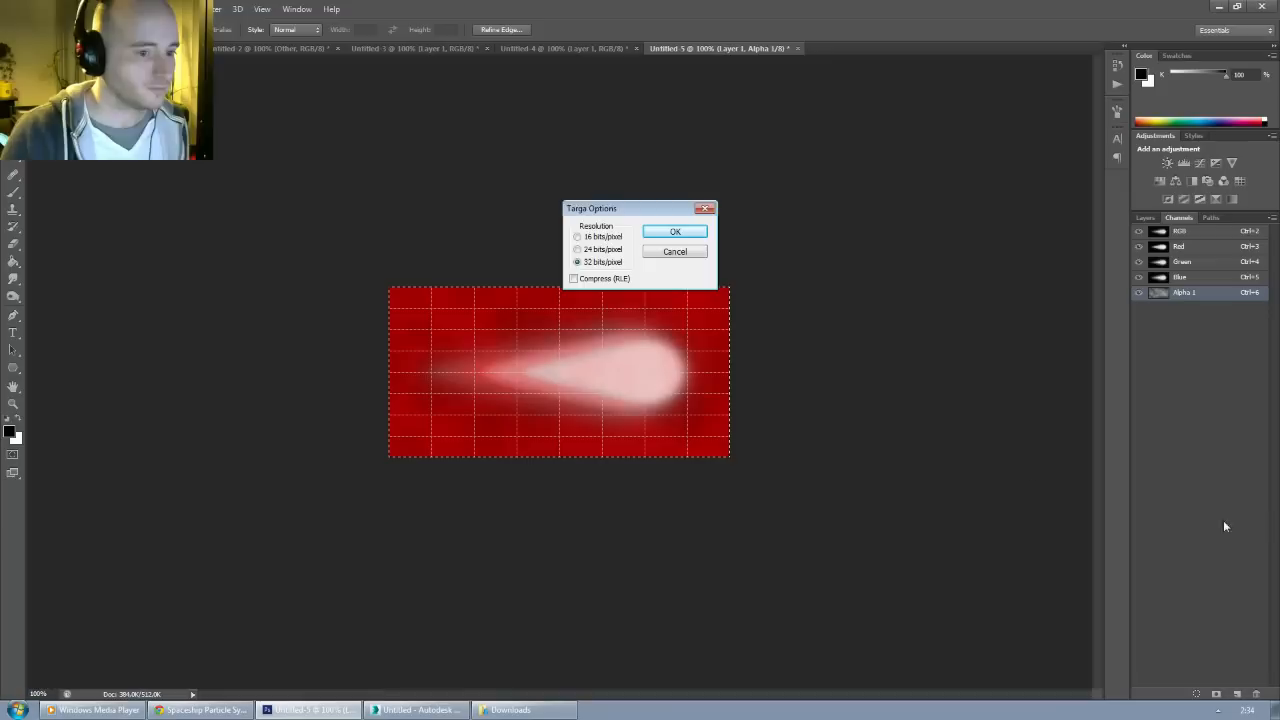
click(674, 233)
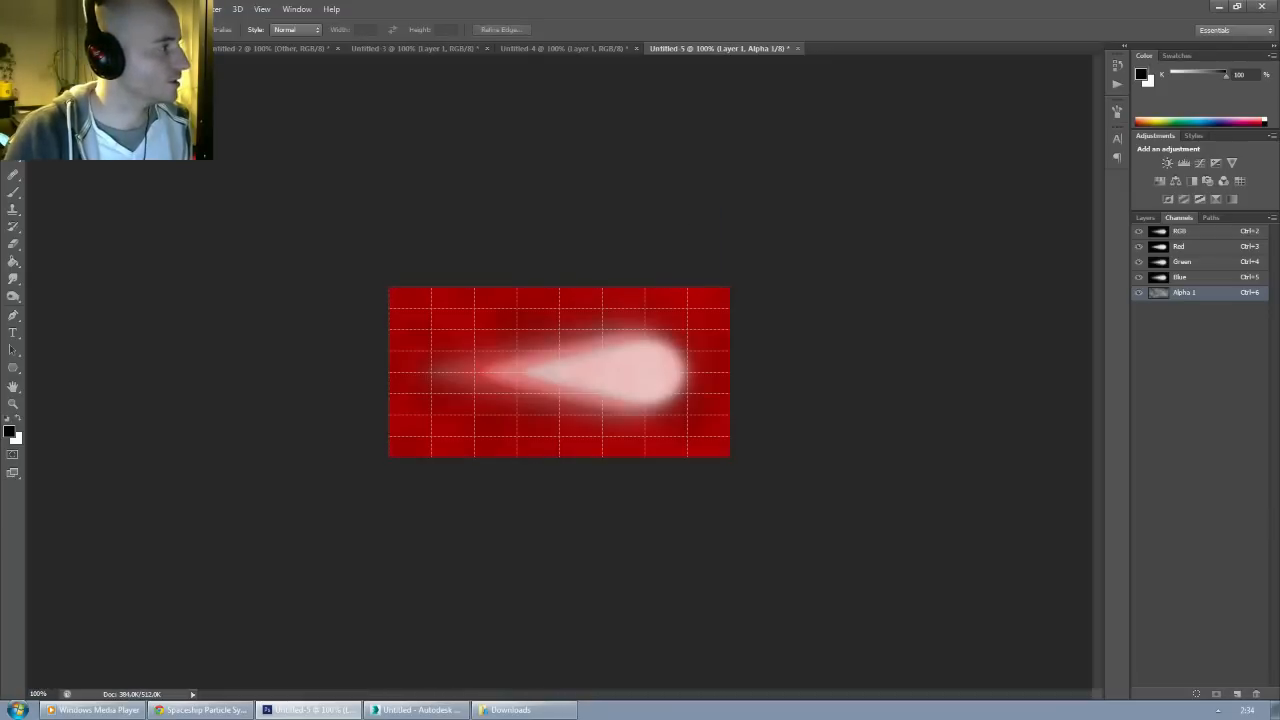
Step: Copy the Red channel's teardrop image from Untitled-5 into a new grayscale document
key(v)
click(1182, 246)
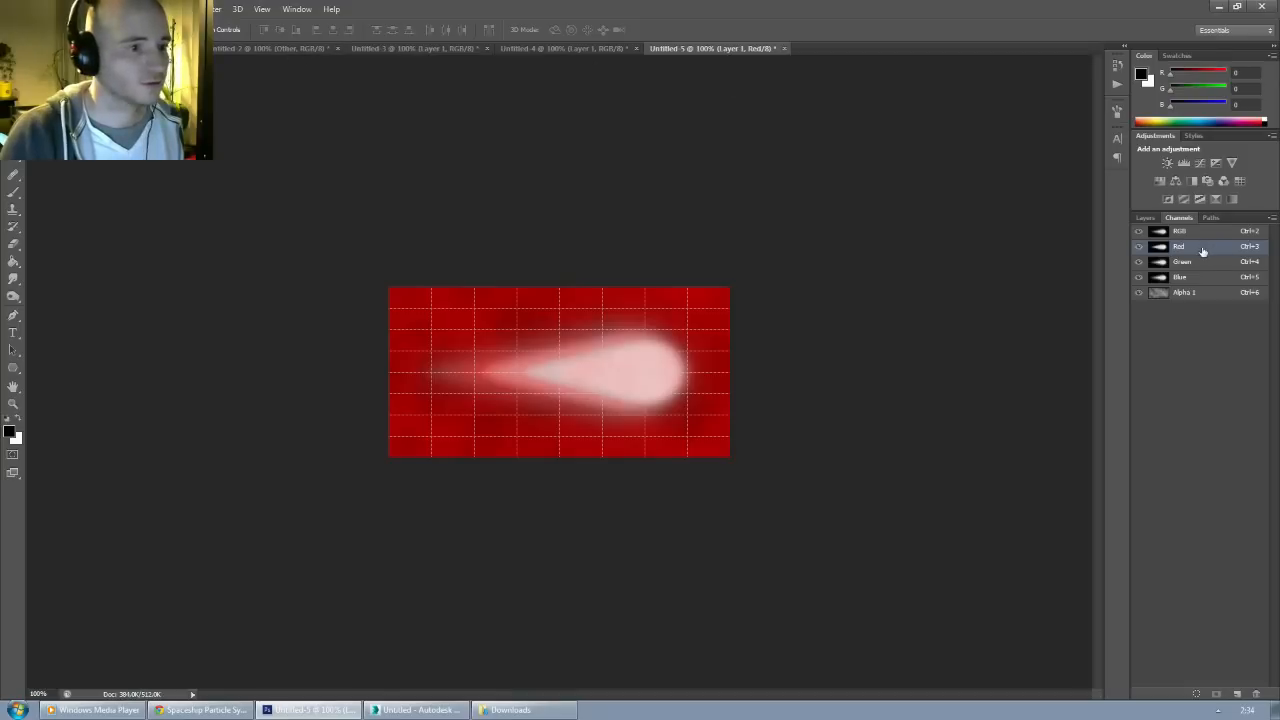
key(ctrl+a)
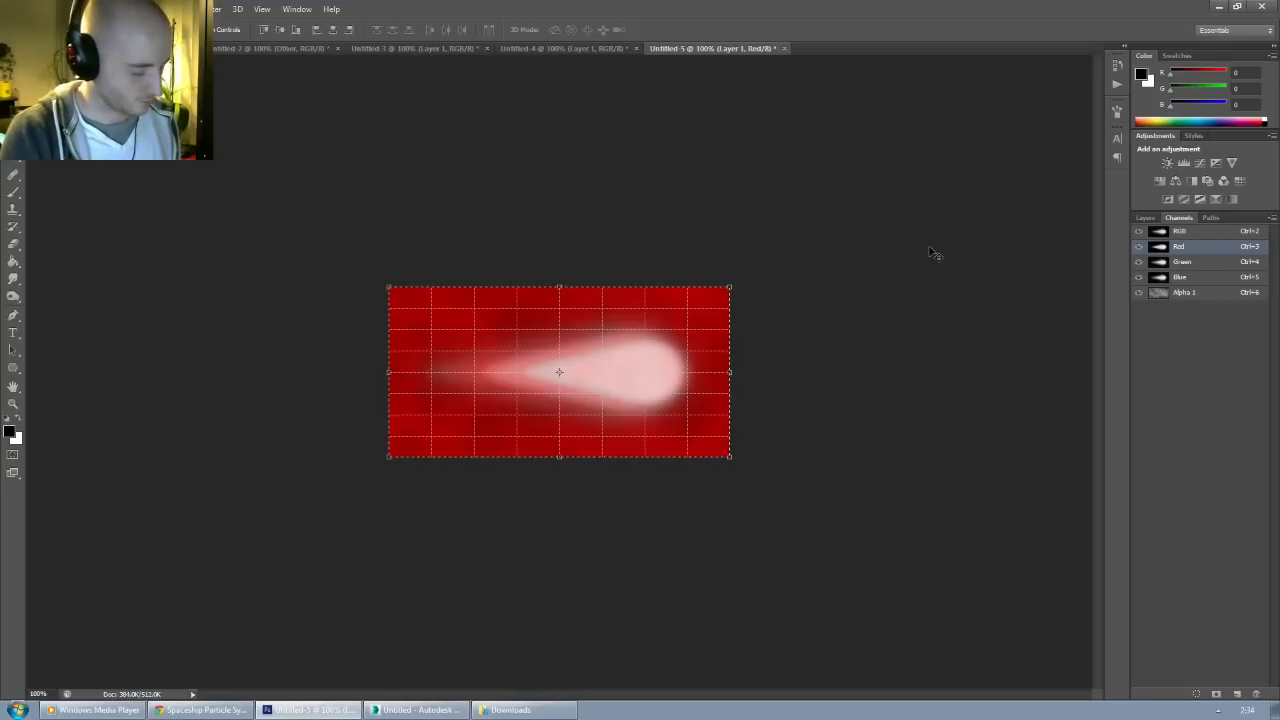
key(ctrl+n)
key(Return)
key(ctrl+v)
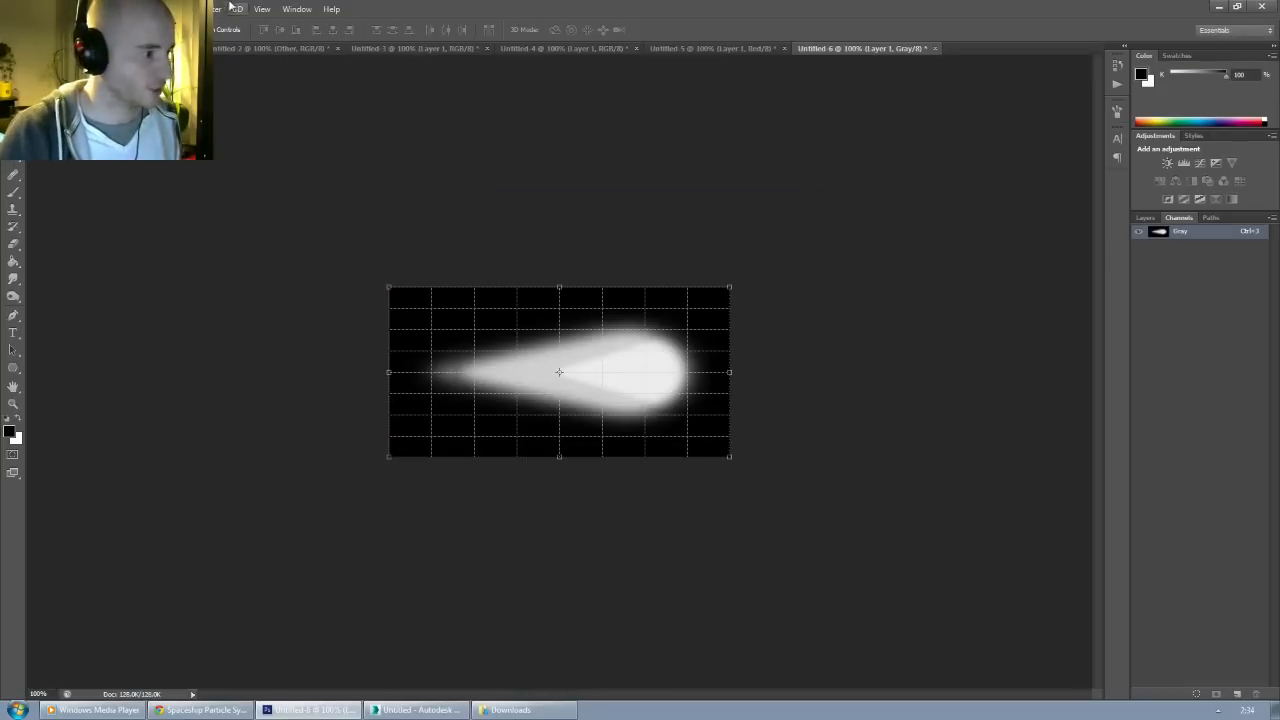
Step: Save the grayscale teardrop document as a JPEG file named Max, with Maximum quality 12 and the Baseline ("Standard") format option
click(22, 9)
click(60, 169)
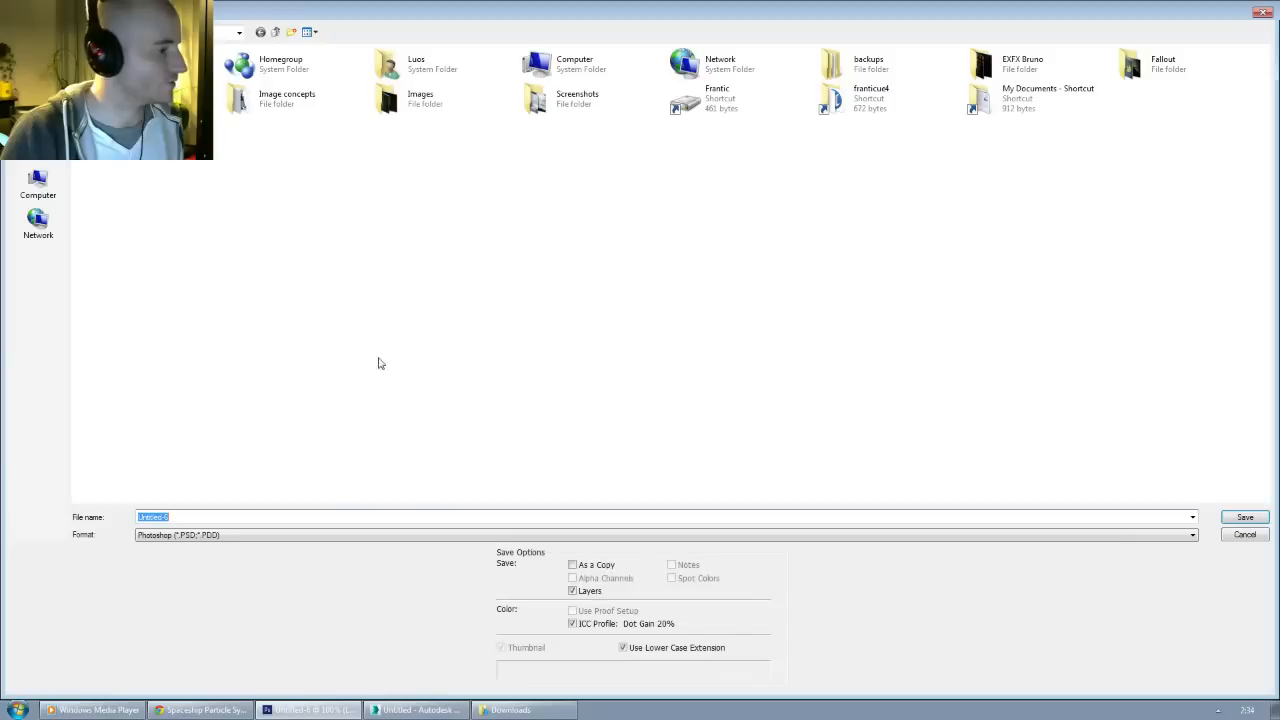
text(MA)
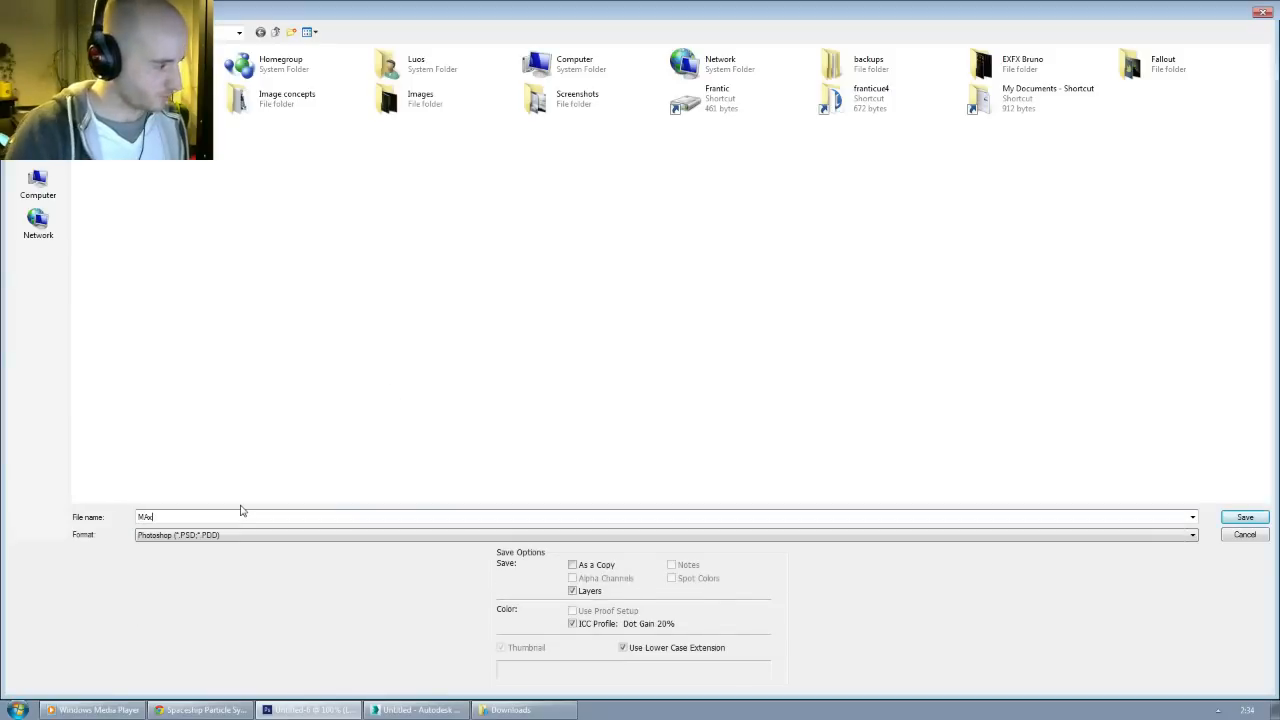
text(X)
key(BackSpace)
key(BackSpace)
text(ax)
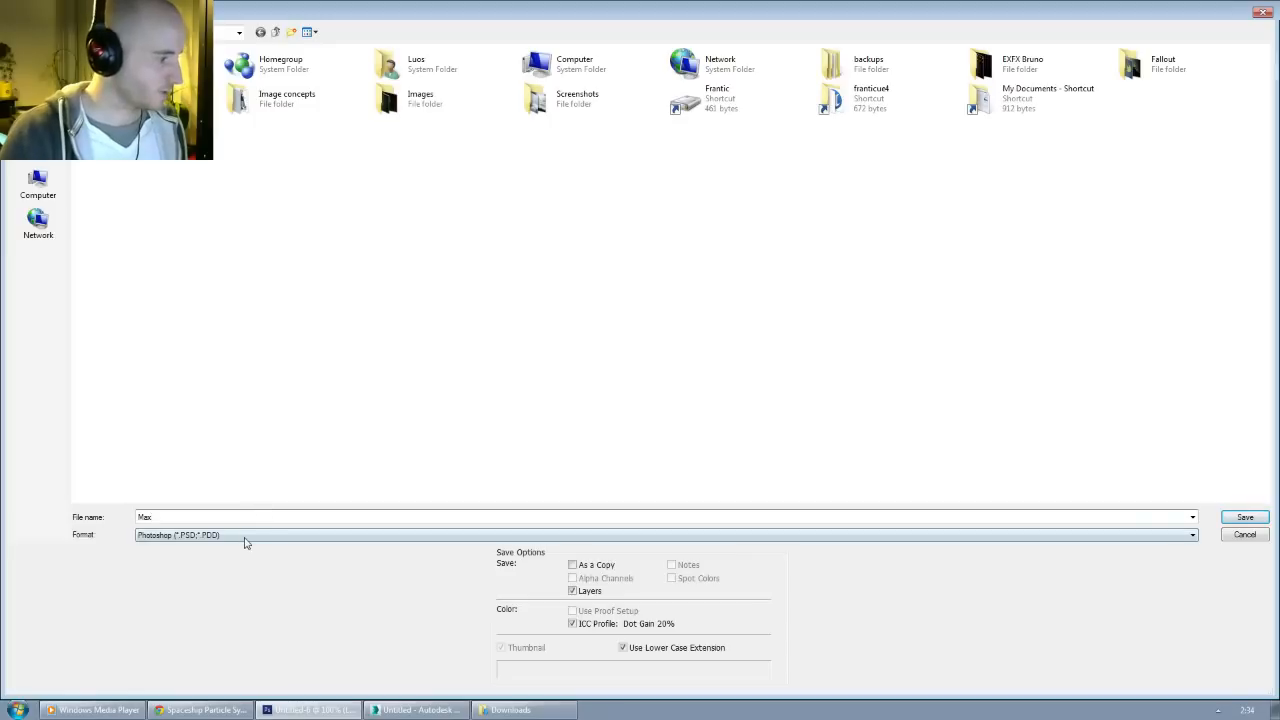
click(245, 536)
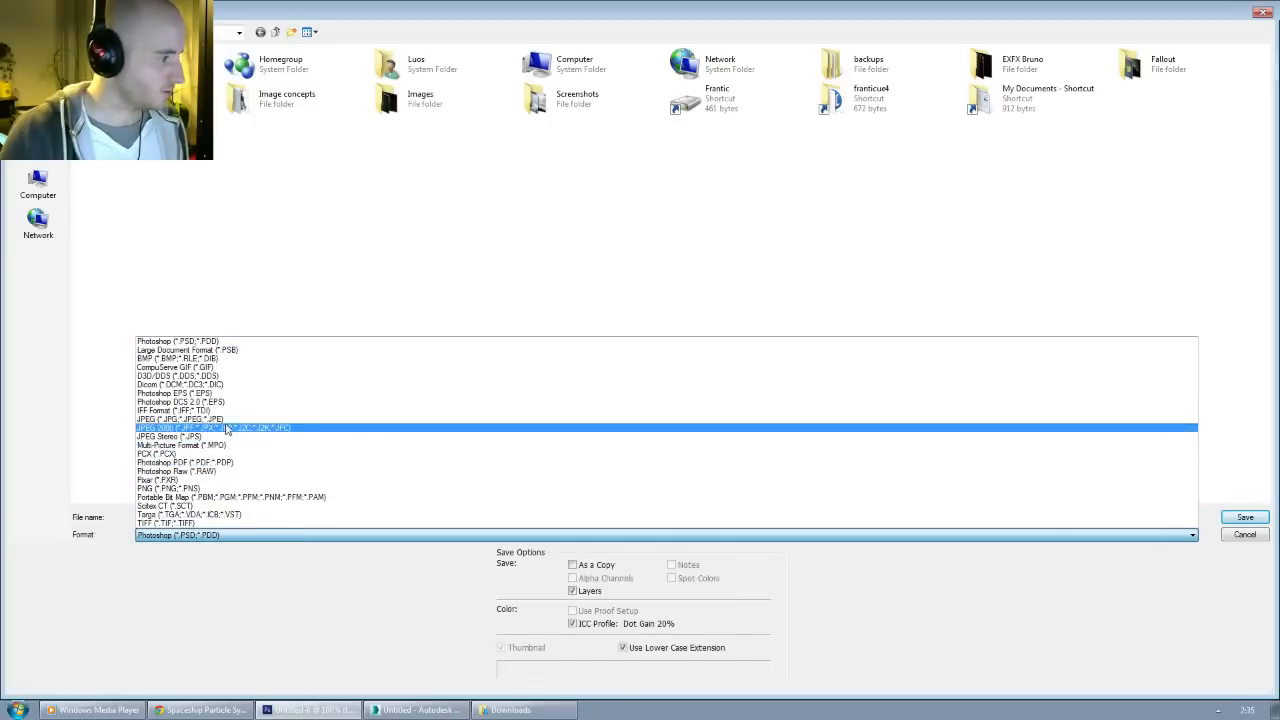
click(265, 427)
click(1245, 517)
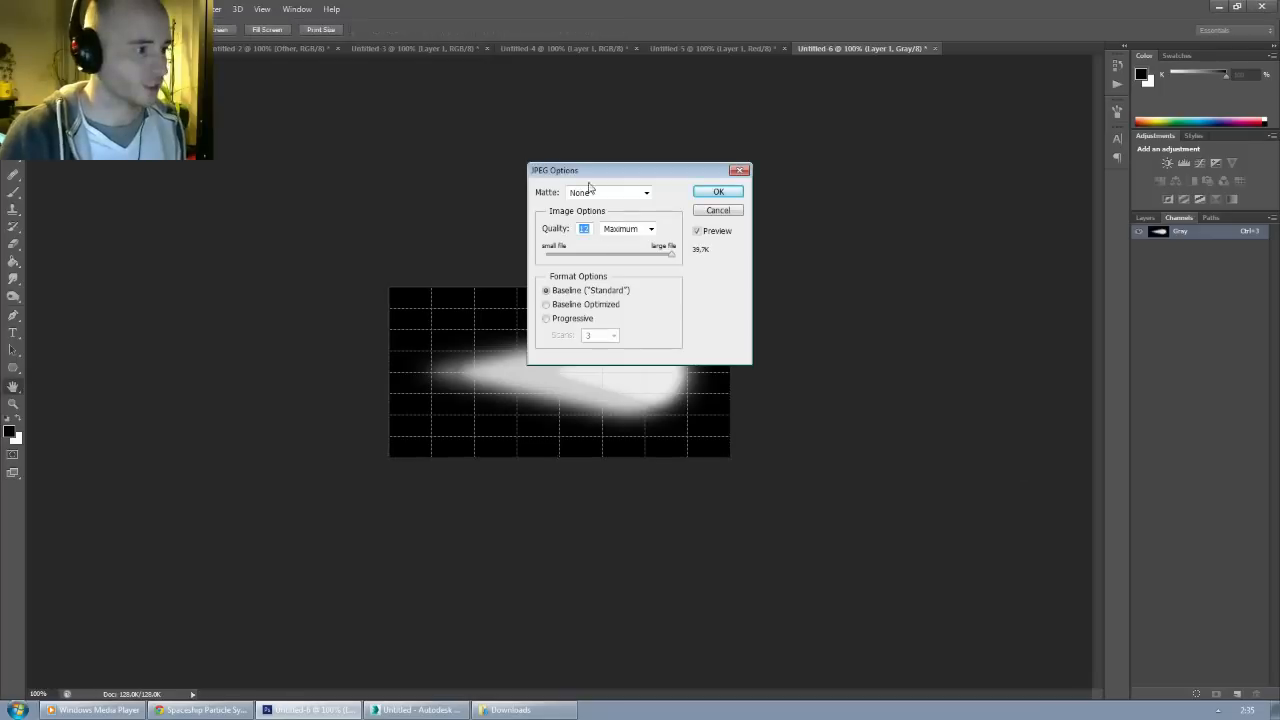
click(719, 192)
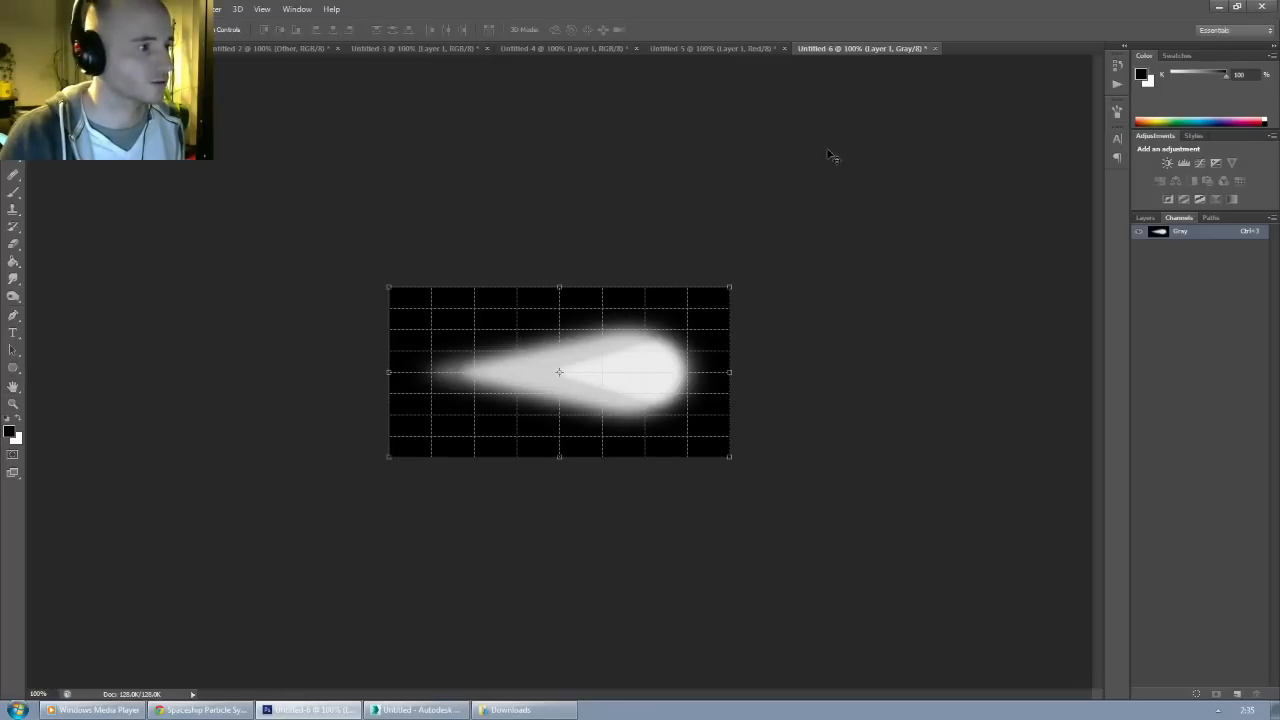
Step: Quit the program, discarding the unsaved changes in the open untitled documents
click(1262, 6)
click(617, 268)
click(617, 268)
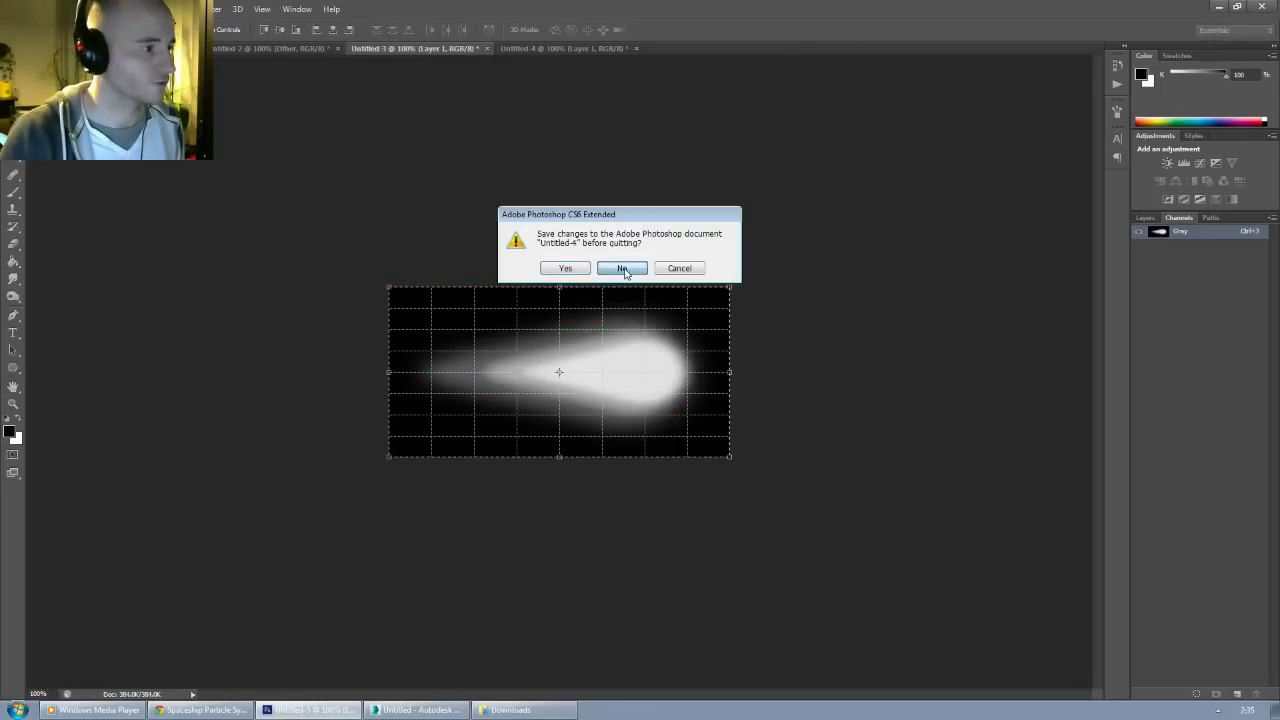
Step: Quit Photoshop without saving the remaining untitled documents, and close the Downloads folder window
click(617, 268)
click(617, 268)
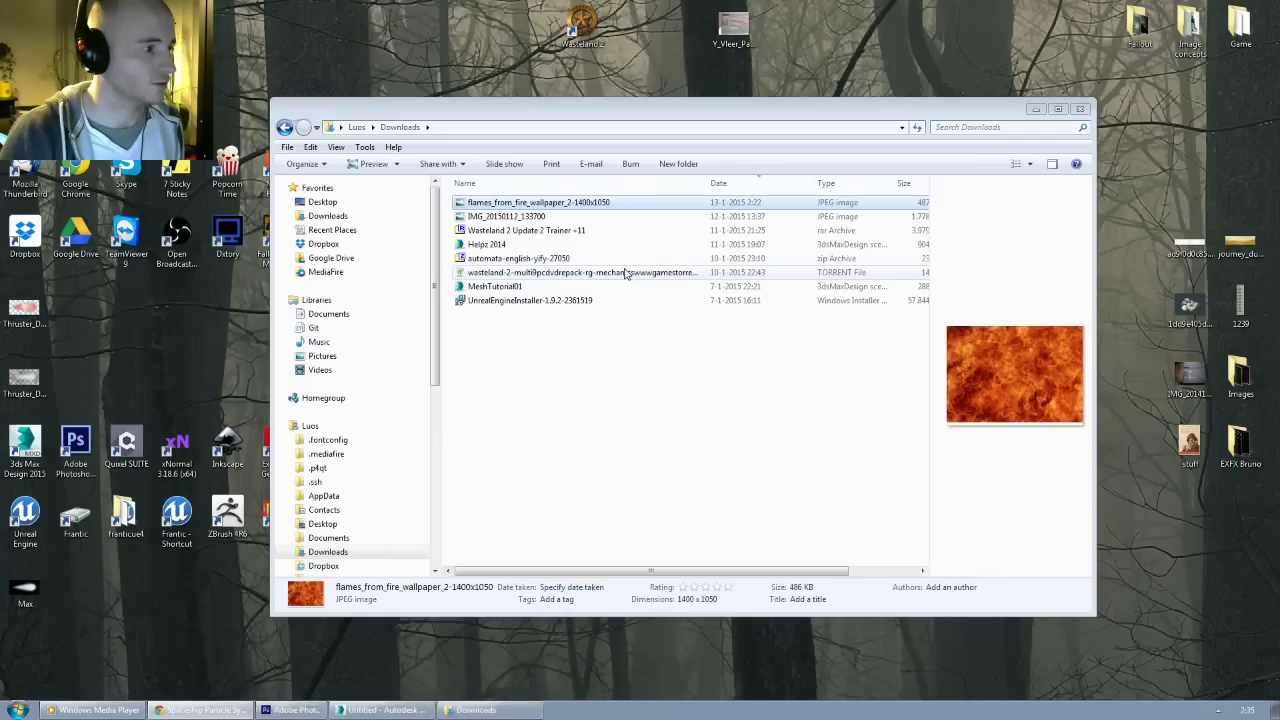
click(1082, 109)
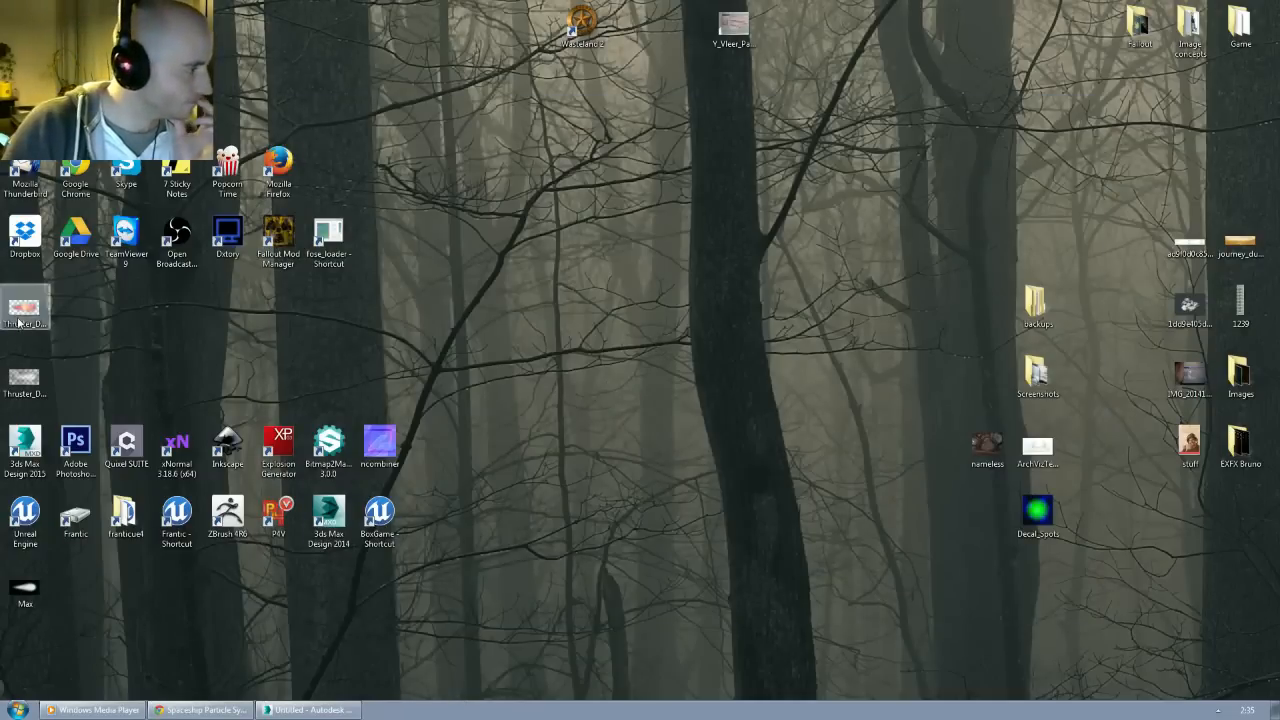
Step: Gather the two Thruster images and the Max image side by side in the middle of the desktop
drag(24, 308, 631, 312)
click(24, 378)
drag(24, 378, 683, 314)
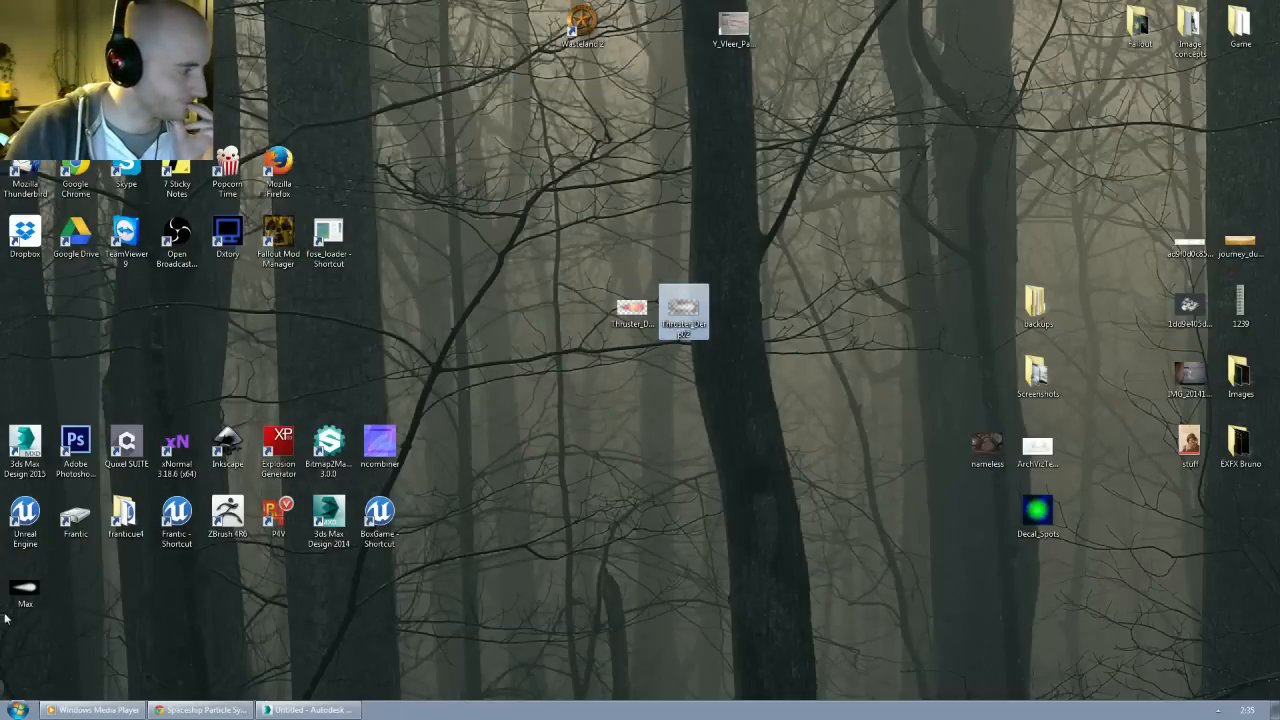
drag(24, 590, 580, 338)
Step: Switch to 3ds Max and create a rectangular plane about 54 units wide on the grid in the perspective view
click(328, 705)
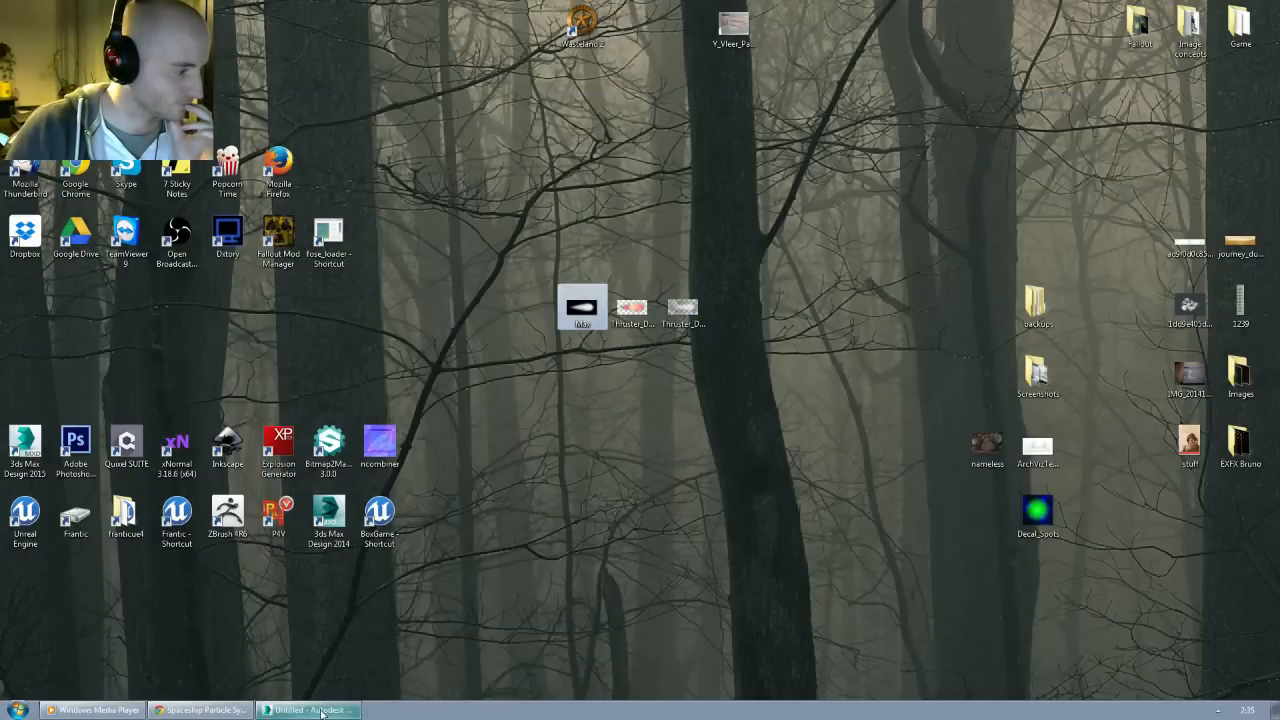
scroll(469, 439, up, 2)
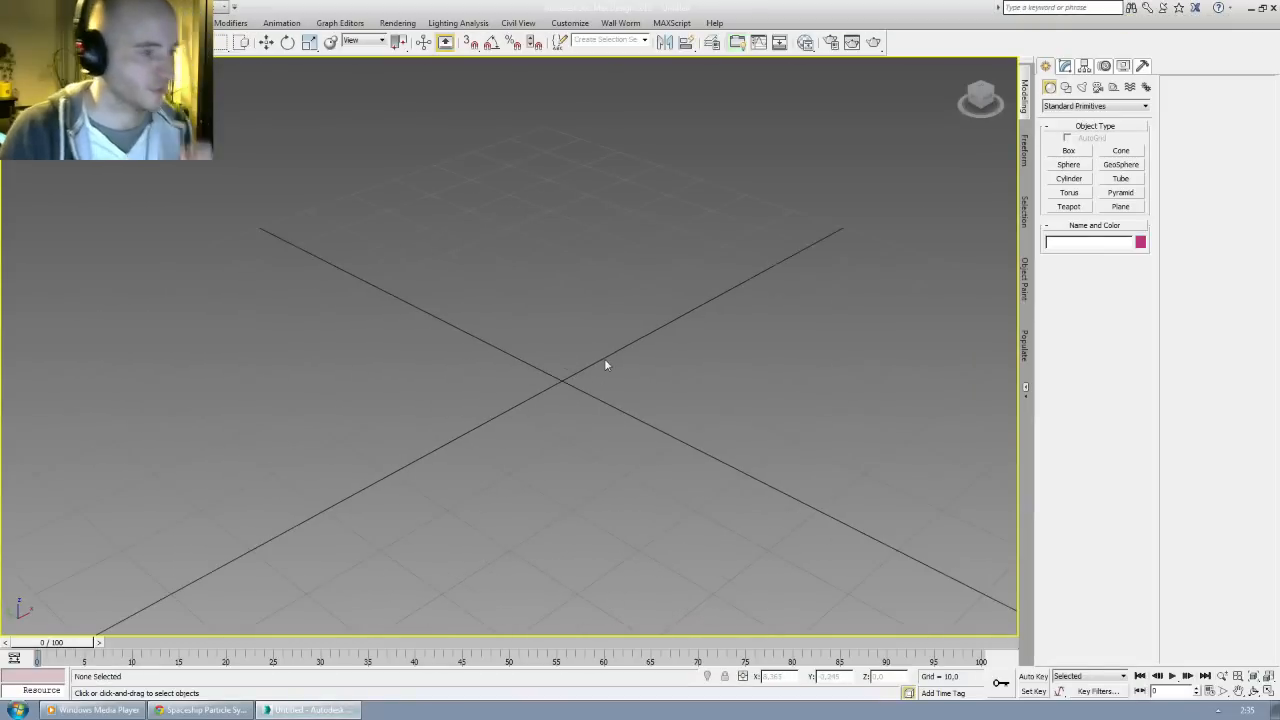
click(1121, 206)
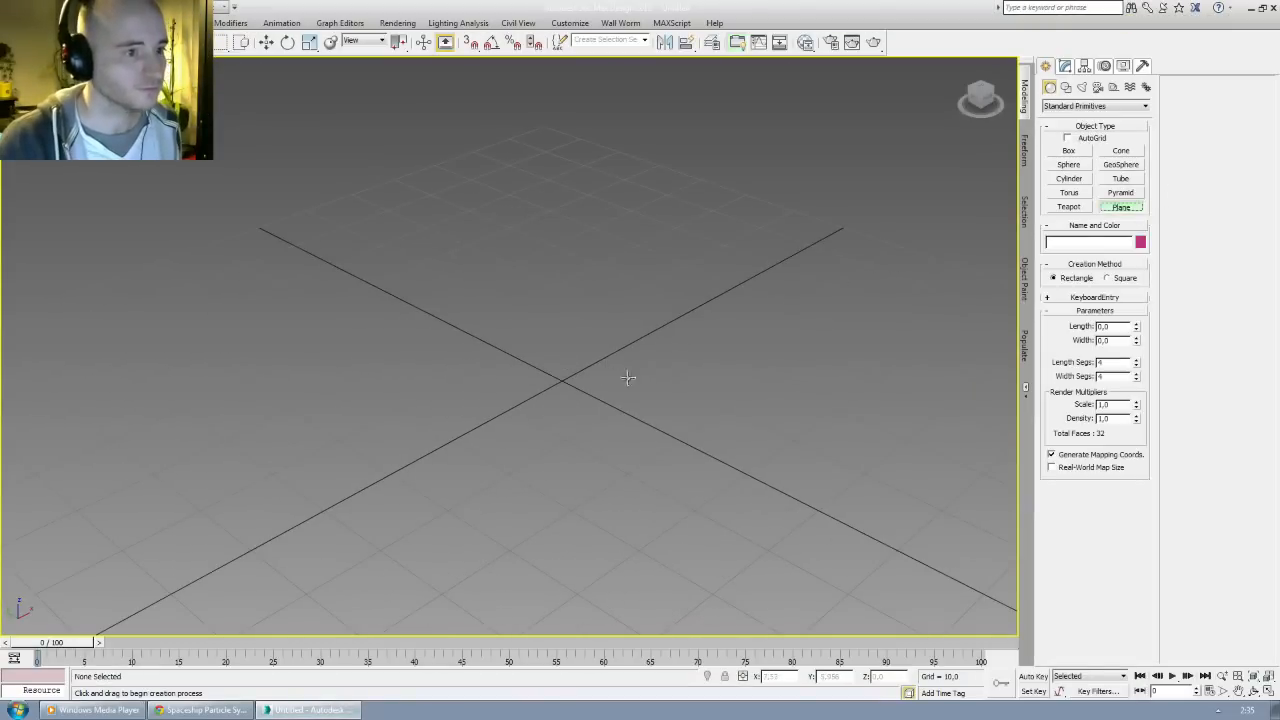
drag(494, 351, 287, 634)
middle_drag(469, 502, 512, 417)
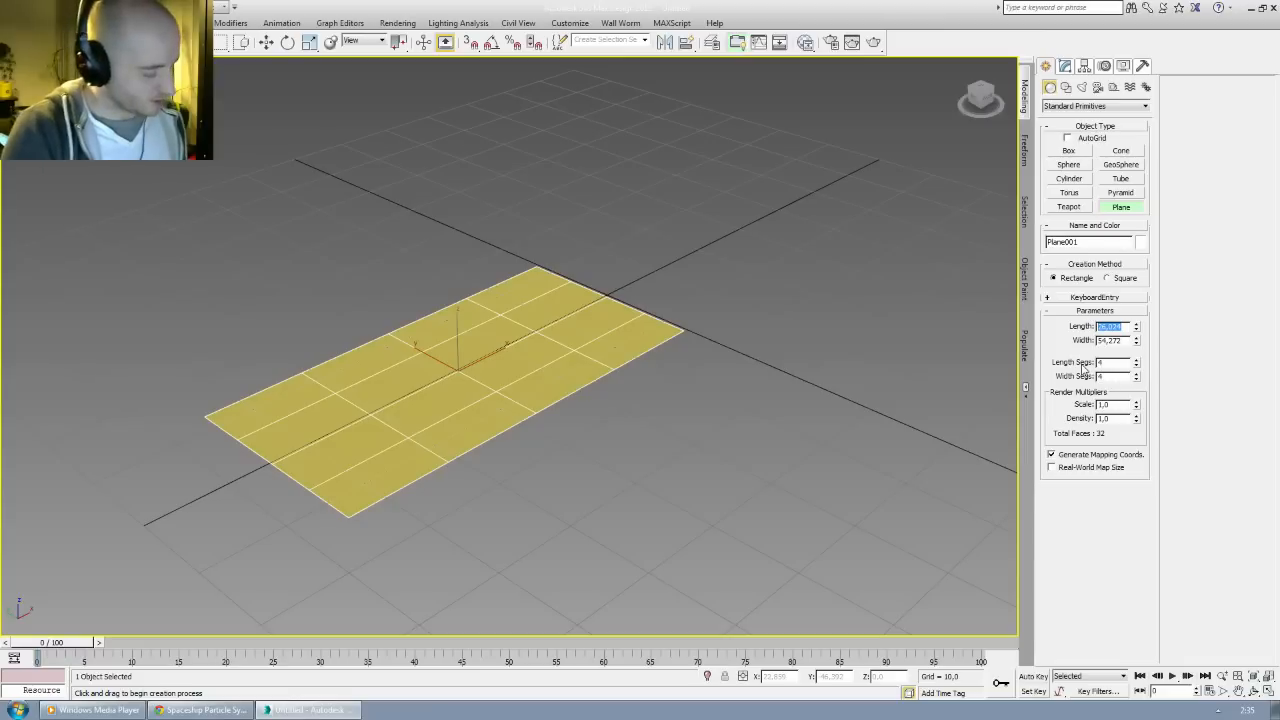
Step: Set the plane's length to 32 and its width to 128
text(32)
key(Tab)
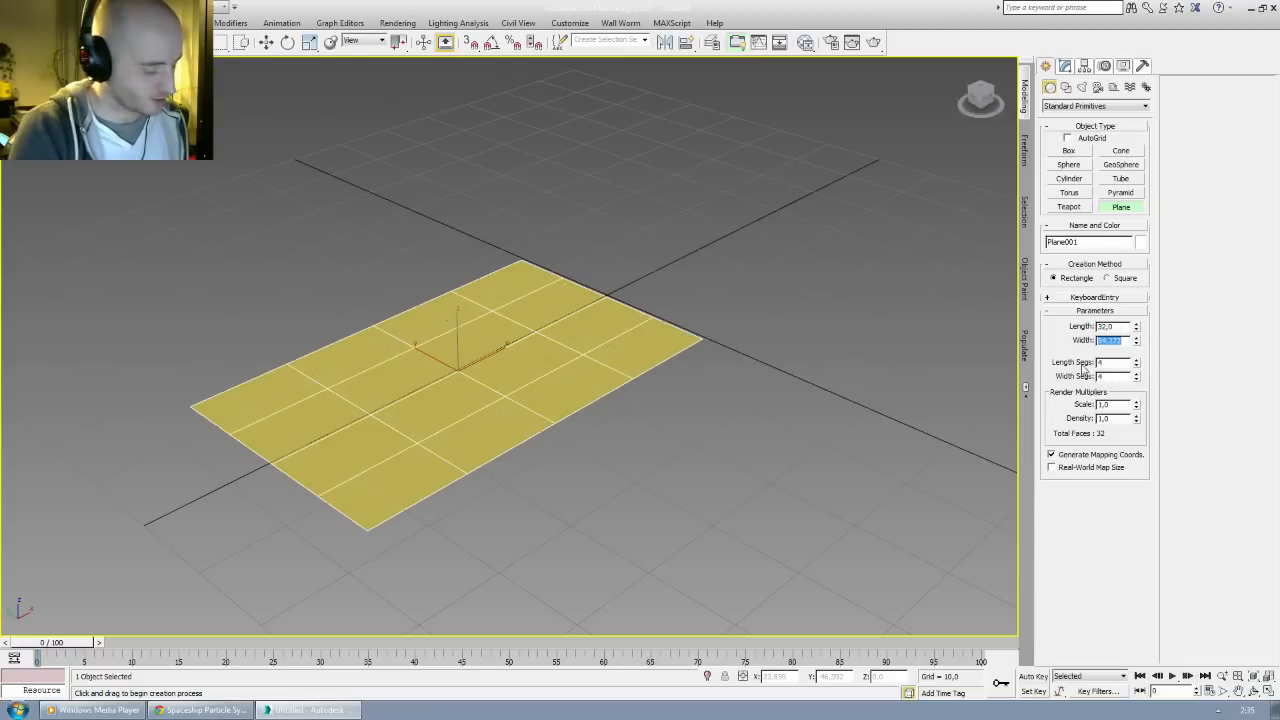
text(128)
key(Return)
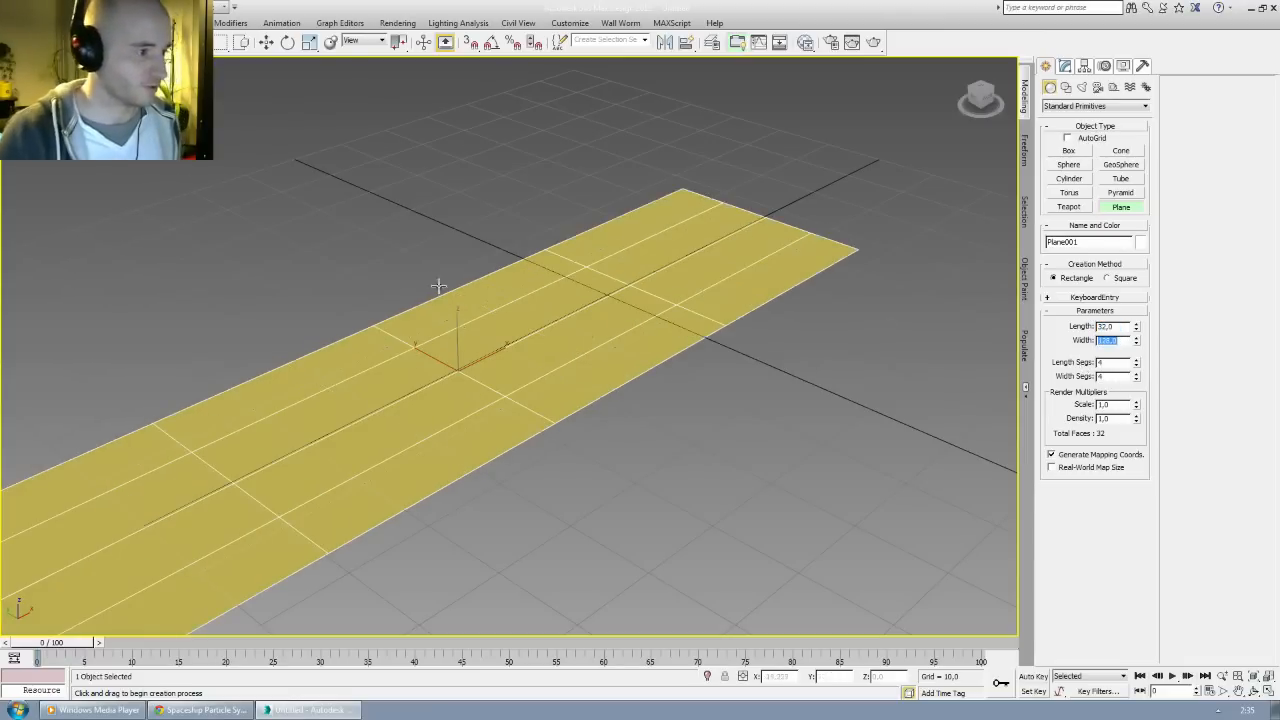
Step: Set the plane's width to 80
scroll(450, 282, down, 2)
alt+middle_drag(450, 282, 505, 353)
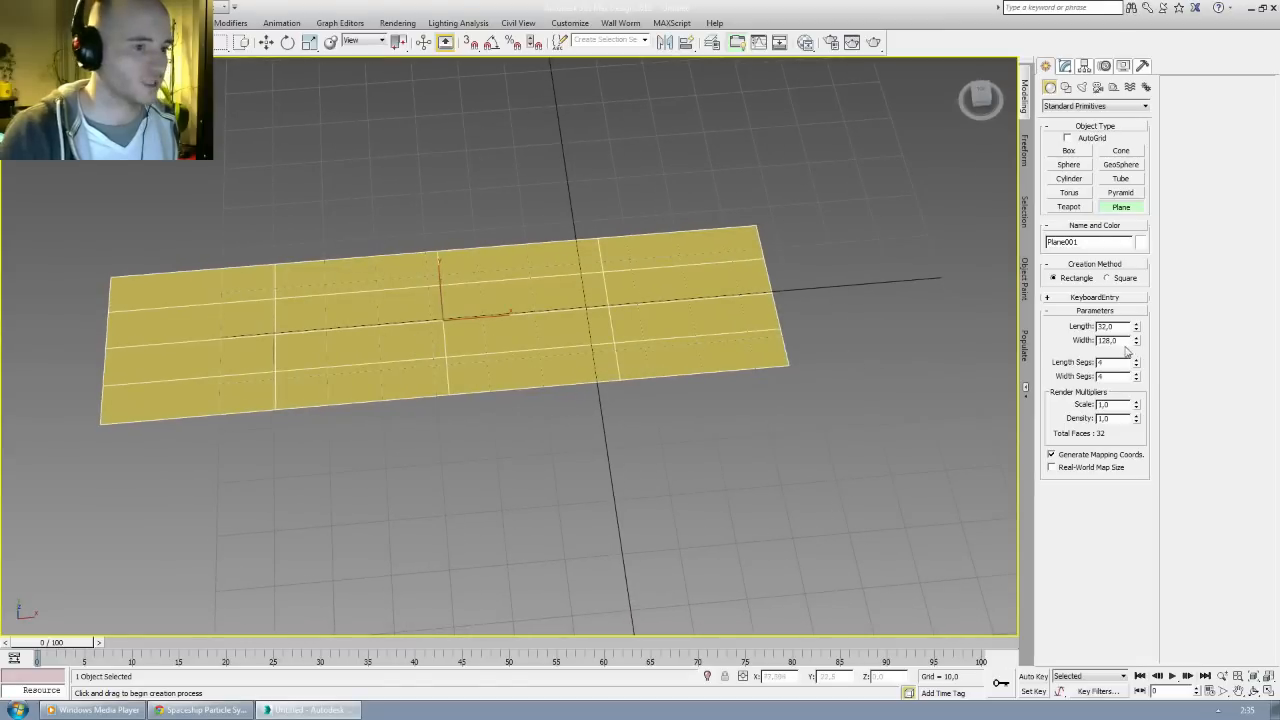
text(80)
key(Return)
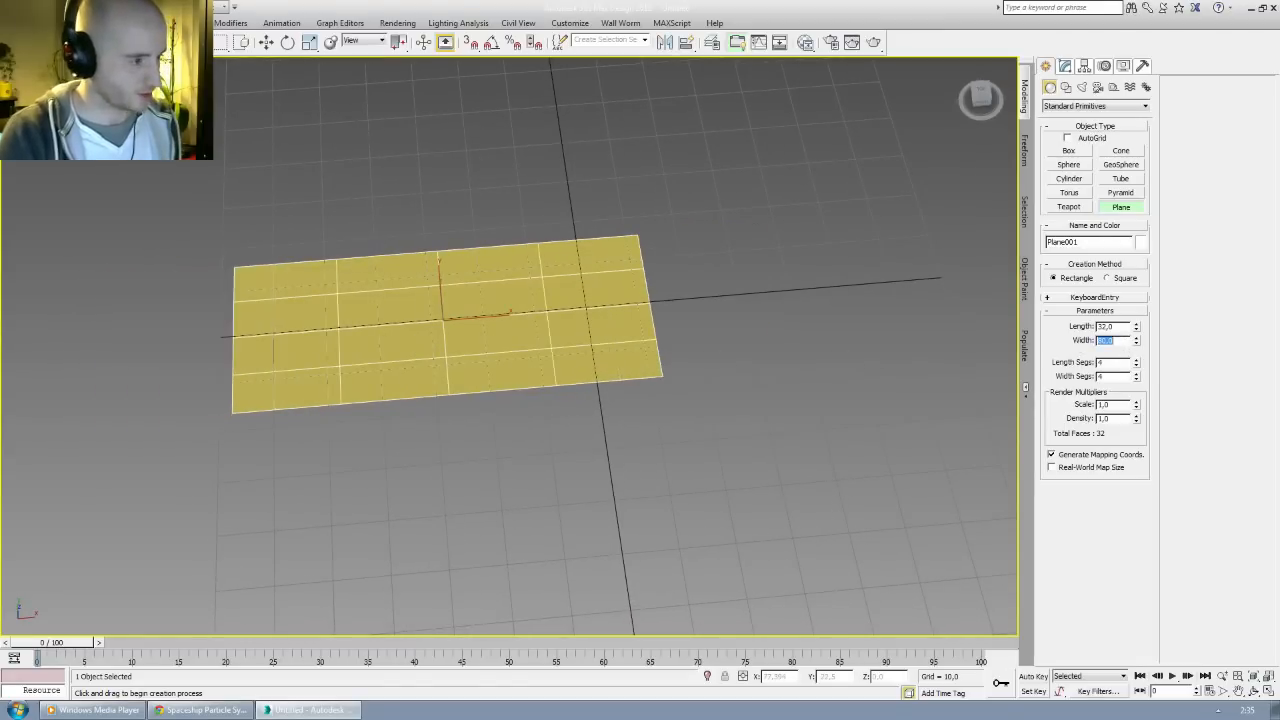
Step: Give the plane 2 length segments and 1 width segment
middle_drag(624, 324, 766, 297)
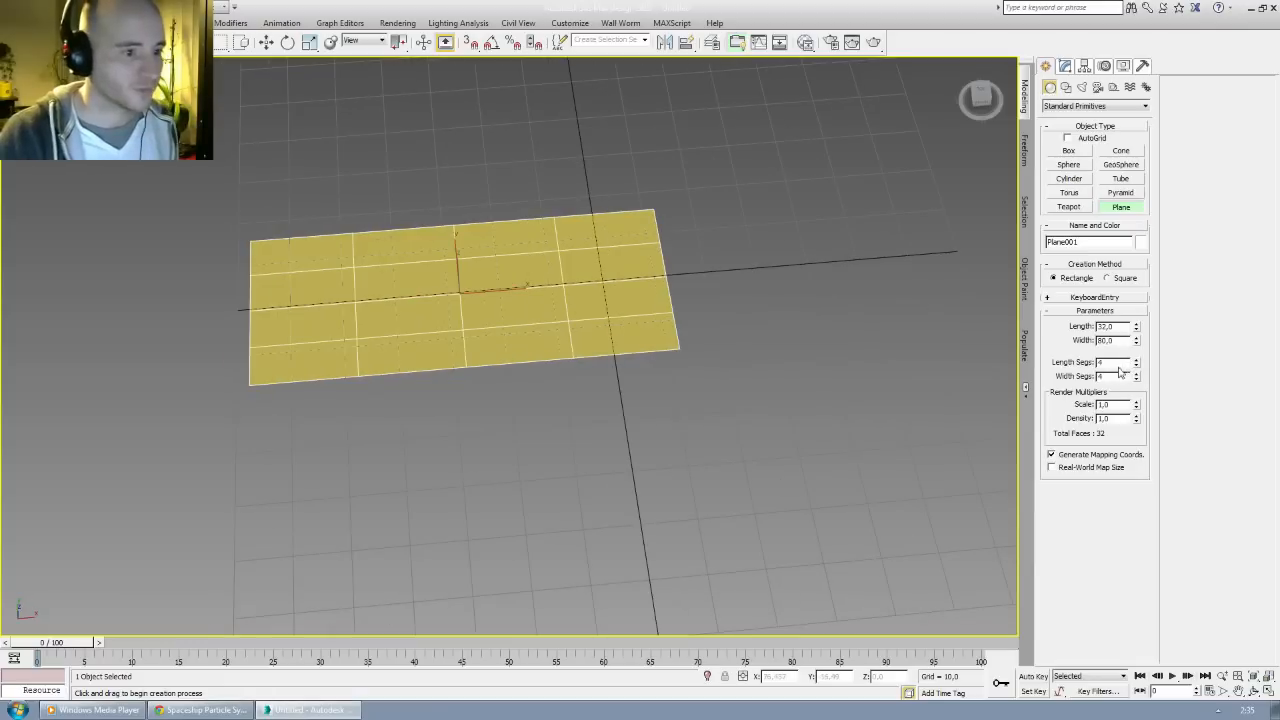
text(2)
key(Tab)
text(2)
key(Return)
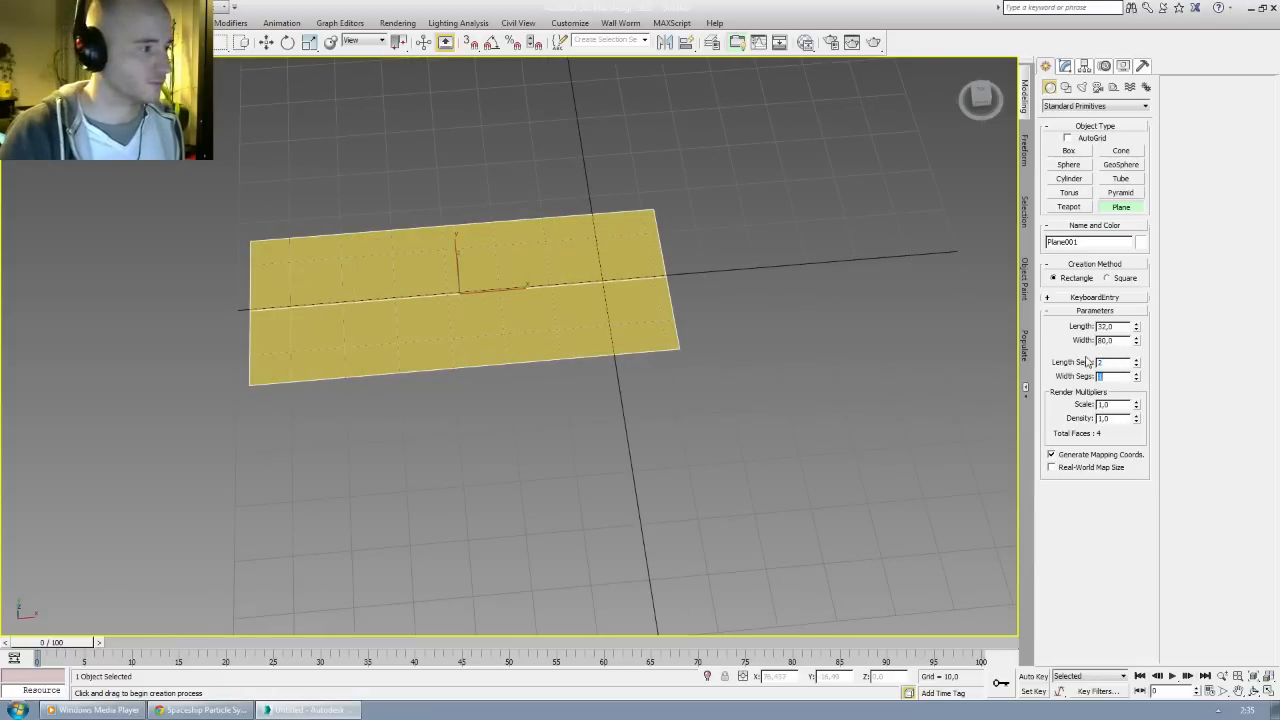
Step: Snap the plane's pivot to the middle vertex of the short edge nearest the origin, and place the plane at 0, 0, 0
click(266, 42)
middle_drag(801, 249, 784, 254)
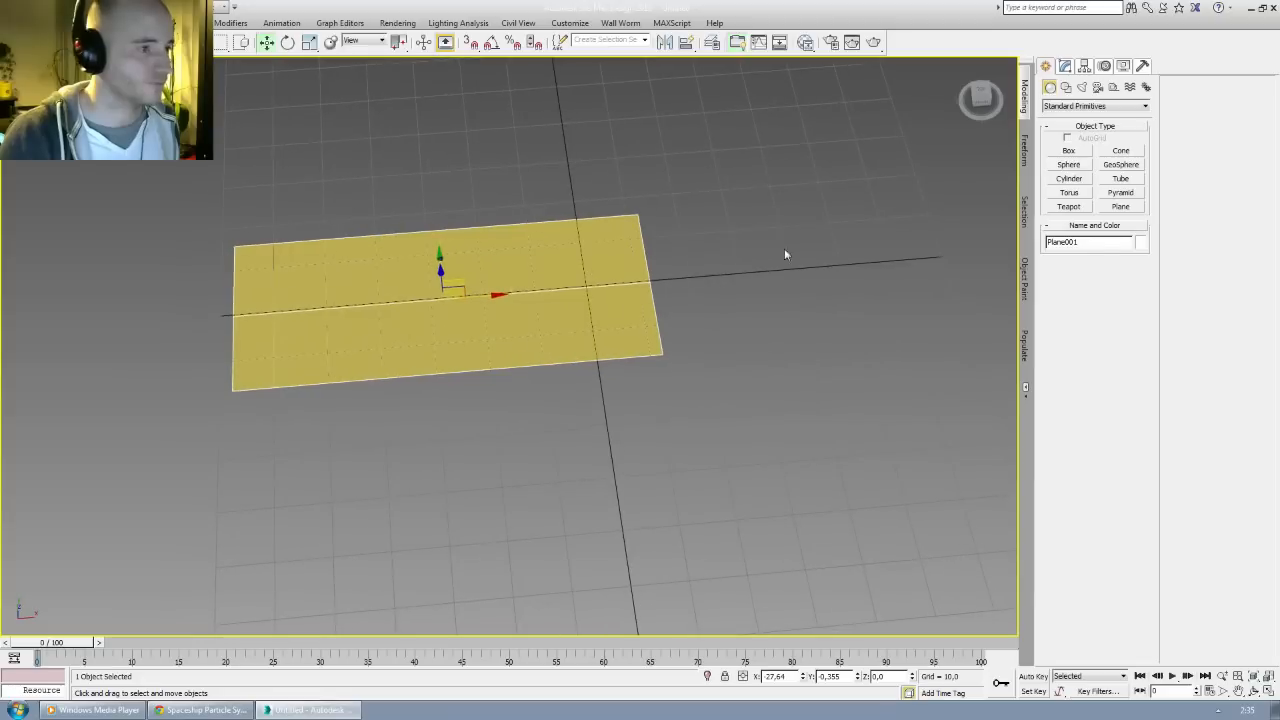
click(1084, 66)
click(1080, 150)
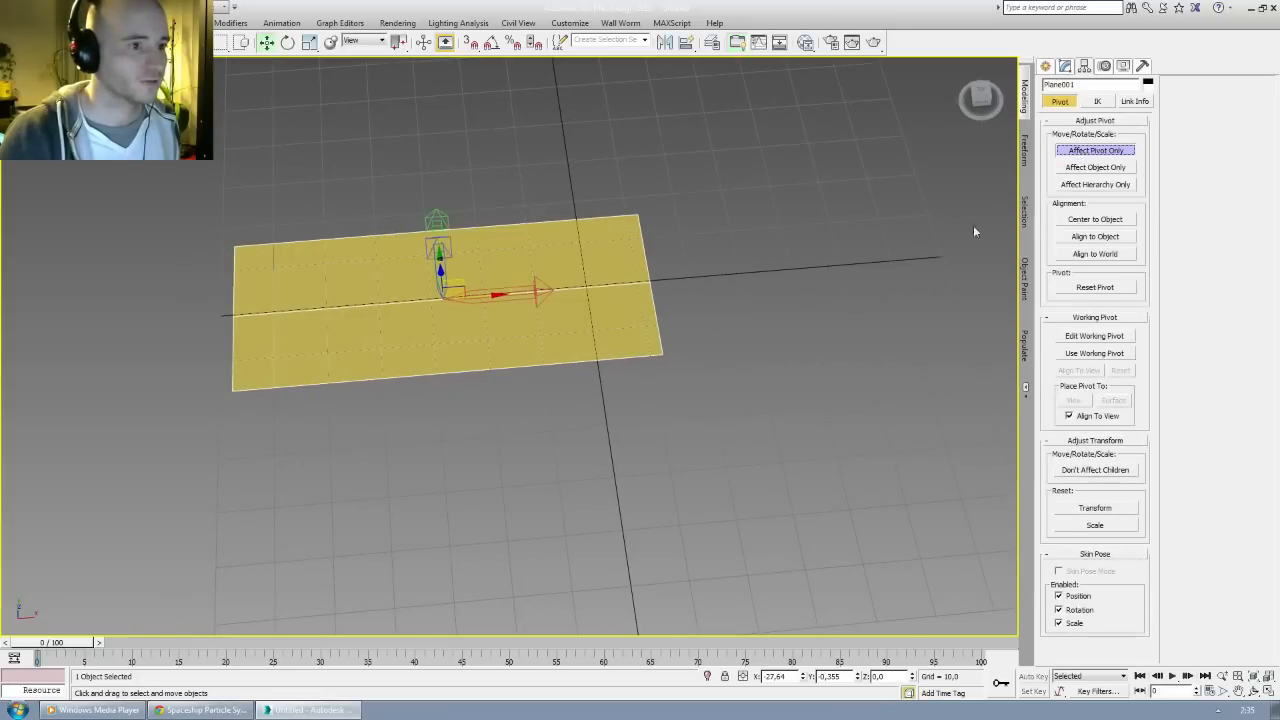
key(s)
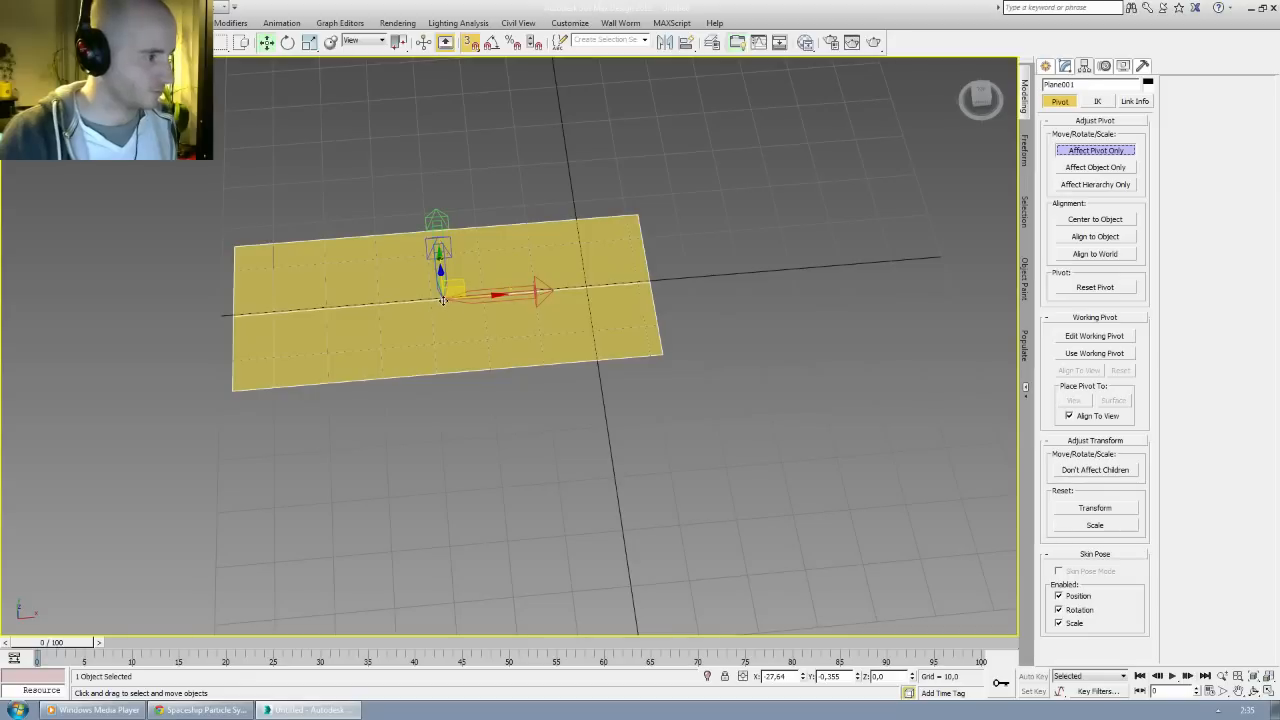
drag(443, 300, 647, 283)
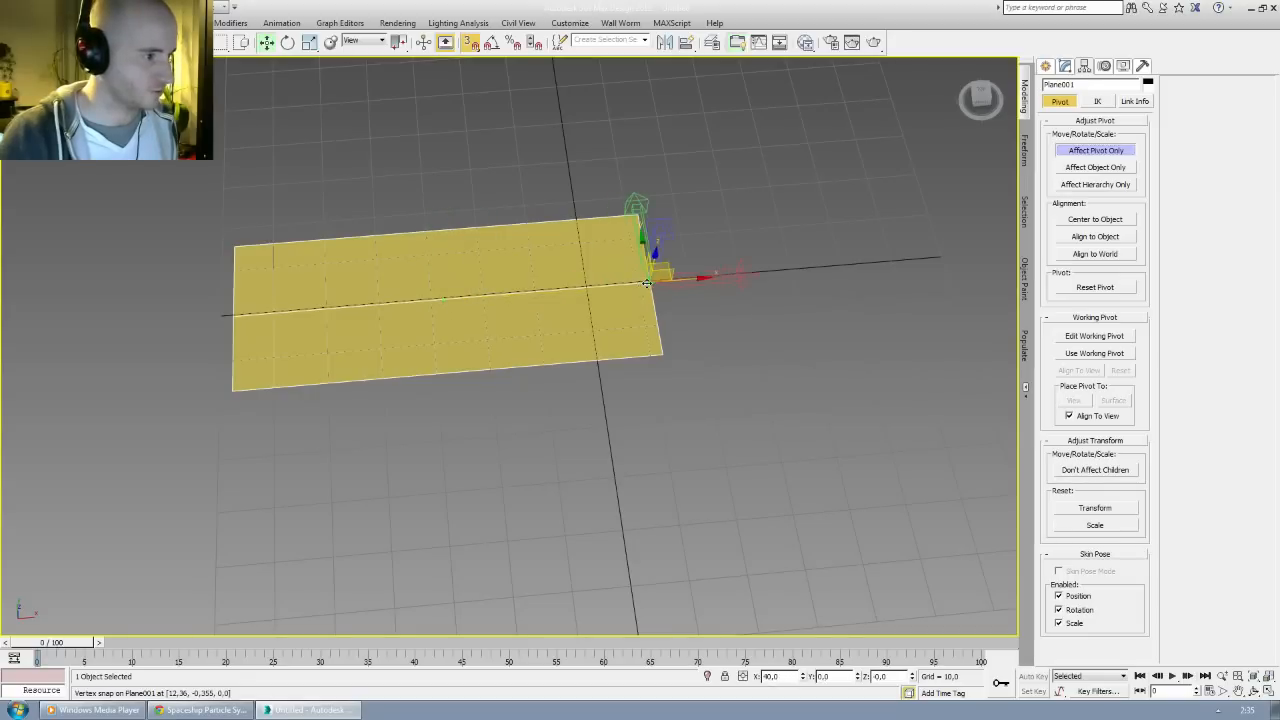
click(1104, 151)
mouse_move(600, 420)
alt+middle_down()
mouse_move(537, 398)
mouse_move(465, 313)
mouse_move(534, 397)
mouse_move(561, 324)
mouse_move(608, 363)
alt+middle_up()
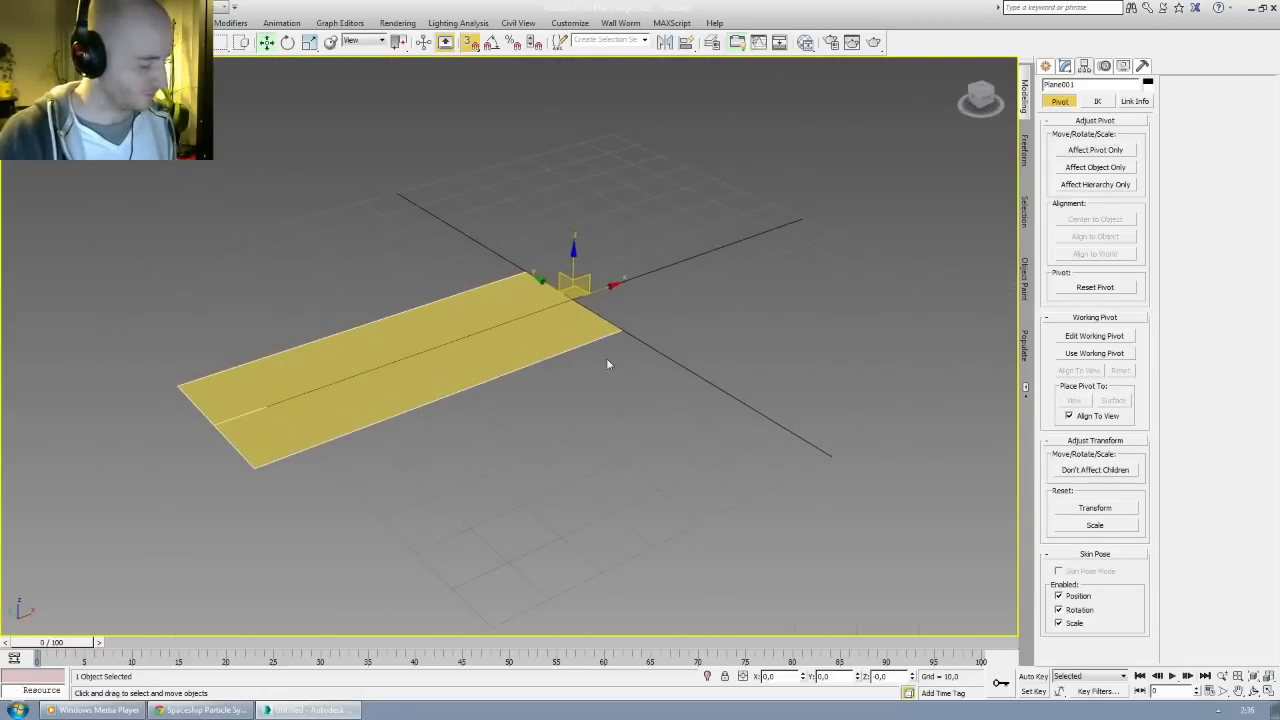
key(e)
shift+drag(612, 340, 630, 305)
click(692, 412)
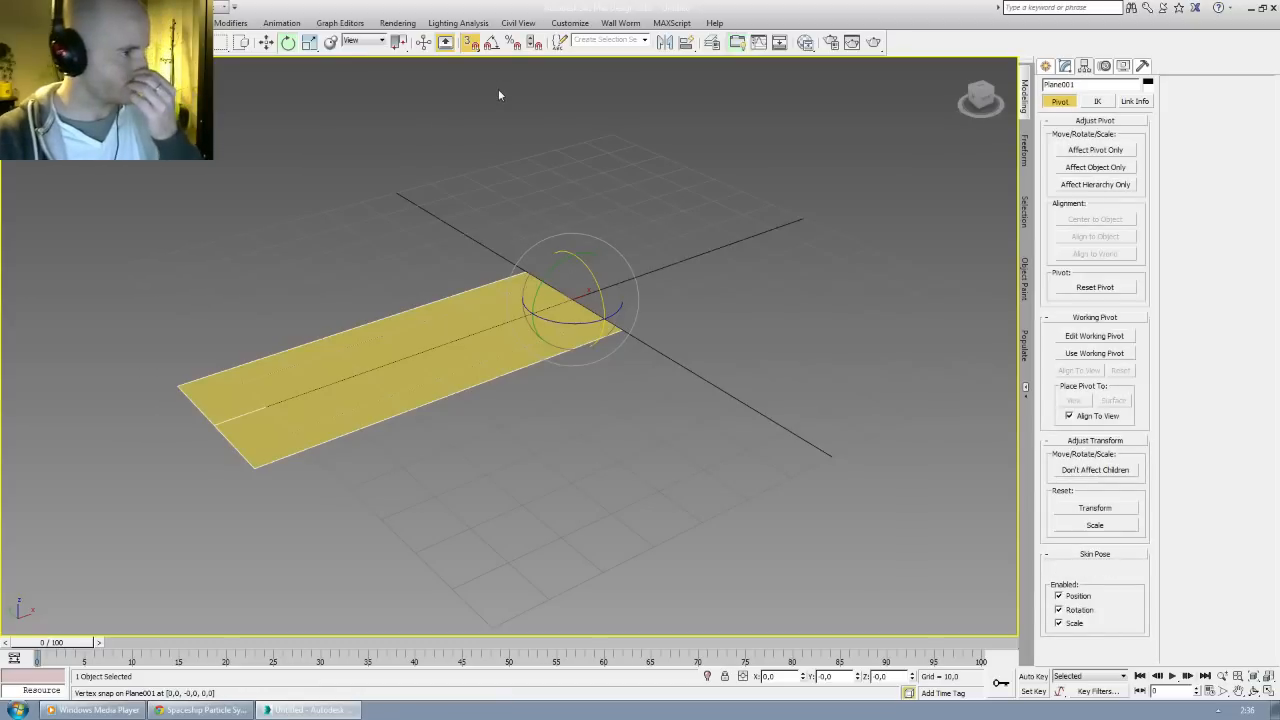
Step: Turn on angle snapping while keeping 3D snapping enabled
click(474, 47)
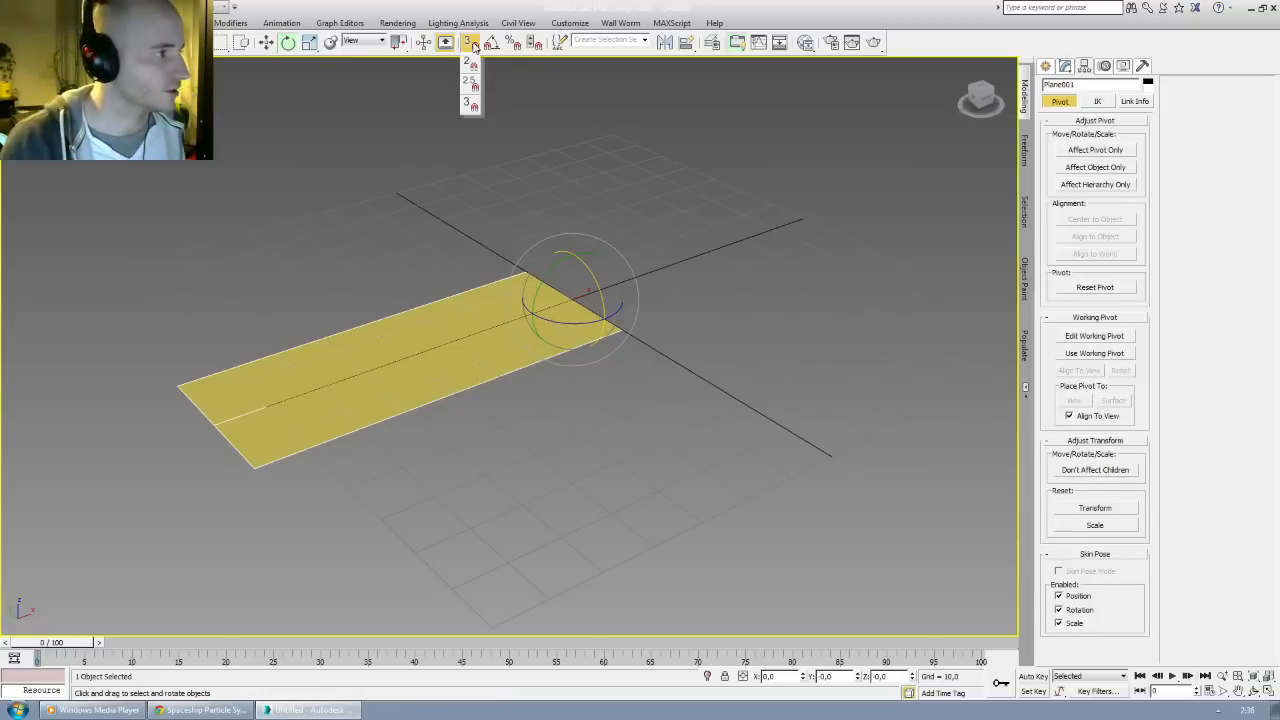
drag(474, 47, 472, 105)
key(a)
alt+middle_drag(575, 248, 617, 245)
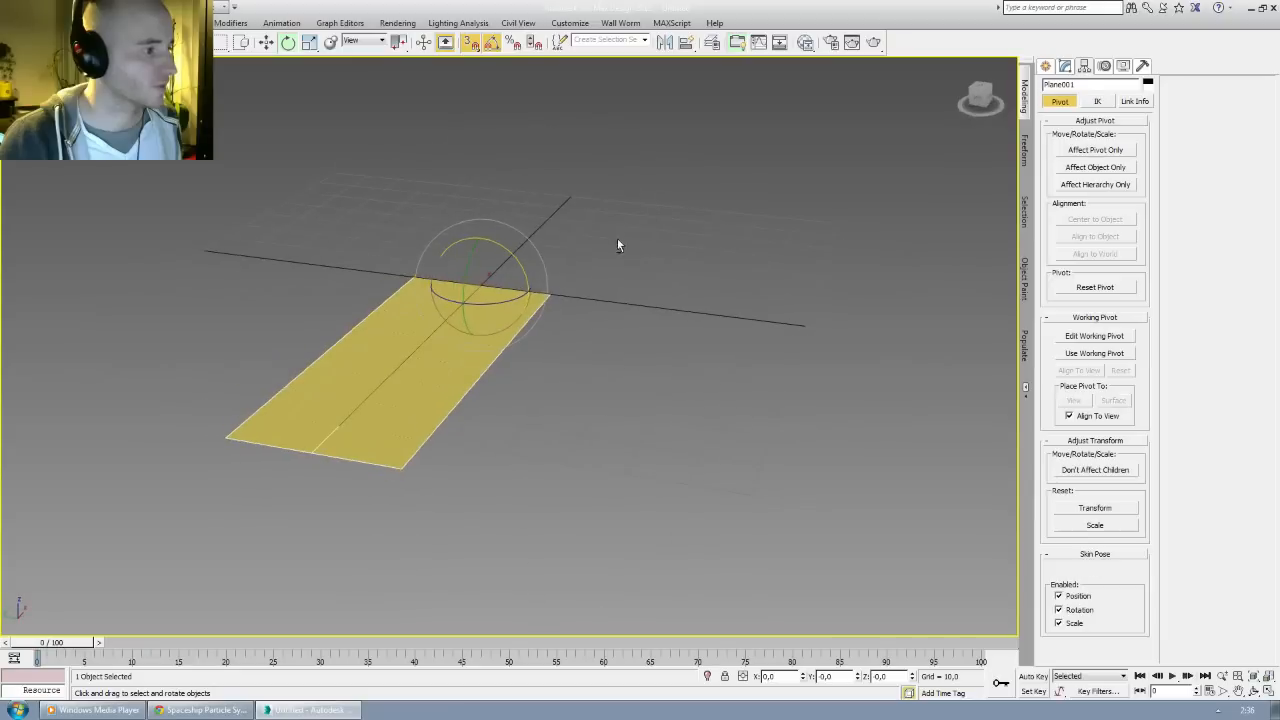
Step: Try cloning the plane once, rotated 90 degrees about its long X axis, and undo the clone
mouse_move(509, 251)
shift+mouse_down()
mouse_move(530, 275)
mouse_move(566, 283)
shift+mouse_up()
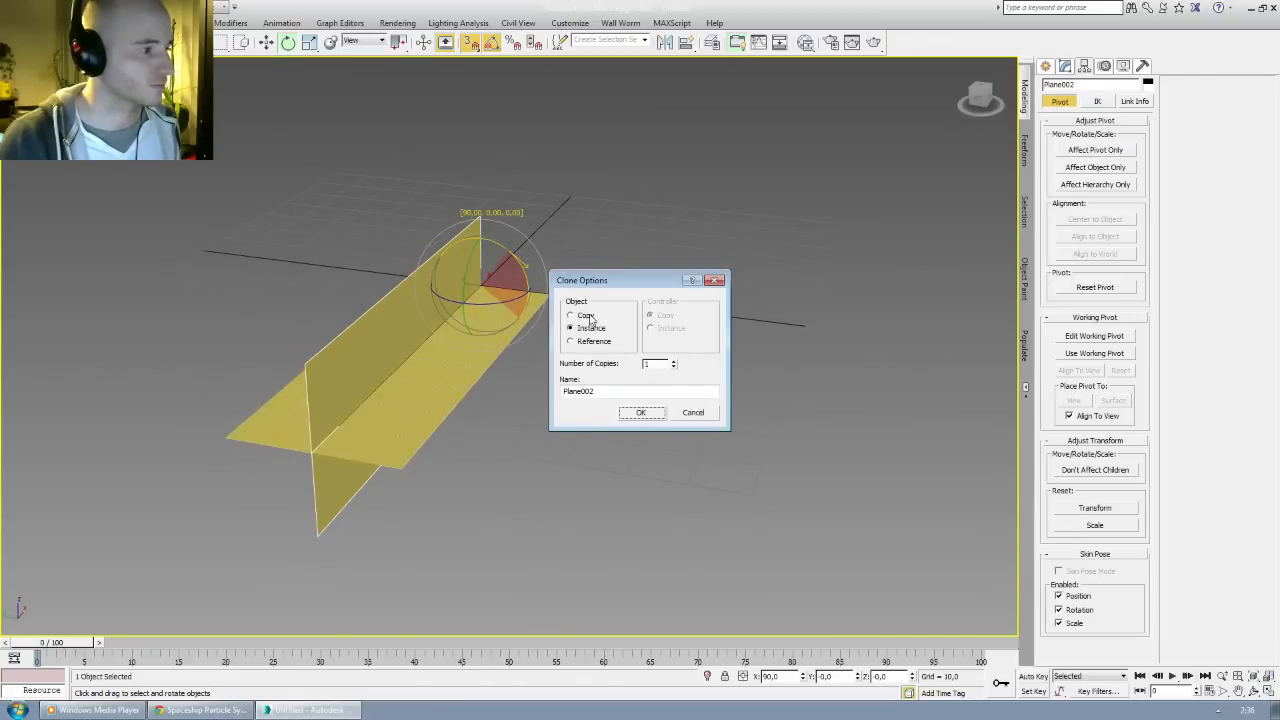
click(640, 412)
mouse_move(640, 411)
alt+middle_down()
mouse_move(528, 312)
mouse_move(549, 335)
alt+middle_up()
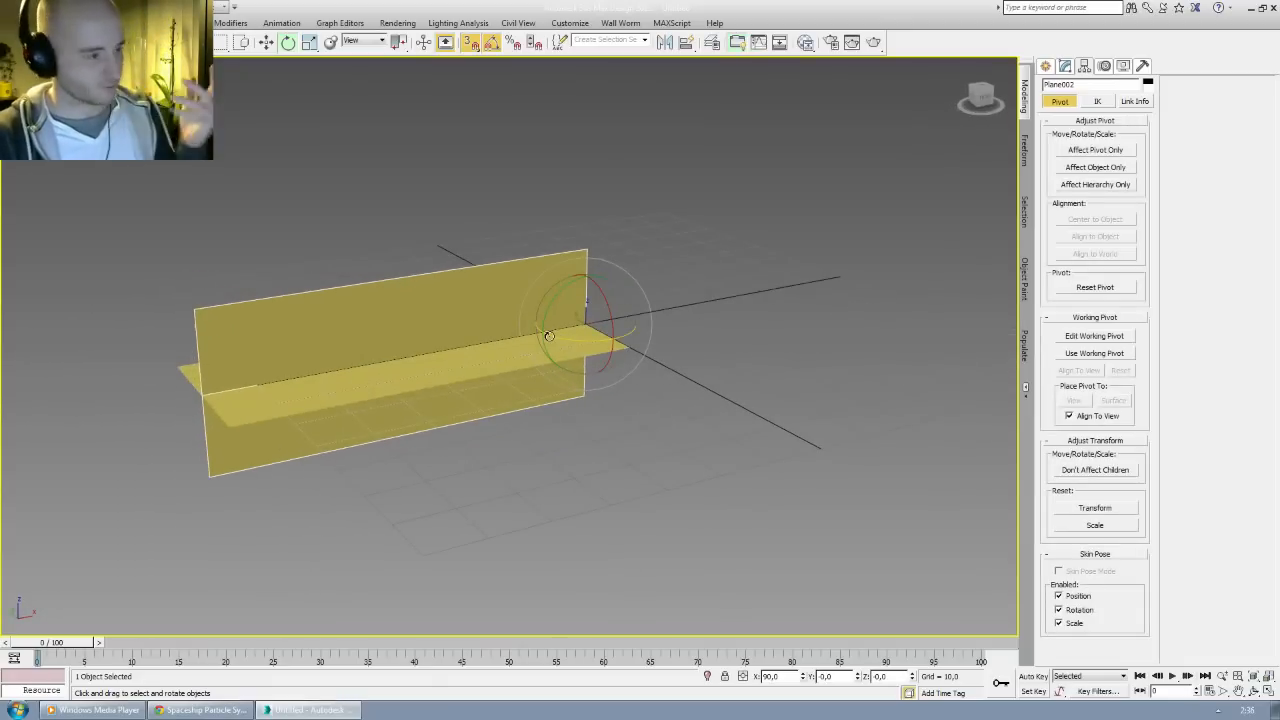
key(ctrl+z)
Step: Clone the plane as two copies, each rotated a further 60 degrees about the long X axis
alt+middle_drag(549, 335, 561, 278)
shift+drag(561, 278, 575, 303)
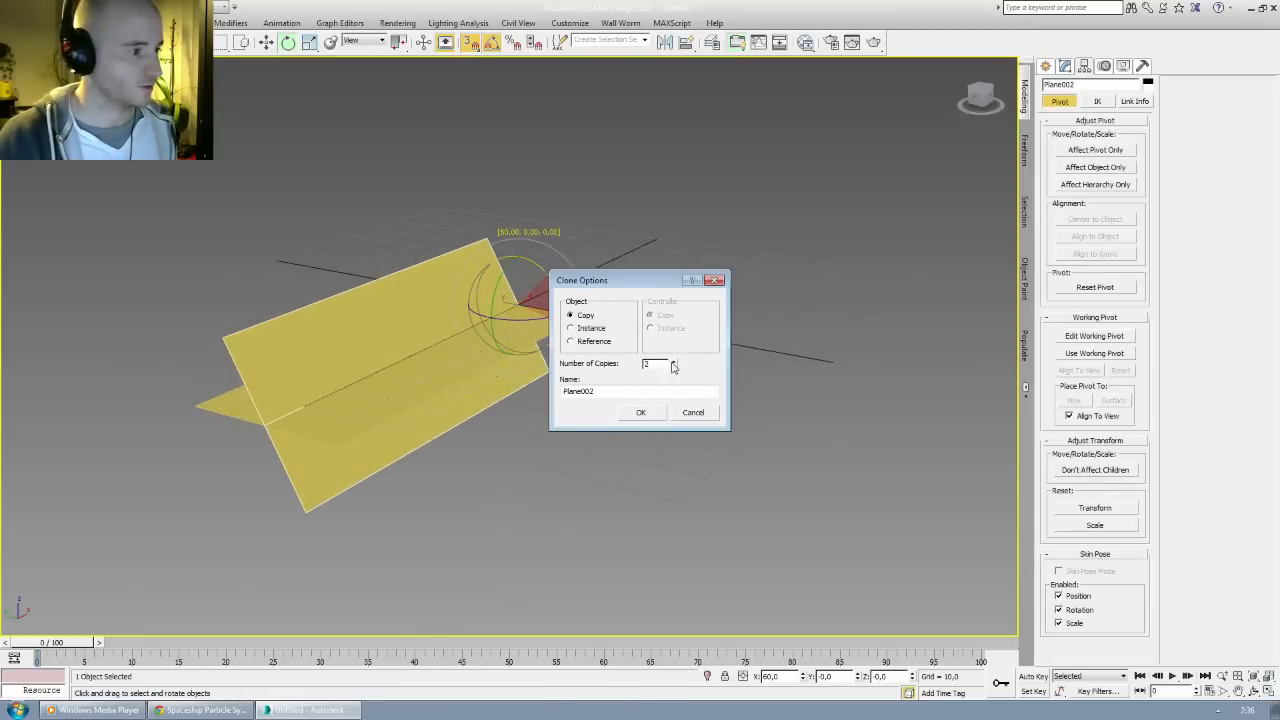
click(648, 411)
mouse_move(651, 408)
alt+middle_down()
mouse_move(520, 375)
mouse_move(393, 404)
alt+middle_up()
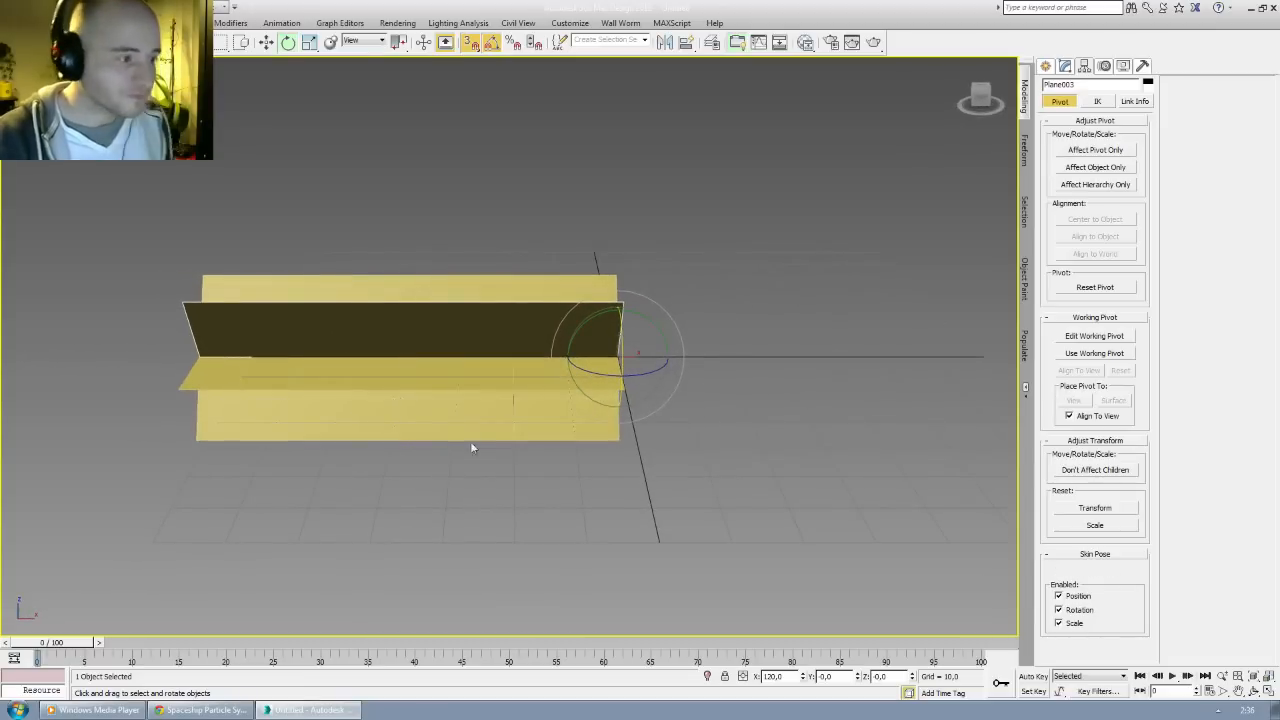
Step: Convert the last rotated plane copy to an Editable Poly
alt+middle_drag(471, 443, 490, 400)
click(1045, 66)
alt+middle_drag(700, 305, 1033, 305)
click(1066, 66)
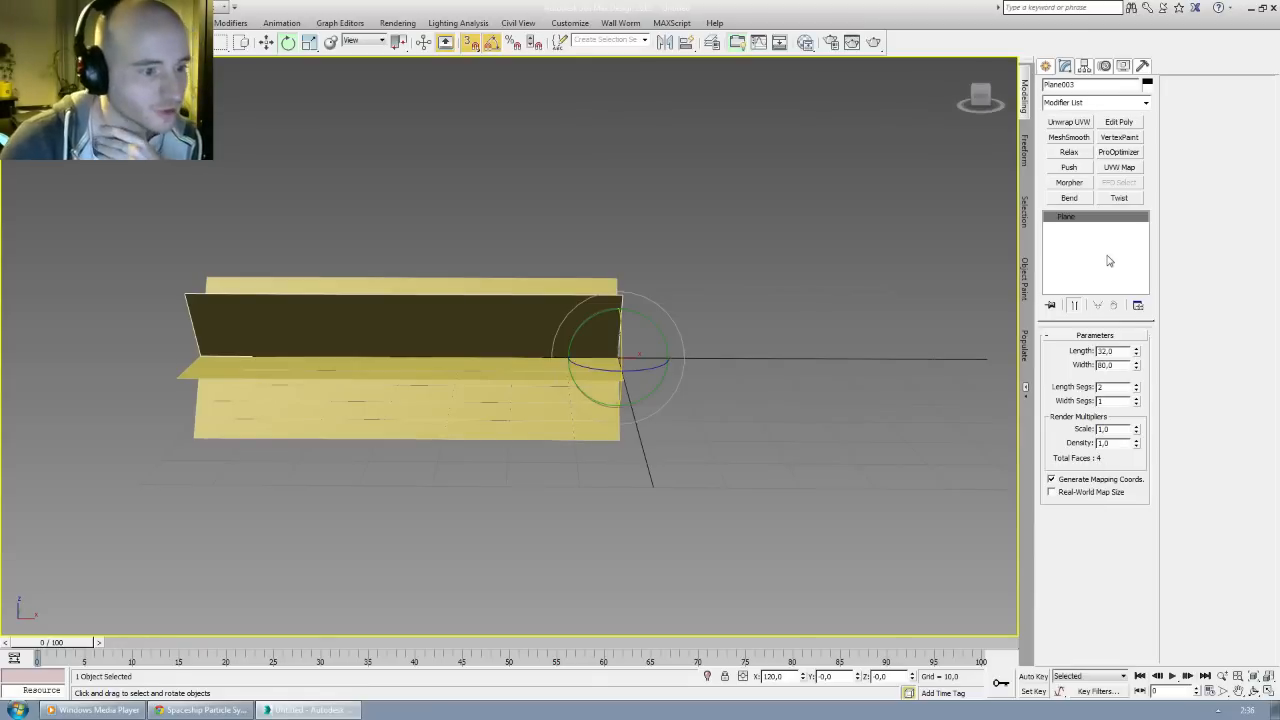
right_click(1089, 220)
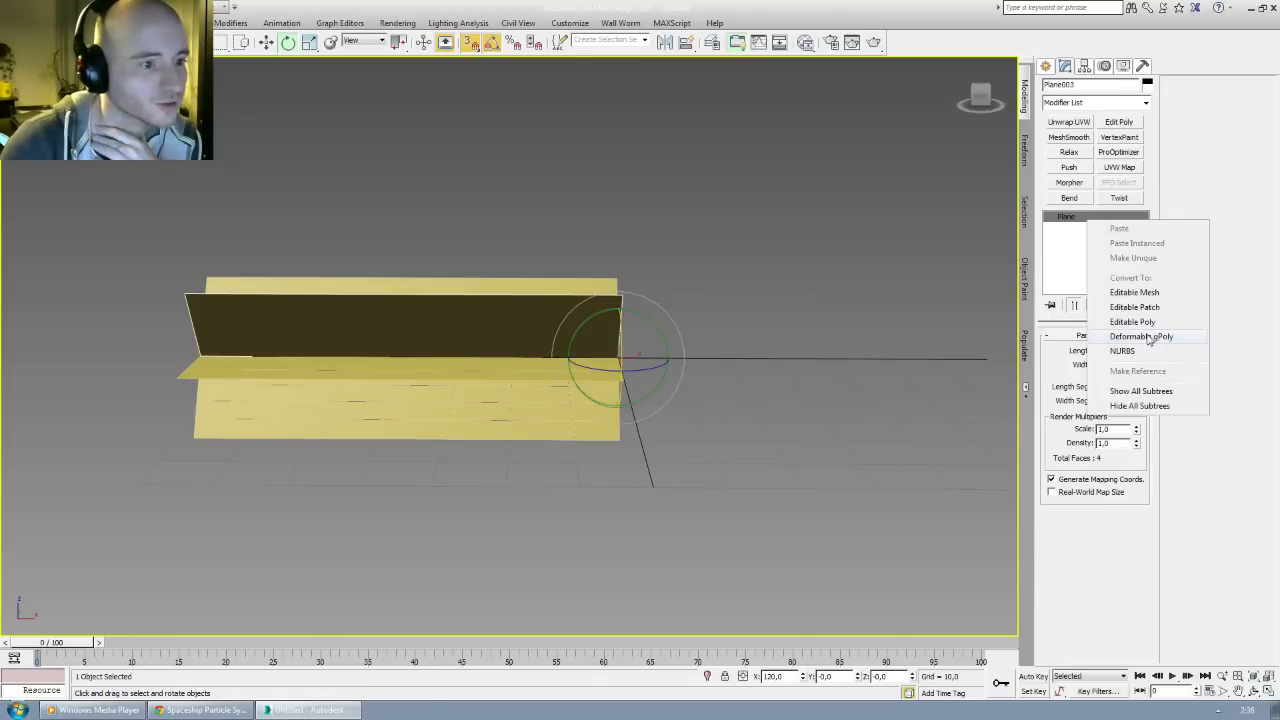
click(1132, 322)
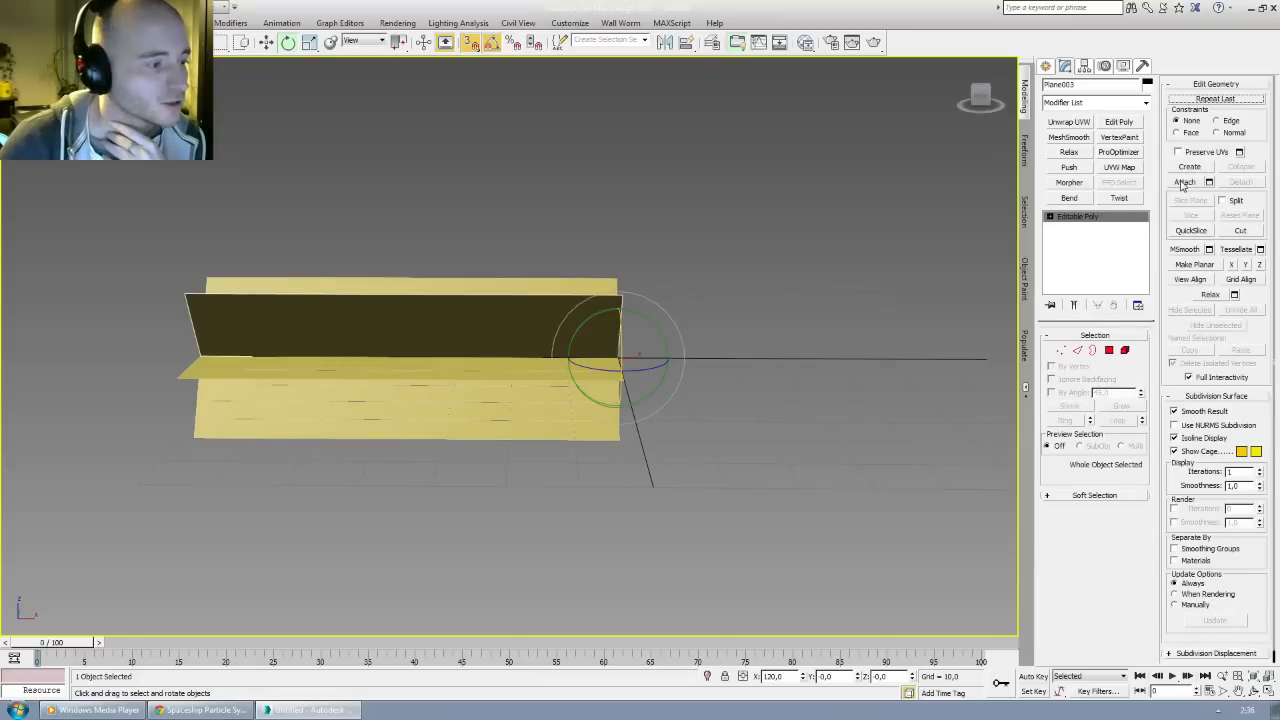
Step: Delete the two rotated plane copies, keeping only the original flat plane
alt+middle_drag(471, 372, 400, 334)
click(444, 385)
click(398, 333)
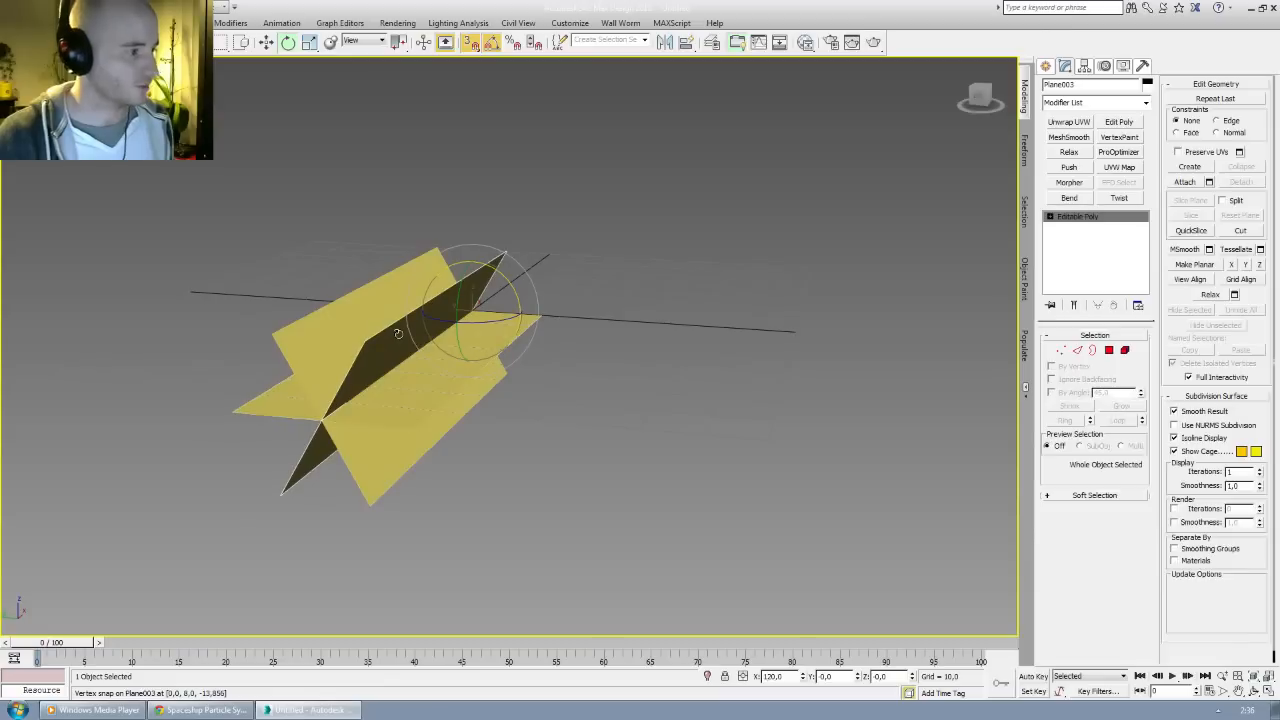
key(Delete)
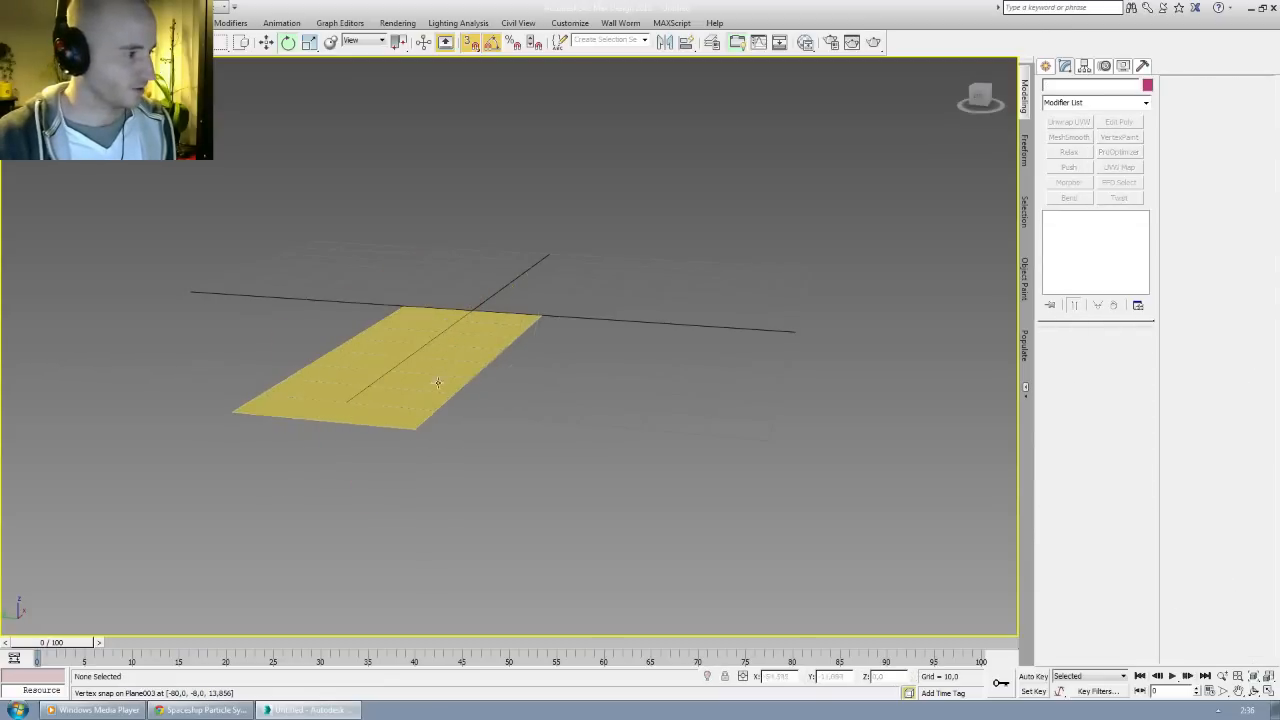
Step: Convert the original flat plane to an Editable Poly
click(530, 322)
alt+middle_drag(560, 332, 534, 371)
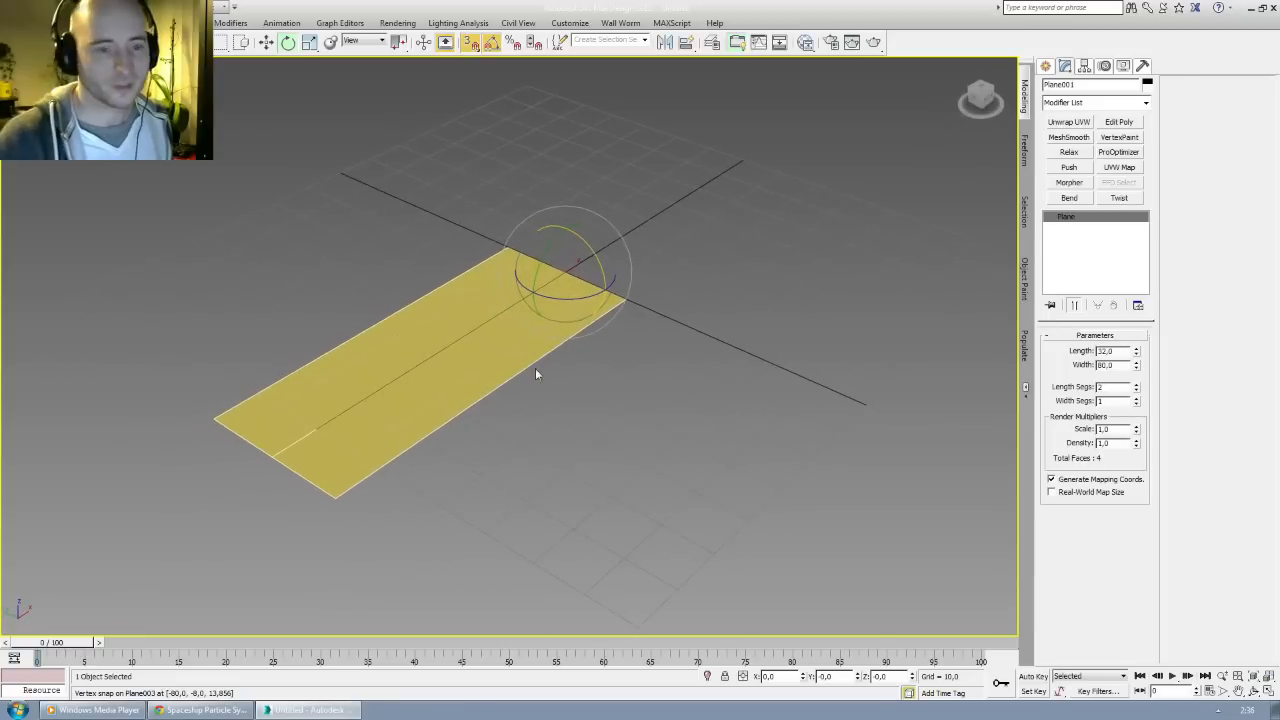
right_click(1082, 220)
click(1127, 318)
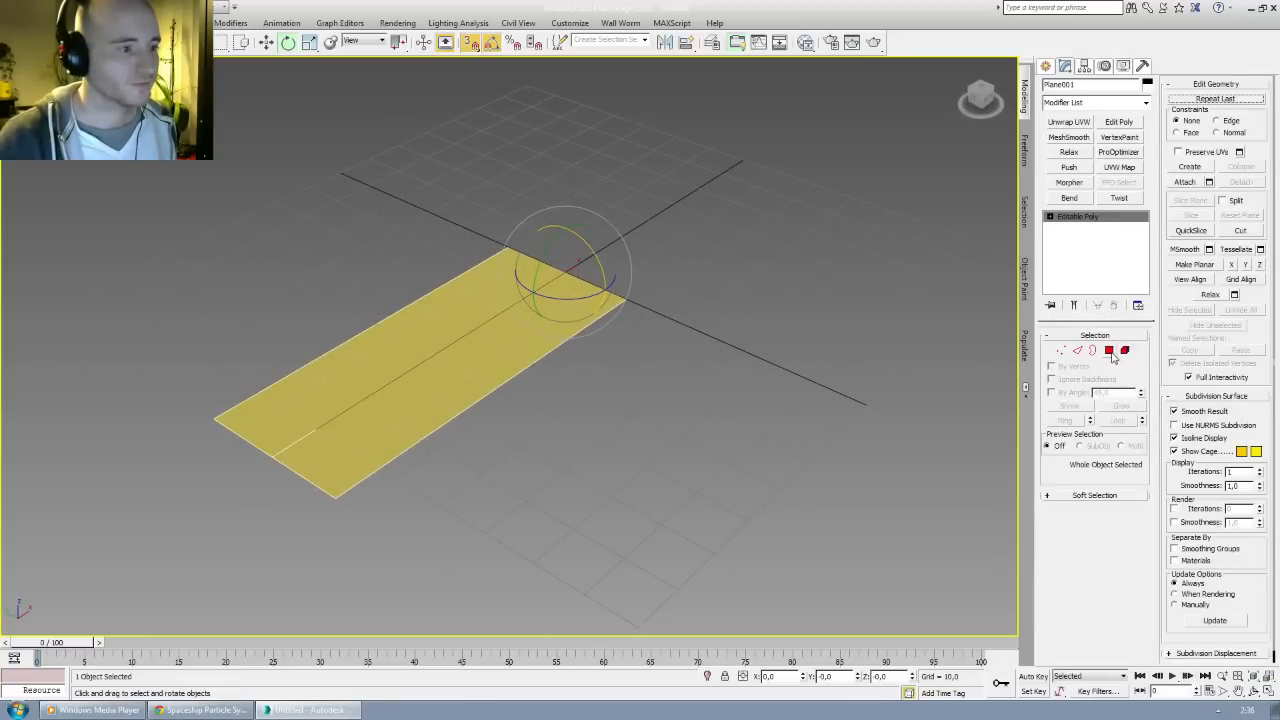
Step: Check the plane's polygons by selecting all of them at polygon level, and return to object level
click(1109, 350)
alt+middle_drag(620, 362, 674, 351)
key(ctrl+a)
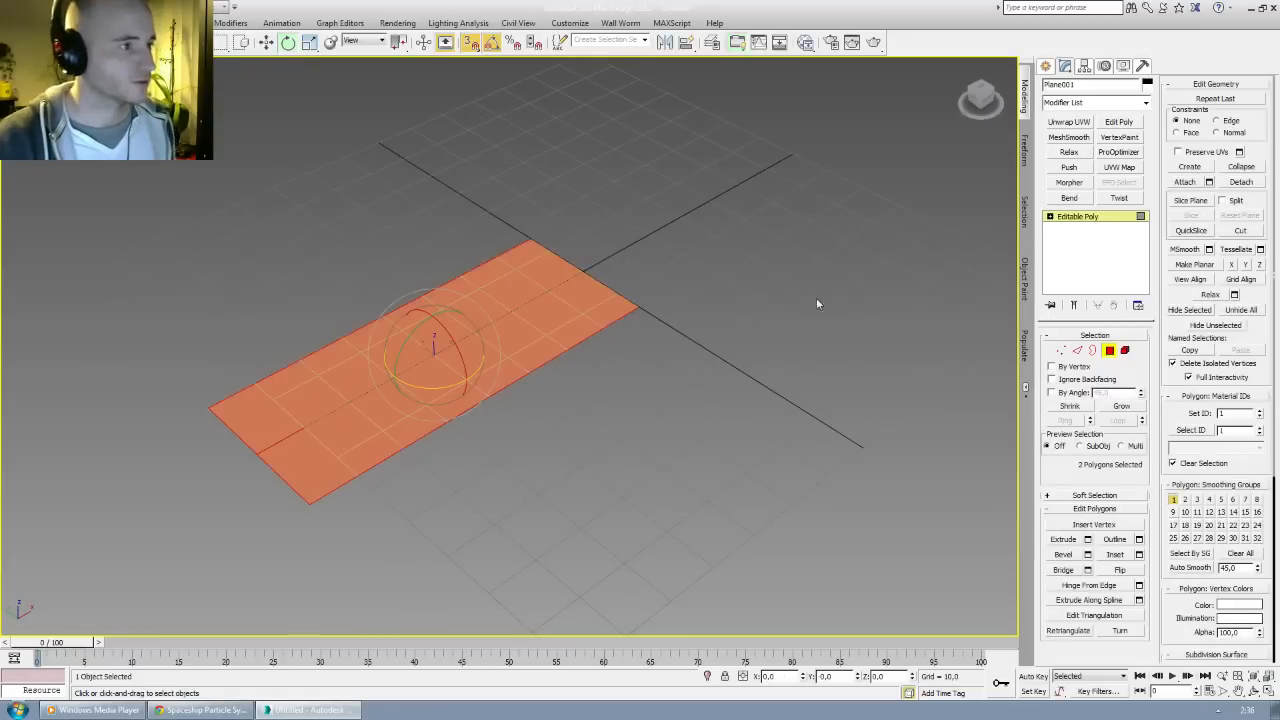
click(1095, 220)
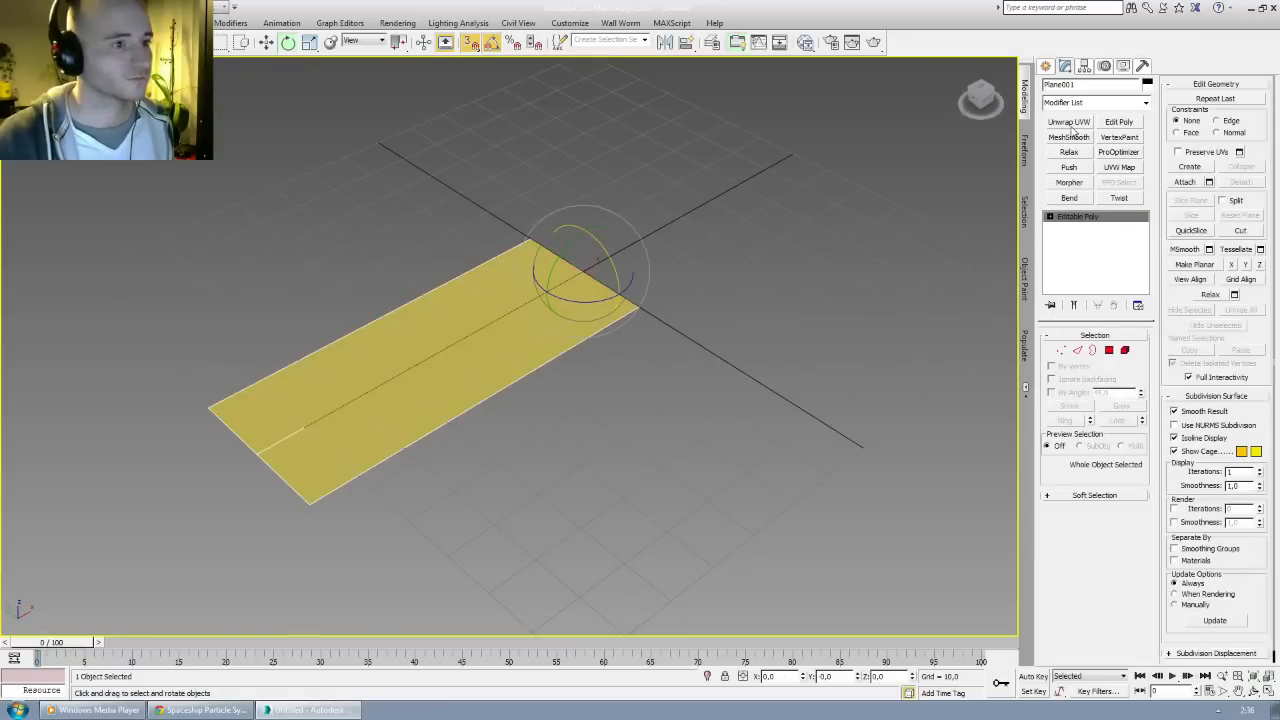
Step: Open the Slate Material Editor and create a new Standard material in the node view
click(806, 44)
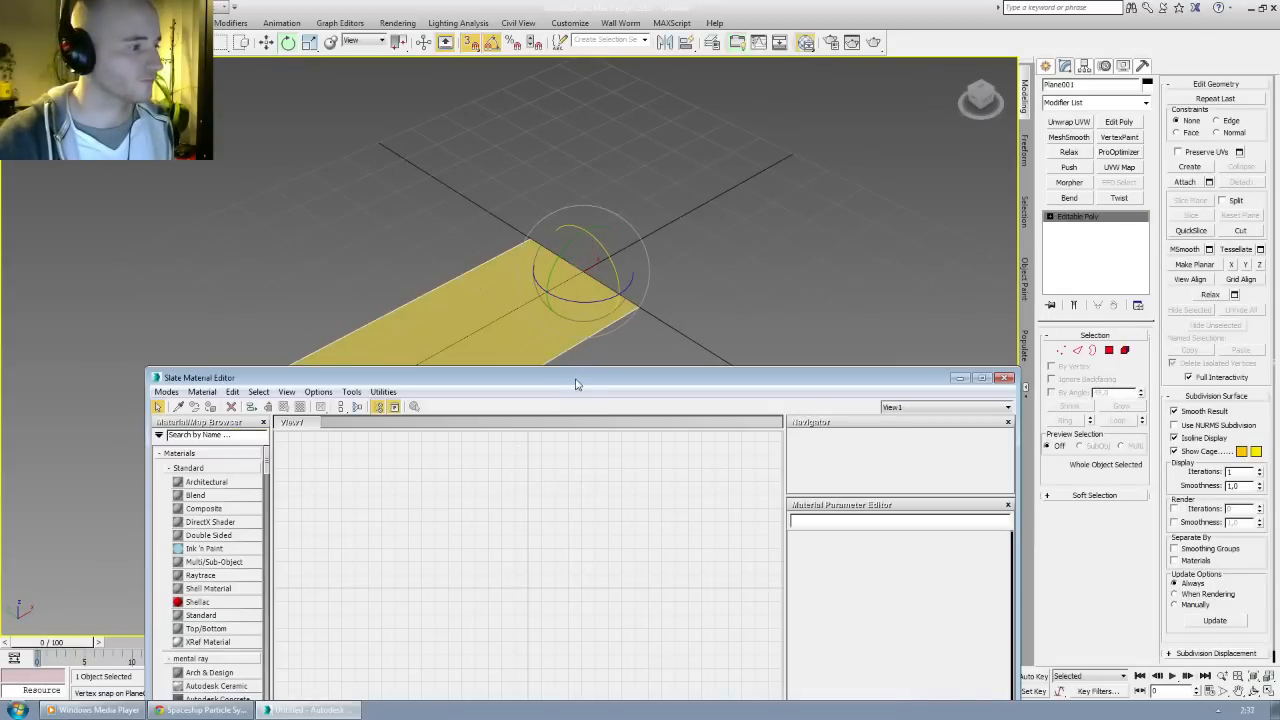
drag(575, 383, 555, 194)
right_click(476, 347)
mouse_move(540, 357)
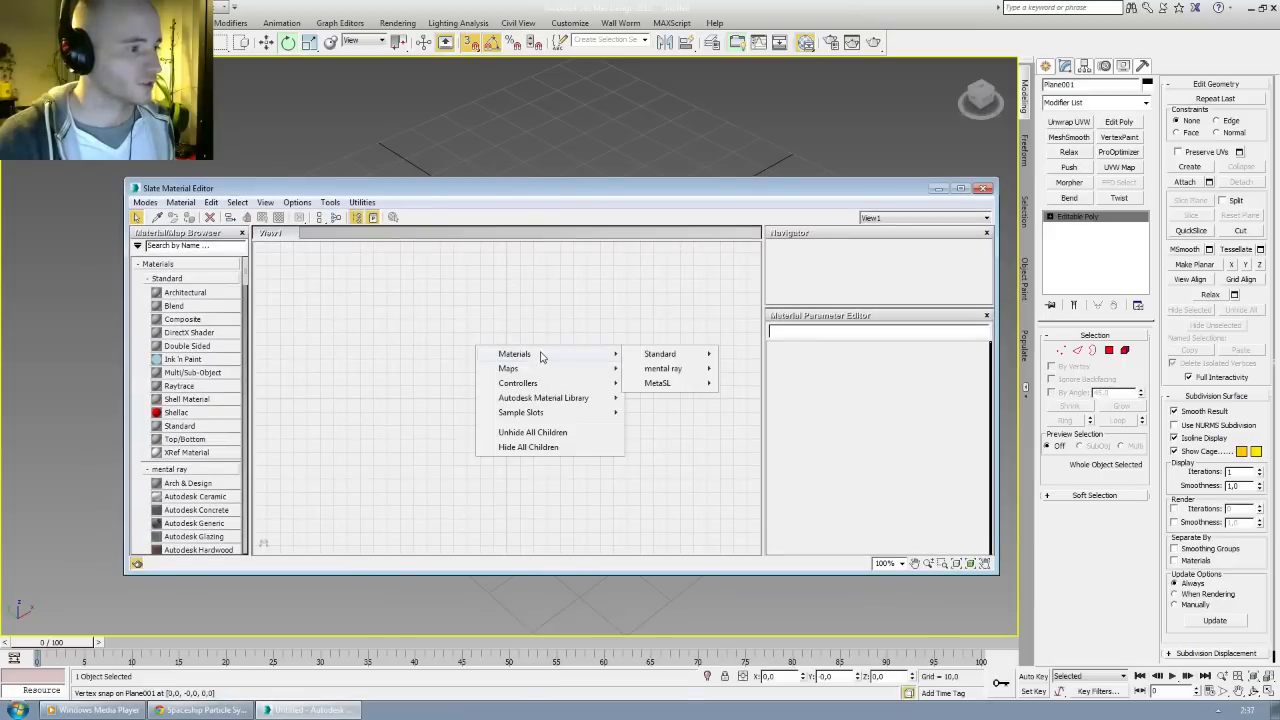
mouse_move(660, 354)
click(760, 487)
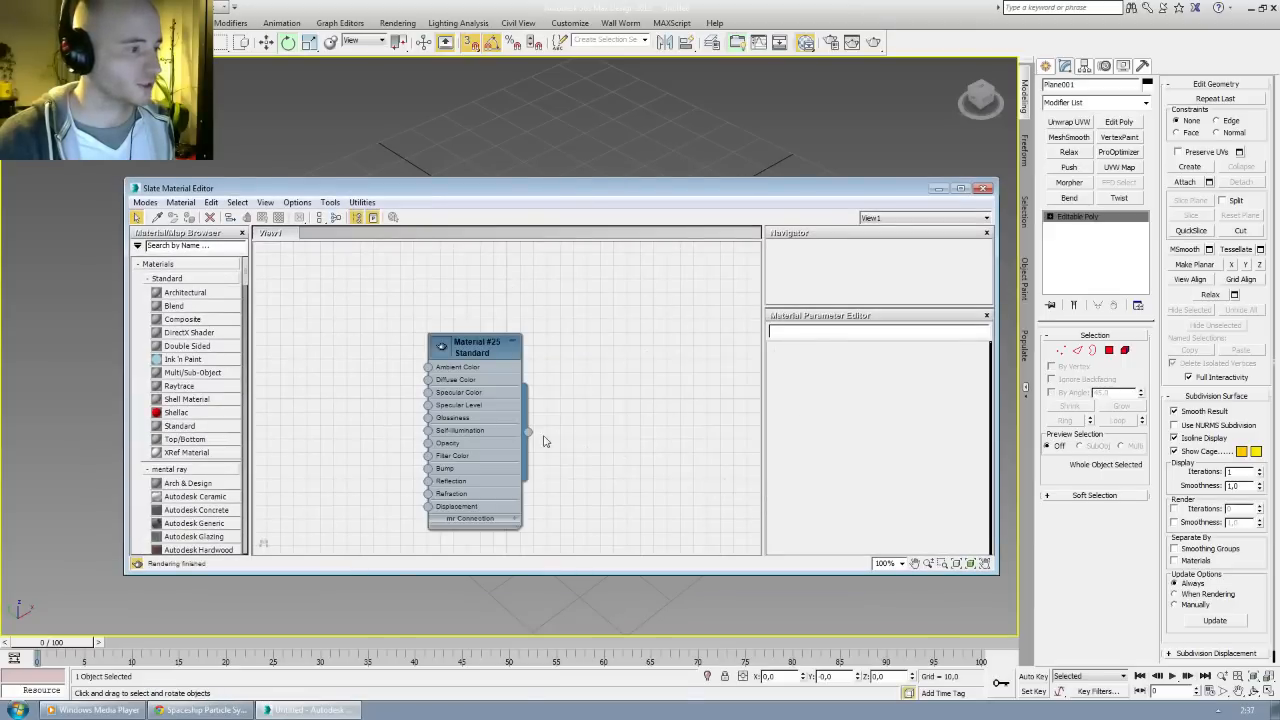
Step: Connect a Bitmap map loaded from Max.jpg to the material's Diffuse Color and space the two nodes apart
drag(428, 380, 375, 356)
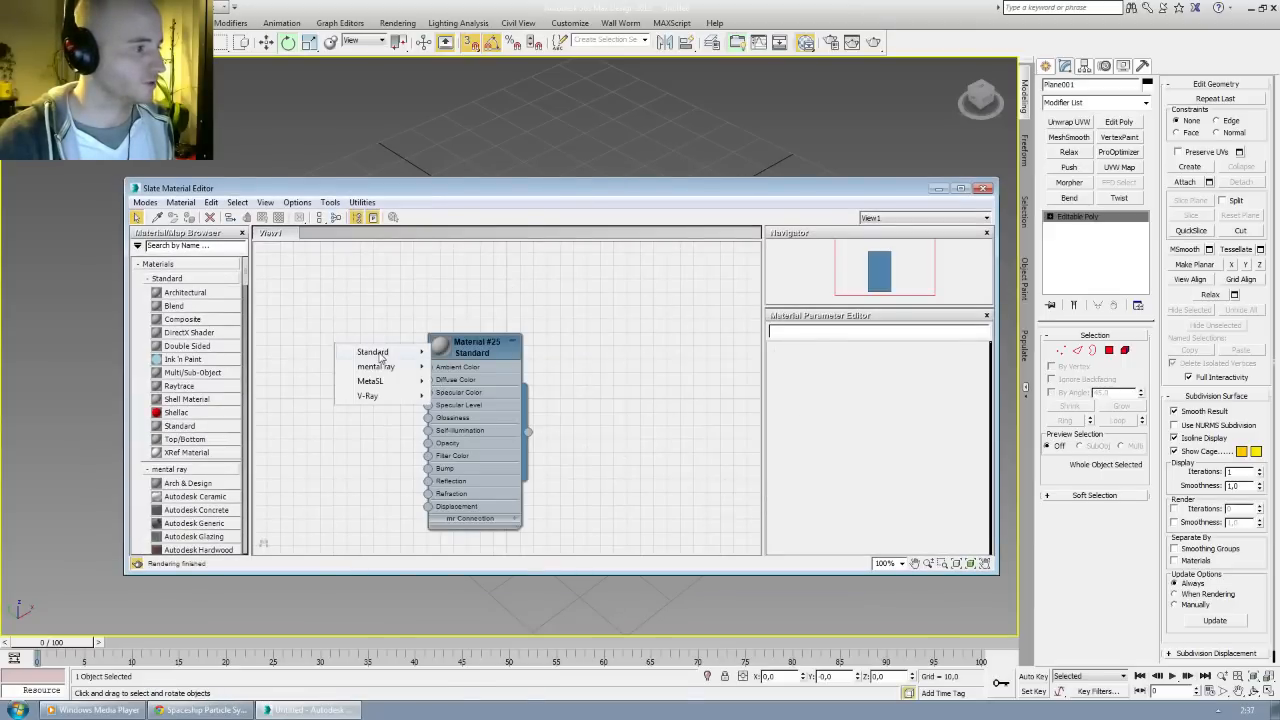
mouse_move(380, 356)
click(470, 216)
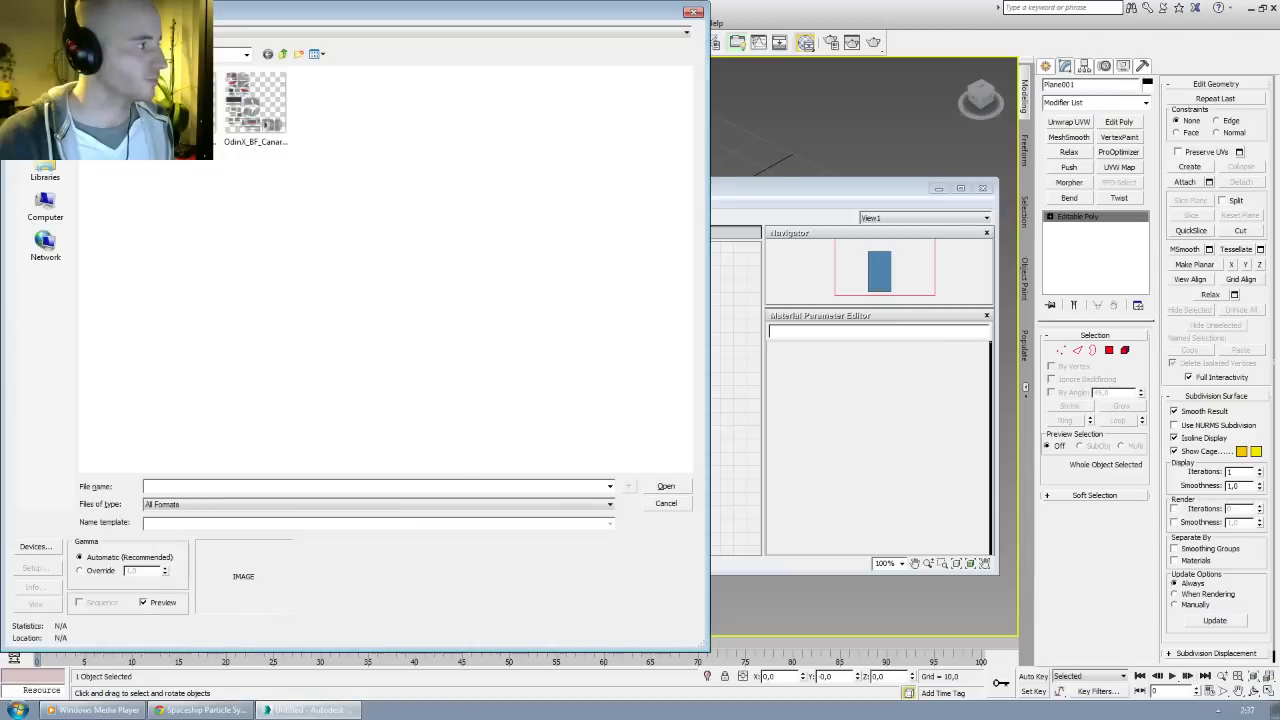
double_click(405, 364)
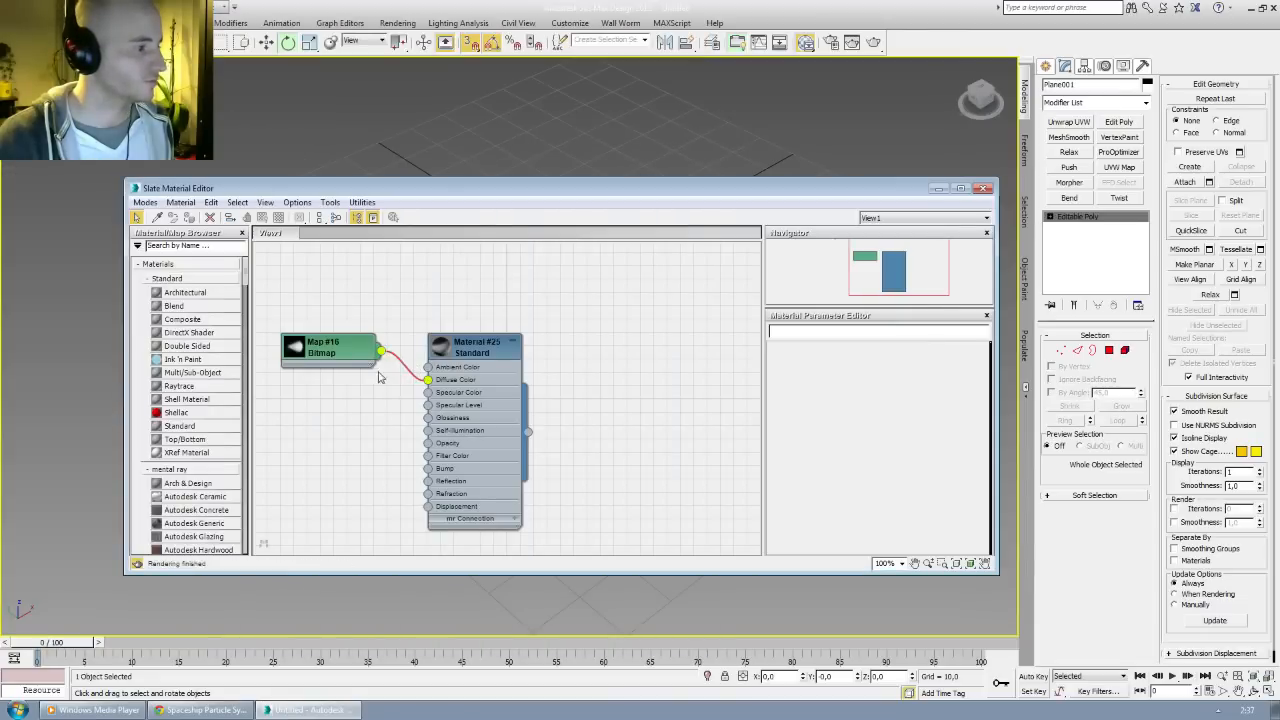
drag(474, 345, 581, 345)
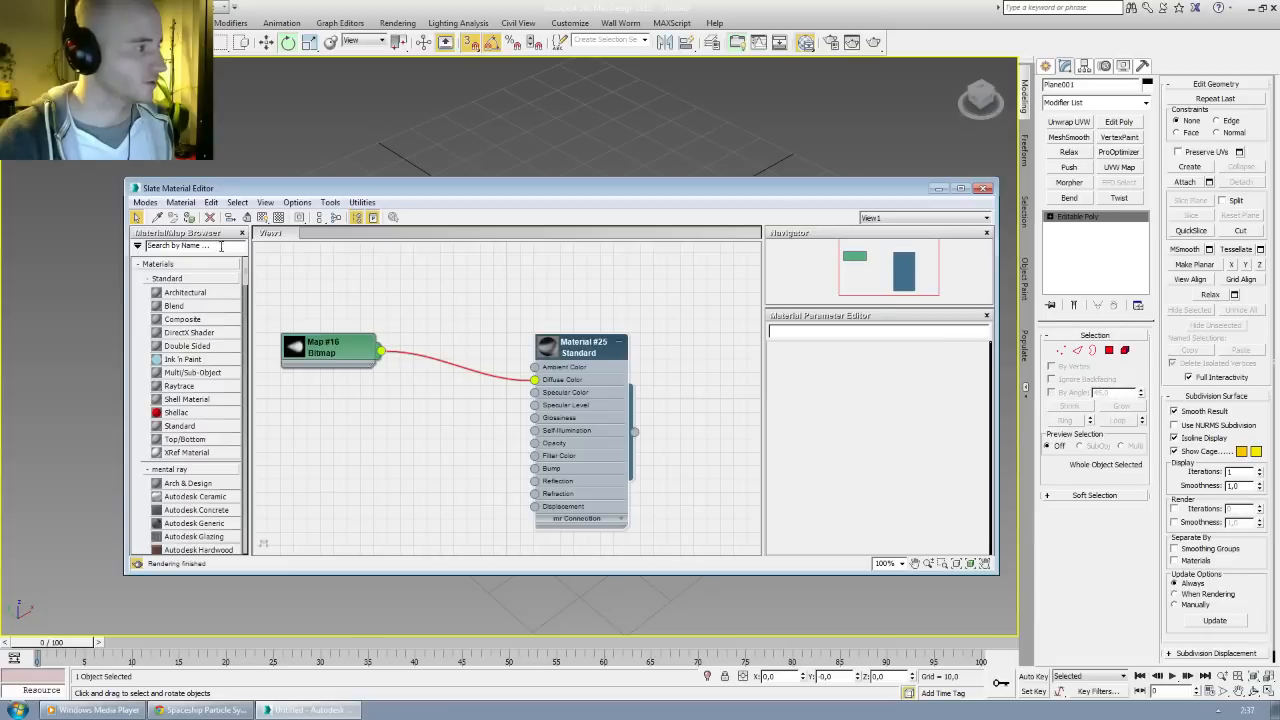
Step: Apply the thruster material to the plane, show its texture in the viewport, and close the material editor
click(262, 217)
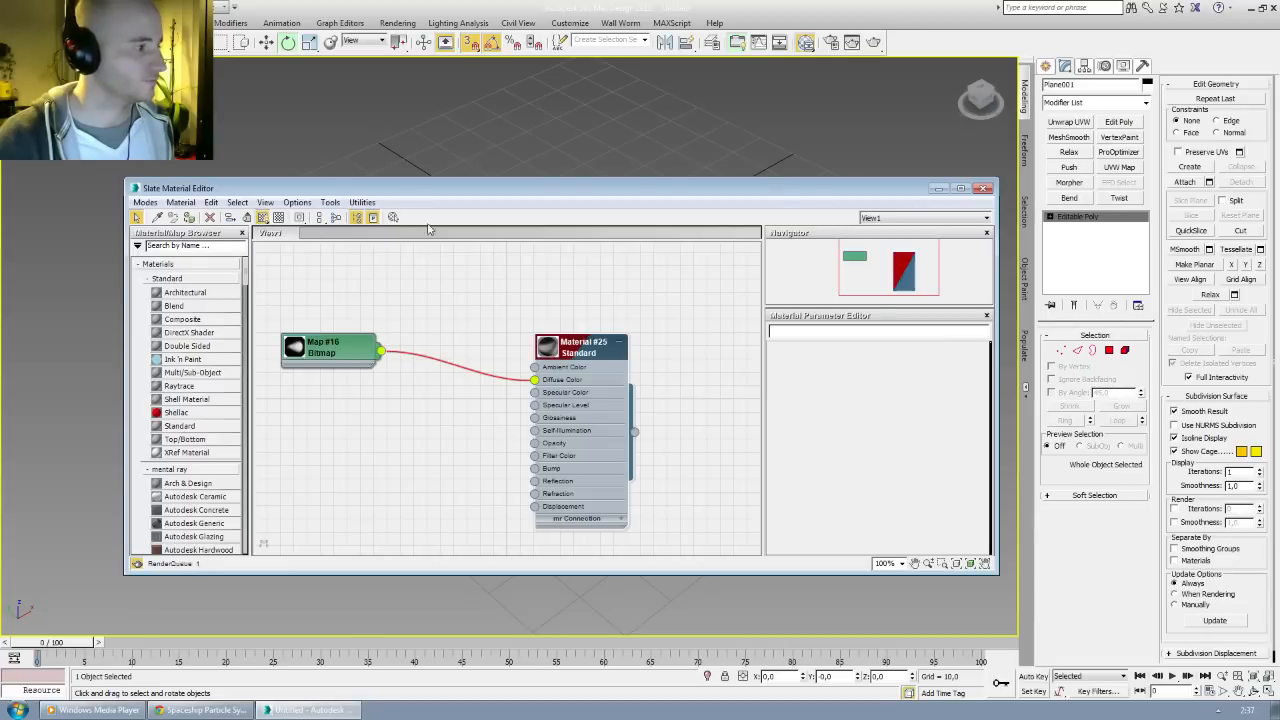
drag(748, 191, 673, 401)
click(906, 400)
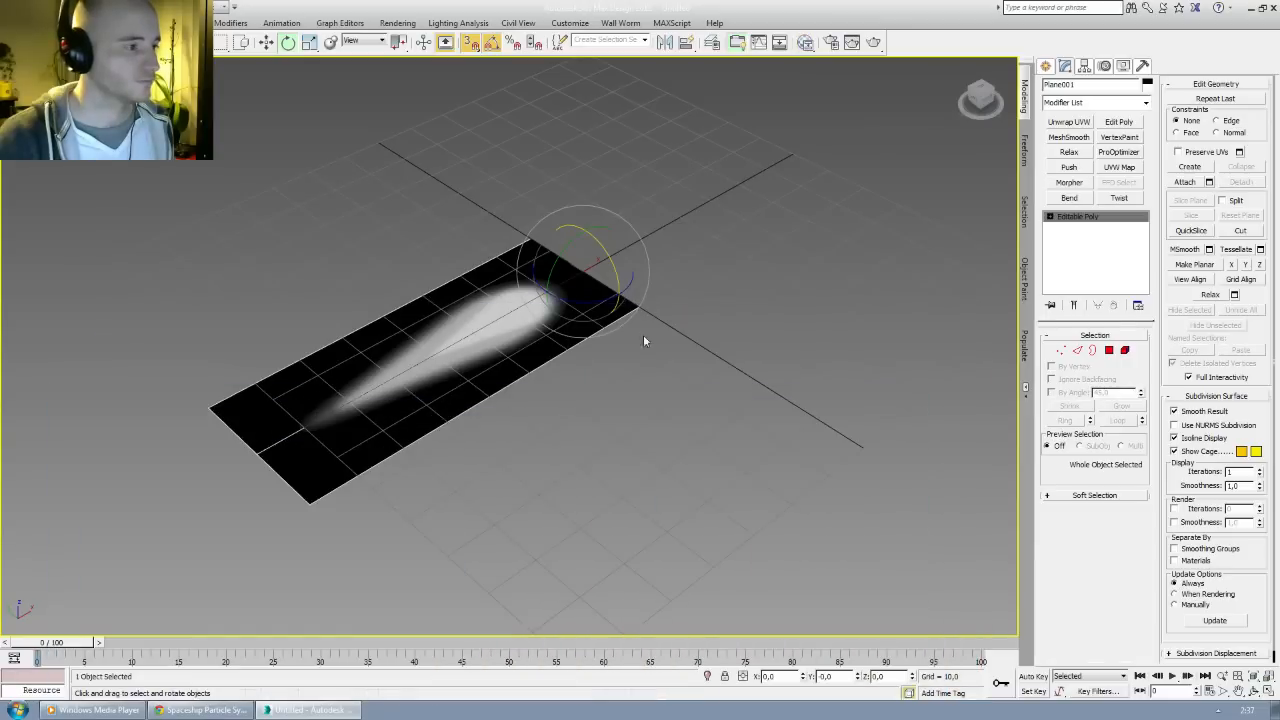
Step: Add an Unwrap UVW modifier to the plane, open the UV editor, and select the plane's faces
alt+middle_drag(646, 343, 486, 364)
key(w)
scroll(555, 340, up, 3)
middle_drag(486, 364, 531, 336)
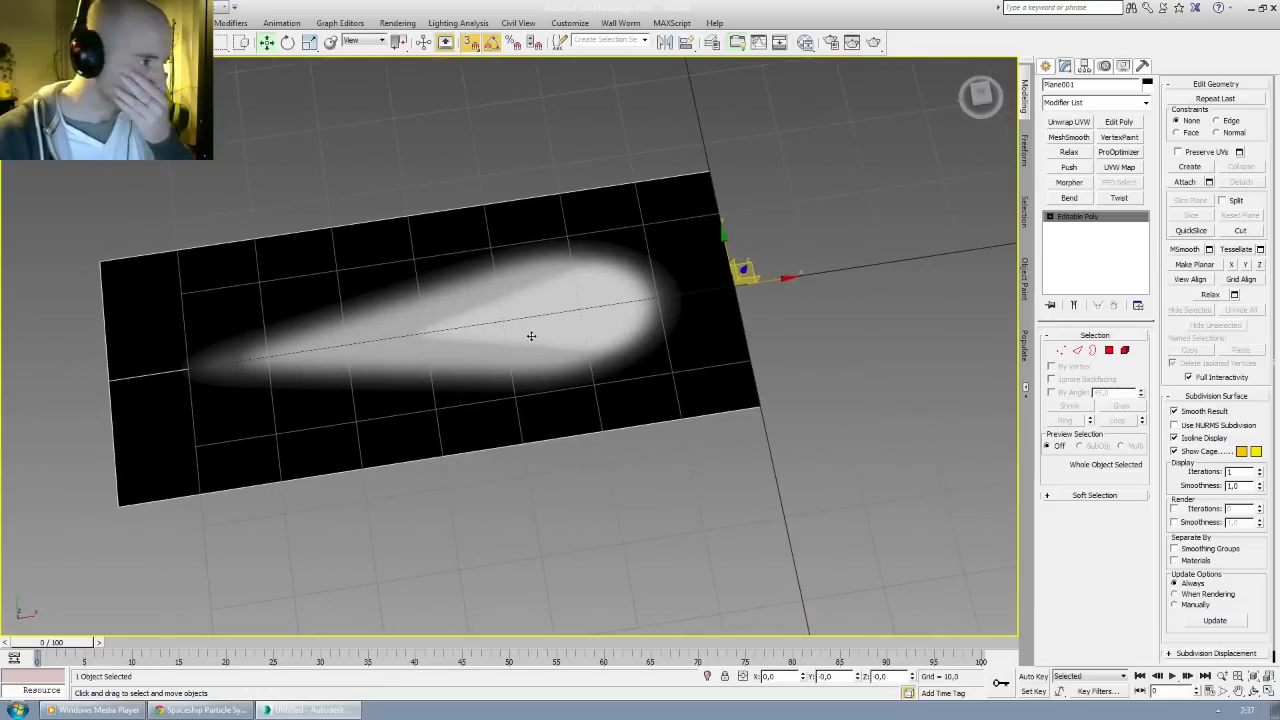
alt+middle_drag(630, 335, 662, 314)
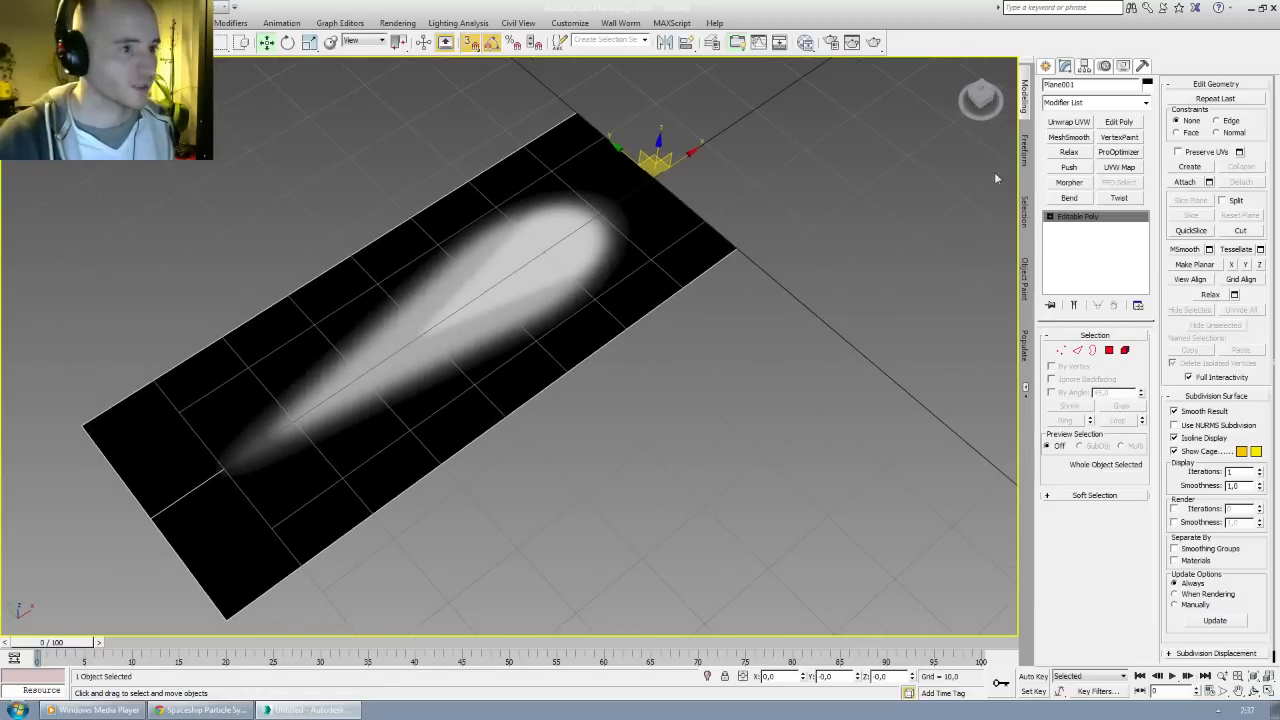
click(1068, 121)
click(1106, 488)
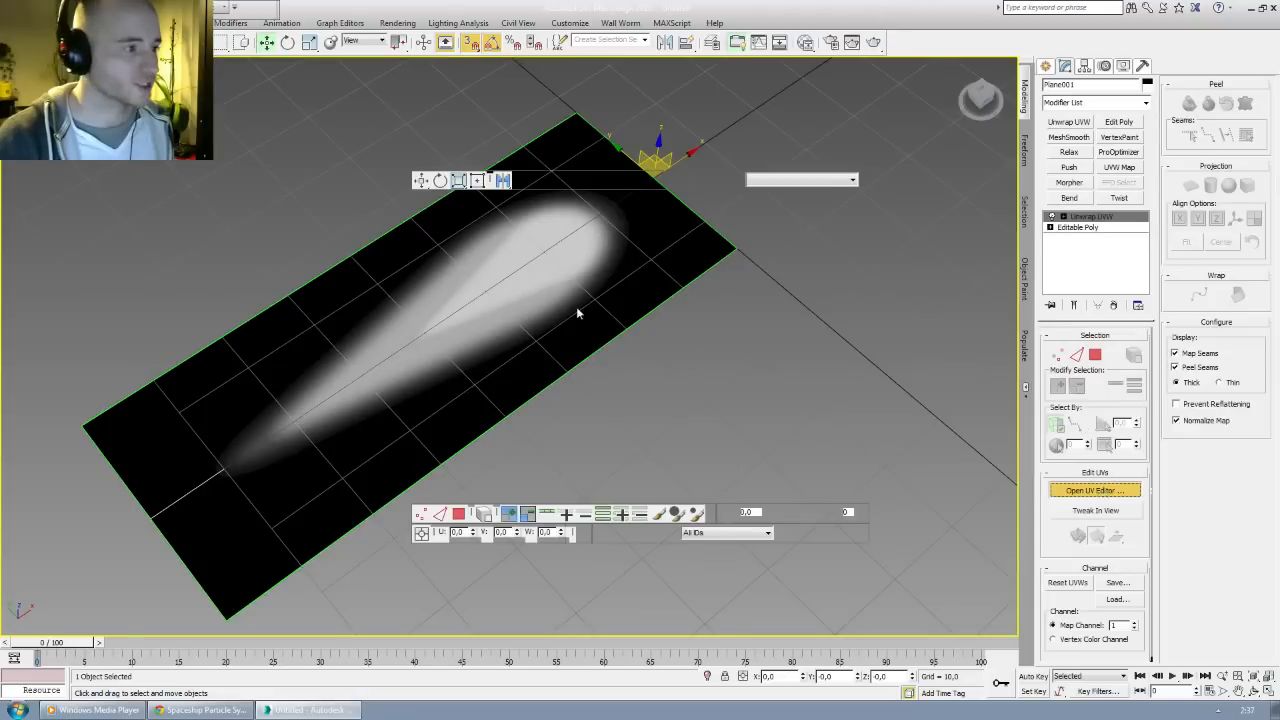
click(557, 260)
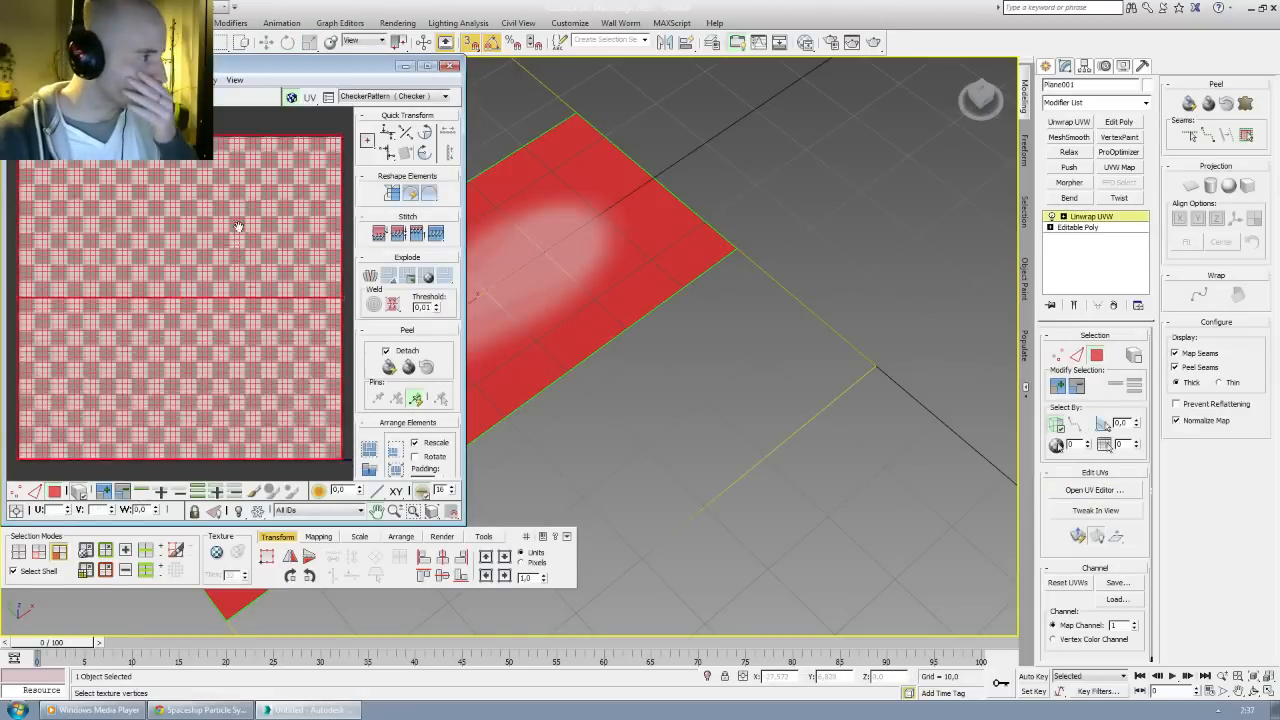
Step: Show the Max.jpg bitmap as the UV editor's background instead of the checker pattern
click(390, 96)
click(321, 165)
scroll(234, 213, down, 3)
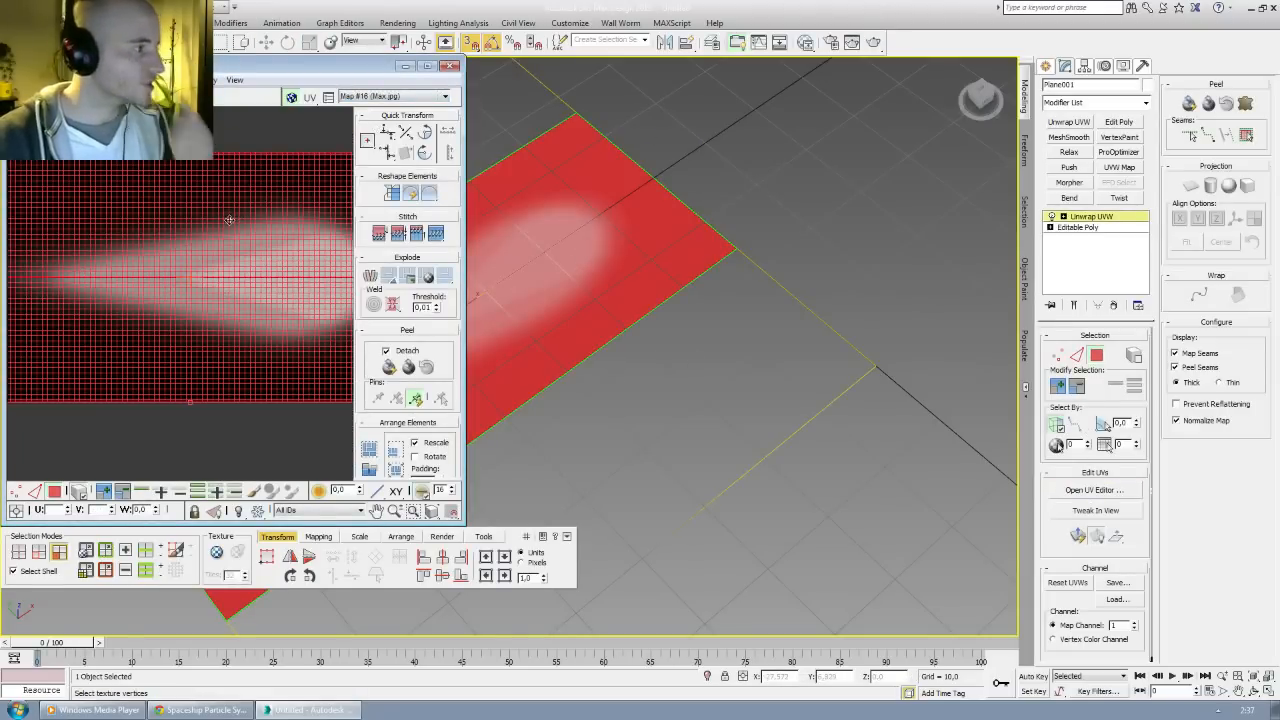
middle_drag(252, 207, 224, 199)
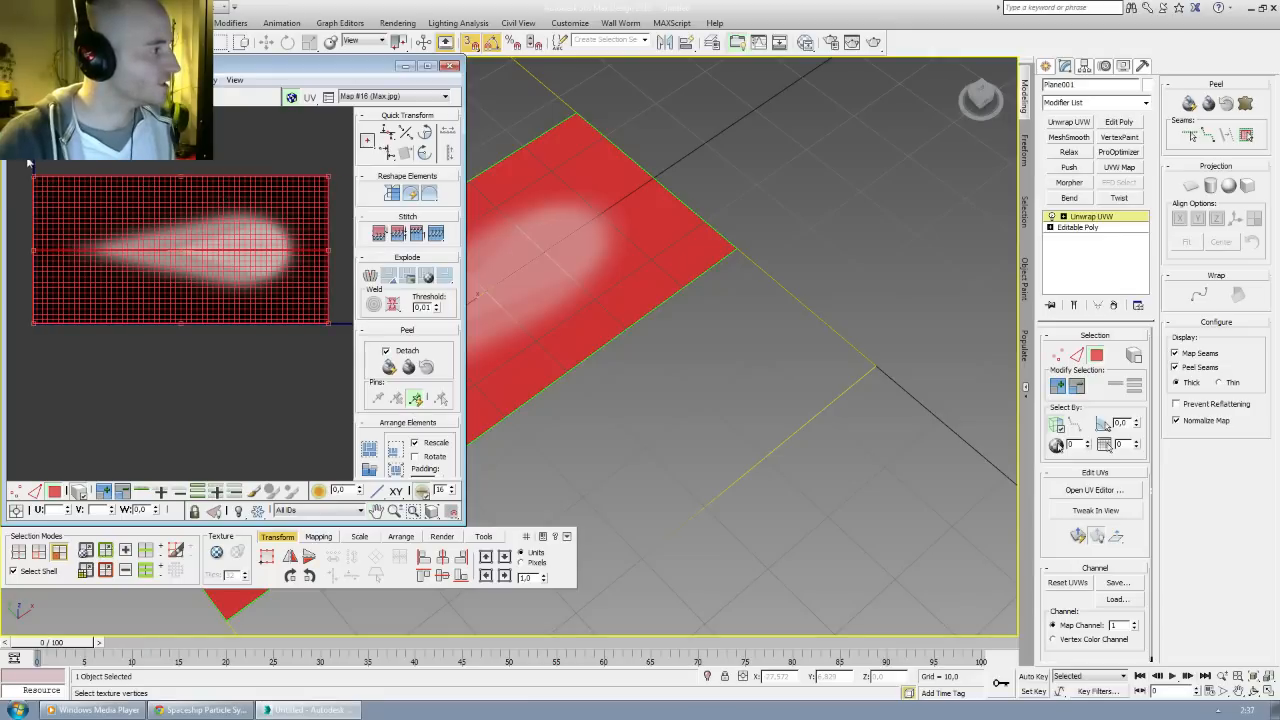
Step: Inset the UV vertices along the upper edge to V 0.99 and along the lower edge to V 0.01
click(31, 492)
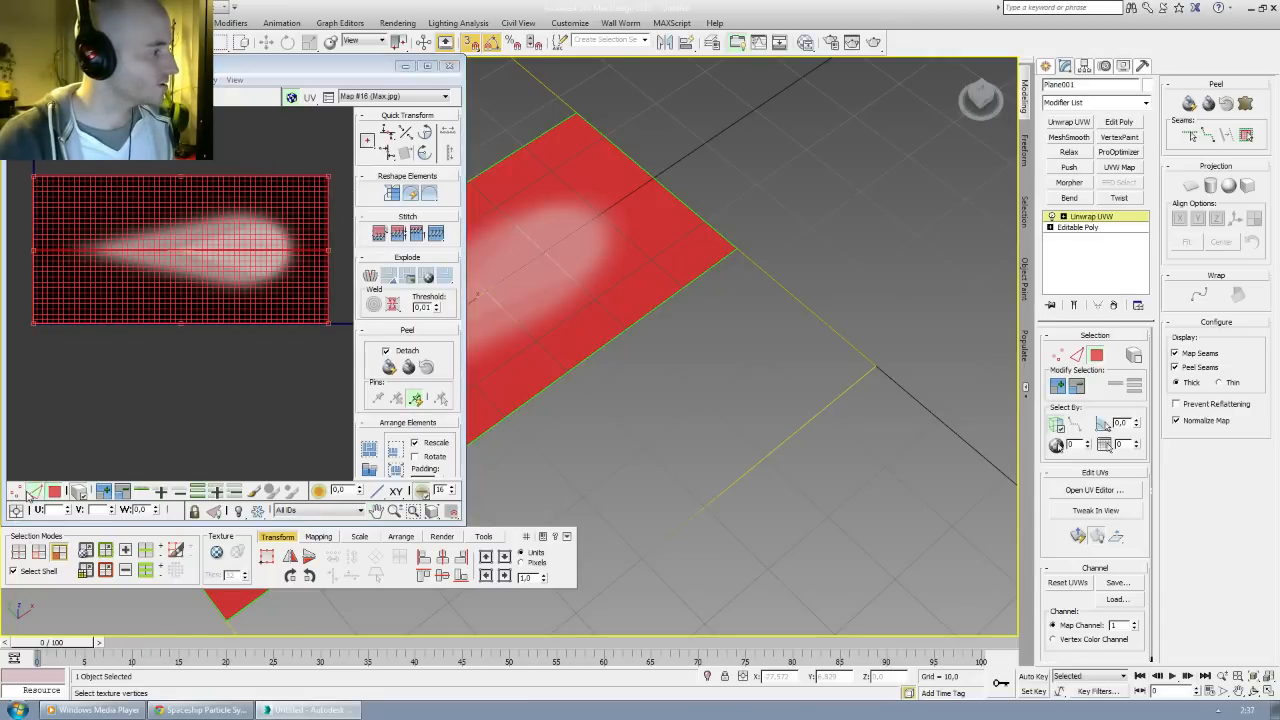
click(17, 491)
drag(17, 153, 354, 208)
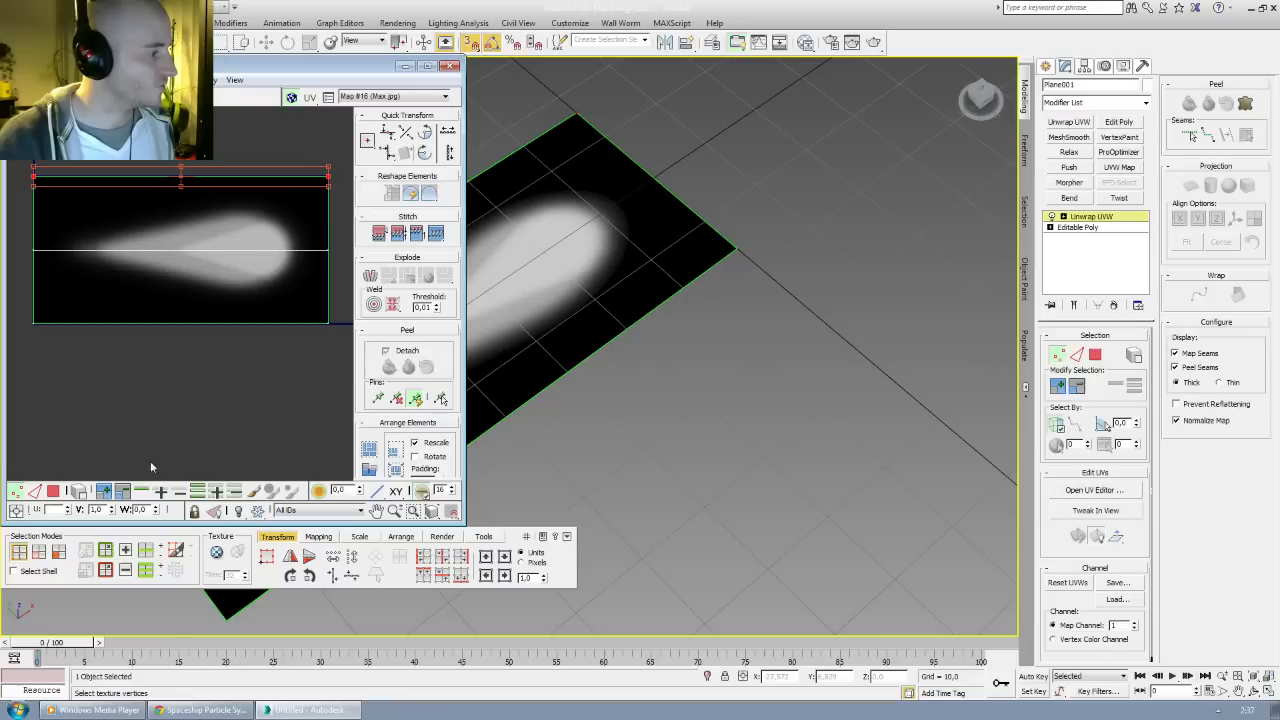
click(111, 513)
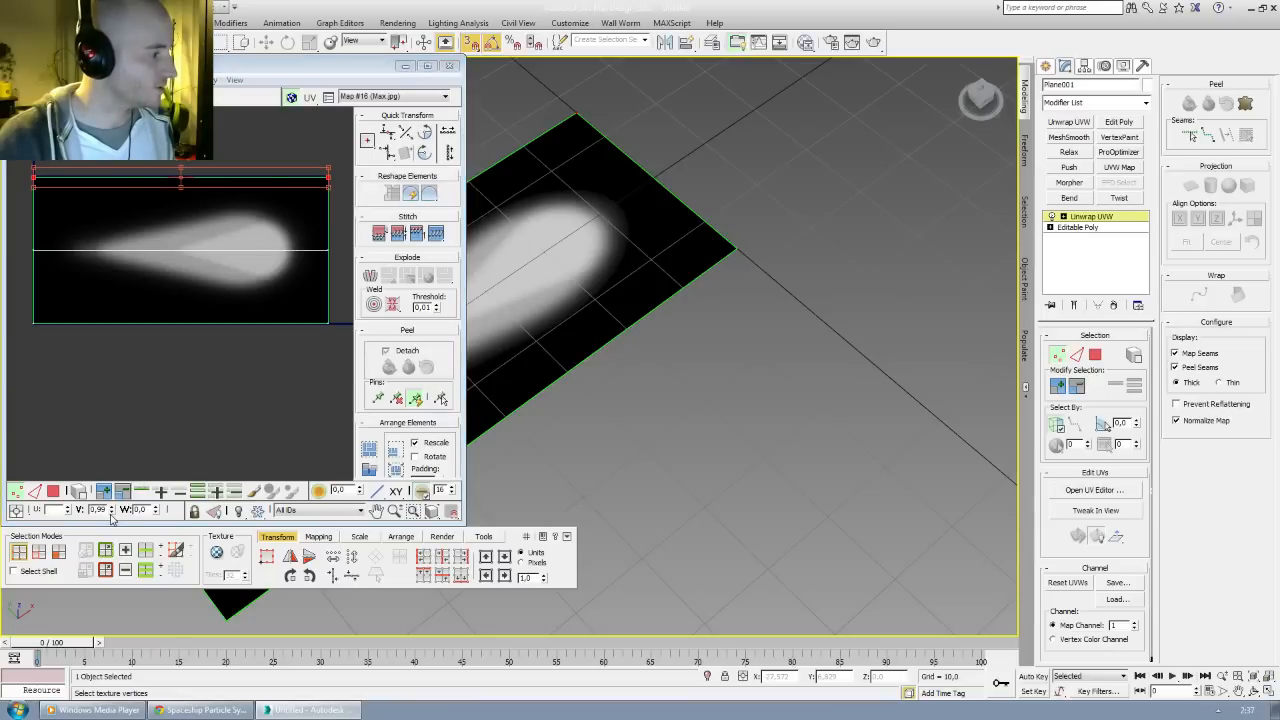
drag(214, 341, 54, 373)
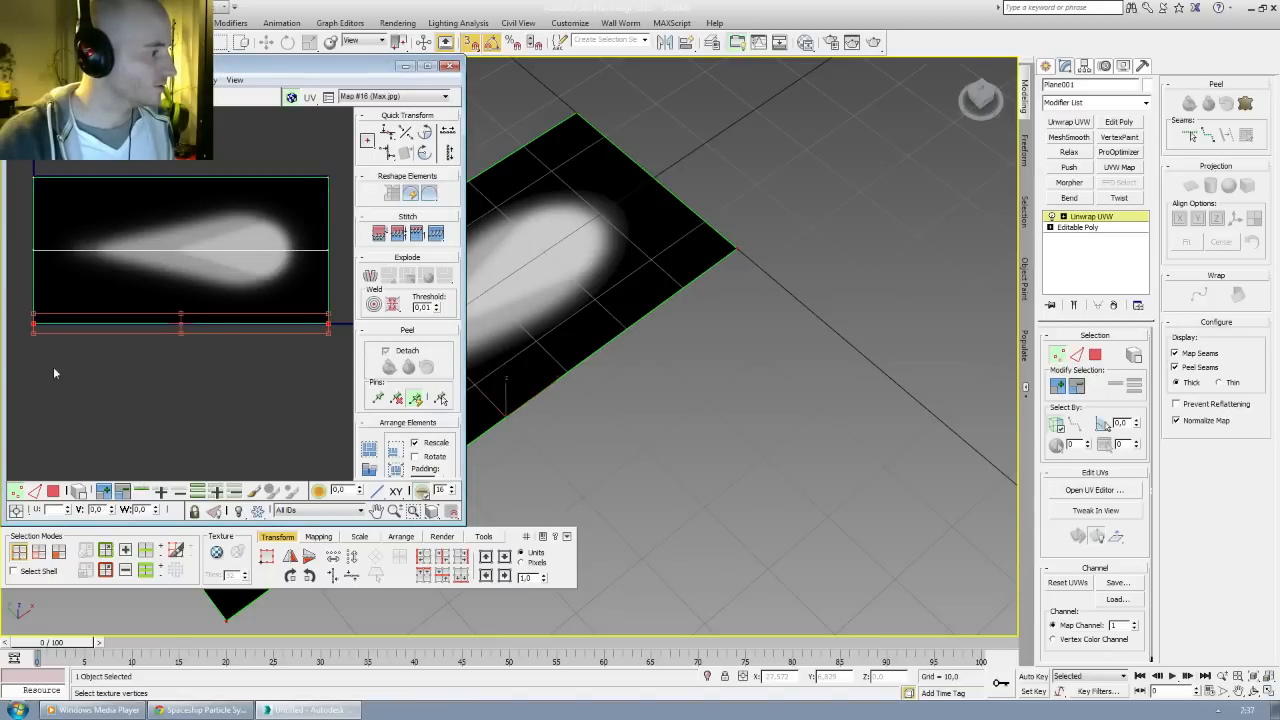
click(112, 507)
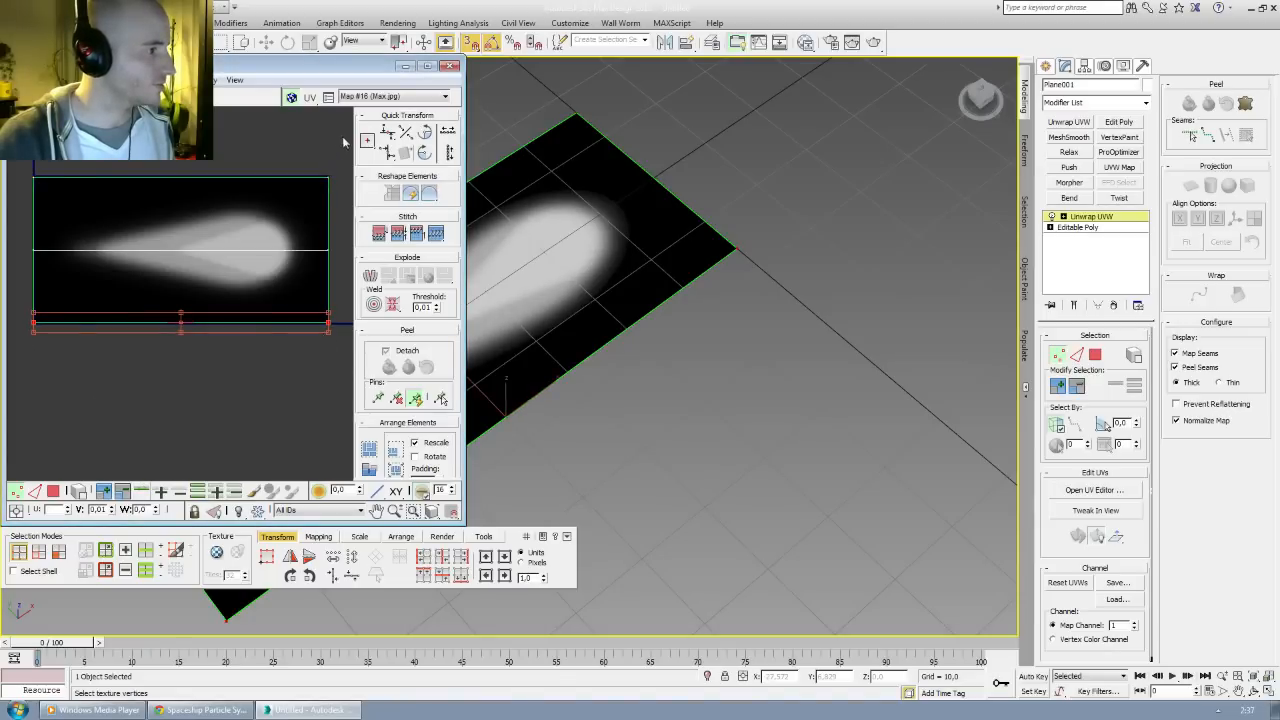
Step: Nudge the right edge's UV vertices slightly inward and set the left edge's to U 0.01
drag(343, 142, 312, 400)
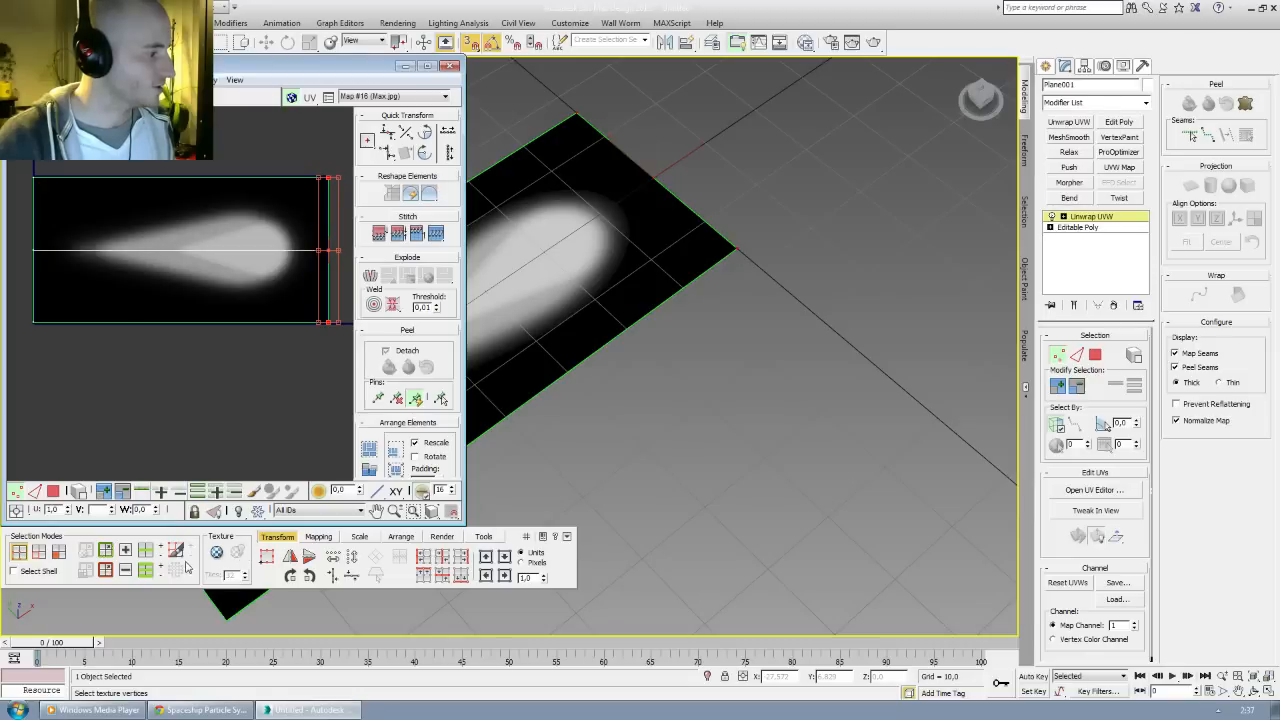
click(68, 514)
drag(60, 150, 9, 356)
click(68, 508)
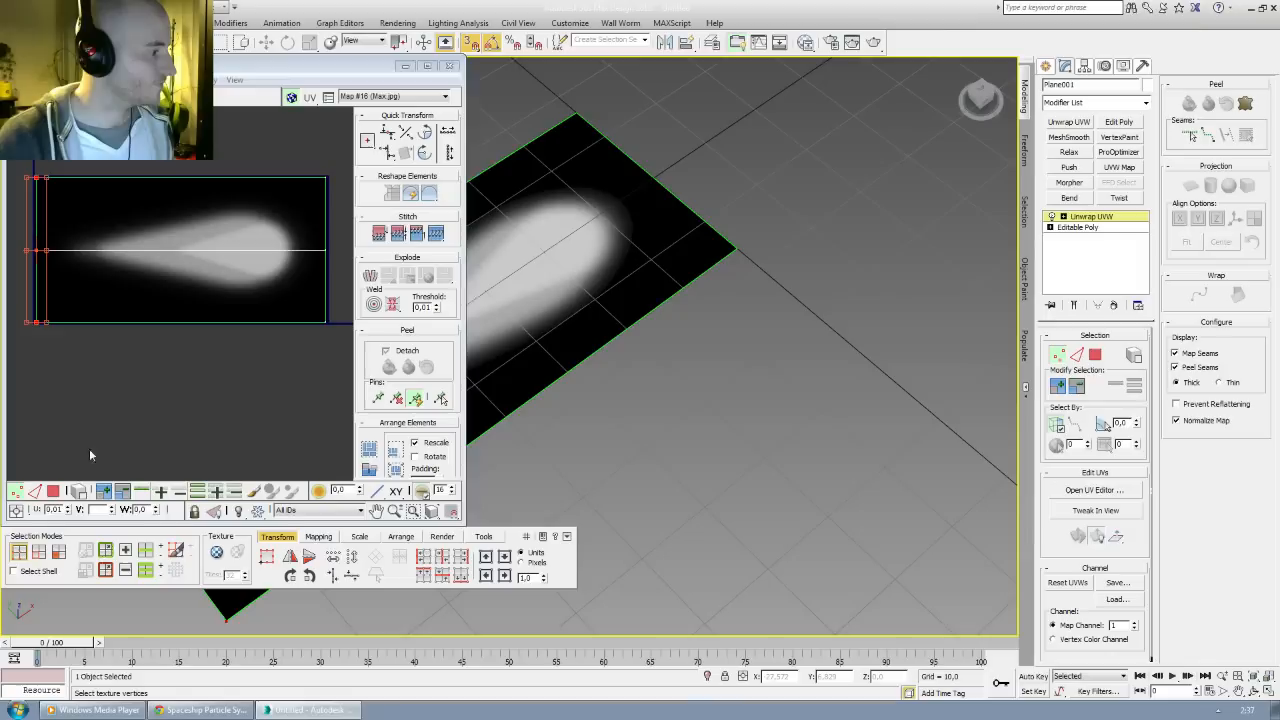
click(240, 307)
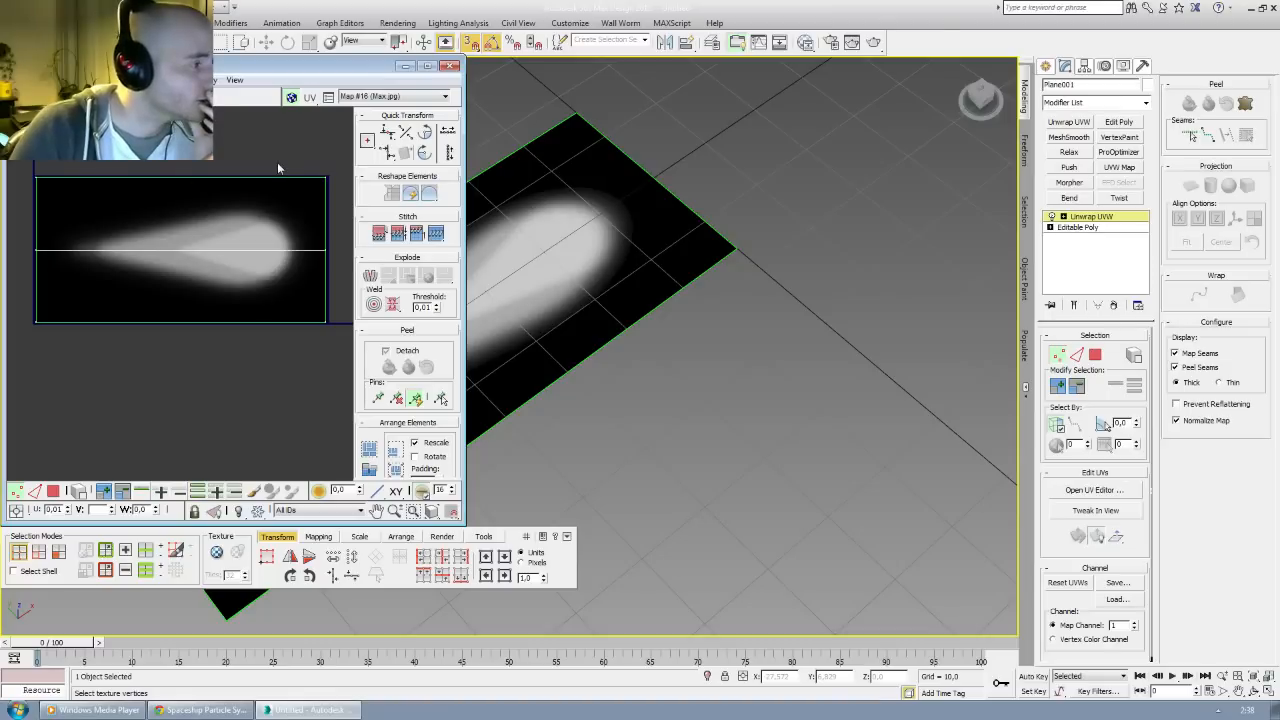
Step: Close the UV editor and collapse the plane's whole modifier stack
middle_drag(216, 252, 206, 269)
middle_drag(134, 355, 158, 331)
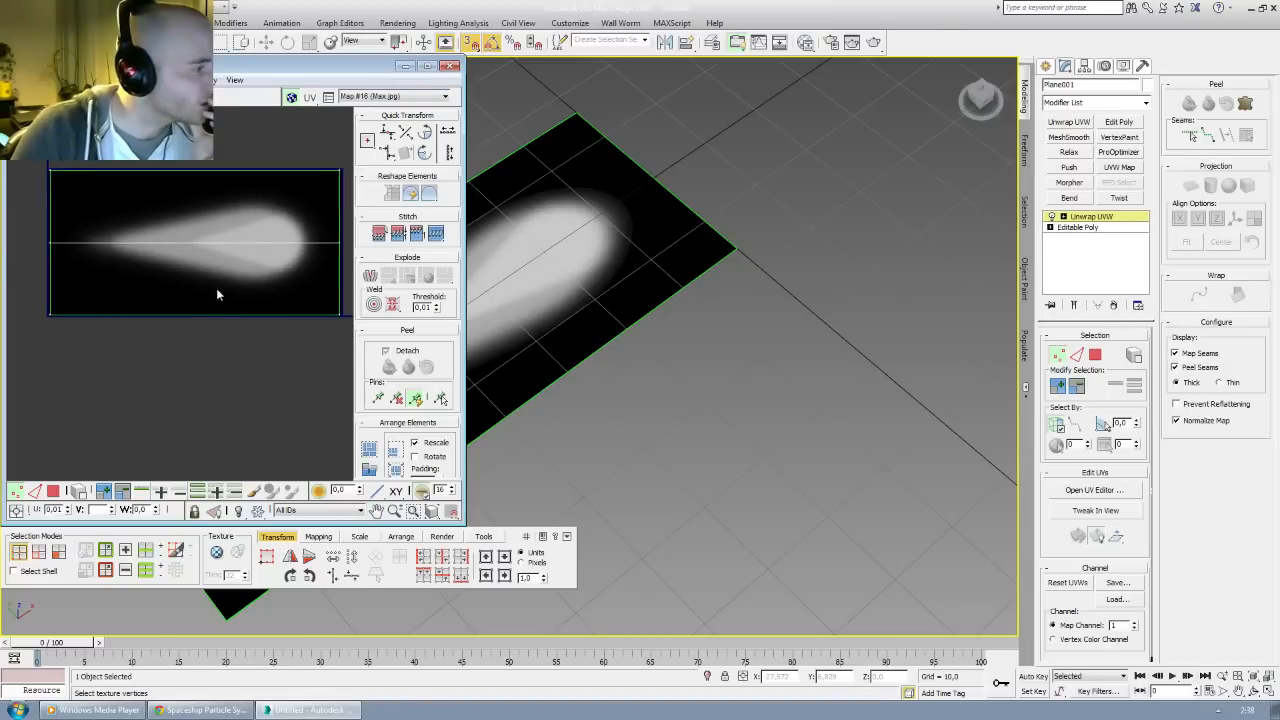
middle_drag(257, 253, 238, 249)
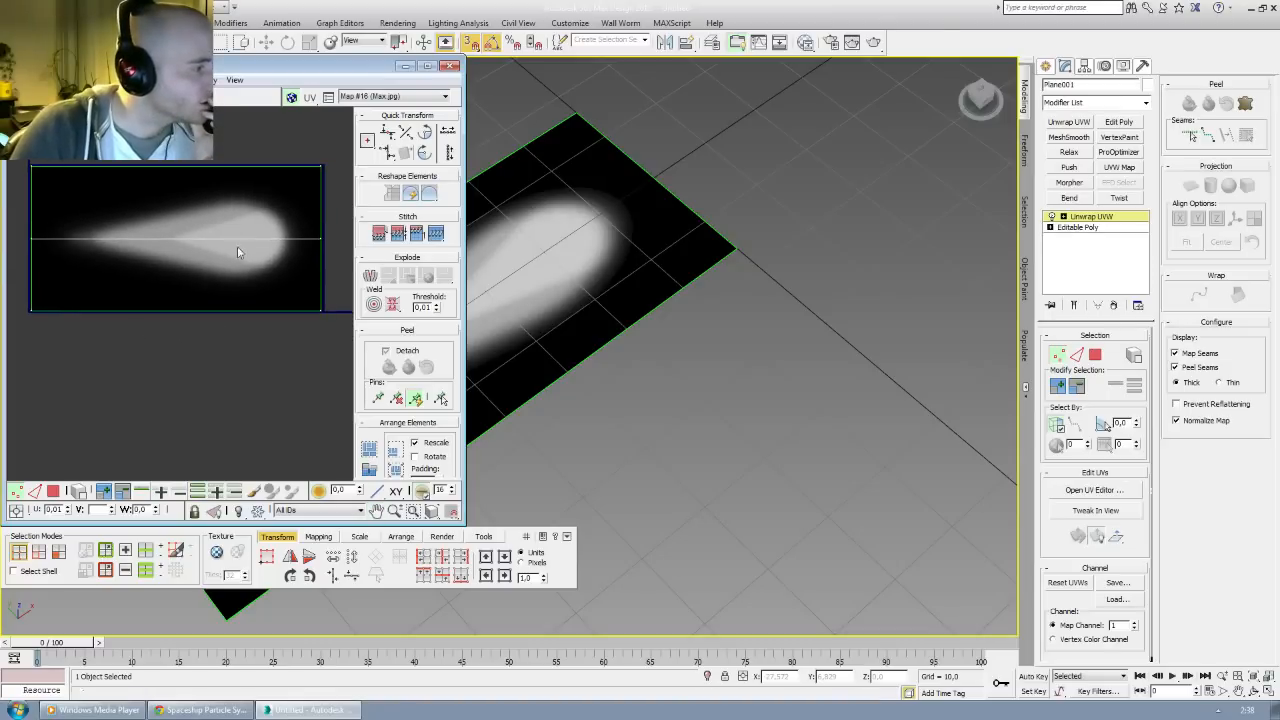
click(451, 67)
right_click(1093, 217)
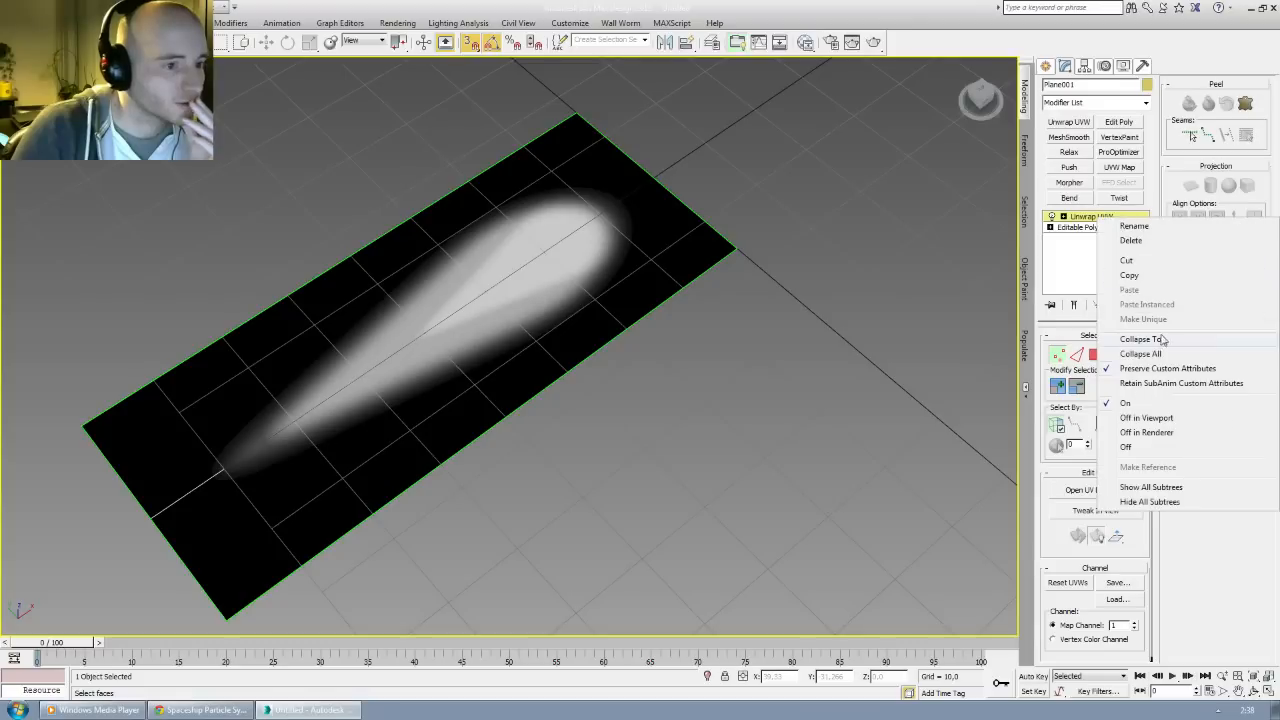
click(1165, 355)
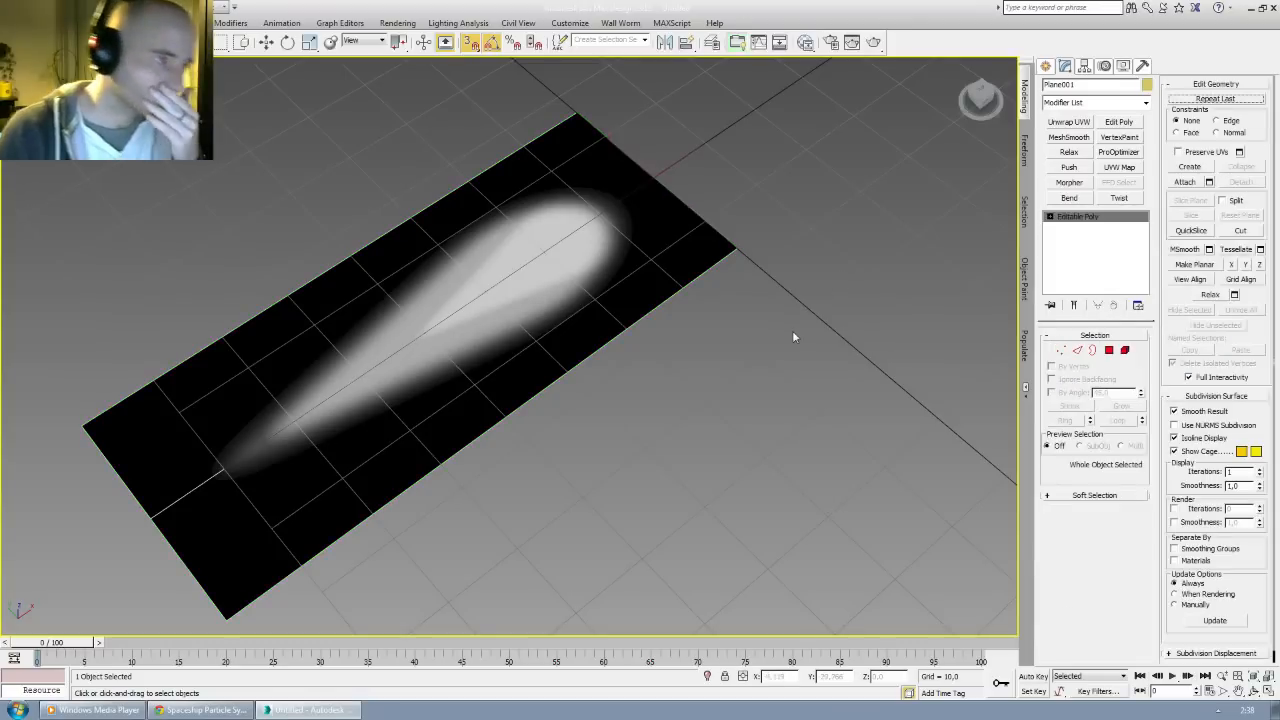
Step: Create two copies of the textured plane, rotated in 60-degree increments about the X axis
mouse_move(724, 290)
alt+middle_down()
mouse_move(757, 256)
mouse_move(709, 286)
alt+middle_up()
key(e)
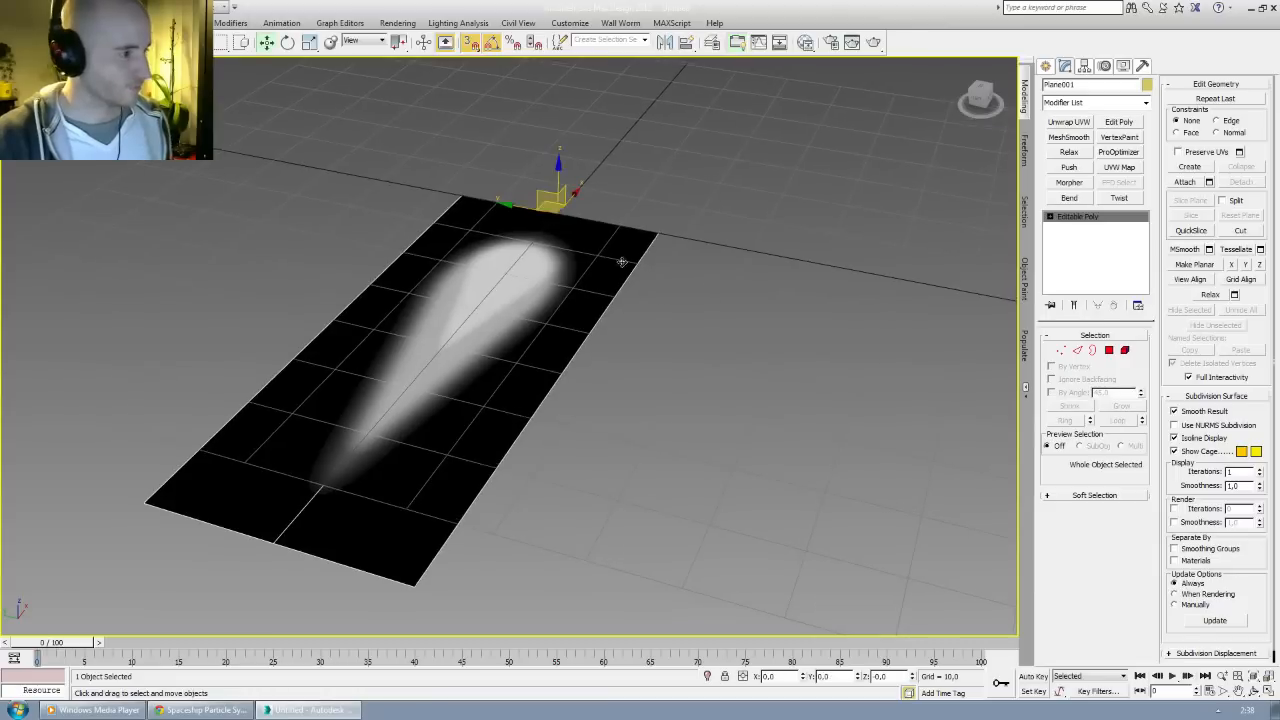
shift+drag(583, 189, 614, 229)
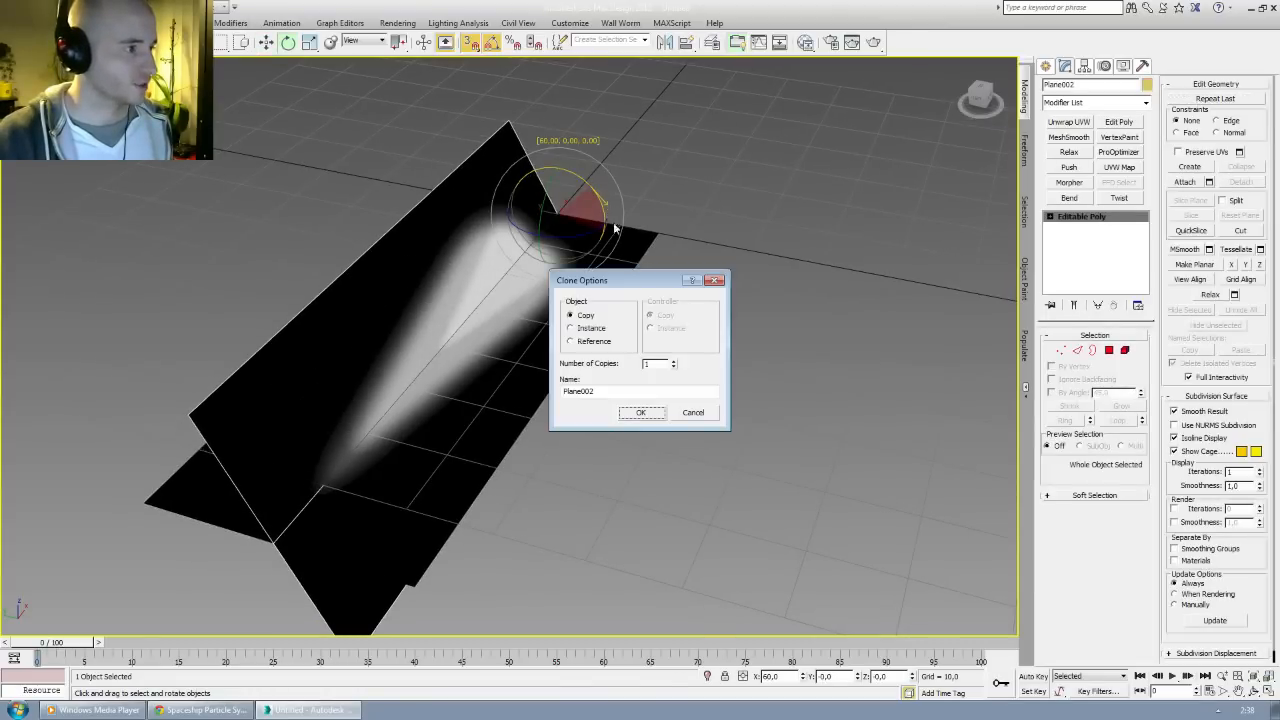
click(675, 362)
click(643, 413)
Step: Select the original flat plane and attach both rotated copies to it
mouse_move(654, 360)
alt+middle_down()
mouse_move(491, 320)
mouse_move(505, 287)
mouse_move(585, 287)
mouse_move(611, 320)
mouse_move(469, 354)
mouse_move(430, 320)
mouse_move(563, 337)
mouse_move(526, 345)
mouse_move(560, 317)
alt+middle_up()
click(537, 322)
key(w)
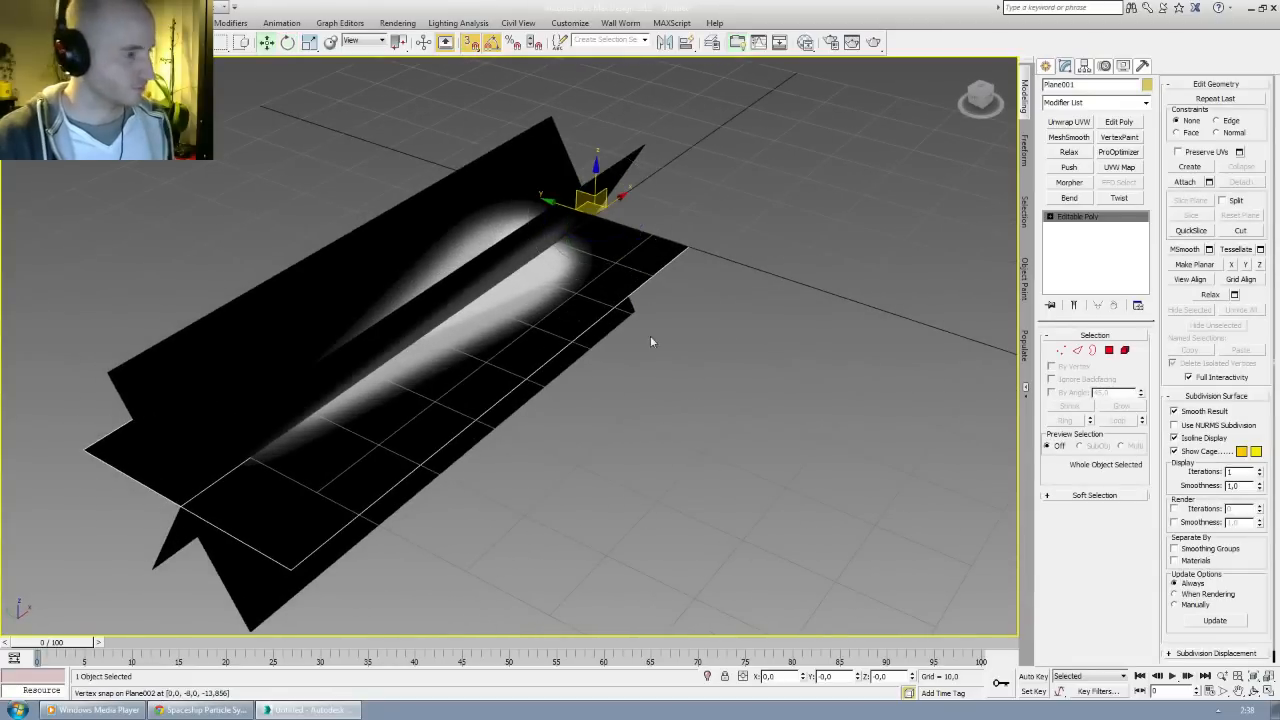
click(1185, 182)
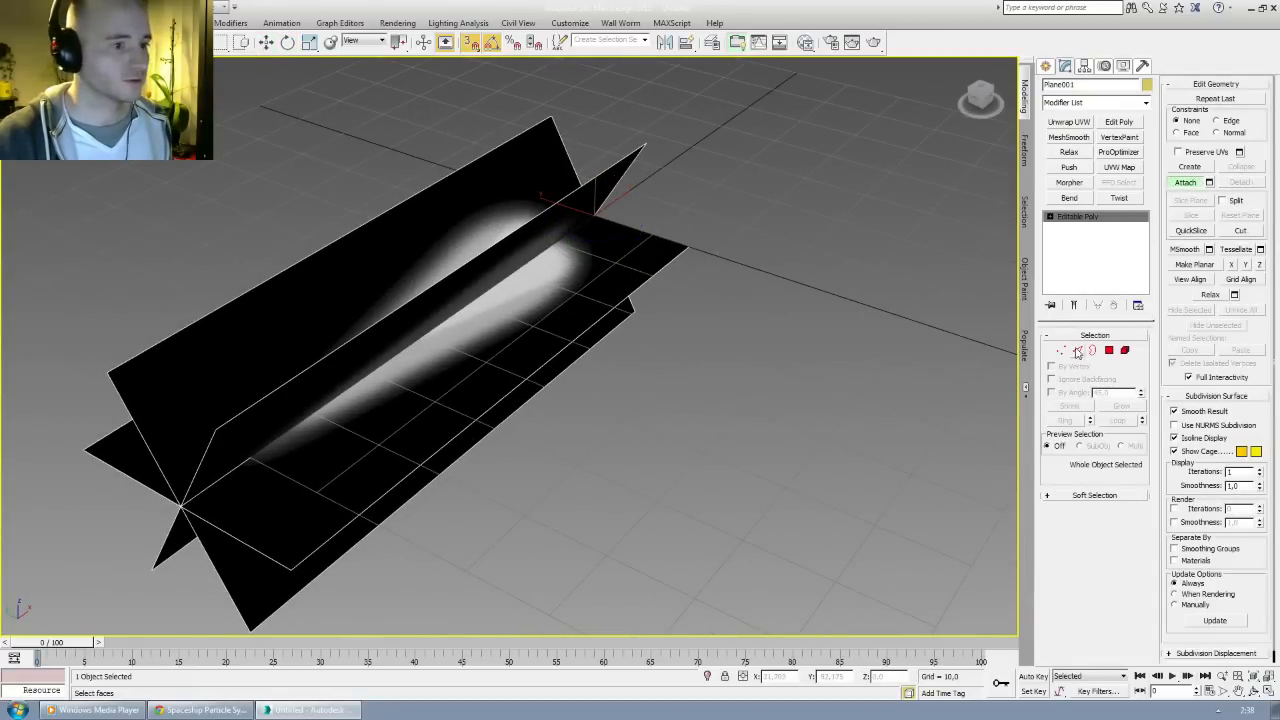
Step: Weld the combined mesh's overlapping vertices and return to object level
click(1061, 350)
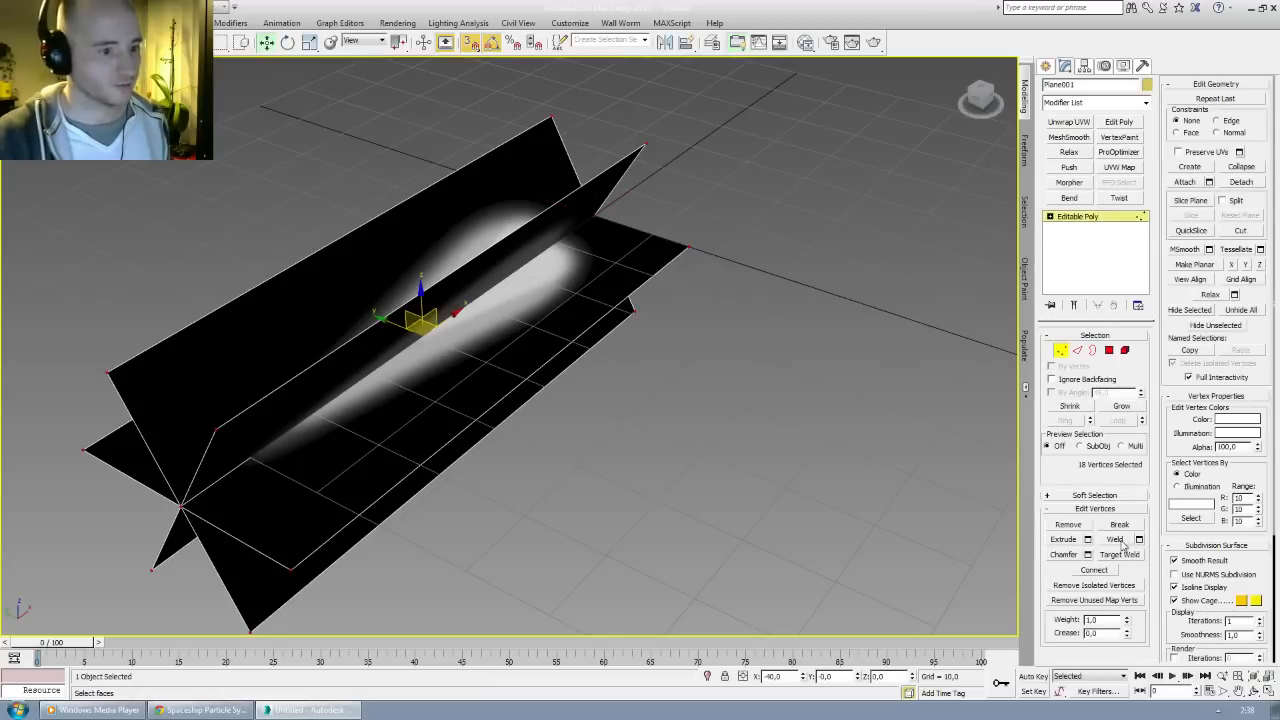
click(1122, 541)
alt+middle_drag(606, 356, 456, 332)
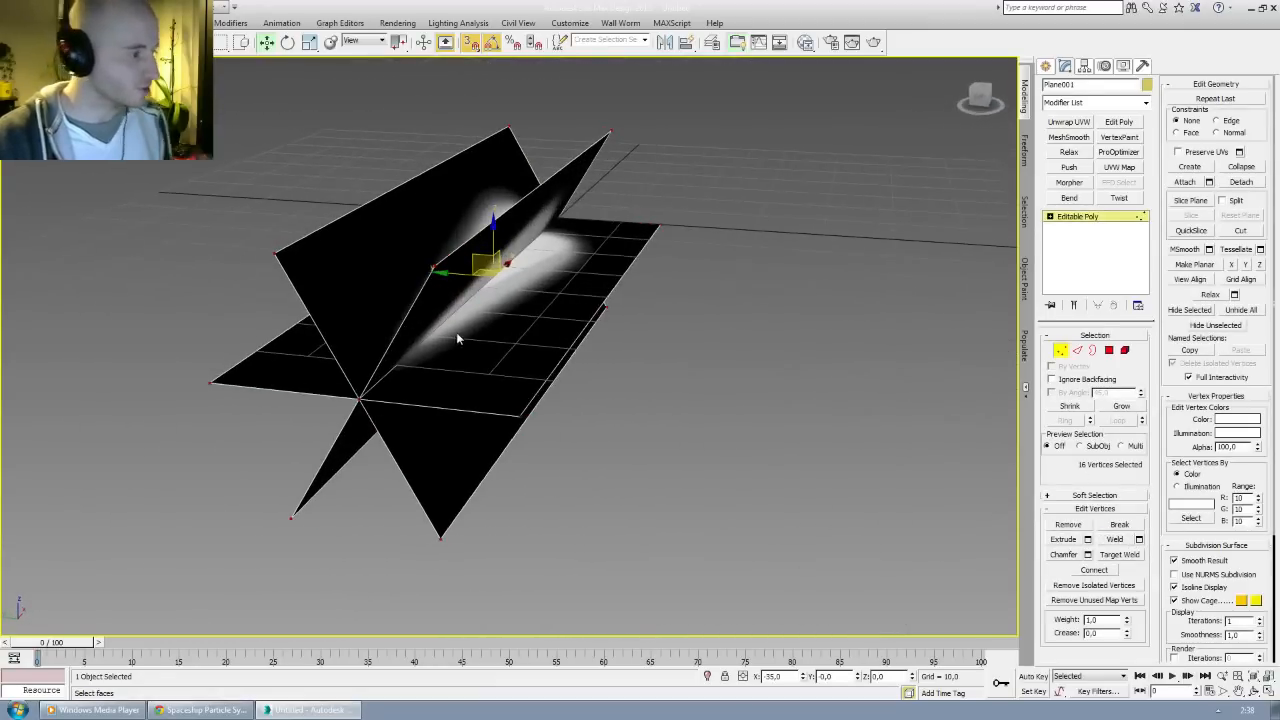
alt+middle_drag(586, 289, 469, 294)
alt+middle_drag(510, 260, 763, 391)
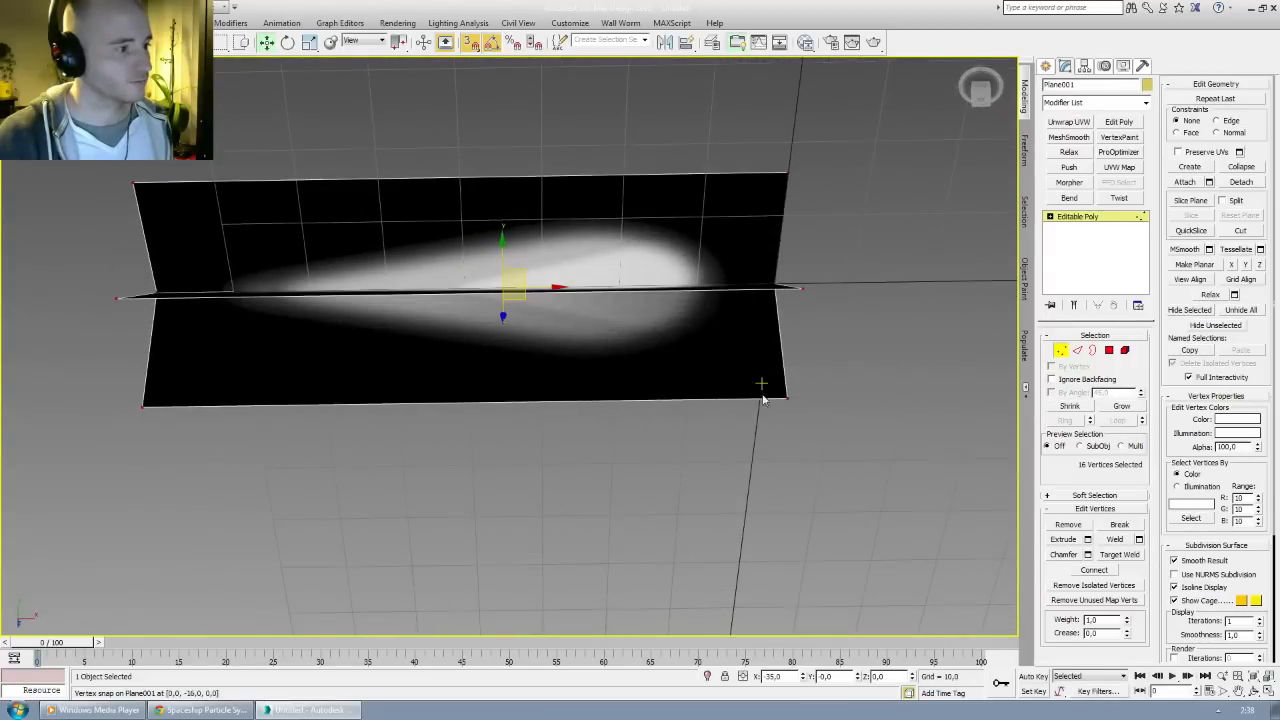
click(1098, 217)
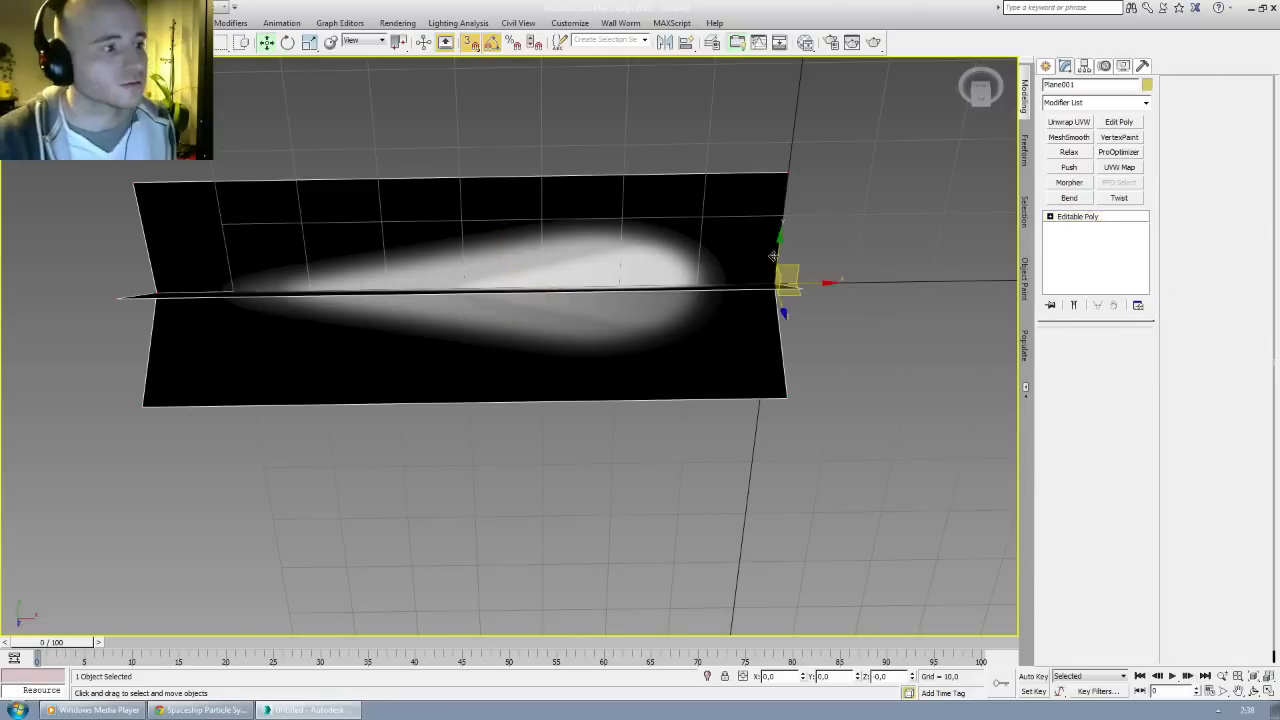
mouse_move(745, 320)
alt+middle_down()
mouse_move(729, 340)
mouse_move(751, 363)
mouse_move(705, 349)
mouse_move(713, 381)
mouse_move(697, 335)
mouse_move(736, 334)
alt+middle_up()
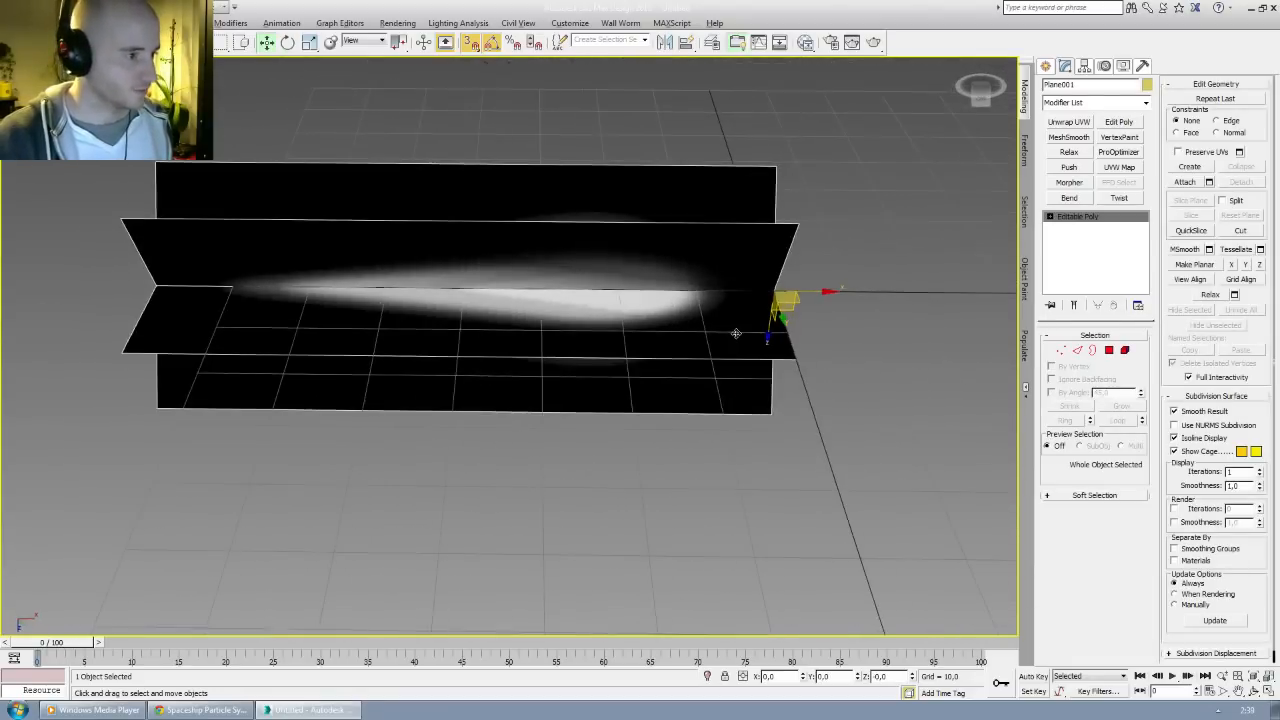
alt+middle_drag(712, 244, 703, 492)
alt+middle_drag(692, 397, 706, 394)
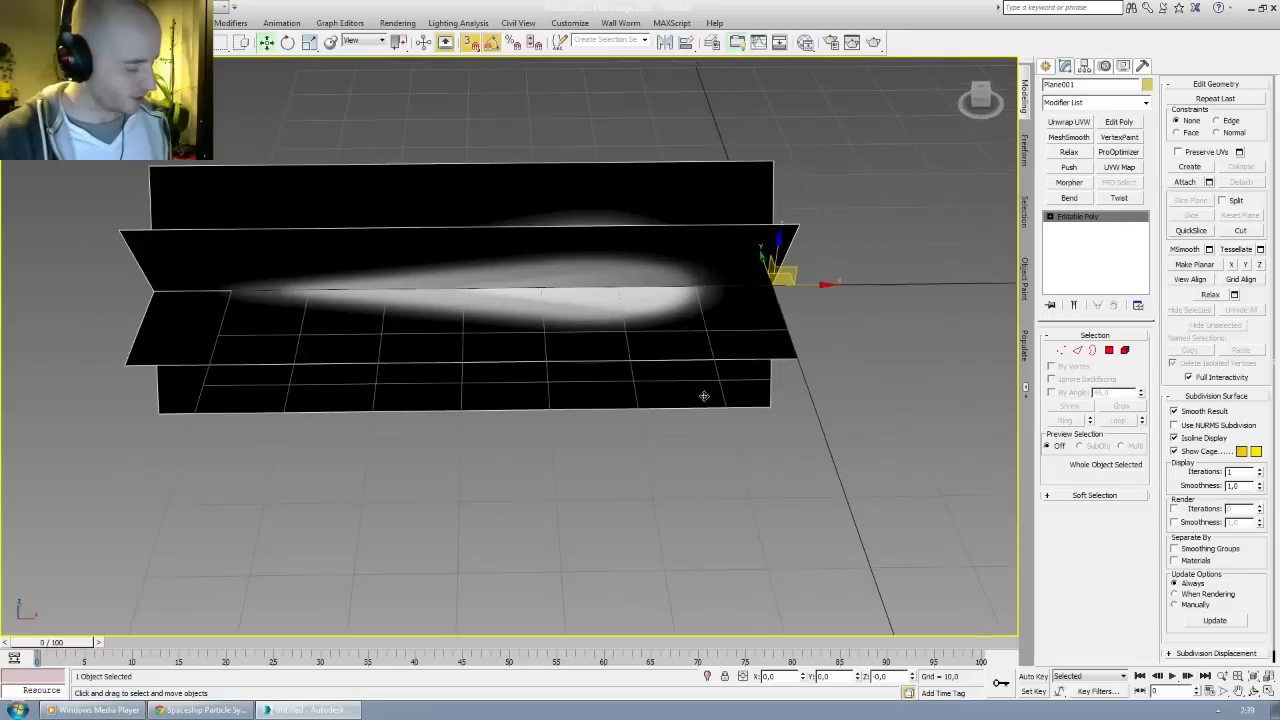
key(r)
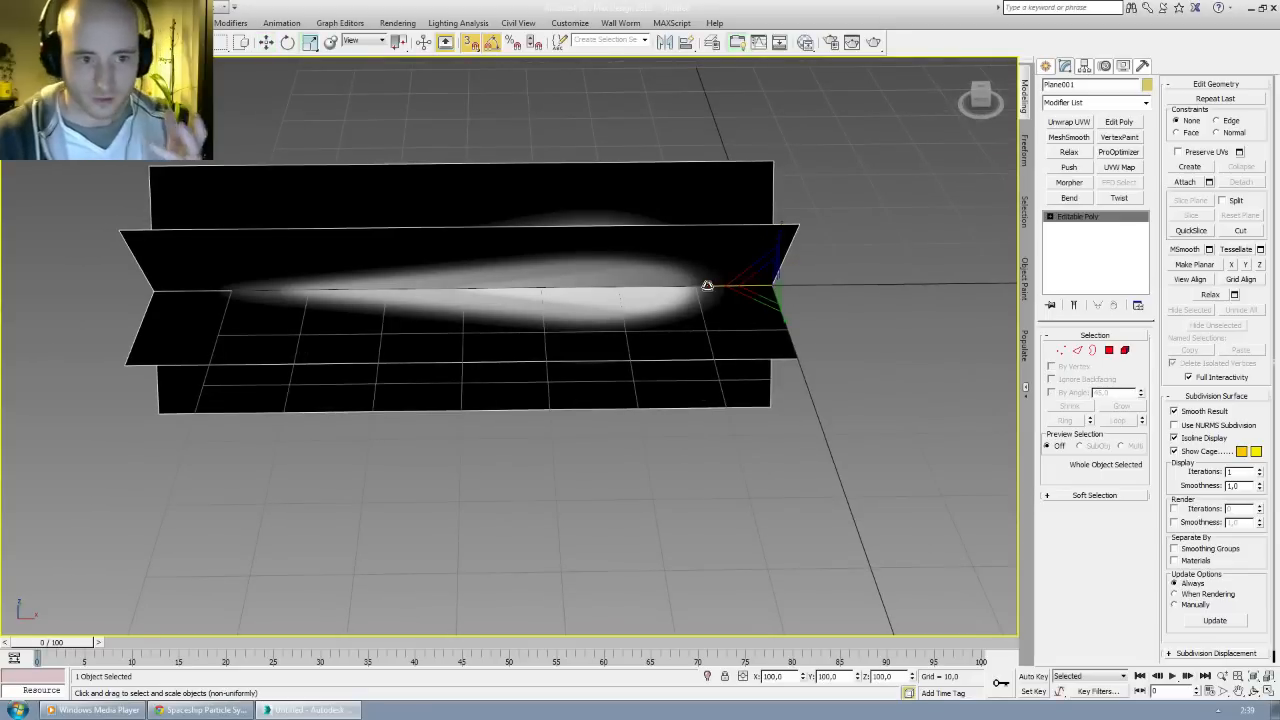
drag(707, 286, 799, 295)
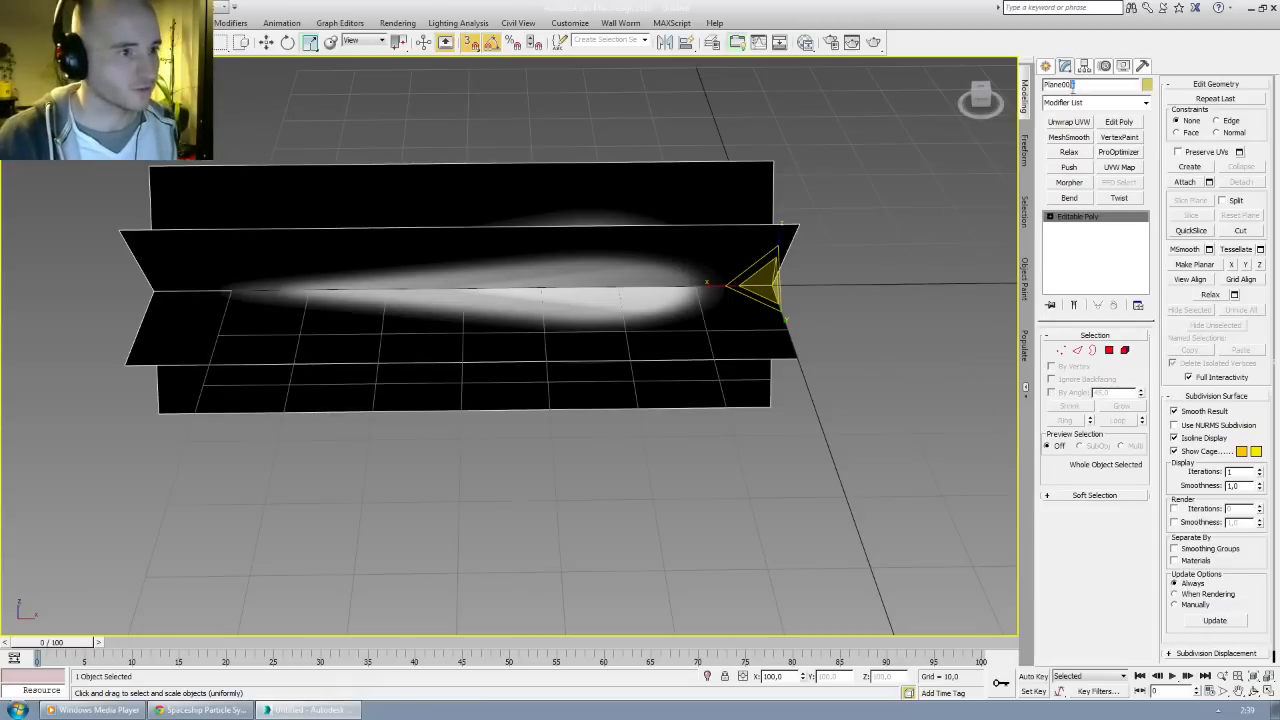
Step: Rename the crossed-plane mesh to SM_thrusterDerp01
double_click(1070, 84)
text(Th)
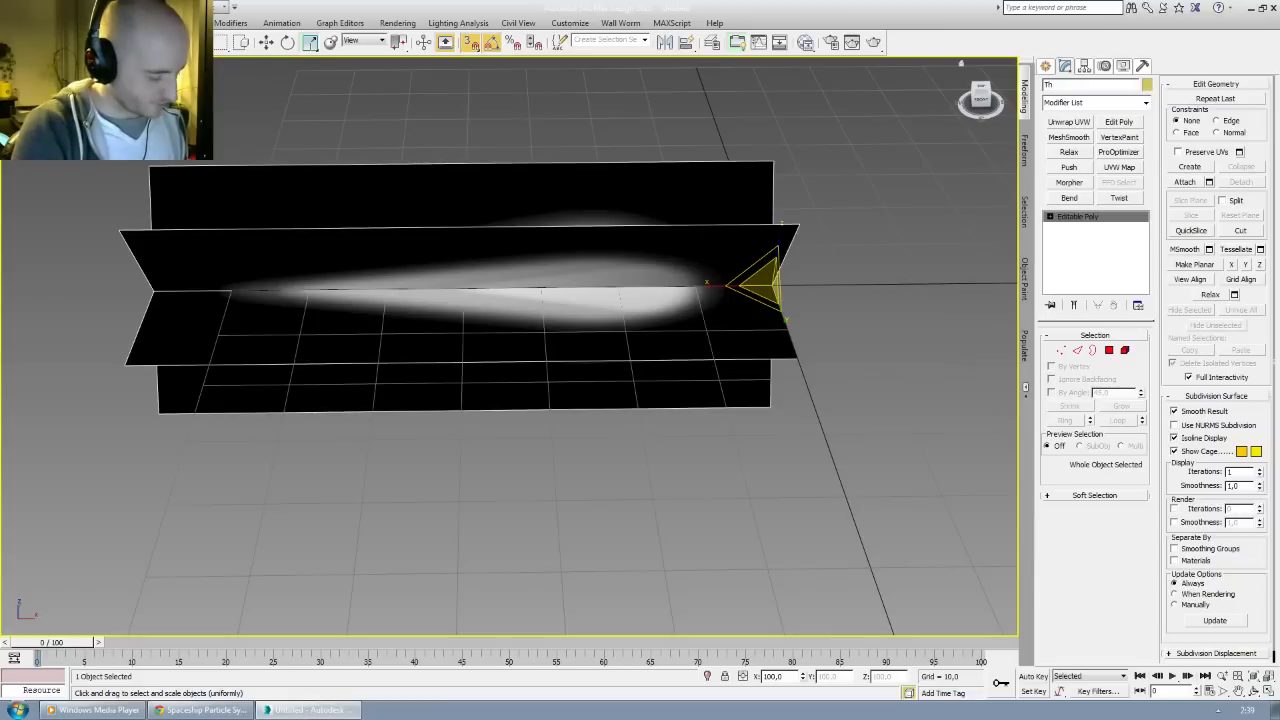
text(Sm)
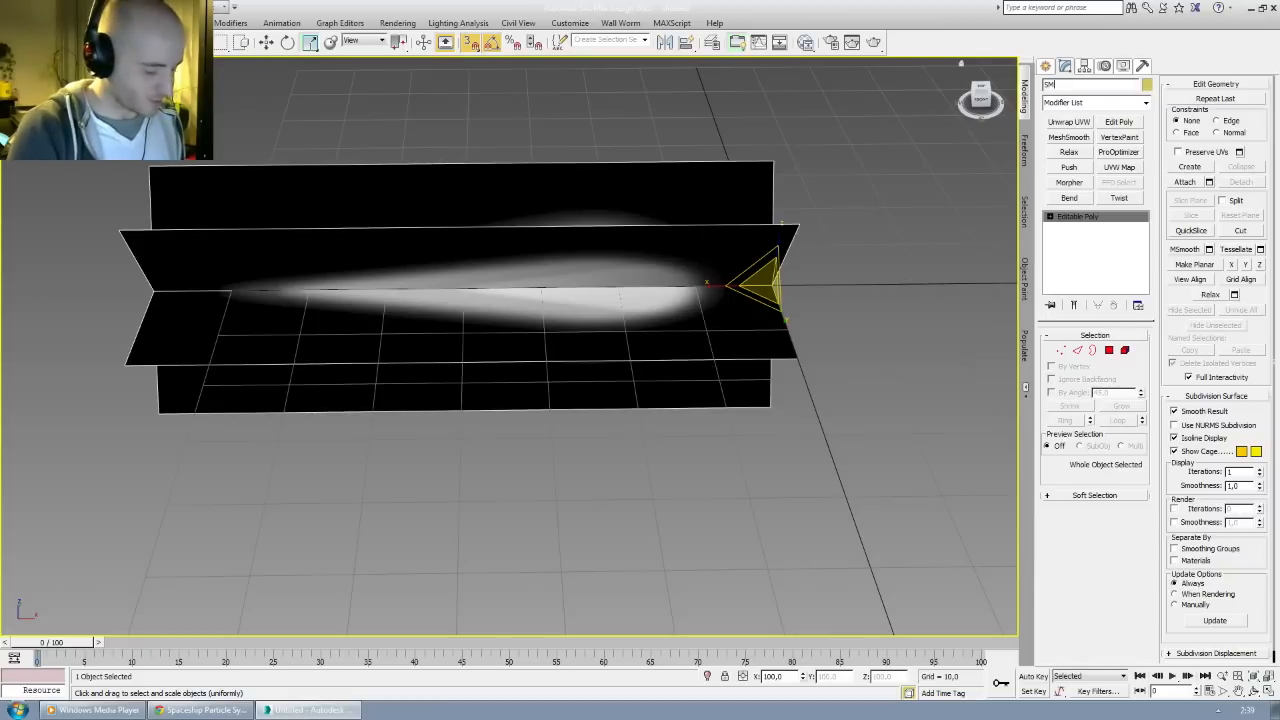
text(_thrusterDerp01)
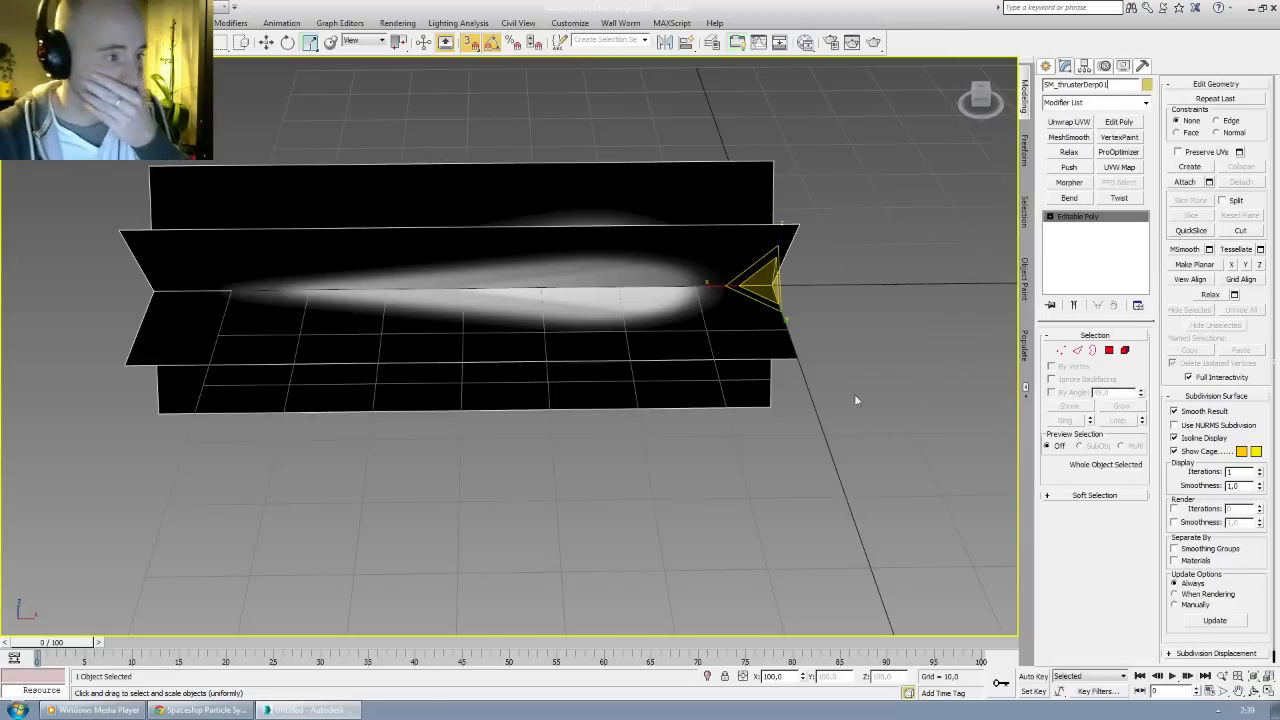
middle_drag(686, 354, 702, 364)
click(1046, 67)
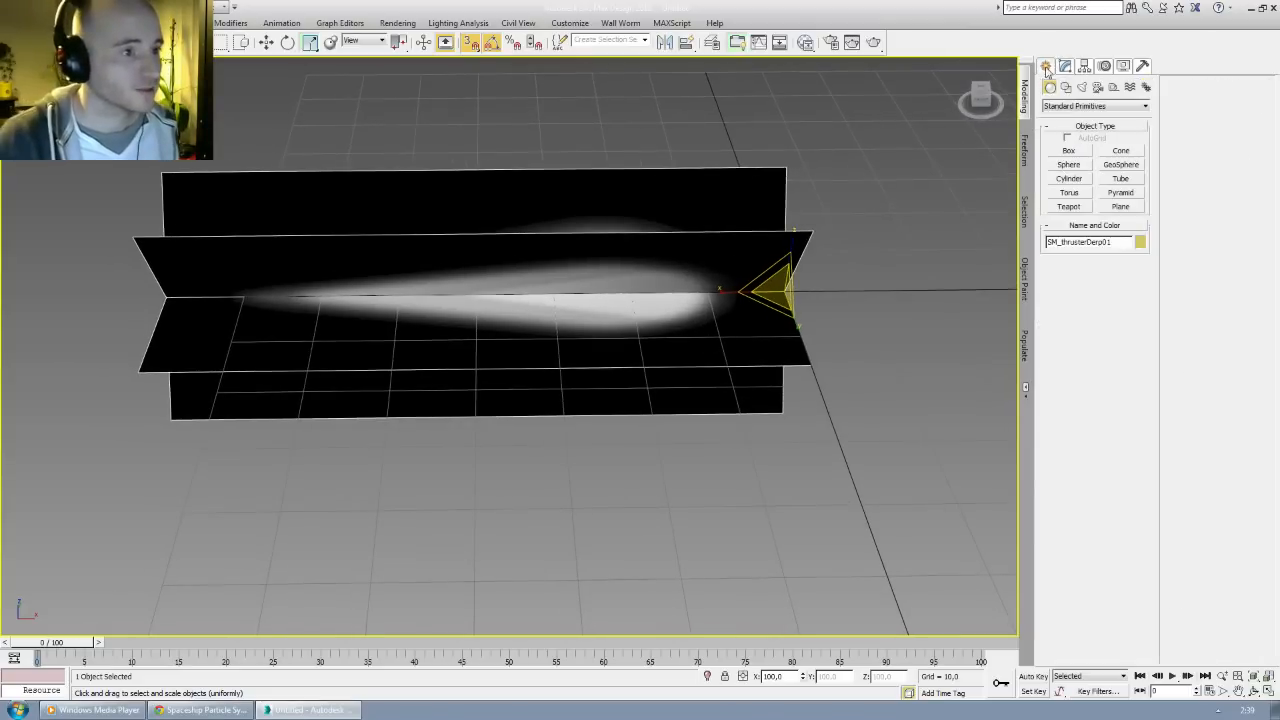
mouse_move(667, 296)
middle_down()
mouse_move(680, 300)
mouse_move(658, 258)
mouse_move(666, 220)
mouse_move(672, 316)
middle_up()
key(w)
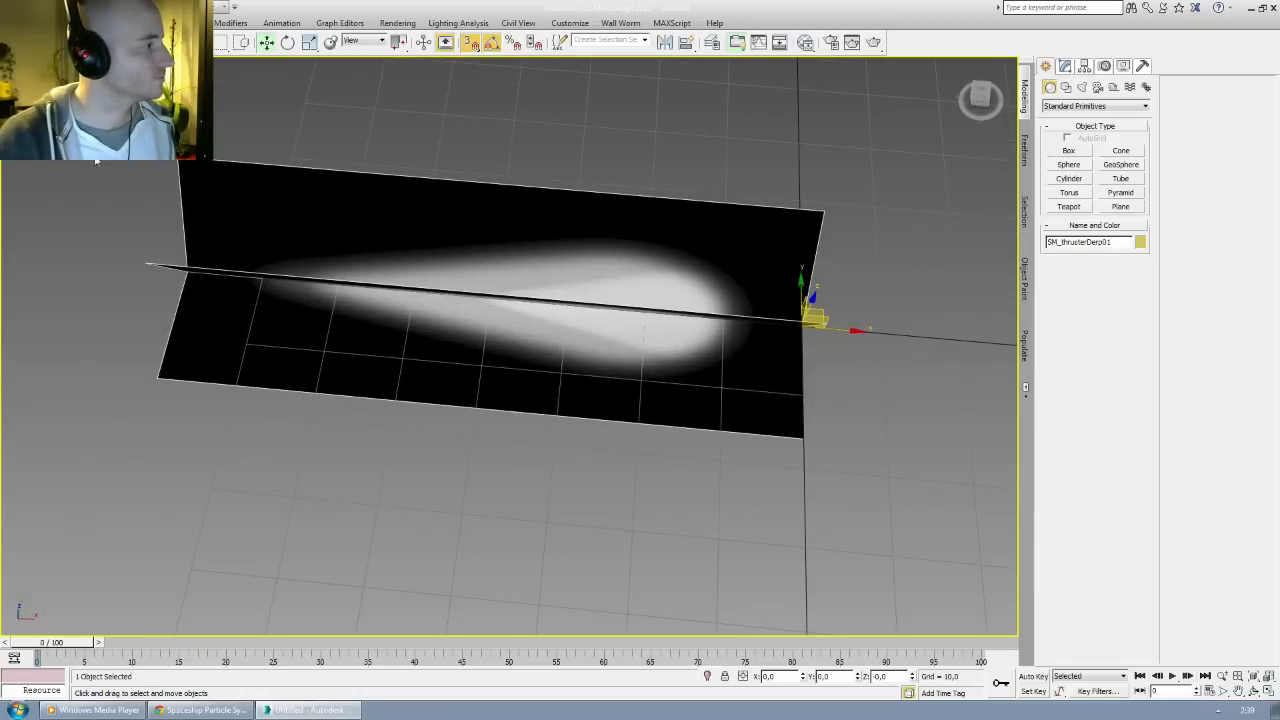
Step: Export the thruster mesh to the desktop as an FBX file named SM_thrusterDerp01, using the current export settings
click(14, 12)
mouse_move(86, 222)
click(175, 105)
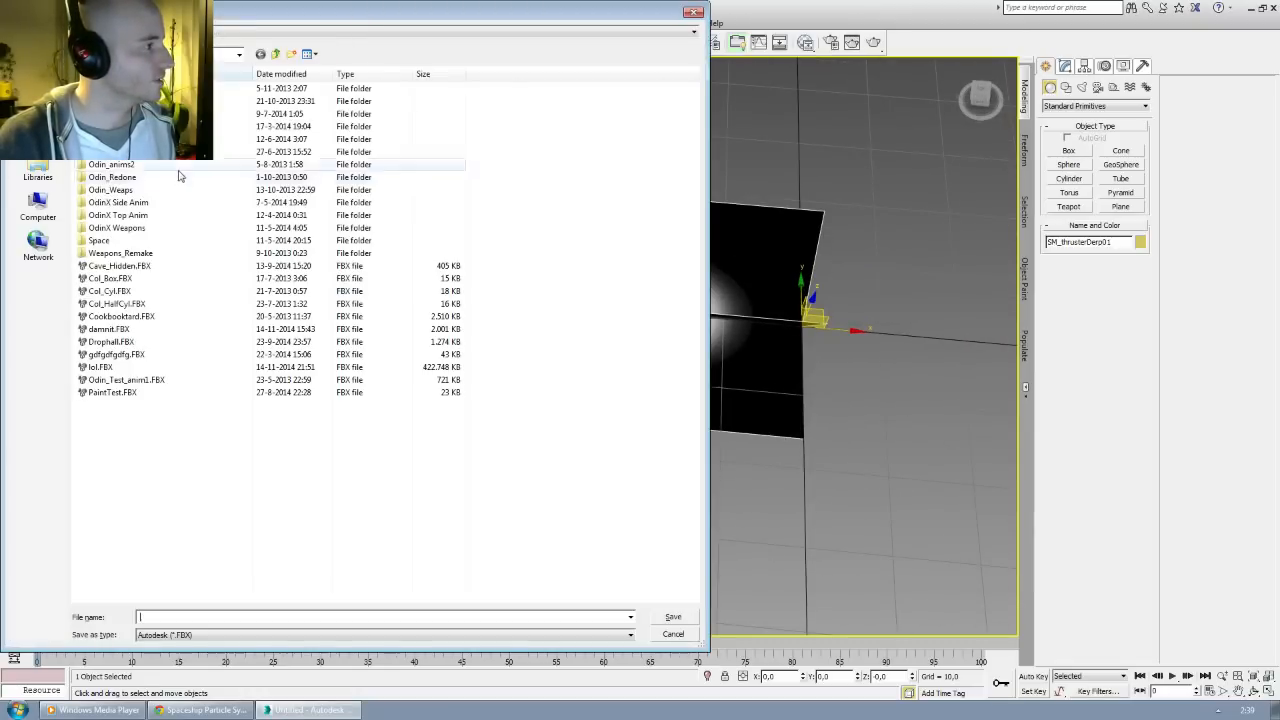
click(38, 135)
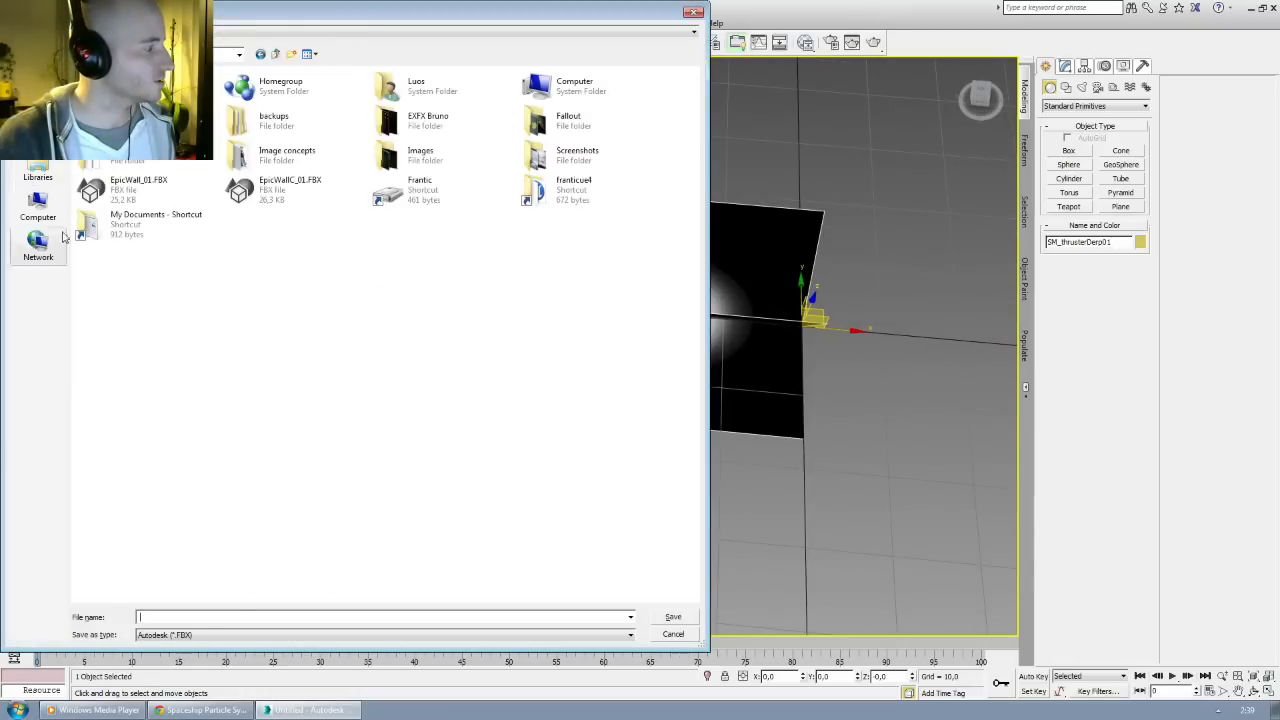
click(192, 617)
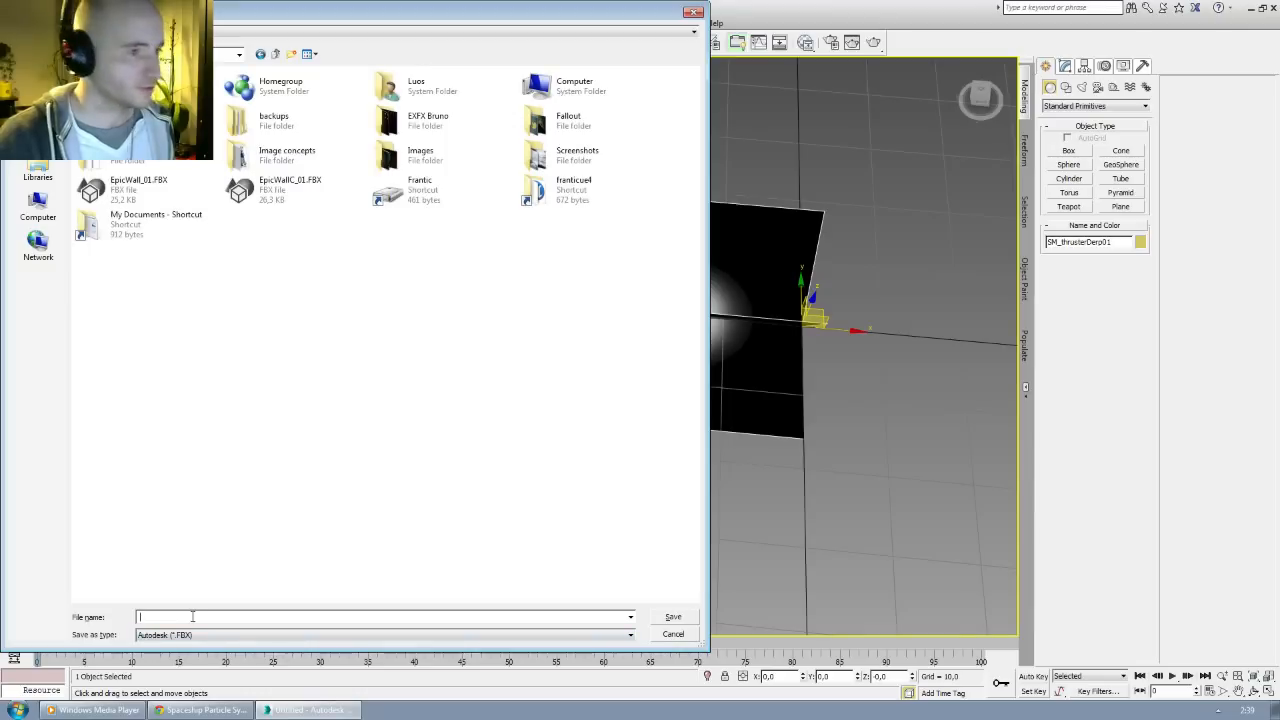
text(SM_thru)
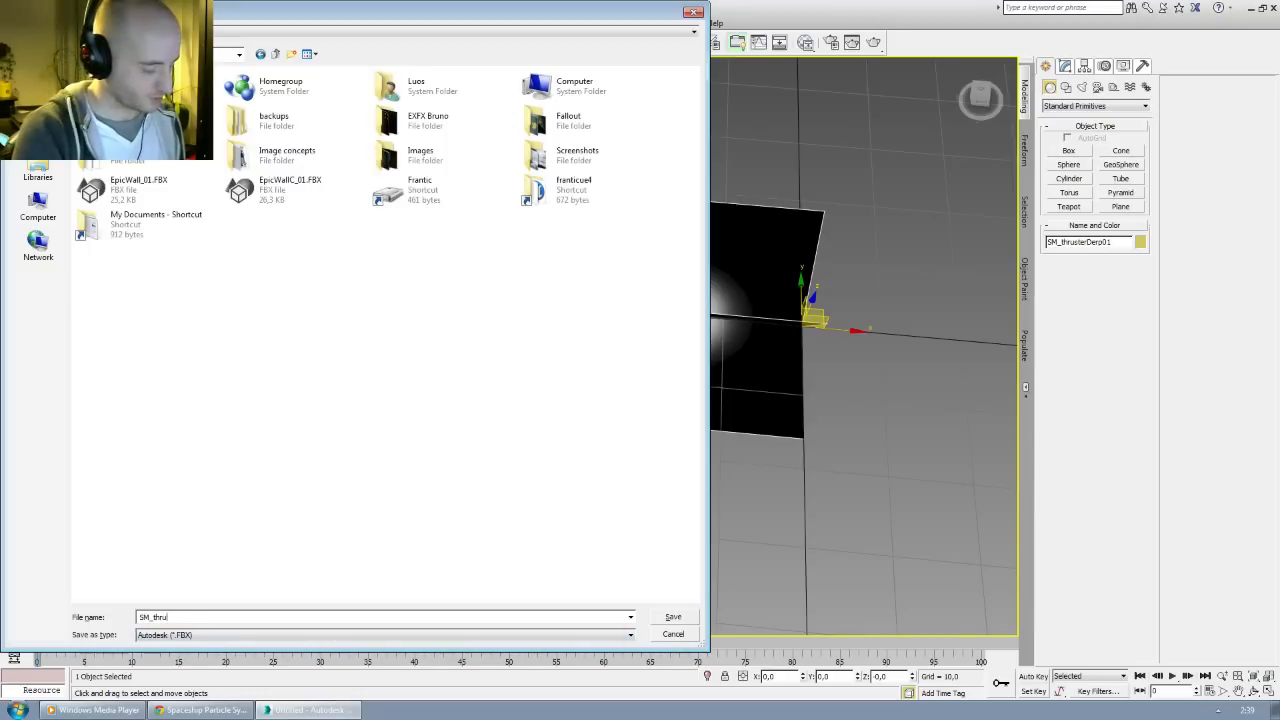
text(sterDerp)
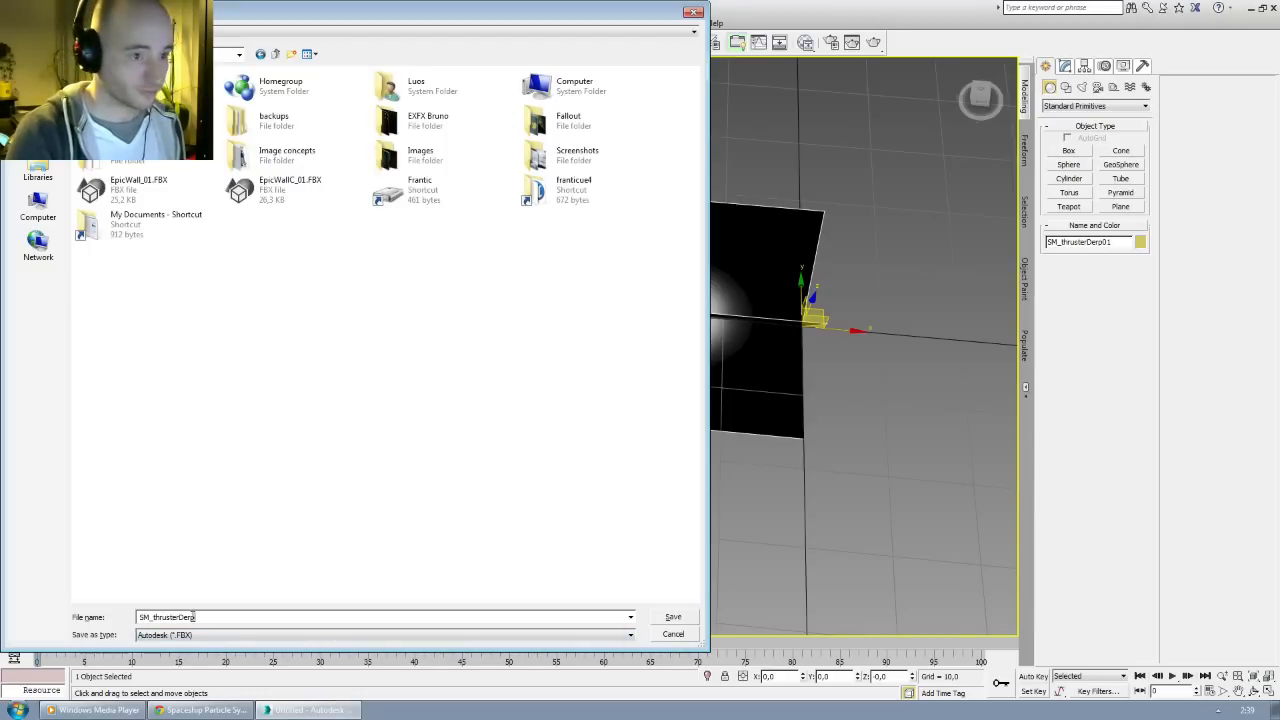
text(01)
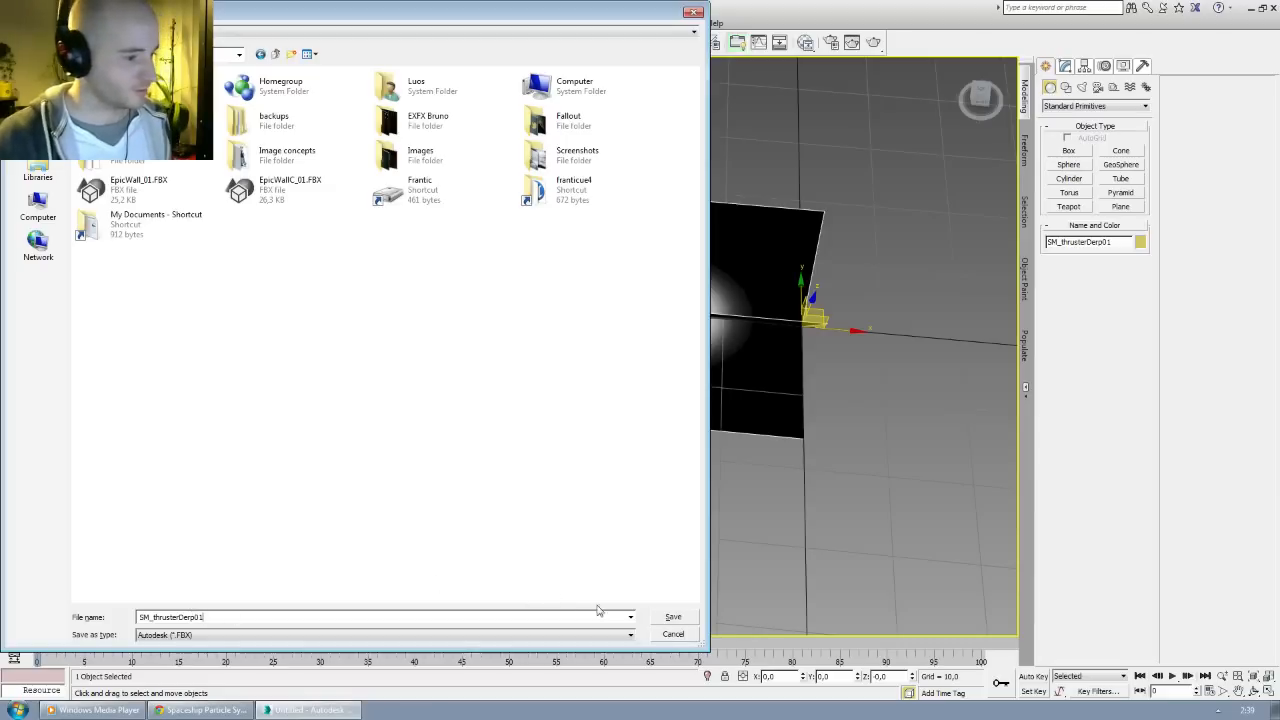
click(671, 619)
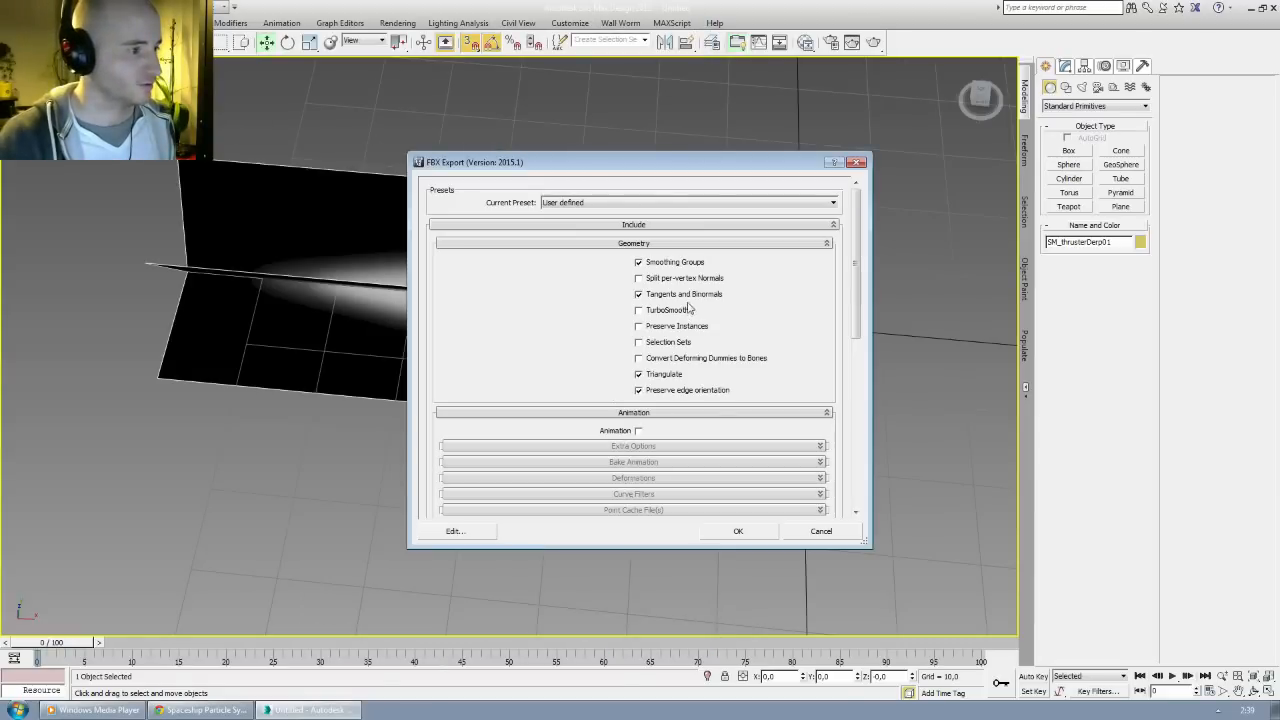
click(738, 533)
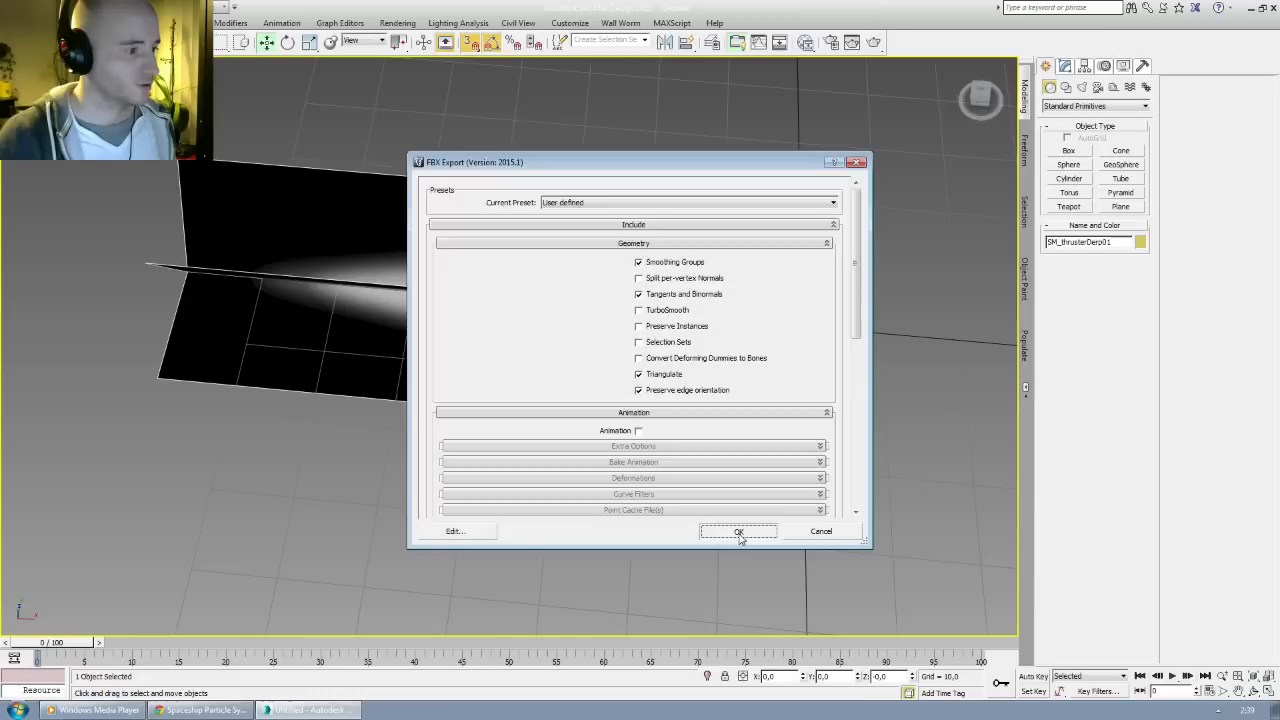
Step: Minimize 3ds Max and place the exported FBX file beside the thruster textures on the desktop
click(1250, 7)
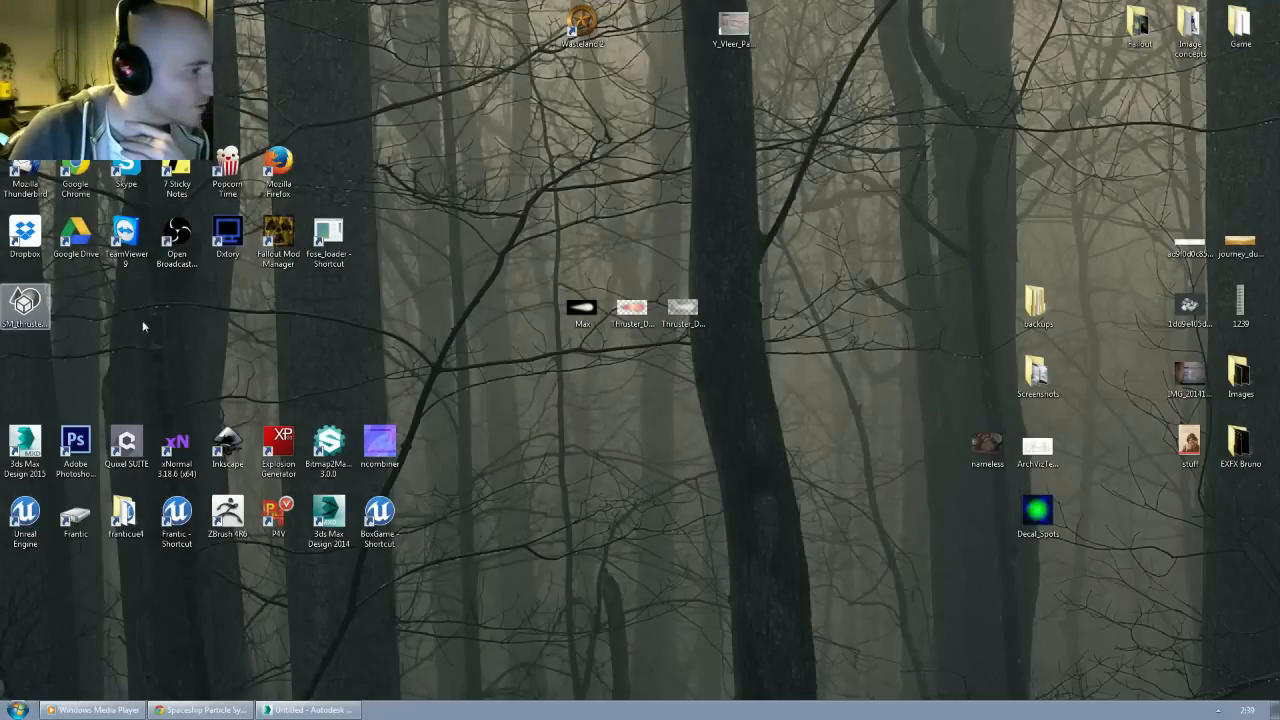
drag(723, 316, 727, 318)
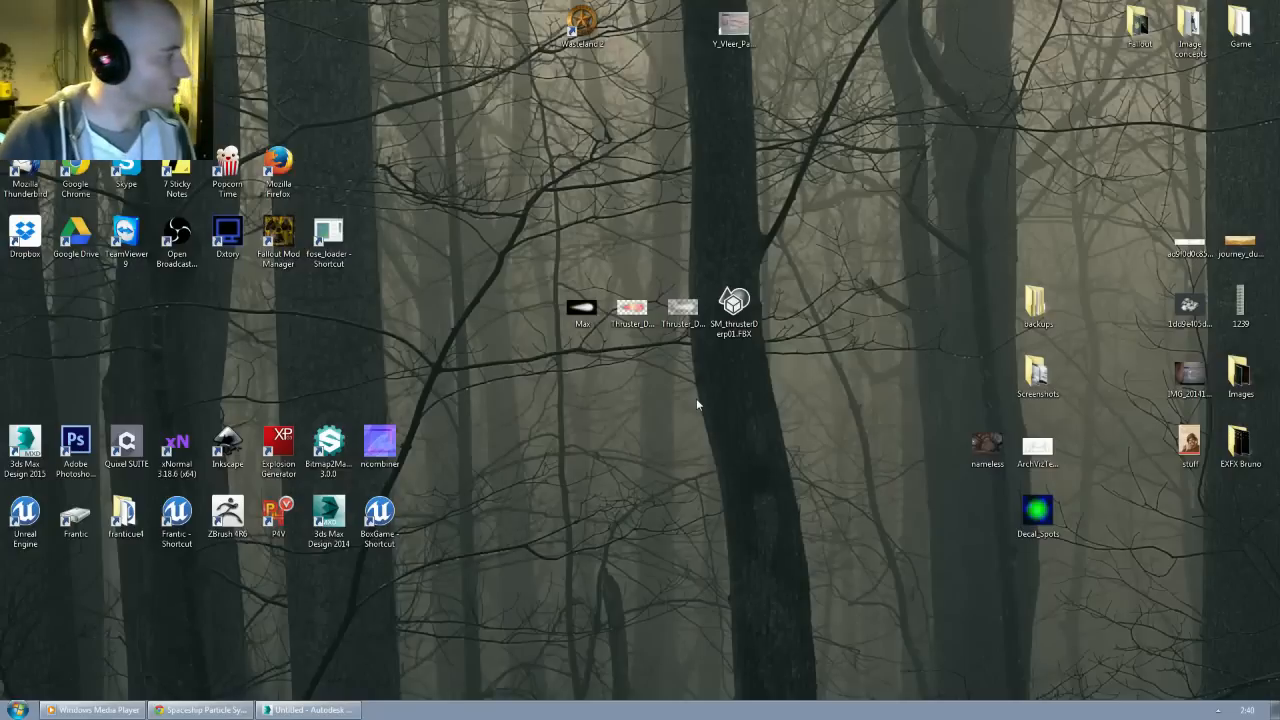
Step: Start the Unreal Engine launcher and open the Derpaderp project from the library
click(30, 516)
double_click(30, 516)
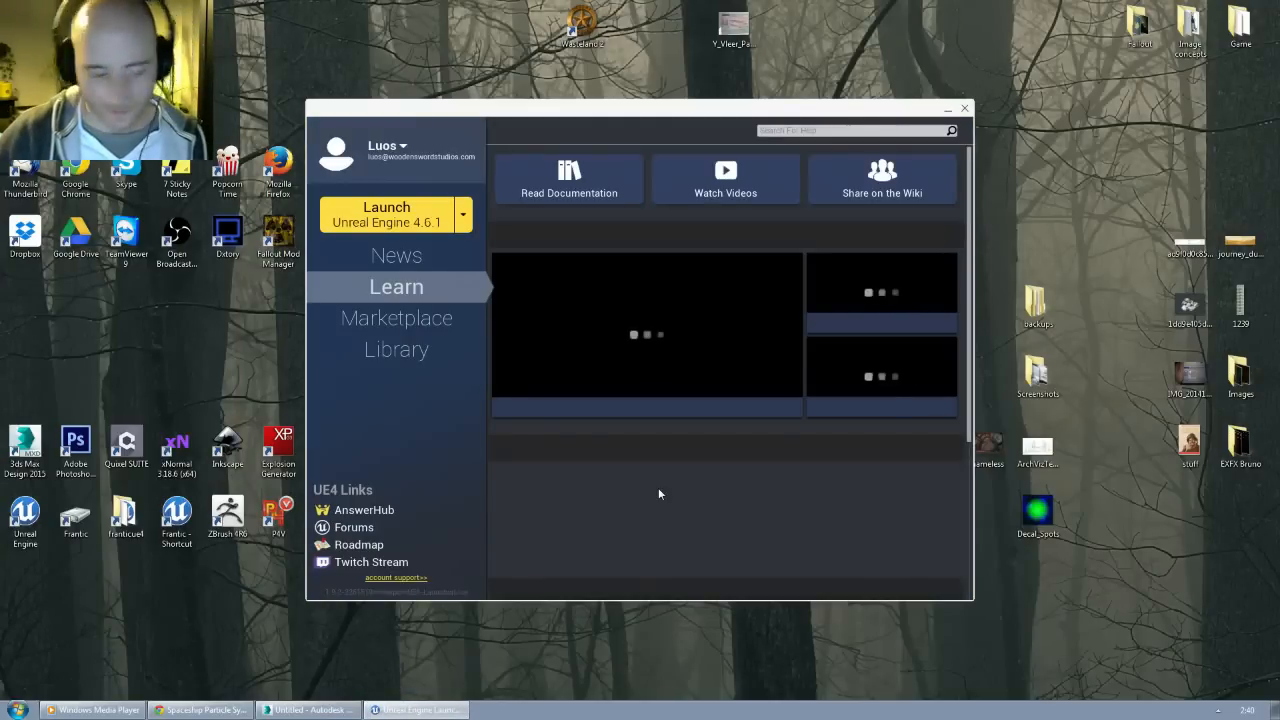
click(392, 355)
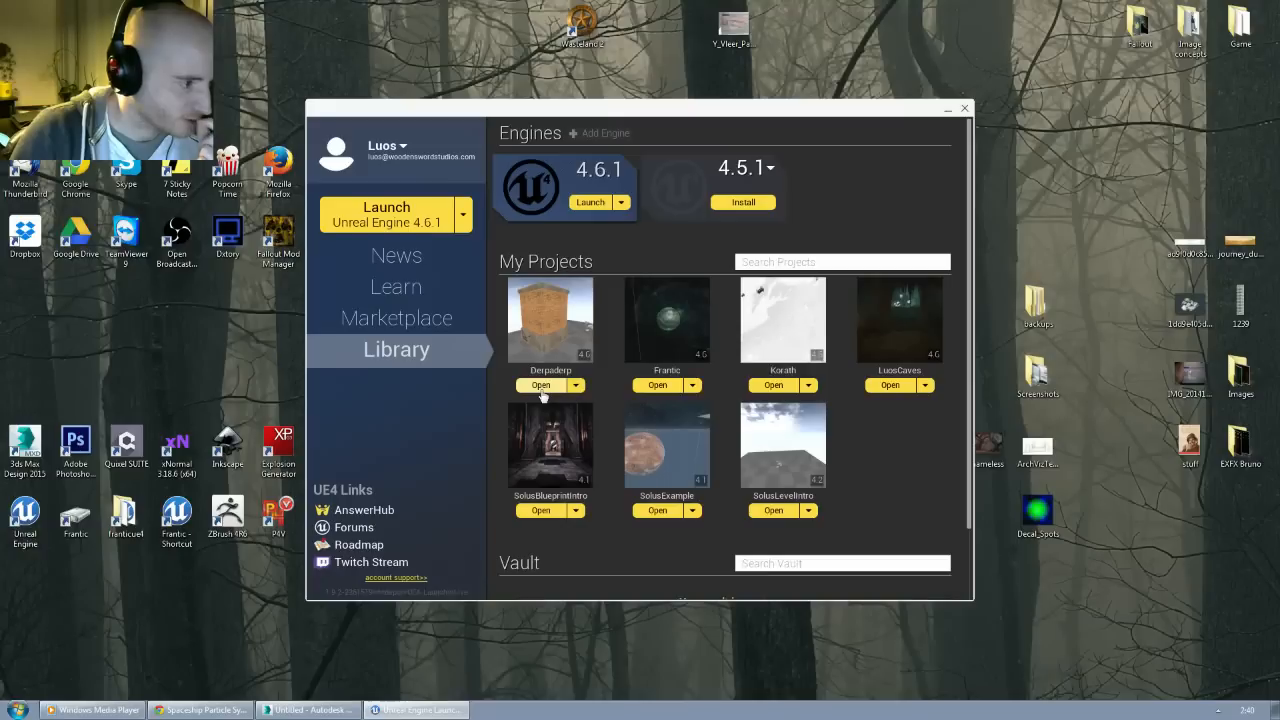
click(540, 386)
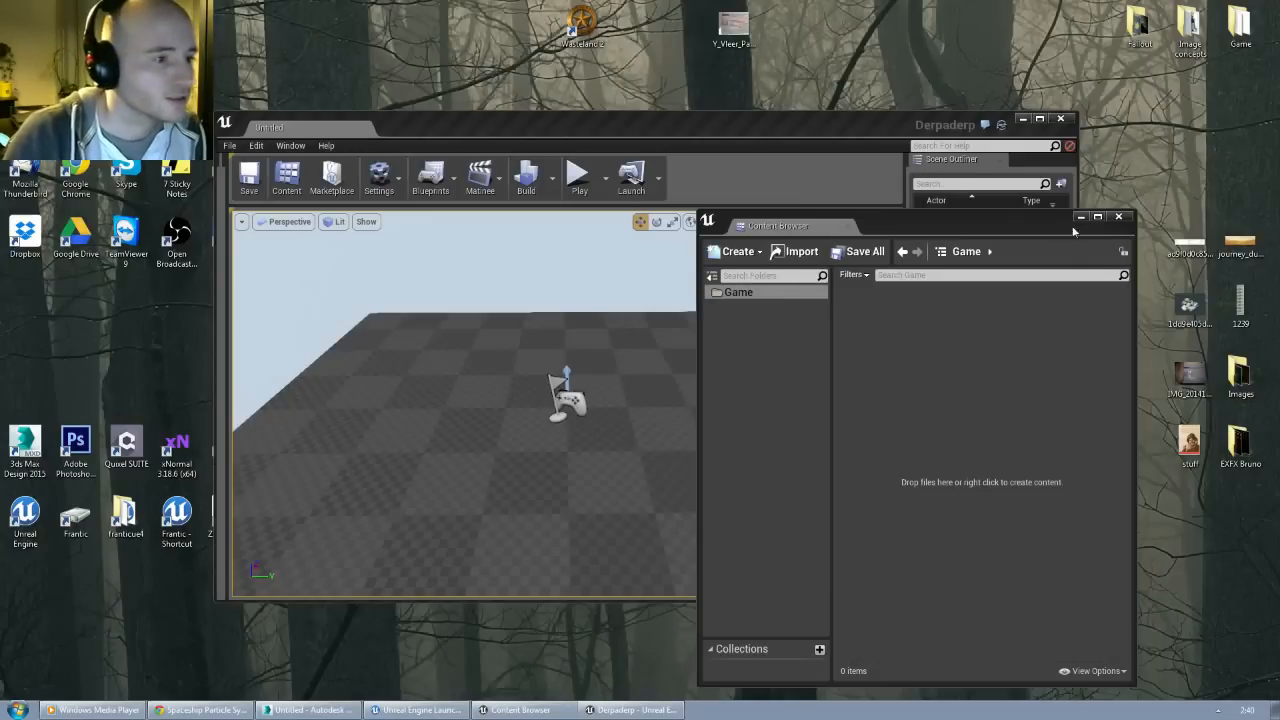
Step: Maximize the level editor and create a DerpThruster folder under Game in the Content Browser
double_click(824, 124)
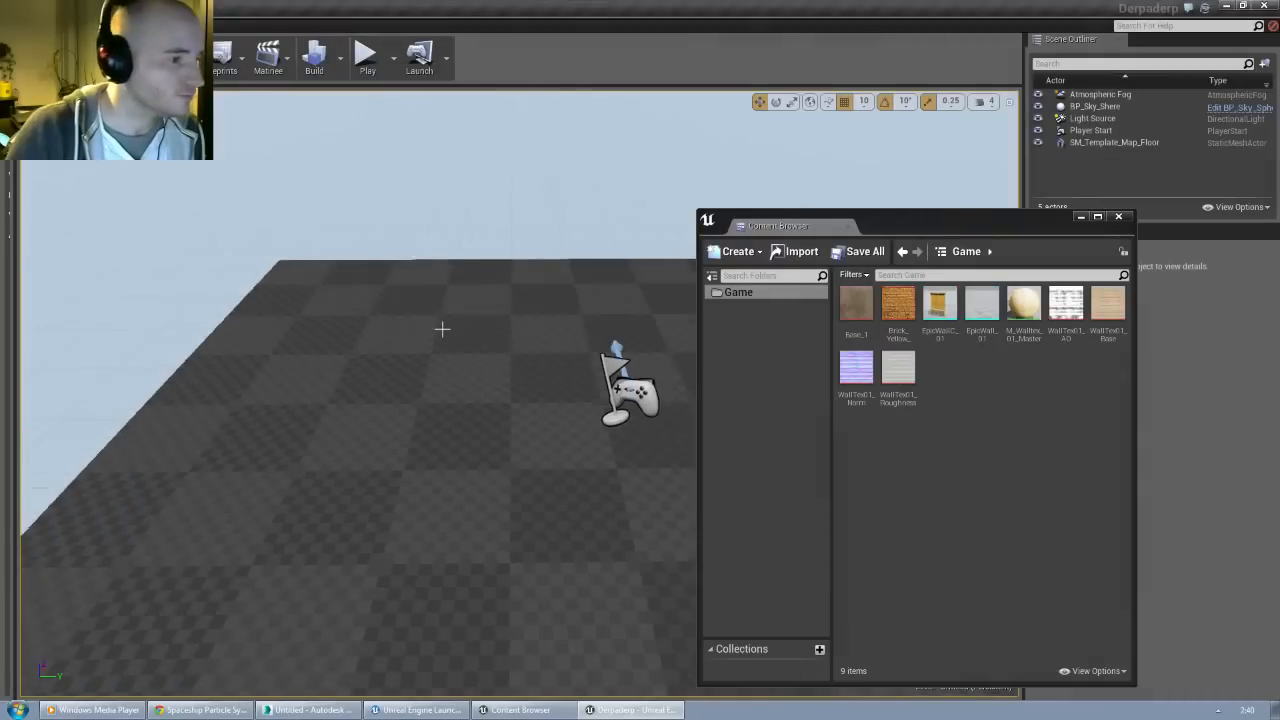
right_click(760, 338)
click(766, 341)
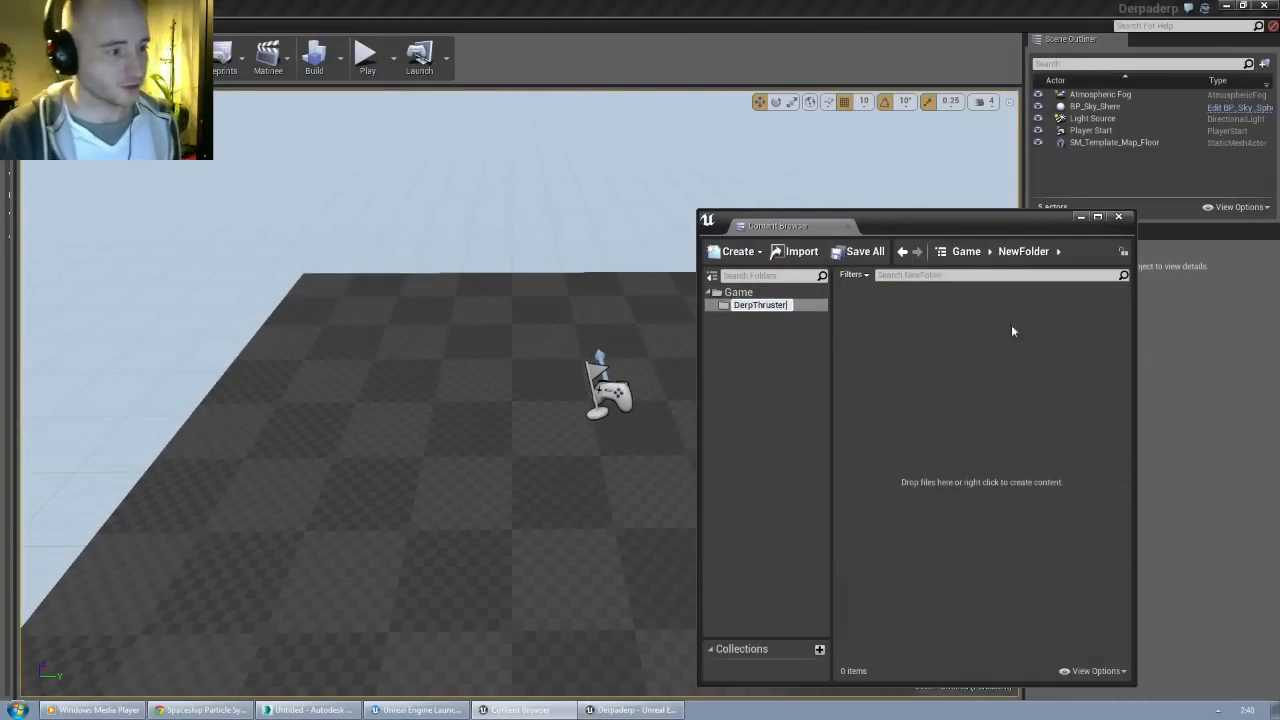
key(Return)
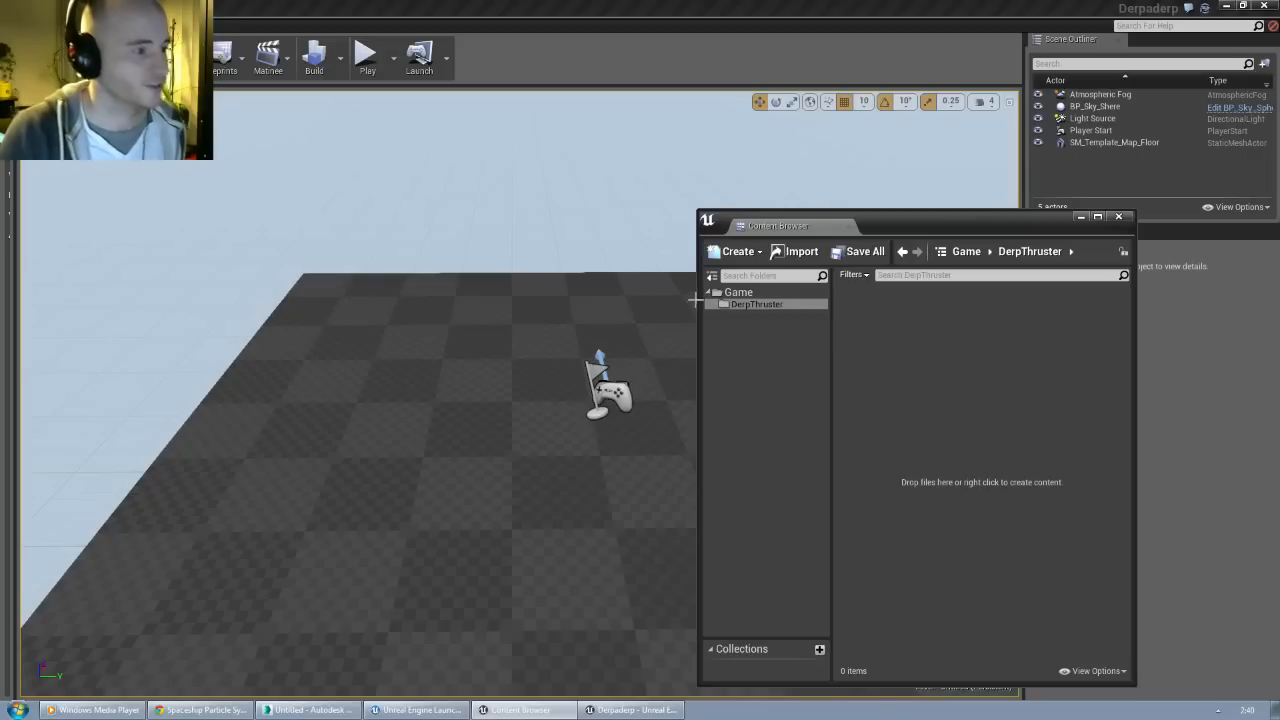
click(760, 304)
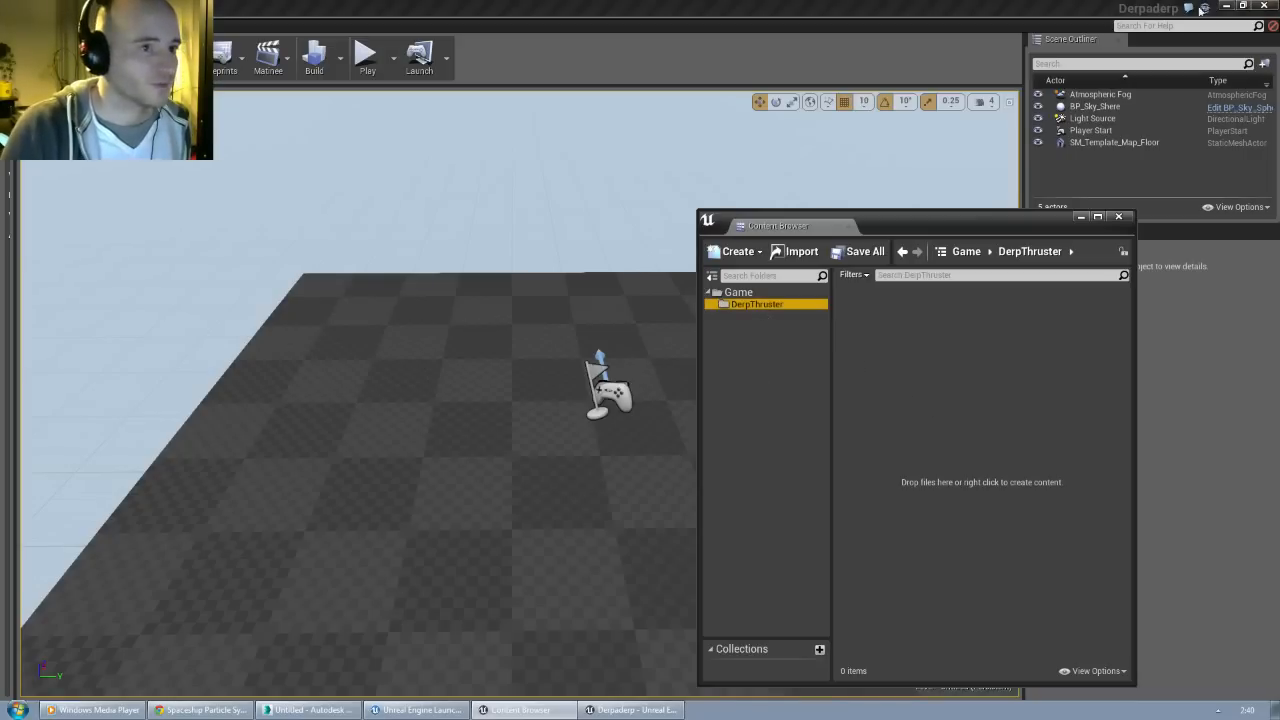
Step: Uncover the desktop files and import the Thruster_Derp01 and Thruster_Derp02 textures into the DerpThruster folder
click(1244, 5)
drag(1241, 194, 1279, 194)
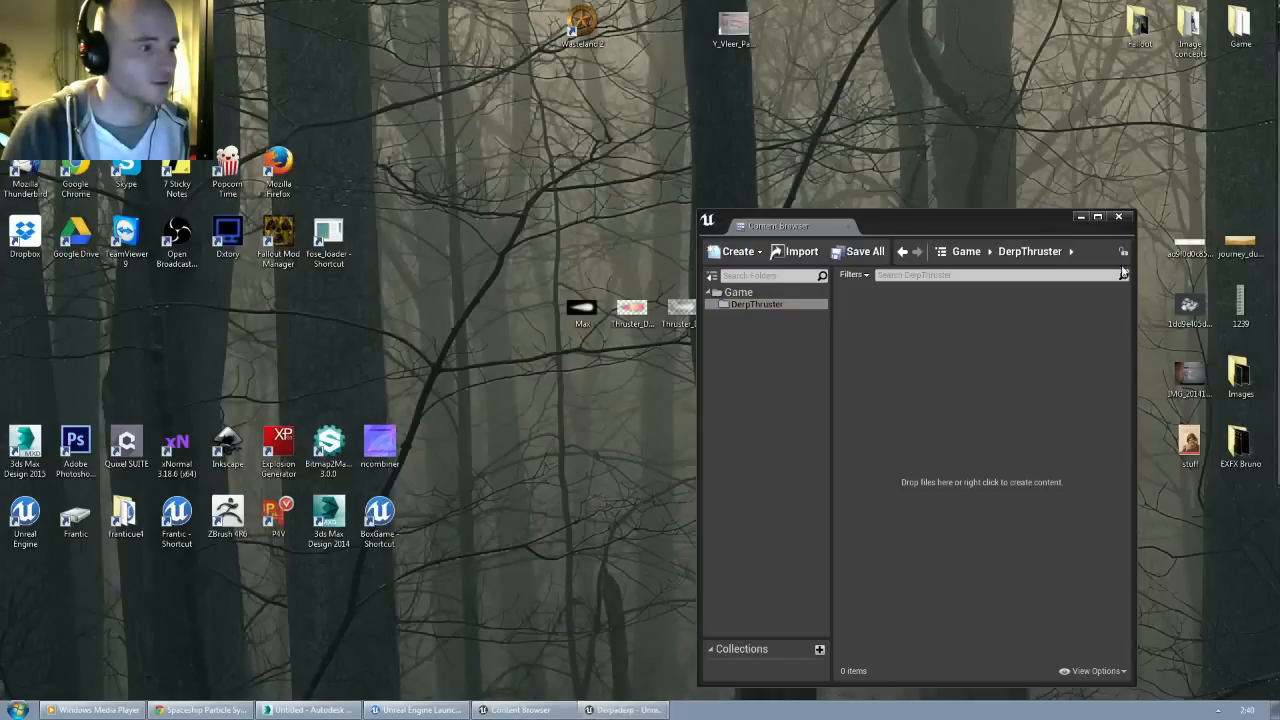
drag(948, 230, 1048, 221)
drag(499, 276, 708, 332)
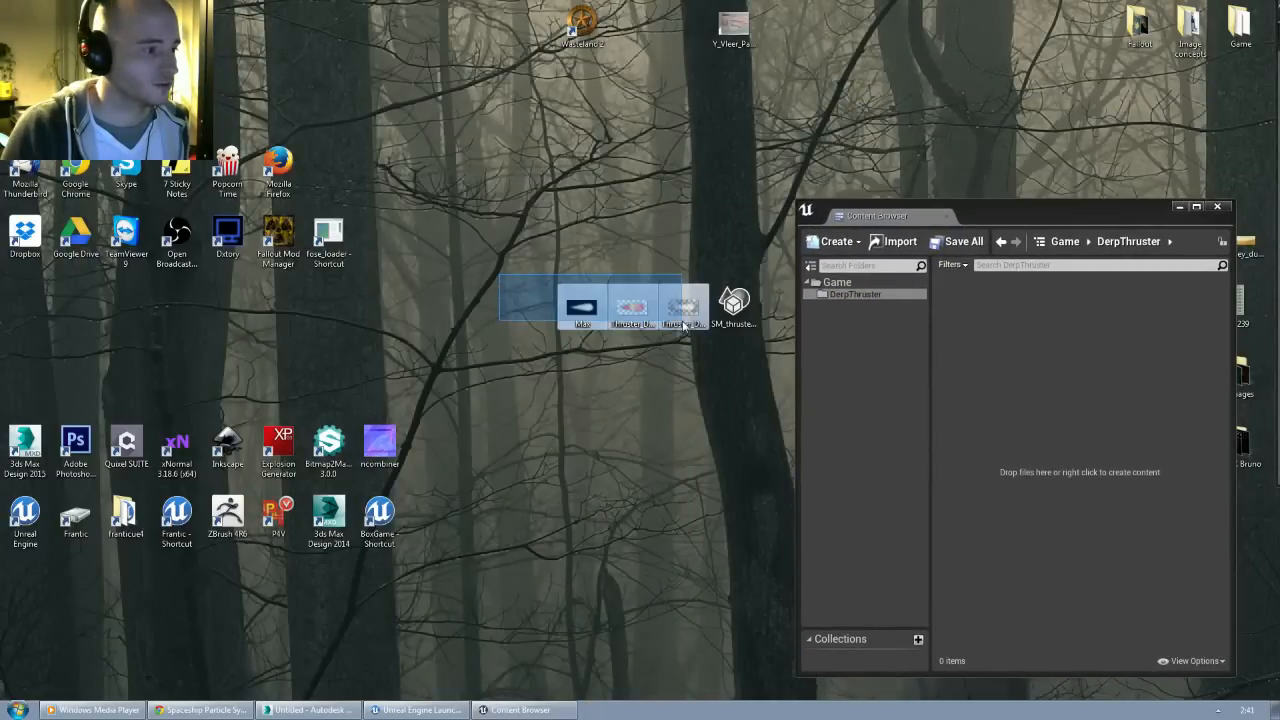
click(636, 238)
drag(639, 277, 1014, 377)
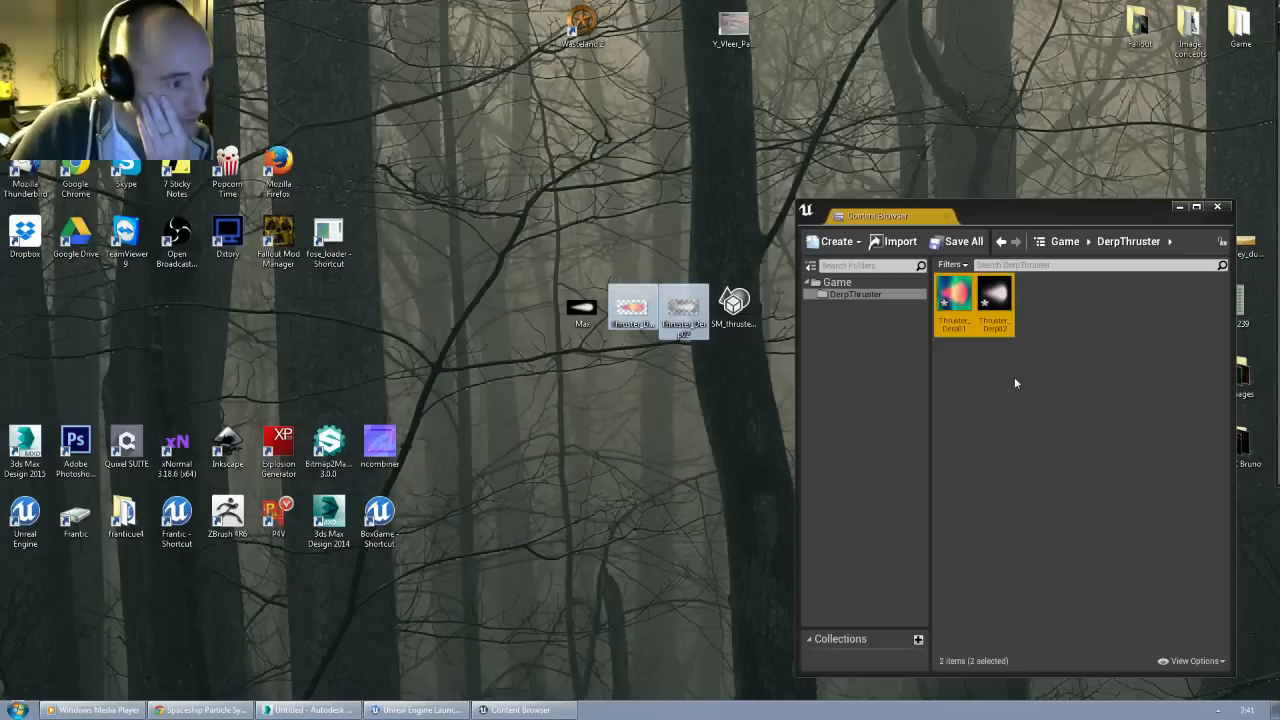
click(1026, 360)
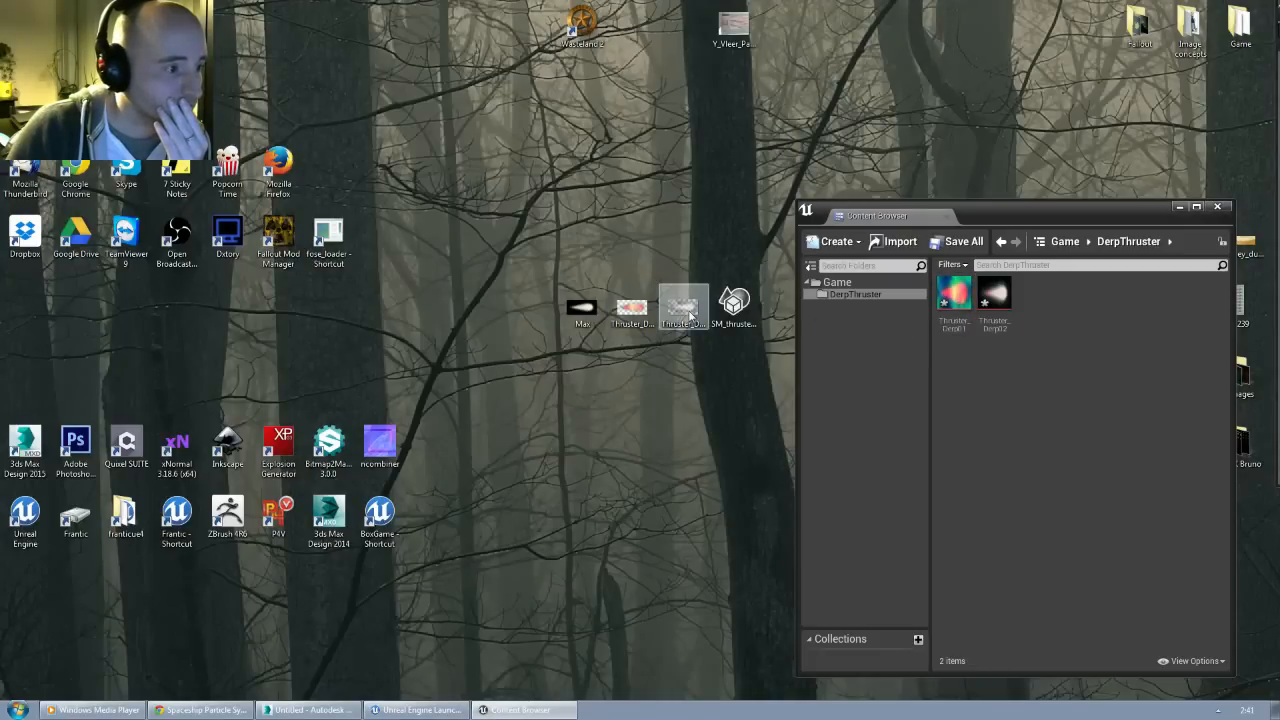
Step: Import the SM_thruster FBX file into the DerpThruster folder with auto-generated collision, lightmap UV generation and one convex hull per UCX disabled
drag(733, 305, 1050, 345)
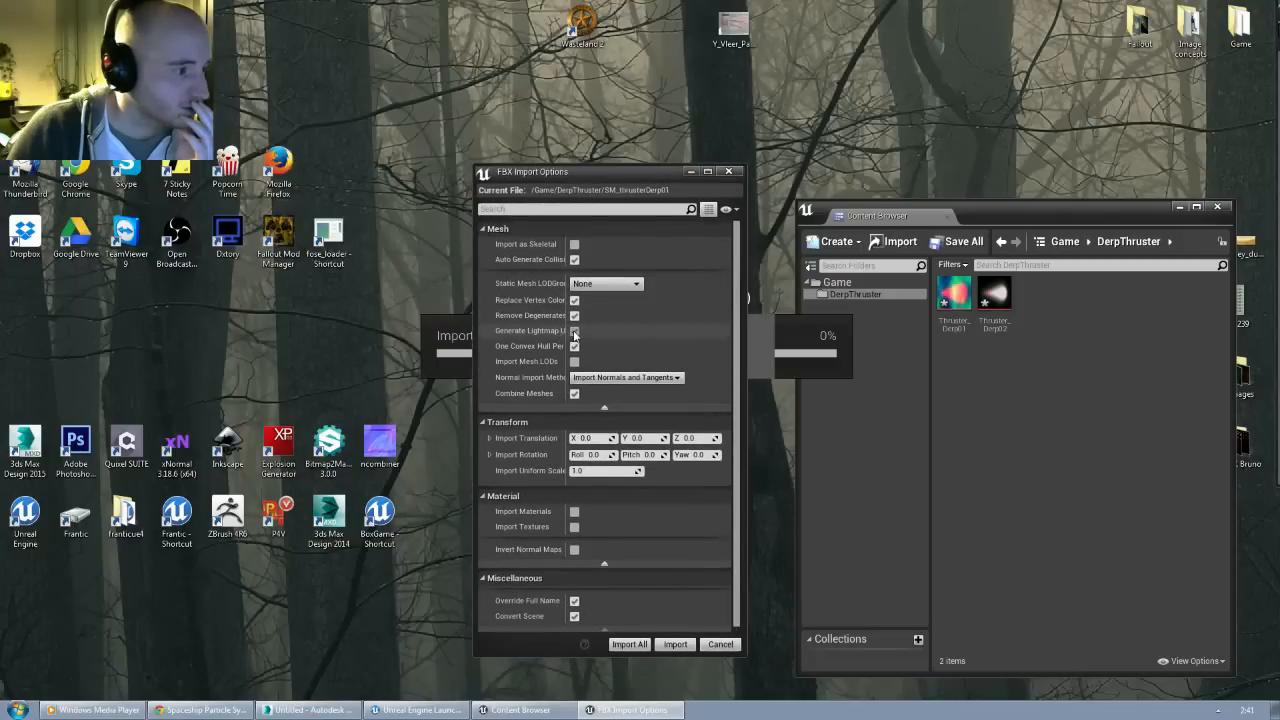
click(574, 331)
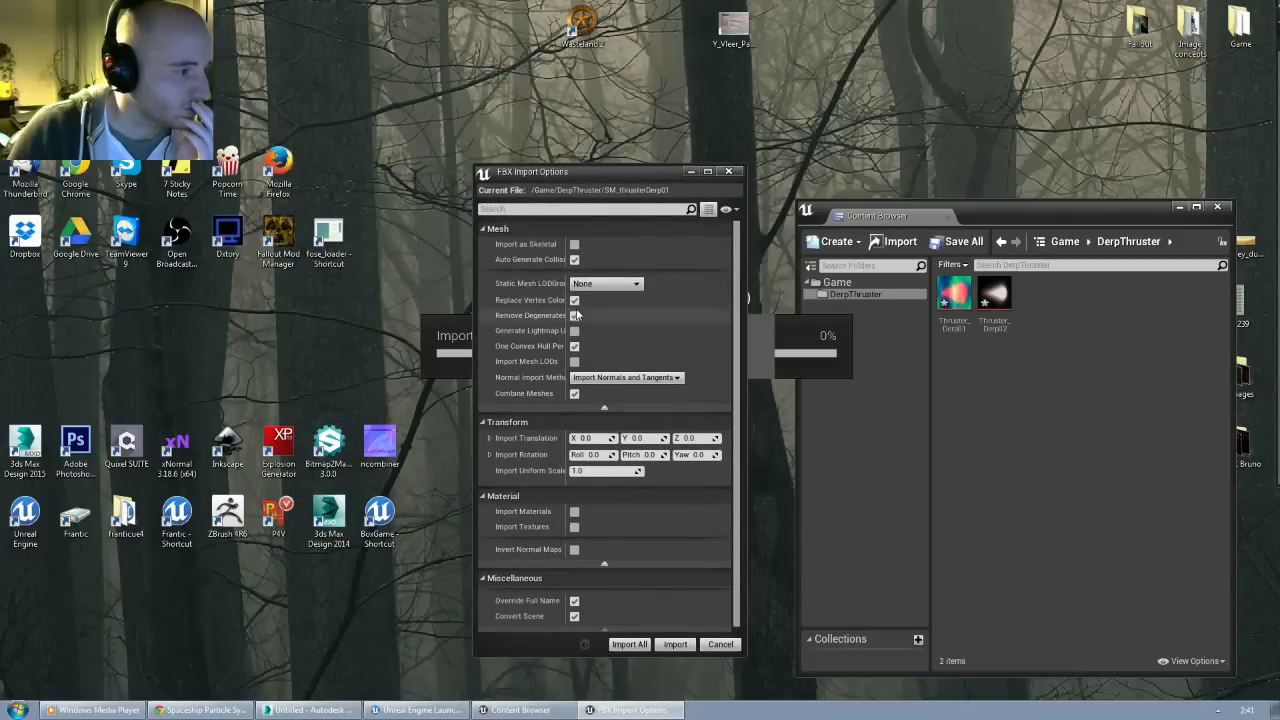
click(575, 347)
click(575, 347)
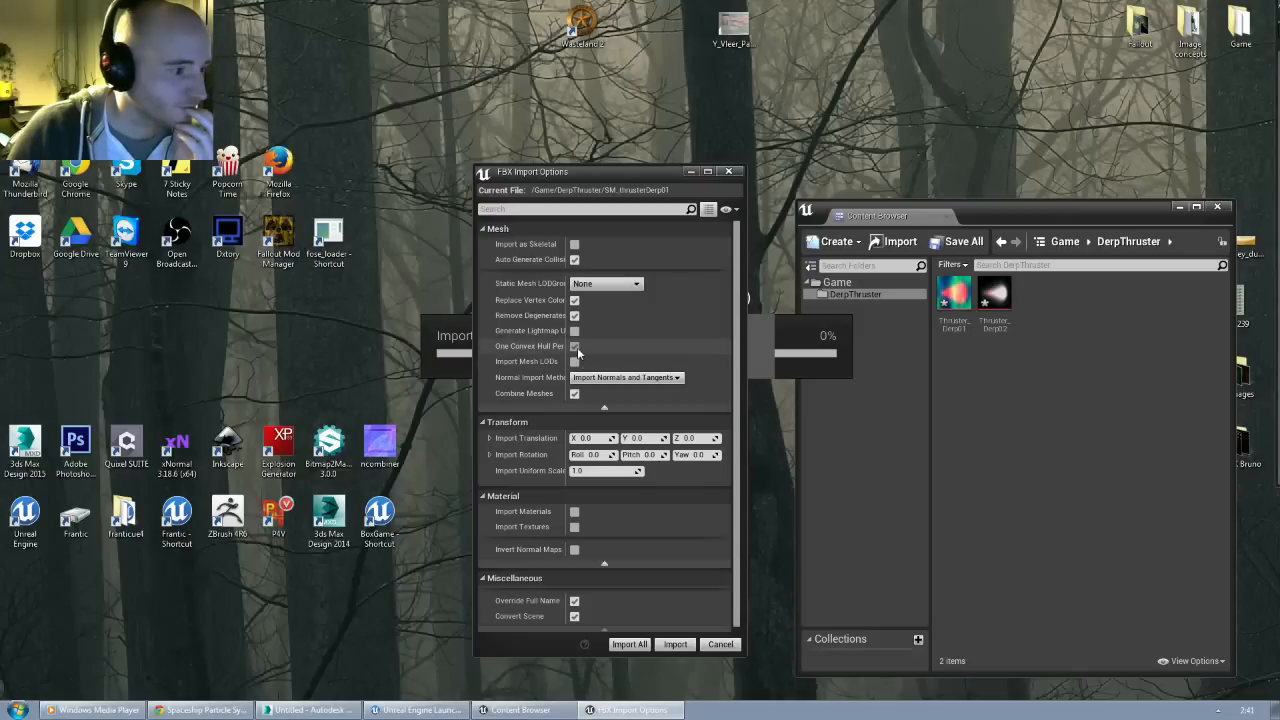
click(576, 301)
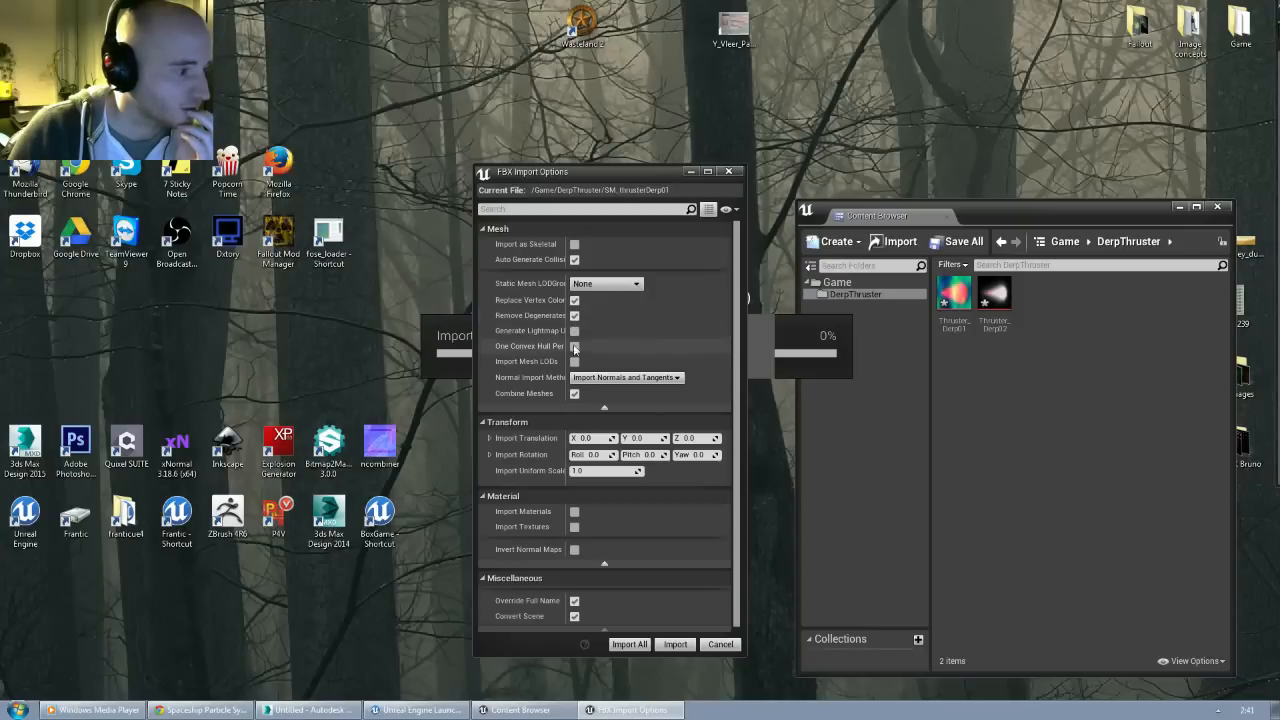
click(574, 259)
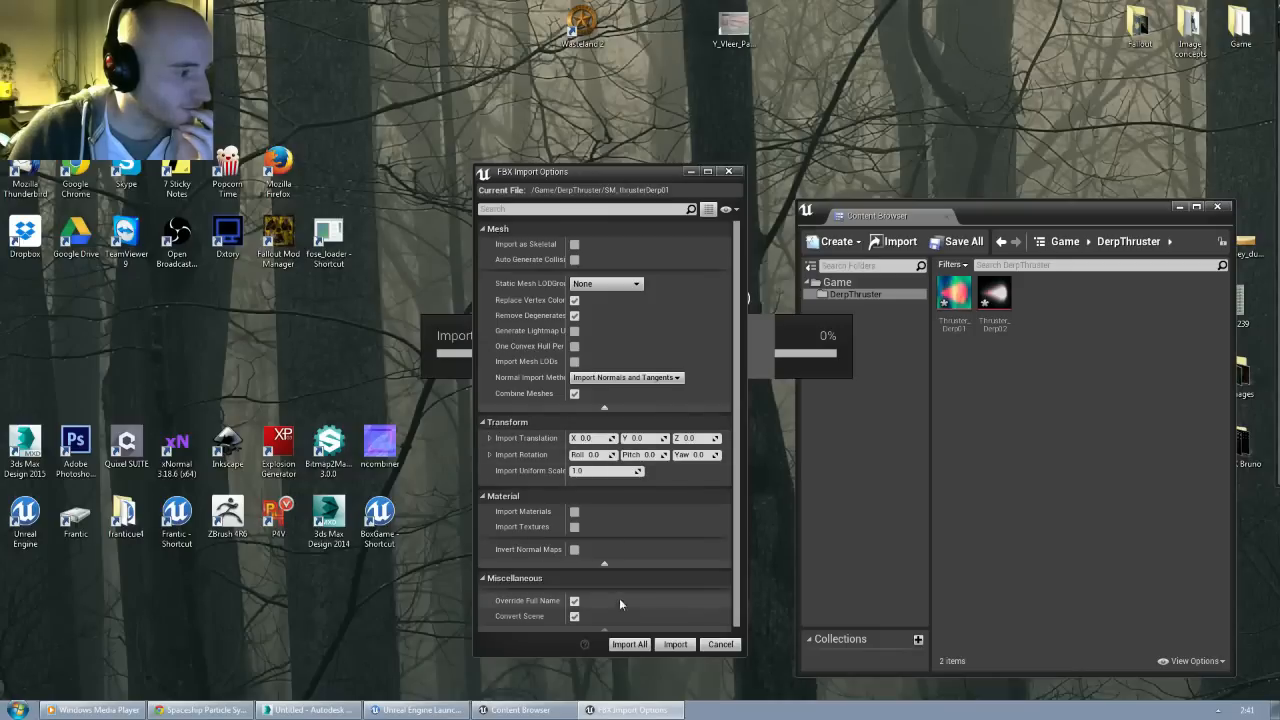
click(630, 644)
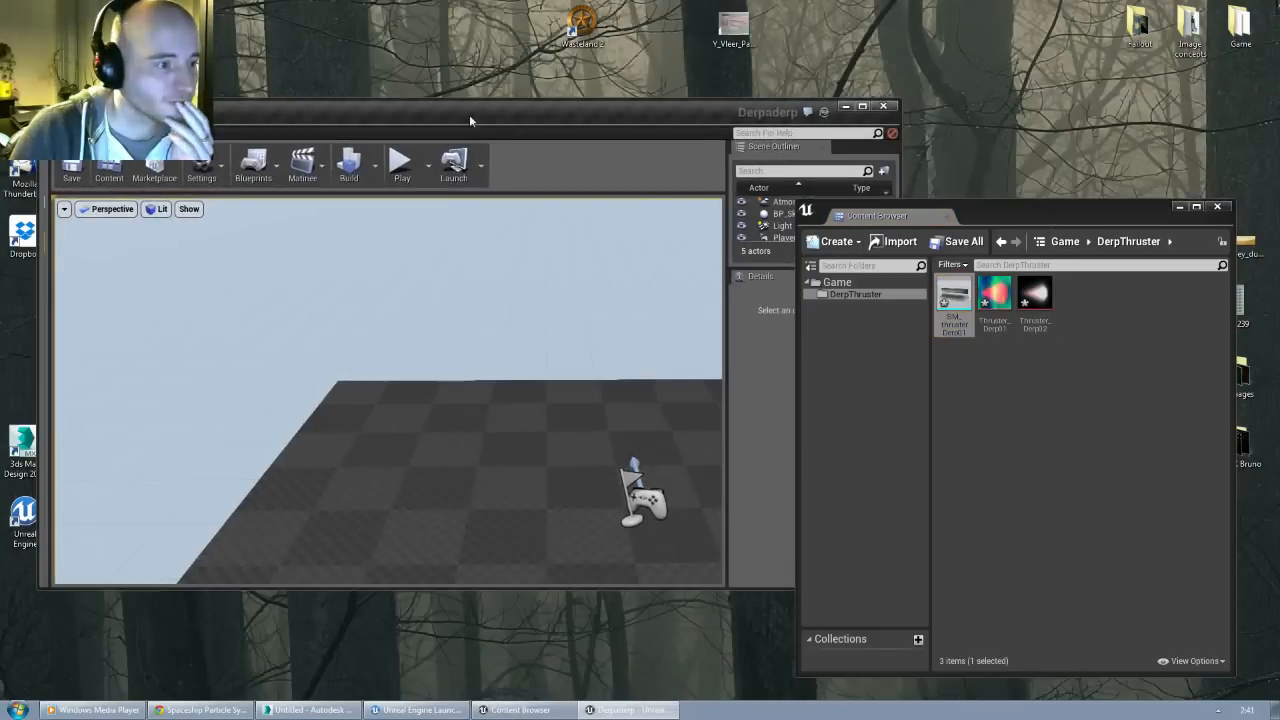
Step: Maximize the level editor behind the Content Browser and create a material named M_DerpThruster_Master in the DerpThruster folder
double_click(553, 111)
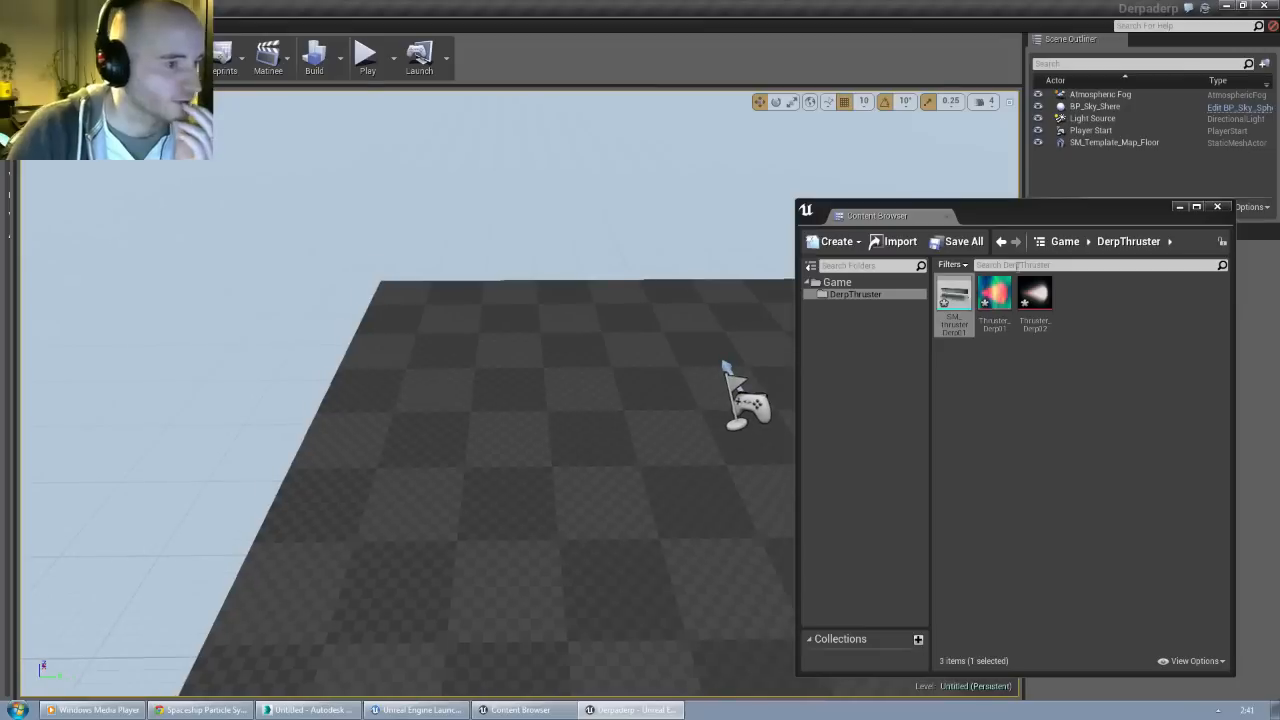
drag(1060, 216, 588, 211)
click(565, 405)
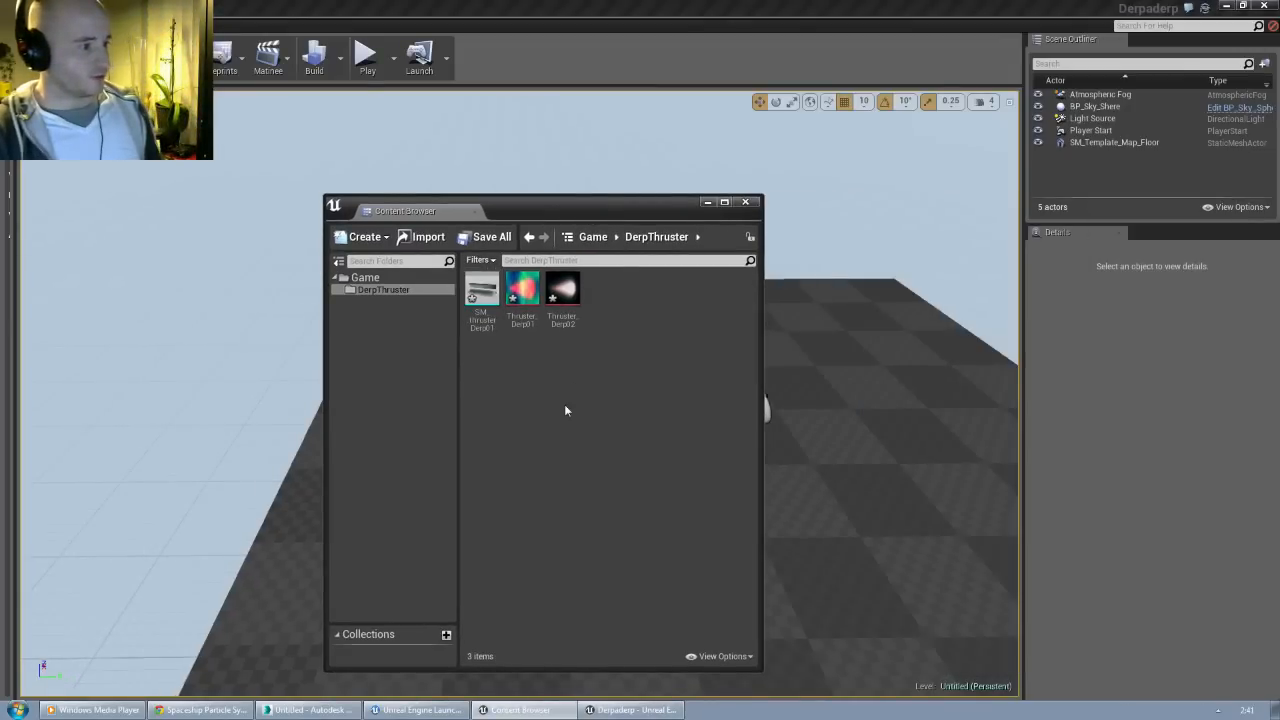
right_click(619, 321)
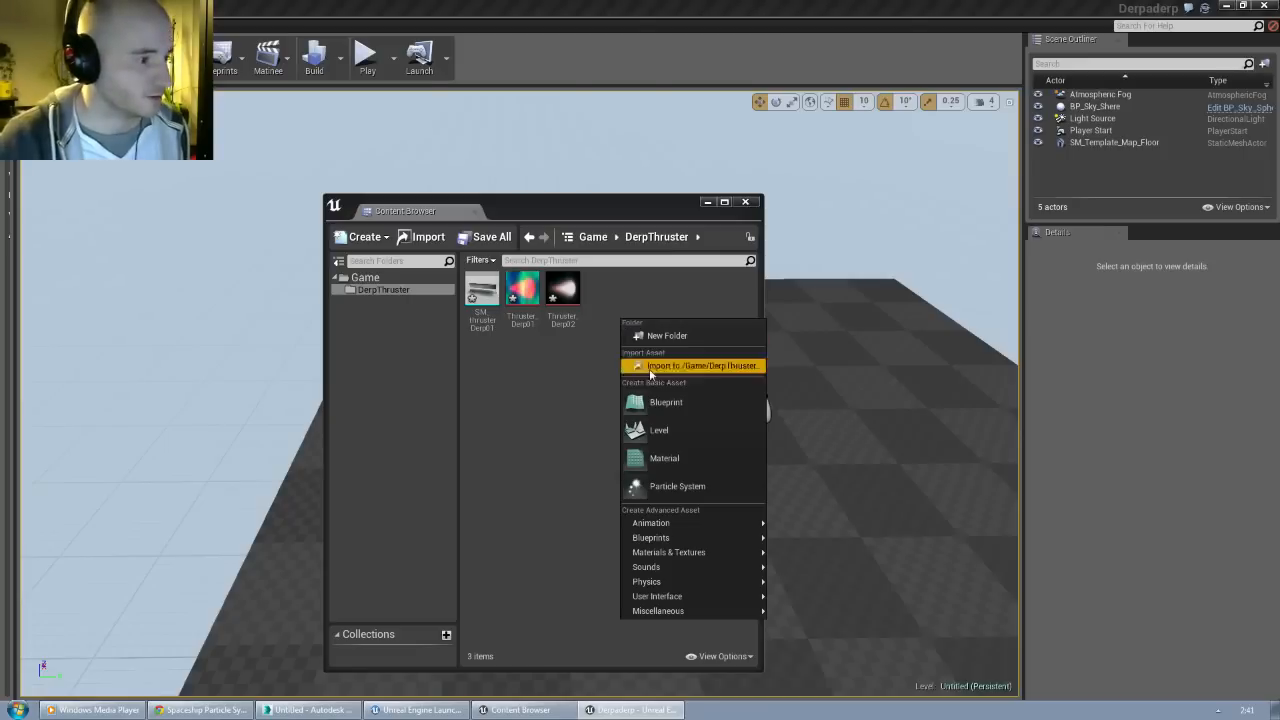
click(673, 462)
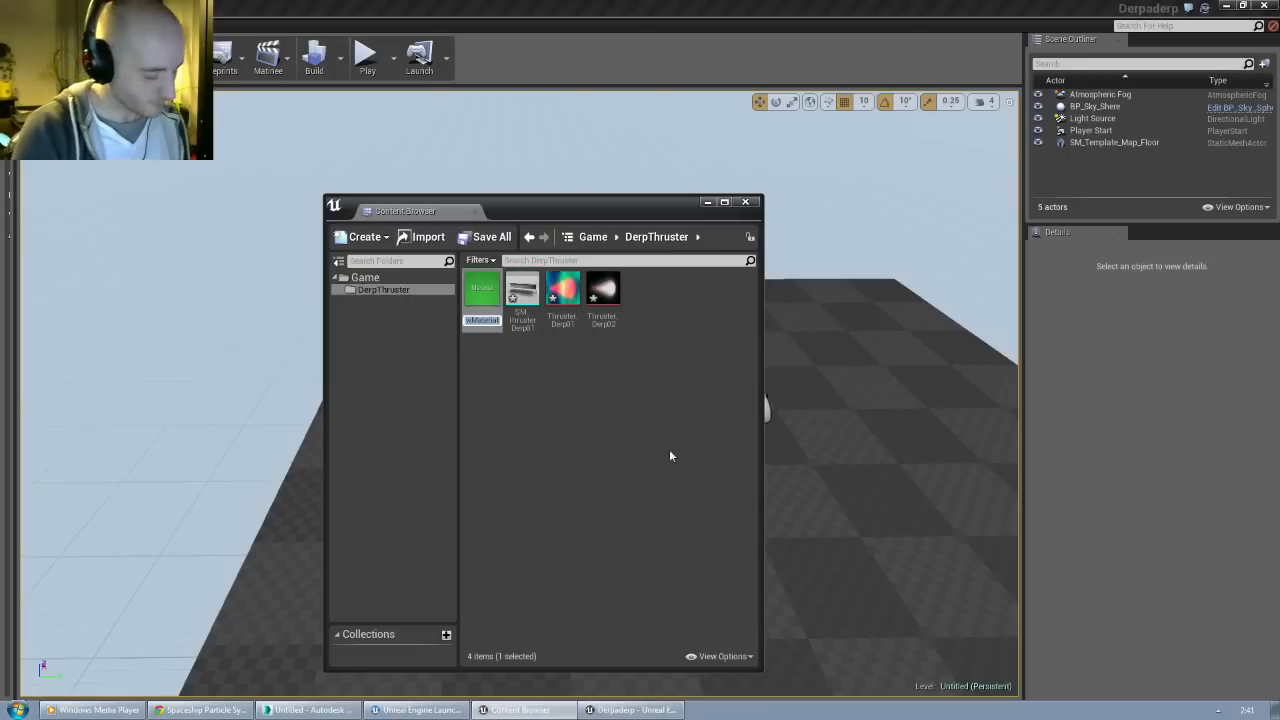
text(M)
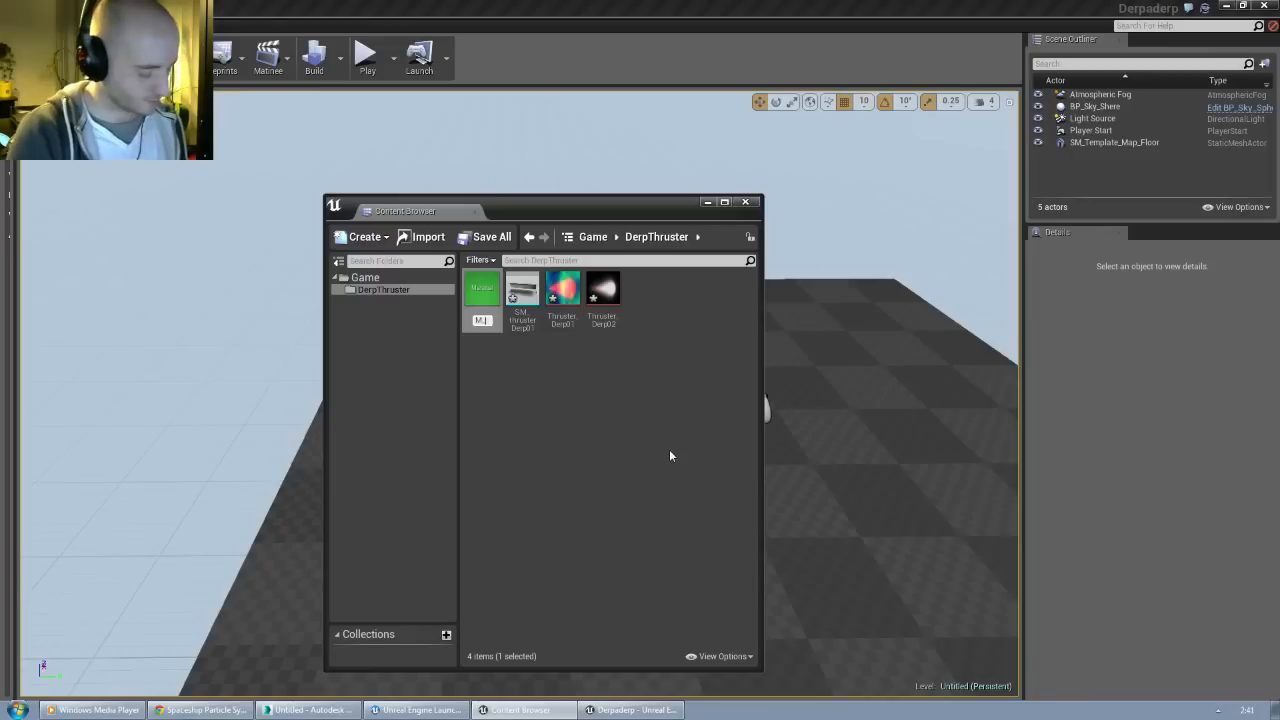
text(_DerpThrus)
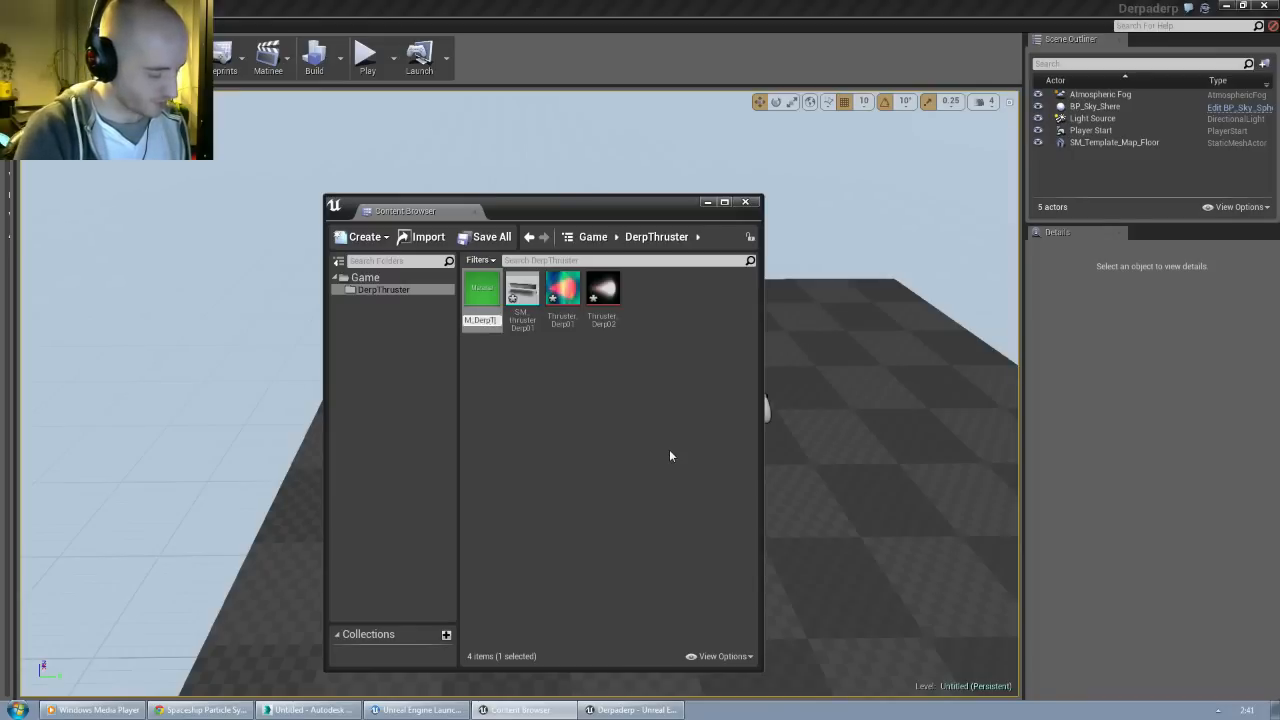
text(ter_Master)
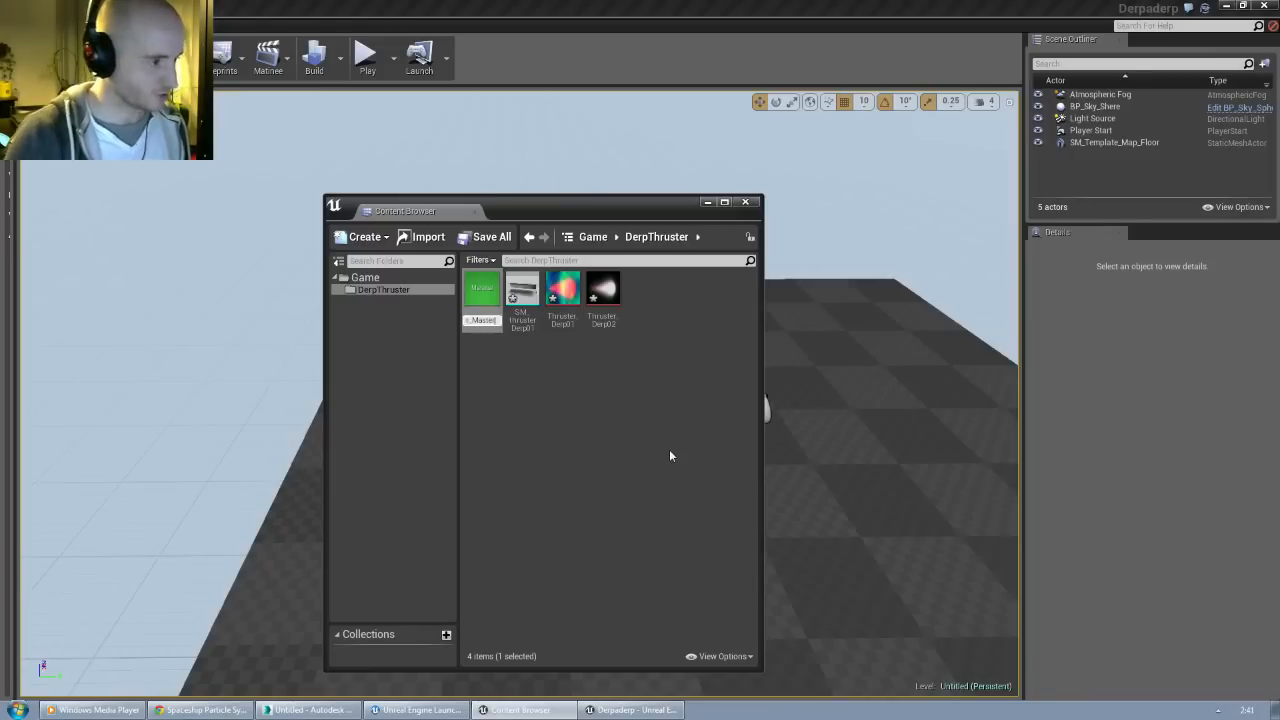
key(Return)
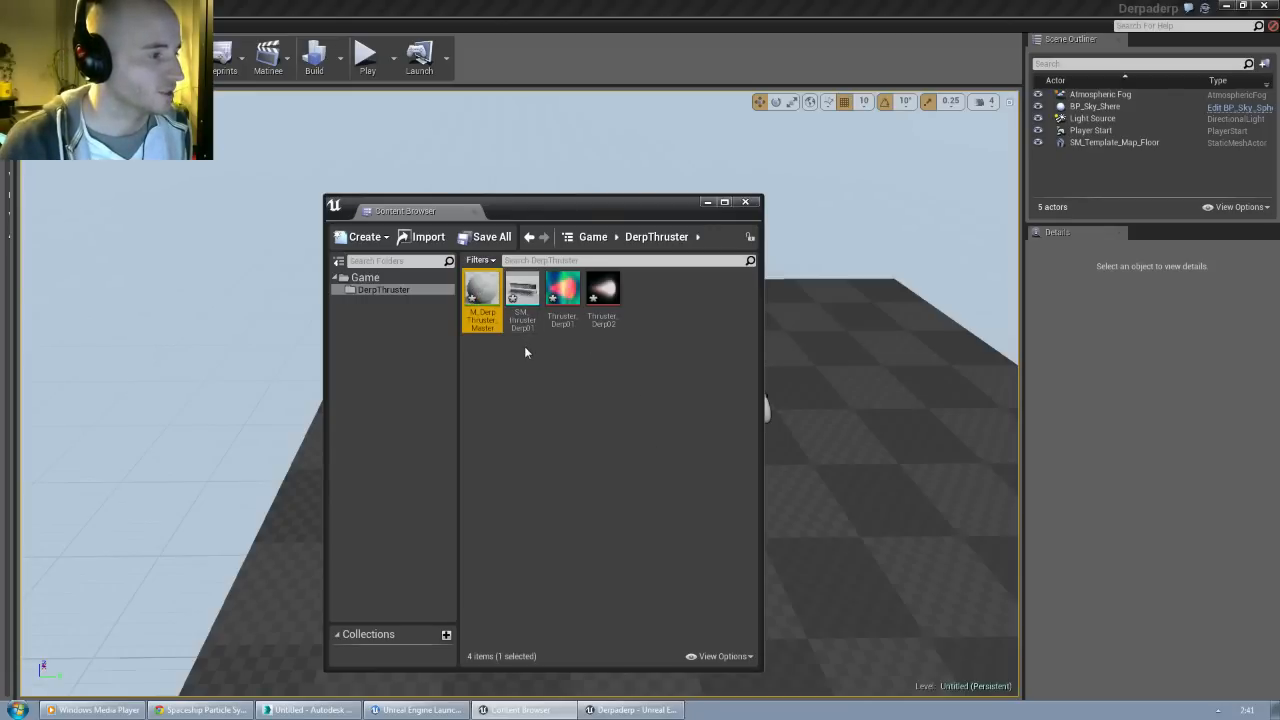
Step: Open M_DerpThruster_Master for editing, check the crossed-plane mesh in 3ds Max, and return to the material graph
double_click(483, 288)
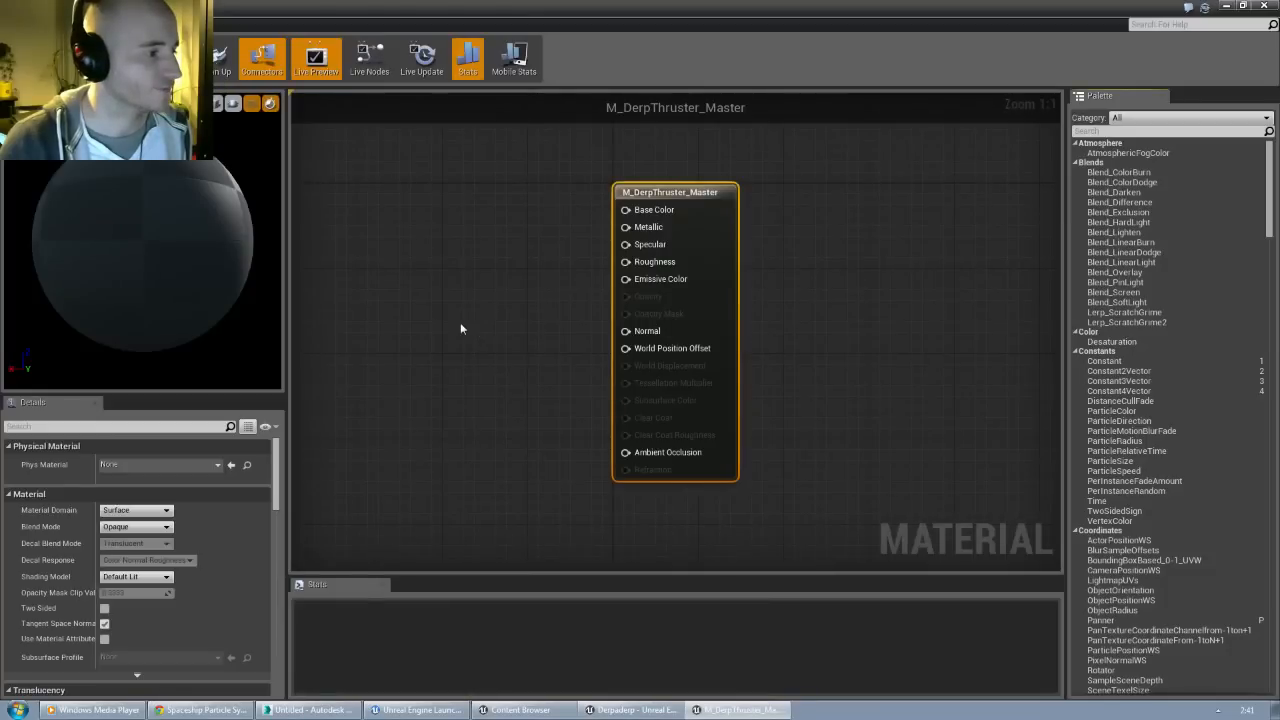
right_drag(443, 340, 598, 319)
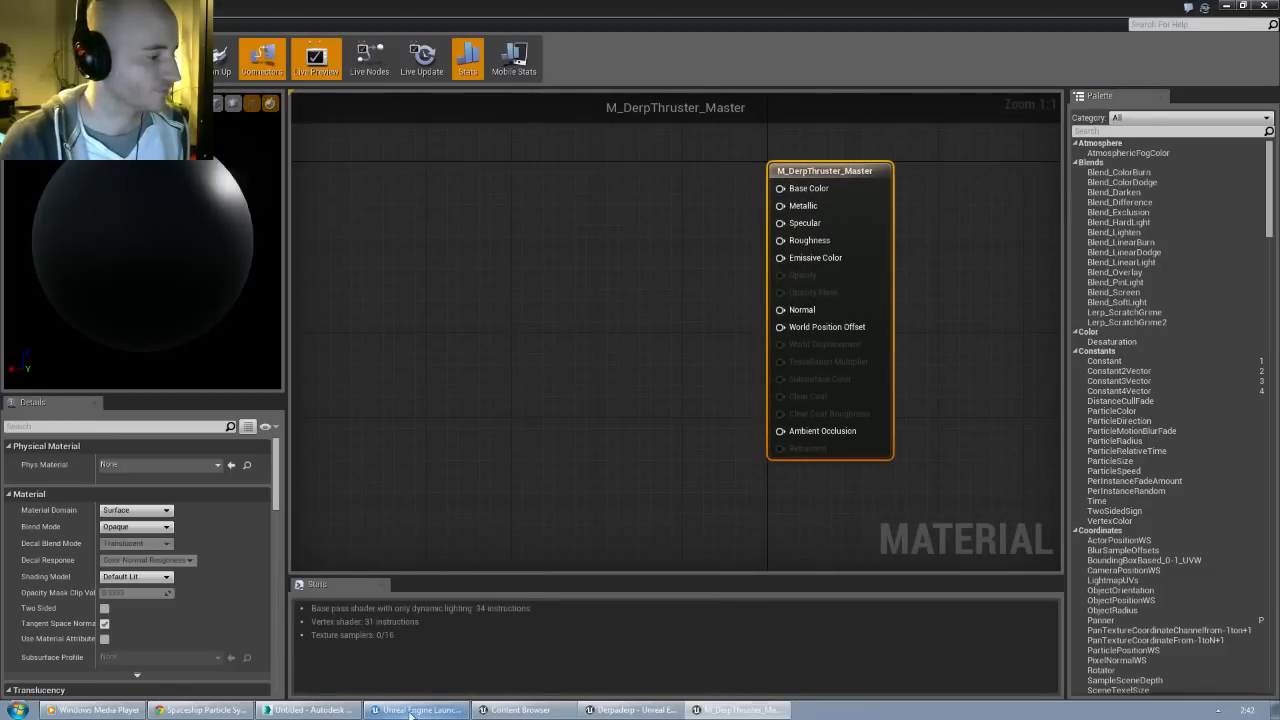
click(316, 713)
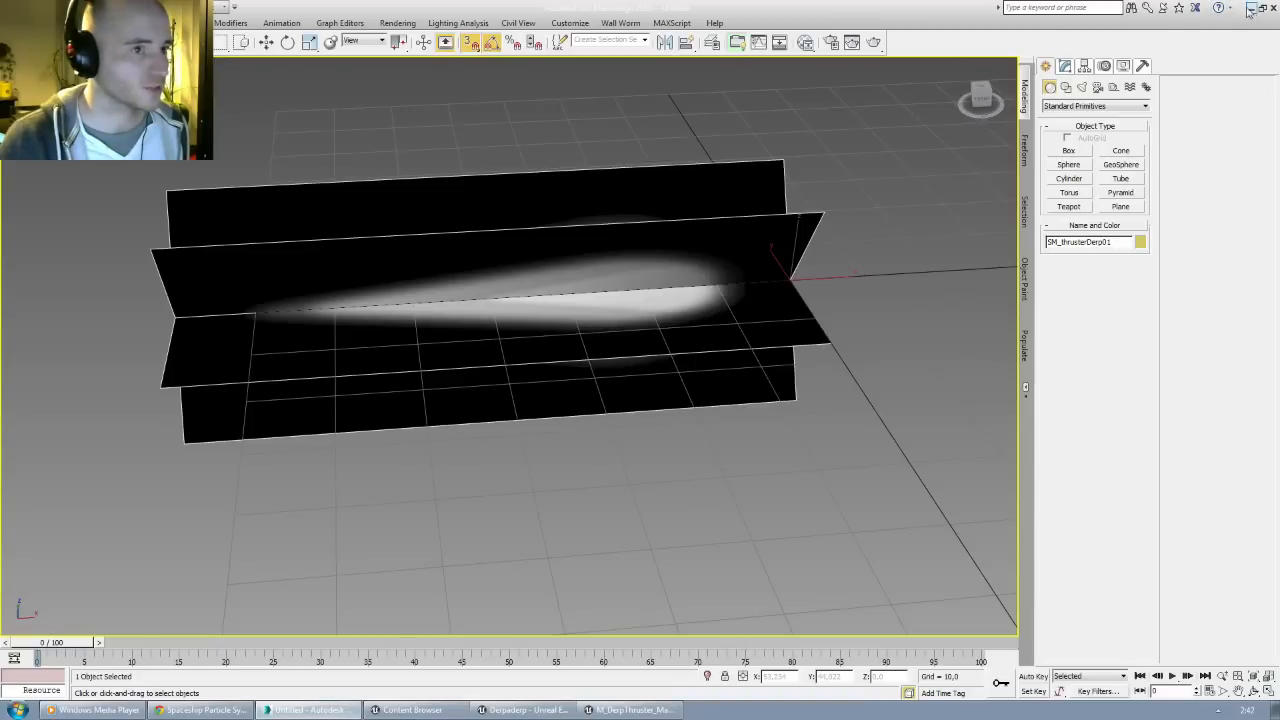
key(alt+Tab)
right_drag(488, 328, 618, 341)
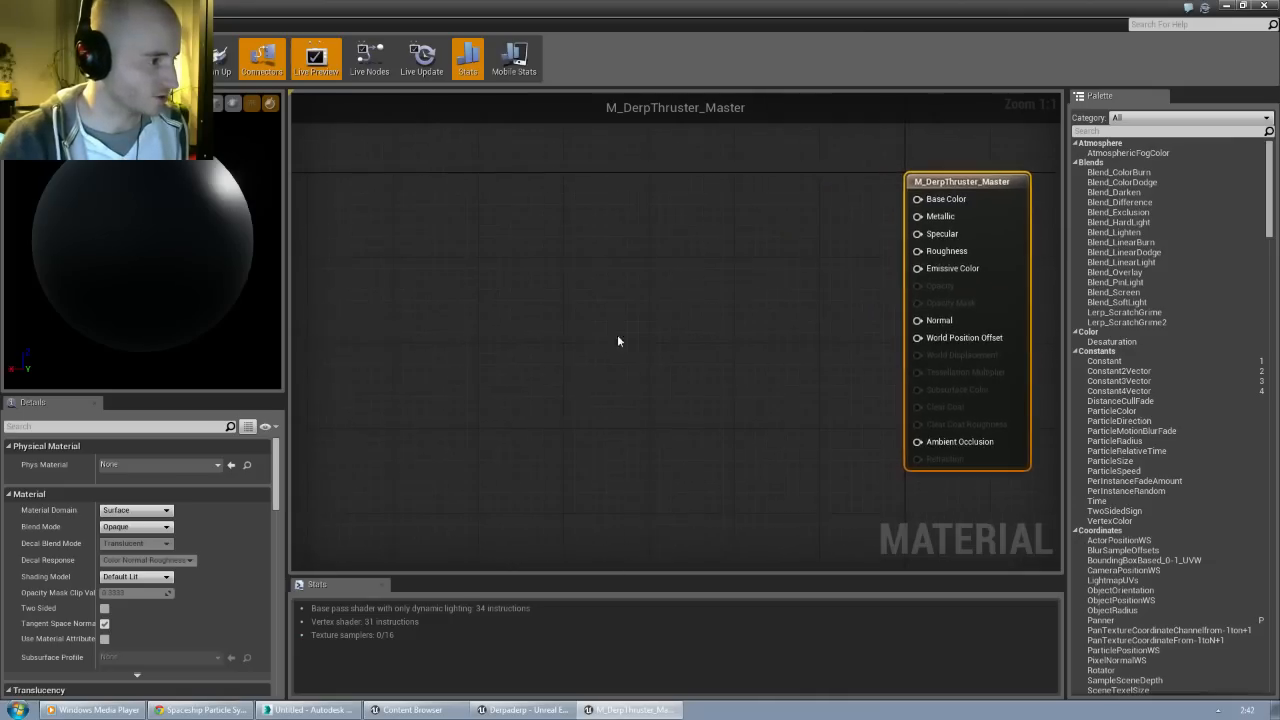
Step: Add Thruster_Derp01 and Thruster_Derp02 to the material graph as texture samples, arranged one above the other before the material node
click(410, 710)
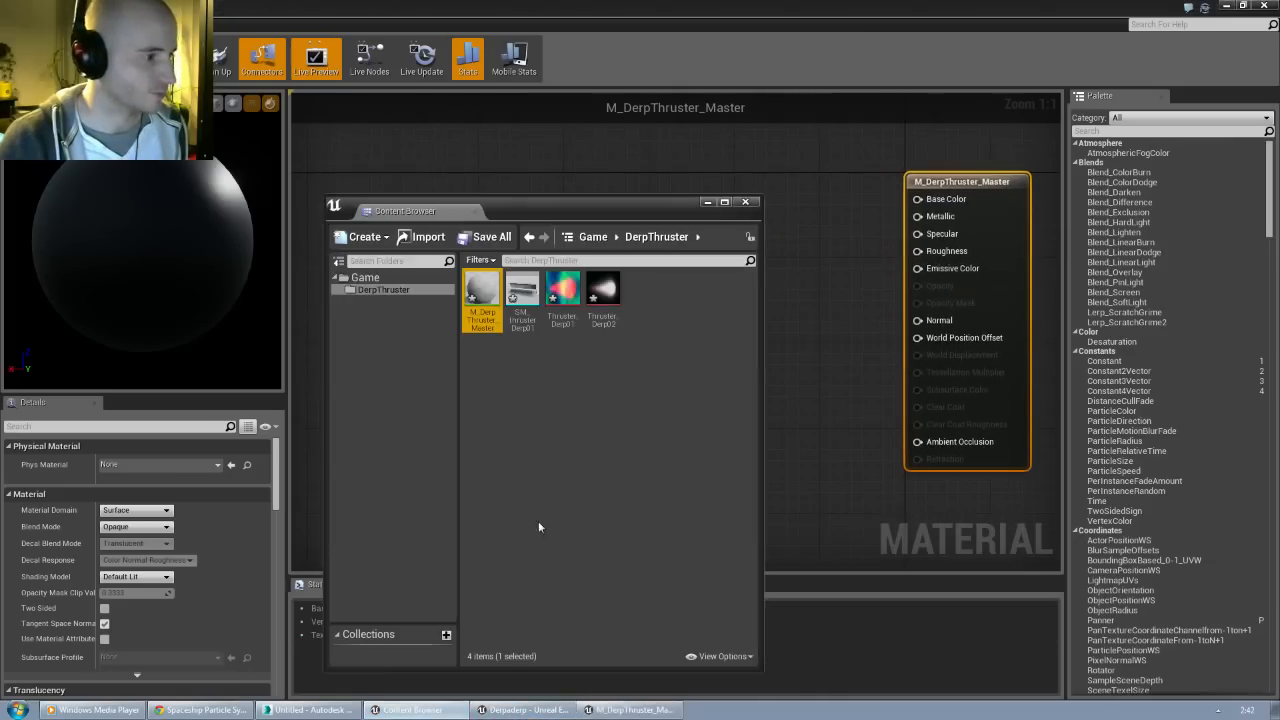
click(562, 290)
shift+click(600, 290)
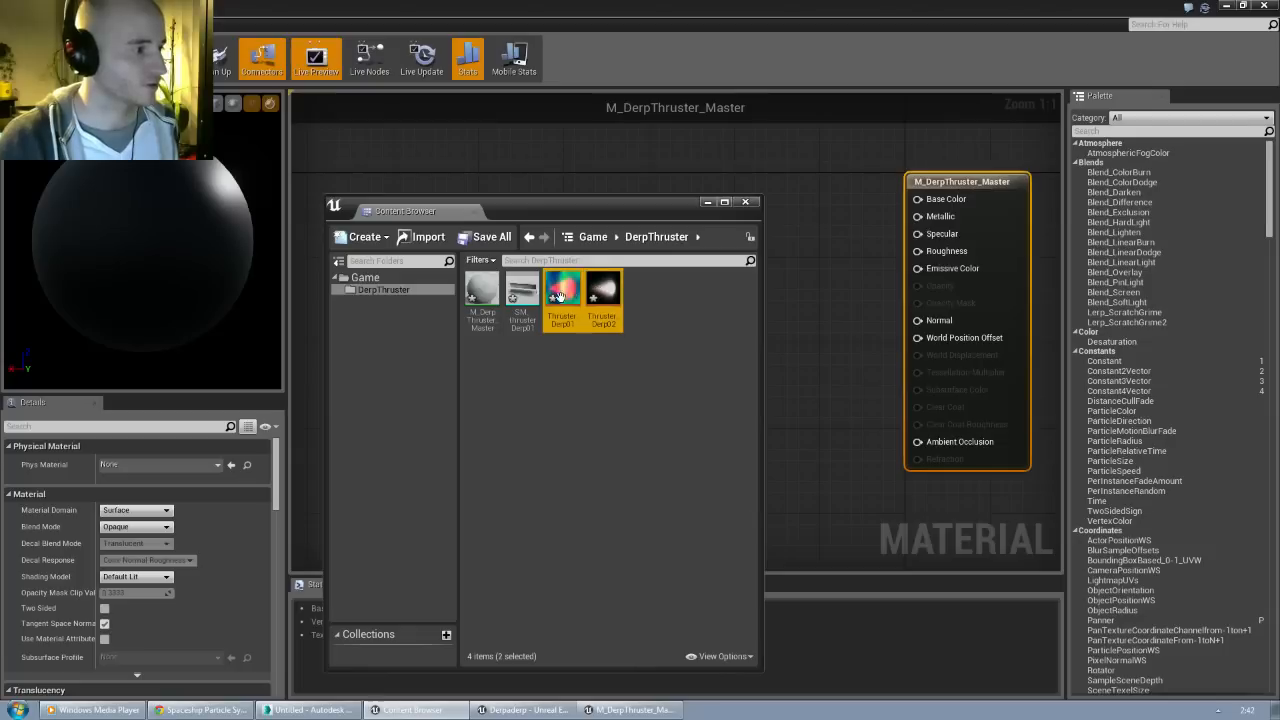
drag(789, 349, 789, 349)
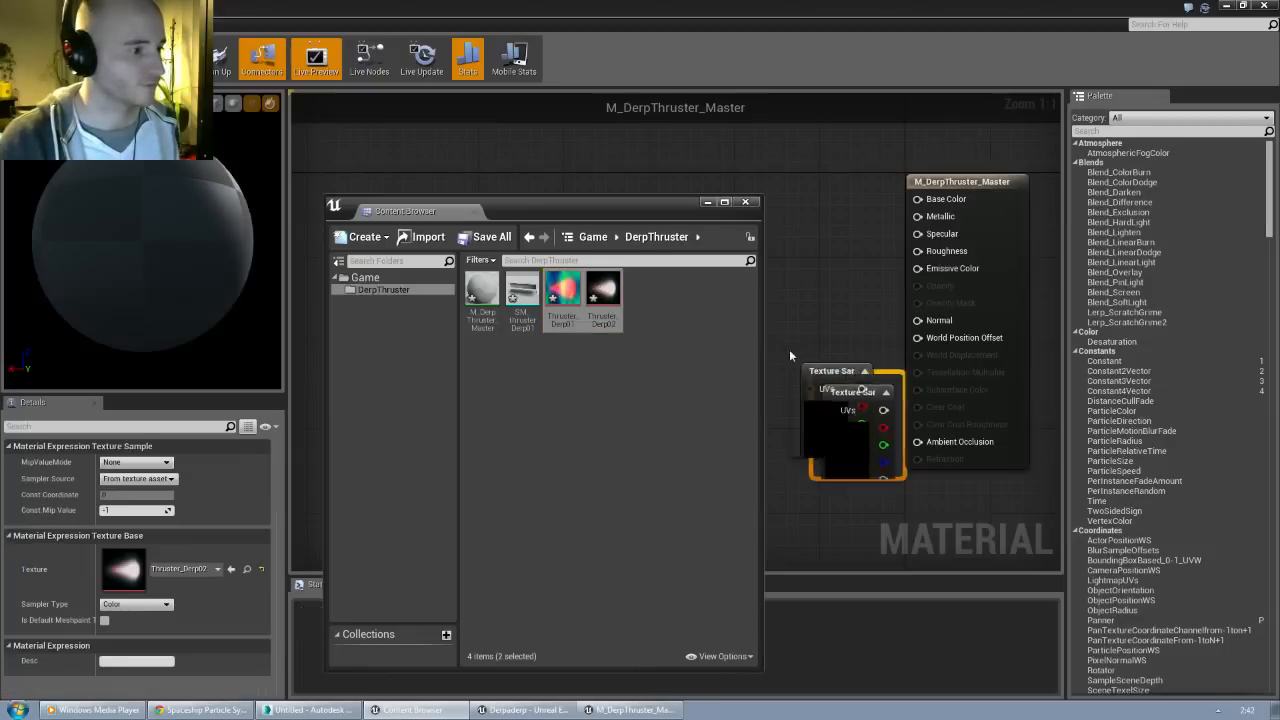
click(745, 203)
drag(859, 387, 505, 346)
click(671, 362)
click(625, 307)
scroll(576, 341, down, 2)
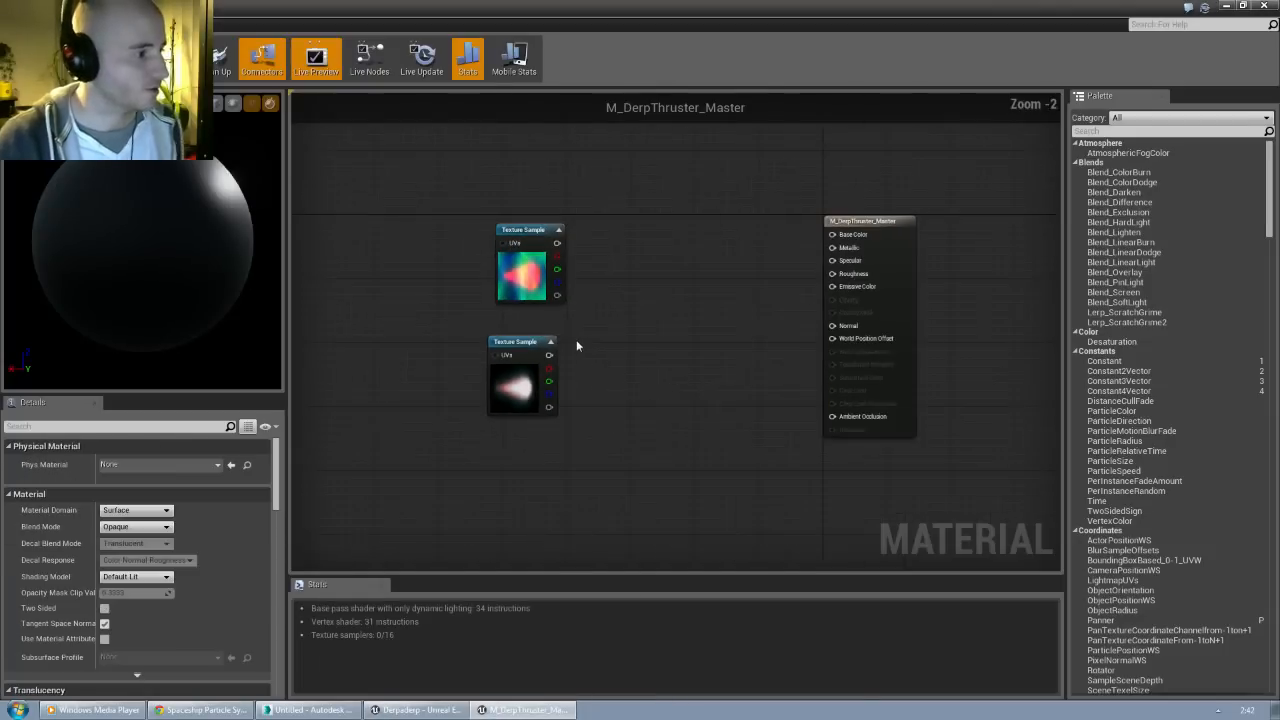
Step: Set the material's blend mode to Additive and shading model to Unlit, and enable Two Sided
click(133, 528)
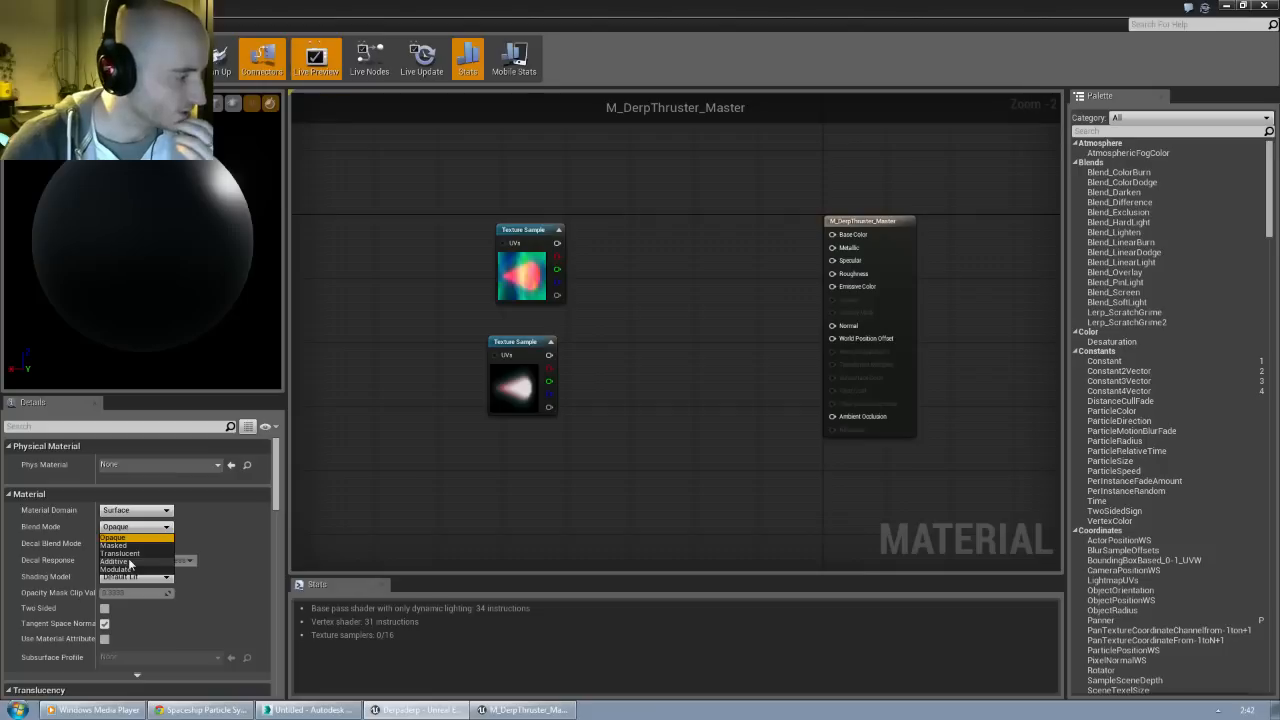
click(115, 561)
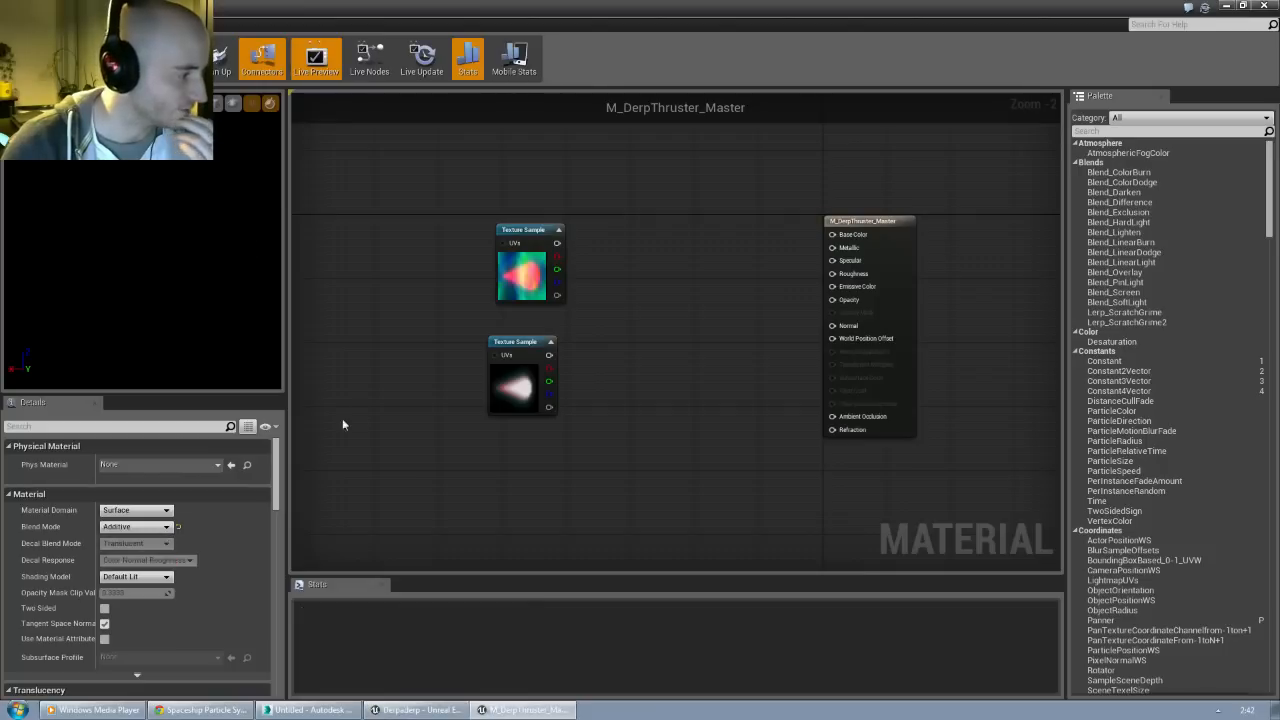
click(135, 577)
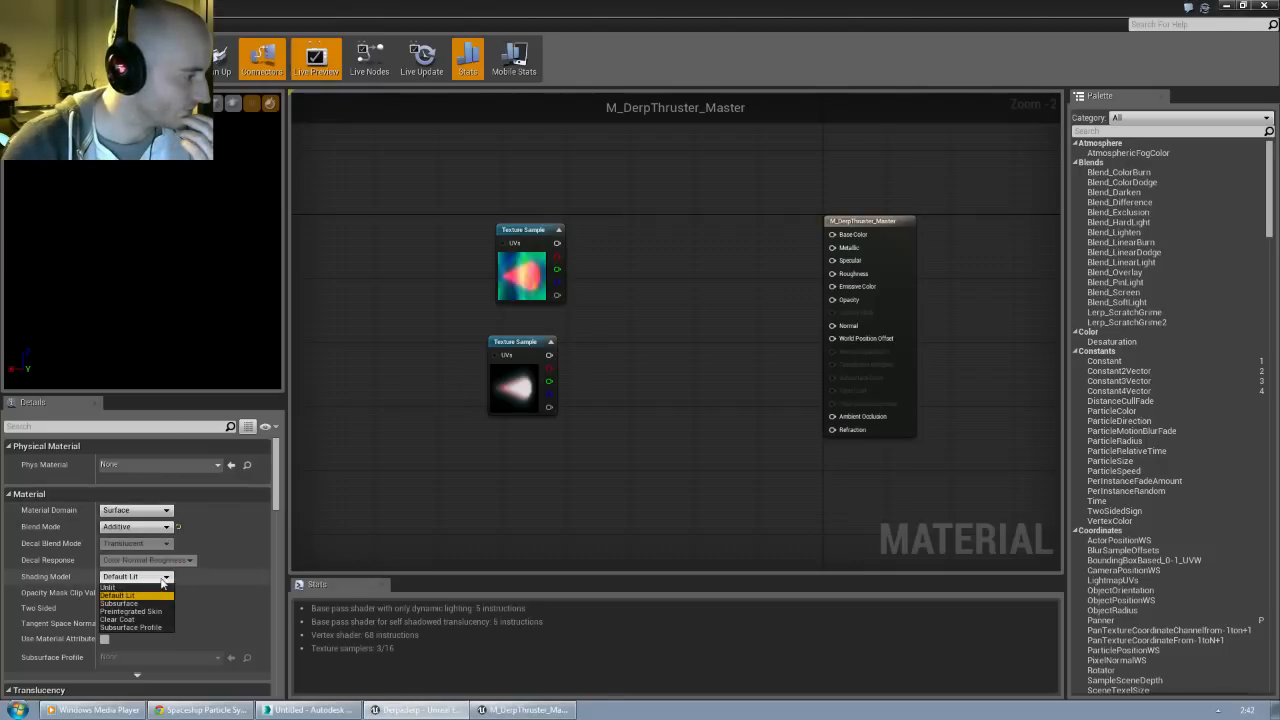
click(118, 587)
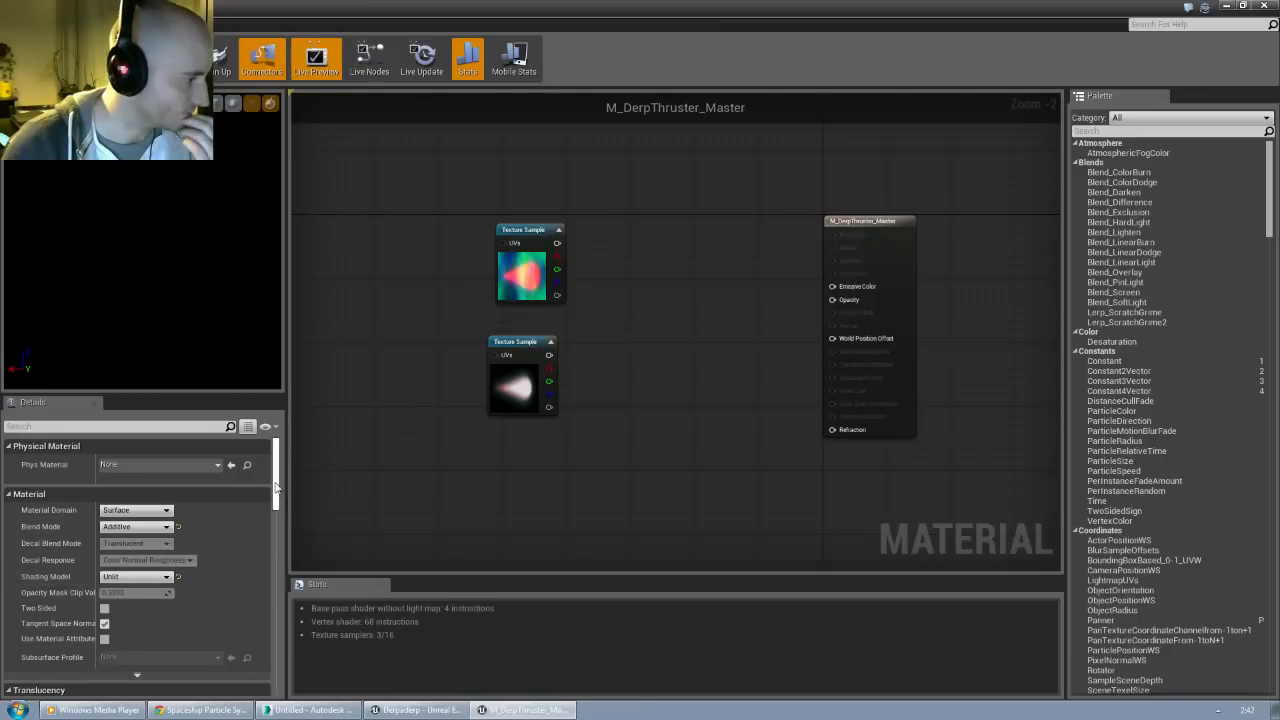
drag(276, 485, 276, 494)
click(104, 565)
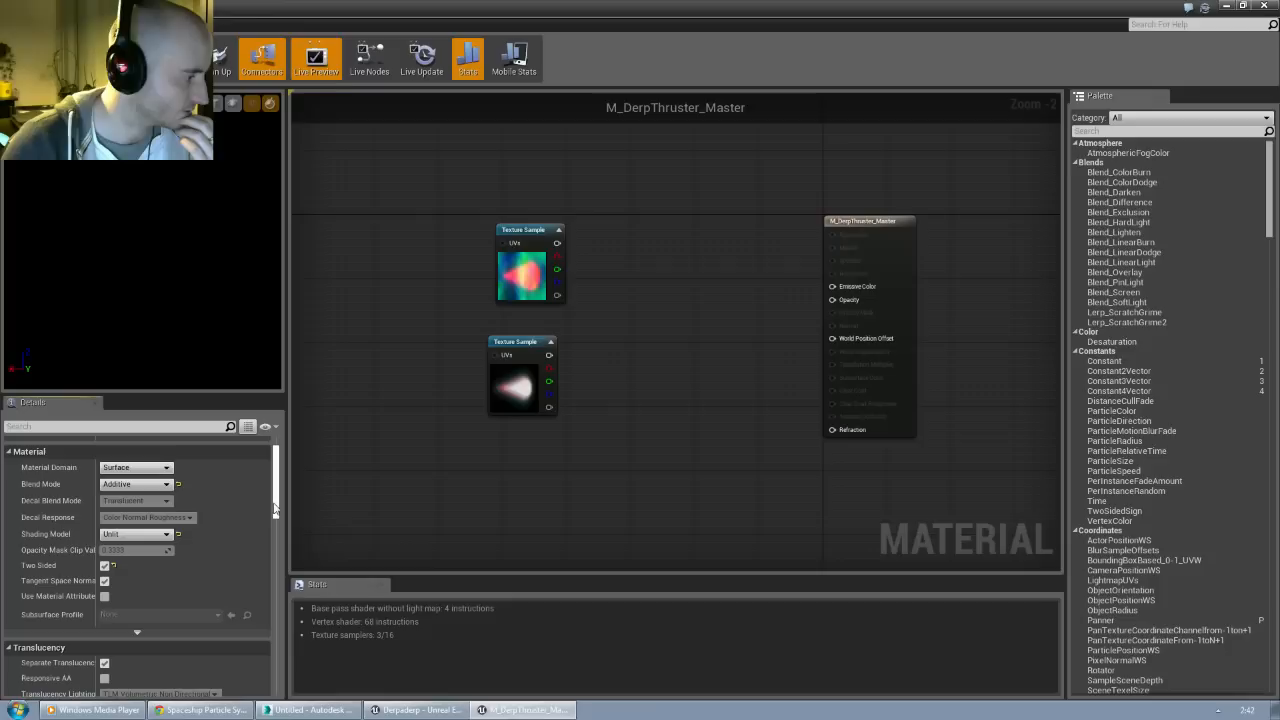
mouse_move(276, 503)
mouse_down()
mouse_move(277, 540)
mouse_move(277, 480)
mouse_up()
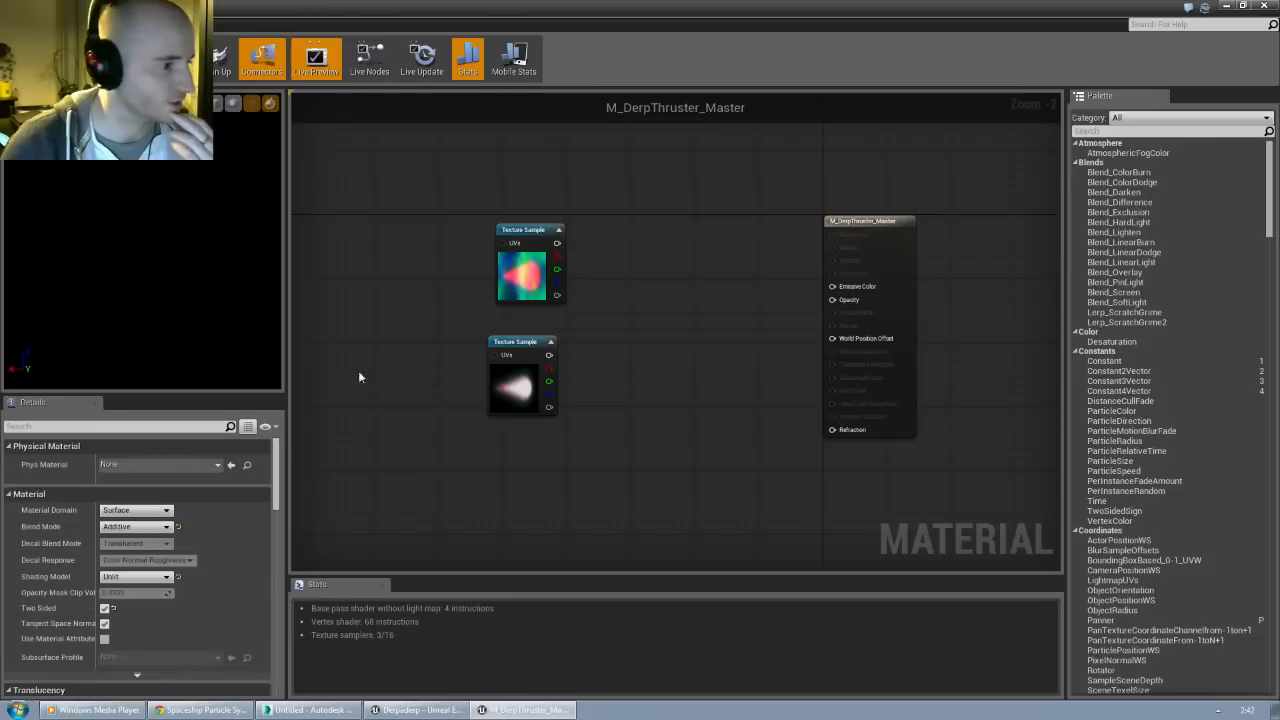
Step: Find the ParticleColor expression by searching for "particle" and place it above the texture samples in the graph
right_drag(360, 360, 477, 360)
right_drag(802, 257, 672, 335)
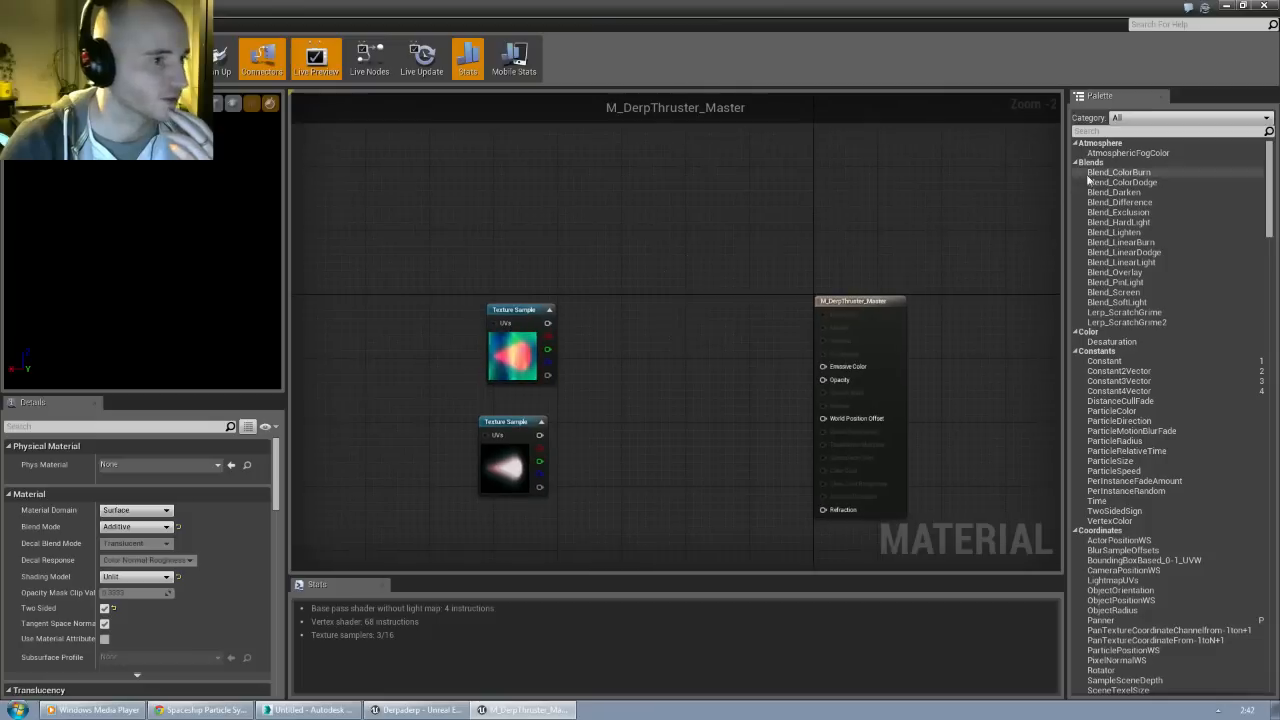
click(1118, 130)
text(particle)
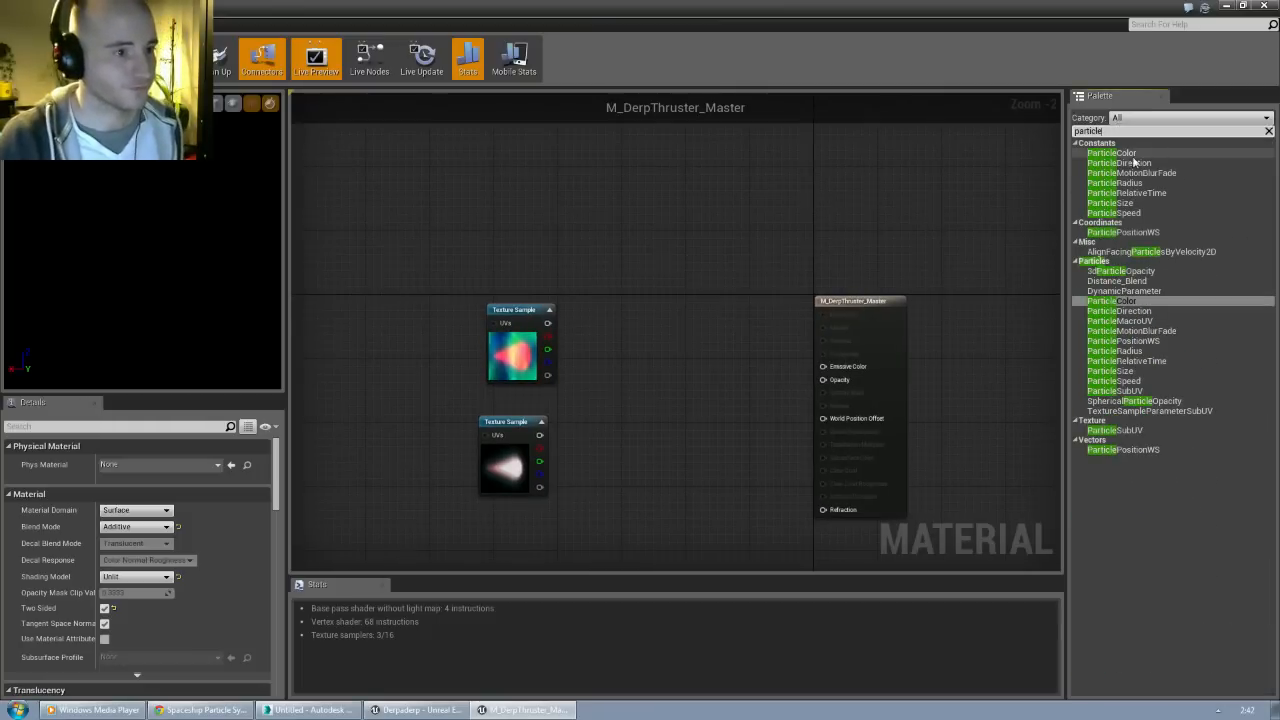
drag(1124, 155, 561, 195)
click(626, 254)
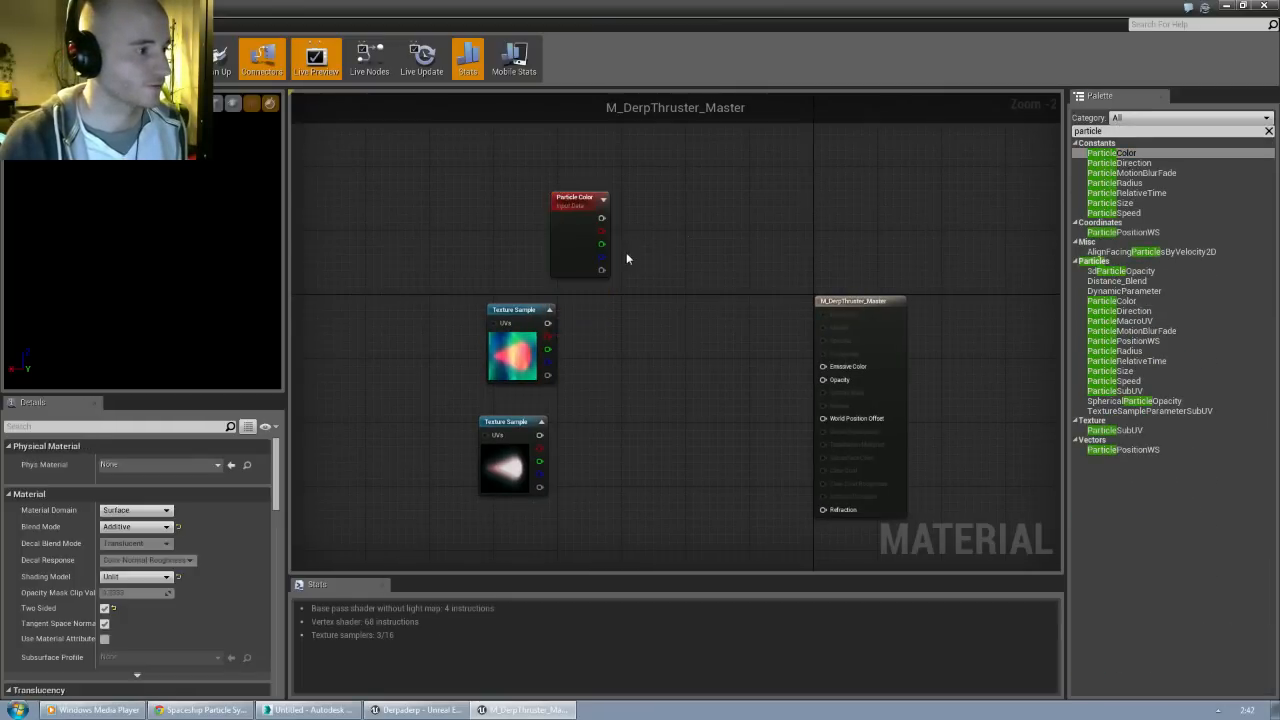
scroll(626, 254, up, 1)
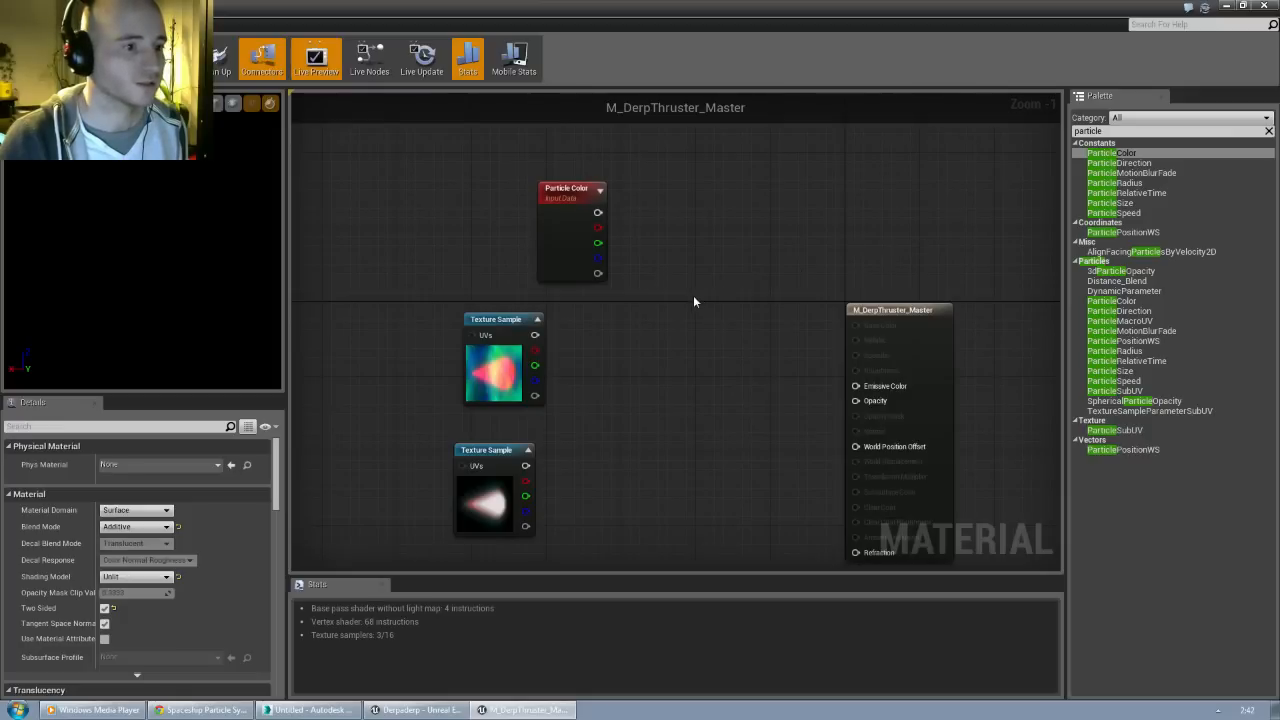
Step: Find the Panner expression and place it in the graph ahead of the Particle Color node
key(ctrl+a)
text(pan)
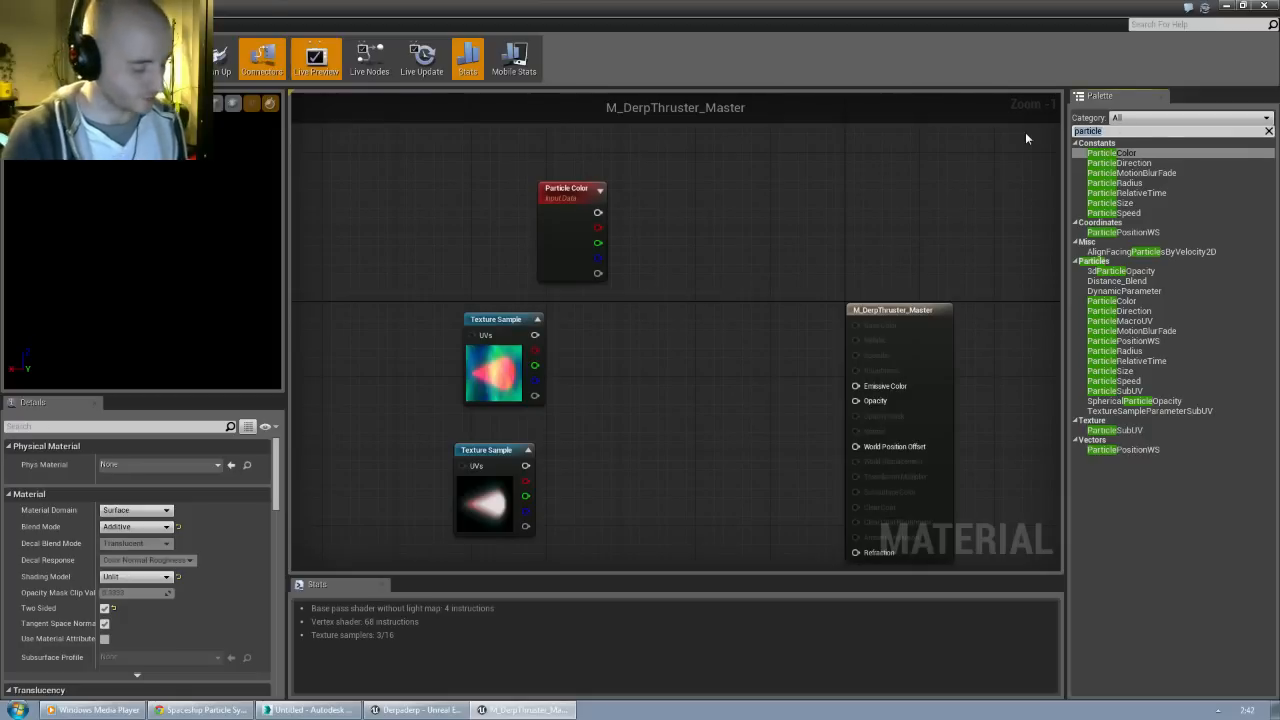
text(ner)
drag(1100, 153, 336, 178)
right_drag(675, 333, 626, 303)
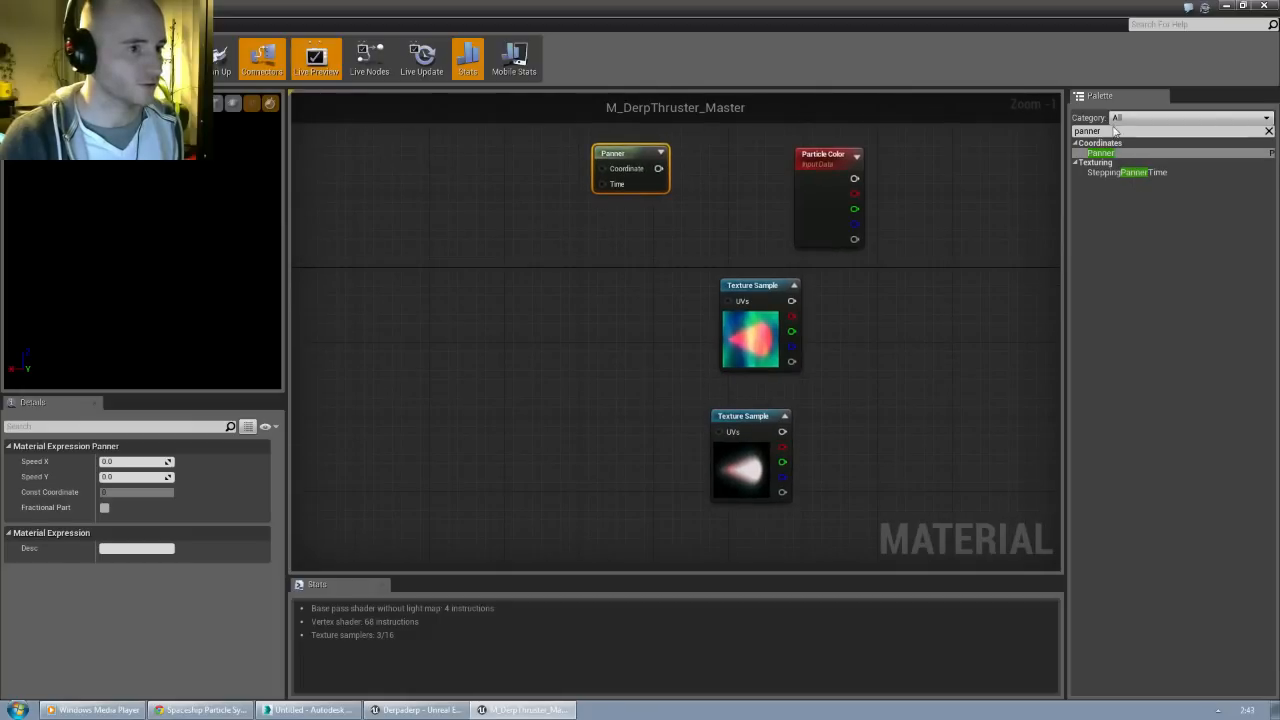
Step: Find the Sine and Frac expressions and place them in the graph, Frac below Sine, to the left of the texture samples
text(sine)
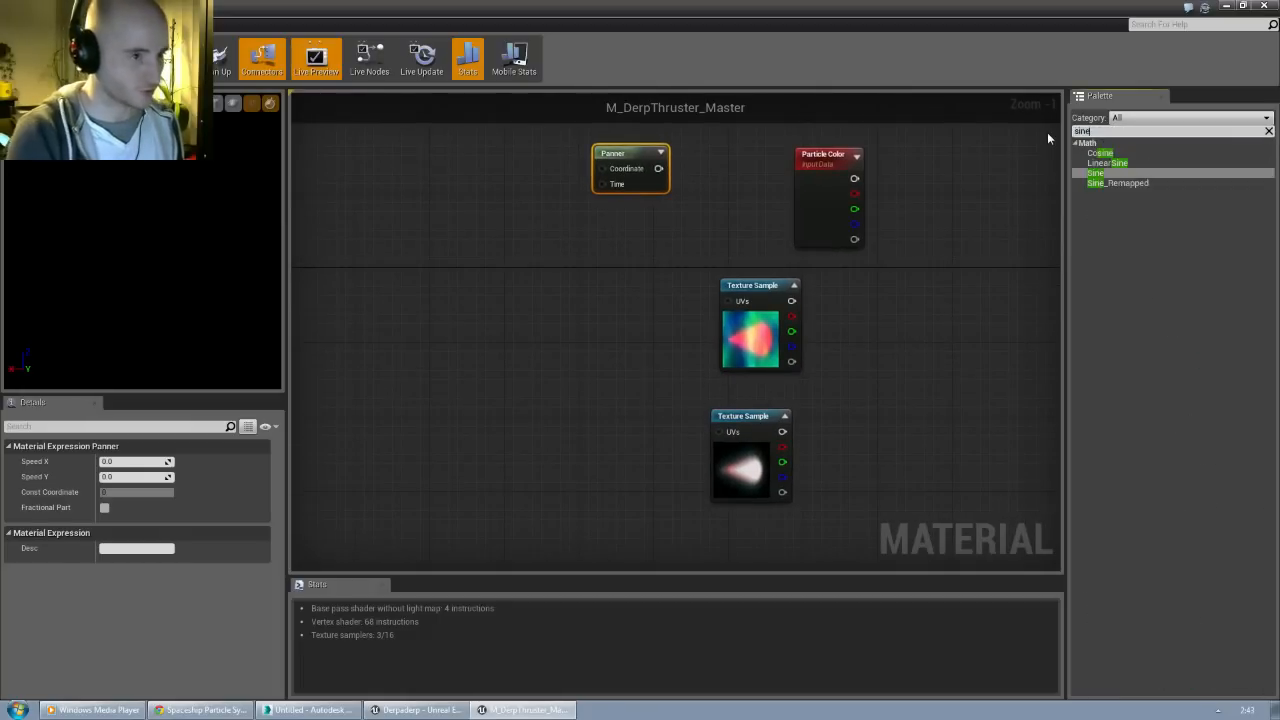
drag(1103, 176, 362, 268)
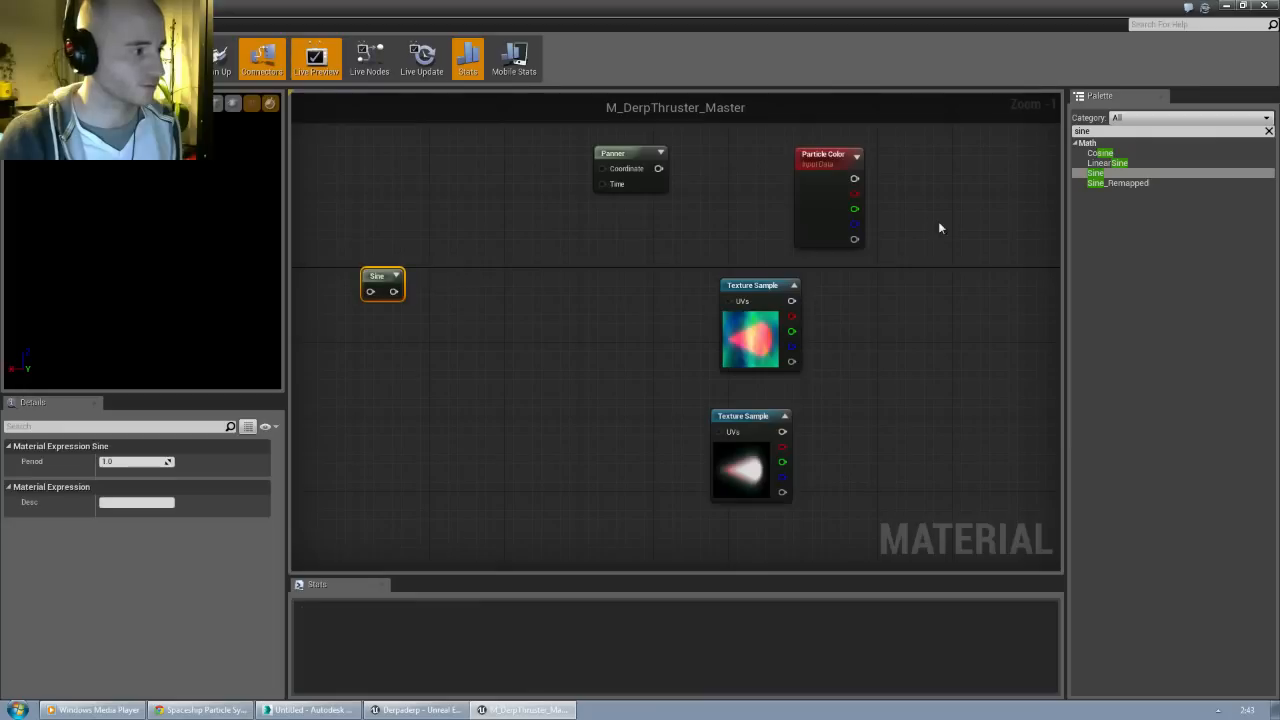
key(BackSpace)
key(BackSpace)
key(BackSpace)
key(BackSpace)
text(frax)
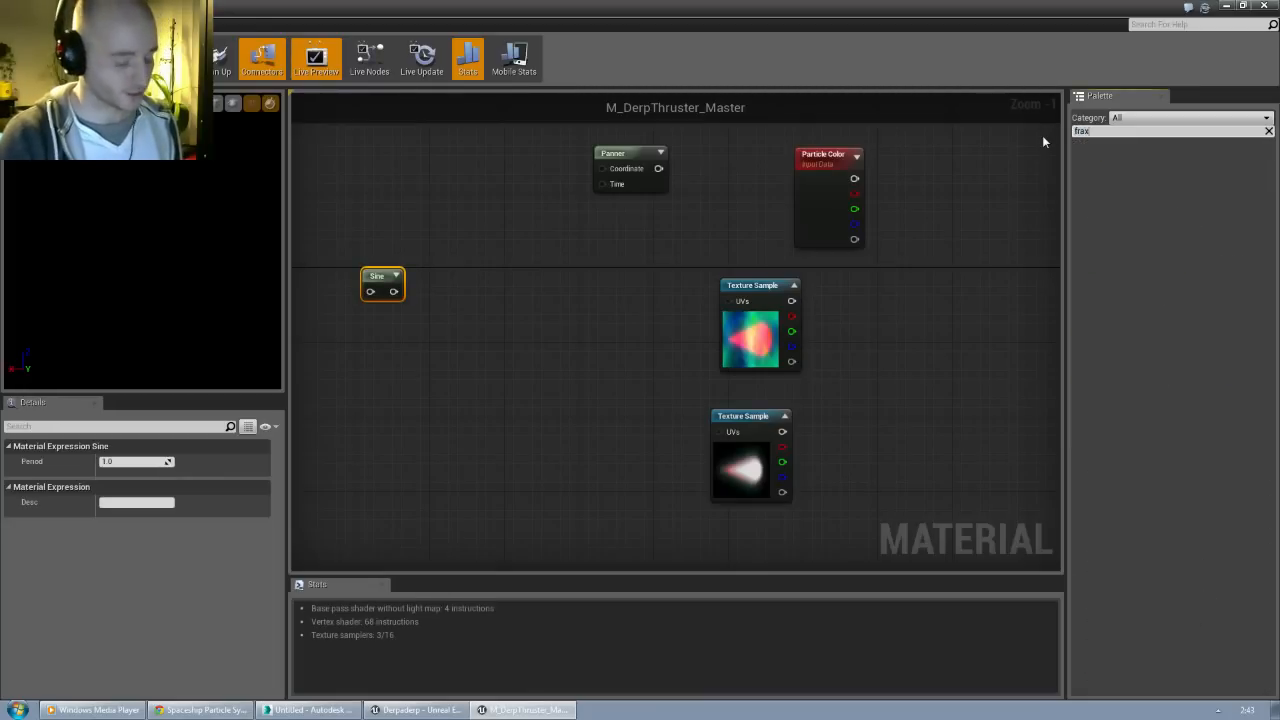
key(BackSpace)
text(c)
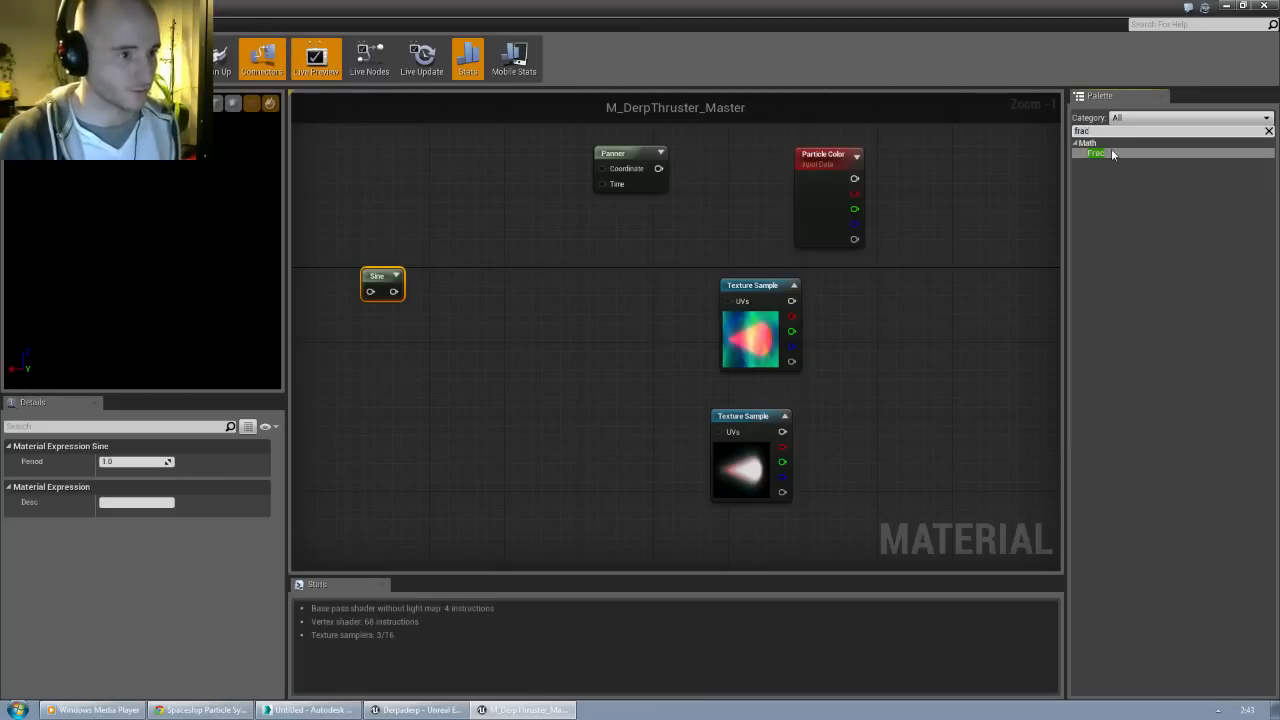
drag(1095, 153, 346, 326)
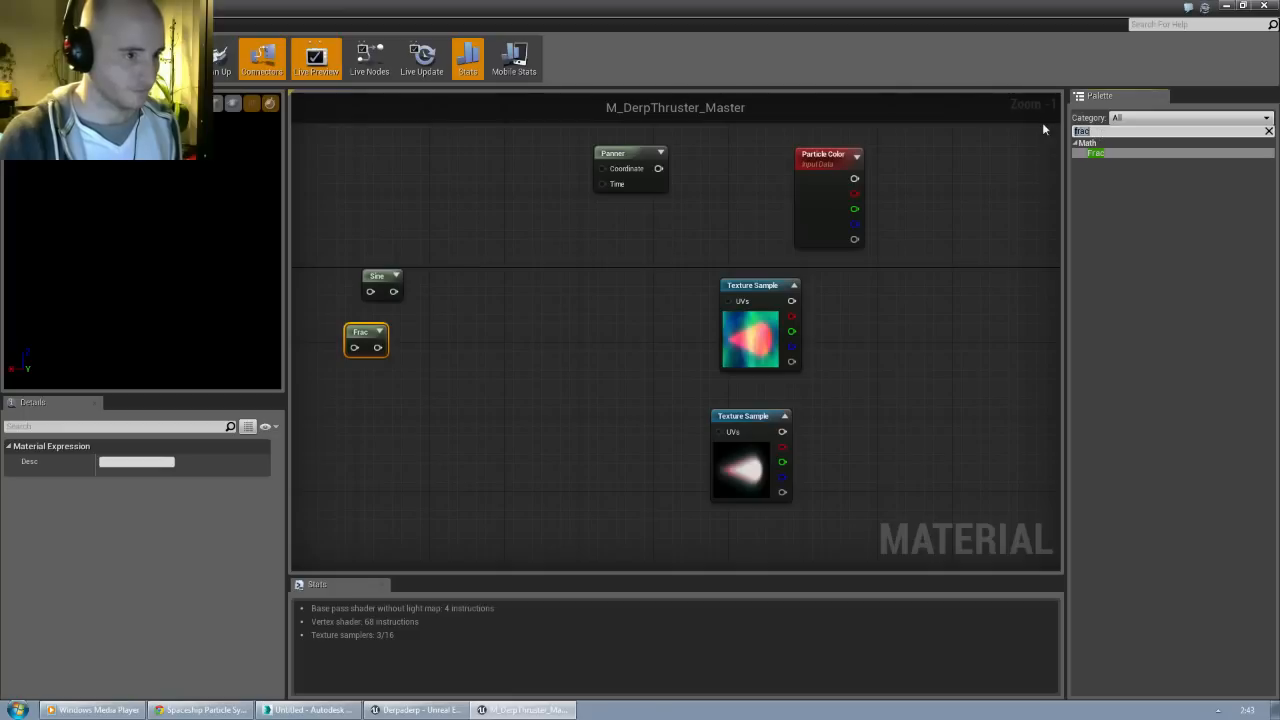
Step: Add a LinearInterpolate expression and move the Panner, Sine, Frac and Lerp nodes together to the empty area above the material node
text(lerp)
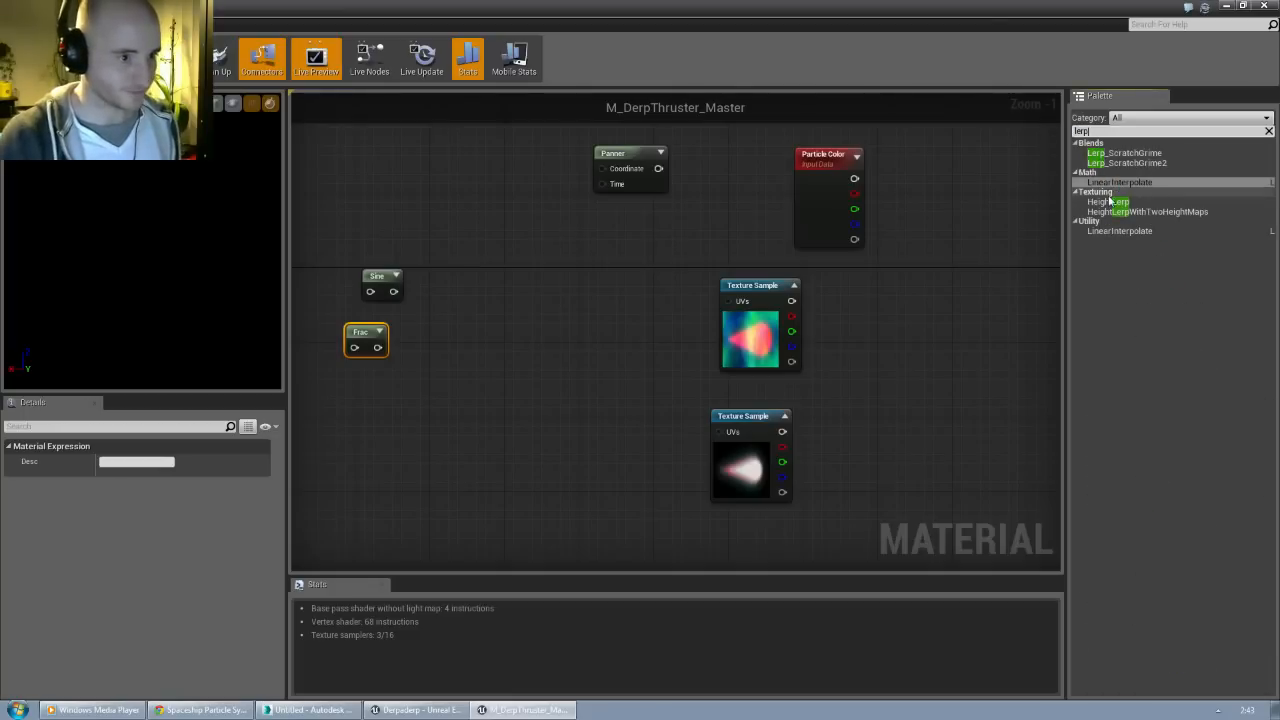
drag(1110, 233, 500, 290)
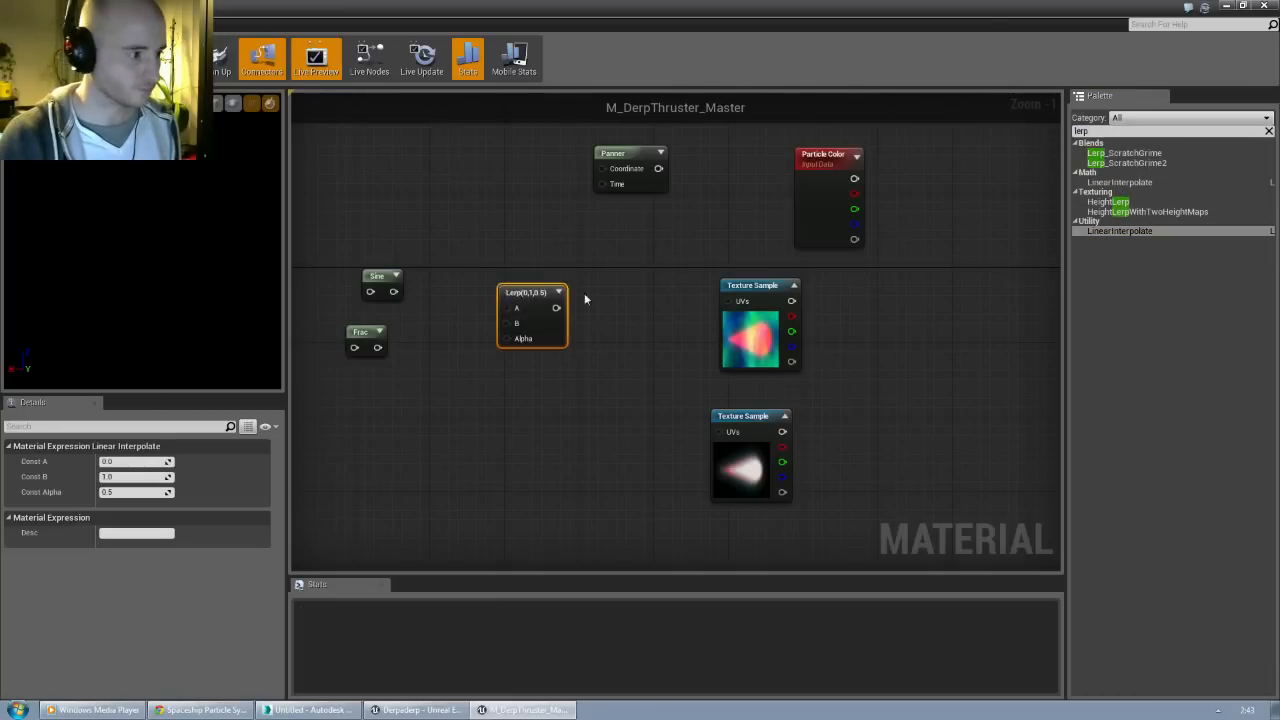
scroll(602, 302, down, 4)
drag(365, 242, 496, 324)
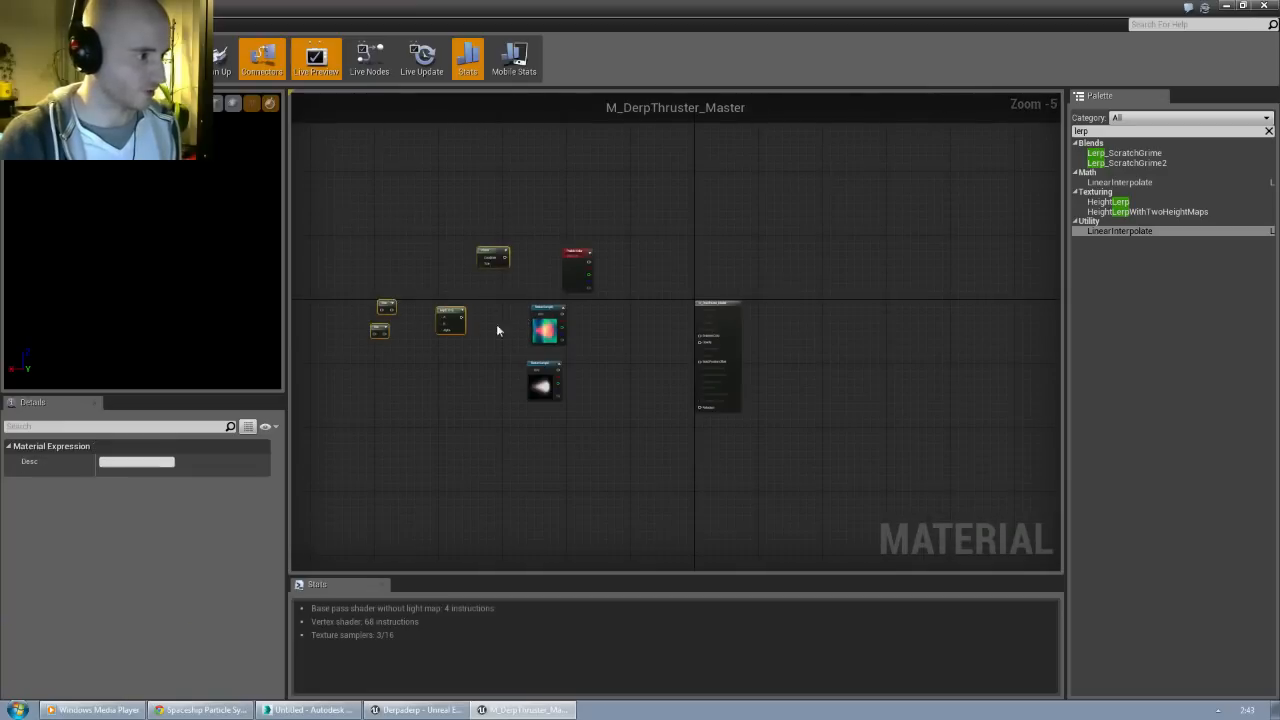
drag(494, 258, 796, 195)
click(651, 338)
scroll(655, 335, up, 3)
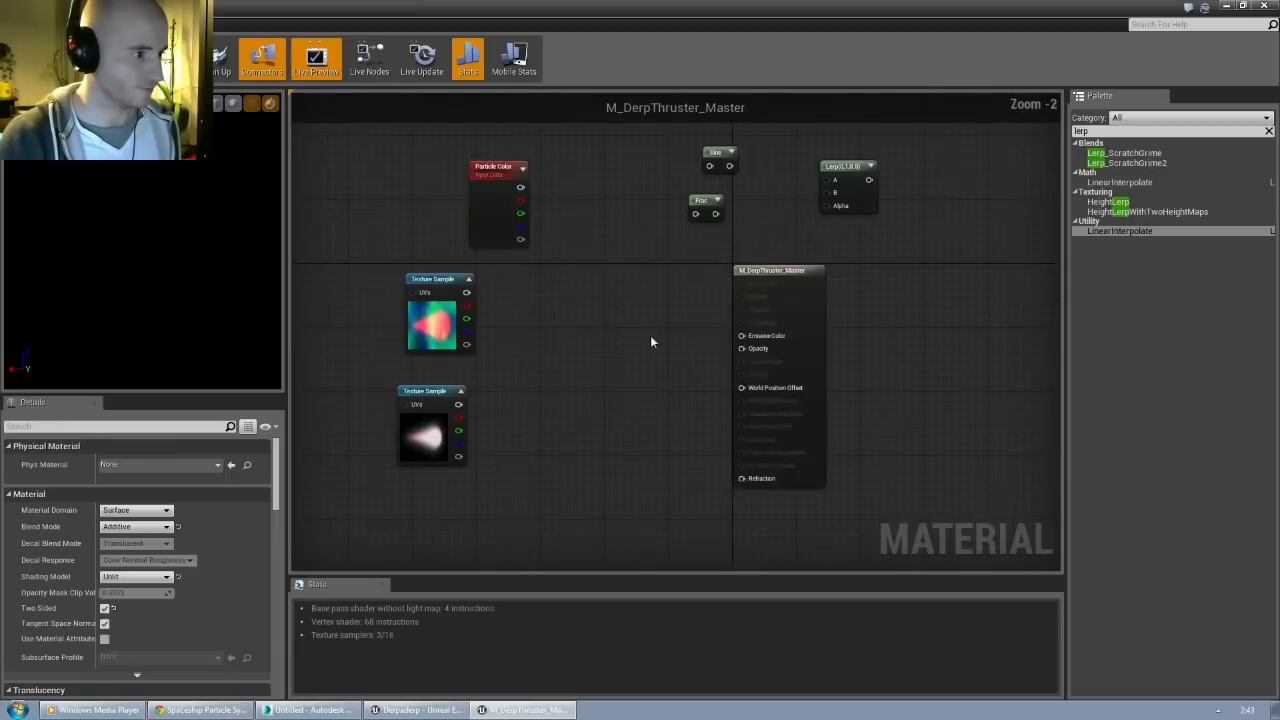
Step: Move the Thruster_Derp02 texture sample up so it sits closer beneath the Thruster_Derp01 sample
right_drag(549, 329, 568, 302)
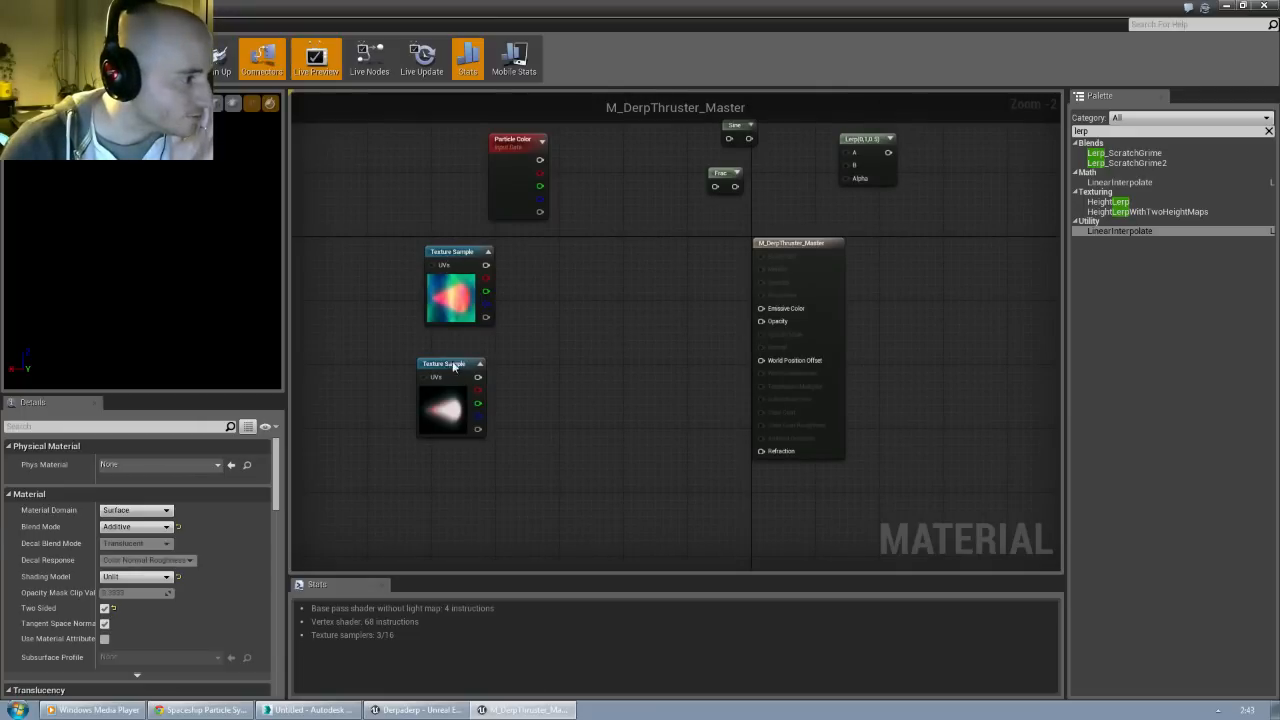
drag(453, 366, 456, 350)
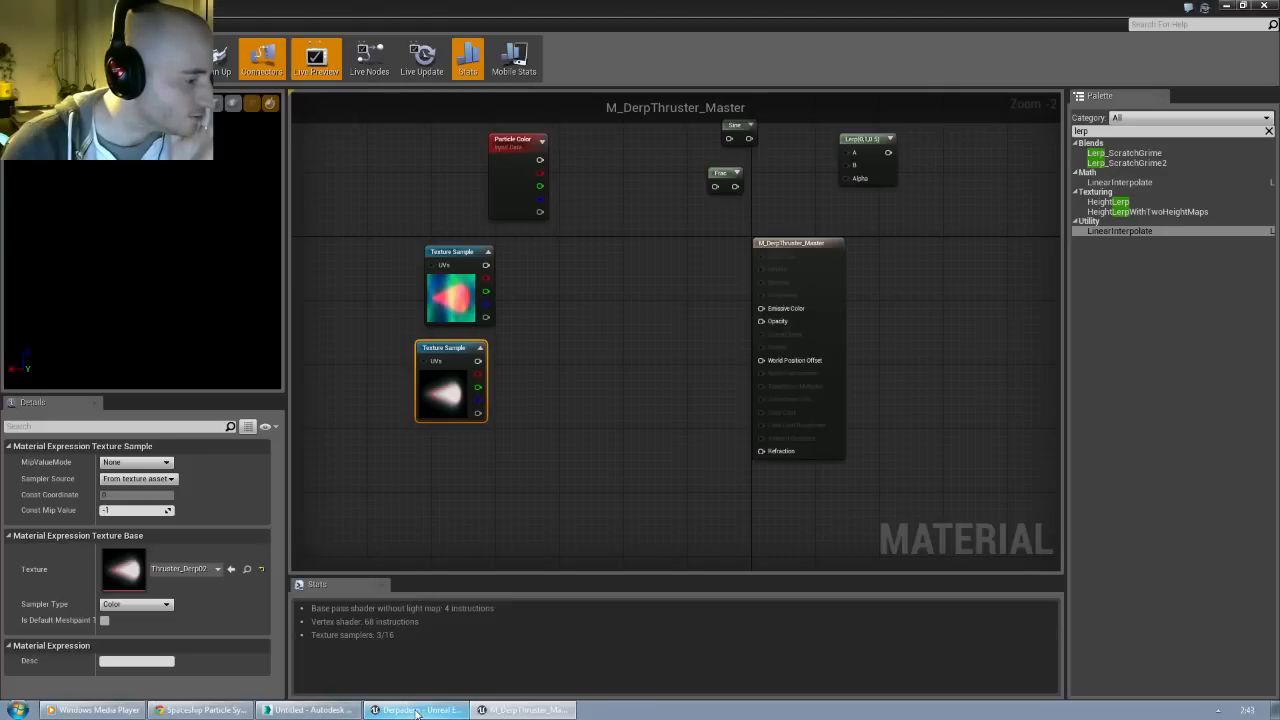
click(520, 710)
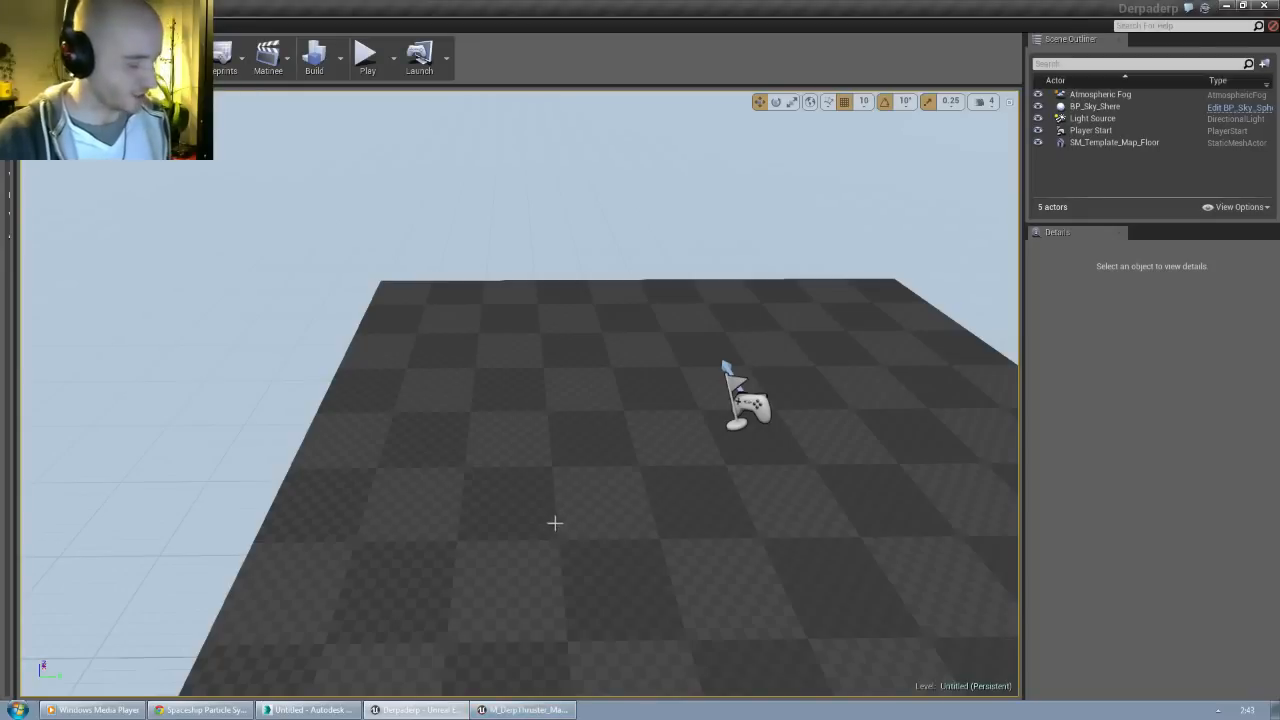
click(512, 709)
right_drag(548, 443, 557, 424)
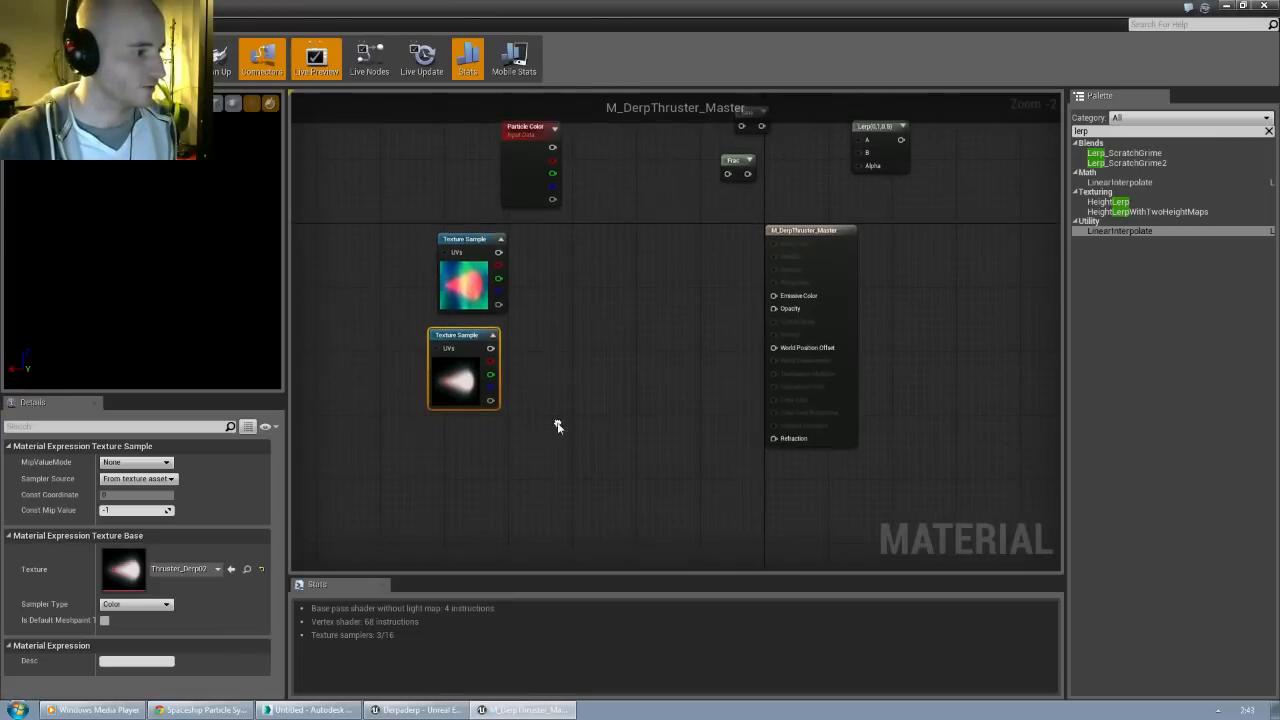
Step: Locate the selected sample's texture in the Content Browser, open Thruster_Derp02, and inspect its individual colour channels with the alpha applied
key(ctrl+b)
double_click(602, 292)
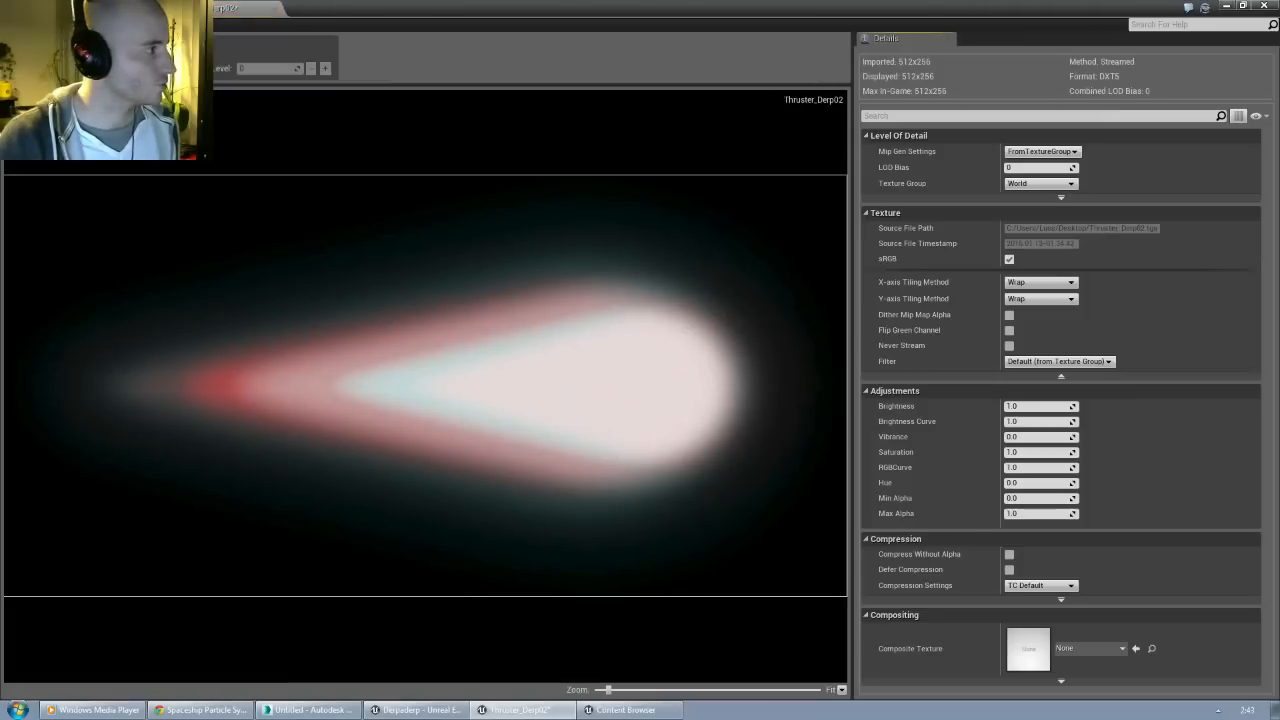
click(30, 68)
click(10, 172)
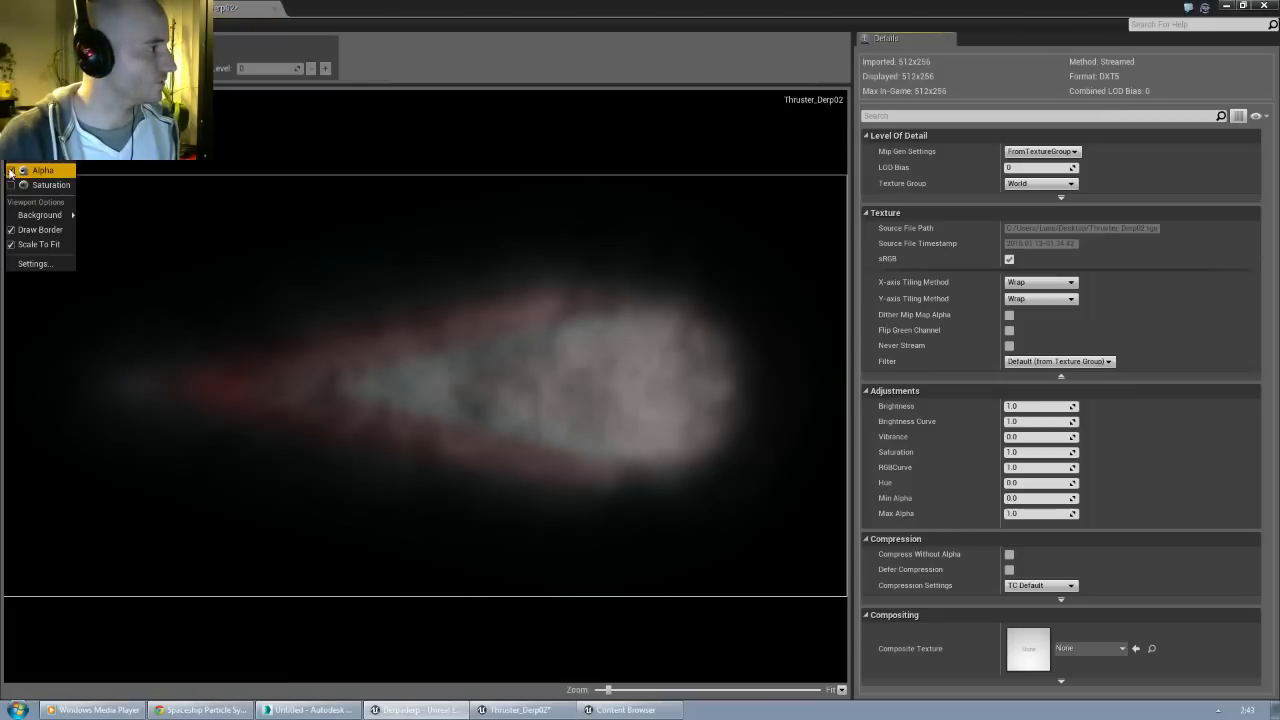
click(11, 156)
click(11, 141)
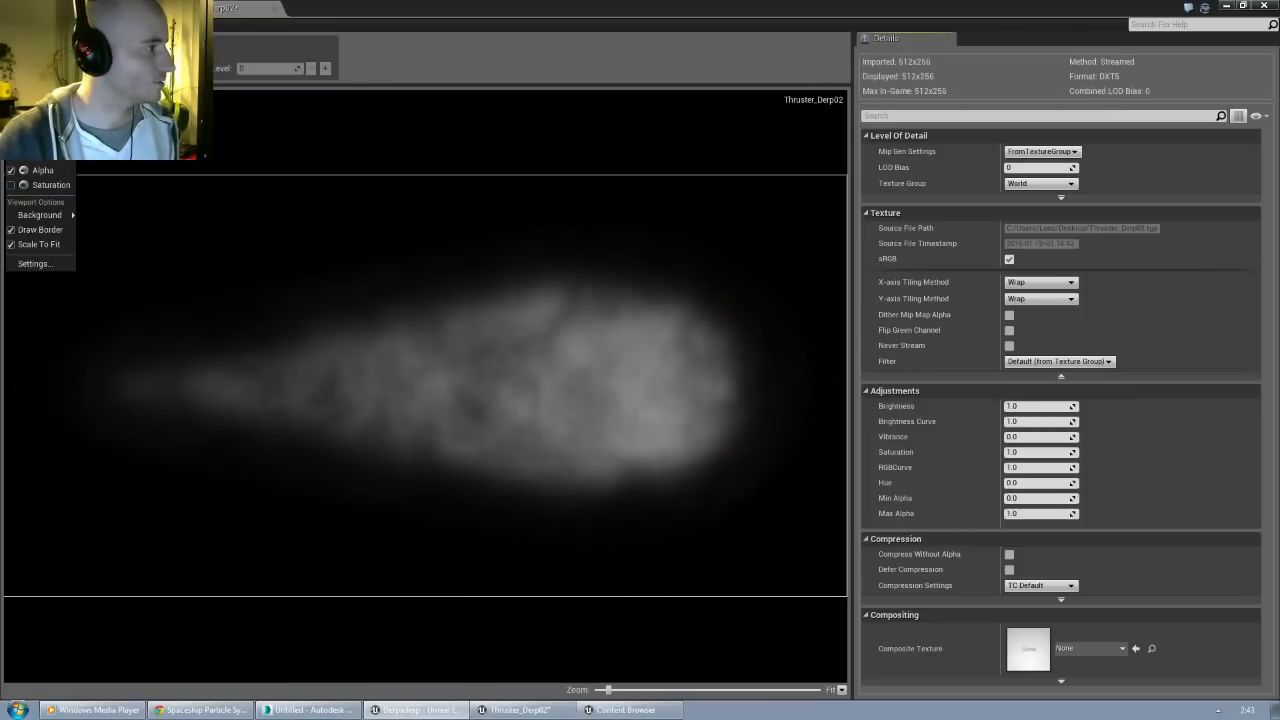
click(11, 126)
click(38, 126)
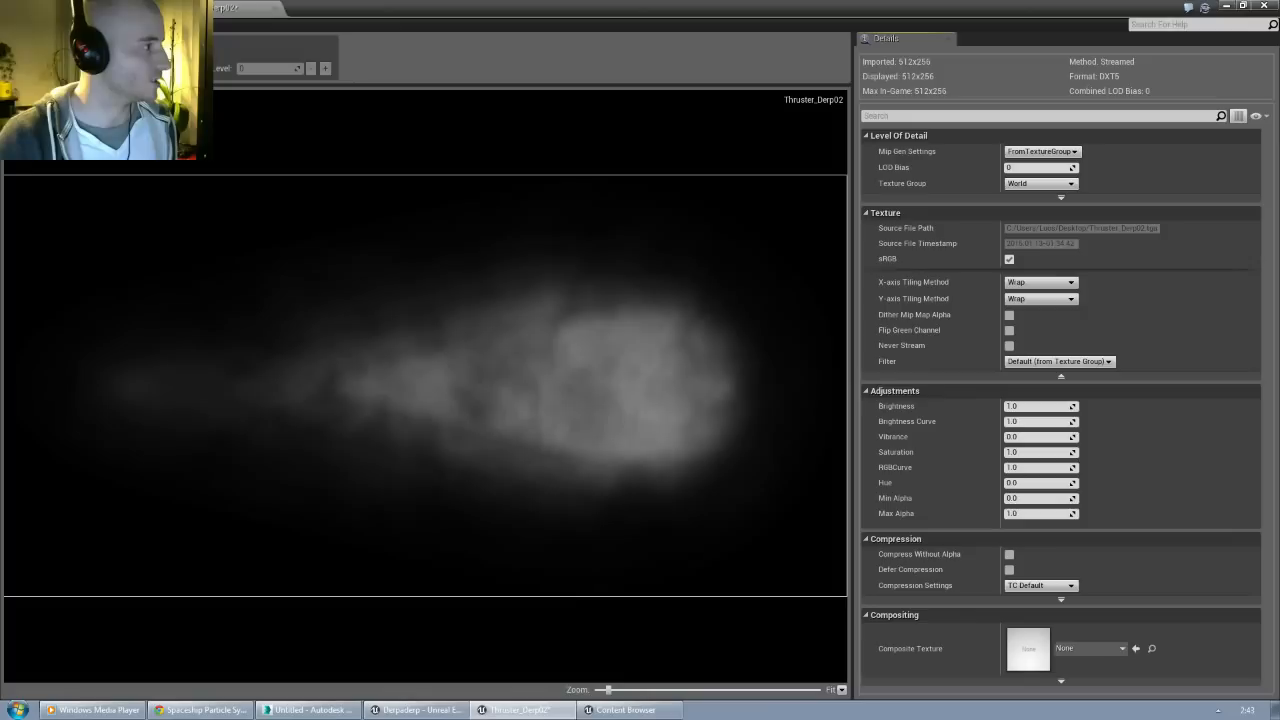
click(267, 14)
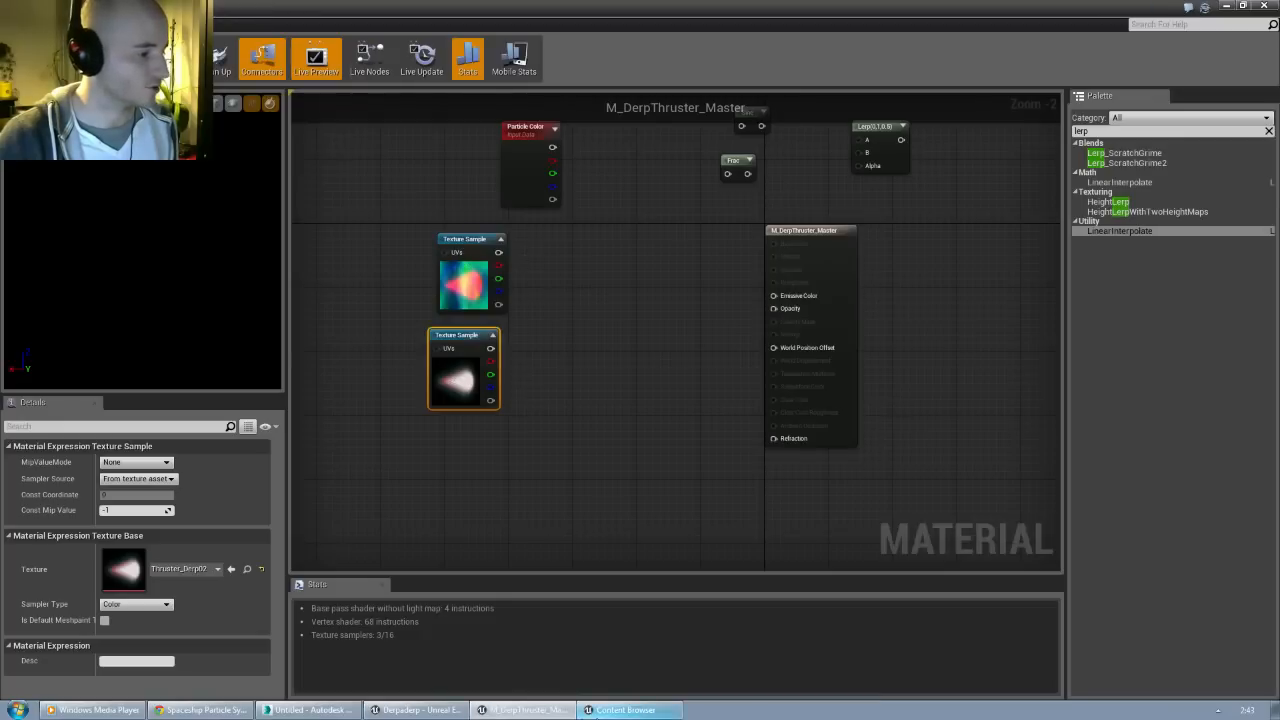
Step: Set the Thruster_Derp01 texture's group to Effects and its compression settings to TC Masks, and save it
click(622, 710)
double_click(553, 300)
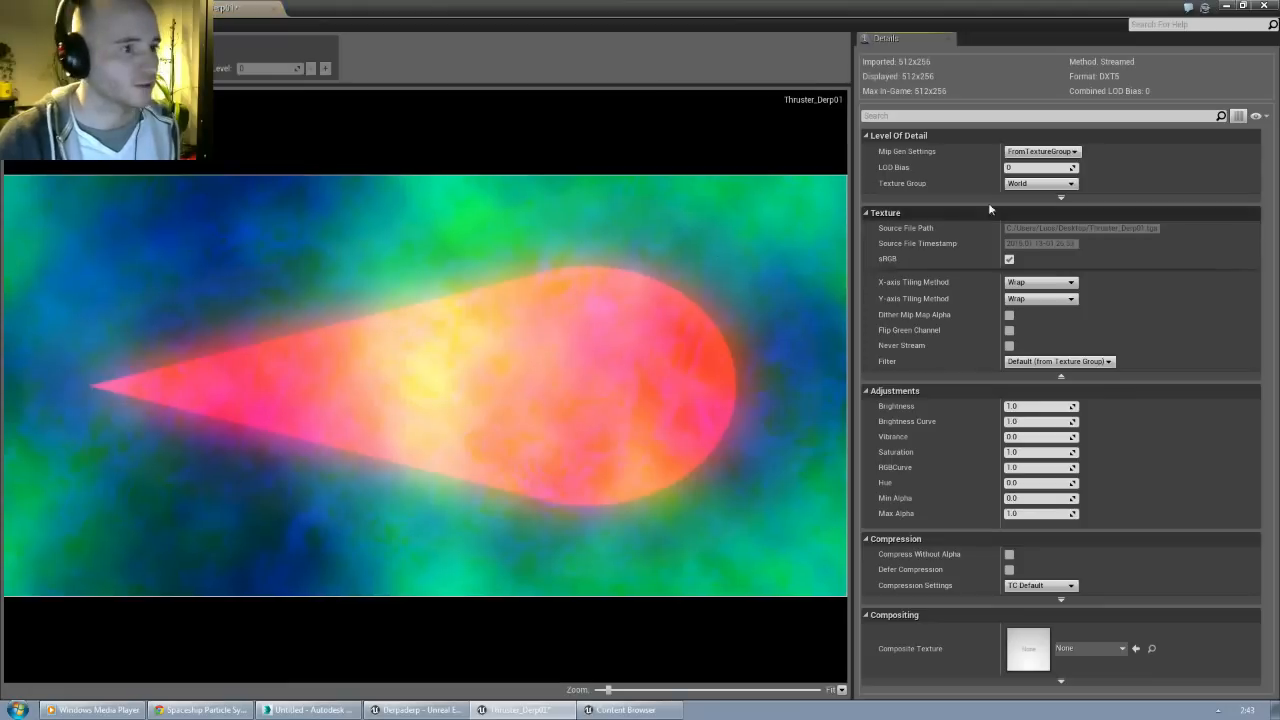
click(1038, 184)
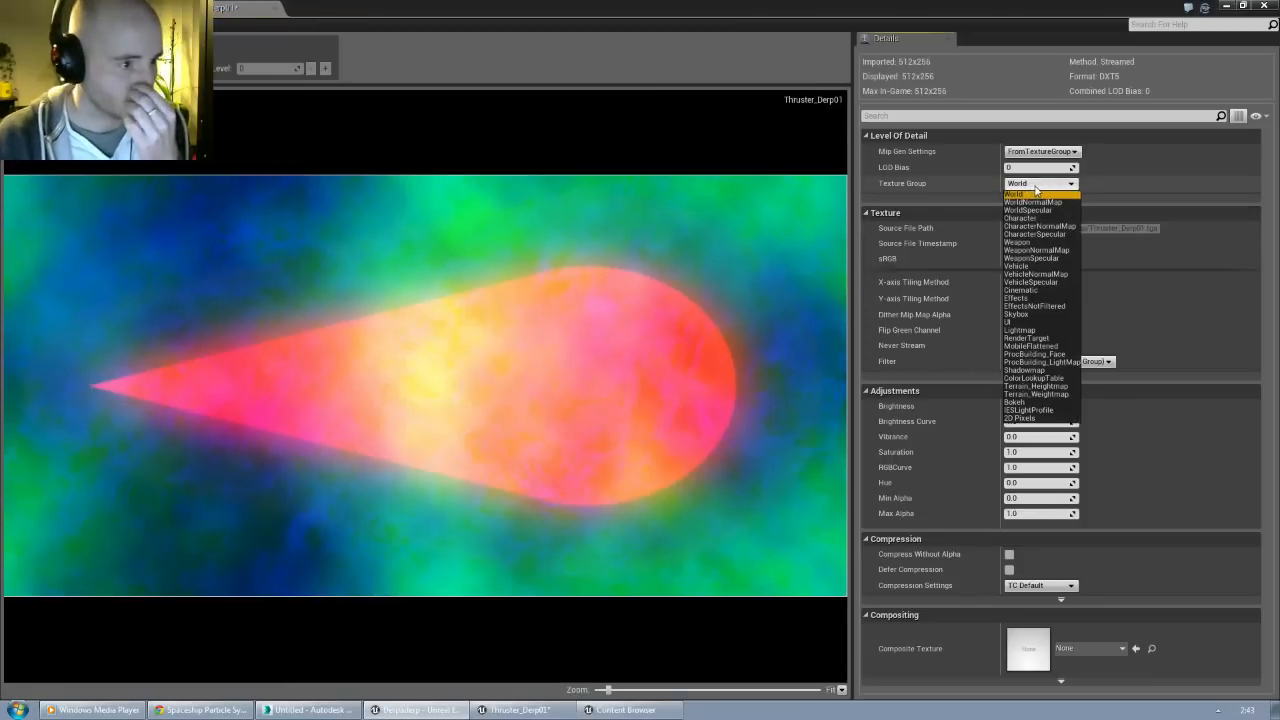
click(1018, 298)
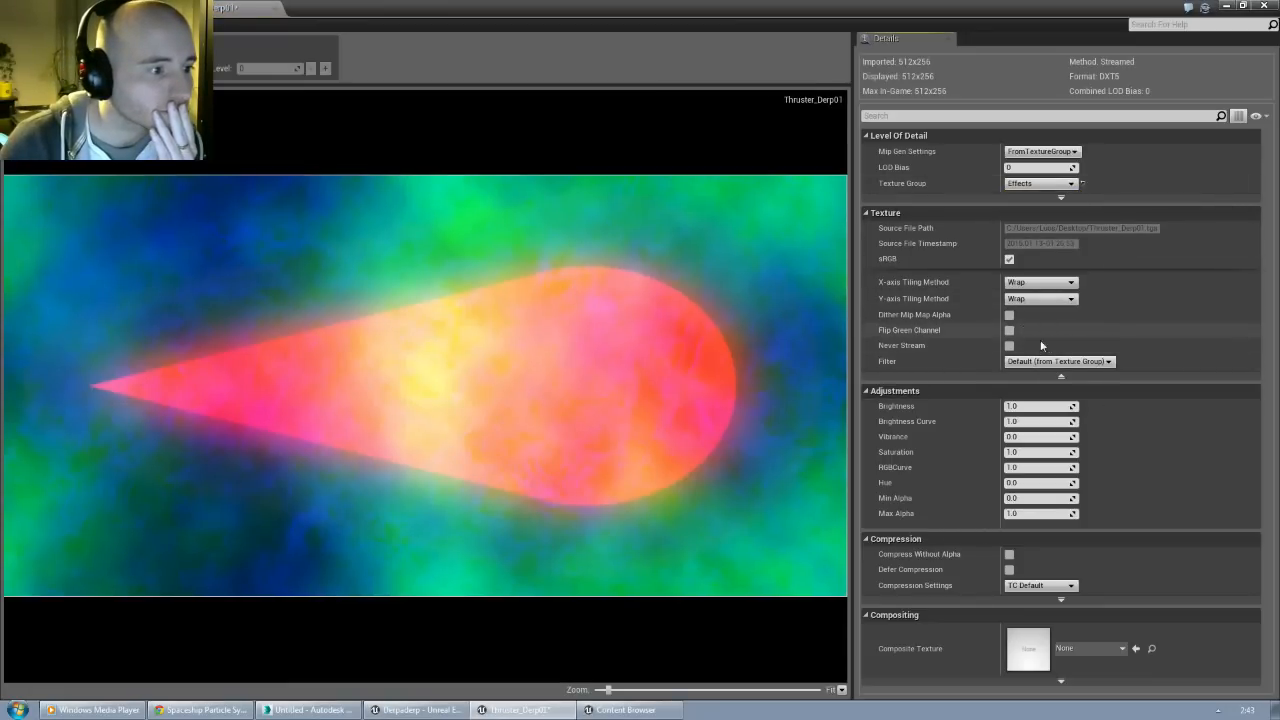
click(1040, 586)
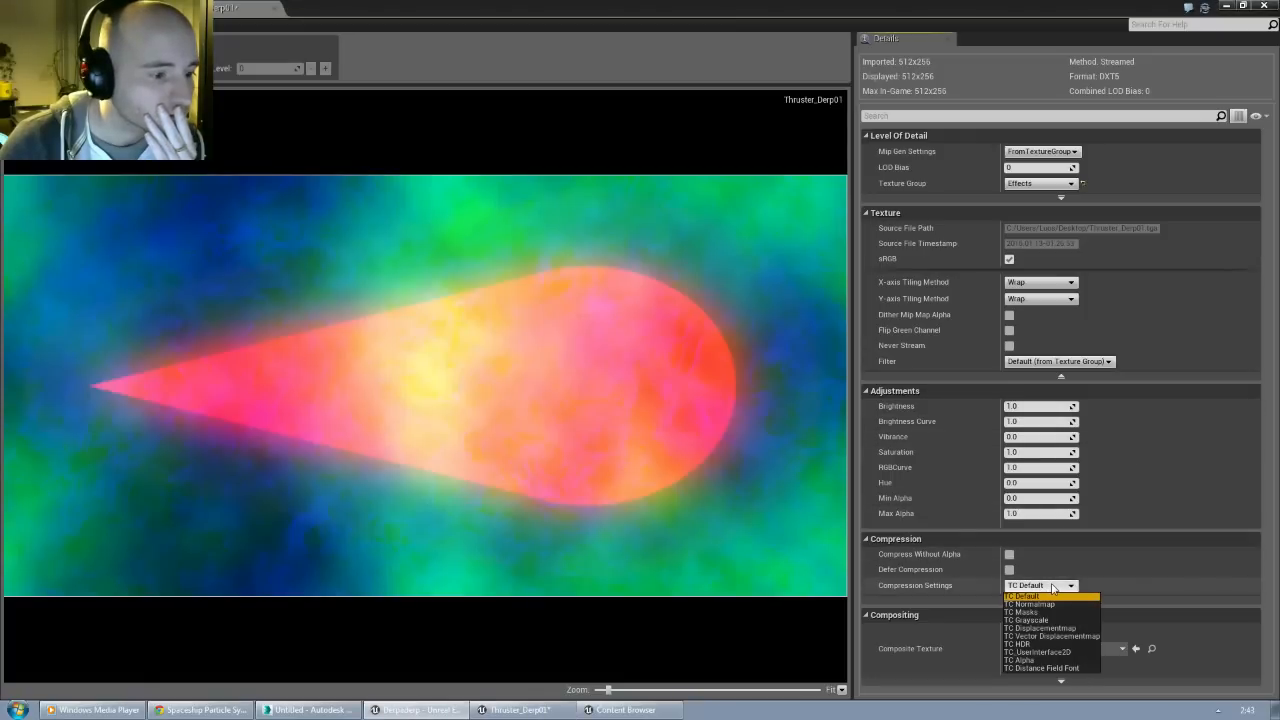
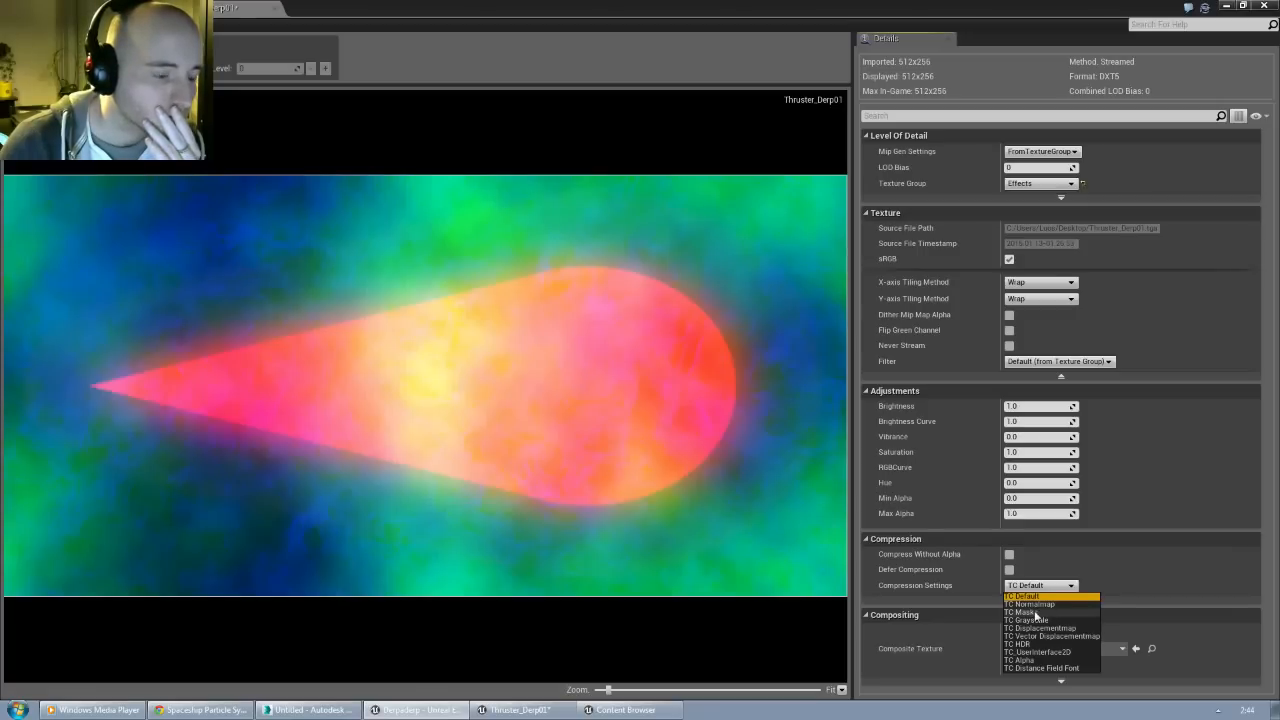
click(1034, 612)
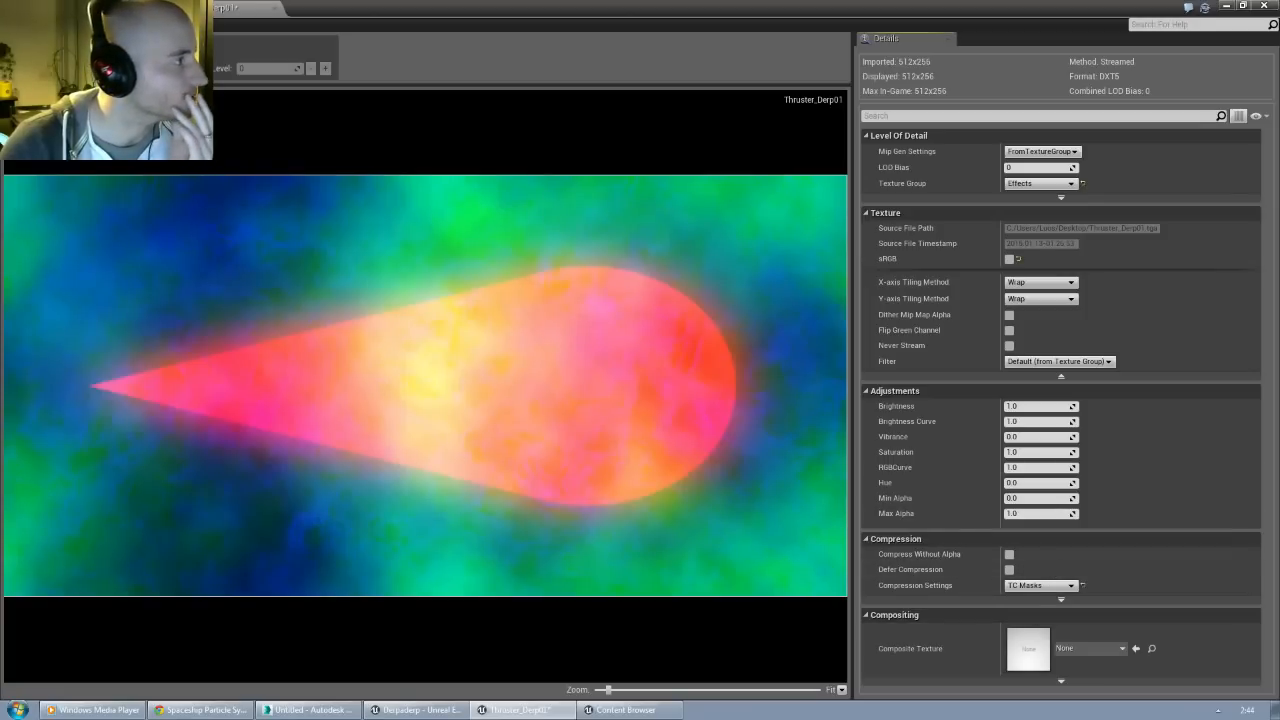
click(24, 58)
click(275, 8)
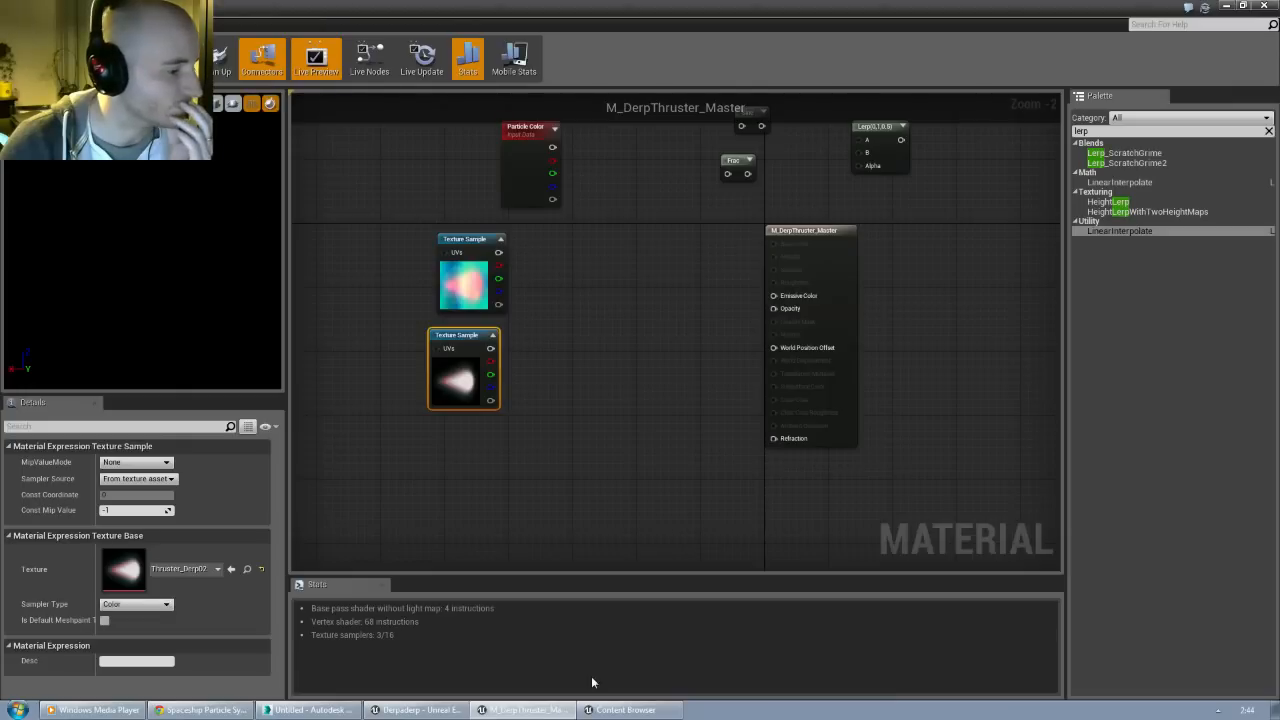
Step: Set the Thruster_Derp02 texture's group to Effects and its compression settings to TC Masks, and save it
click(610, 710)
double_click(566, 288)
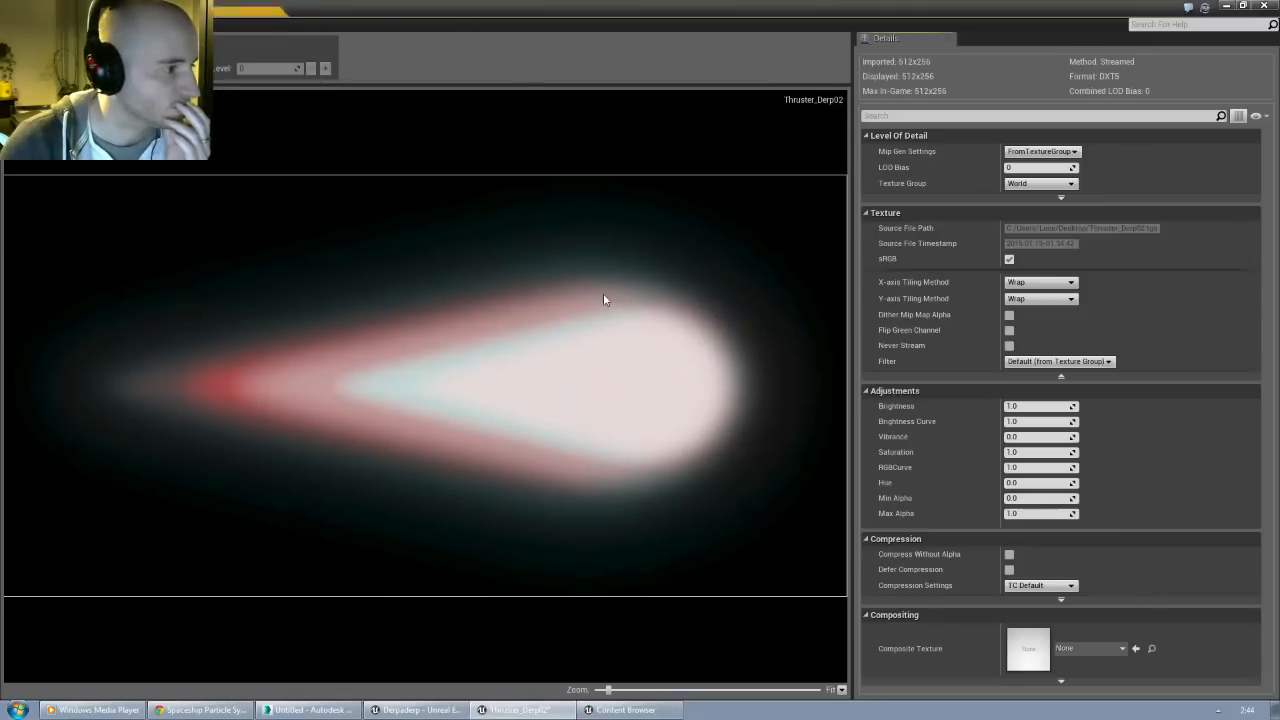
click(1040, 183)
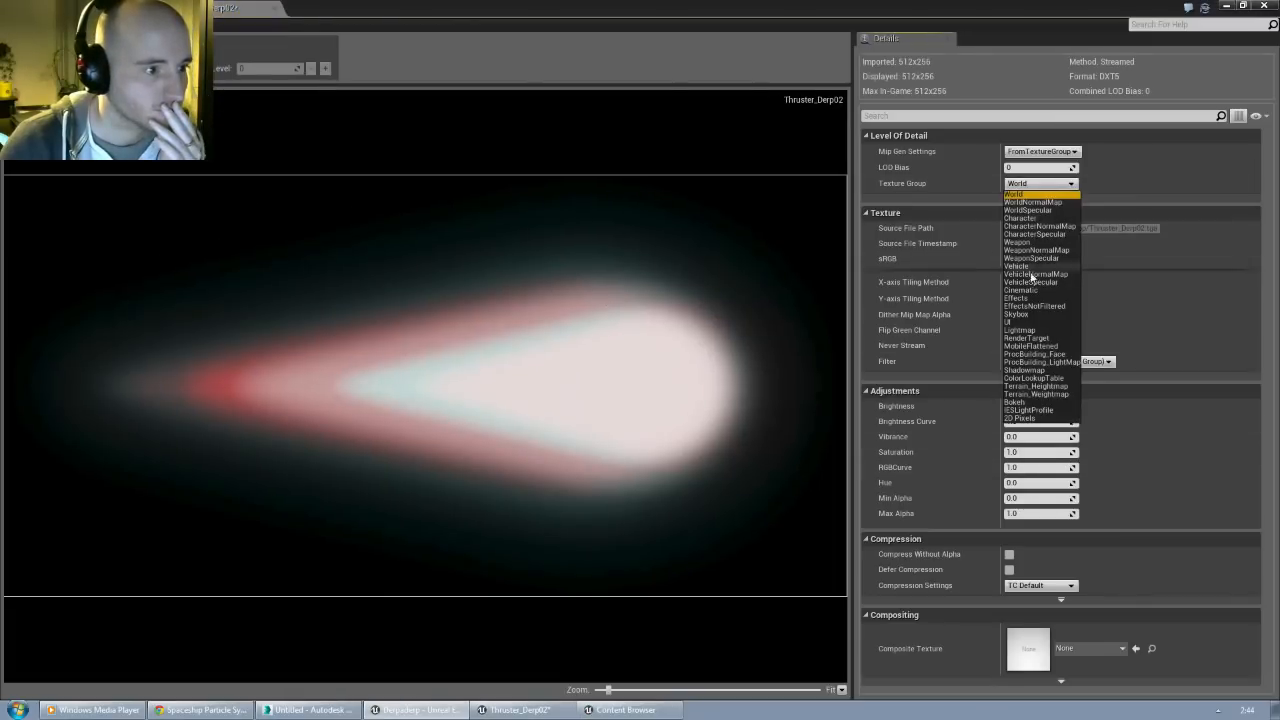
click(1027, 297)
click(1050, 585)
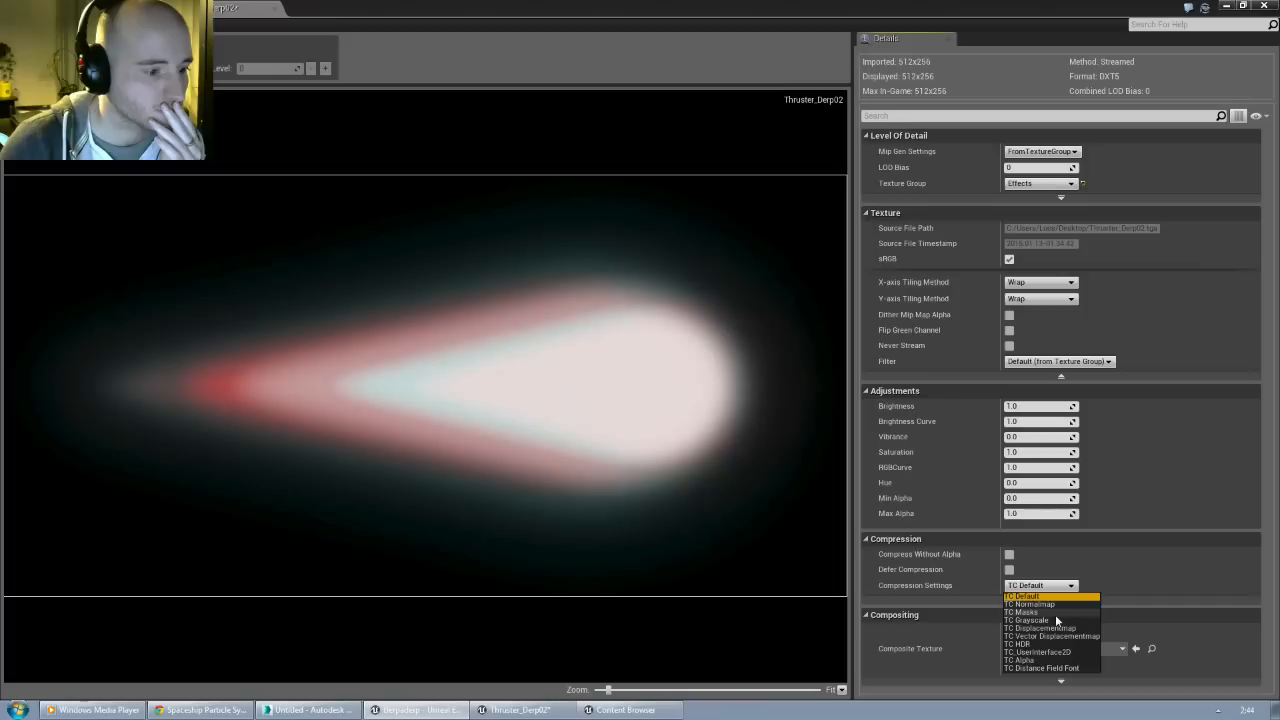
click(1055, 613)
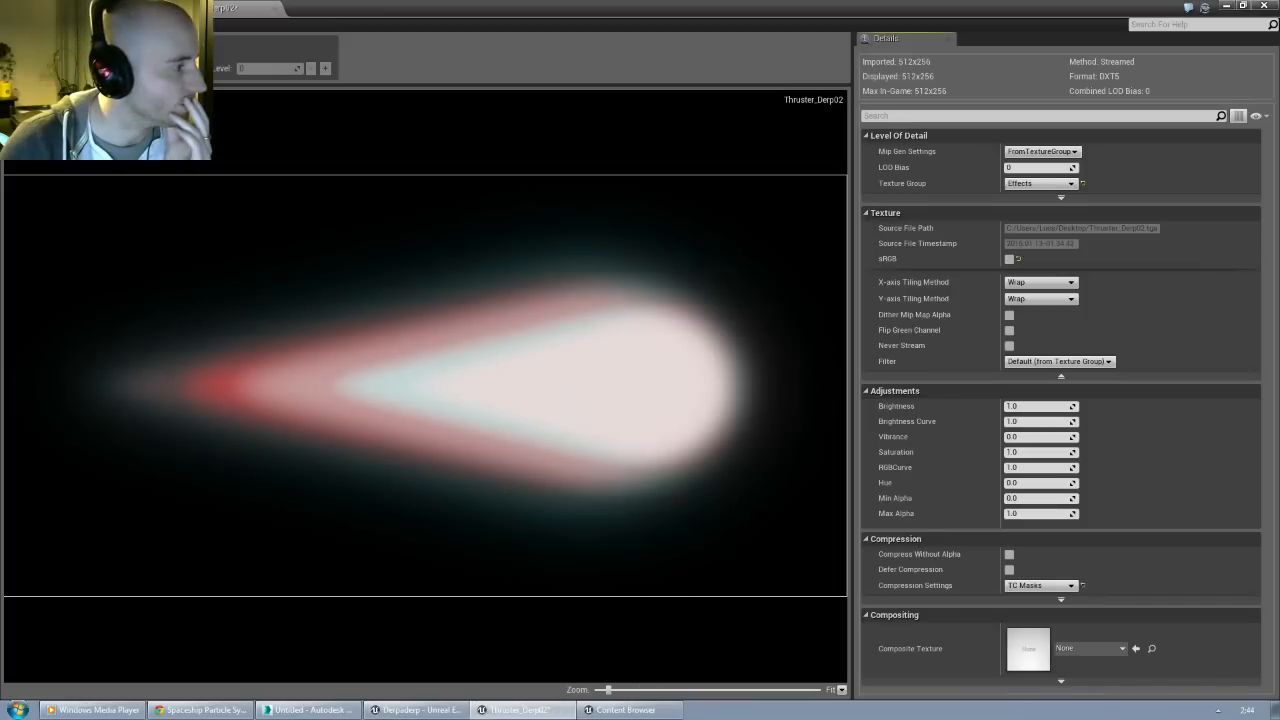
click(1045, 585)
click(1042, 597)
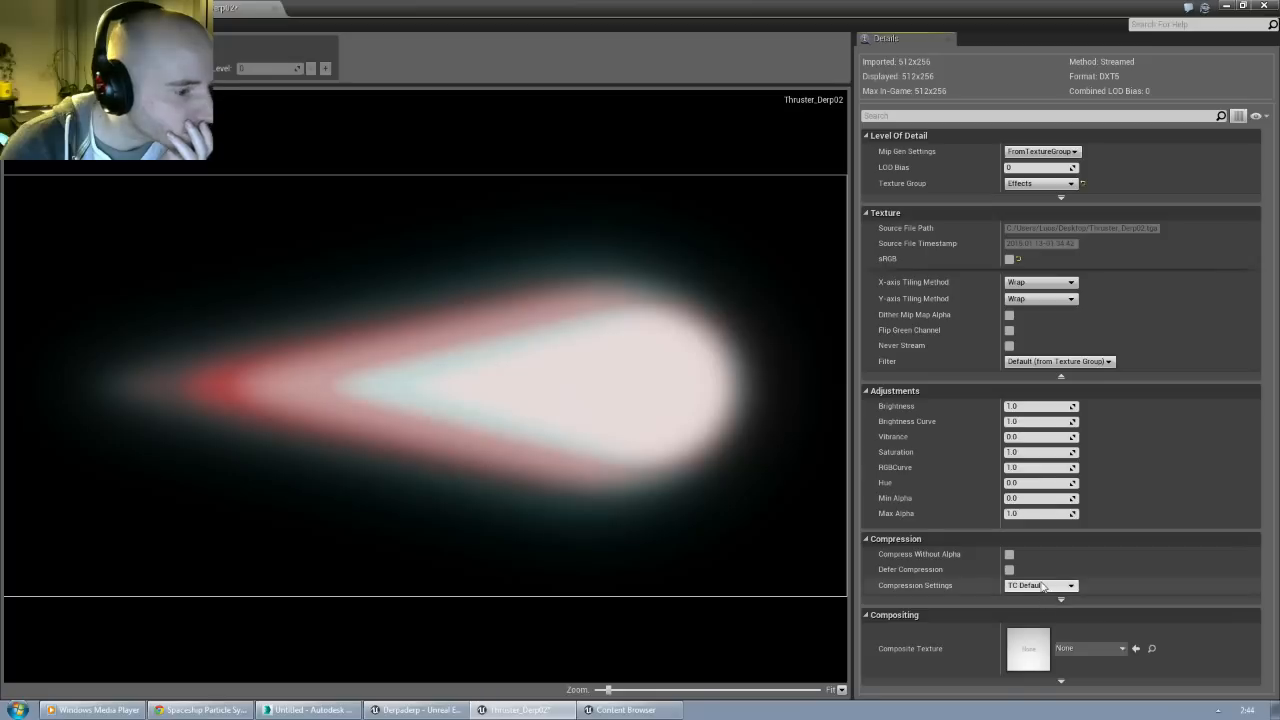
click(1043, 587)
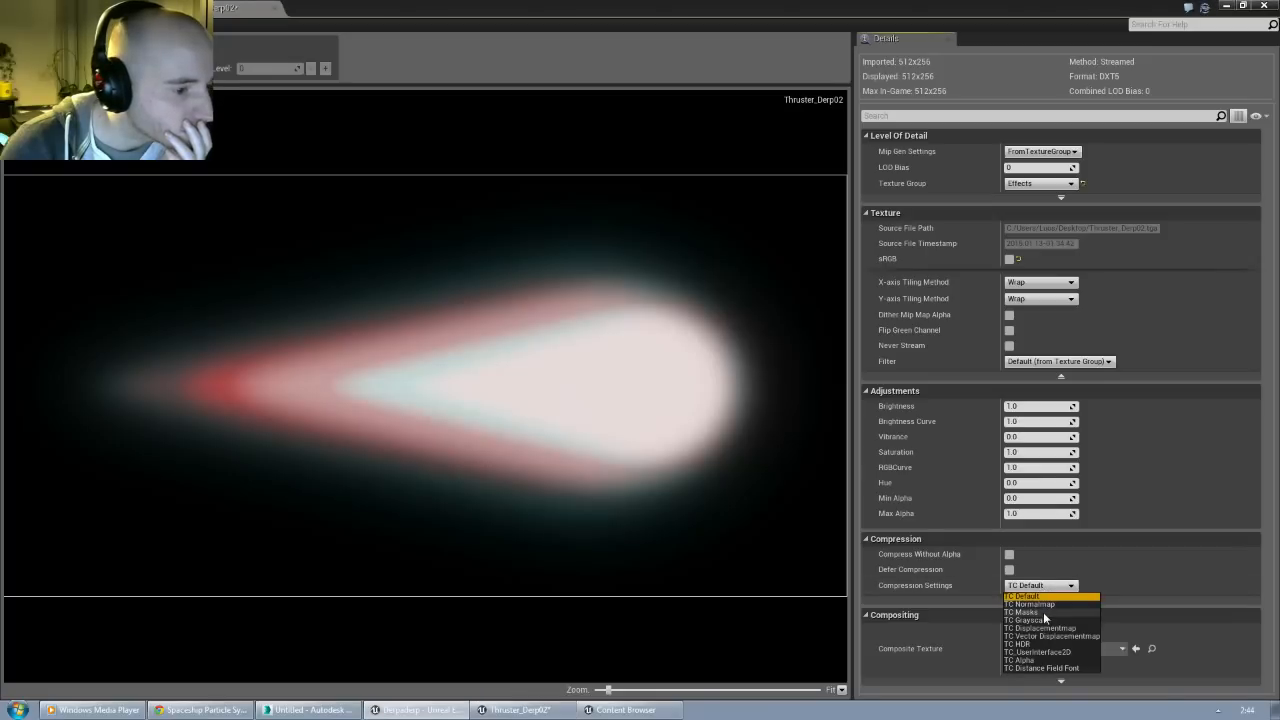
click(1043, 612)
key(ctrl+s)
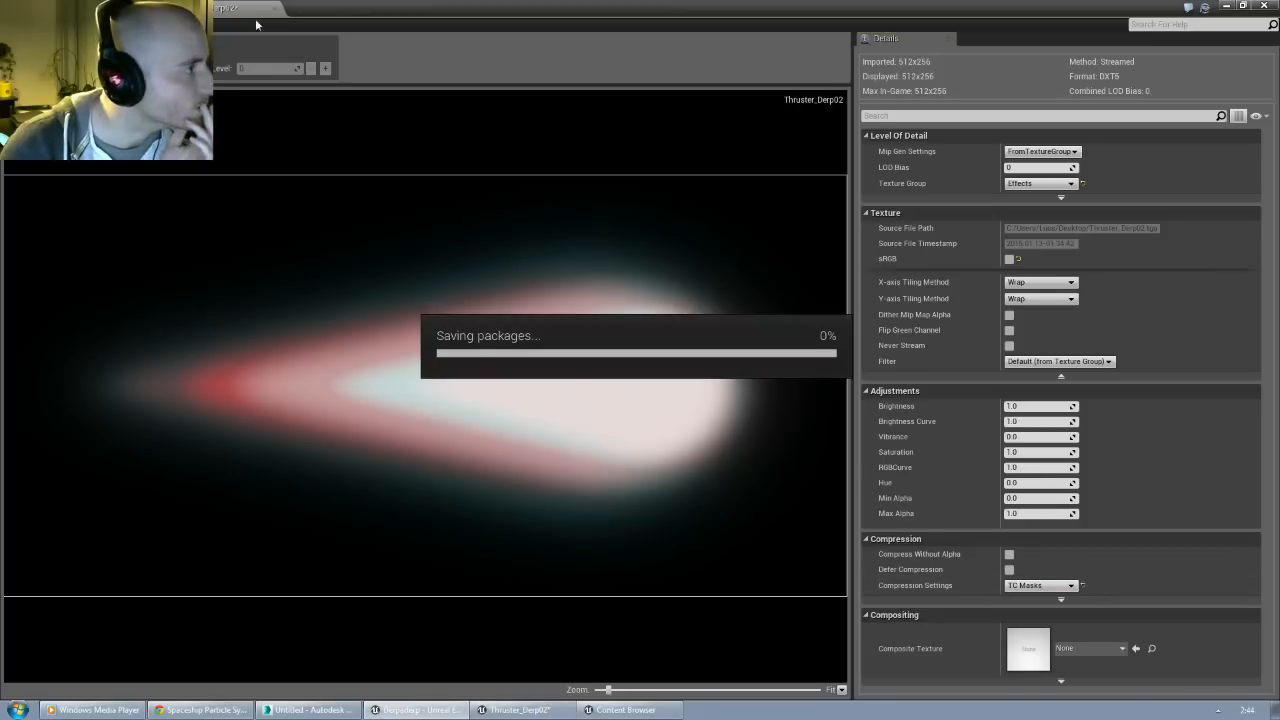
click(275, 9)
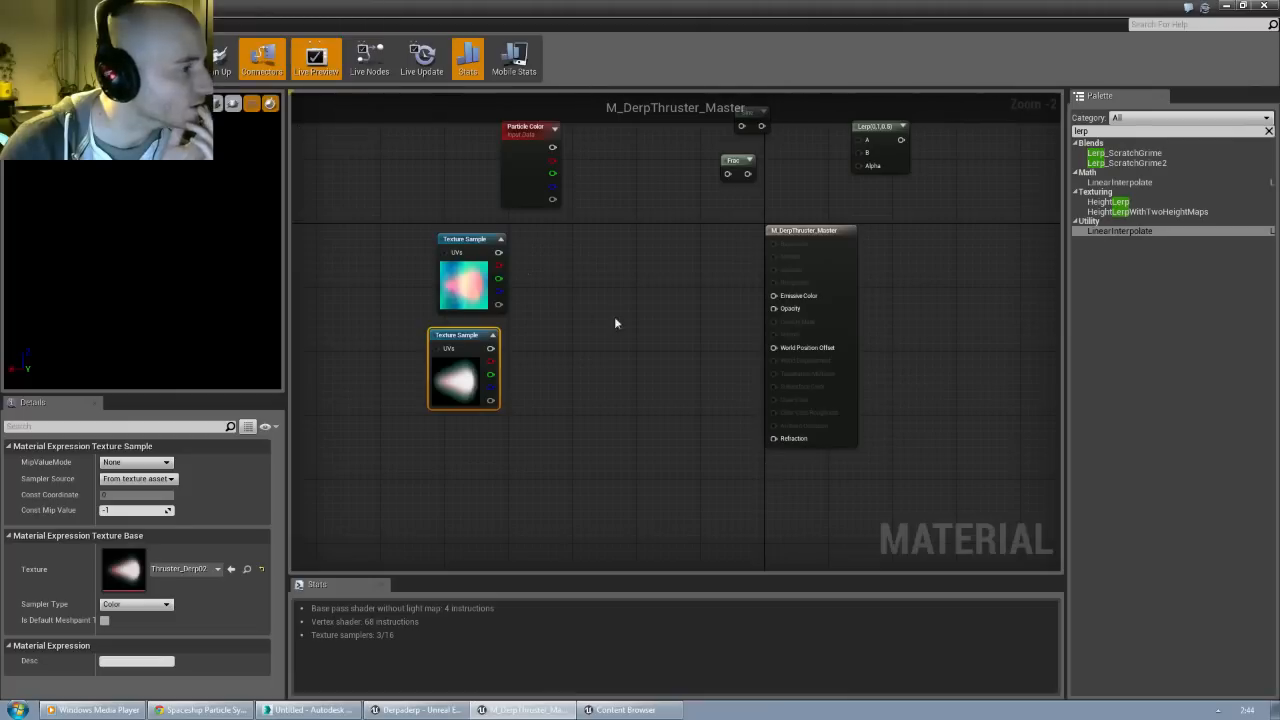
Step: Move the Thruster_Derp01 texture sample down and to the left of the Thruster_Derp02 sample
right_drag(615, 323, 712, 326)
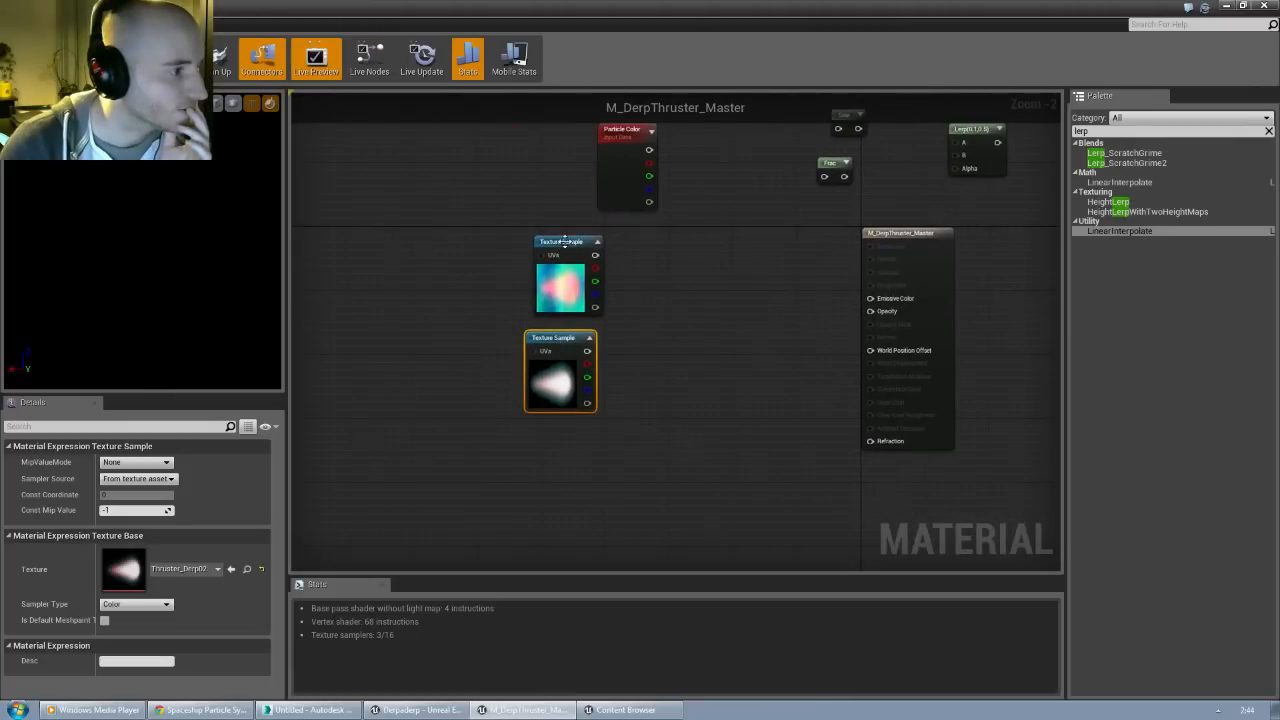
drag(565, 242, 414, 346)
click(571, 318)
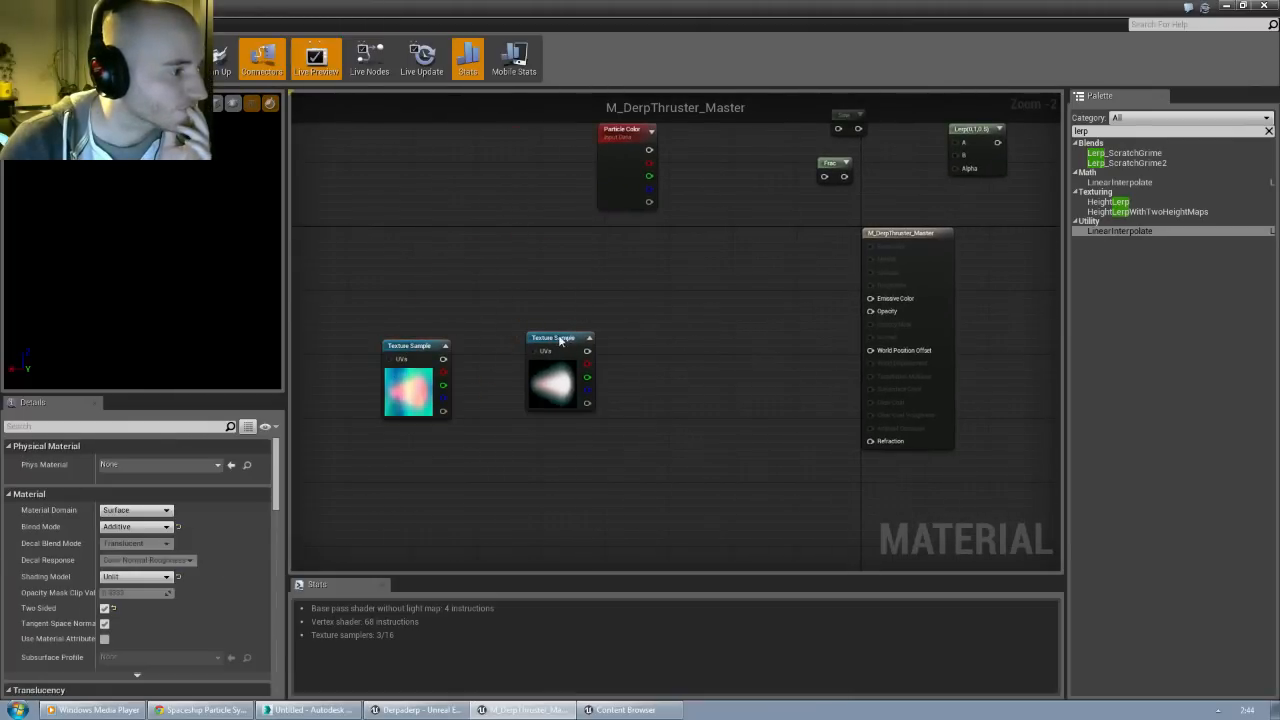
Step: Try to connect the Thruster_Derp02 texture sample's red channel to Emissive Color, and break the link
click(559, 340)
right_click(614, 312)
click(643, 304)
scroll(644, 316, up, 1)
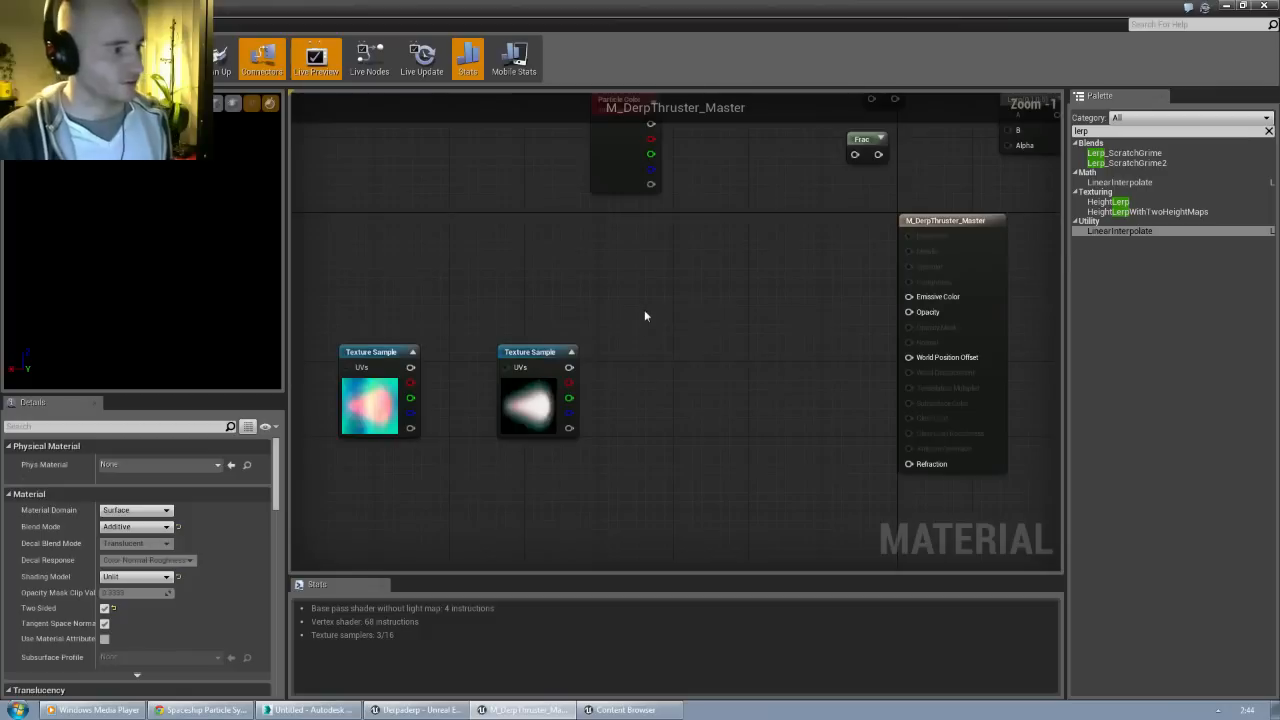
right_drag(644, 316, 587, 306)
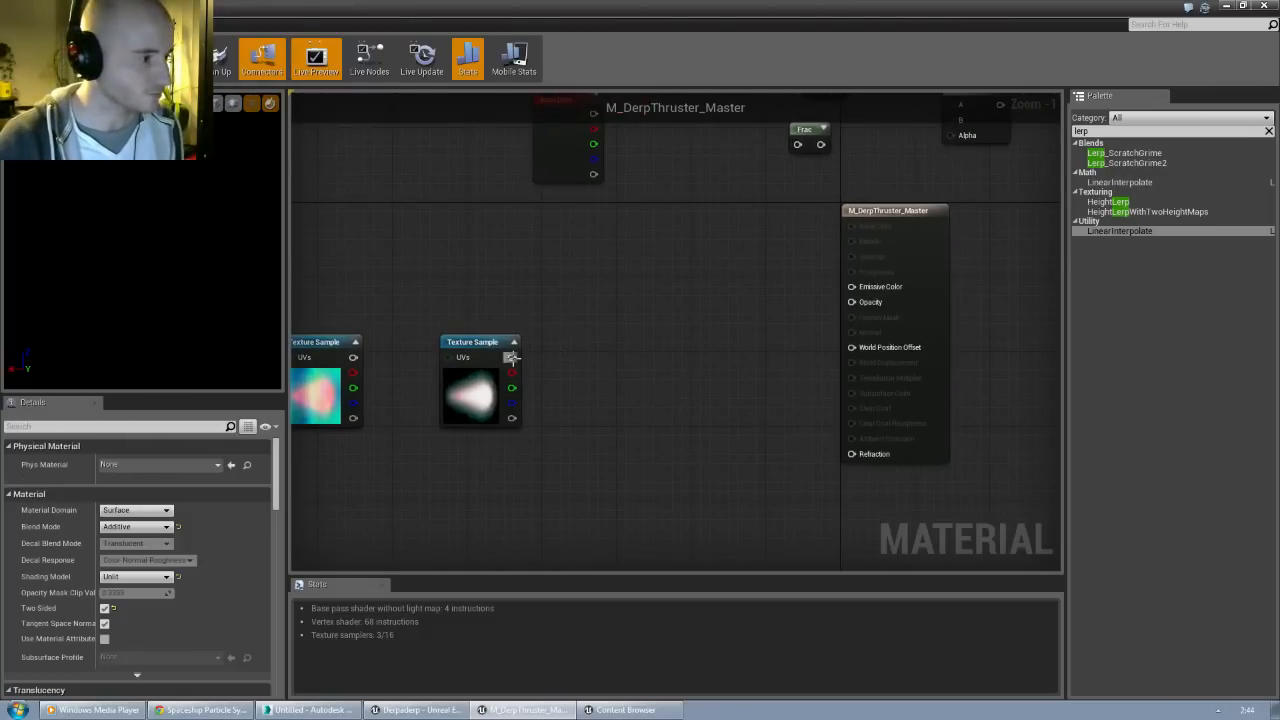
drag(512, 372, 852, 287)
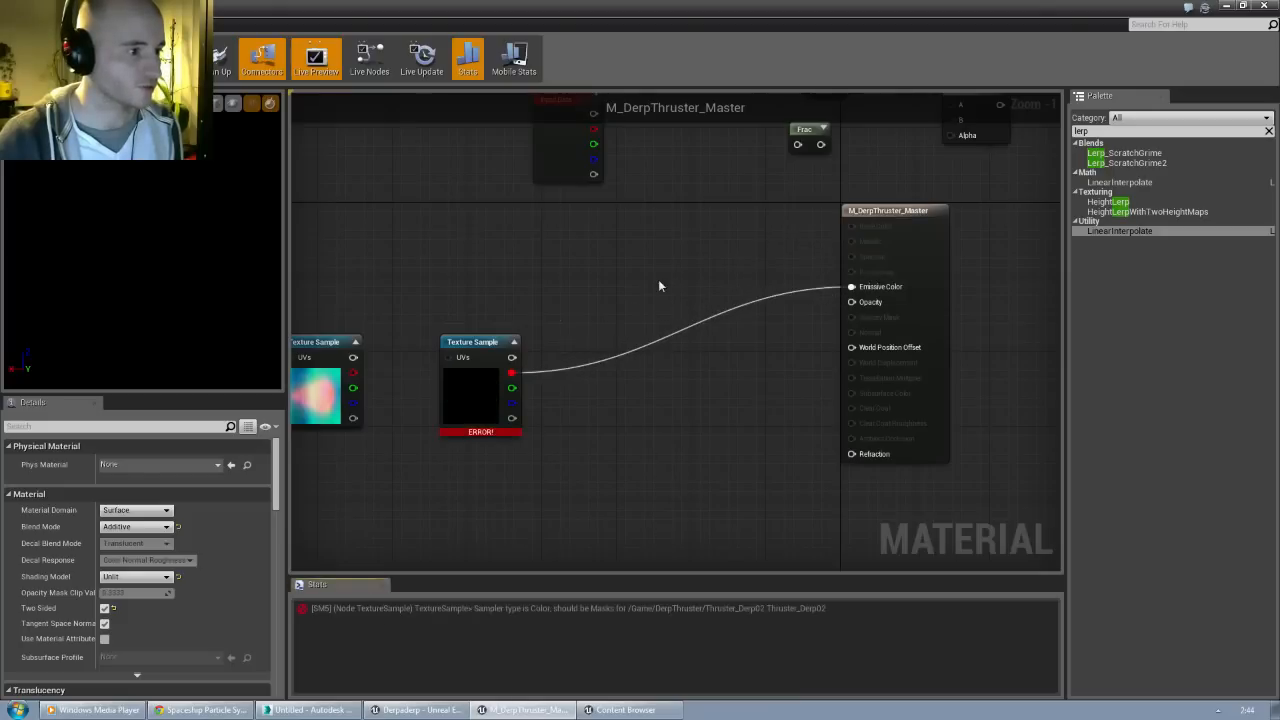
alt+click(512, 372)
Step: Delete the Thruster_Derp02 and Thruster_Derp01 texture samples from the material graph
click(482, 343)
key(Delete)
click(340, 341)
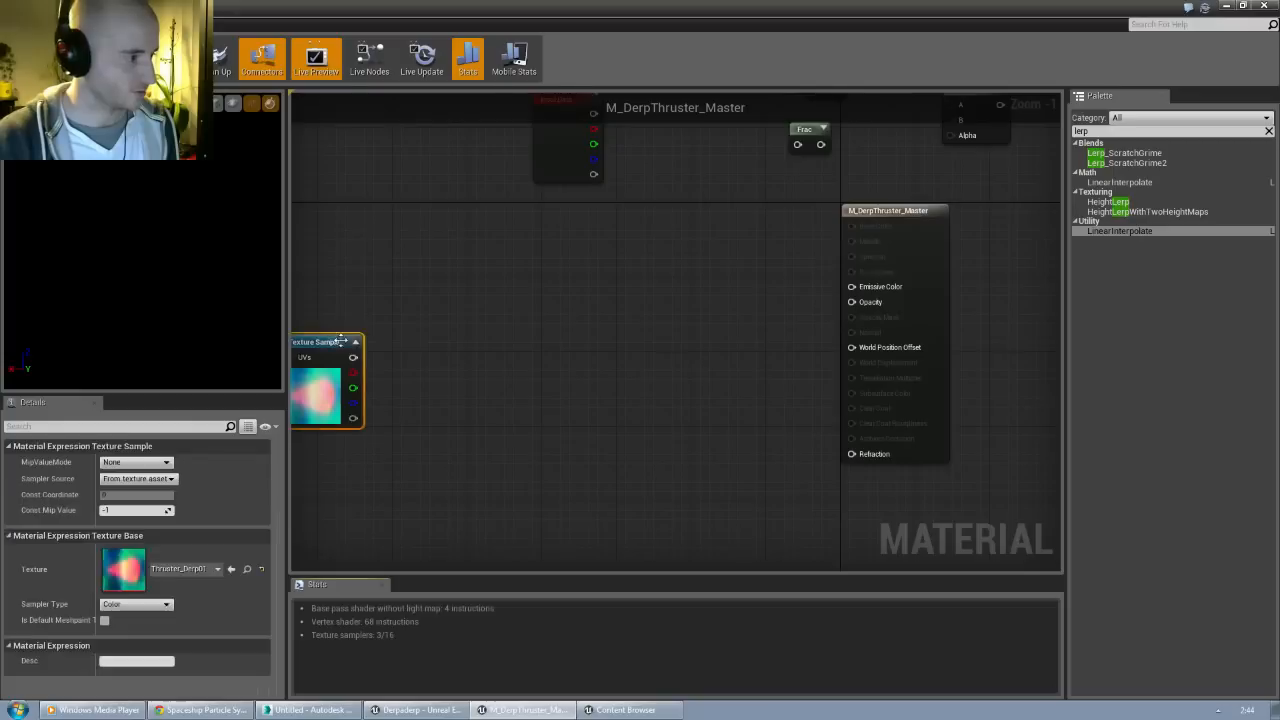
key(Delete)
Step: Add Thruster_Derp01 and Thruster_Derp02 from the Content Browser to the material graph as new texture samples
click(625, 710)
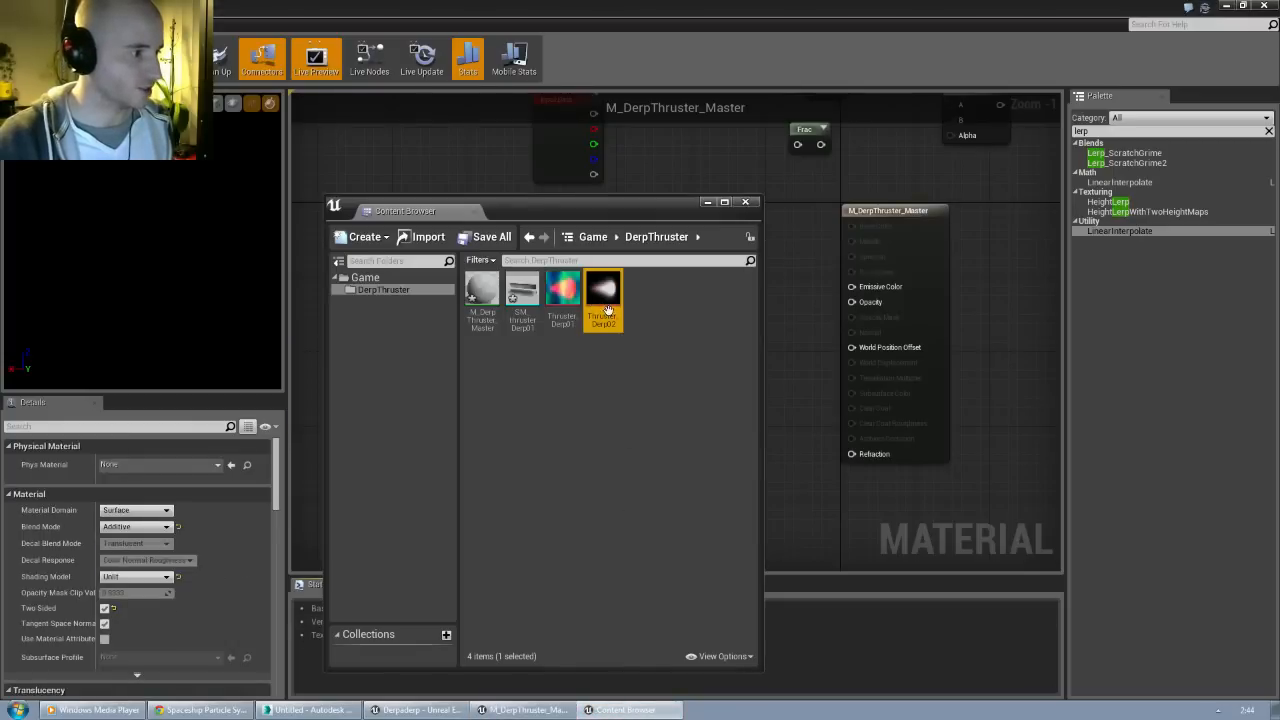
ctrl+click(608, 310)
ctrl+click(600, 294)
ctrl+click(559, 293)
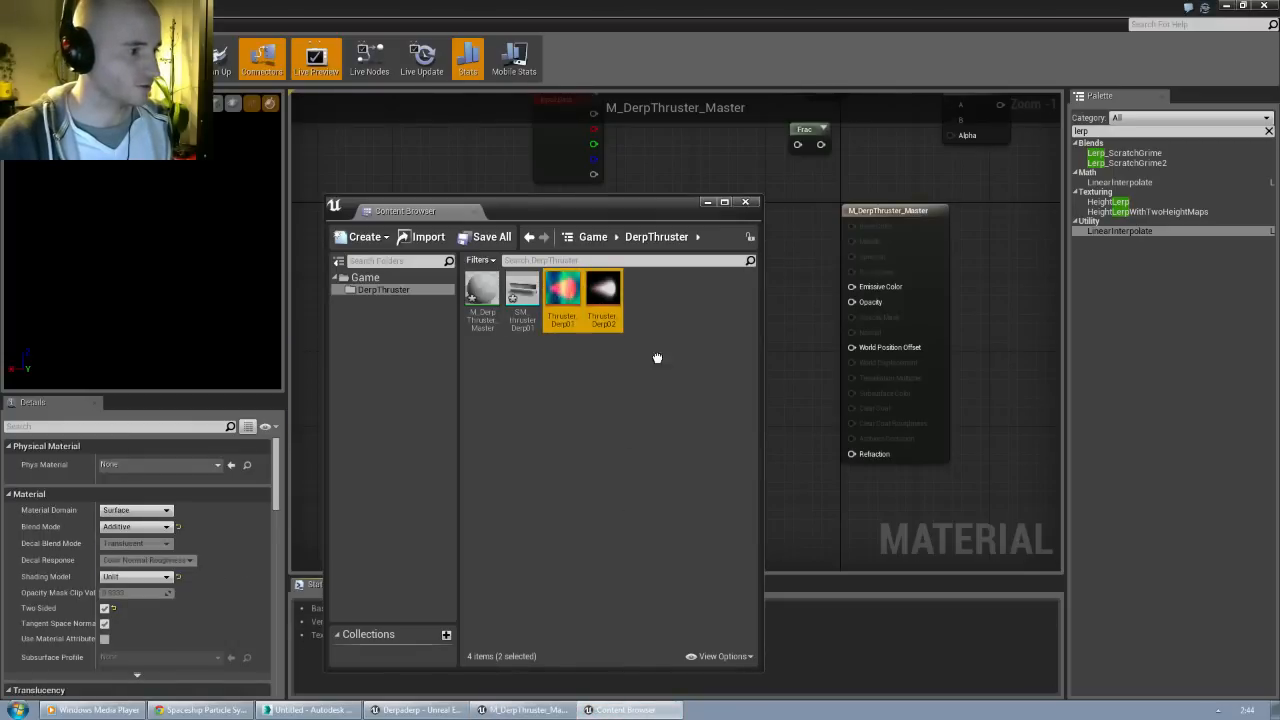
drag(805, 491, 450, 447)
click(745, 202)
click(578, 446)
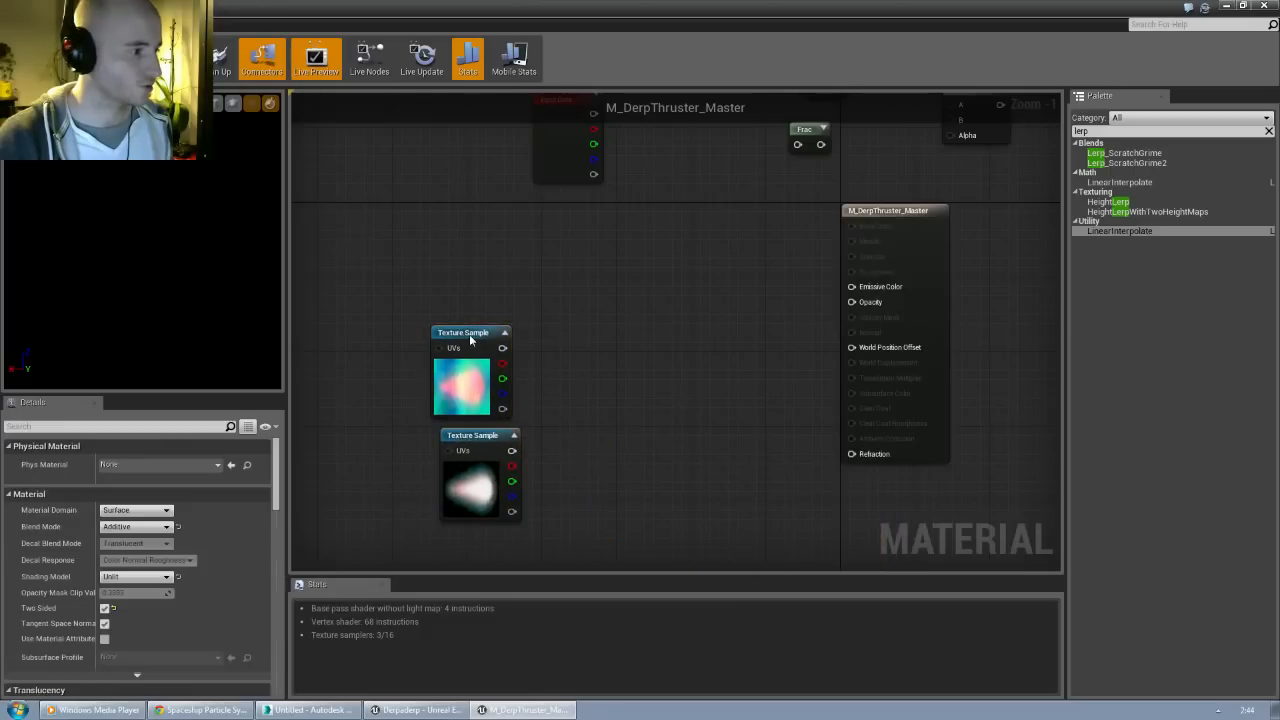
Step: Align the Thruster_Derp01 sample above the Thruster_Derp02 sample, connect its red channel to Emissive Color, and inspect the preview up close
drag(470, 342, 851, 290)
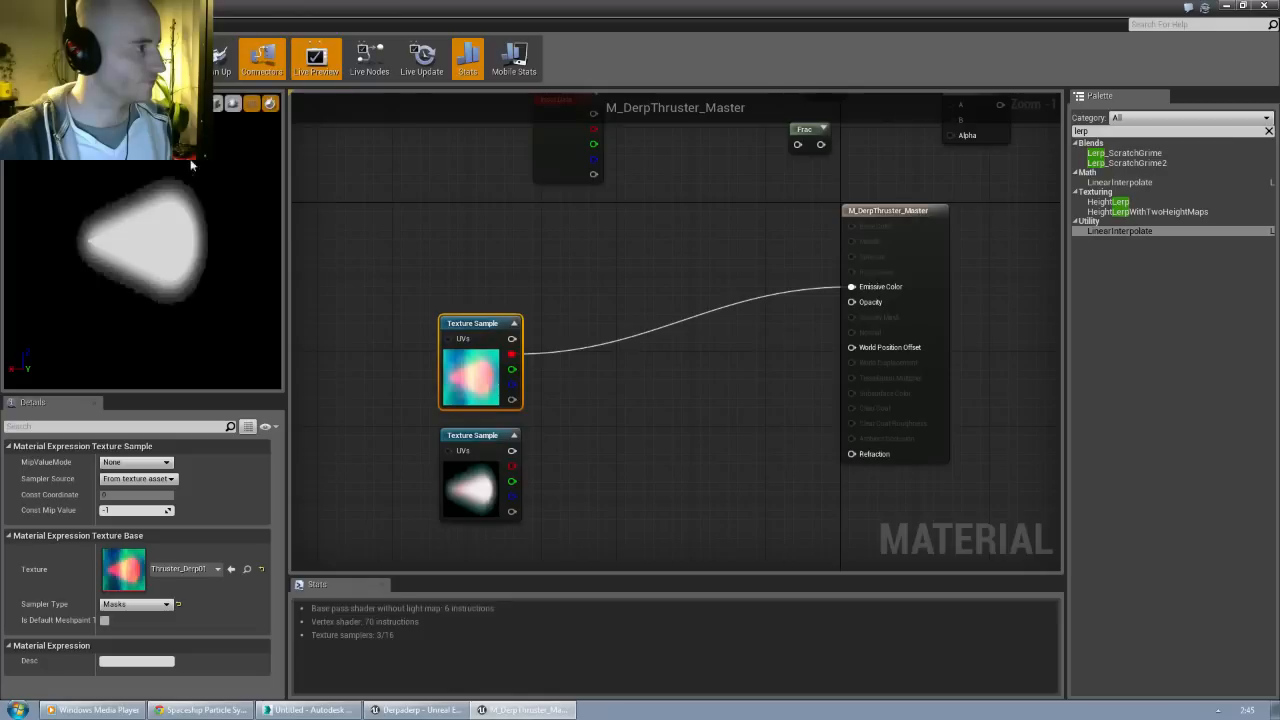
mouse_move(169, 222)
mouse_down()
mouse_move(185, 212)
mouse_move(169, 222)
mouse_up()
right_drag(169, 222, 185, 240)
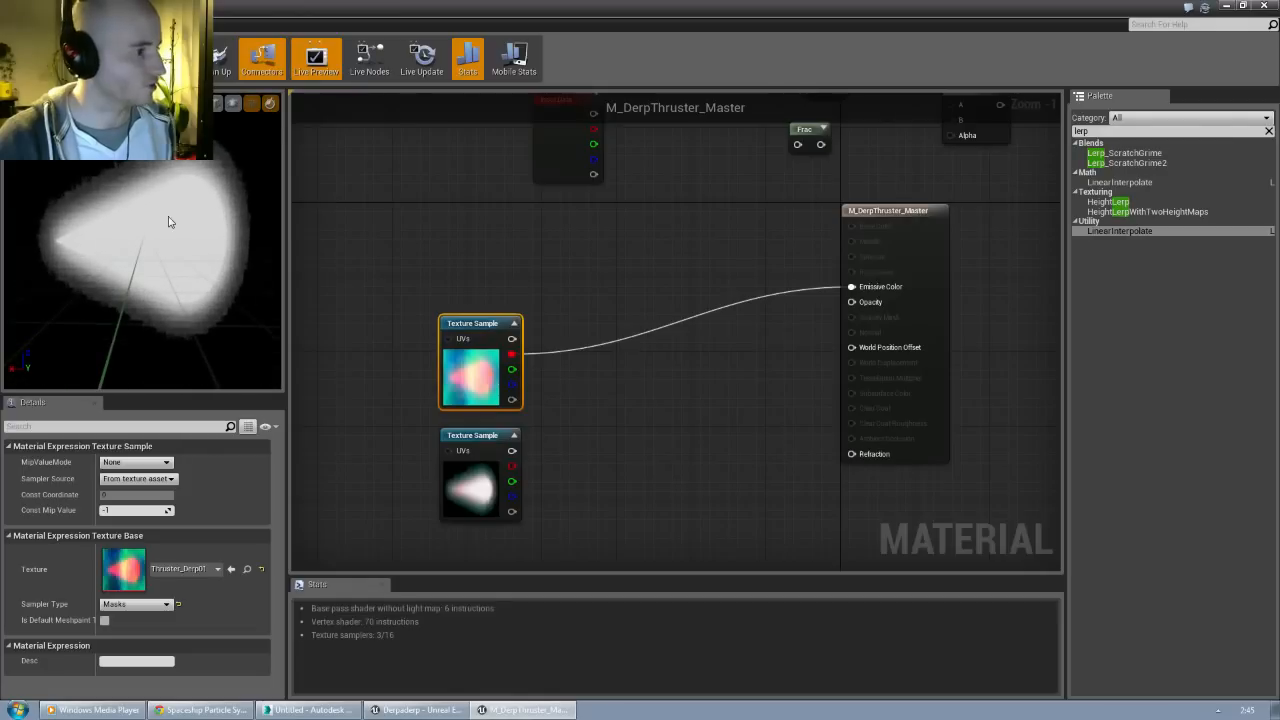
mouse_move(169, 222)
mouse_down()
mouse_move(190, 216)
mouse_move(164, 225)
mouse_up()
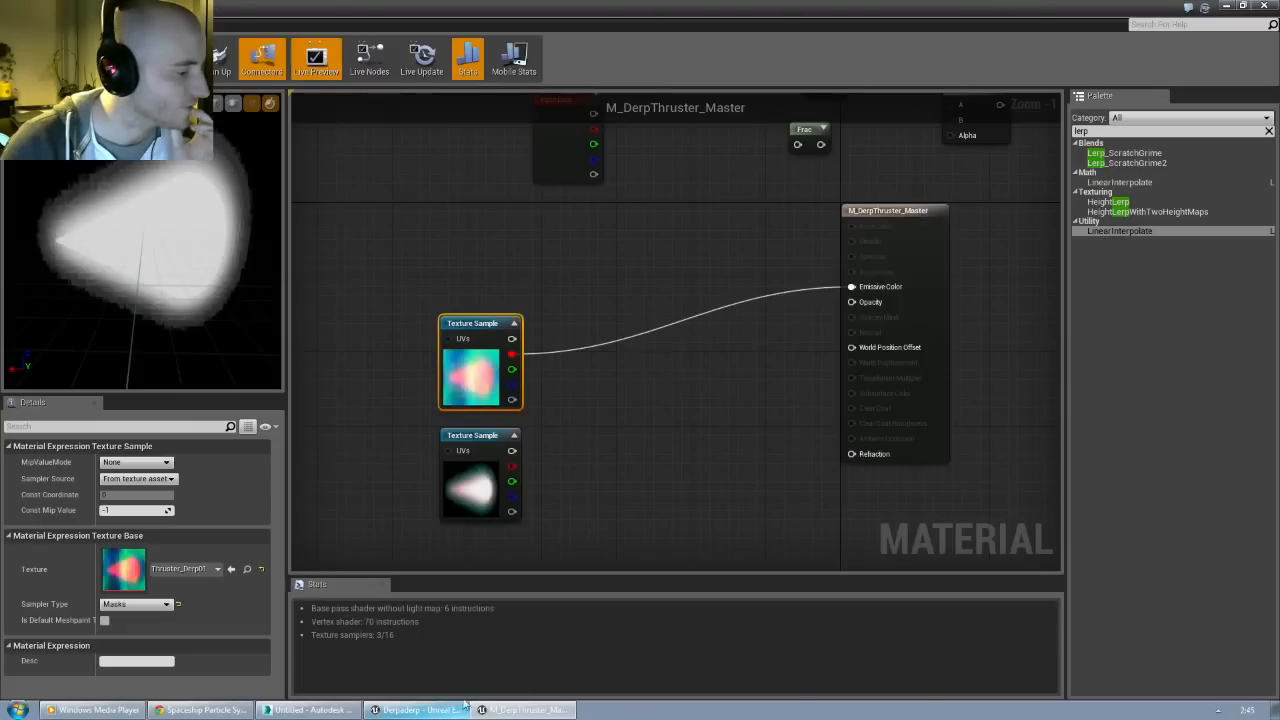
Step: Delete both texture samples from the graph and open the Thruster_Derp01 and Thruster_Derp02 textures for editing
drag(410, 282, 500, 458)
key(Delete)
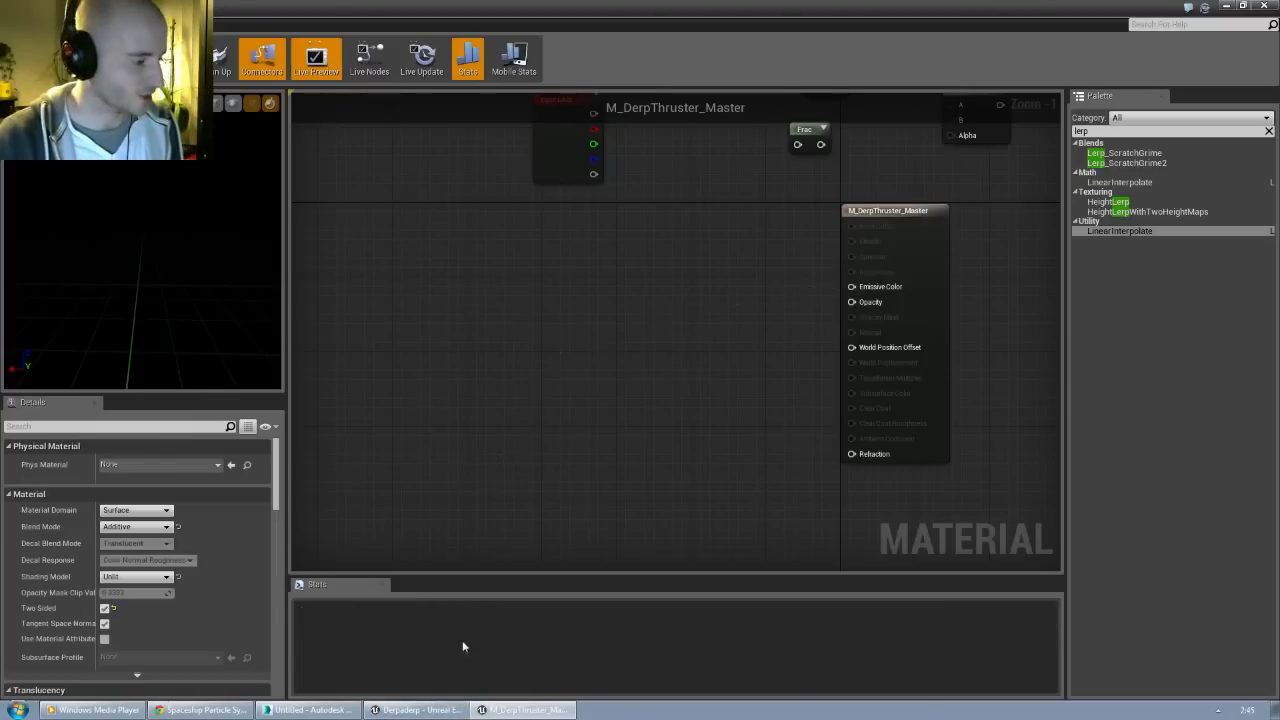
right_drag(518, 396, 520, 407)
key(ctrl+b)
click(572, 291)
ctrl+click(603, 290)
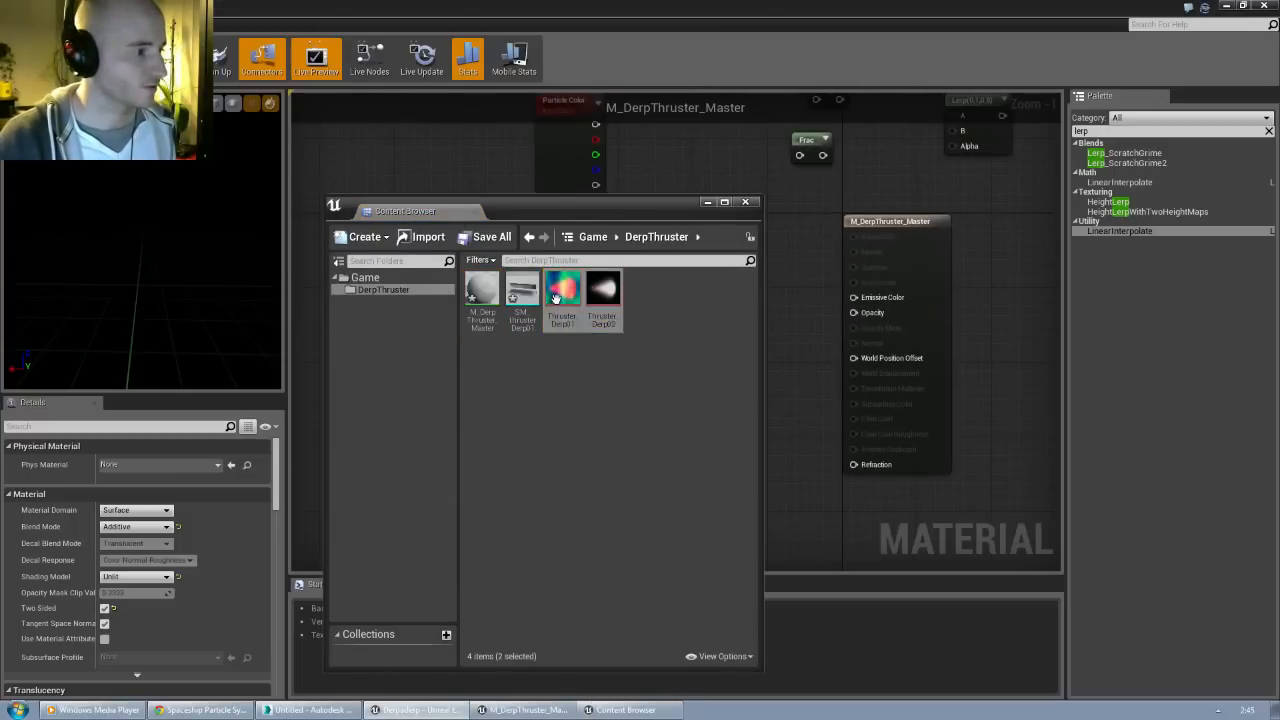
right_click(557, 300)
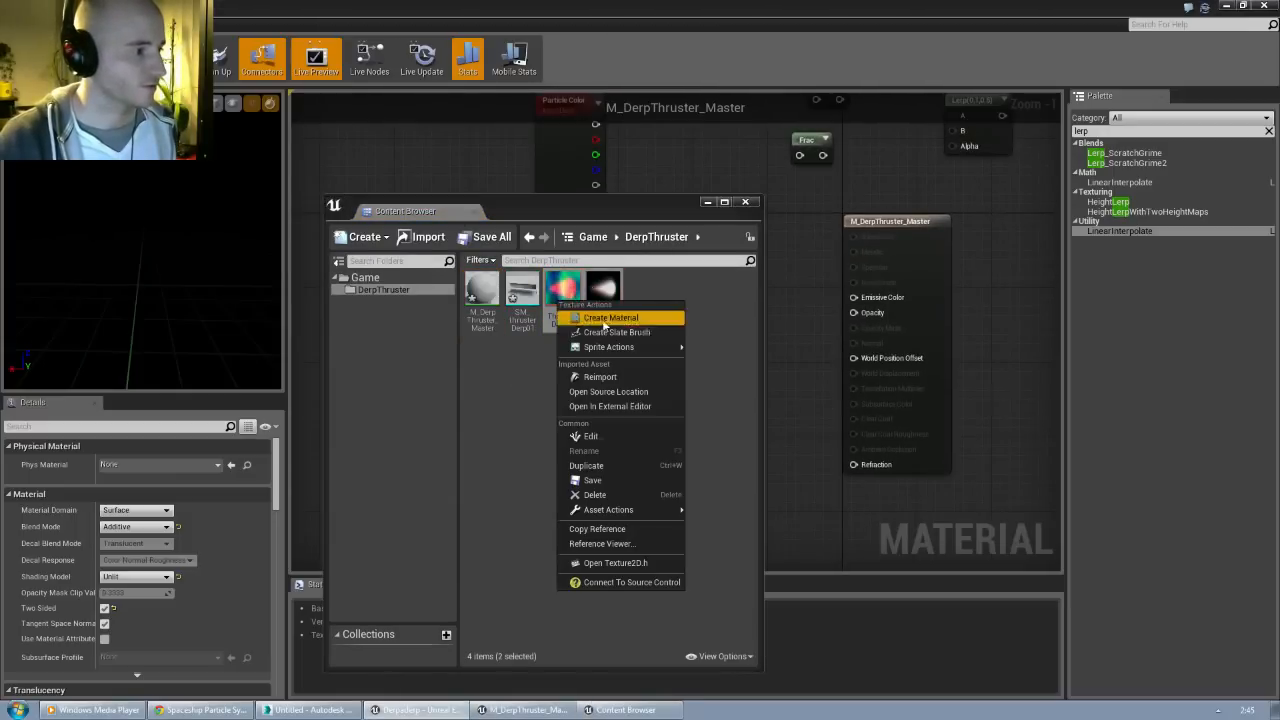
click(591, 436)
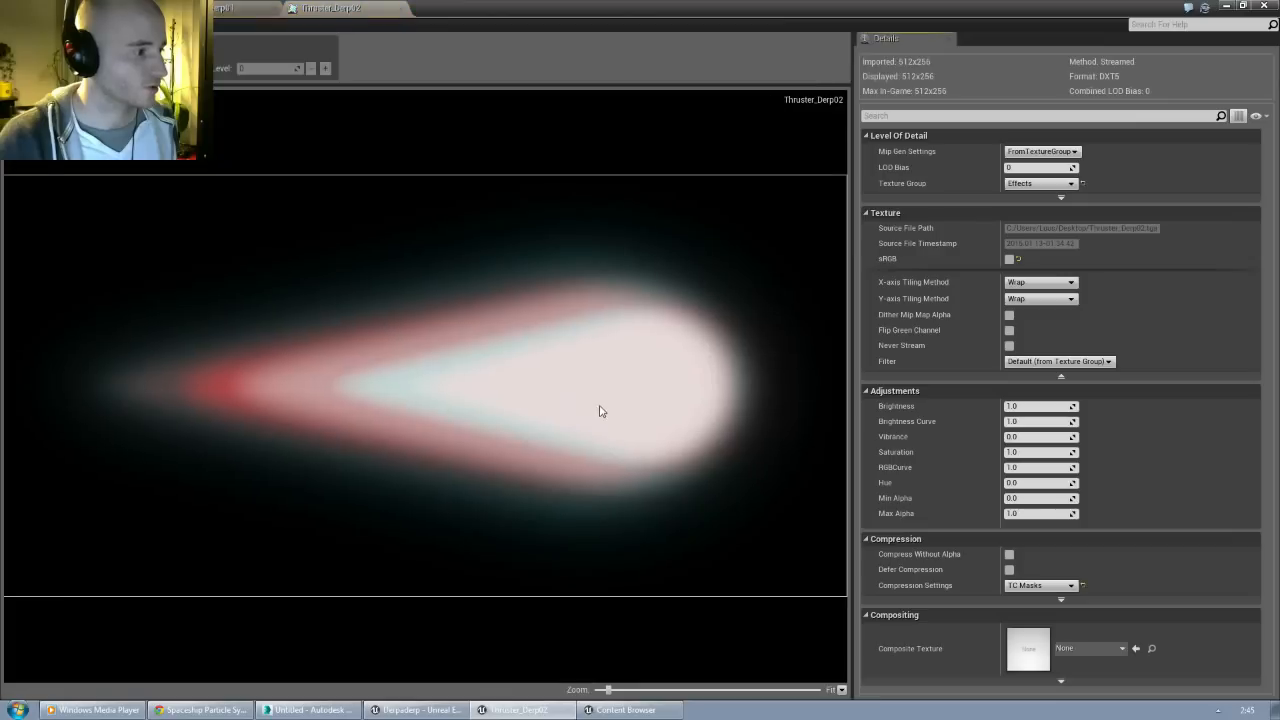
Step: Set the compression settings of Thruster_Derp02 and Thruster_Derp01 to TC Default, save, and close the texture editors
click(1056, 585)
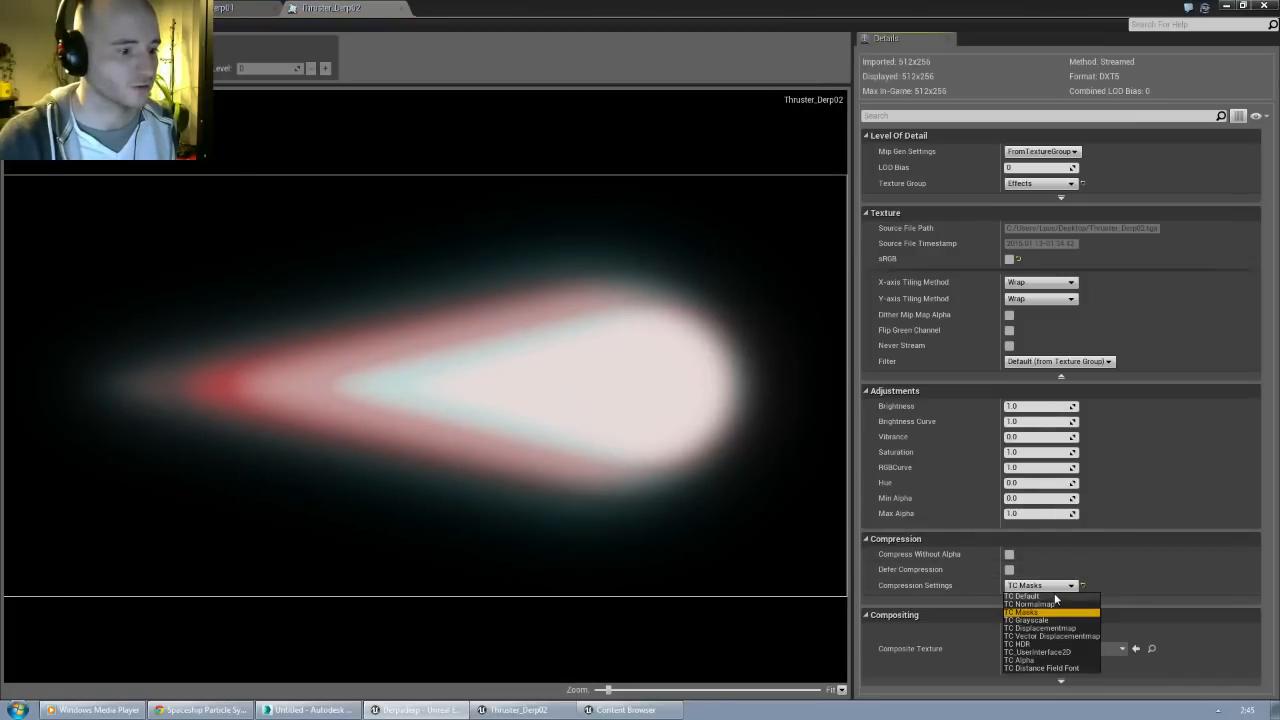
click(1062, 611)
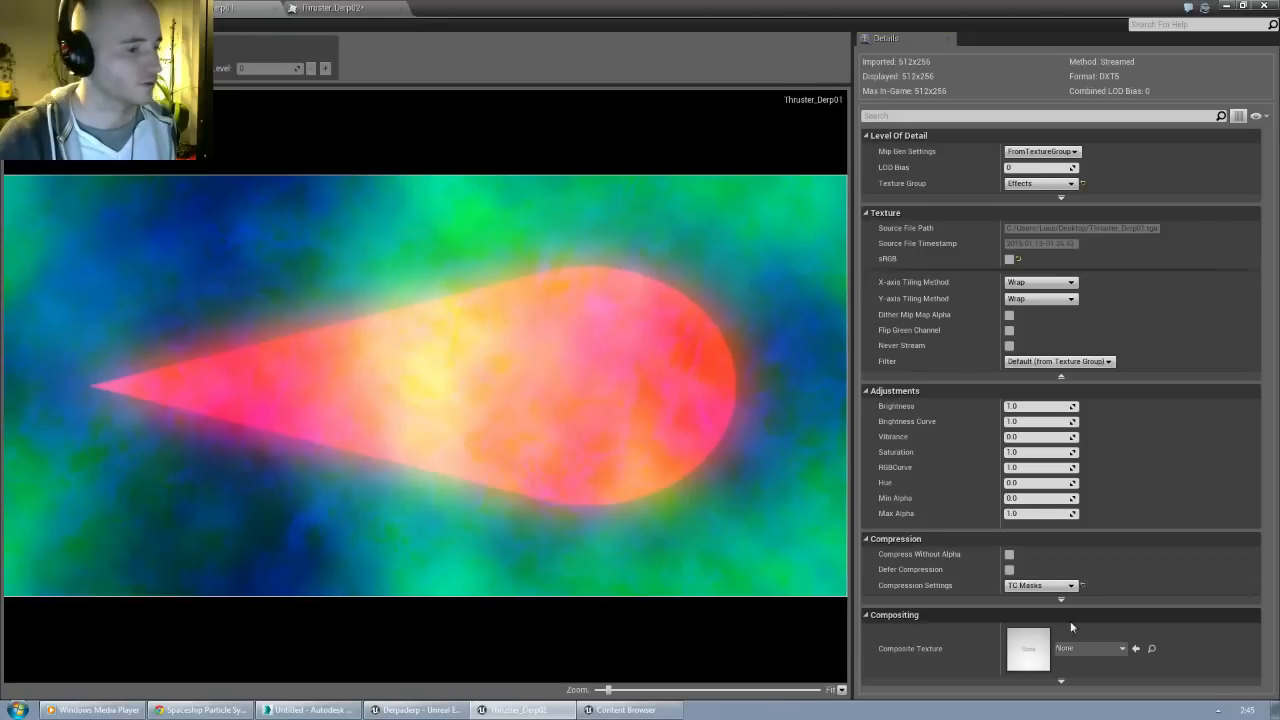
click(1040, 585)
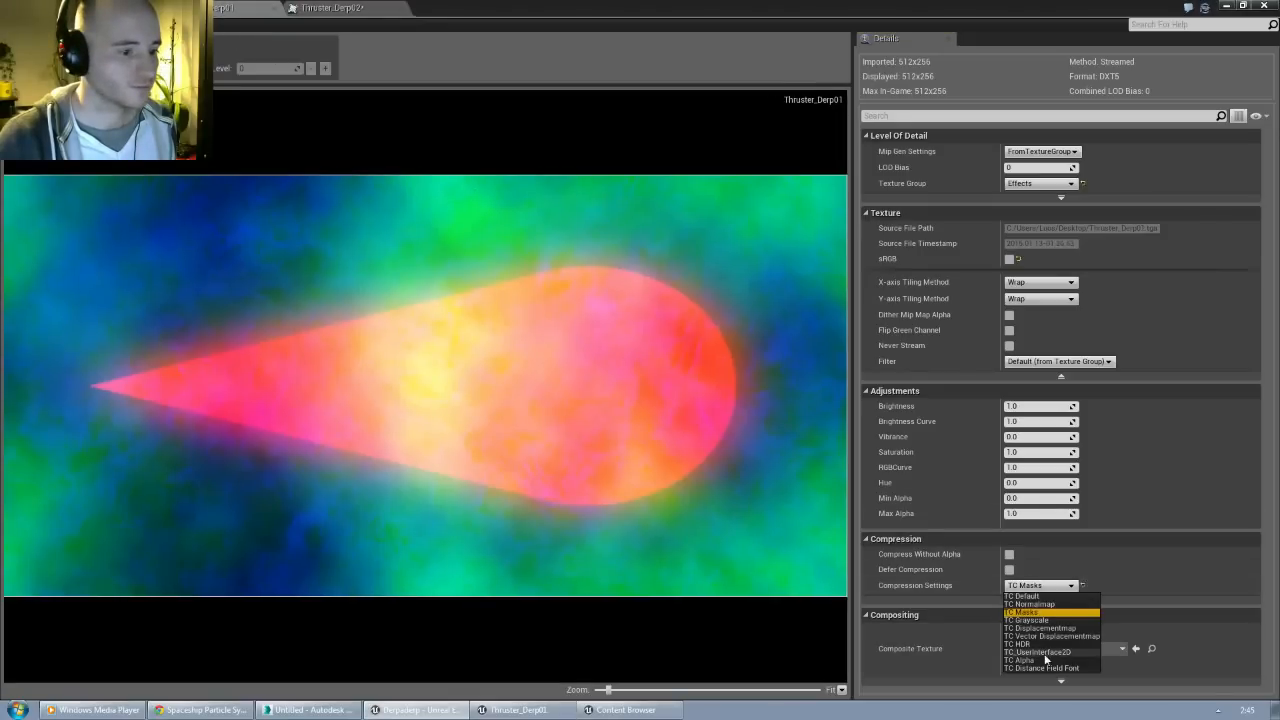
click(1022, 596)
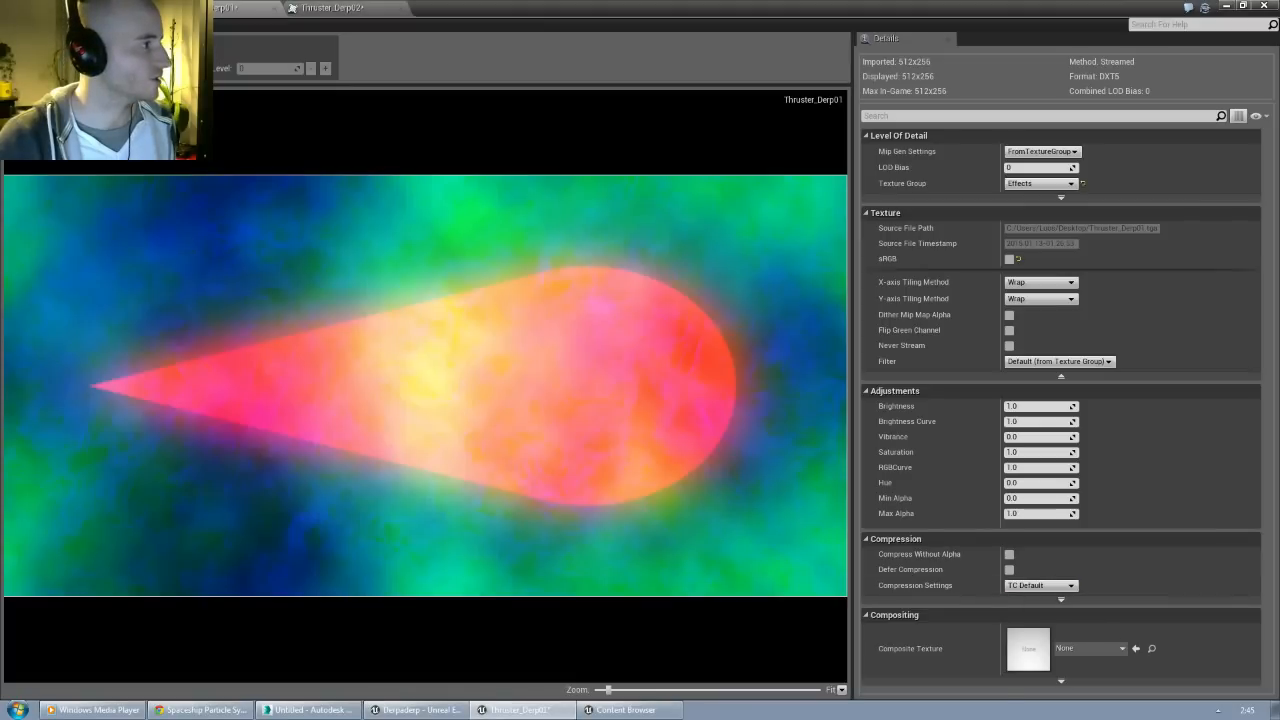
key(ctrl+s)
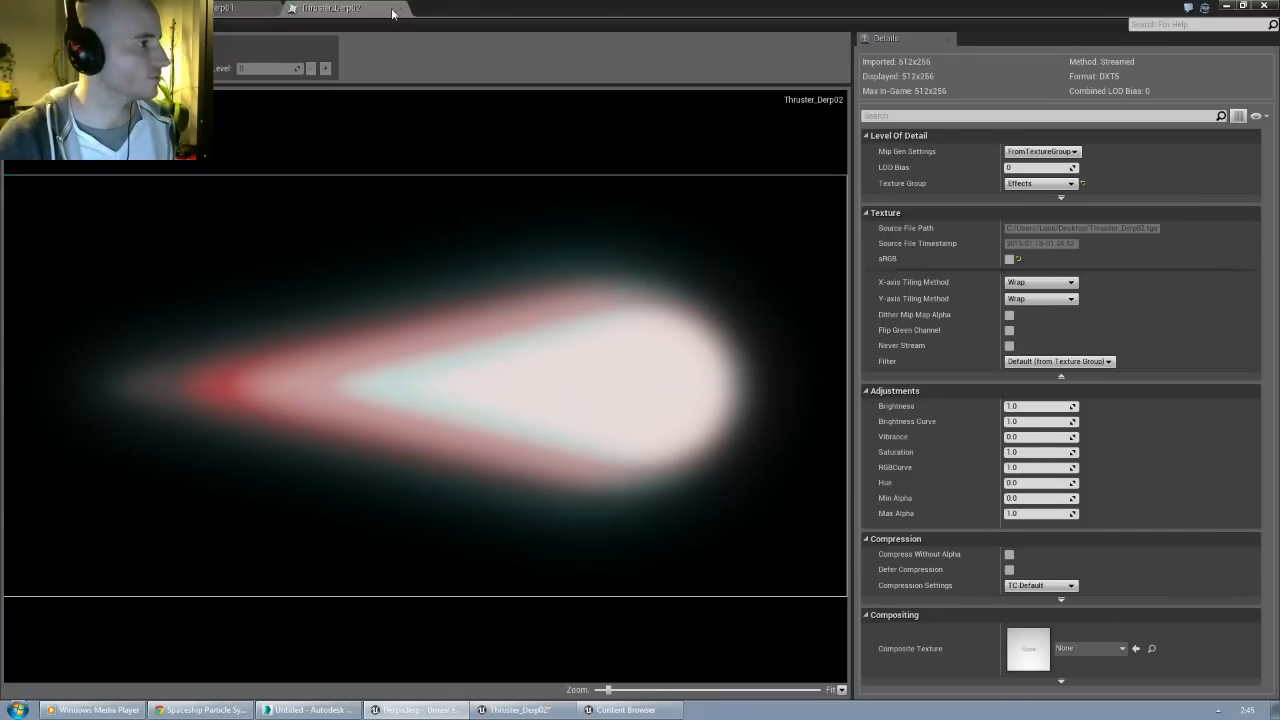
click(394, 10)
click(279, 10)
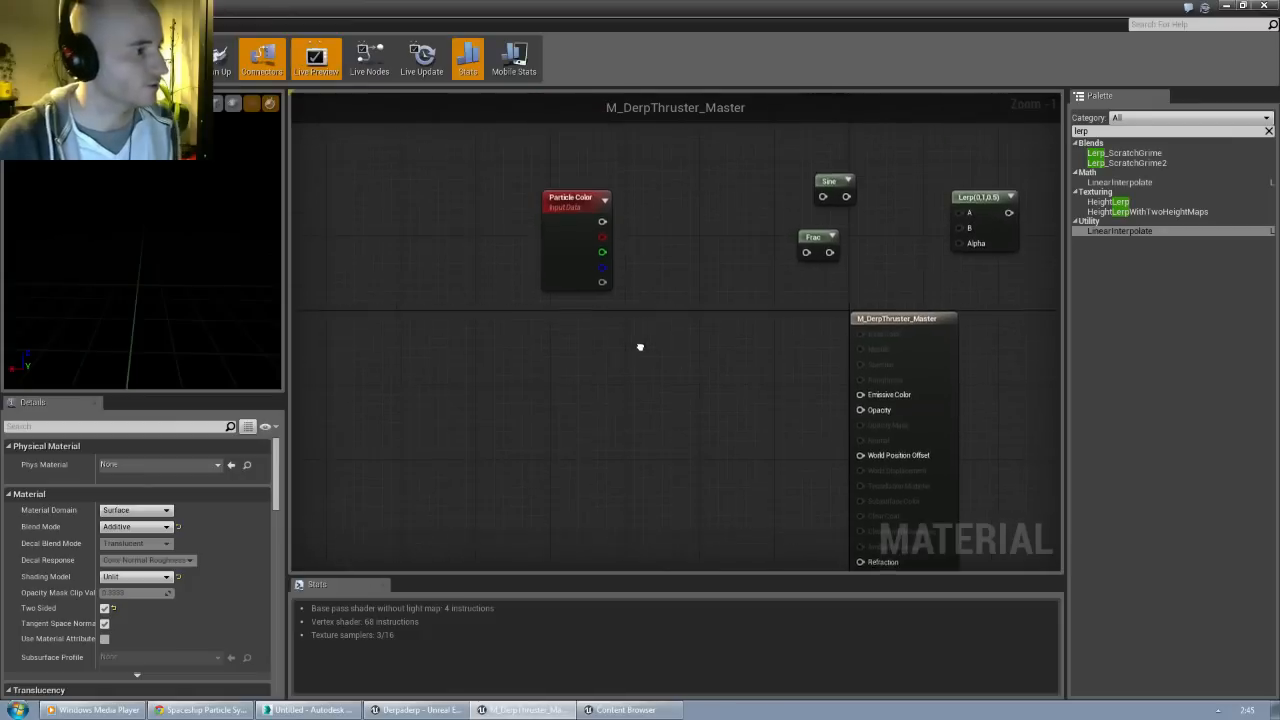
Step: Place both recompressed thruster textures in the graph as texture samples, stacked below the Particle Color node
click(625, 710)
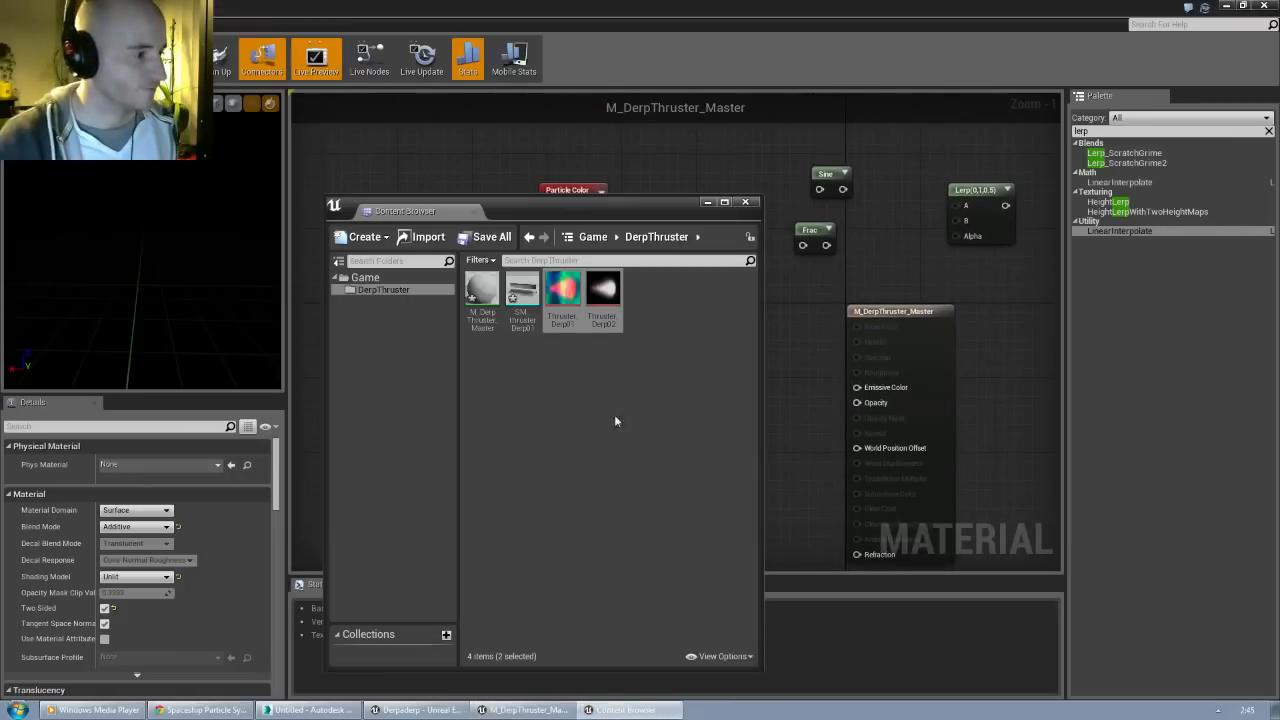
click(623, 319)
drag(775, 400, 534, 302)
click(745, 203)
click(605, 323)
scroll(605, 323, up, 1)
drag(450, 413, 557, 413)
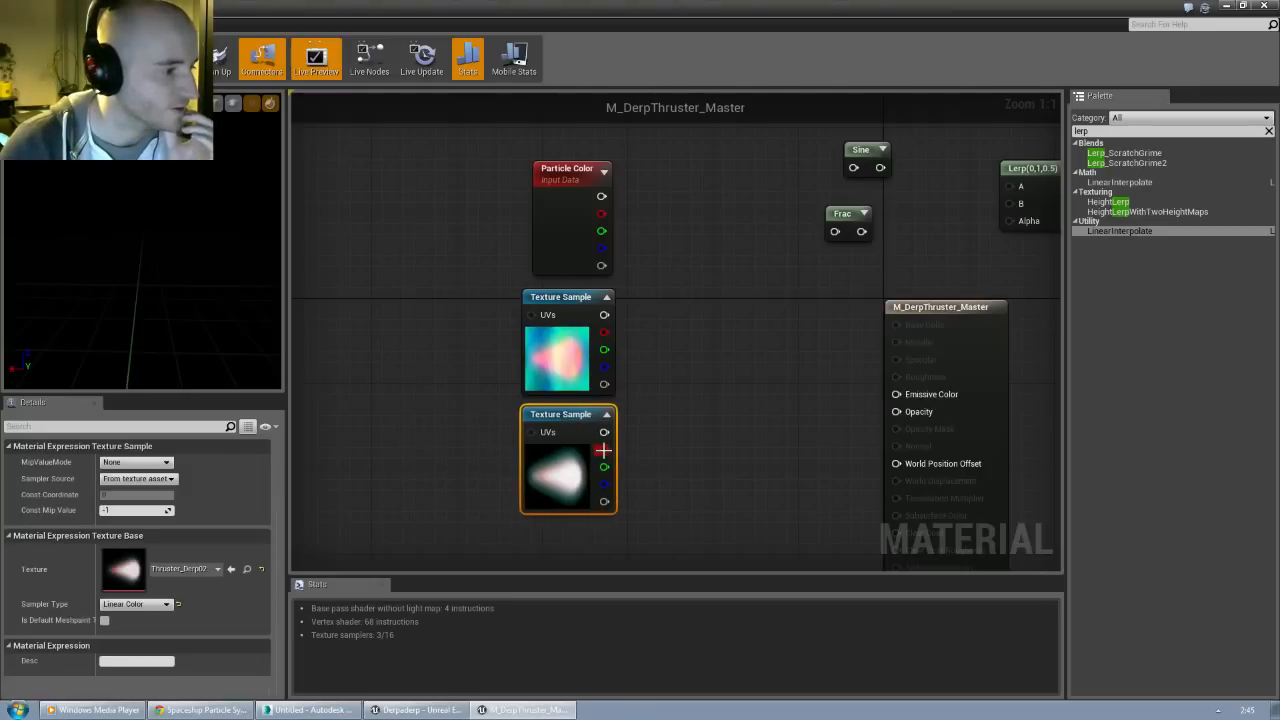
Step: Connect the Thruster_Derp02 sample's red channel to Emissive Color and inspect its edges in the preview
drag(884, 370, 895, 396)
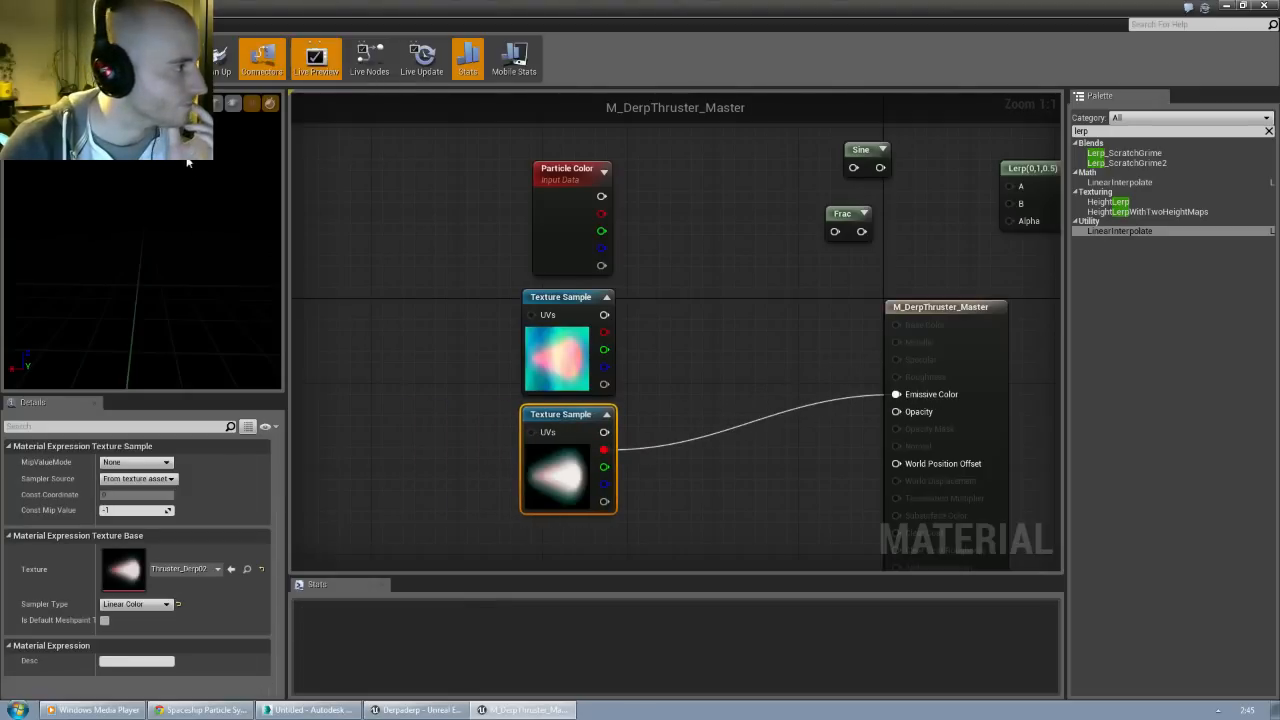
drag(157, 227, 150, 233)
mouse_move(157, 227)
right_down()
mouse_move(157, 190)
mouse_move(157, 205)
right_up()
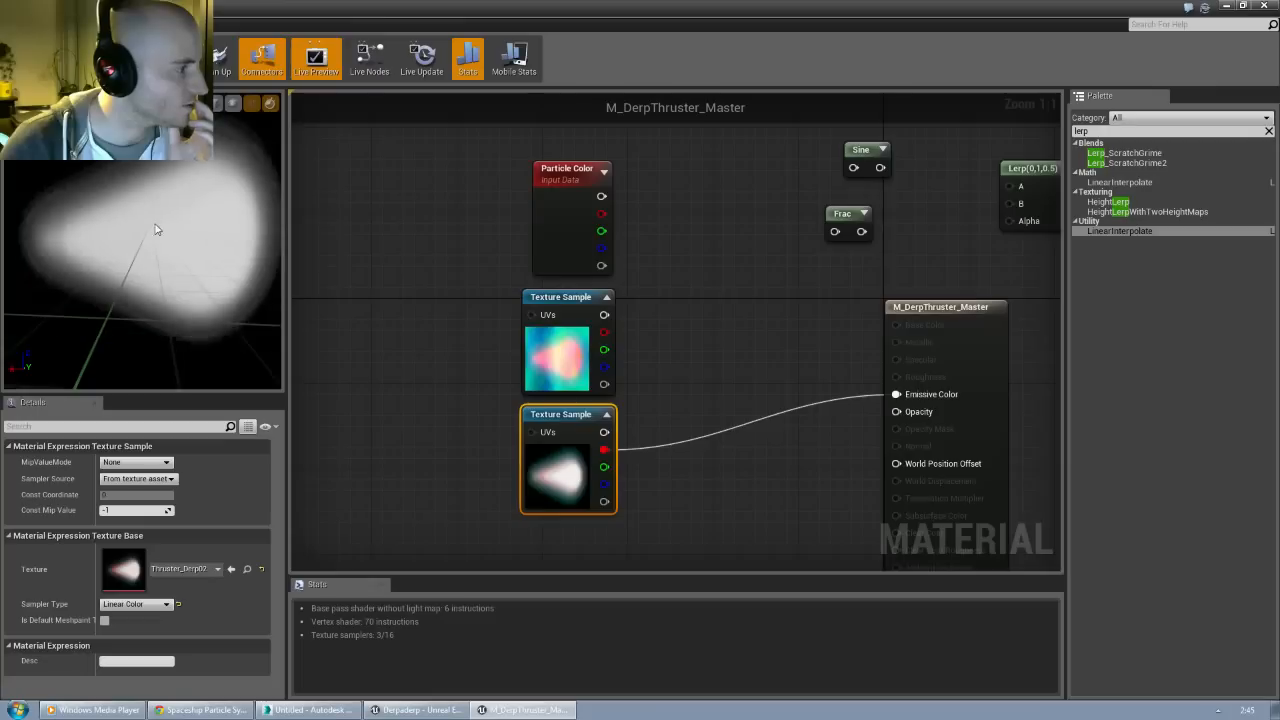
mouse_move(157, 227)
mouse_down()
mouse_move(157, 180)
mouse_move(163, 231)
mouse_up()
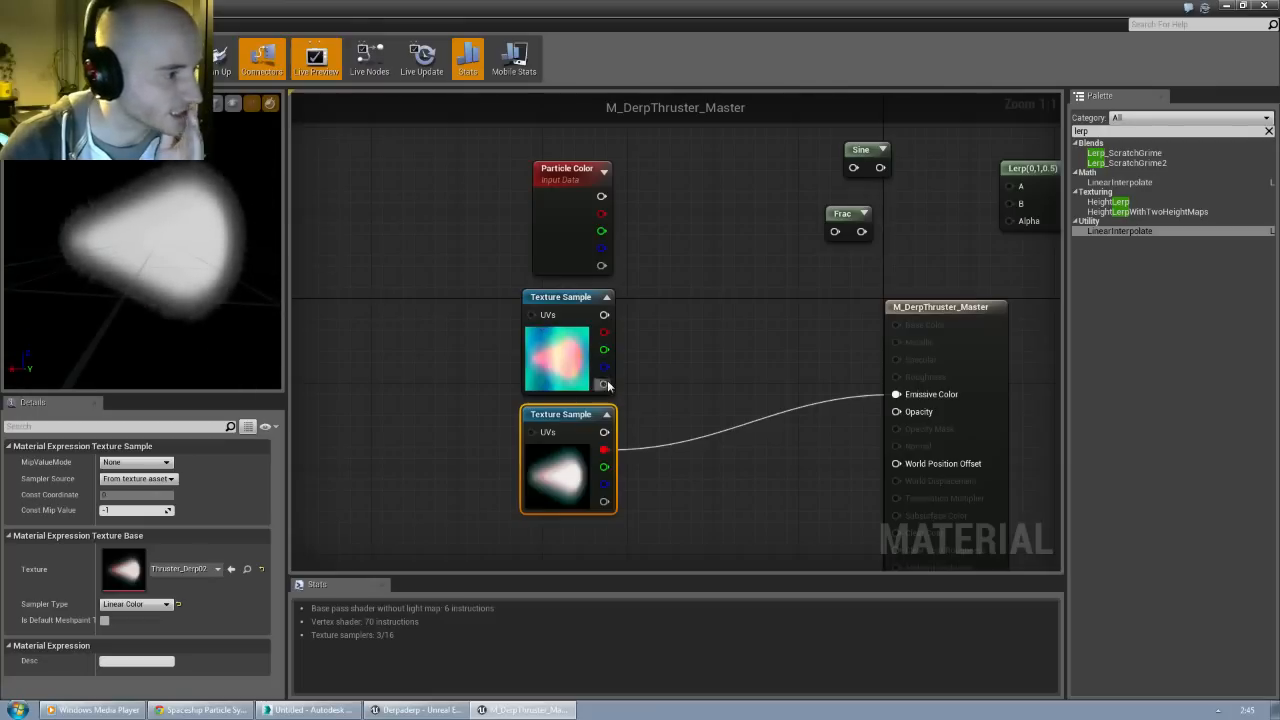
Step: Connect the Thruster_Derp01 sample's red channel to Emissive Color in place of Thruster_Derp02, and check the preview
click(565, 297)
click(697, 328)
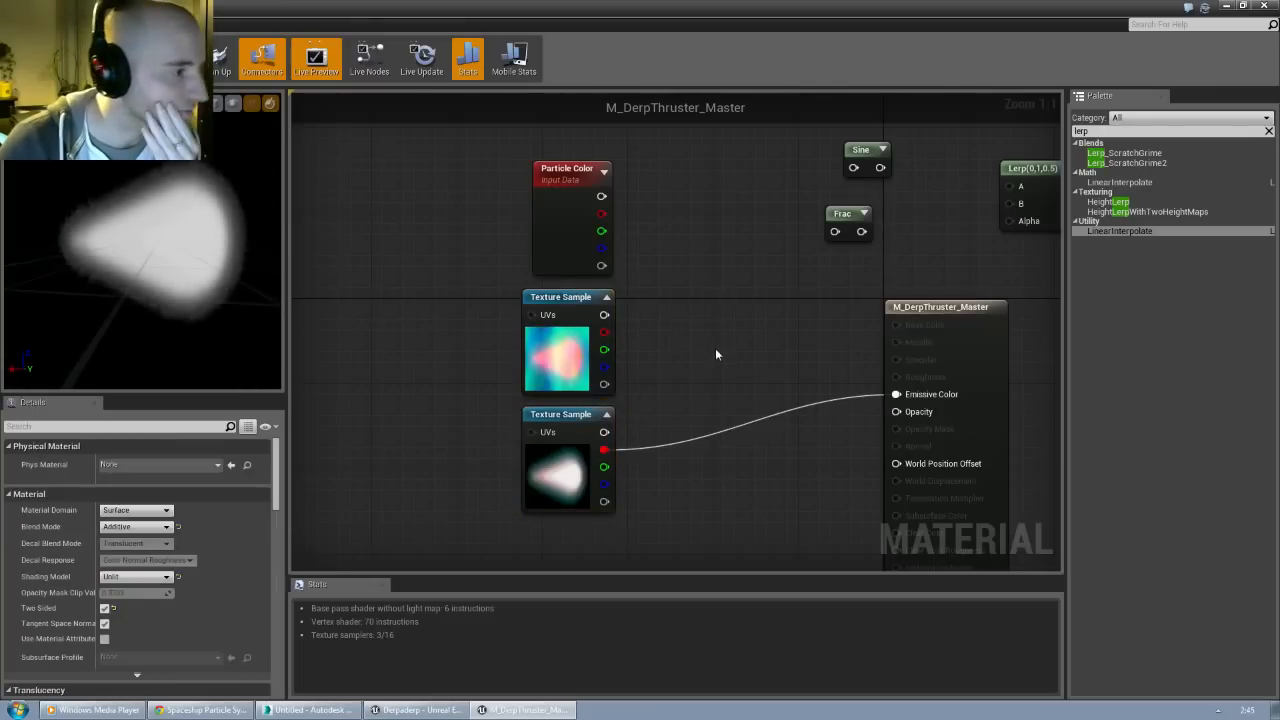
right_drag(715, 354, 629, 329)
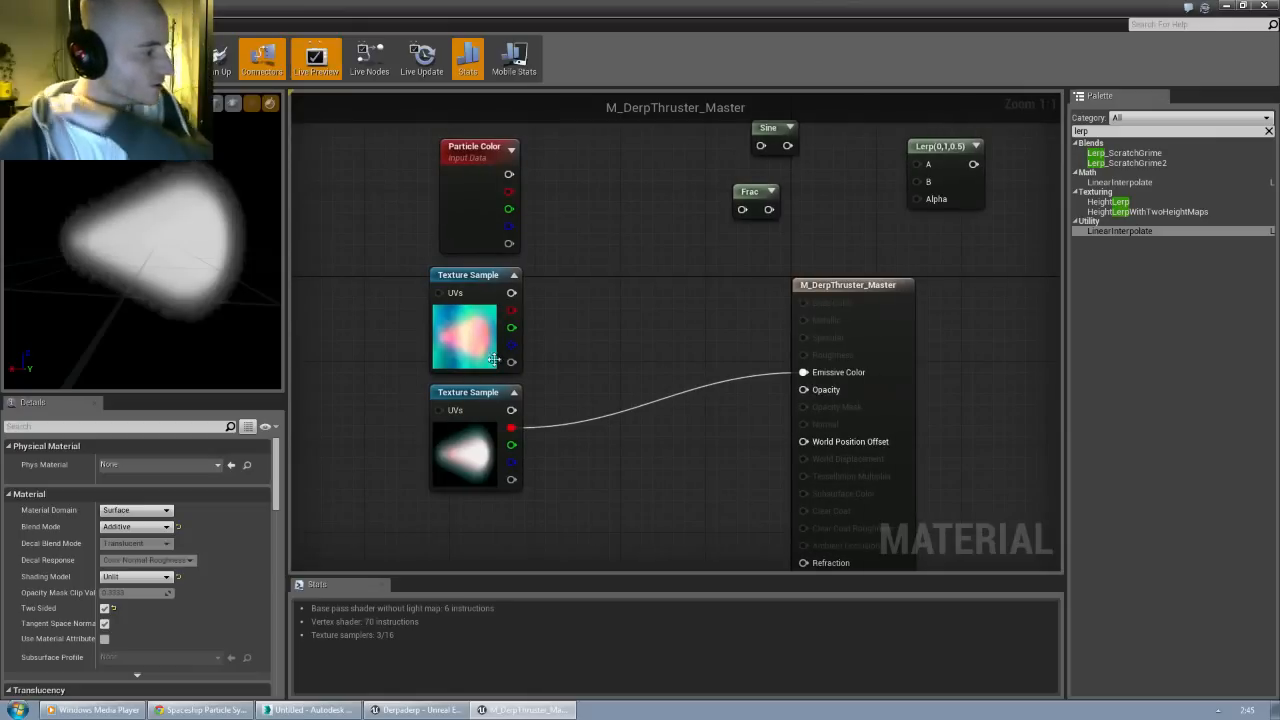
click(469, 396)
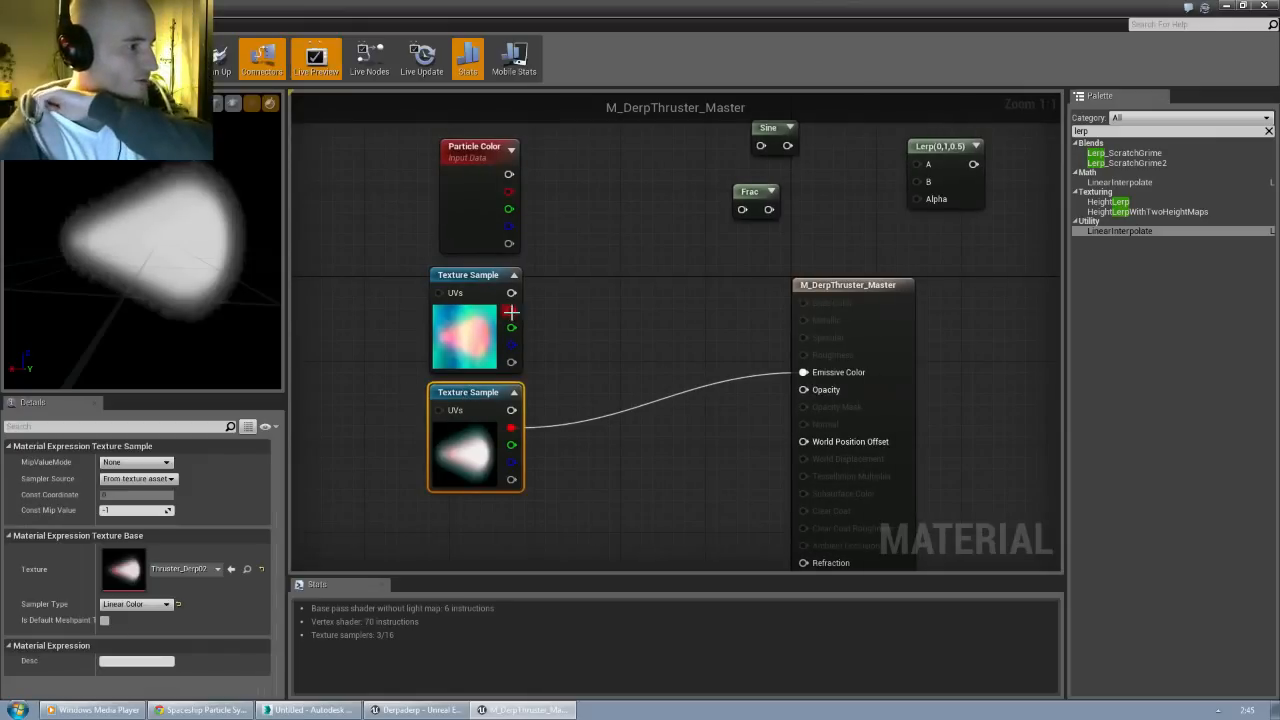
drag(781, 368, 801, 372)
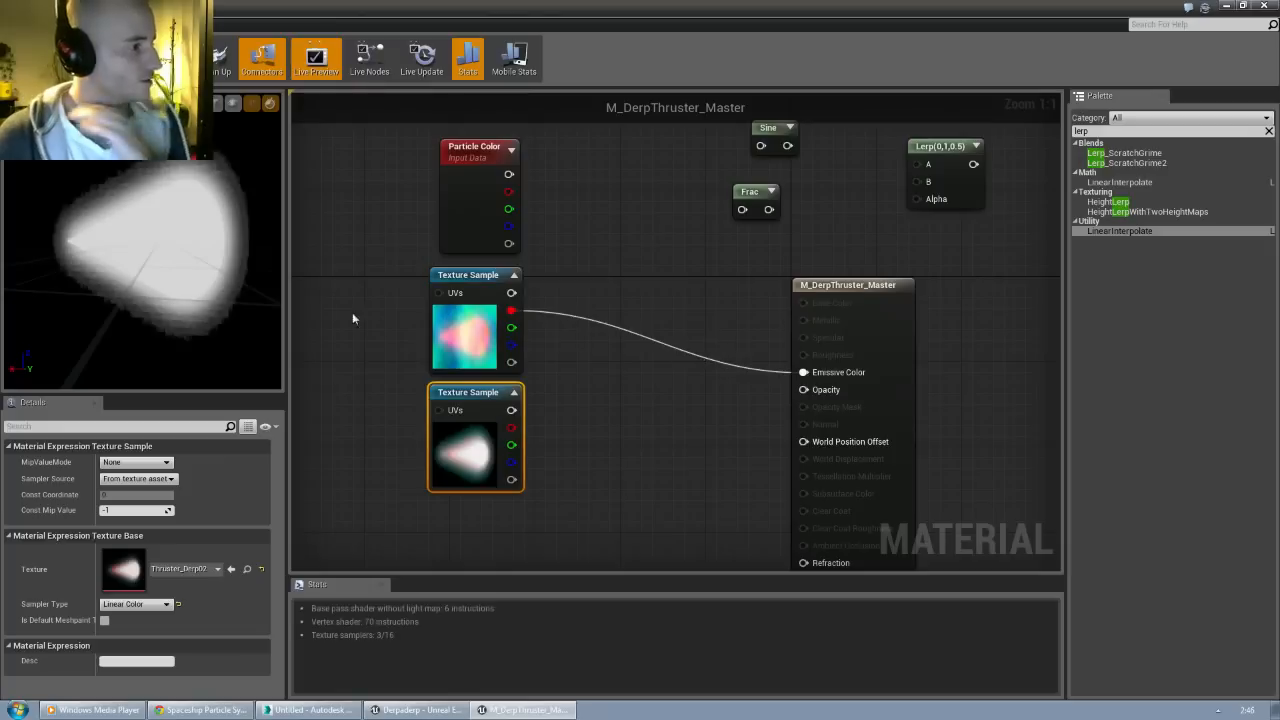
drag(208, 259, 205, 255)
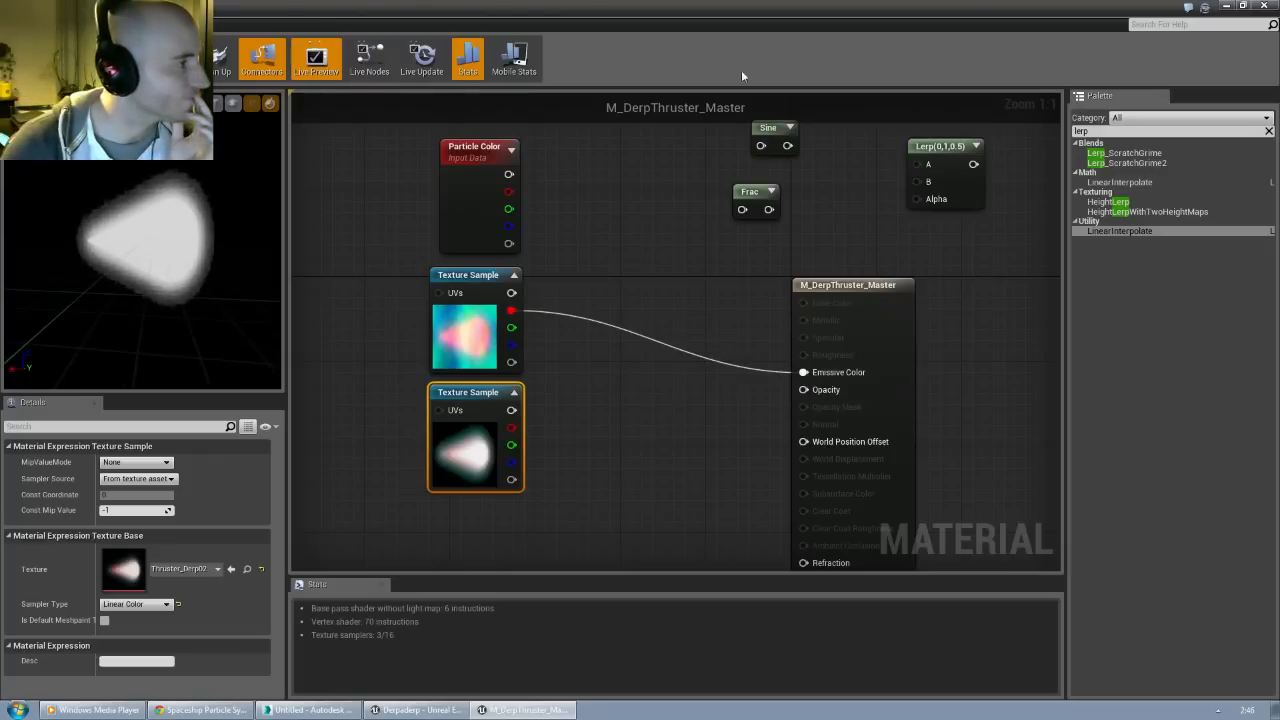
Step: Use the SM_Thruster_Derp01 mesh from the Content Browser as the material's preview mesh and view it from the side
drag(638, 6, 584, 164)
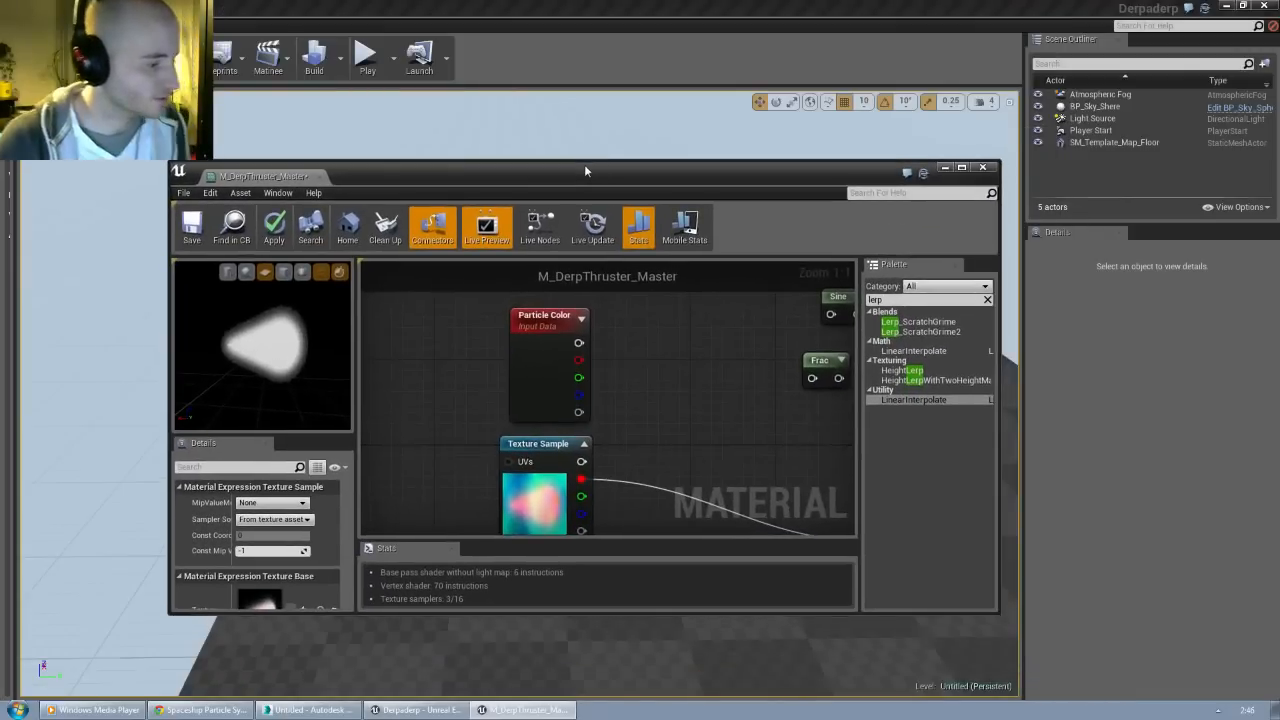
key(ctrl+shift+f)
click(522, 315)
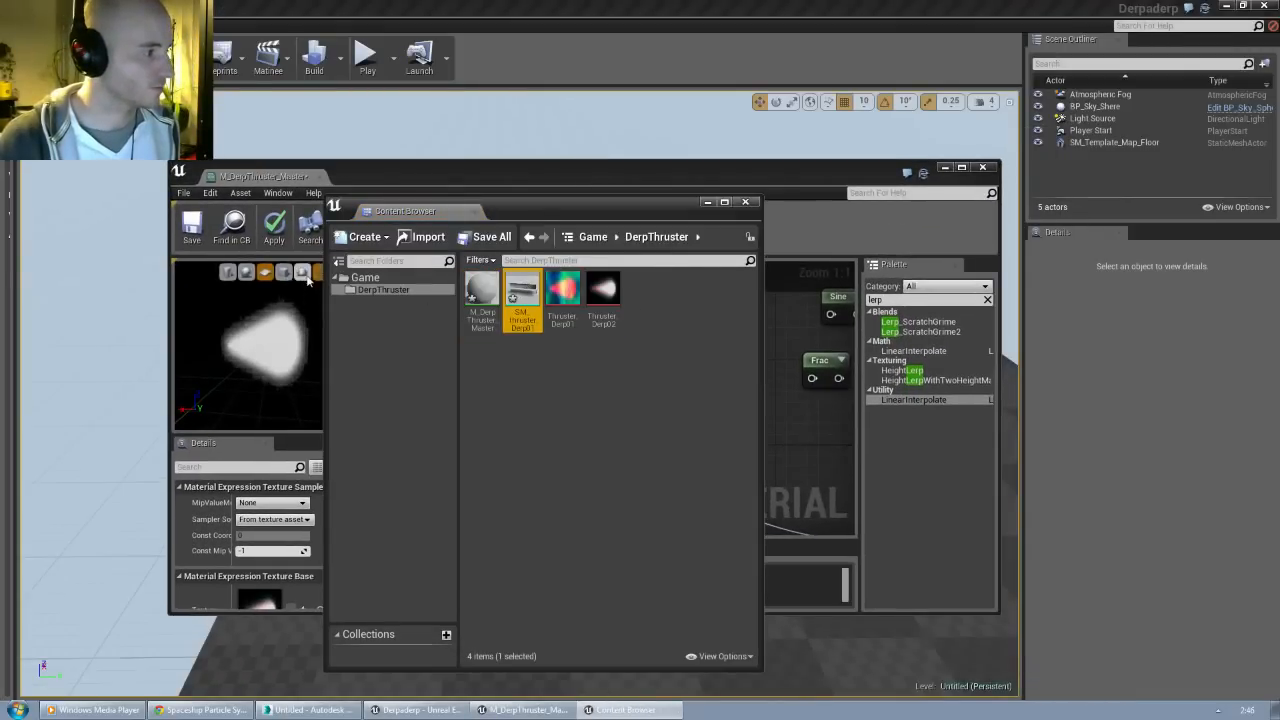
click(308, 278)
double_click(500, 170)
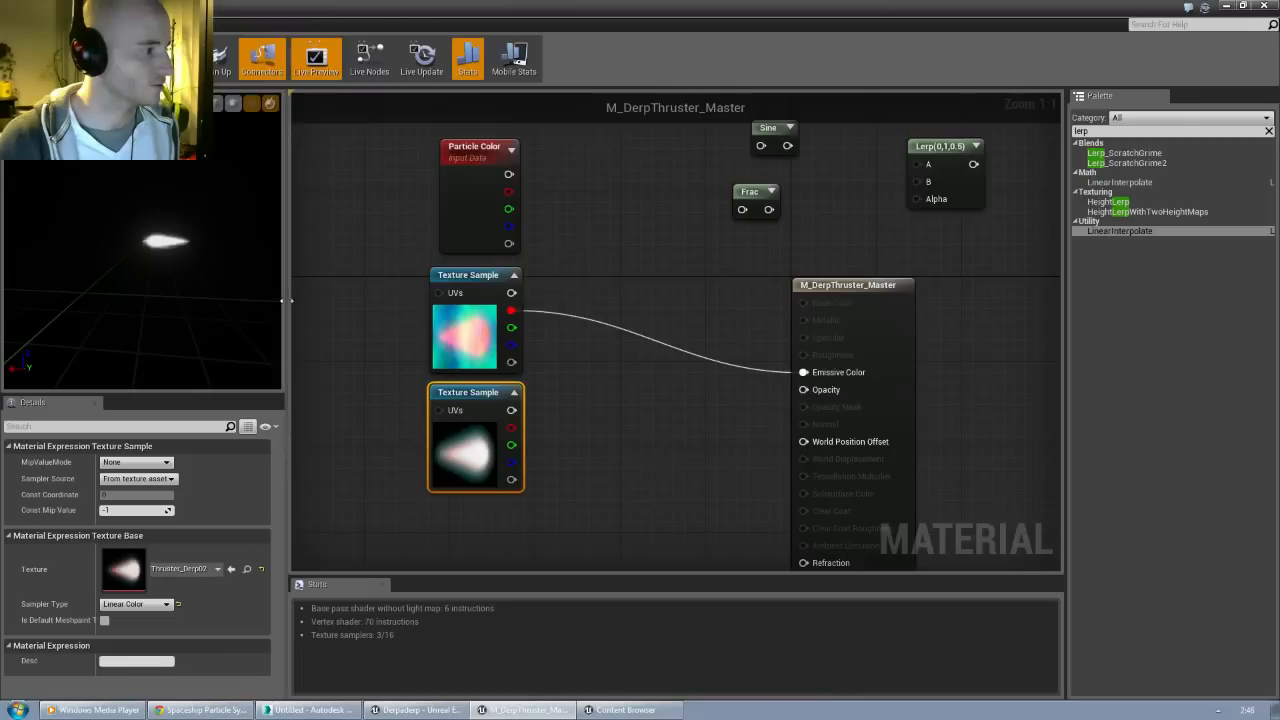
drag(193, 250, 79, 261)
scroll(737, 243, down, 2)
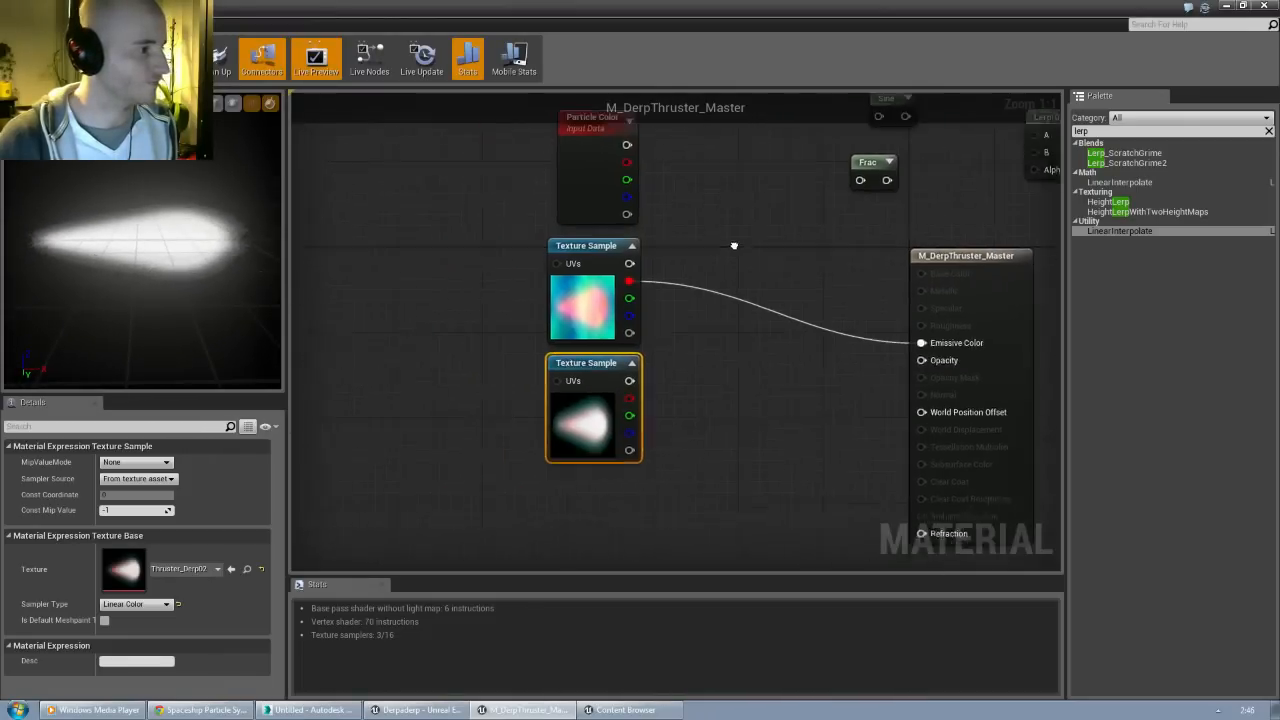
Step: Move the Thruster_Derp01 and Thruster_Derp02 texture samples farther from the material node, leaving a gap between them
drag(607, 250, 467, 236)
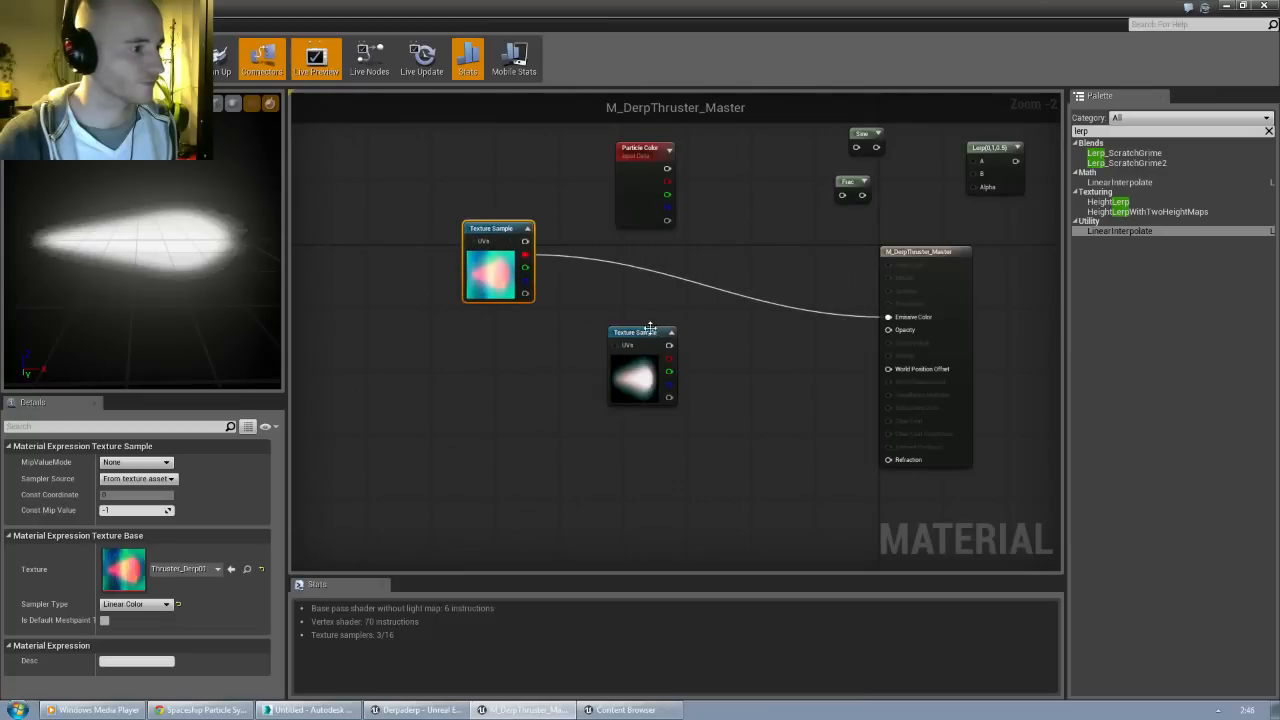
drag(650, 330, 488, 346)
click(625, 327)
scroll(661, 327, up, 1)
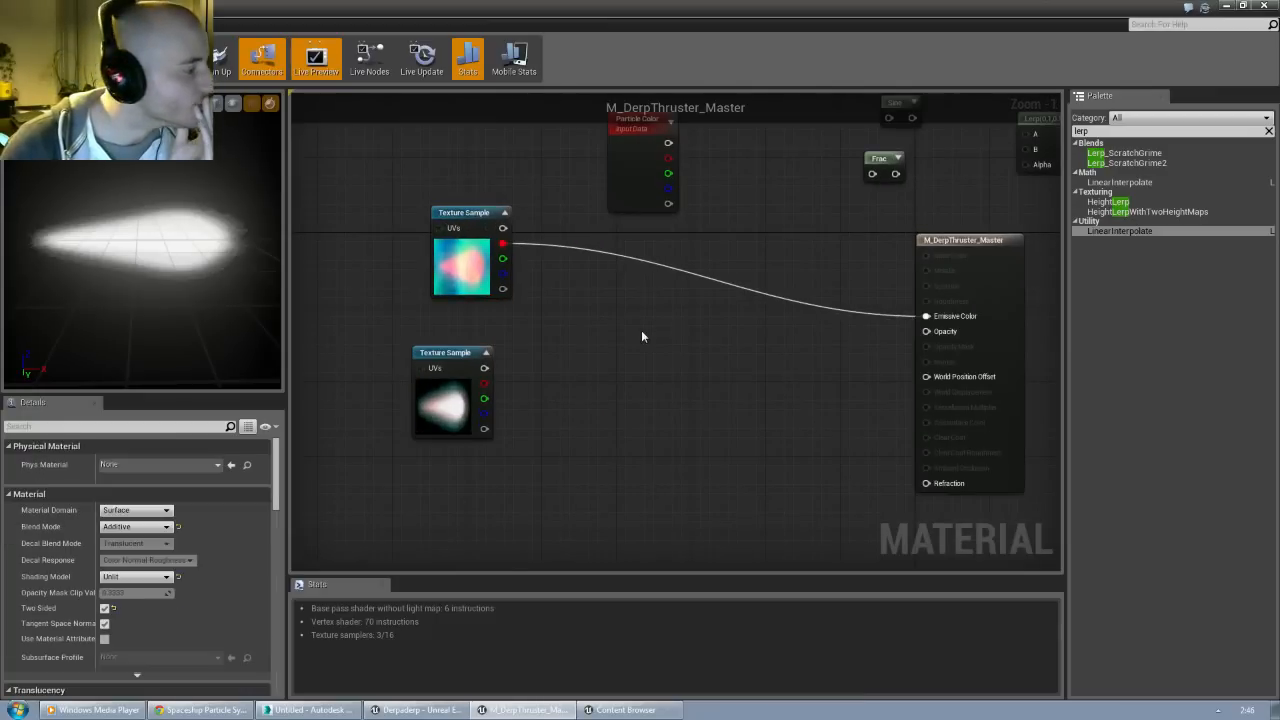
Step: Try the Modulate blend mode and the Default Lit shading model on the material, restoring Additive and Unlit after each test
click(135, 526)
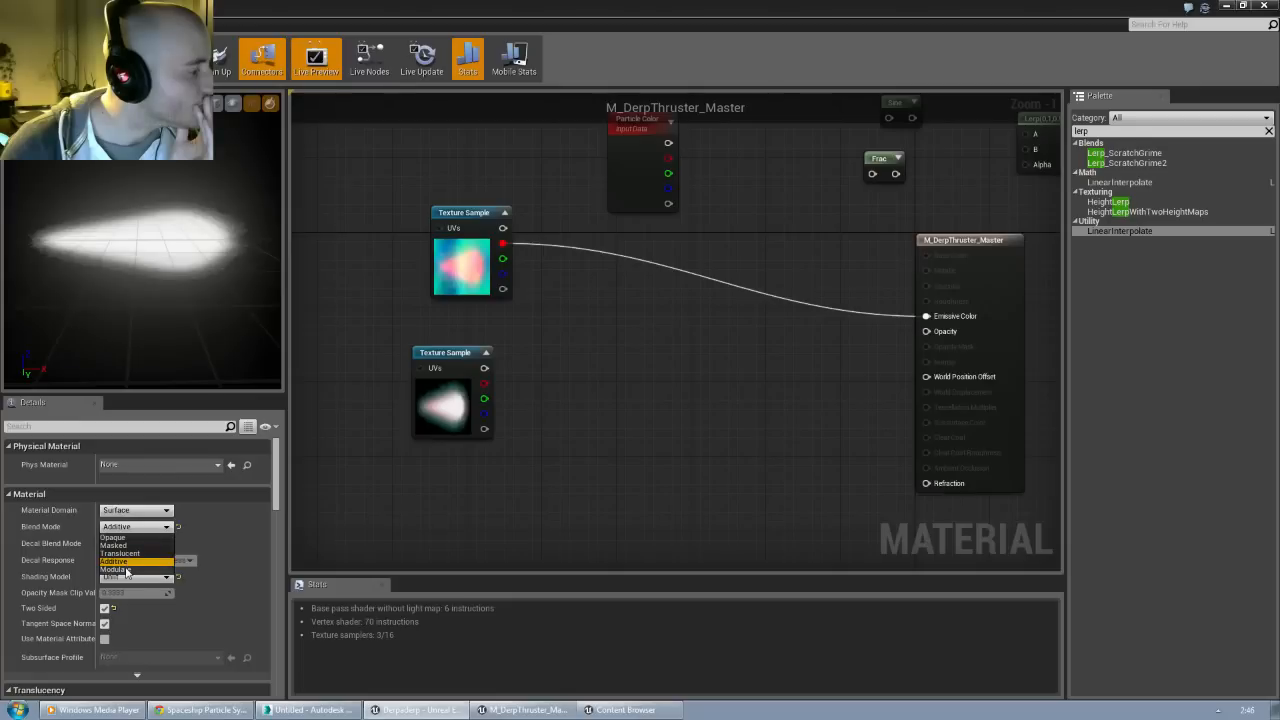
click(116, 569)
click(131, 527)
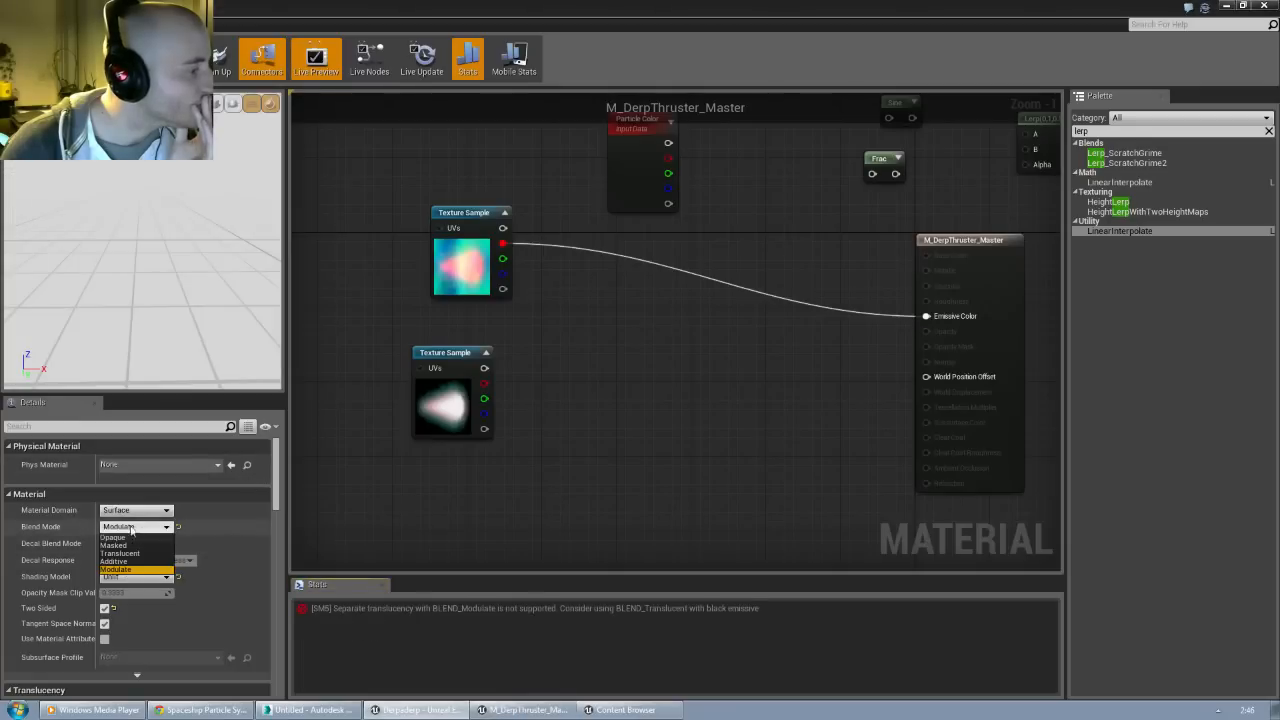
click(128, 561)
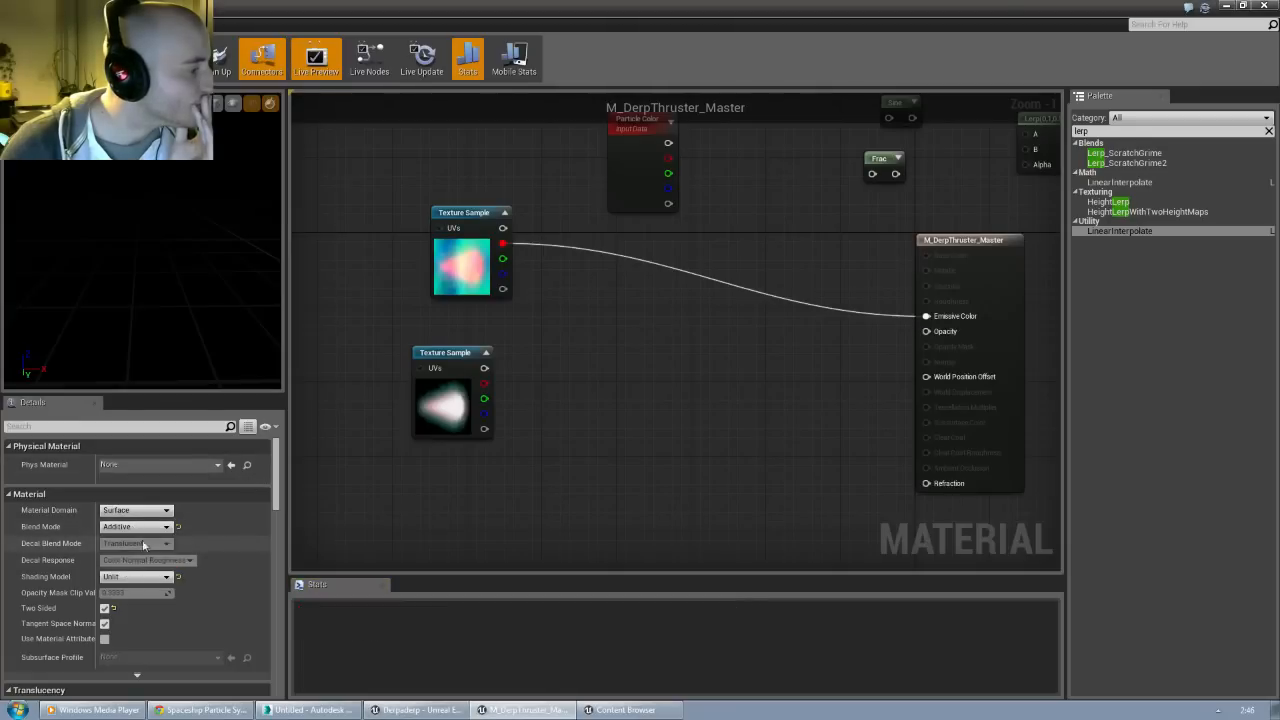
click(135, 577)
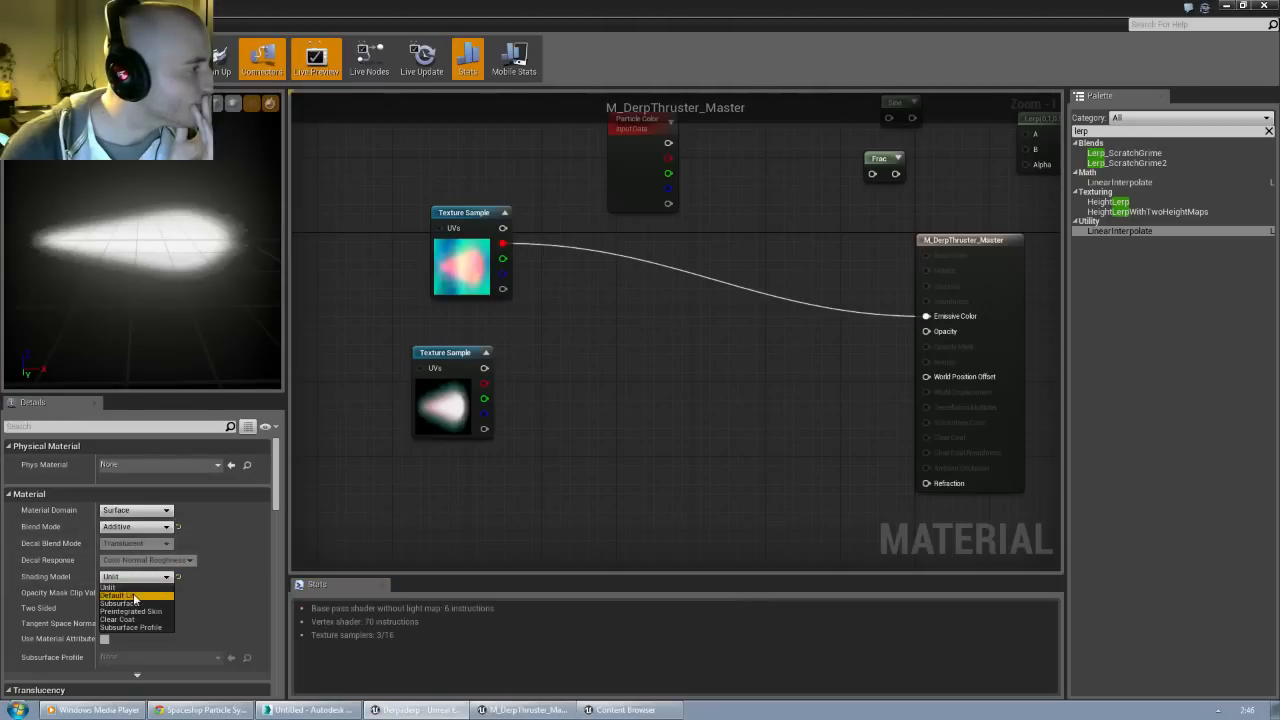
click(135, 596)
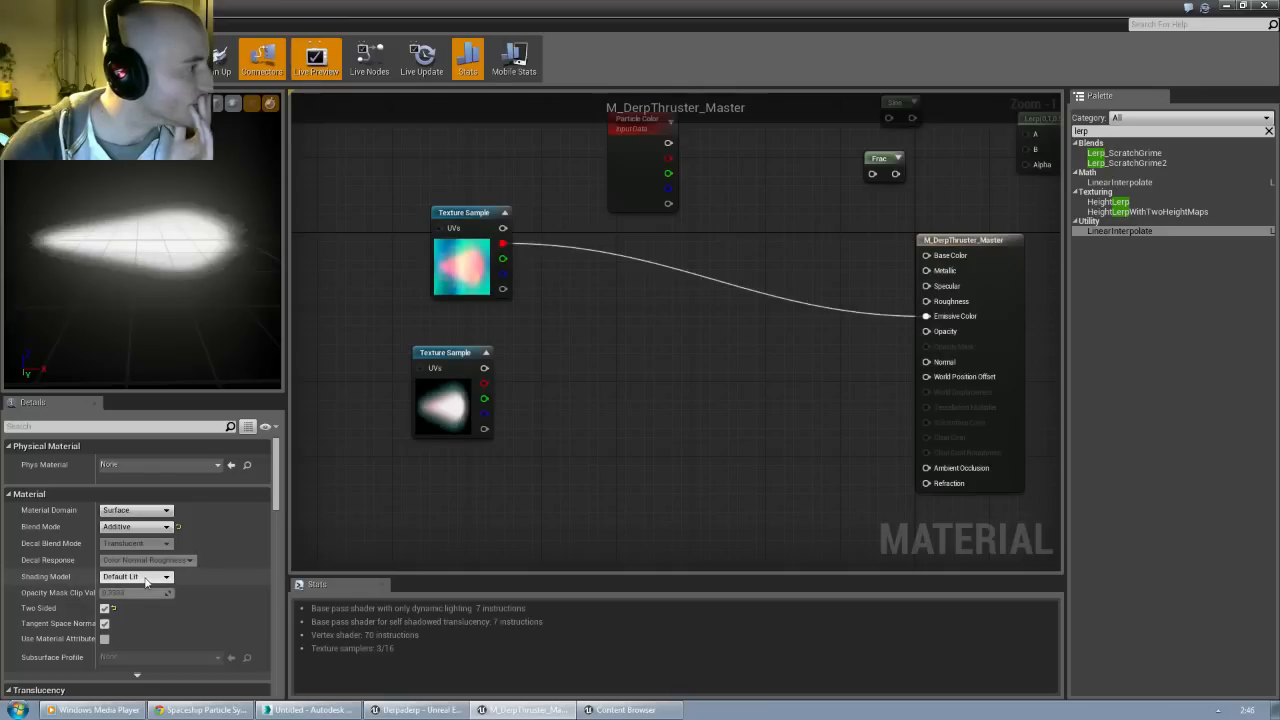
click(145, 578)
click(130, 587)
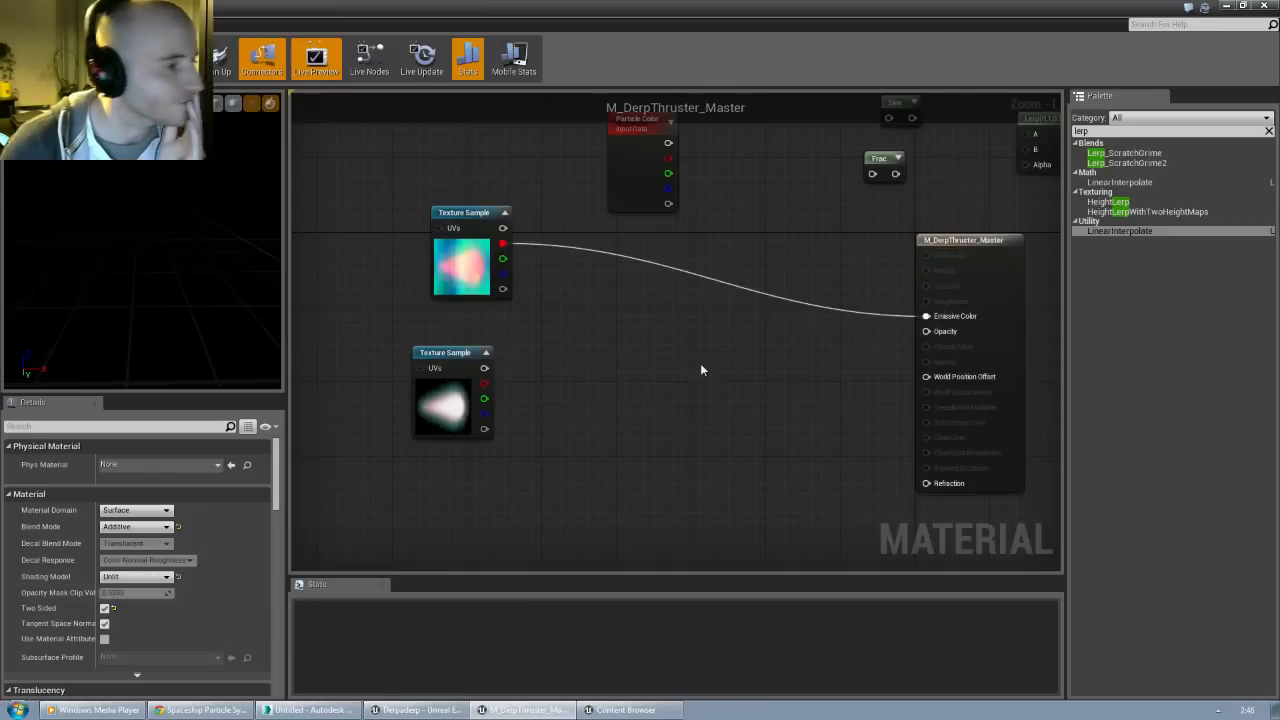
Step: Add a Multiply node combining the Thruster_Derp01 sample's red and green channels, and connect its output to Emissive Color
right_drag(701, 370, 643, 342)
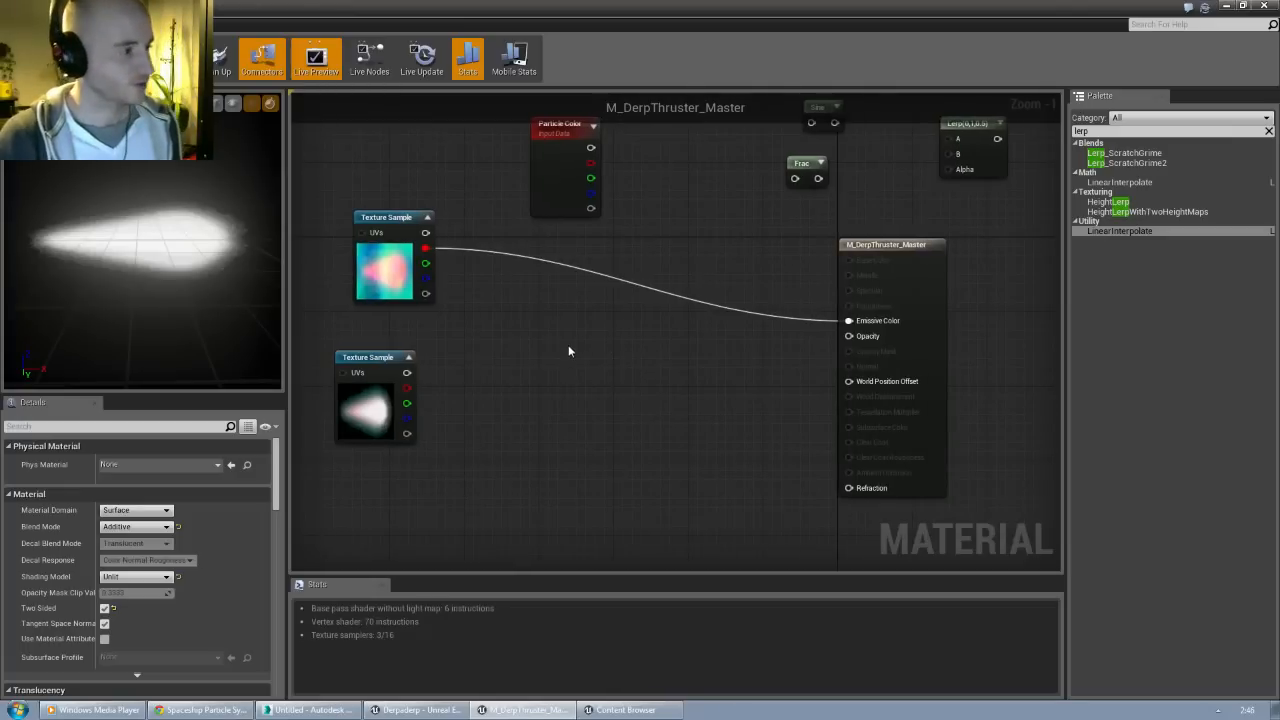
click(568, 350)
drag(570, 350, 547, 328)
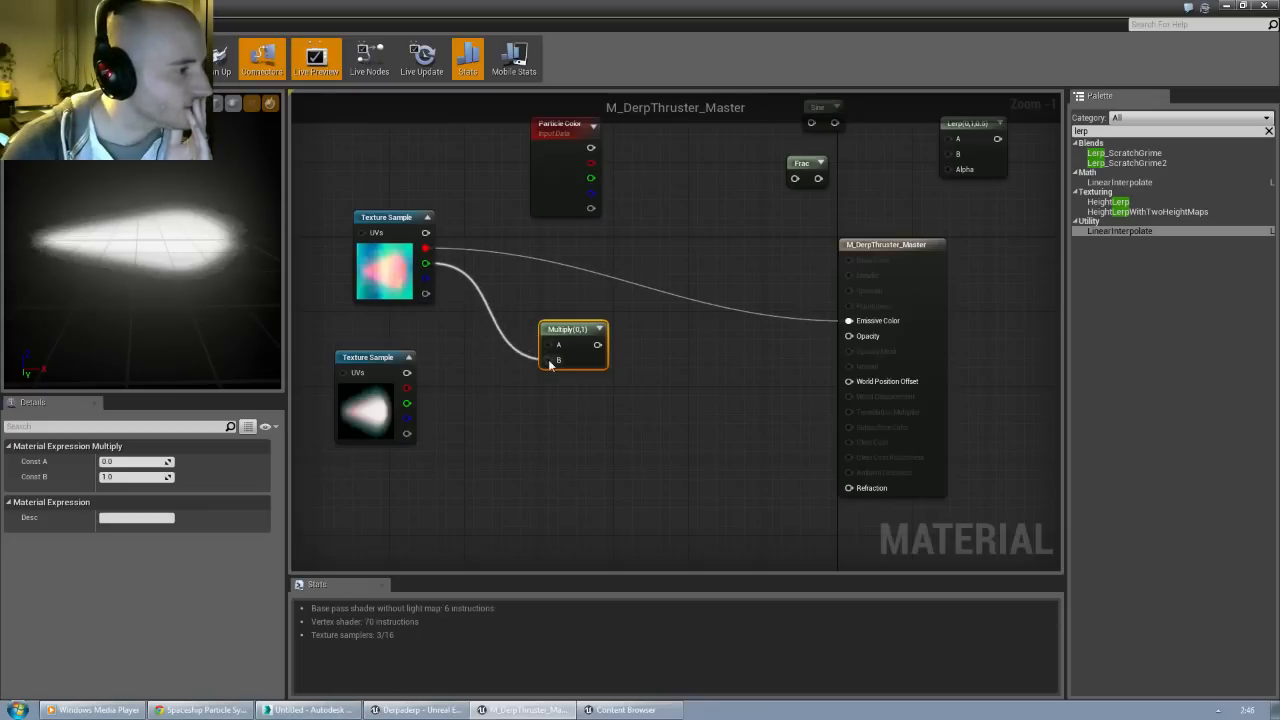
drag(425, 248, 848, 320)
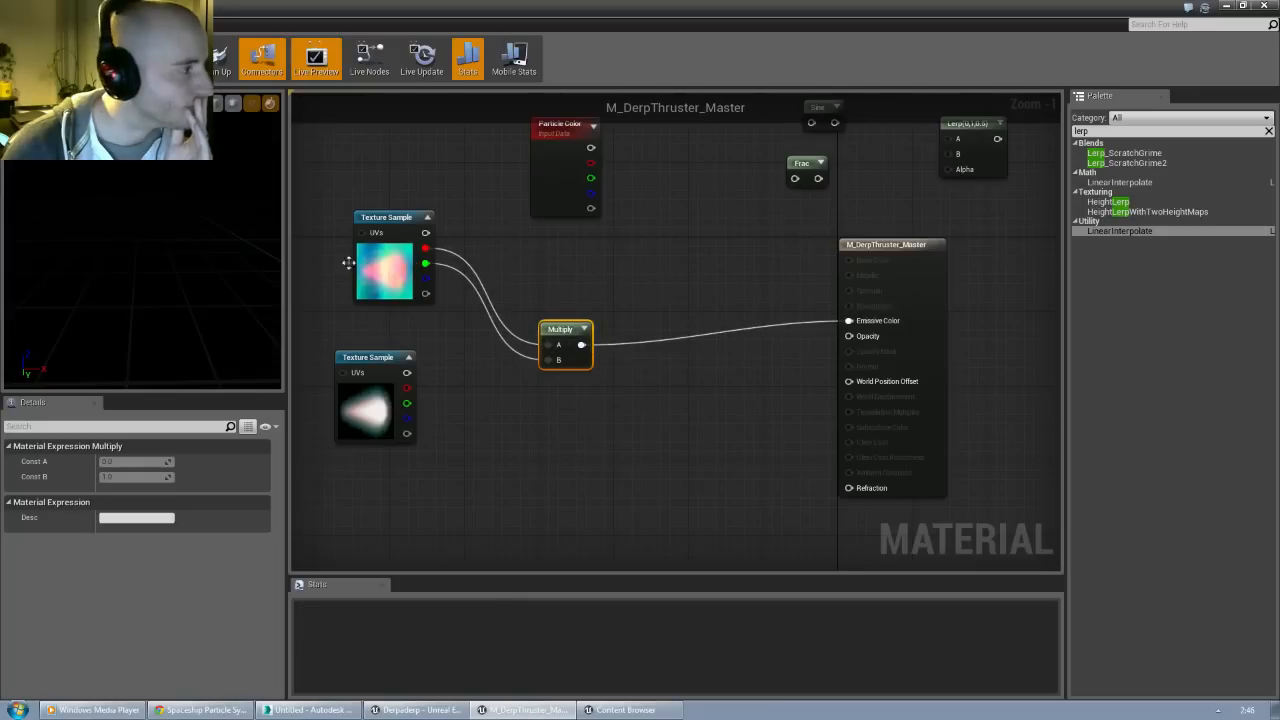
Step: Shift the Thruster_Derp02 sample down and duplicate the Thruster_Derp01 texture sample, placing the unconnected copy above the connected one
right_drag(450, 321, 741, 340)
right_drag(431, 294, 520, 329)
scroll(720, 314, down, 2)
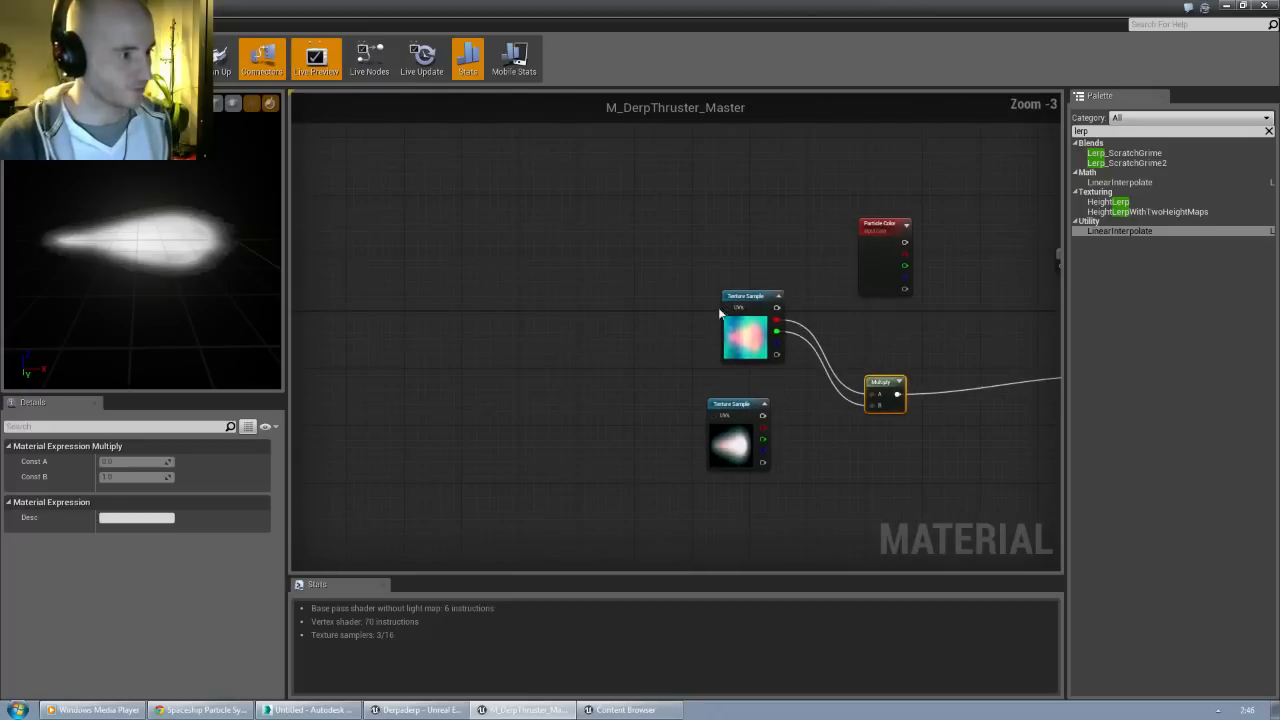
drag(721, 402, 728, 445)
drag(751, 304, 675, 231)
key(ctrl+c)
key(ctrl+v)
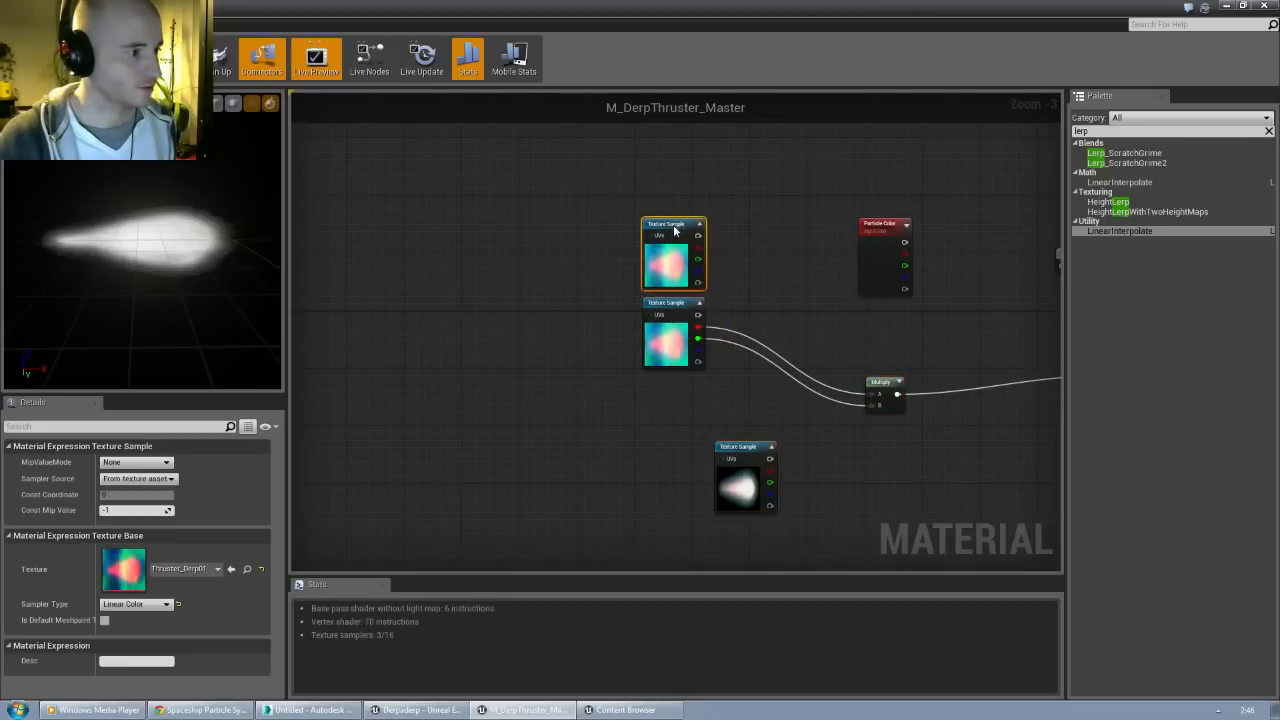
Step: Bring the Panner node beside the upper Thruster_Derp01 sample and connect its output to that sample's UVs
right_drag(977, 203, 856, 221)
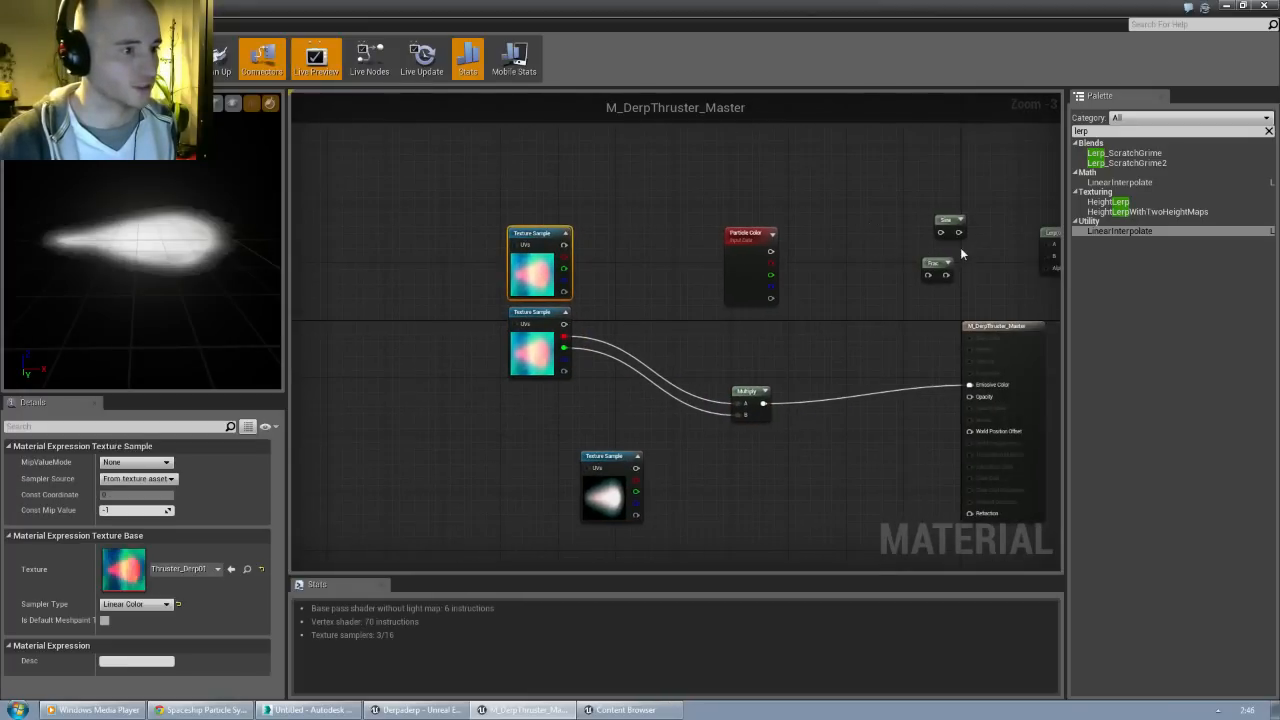
right_drag(960, 253, 950, 253)
right_drag(757, 240, 579, 319)
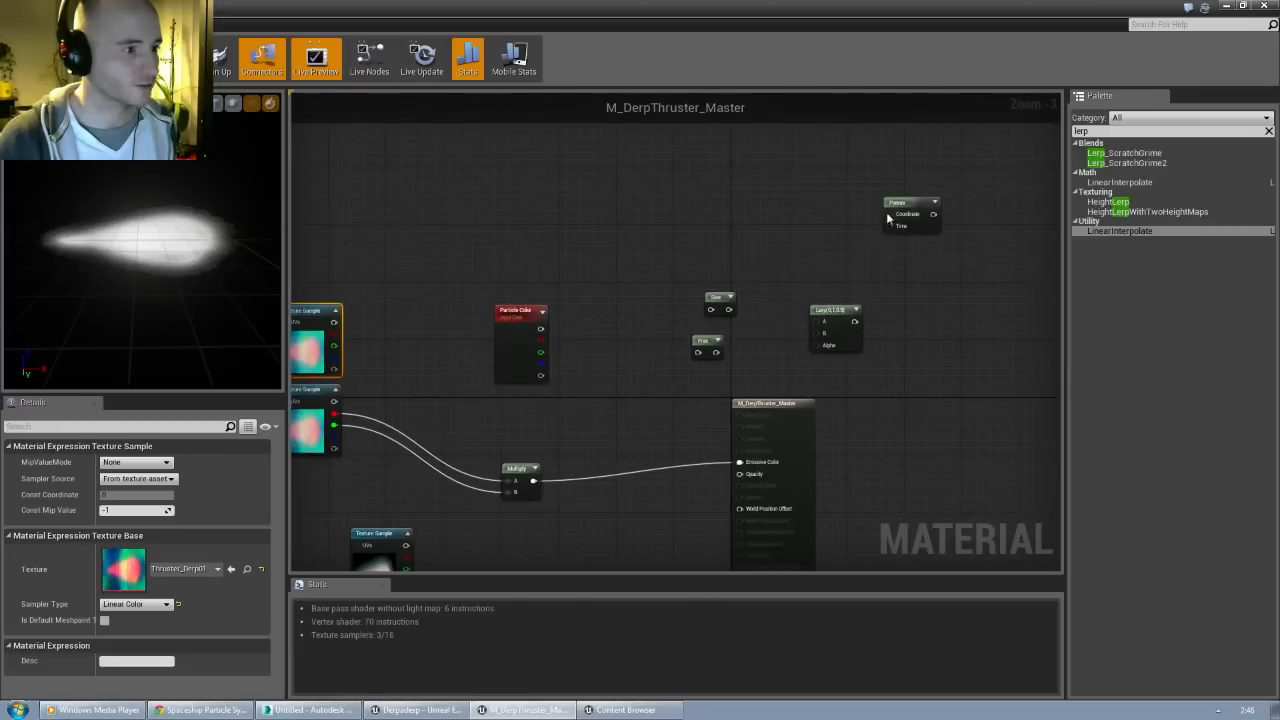
drag(897, 204, 341, 225)
right_drag(508, 222, 863, 200)
drag(705, 199, 673, 295)
scroll(560, 315, up, 3)
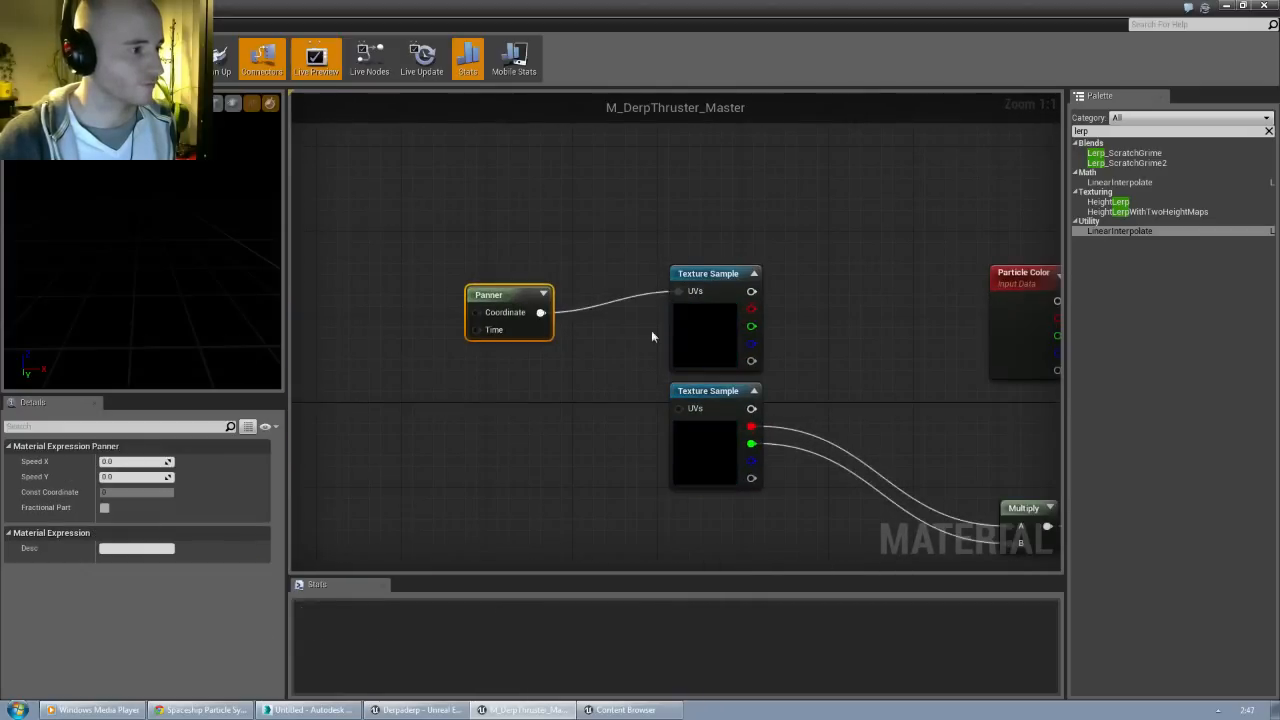
right_drag(651, 330, 576, 323)
Step: Preview the upper Thruster_Derp01 sample and set the Panner's Speed X to 2
right_click(640, 270)
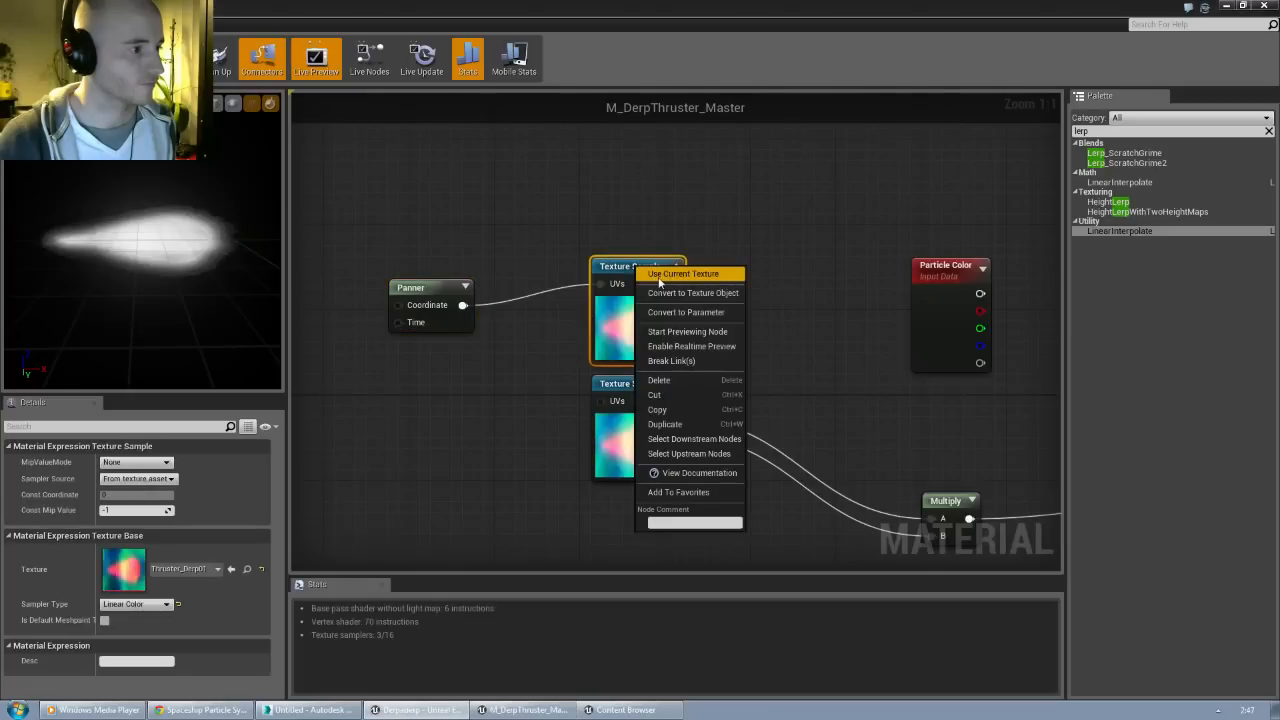
click(688, 331)
drag(430, 289, 428, 278)
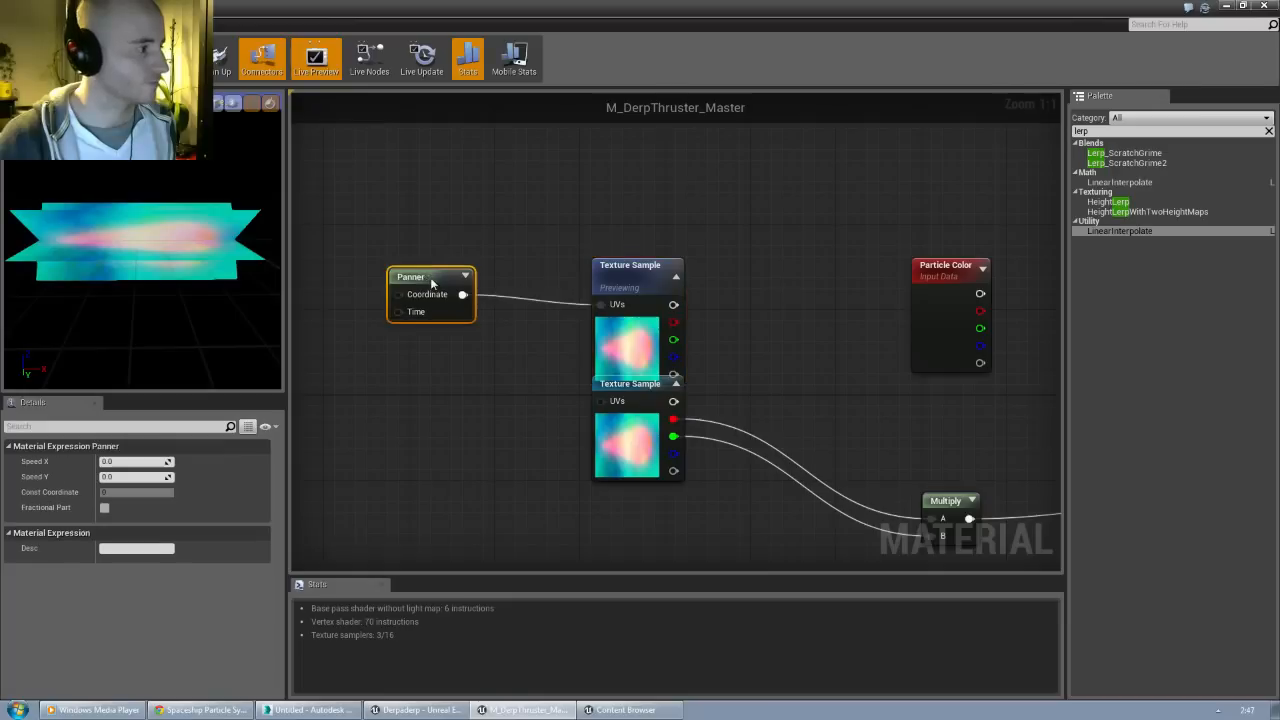
click(130, 462)
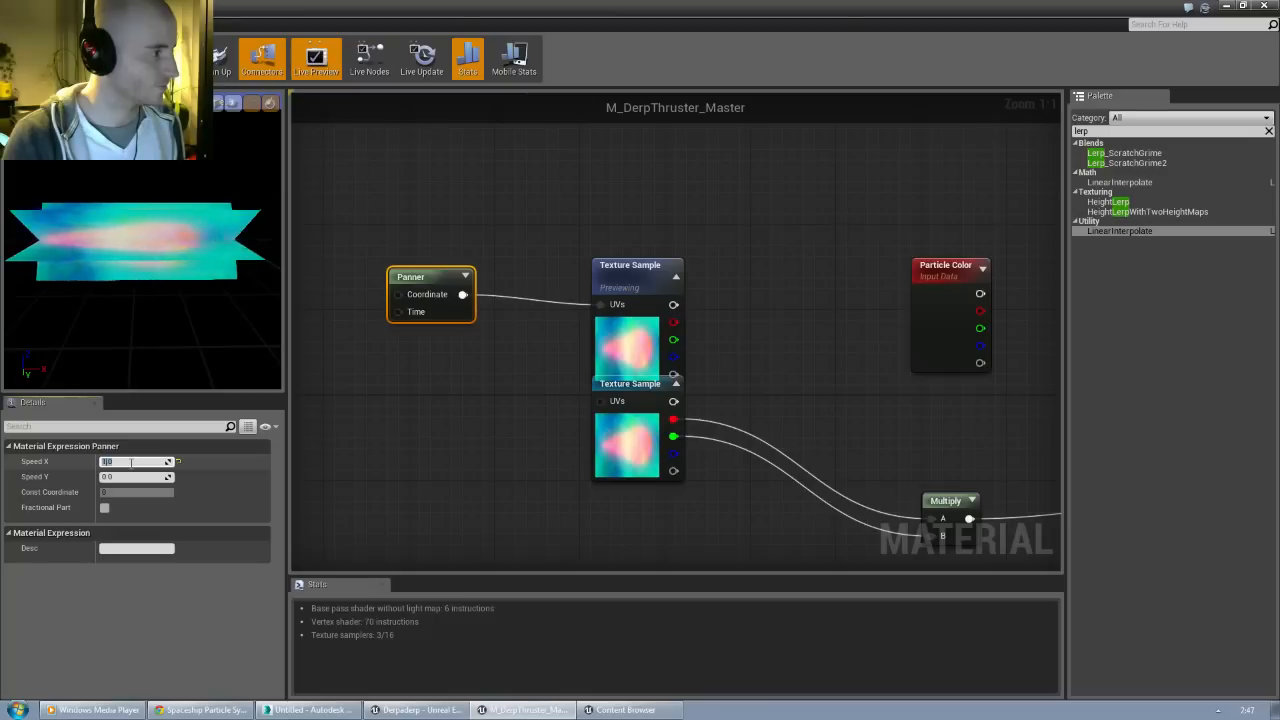
text(2)
key(Return)
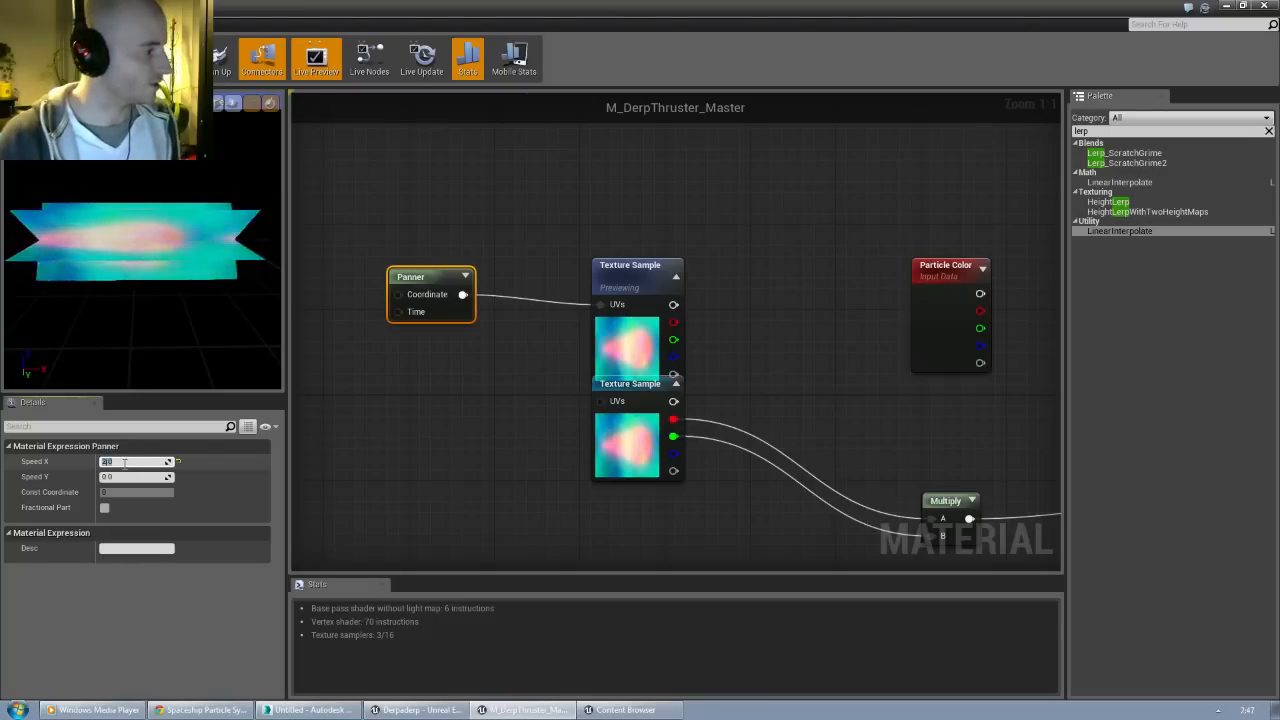
Step: Connect the panned sample's green channel to the Multiply's B input and stop previewing that sample
right_drag(494, 444, 391, 427)
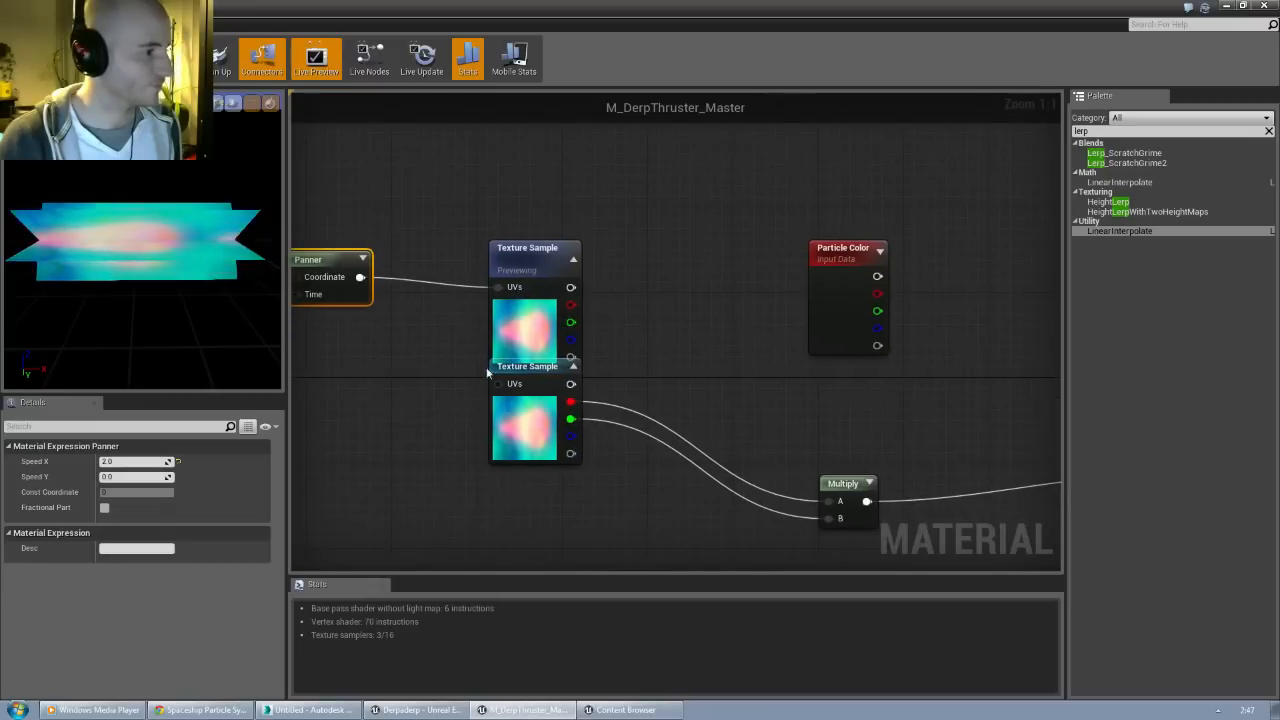
right_drag(487, 372, 398, 311)
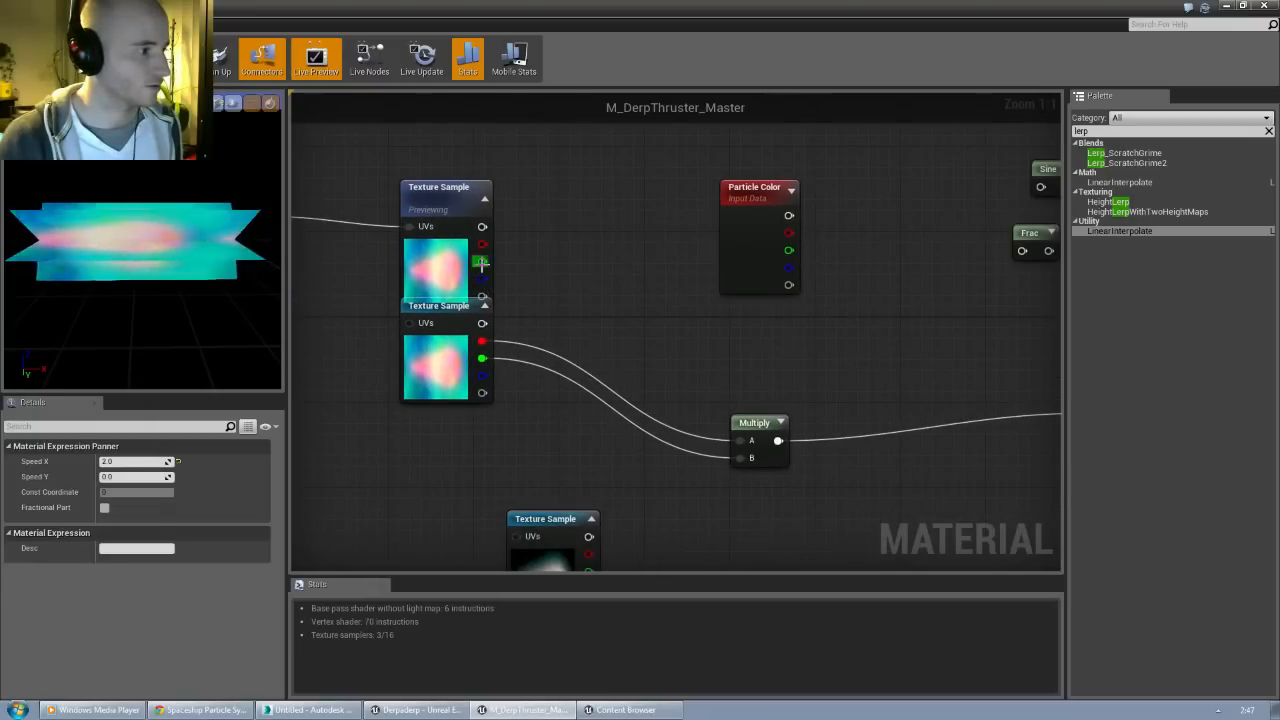
drag(481, 263, 742, 441)
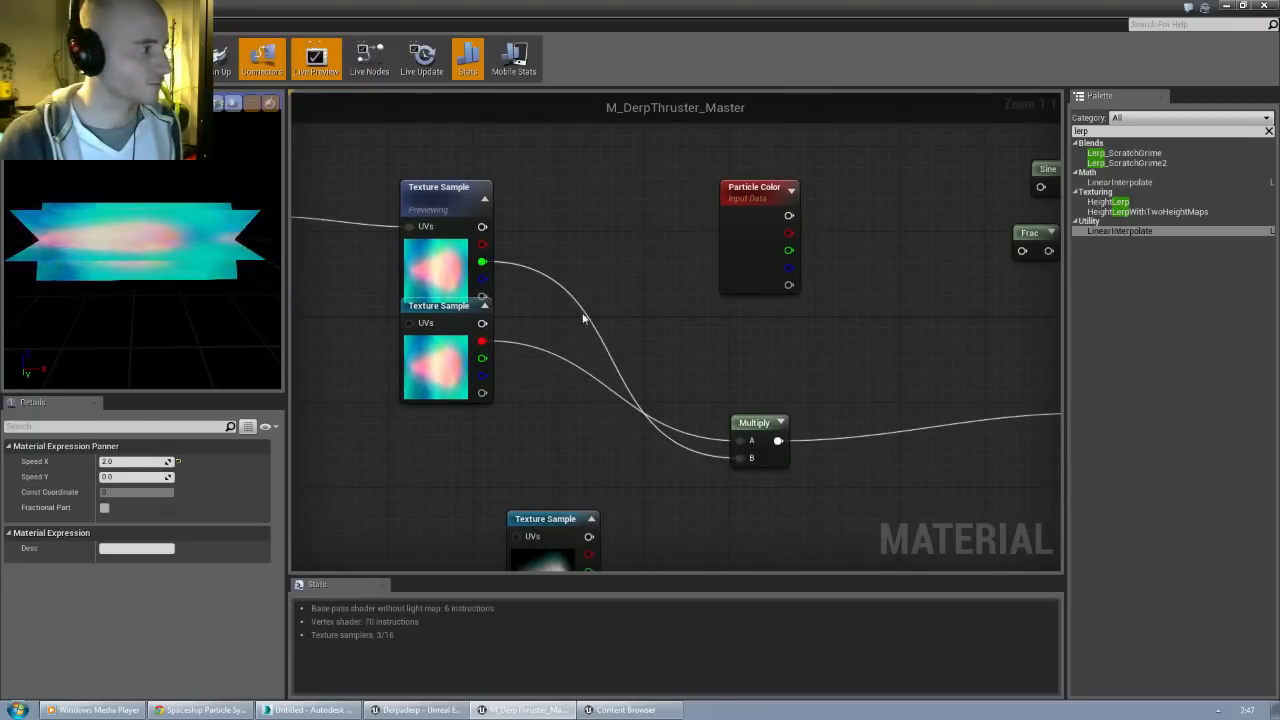
right_click(422, 186)
click(480, 261)
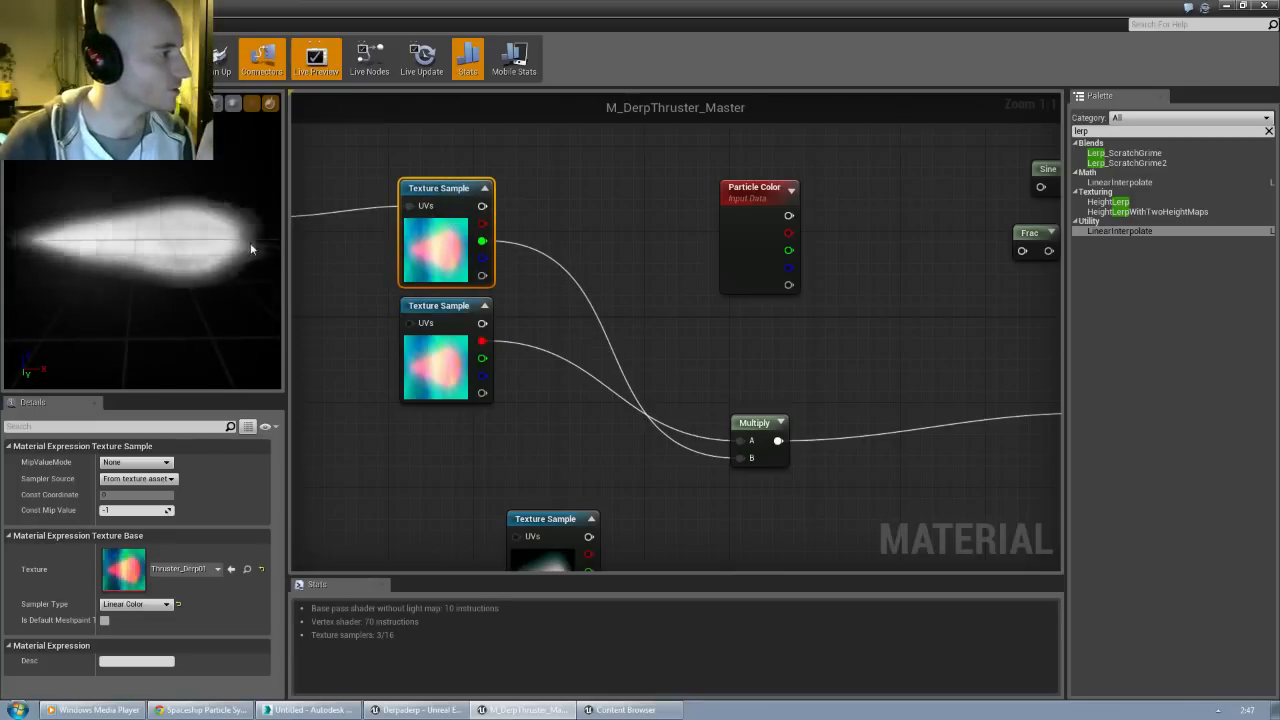
Step: Widen the preview viewport and connect the Multiply output to Opacity as well
drag(286, 247, 341, 247)
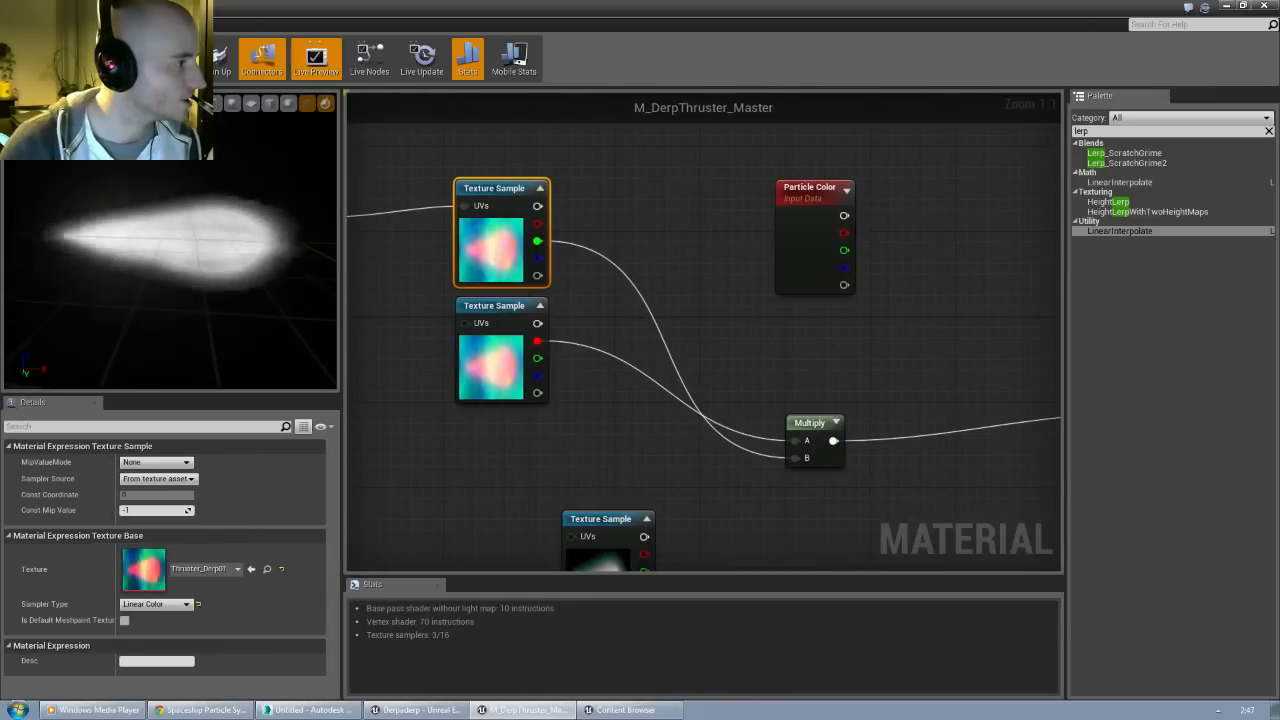
right_drag(677, 436, 563, 357)
scroll(554, 334, down, 1)
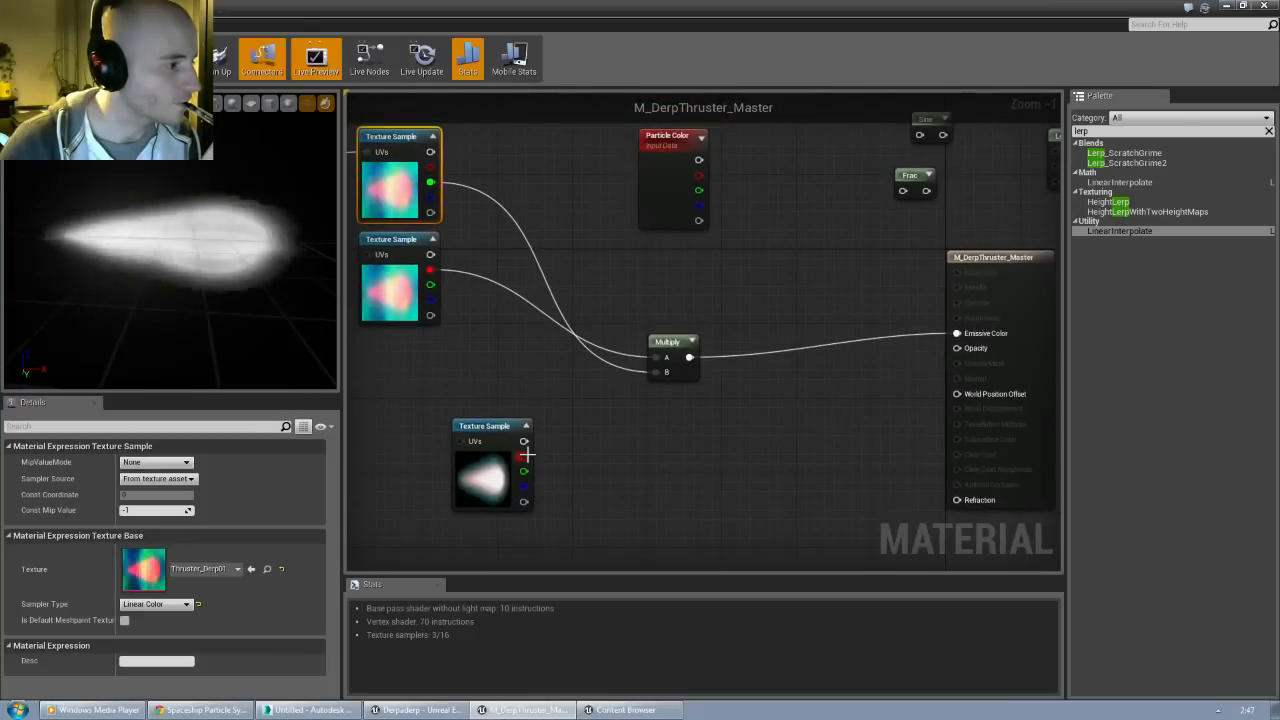
drag(689, 357, 957, 348)
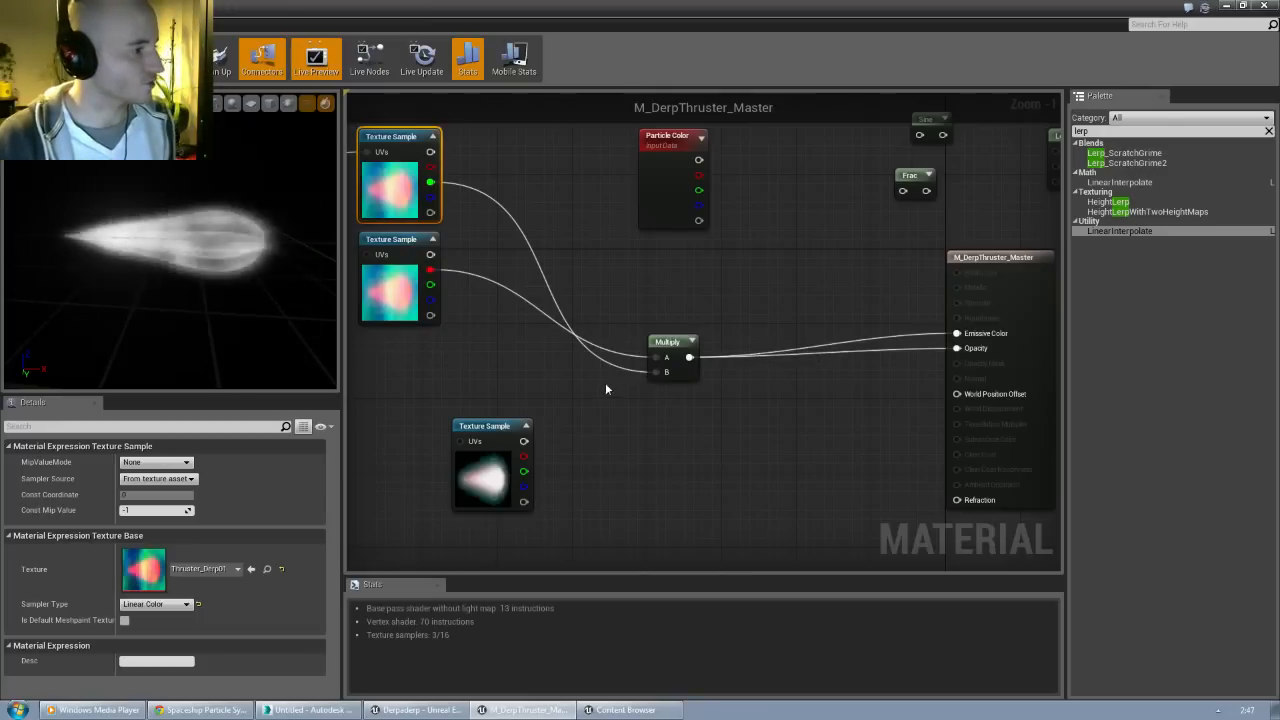
right_drag(533, 355, 595, 378)
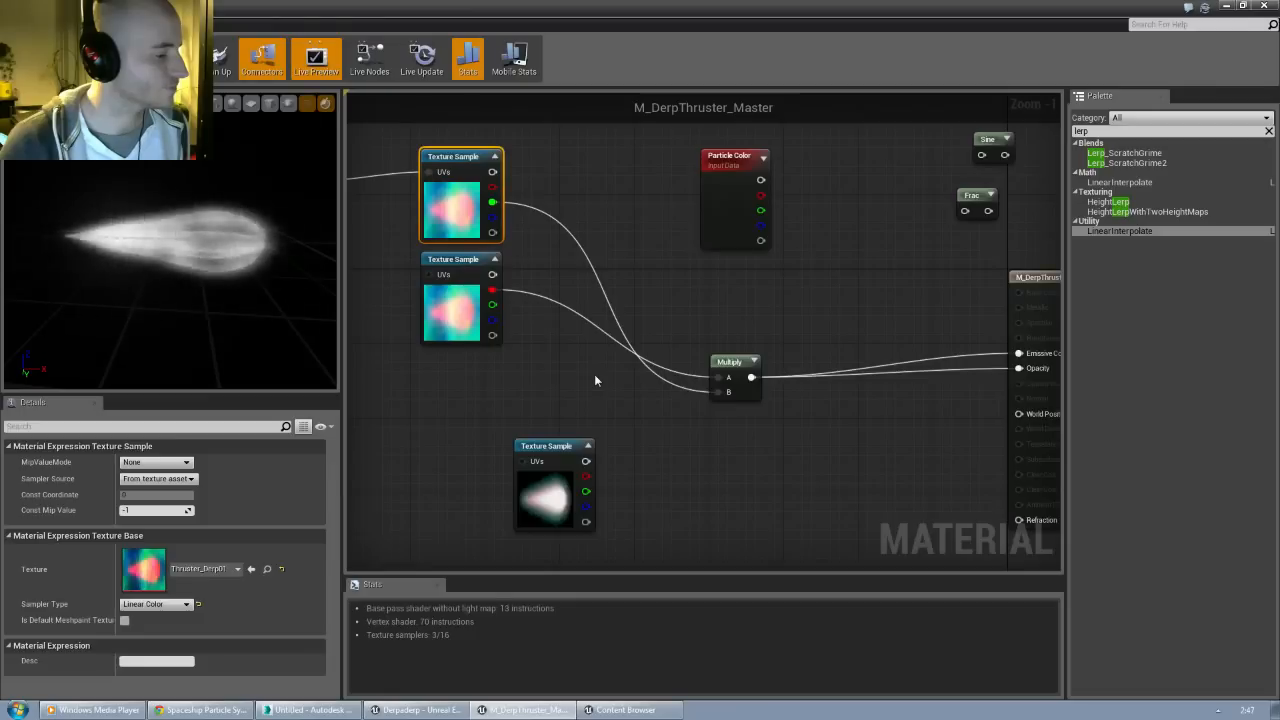
Step: Launch Adobe Photoshop CS6 (64 Bit) and bring up its dialog for opening a file
click(19, 709)
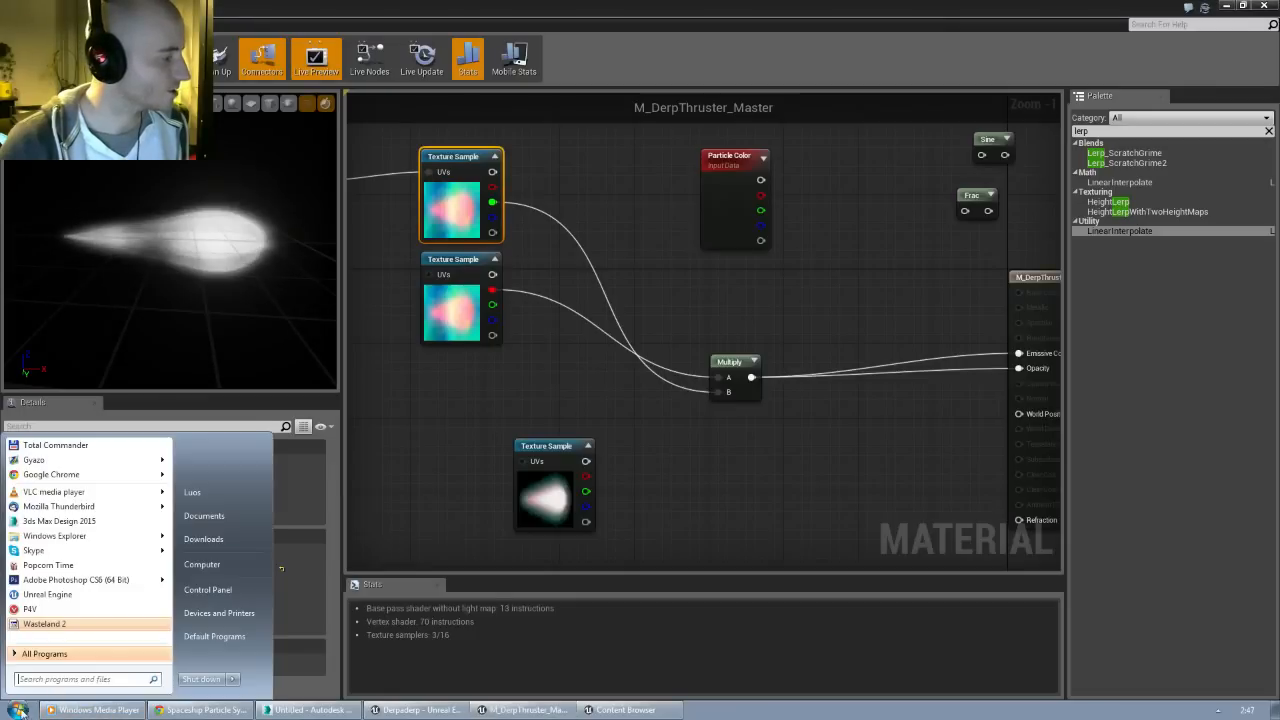
click(73, 580)
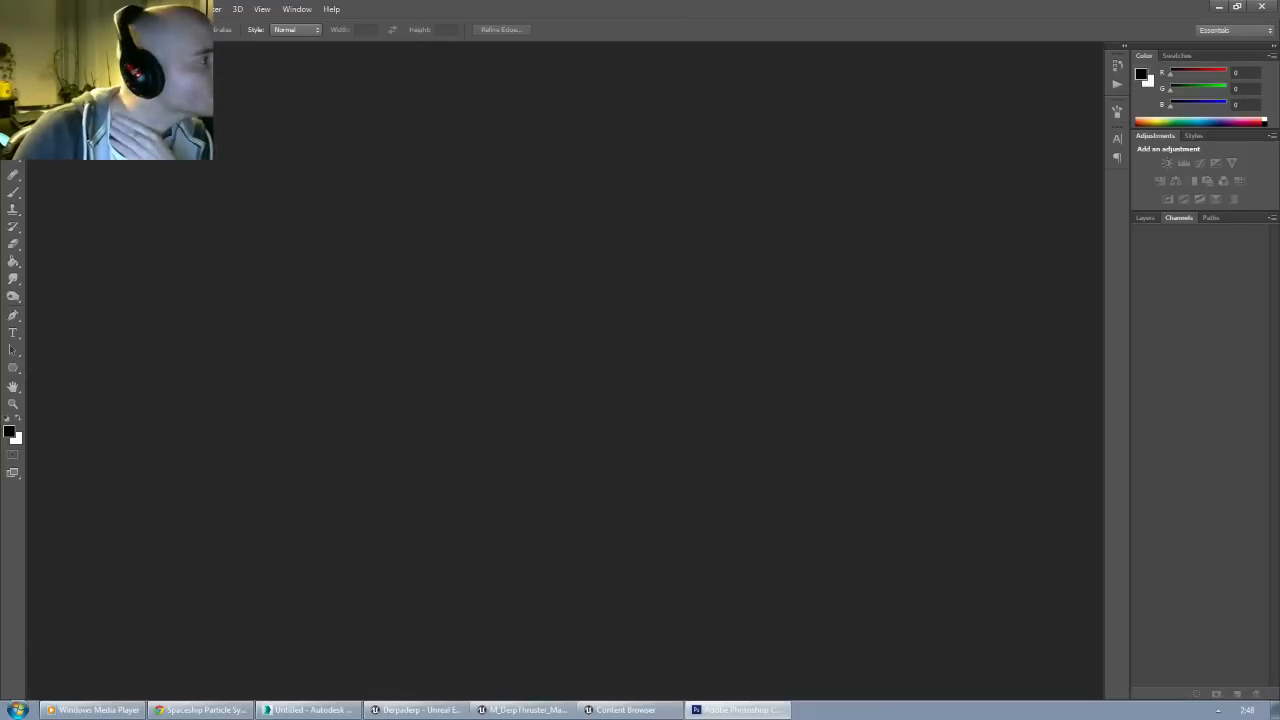
click(35, 9)
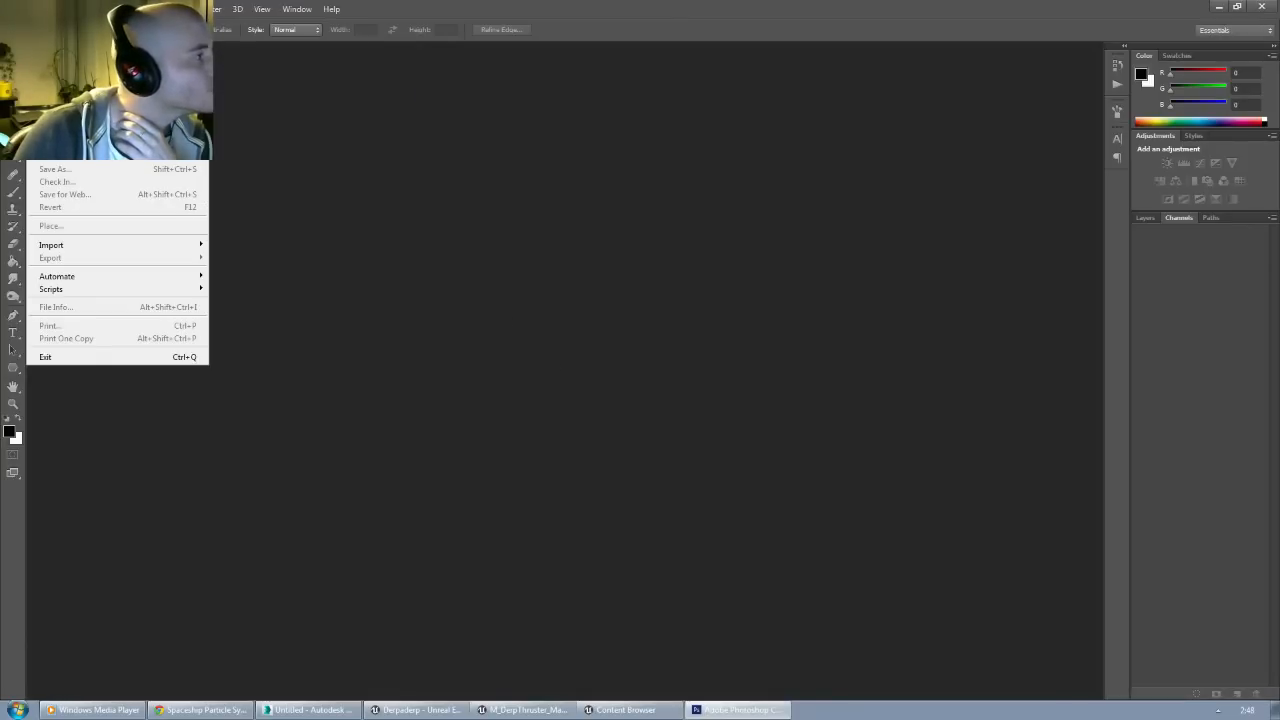
click(100, 36)
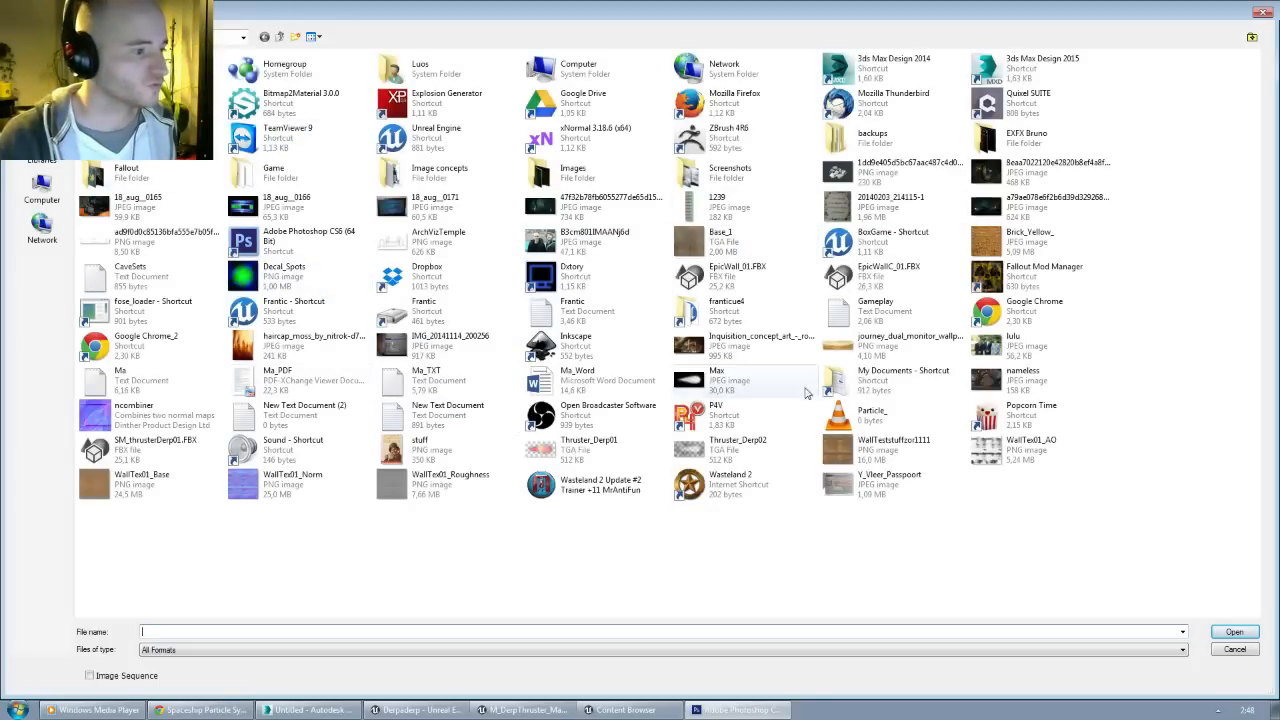
Step: Open Thruster_Derp01.tga and Thruster_Derp02.tga together and display only the Blue channel of Thruster_Derp01
click(722, 385)
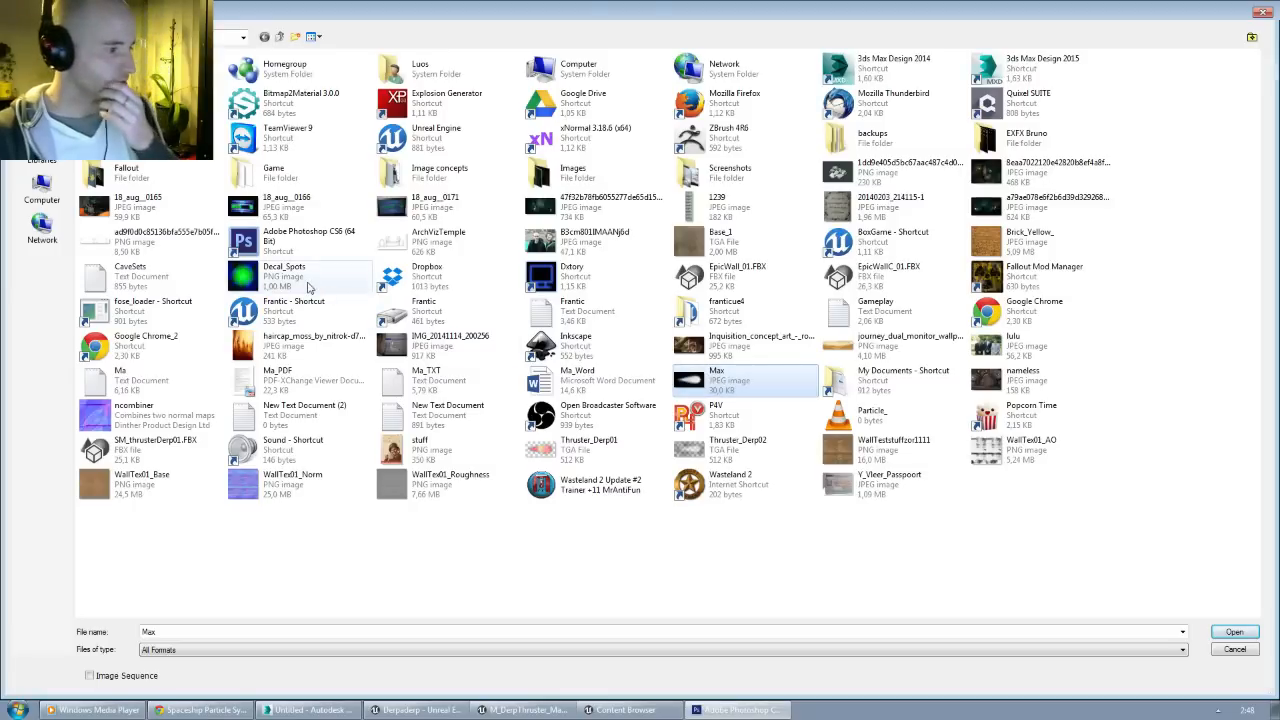
click(309, 287)
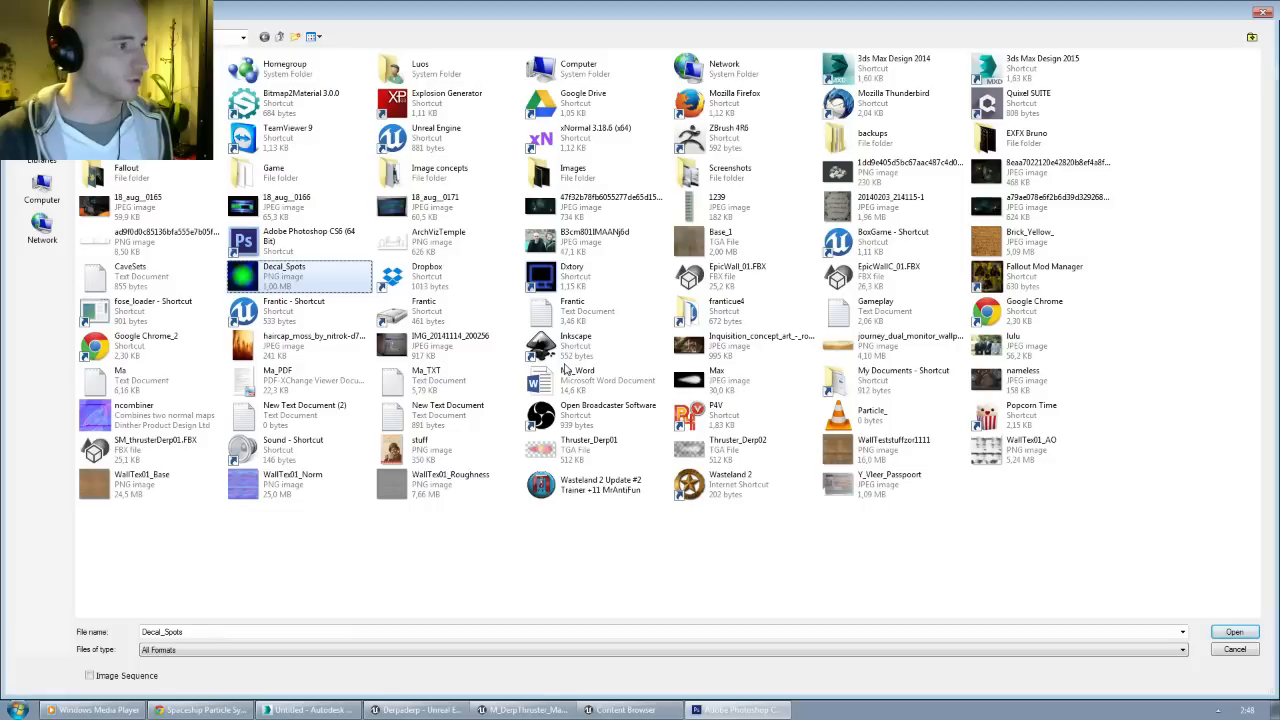
key(e)
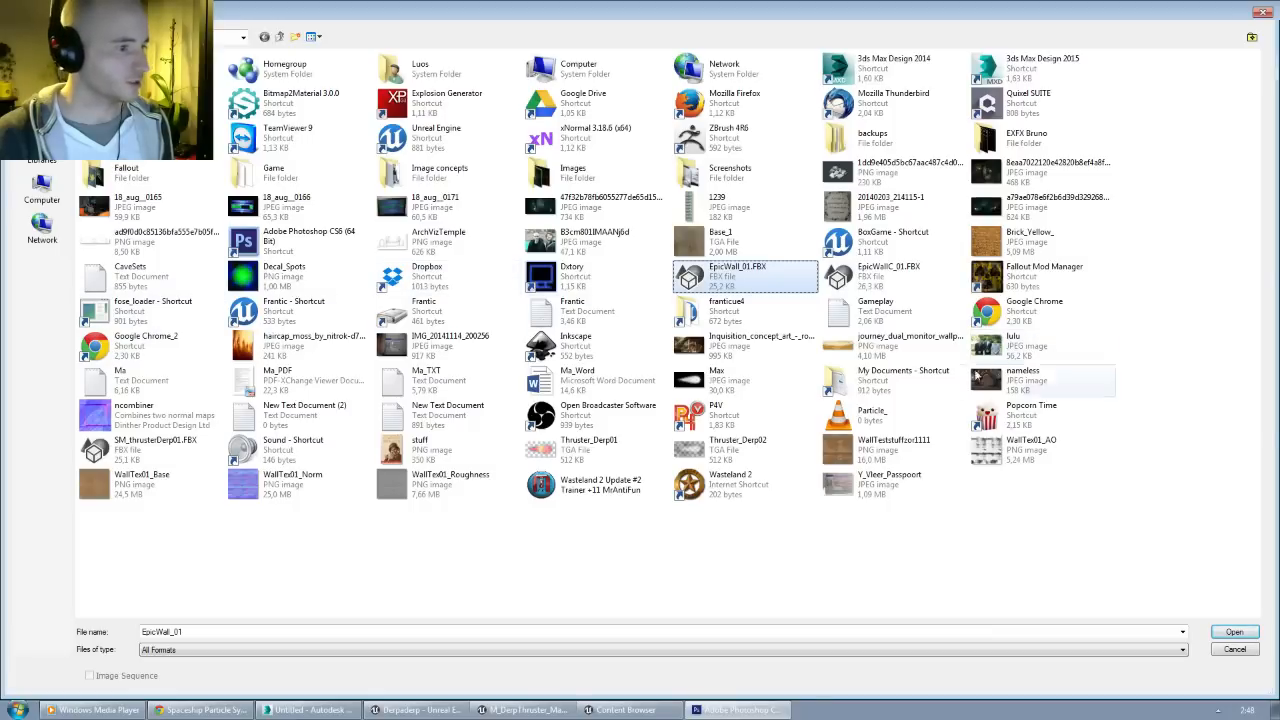
click(744, 389)
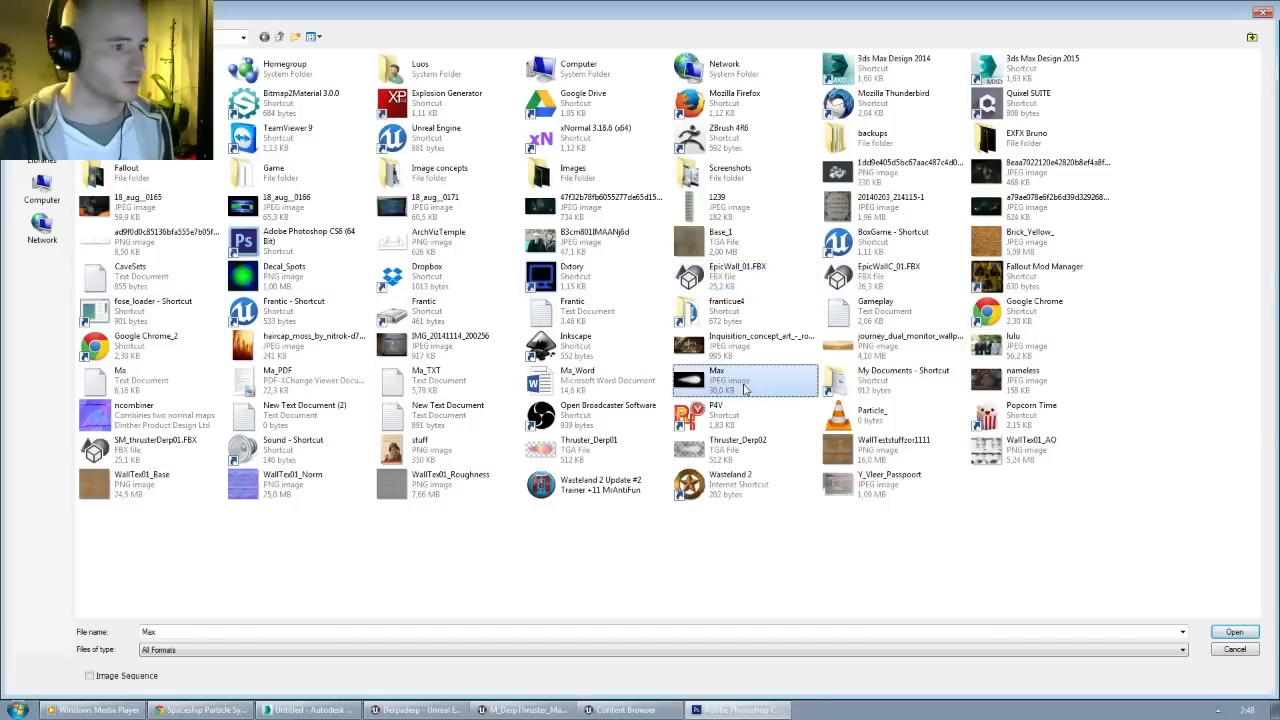
click(595, 450)
ctrl+click(745, 450)
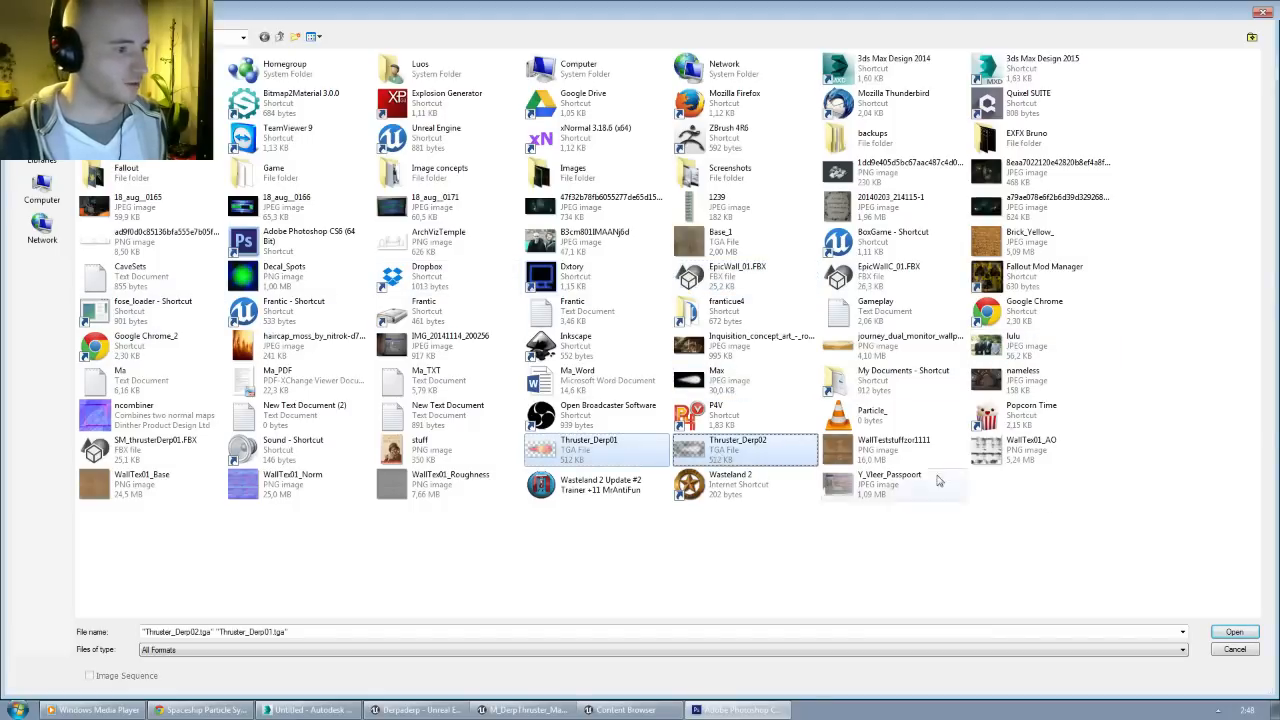
click(1248, 633)
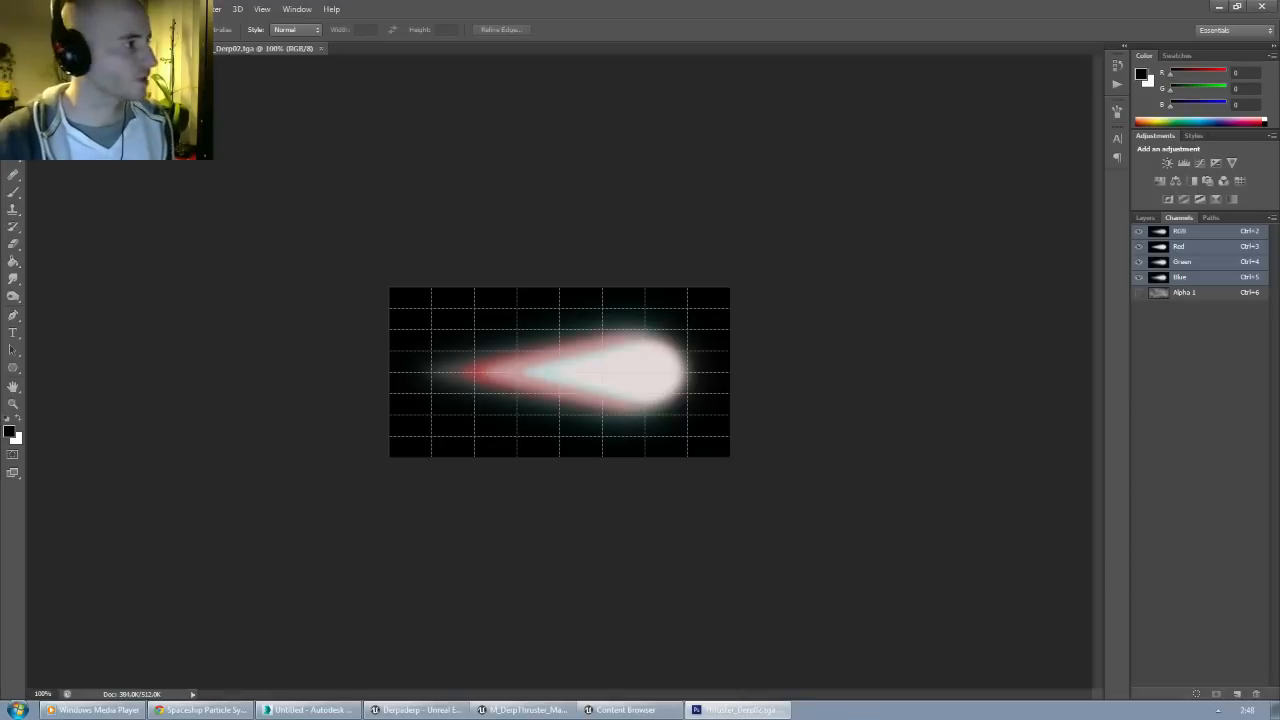
click(1185, 278)
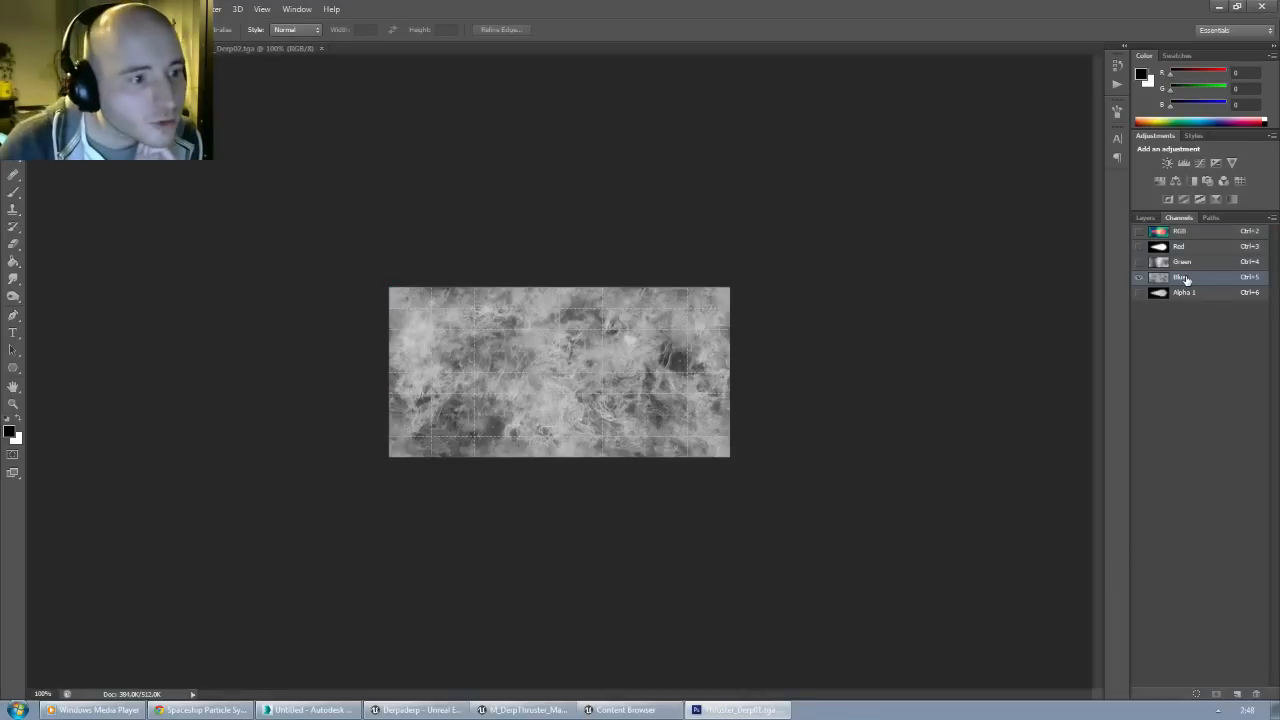
Step: Minimize Photoshop to return to the M_DerpThruster_Master graph and add a second Multiply node near the existing one
click(1219, 7)
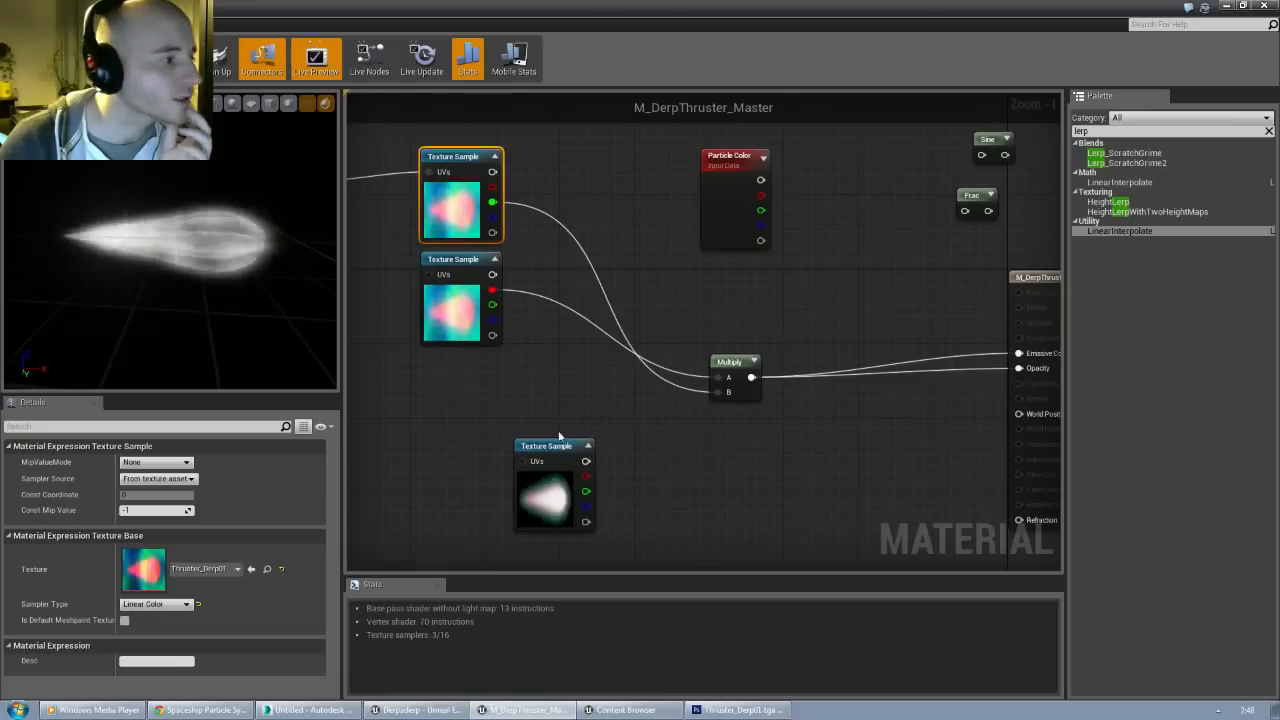
scroll(500, 337, up, 1)
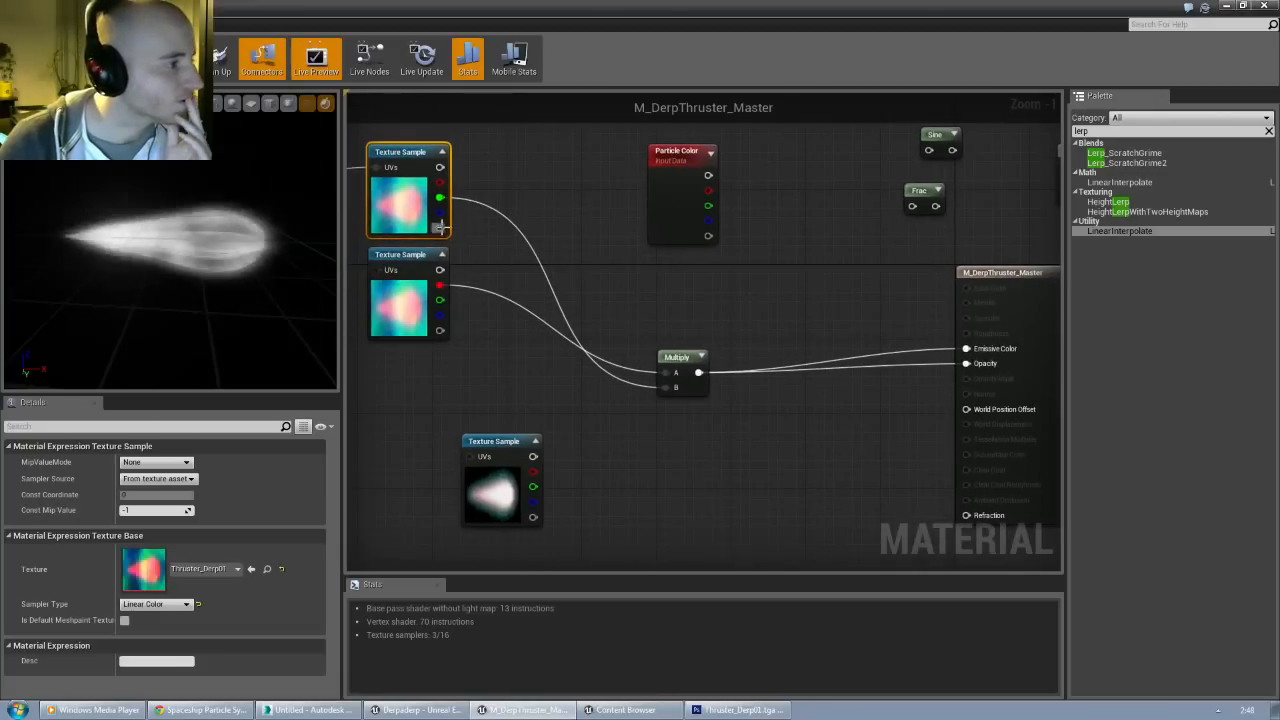
right_drag(481, 260, 511, 263)
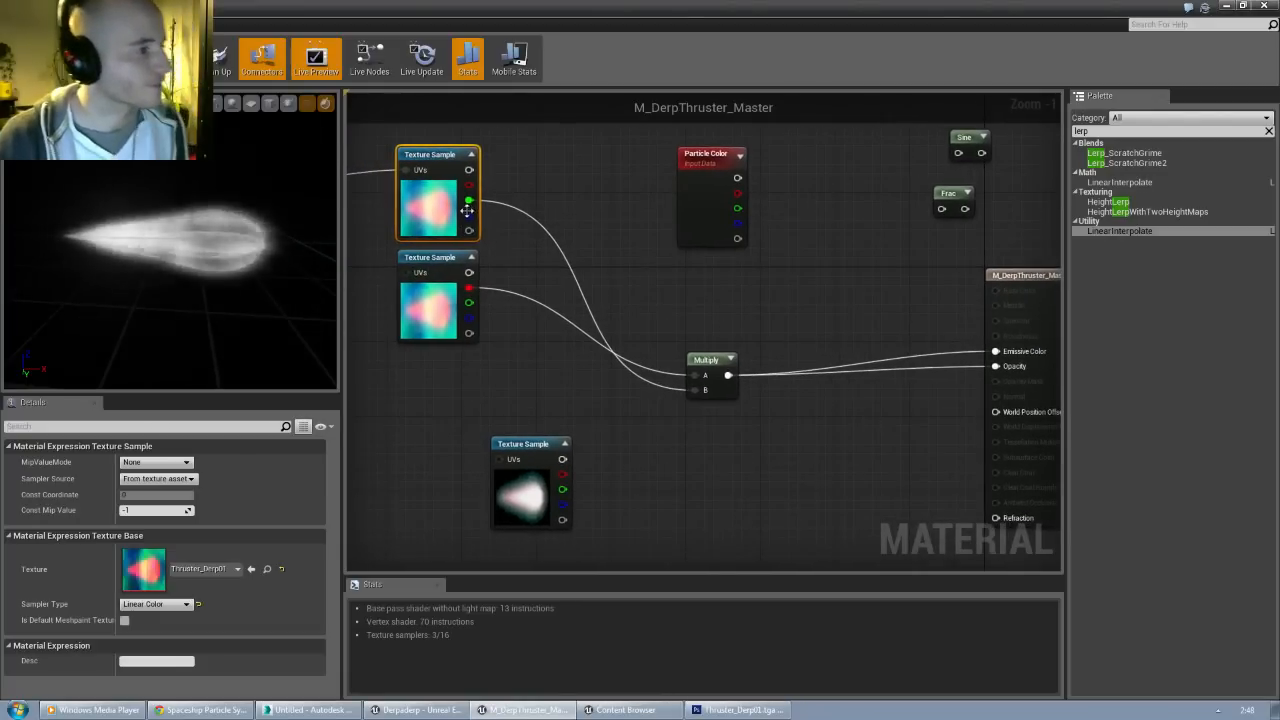
right_drag(714, 345, 702, 331)
click(575, 290)
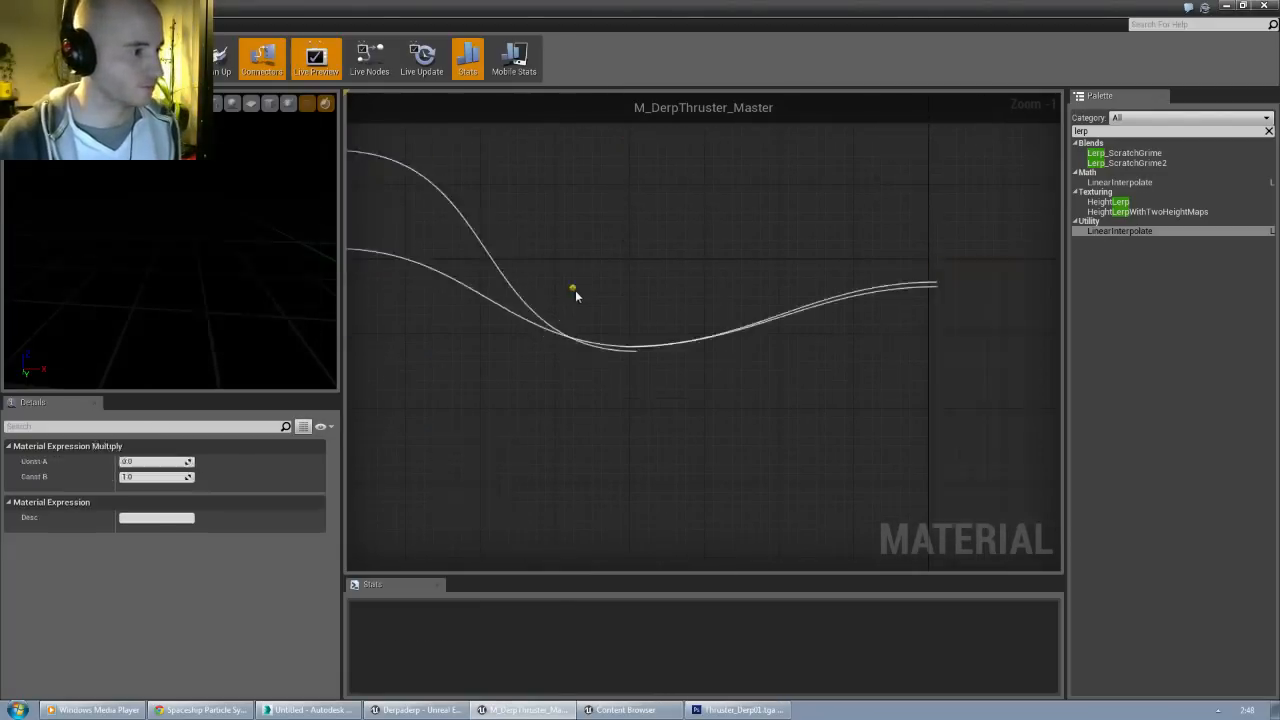
Step: Duplicate the Panner and its connected Thruster_Derp01 texture sample, and place the copies above the originals
right_drag(473, 252, 748, 405)
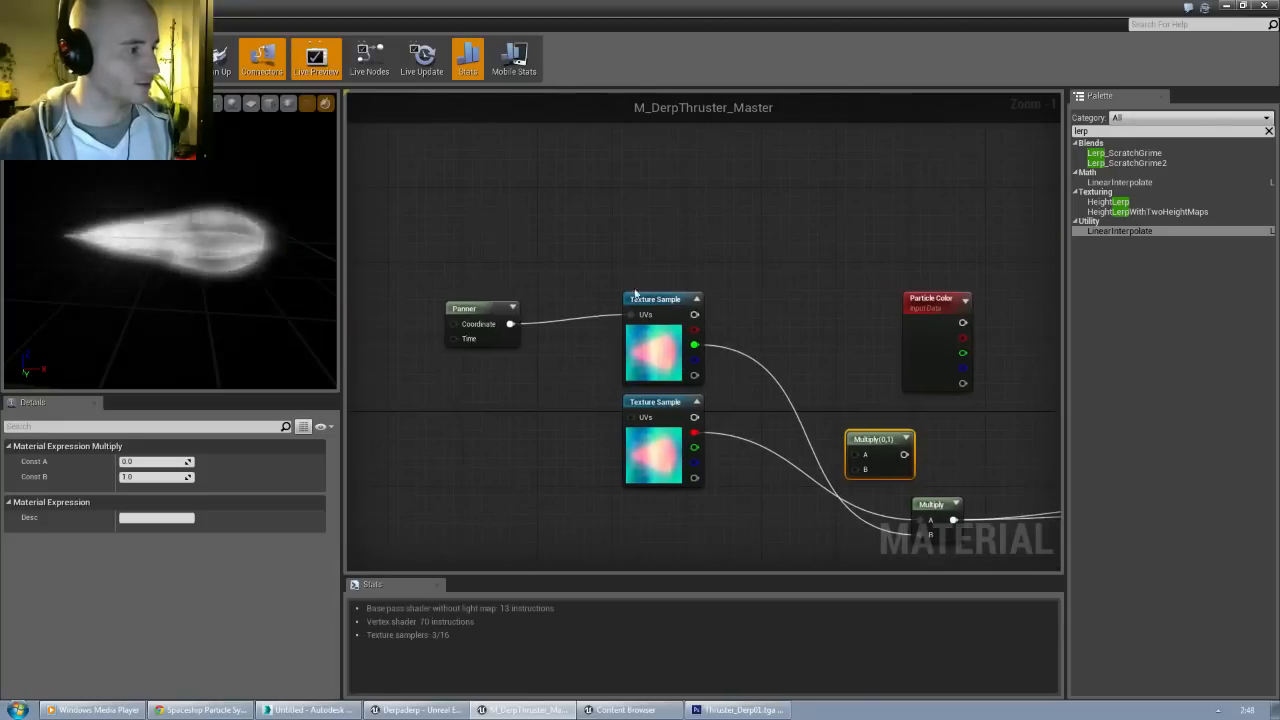
drag(455, 278, 640, 330)
key(ctrl+w)
drag(739, 321, 636, 200)
click(708, 238)
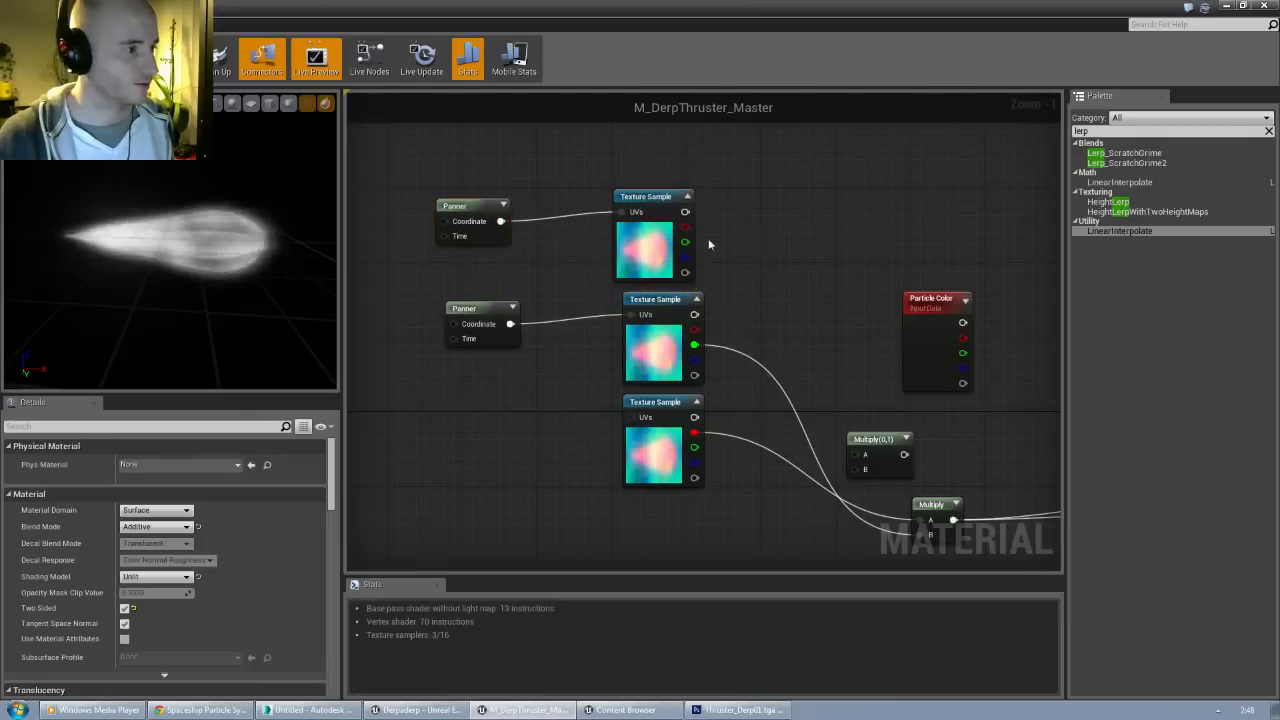
Step: Align the duplicated Panner and texture sample with the original pair in tidy rows
right_drag(708, 238, 678, 228)
click(638, 190)
drag(423, 193, 417, 183)
right_drag(525, 294, 488, 258)
drag(397, 264, 397, 255)
Step: Set the lower Panner's Speed X to 1.37
click(155, 462)
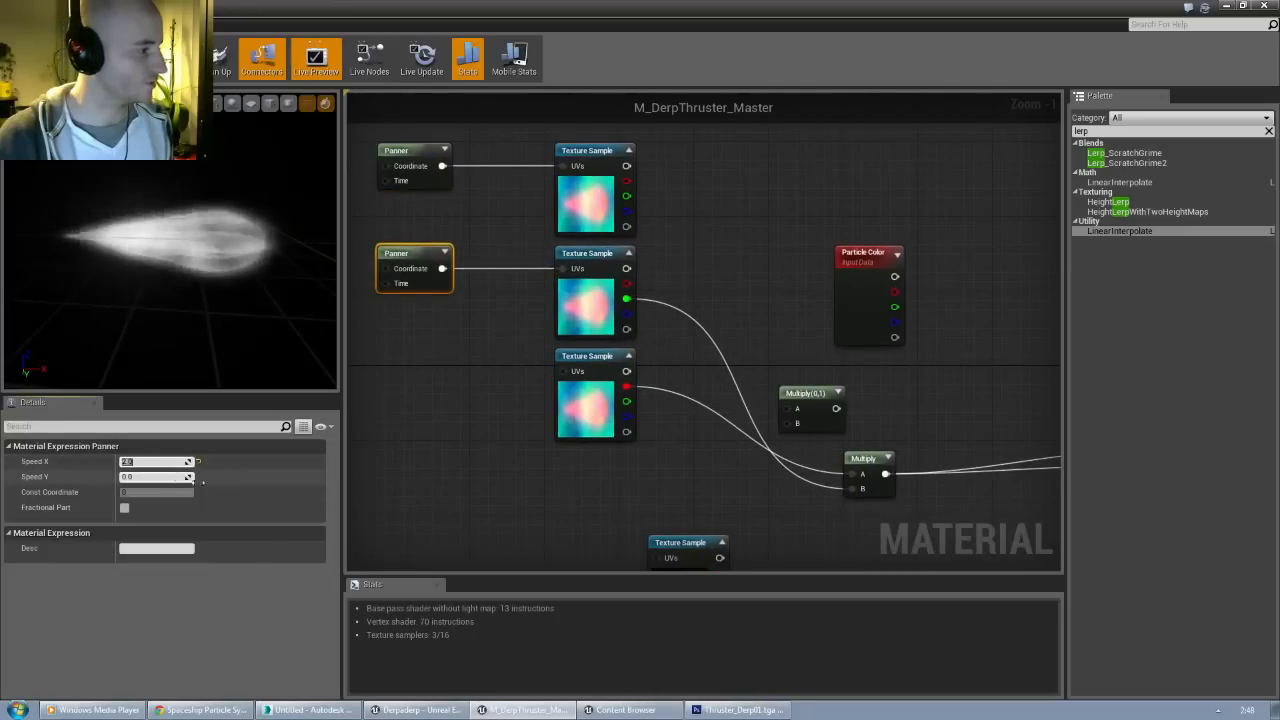
text(1.2)
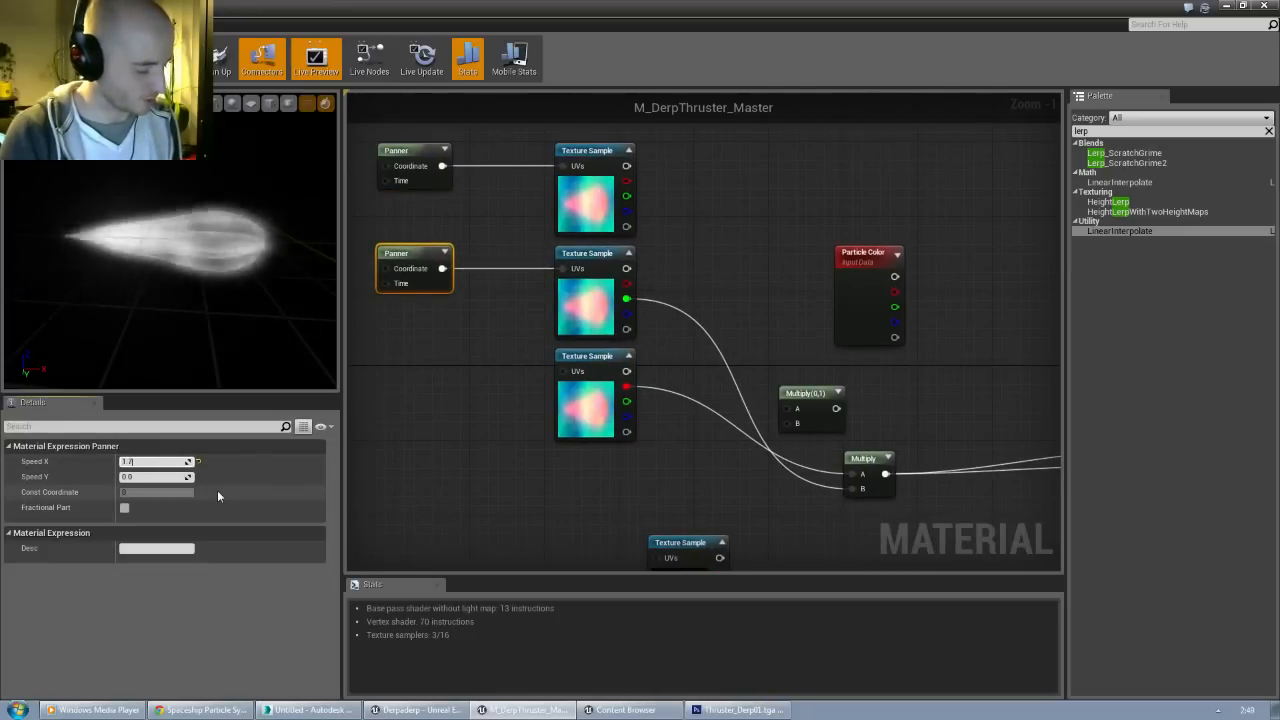
key(Return)
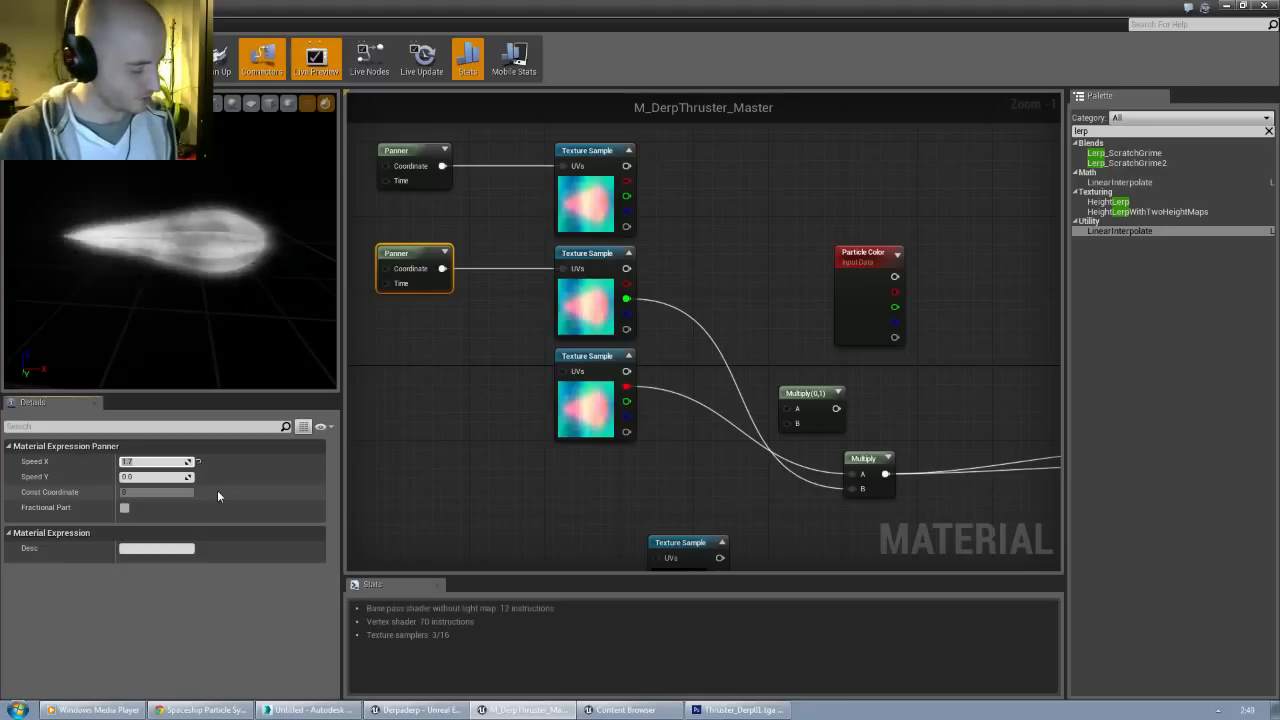
text(1.37)
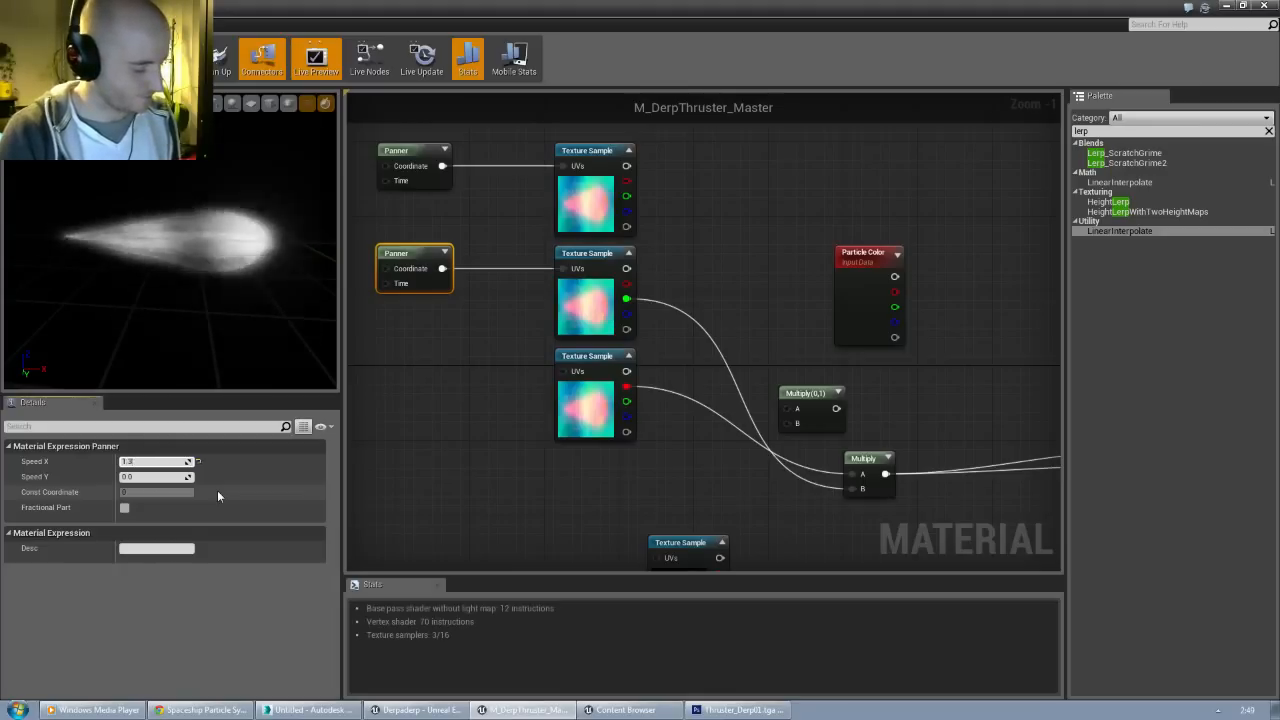
key(Return)
Step: Multiply the upper panned sample's green channel by the lower one's blue channel and feed the result into the existing Multiply's B input
right_drag(646, 308, 567, 279)
drag(547, 284, 707, 399)
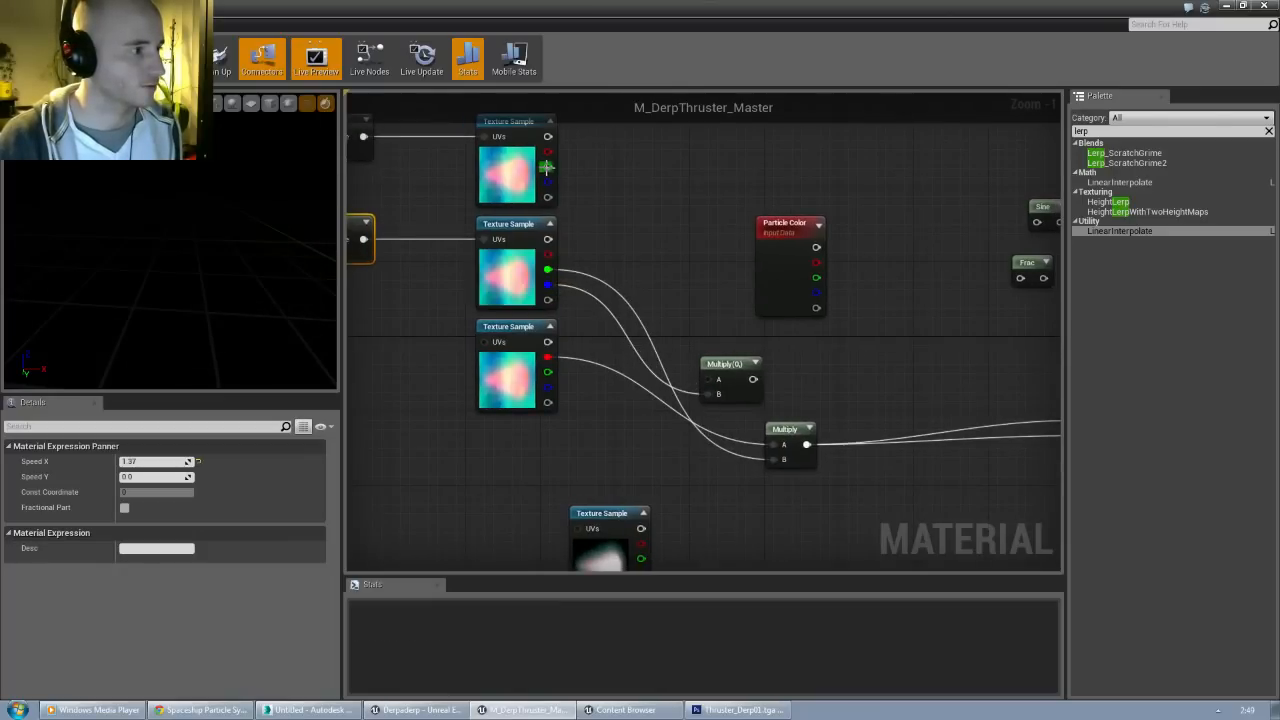
drag(547, 166, 773, 459)
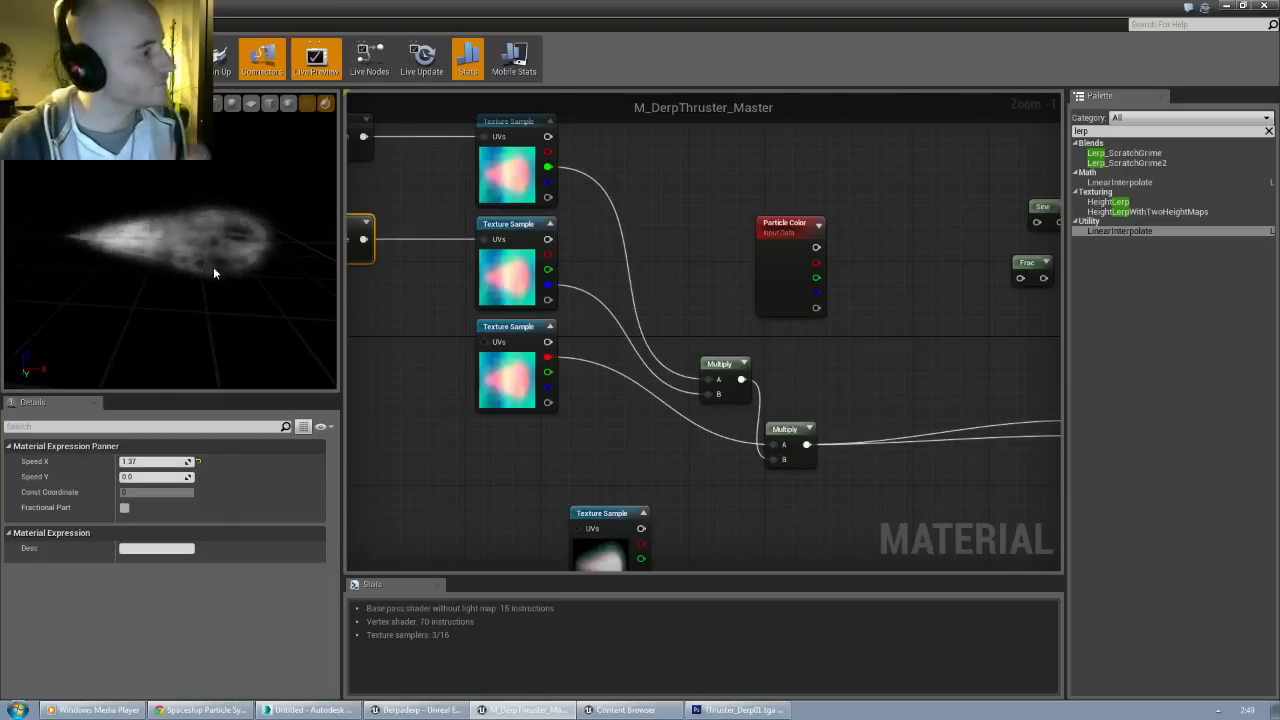
mouse_move(214, 268)
mouse_down()
mouse_move(226, 326)
mouse_move(226, 286)
mouse_up()
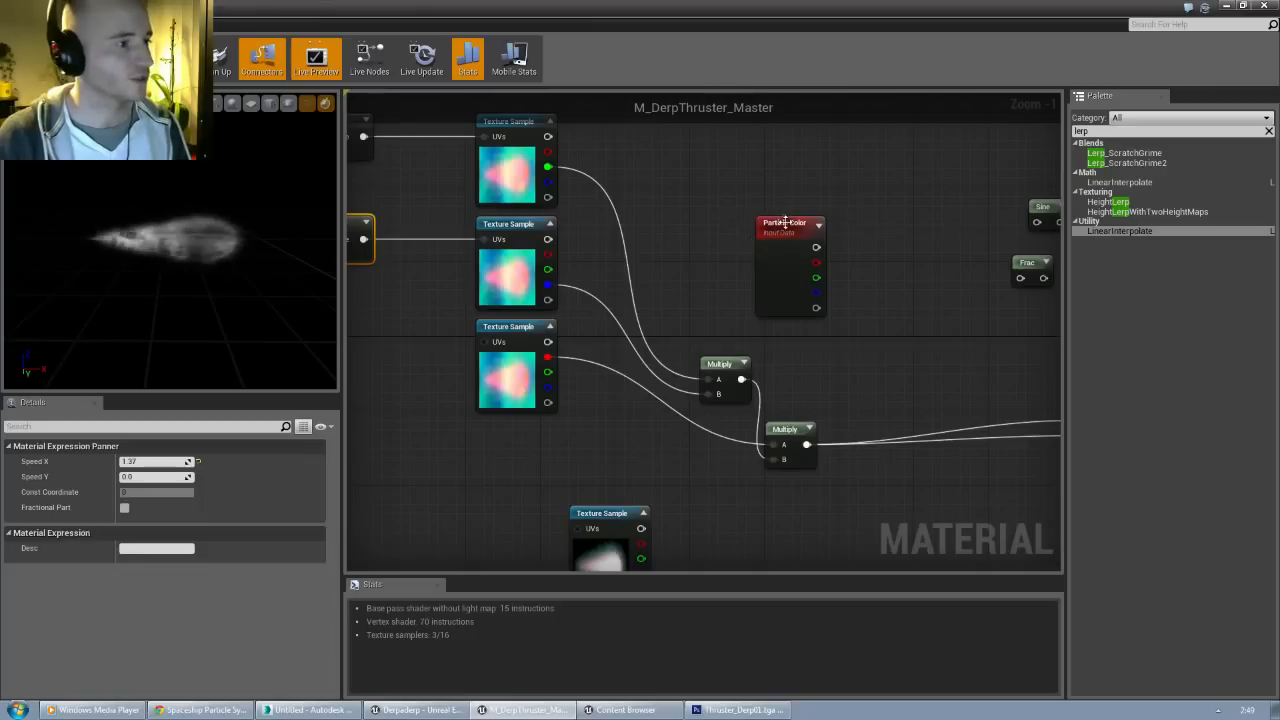
Step: Spread out the Particle Color node, the unpanned Thruster_Derp01 sample and the Thruster_Derp02 sample to make room in the graph
drag(784, 222, 878, 166)
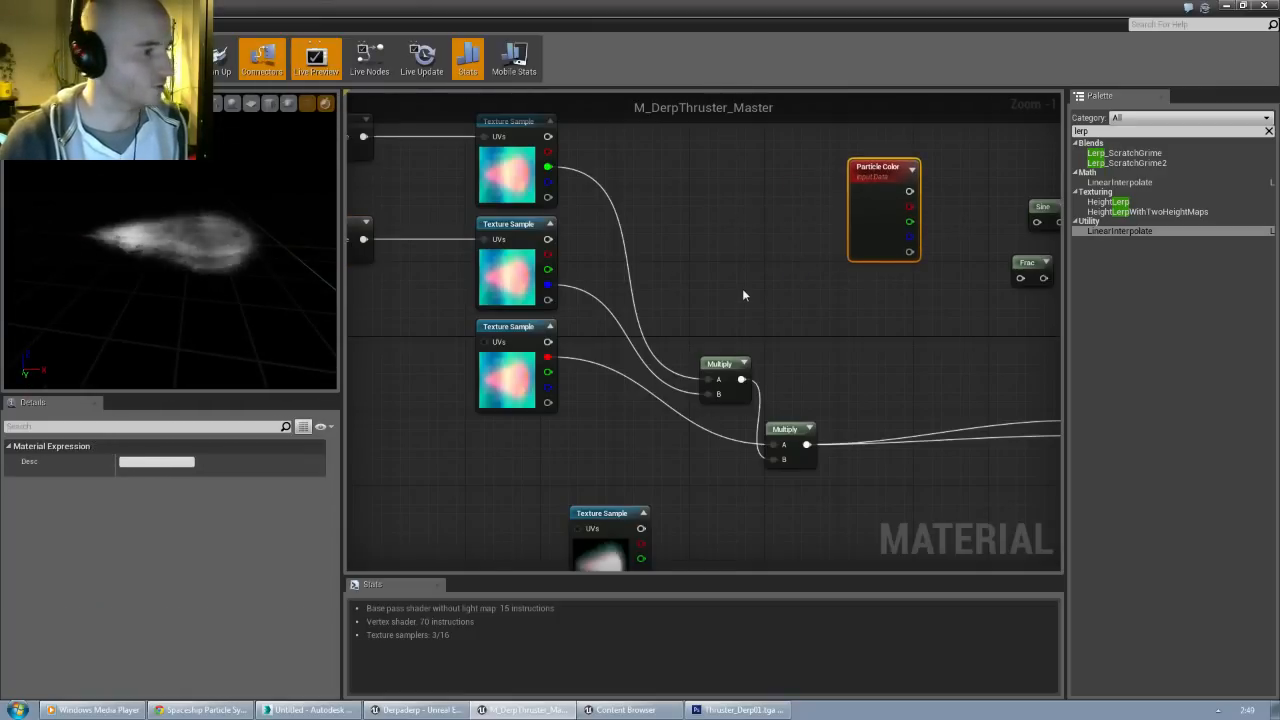
right_drag(742, 288, 706, 216)
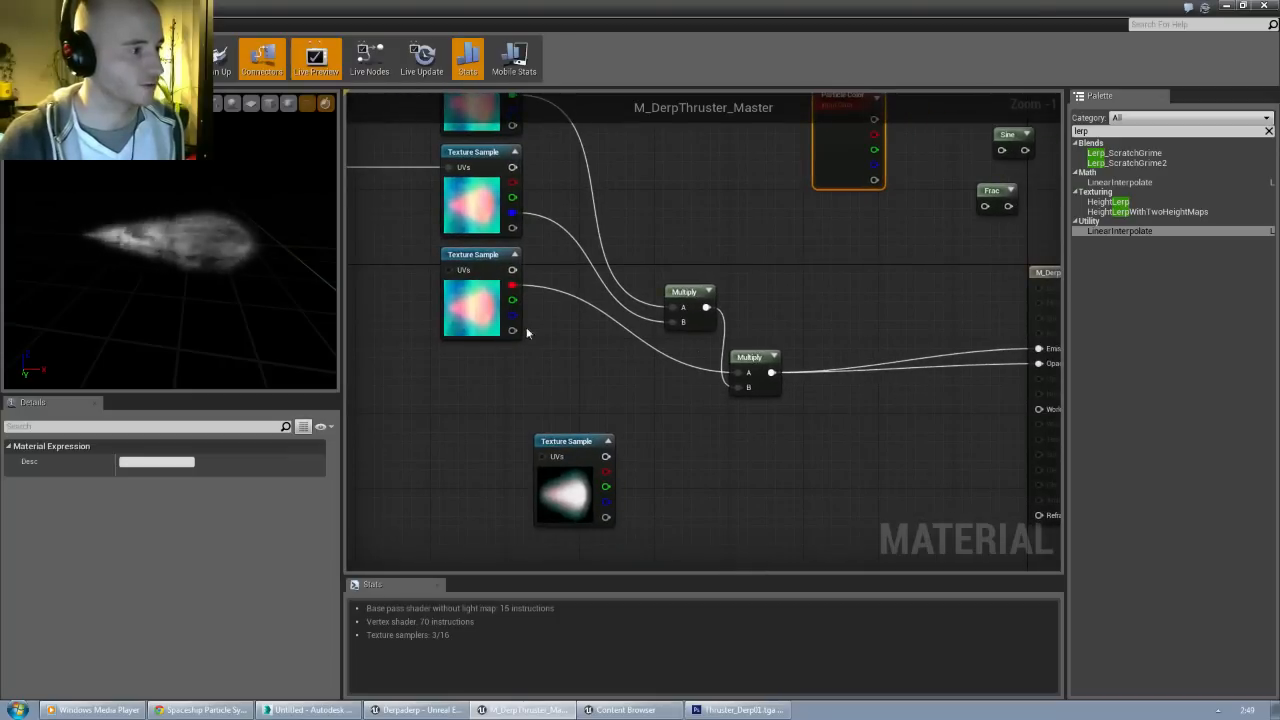
drag(486, 266, 477, 313)
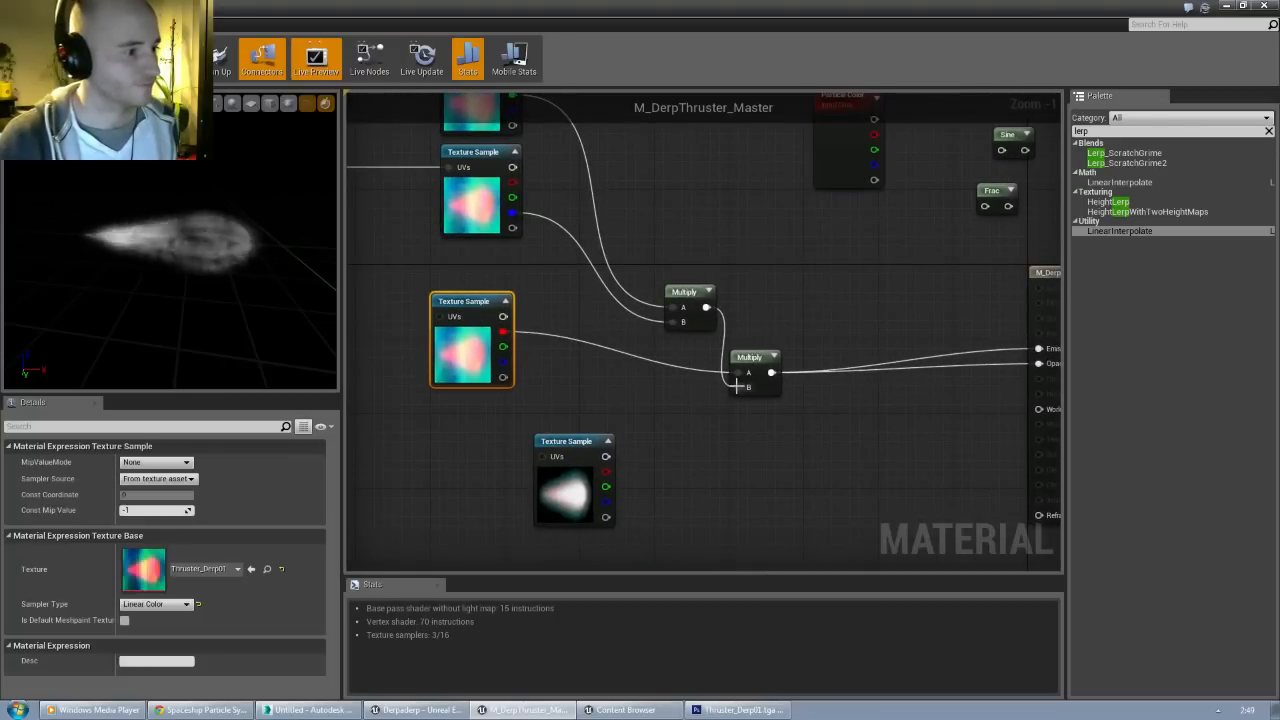
click(558, 445)
drag(558, 445, 478, 479)
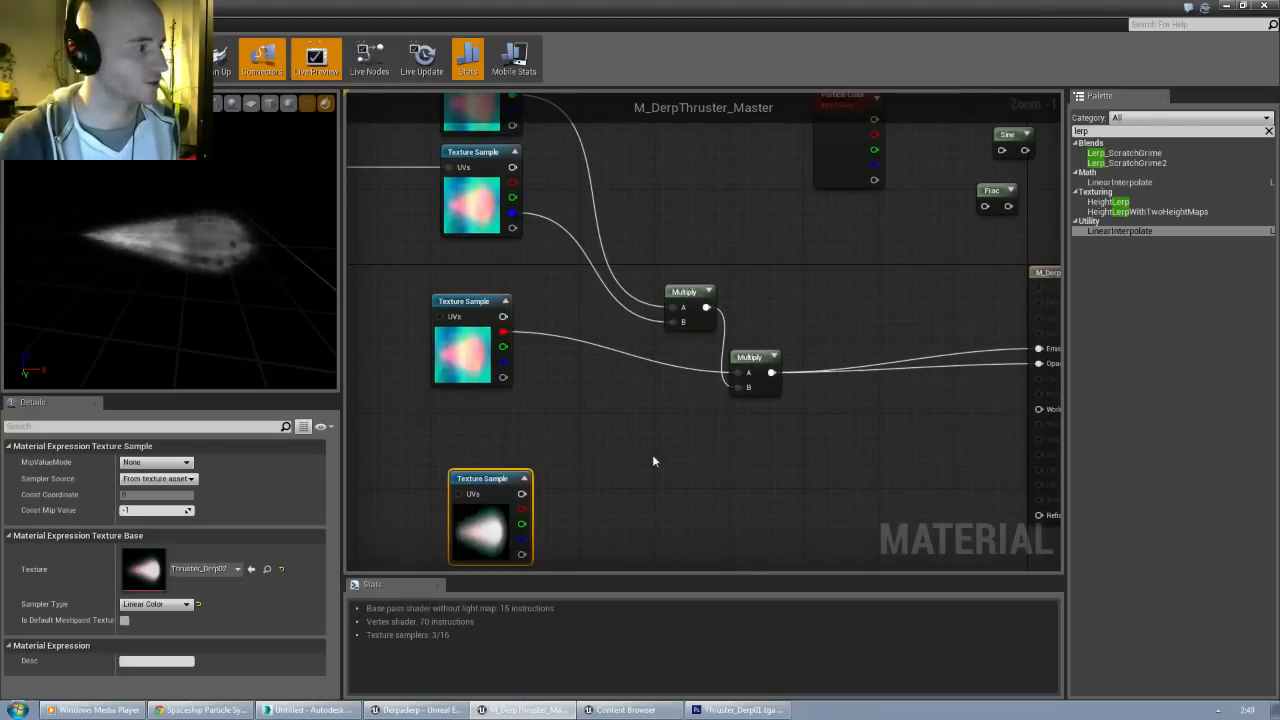
Step: Move both Panners with their texture samples farther up and place the Multiply that combines them beside the samples
scroll(586, 431, down, 2)
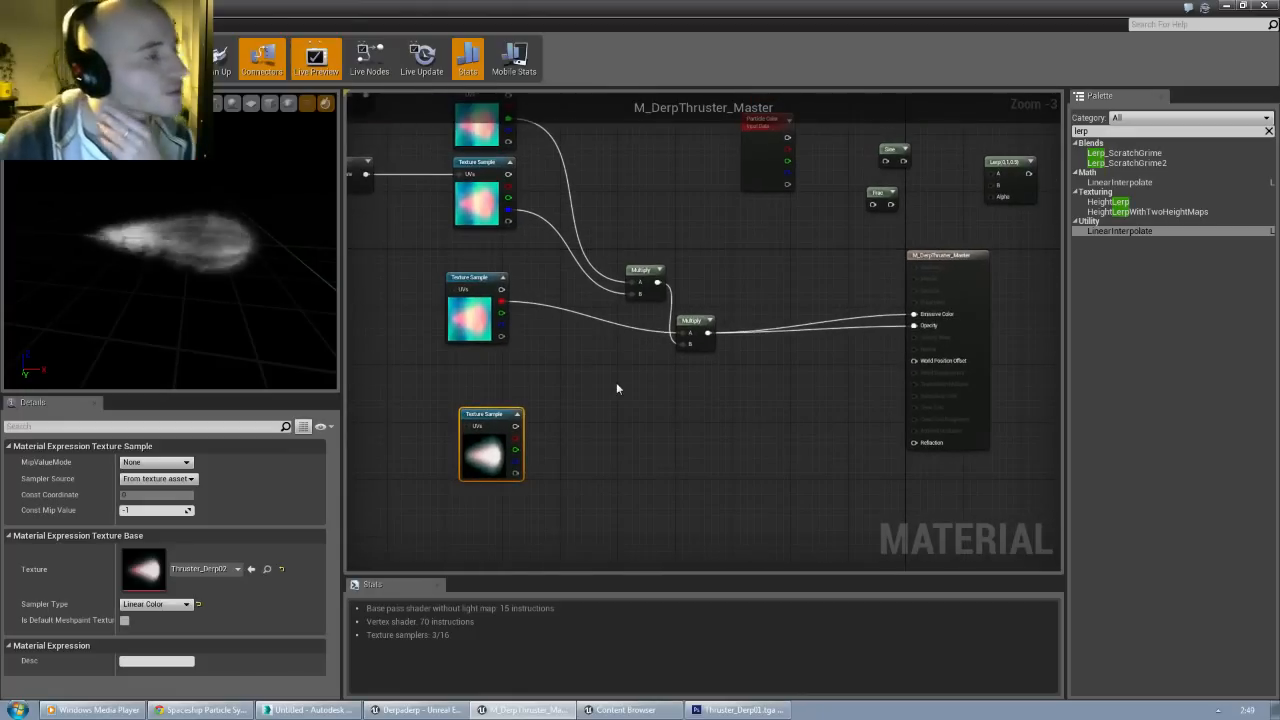
right_drag(616, 382, 630, 455)
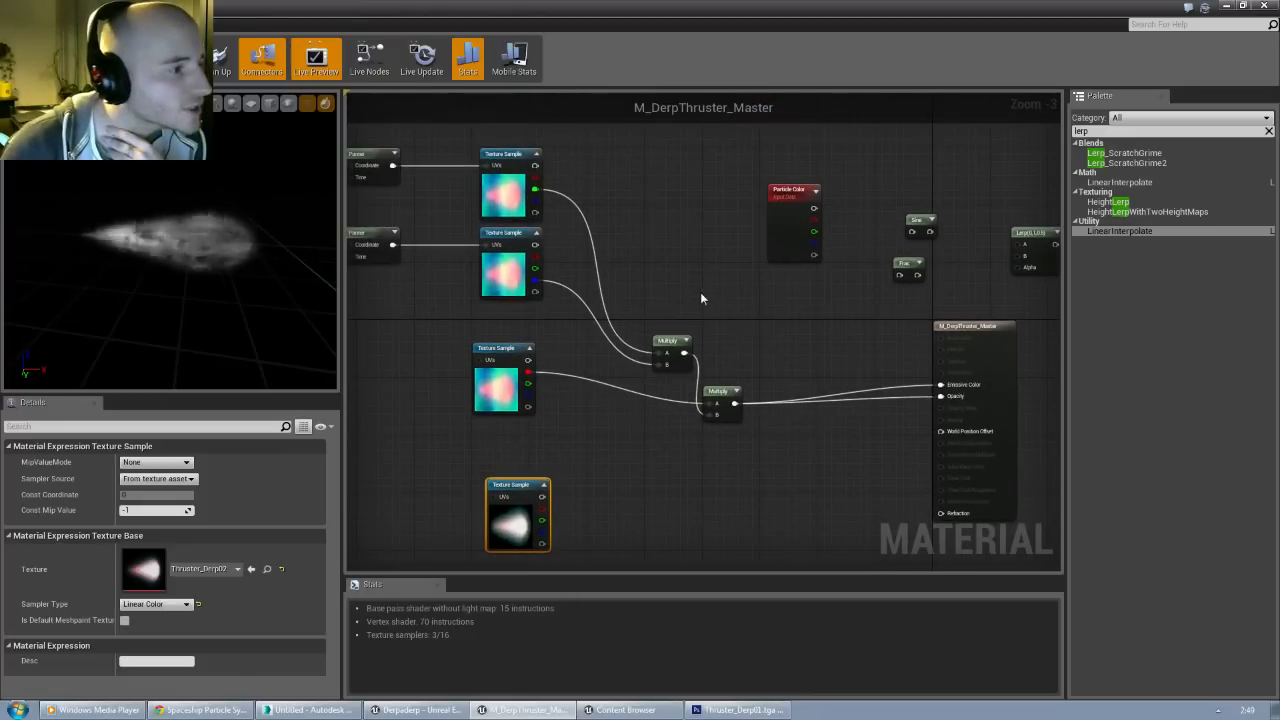
right_drag(660, 274, 765, 332)
drag(411, 179, 566, 238)
click(805, 372)
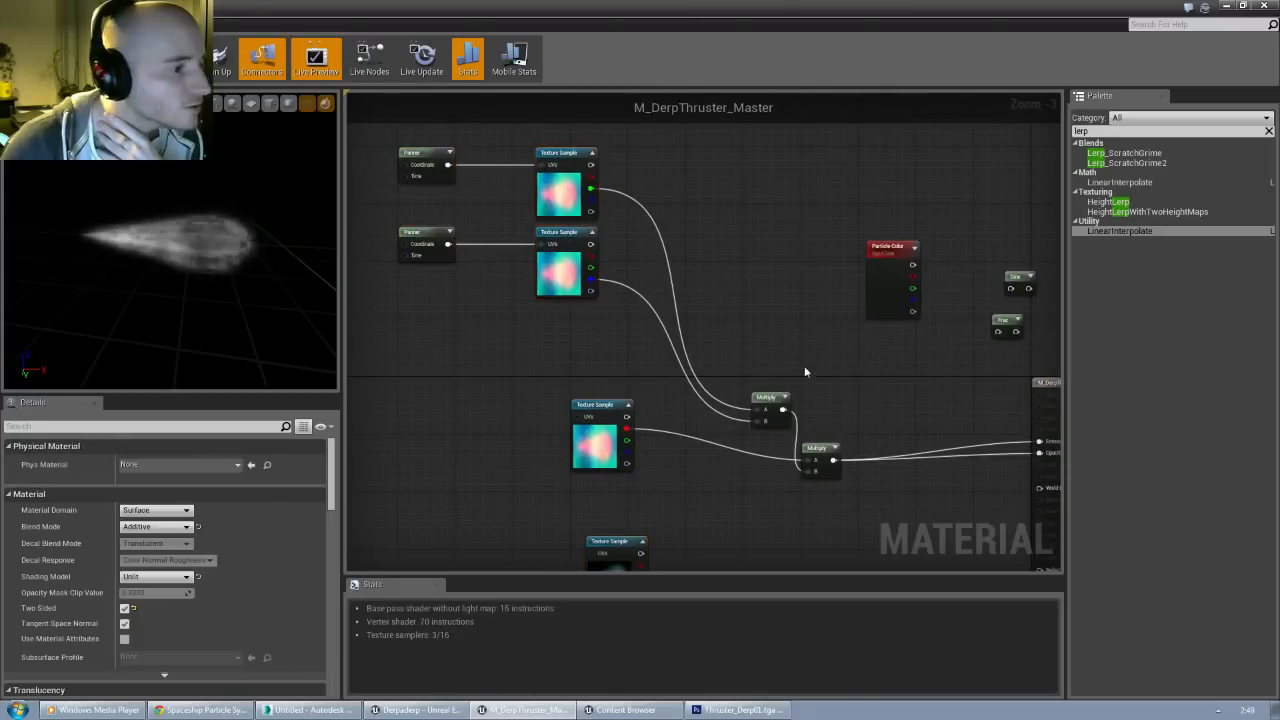
drag(770, 397, 731, 181)
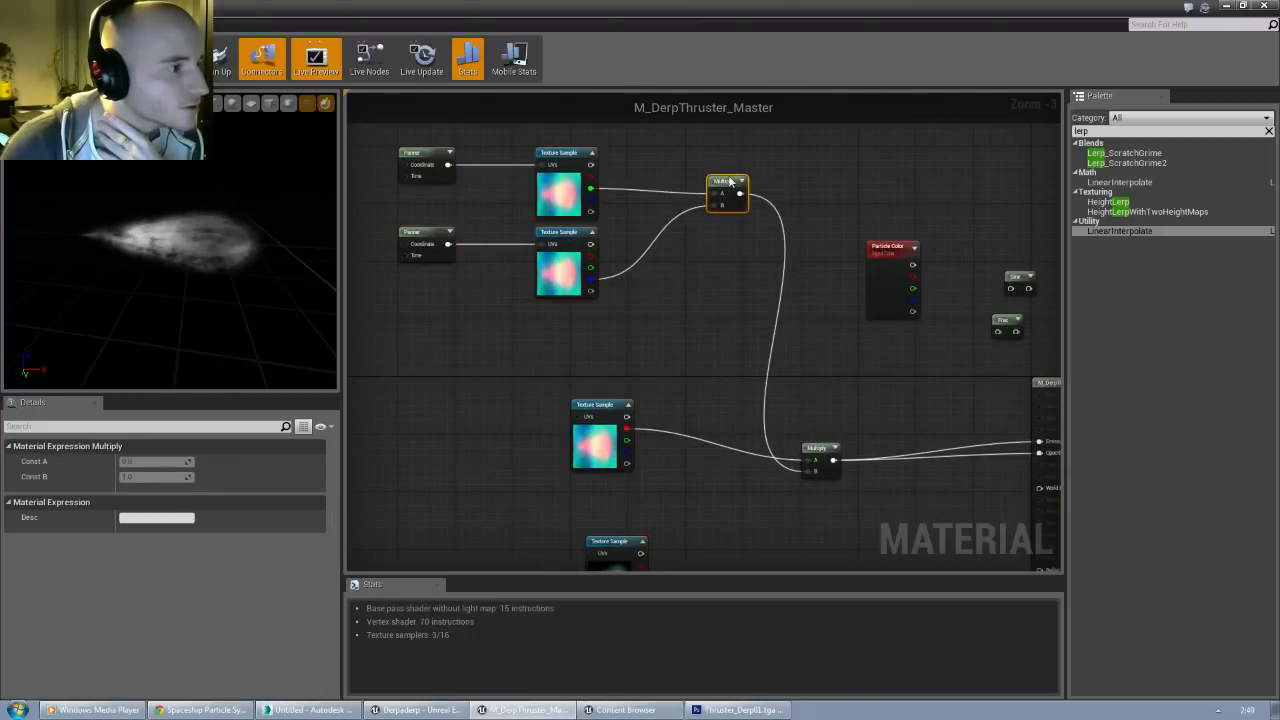
click(800, 300)
Step: Move the Thruster_Derp02 texture sample farther away from the remaining Multiply node
right_drag(833, 334, 767, 280)
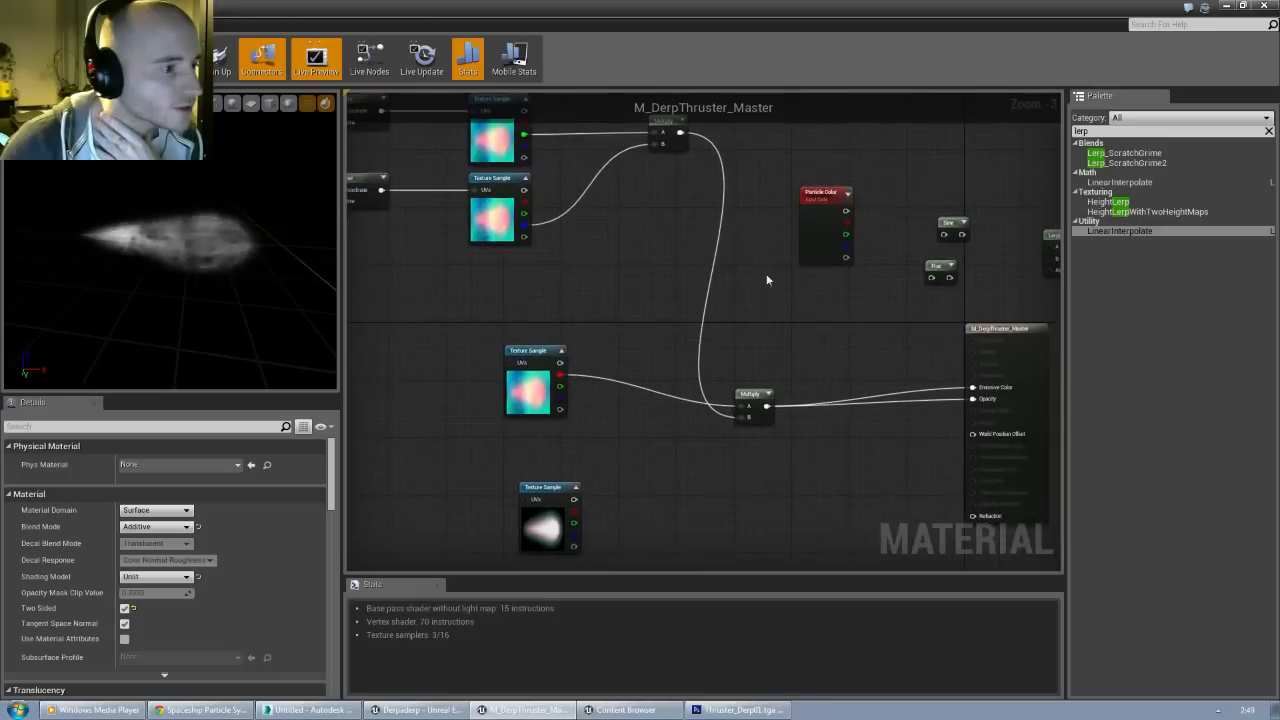
right_drag(663, 397, 643, 371)
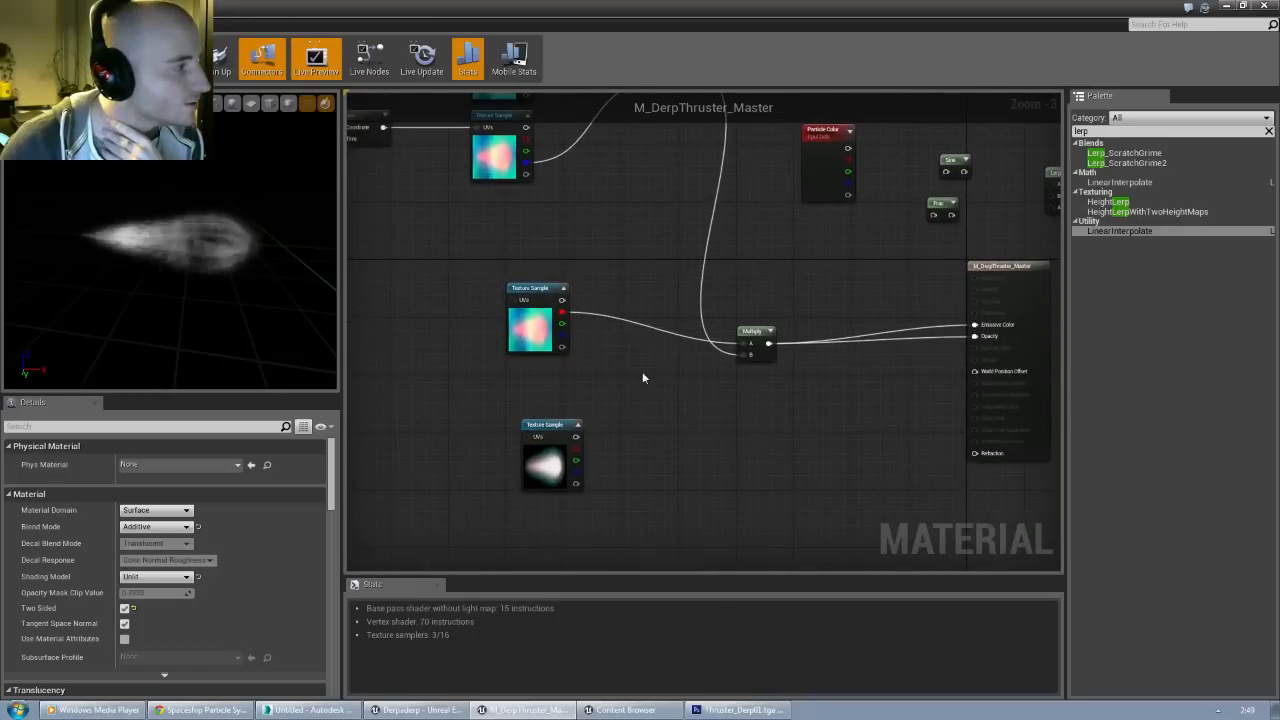
drag(539, 424, 473, 438)
click(574, 425)
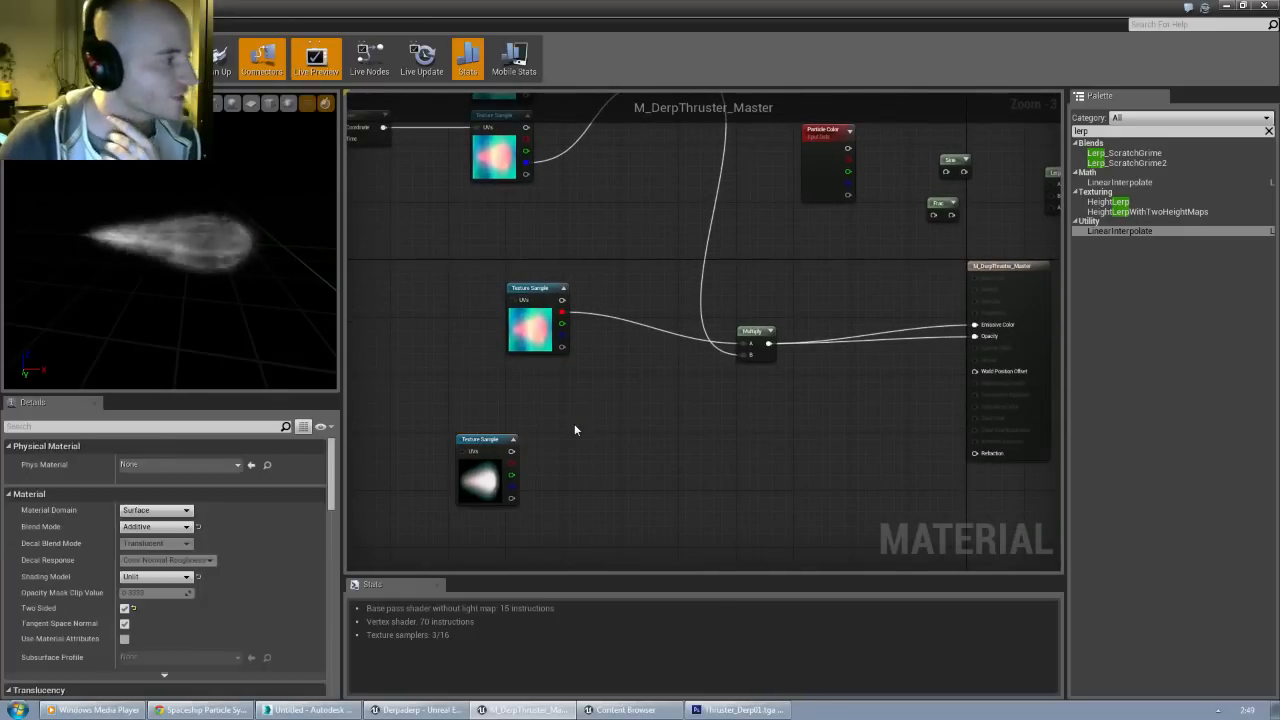
Step: Break the link into the final Multiply's B input and move the Frac node below that Multiply
right_drag(605, 400, 623, 463)
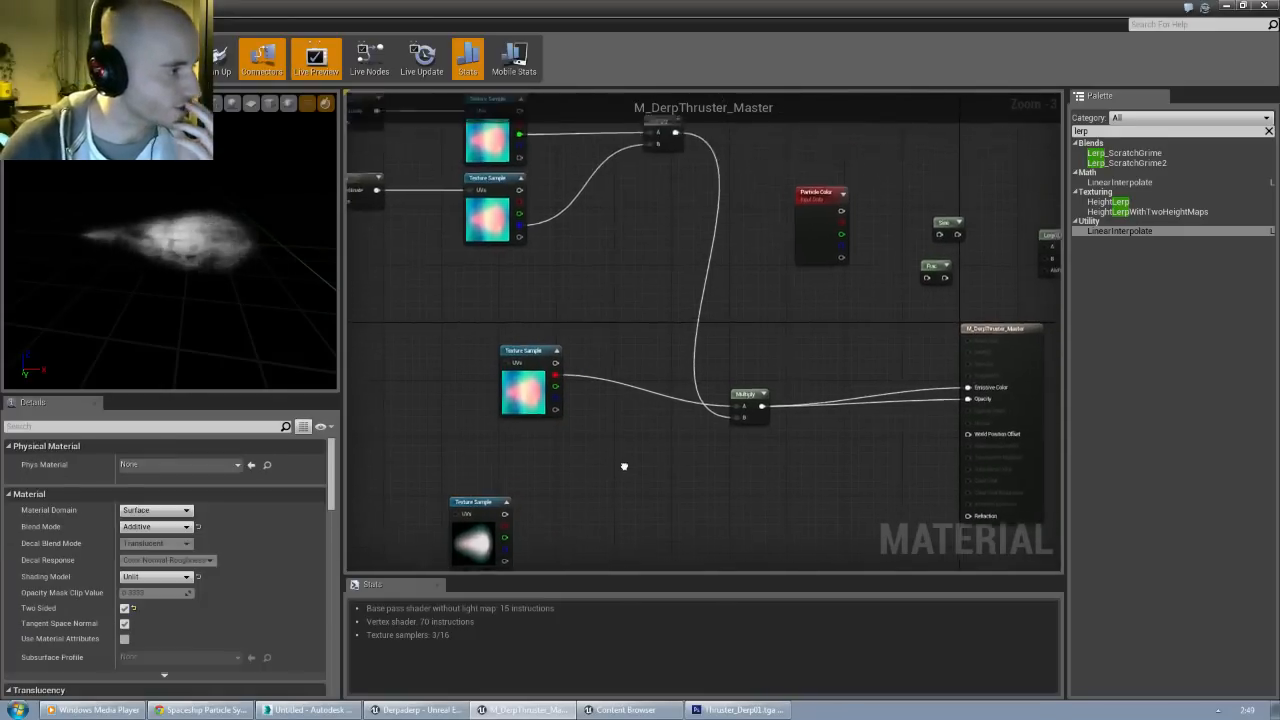
alt+click(727, 434)
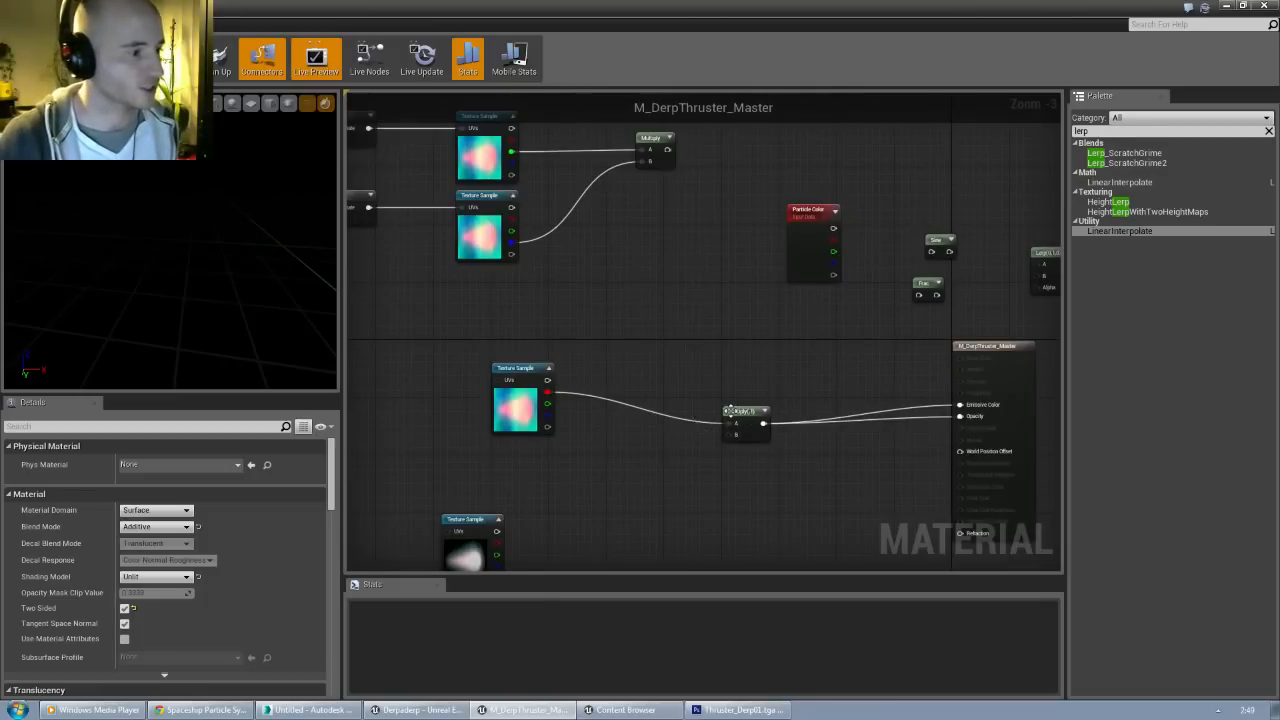
right_drag(565, 485, 579, 352)
scroll(579, 352, up, 1)
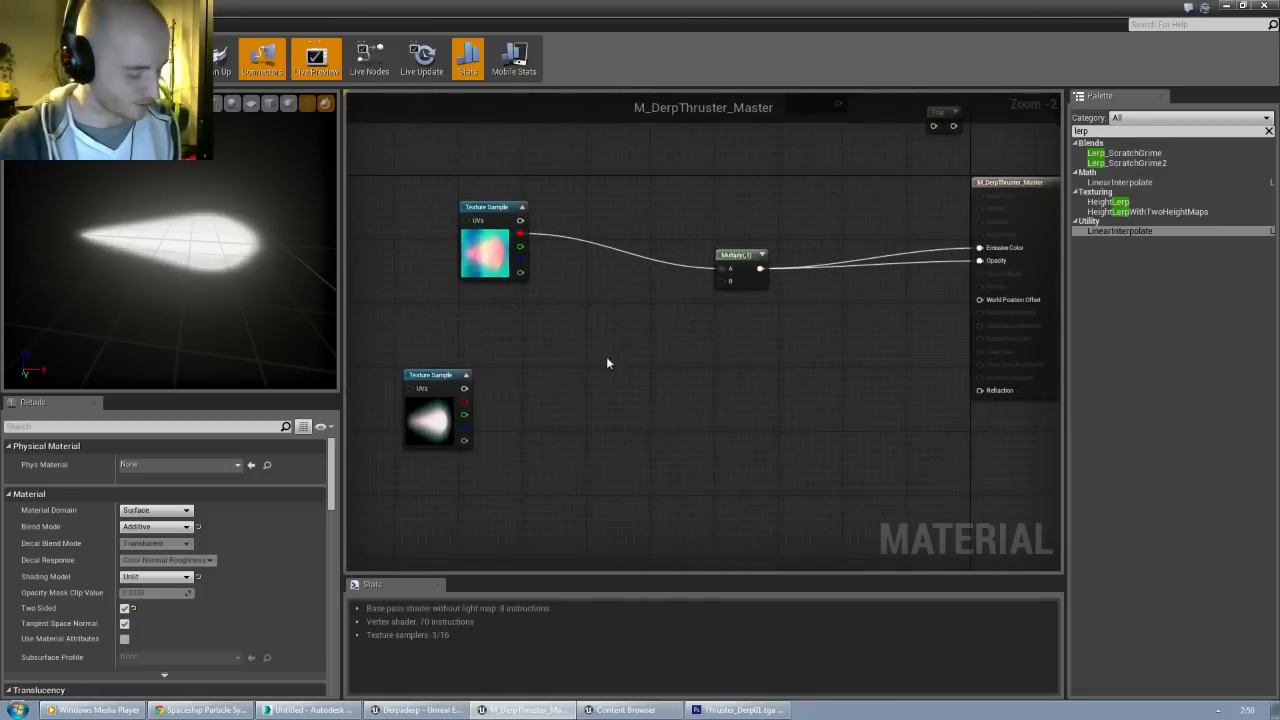
right_drag(580, 409, 540, 454)
drag(878, 160, 631, 420)
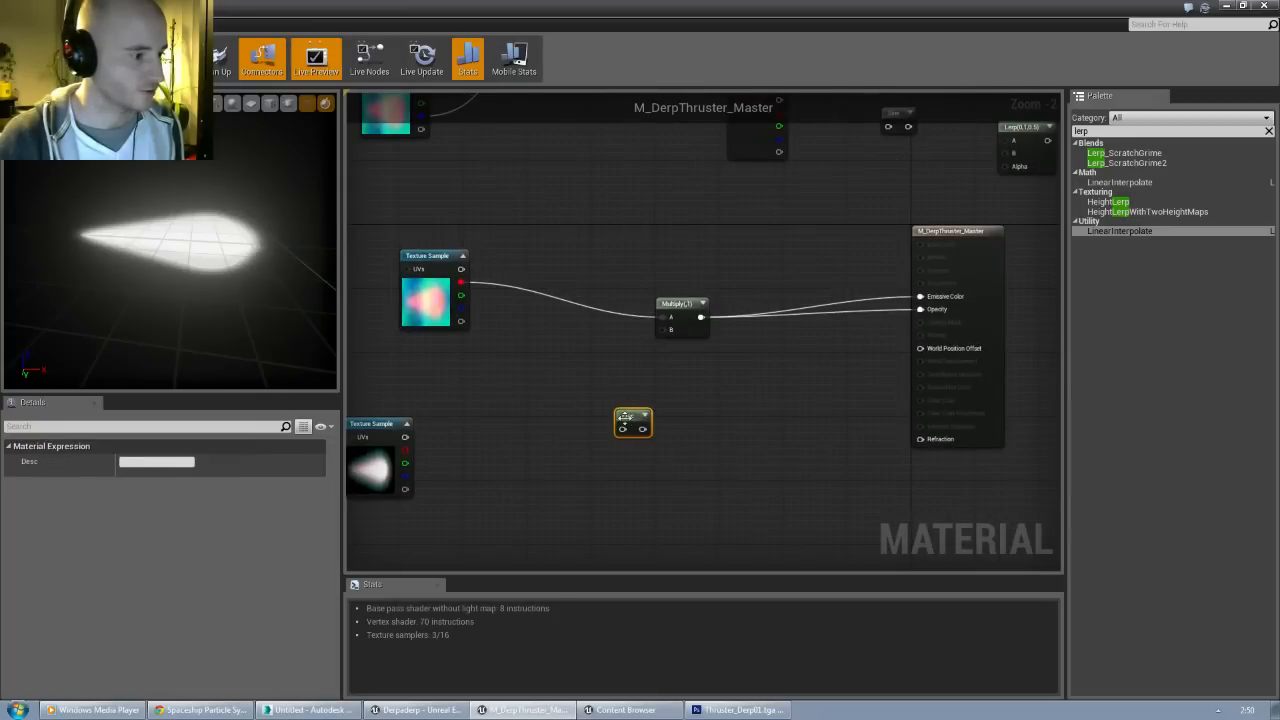
Step: Gather the Frac, Sine and Lerp nodes below the final Multiply and move the Thruster_Derp02 sample nearer the Thruster_Derp01 sample
right_drag(553, 494, 697, 358)
drag(784, 273, 720, 354)
right_drag(831, 324, 698, 440)
scroll(694, 440, down, 2)
drag(832, 210, 652, 414)
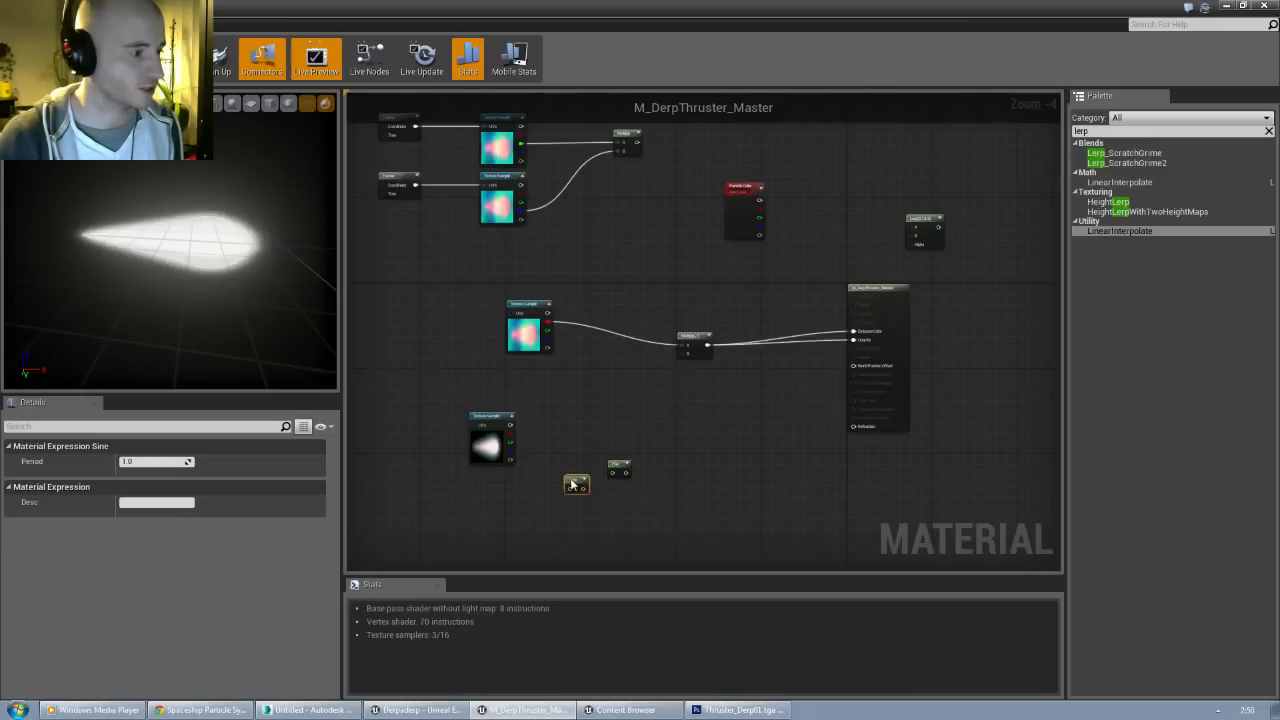
drag(927, 224, 675, 431)
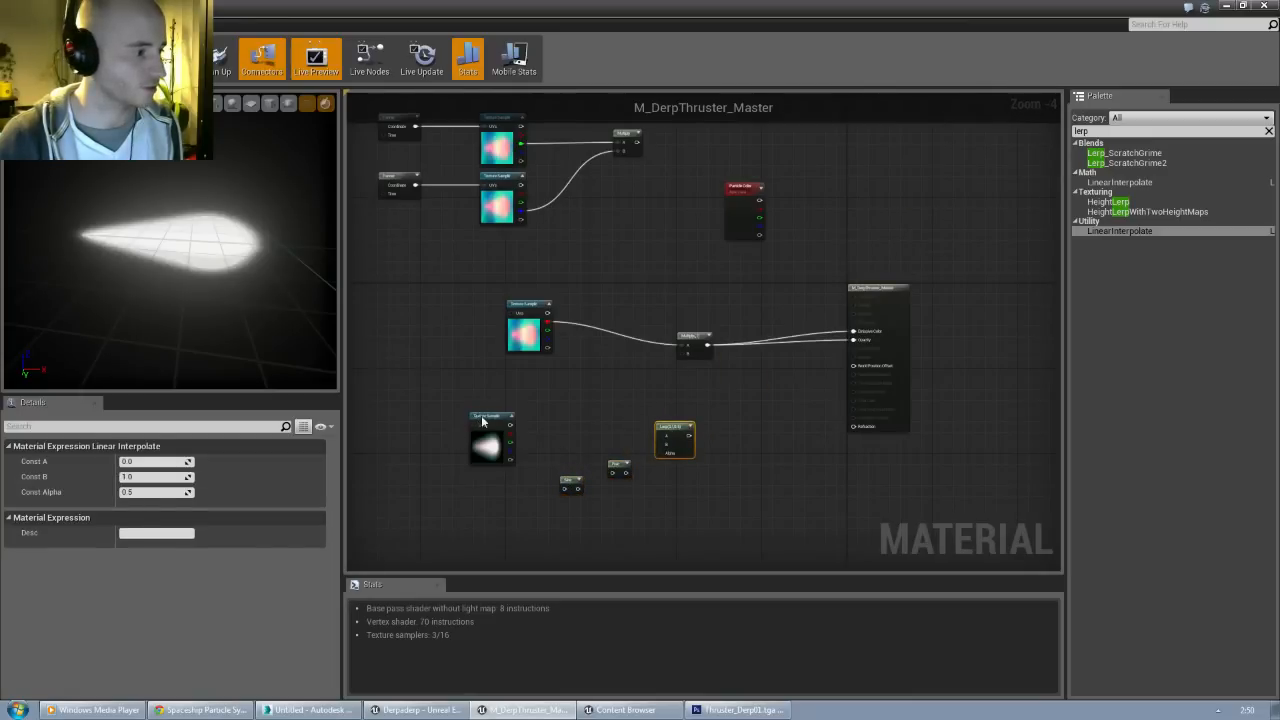
drag(482, 417, 460, 353)
scroll(533, 436, up, 3)
right_drag(533, 436, 595, 284)
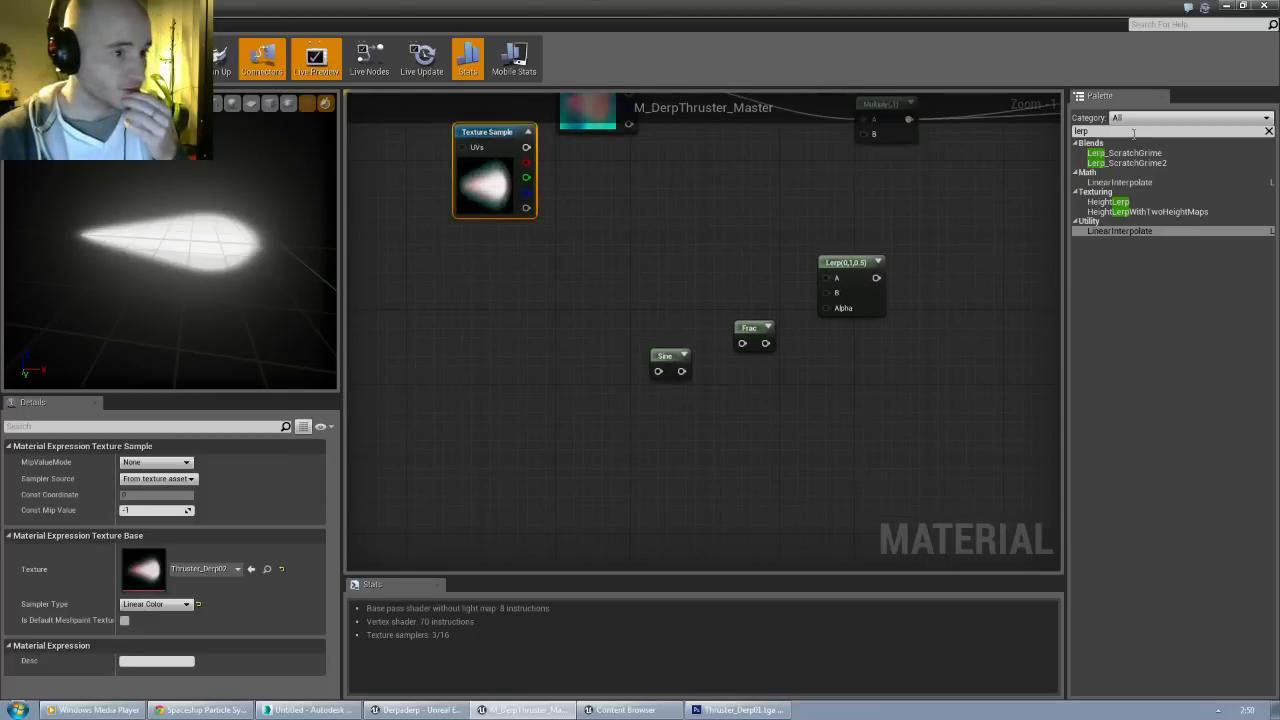
Step: Find the TimeWithSpeedVariable function and add it below the Thruster_Derp02 texture sample
key(BackSpace)
key(BackSpace)
key(BackSpace)
key(BackSpace)
text(time)
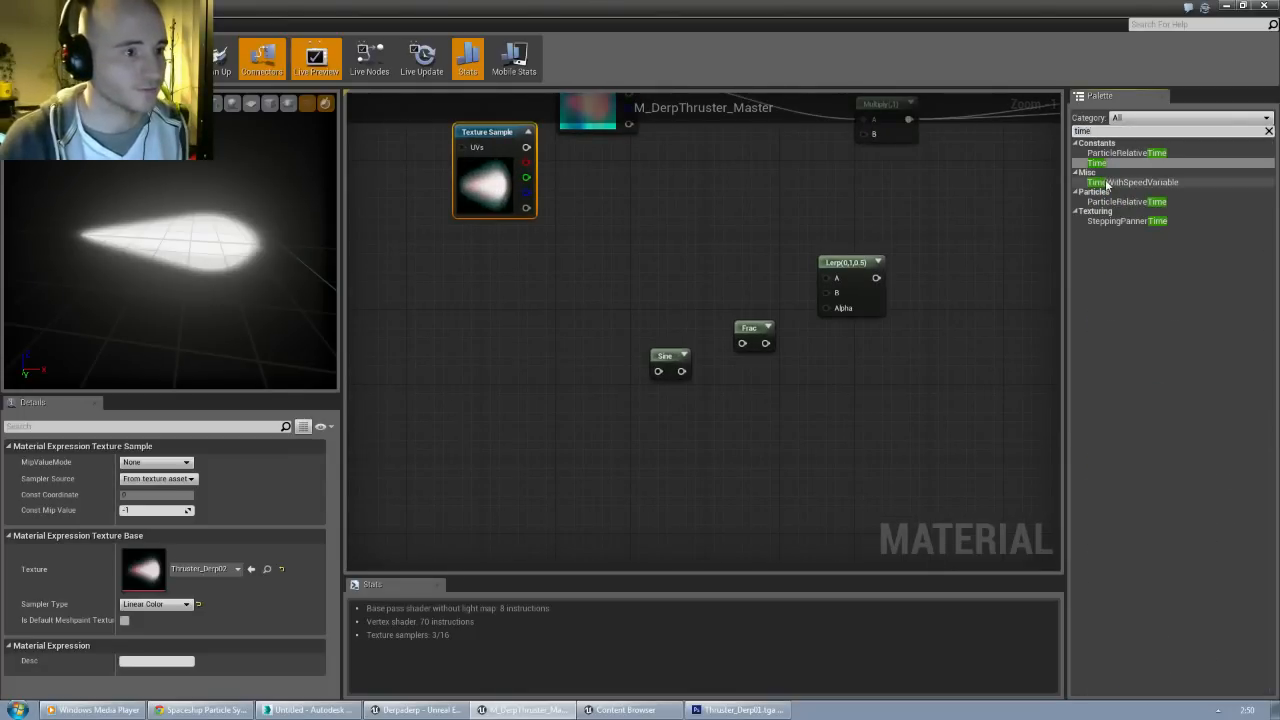
click(1106, 183)
click(518, 306)
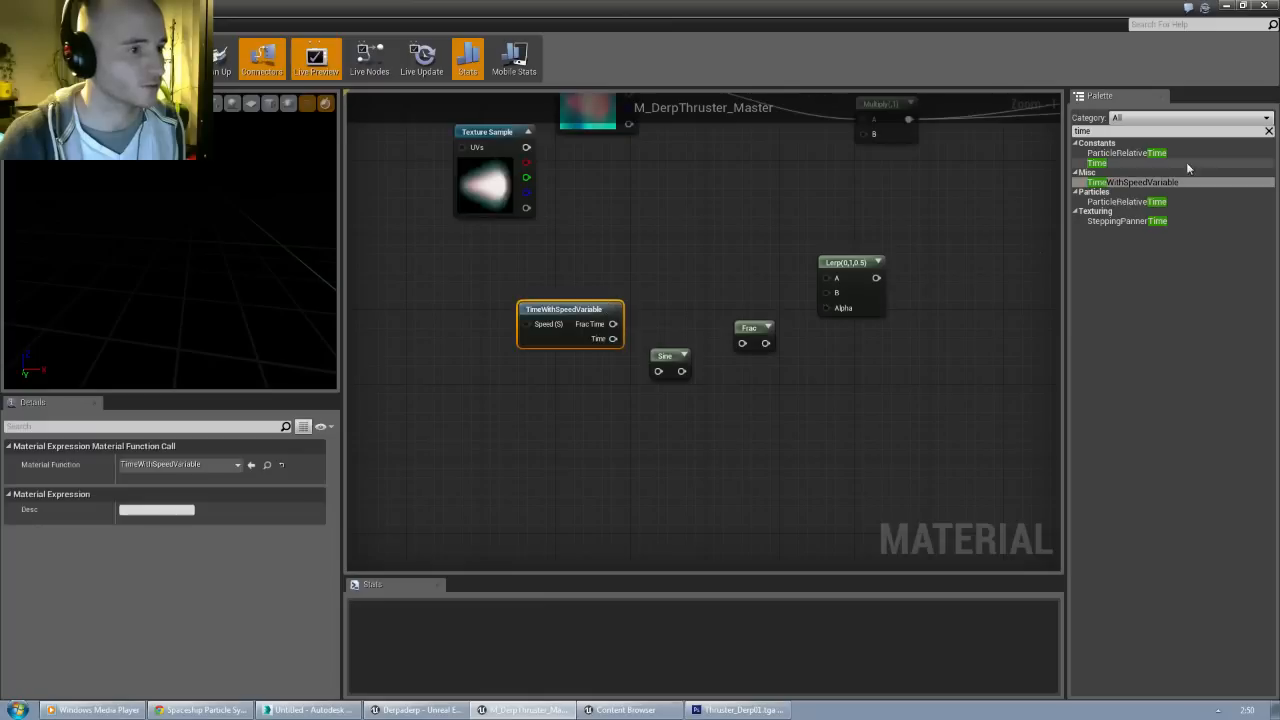
Step: Find the Sine_Remapped function and add it below the Frac node
double_click(1123, 133)
text(sine)
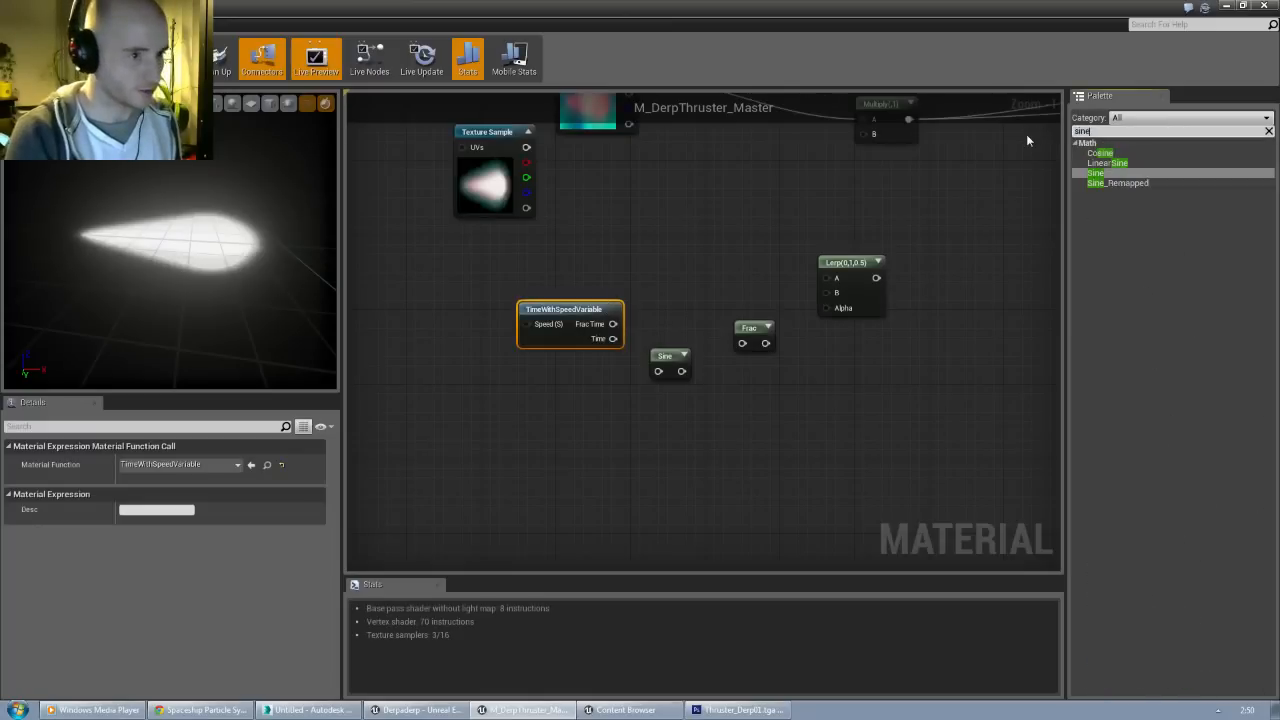
click(1117, 183)
click(737, 404)
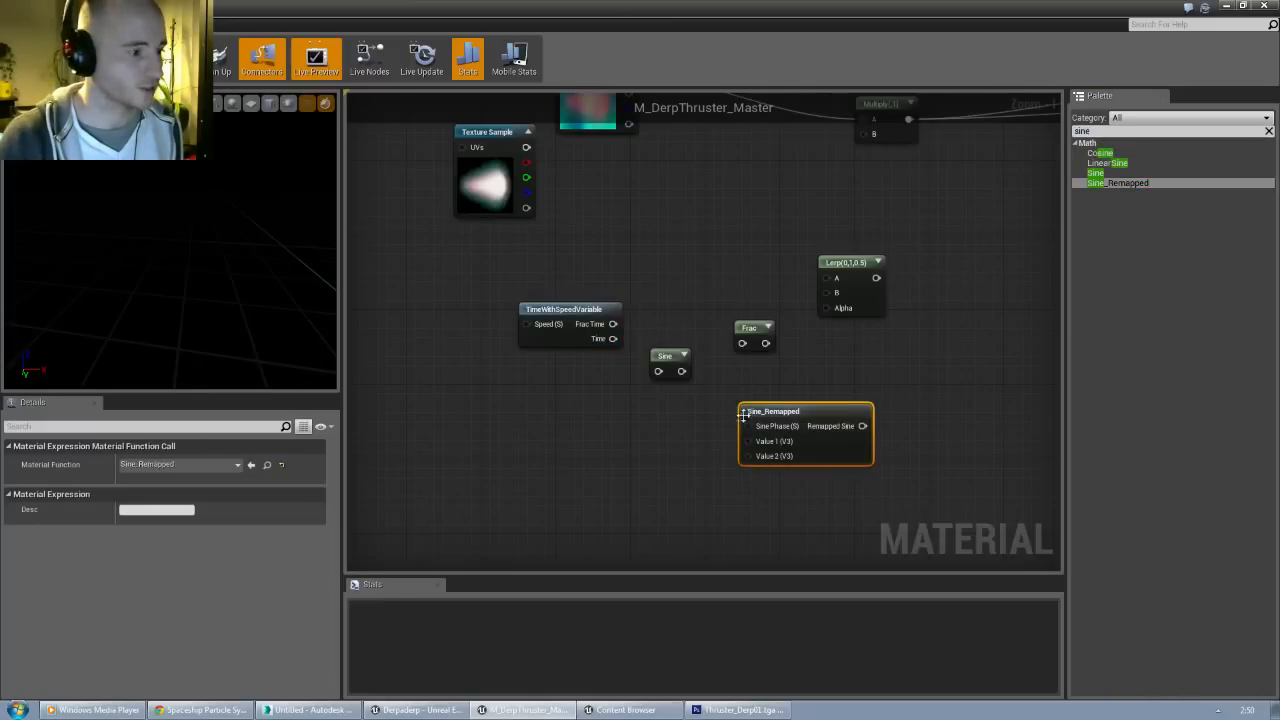
scroll(788, 390, up, 1)
drag(773, 398, 751, 402)
right_drag(656, 266, 667, 342)
scroll(590, 323, down, 1)
scroll(667, 335, down, 1)
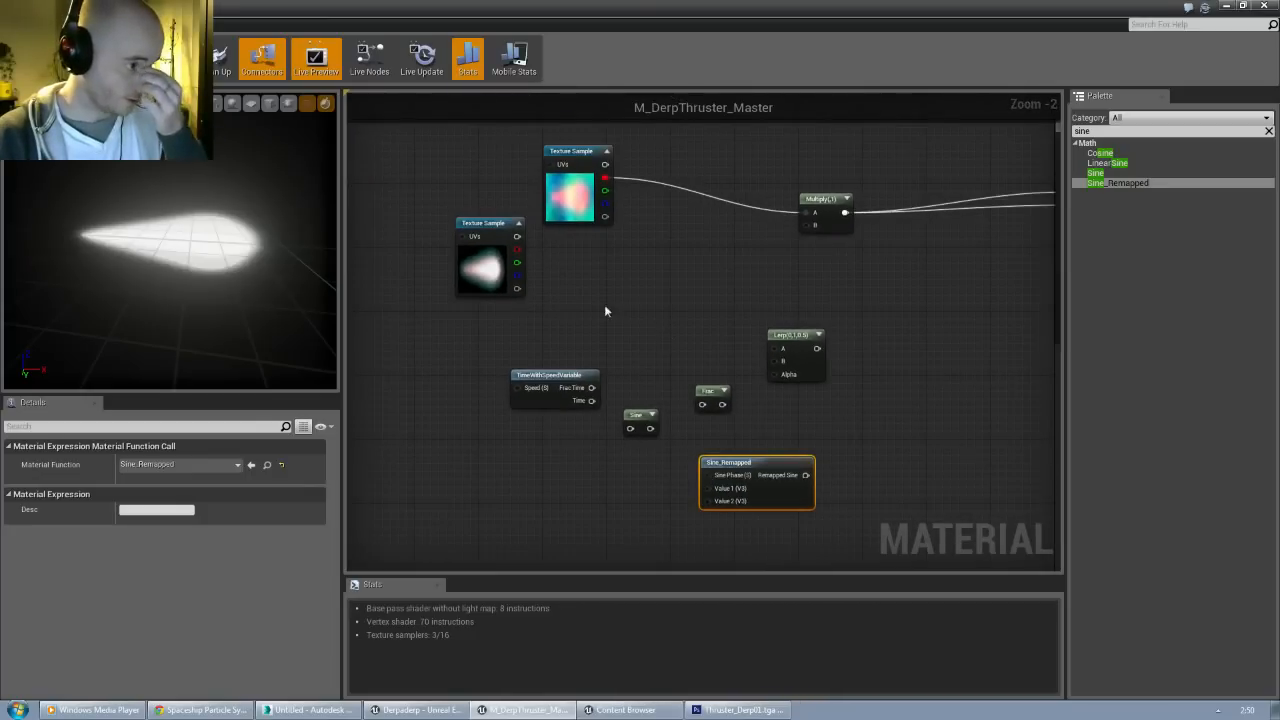
Step: Connect the Thruster_Derp02 sample's red and green channels to the Lerp's A and B inputs, and the Sine output to Alpha
drag(499, 225, 573, 263)
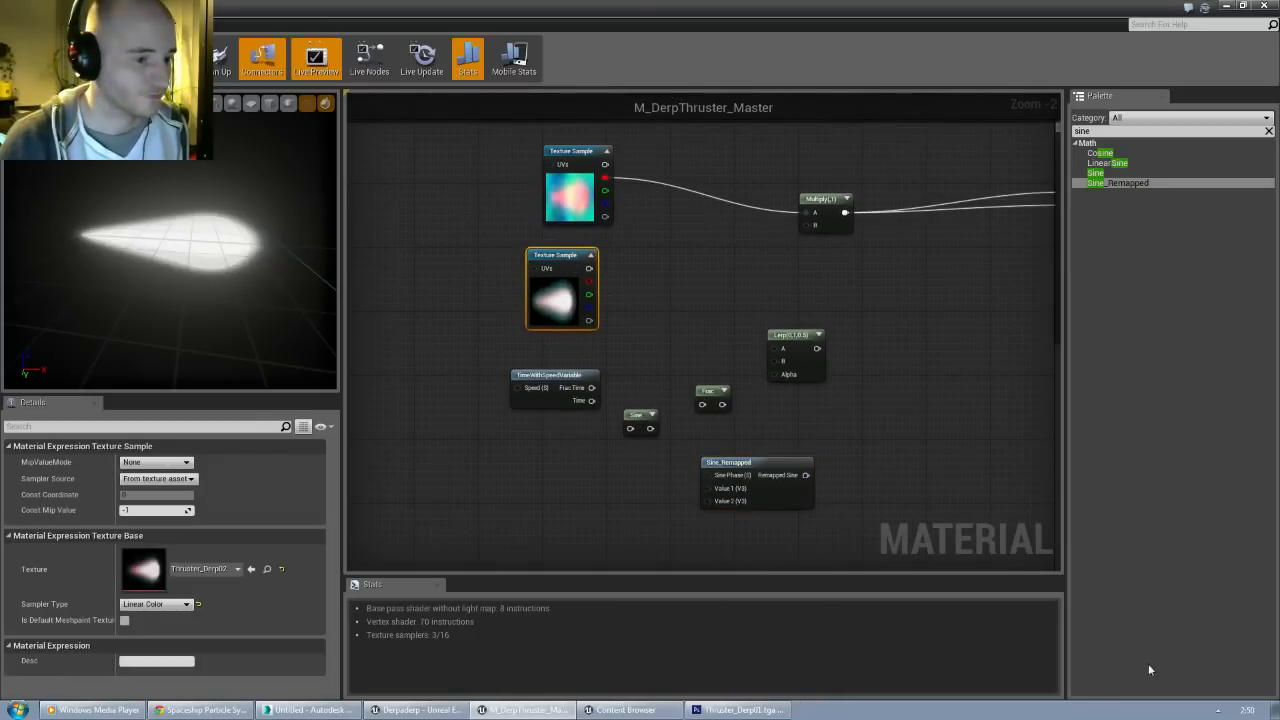
scroll(638, 331, up, 2)
right_drag(650, 329, 576, 301)
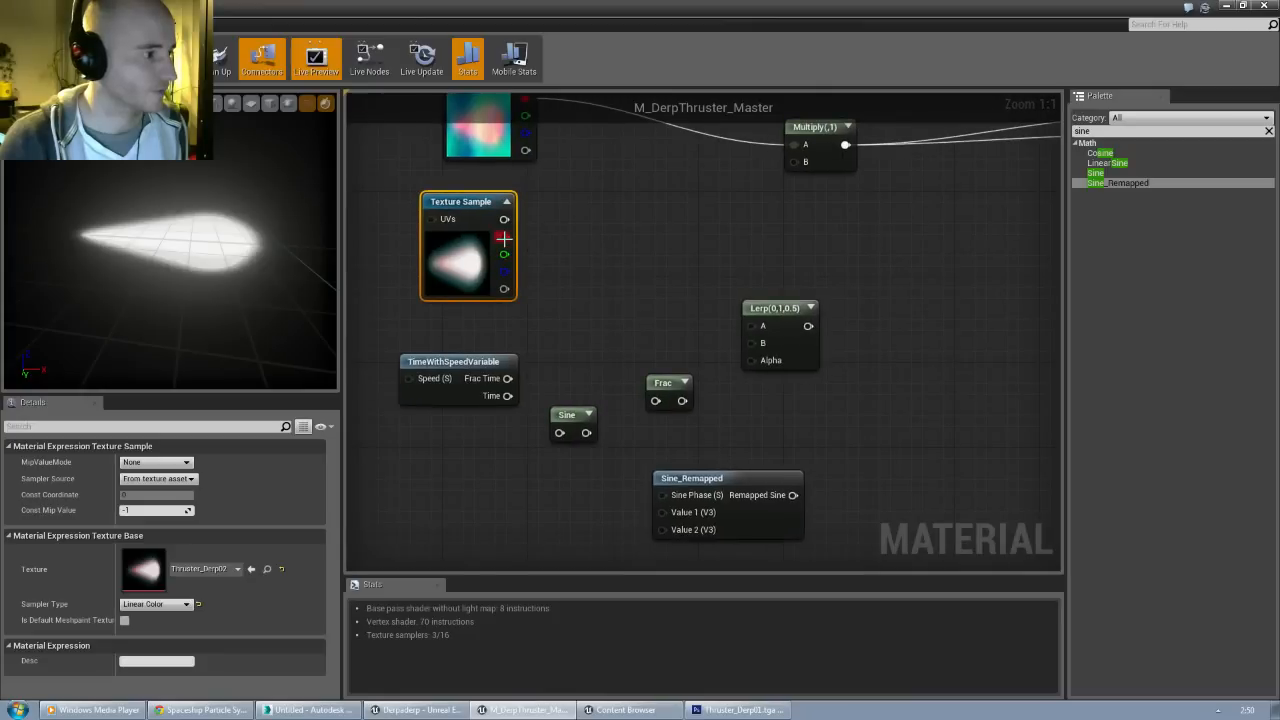
drag(503, 238, 755, 328)
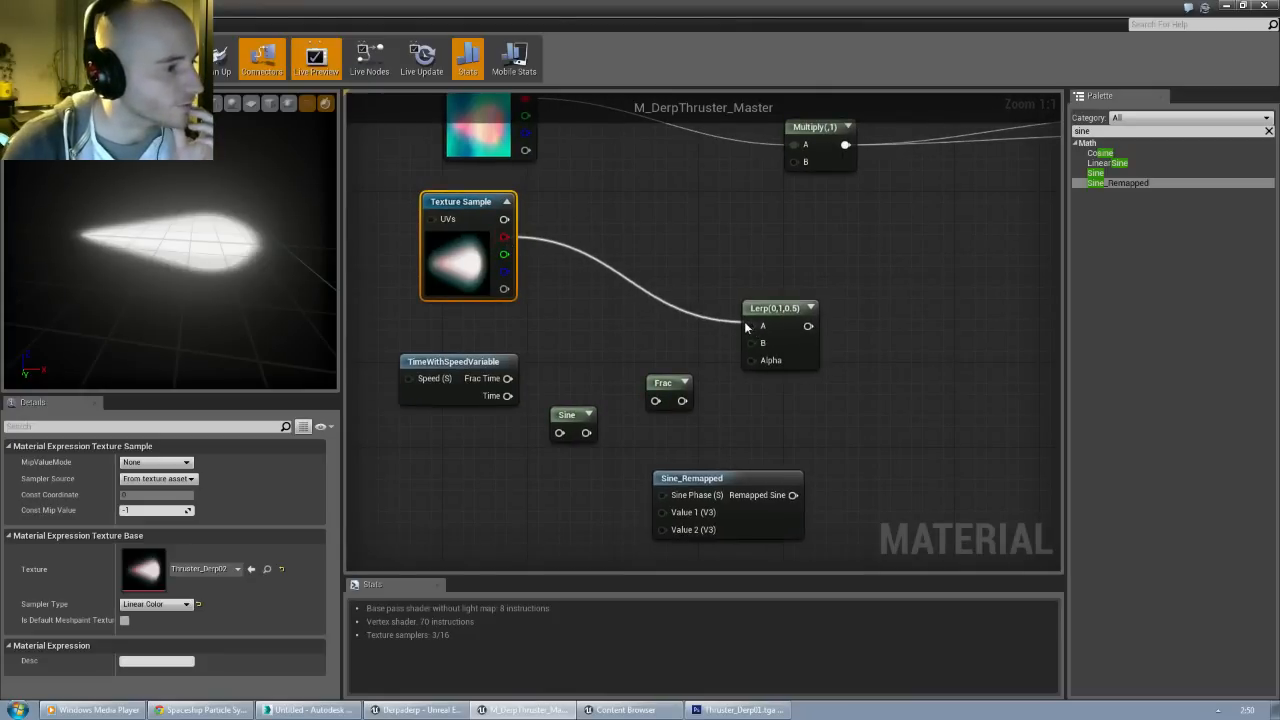
drag(504, 254, 752, 343)
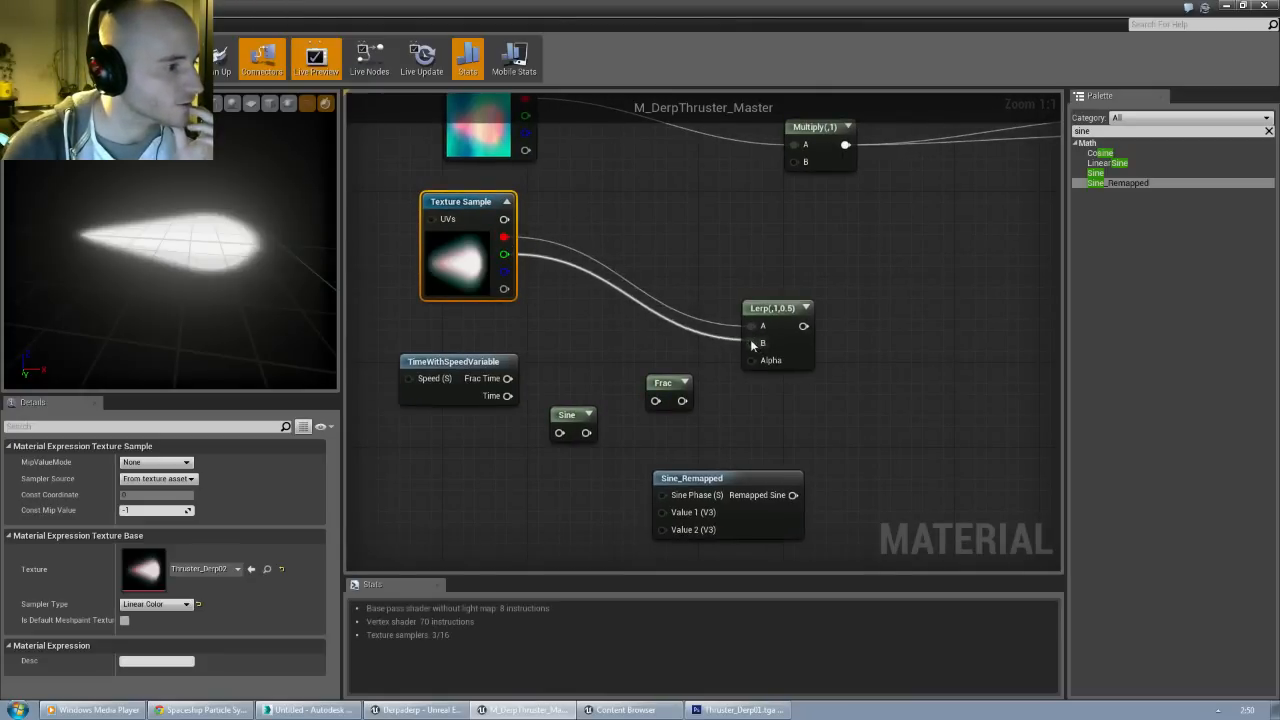
right_drag(750, 339, 759, 264)
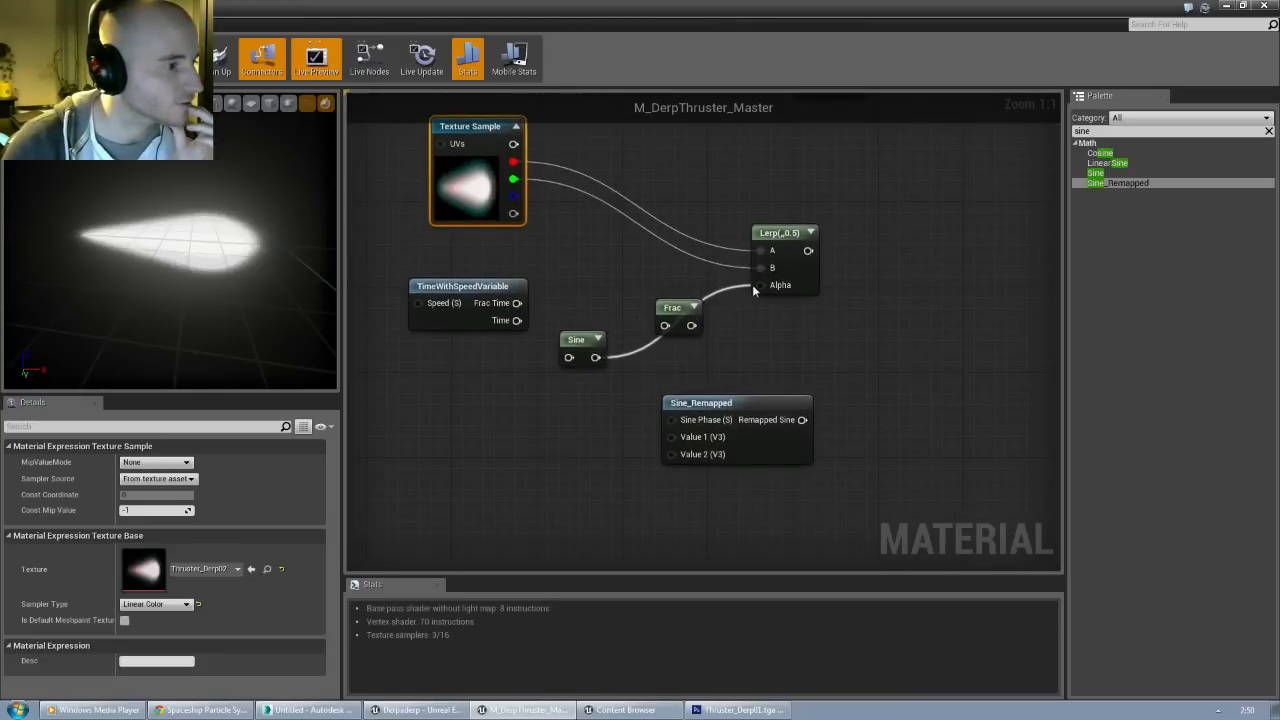
drag(754, 290, 758, 286)
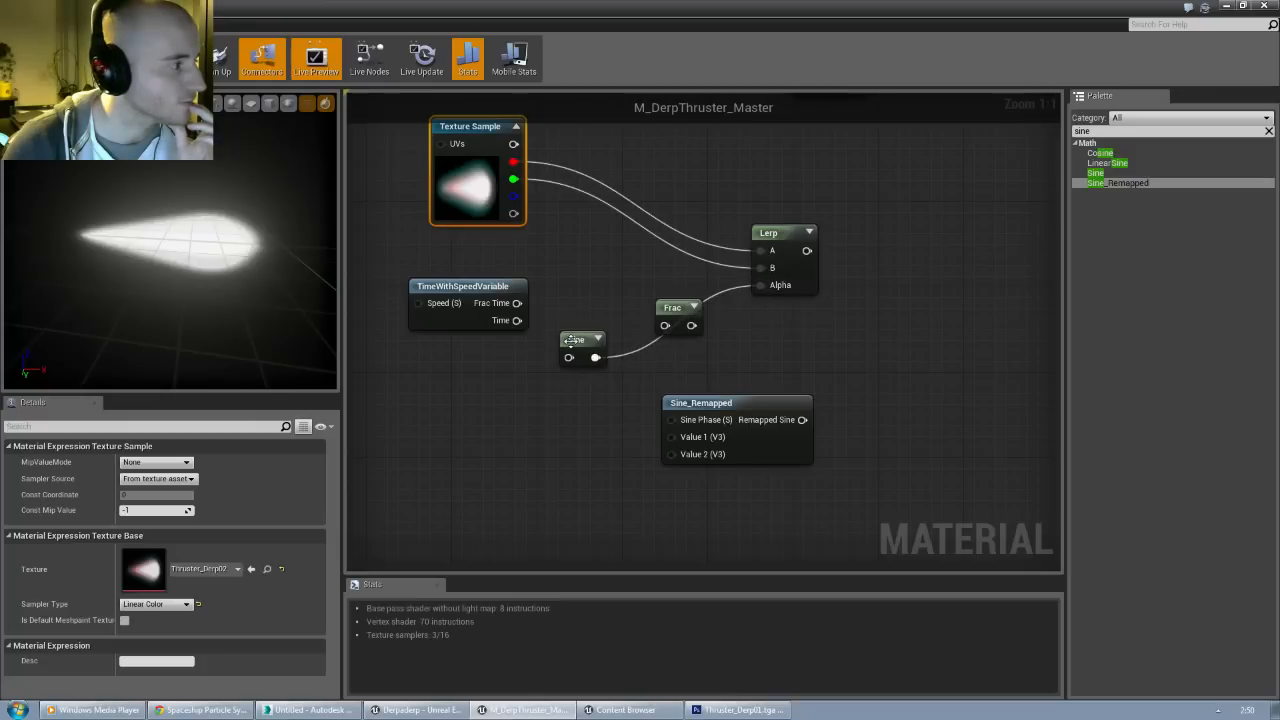
Step: Start previewing the Lerp node and feed TimeWithSpeedVariable's Frac Time output into the Sine node
right_click(775, 238)
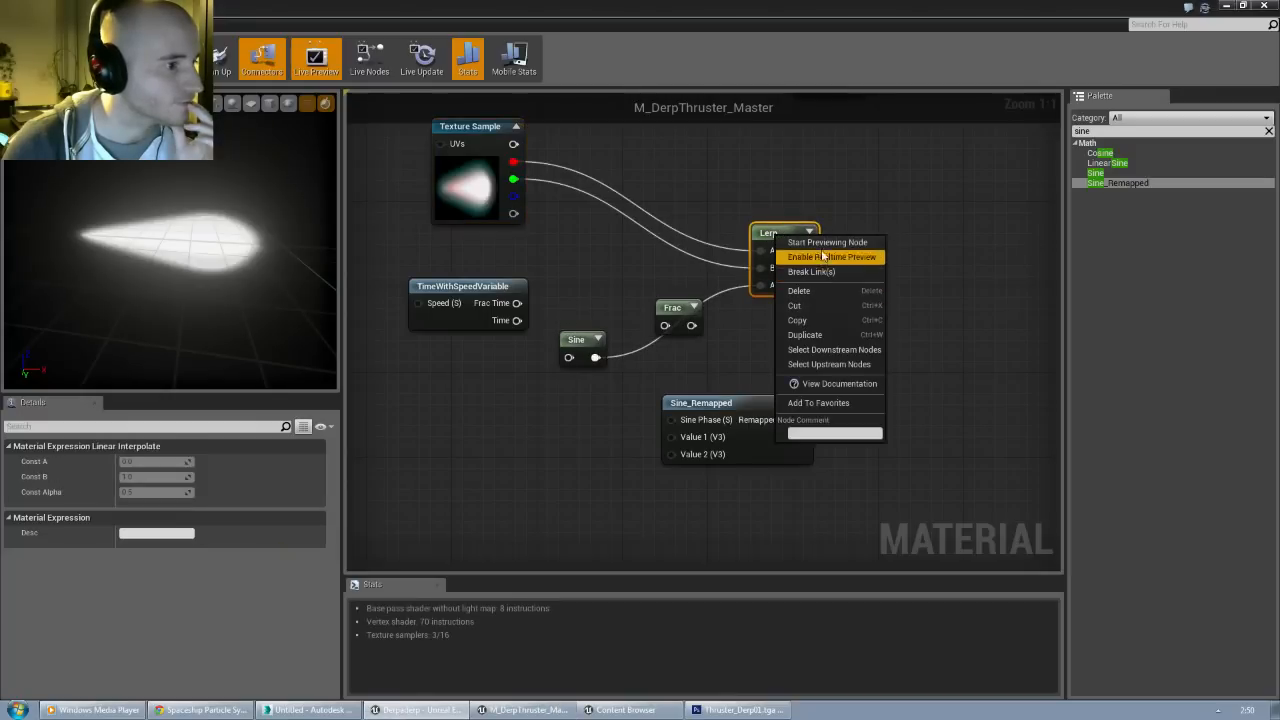
click(822, 242)
drag(237, 267, 262, 260)
click(580, 333)
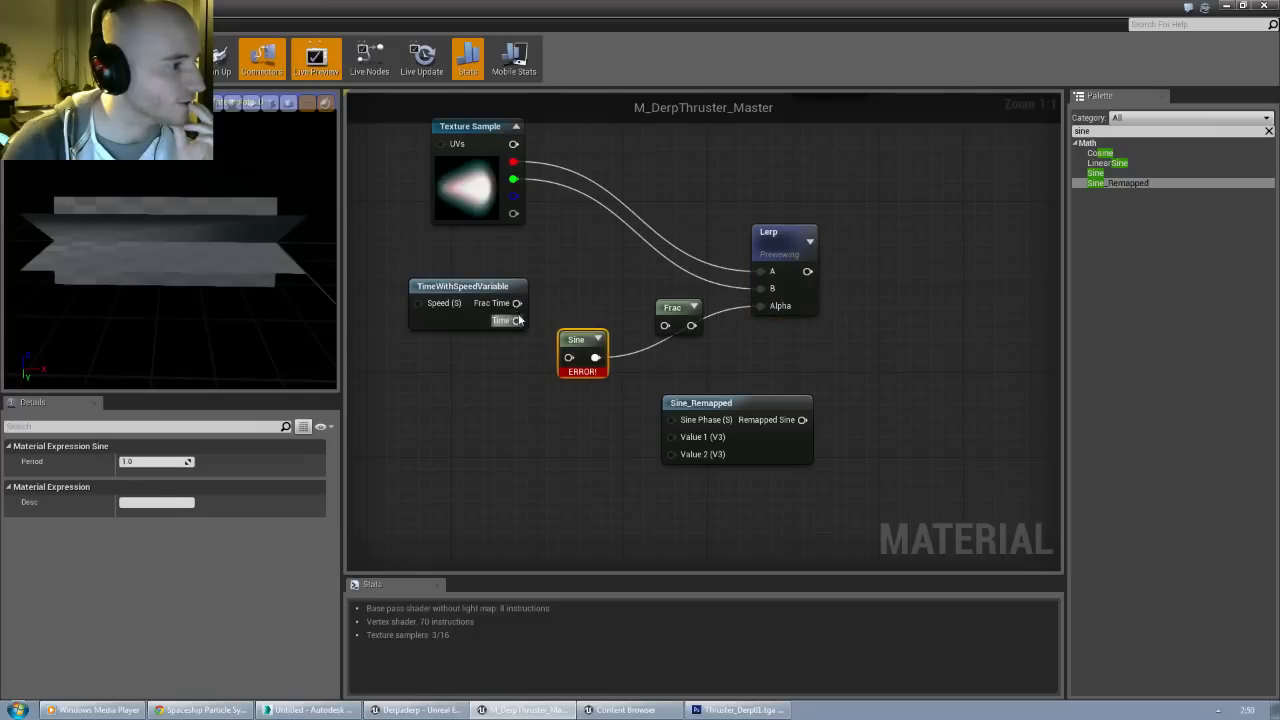
drag(561, 357, 568, 357)
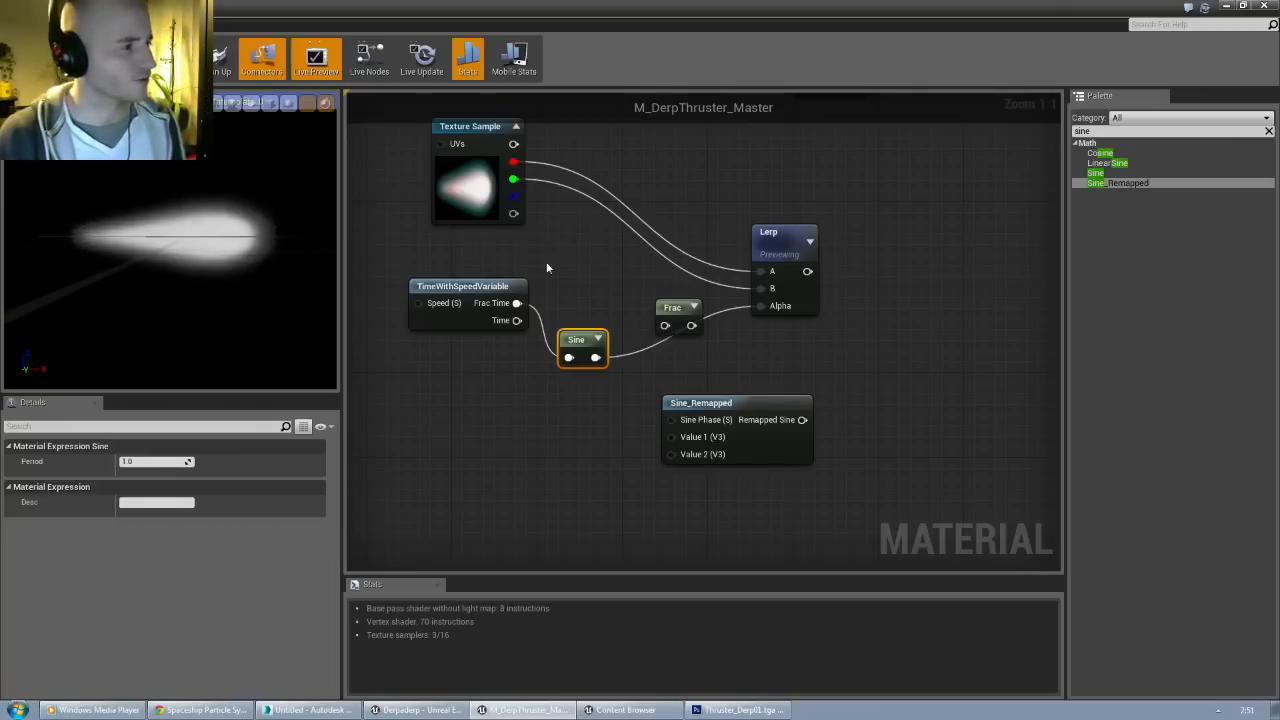
Step: Add a second Lerp node just below the previewed one, moving Sine_Remapped down to make room
scroll(575, 259, down, 1)
right_drag(868, 296, 774, 236)
key(l)
click(607, 295)
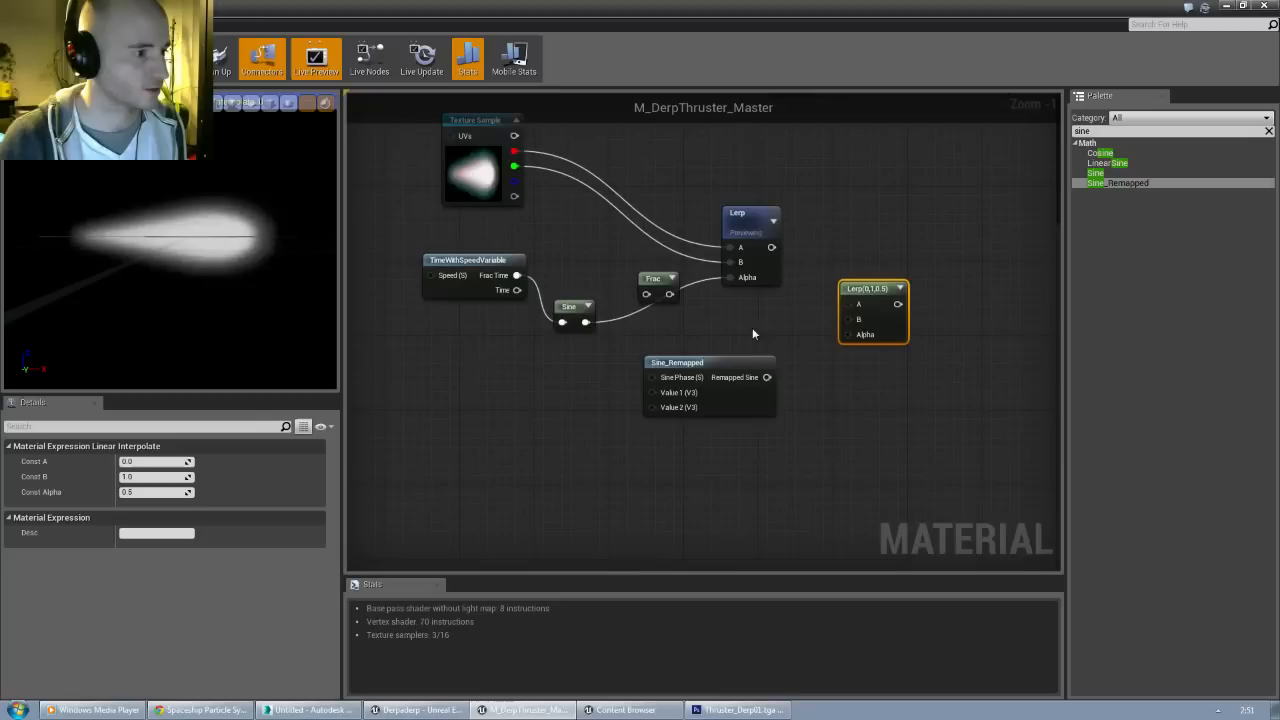
drag(732, 393, 727, 520)
drag(865, 306, 820, 329)
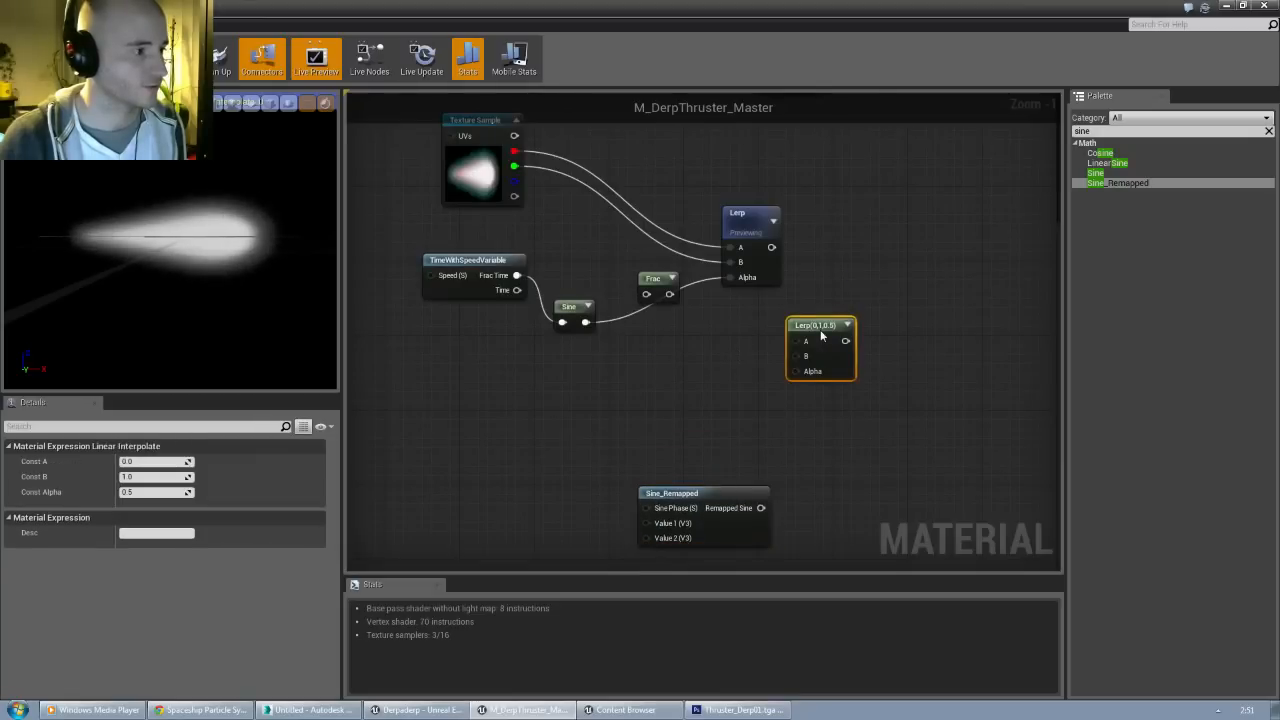
Step: Delete the unused Frac node from the graph
scroll(820, 329, down, 1)
drag(714, 289, 684, 280)
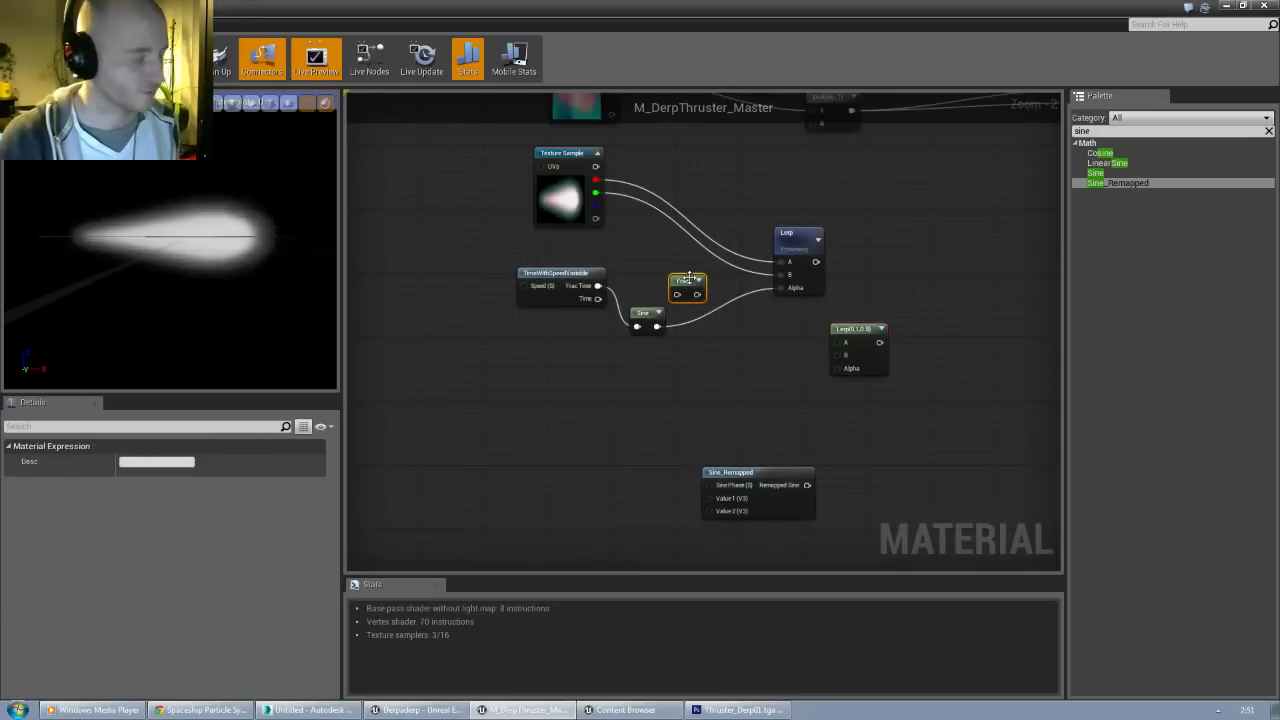
key(Delete)
Step: Connect the Thruster_Derp02 sample's green and blue channels to the second Lerp's A and B inputs and align it beneath the first
right_drag(707, 312, 671, 330)
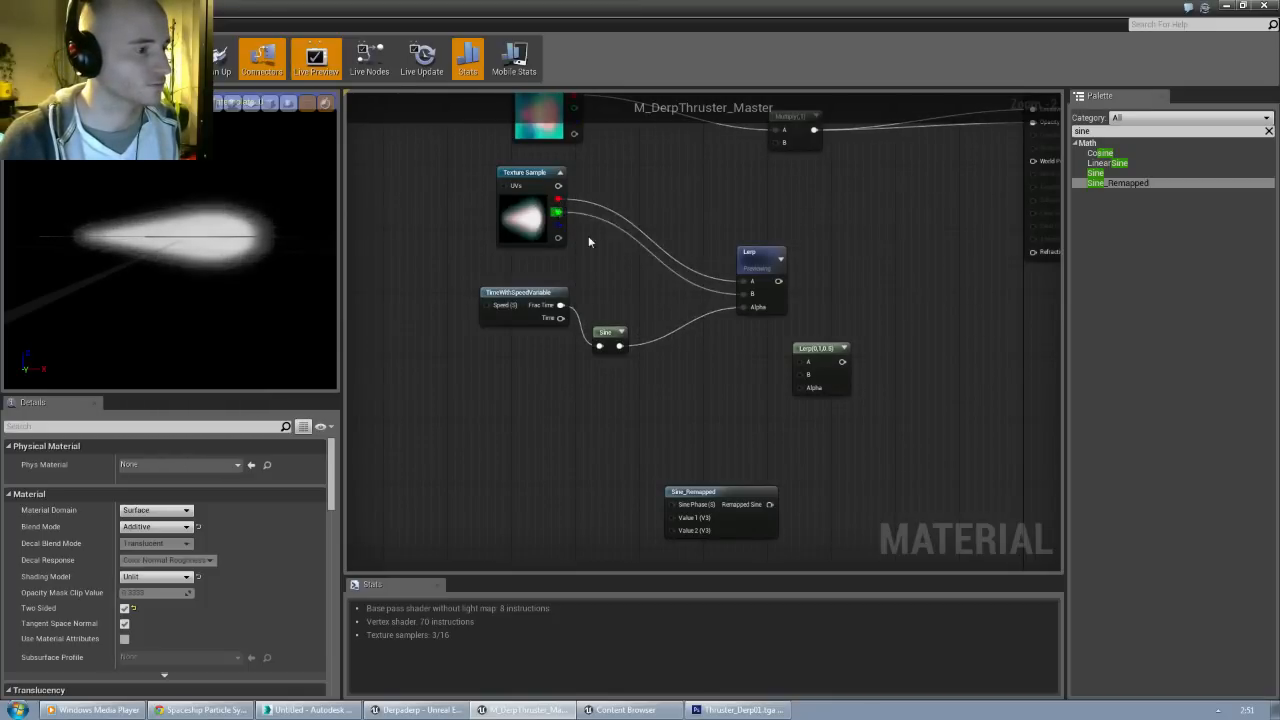
drag(805, 366, 806, 362)
drag(557, 227, 755, 357)
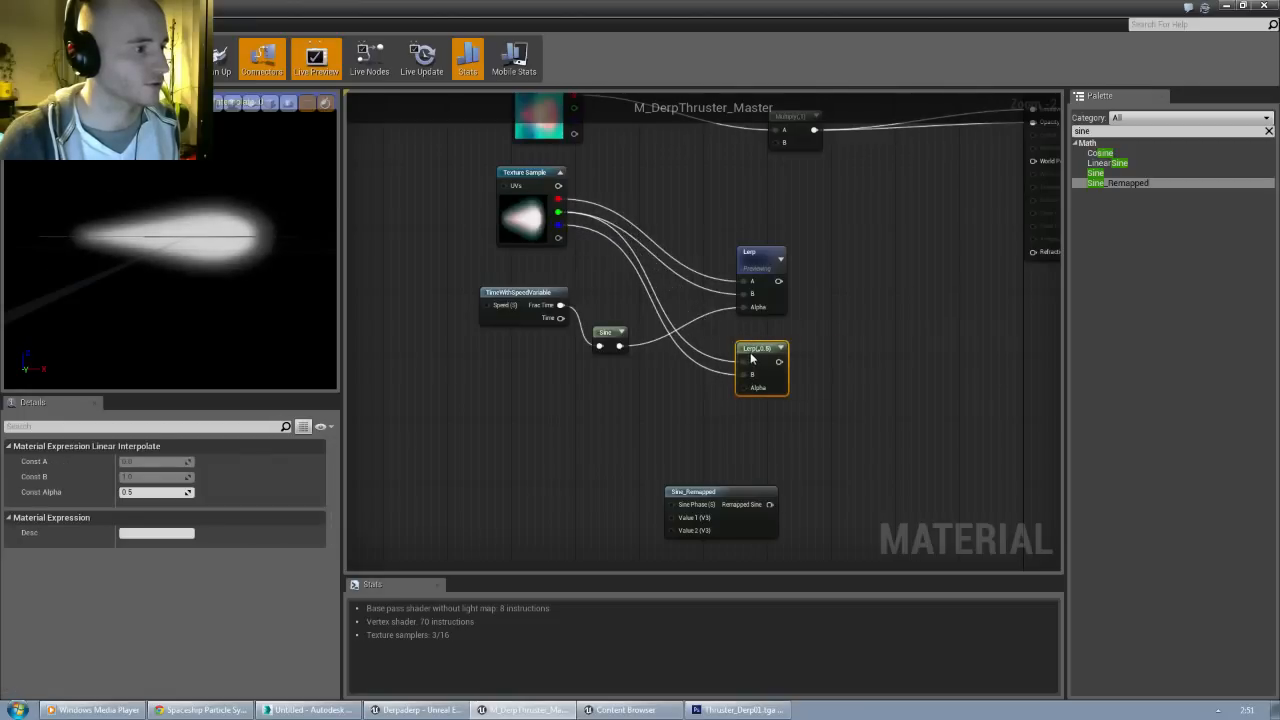
Step: Add a third Lerp node and connect the first and second Lerp outputs to its A and B inputs
right_drag(853, 330, 768, 321)
key(l)
click(777, 321)
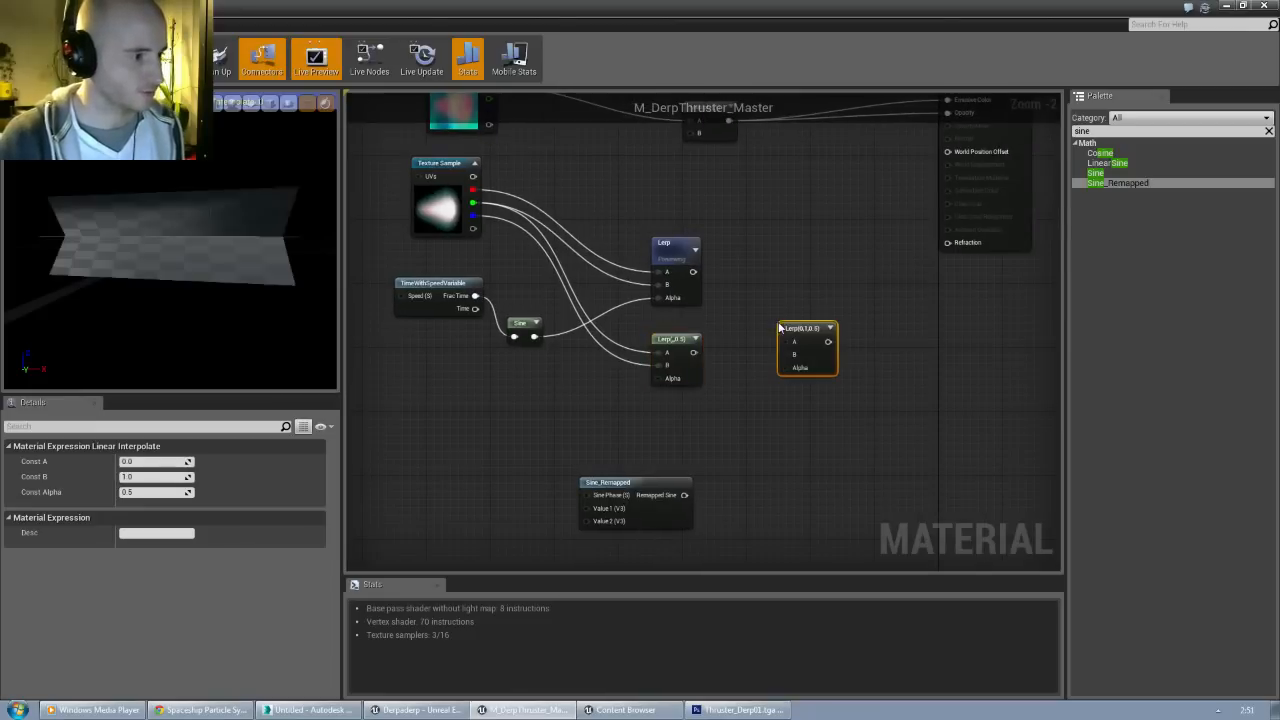
drag(693, 272, 784, 341)
drag(693, 352, 774, 362)
right_drag(501, 381, 564, 366)
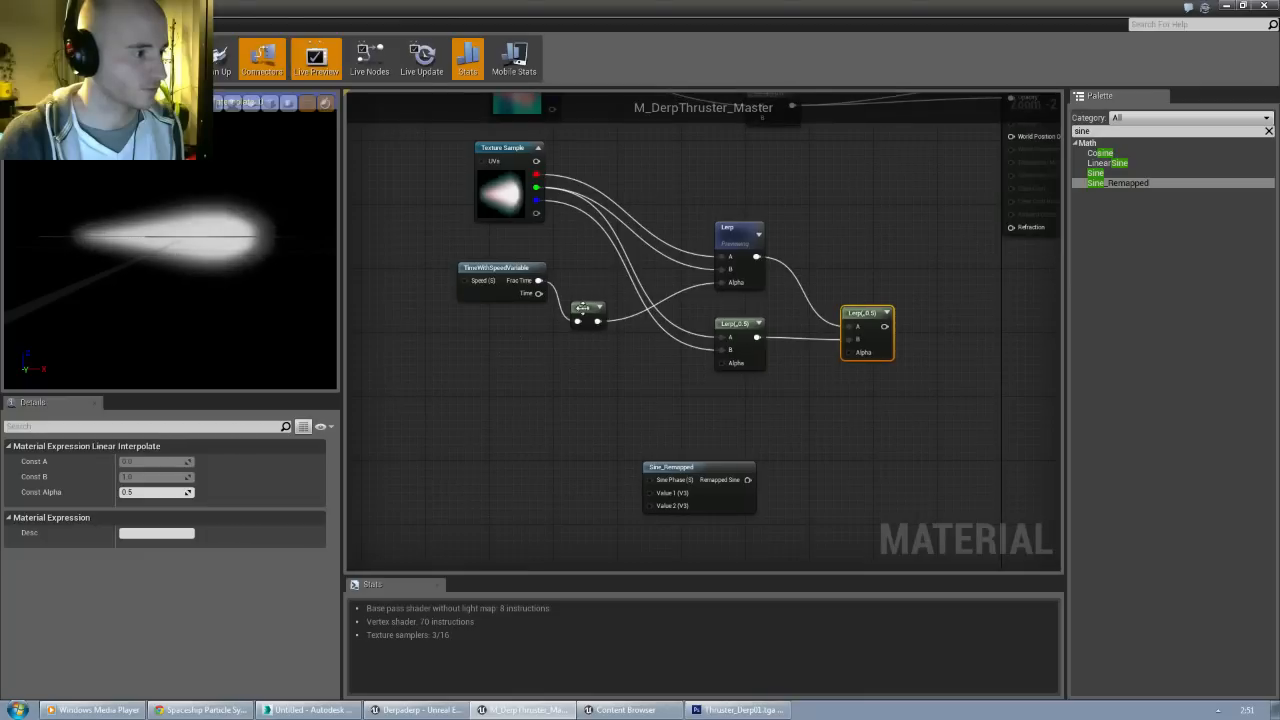
Step: Add a Constant node with value 5 and connect it to TimeWithSpeedVariable's Speed input
right_drag(501, 277, 657, 297)
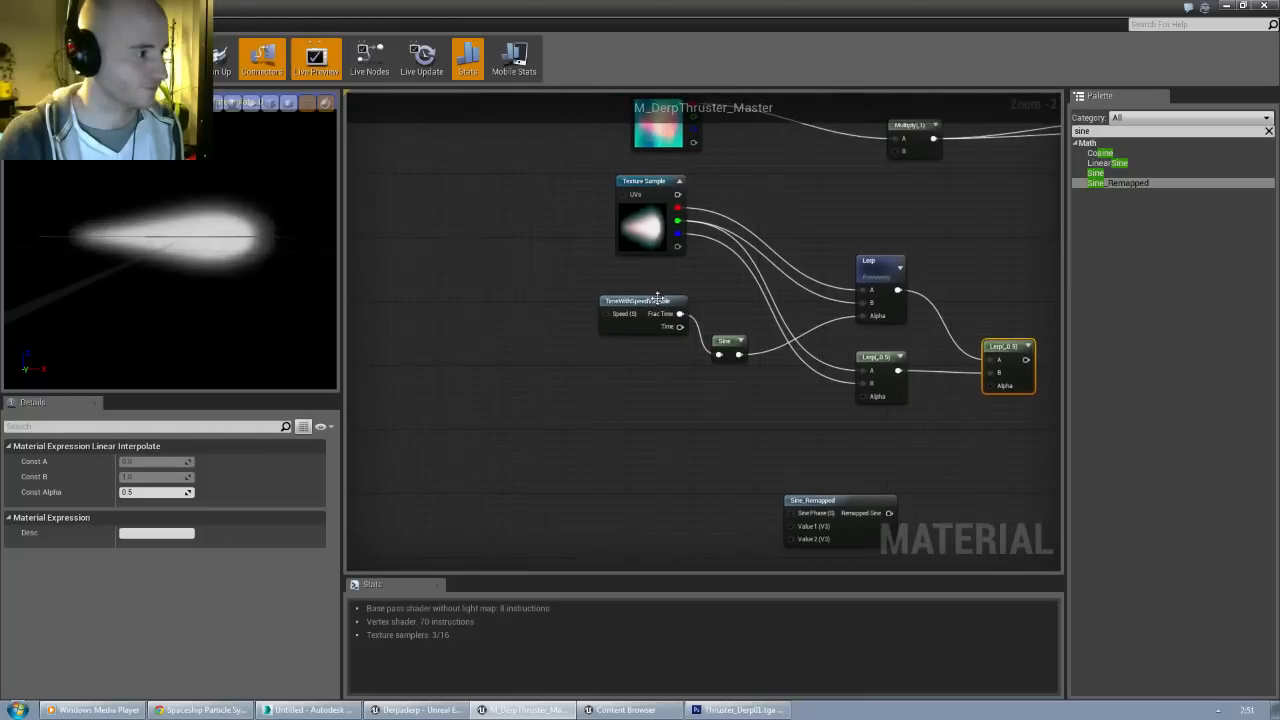
click(540, 313)
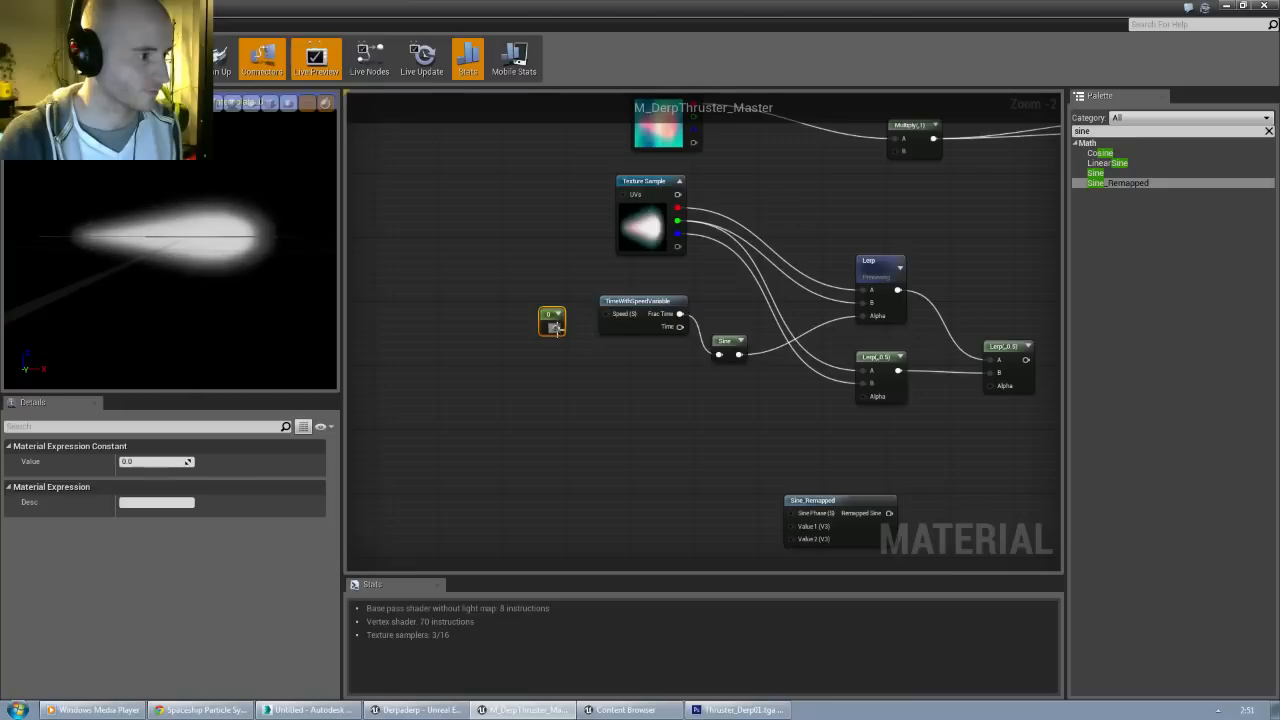
drag(553, 327, 604, 314)
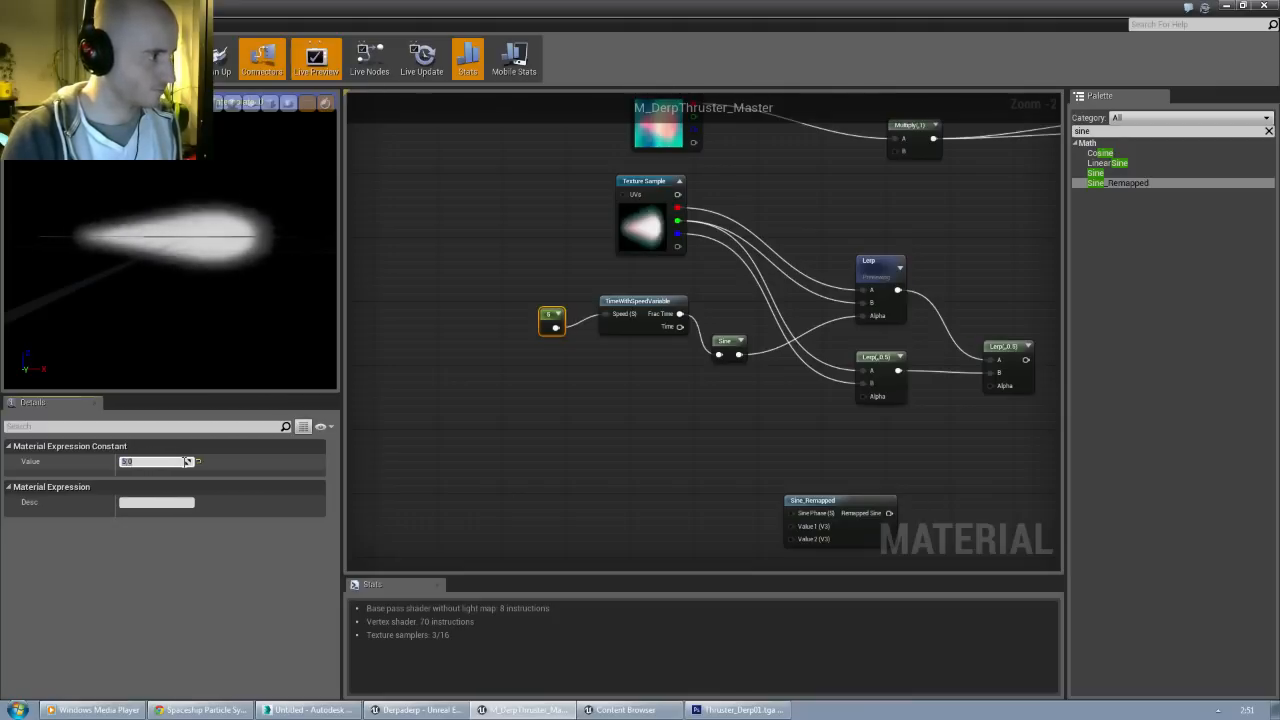
Step: Line up the Constant and Sine nodes in a straight row with TimeWithSpeedVariable
right_drag(689, 380, 571, 348)
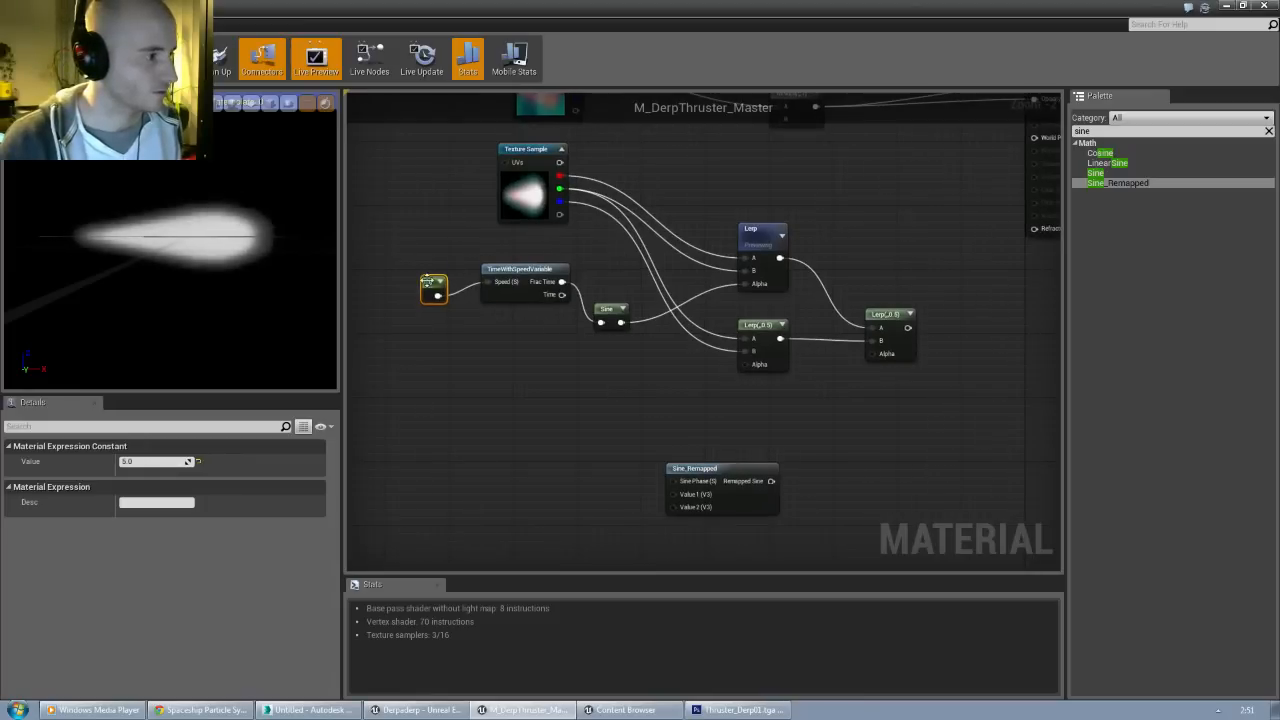
click(603, 270)
drag(607, 311, 609, 276)
drag(445, 256, 478, 242)
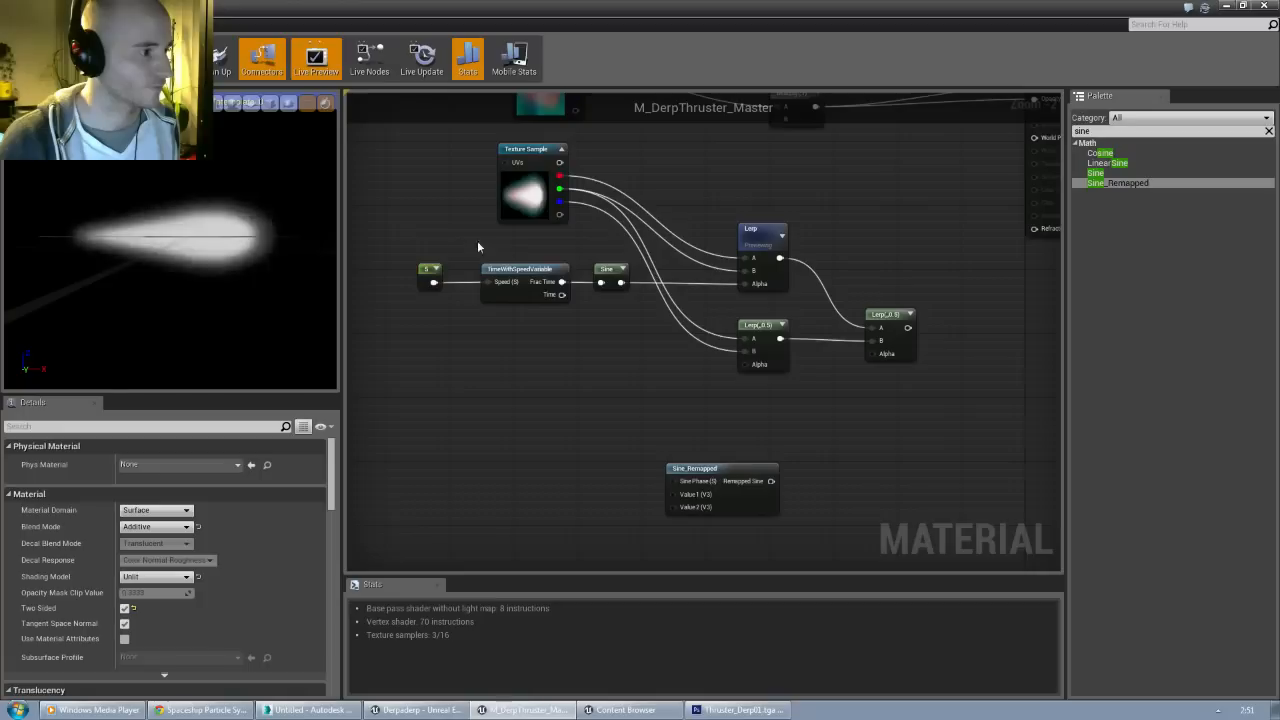
Step: Duplicate the Constant, TimeWithSpeedVariable and Sine chain below the original and connect the copy to the second Lerp's Alpha
drag(563, 295, 512, 360)
key(ctrl+c)
key(ctrl+v)
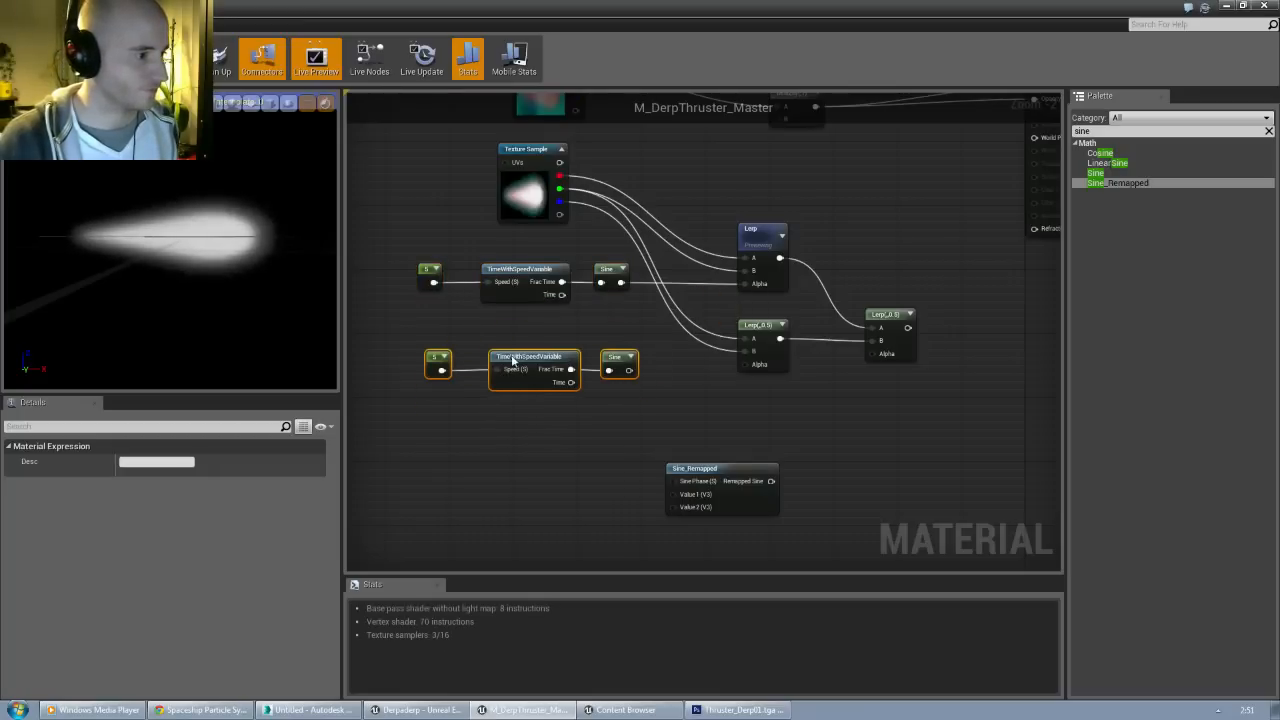
drag(627, 370, 742, 364)
Step: Set the duplicated chain's Constant value to 3.3
click(435, 356)
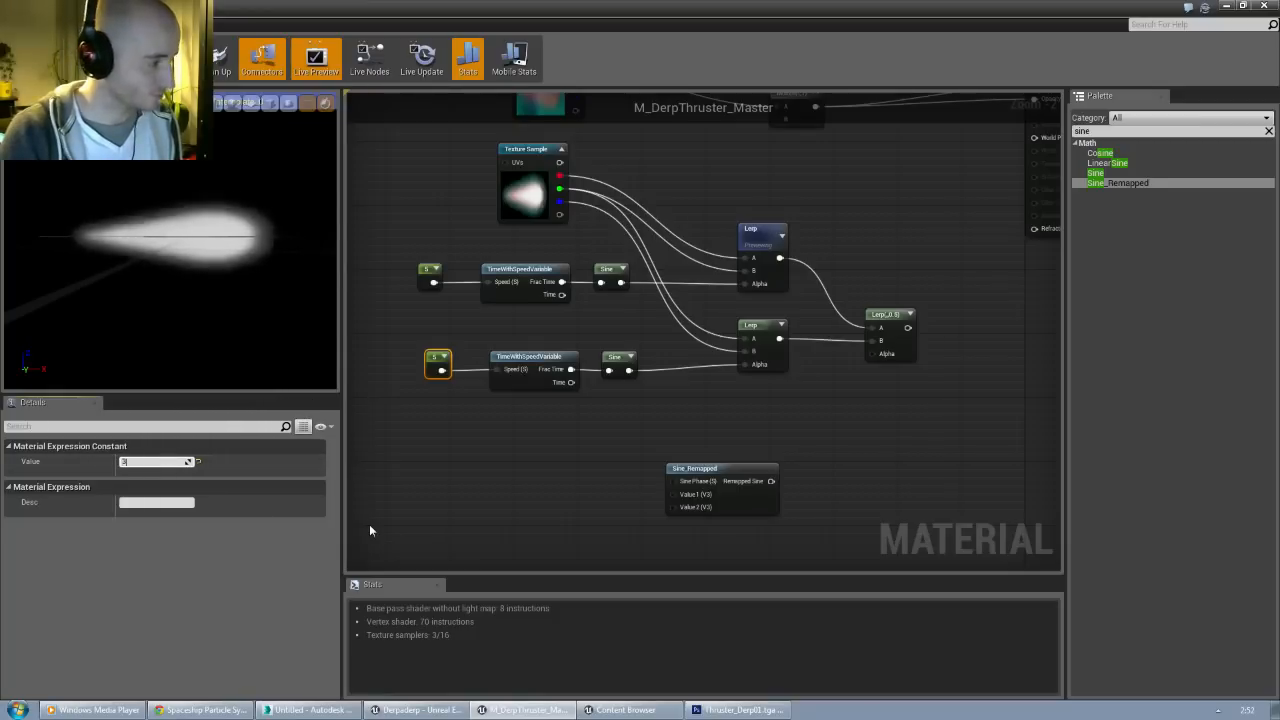
text(3.)
key(Return)
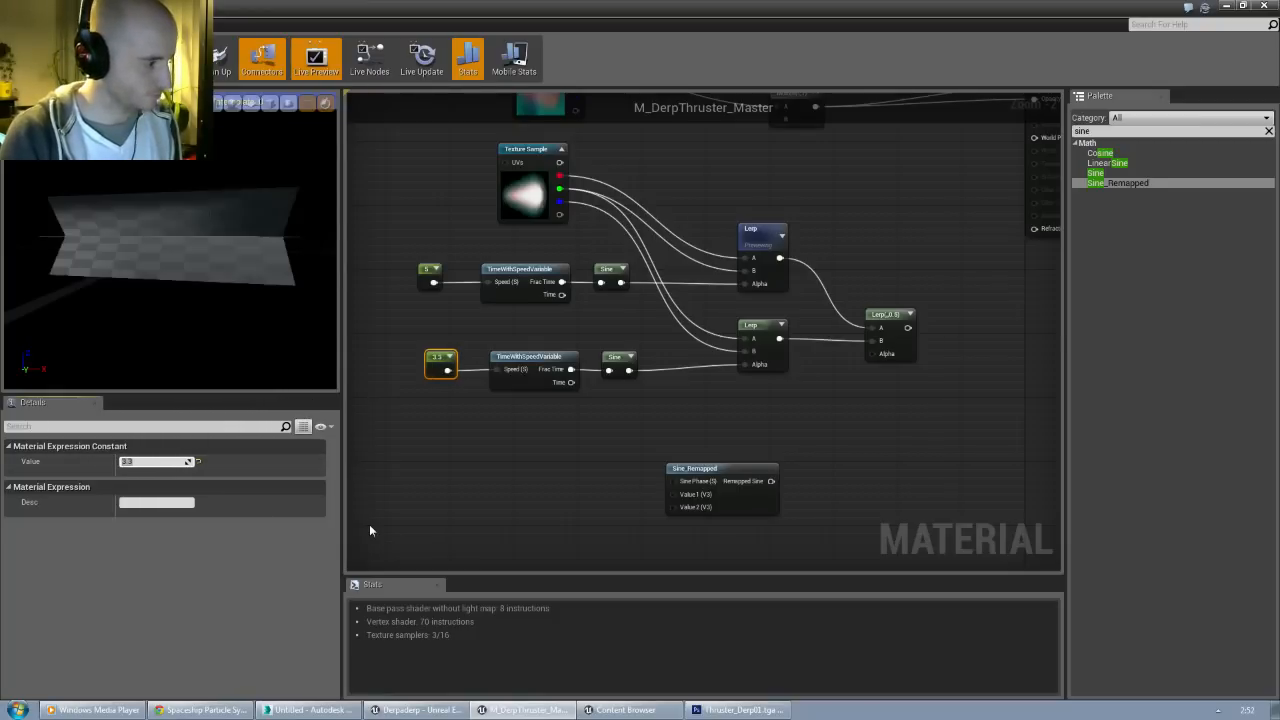
Step: Delete the unused Sine_Remapped node
right_drag(692, 441, 575, 418)
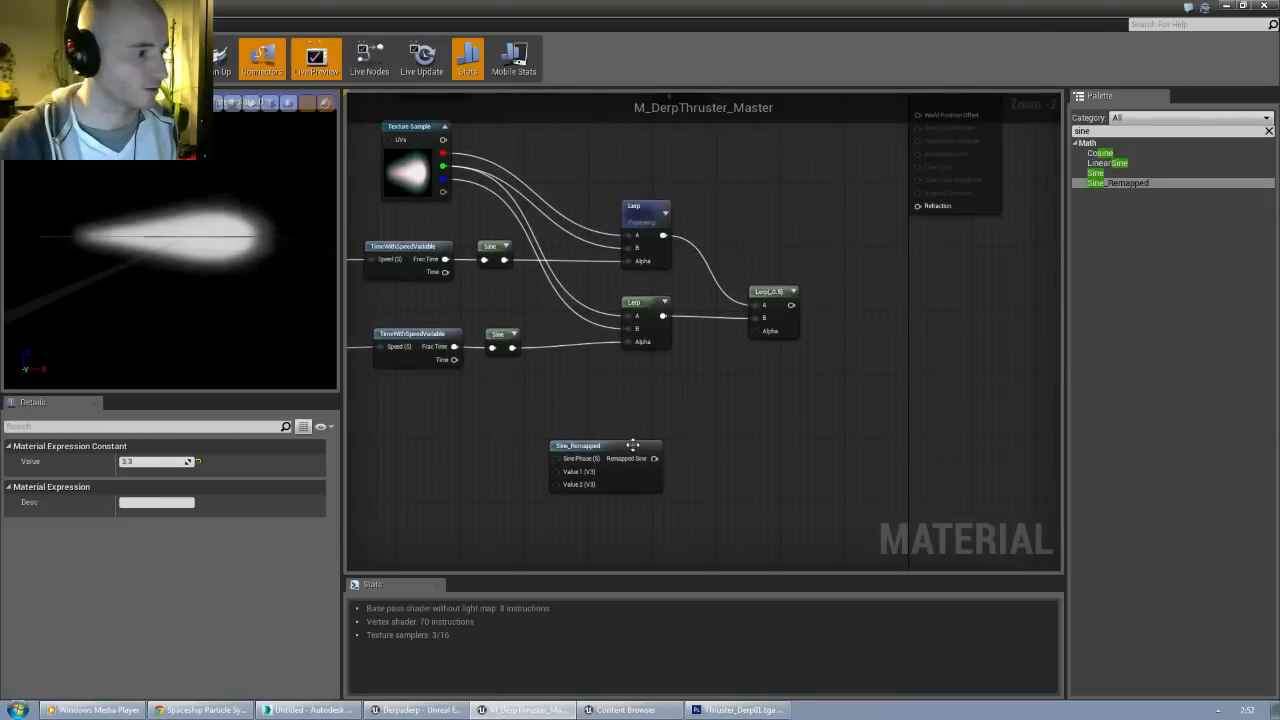
drag(631, 446, 558, 443)
right_drag(563, 421, 674, 398)
key(Delete)
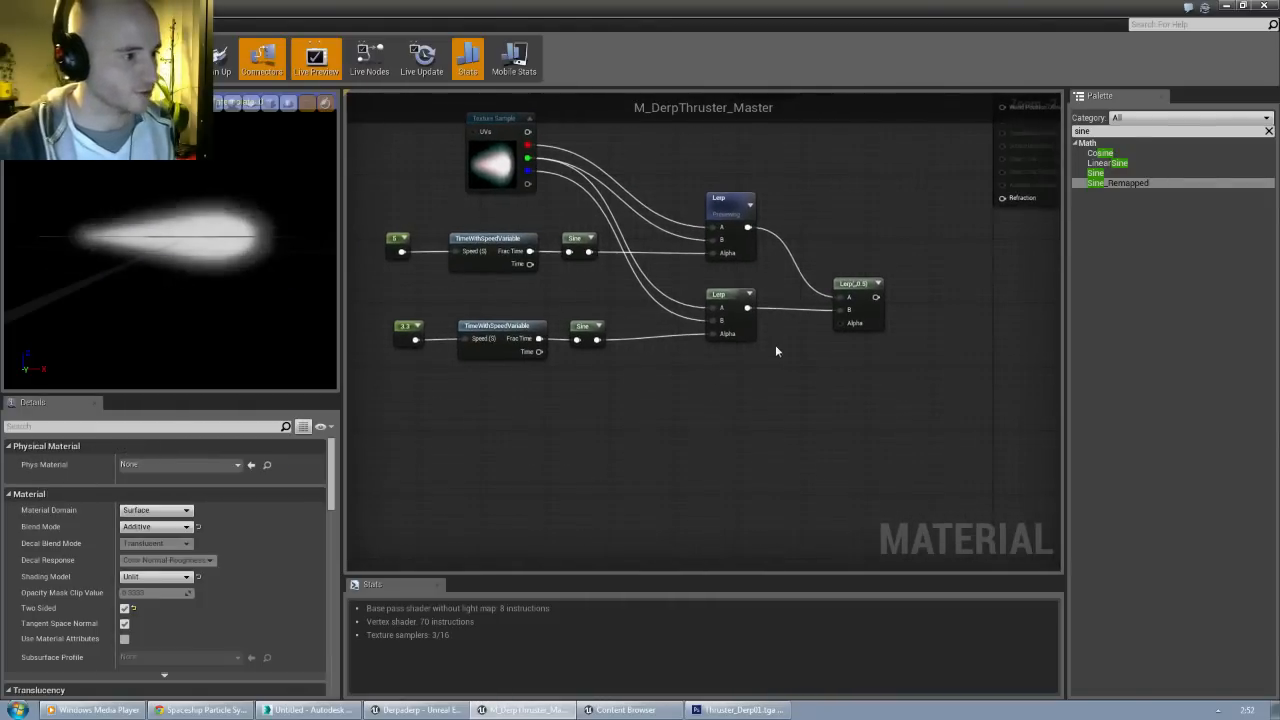
Step: Duplicate the 3.3 Constant, TimeWithSpeedVariable and Sine chain and place the copy directly below it
drag(416, 313, 509, 400)
key(ctrl+c)
key(ctrl+v)
click(700, 395)
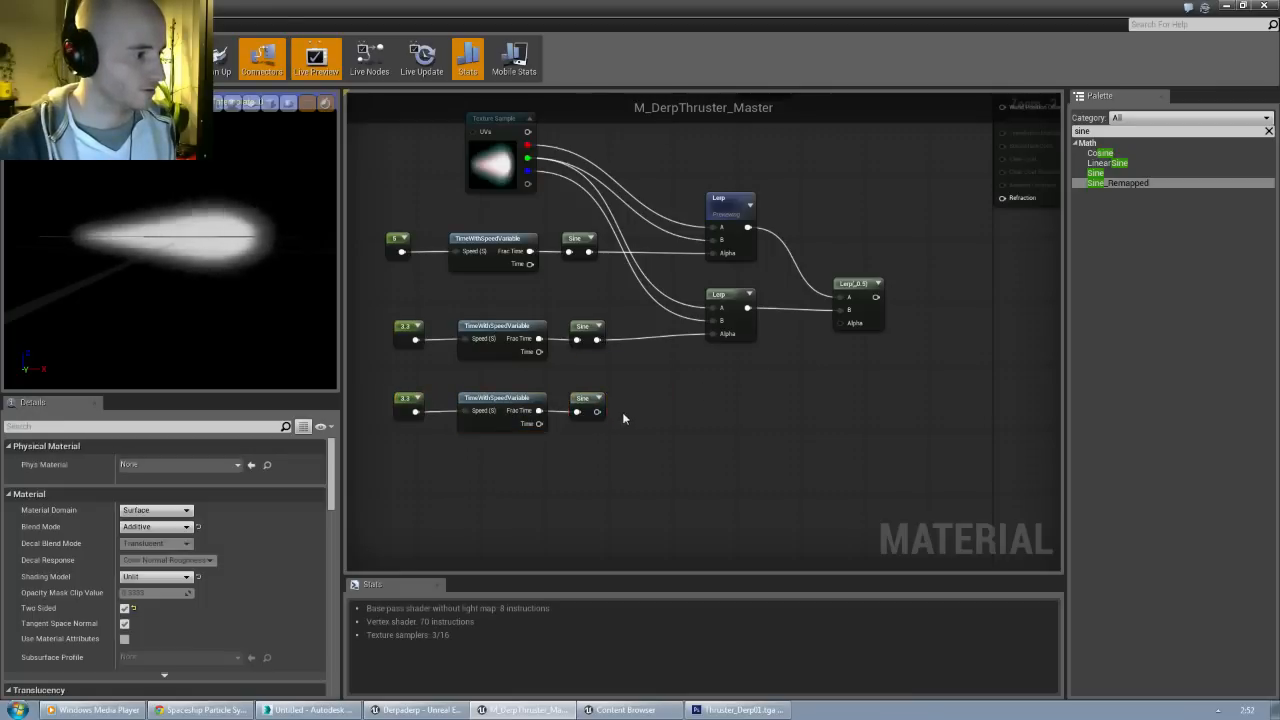
Step: Connect the lowest Sine node to the final Lerp's Alpha and preview that Lerp
drag(598, 411, 643, 410)
drag(836, 335, 845, 313)
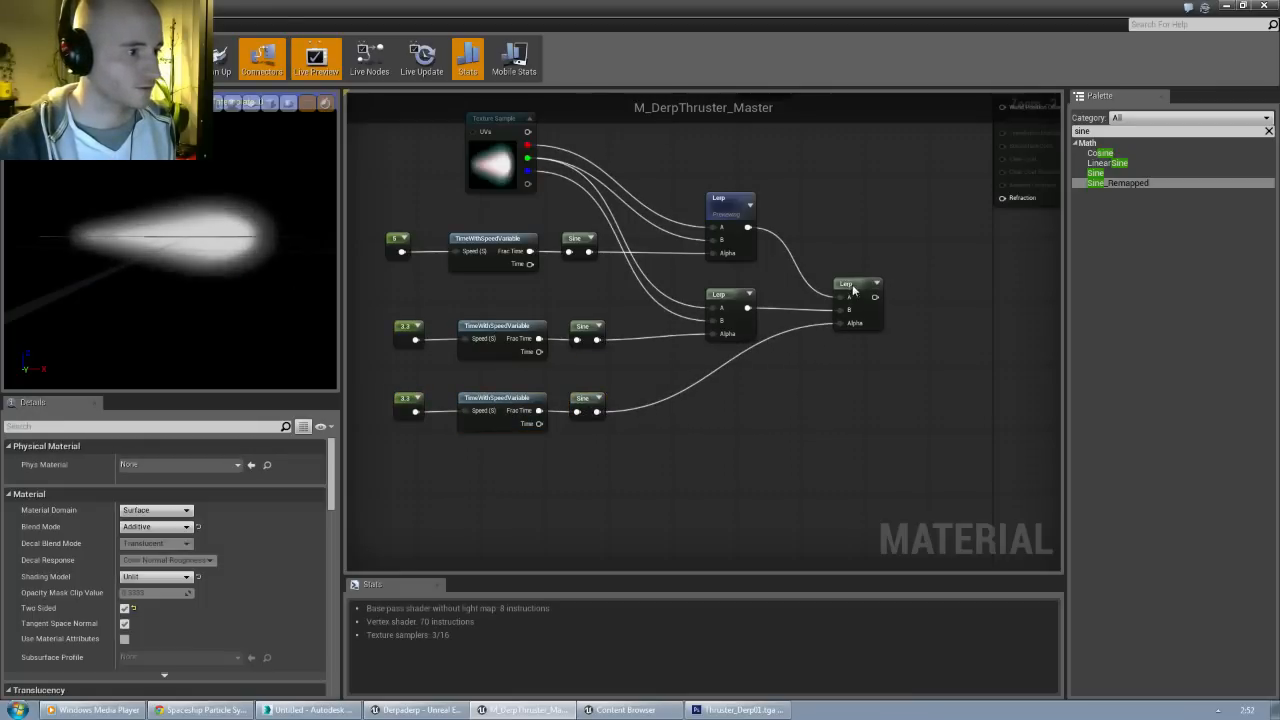
right_click(852, 290)
click(878, 290)
right_drag(498, 354, 538, 354)
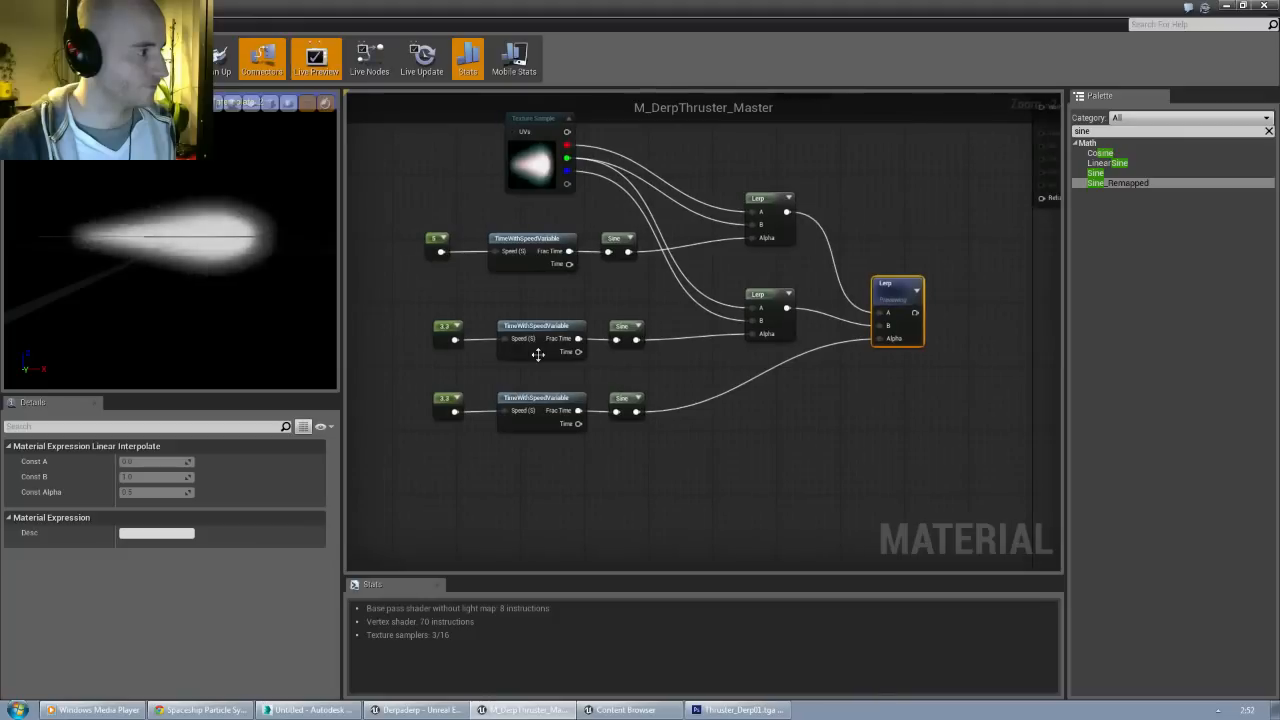
Step: Set the Constant of the lowest TimeWithSpeedVariable chain to 2.3, after trying other speeds
click(441, 399)
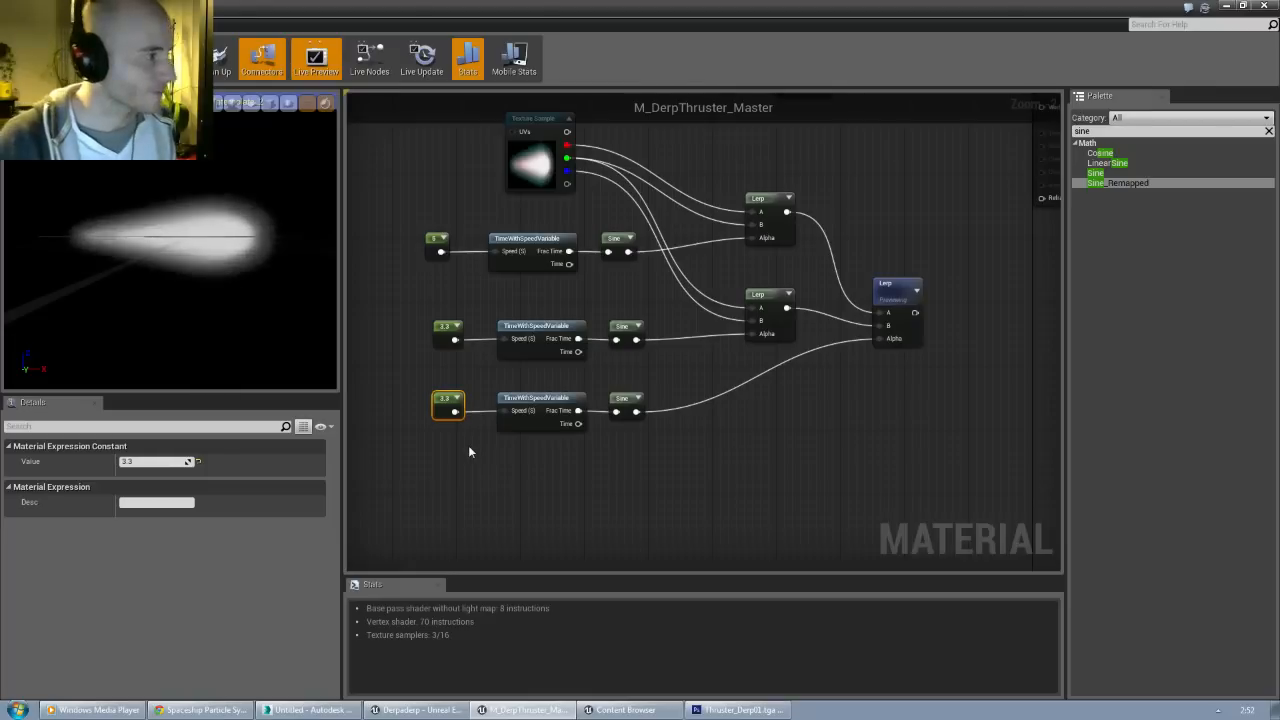
click(167, 461)
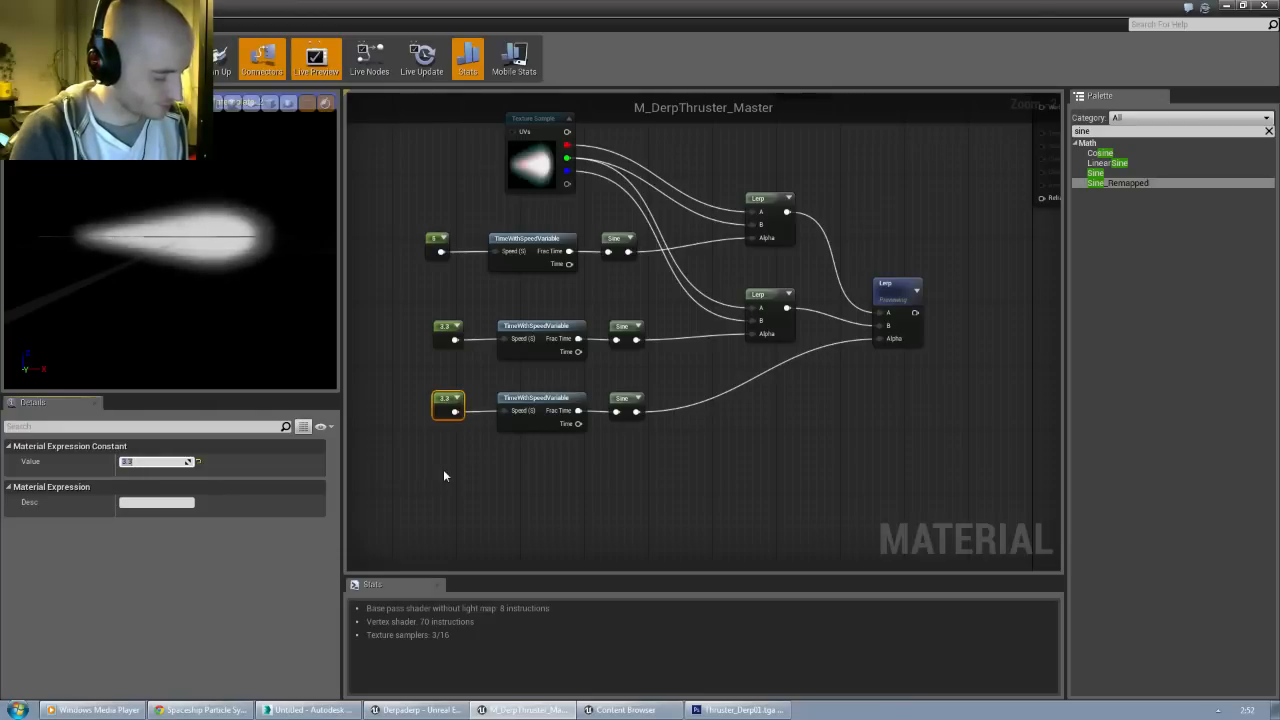
text(8)
key(Return)
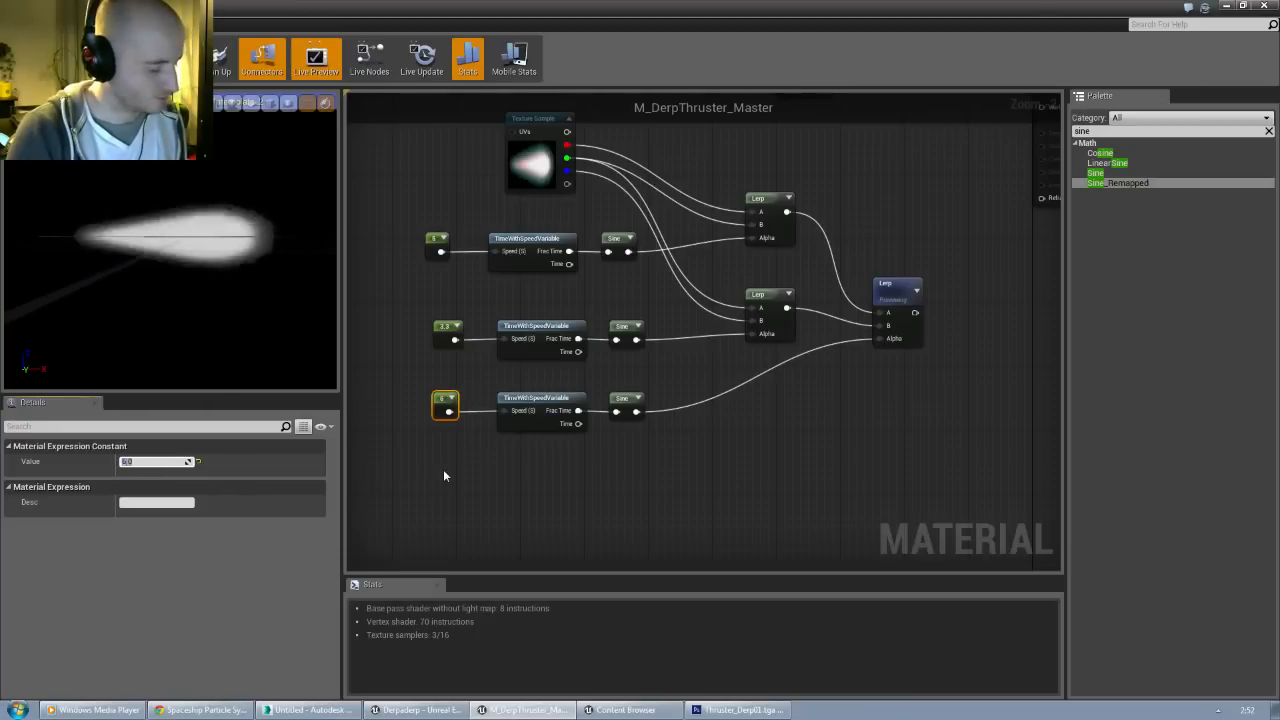
text(2)
key(Return)
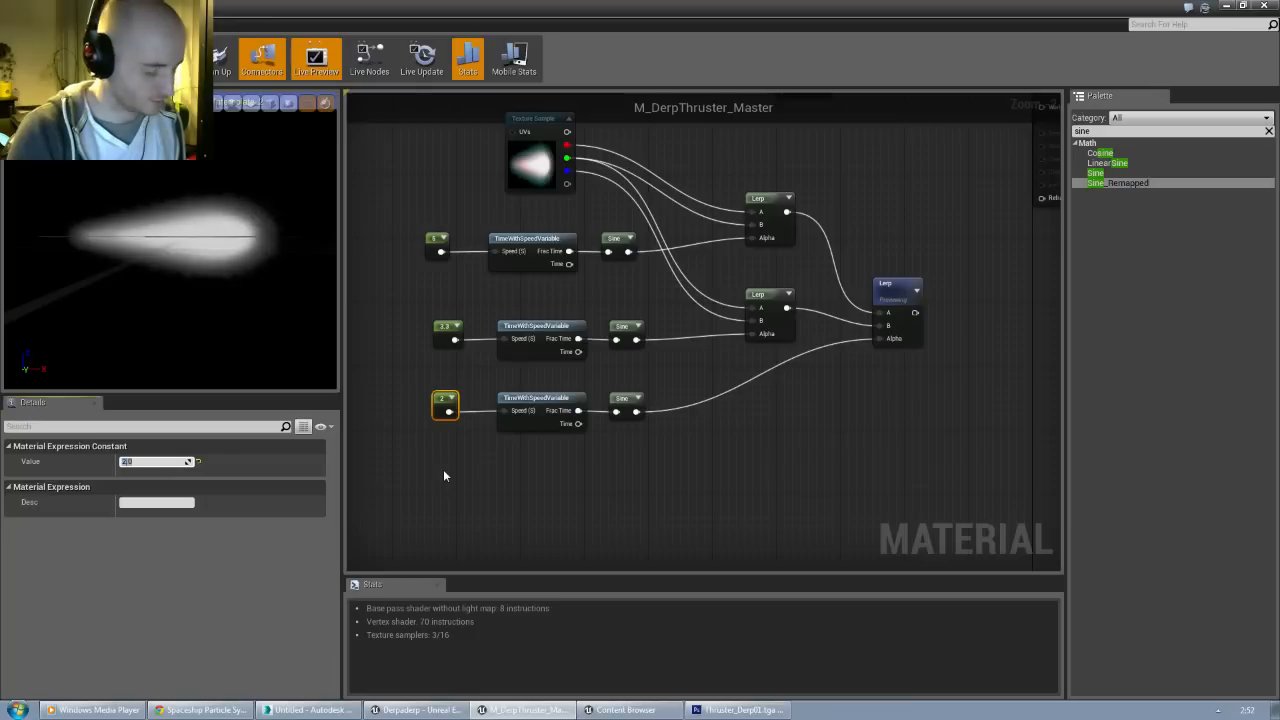
text(.3)
key(Return)
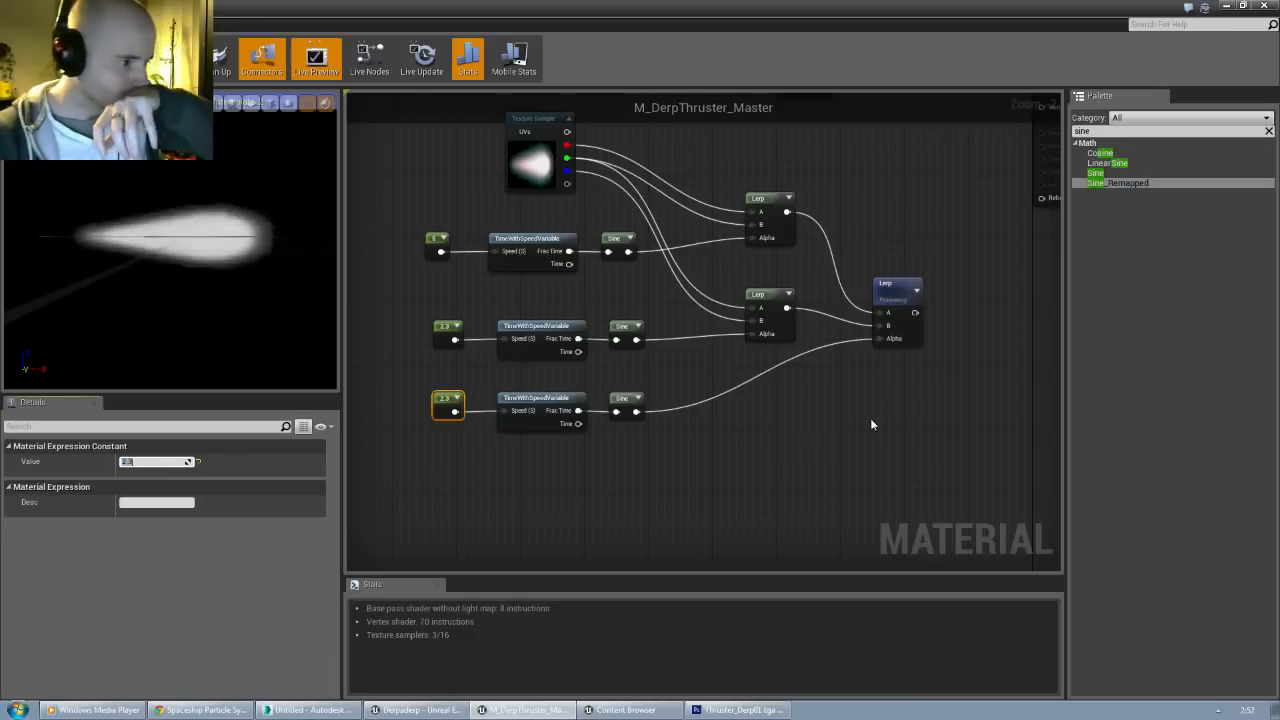
click(765, 418)
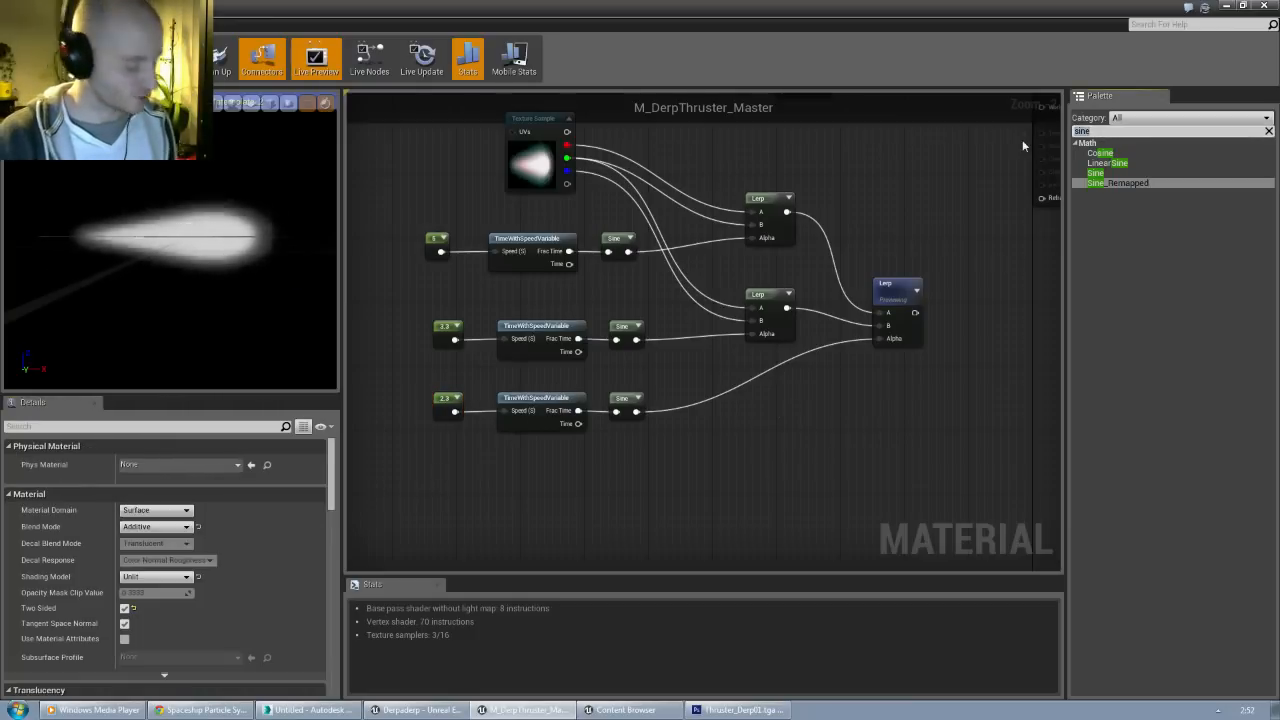
Step: Add a Clamp node below the second Lerp and narrow the preview and details area to widen the graph
key(BackSpace)
key(BackSpace)
key(BackSpace)
key(BackSpace)
text(clamp)
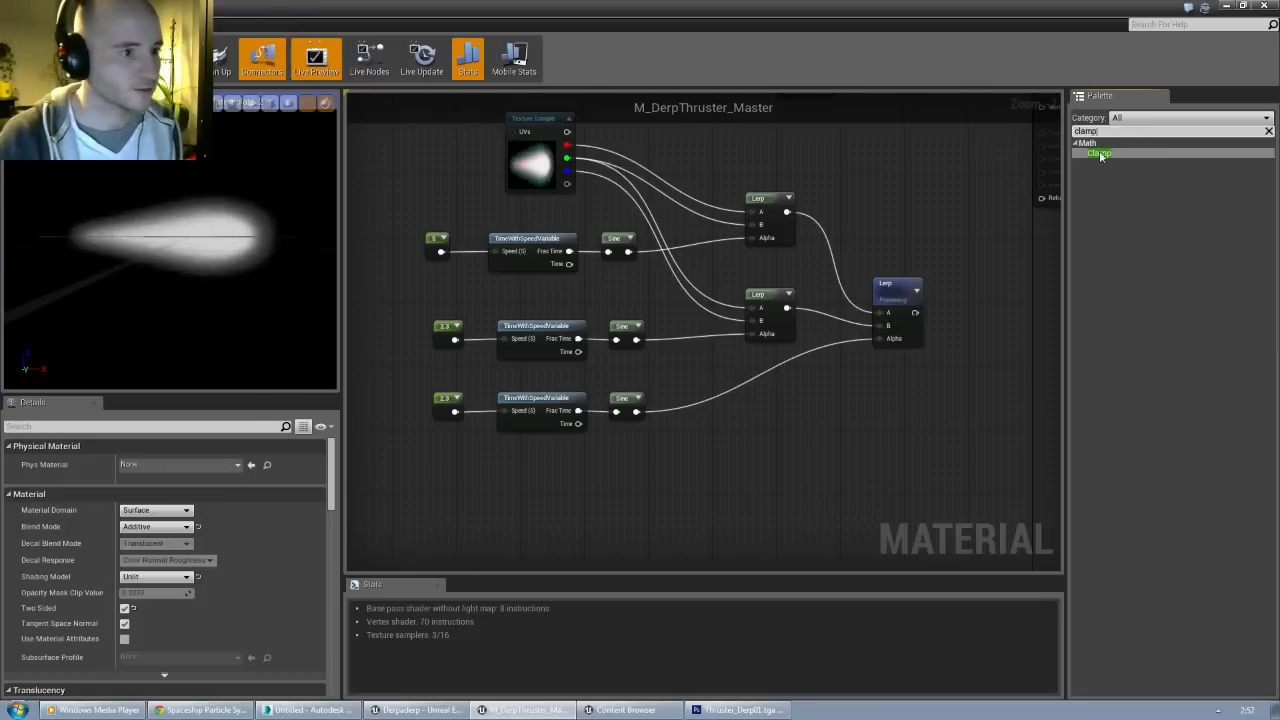
drag(1100, 155, 772, 393)
scroll(855, 390, up, 1)
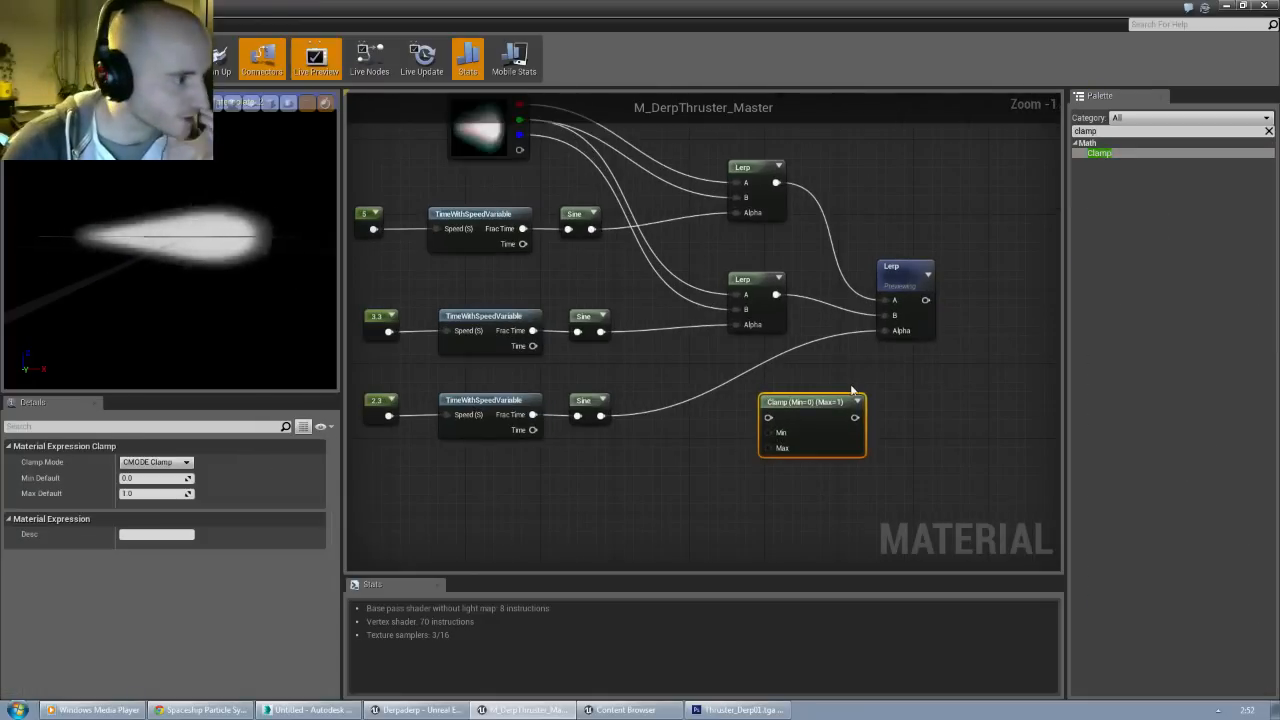
scroll(854, 374, down, 1)
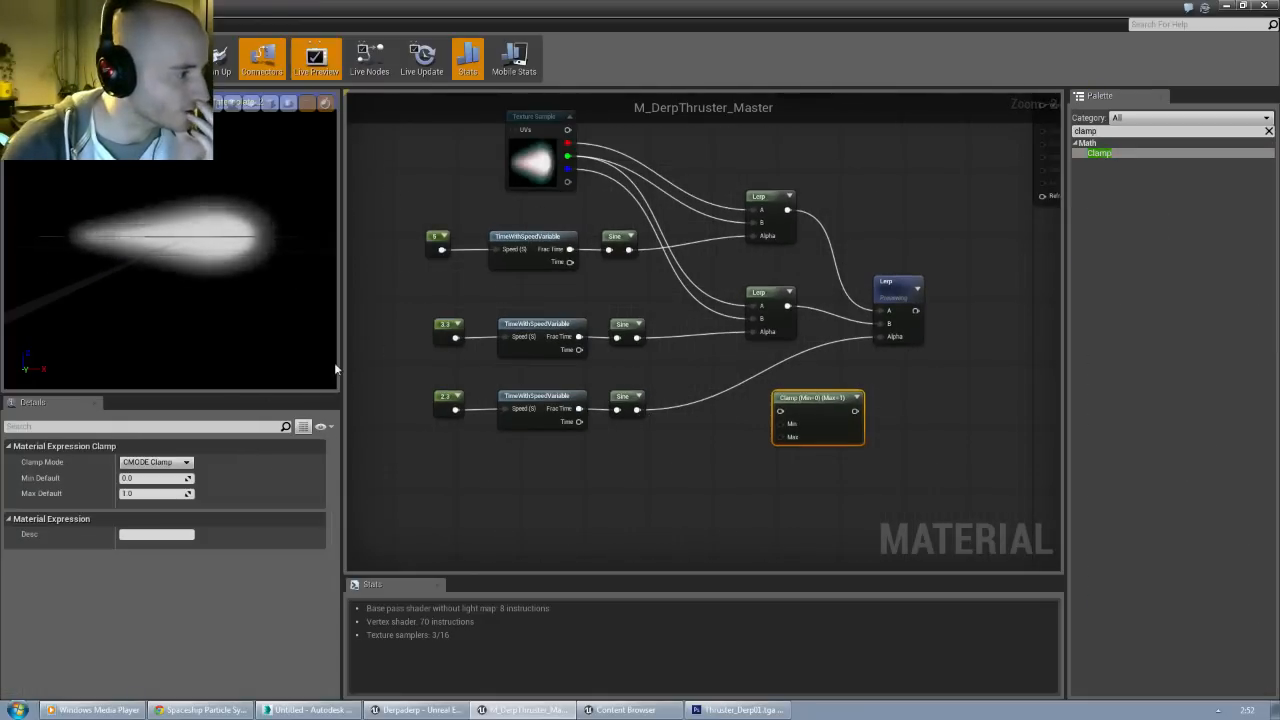
drag(341, 370, 264, 380)
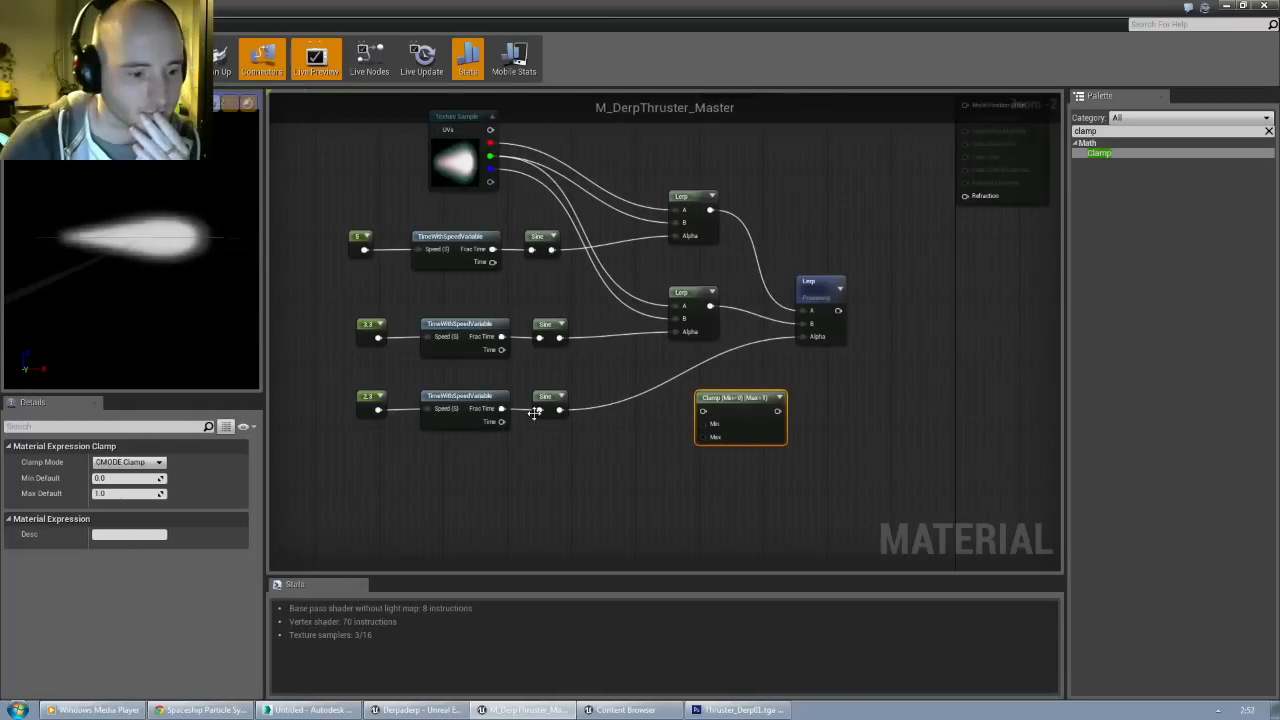
scroll(606, 445, up, 1)
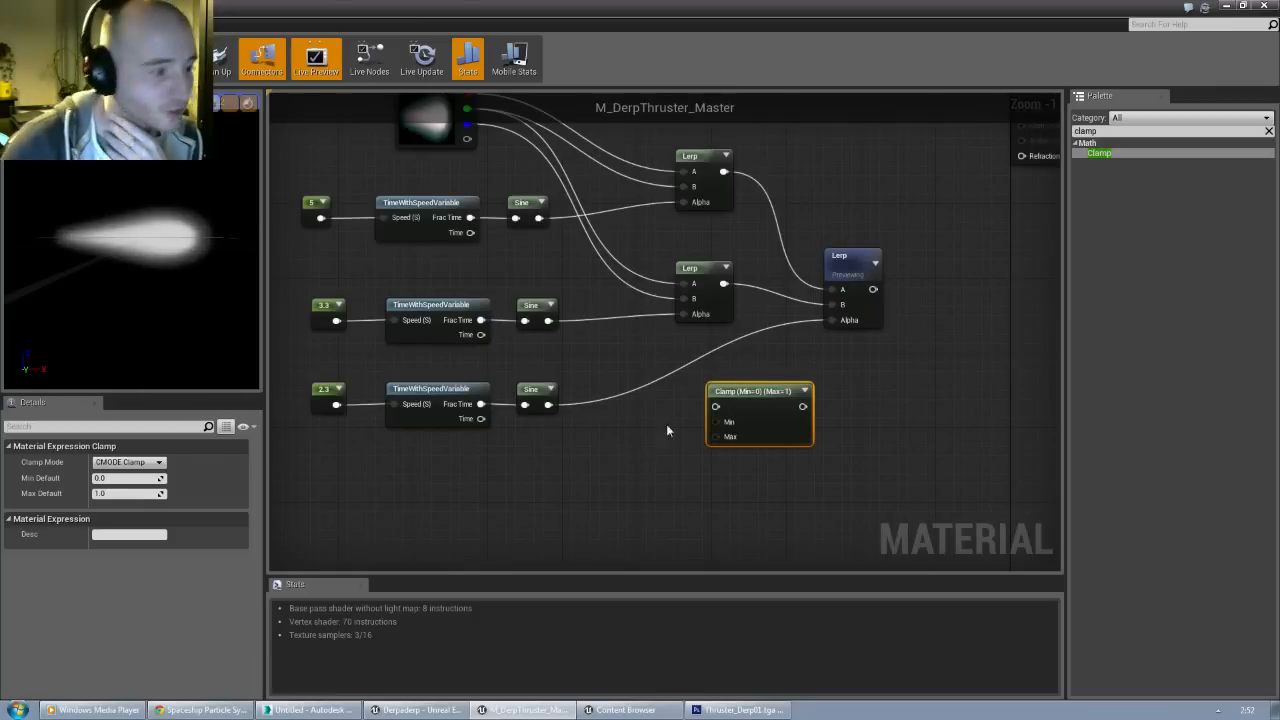
drag(793, 384, 742, 400)
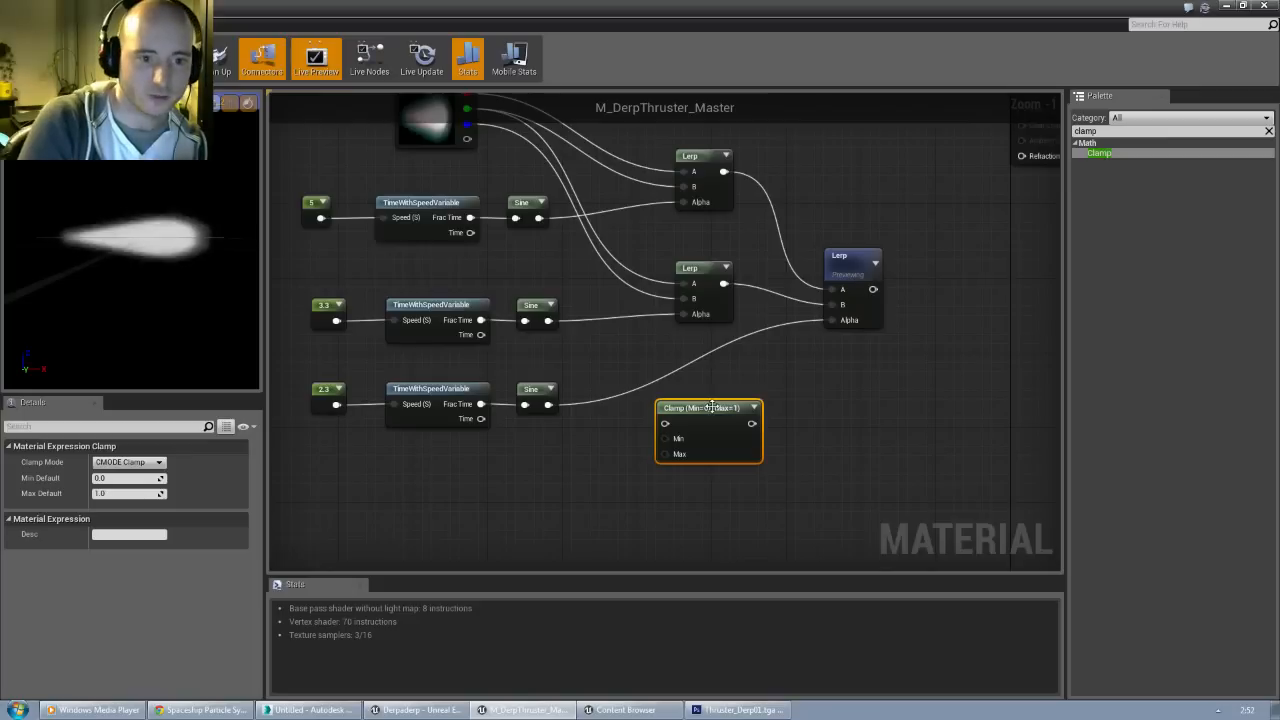
drag(711, 407, 744, 398)
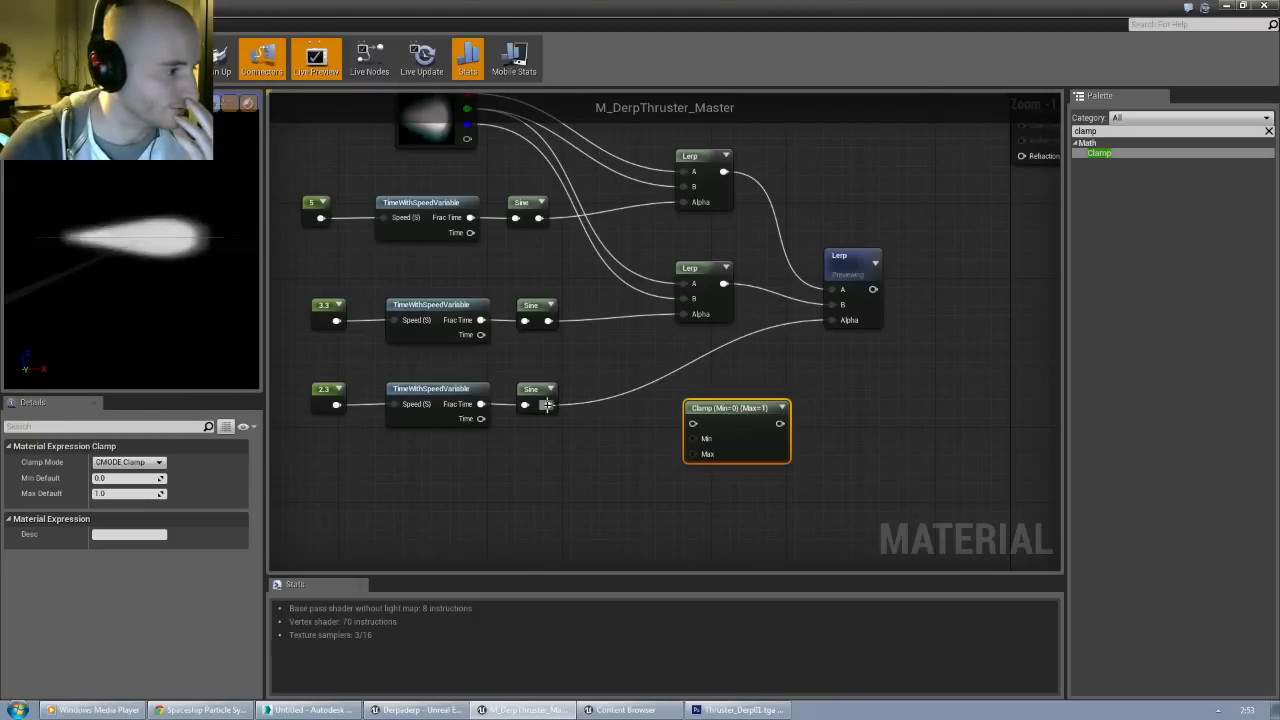
Step: Try routing the lowest Sine through the Clamp node into the final Lerp's Alpha
drag(548, 404, 693, 424)
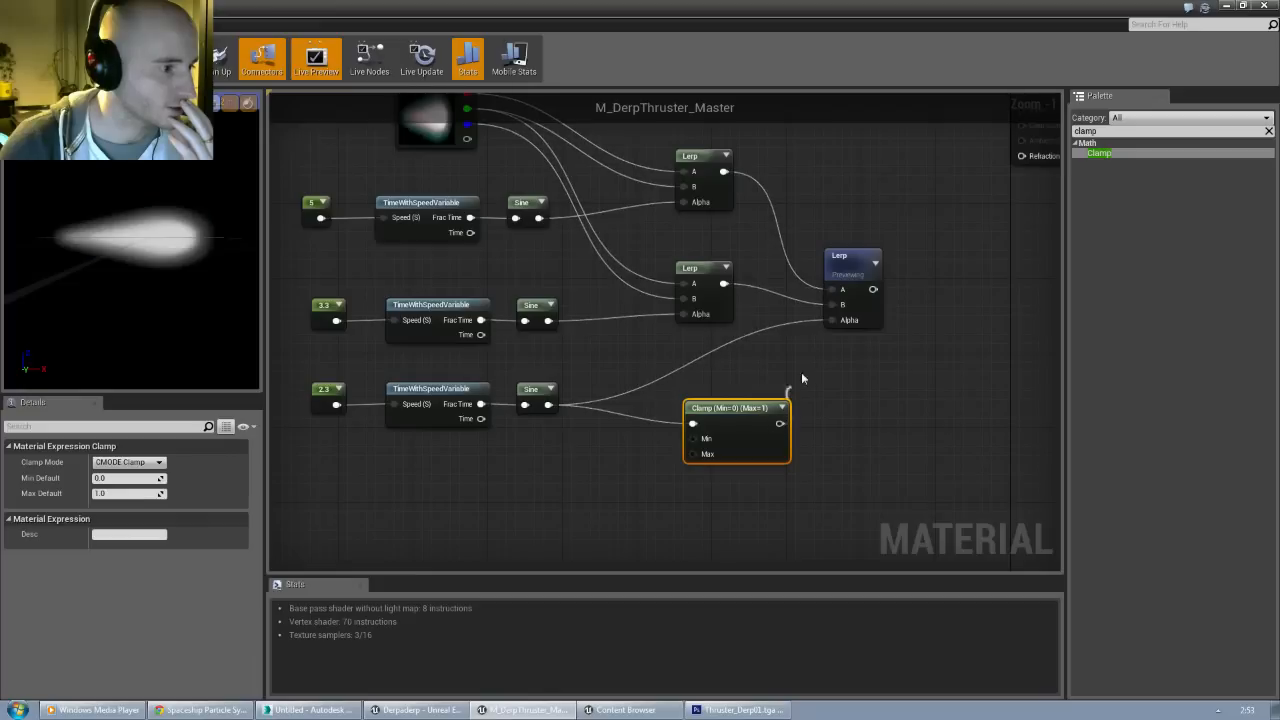
drag(832, 319, 832, 320)
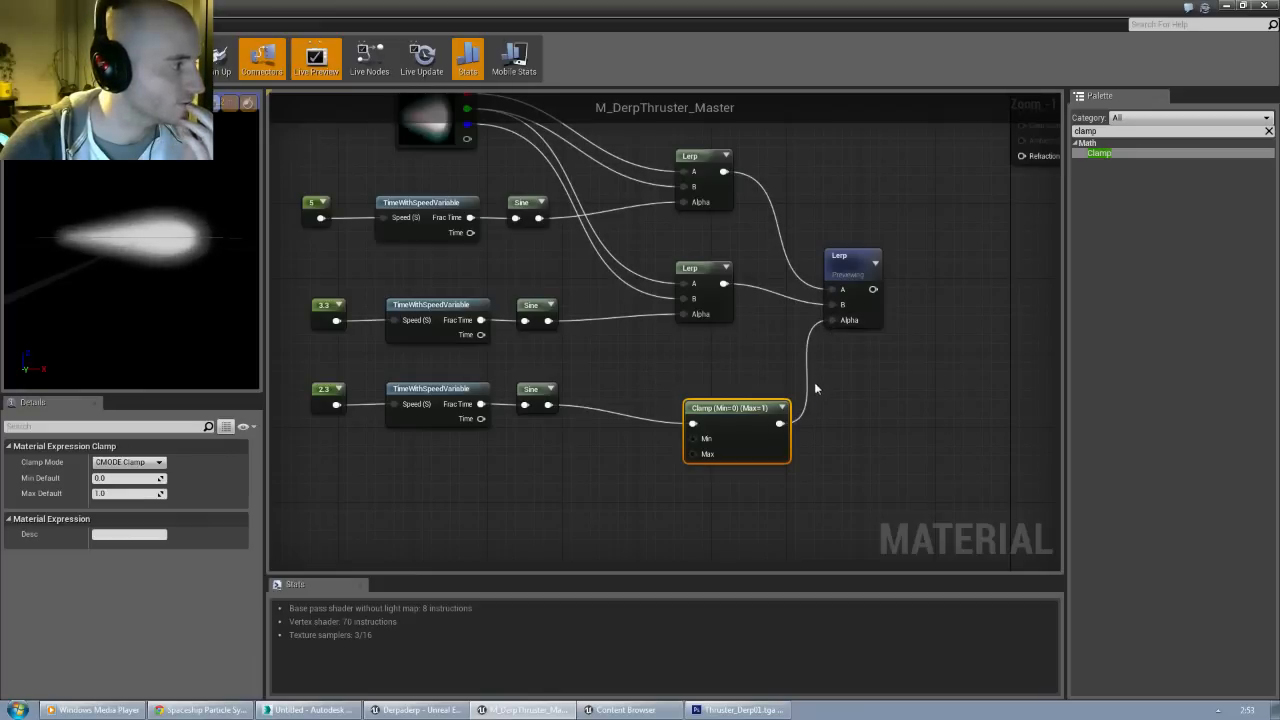
right_drag(728, 360, 691, 389)
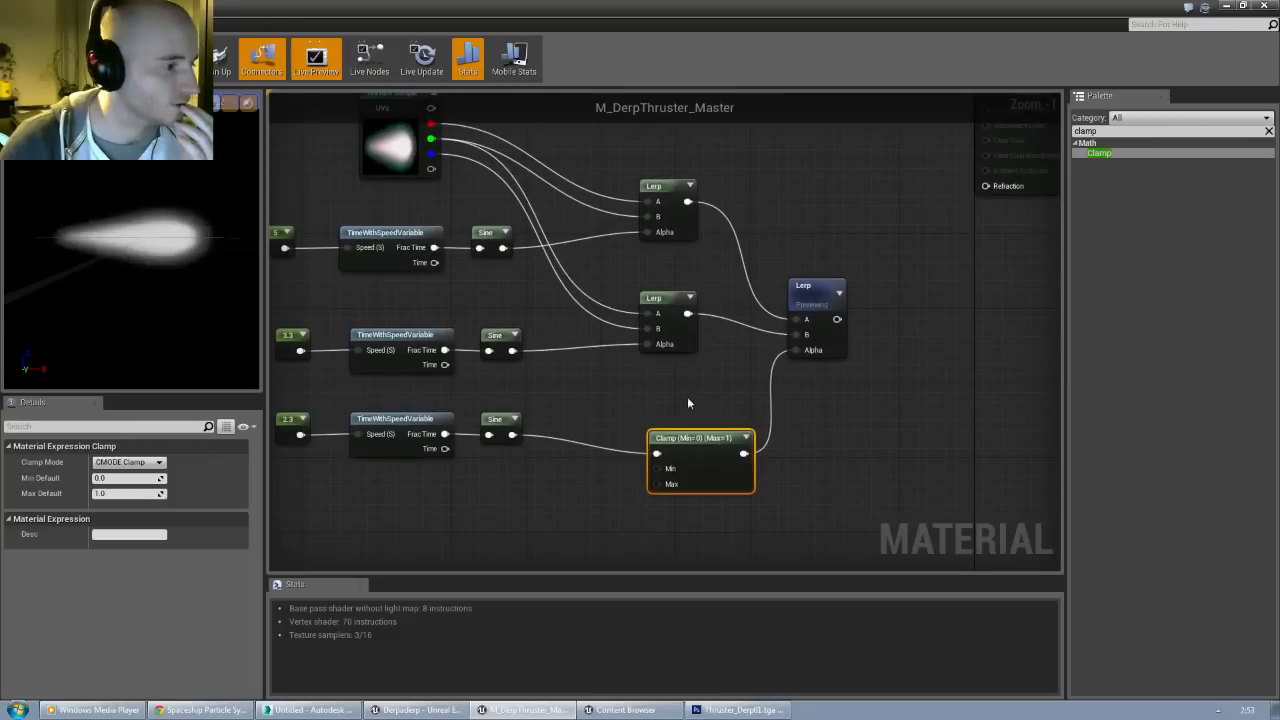
drag(823, 289, 856, 291)
right_drag(714, 391, 609, 400)
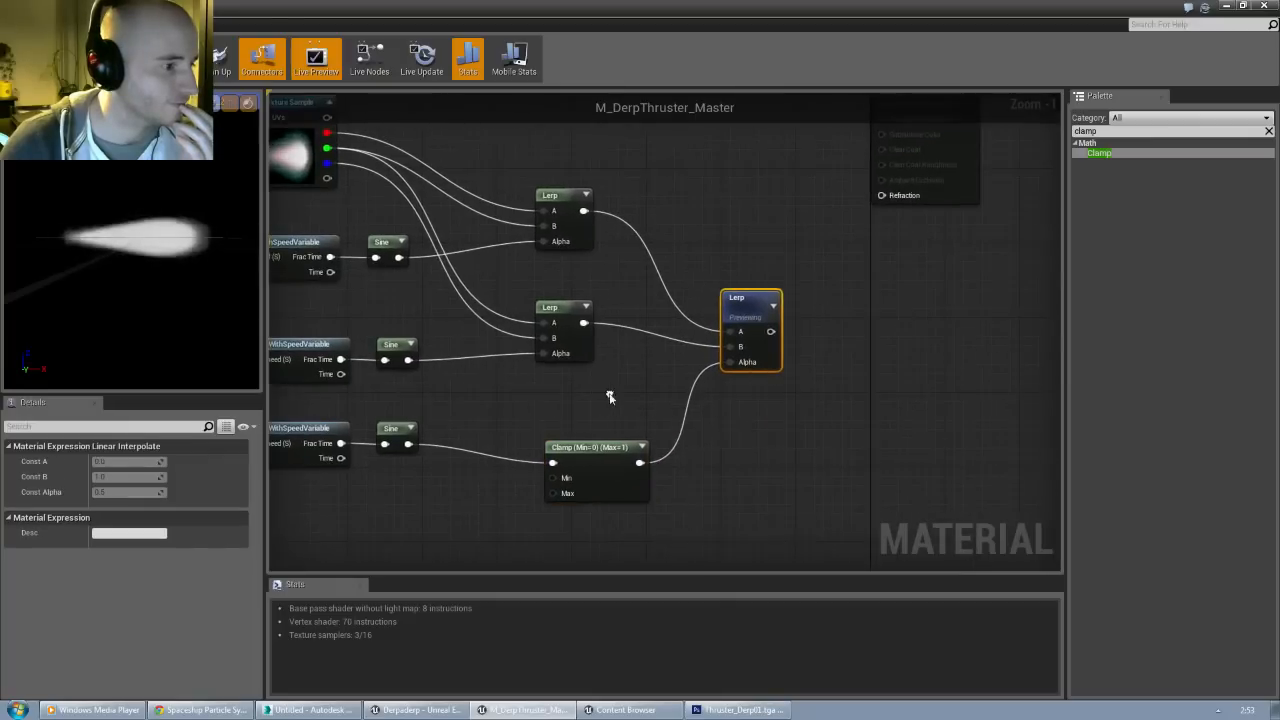
drag(590, 447, 570, 429)
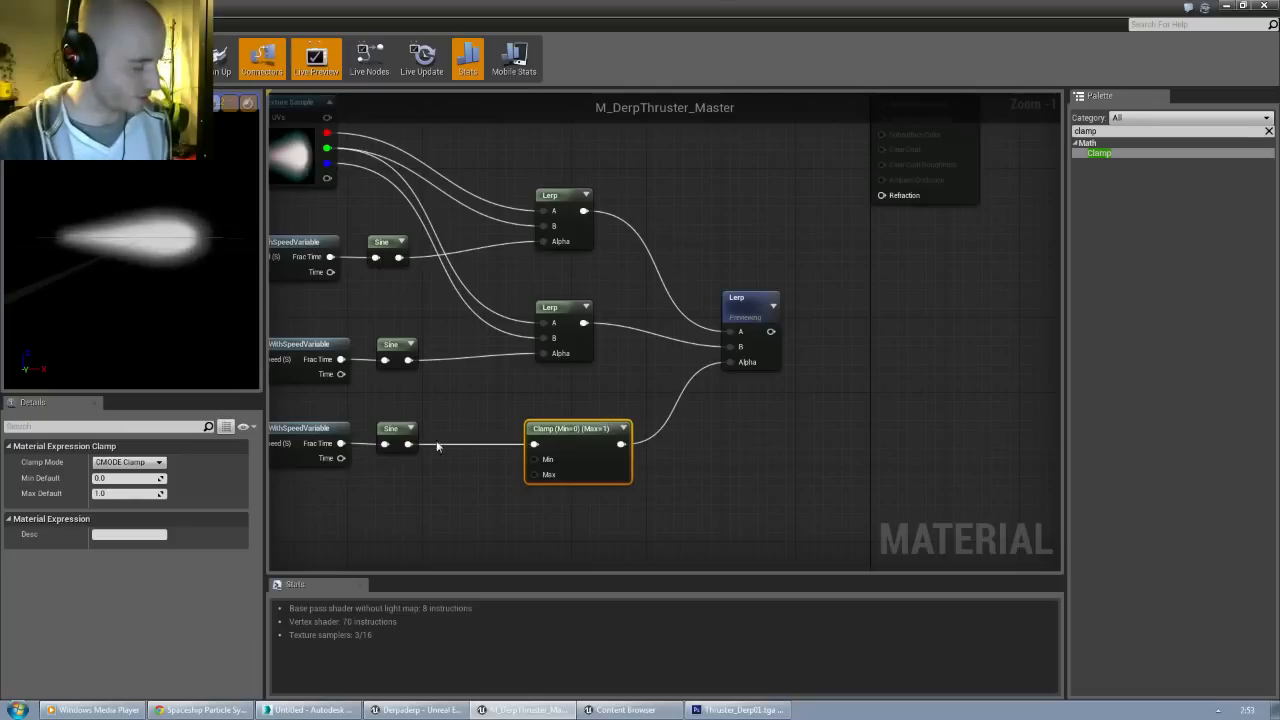
Step: Reconnect the lowest Sine directly to the final Lerp's Alpha, feed that Lerp's output into the Clamp and preview the Clamp
drag(410, 453, 728, 362)
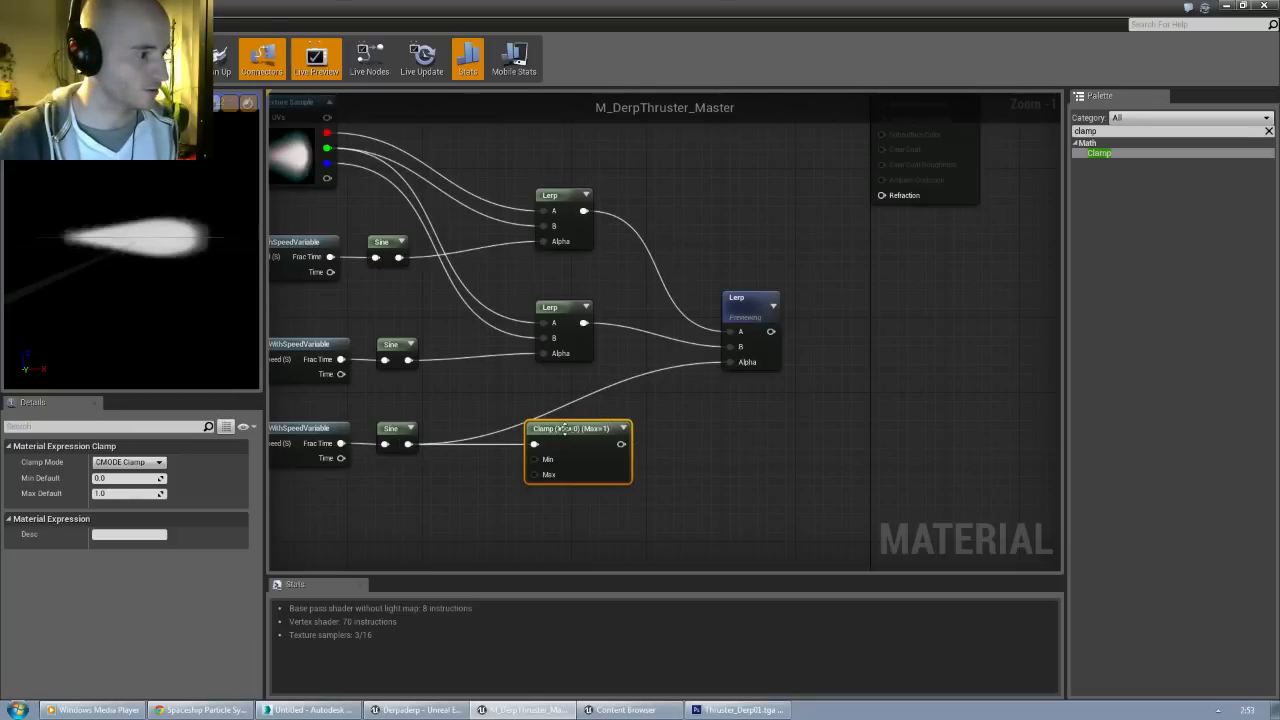
drag(555, 428, 888, 370)
drag(770, 331, 870, 388)
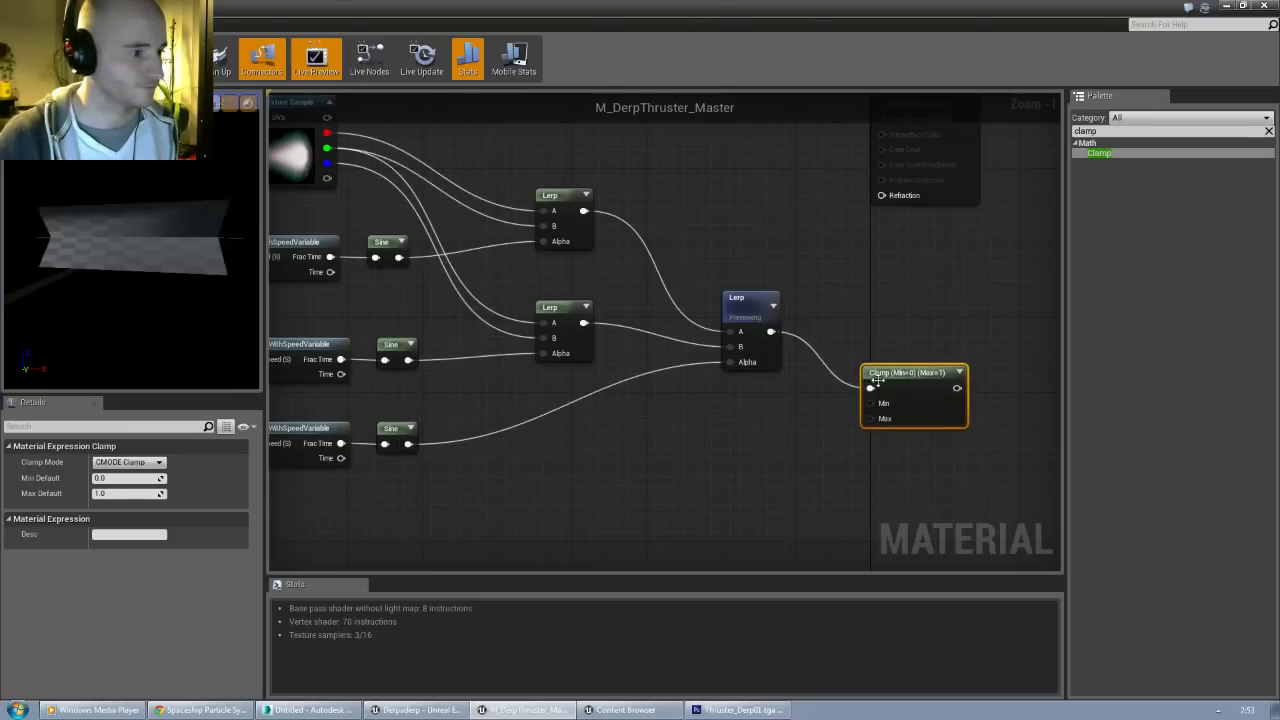
right_click(880, 372)
click(915, 377)
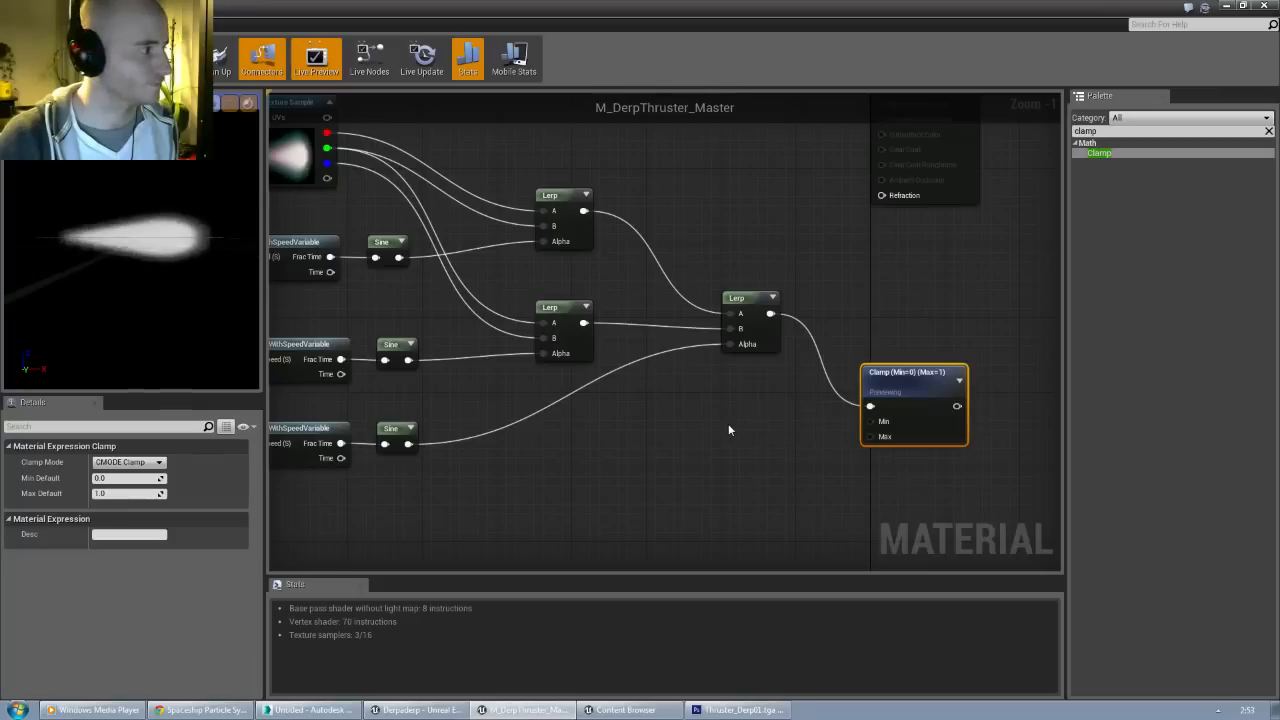
Step: Move the material output node further away and reposition the Clamp and final Lerp closer to the other two Lerps
drag(209, 314, 193, 281)
scroll(434, 355, down, 3)
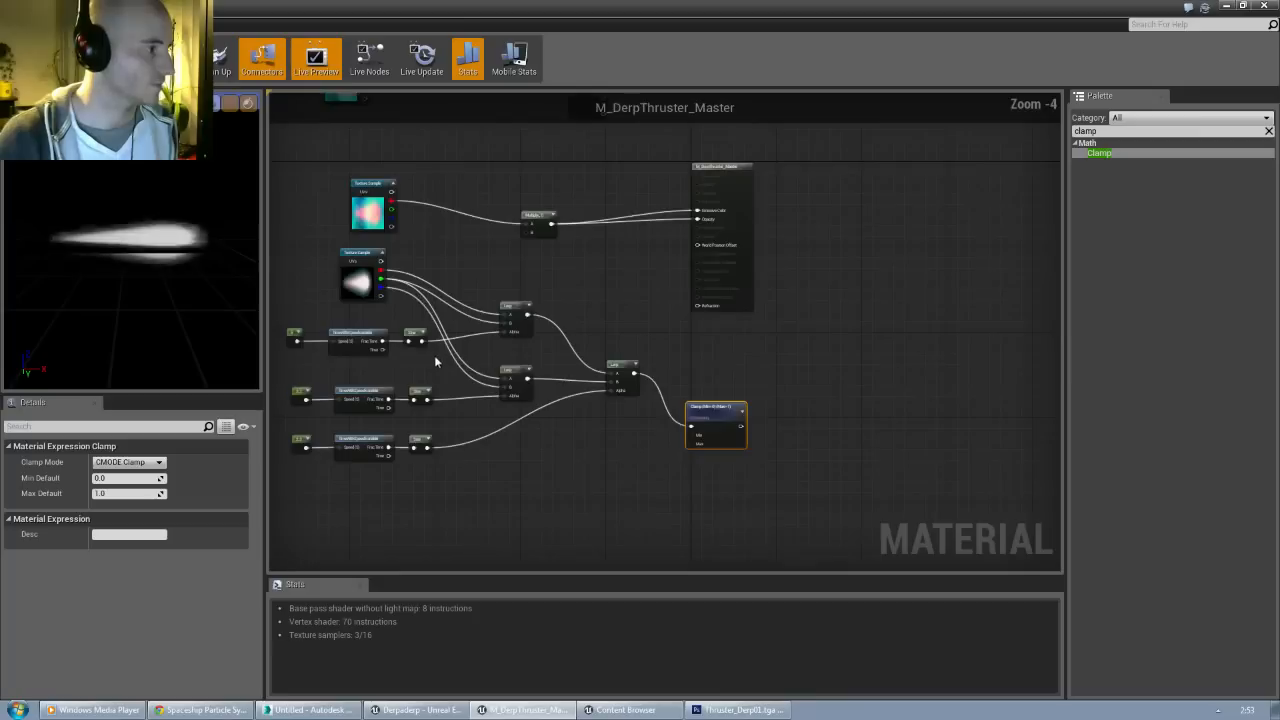
scroll(626, 280, up, 2)
right_drag(817, 169, 839, 218)
drag(790, 157, 900, 157)
drag(772, 524, 675, 365)
drag(640, 455, 572, 455)
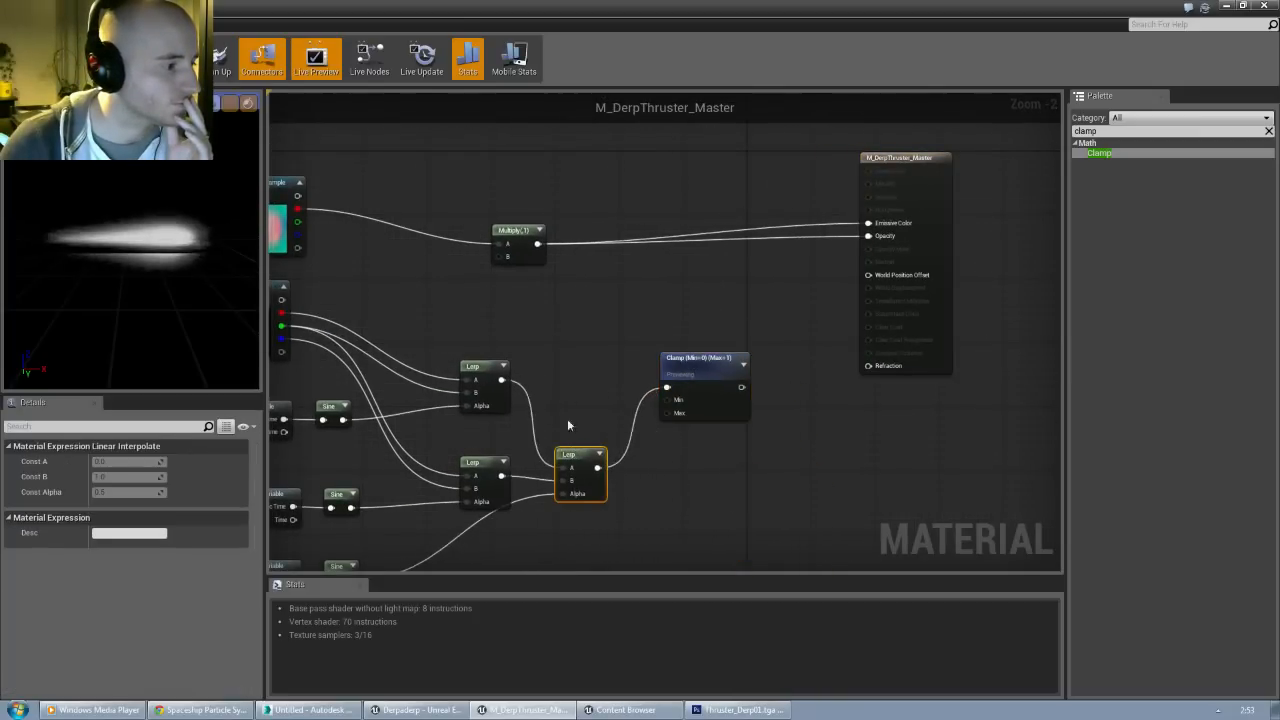
right_drag(614, 346, 682, 371)
drag(762, 384, 738, 368)
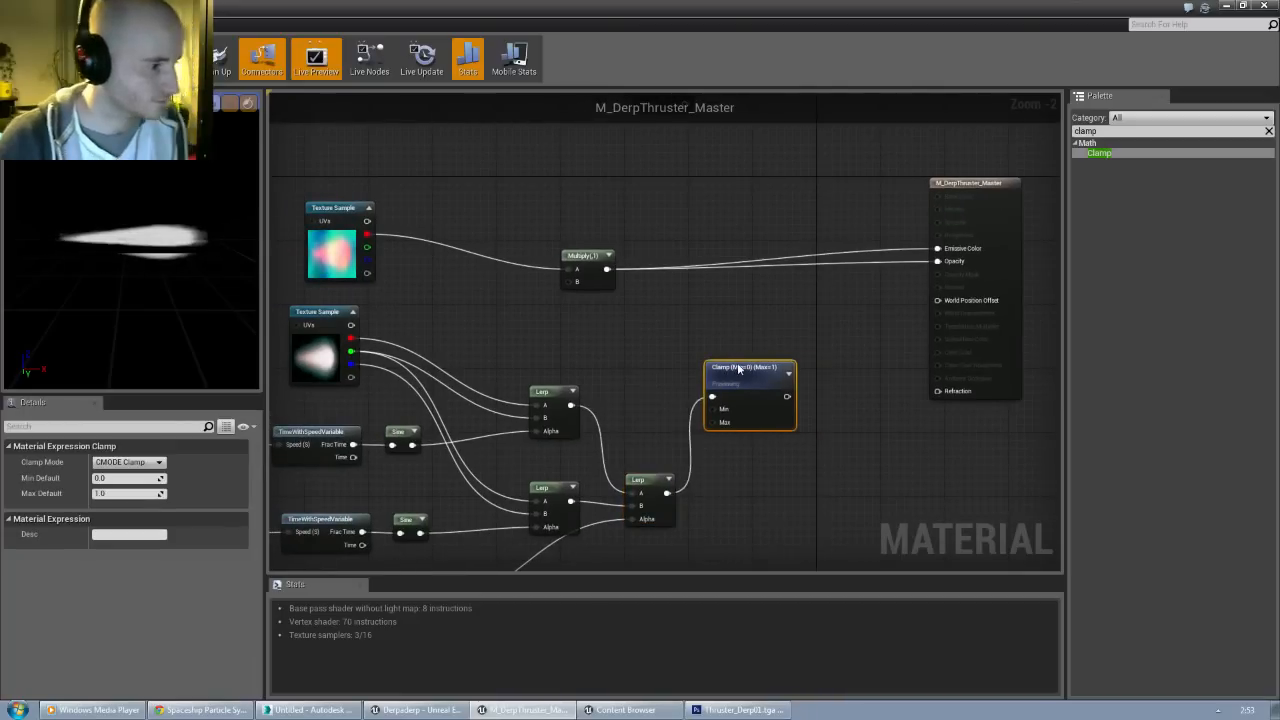
Step: Create an Add node with the colored Texture Sample's red channel in A and the Clamp output in B
click(792, 326)
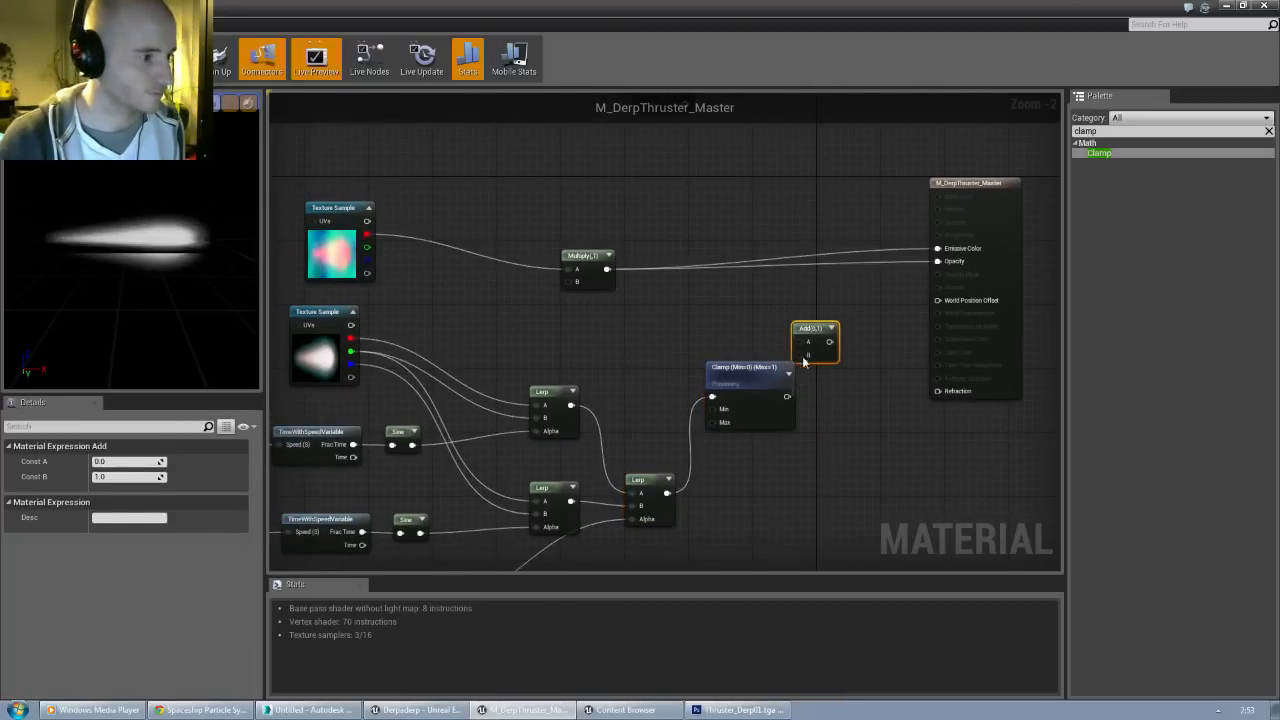
right_drag(438, 274, 480, 286)
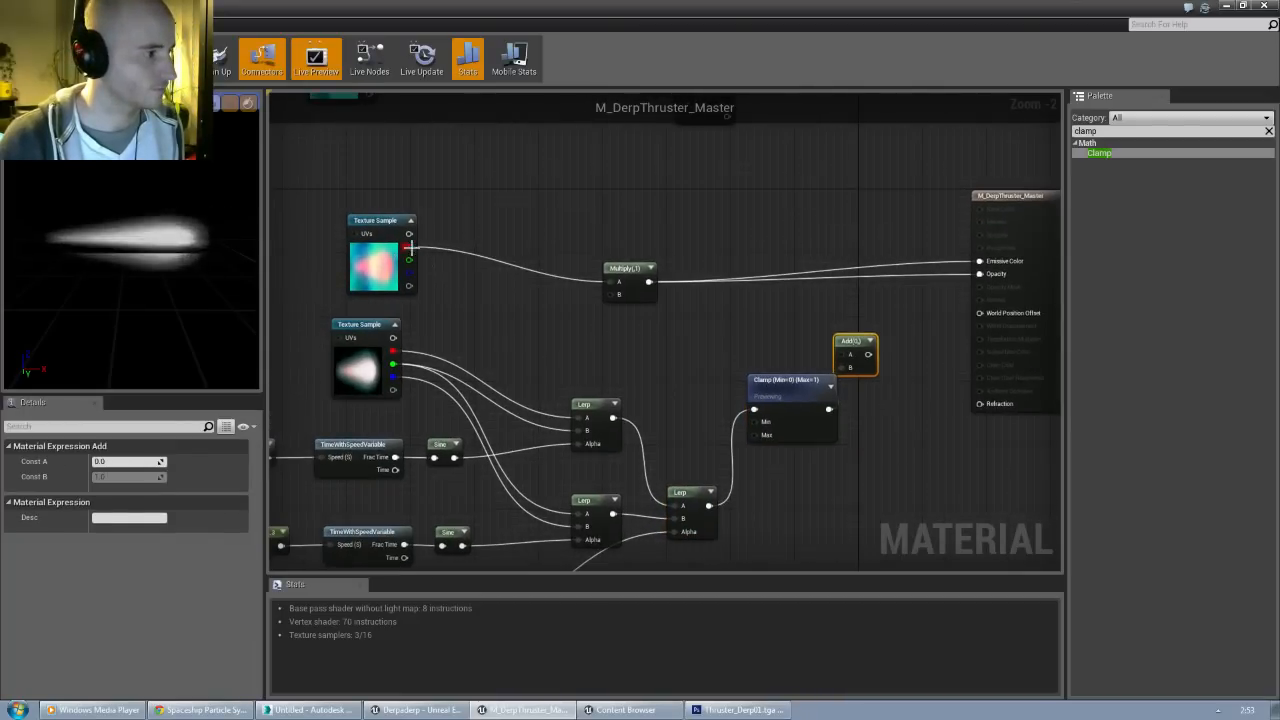
mouse_move(503, 217)
right_down()
mouse_move(559, 406)
mouse_move(495, 226)
right_up()
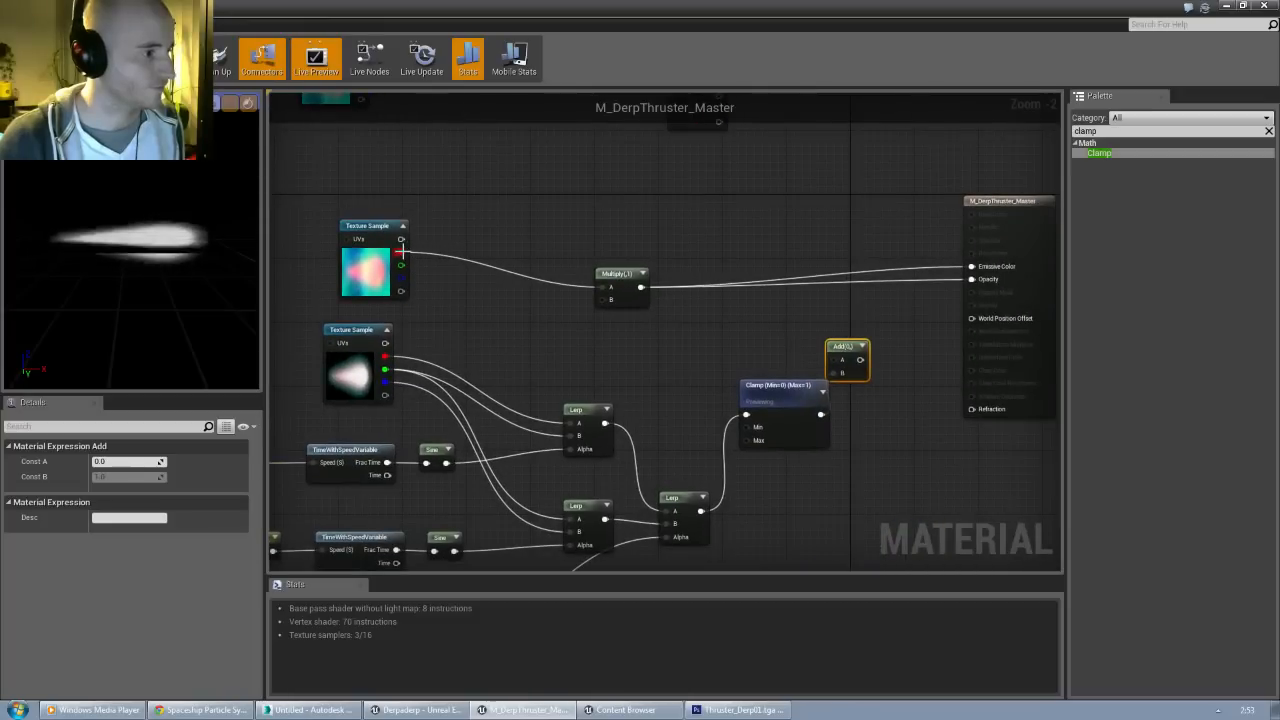
drag(400, 252, 834, 359)
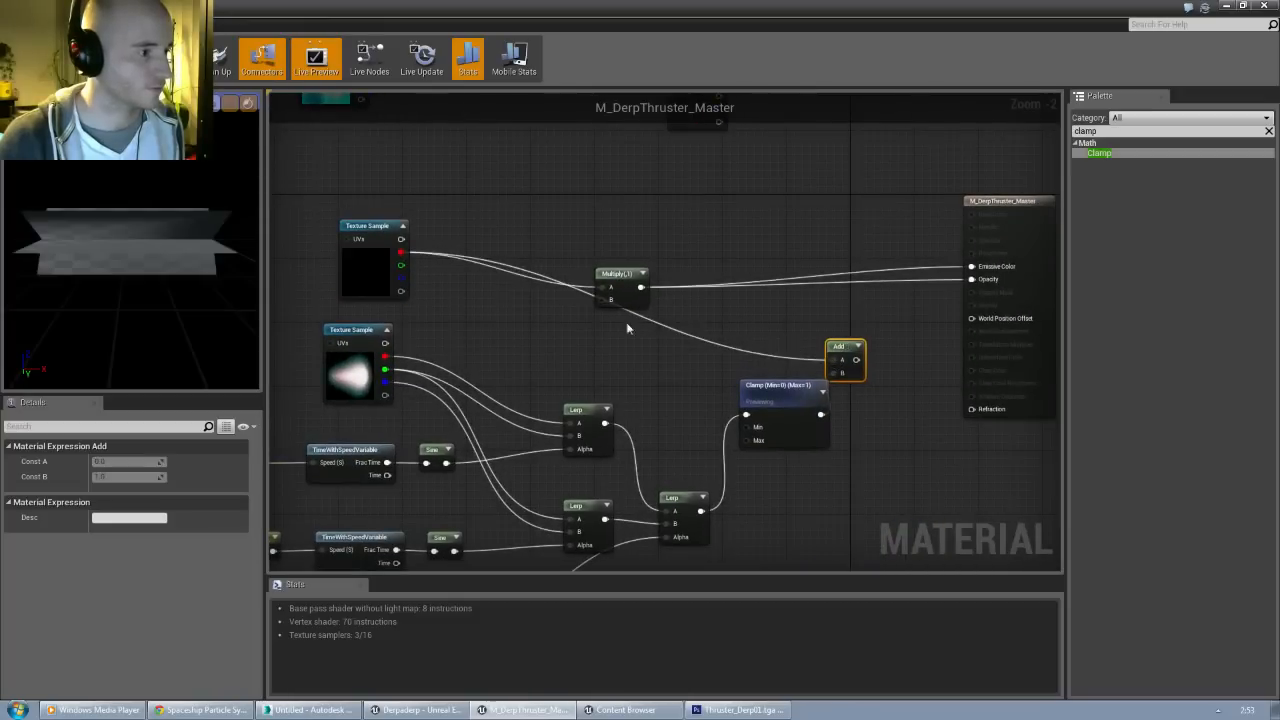
Step: Move the output Multiply node above the Add node, then connect the Add to its A and the upper noise Multiply to its B
drag(610, 275, 801, 267)
drag(856, 359, 803, 279)
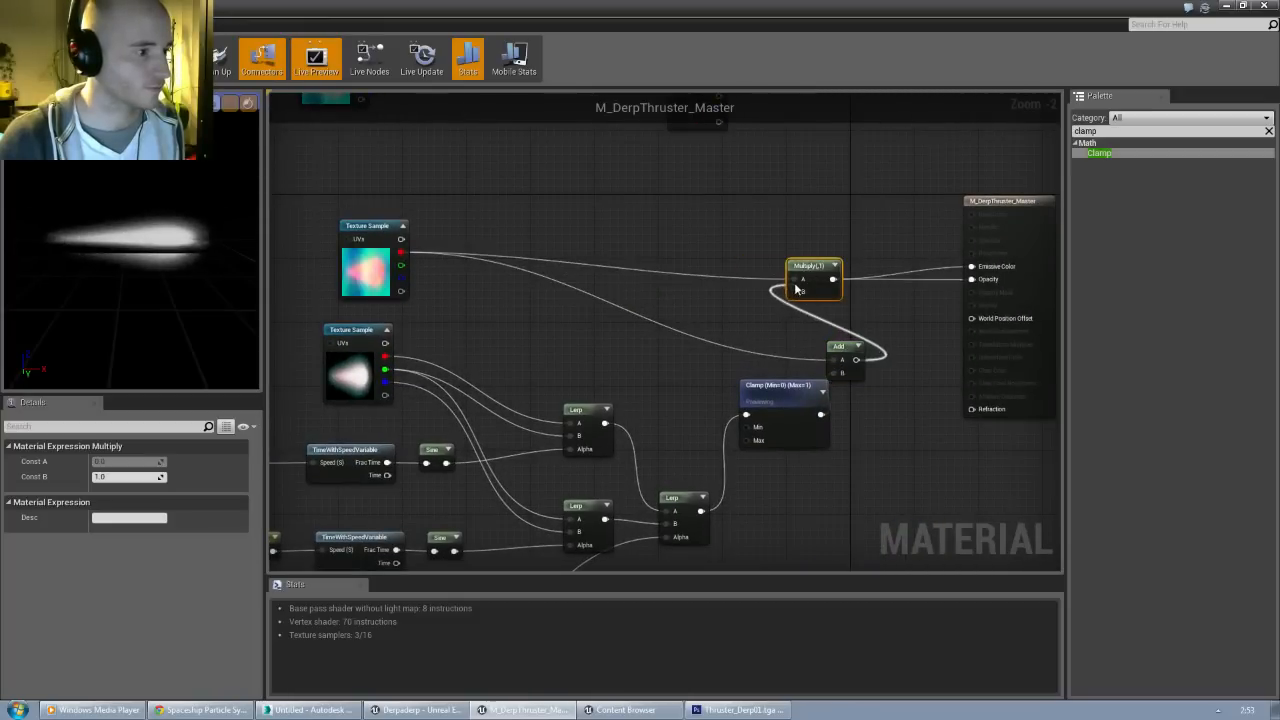
scroll(573, 252, down, 1)
right_drag(573, 252, 614, 350)
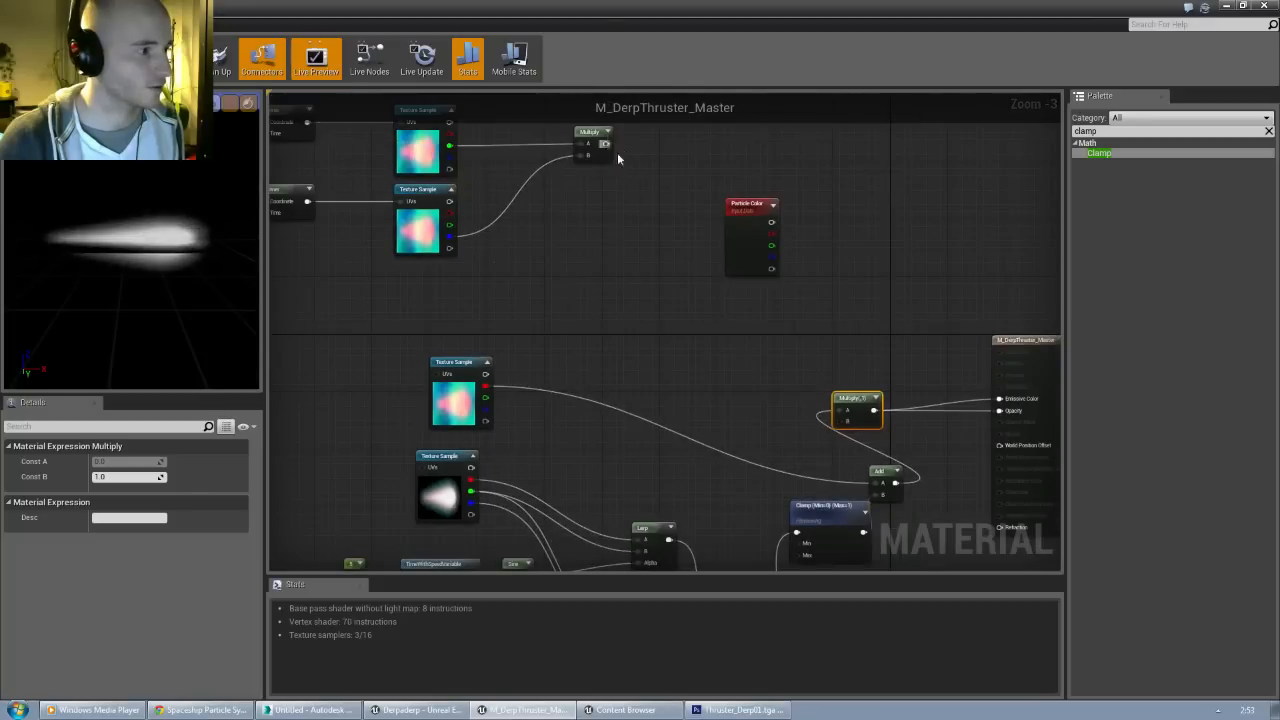
drag(607, 145, 836, 411)
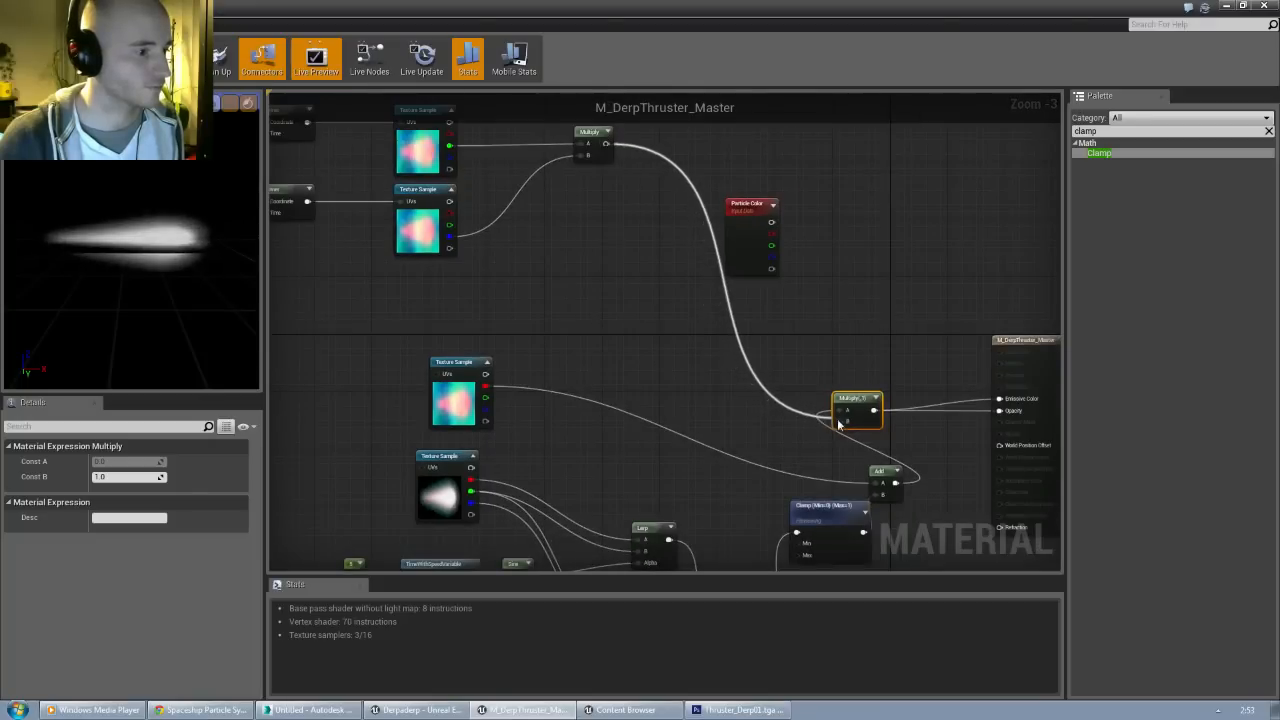
Step: Stop previewing the Clamp node and inspect the complete material up close in the preview viewport
right_click(820, 510)
click(845, 304)
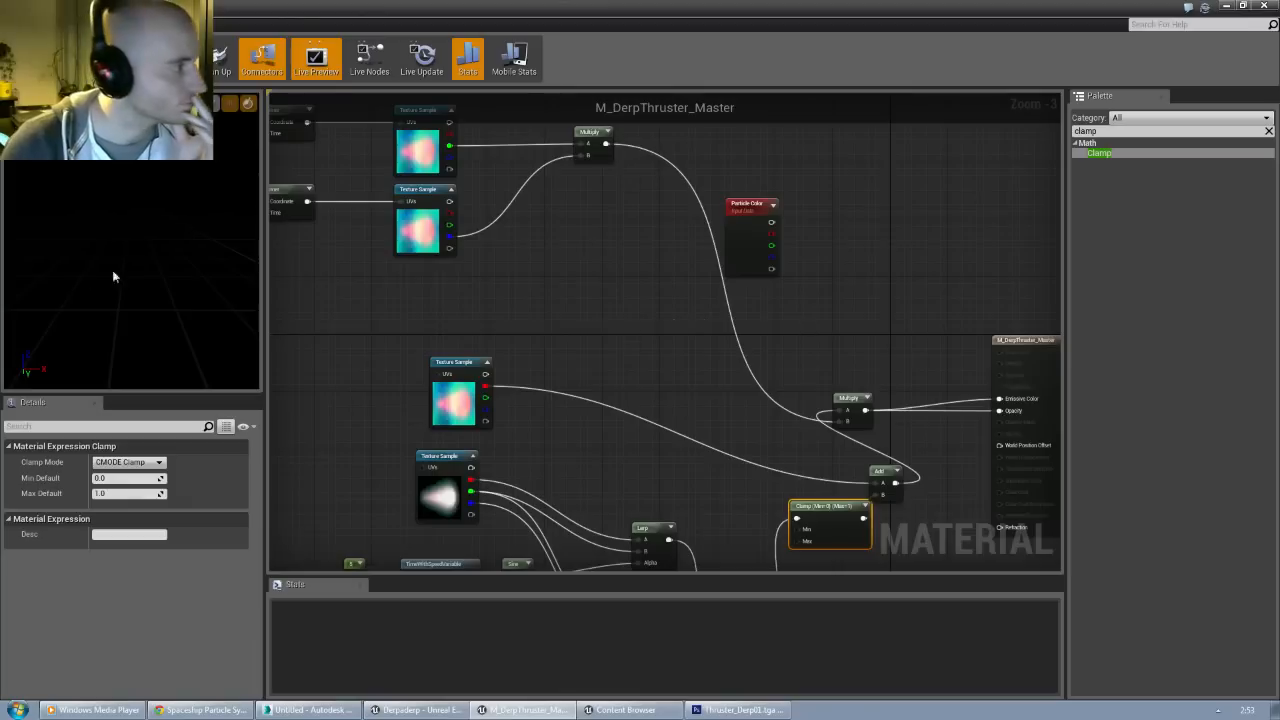
mouse_move(141, 258)
right_down()
mouse_move(141, 300)
mouse_move(141, 258)
right_up()
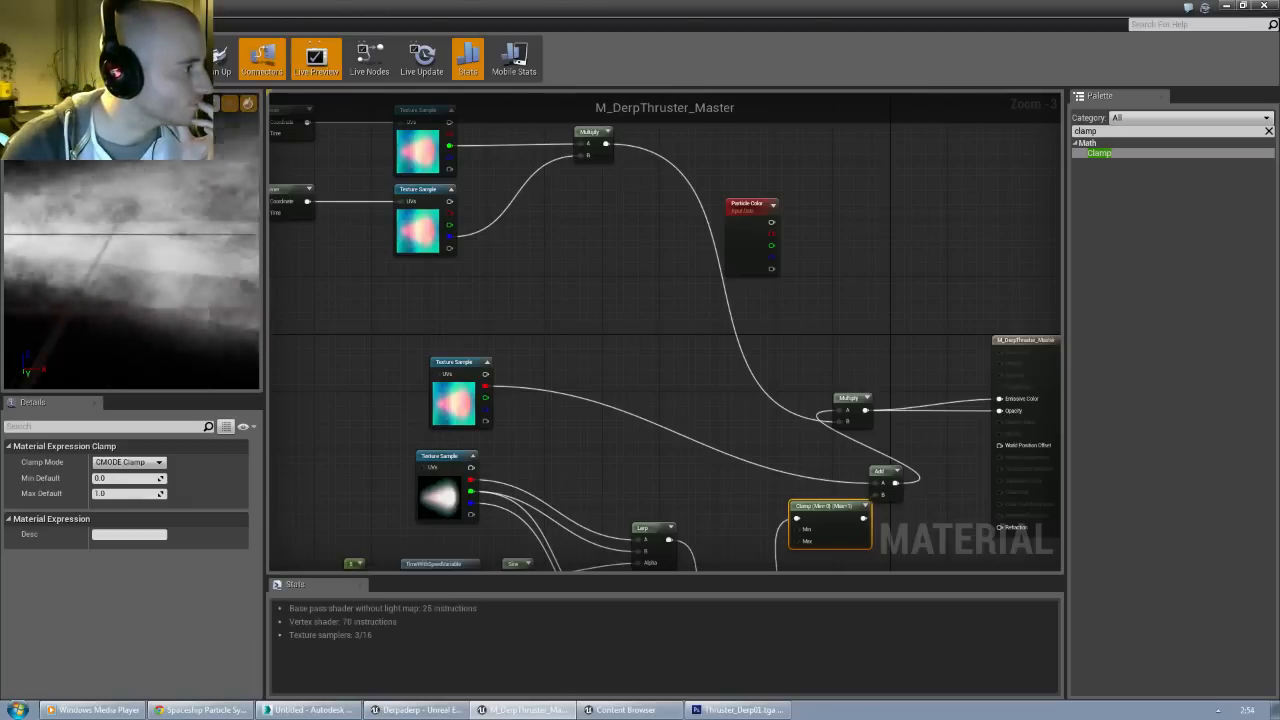
Step: Move the Clamp below the Add, then shift the mask samples, Lerps, Clamp, Multiply and Add away from the material output
right_drag(588, 371, 449, 315)
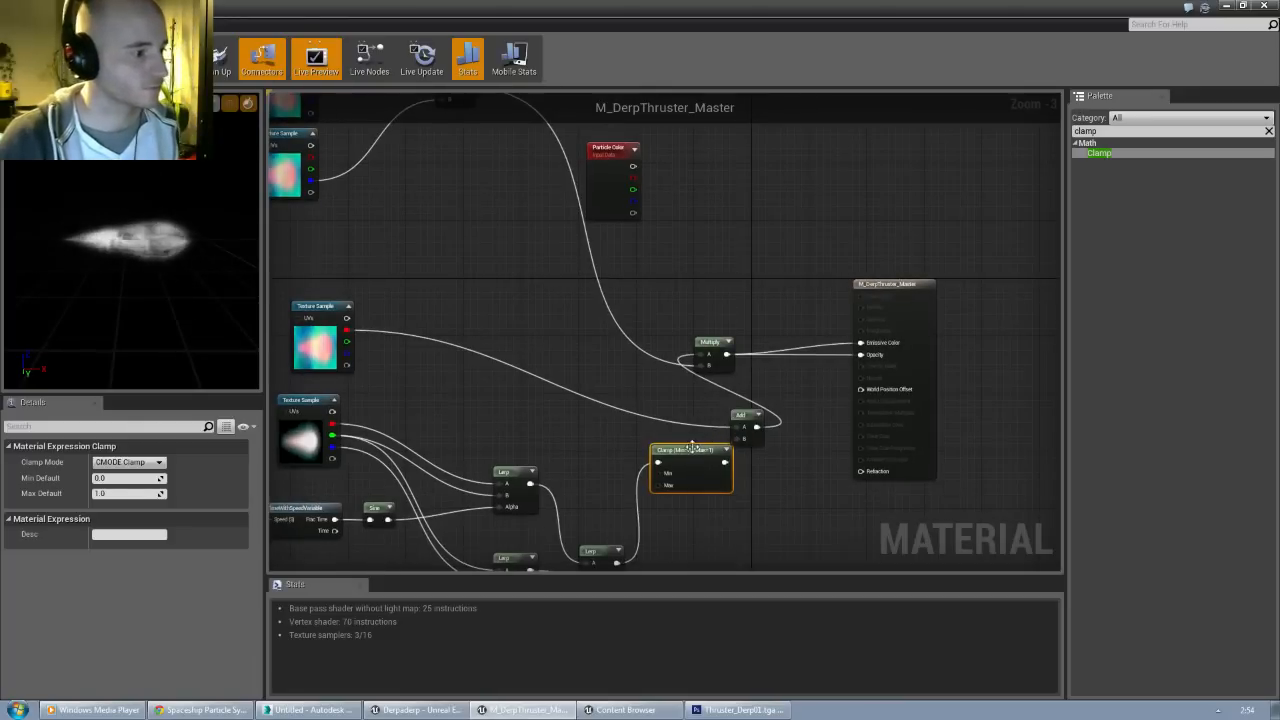
drag(691, 447, 680, 492)
scroll(514, 391, down, 3)
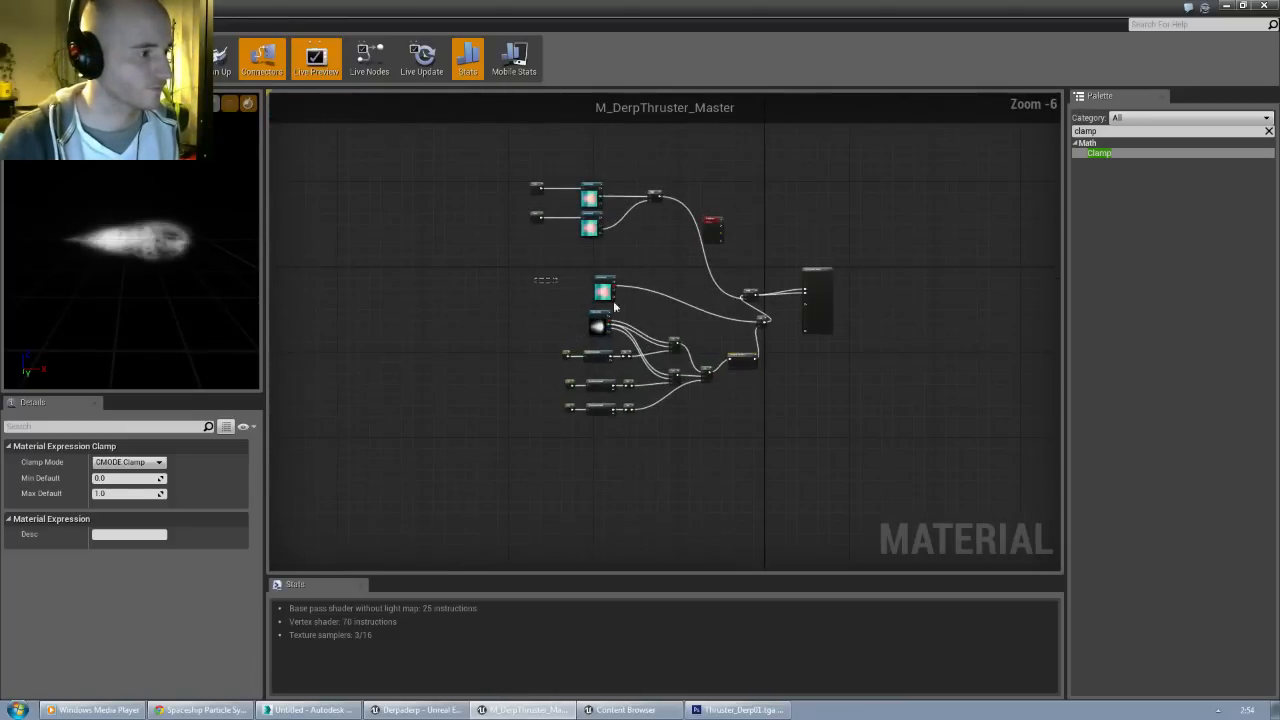
drag(615, 306, 749, 415)
drag(709, 371, 507, 373)
click(790, 327)
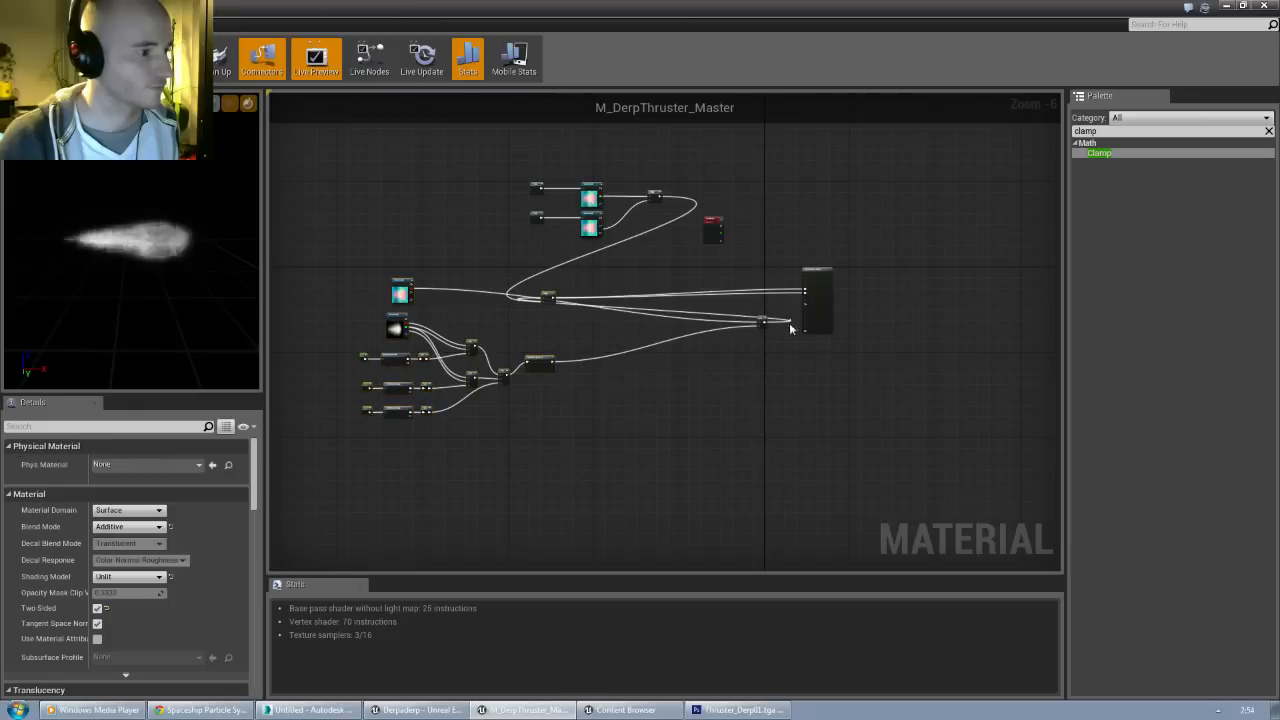
drag(763, 321, 530, 322)
click(594, 320)
Step: Move the upper noise group of Panners, two Texture Samples and their Multiply further away from the Particle Color node
scroll(600, 320, up, 2)
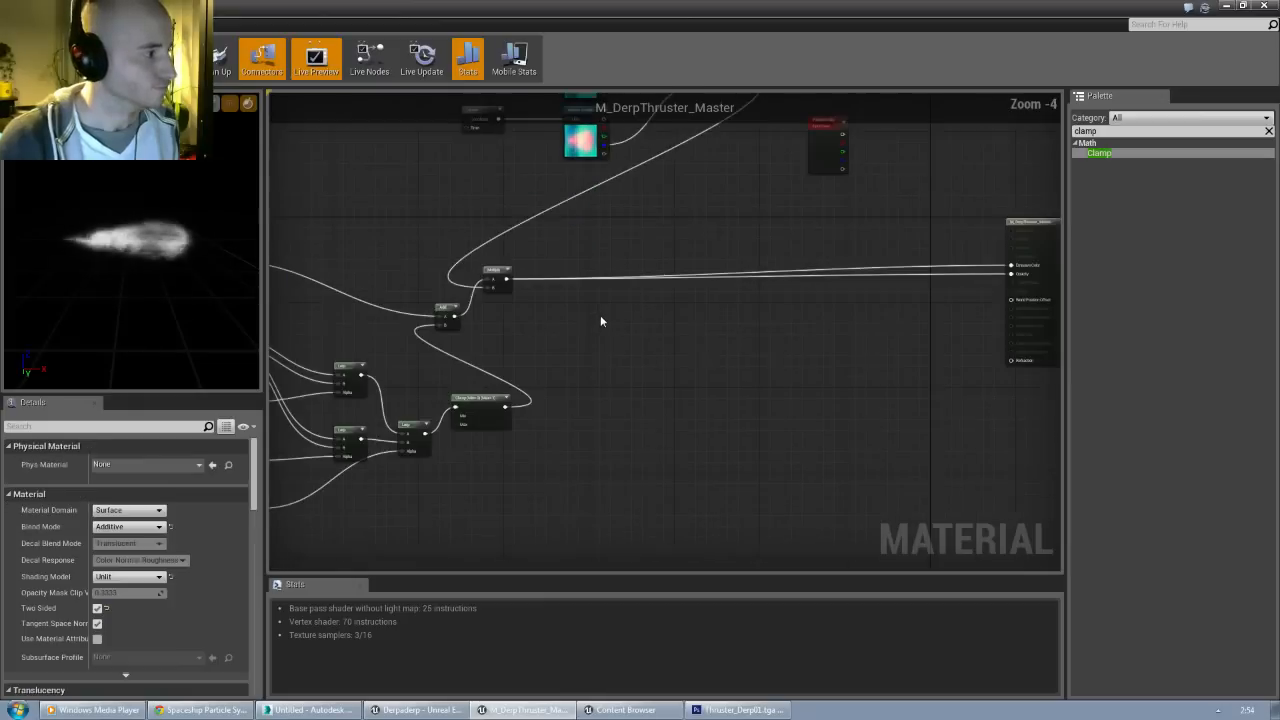
right_drag(602, 315, 630, 365)
right_drag(642, 284, 690, 386)
scroll(510, 240, down, 1)
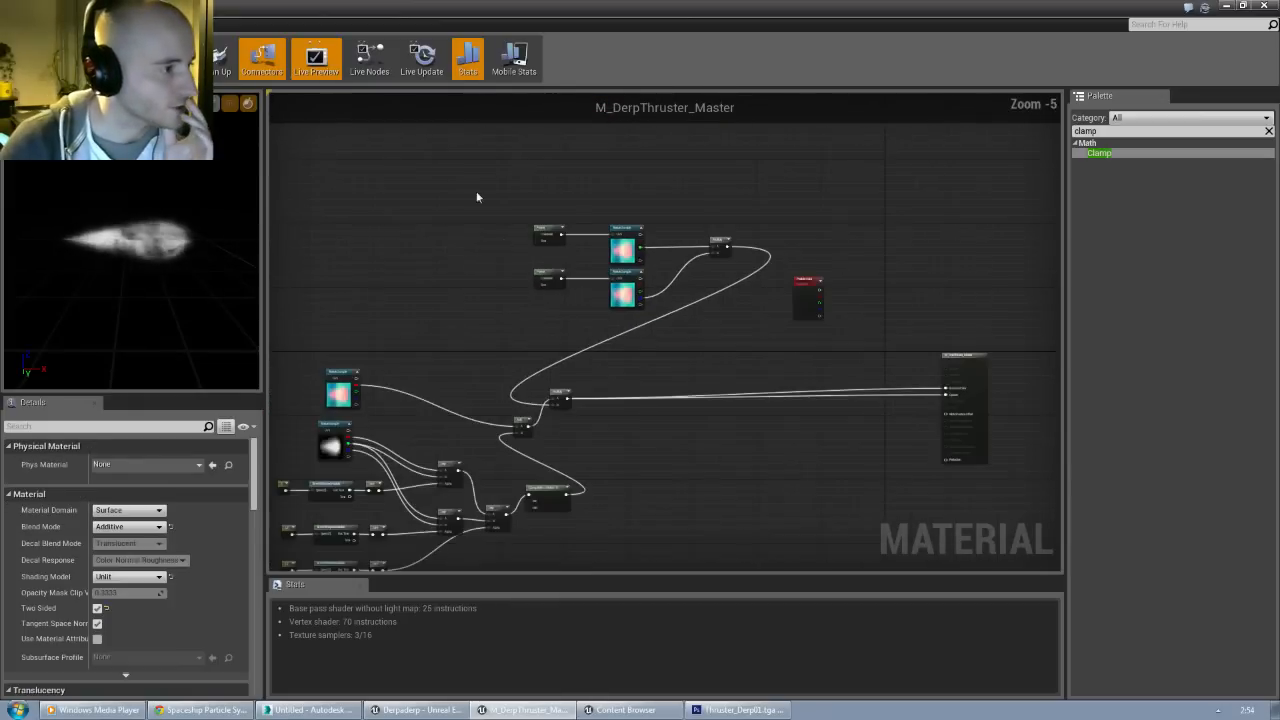
drag(476, 195, 753, 290)
drag(717, 240, 486, 222)
Step: Create a new Add node between the output Multiply and the material output
scroll(575, 416, up, 3)
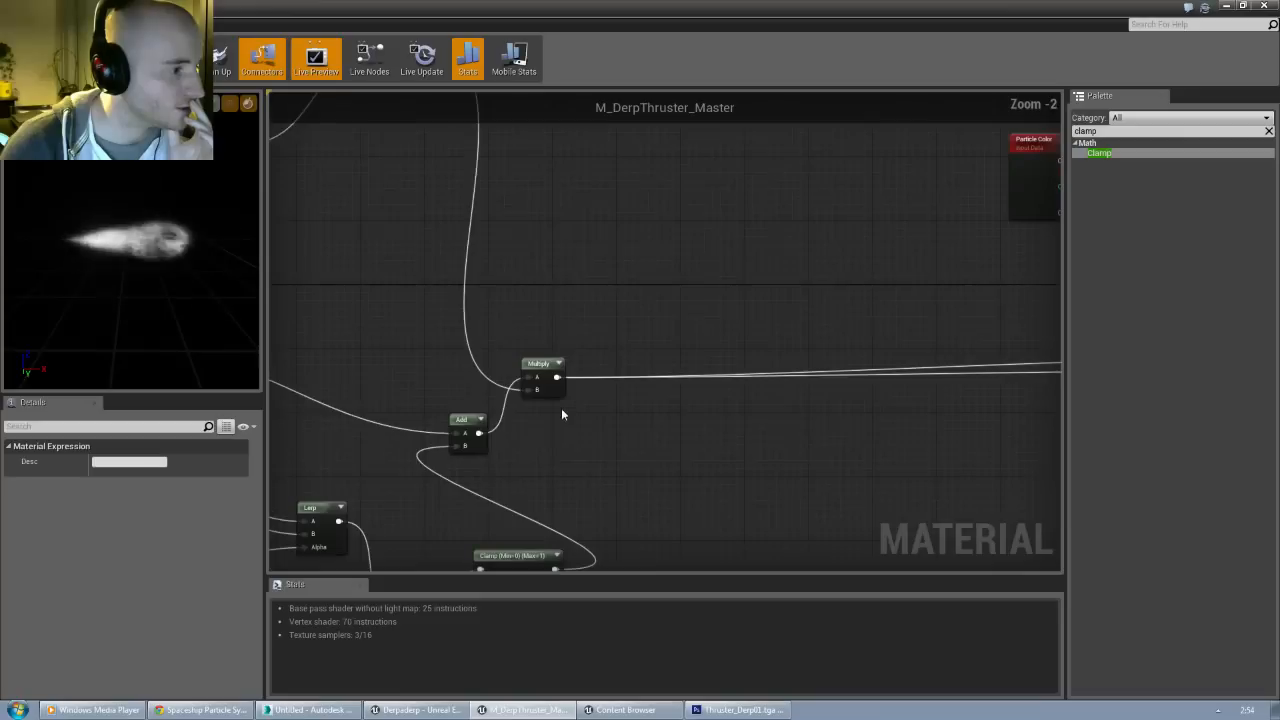
right_click(643, 310)
scroll(645, 312, down, 5)
click(647, 314)
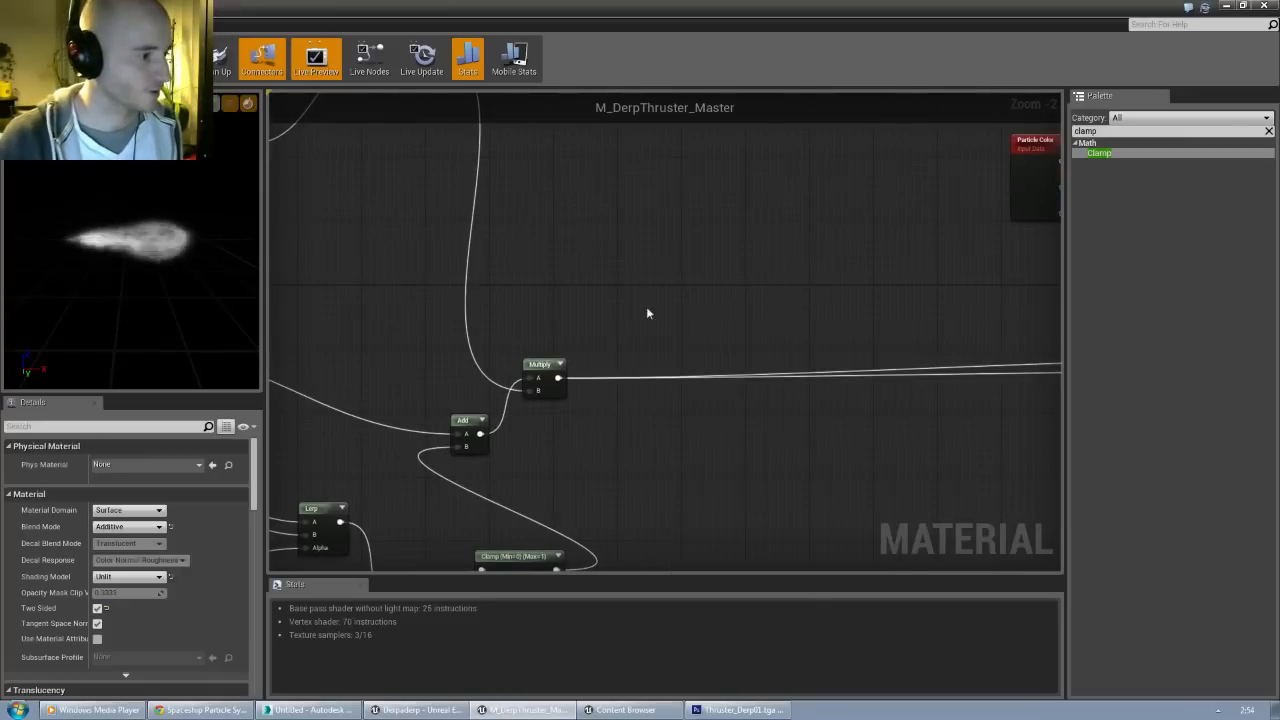
click(652, 337)
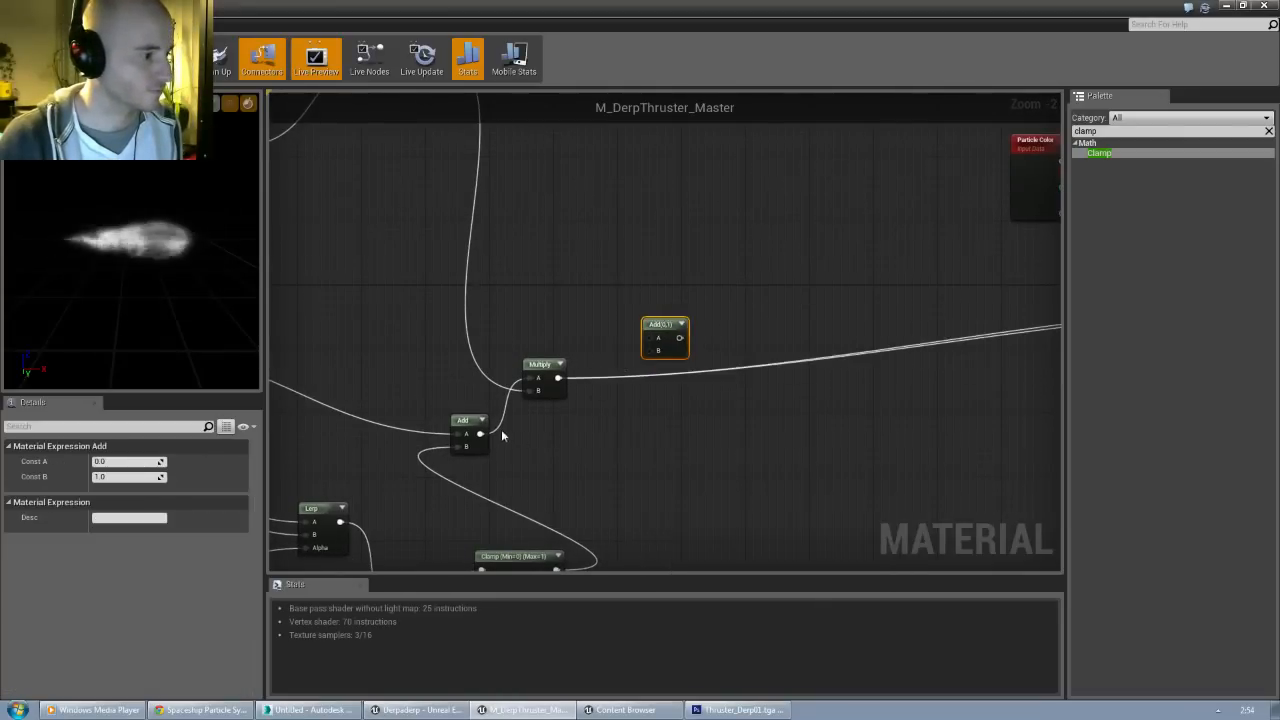
Step: Connect the output Multiply to the new Add's A and the Clamp to its B, then preview that Add node
right_drag(587, 444, 758, 361)
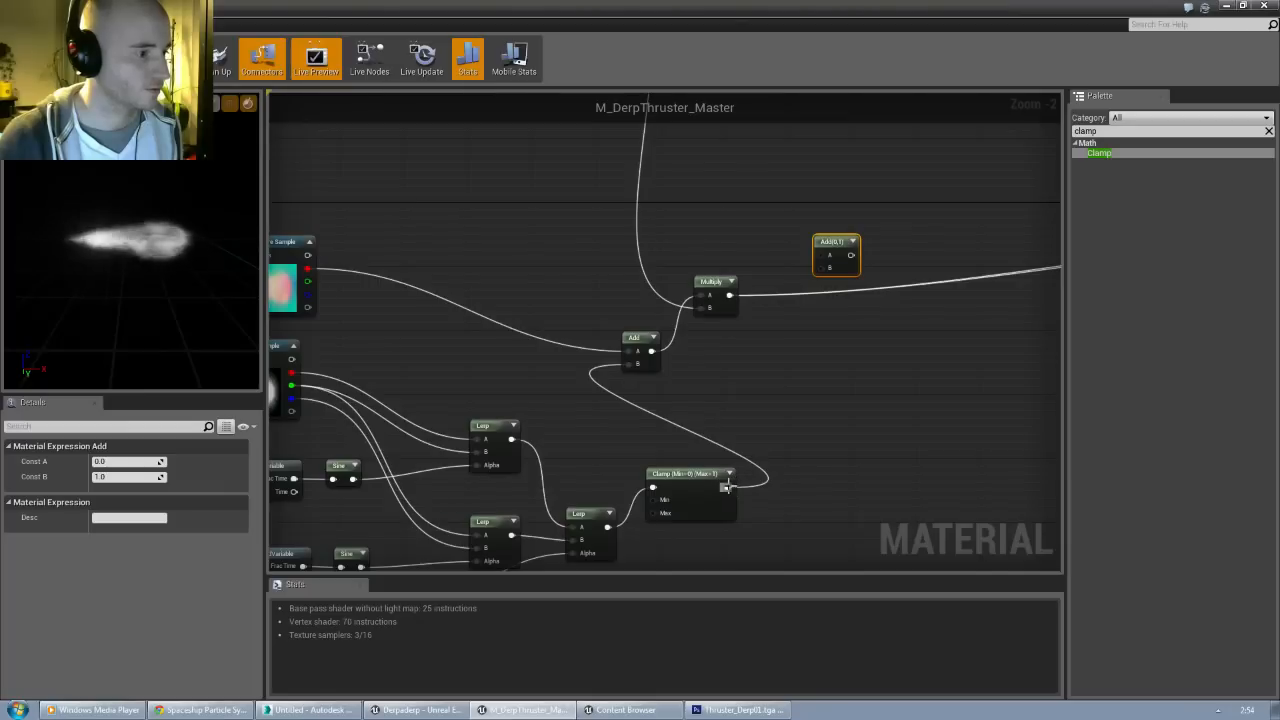
drag(735, 479, 821, 267)
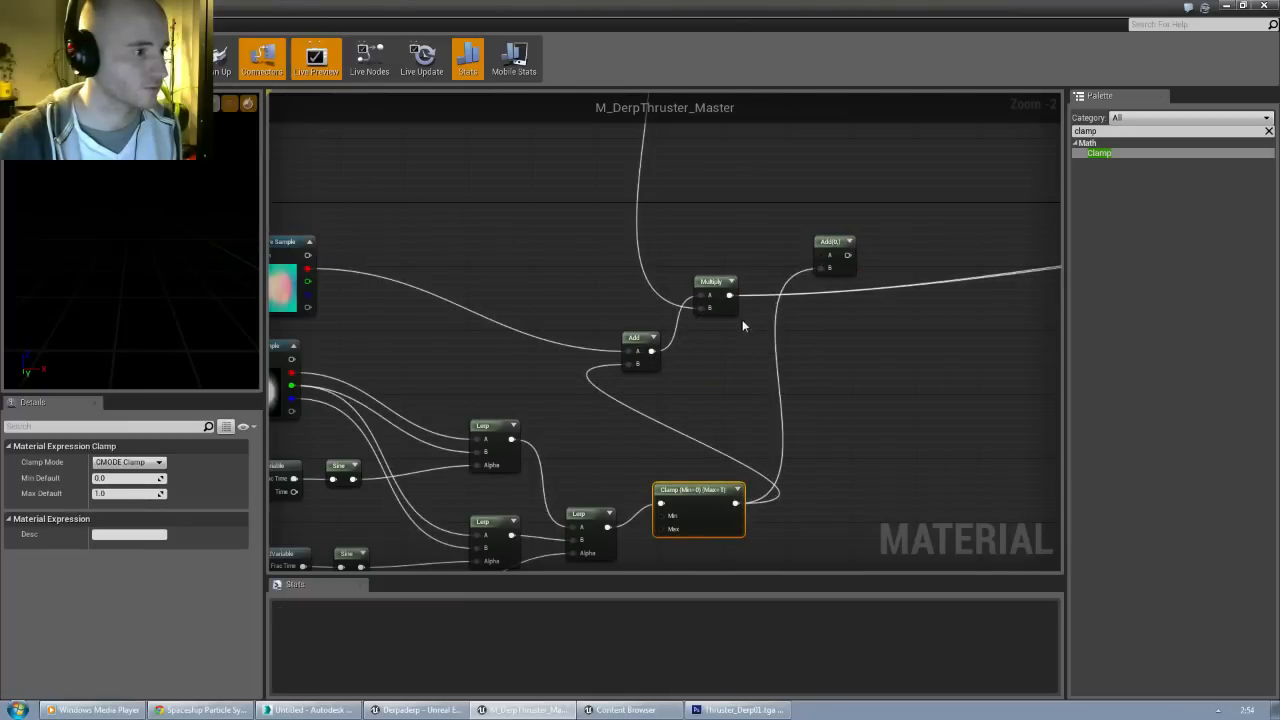
drag(734, 297, 813, 256)
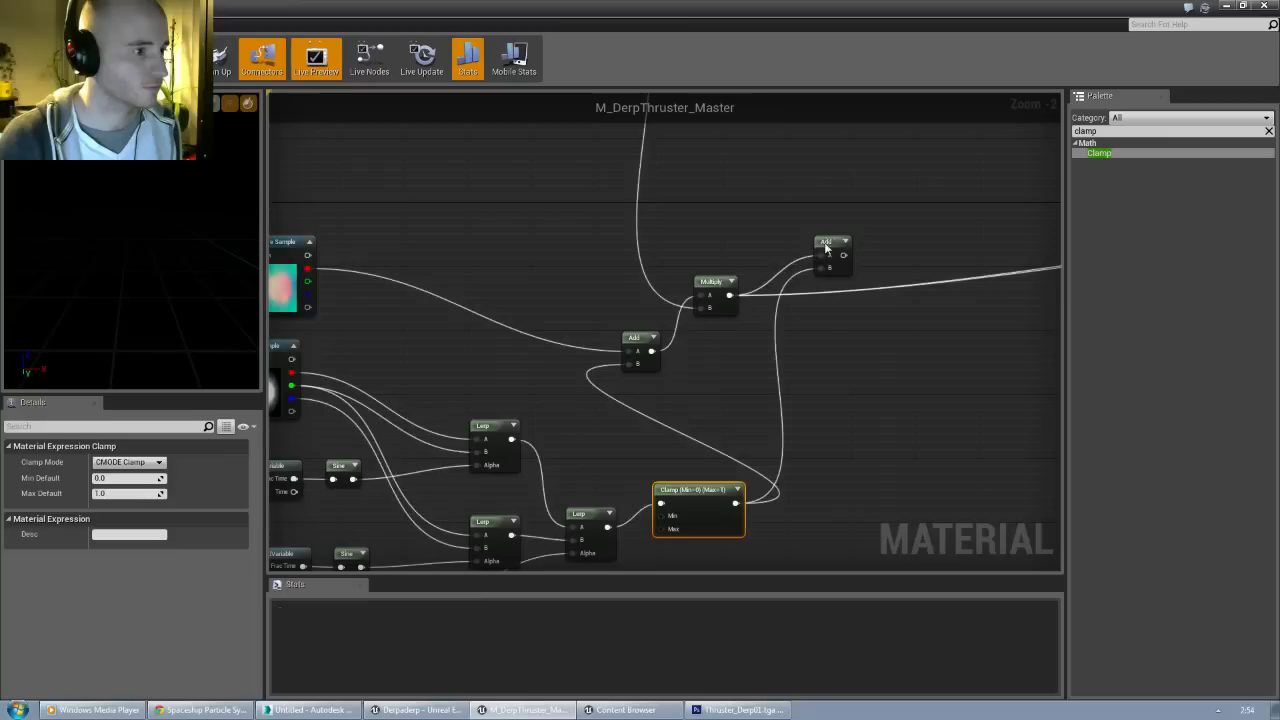
right_click(824, 260)
click(860, 252)
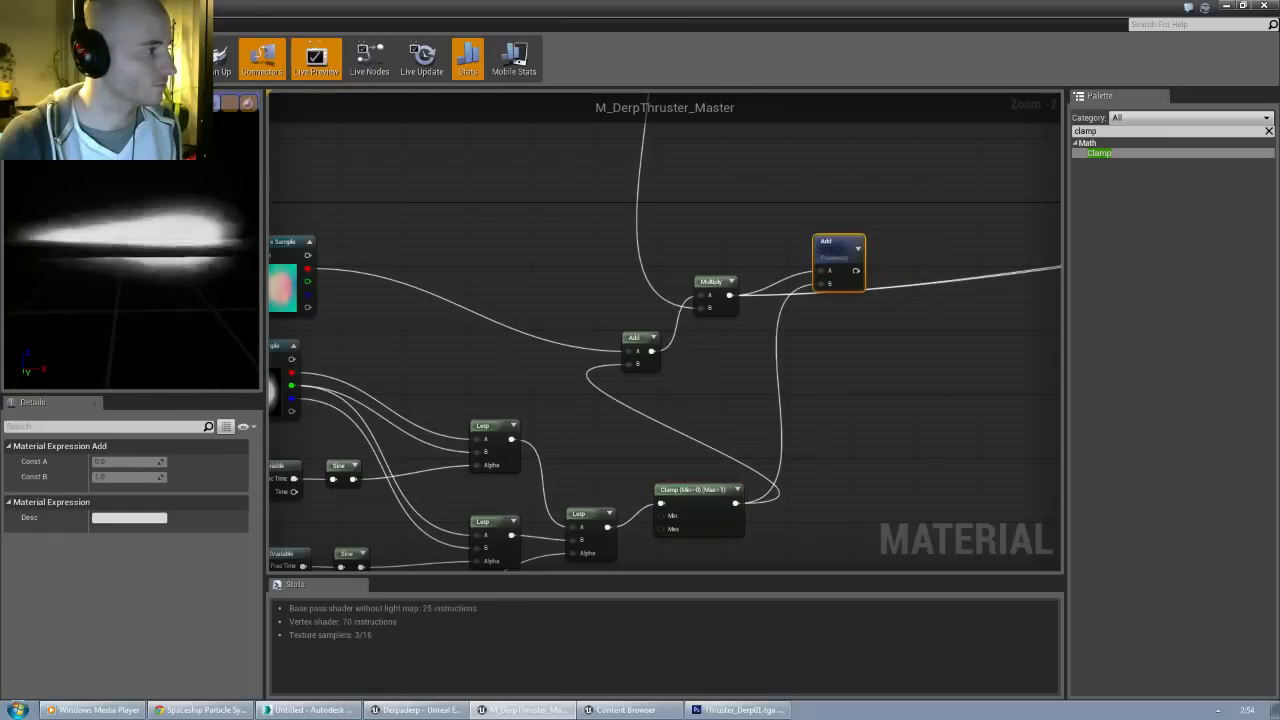
Step: Connect the output of the selected Add node to the material's Emissive Color input
right_drag(935, 283, 502, 342)
scroll(485, 325, down, 1)
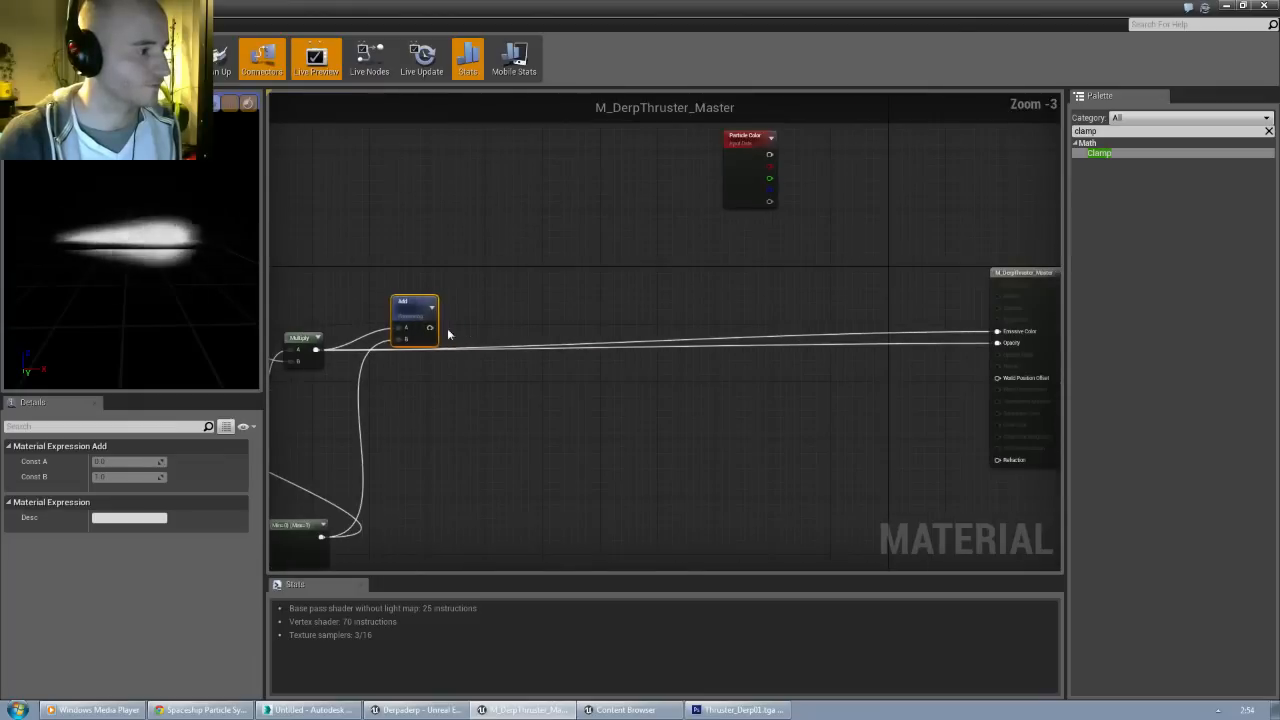
drag(429, 327, 997, 331)
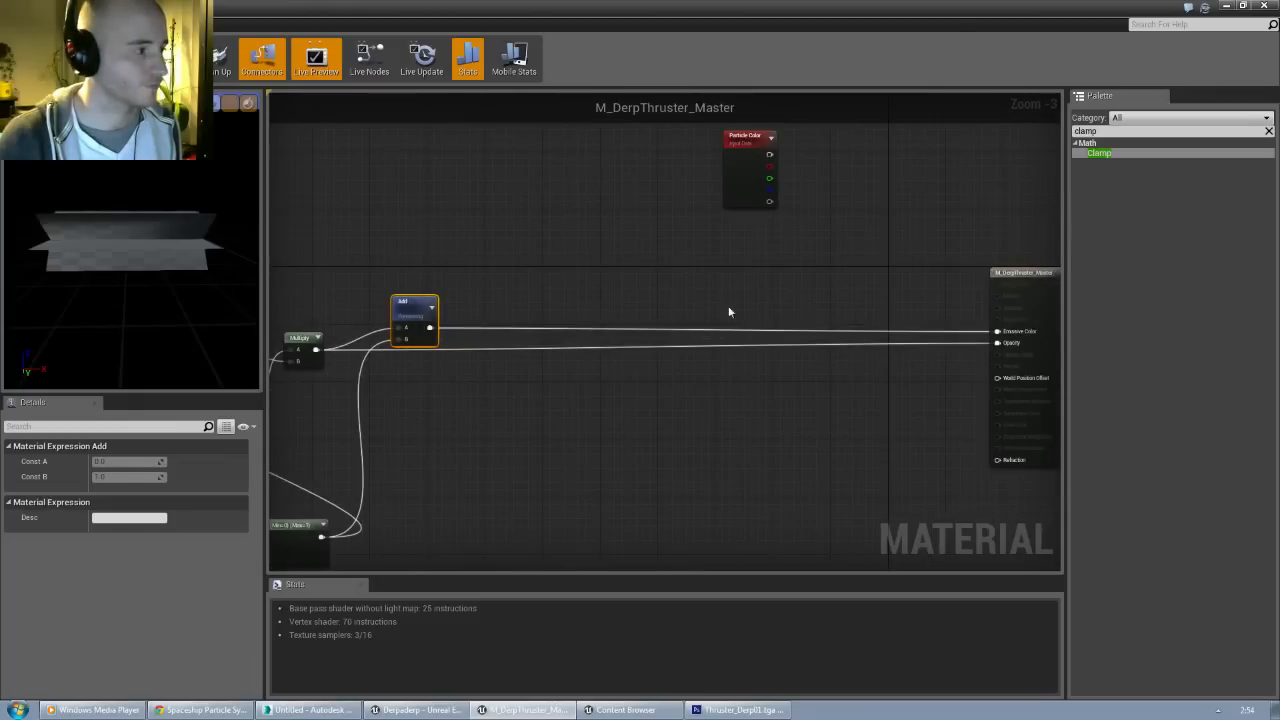
Step: Connect the output of the Add node that precedes the Multiply to the material's Opacity input
right_drag(485, 367, 614, 427)
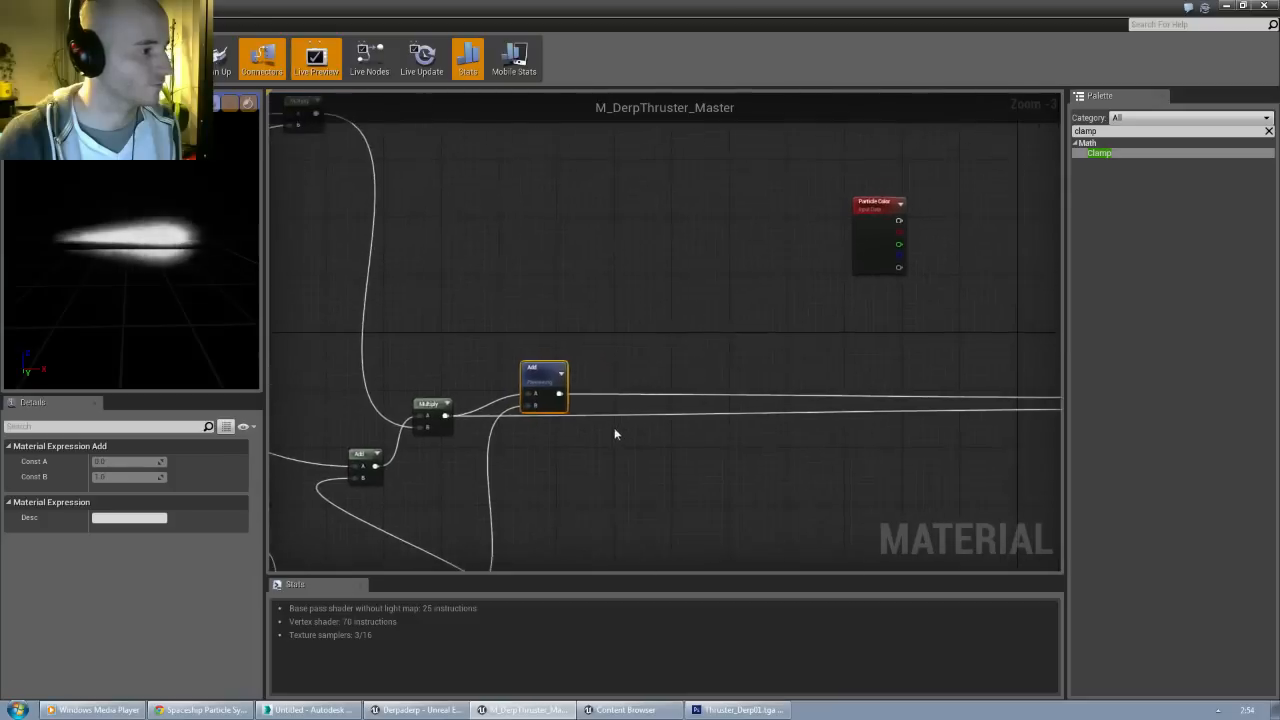
scroll(614, 427, down, 2)
scroll(566, 392, up, 1)
right_drag(566, 392, 669, 263)
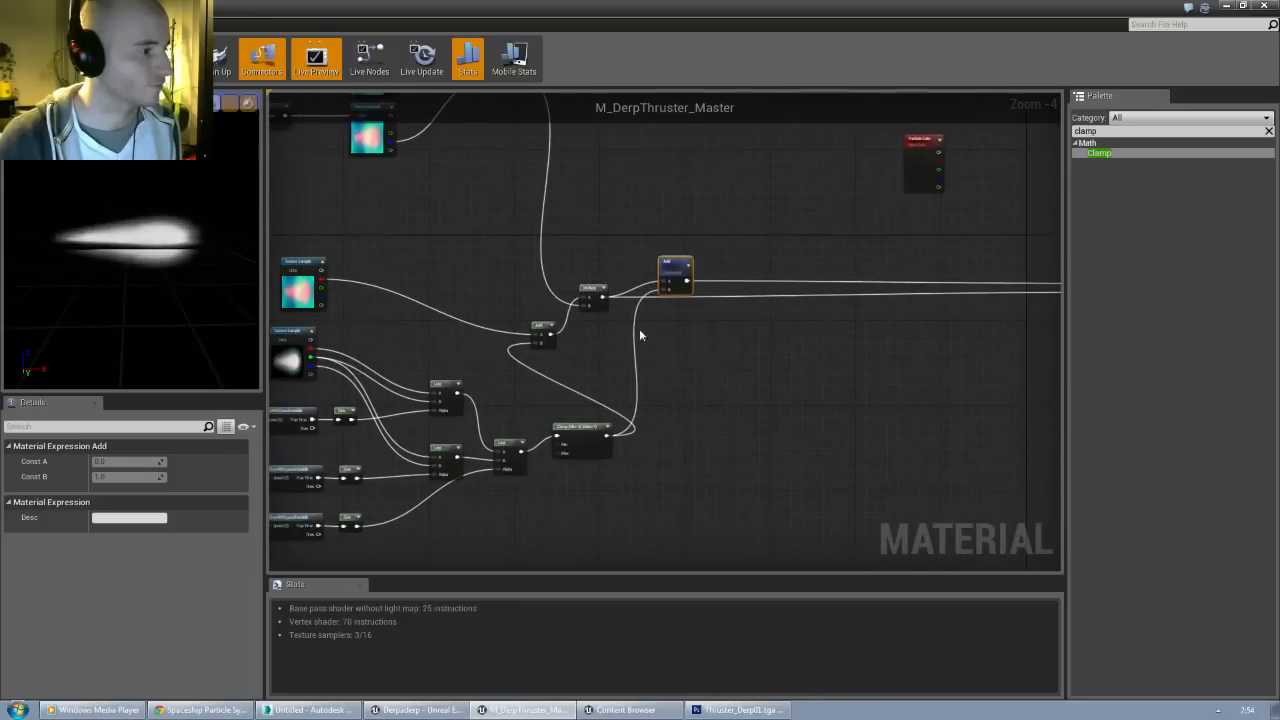
right_drag(786, 334, 636, 339)
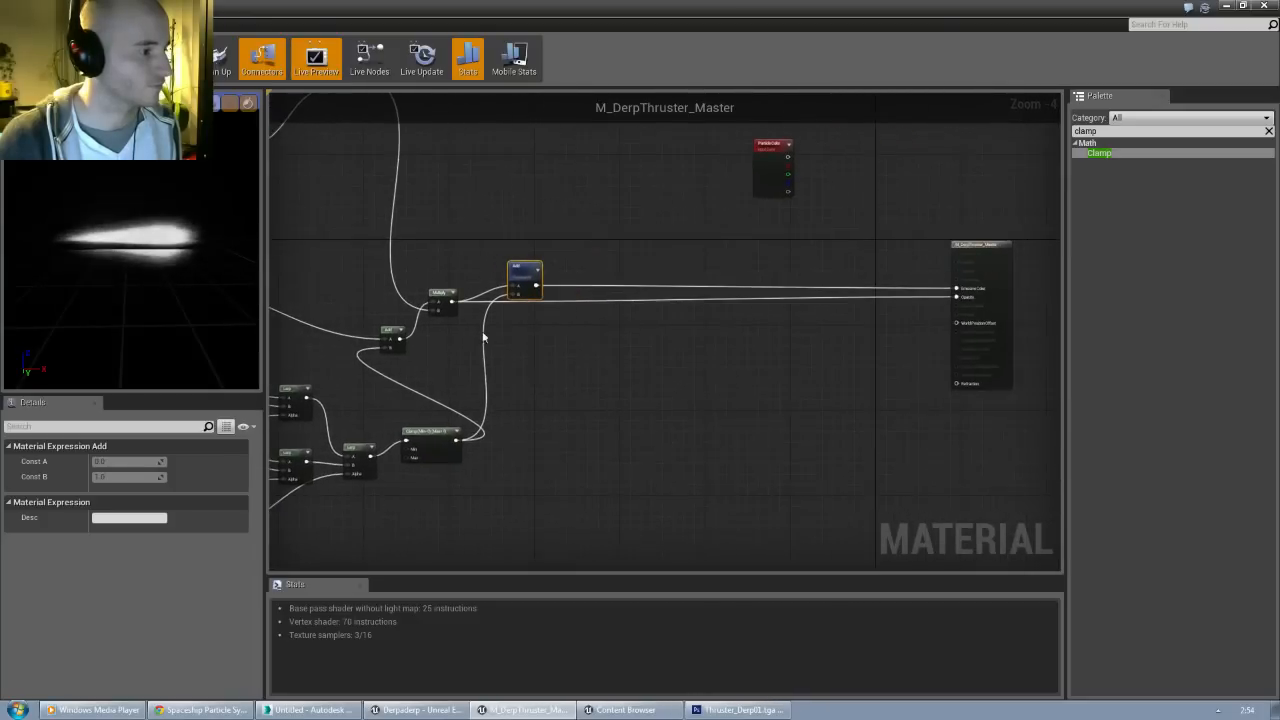
drag(397, 338, 957, 302)
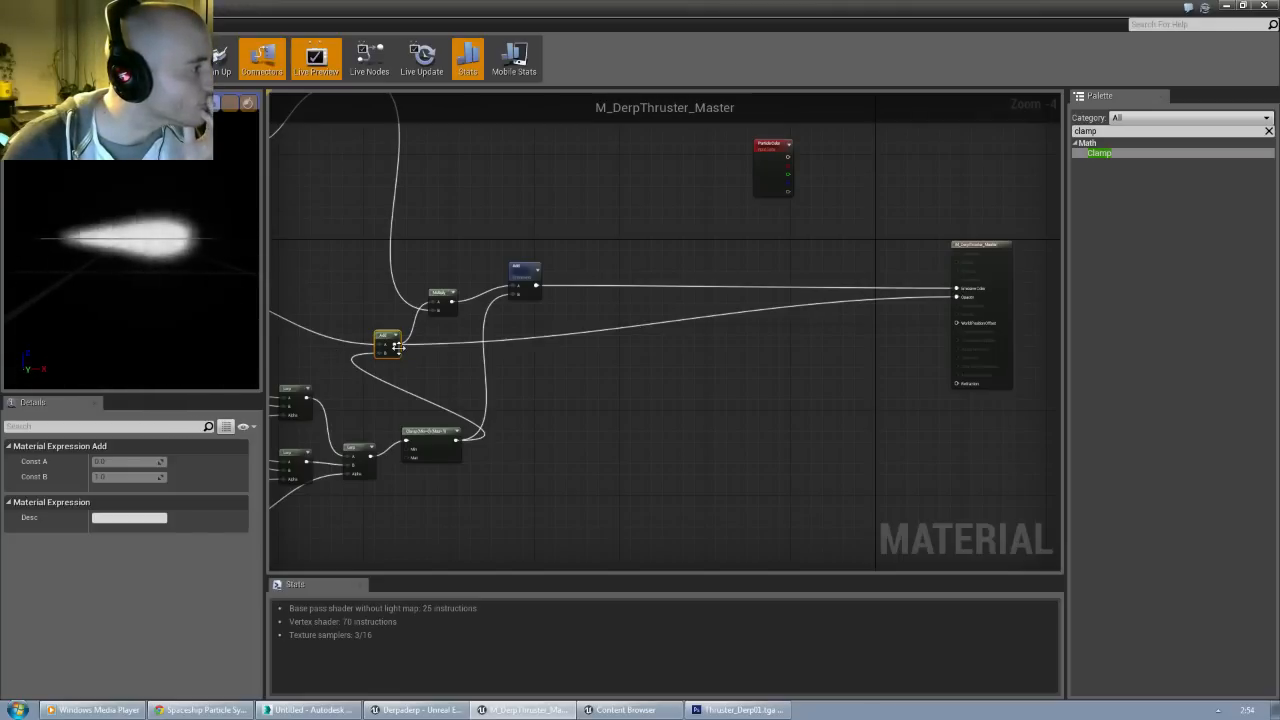
Step: Switch to Photoshop to examine the channels of the Thruster_Derp01 and Thruster_Derp02 textures, including Alpha 1, and return to the material graph
right_drag(511, 398, 789, 389)
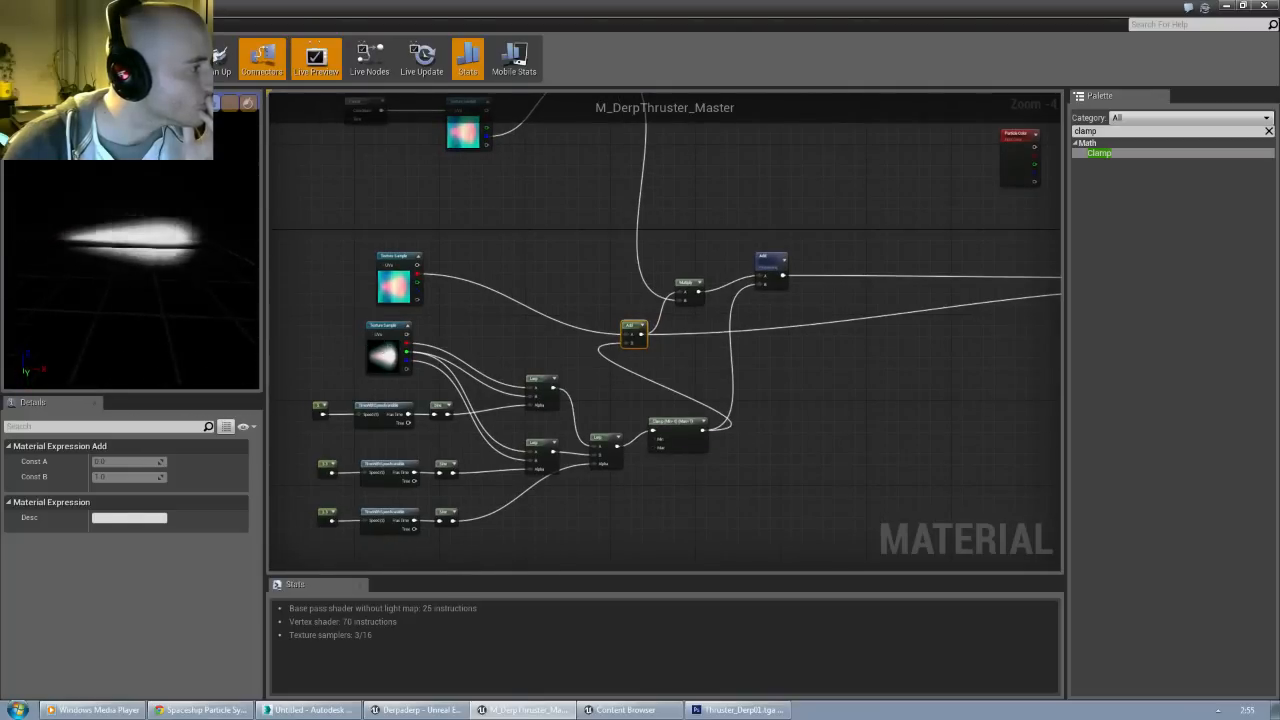
right_drag(508, 209, 545, 318)
scroll(526, 289, up, 1)
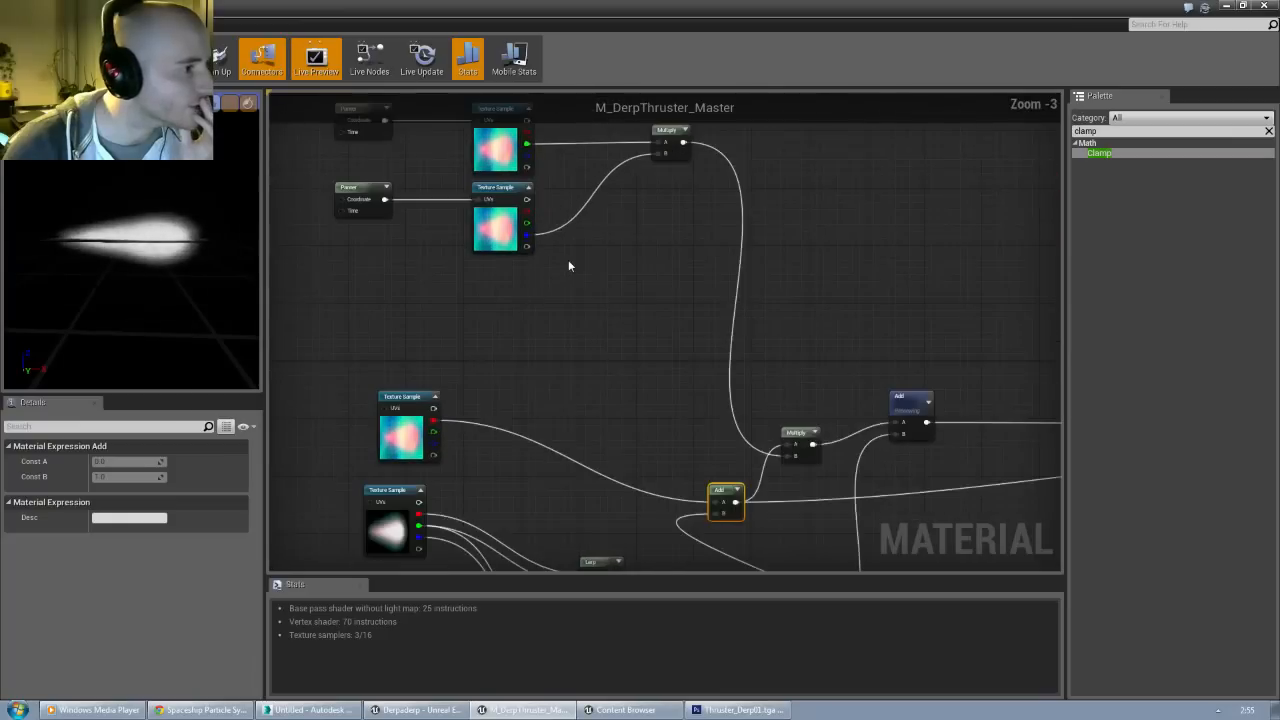
right_drag(568, 264, 538, 322)
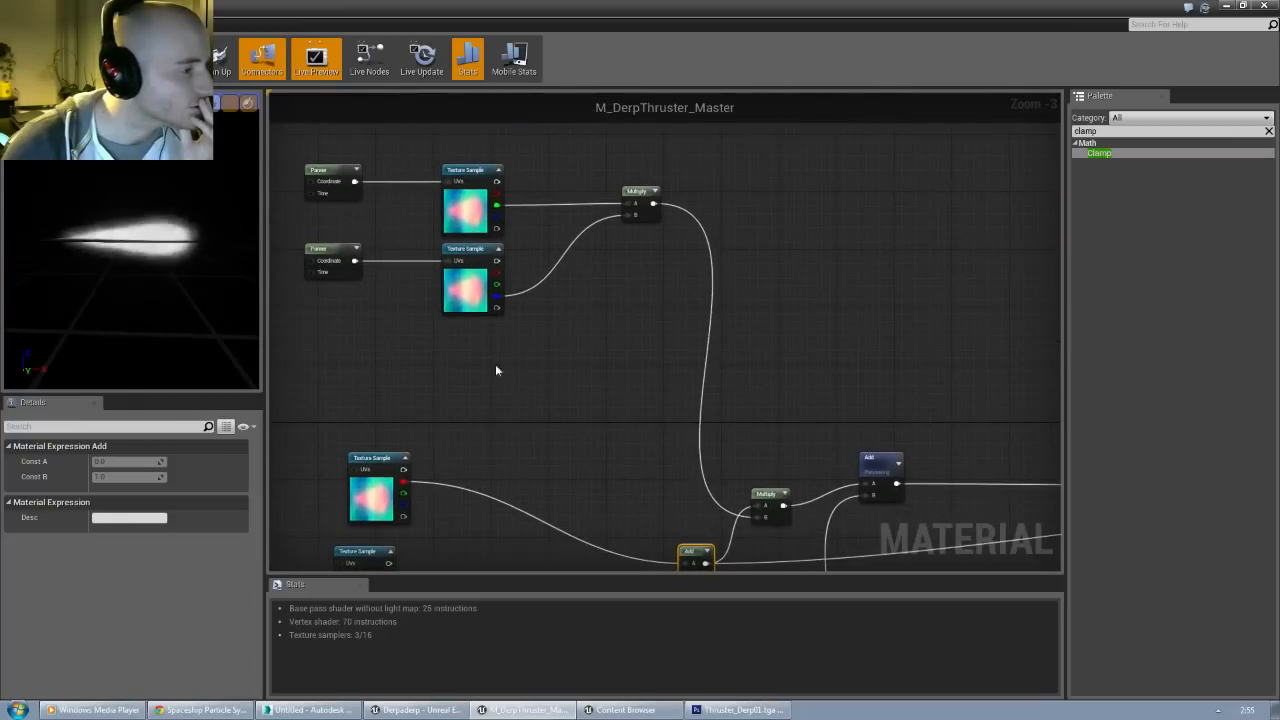
click(737, 709)
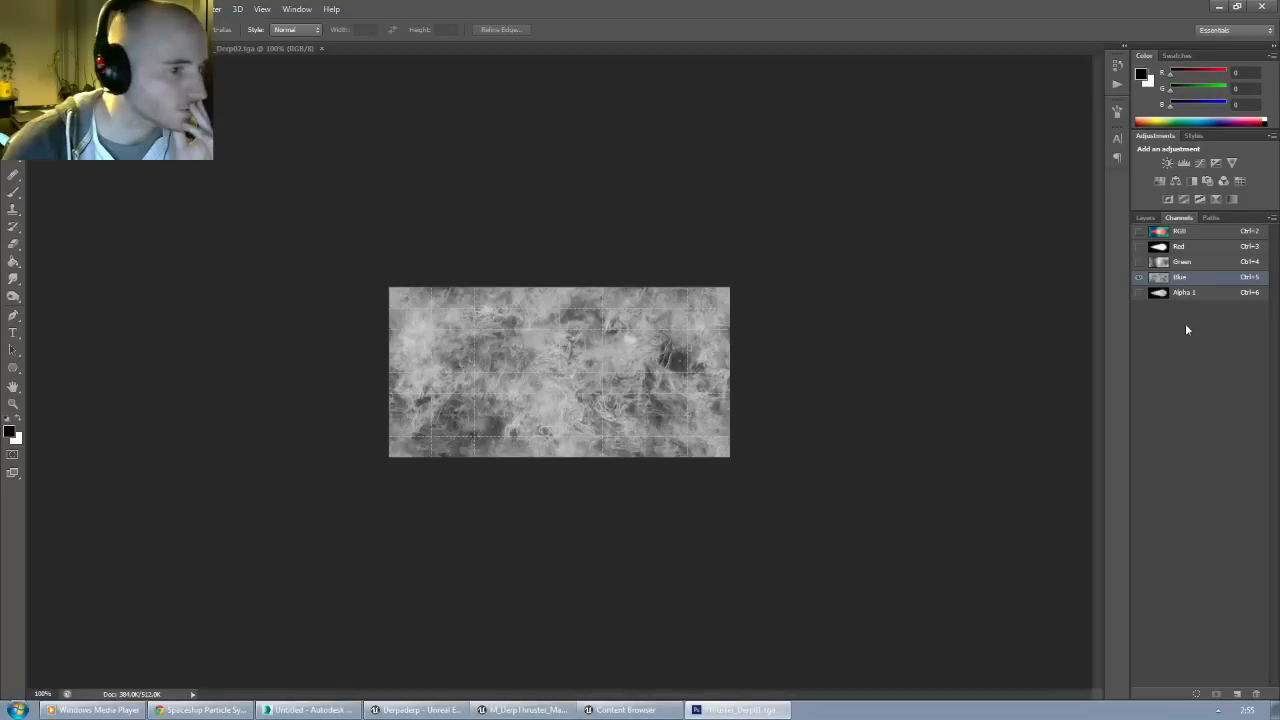
click(1183, 292)
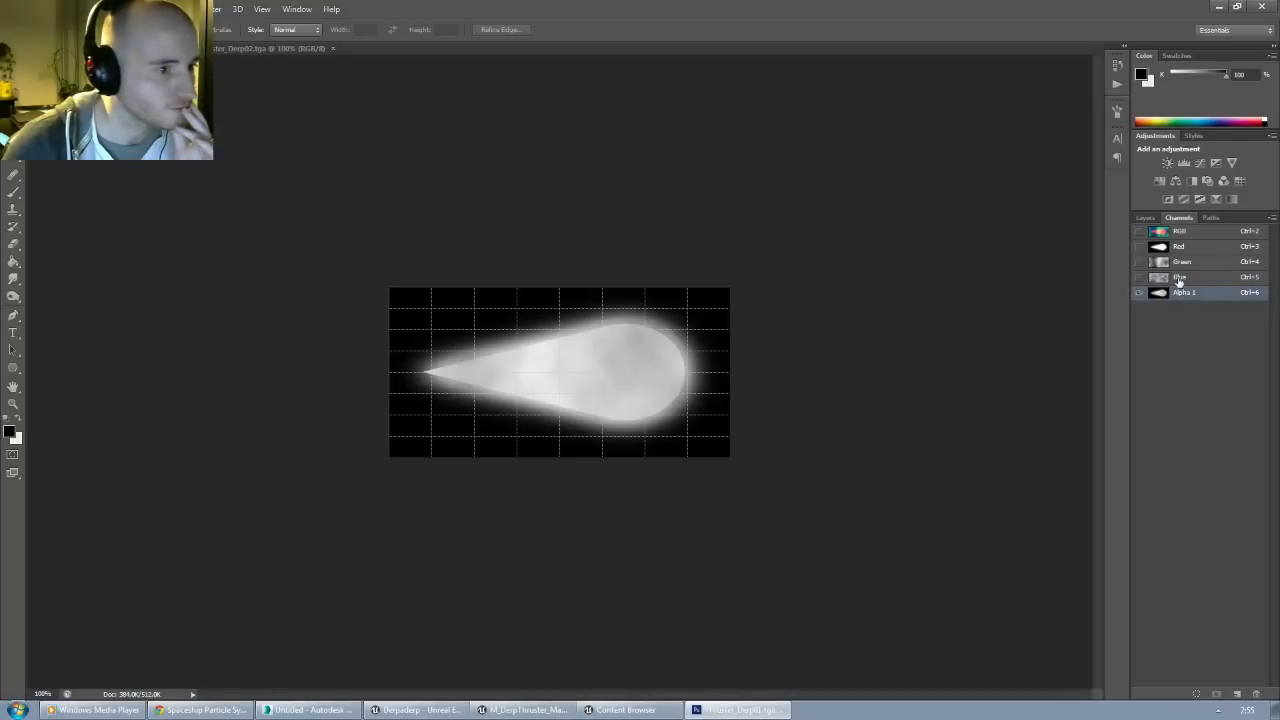
key(ctrl+2)
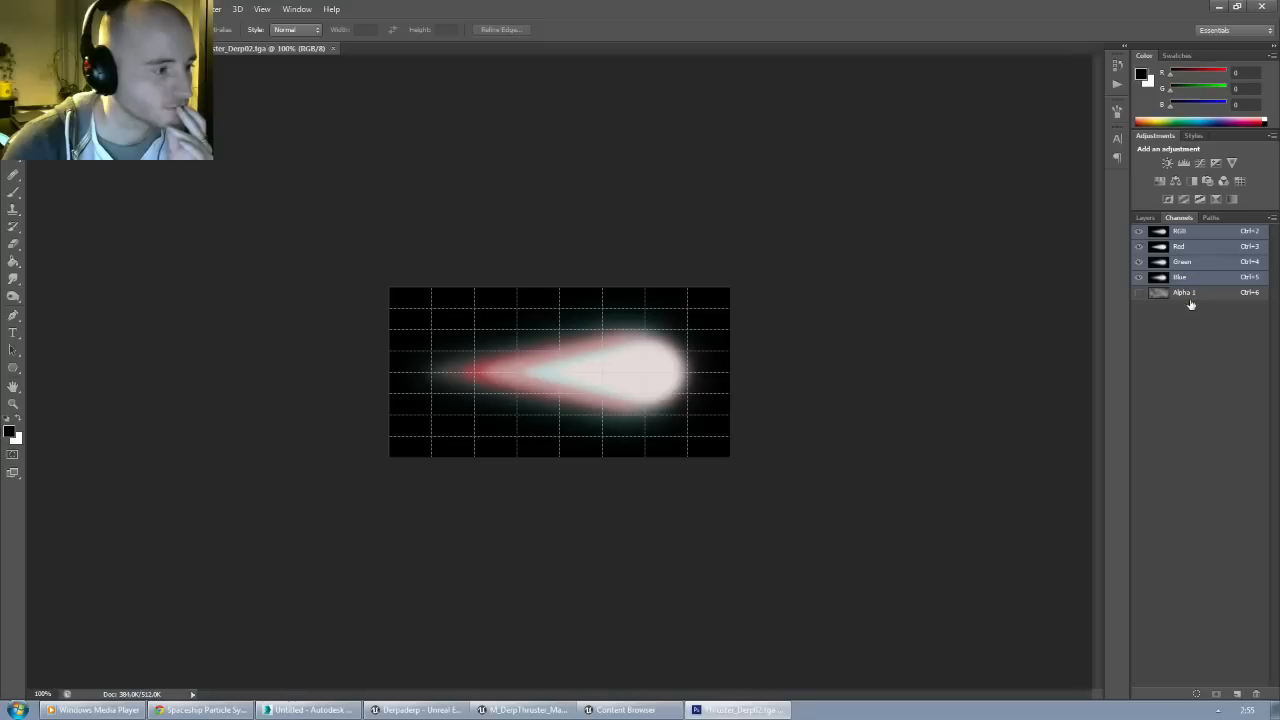
click(1139, 293)
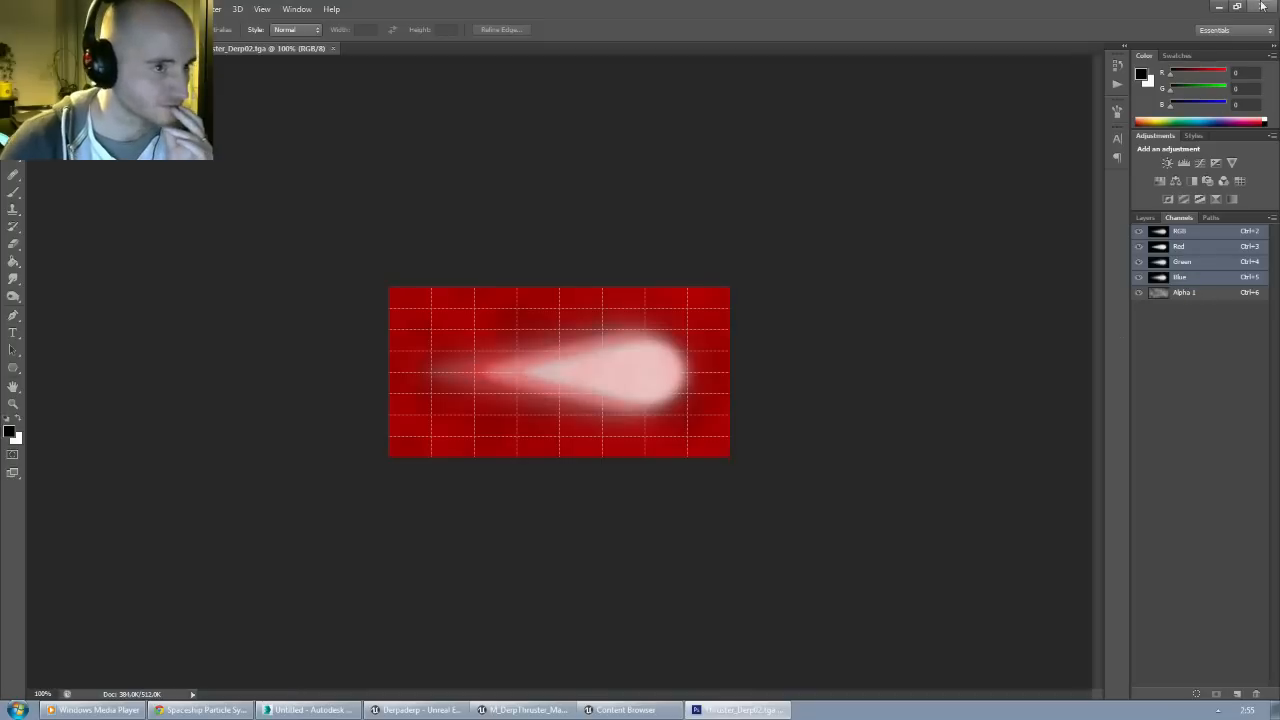
click(1219, 10)
Step: Duplicate the black-and-white thruster Texture Sample and place the copy above the two texture samples driven by Panners
scroll(551, 349, up, 4)
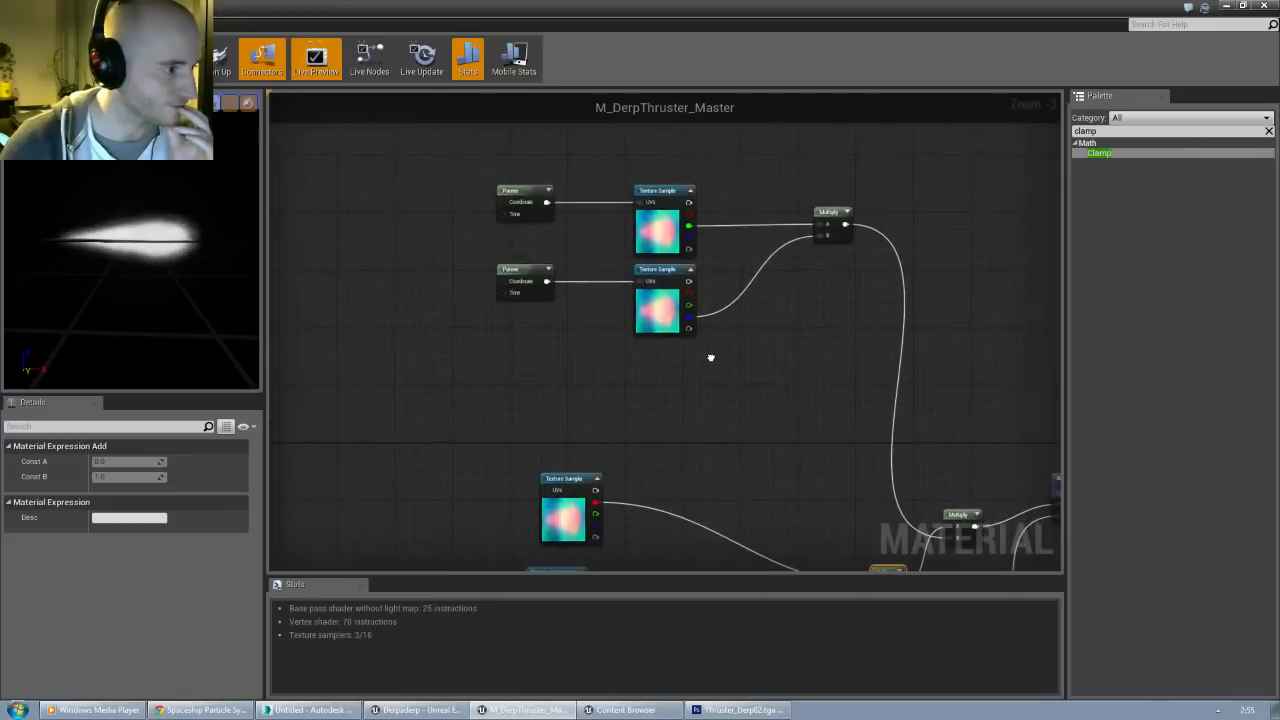
mouse_move(691, 350)
right_down()
mouse_move(617, 357)
mouse_move(591, 460)
mouse_move(657, 217)
mouse_move(676, 331)
right_up()
scroll(731, 406, down, 1)
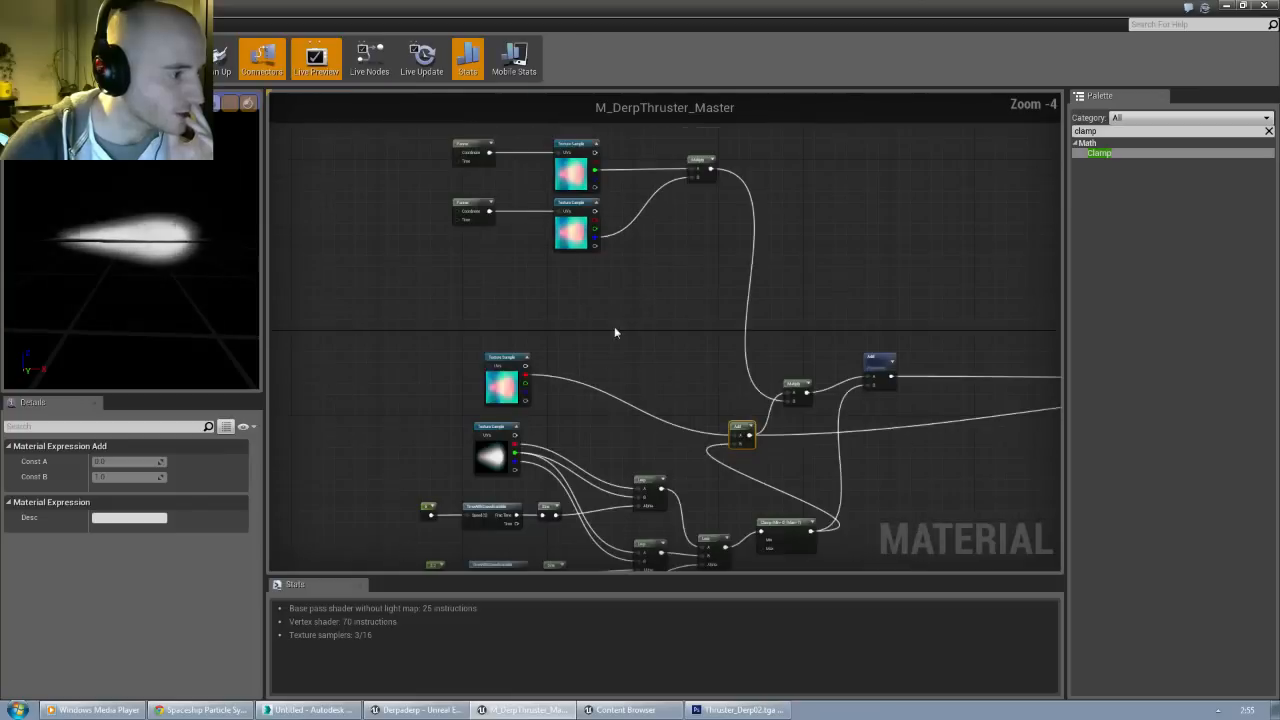
right_drag(614, 334, 664, 296)
right_drag(677, 235, 642, 302)
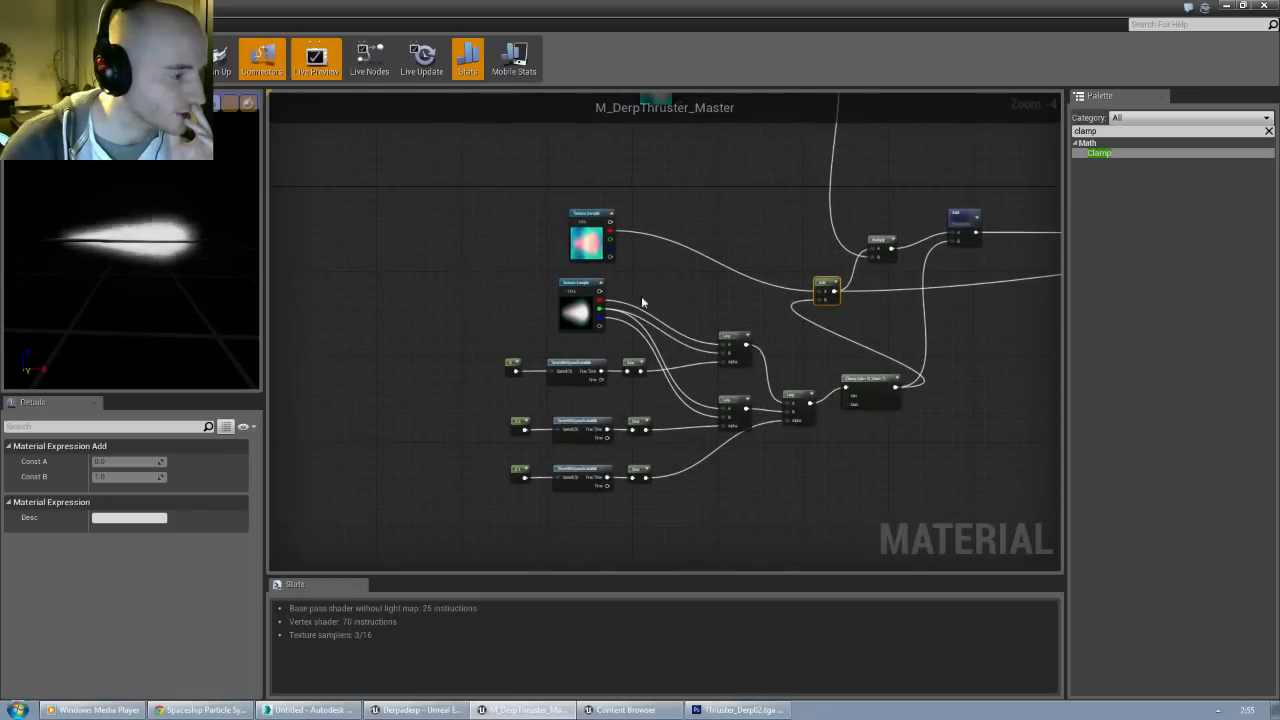
click(577, 284)
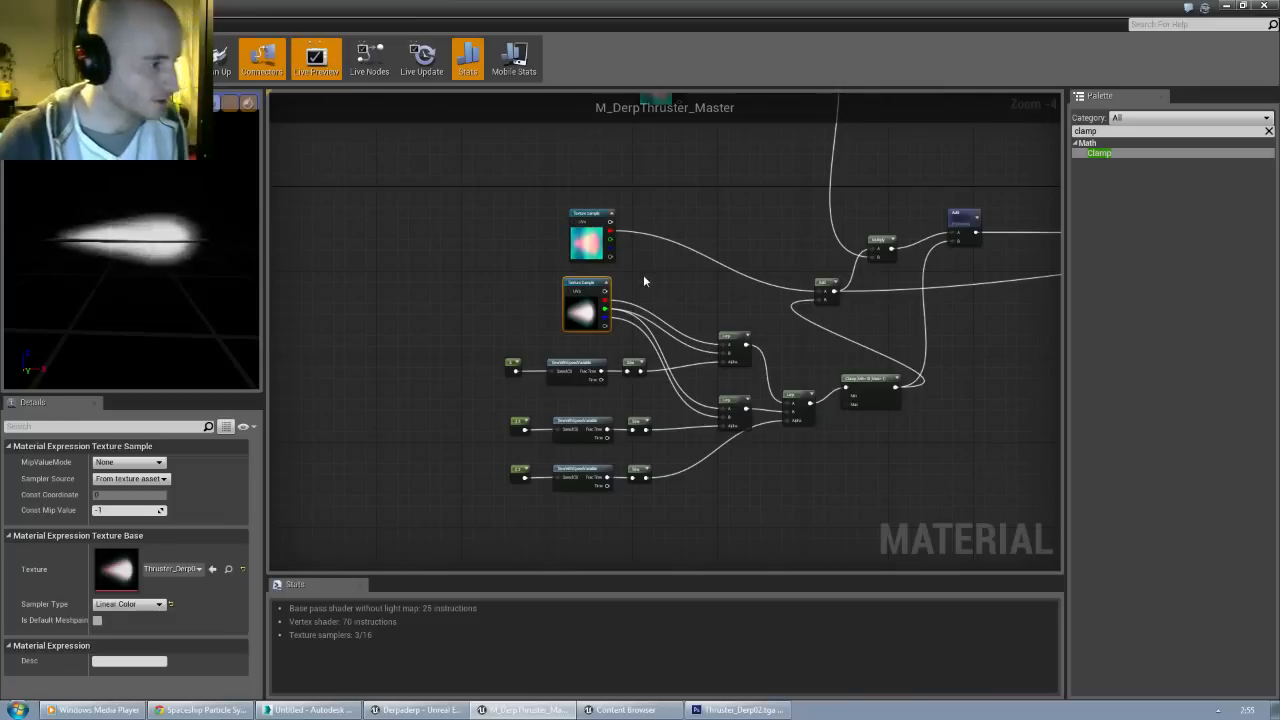
right_drag(664, 258, 613, 336)
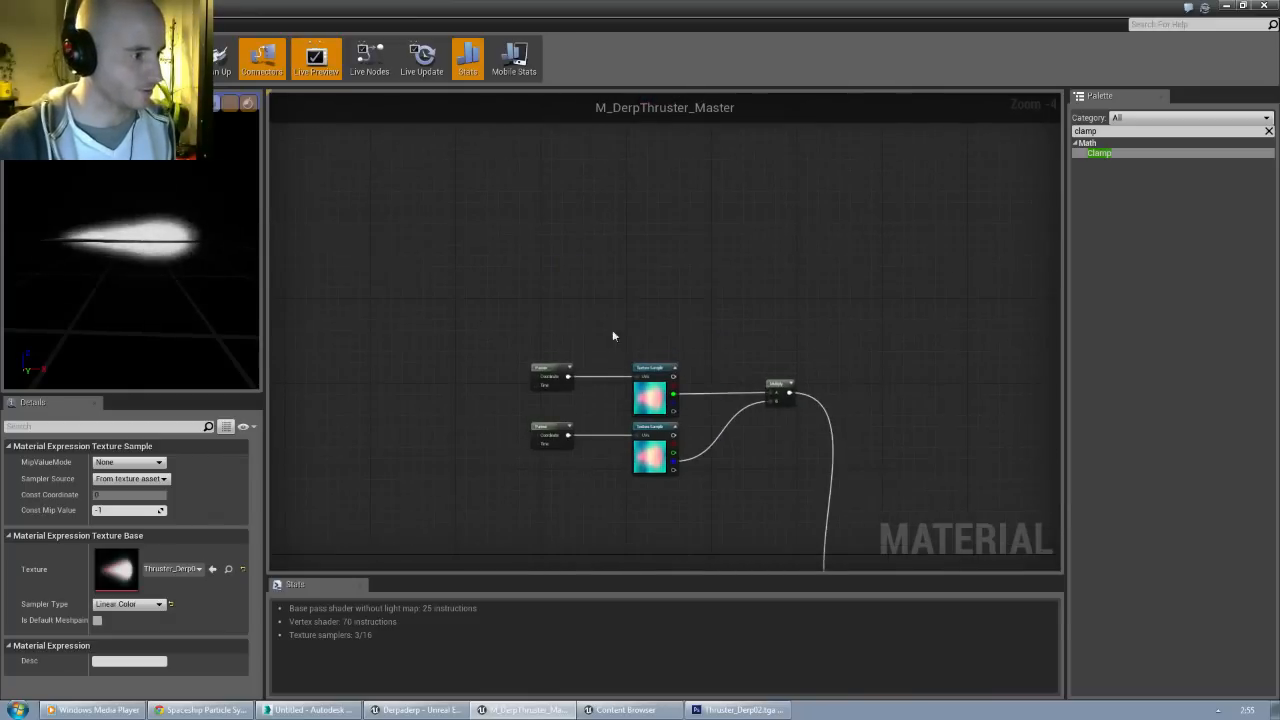
click(651, 288)
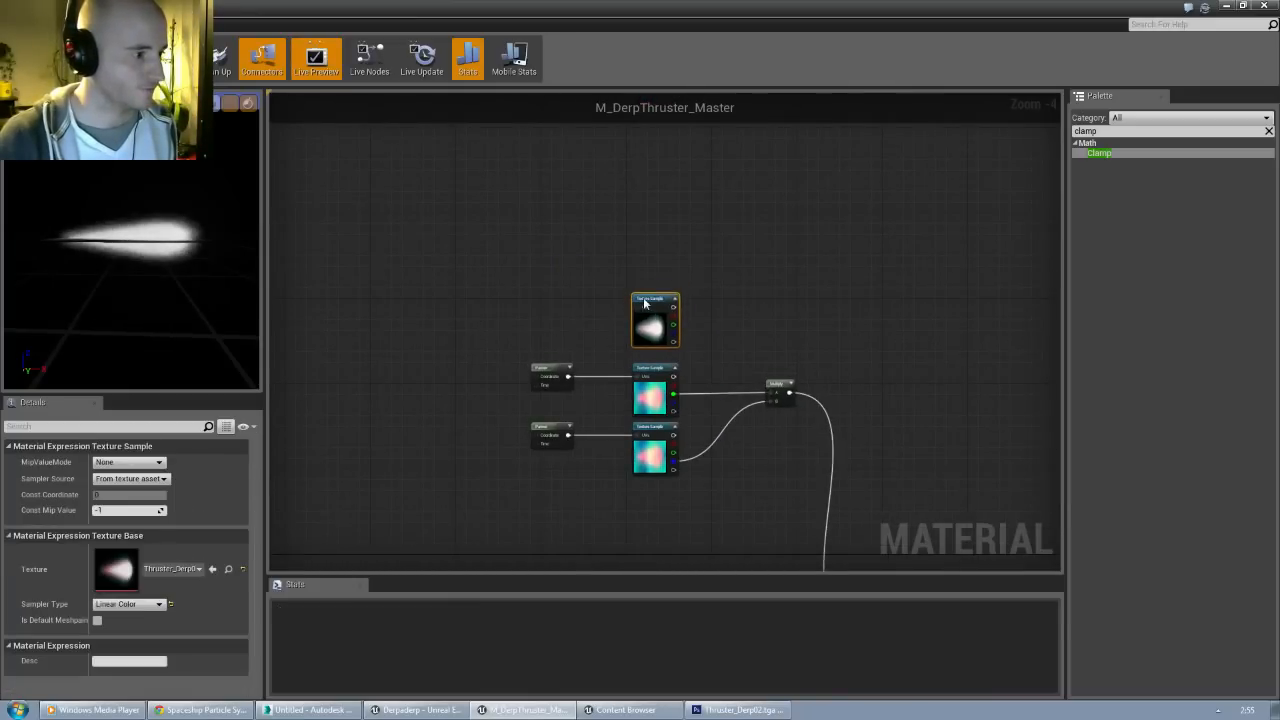
Step: Add a Lerp node with the duplicated texture's alpha as A and the upper panned texture's green channel as B
scroll(640, 300, up, 2)
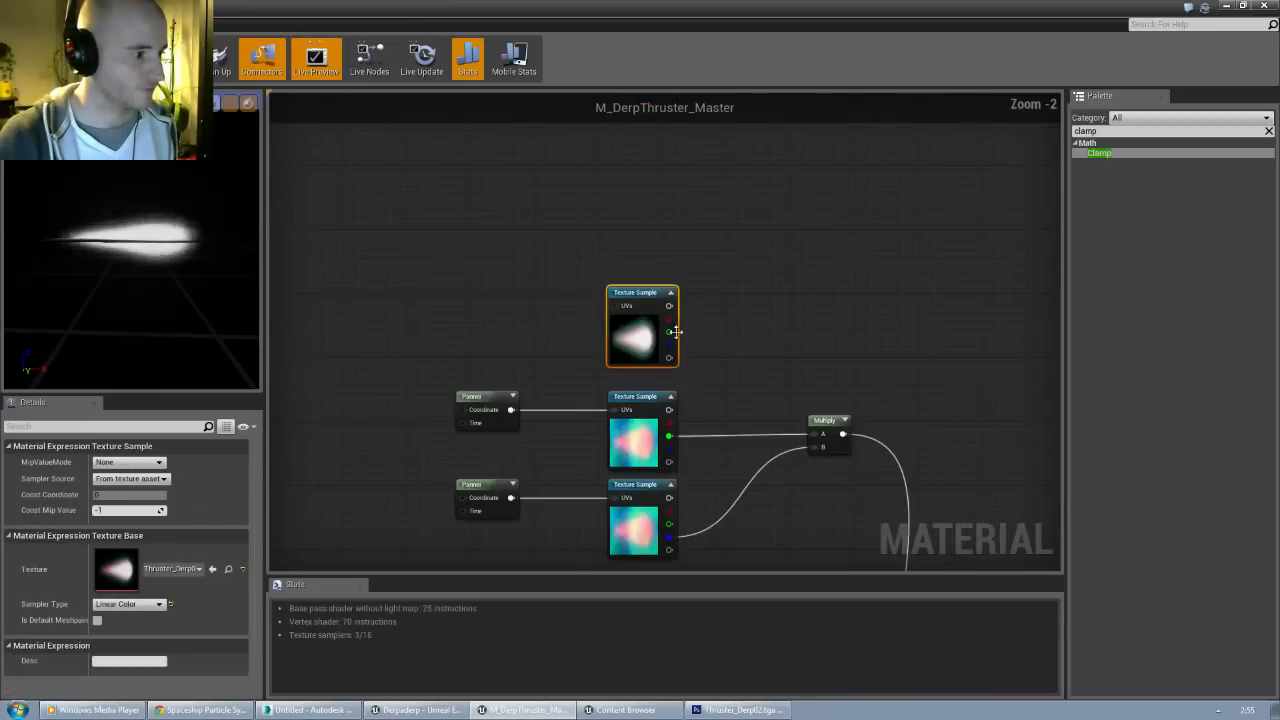
click(644, 260)
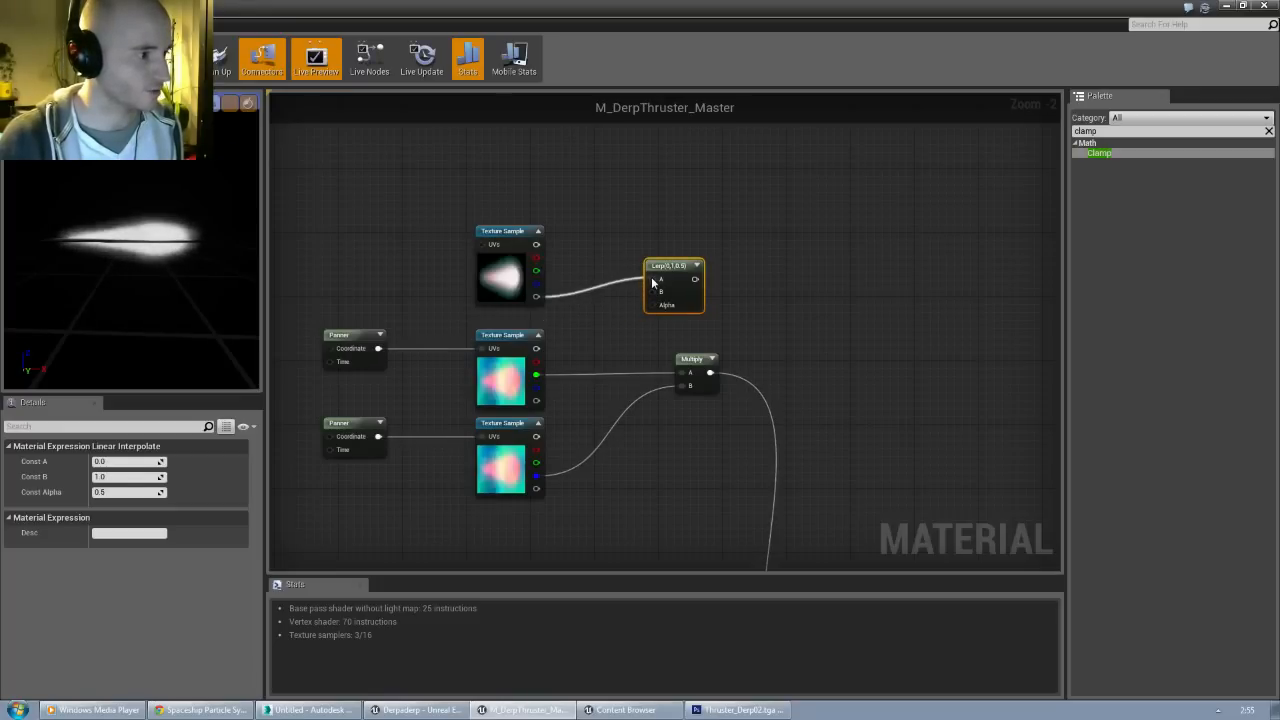
drag(651, 276, 658, 292)
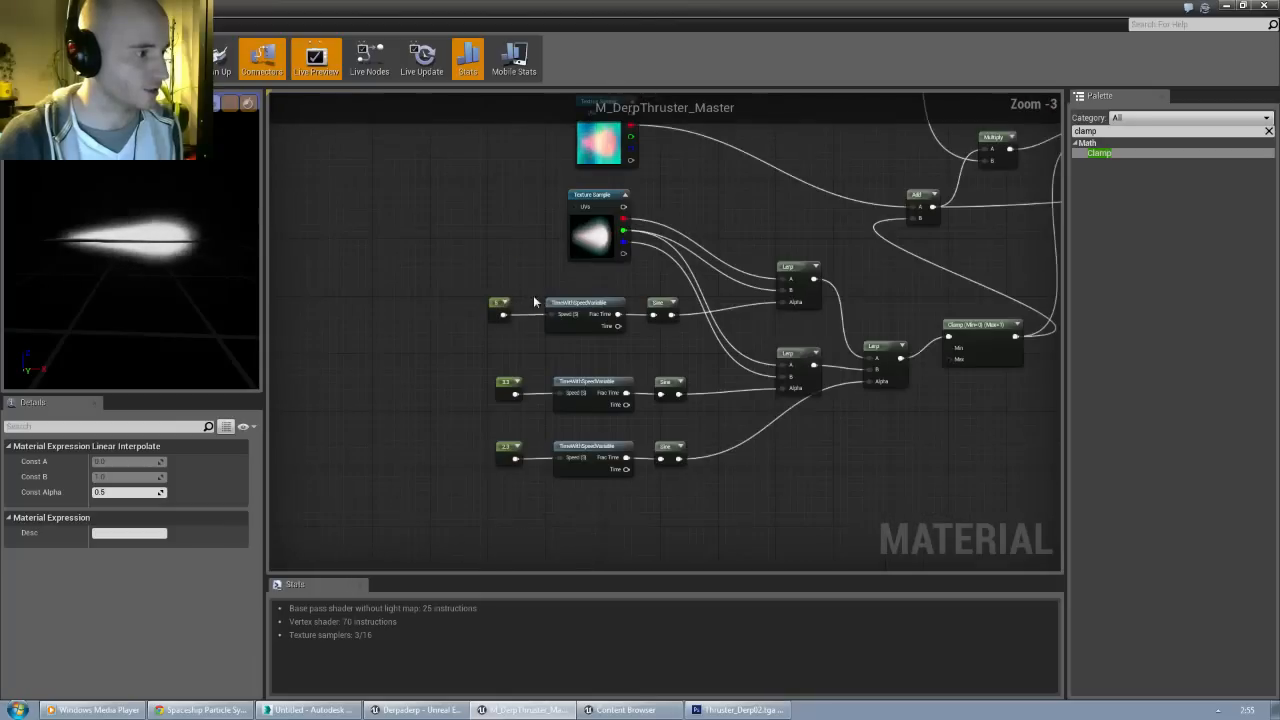
Step: Copy the topmost constant, TimeWithSpeedVariable and Sine chain, and rearrange the Panner, Texture Sample and new Lerp nodes to make room
drag(474, 285, 682, 323)
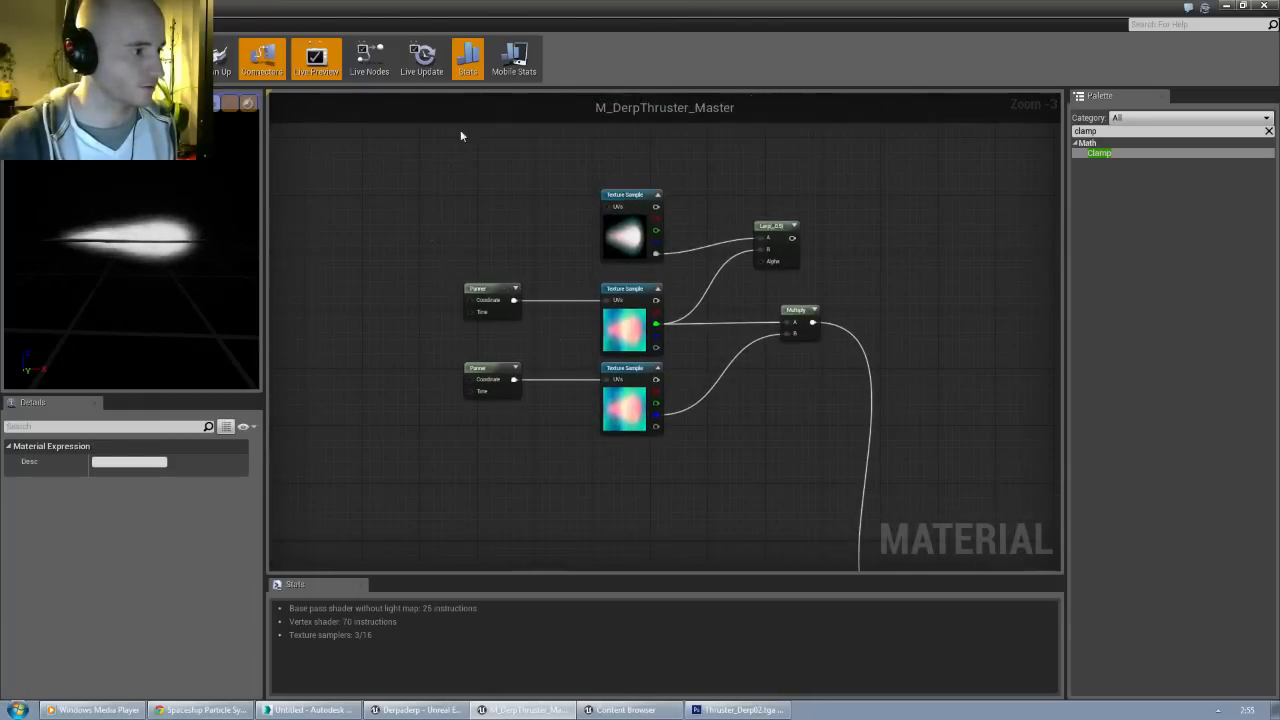
drag(453, 277, 675, 449)
drag(415, 140, 646, 425)
scroll(627, 412, down, 3)
drag(626, 336, 545, 336)
click(648, 381)
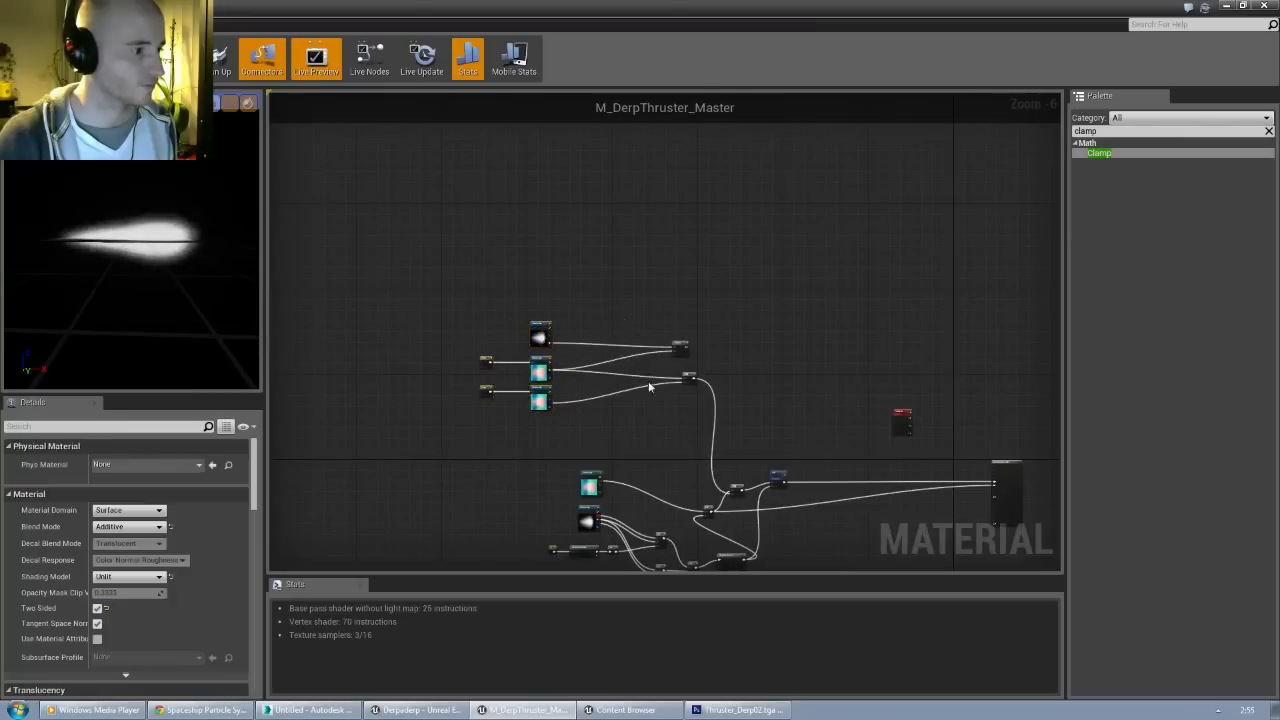
scroll(648, 381, up, 3)
click(630, 268)
drag(630, 268, 519, 262)
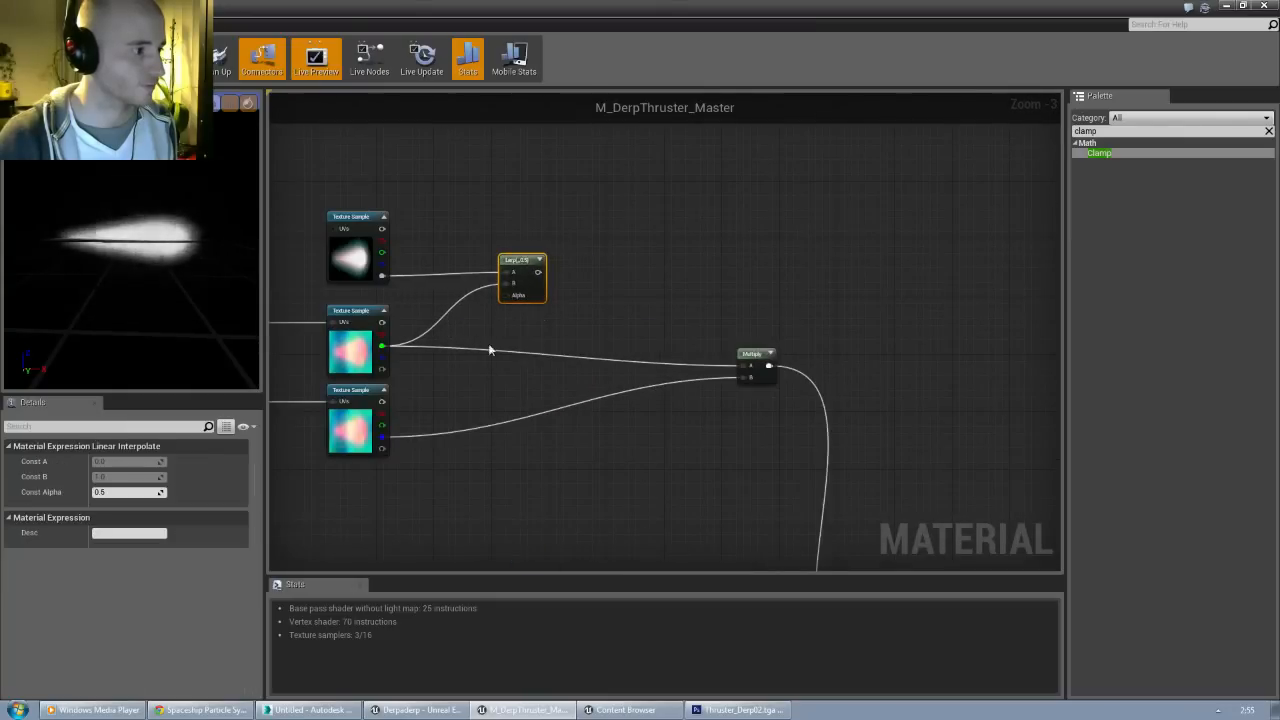
Step: Paste the time chain below the panned textures and connect its Sine output to the new Lerp's Alpha
click(453, 478)
key(ctrl+v)
right_drag(446, 481, 684, 451)
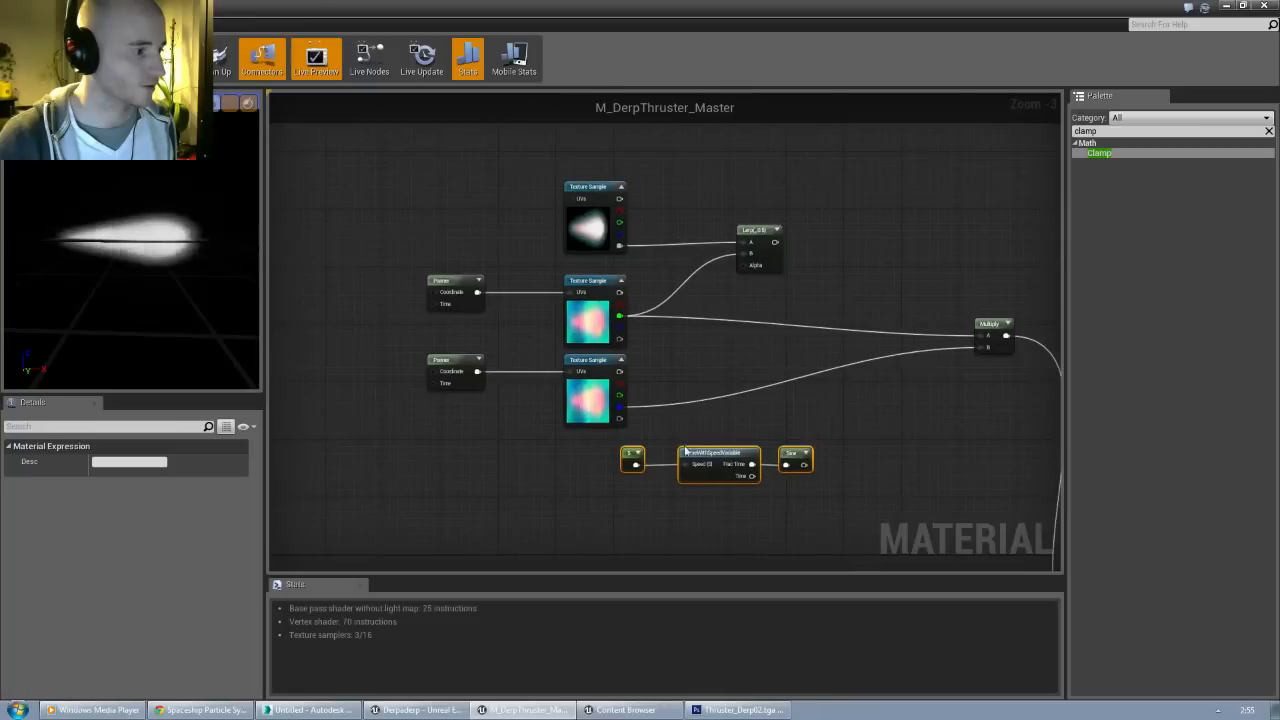
drag(684, 451, 518, 457)
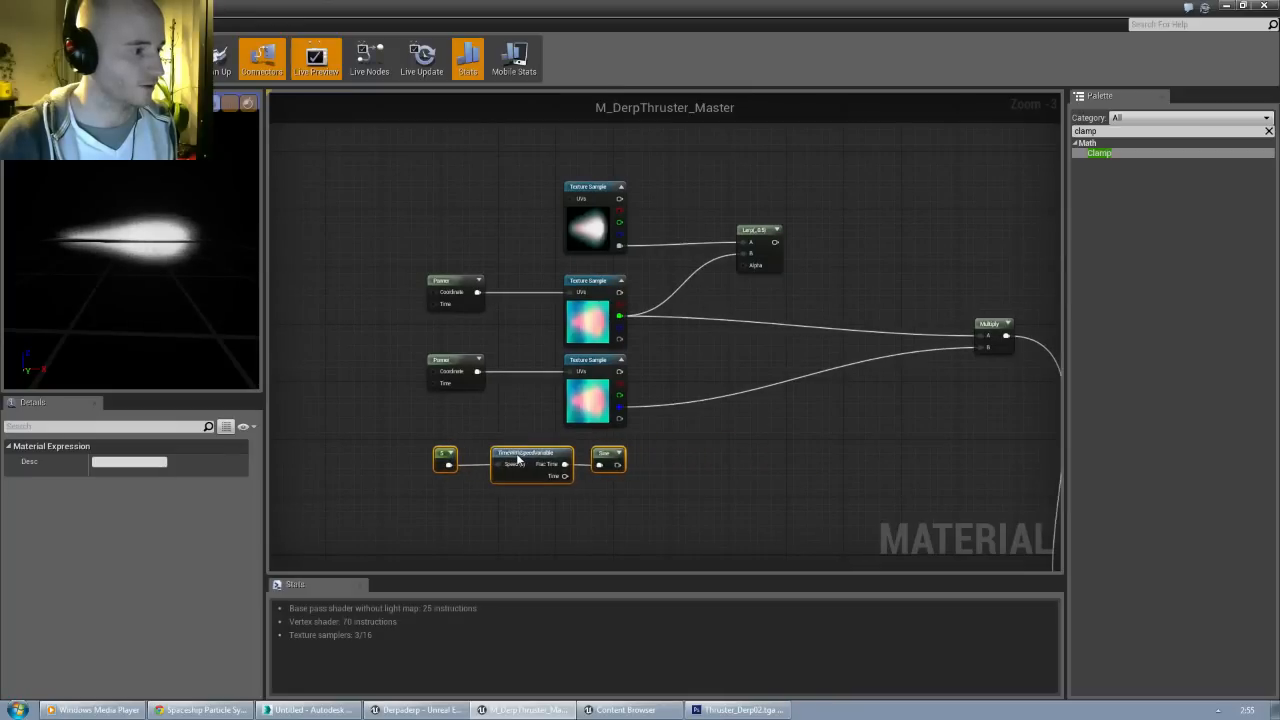
drag(620, 464, 742, 265)
Step: Move the second Panner and its Texture Sample aside, and place the pasted time chain directly under the first panned texture
drag(597, 372, 862, 480)
drag(731, 414, 418, 480)
drag(645, 440, 461, 466)
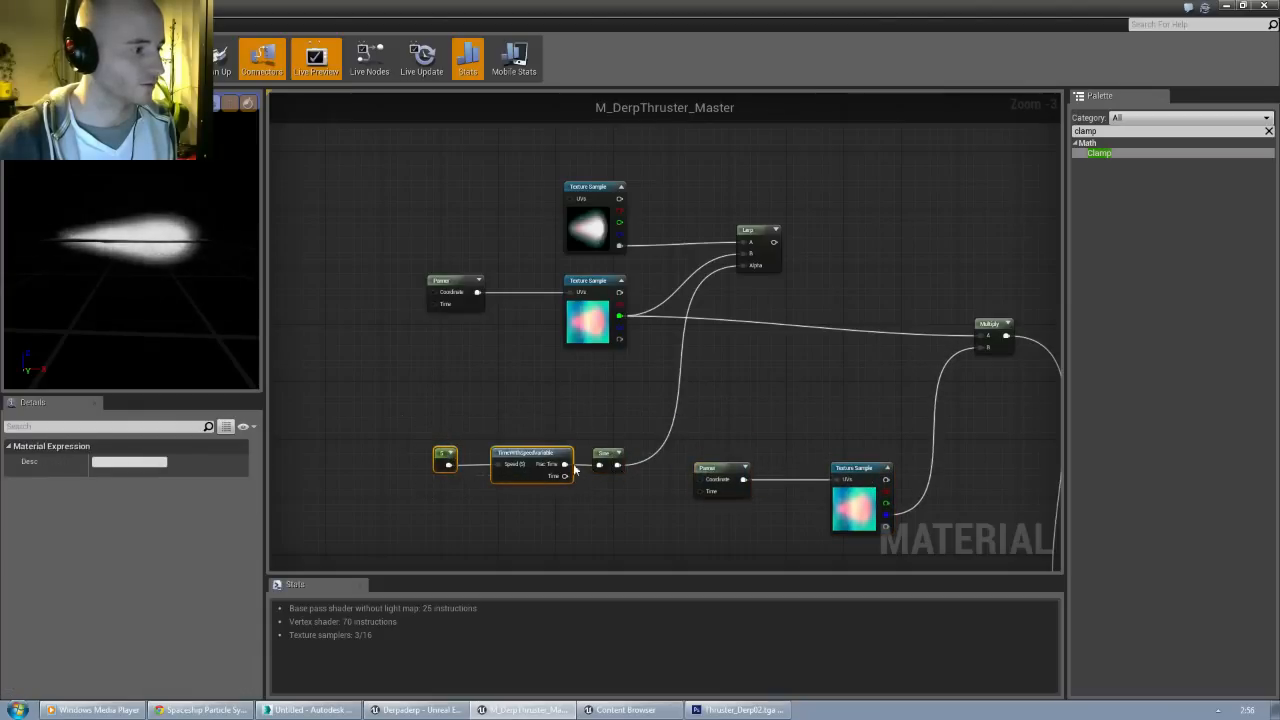
drag(528, 447, 533, 362)
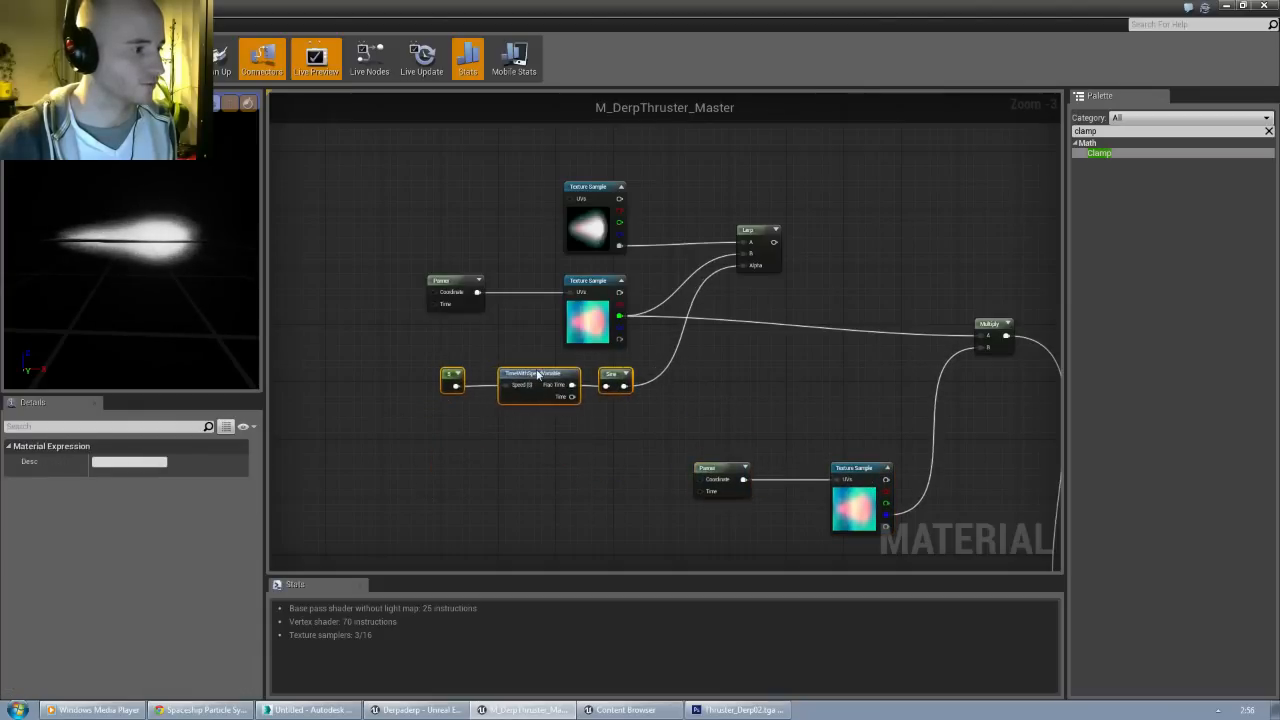
Step: Connect the new Lerp's output to the Multiply's A input and move the second Panner and its Texture Sample closer
click(771, 395)
drag(771, 395, 535, 362)
drag(538, 209, 636, 254)
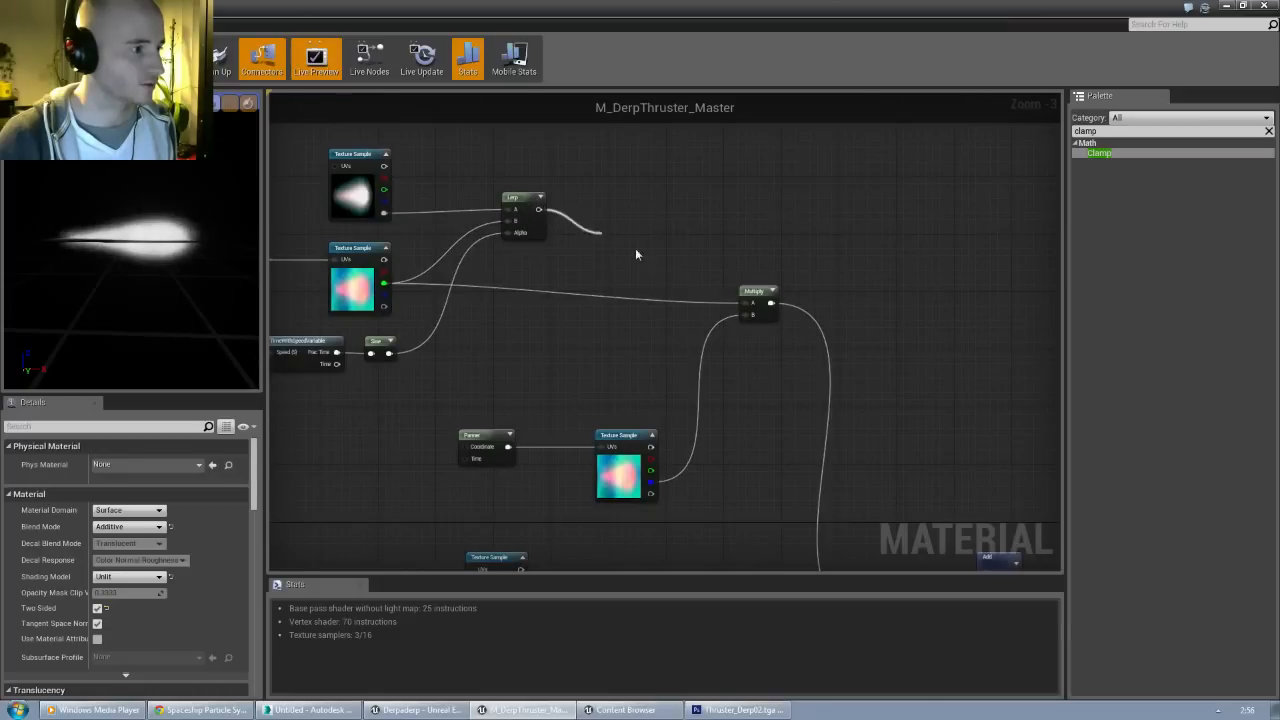
drag(744, 305, 744, 303)
drag(586, 452, 612, 343)
click(614, 297)
Step: Duplicate the first Panner, place the copy above it, and connect it to the UVs of the black-and-white Texture Sample
right_drag(514, 302, 587, 310)
right_drag(331, 304, 425, 302)
scroll(430, 296, up, 2)
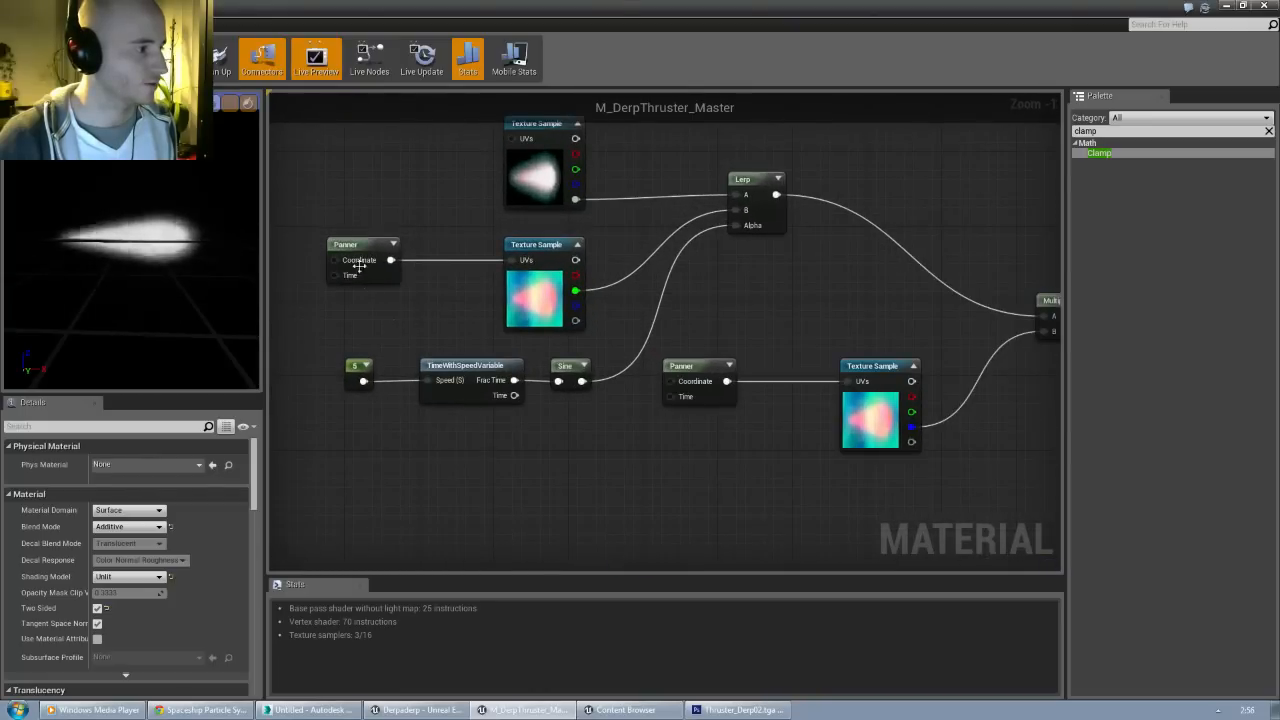
right_drag(385, 261, 412, 316)
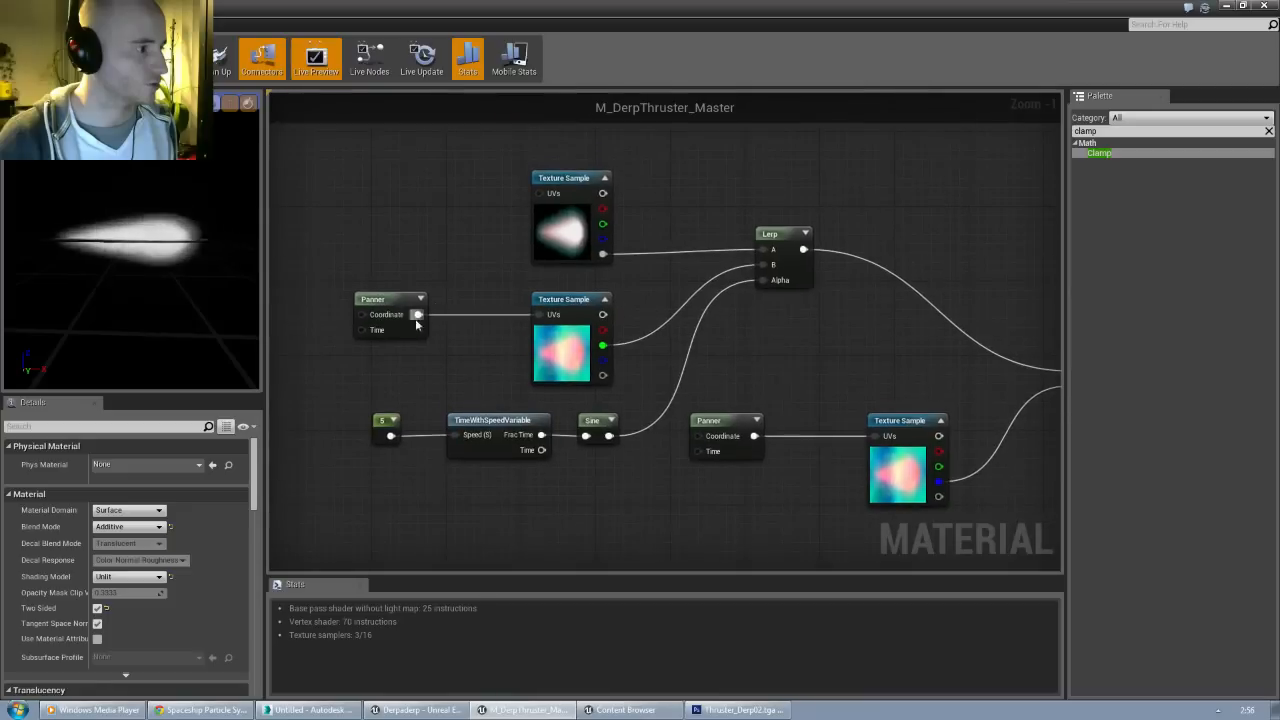
click(407, 300)
key(ctrl+w)
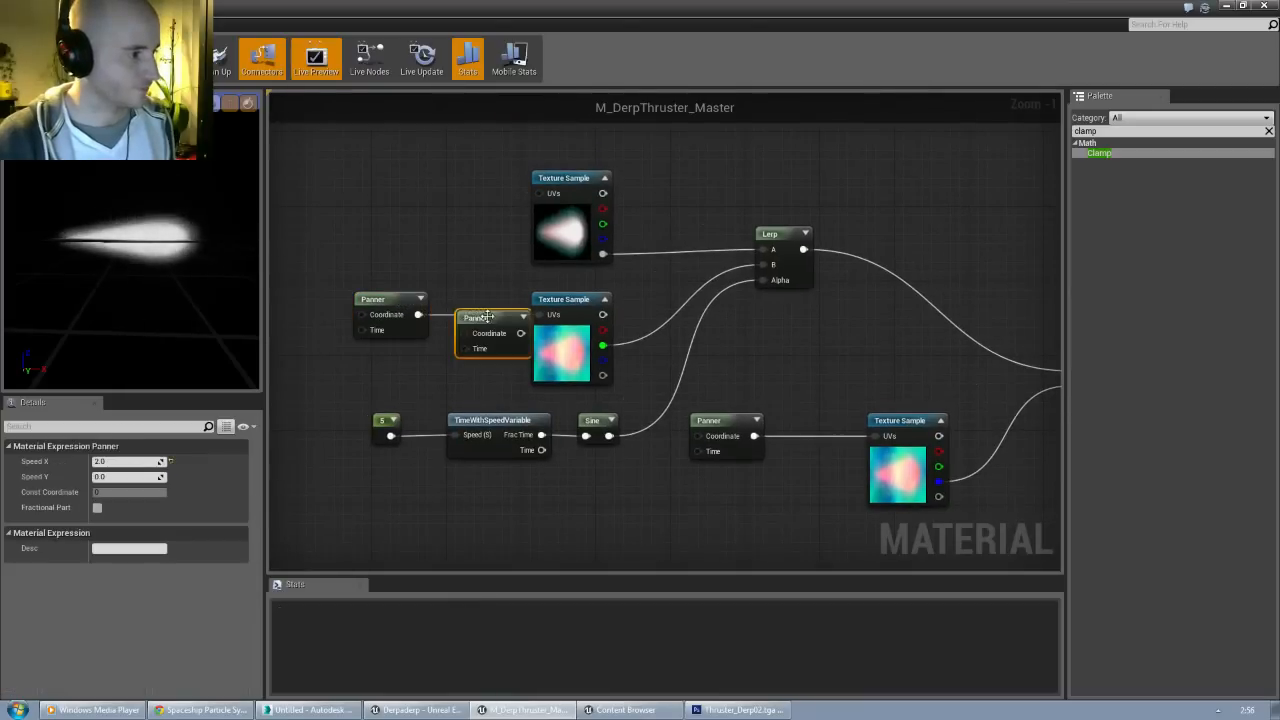
drag(489, 313, 387, 214)
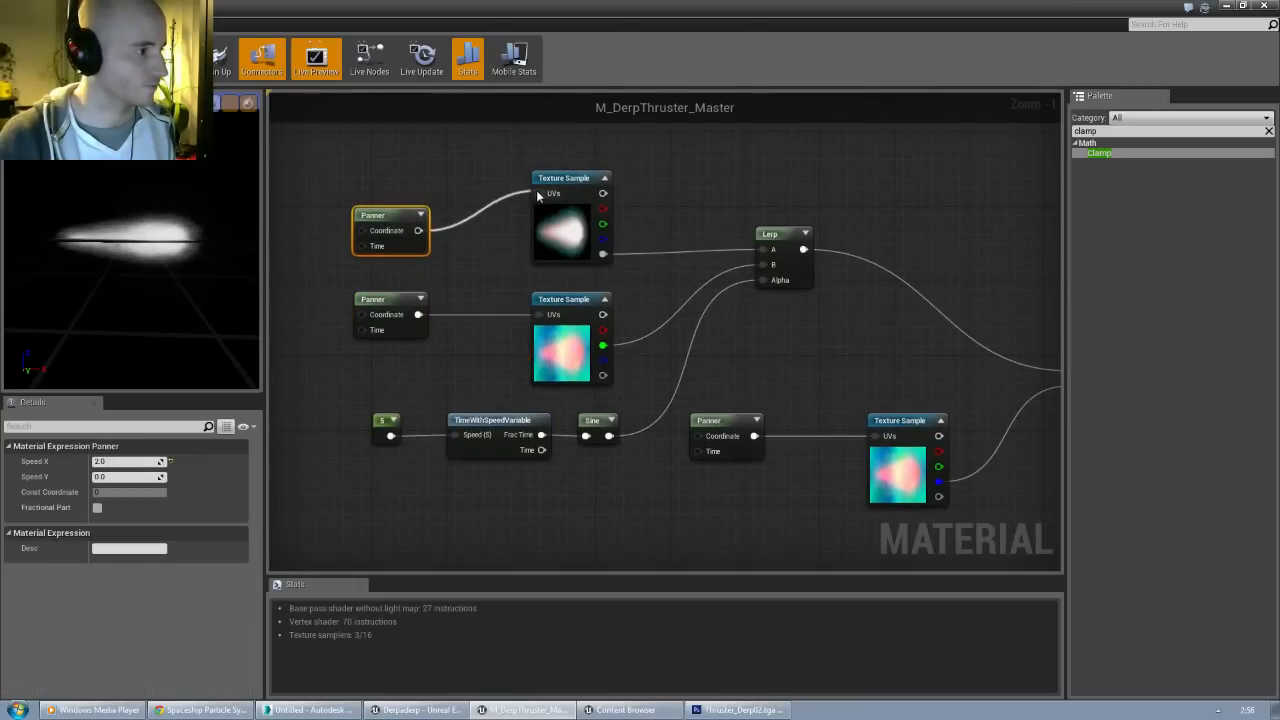
drag(537, 196, 539, 194)
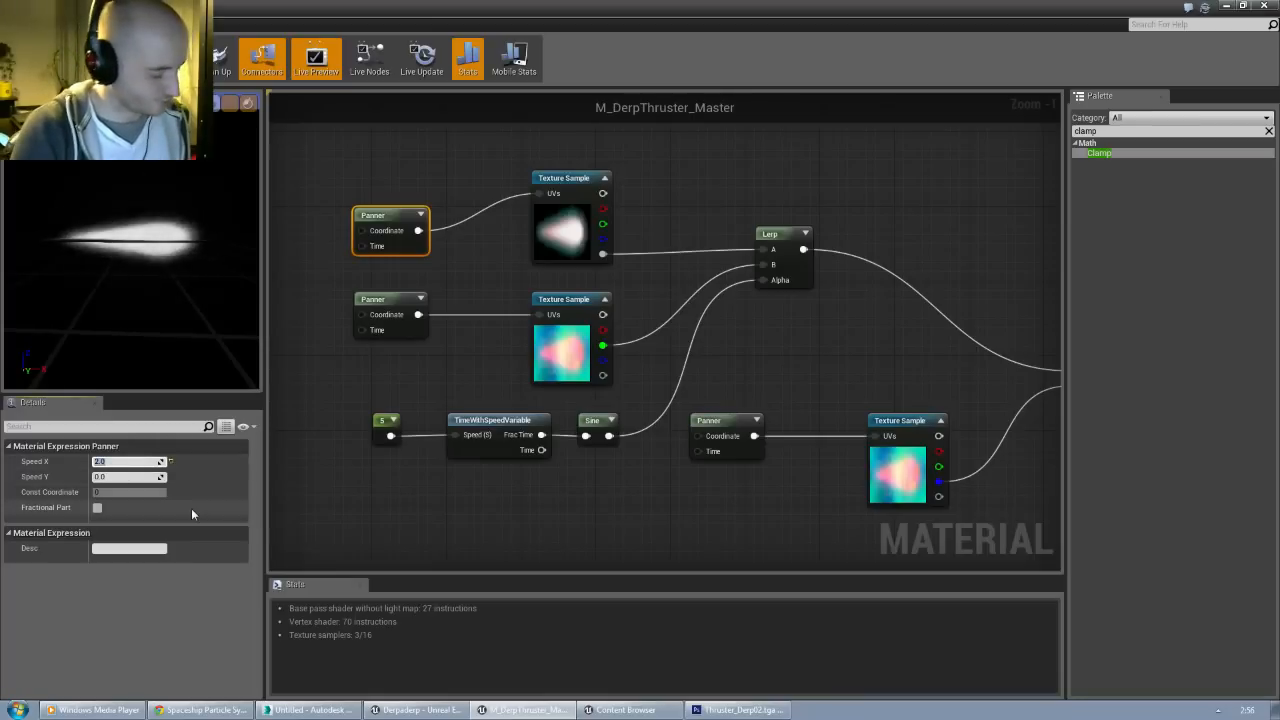
Step: Set the upper Panner's Speed X to 2.33
text(3)
key(Return)
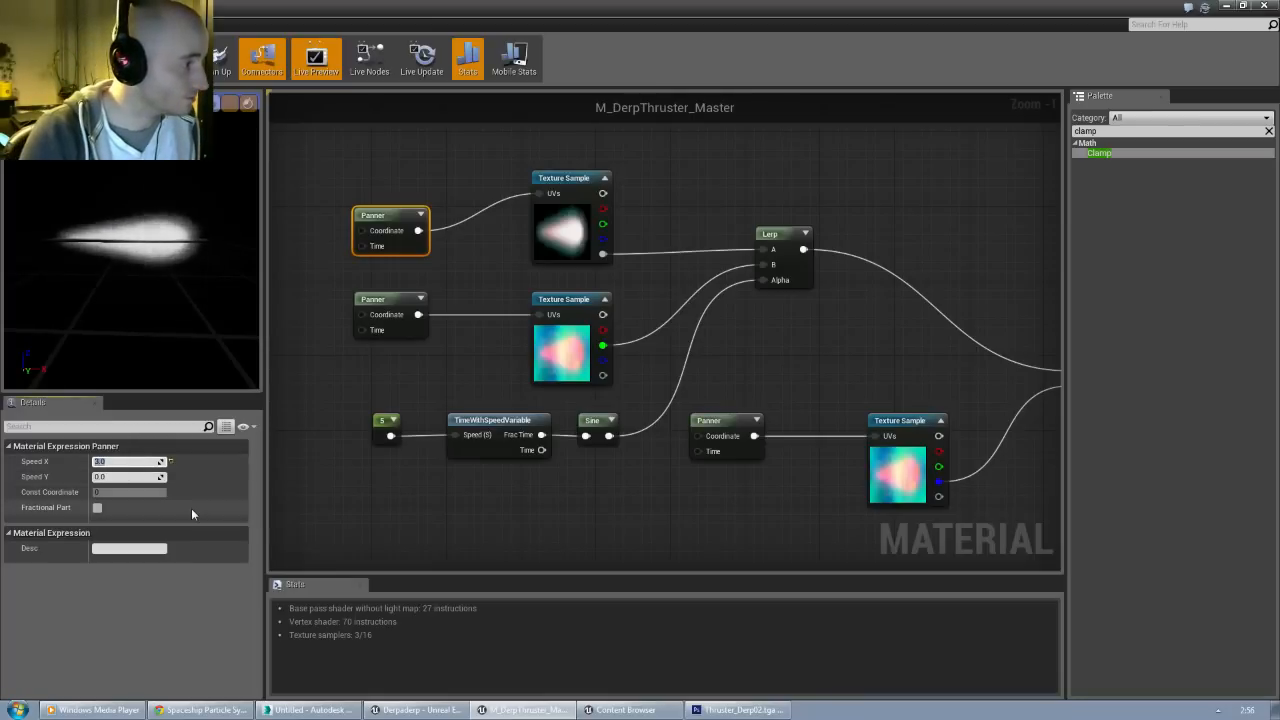
text(10)
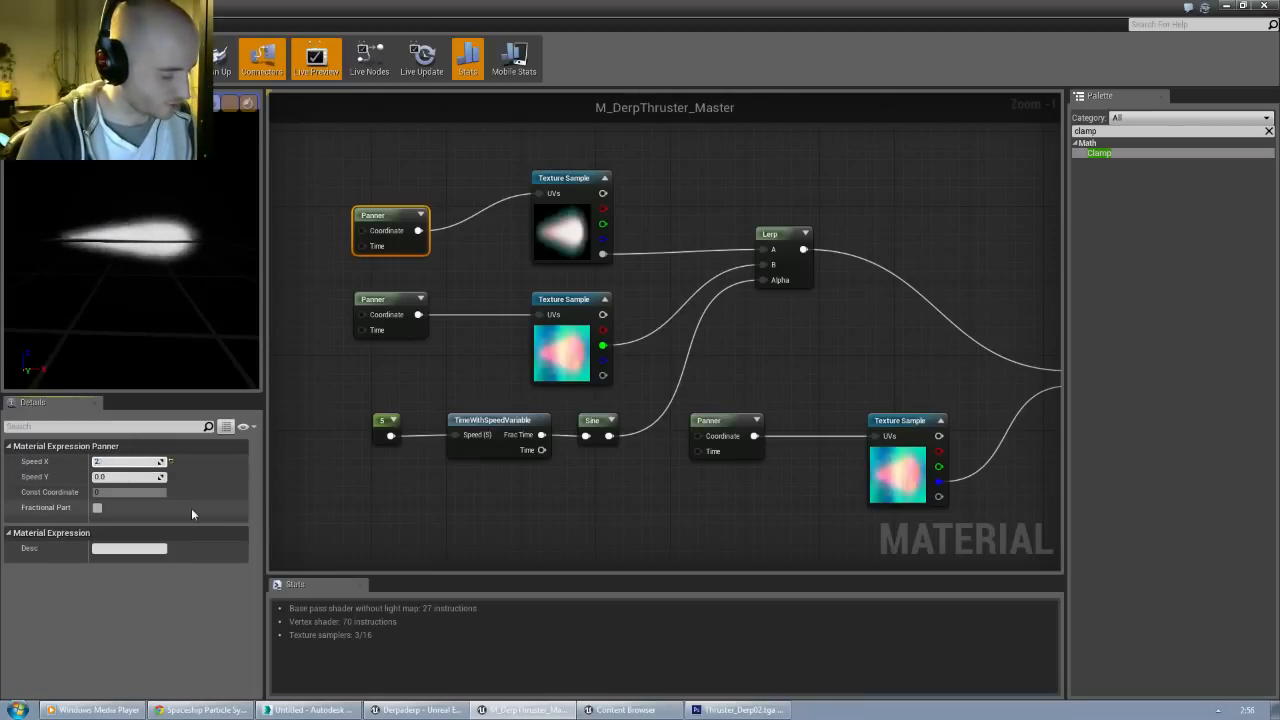
key(Return)
text(2.33)
key(Return)
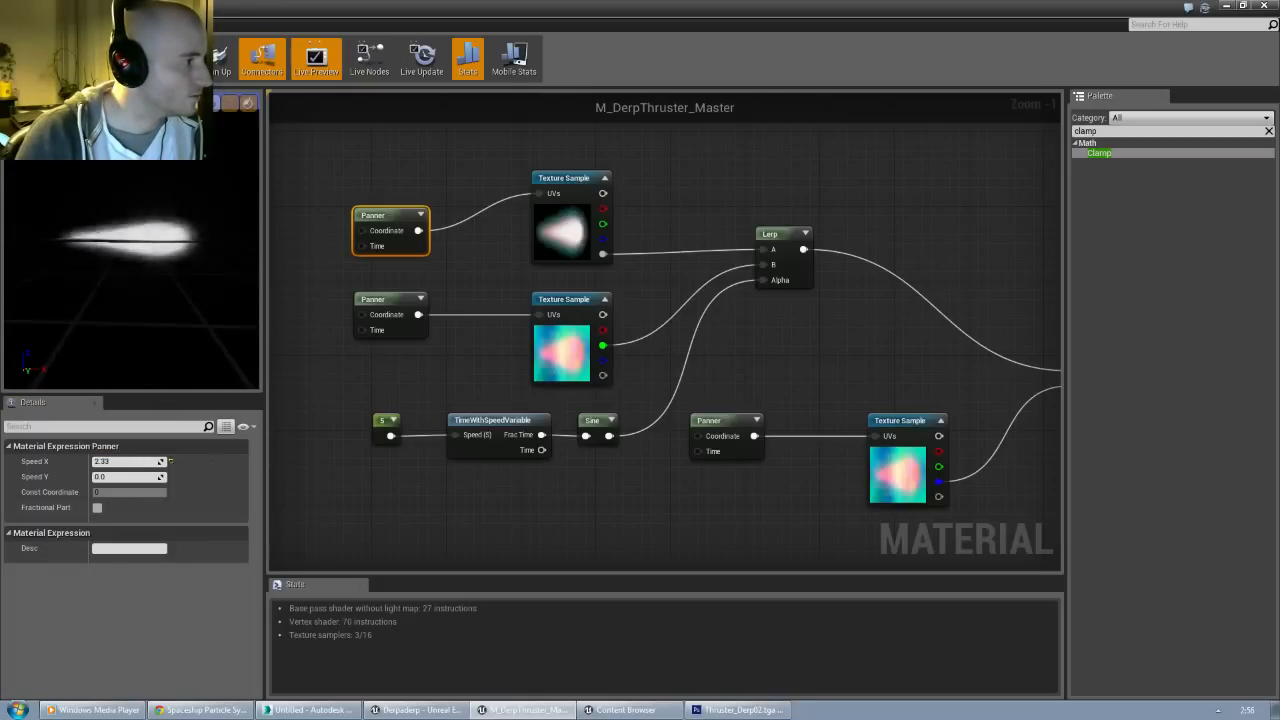
Step: Set the constant feeding the upper time chain's TimeWithSpeedVariable to 0.5
right_drag(876, 302, 698, 238)
scroll(713, 298, down, 2)
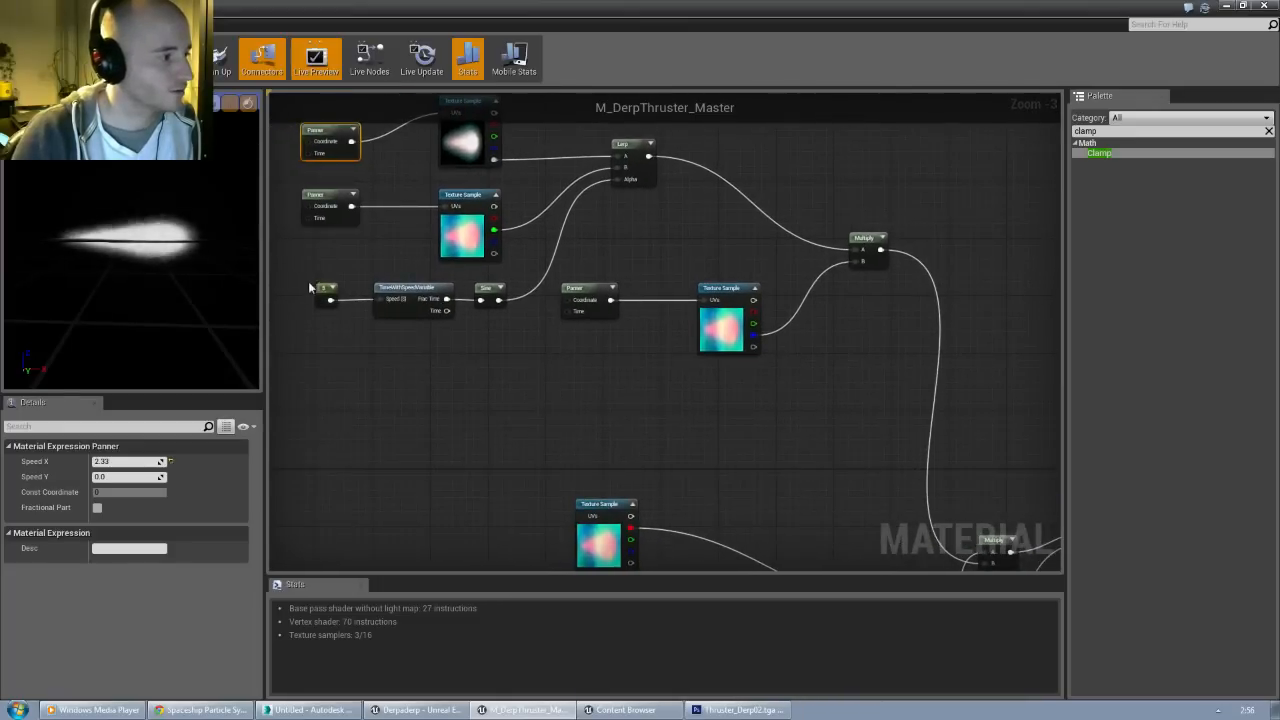
click(324, 285)
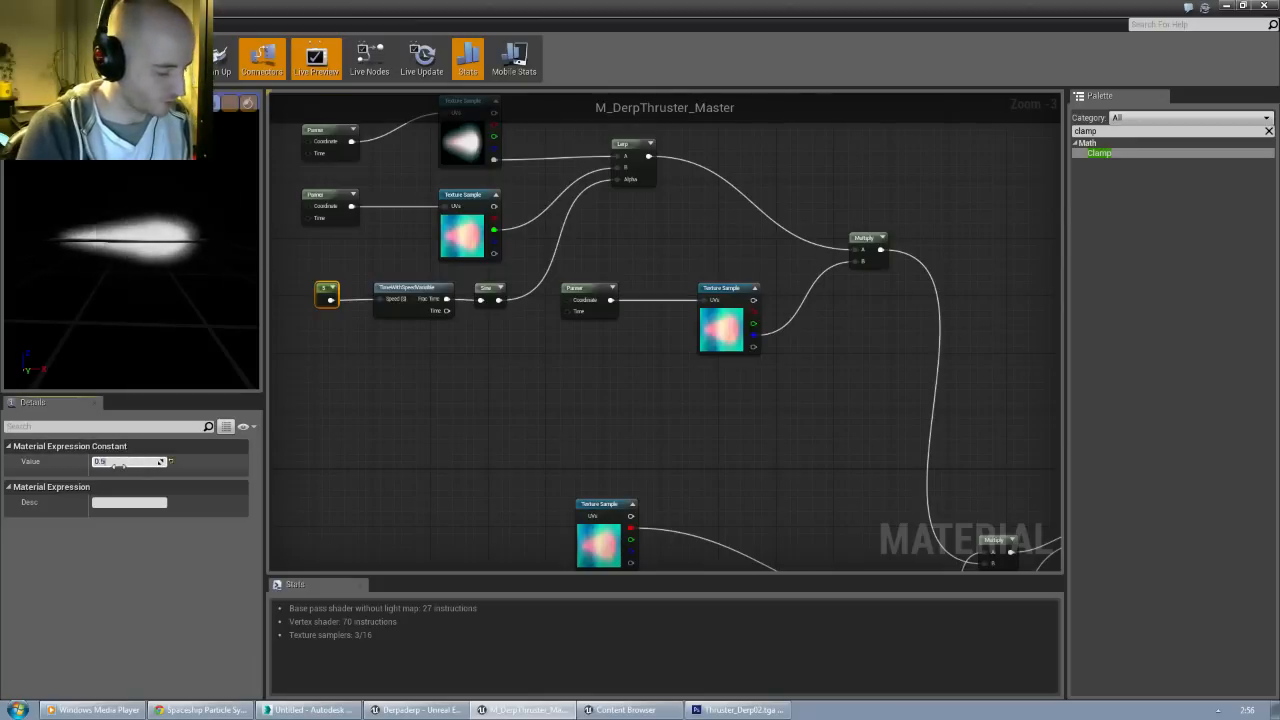
key(Return)
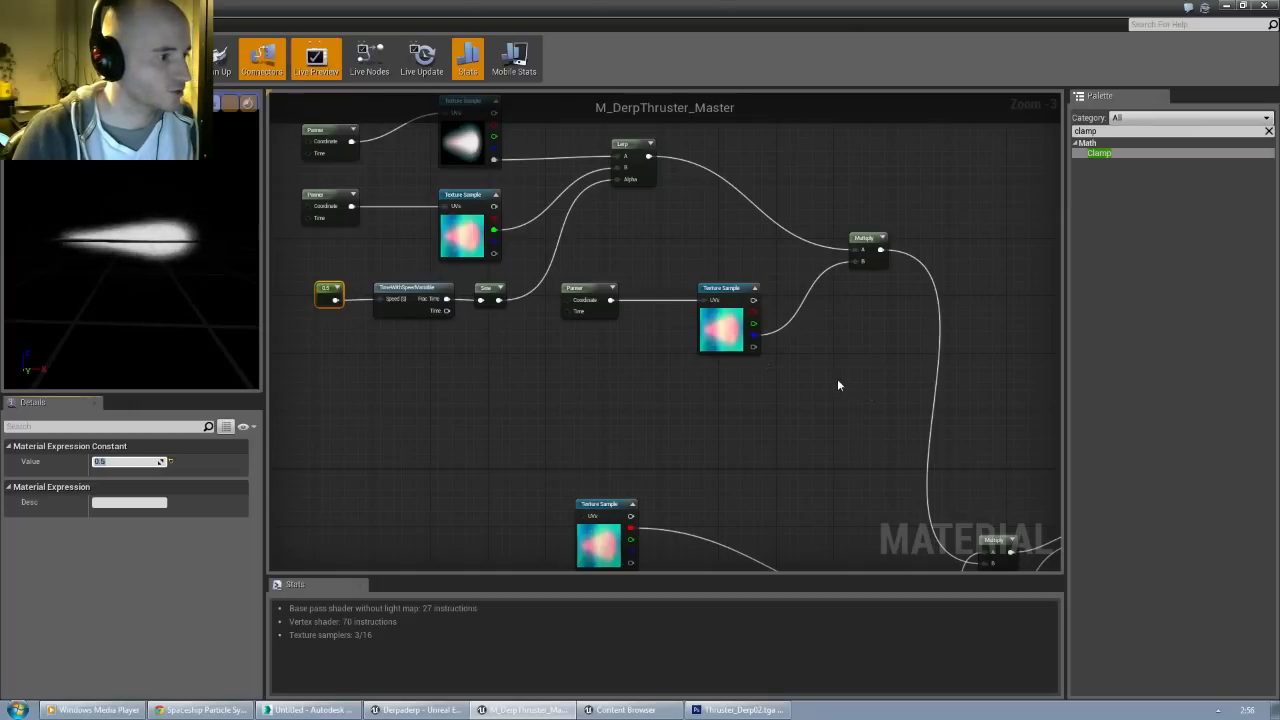
Step: Move the whole upper group of panned textures, time chain and Multiply further up, away from the thruster texture nodes
right_drag(837, 378, 608, 167)
right_drag(574, 247, 436, 292)
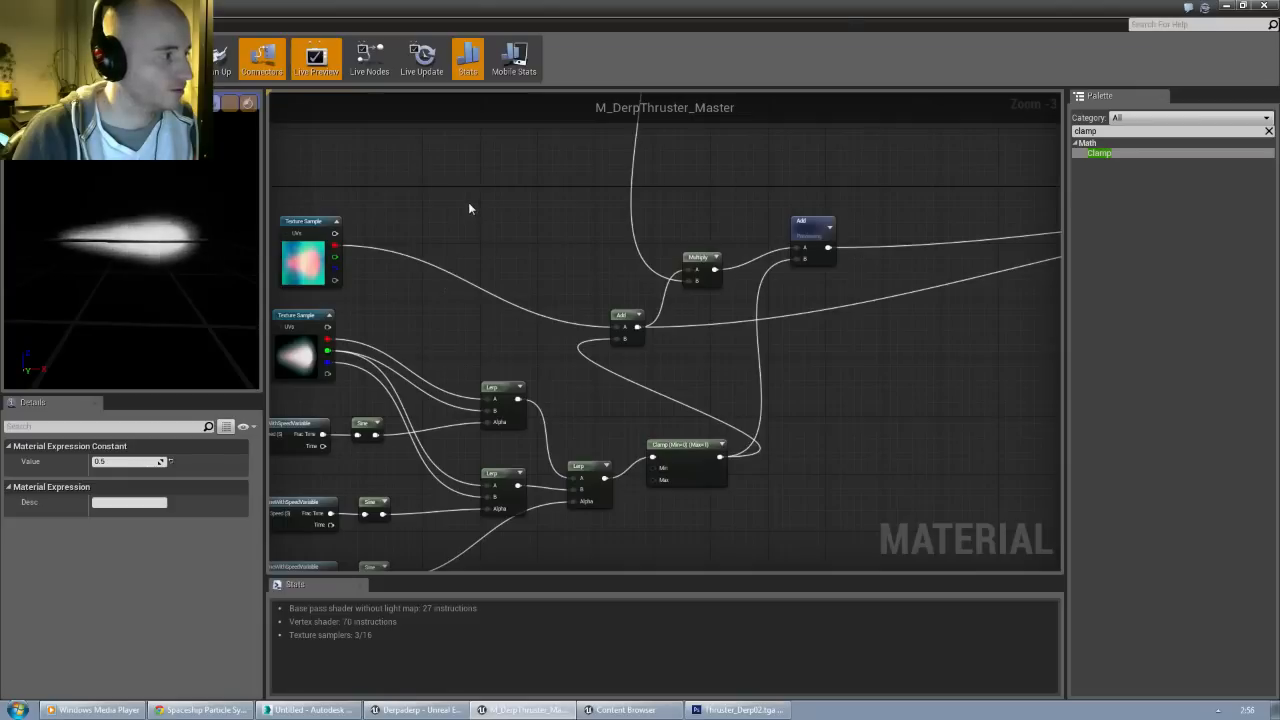
right_drag(468, 202, 498, 407)
scroll(556, 314, down, 2)
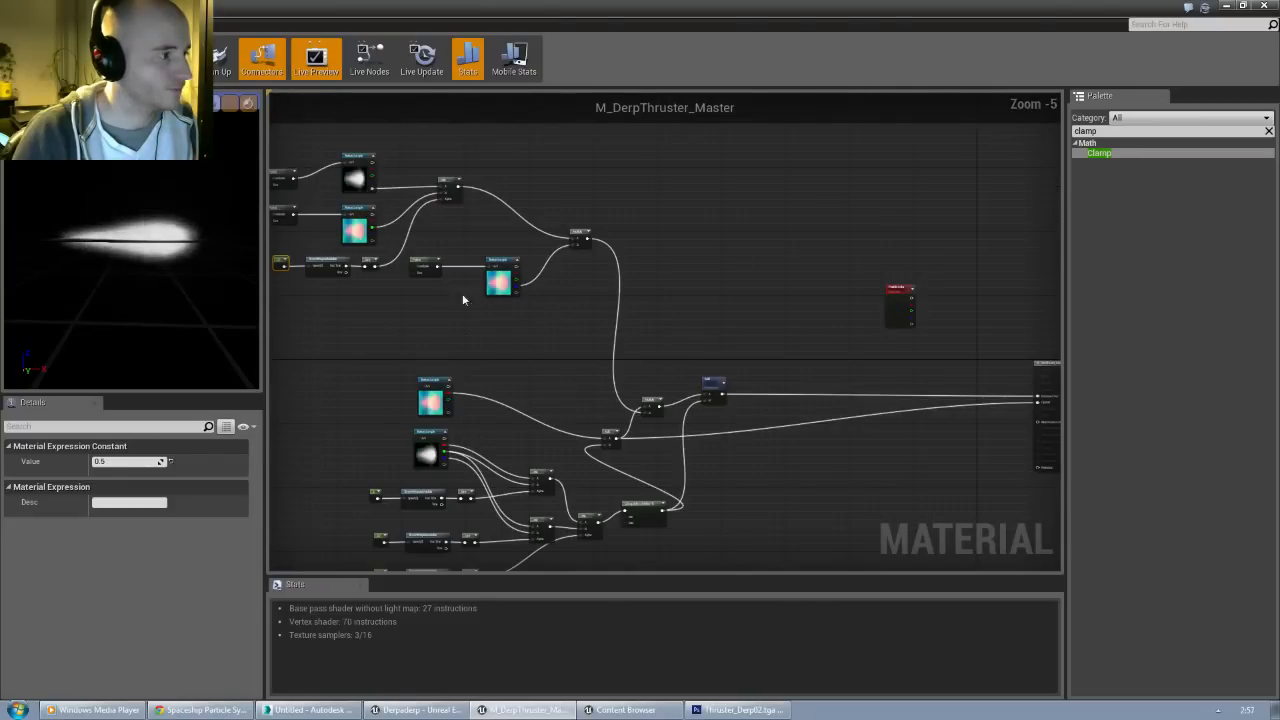
right_drag(463, 294, 628, 323)
drag(397, 184, 746, 373)
drag(744, 273, 746, 196)
click(830, 340)
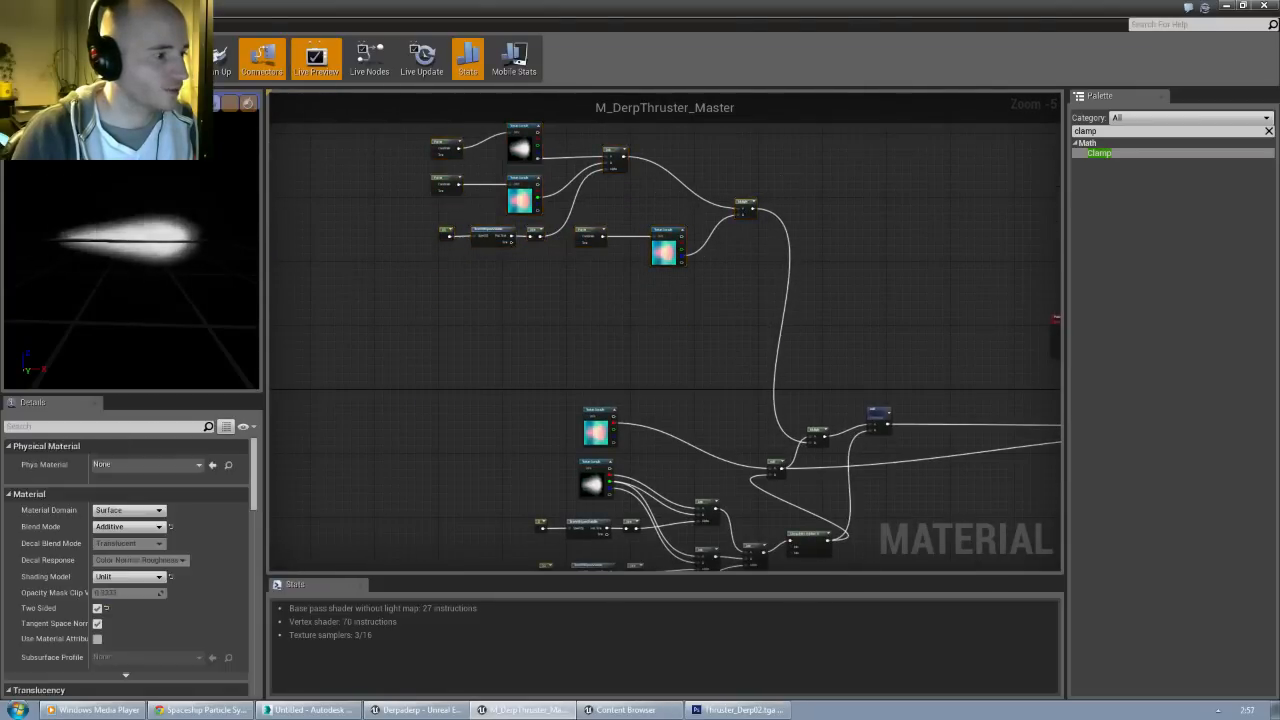
Step: Stop previewing the final Add node and check the full material in the preview viewport
right_drag(832, 445, 662, 337)
scroll(662, 337, up, 1)
scroll(663, 326, down, 1)
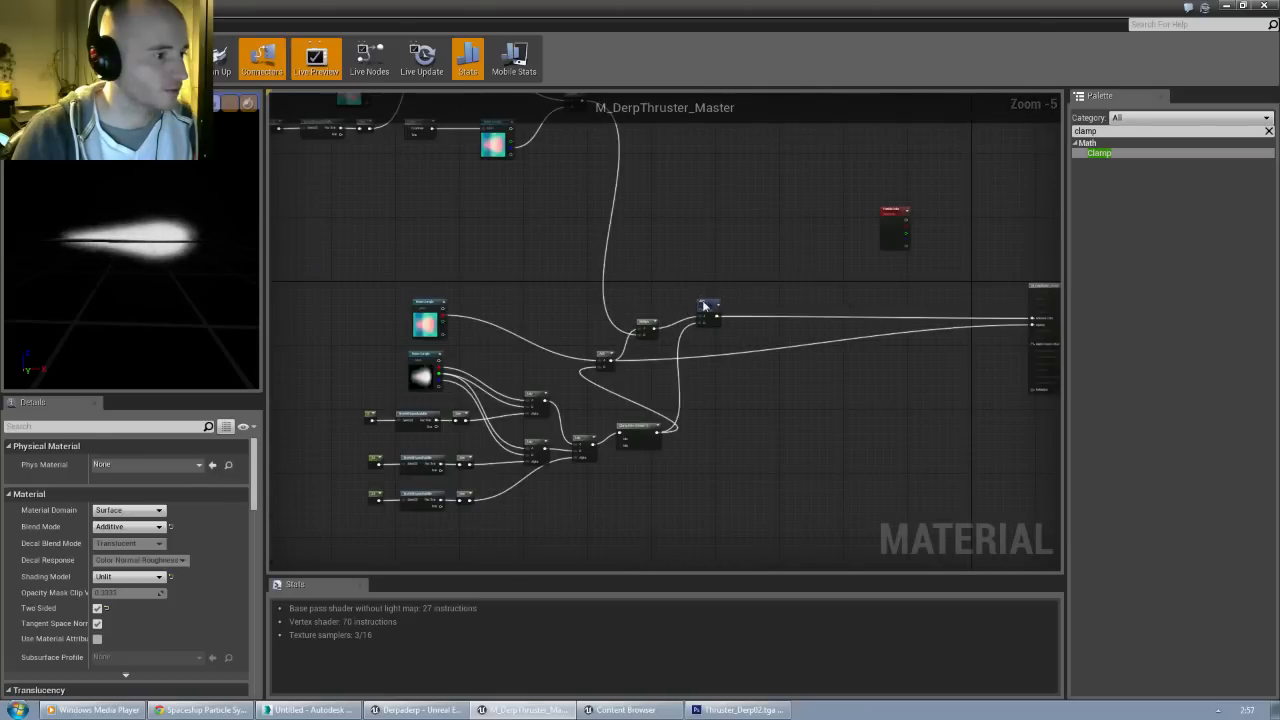
right_click(706, 305)
key(Escape)
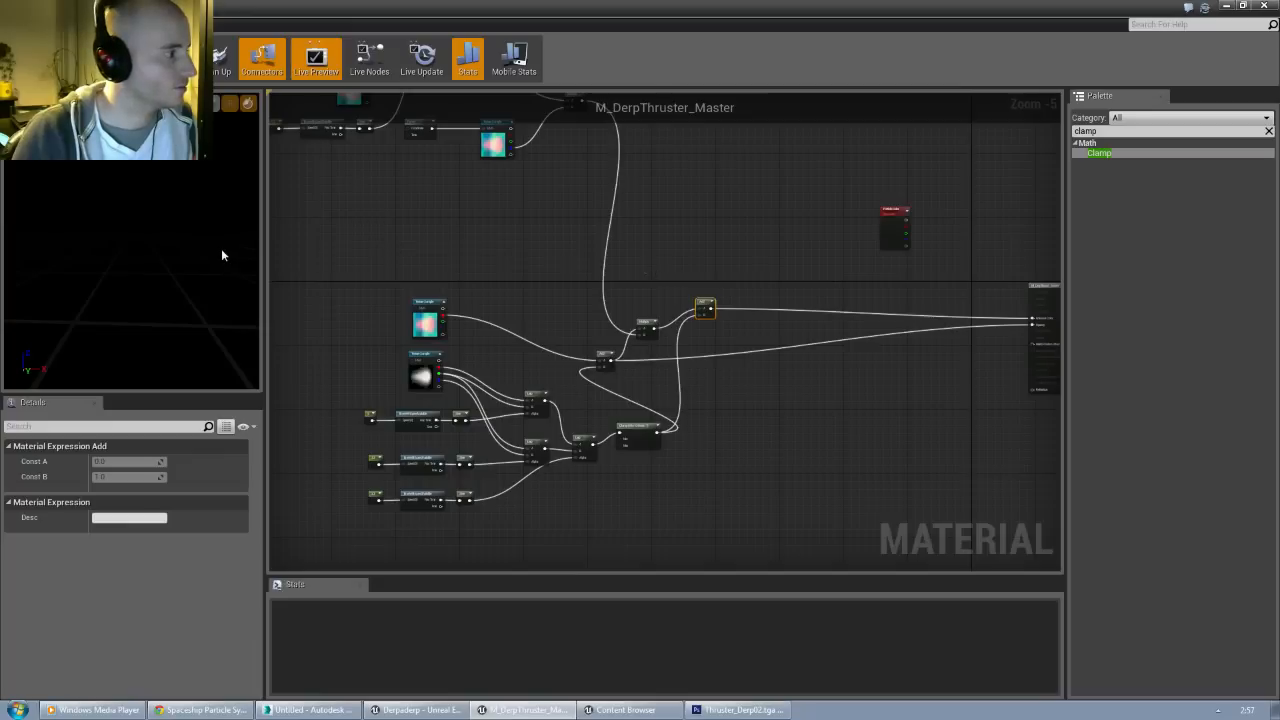
mouse_move(170, 246)
mouse_down()
mouse_move(200, 250)
mouse_move(176, 248)
mouse_up()
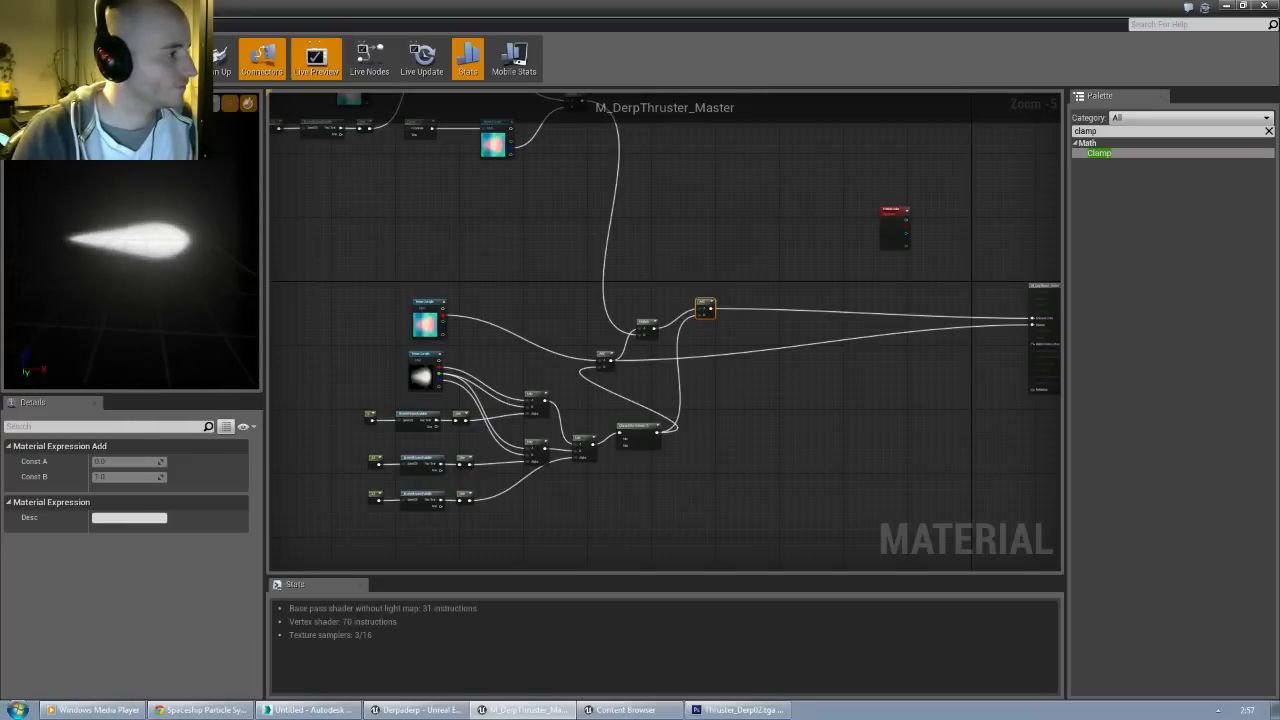
Step: Move the Multiply and the final Add up into the space between the panned texture group and the thruster texture group
right_drag(523, 252, 614, 360)
right_drag(448, 333, 478, 396)
scroll(476, 388, down, 2)
scroll(475, 384, up, 1)
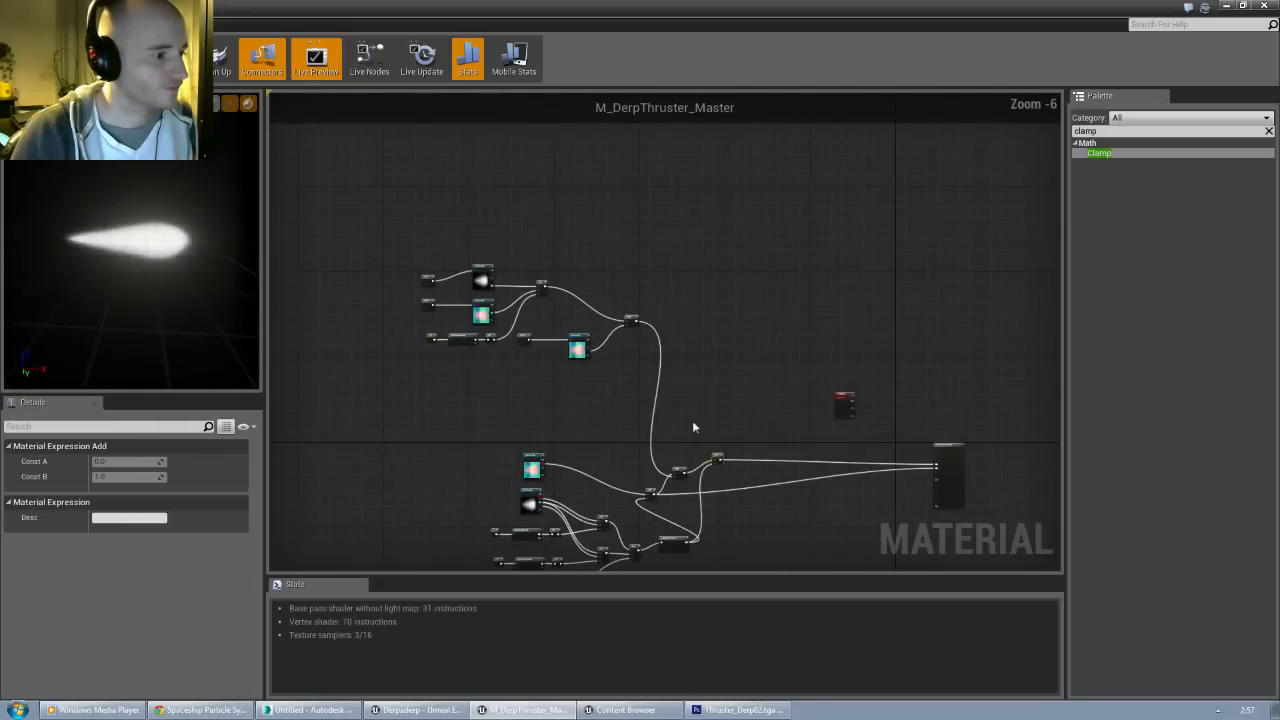
scroll(665, 433, up, 1)
right_drag(639, 439, 608, 257)
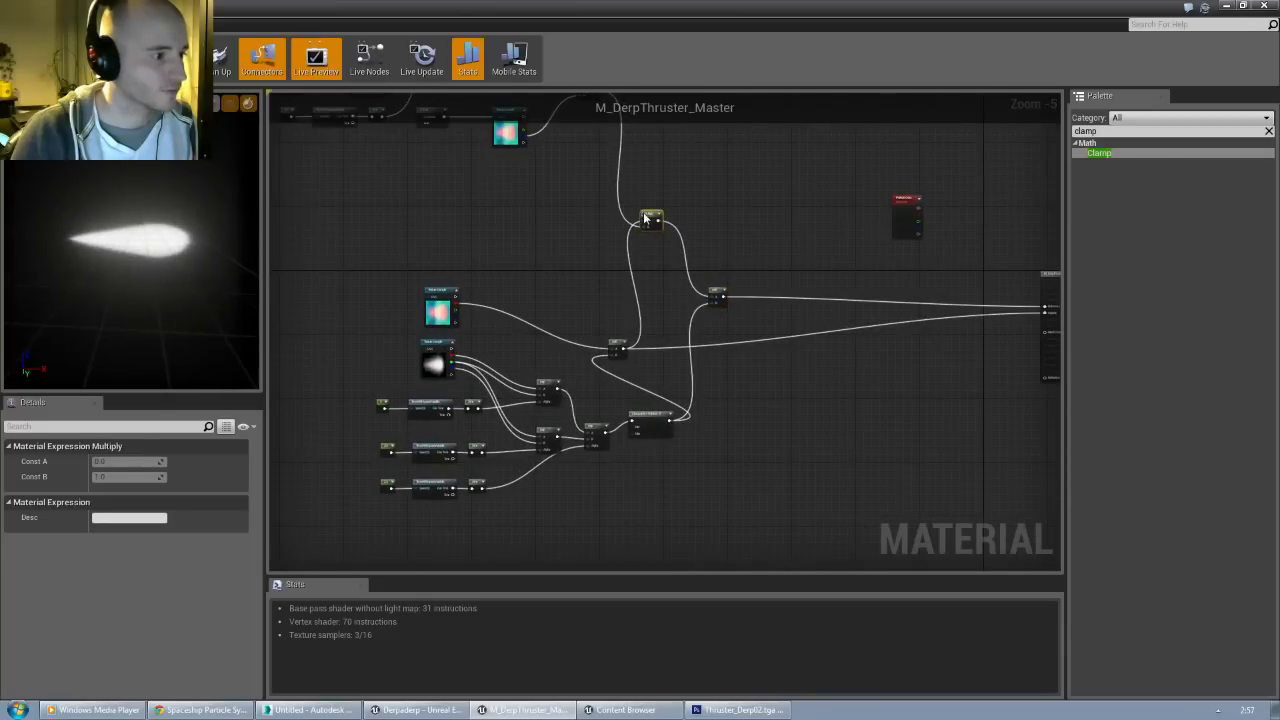
right_drag(655, 222, 647, 310)
drag(714, 384, 707, 316)
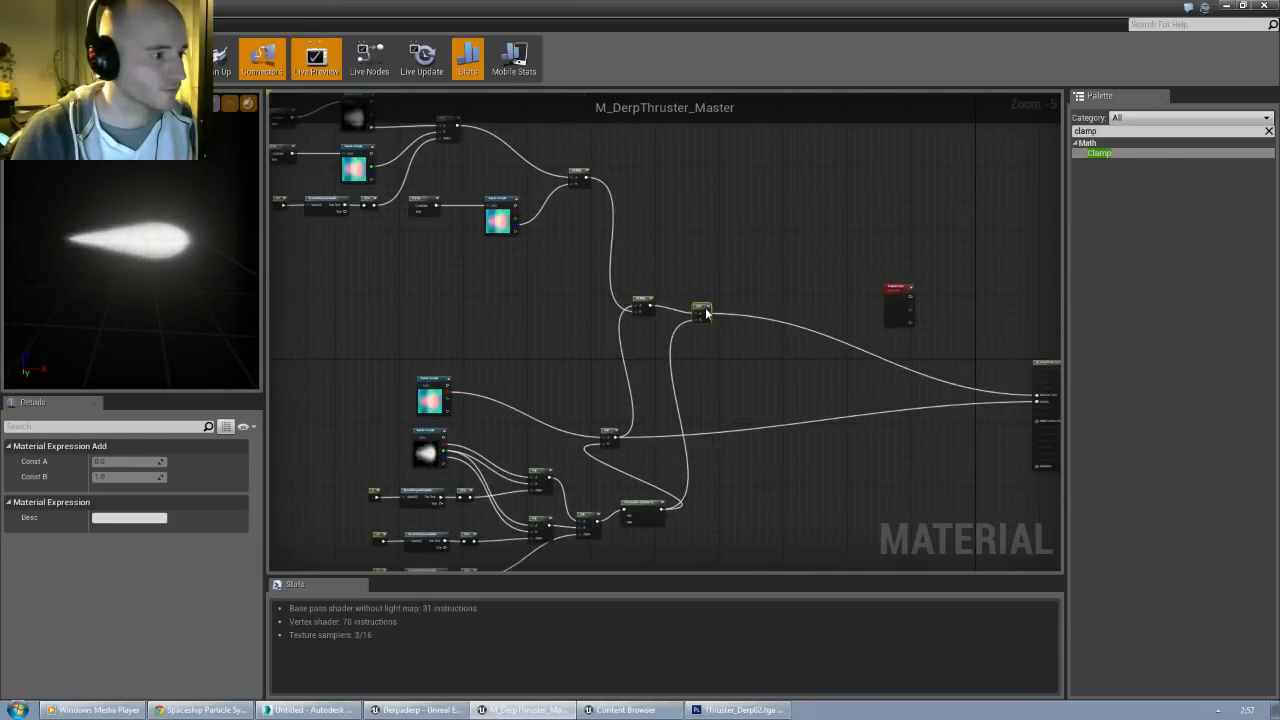
Step: Enclose the panned textures, their time chain and Multiply in a comment box and give it a title
right_drag(398, 251, 618, 381)
drag(411, 205, 814, 398)
key(c)
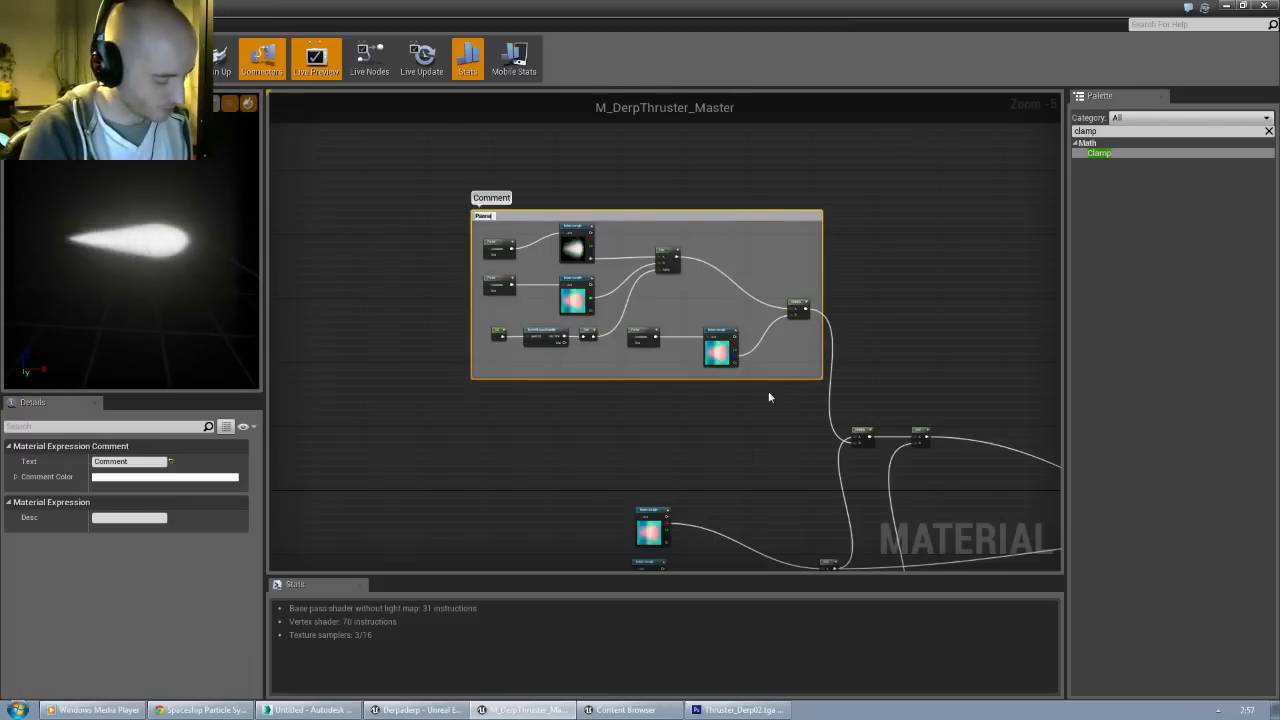
click(543, 432)
Step: Move the whole lower thruster texture group, including its Lerps, Clamp and Add, further away from the final Multiply and Add
right_drag(543, 432, 497, 198)
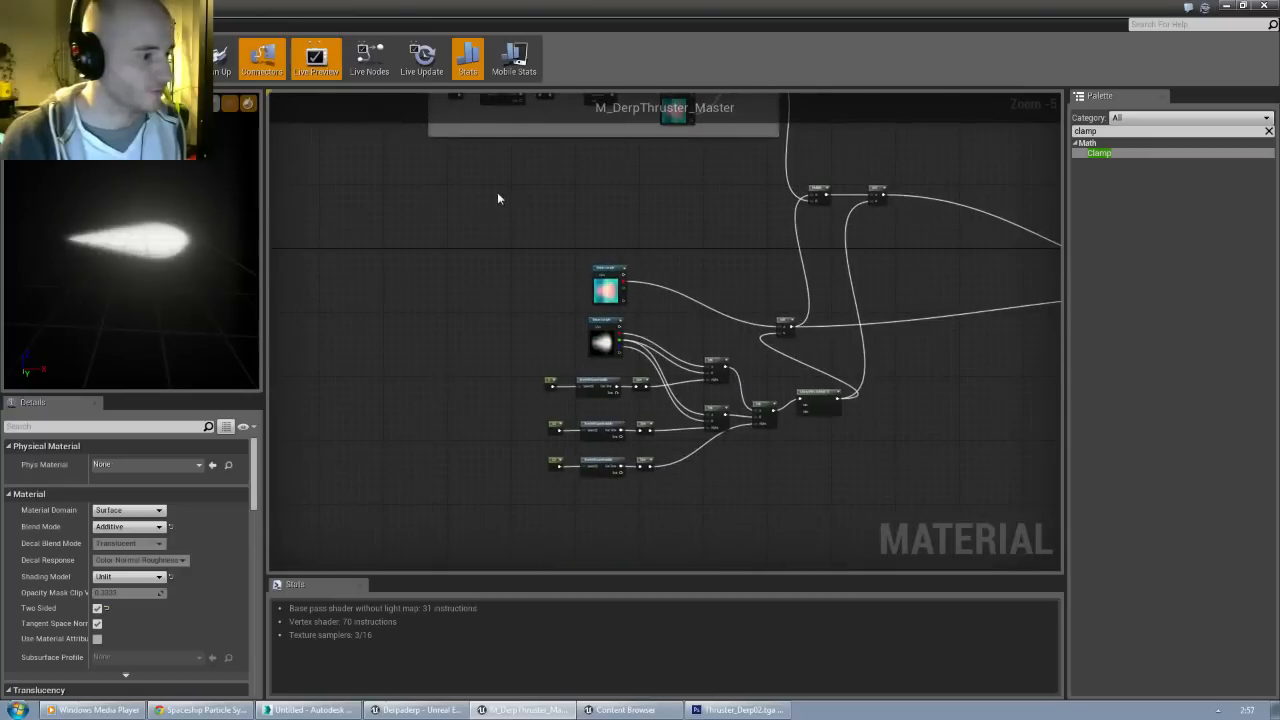
right_drag(538, 256, 450, 201)
drag(423, 197, 727, 425)
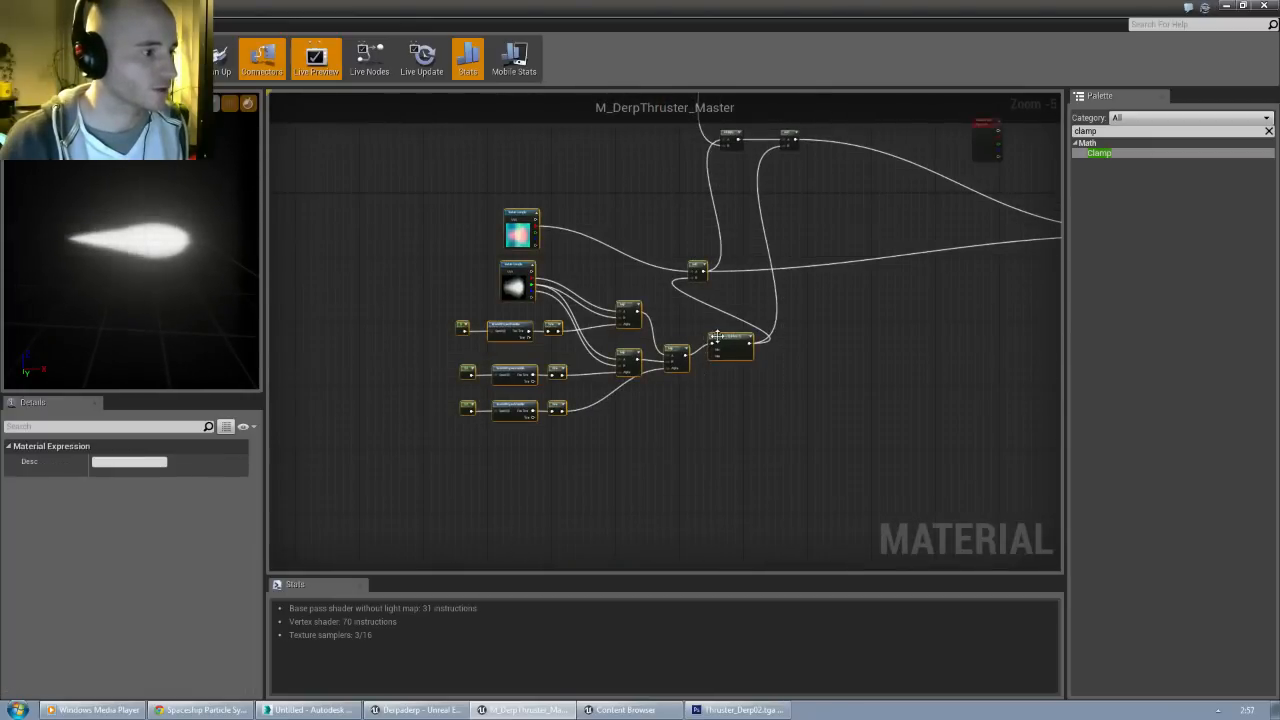
drag(717, 336, 543, 300)
Step: Enclose the lower thruster texture group in a comment box titled Thruster
right_drag(435, 343, 597, 371)
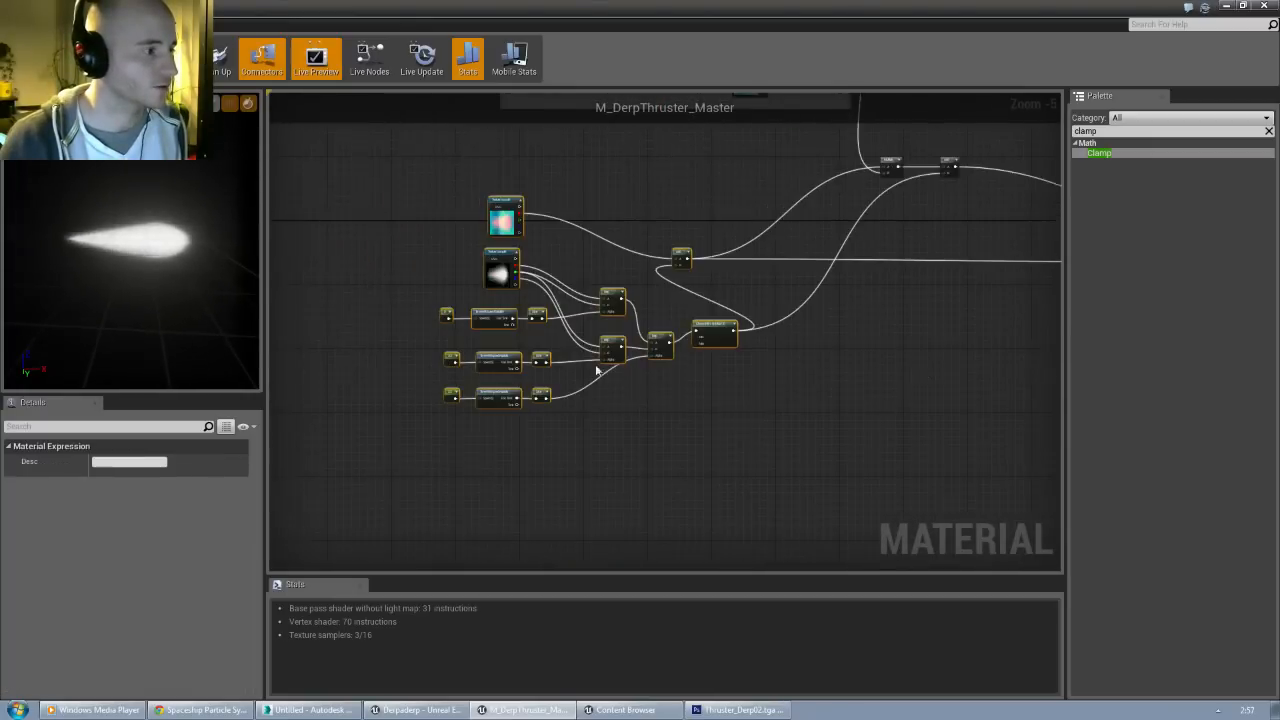
right_drag(357, 238, 388, 283)
key(c)
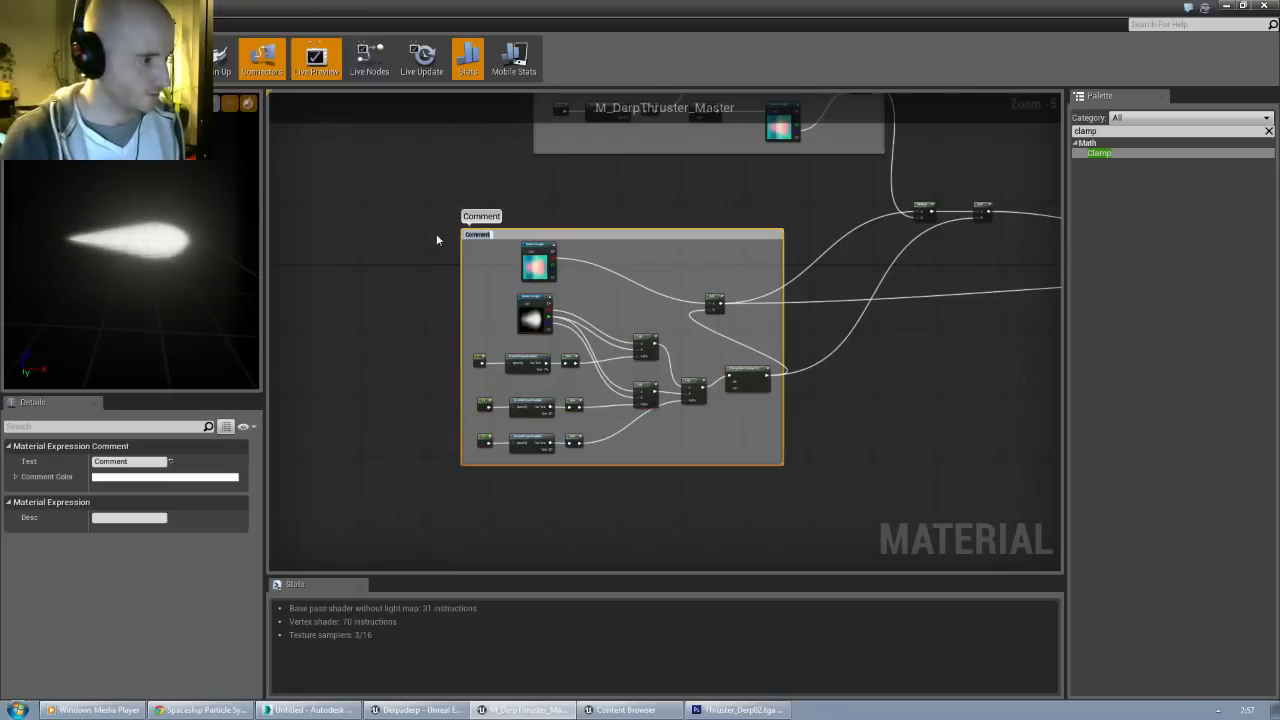
text(Thruster)
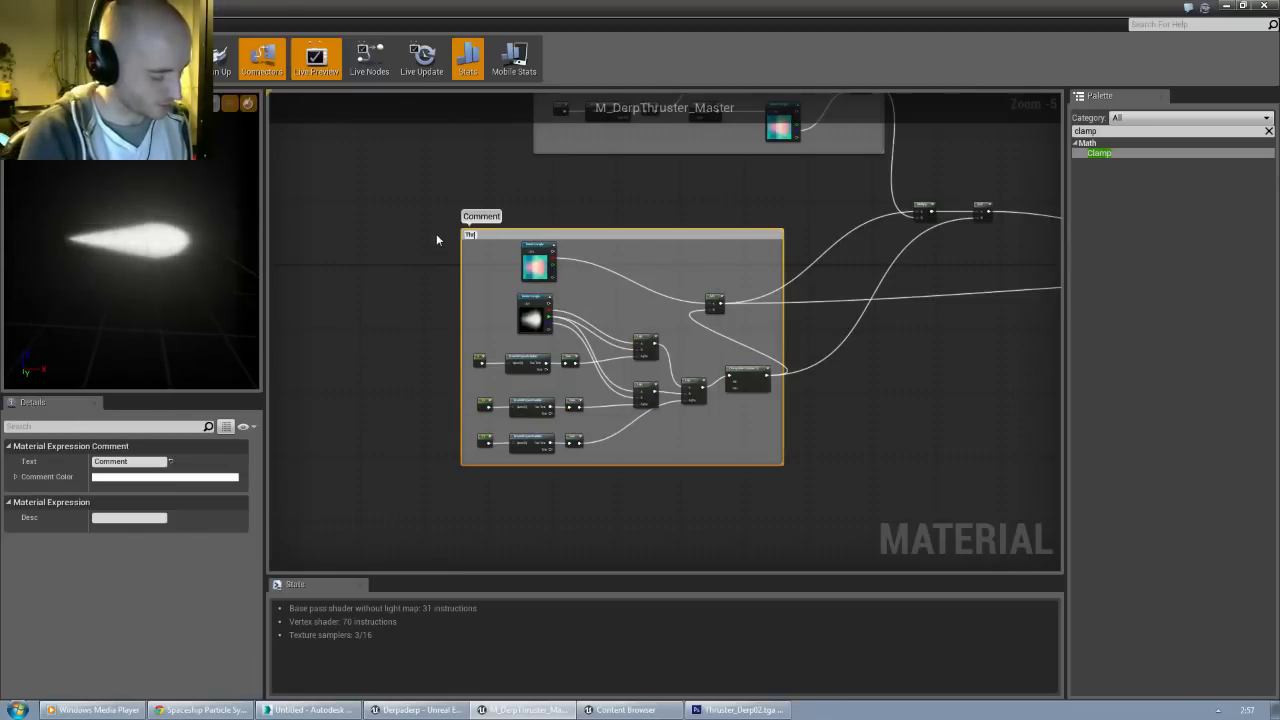
click(434, 171)
Step: Move the Particle Color node close to the final Add, just above its output wire
mouse_move(791, 279)
right_down()
mouse_move(649, 308)
mouse_move(498, 300)
mouse_move(558, 329)
right_up()
scroll(558, 326, up, 2)
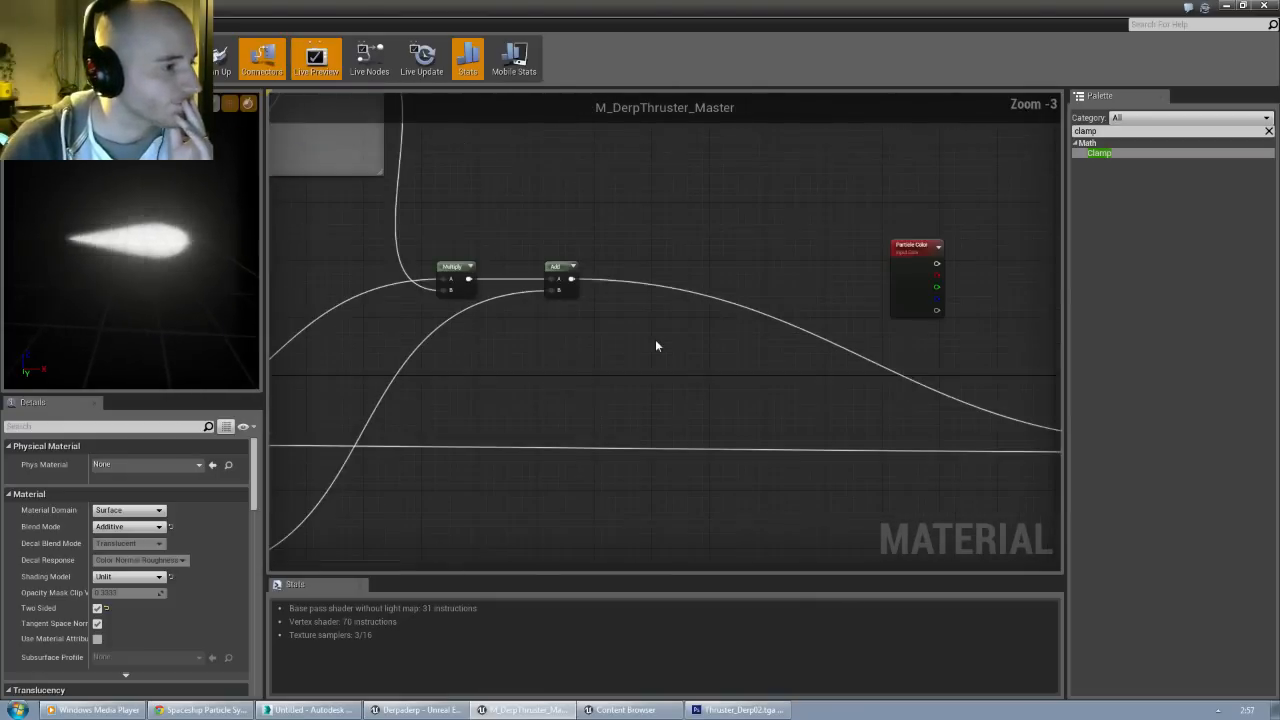
right_drag(737, 336, 567, 353)
drag(720, 265, 488, 204)
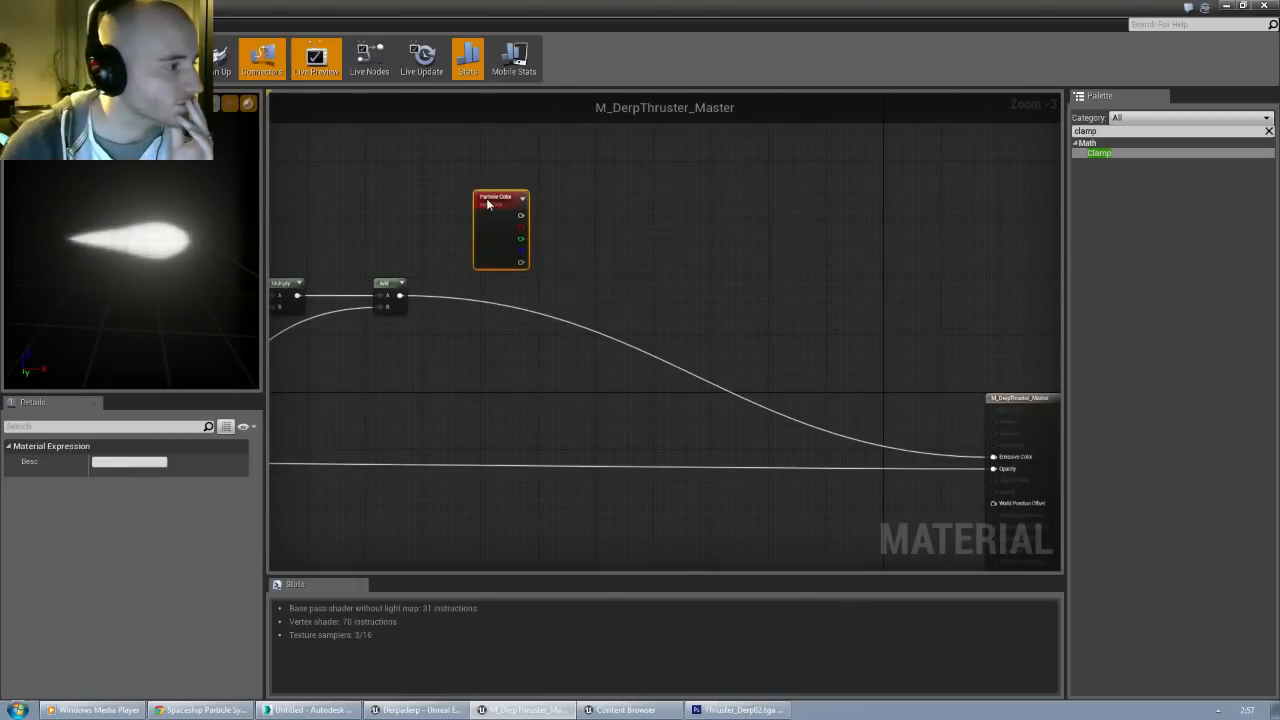
right_drag(576, 287, 603, 280)
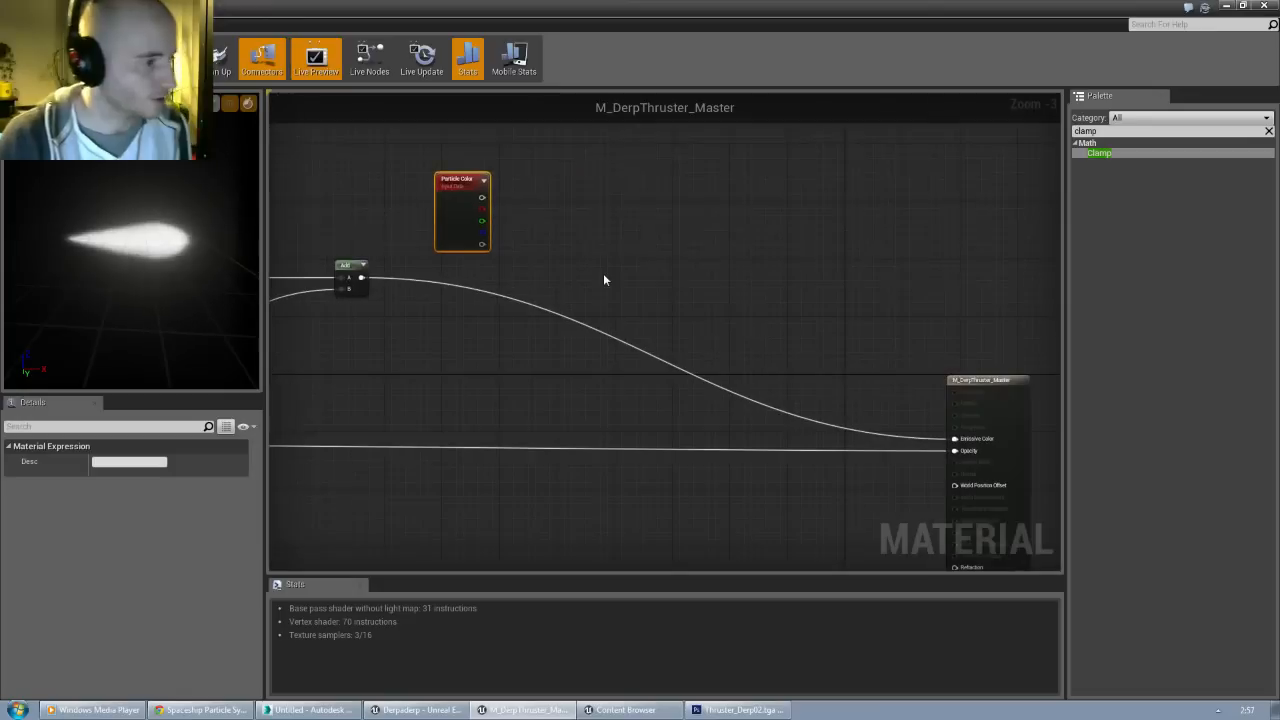
Step: Add a Multiply node and connect Particle Color's RGB output to A and the final Add's output to B
click(615, 286)
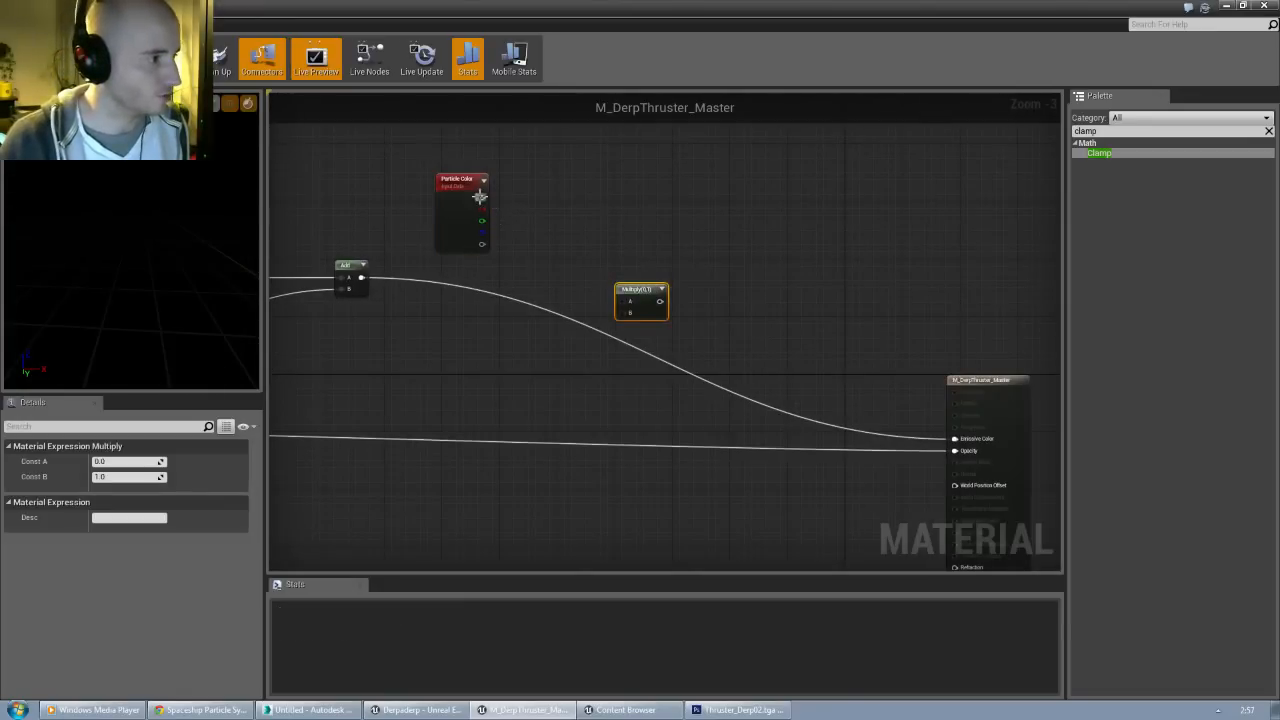
drag(482, 197, 630, 301)
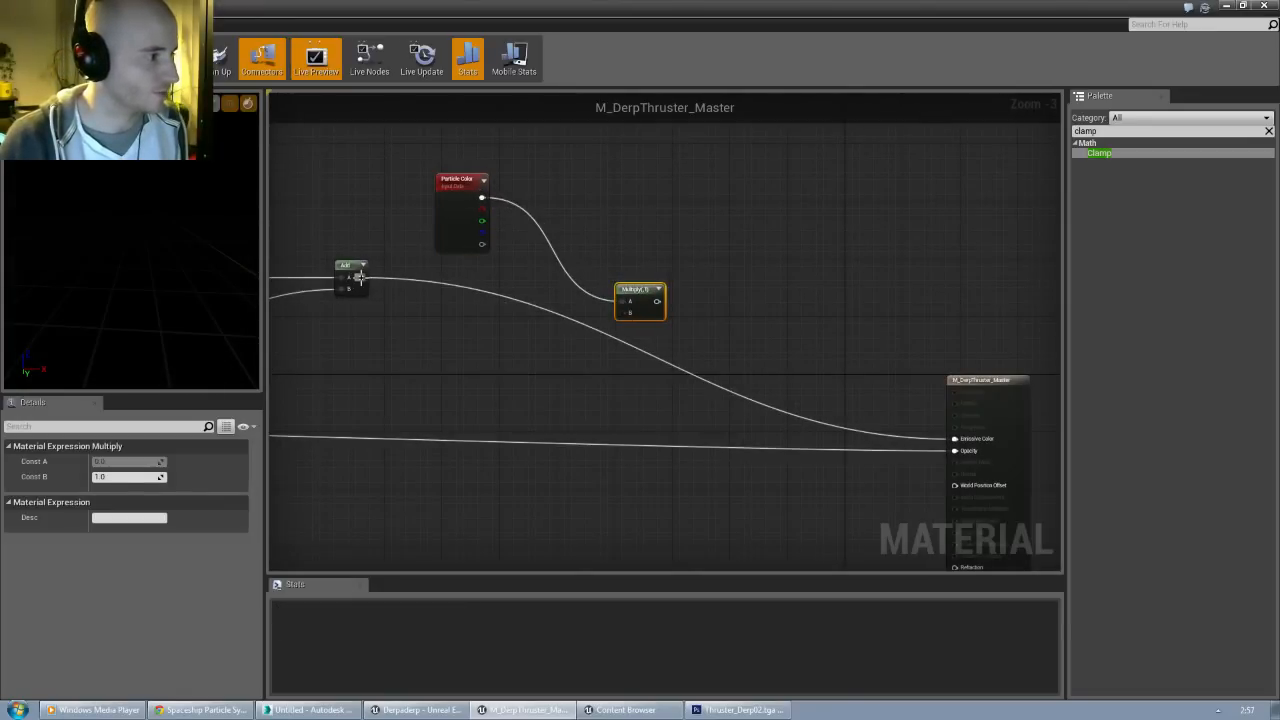
drag(360, 277, 617, 310)
Step: Connect the new Multiply's output to the material's Emissive Color and nudge the Particle Color node closer to it
right_drag(622, 318, 494, 301)
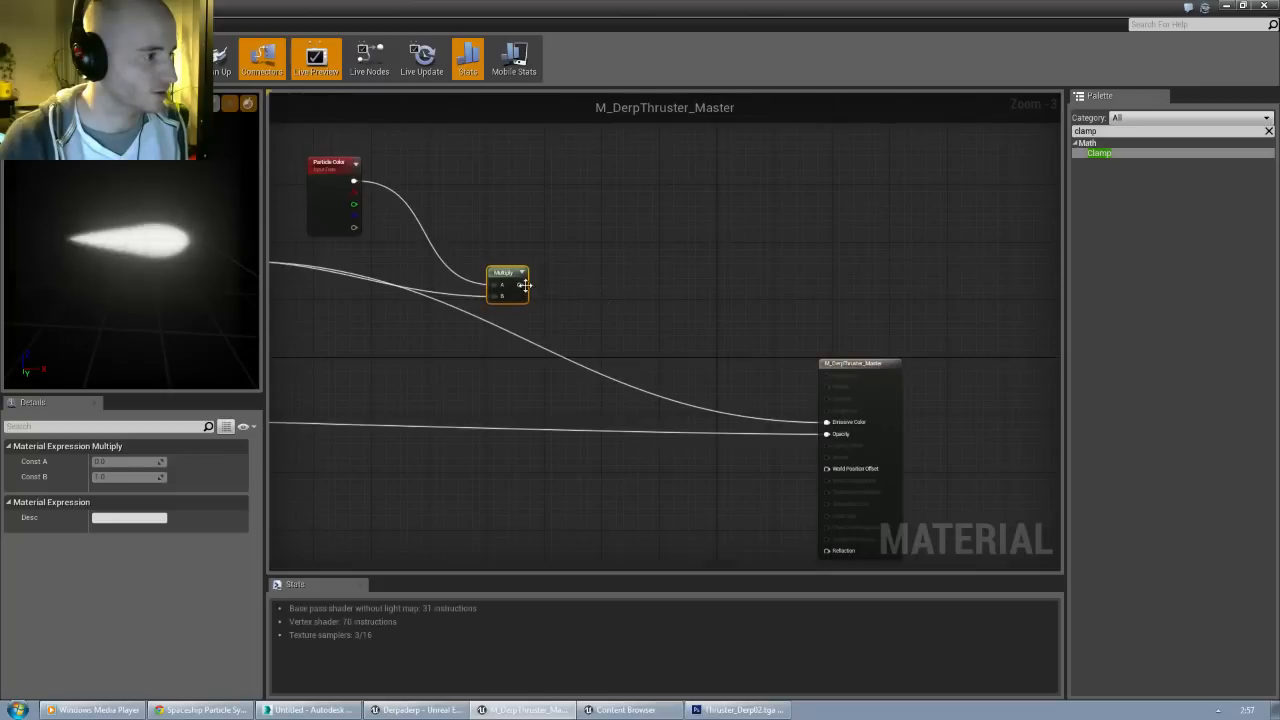
drag(520, 285, 828, 424)
right_drag(390, 291, 574, 309)
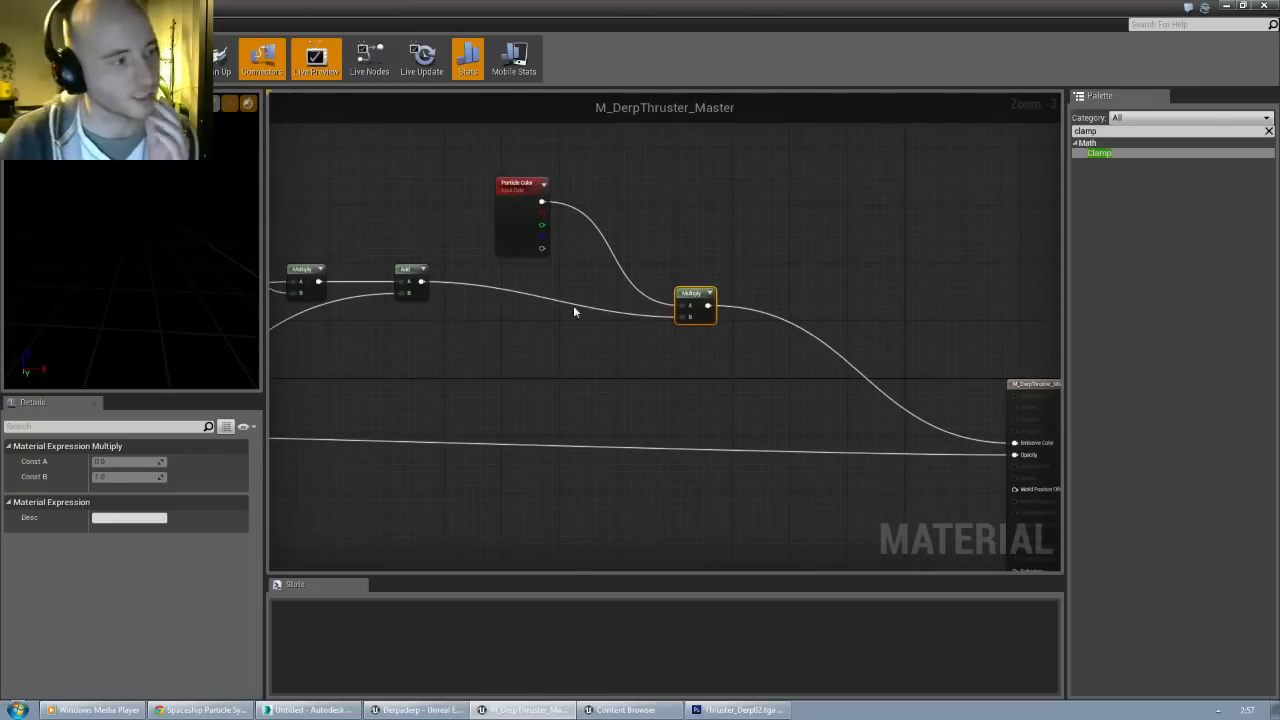
click(537, 198)
drag(537, 198, 537, 191)
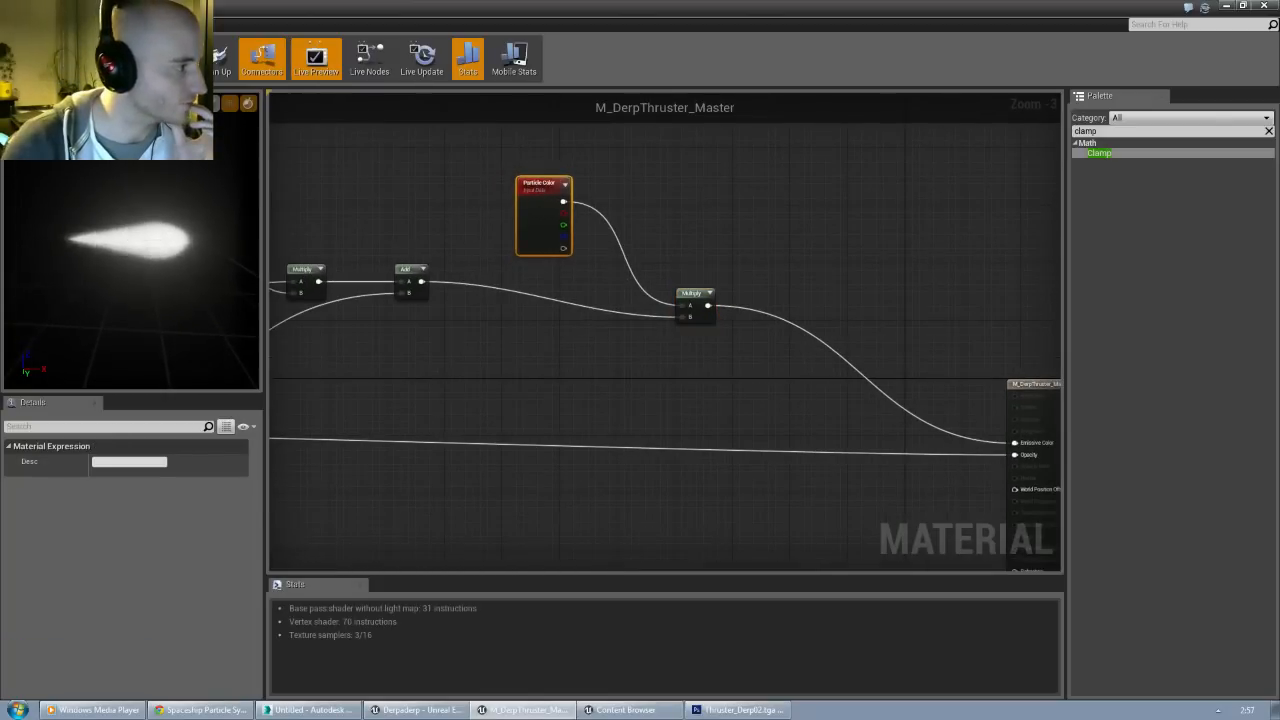
Step: Add a second Multiply node below the first and connect Particle Color's alpha output to its A input
right_drag(790, 420, 661, 374)
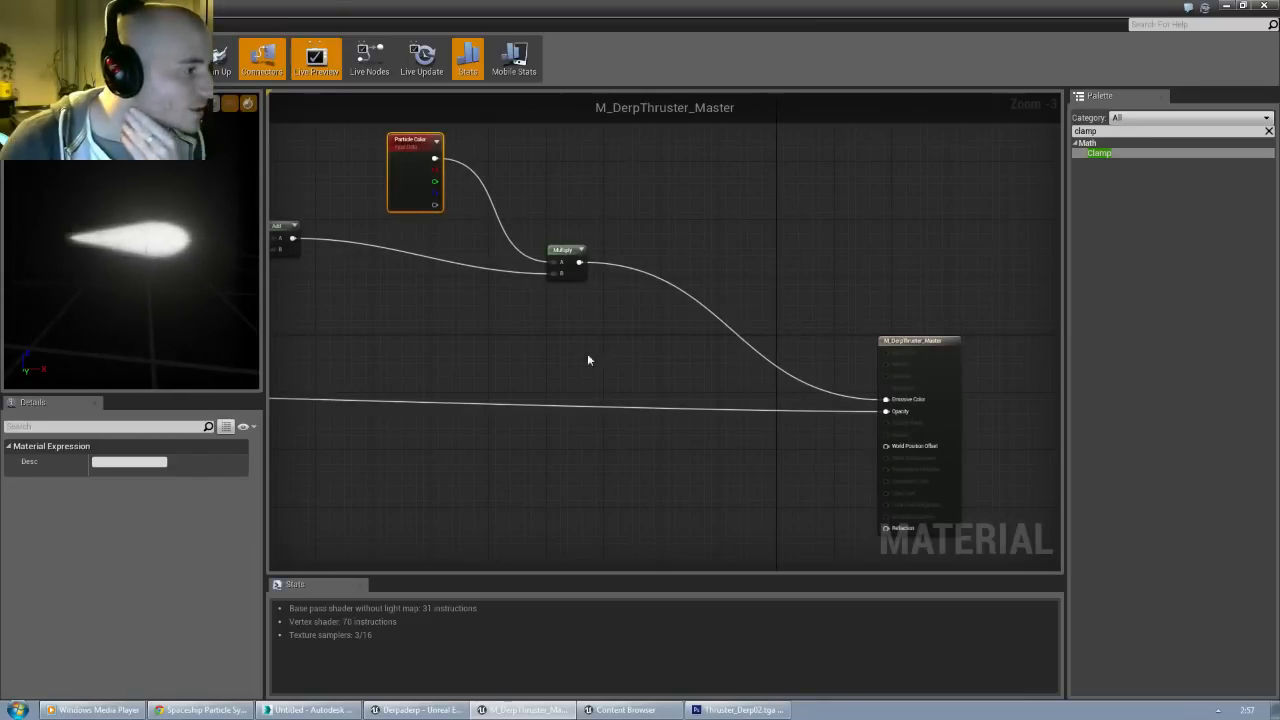
right_drag(538, 353, 626, 300)
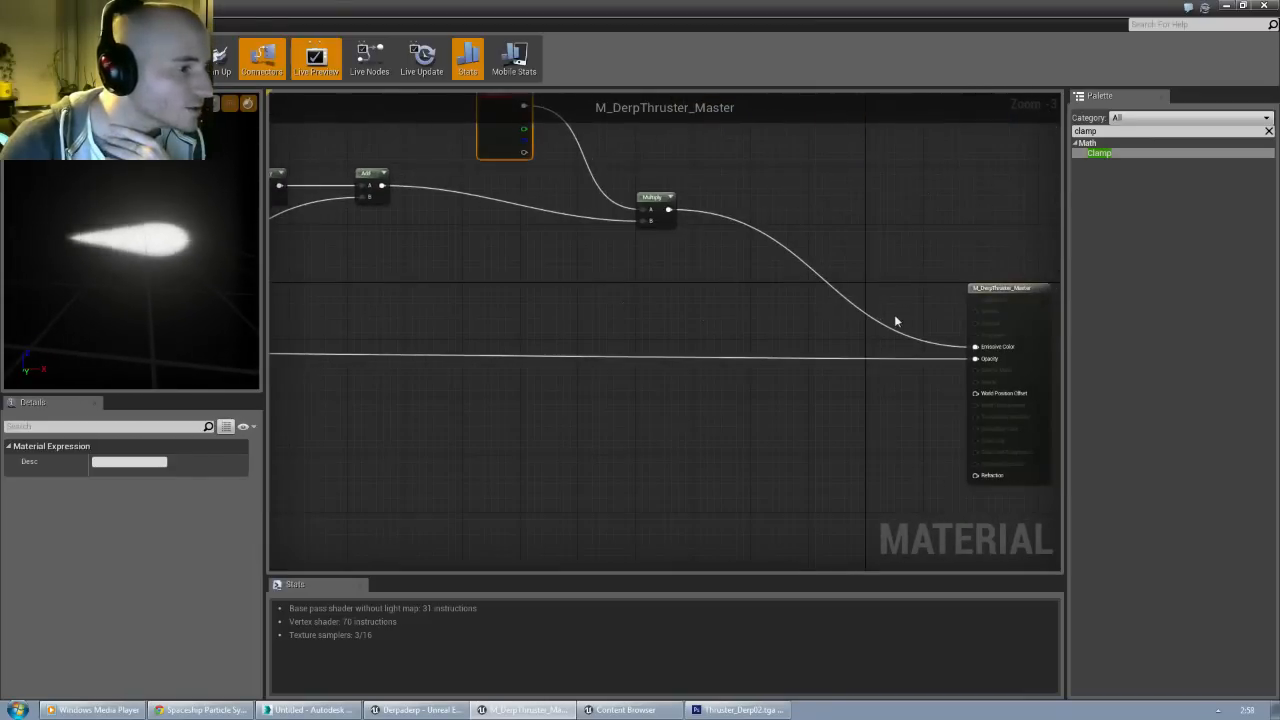
right_drag(744, 316, 604, 343)
click(505, 338)
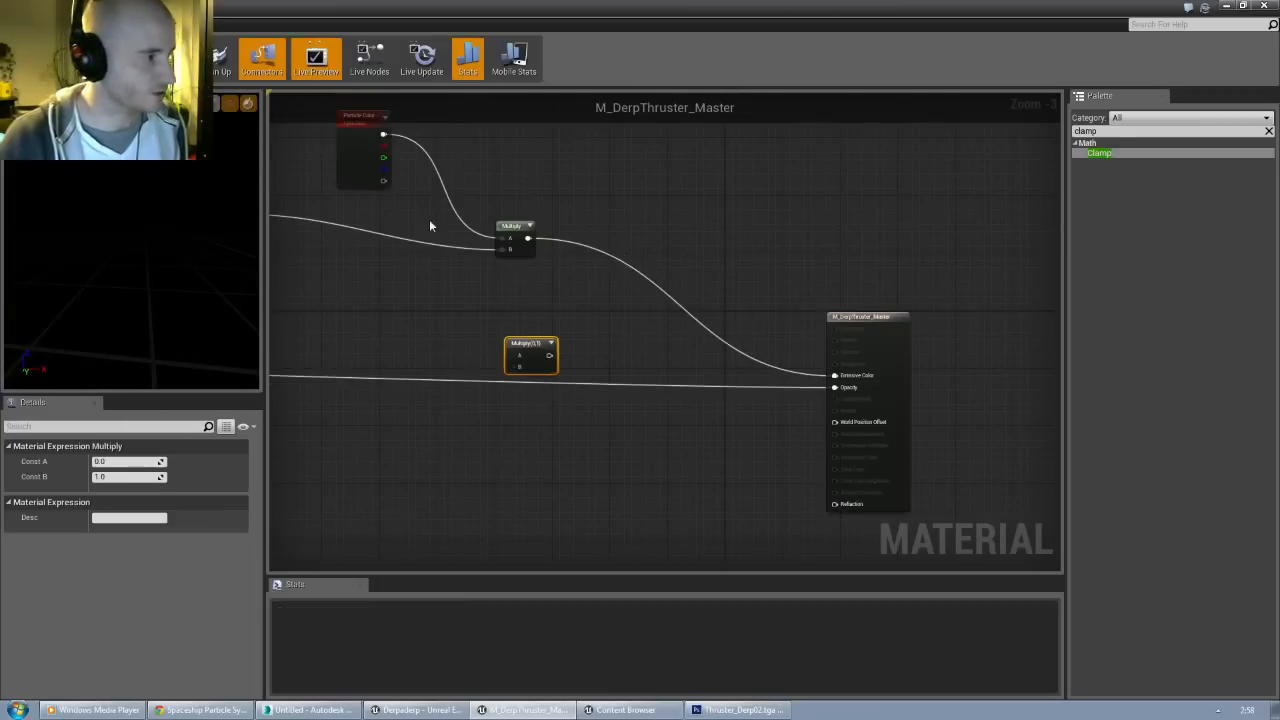
drag(383, 181, 518, 358)
Step: Connect the thruster group's Add output to the second Multiply's B input and the Multiply's output to Opacity
right_drag(464, 362, 652, 369)
scroll(610, 360, down, 1)
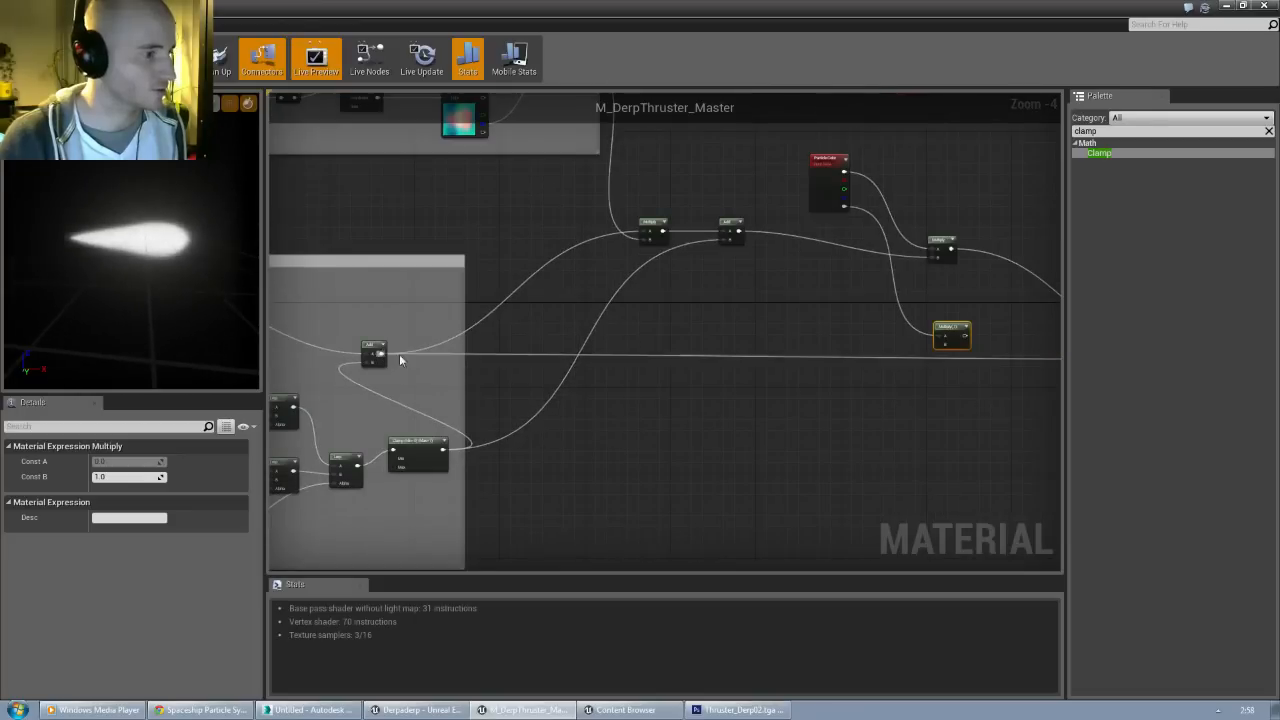
drag(381, 353, 941, 346)
right_drag(979, 398, 560, 400)
scroll(560, 370, up, 1)
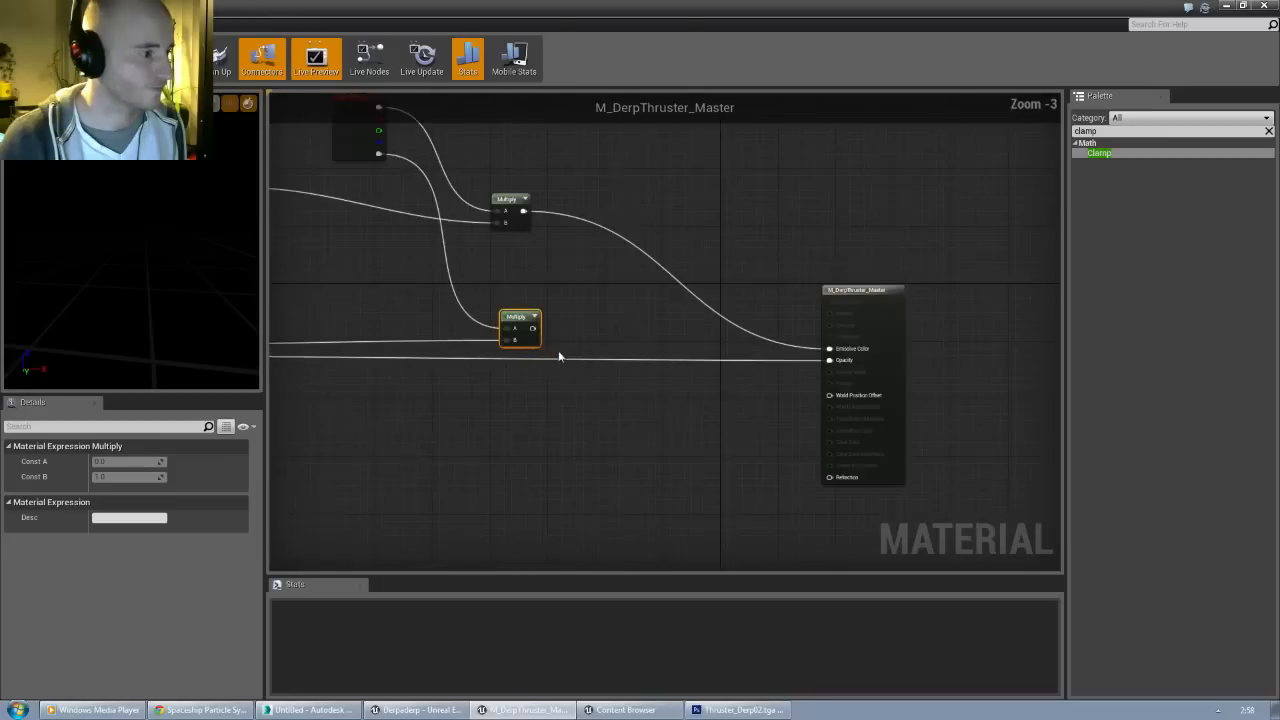
drag(533, 329, 829, 360)
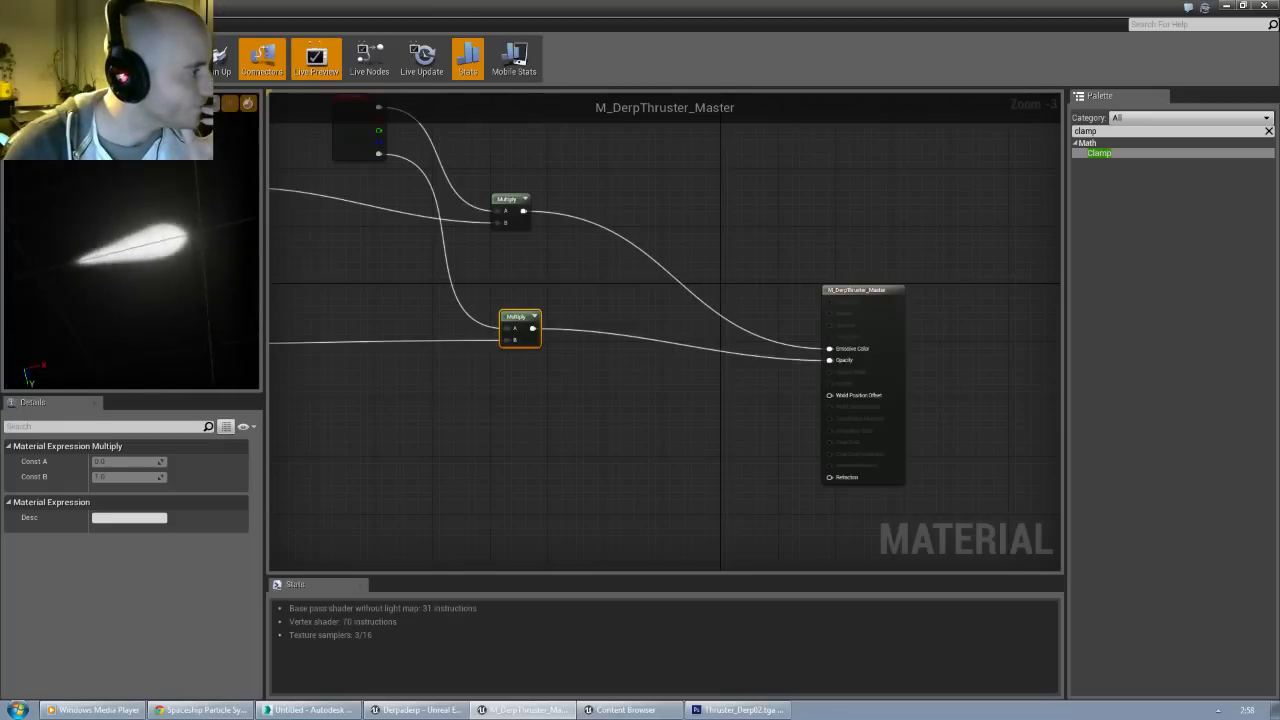
Step: Check the thruster in the preview from several angles and save the M_DerpThruster_Master material
drag(130, 280, 136, 225)
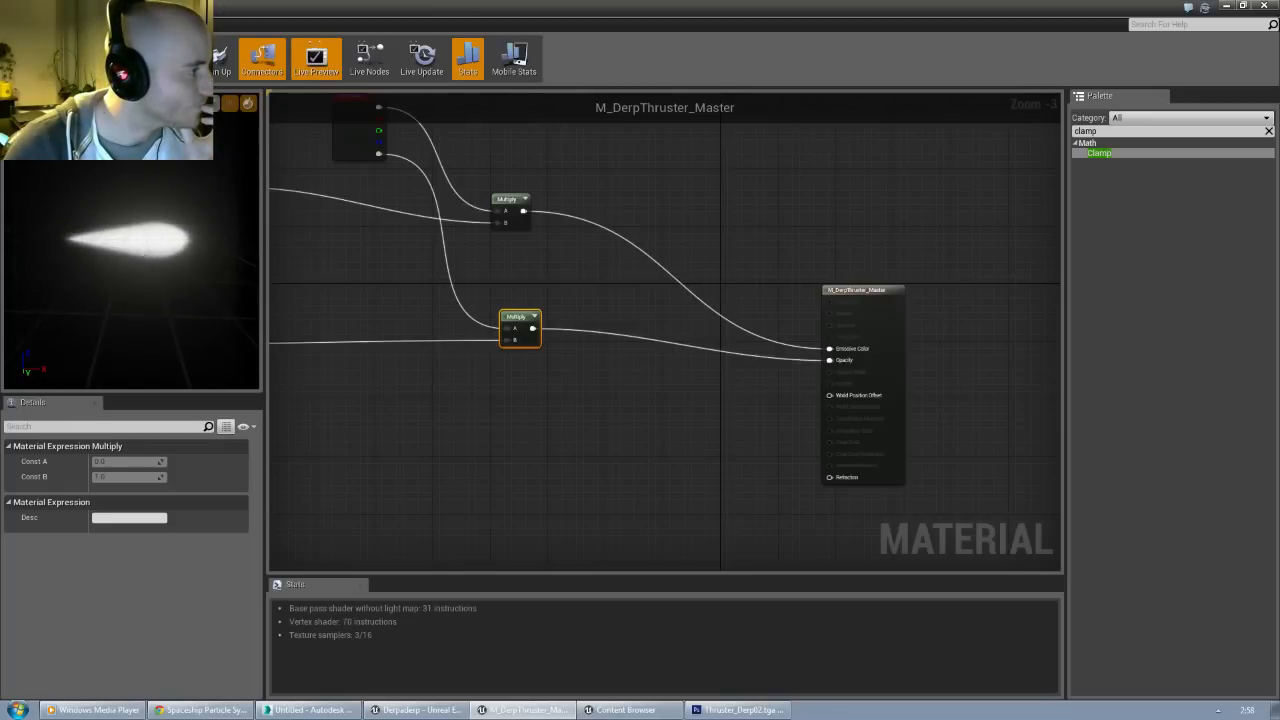
scroll(171, 247, up, 4)
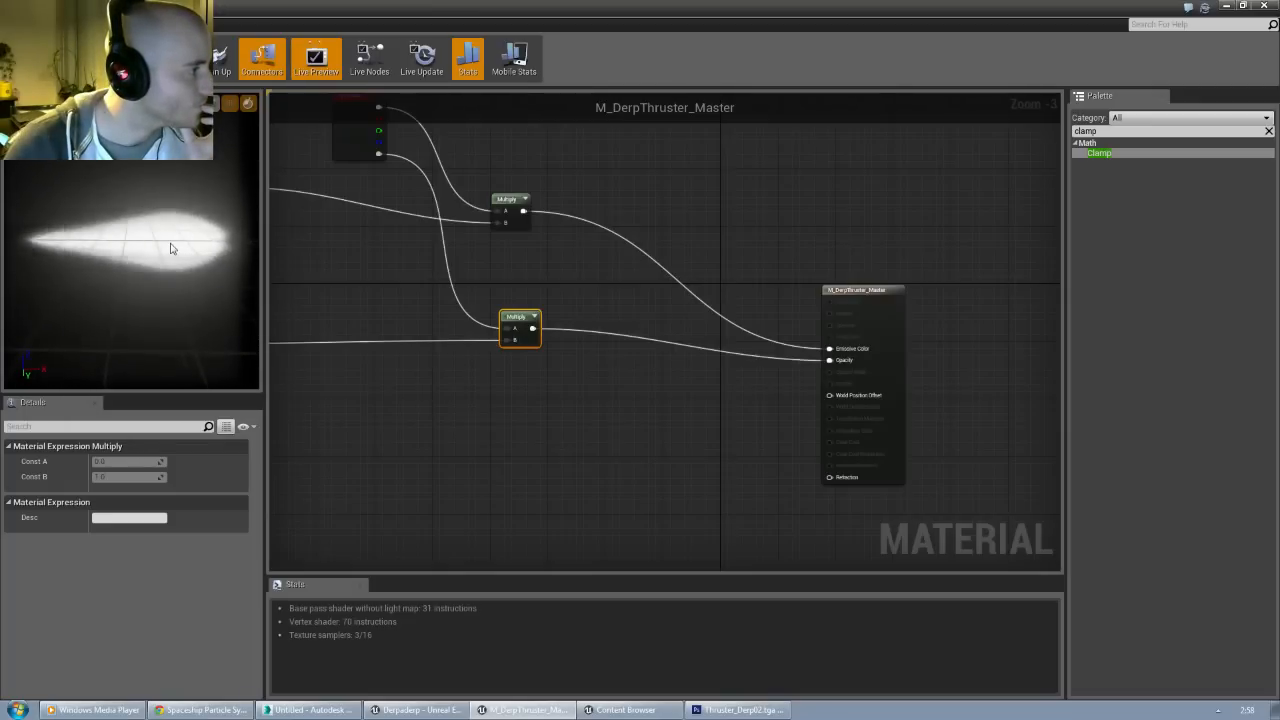
mouse_move(171, 247)
mouse_down()
mouse_move(240, 253)
mouse_move(125, 252)
mouse_move(200, 268)
mouse_move(172, 264)
mouse_up()
right_drag(172, 264, 152, 256)
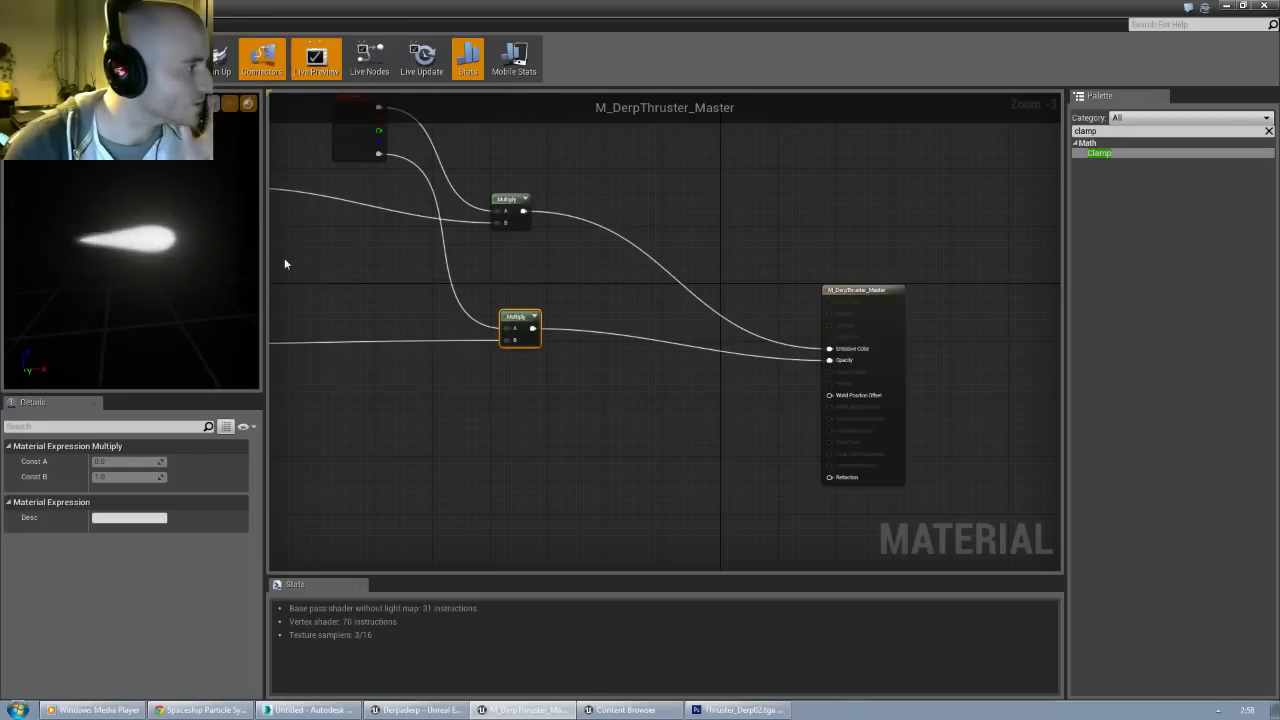
click(428, 272)
right_drag(429, 272, 536, 260)
scroll(536, 260, down, 1)
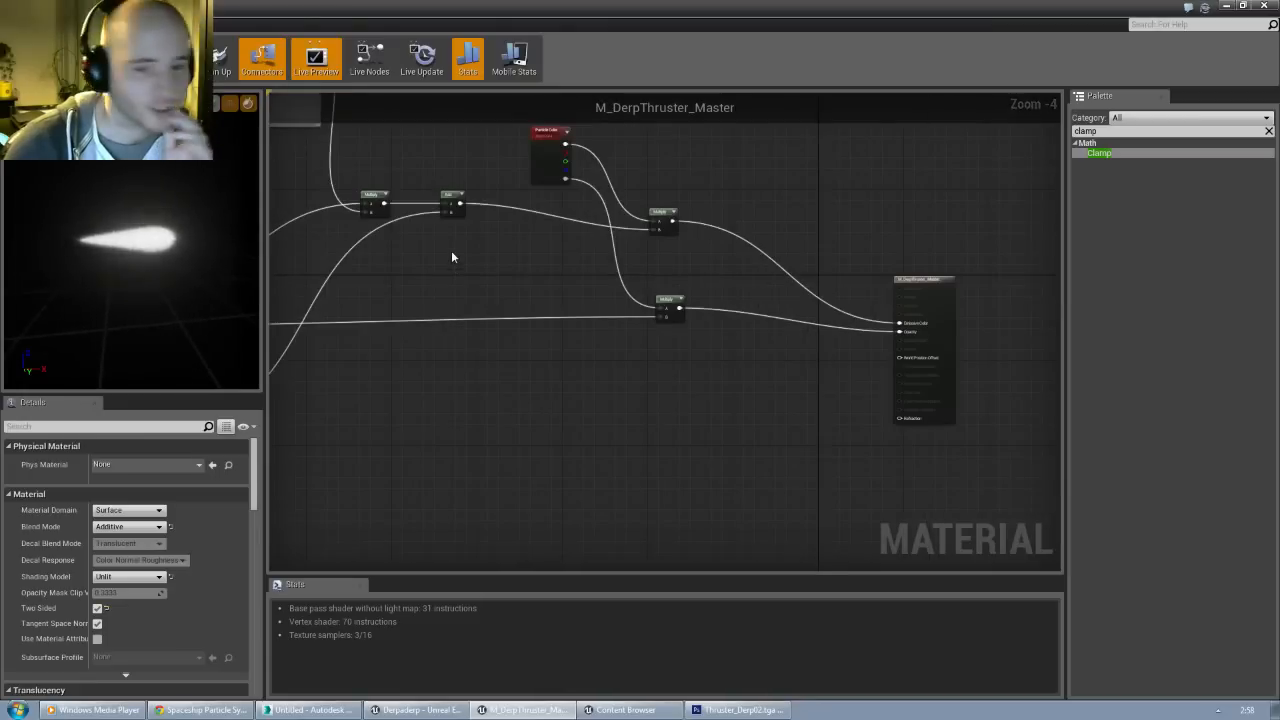
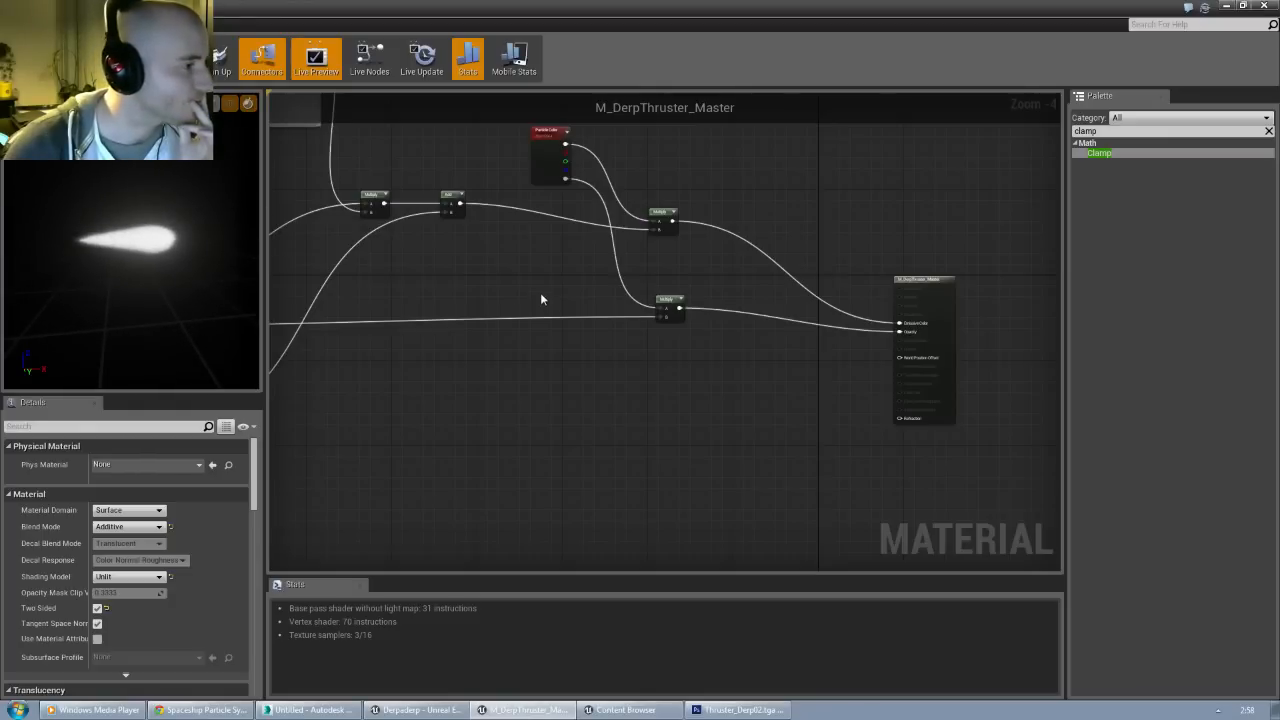
key(ctrl+s)
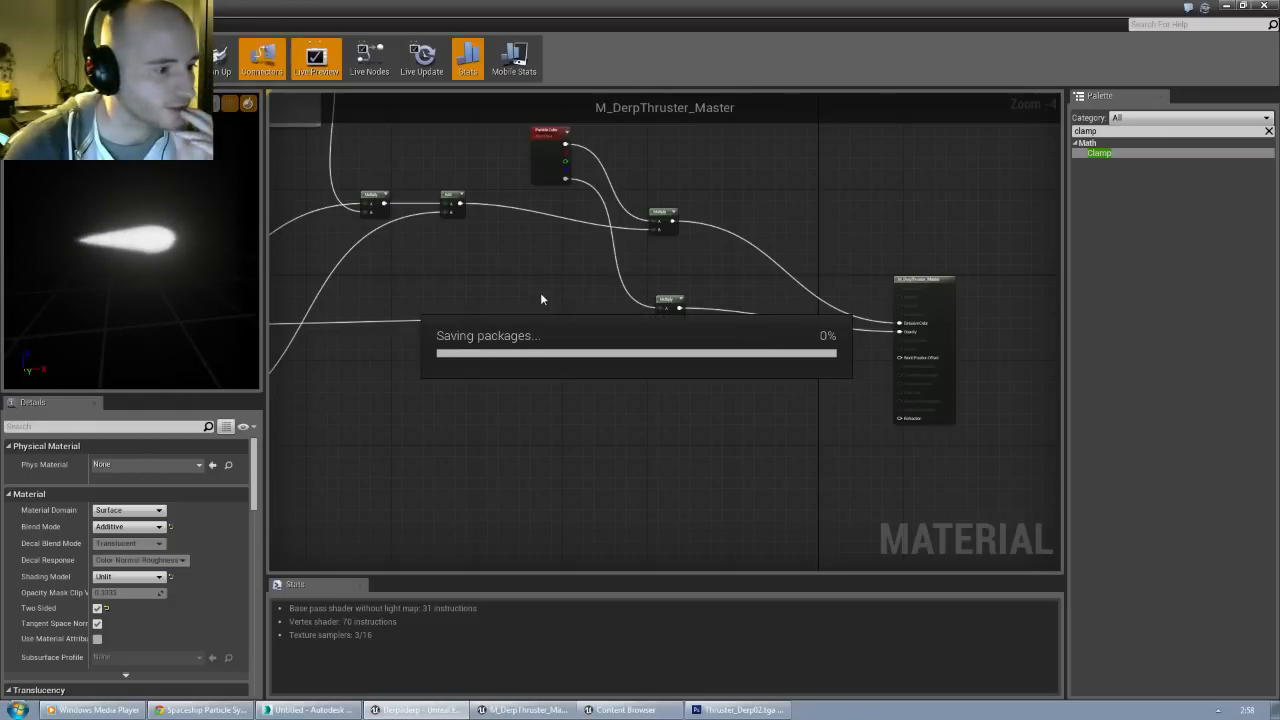
Step: Try feeding the final Add node's output into the material's Refraction input, and disconnect it again
right_drag(772, 353, 532, 348)
scroll(535, 328, up, 2)
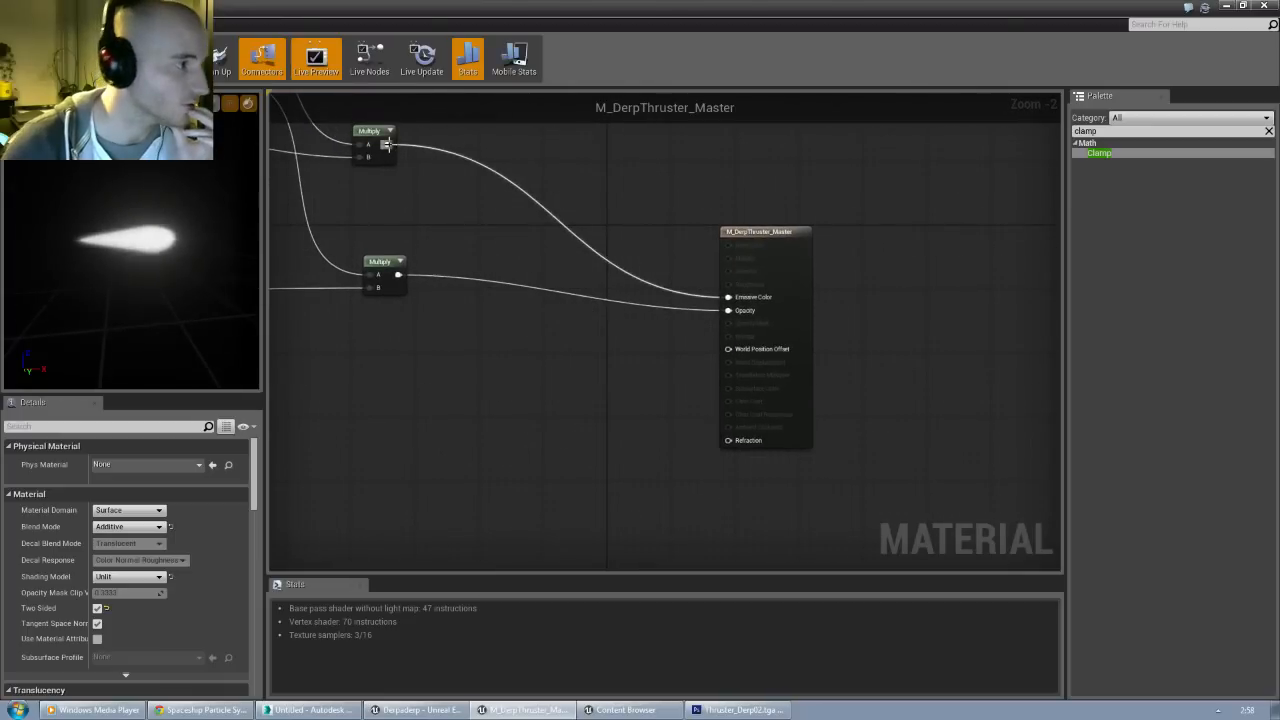
right_drag(443, 208, 731, 337)
scroll(731, 337, down, 1)
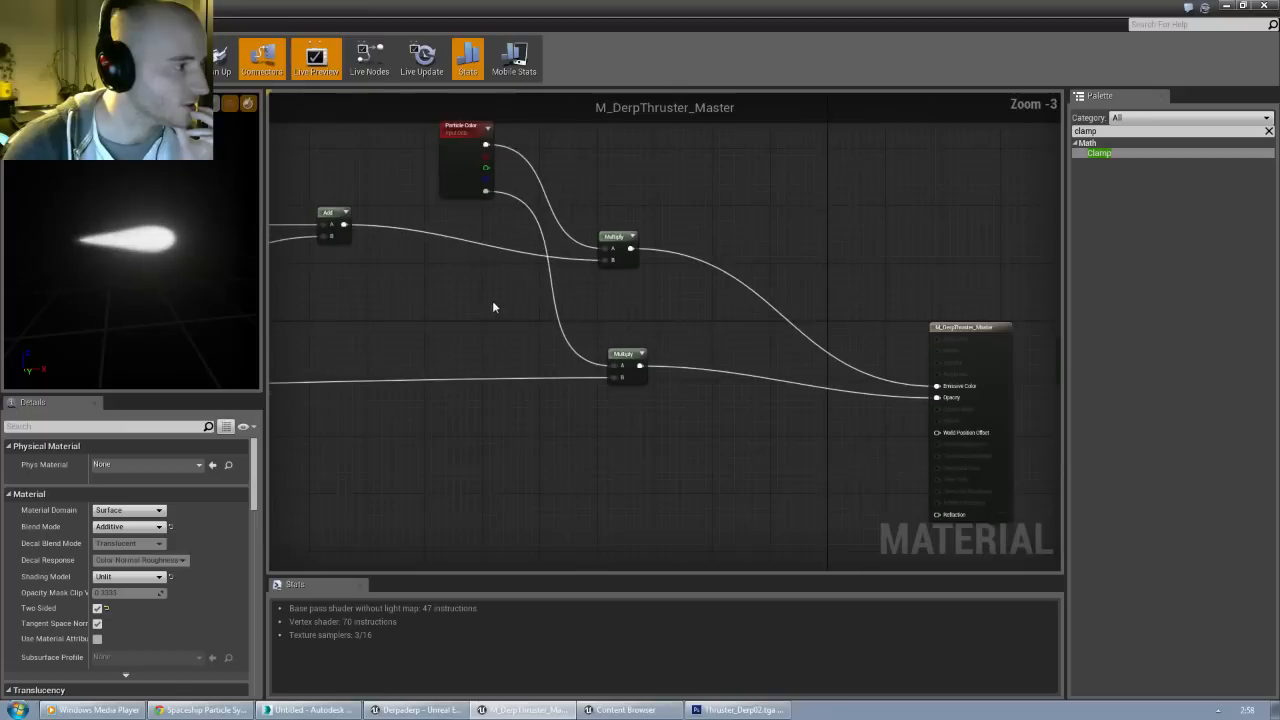
drag(293, 189, 887, 481)
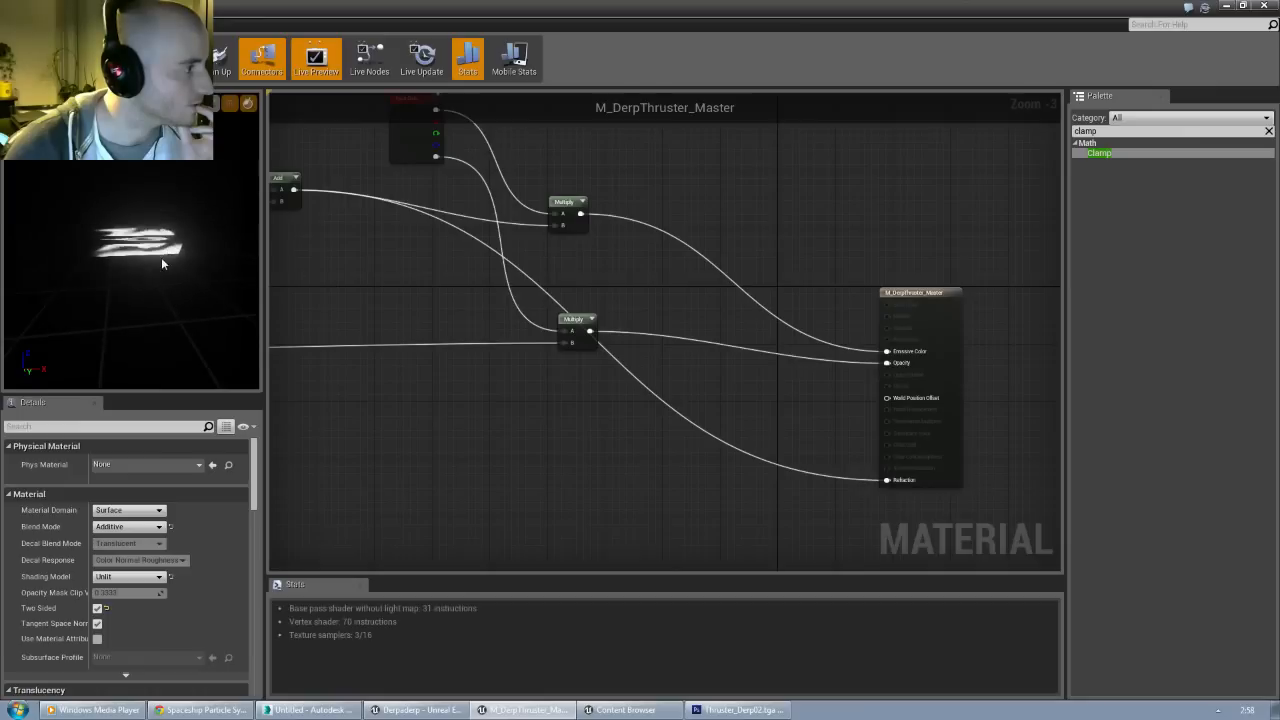
drag(161, 257, 132, 250)
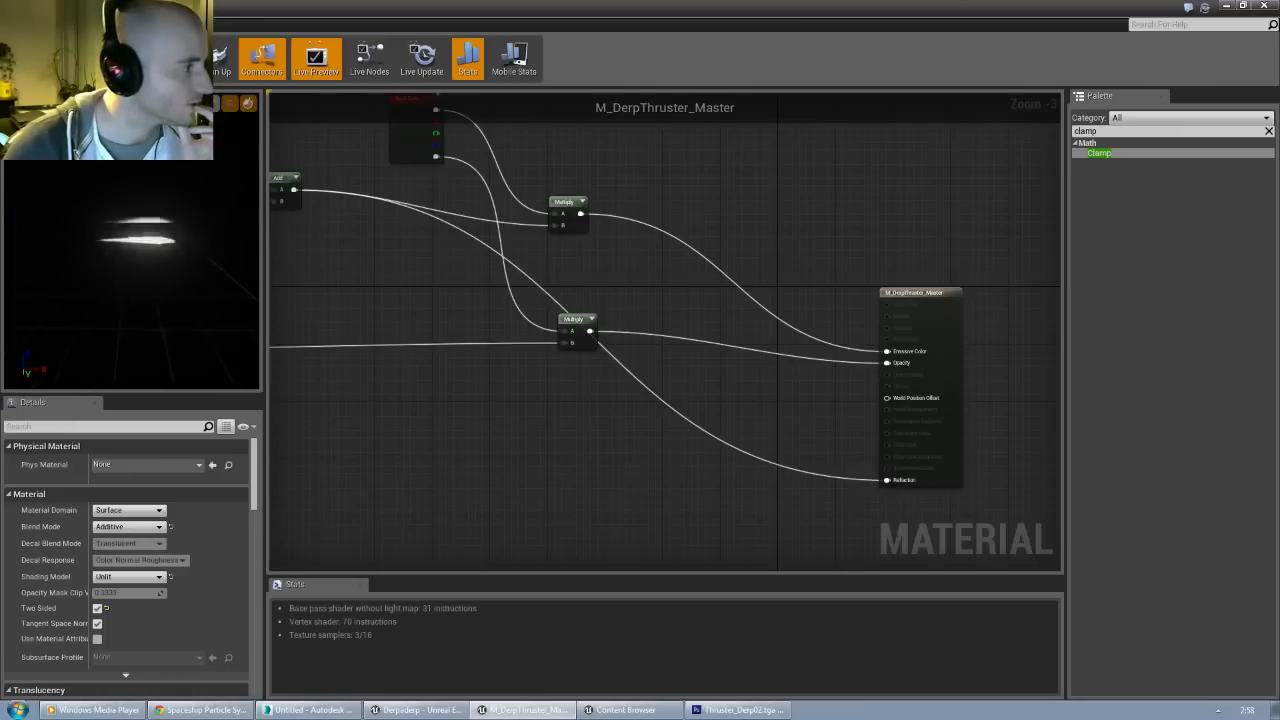
alt+click(884, 480)
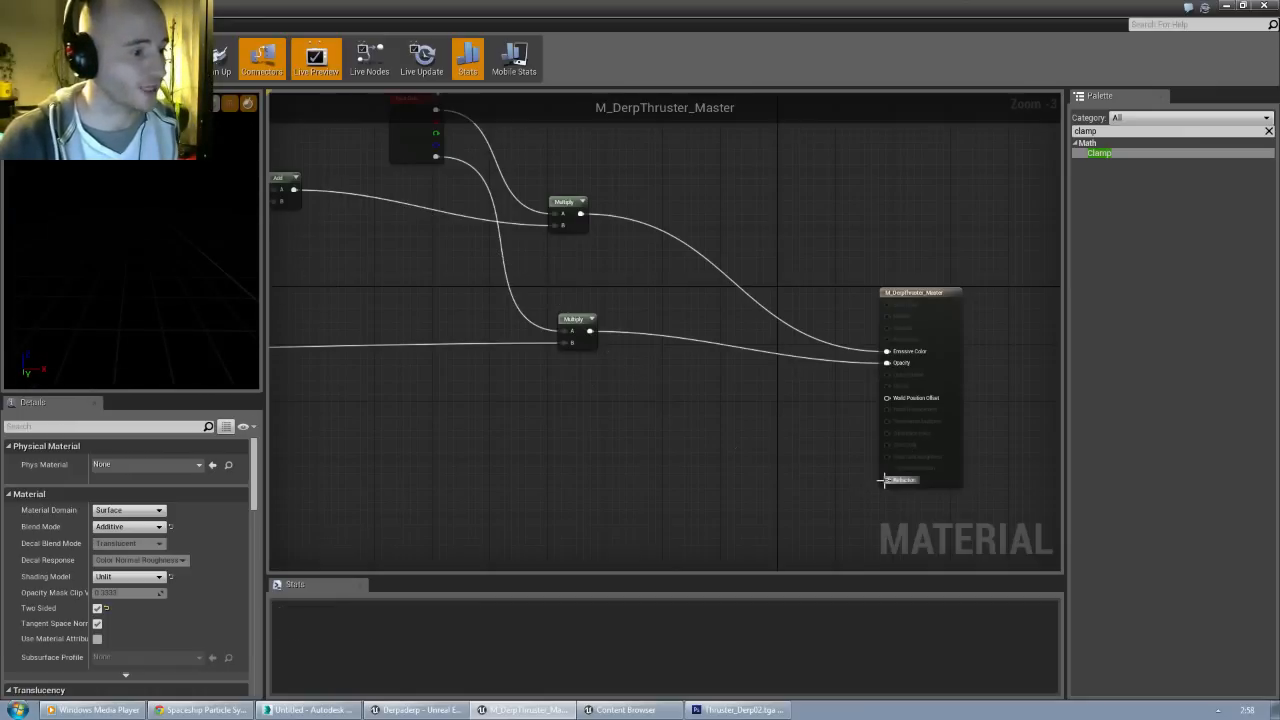
scroll(766, 410, up, 1)
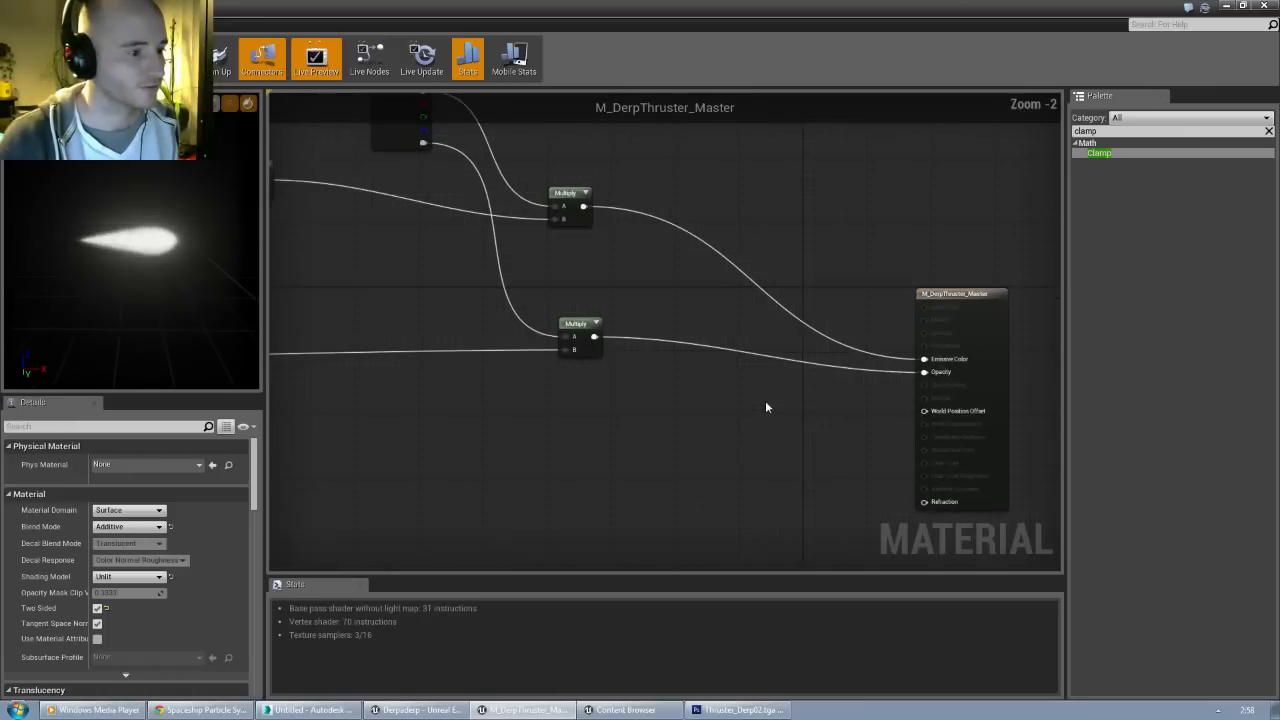
right_drag(766, 406, 712, 363)
click(128, 526)
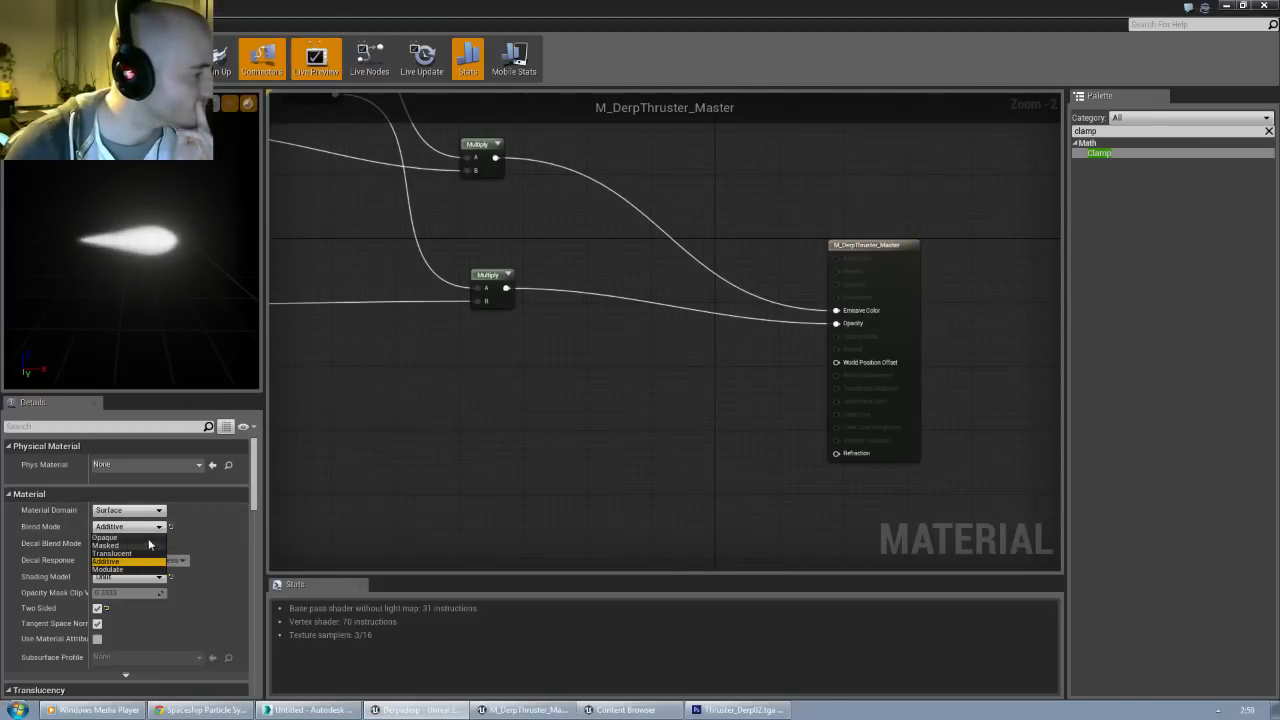
click(134, 511)
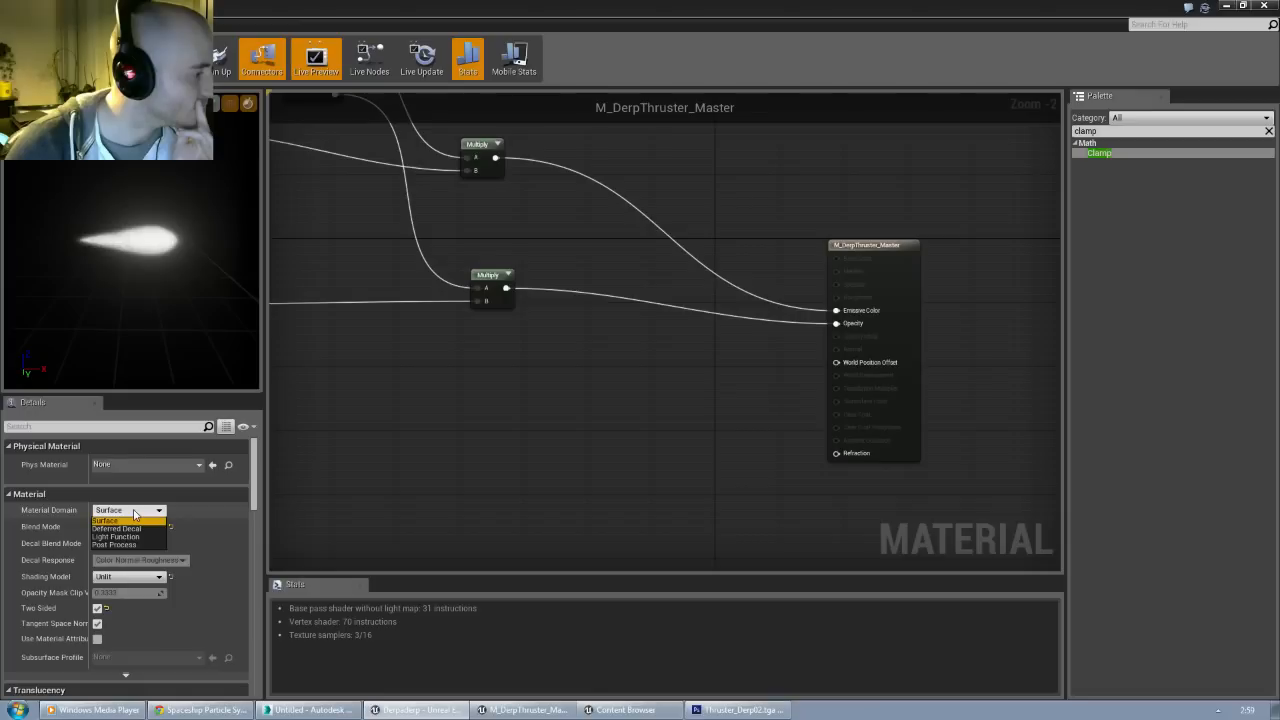
click(134, 513)
click(138, 577)
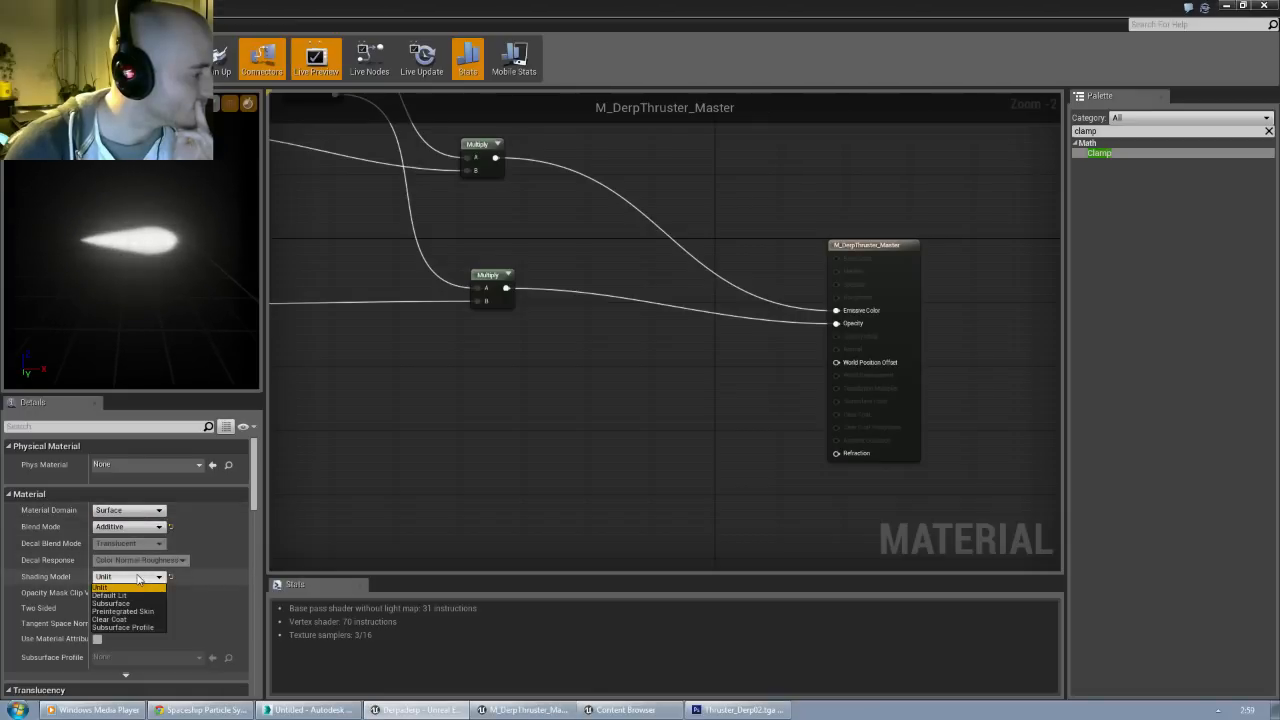
click(138, 587)
Step: Try the Modulate, Opaque and Translucent blend modes on the material and return it to Additive
click(128, 526)
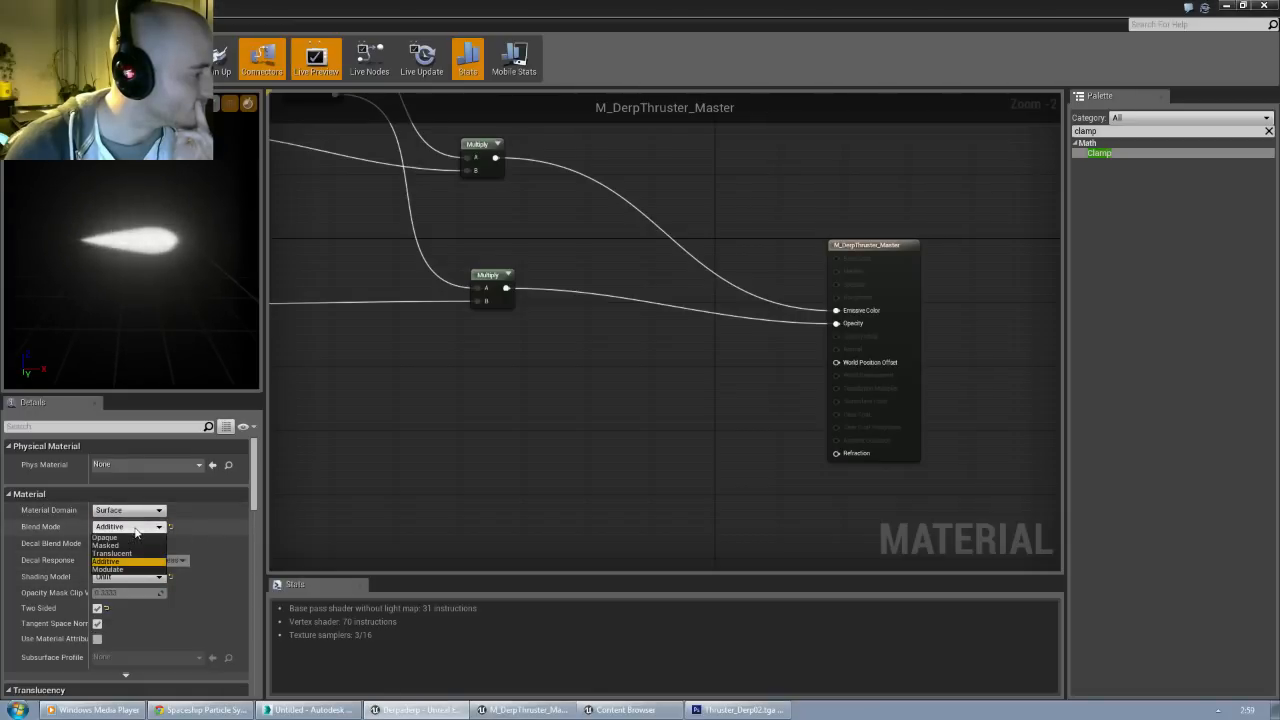
click(130, 573)
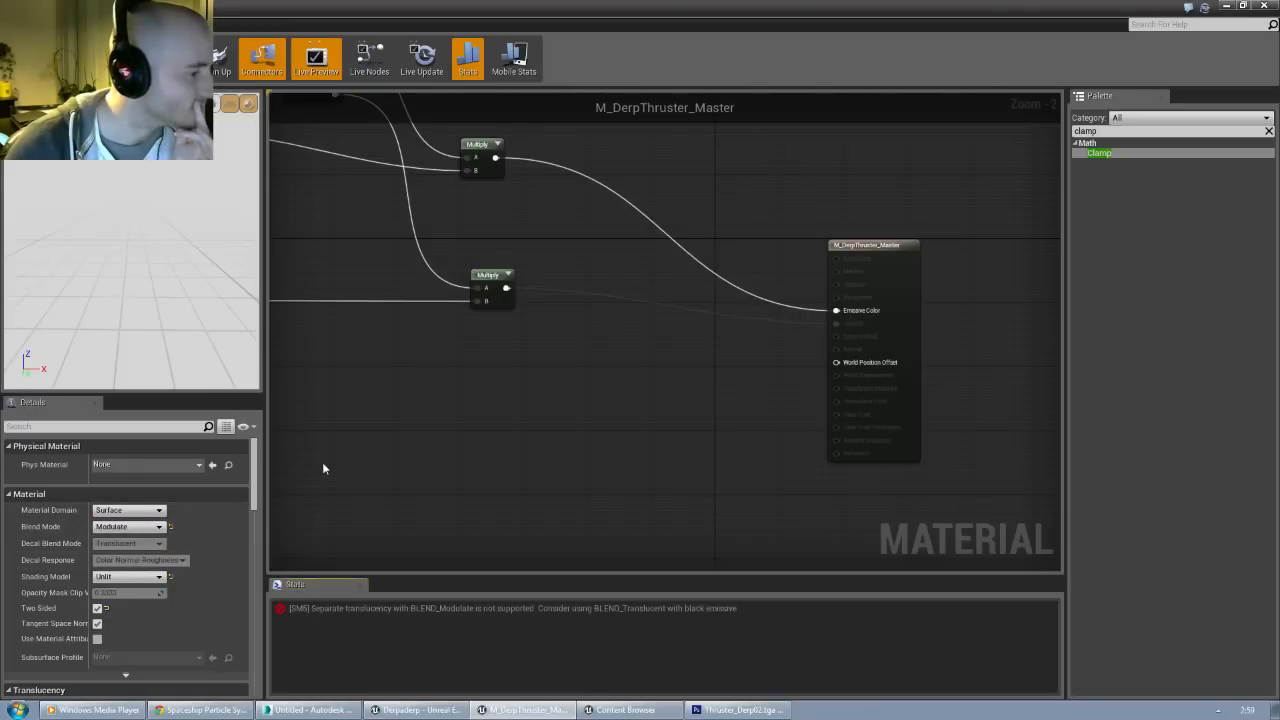
drag(130, 344, 170, 344)
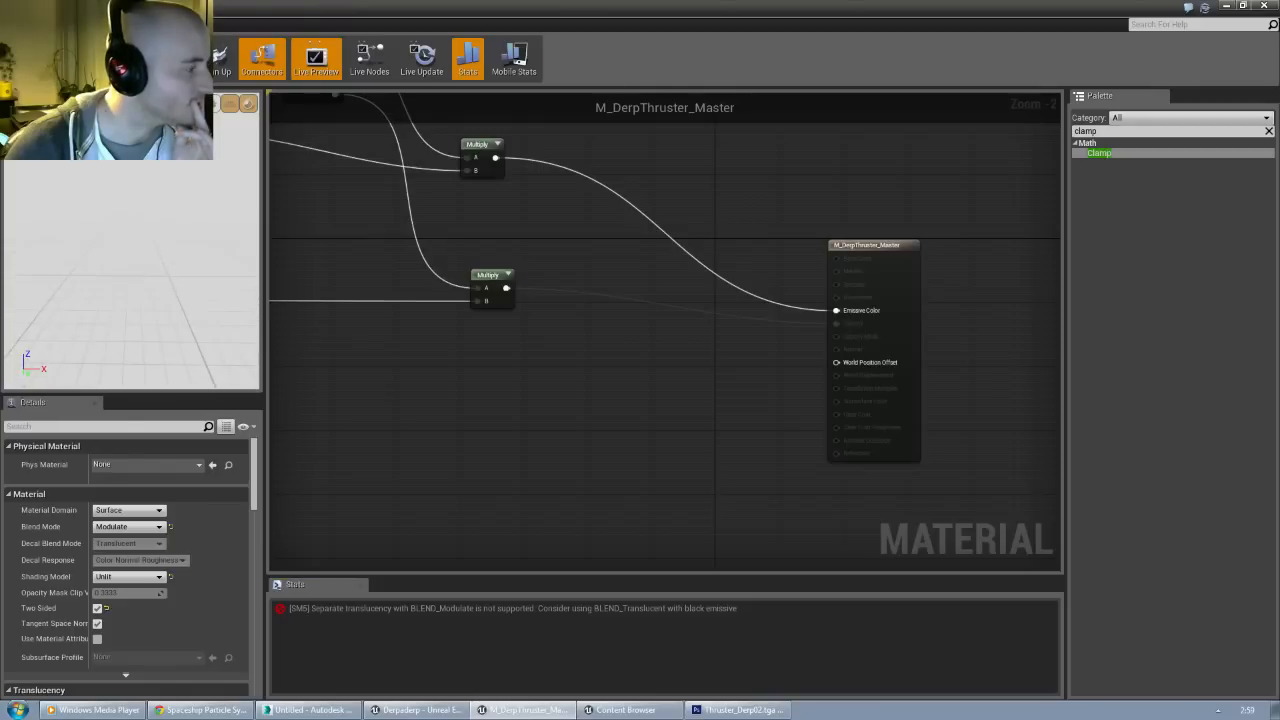
click(127, 526)
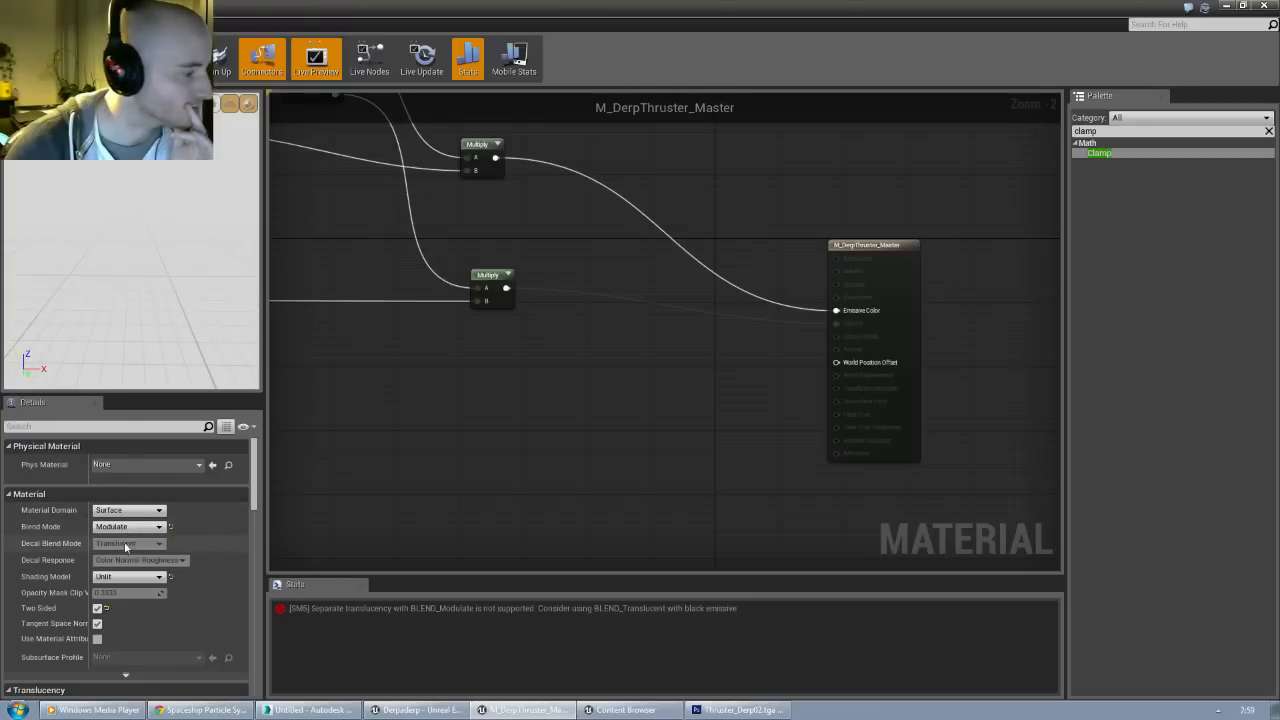
click(127, 539)
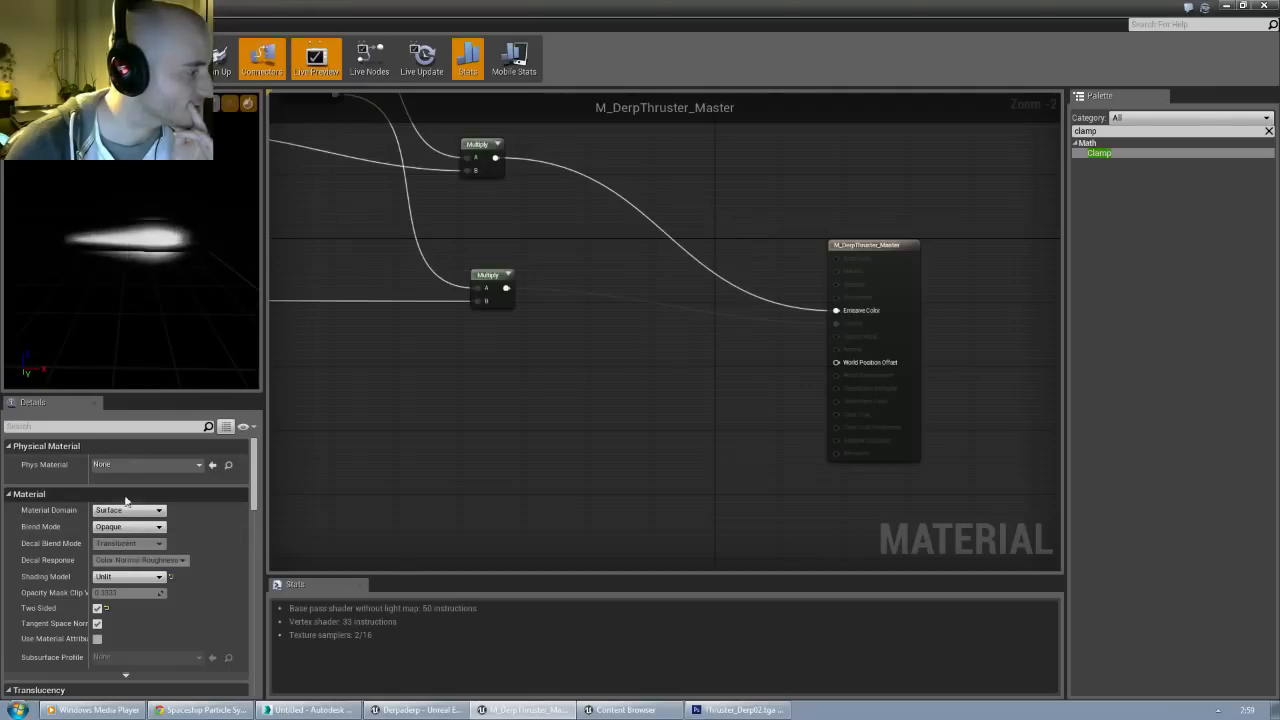
click(127, 526)
click(127, 565)
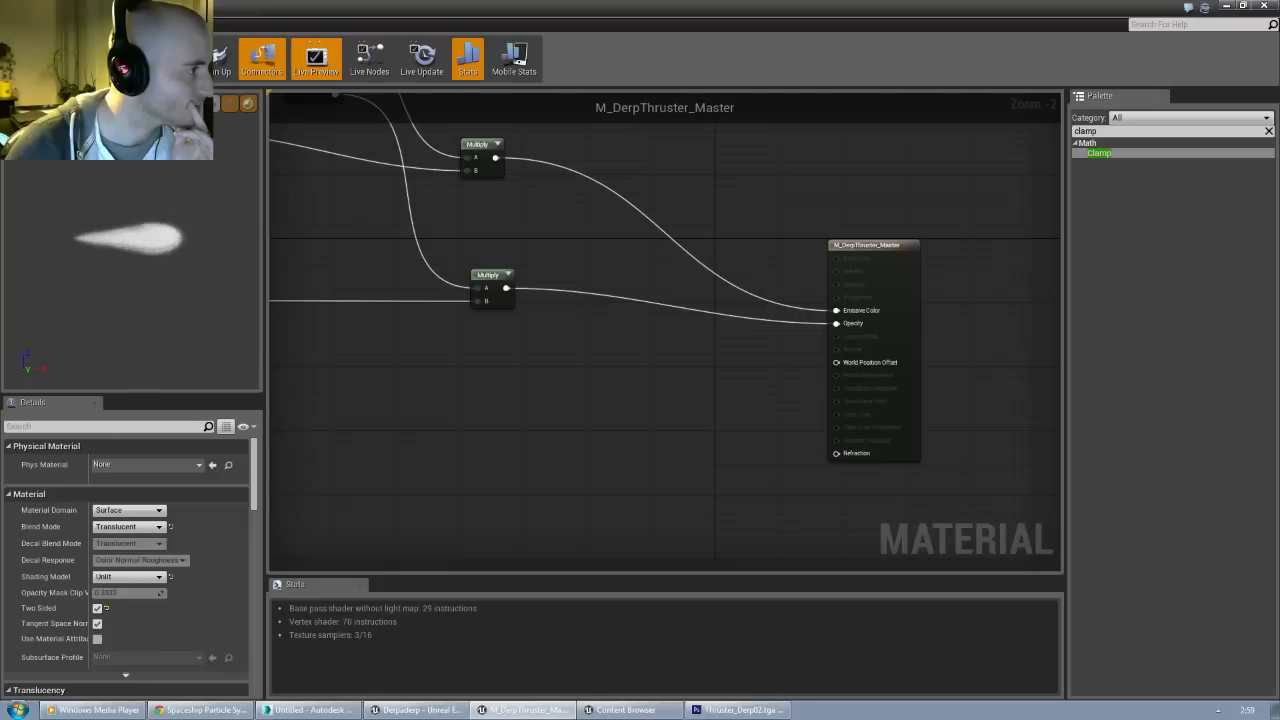
click(127, 526)
click(123, 561)
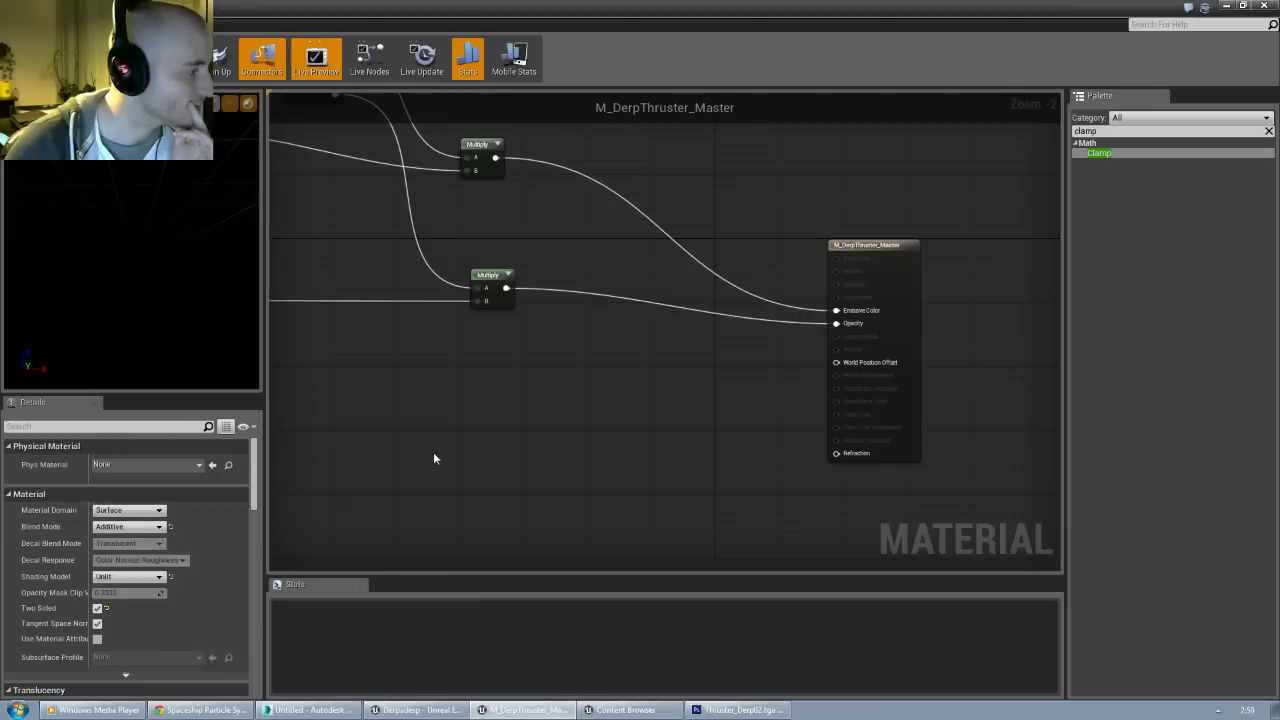
Step: Close the material editor applying its changes, and save M_DerpThruster_Master and SM_thrusterDerp01 without the untitled level
right_drag(453, 386, 534, 506)
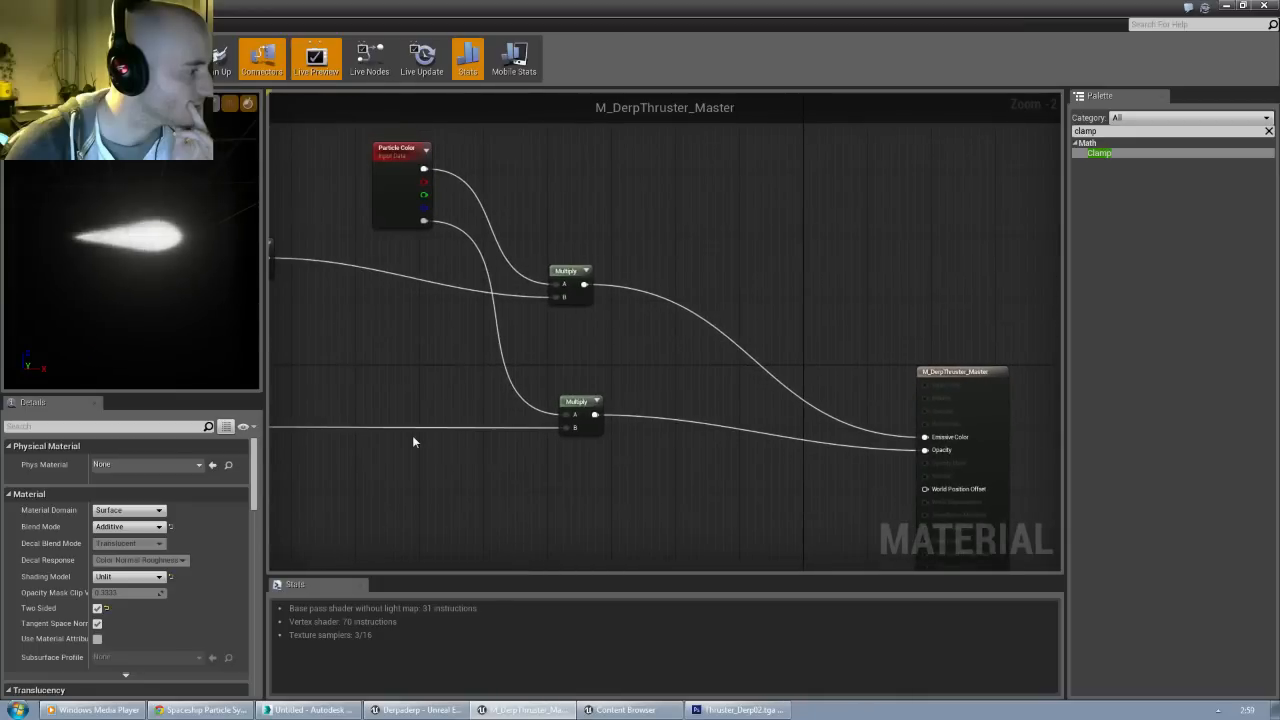
scroll(412, 435, down, 1)
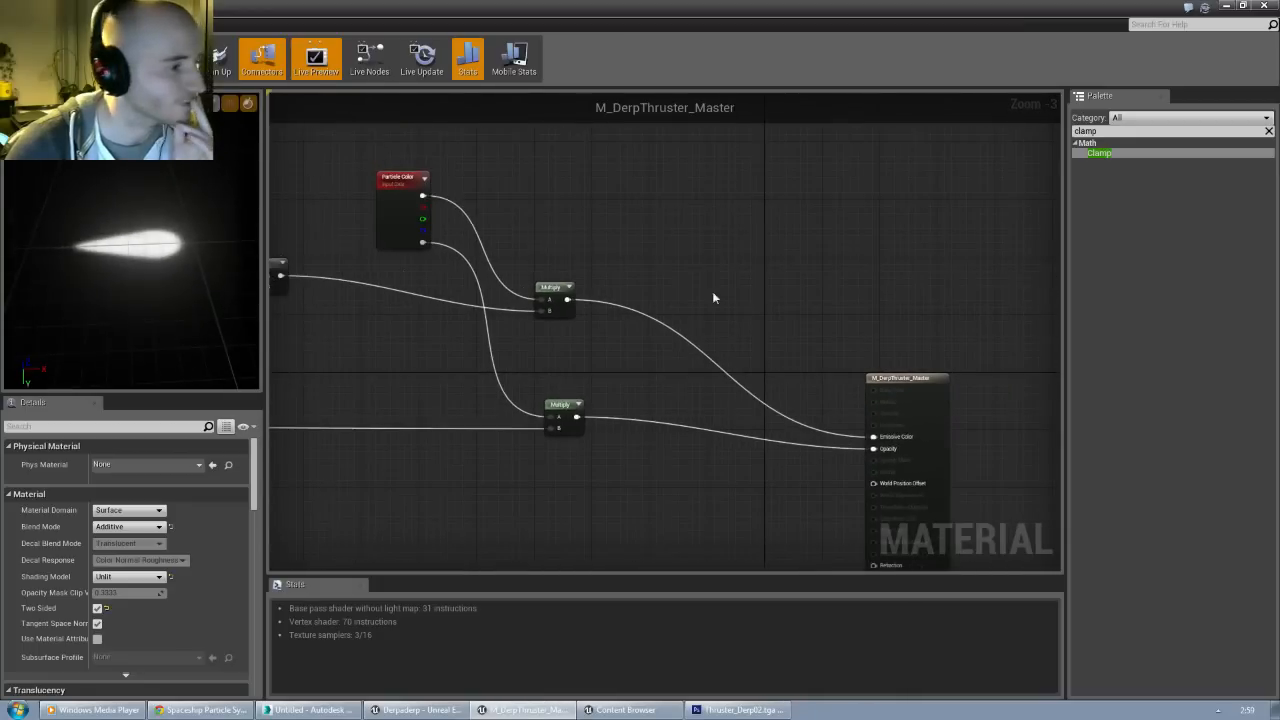
scroll(531, 230, down, 1)
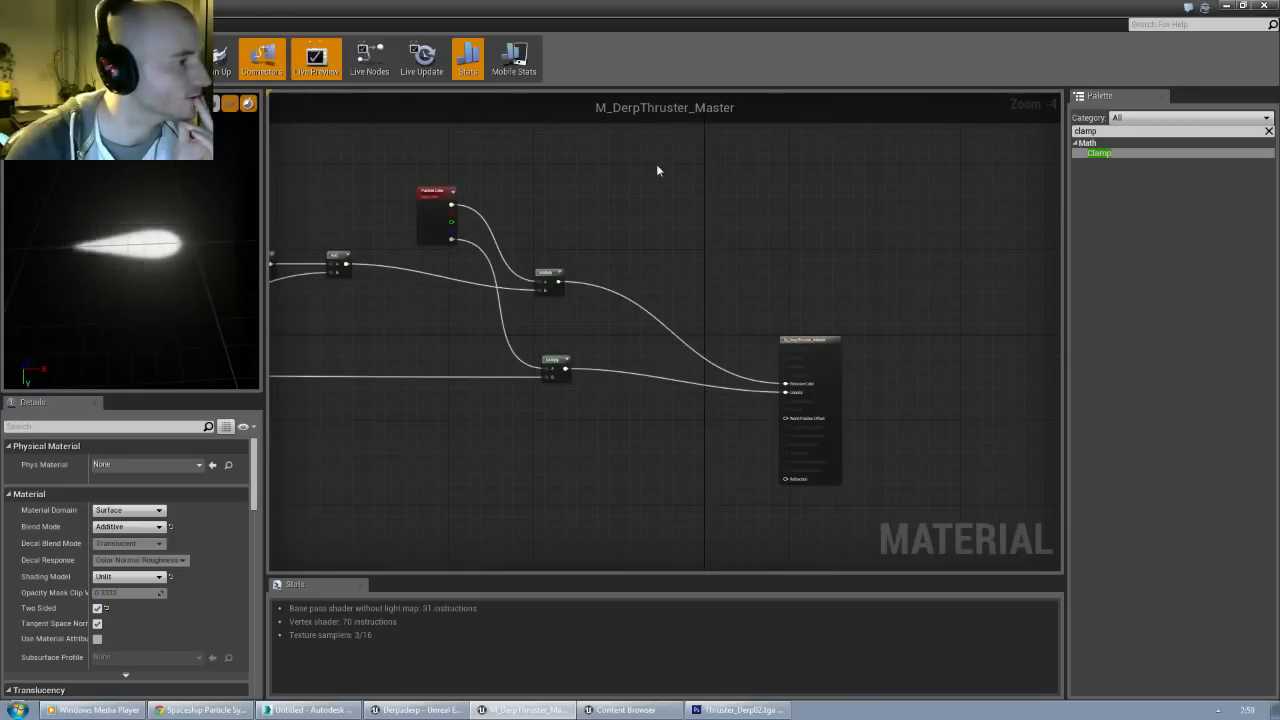
click(1265, 7)
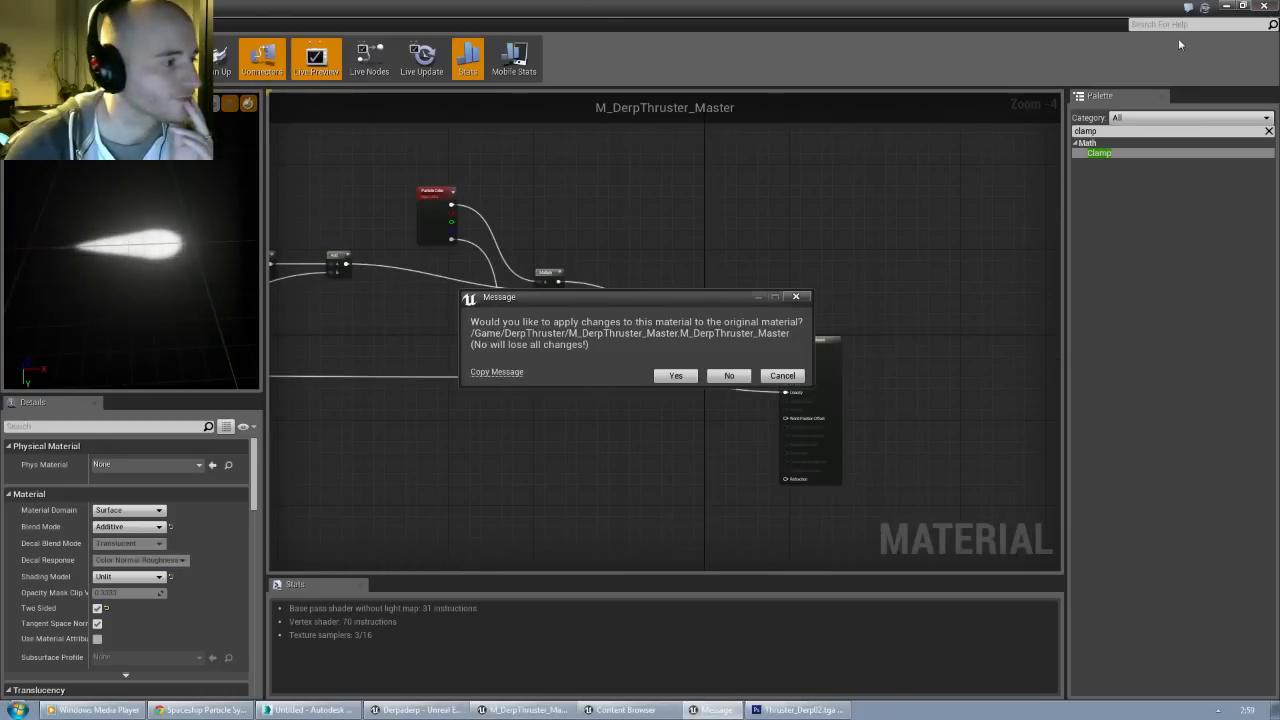
click(675, 376)
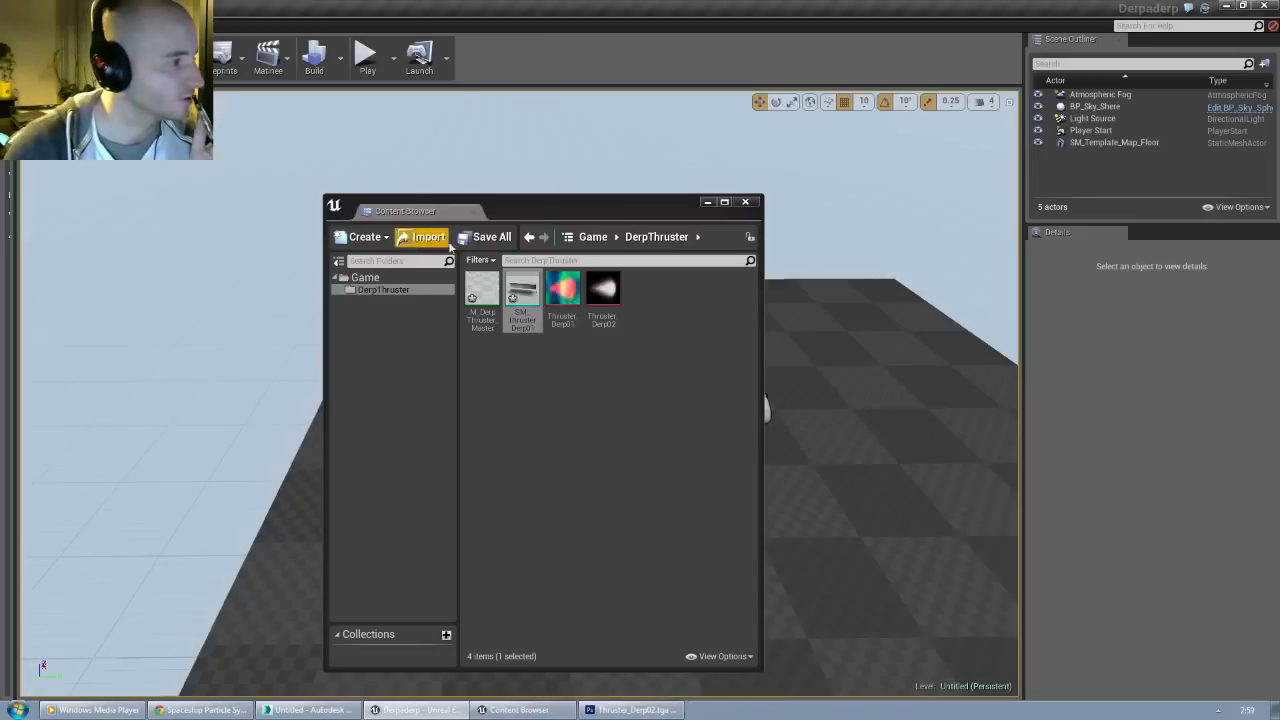
click(476, 237)
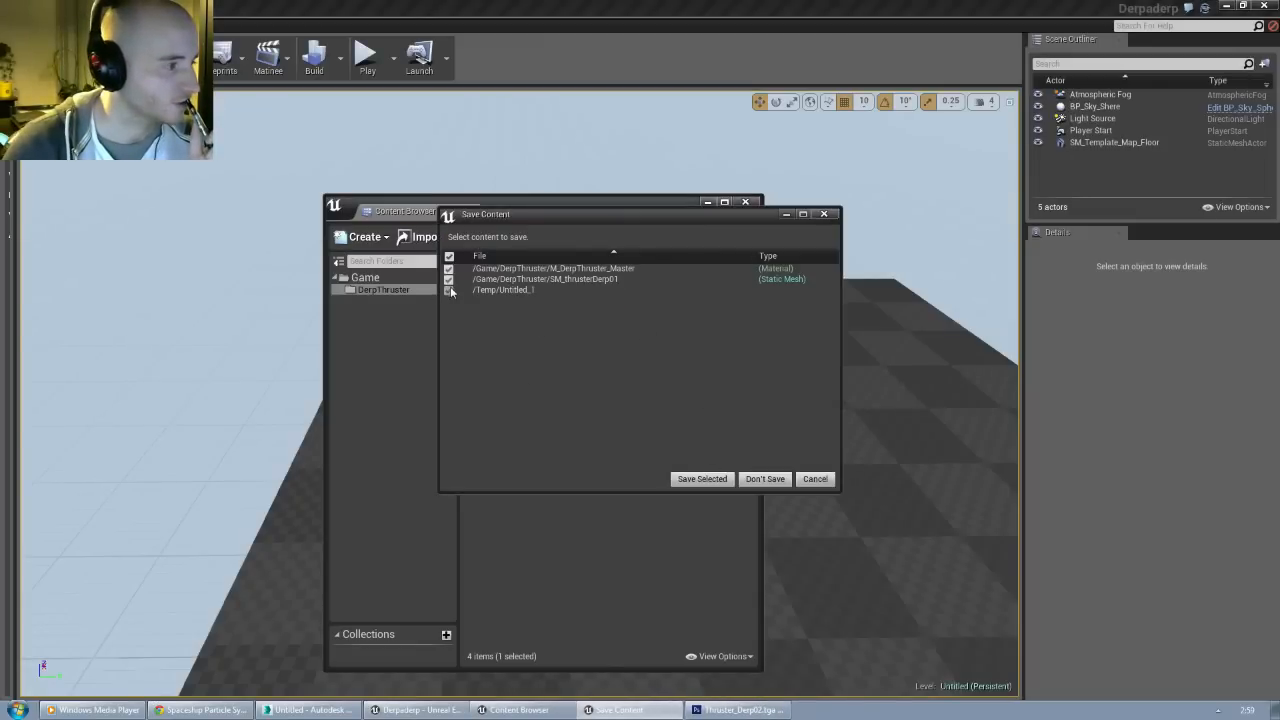
click(704, 478)
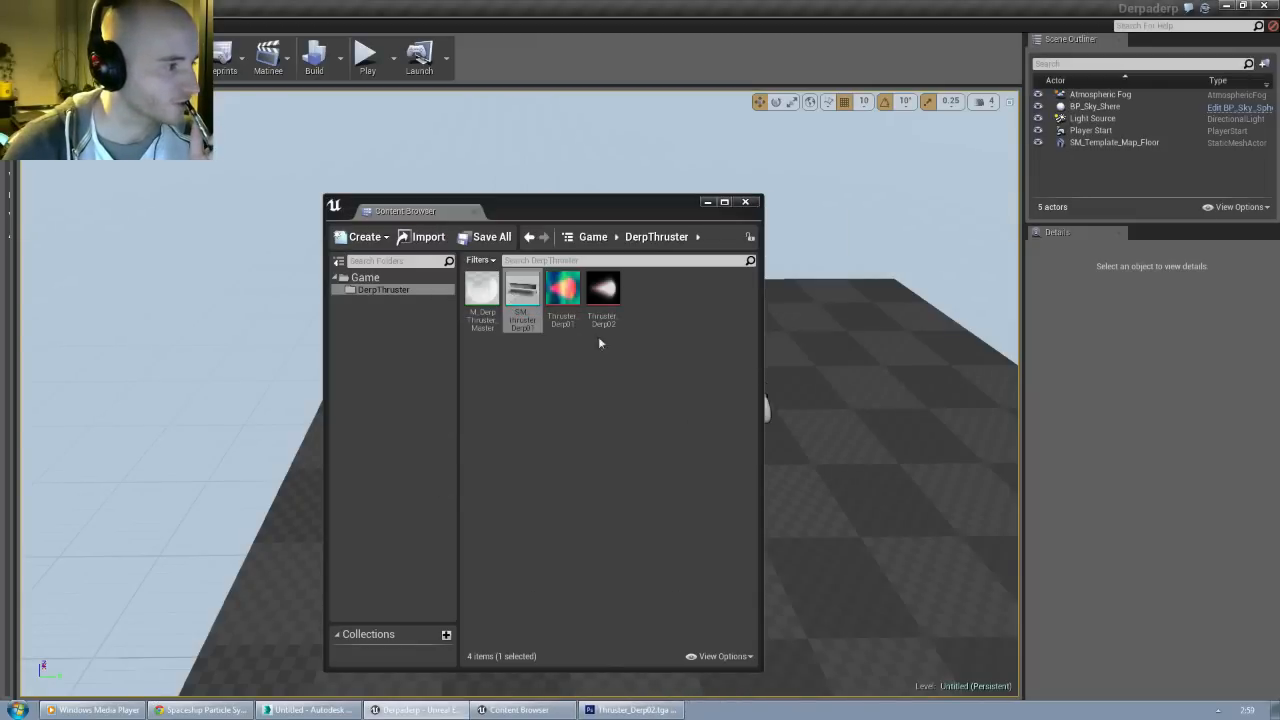
Step: Open the SM_thrusterDerp01 static mesh and assign M_DerpThruster_Master as its Element 0 material
double_click(522, 285)
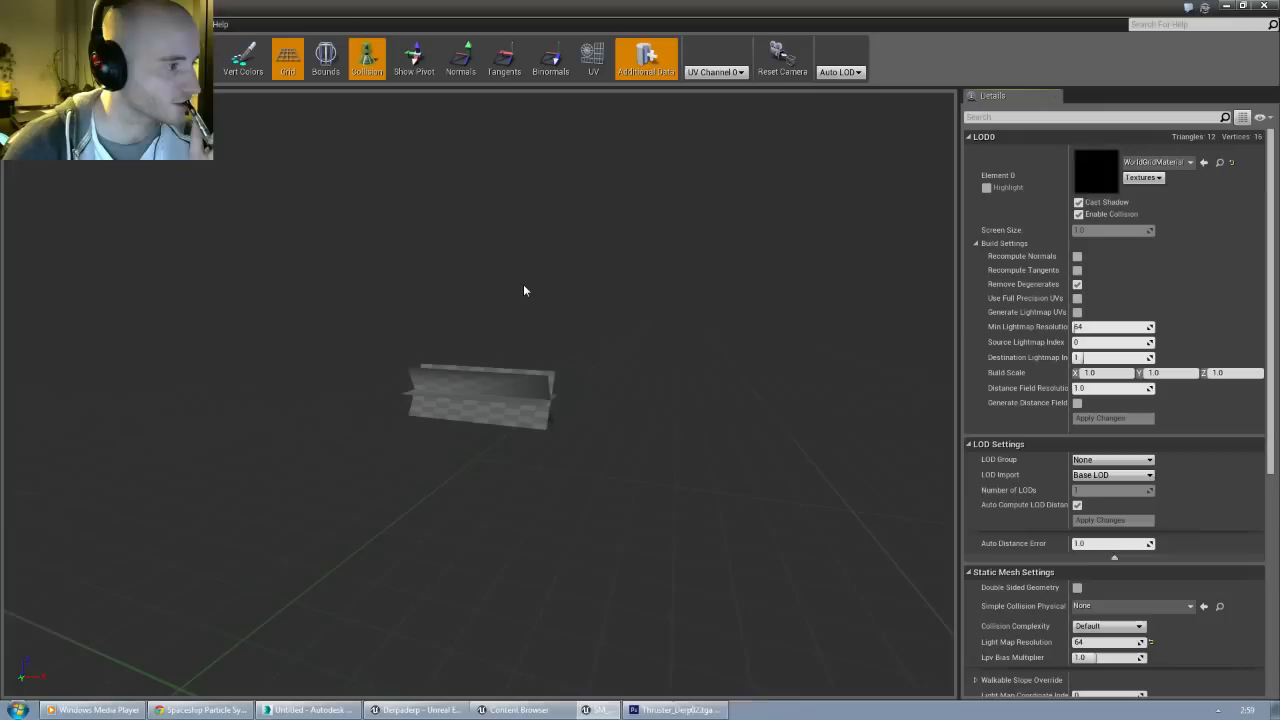
click(1170, 161)
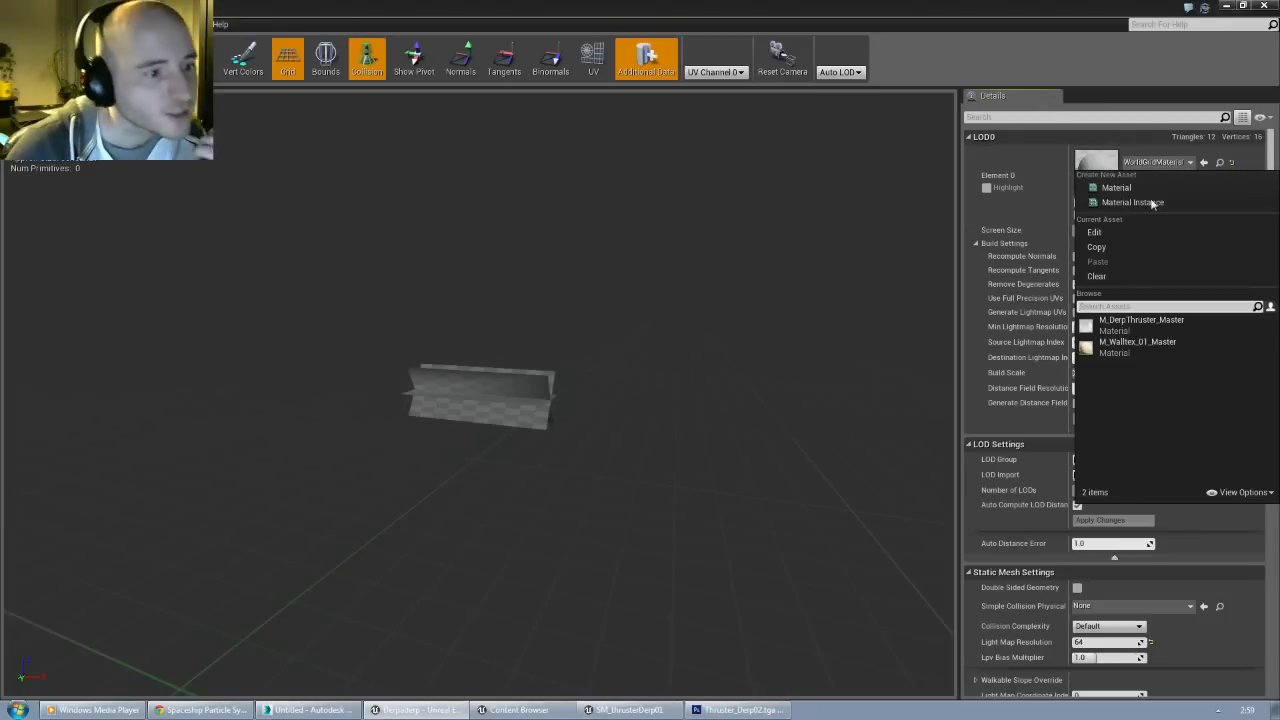
click(1143, 324)
drag(640, 430, 640, 325)
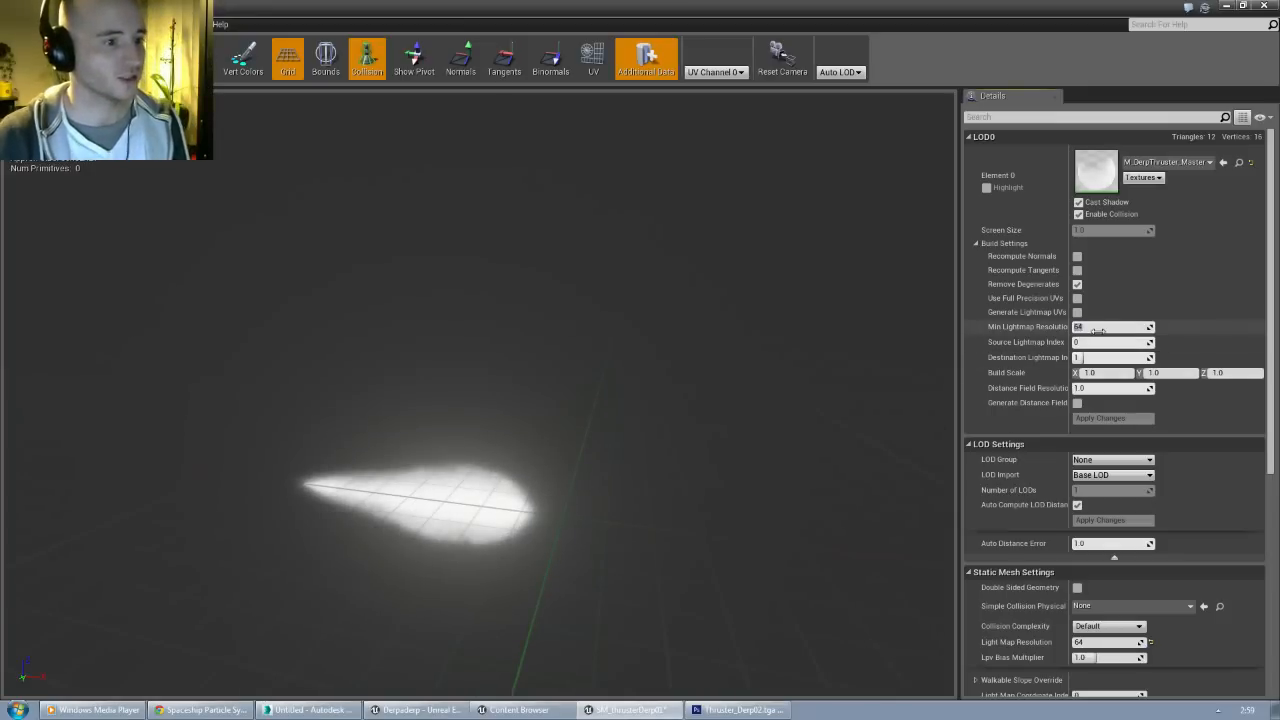
Step: Disable the mesh's shadow casting and collision, set its Min Lightmap Resolution to 2 and apply the build changes
click(1078, 214)
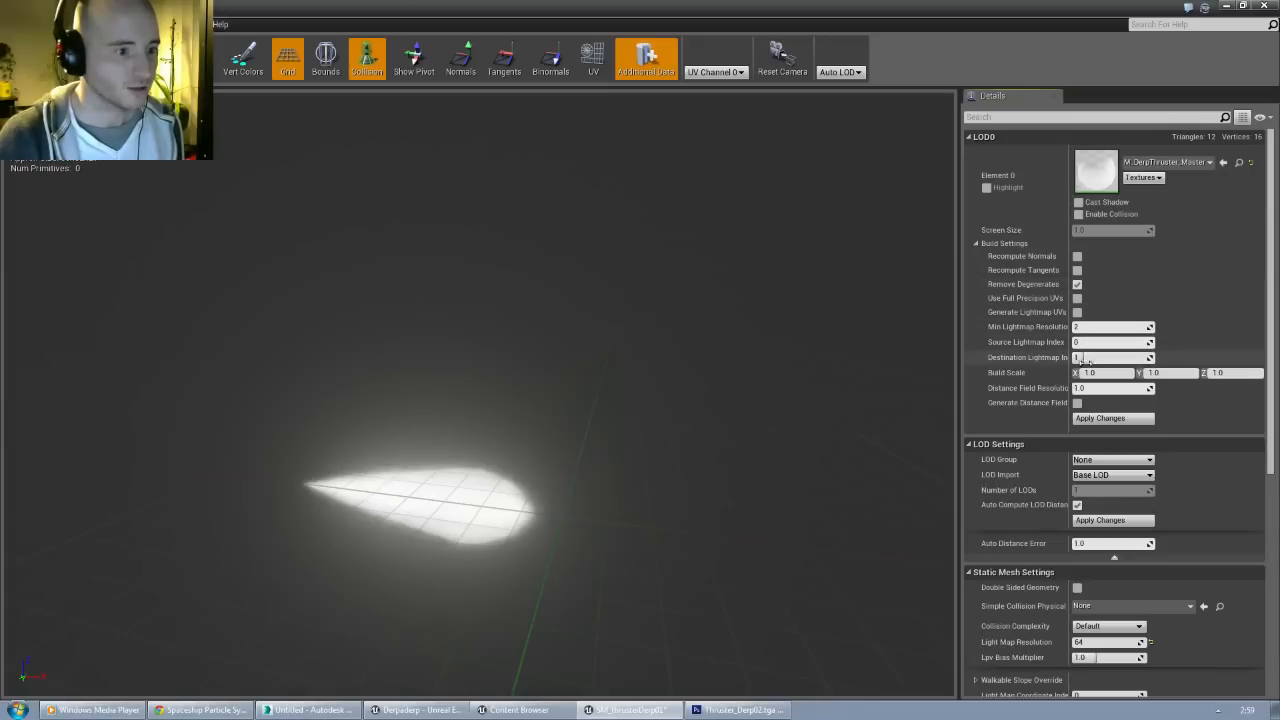
click(1098, 419)
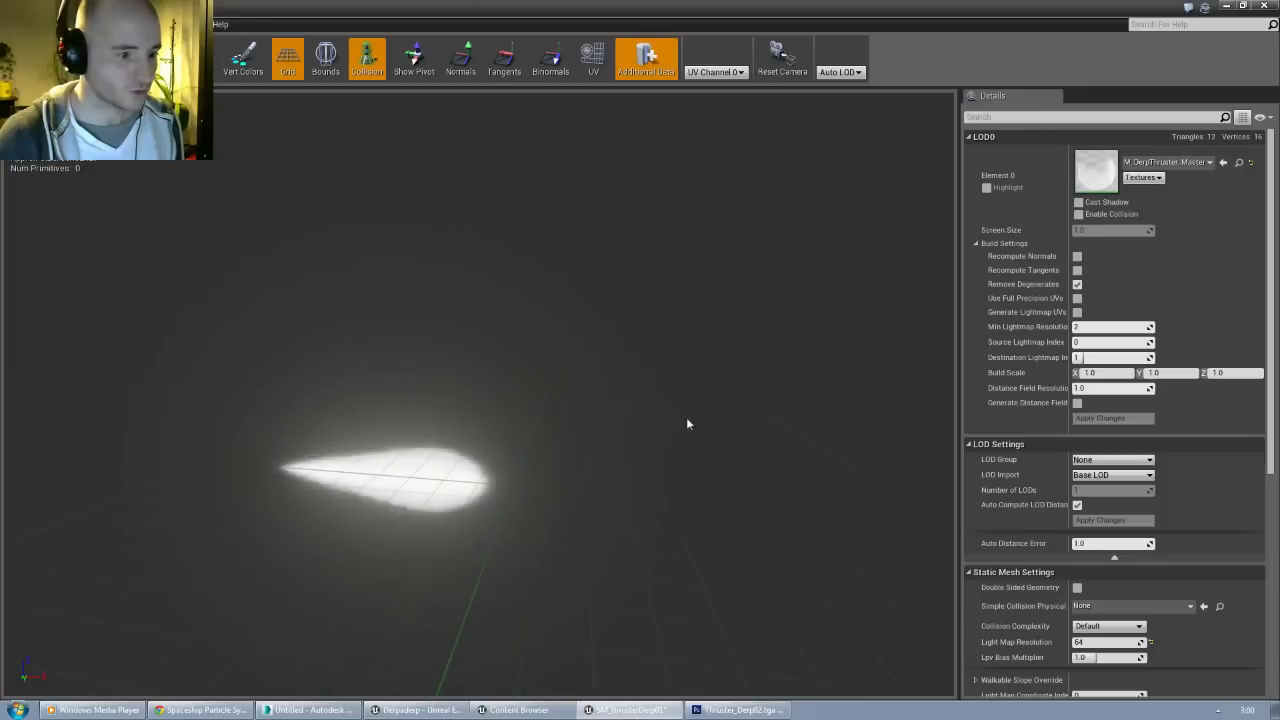
right_drag(686, 417, 632, 448)
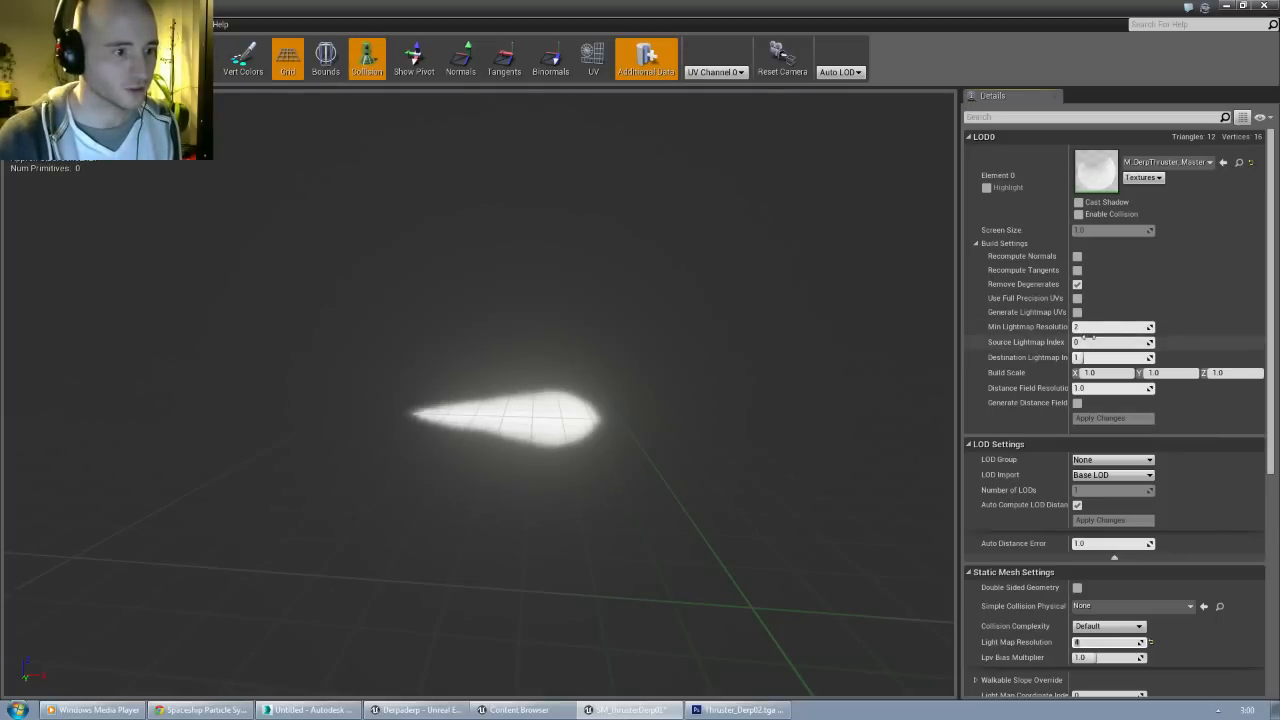
Step: Set the mesh's Min Lightmap Resolution to 4 and close the static mesh editor
text(4)
key(Return)
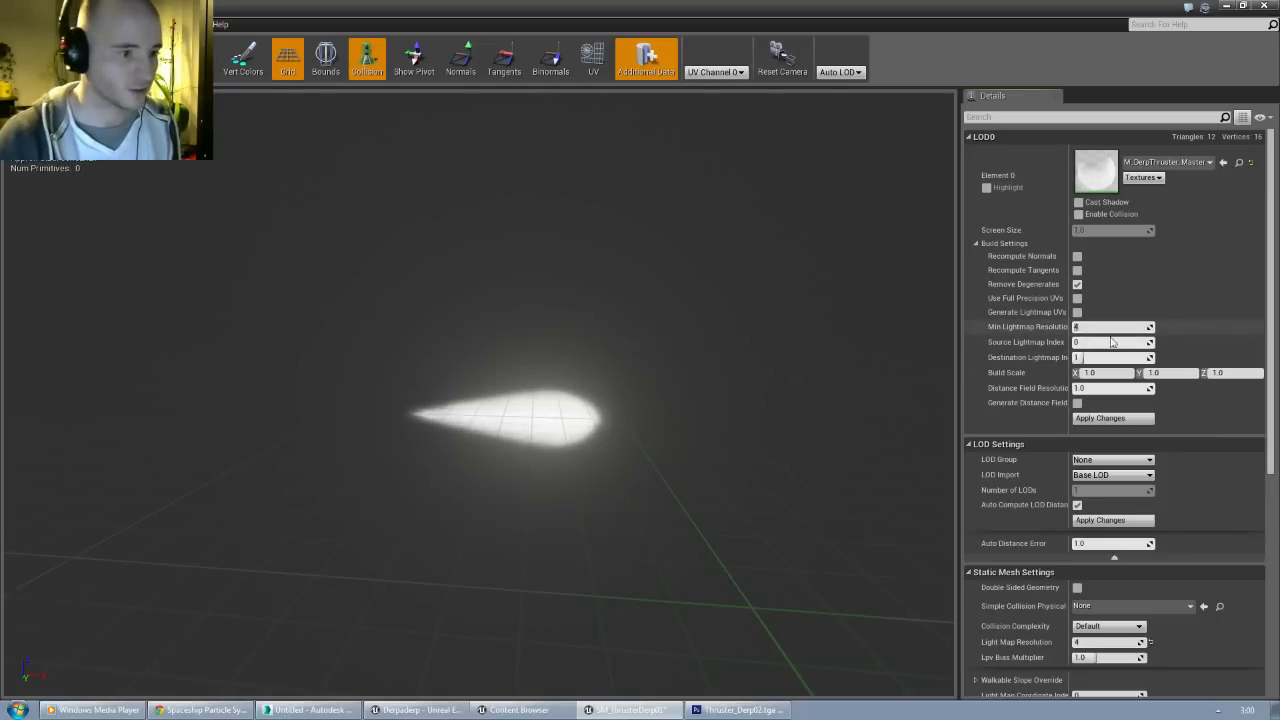
scroll(1271, 405, down, 3)
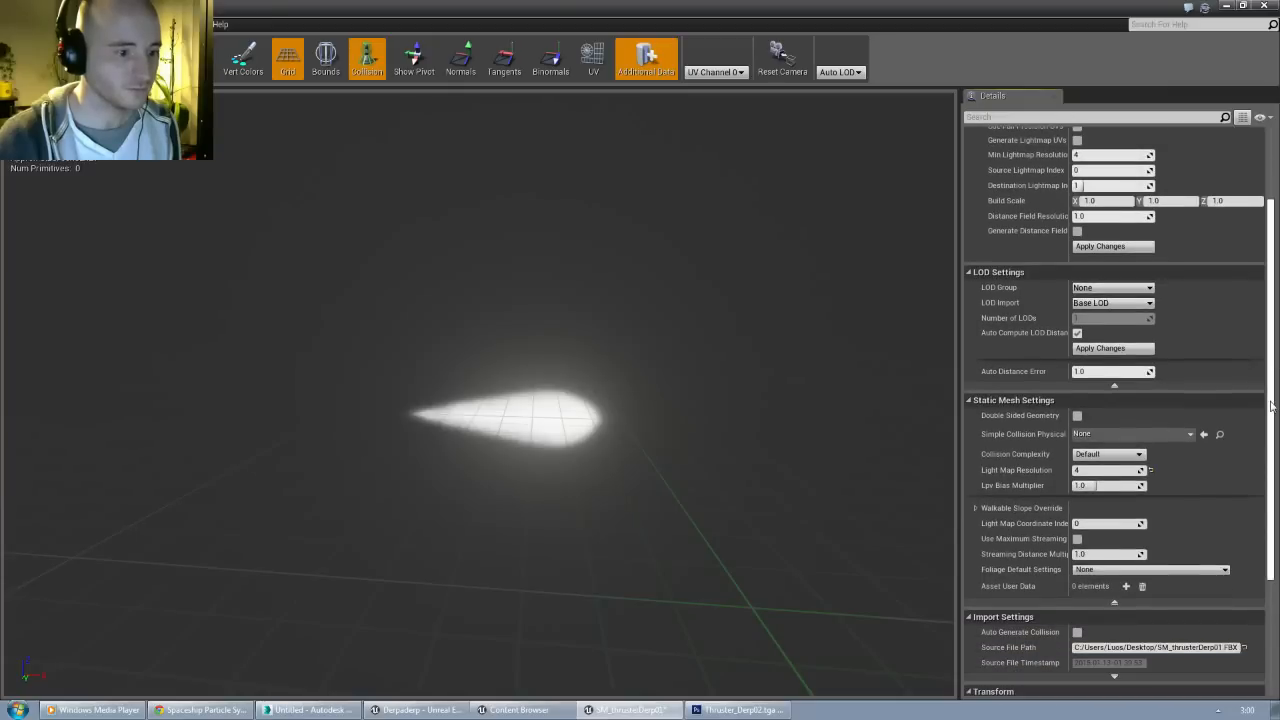
drag(1271, 405, 1275, 517)
scroll(1276, 535, up, 6)
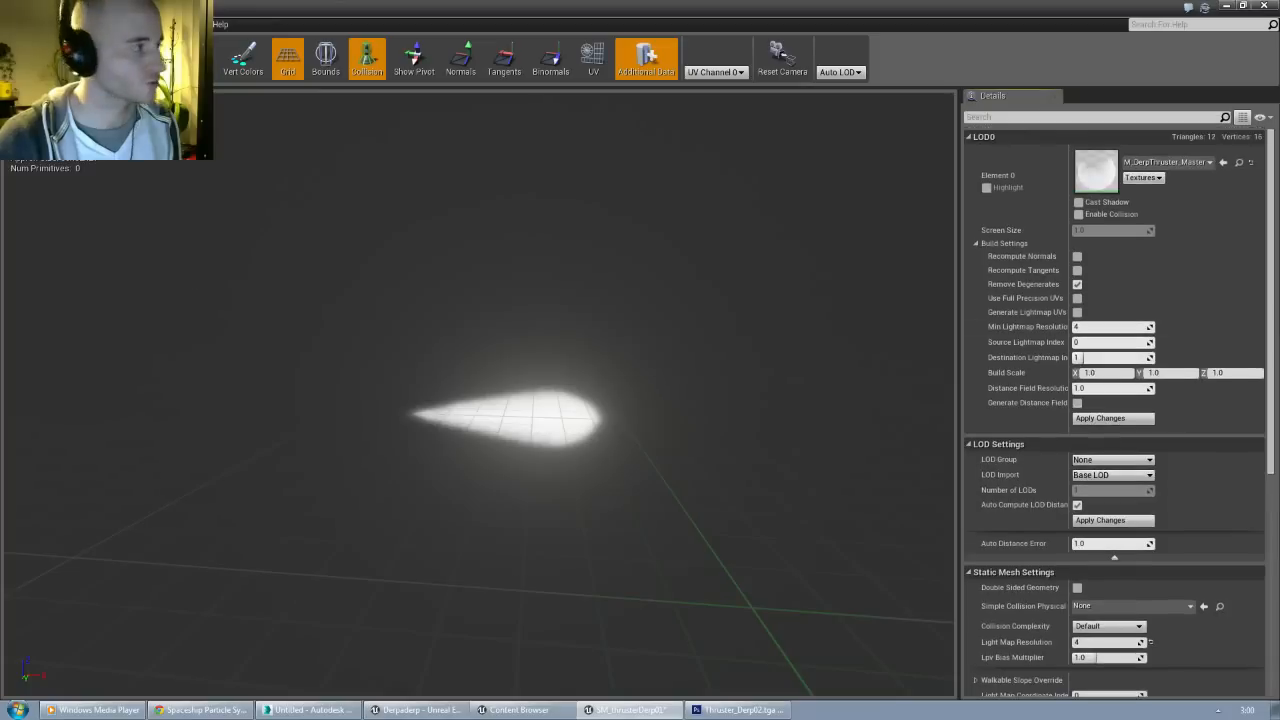
click(1264, 6)
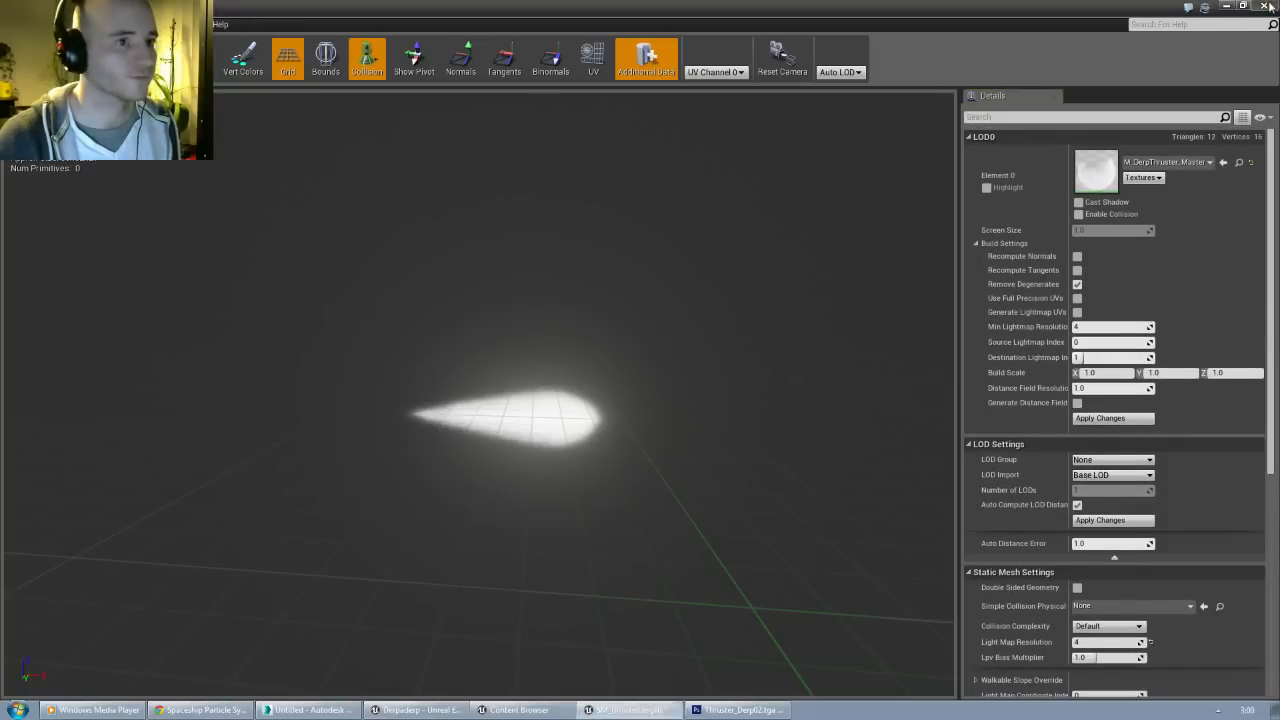
Step: Save the modified SM_thrusterDerp01 static mesh without the untitled level
click(669, 376)
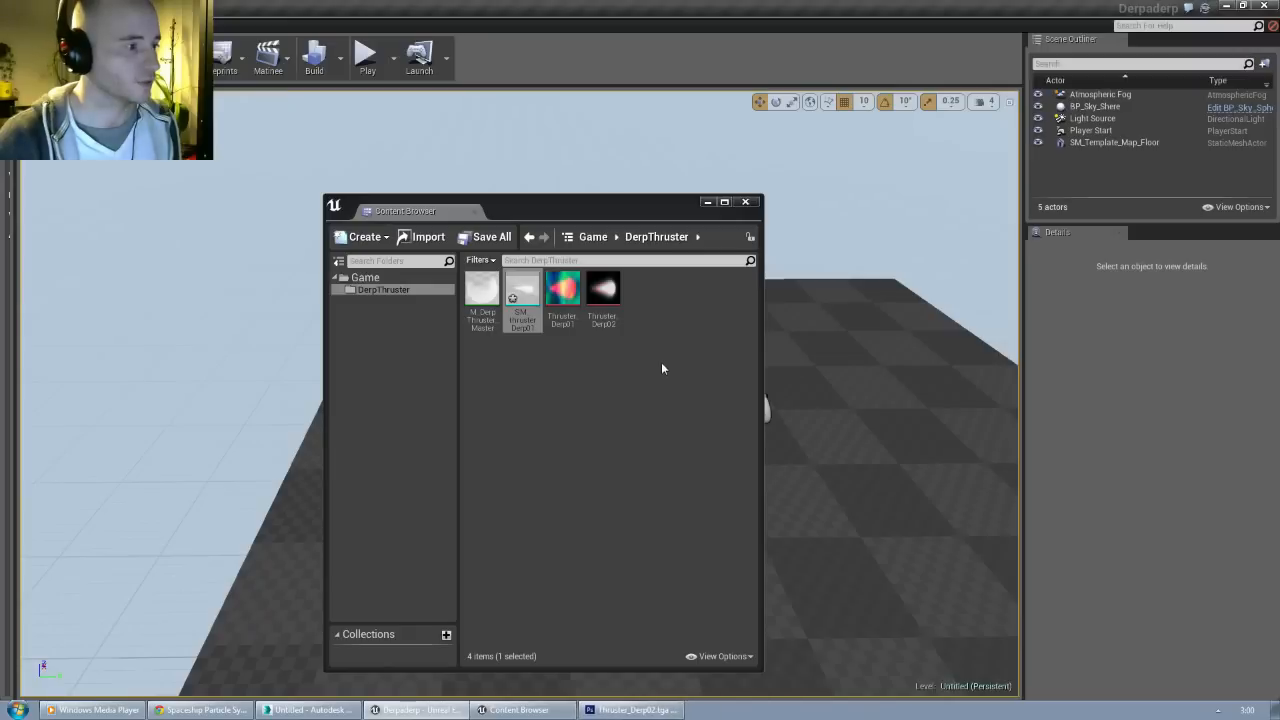
click(487, 237)
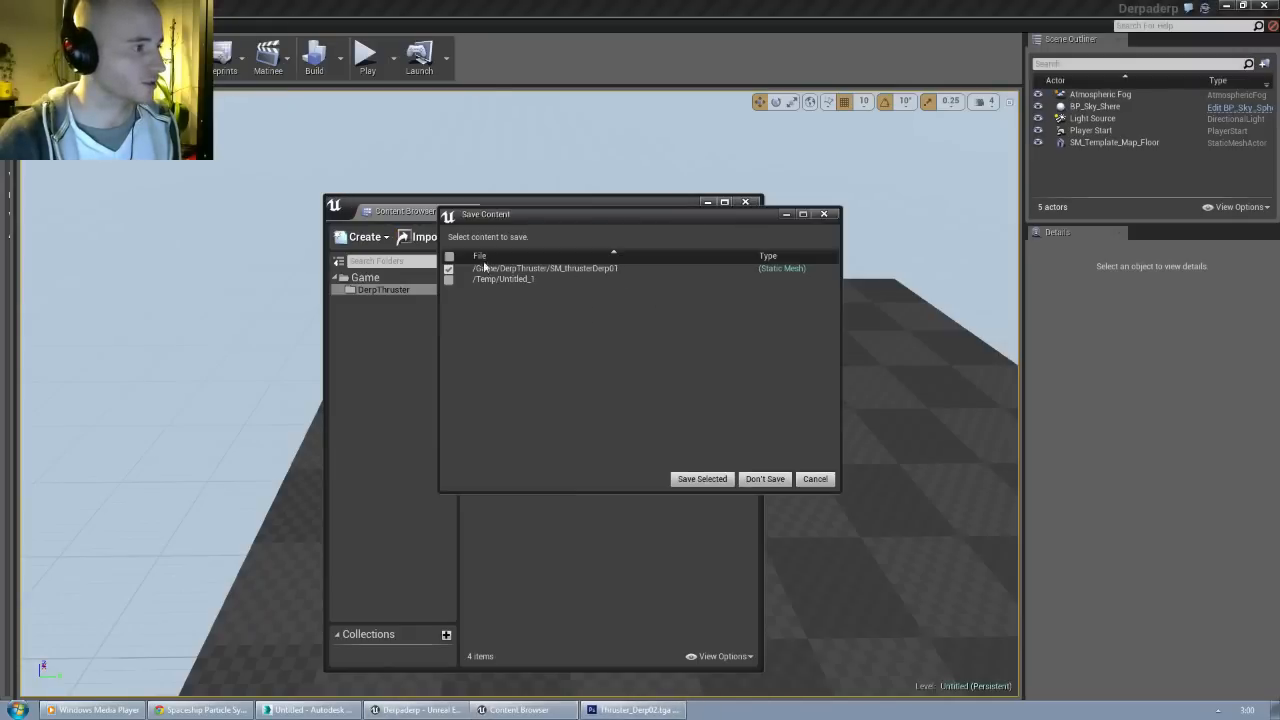
click(703, 479)
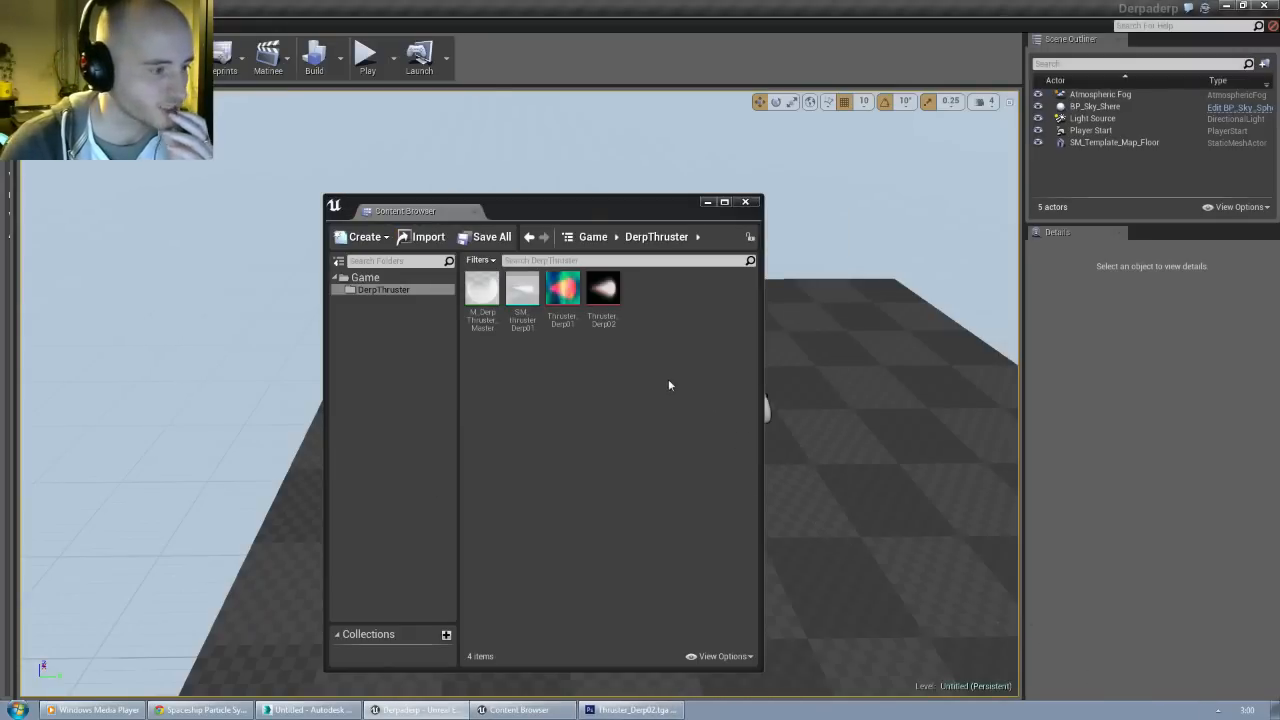
Step: Create a particle system named FX_DerpaThruster01 in the DerpThruster folder and open it for editing
right_click(654, 286)
click(690, 531)
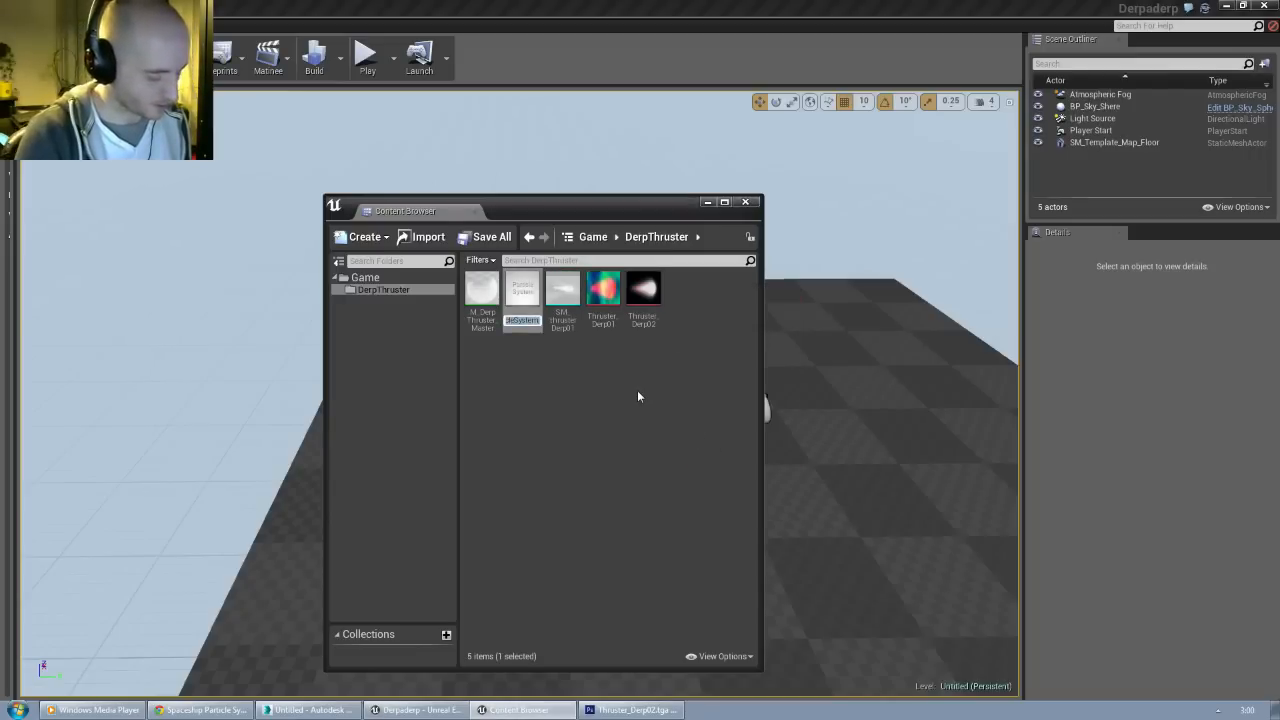
text(FX_)
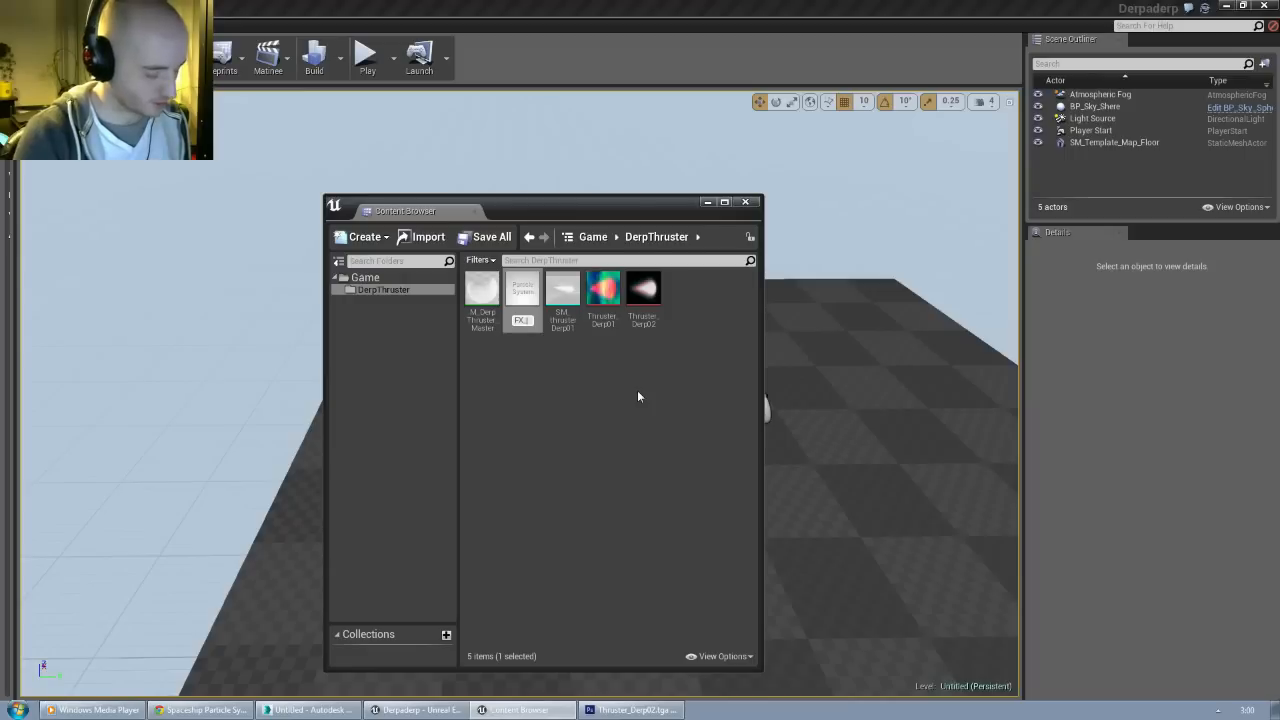
text(DerpaThr)
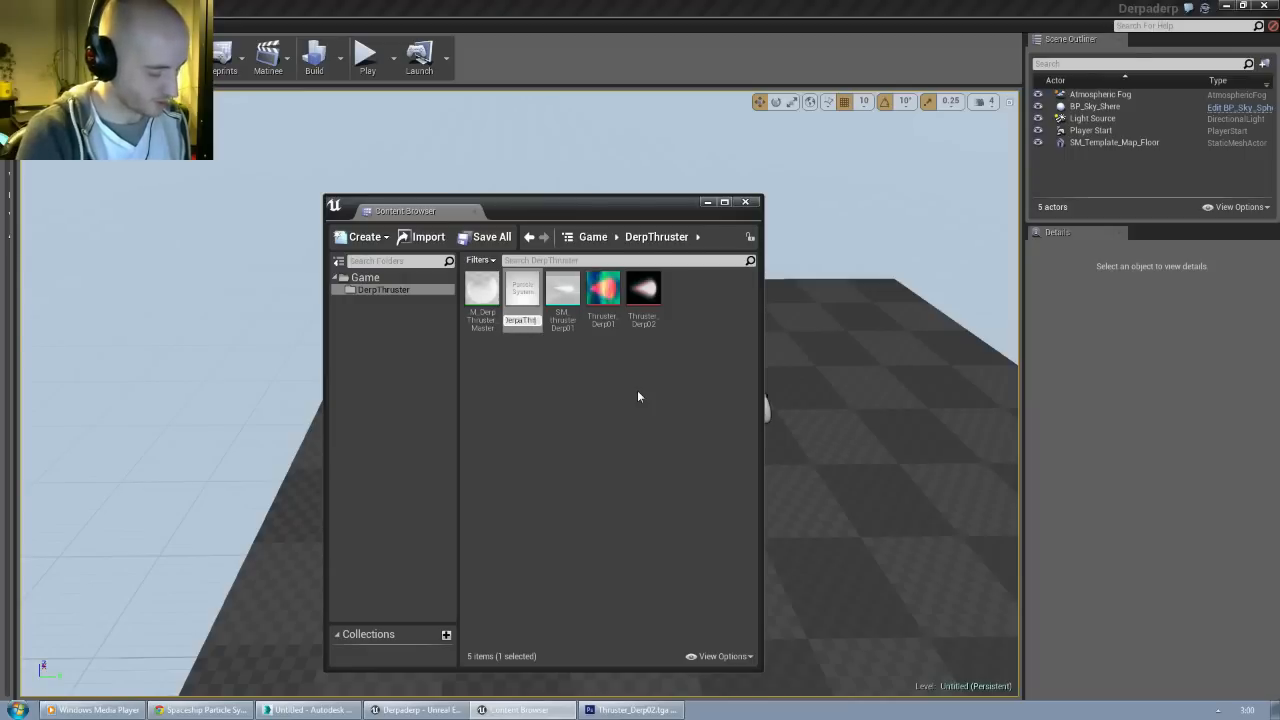
text(uster01)
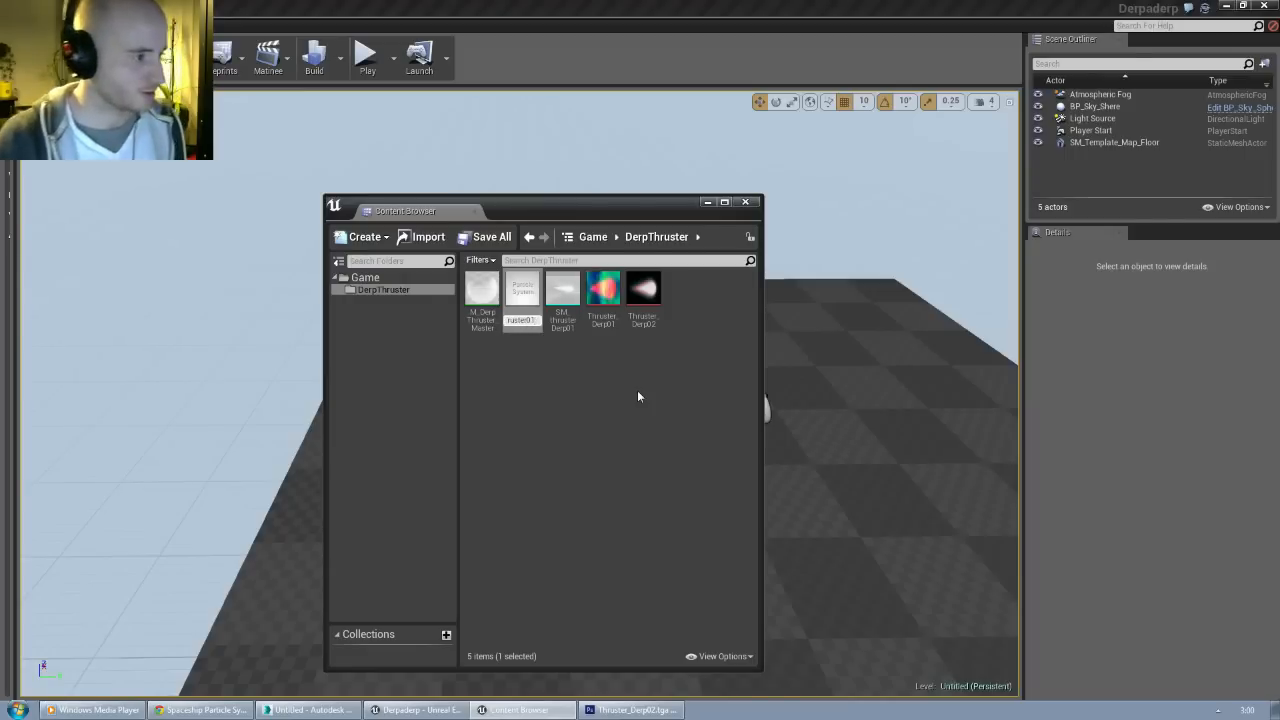
key(Return)
double_click(482, 292)
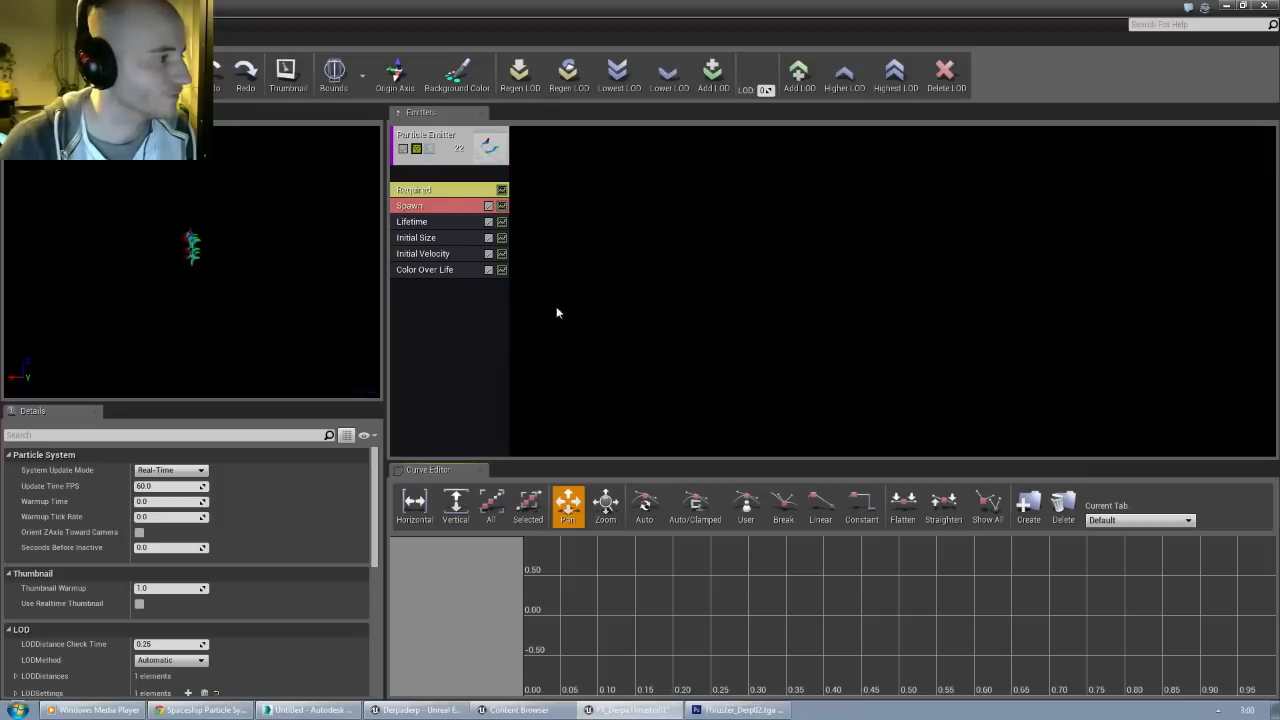
Step: Add a Mesh Data type module to the particle emitter and assign SM_thrusterDerp01 as its mesh
right_click(430, 178)
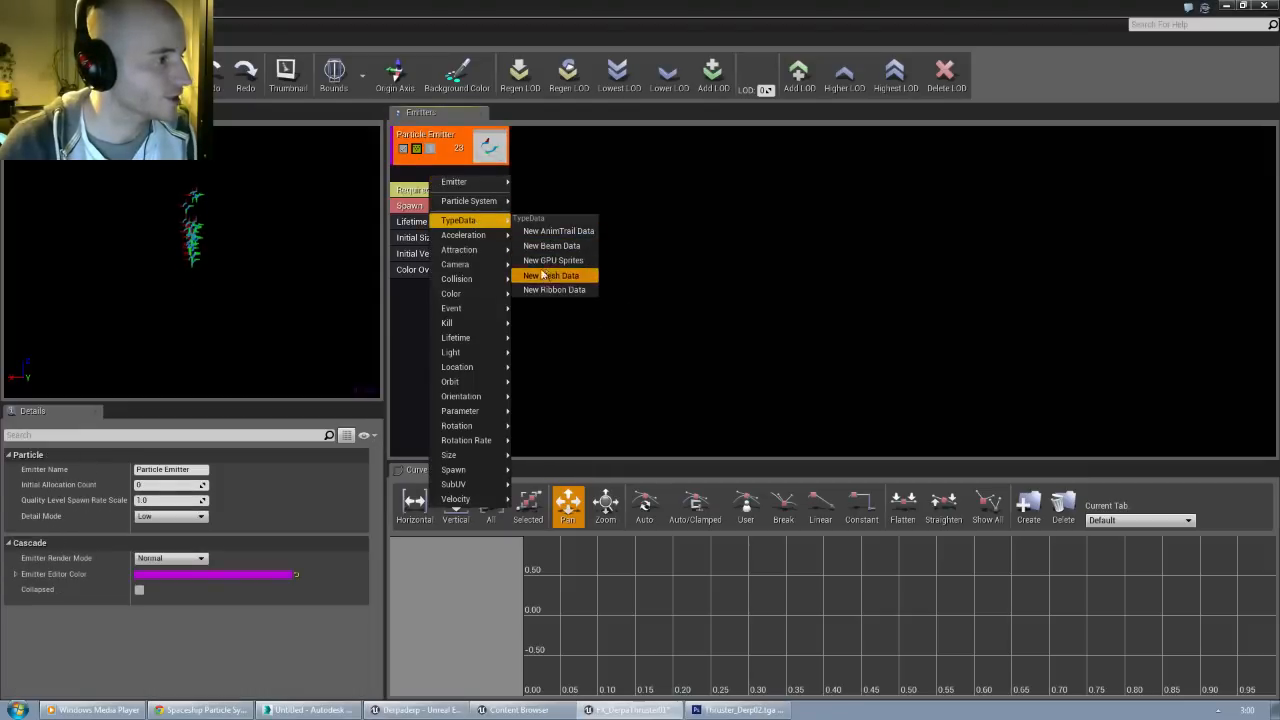
click(555, 267)
click(432, 174)
click(252, 488)
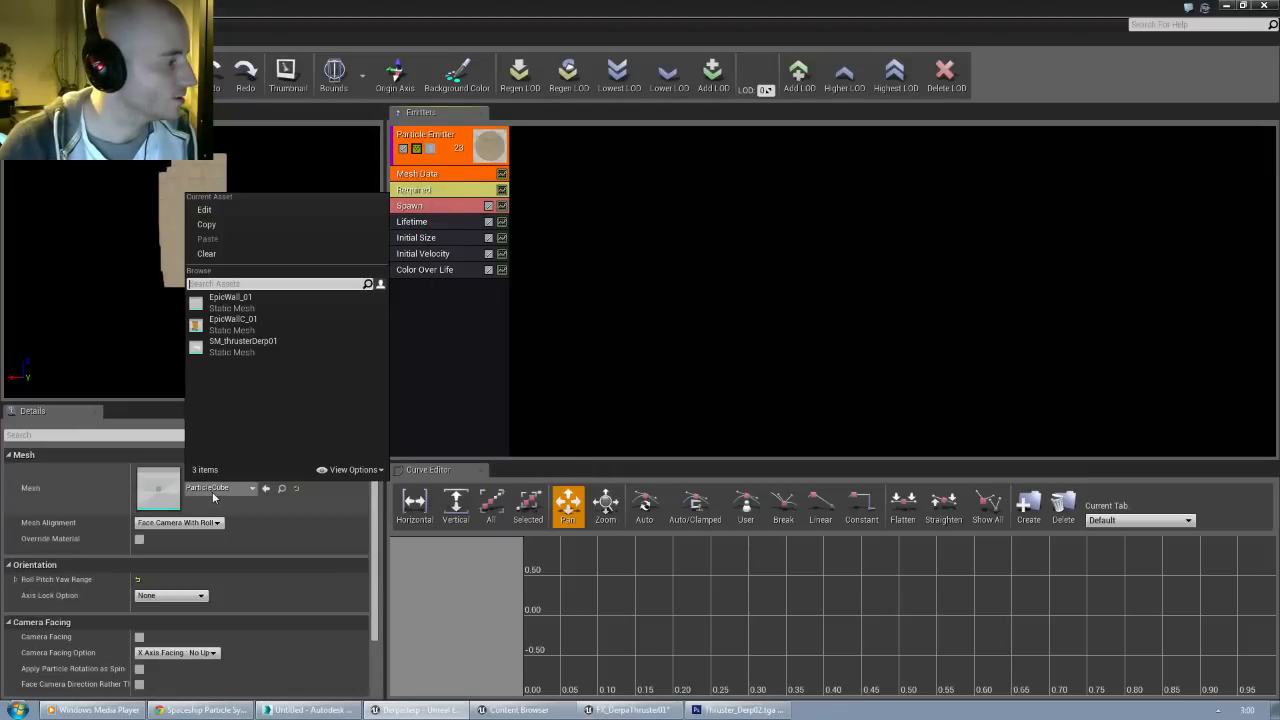
click(264, 346)
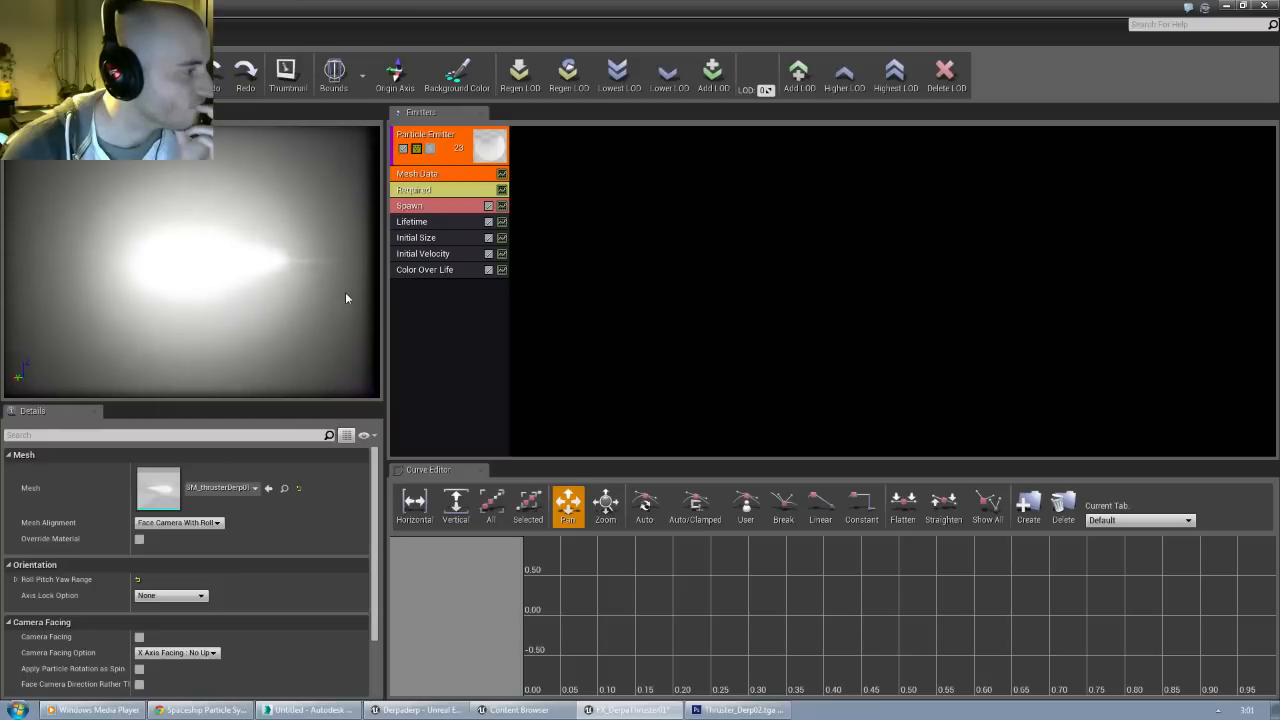
Step: Set the Max and Min vectors of the emitter's Initial Size to 1 on X, Y and Z
click(420, 237)
click(15, 469)
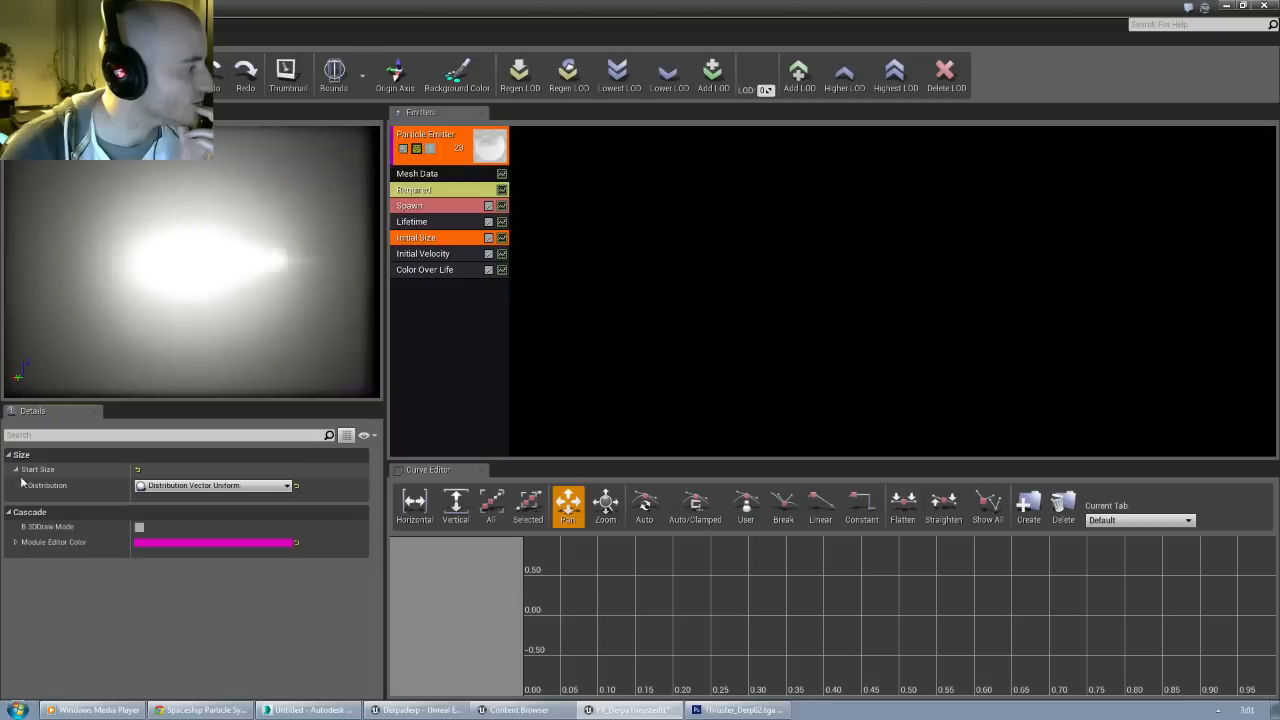
click(22, 485)
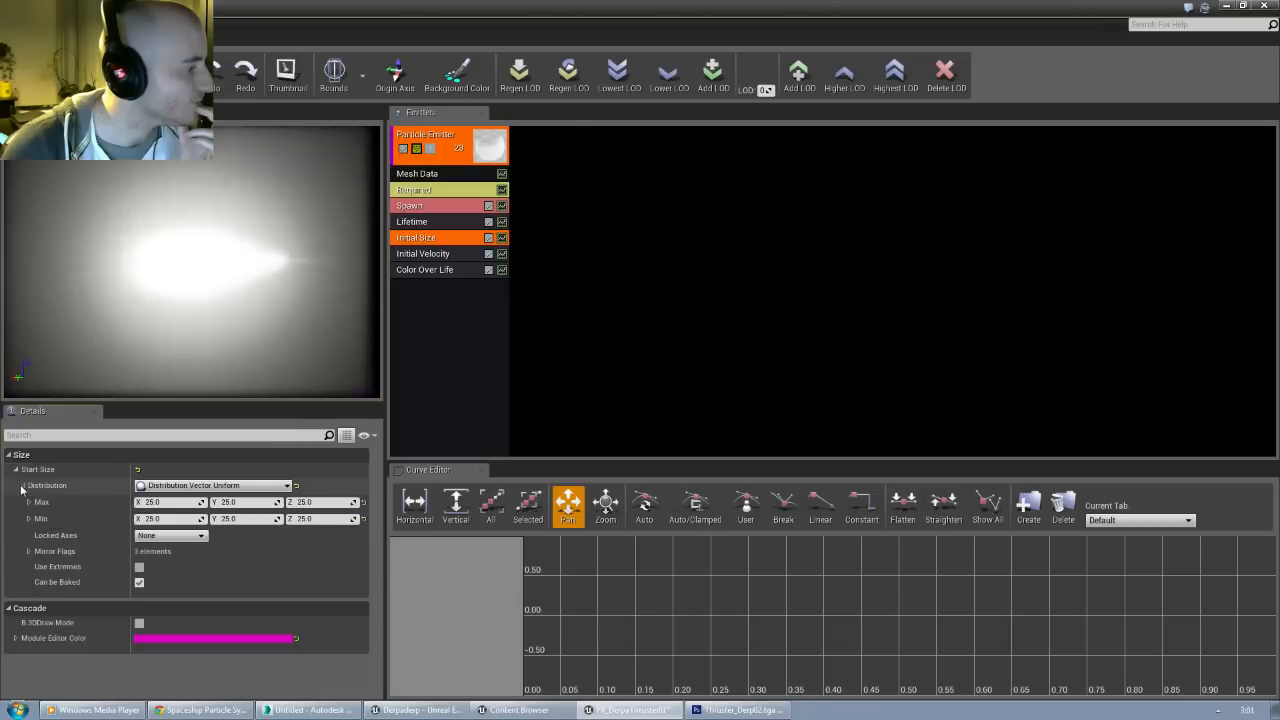
click(160, 502)
text(1)
key(Tab)
text(1)
key(Tab)
text(1)
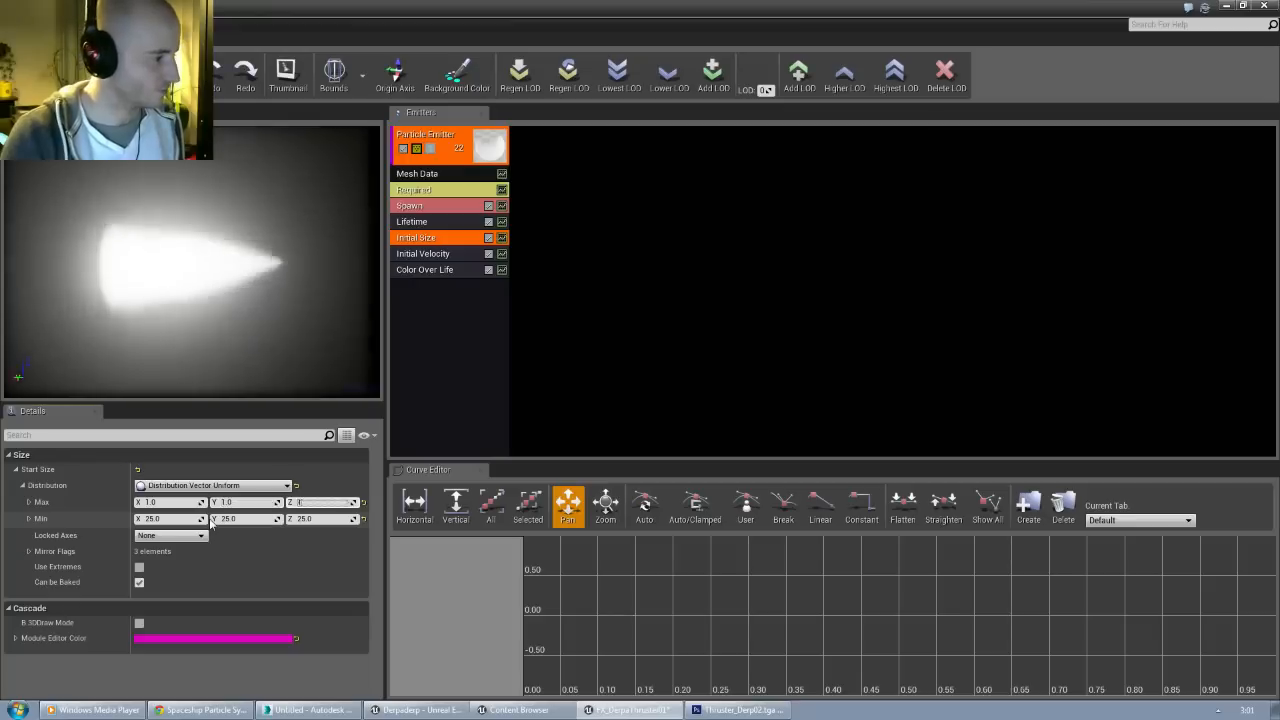
key(Tab)
text(1)
key(Tab)
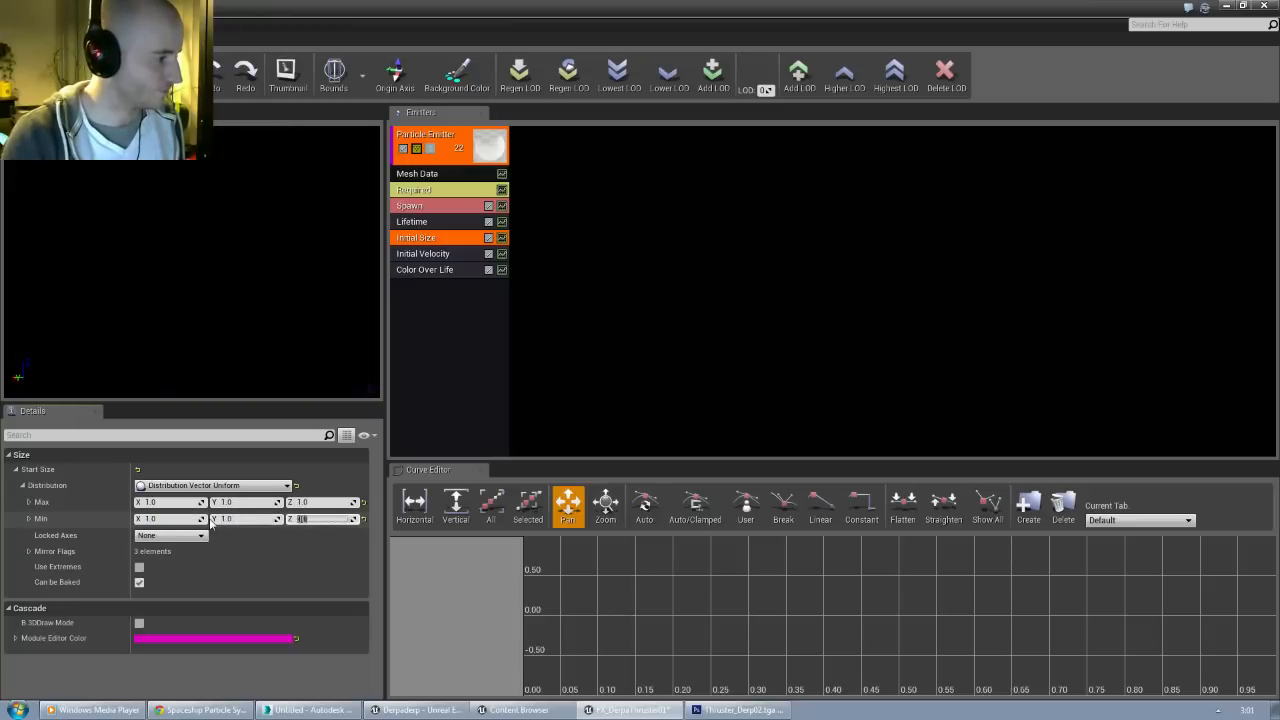
drag(180, 300, 134, 250)
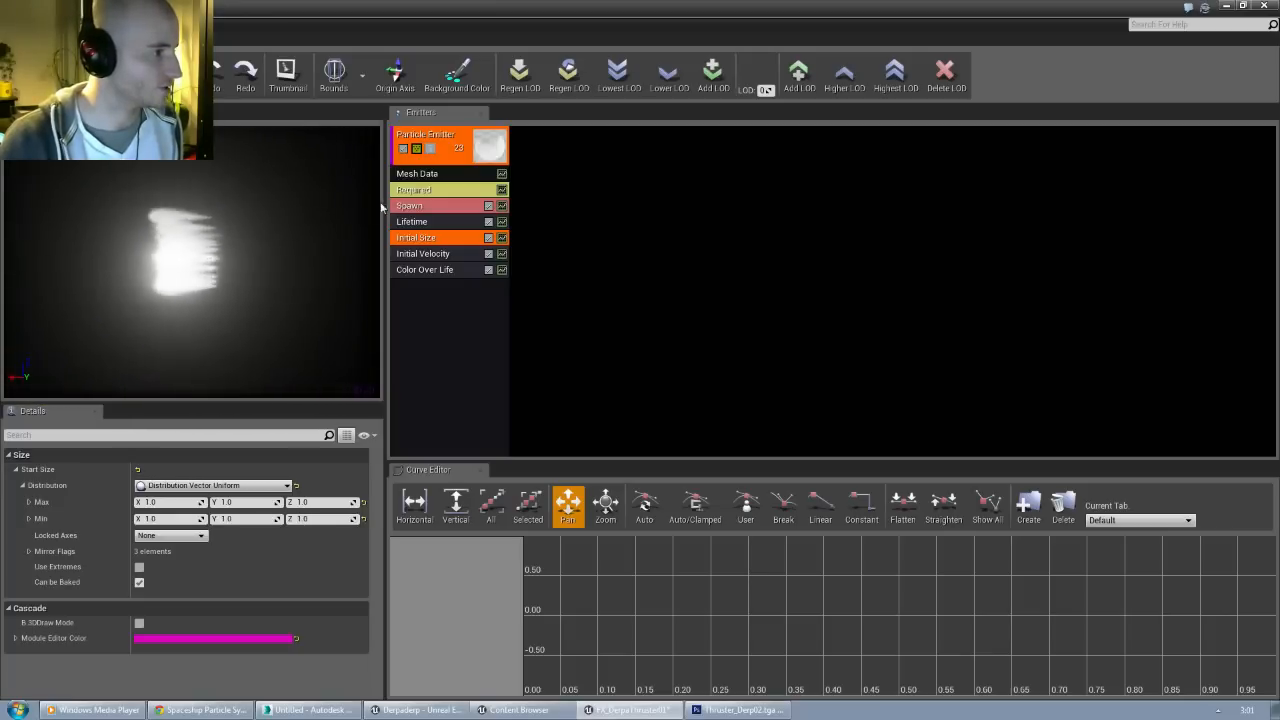
Step: Enable Use Local Space, Kill on Deactivate and Kill on Completed in the emitter's Required module
click(450, 174)
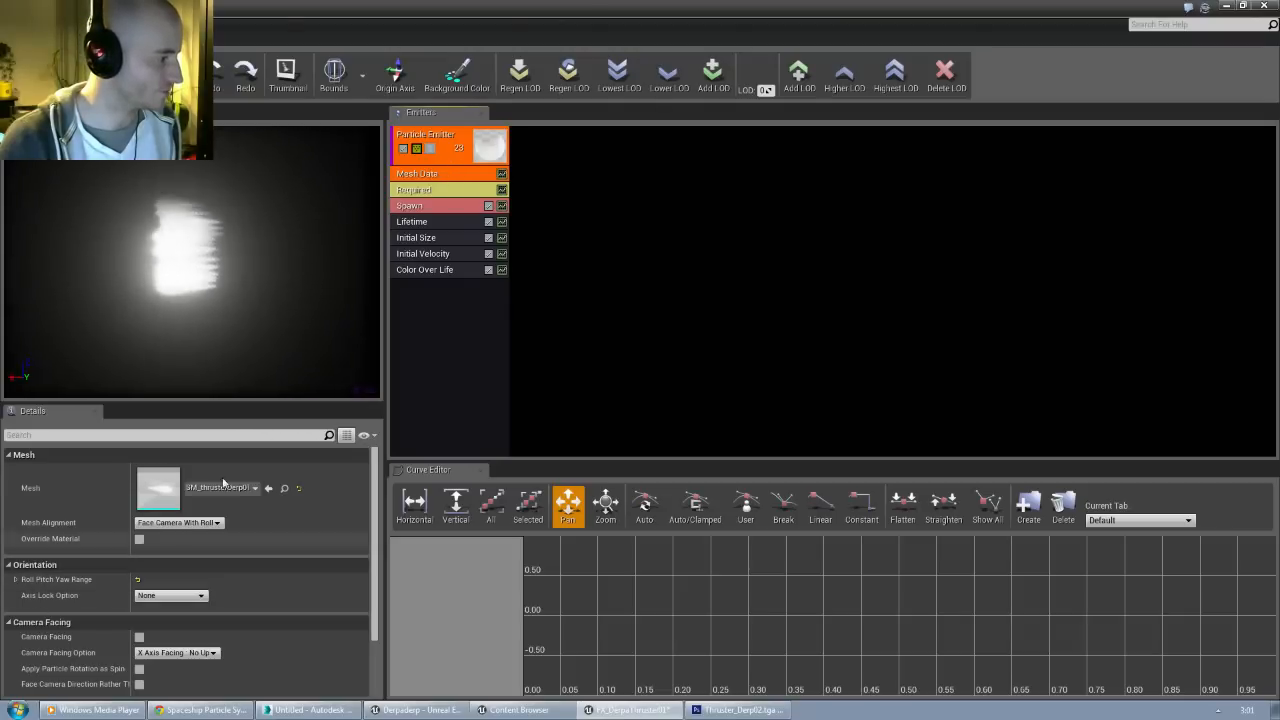
click(430, 189)
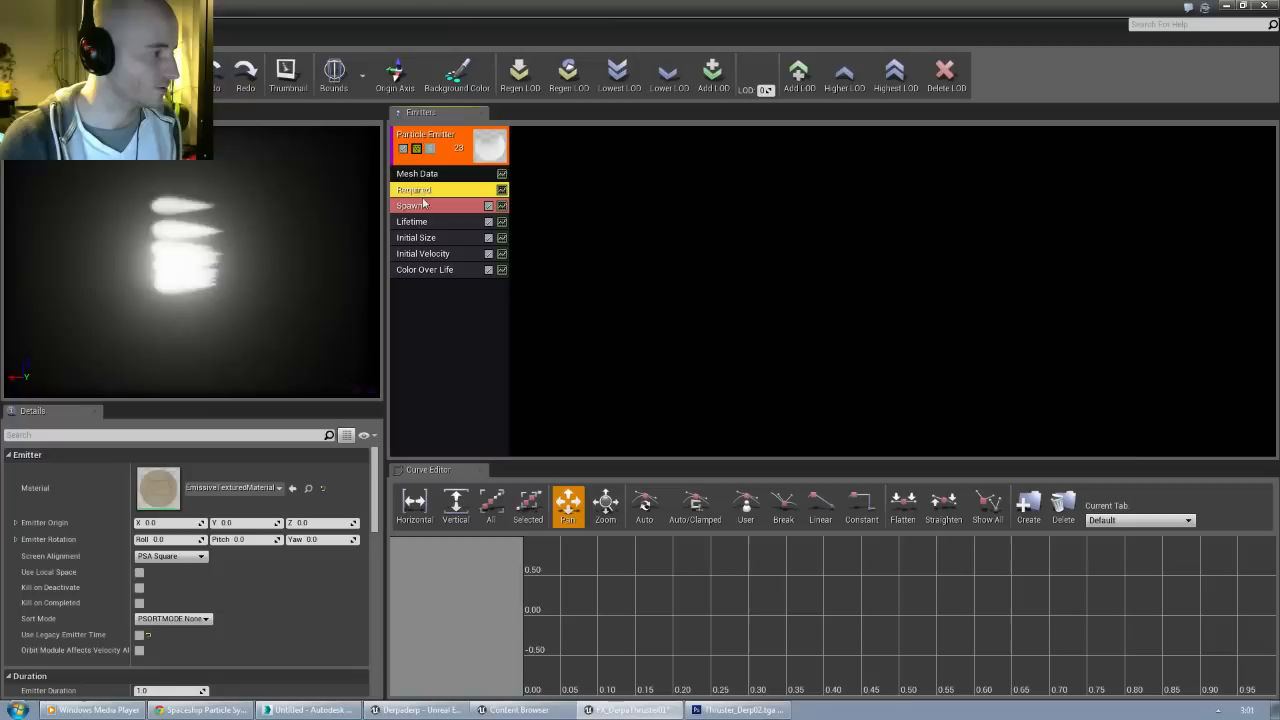
click(139, 572)
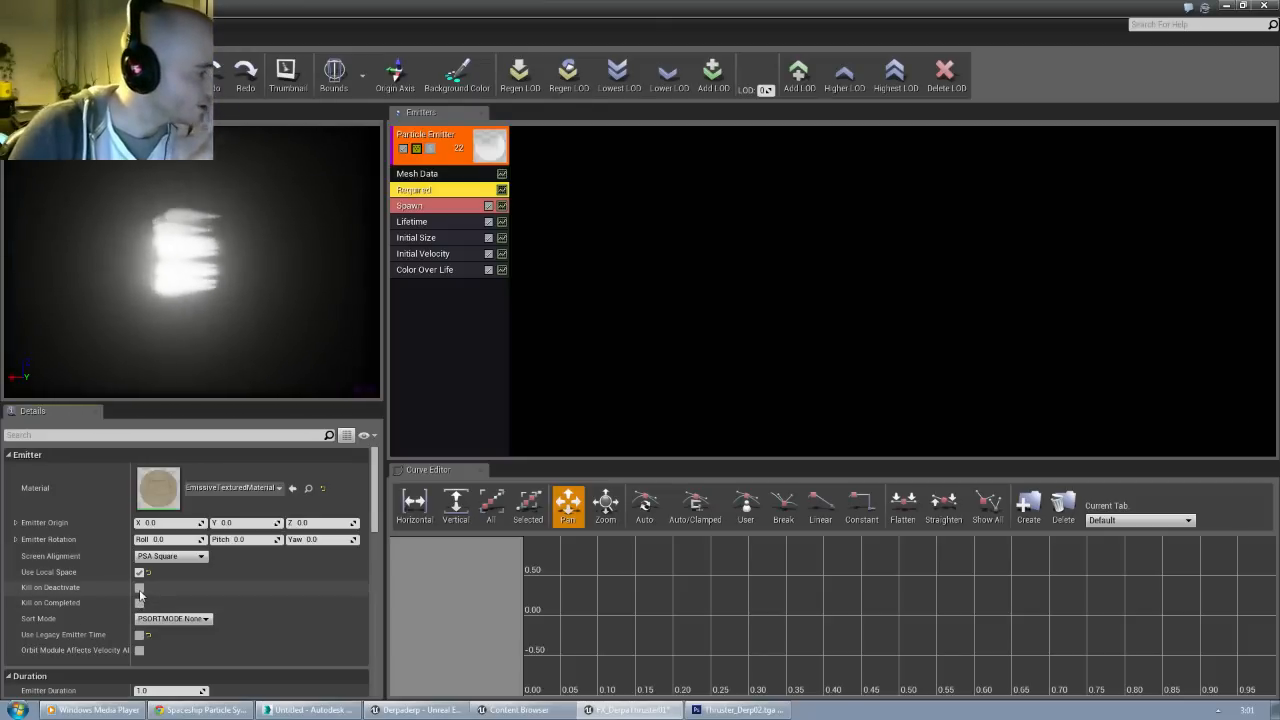
click(139, 587)
click(139, 602)
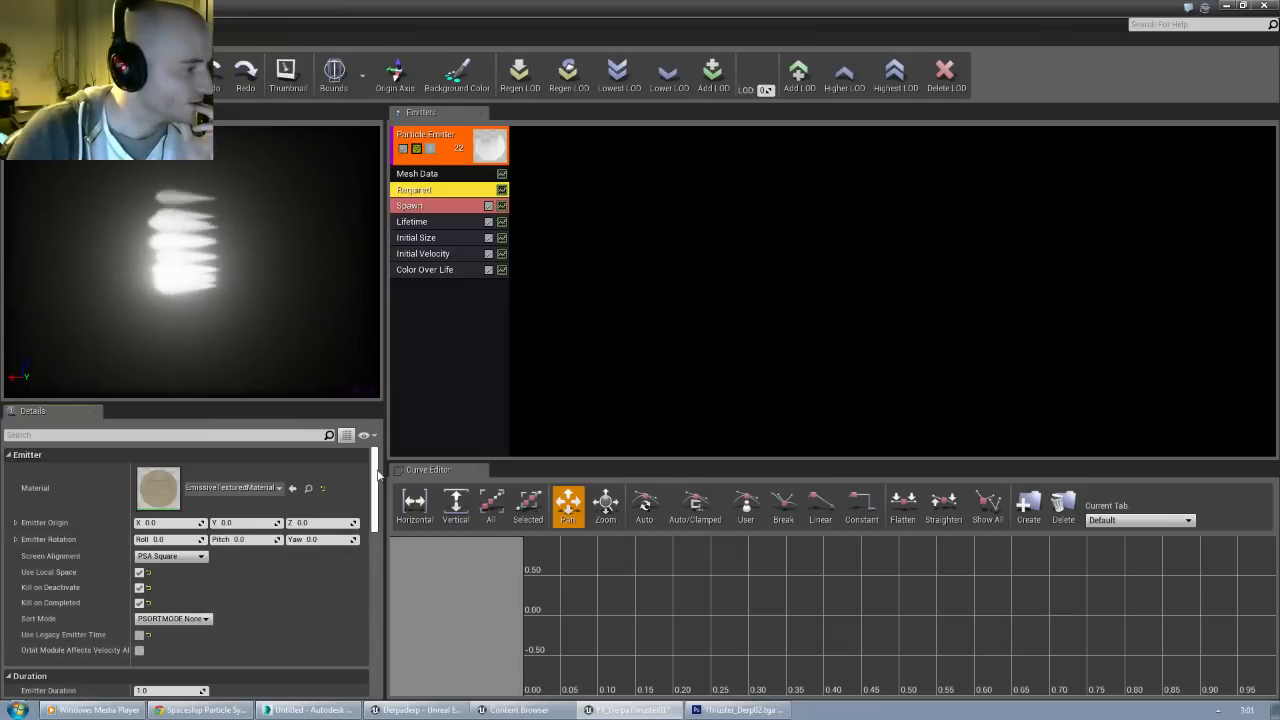
scroll(376, 506, down, 3)
drag(376, 506, 376, 450)
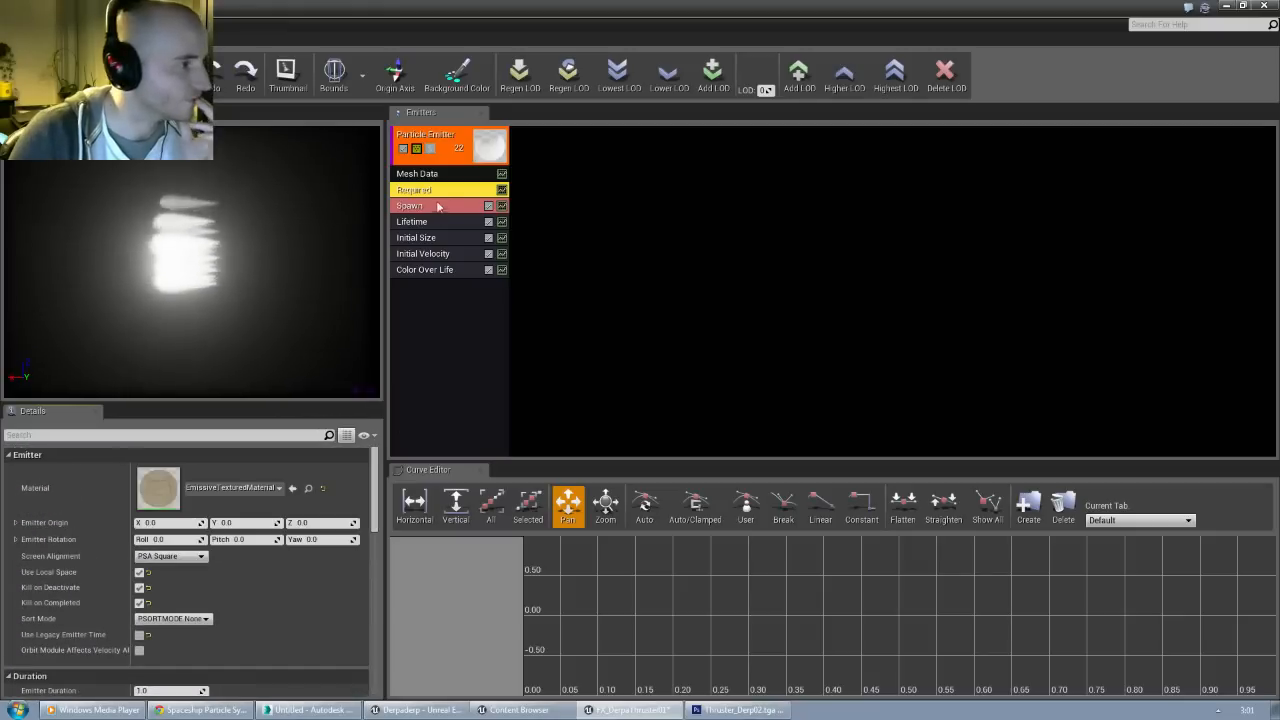
Step: Set the constant spawn rate to 10 and delete the Initial Velocity module from the emitter
click(436, 207)
click(15, 469)
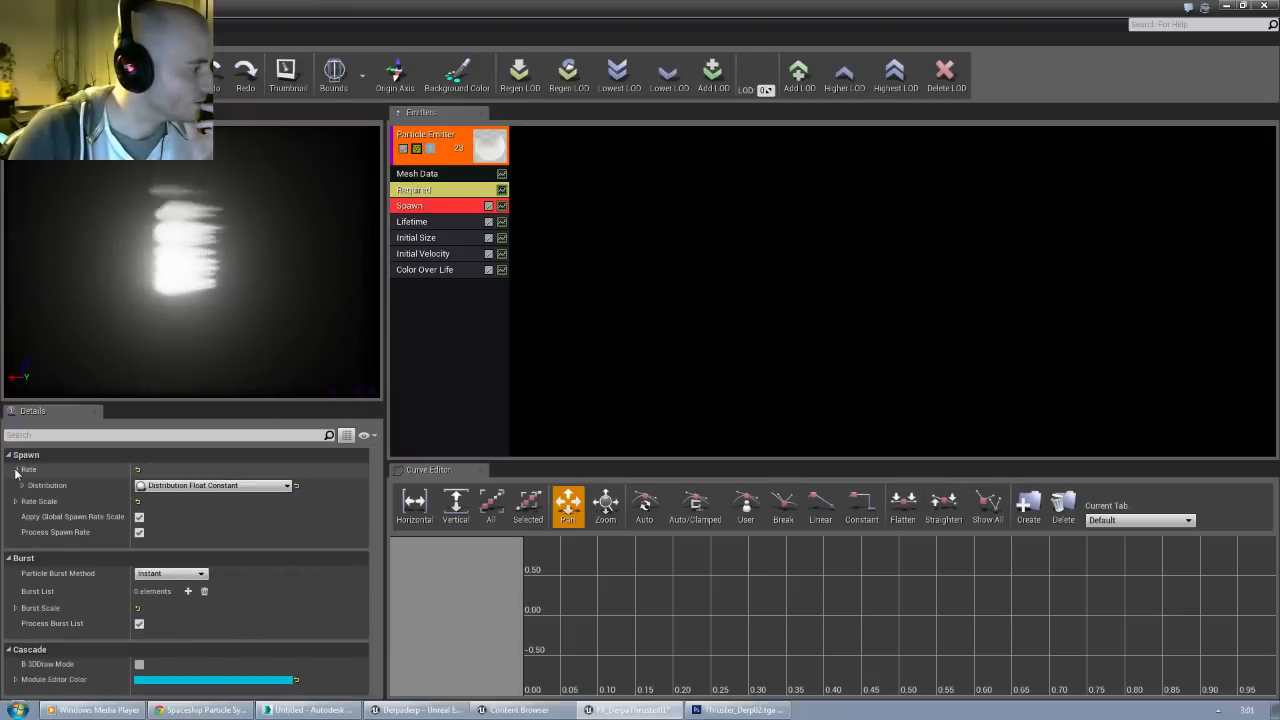
click(20, 485)
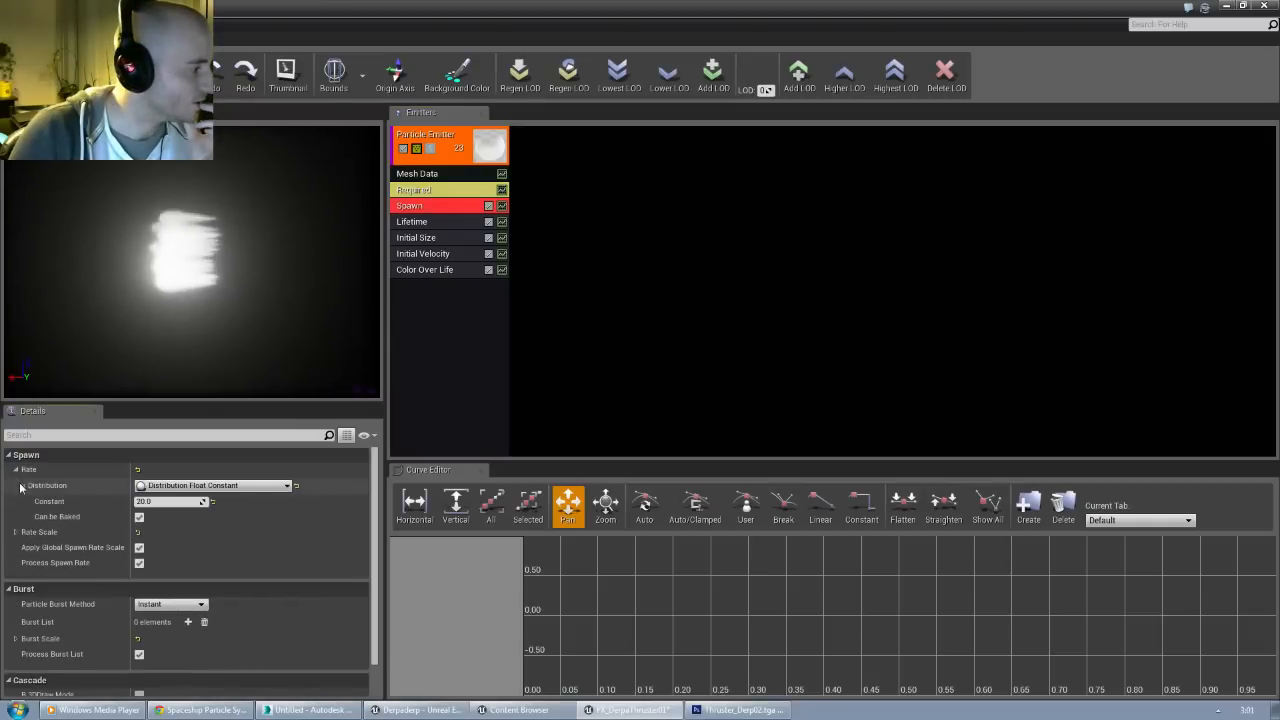
click(167, 502)
text(10)
key(Return)
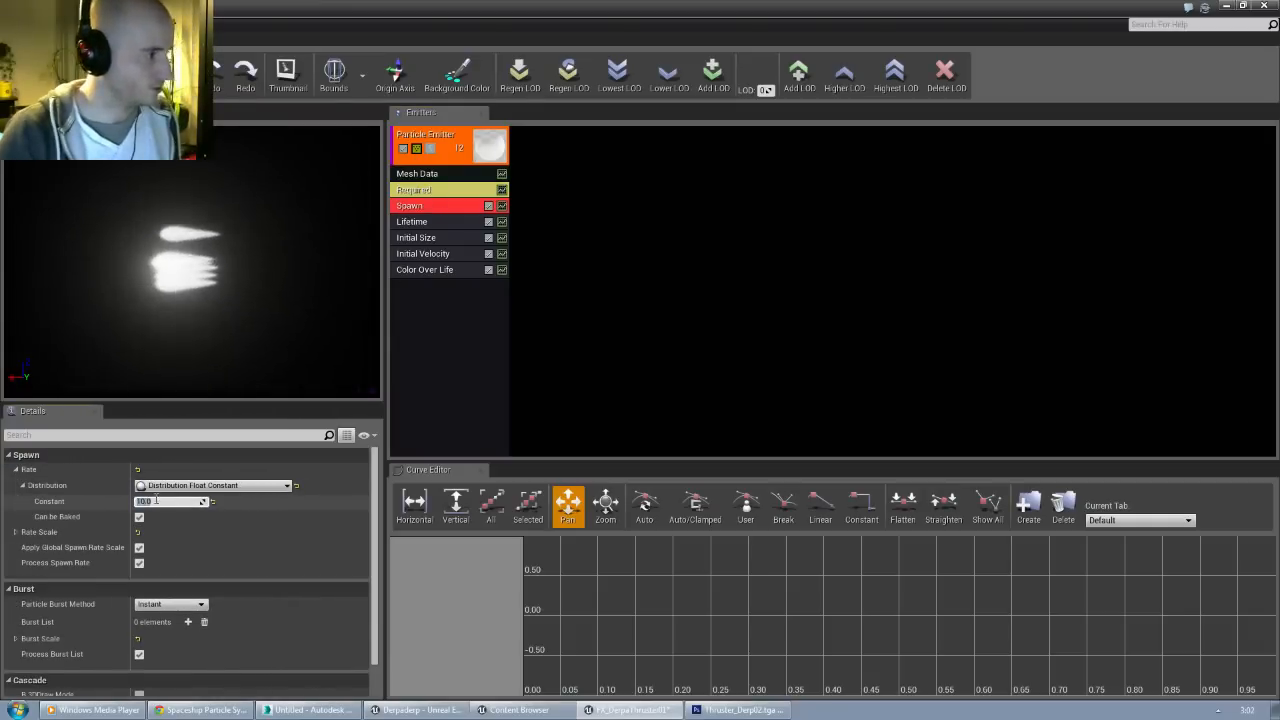
key(Delete)
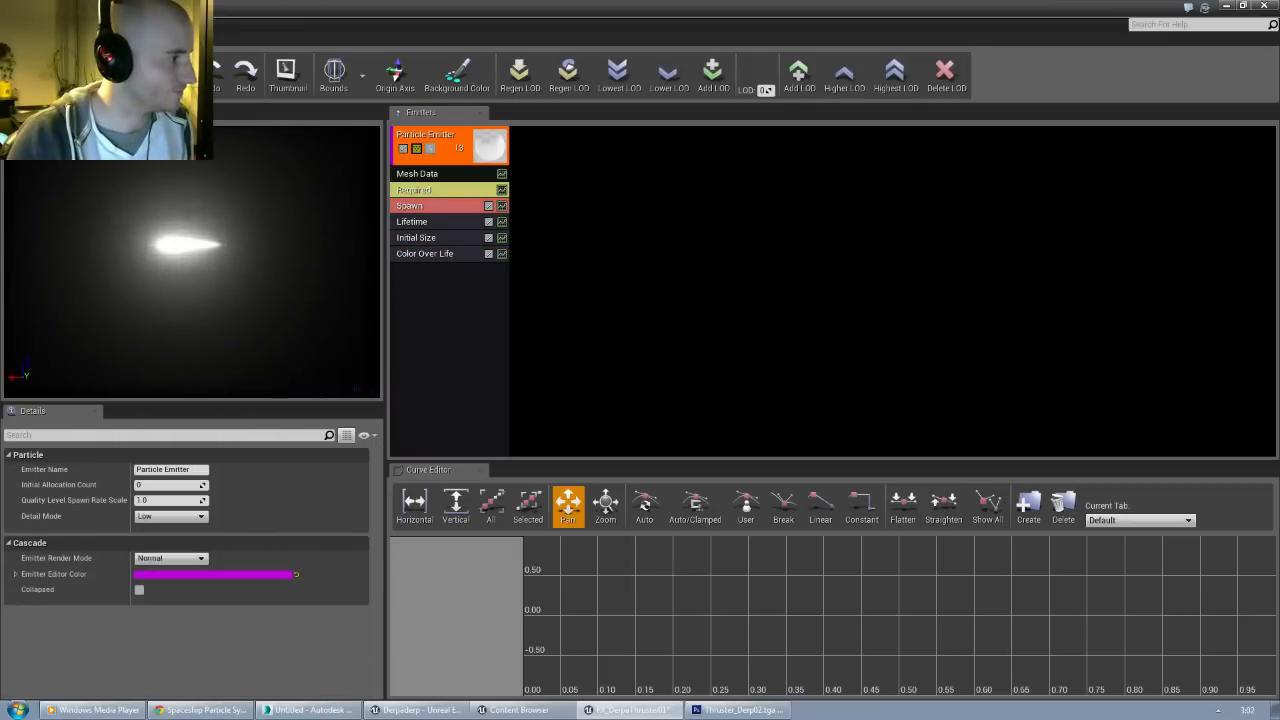
Step: Set the constant spawn rate to 1 and add an element to the Spawn module's Burst List
click(445, 206)
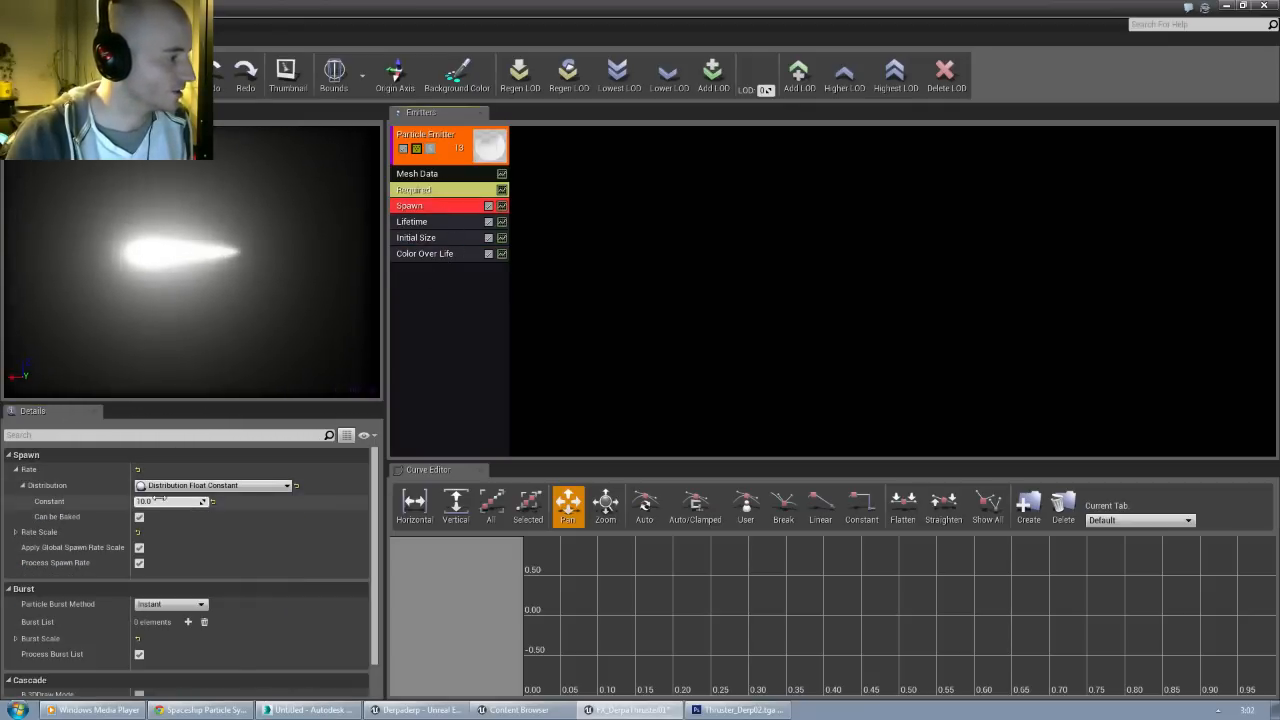
drag(158, 498, 158, 498)
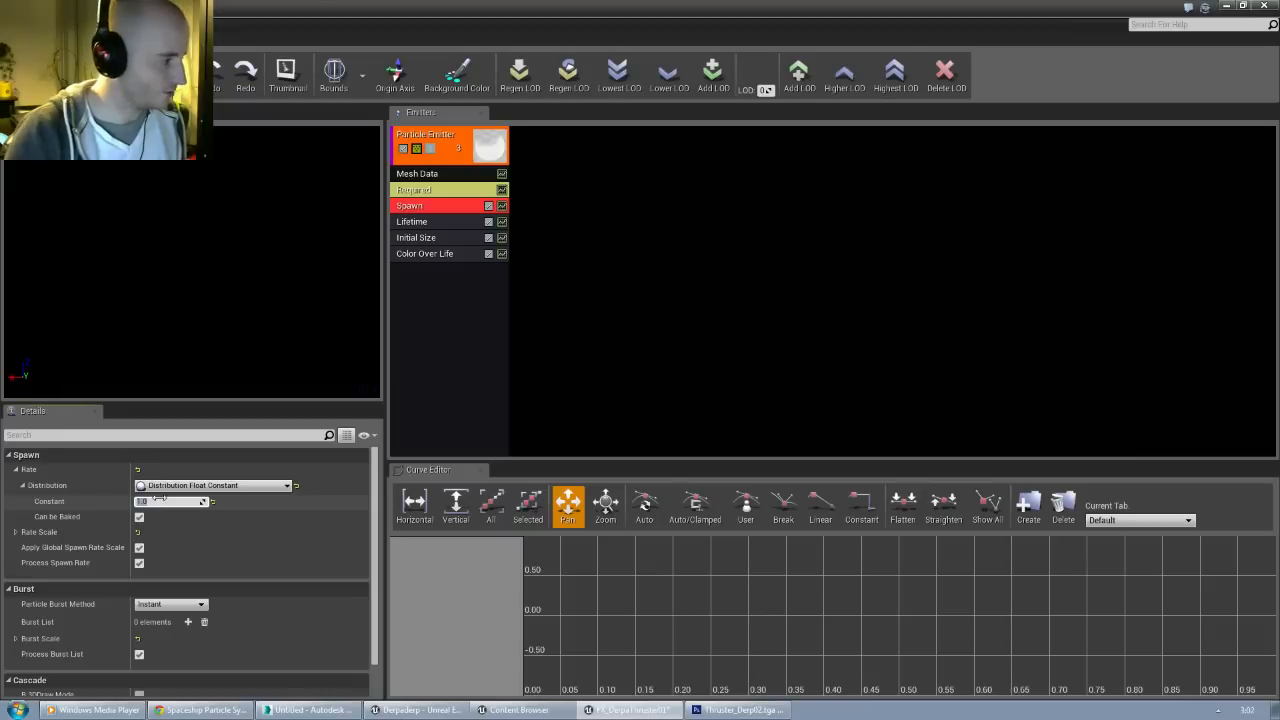
click(15, 532)
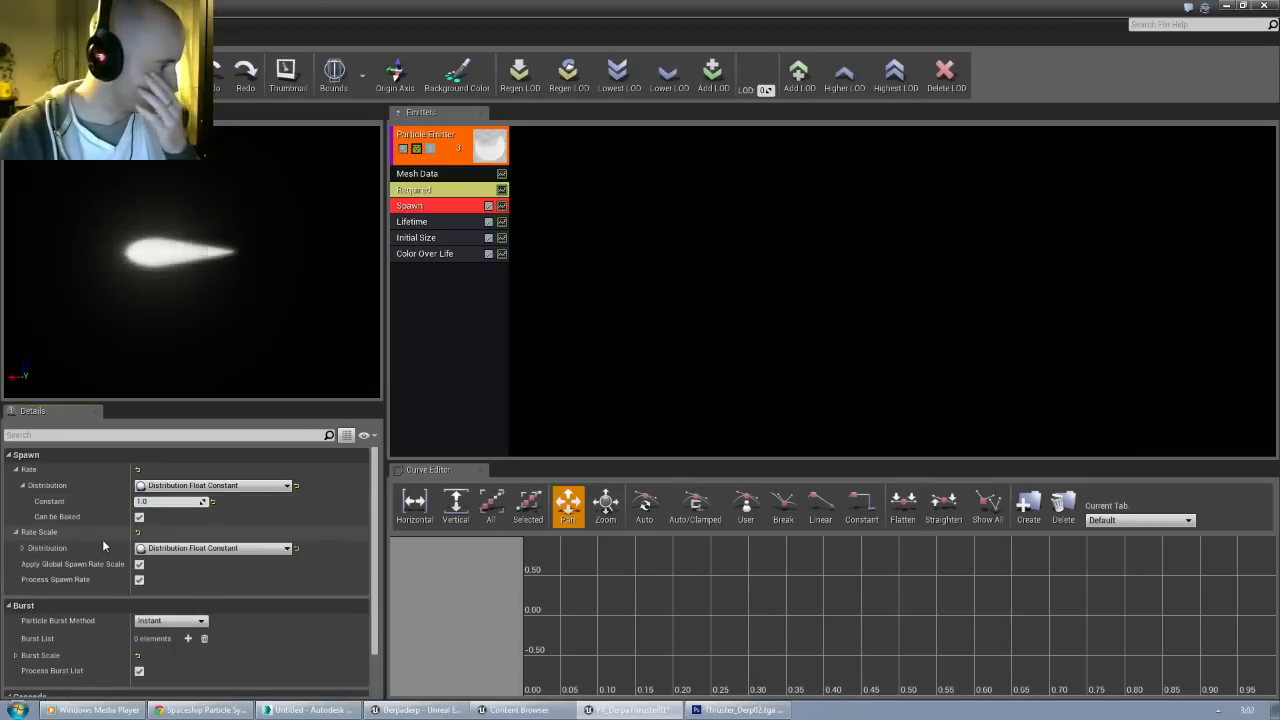
click(22, 548)
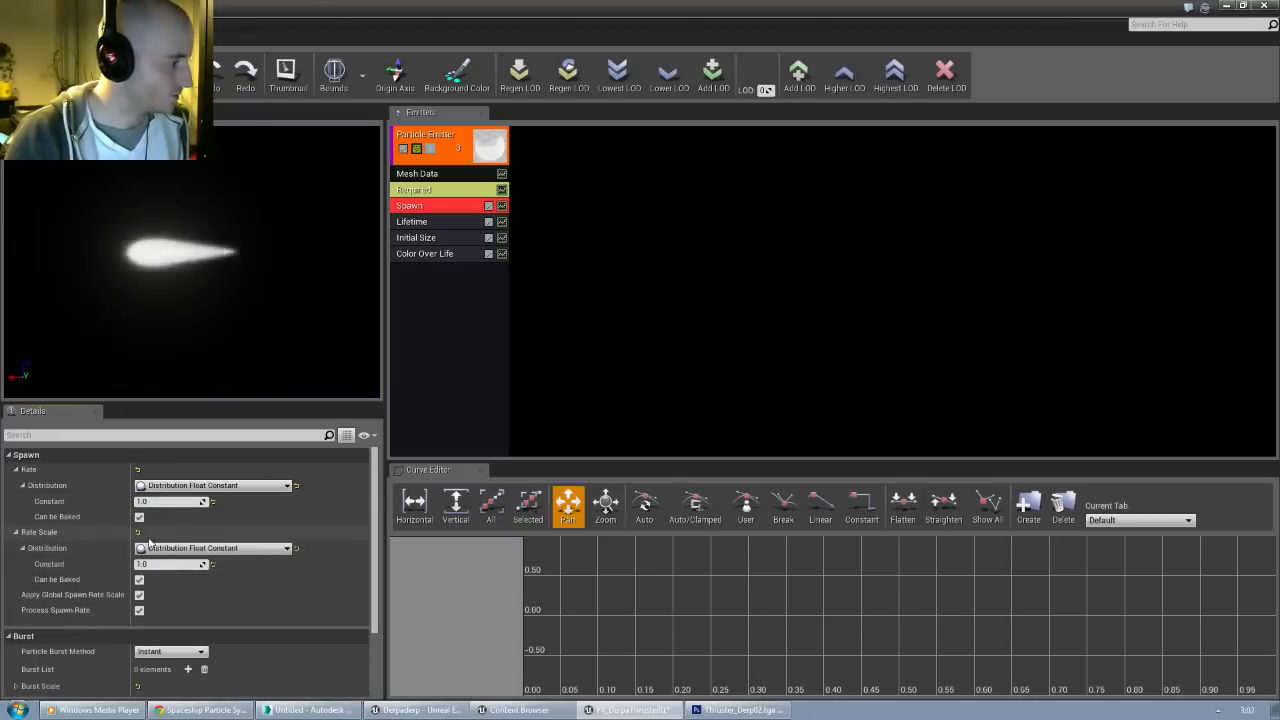
scroll(200, 550, down, 2)
click(187, 605)
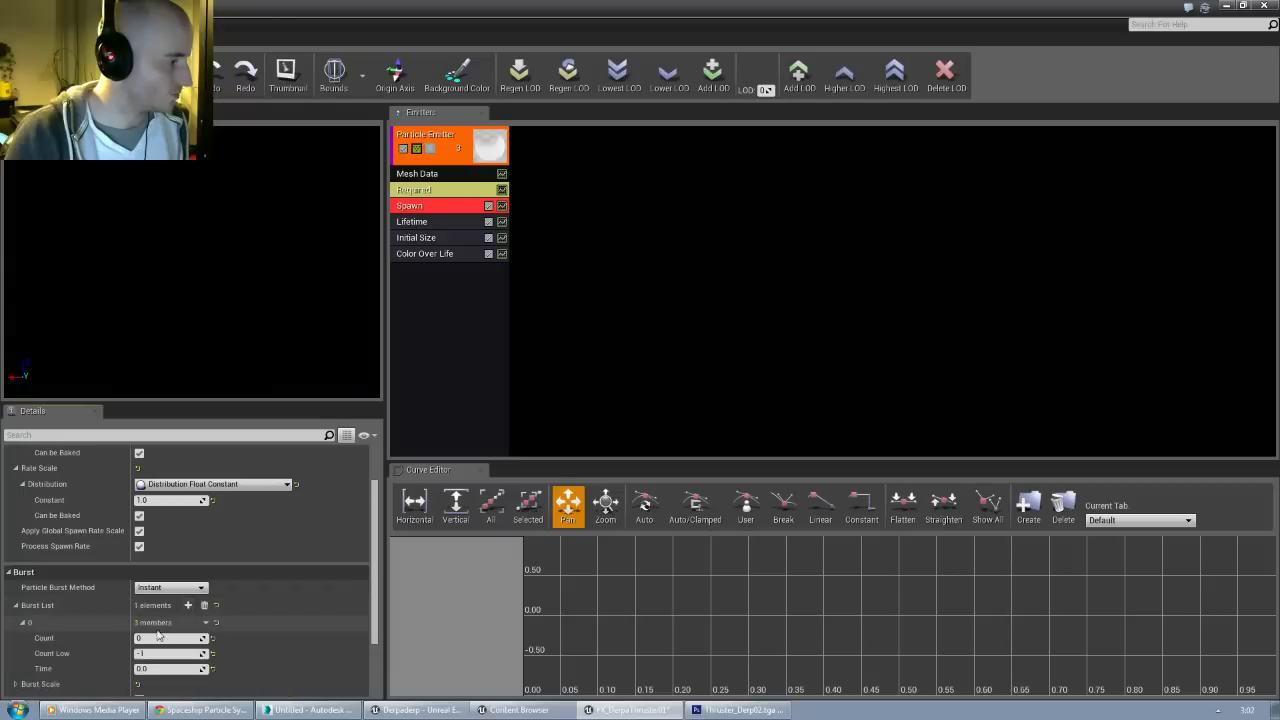
scroll(157, 632, down, 2)
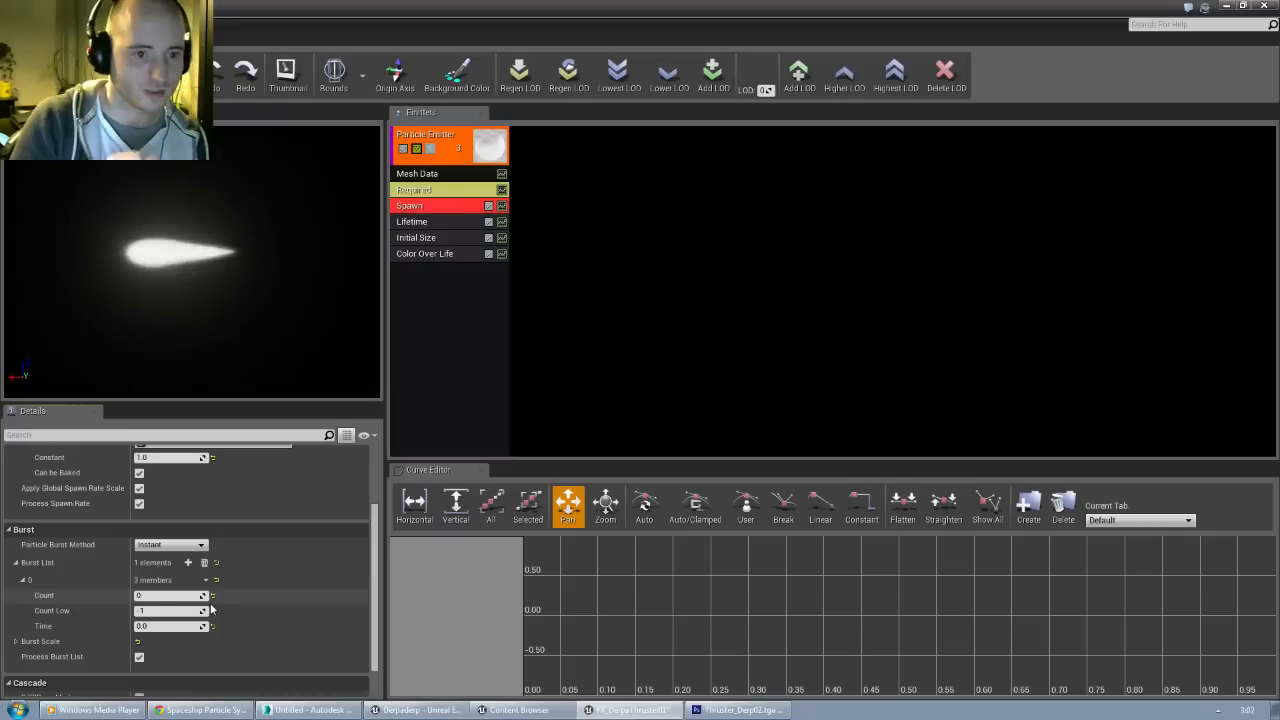
Step: Set the burst entry's Count to 1 and expand the Lifetime module's distribution settings
click(146, 597)
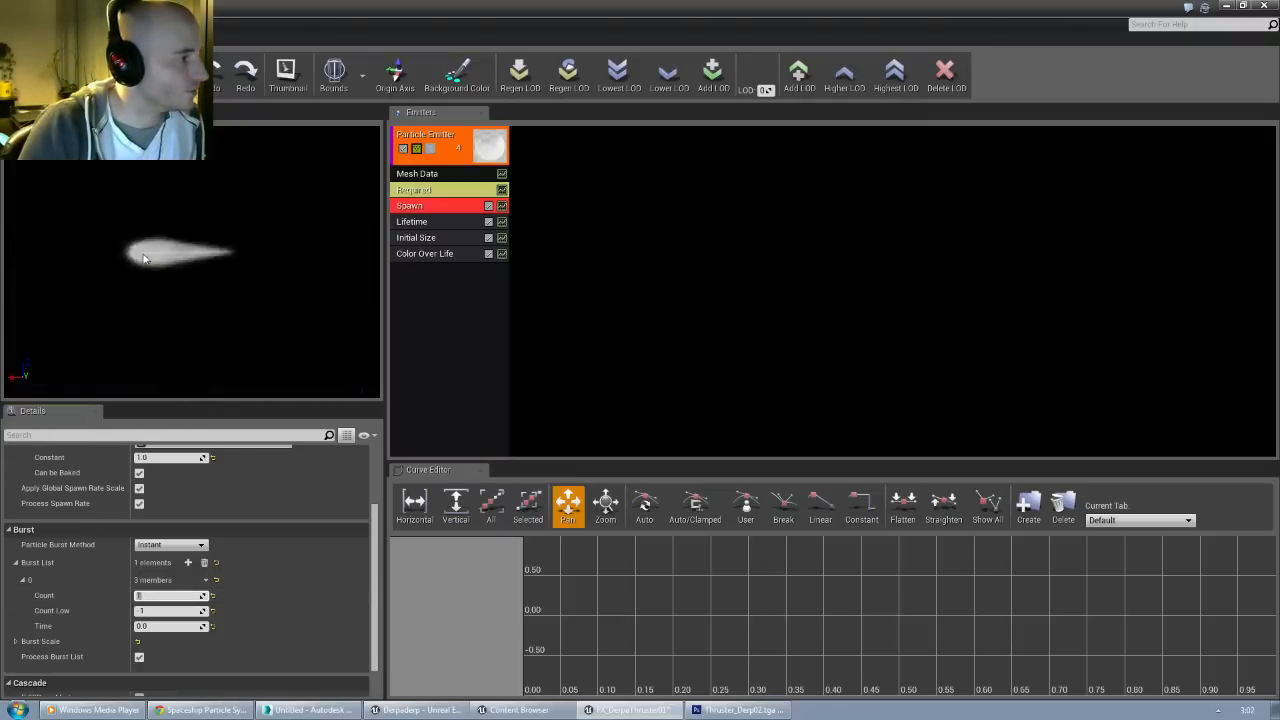
click(434, 221)
click(16, 470)
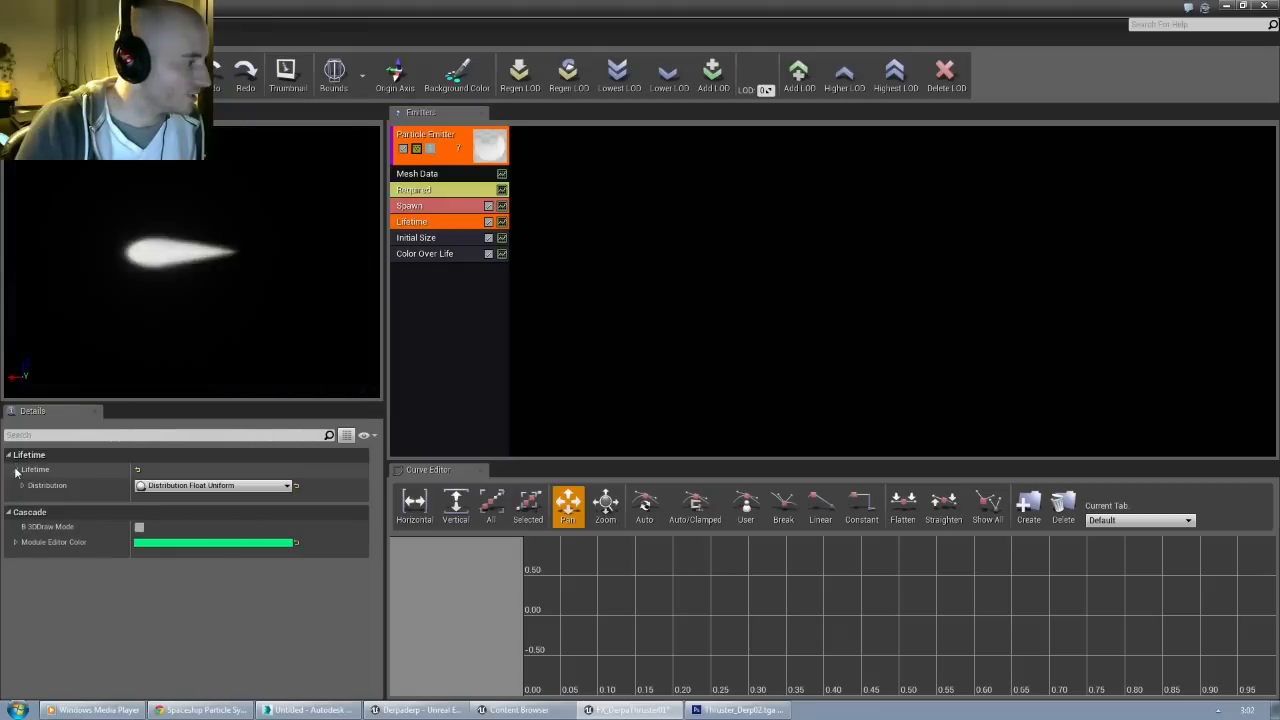
click(22, 485)
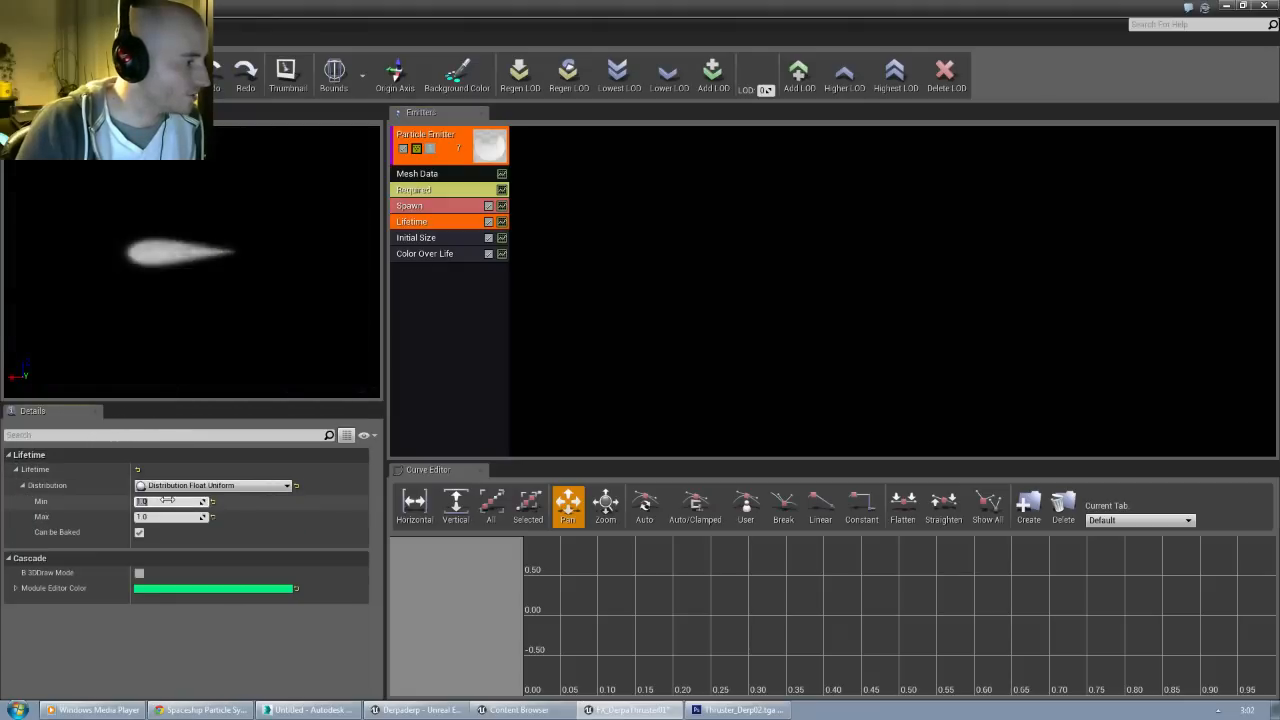
click(192, 486)
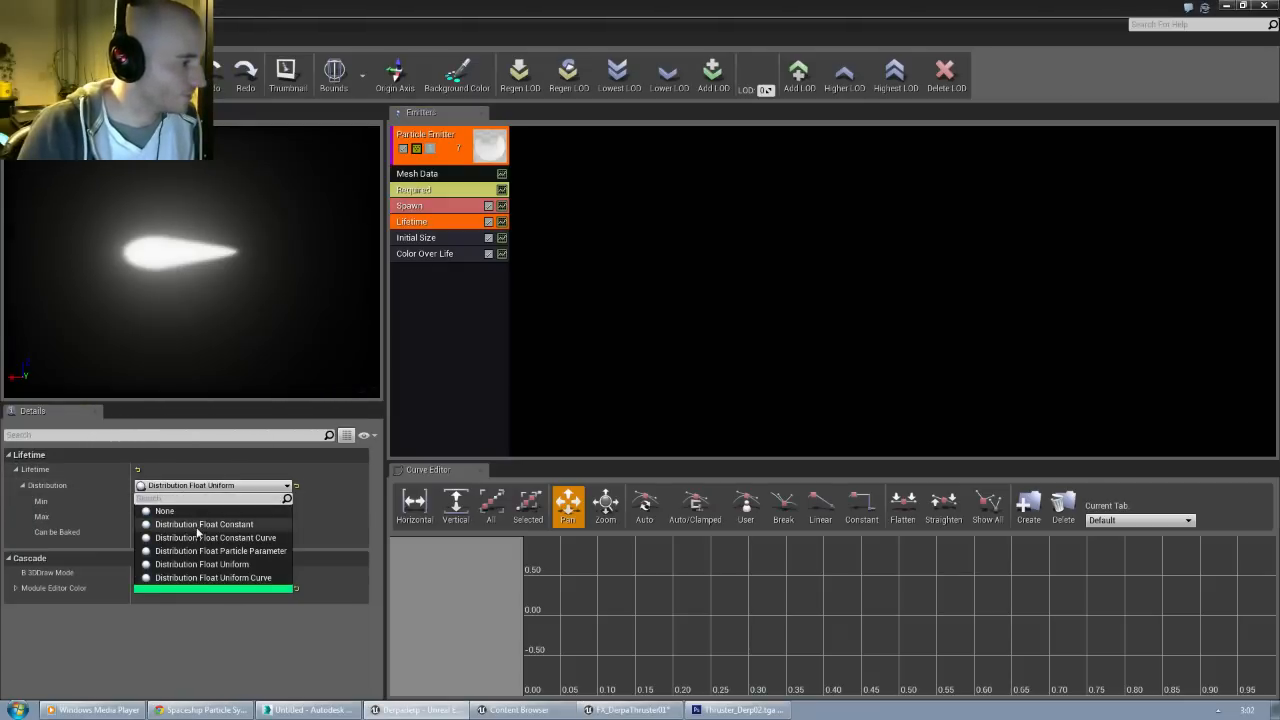
click(198, 526)
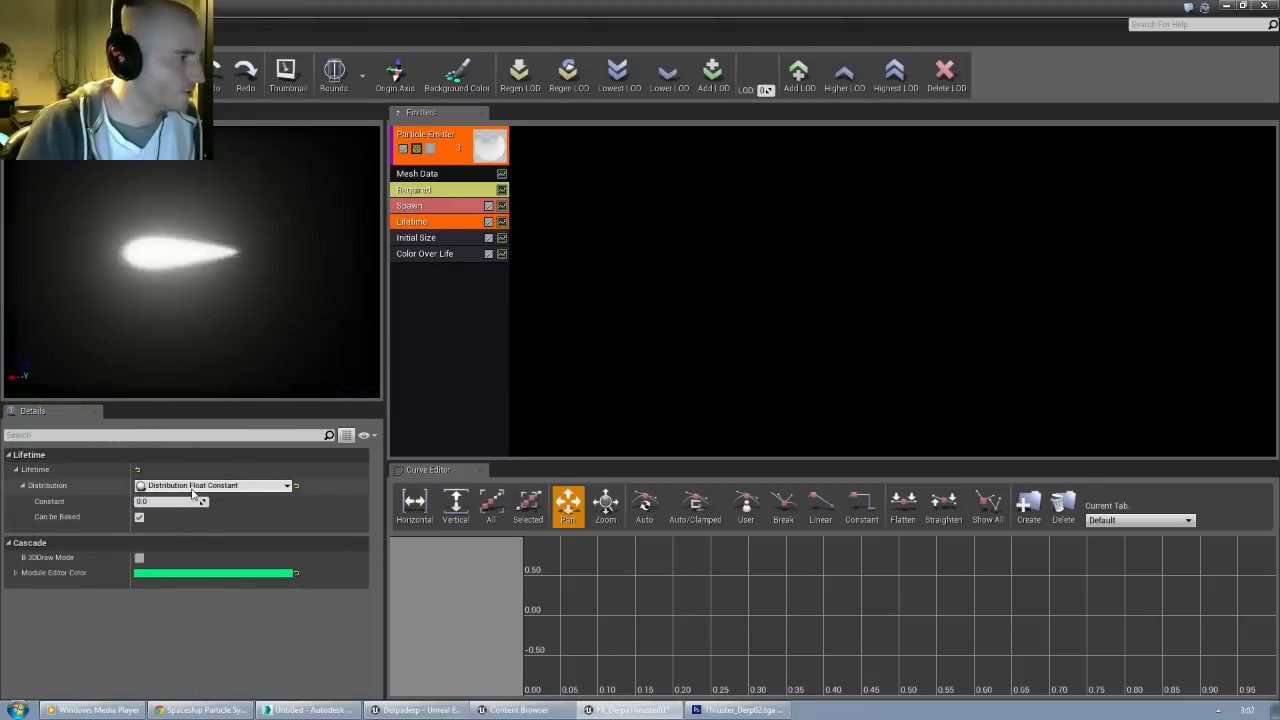
click(194, 486)
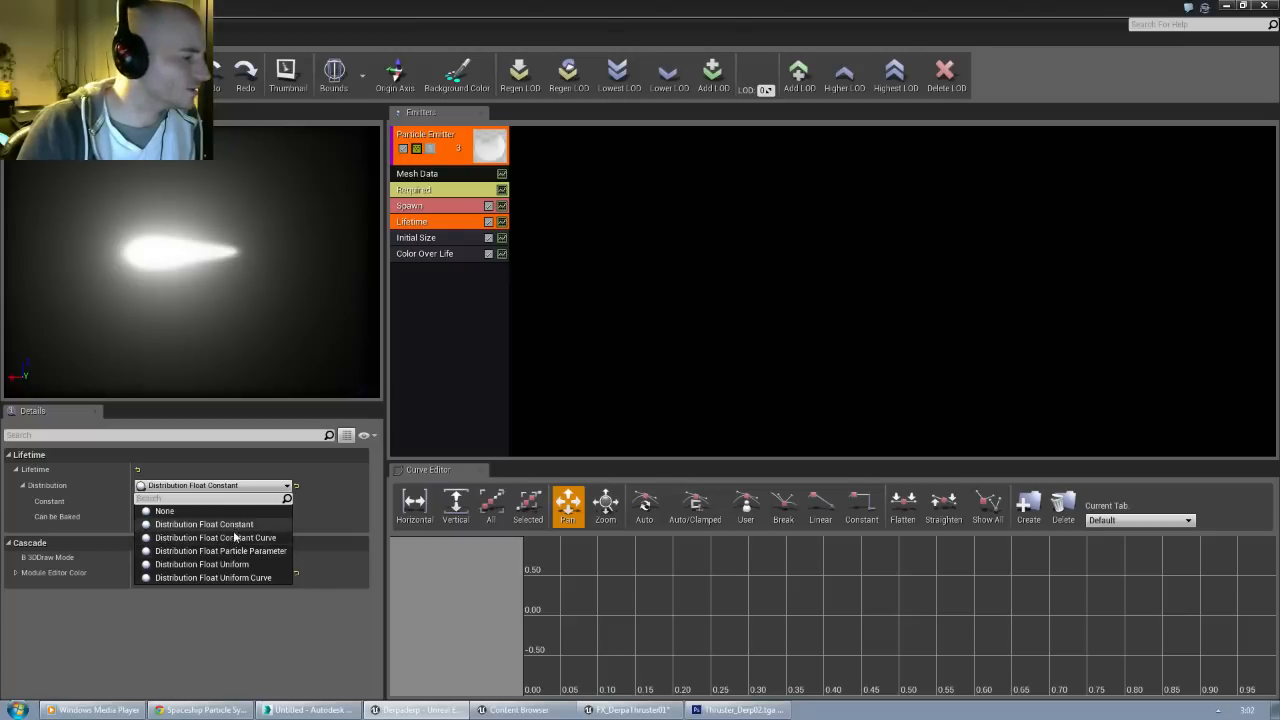
click(232, 565)
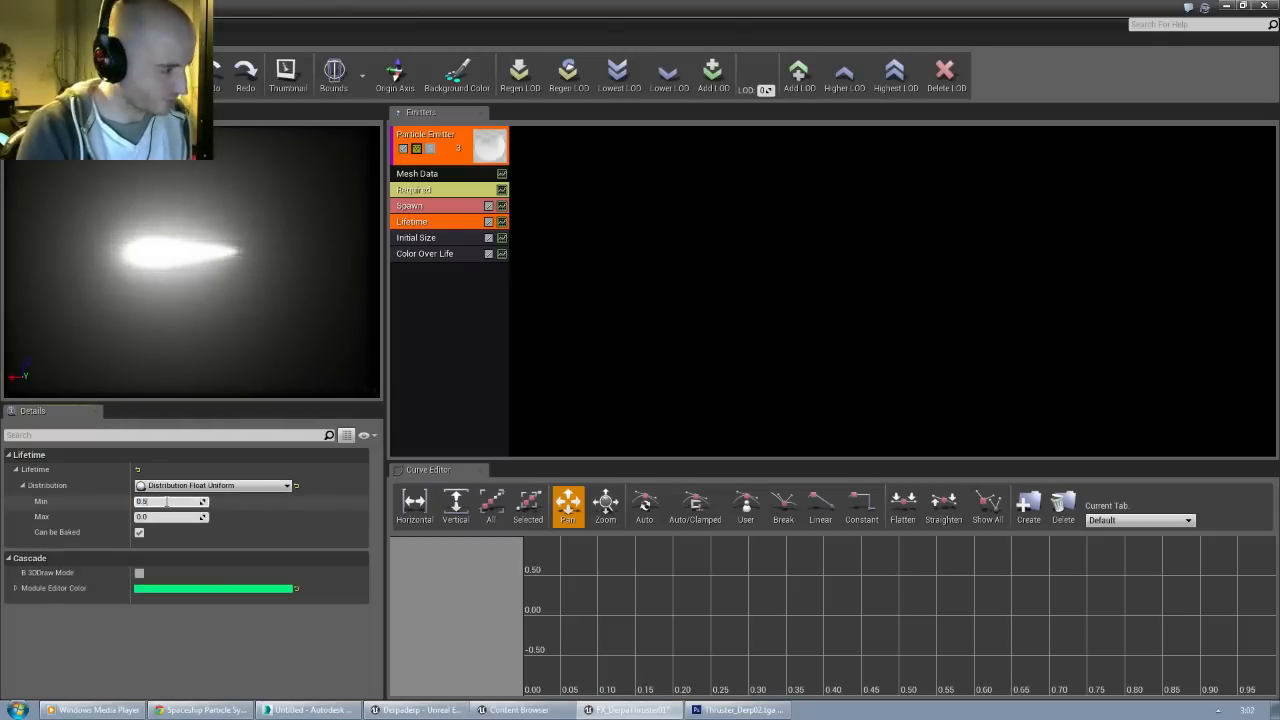
Step: Set the Lifetime module's uniform distribution to a Min of 0.5 and a Max of 1.5
click(166, 502)
text(0.5)
key(Tab)
text(1.5)
key(Return)
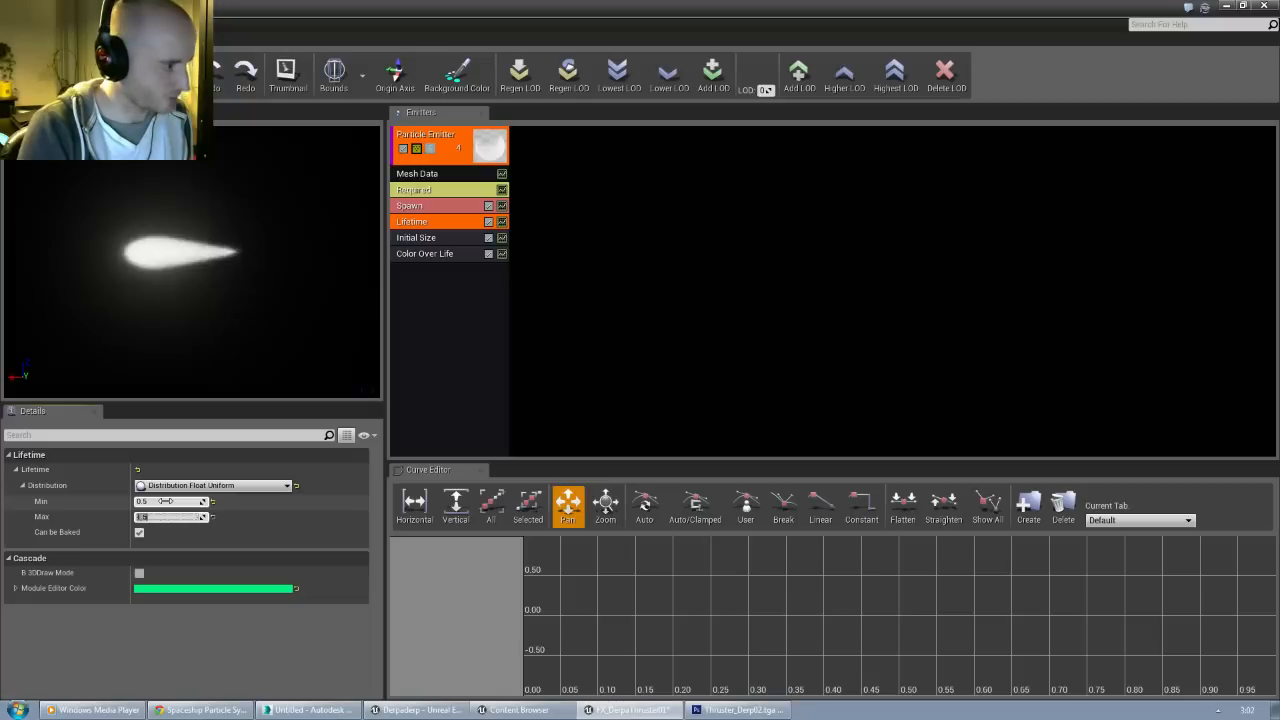
Step: Set the Spawn module's constant rate to 5
click(420, 205)
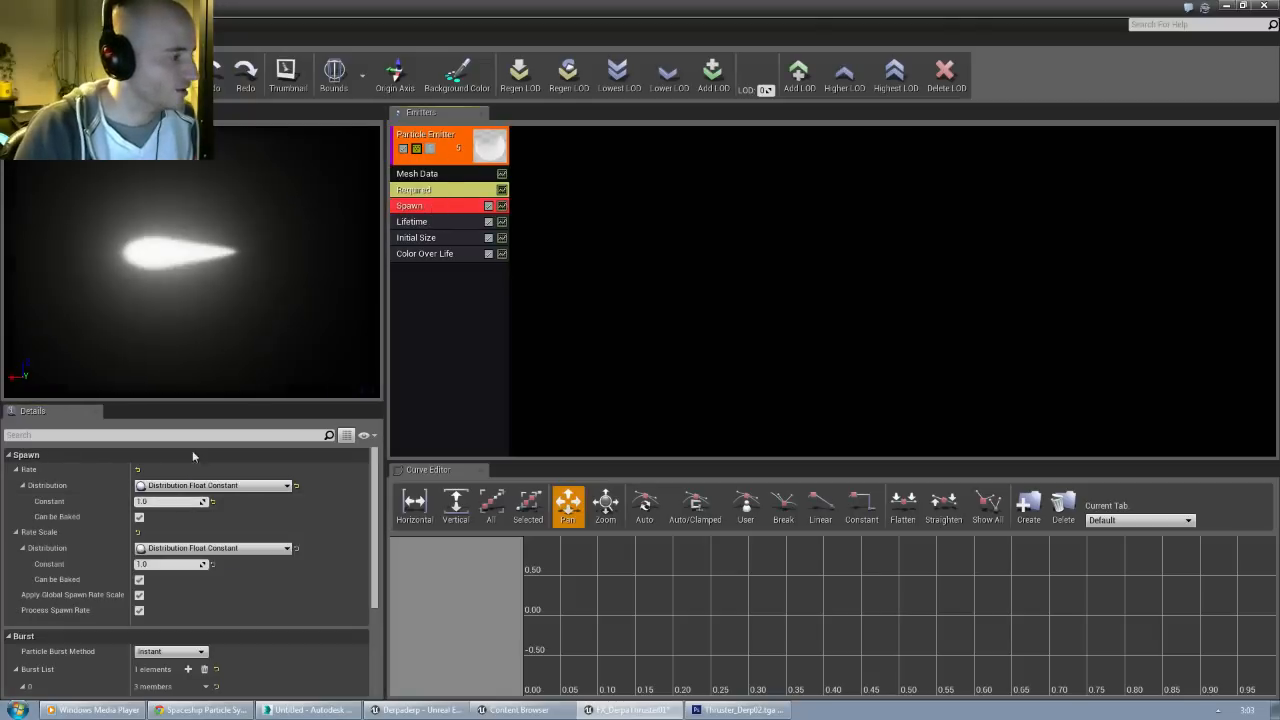
drag(165, 501, 205, 501)
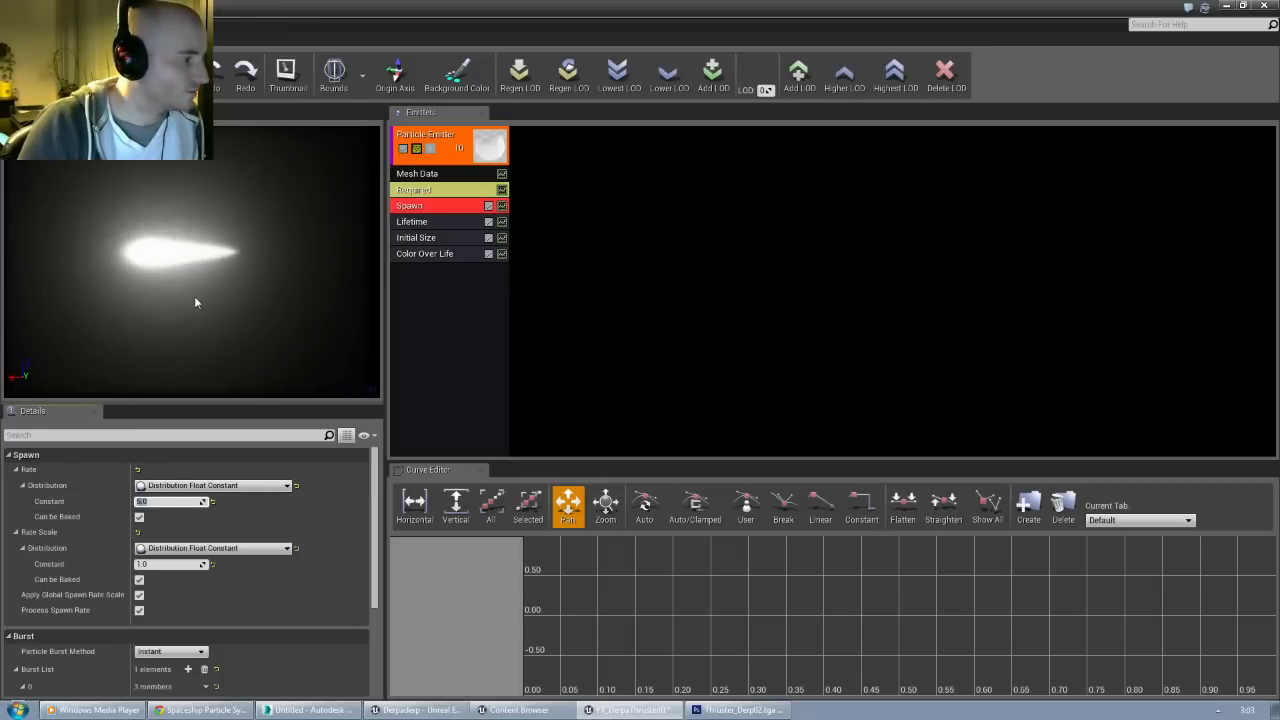
Step: Set the Initial Size Max vector to 1.5 on X and 1.25 on Y and Z
click(415, 237)
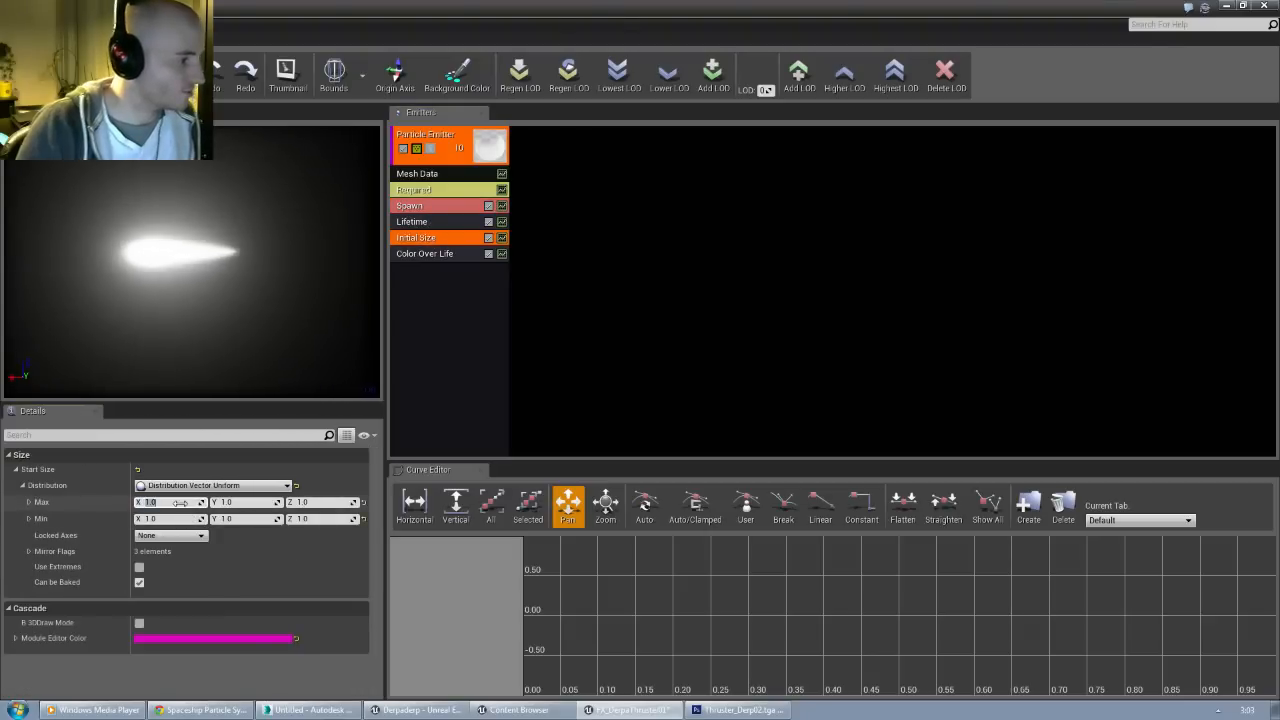
click(180, 502)
text(1.25)
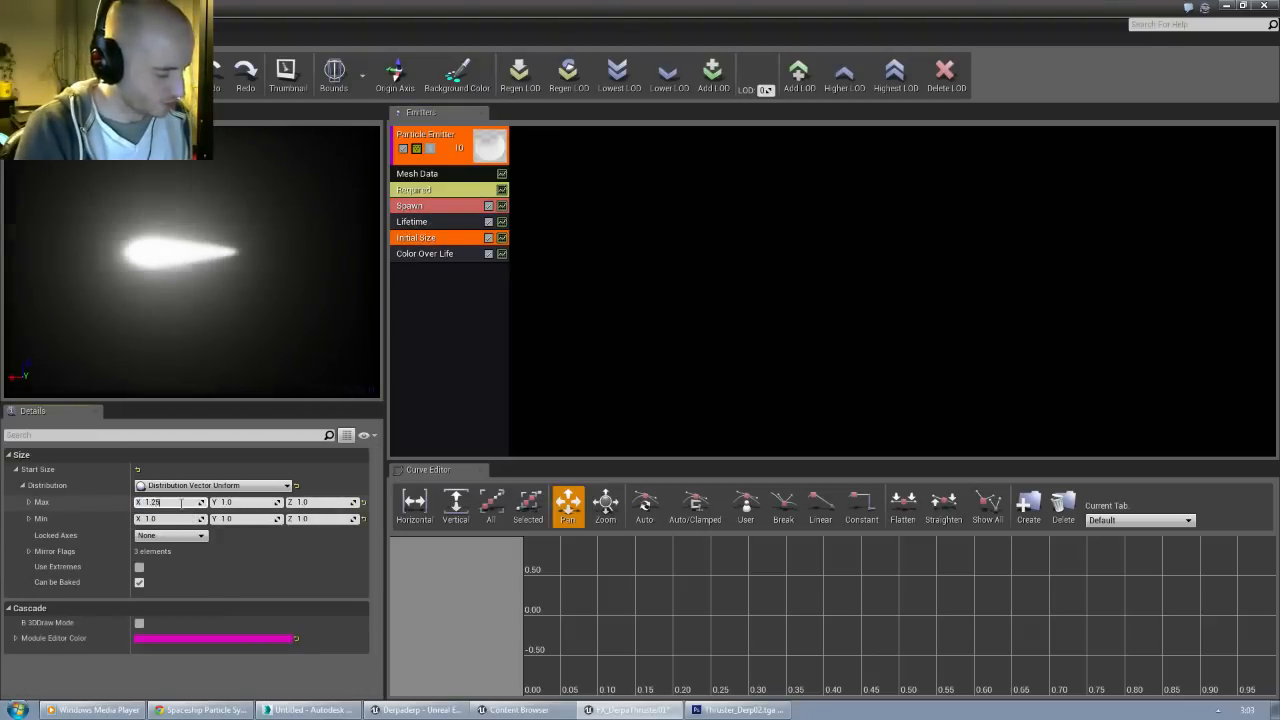
key(Tab)
text(1.25)
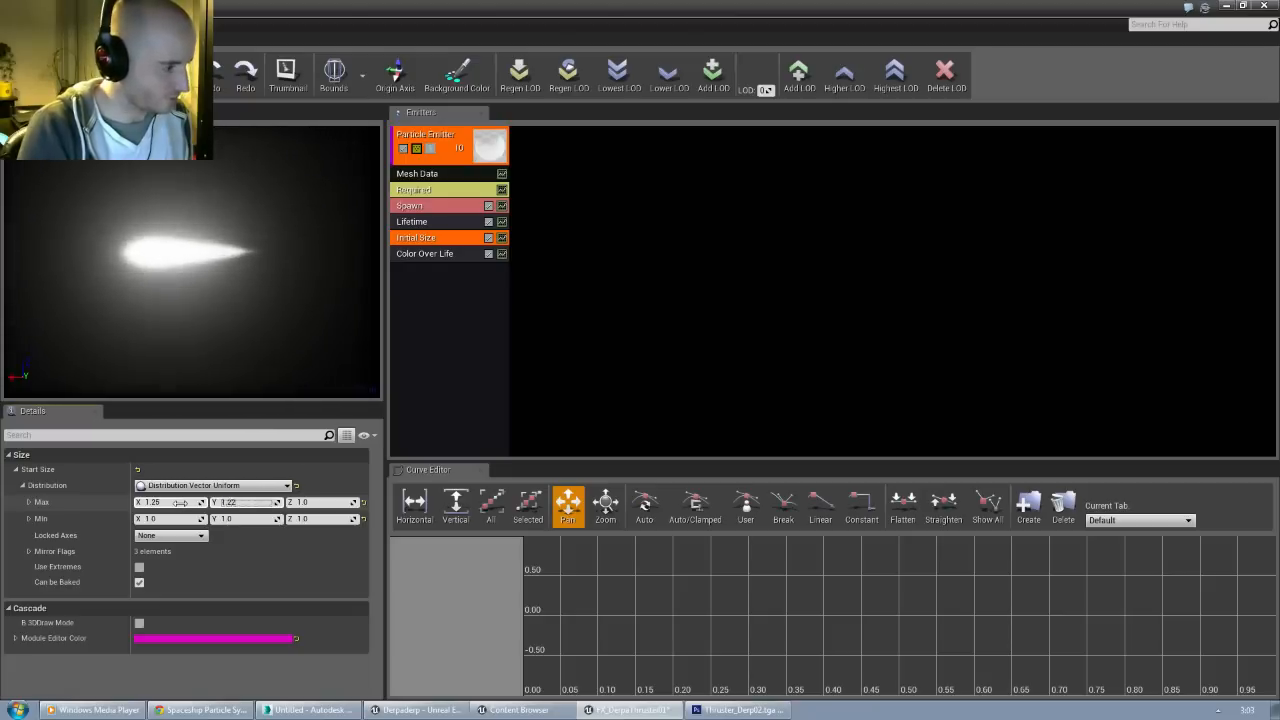
key(Tab)
text(1.25)
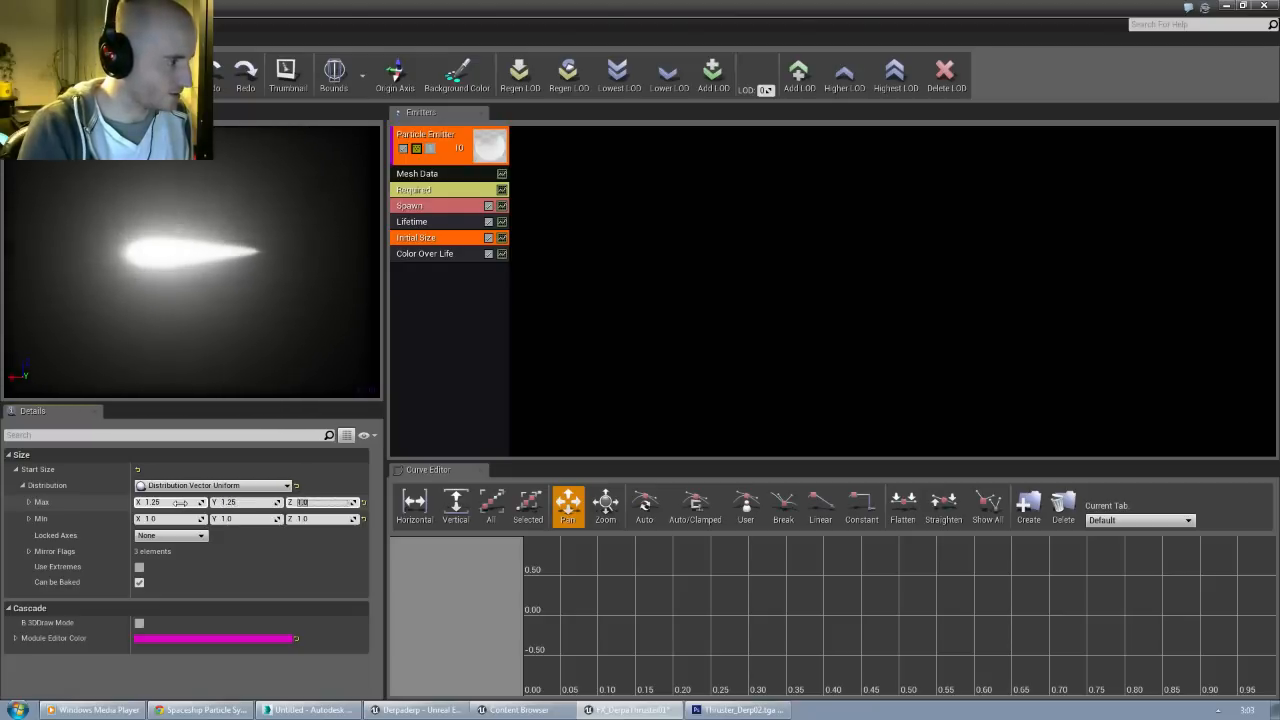
key(Return)
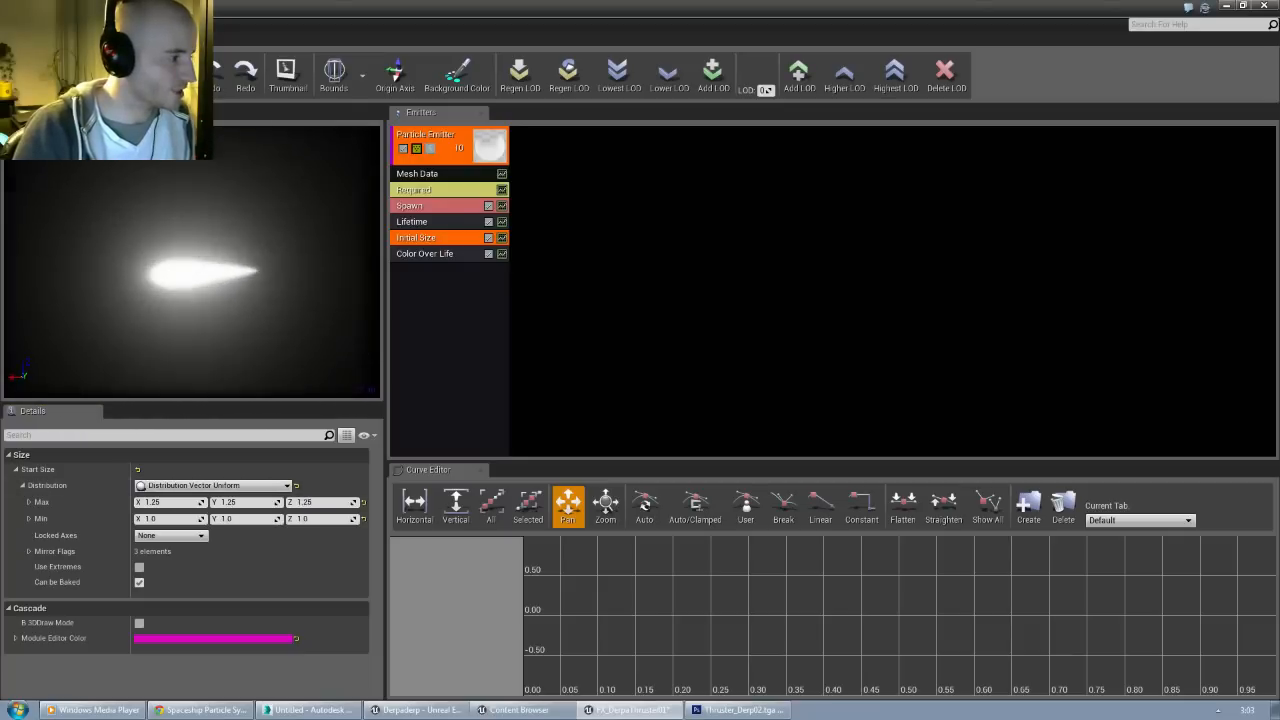
click(180, 503)
text(1.5)
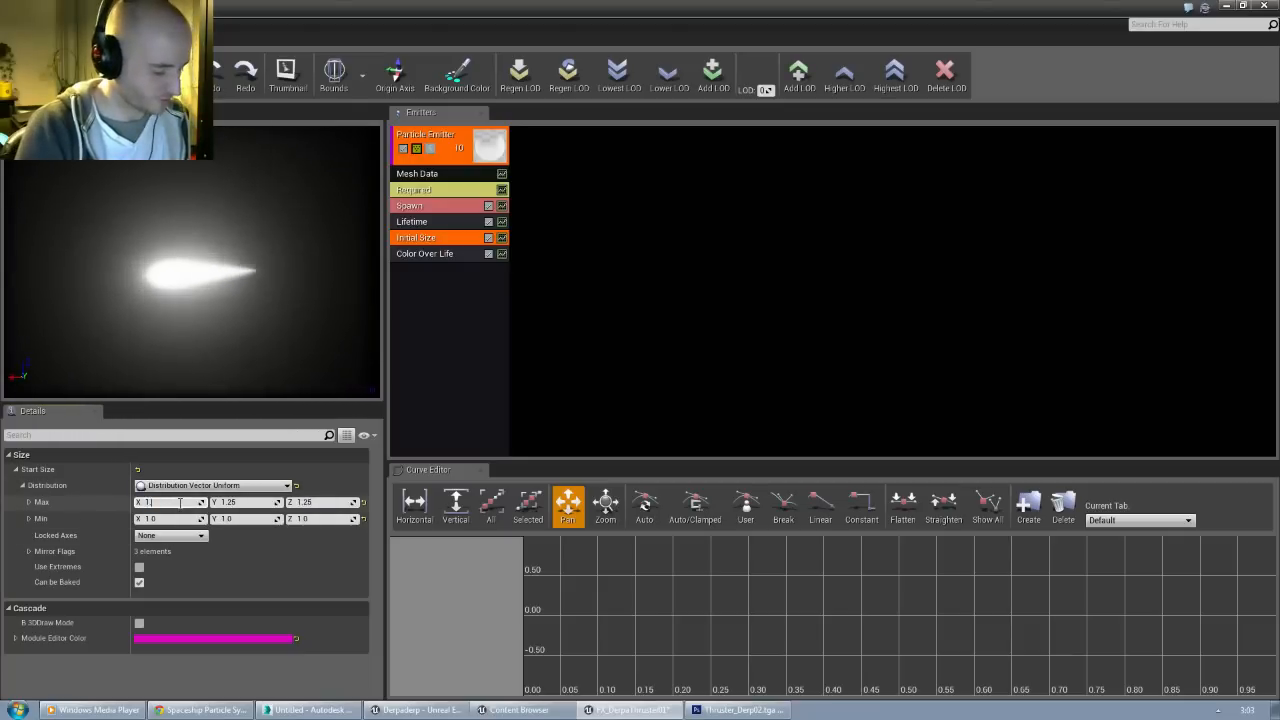
key(Return)
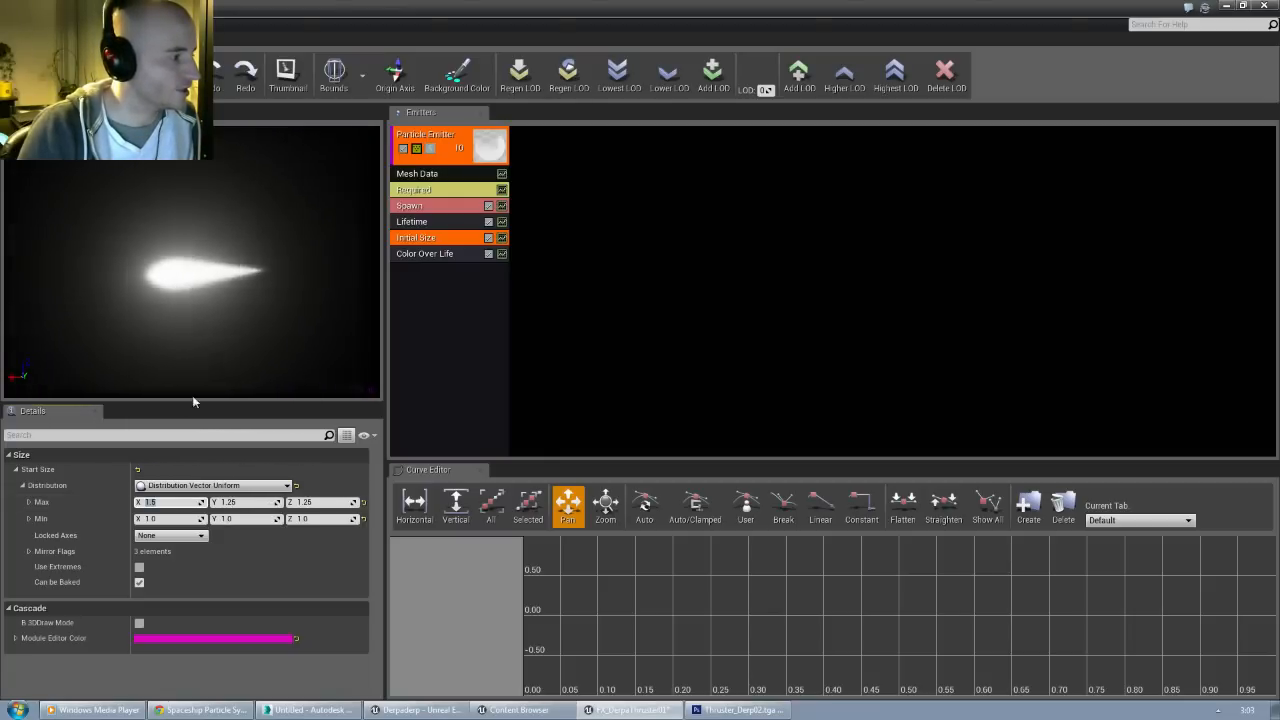
Step: Set the Initial Size Min vector to 0.9 on X and 0.75 on Y and Z
click(172, 519)
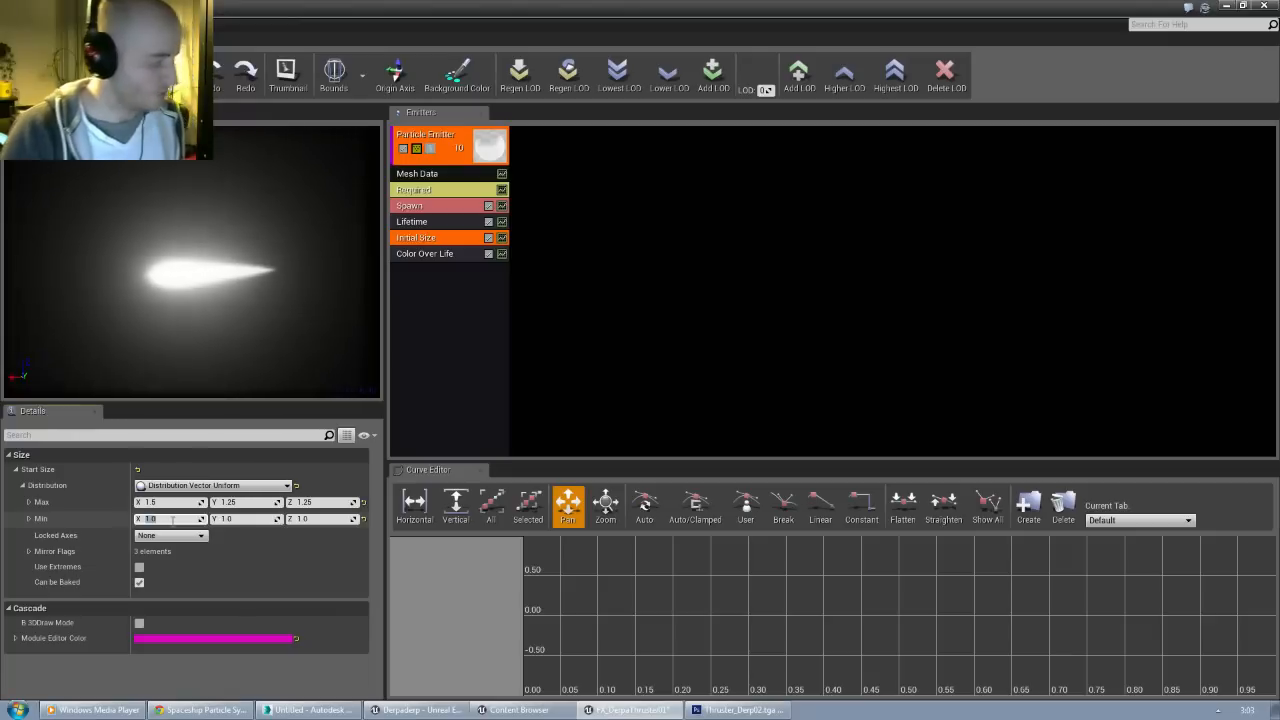
text(0.)
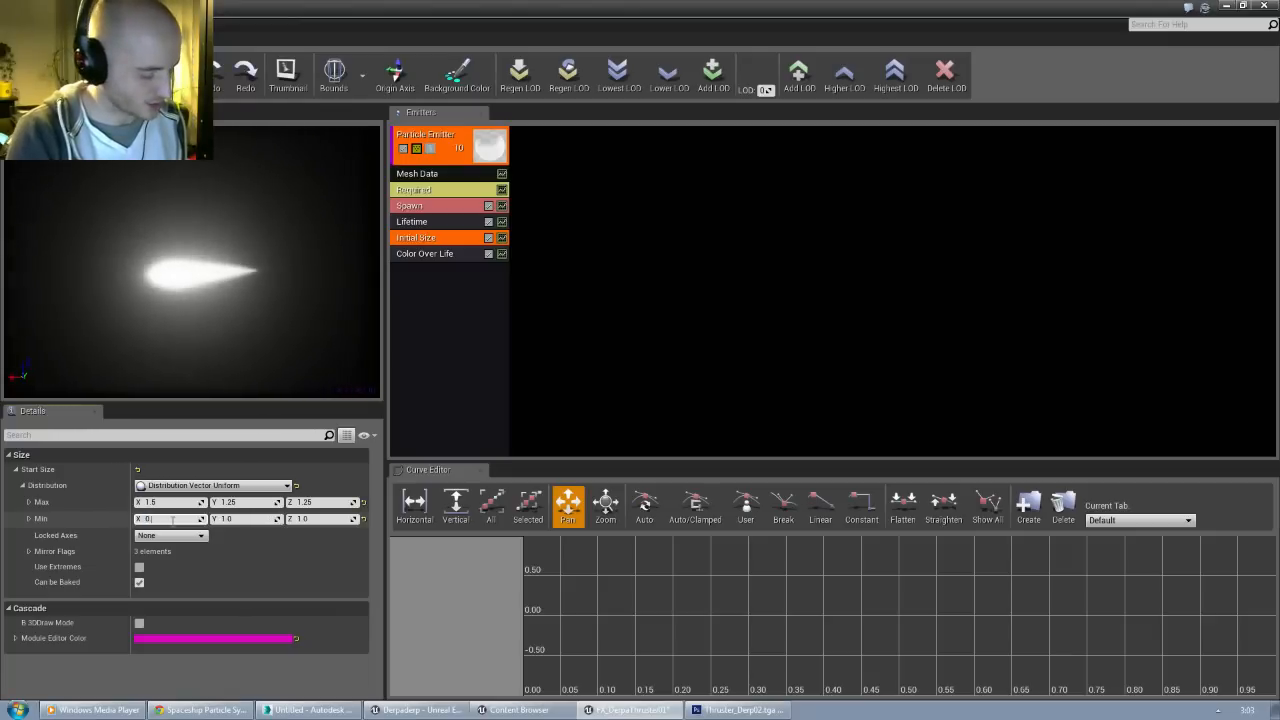
text(5)
key(Return)
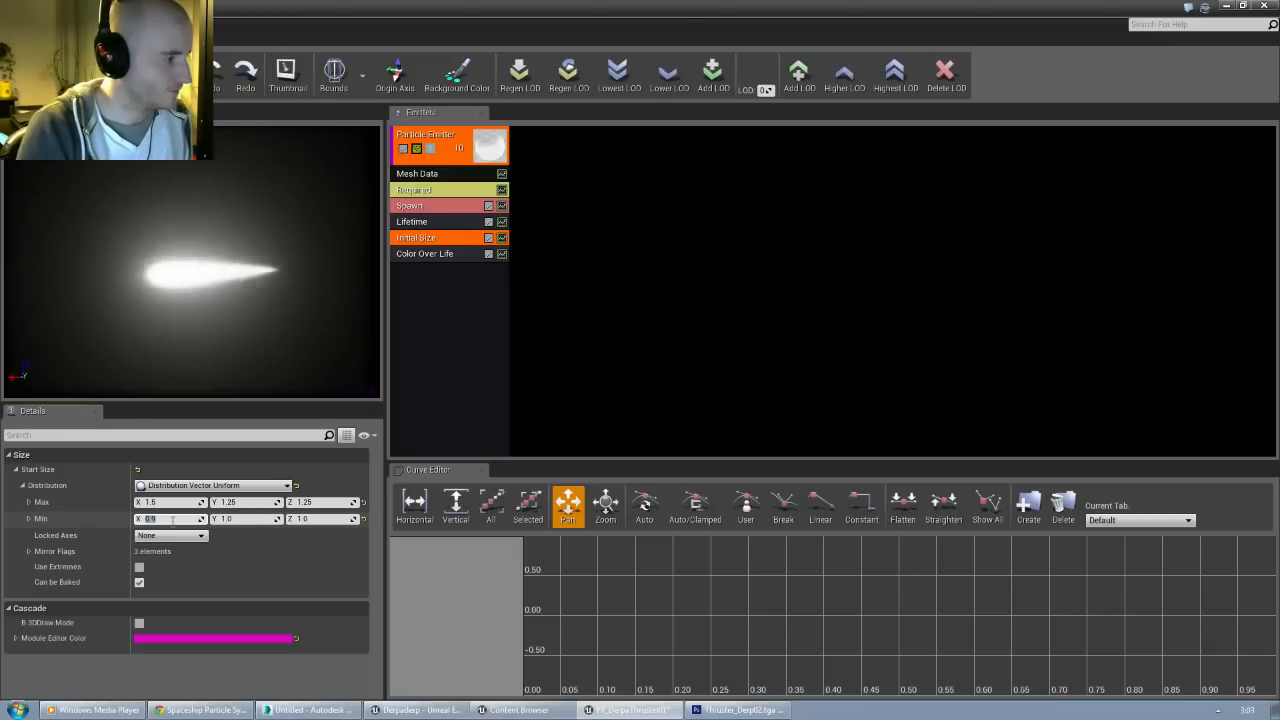
key(Tab)
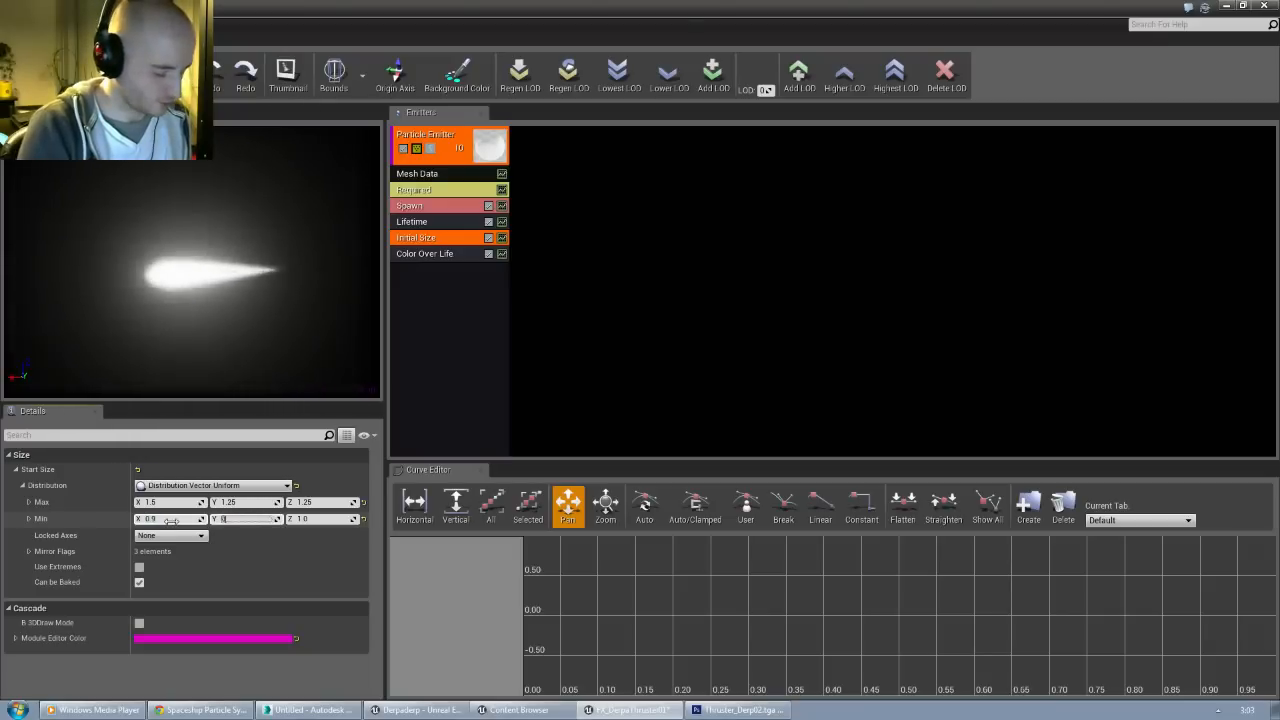
text(0.7)
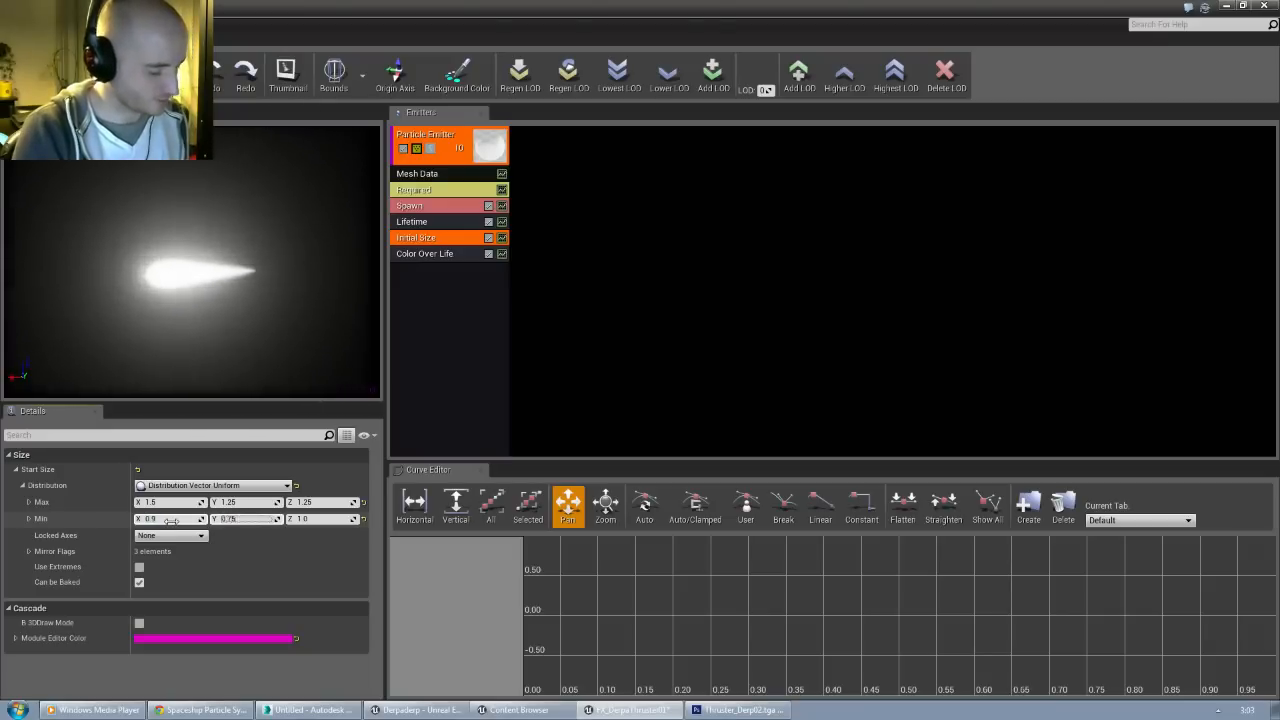
text(5)
key(Tab)
text(0.75)
key(Return)
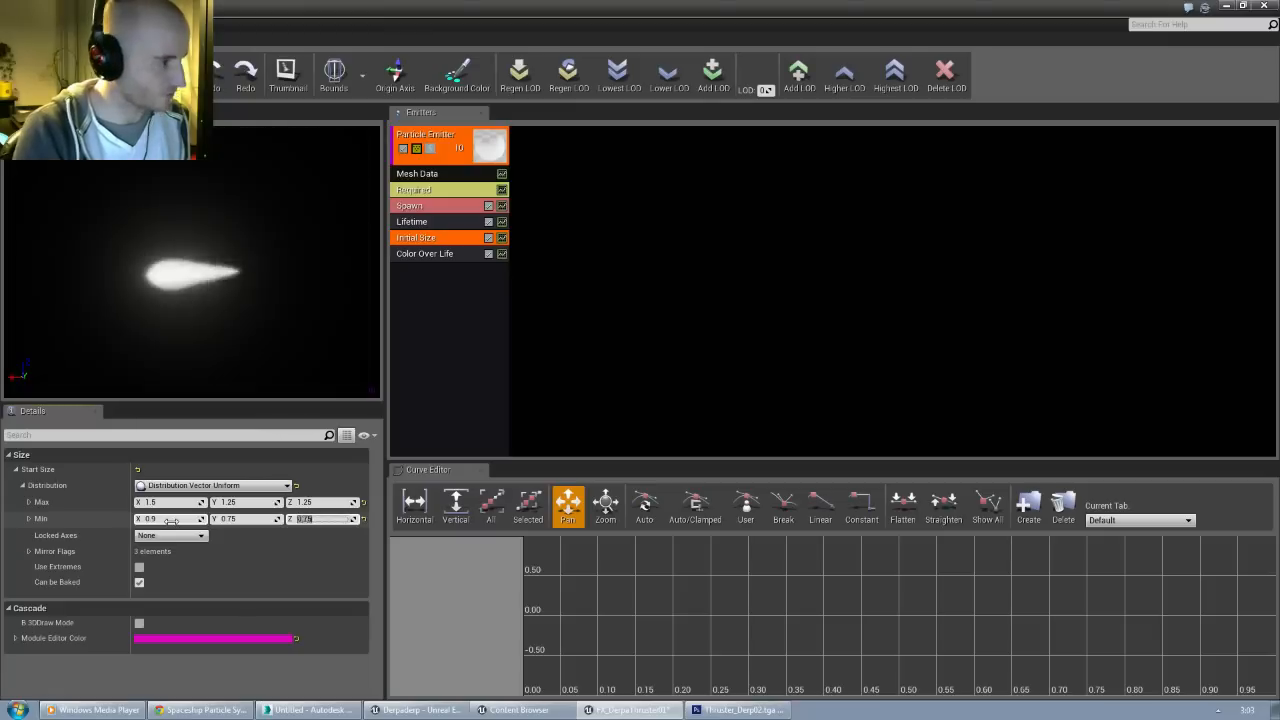
Step: Set the Spawn module's constant rate to 10 and check the thruster in the preview
click(431, 223)
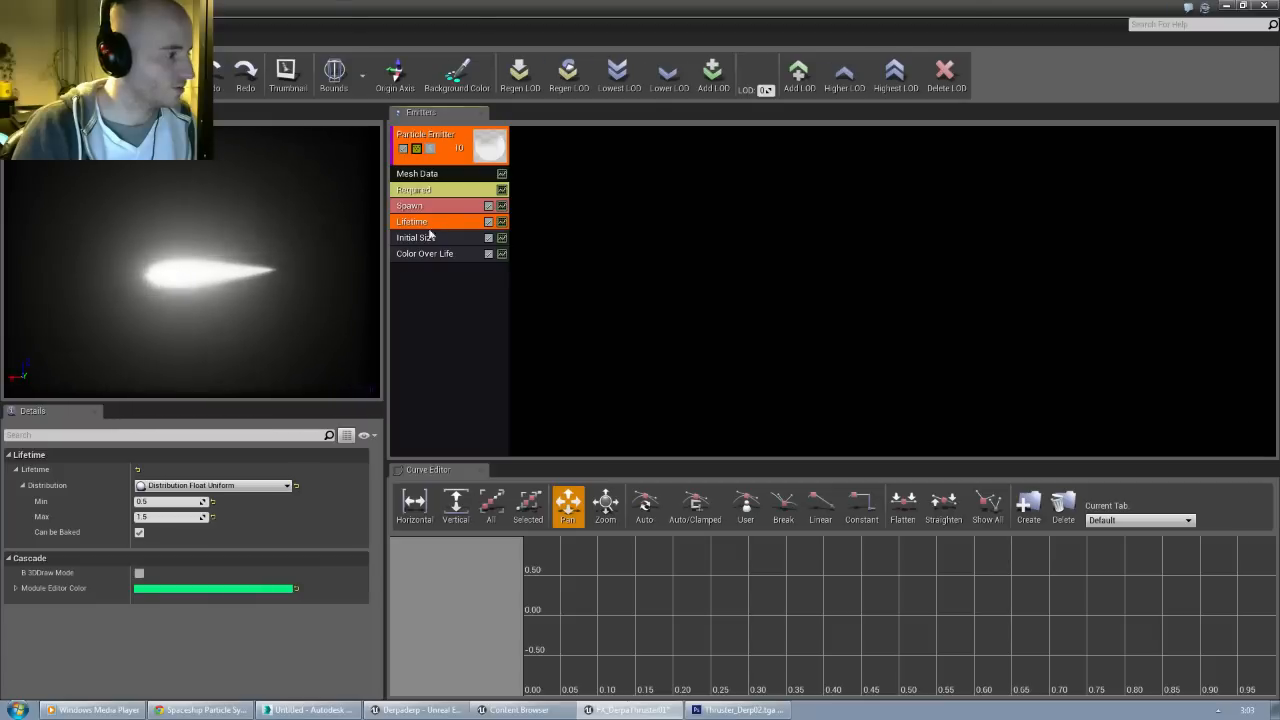
click(412, 206)
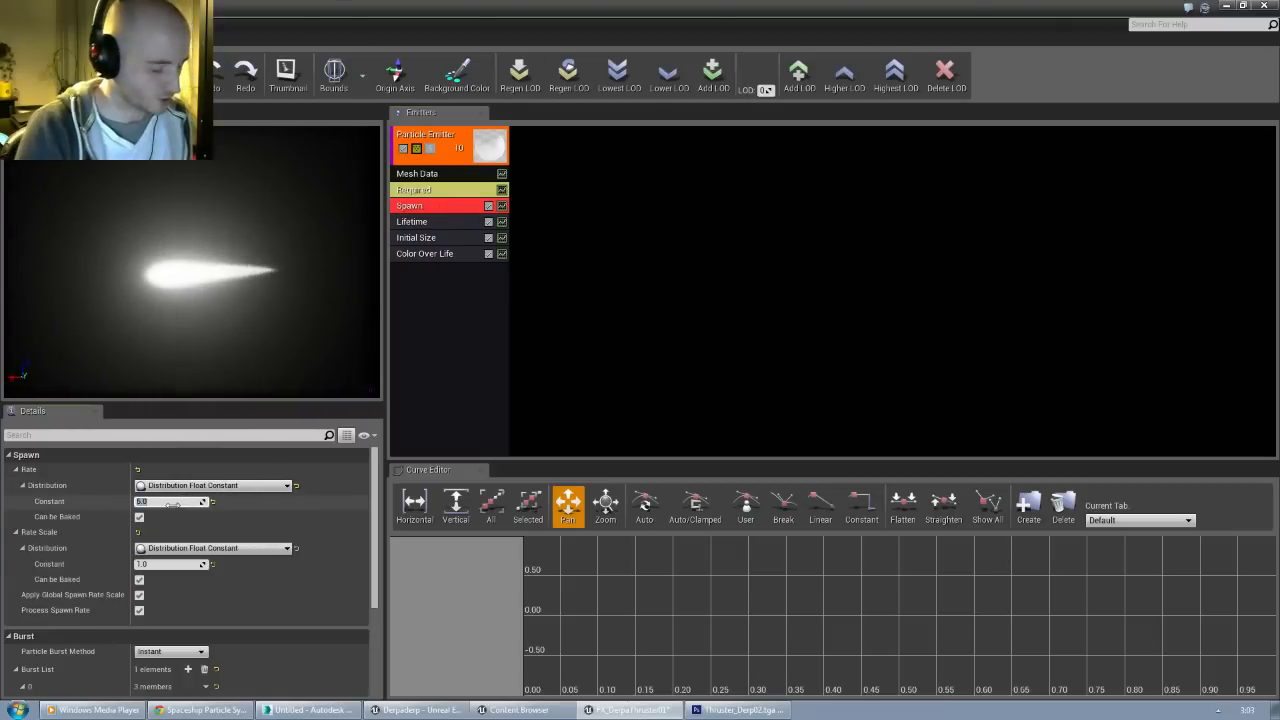
text(10)
key(Return)
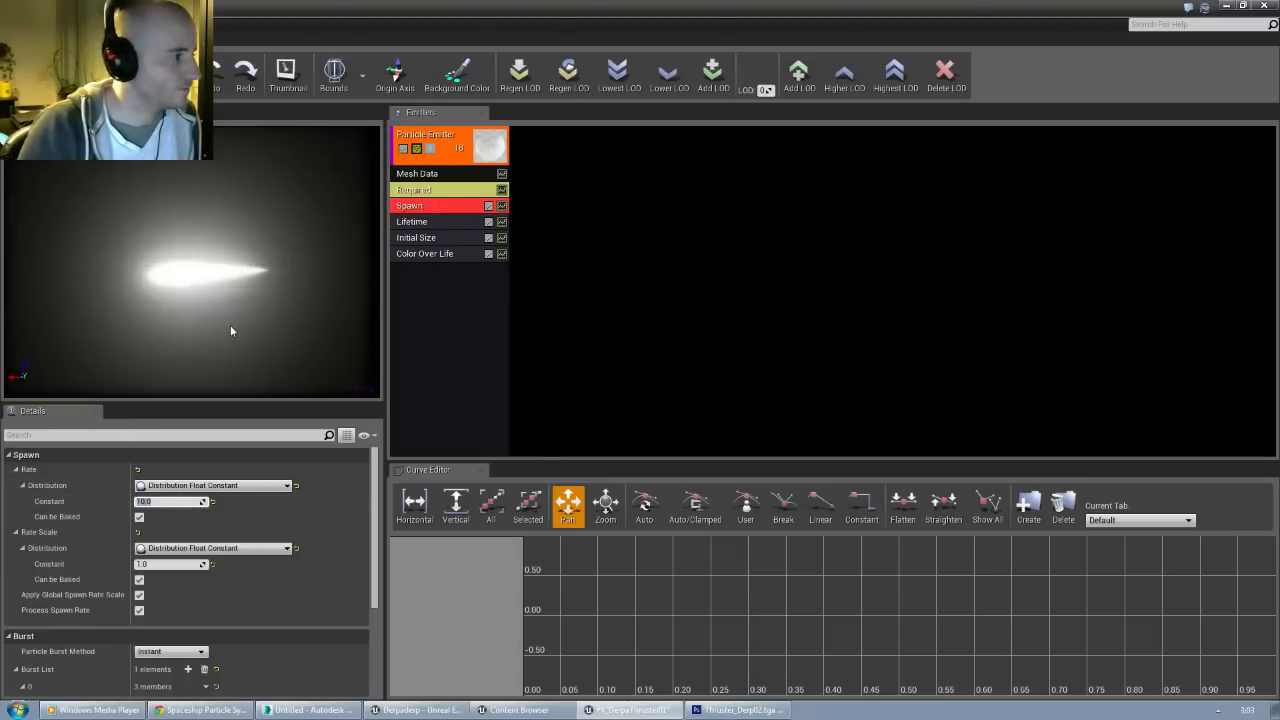
drag(230, 326, 205, 345)
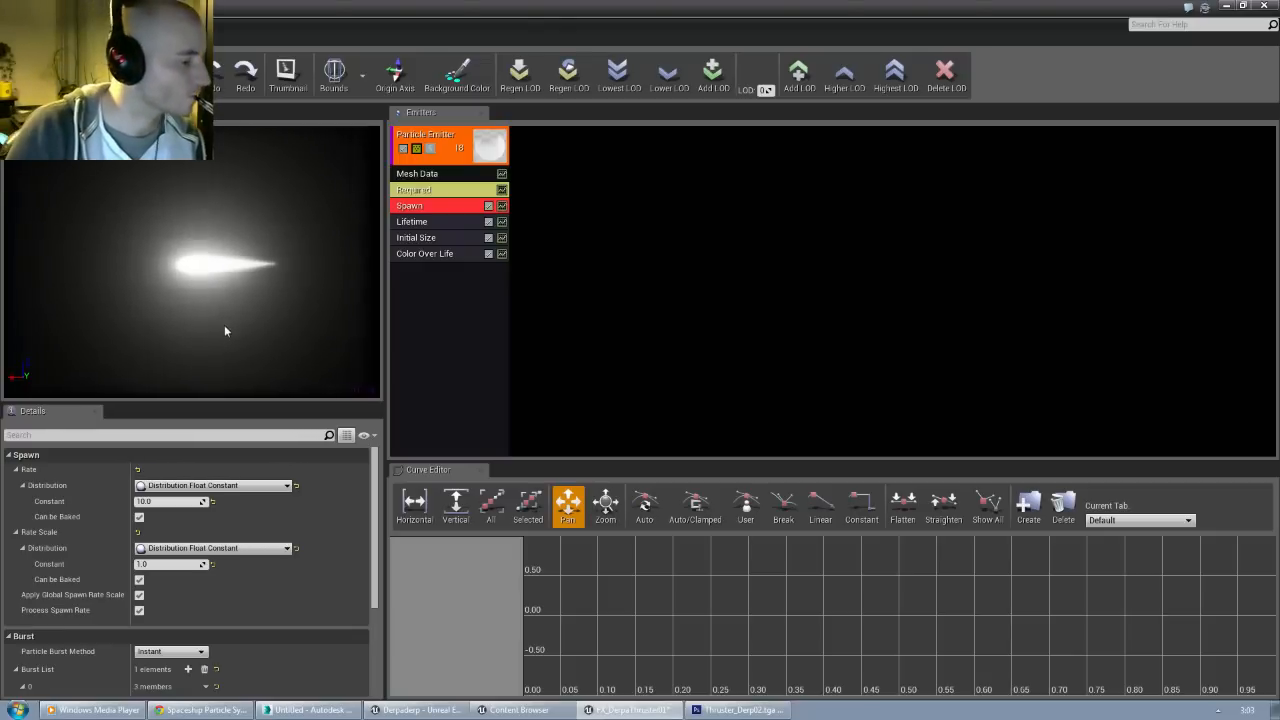
Step: Open the M_DerpThruster_Master material from the DerpThruster folder for editing
click(544, 710)
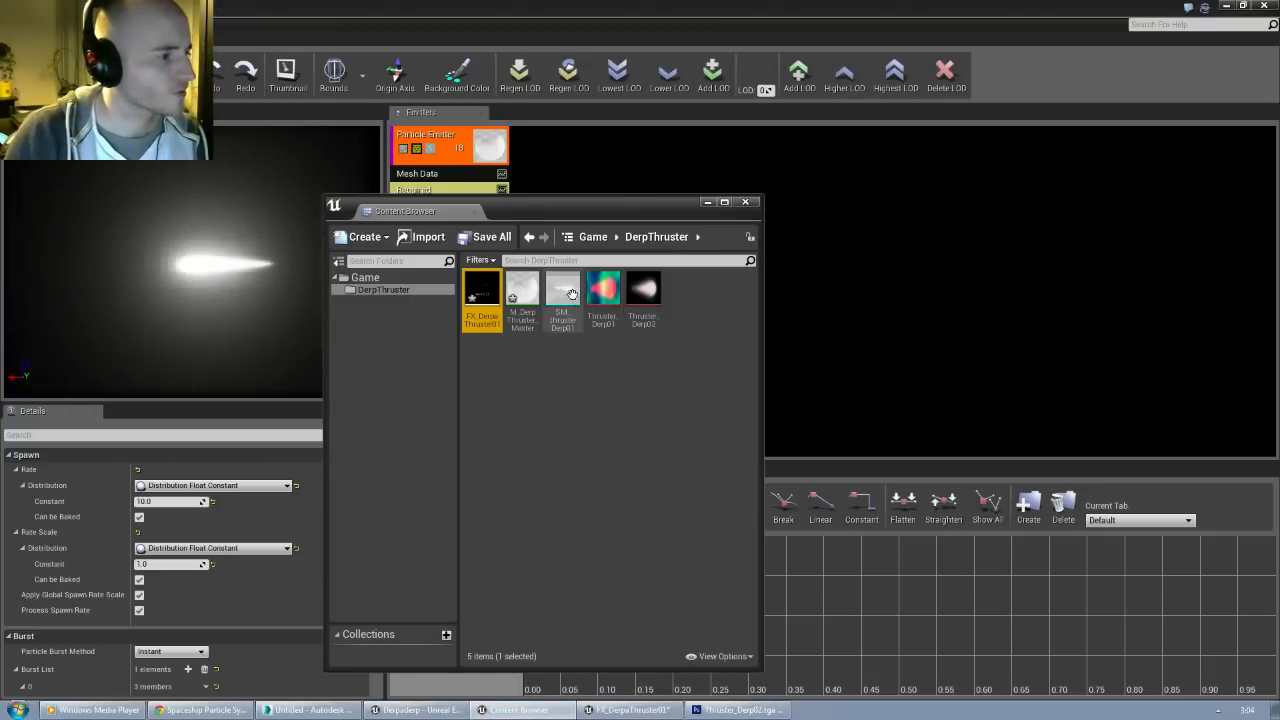
double_click(523, 292)
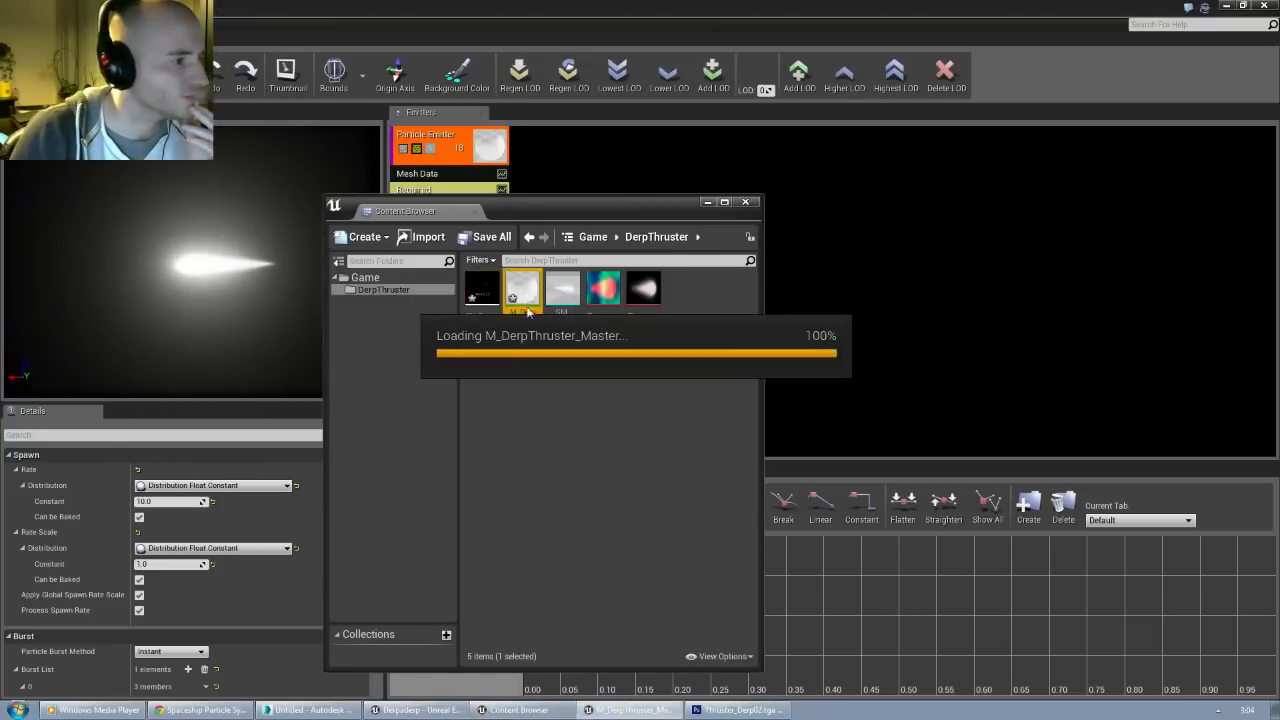
scroll(463, 329, down, 3)
right_drag(643, 290, 663, 351)
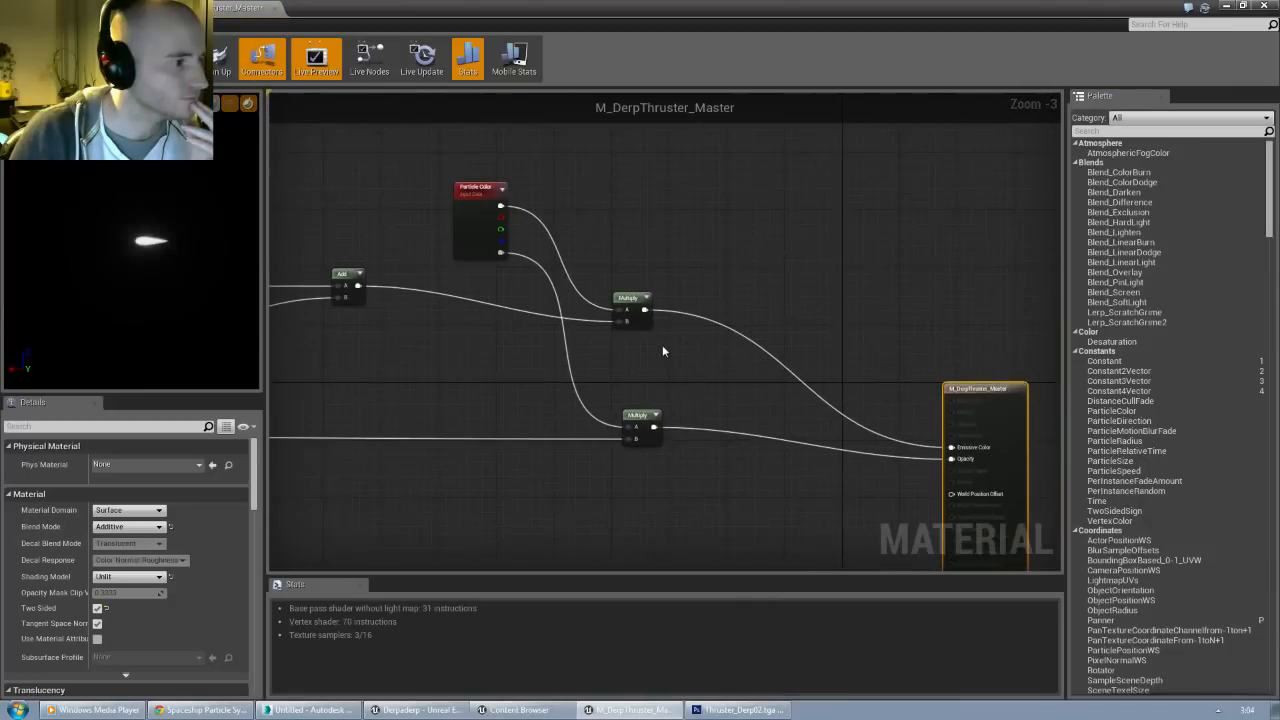
scroll(606, 354, up, 1)
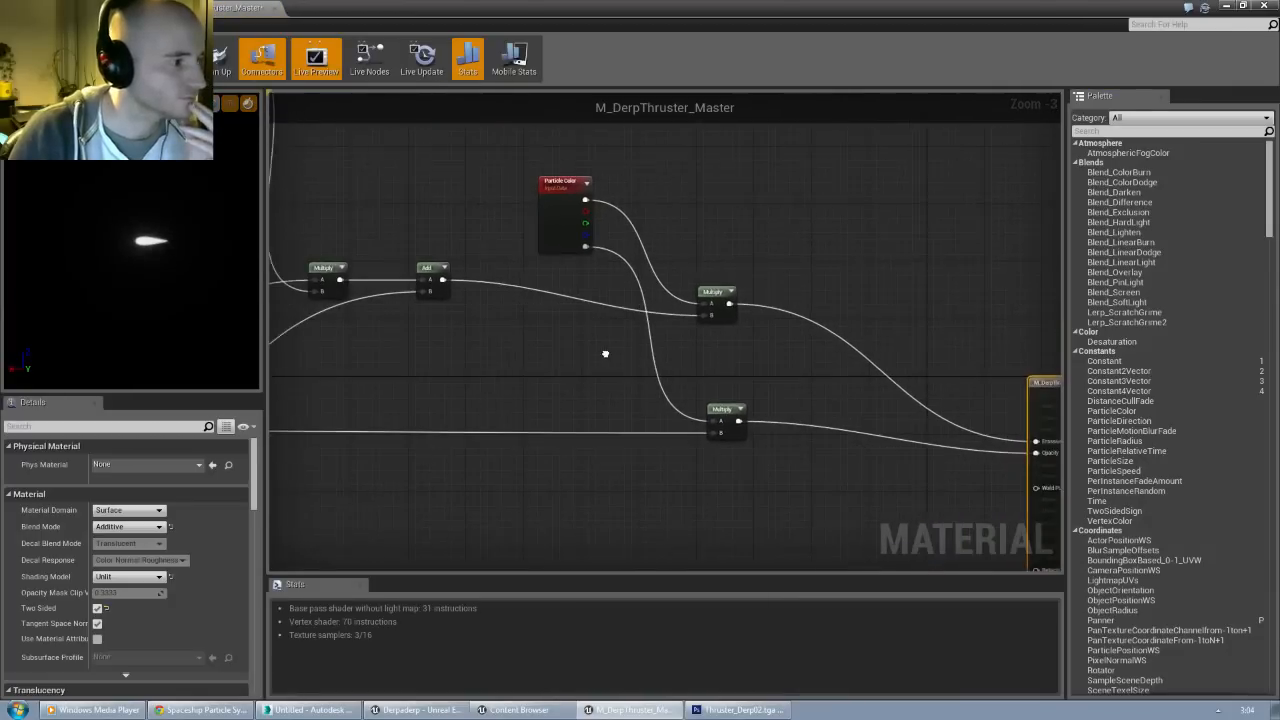
Step: Insert a Clamp node between the Add node and the B input of the Multiply feeding Emissive Color
click(1126, 133)
text(clamp)
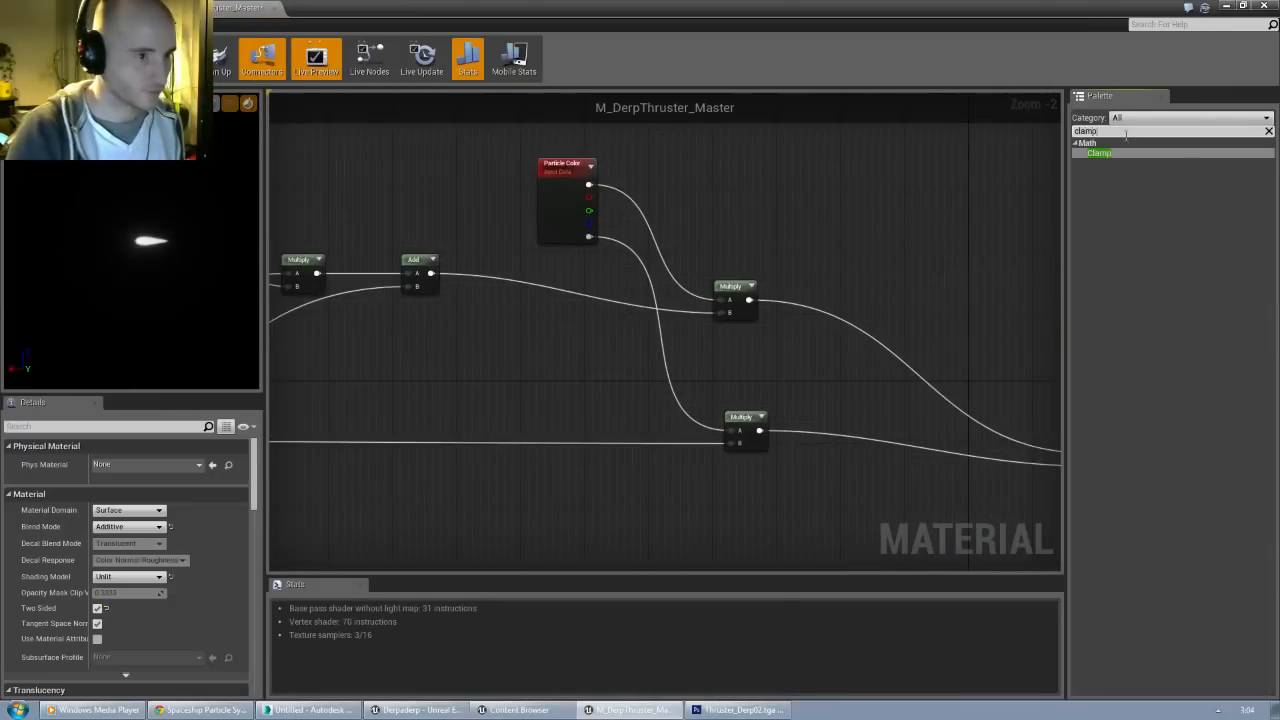
drag(796, 243, 530, 290)
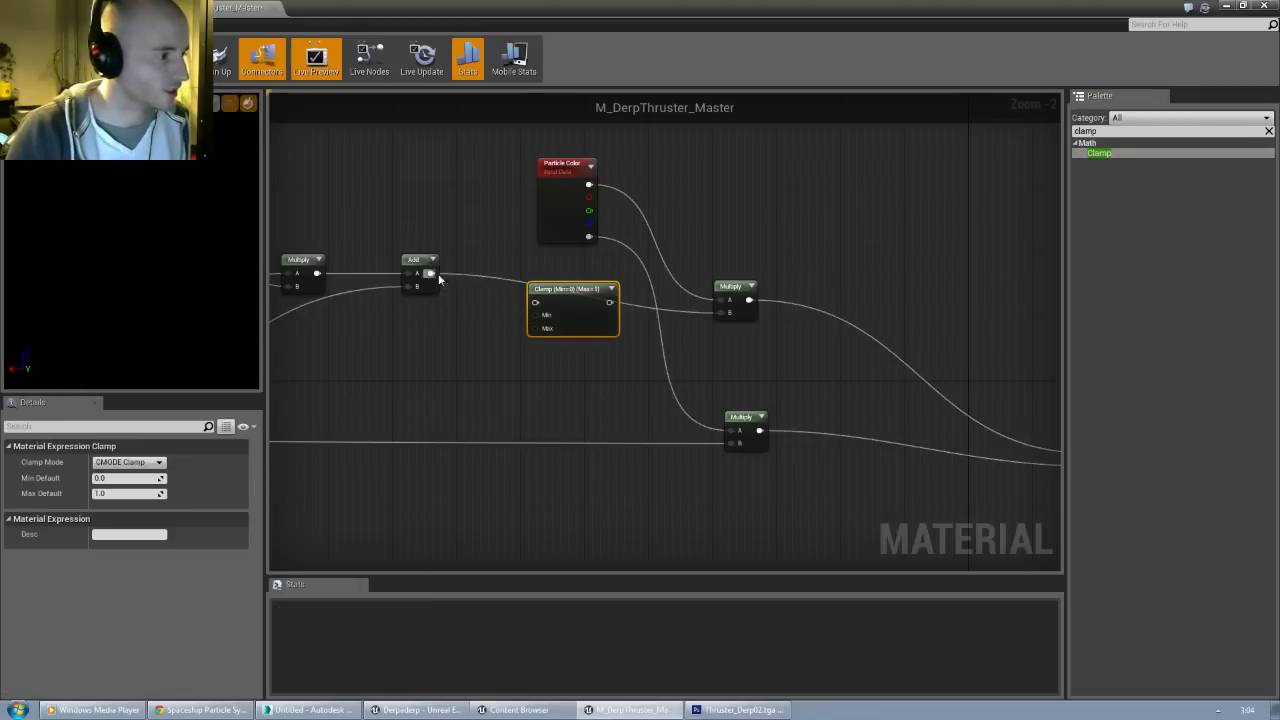
drag(610, 302, 714, 314)
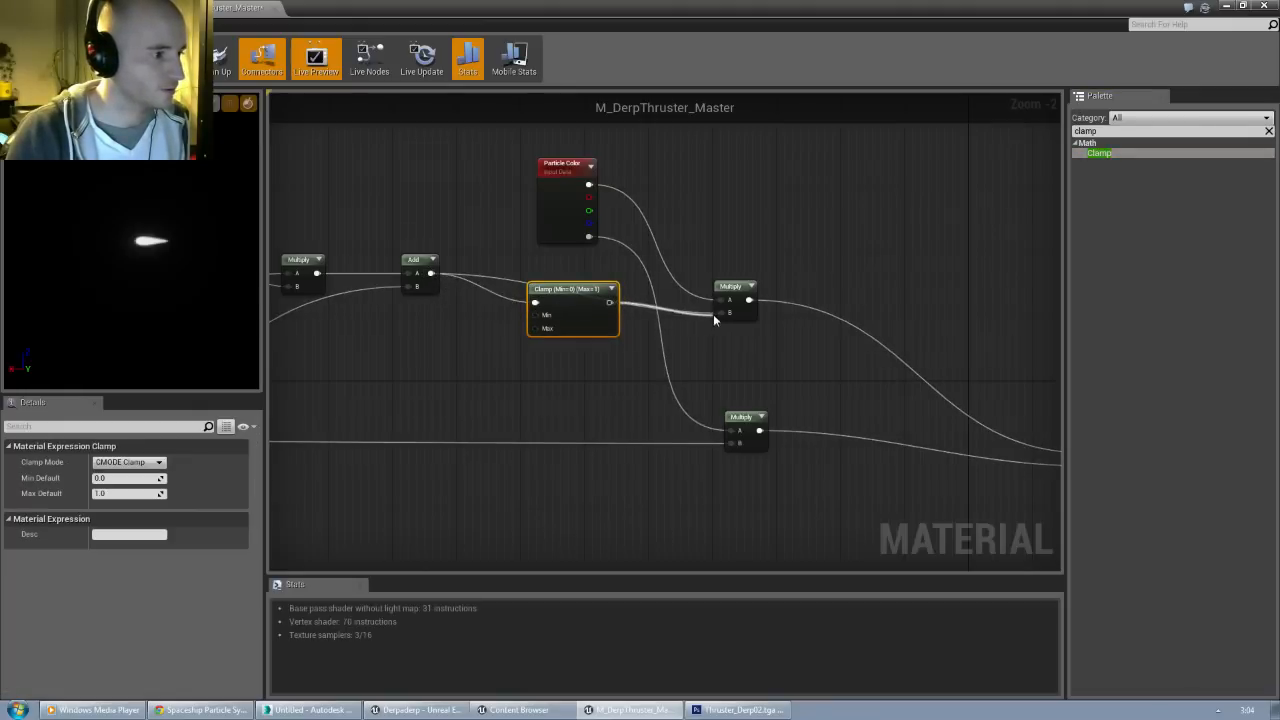
scroll(634, 380, down, 2)
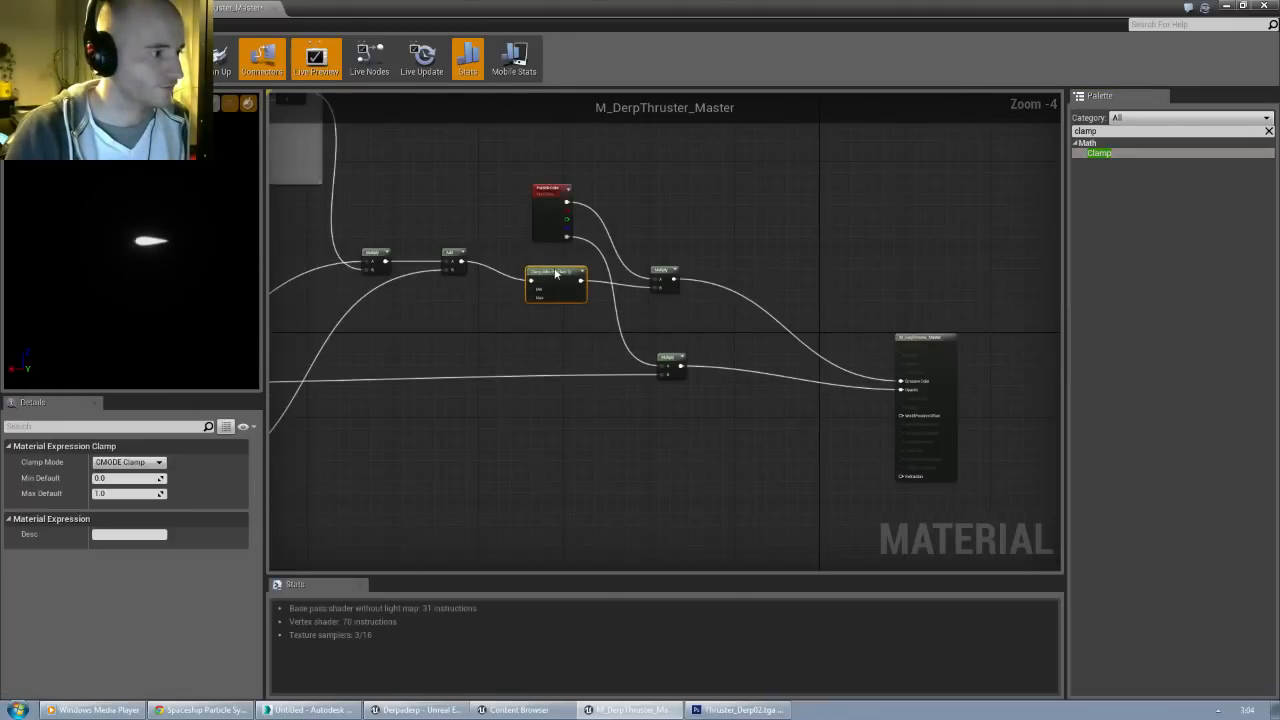
Step: Duplicate the Clamp node, wire the copy between the lower Multiply and the material's Opacity input, and save the material
key(ctrl+w)
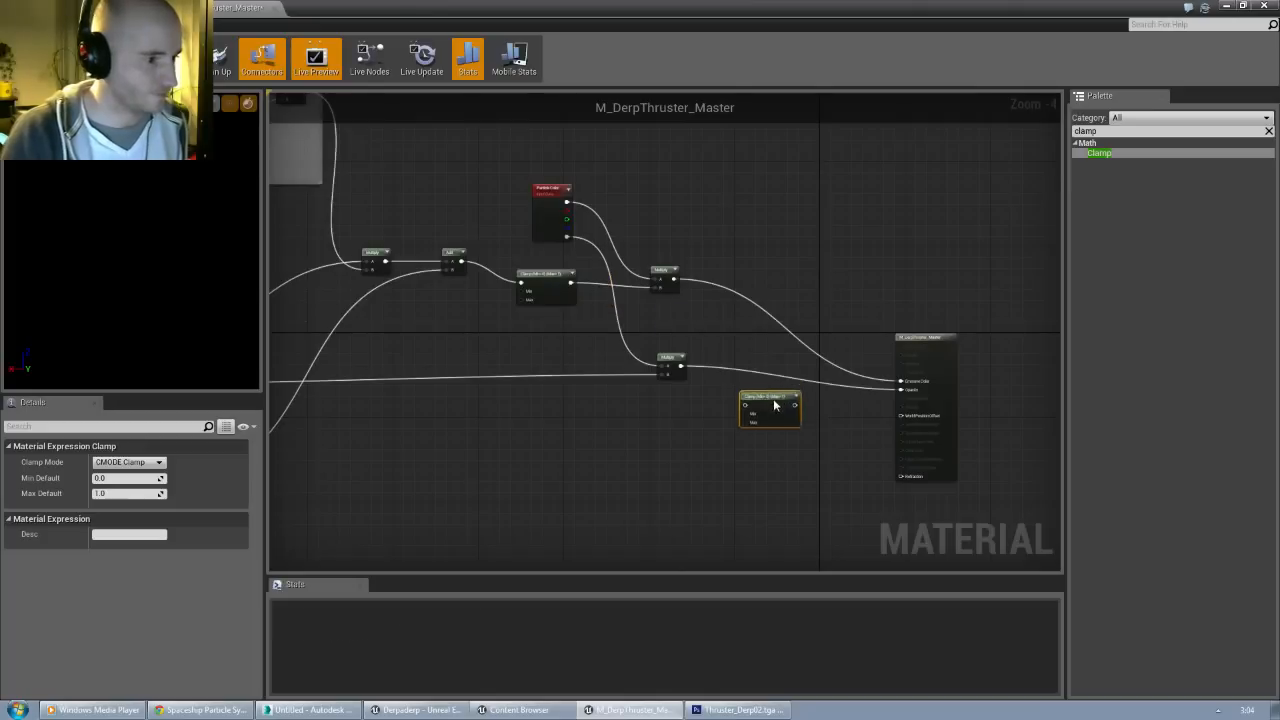
scroll(774, 404, up, 3)
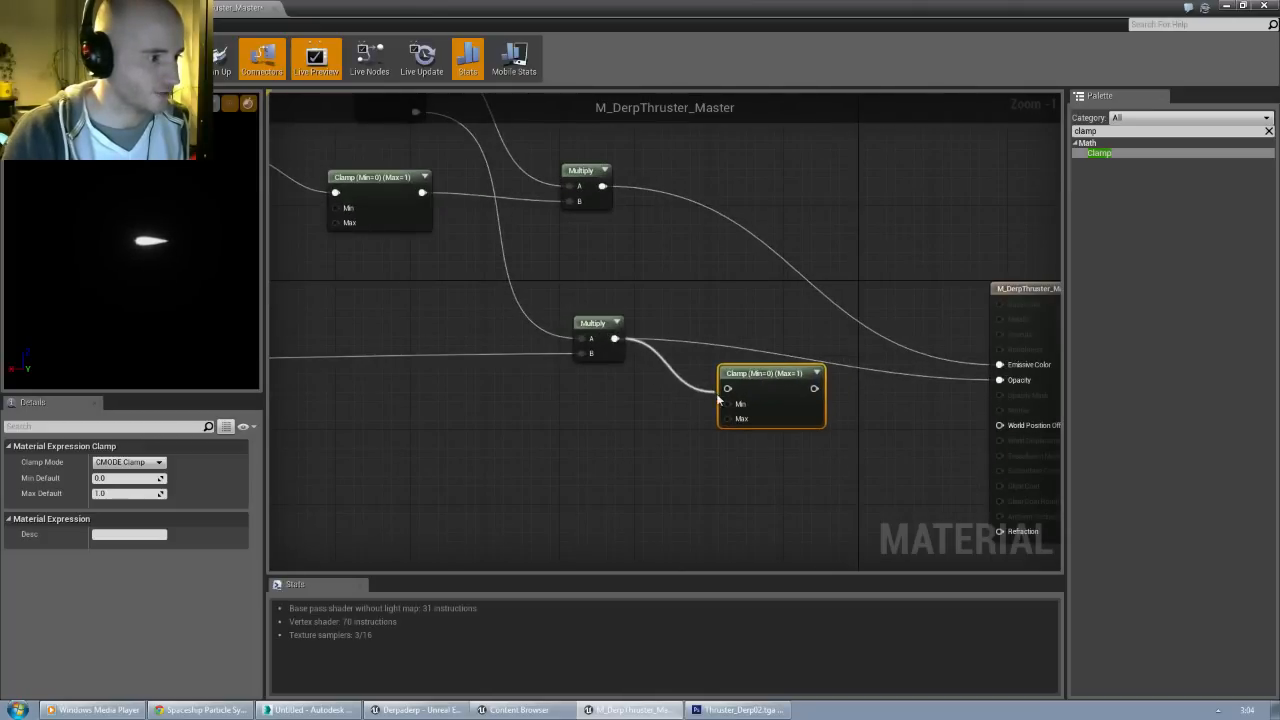
drag(729, 393, 727, 389)
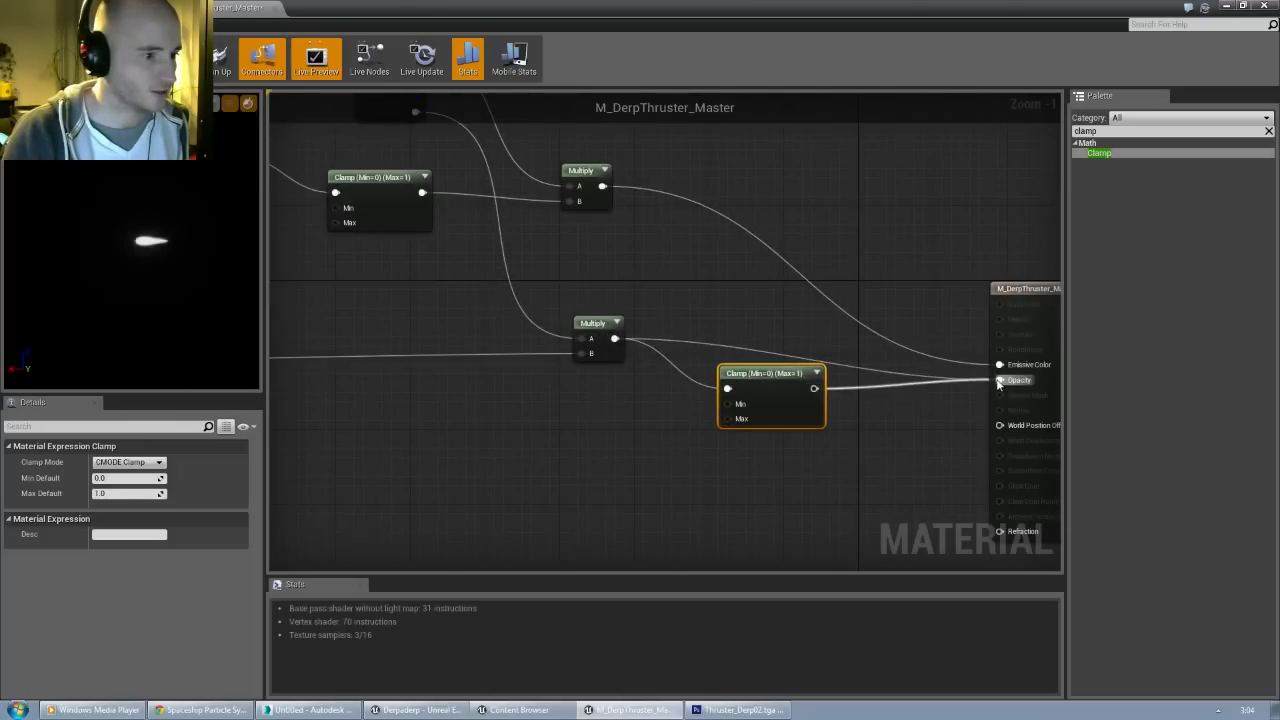
scroll(498, 411, down, 4)
mouse_move(498, 411)
right_down()
mouse_move(717, 392)
mouse_move(507, 389)
right_up()
scroll(711, 390, up, 3)
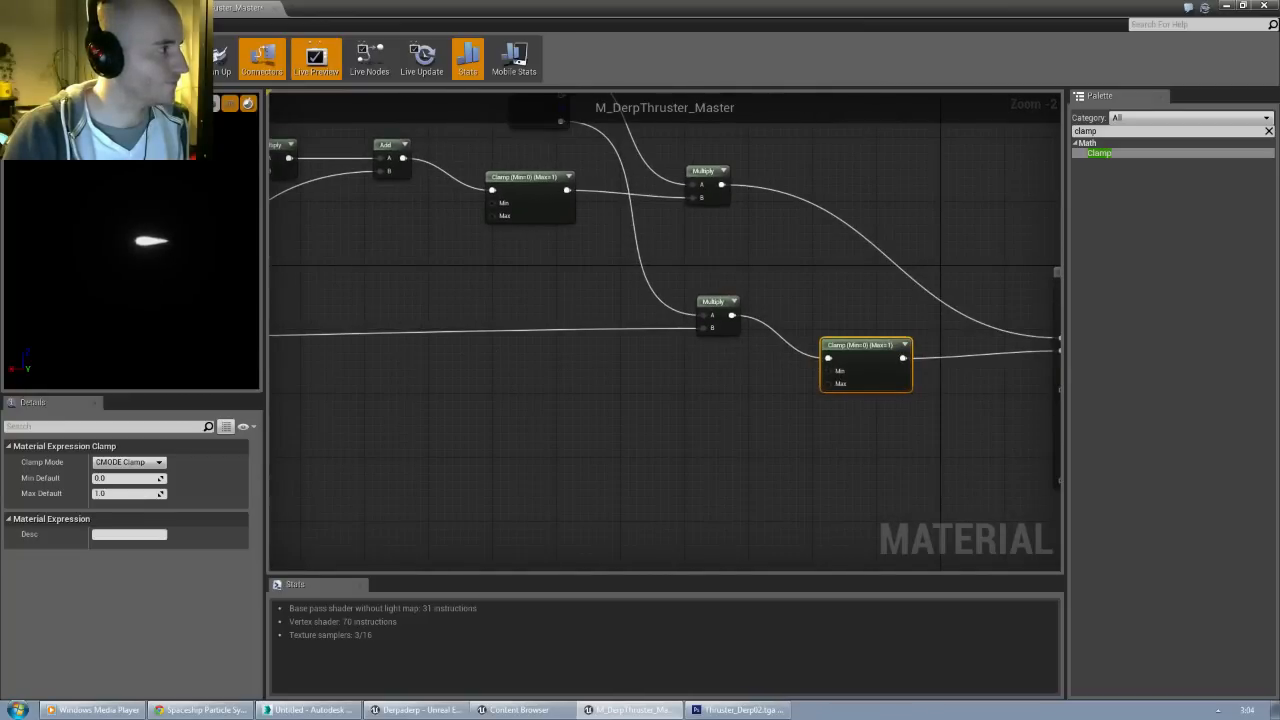
key(ctrl+s)
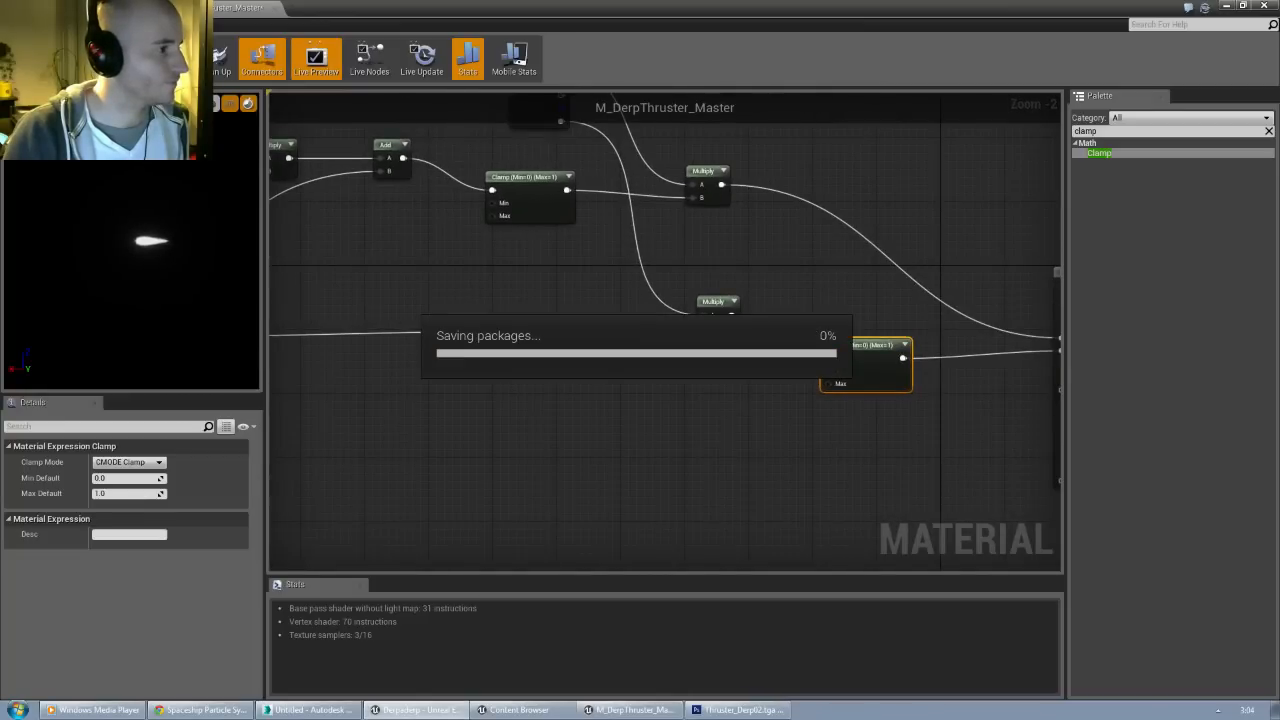
Step: Return to the FX_DerpaThruster01 particle system and set the Spawn module's constant rate to 6
click(95, 8)
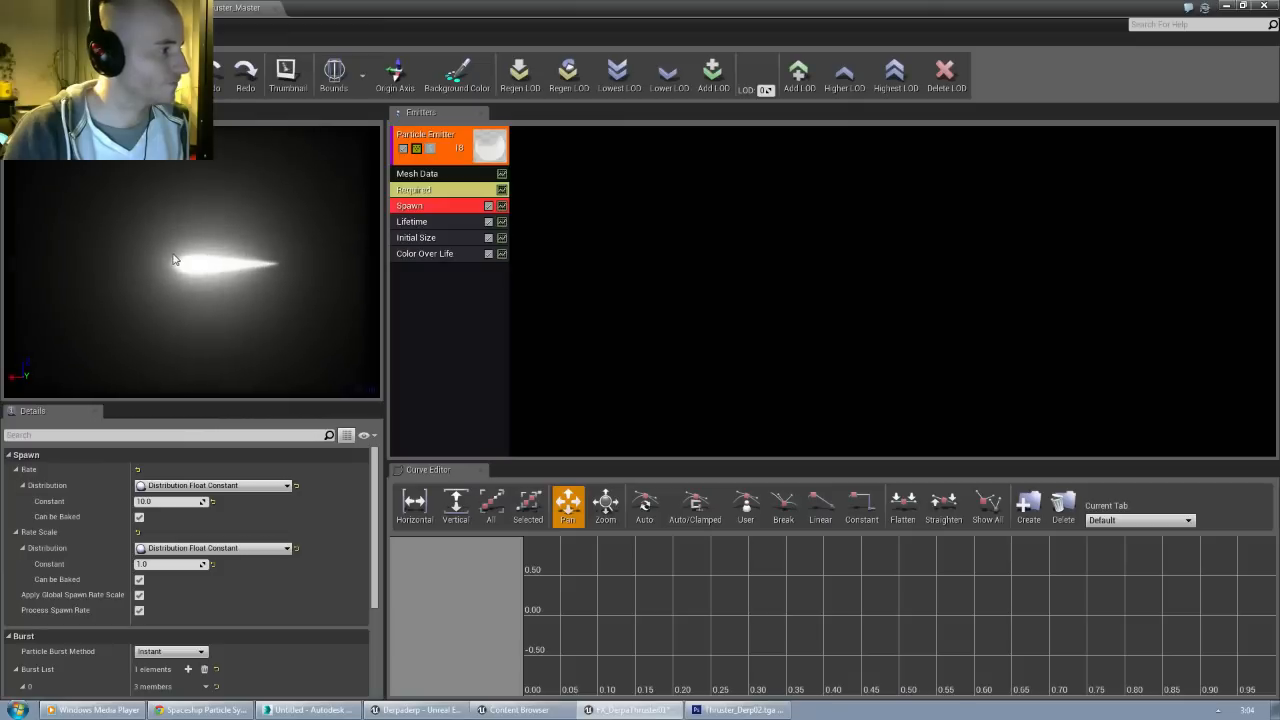
mouse_move(200, 291)
mouse_down()
mouse_move(200, 270)
mouse_move(200, 300)
mouse_up()
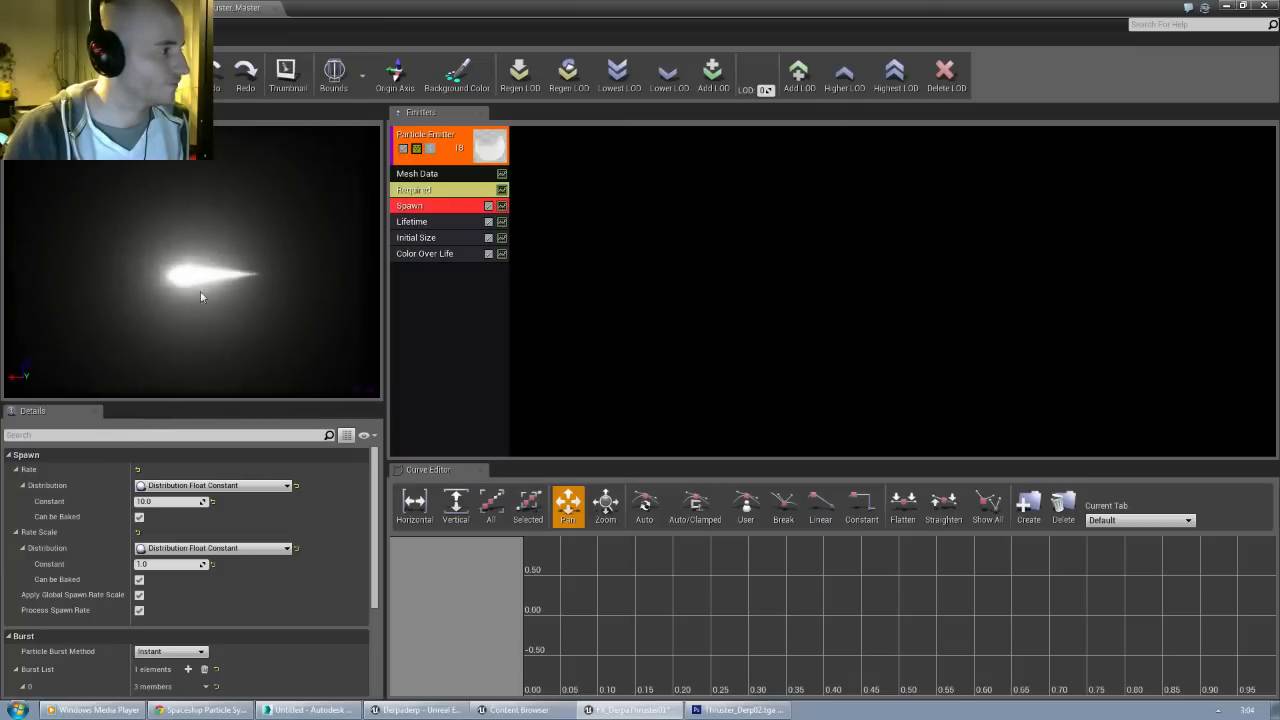
mouse_move(200, 291)
right_down()
mouse_move(200, 240)
mouse_move(200, 300)
right_up()
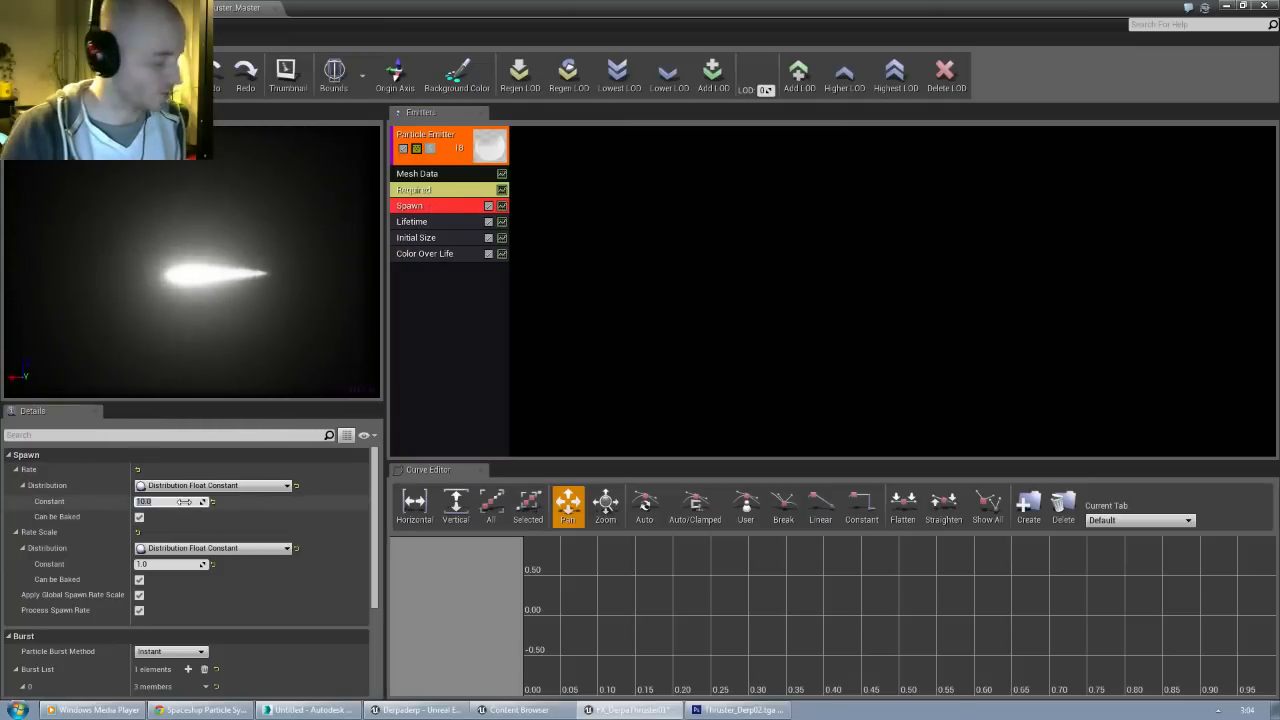
text(6)
key(Return)
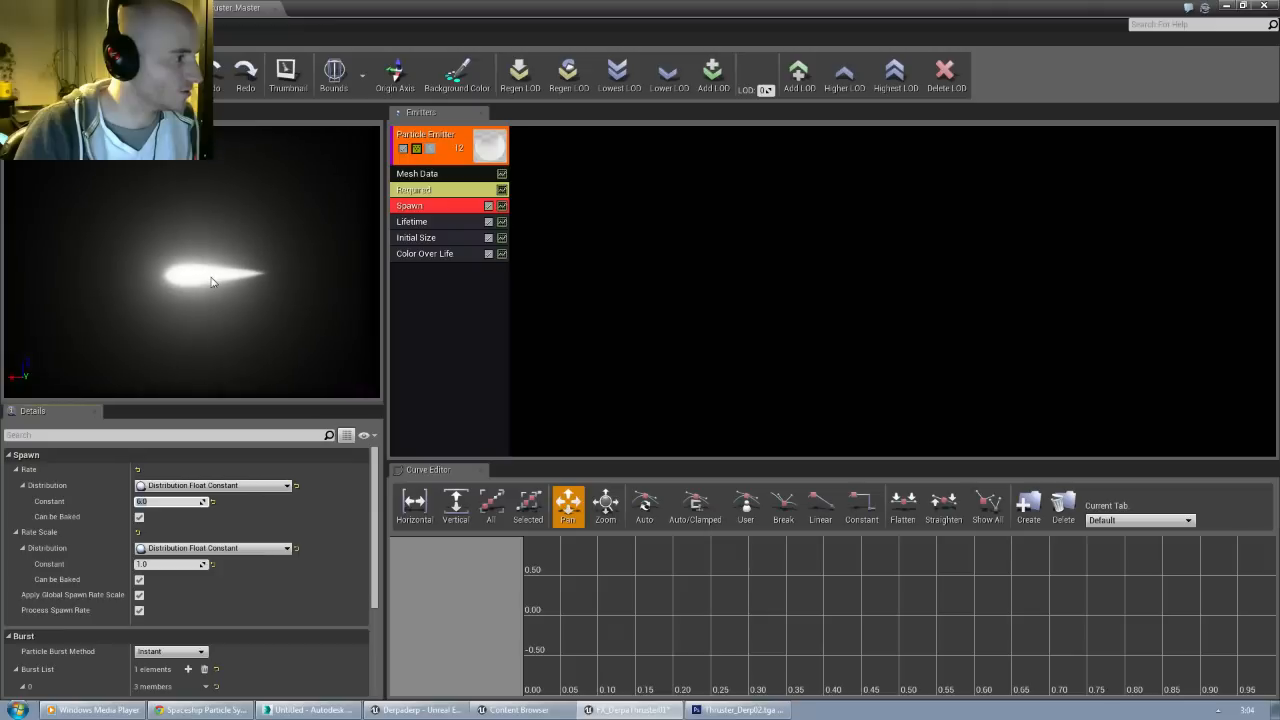
Step: Set the Lifetime module's maximum to 1.0
click(440, 222)
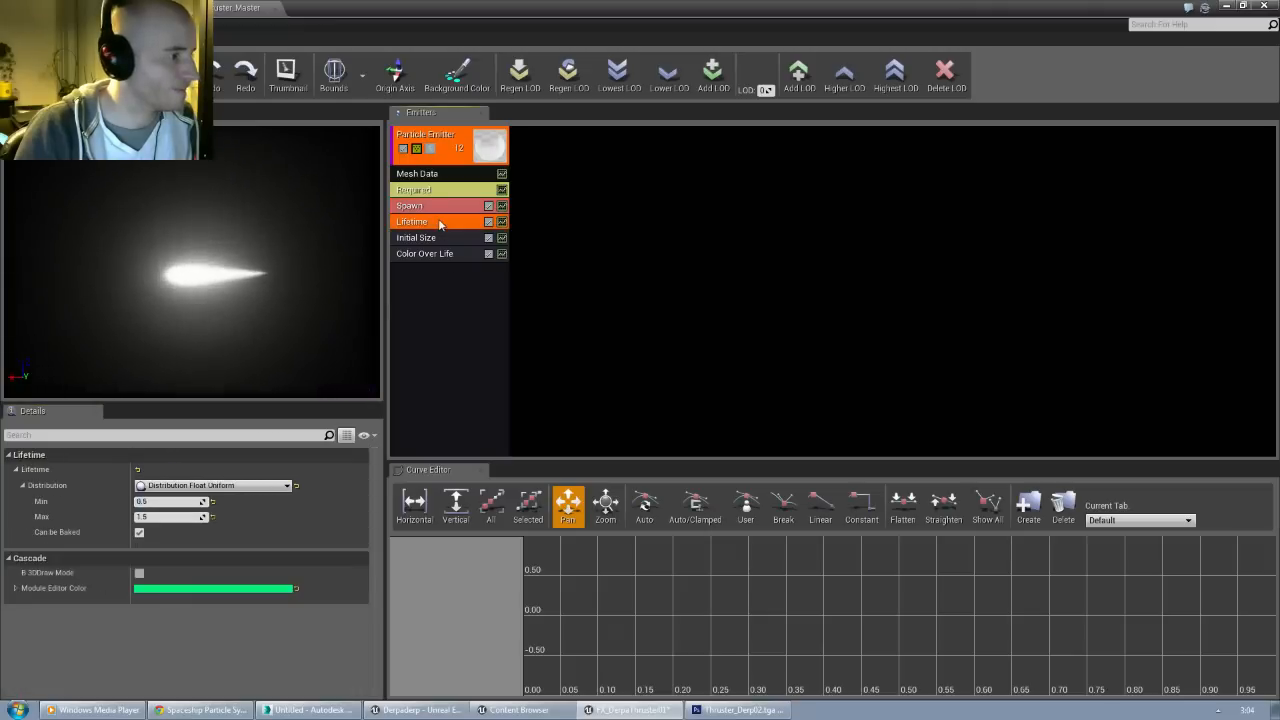
click(167, 517)
text(1)
key(Return)
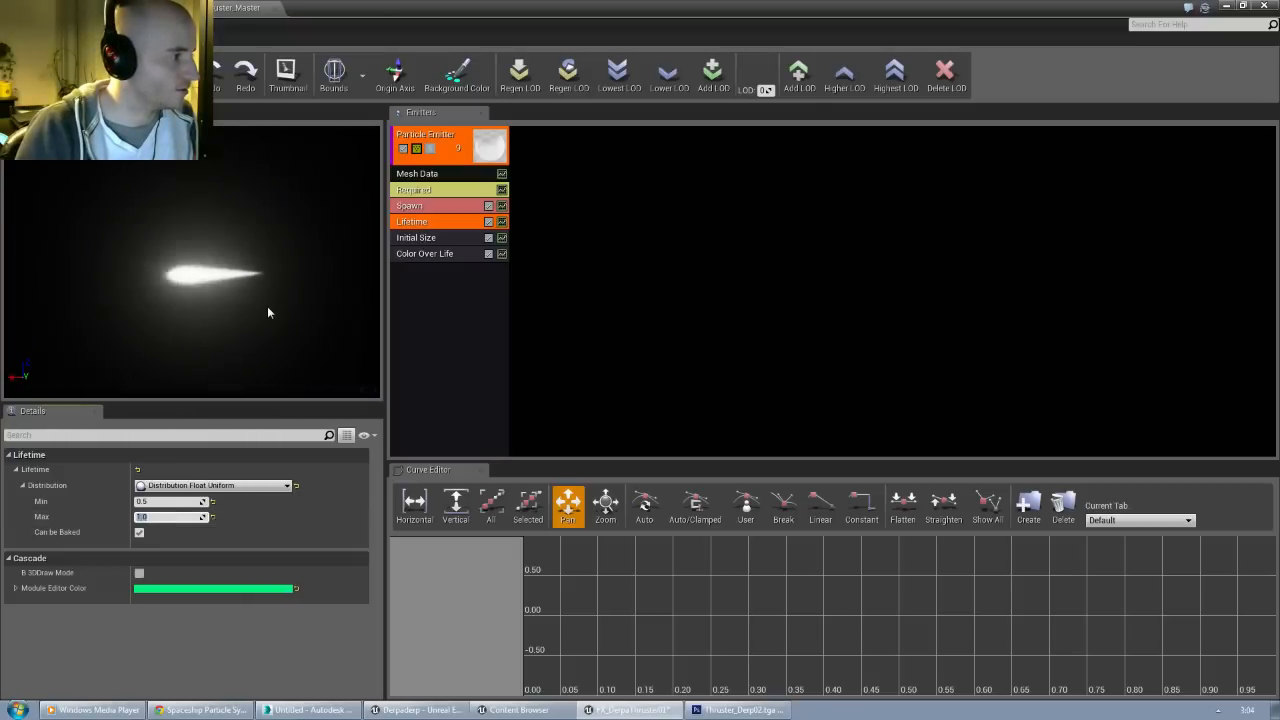
Step: Send the Color Over Life module to the Curve Editor, enlarge the editor, and show only the AlphaOverLife curve
click(429, 240)
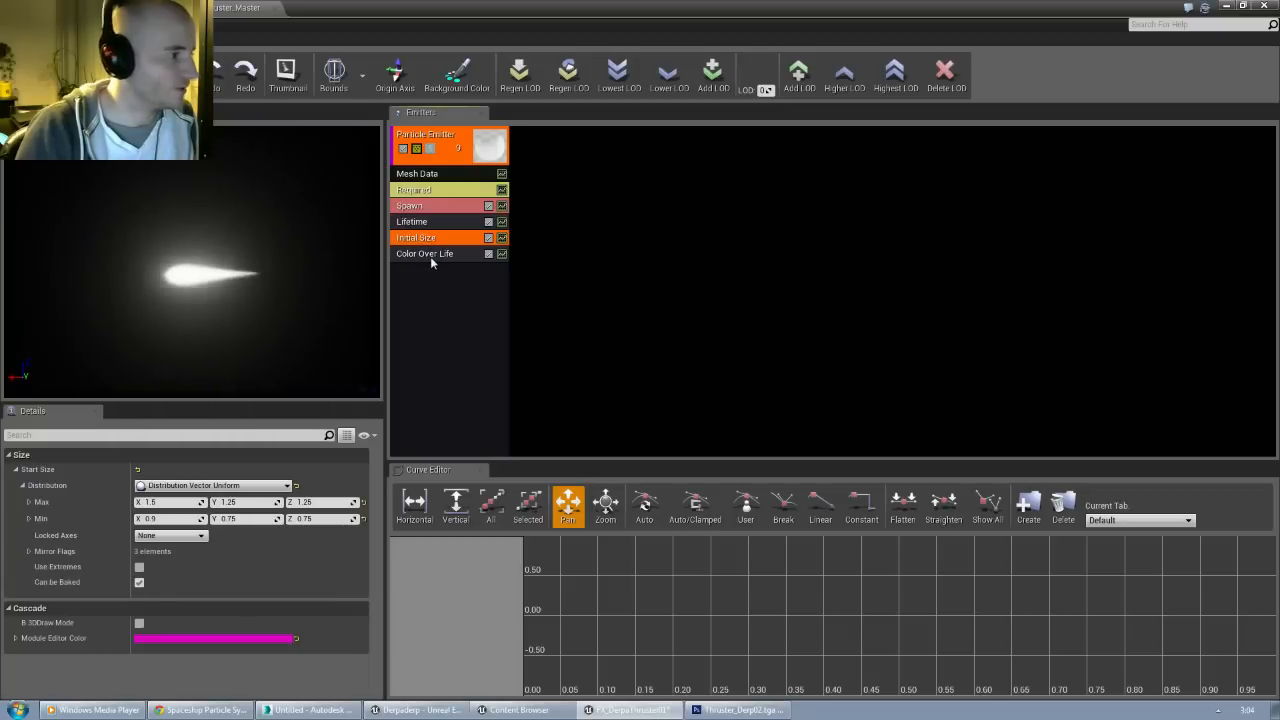
click(431, 256)
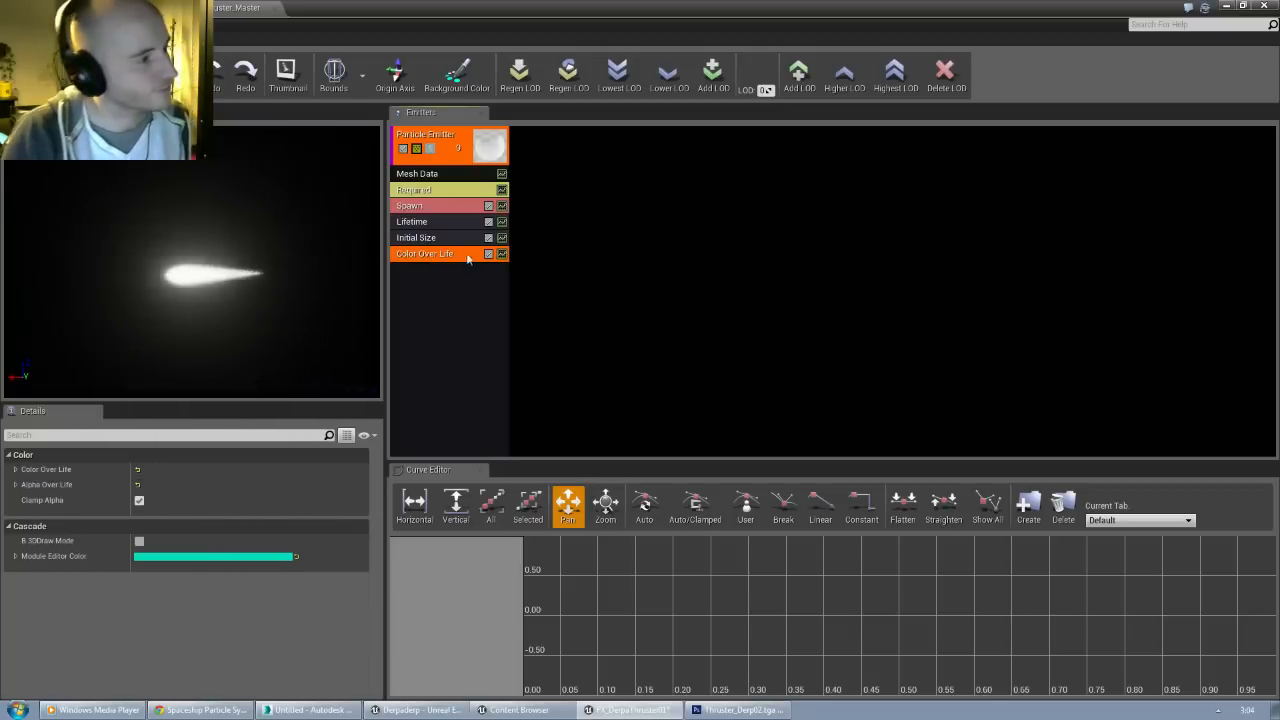
click(502, 254)
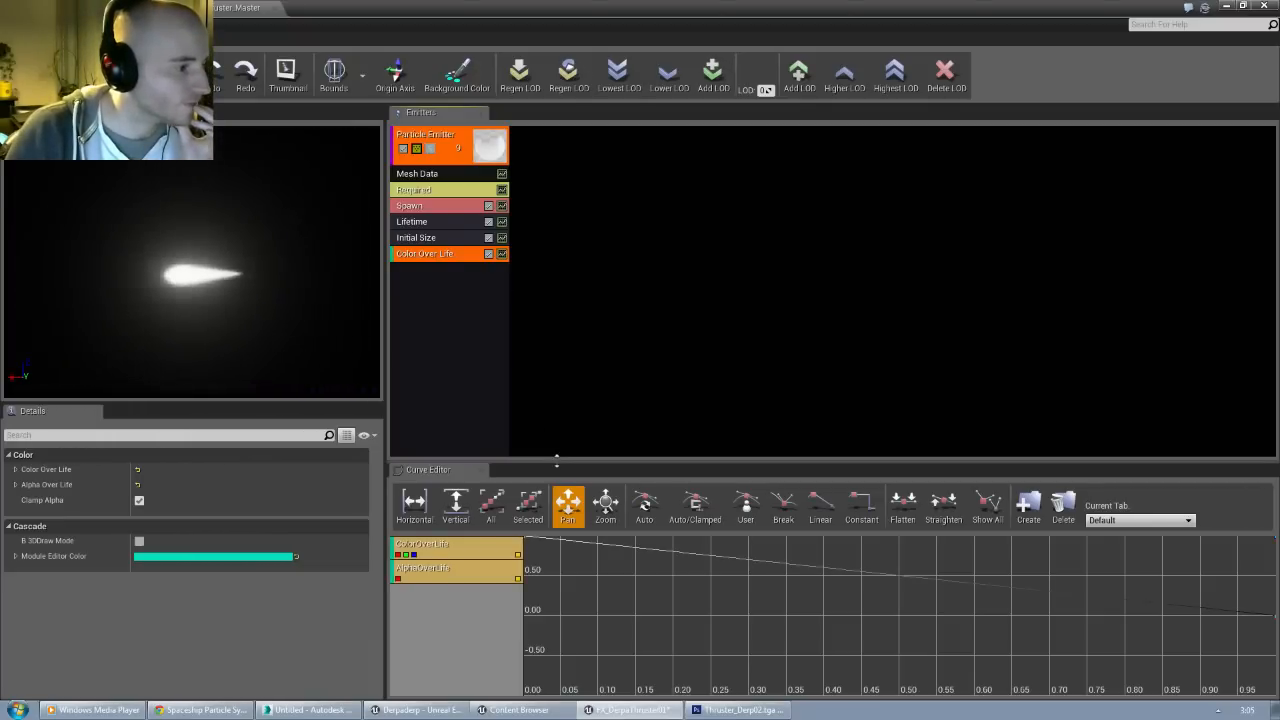
drag(557, 462, 555, 368)
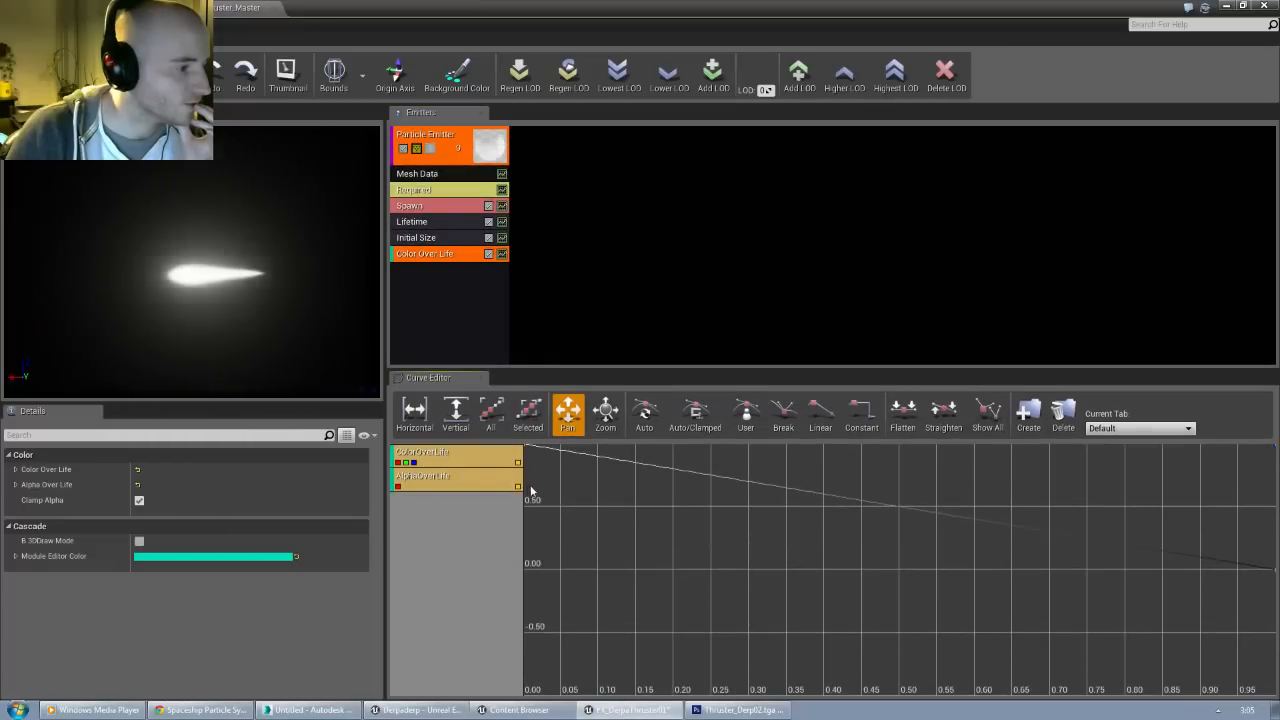
drag(590, 487, 687, 512)
scroll(655, 532, down, 1)
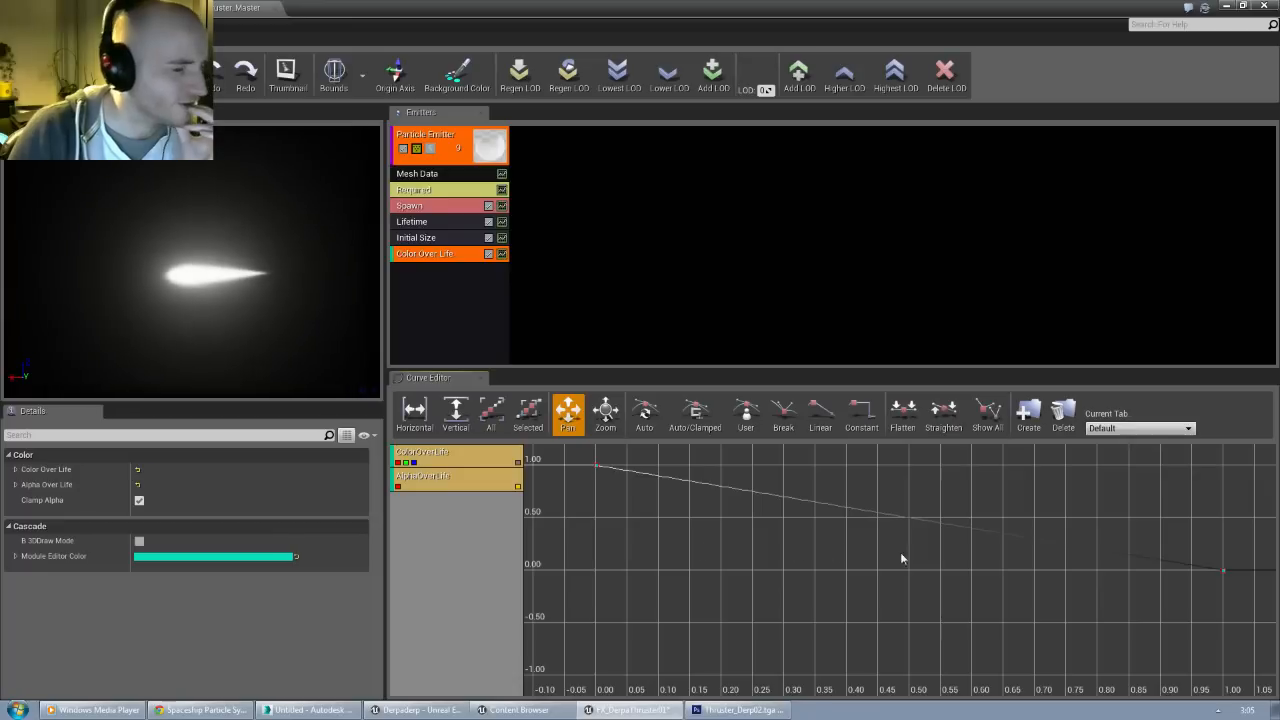
Step: Try setting the AlphaOverLife curve's end key to a value of 1 and undo the change
right_click(1225, 572)
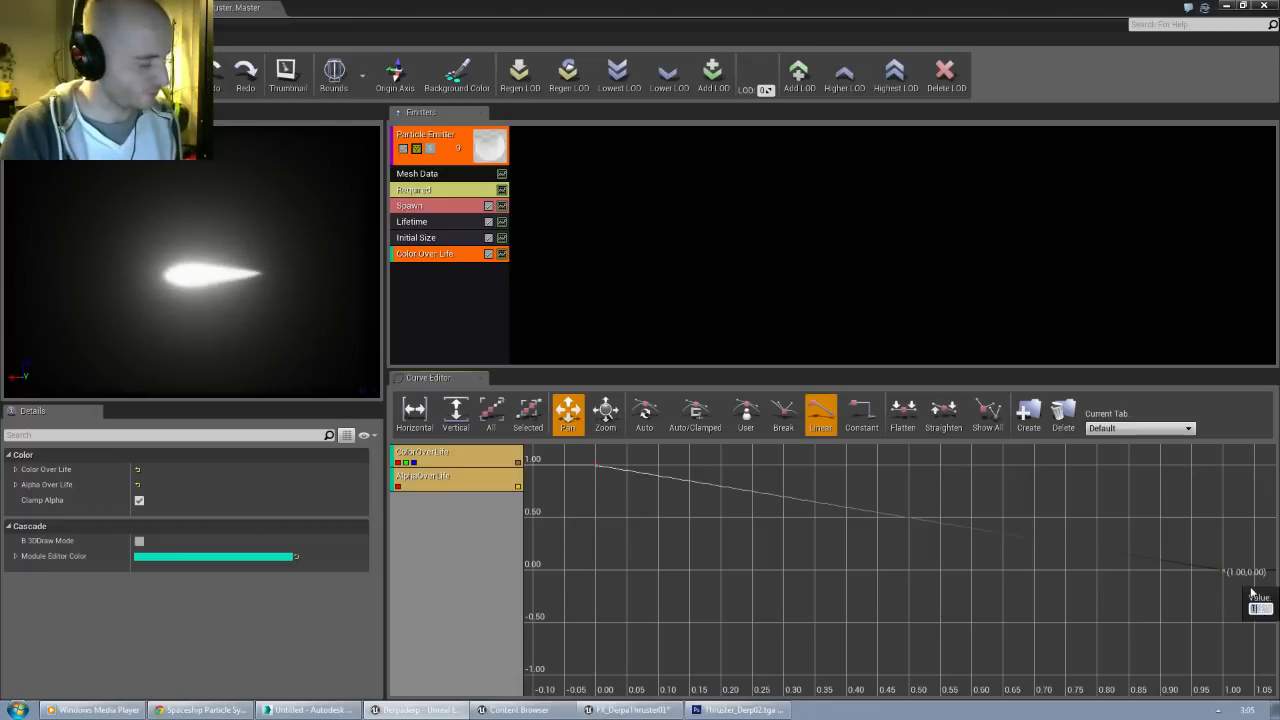
key(Return)
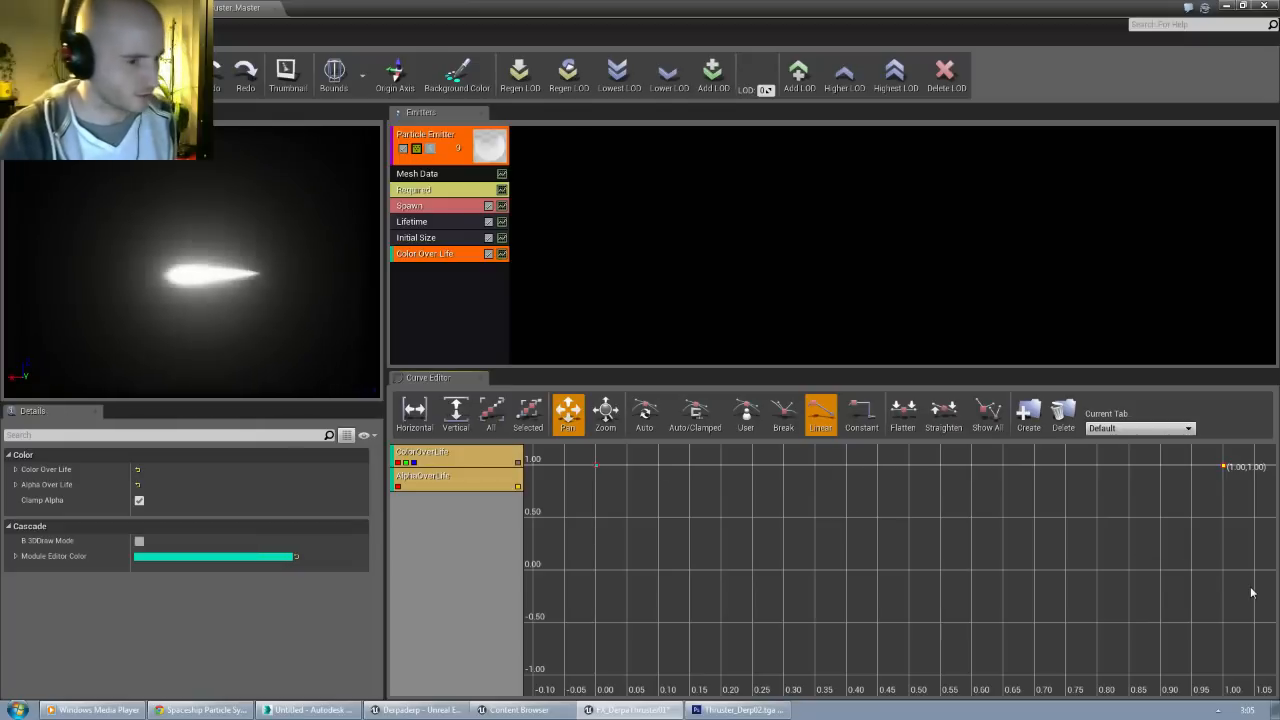
key(ctrl+z)
click(1252, 593)
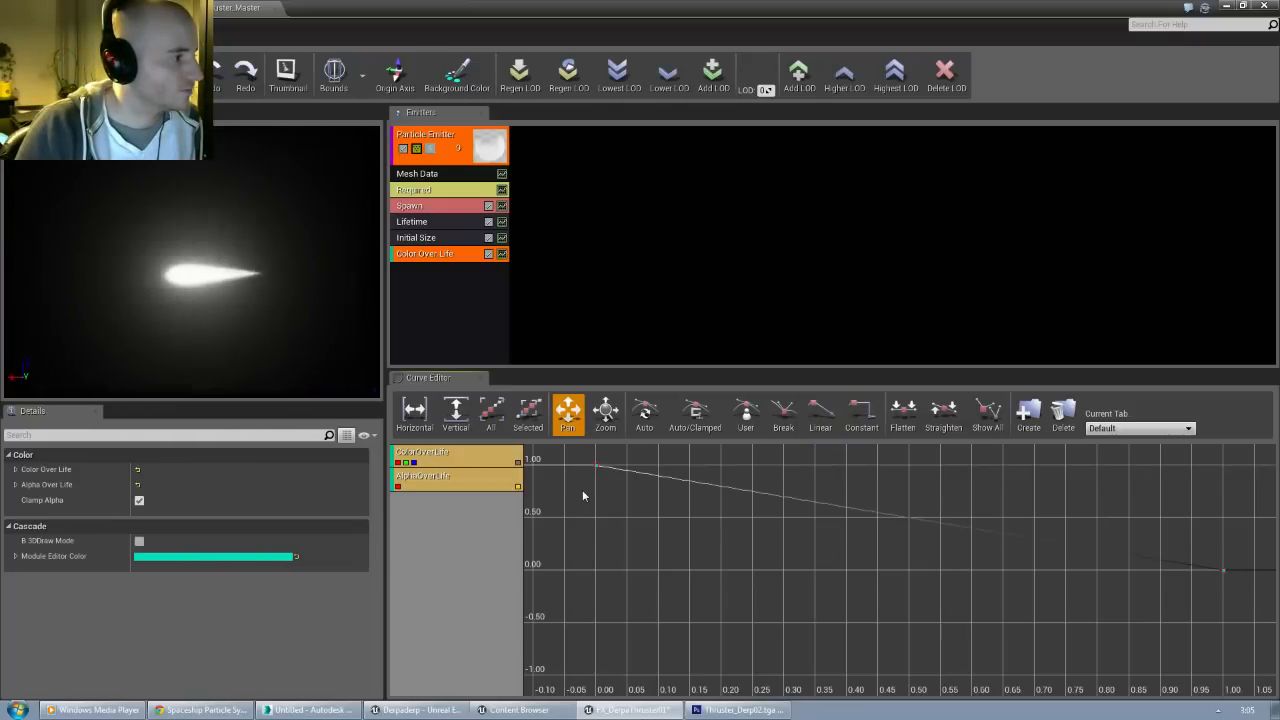
Step: Move the first AlphaOverLife key to time 0.05, keeping its value at 1.00
mouse_move(594, 468)
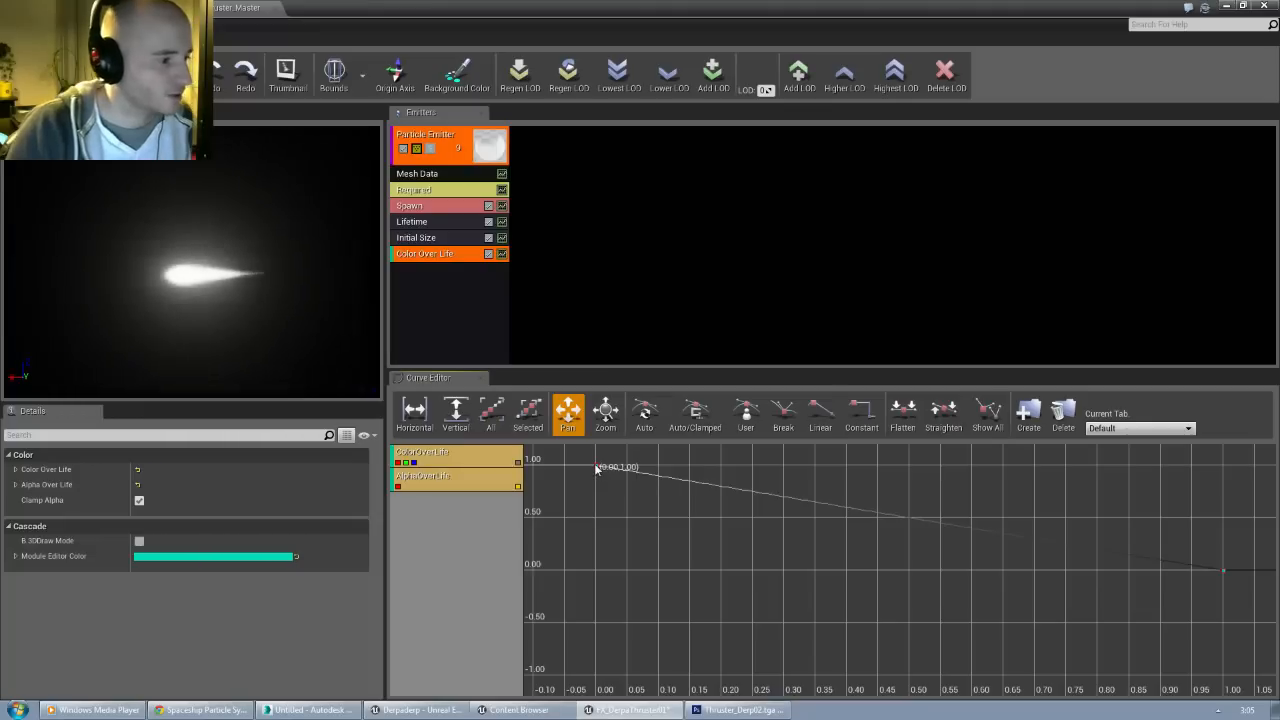
drag(594, 468, 620, 468)
right_click(620, 467)
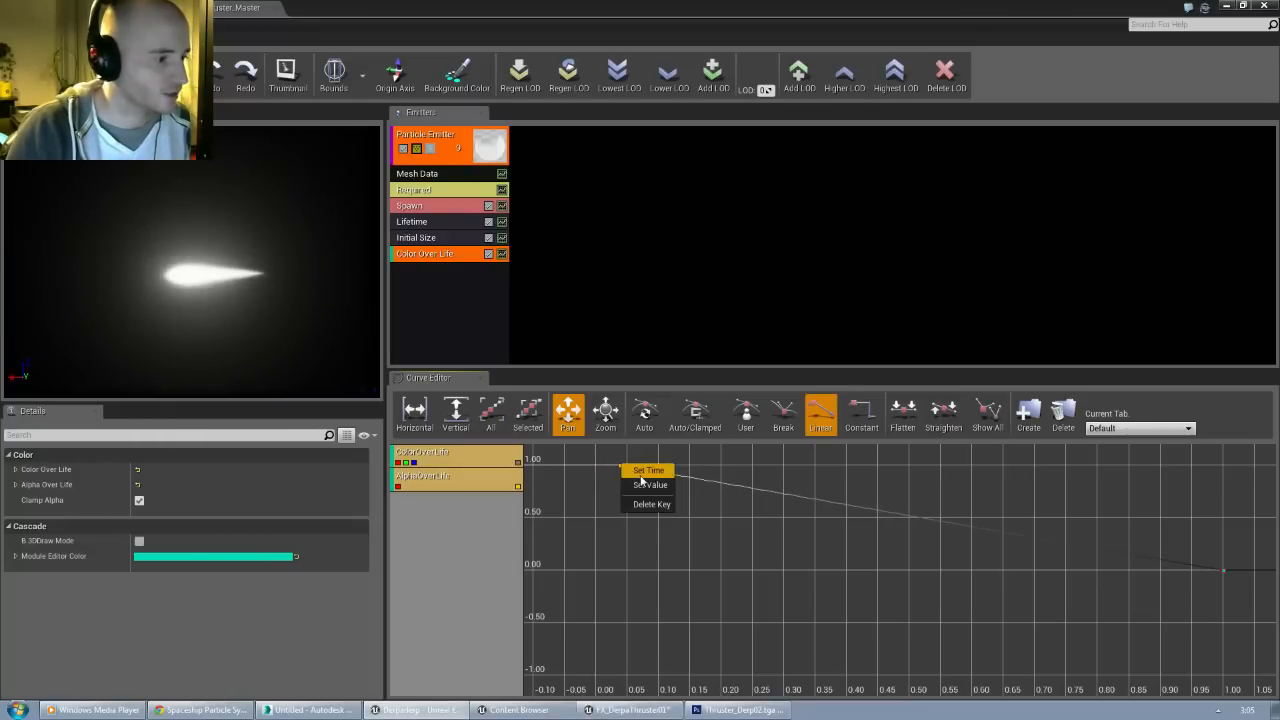
click(641, 478)
text(0.)
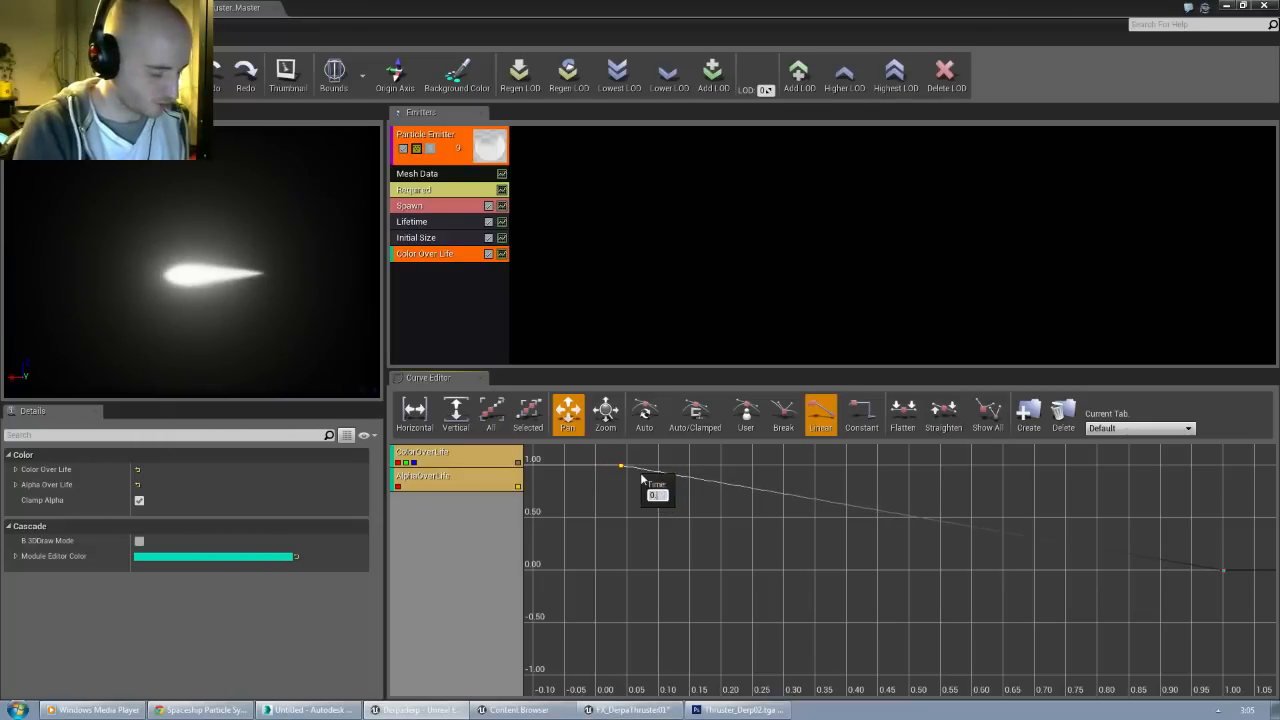
text(0)
key(Return)
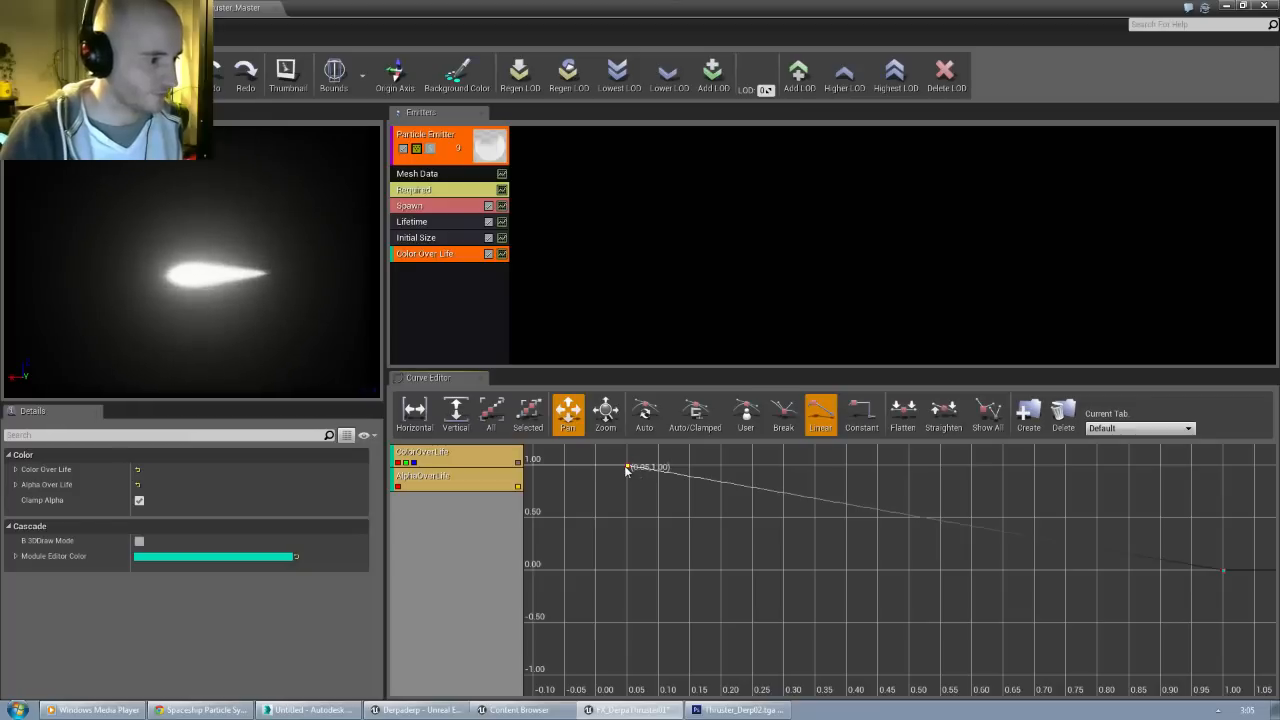
right_click(629, 472)
click(645, 488)
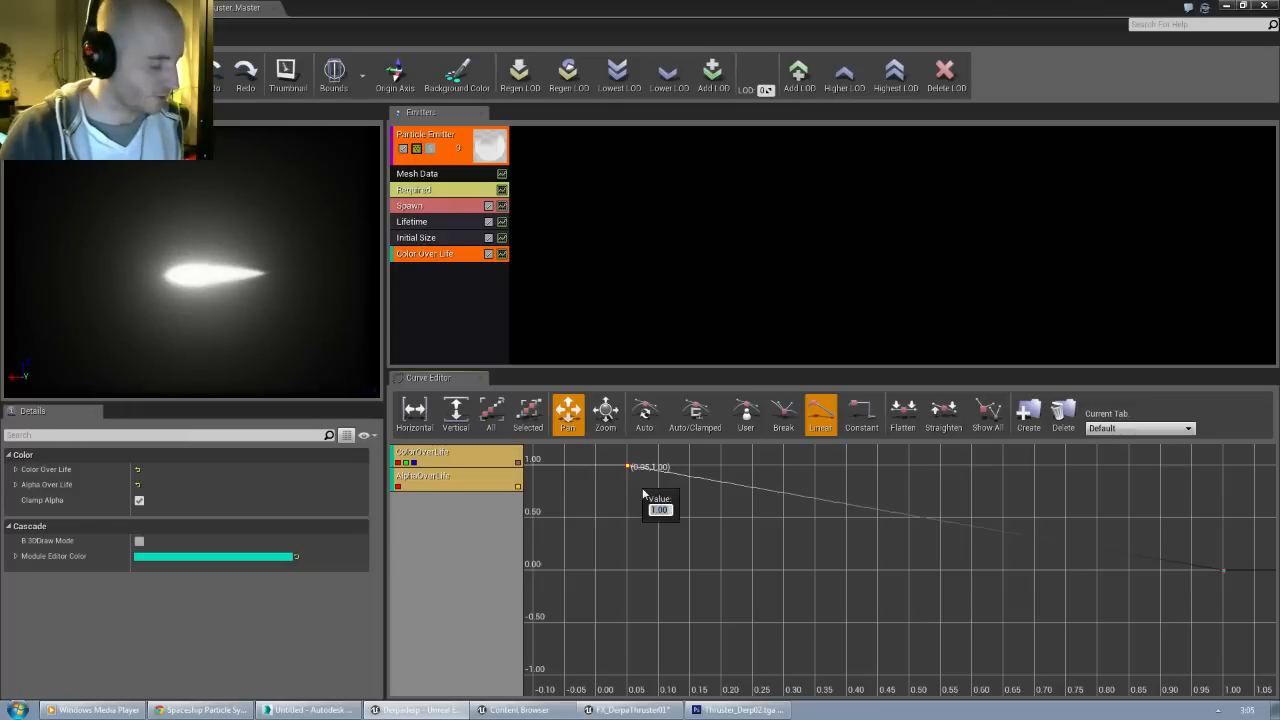
key(Return)
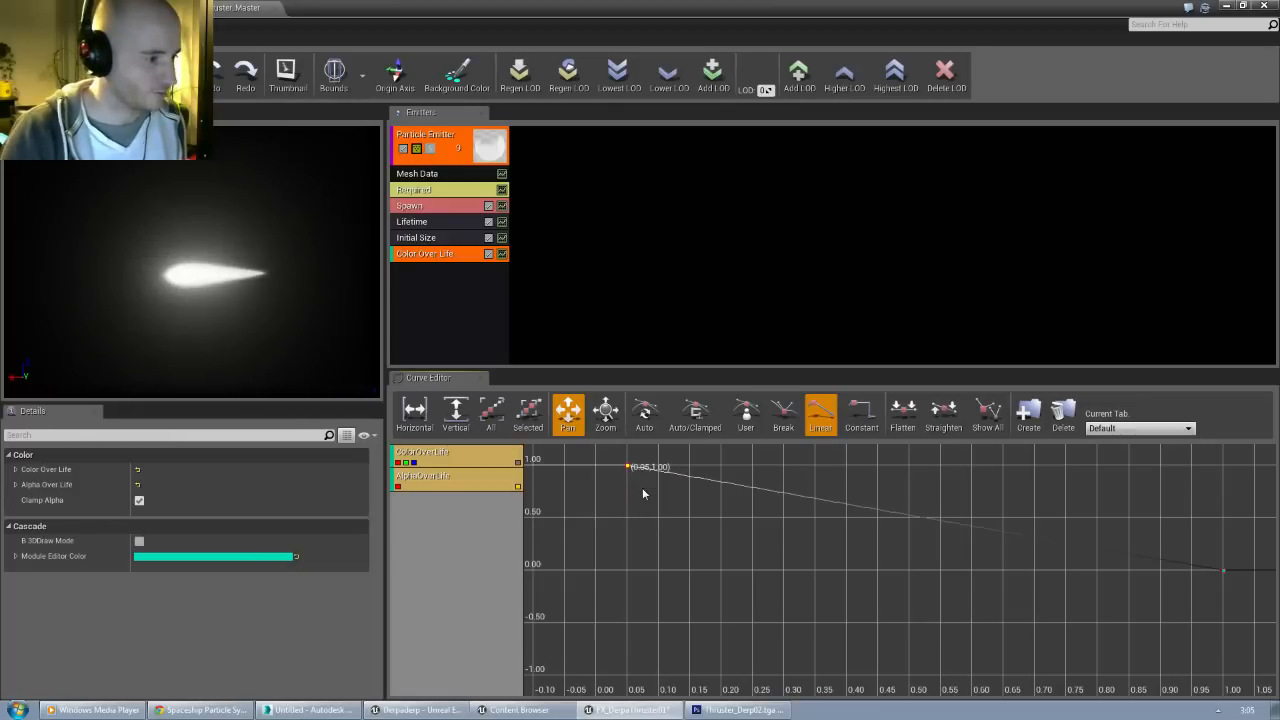
Step: Add an AlphaOverLife key at time 0 and set its value to 0 so the alpha fades in
ctrl+click(596, 468)
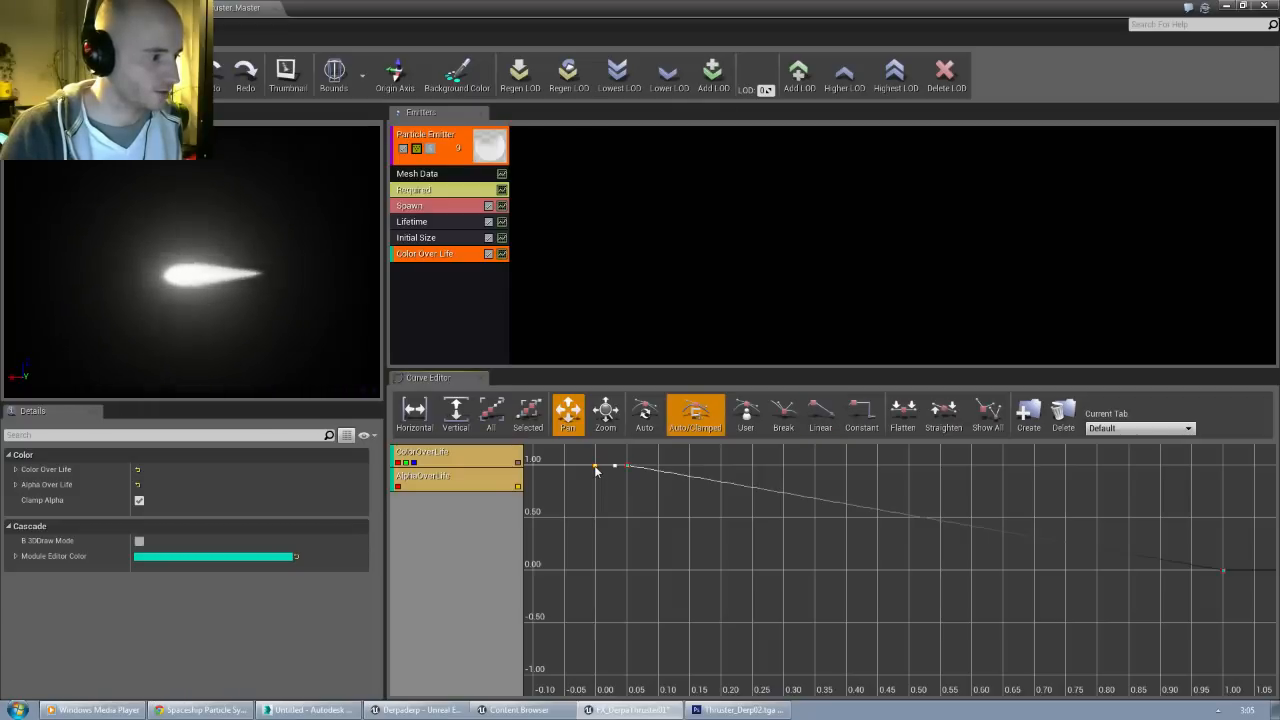
right_click(596, 469)
click(619, 487)
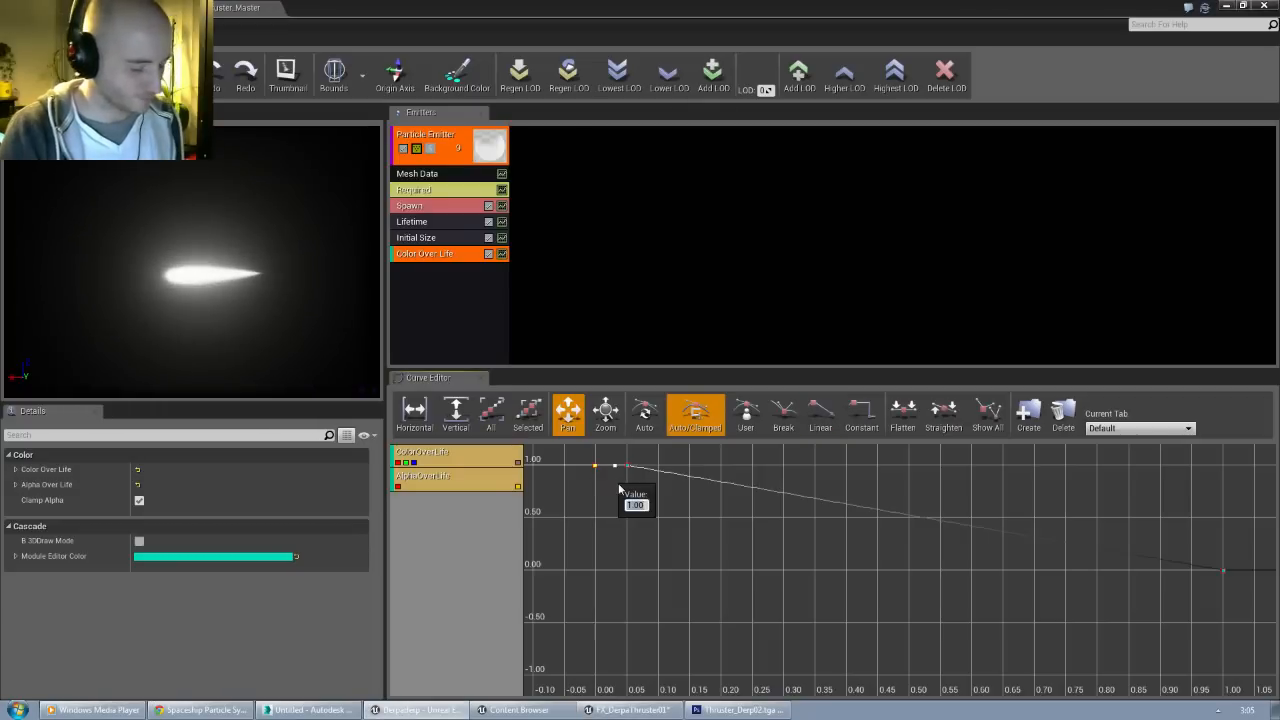
text(0)
key(Return)
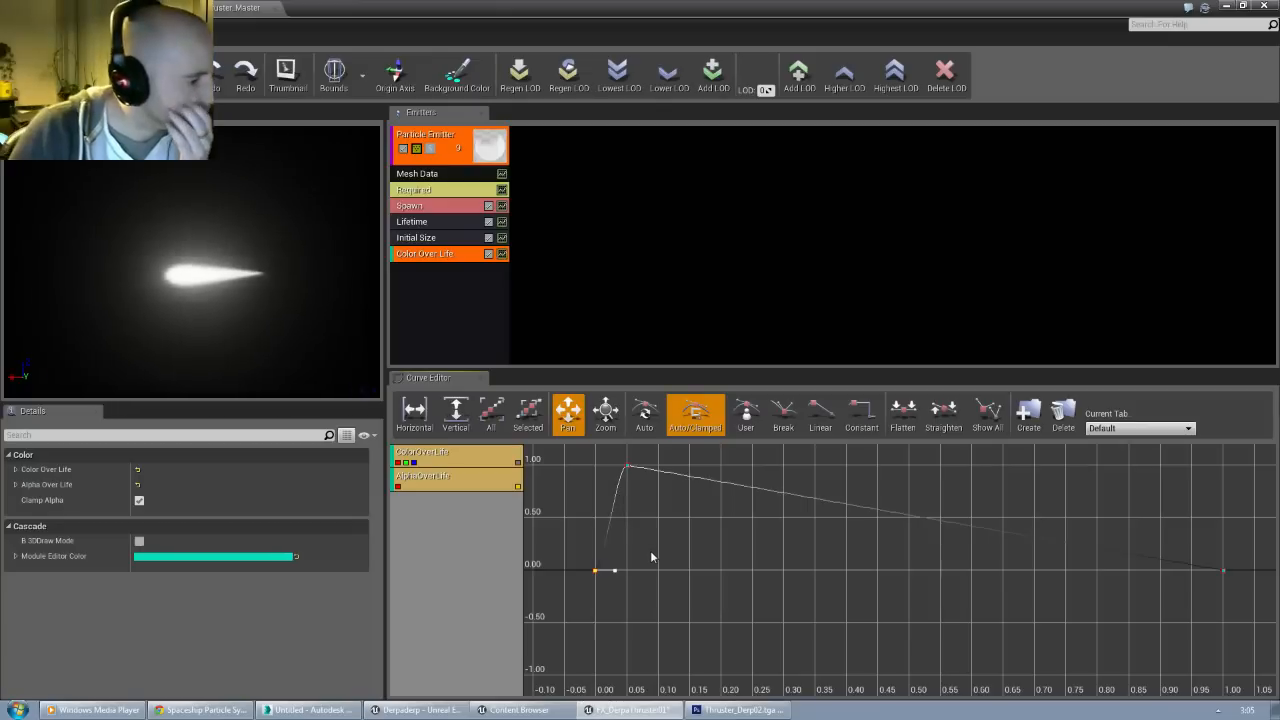
mouse_move(599, 577)
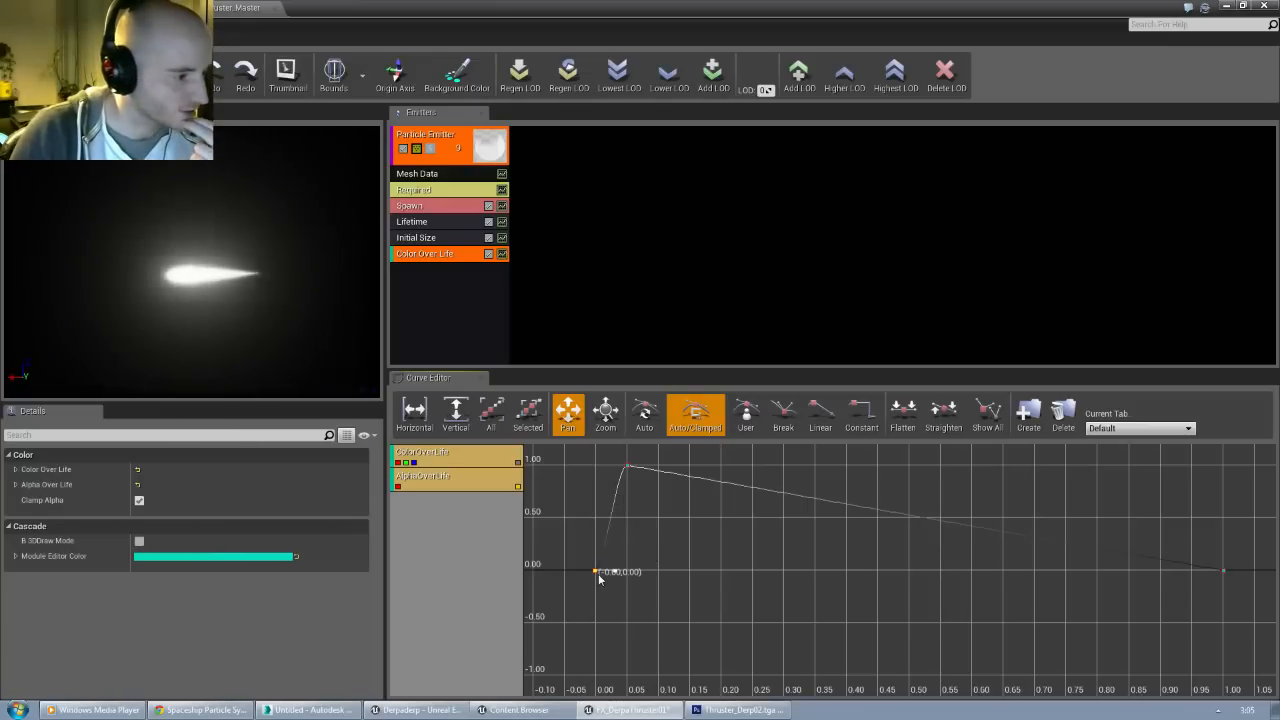
click(599, 577)
mouse_move(630, 468)
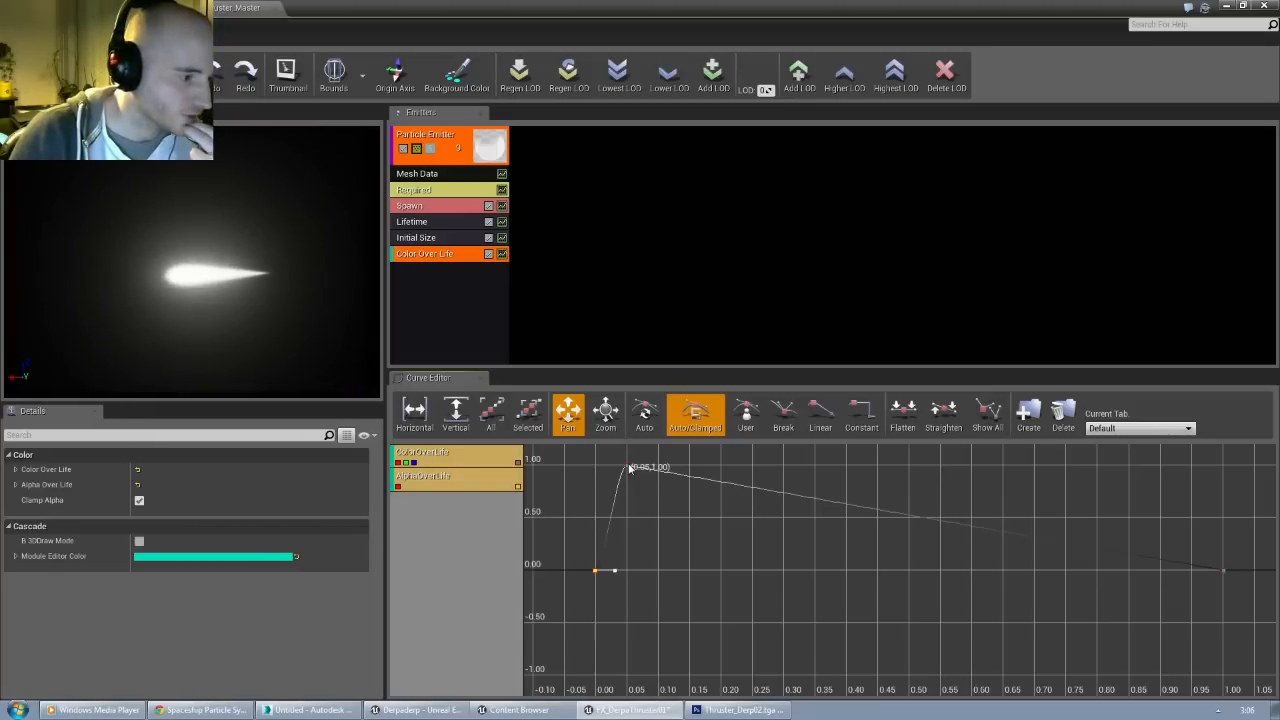
mouse_move(1222, 575)
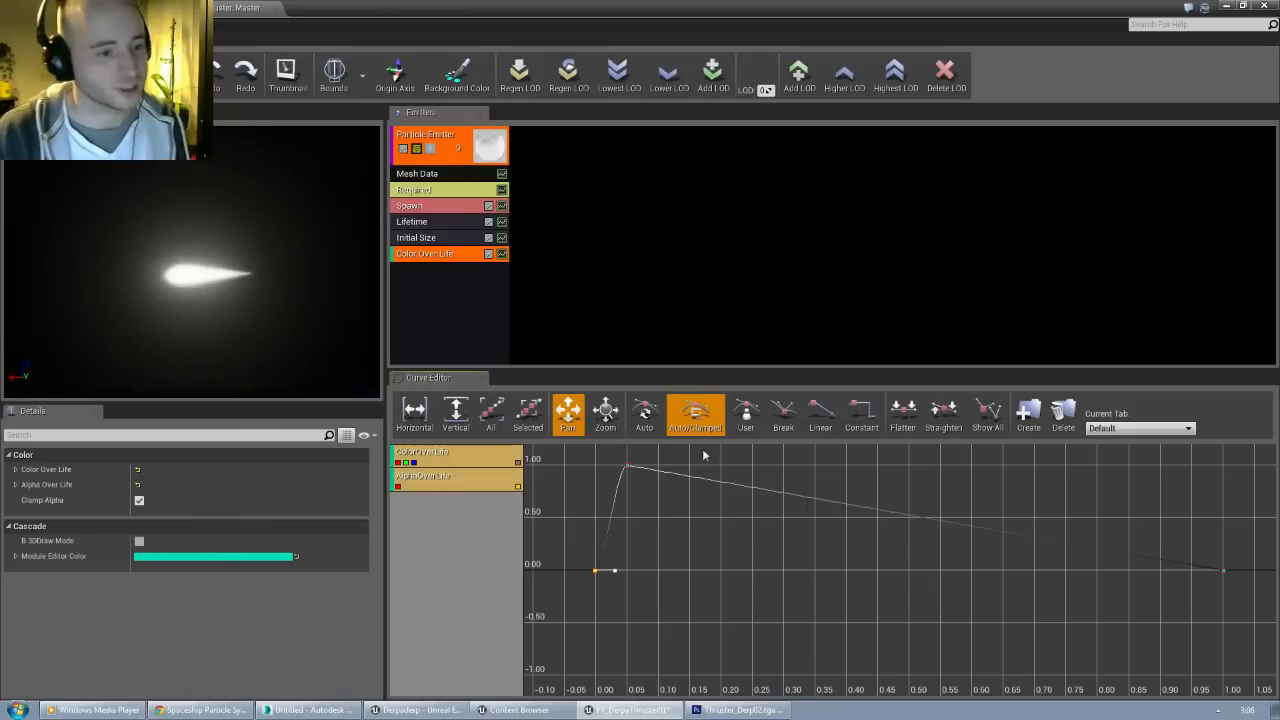
right_click(985, 607)
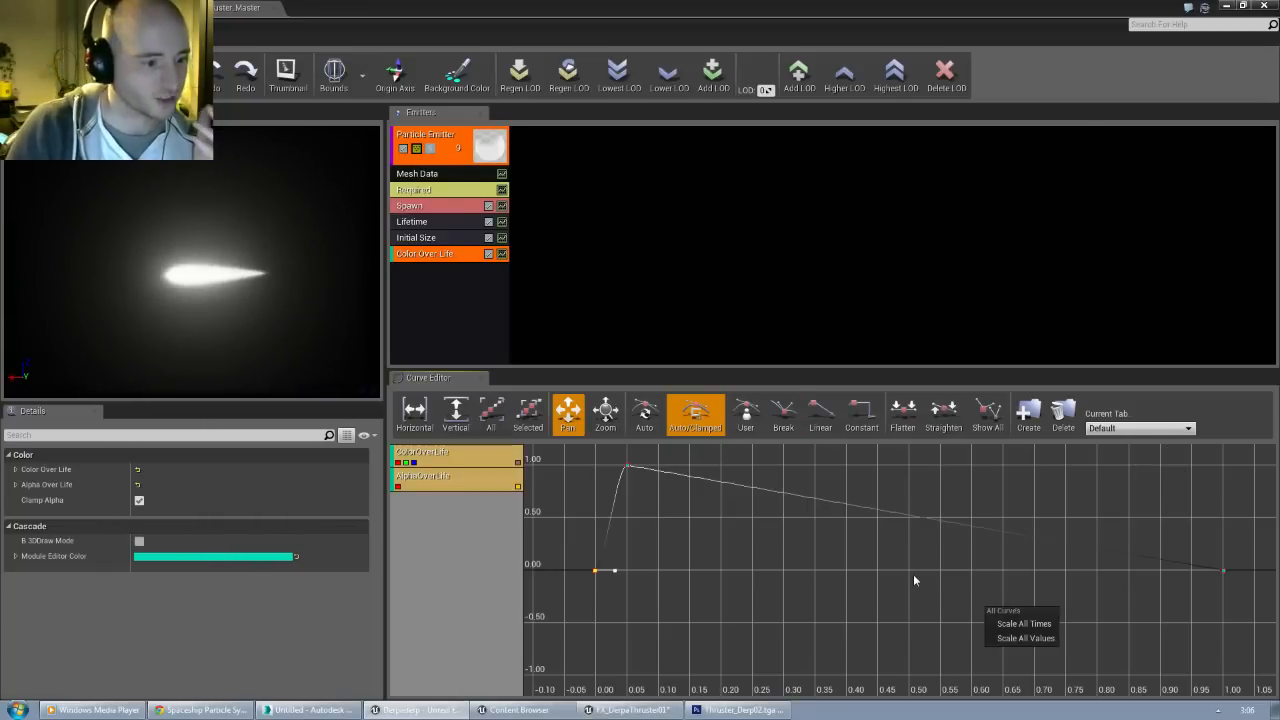
click(913, 575)
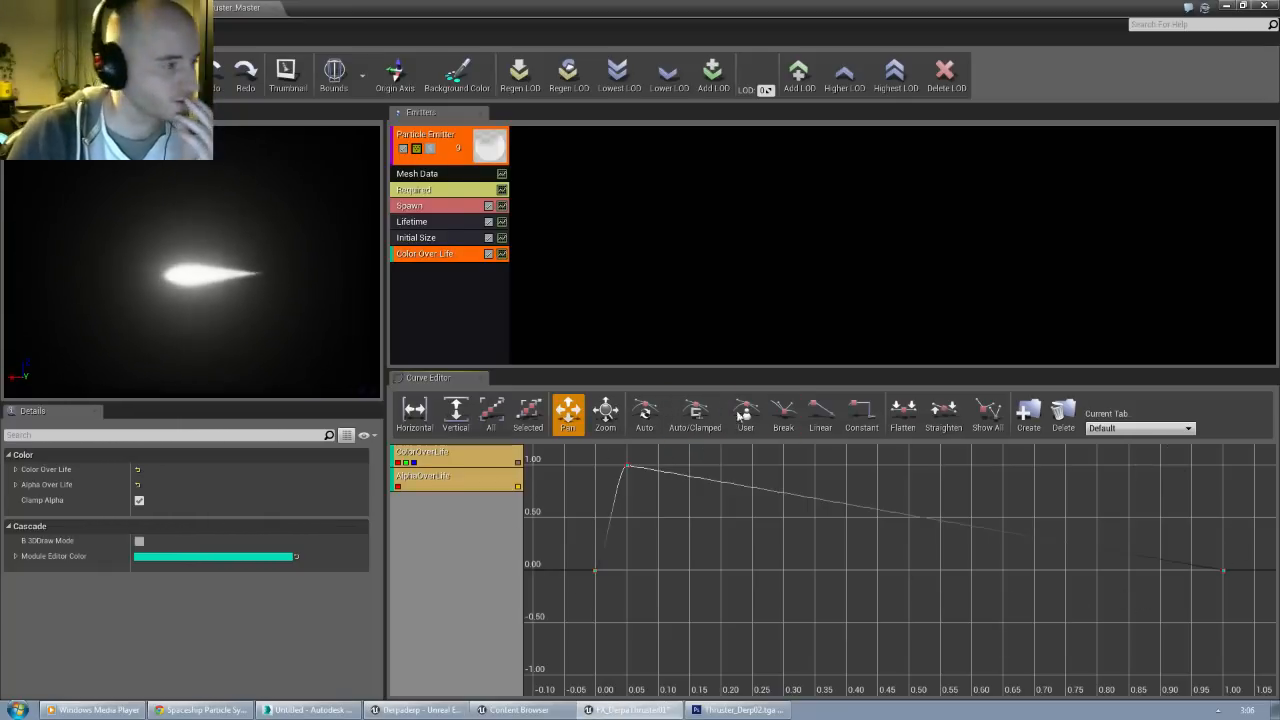
Step: Hide the AlphaOverLife curve and display the ColorOverLife curve in the Curve Editor
click(421, 276)
click(426, 254)
click(517, 482)
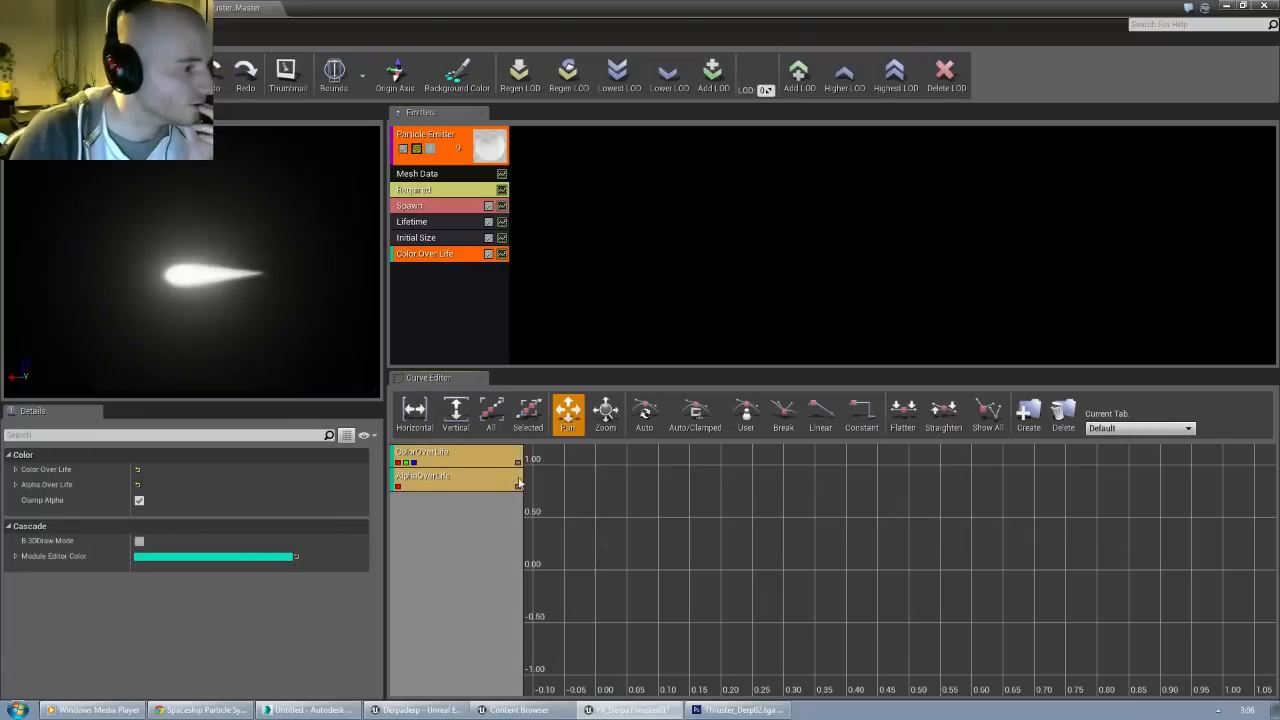
click(517, 463)
drag(660, 563, 640, 540)
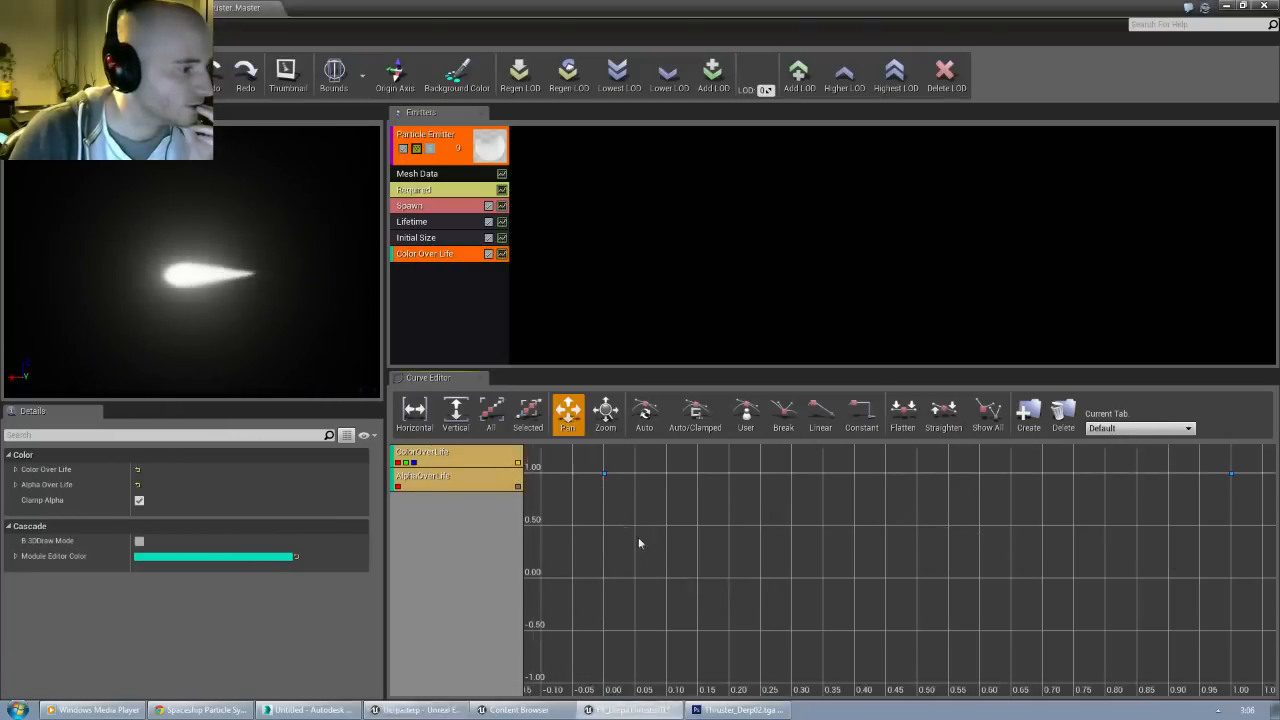
Step: Expand the Color Over Life constant curve down to the members of points 0 and 1 in the module details
click(15, 469)
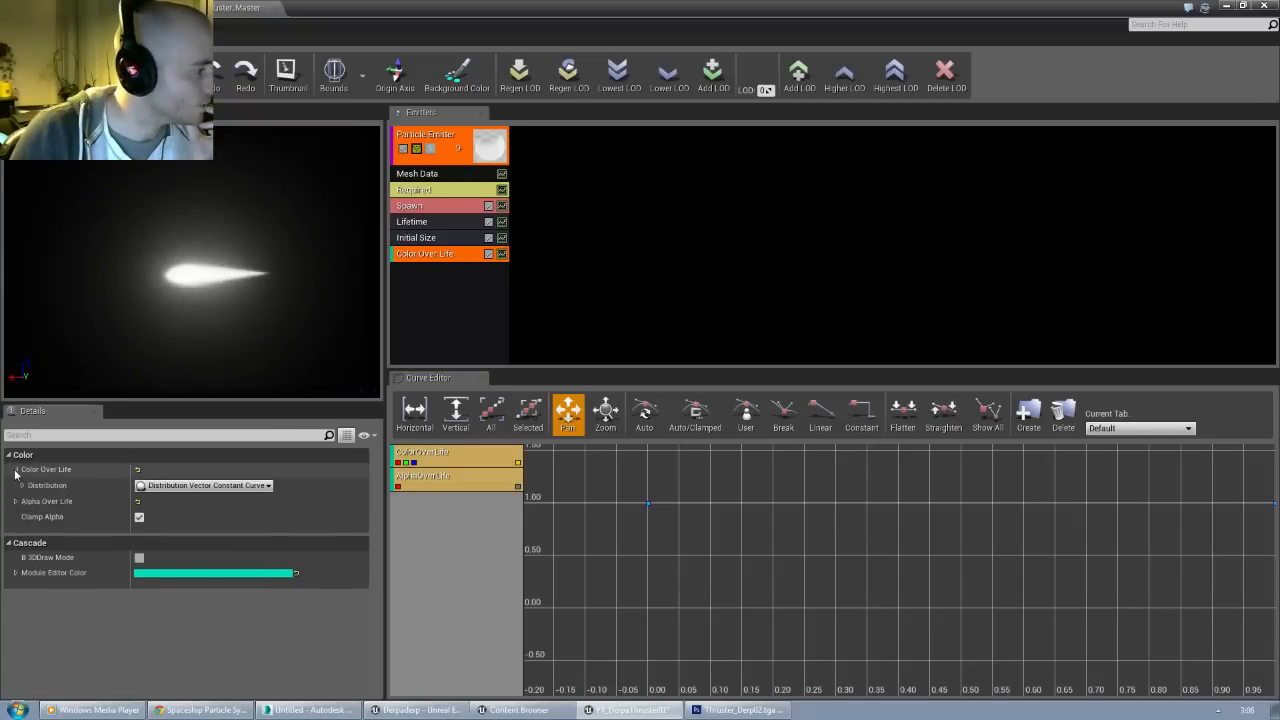
click(22, 486)
click(29, 501)
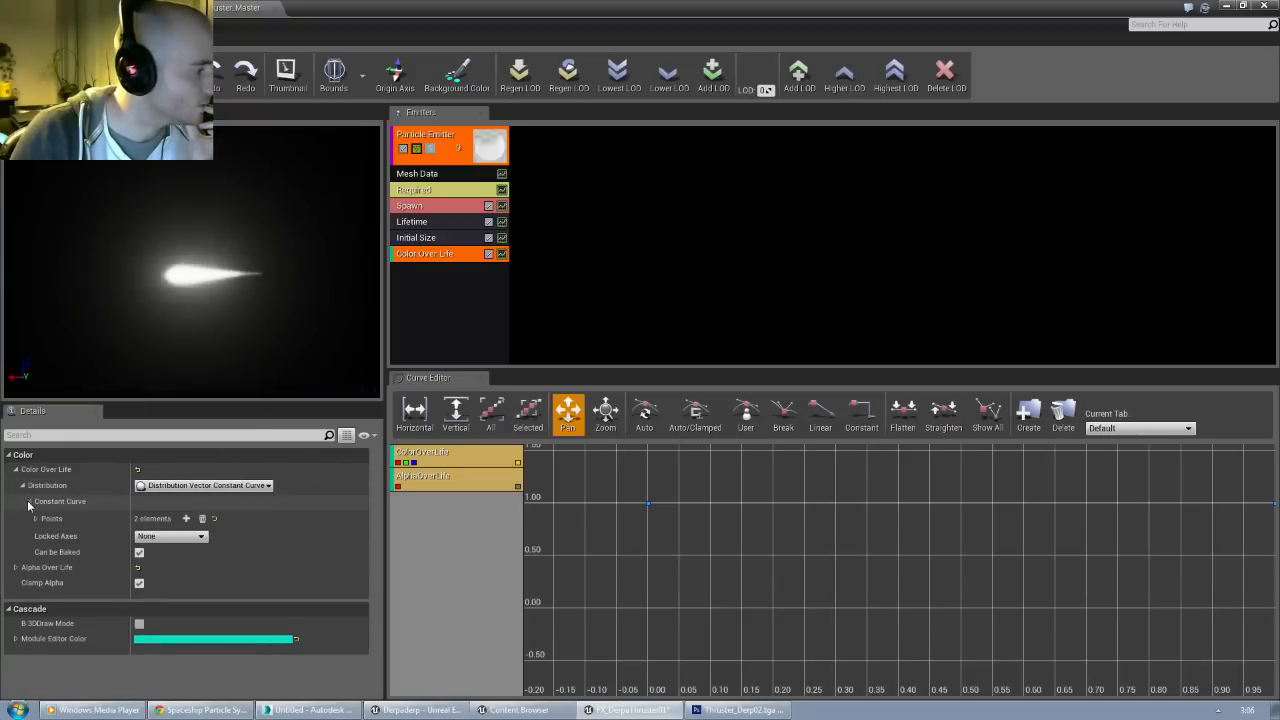
click(36, 519)
click(42, 536)
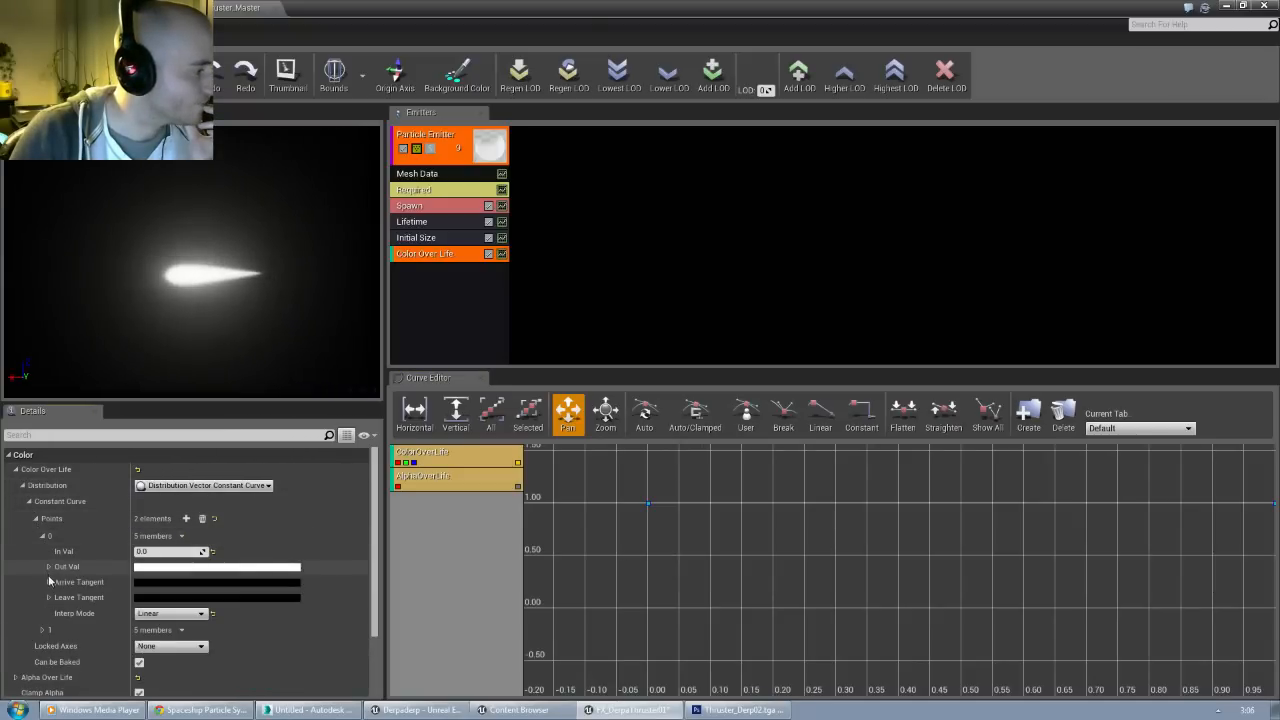
scroll(48, 620, down, 2)
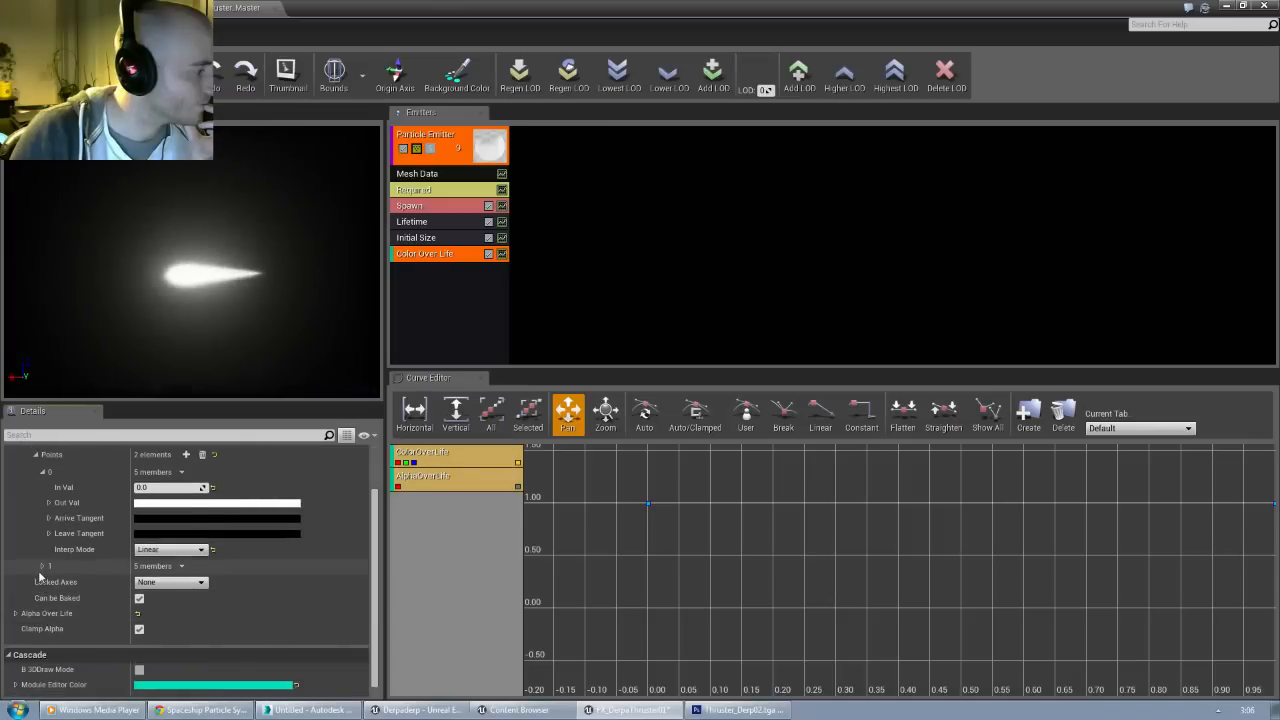
click(42, 566)
scroll(43, 572, up, 2)
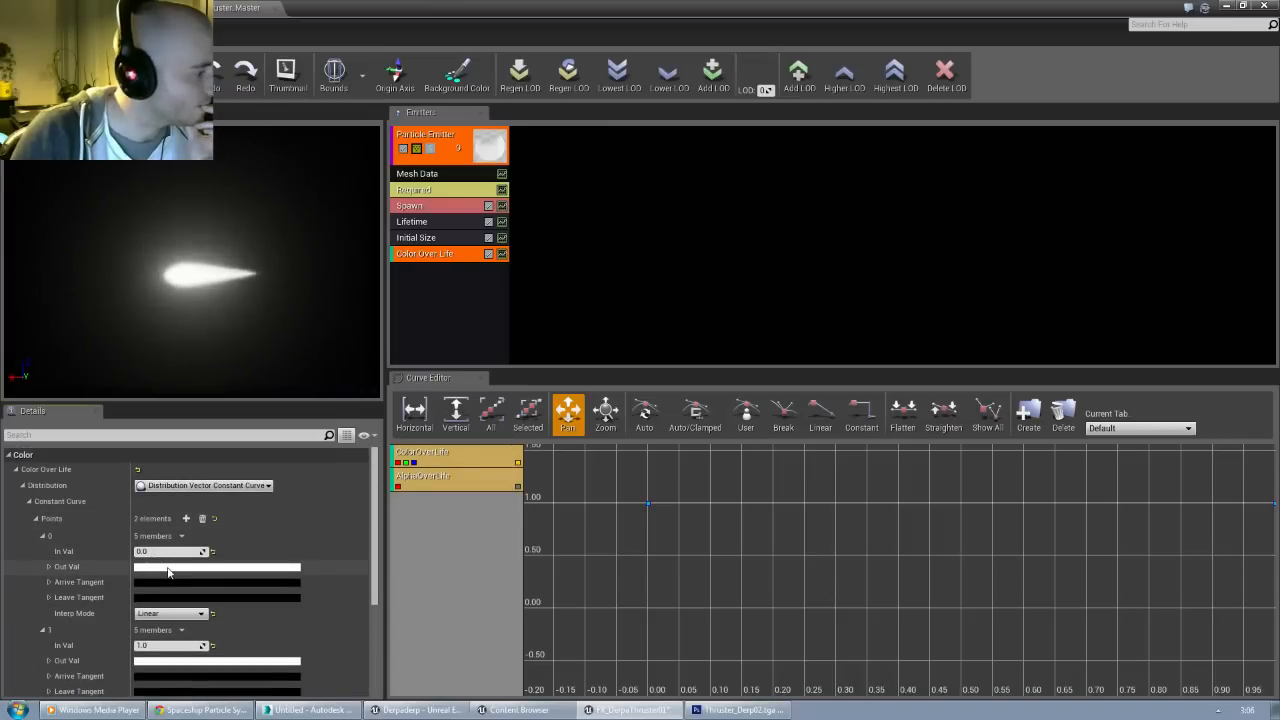
Step: Set the color of the ColorOverLife key at time 0 to light blue with R 0.059, G 0.676, B 0.996
drag(646, 532, 668, 557)
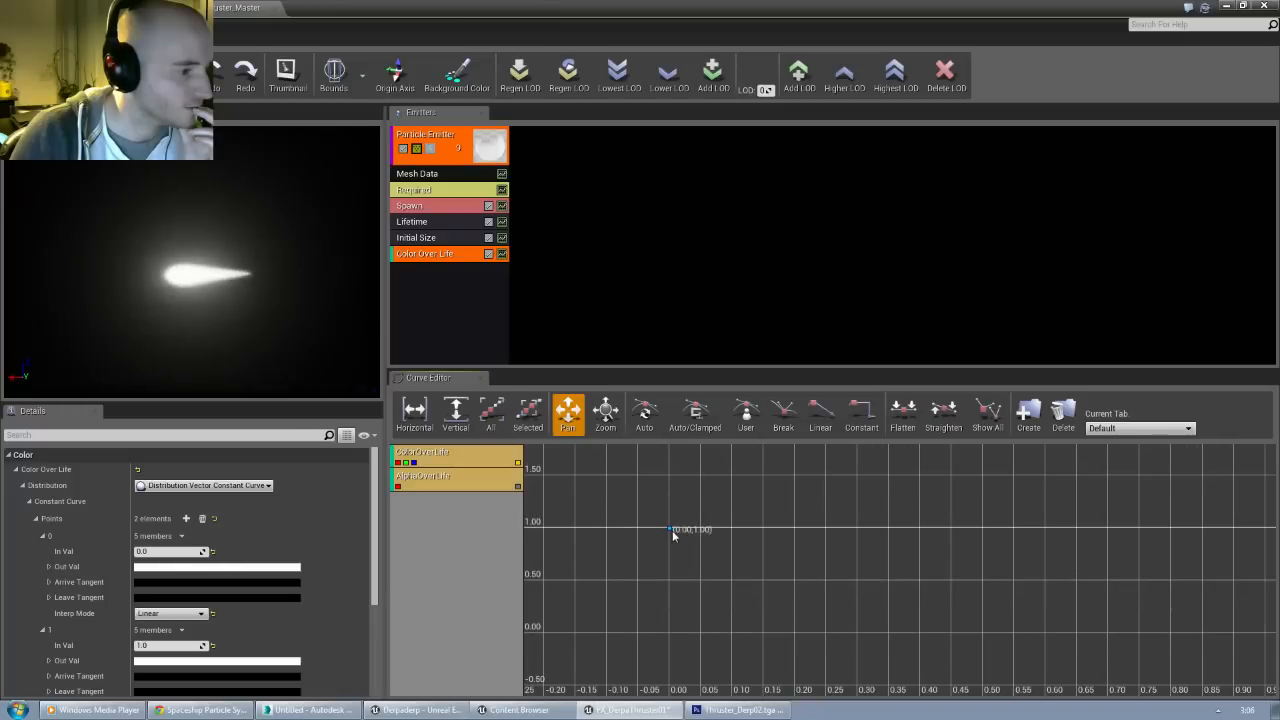
click(673, 535)
right_click(673, 532)
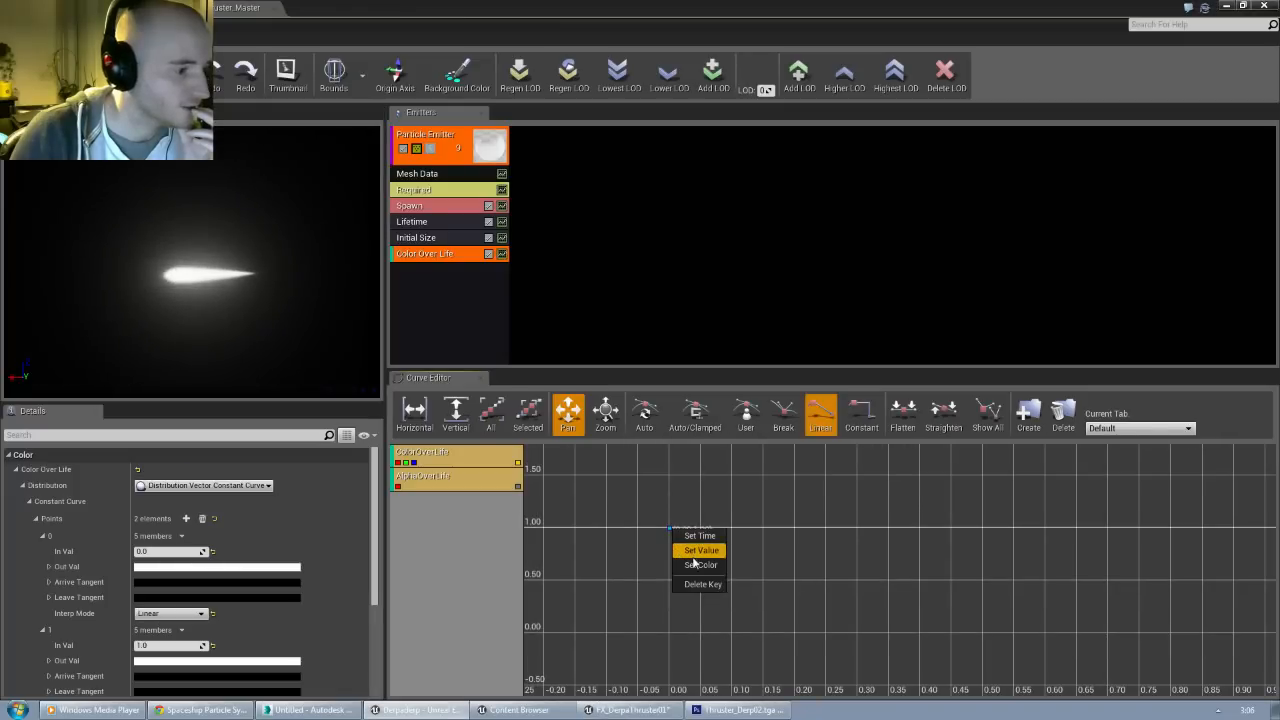
click(697, 566)
drag(765, 525, 717, 490)
click(879, 684)
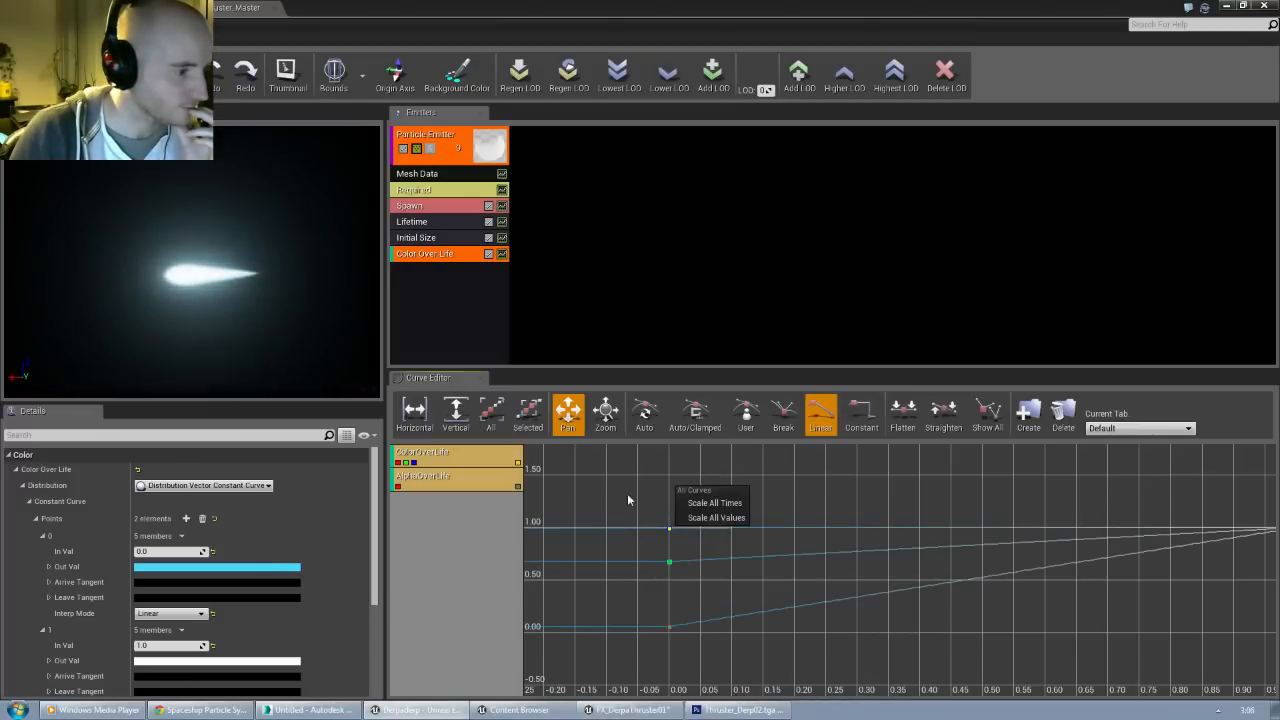
drag(627, 493, 647, 482)
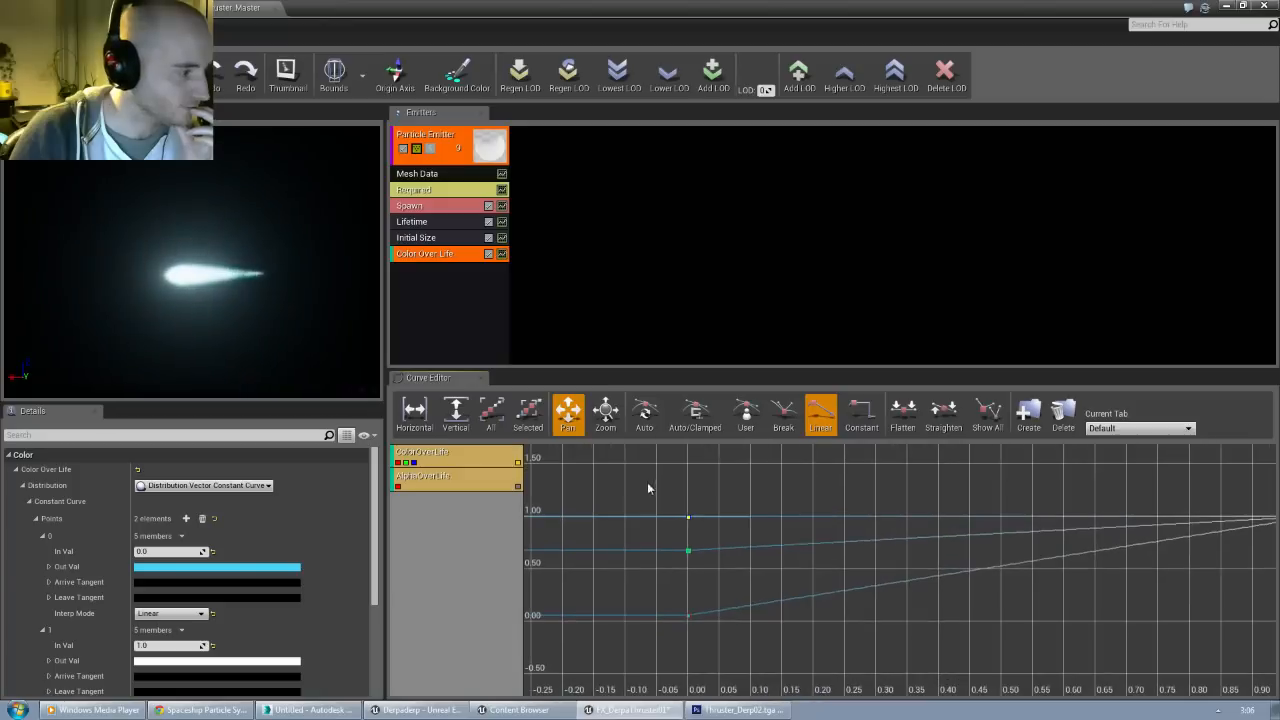
Step: Change point 0's Out Val color to a deeper blue with R 0.082, G 0.493, B 0.996
click(177, 570)
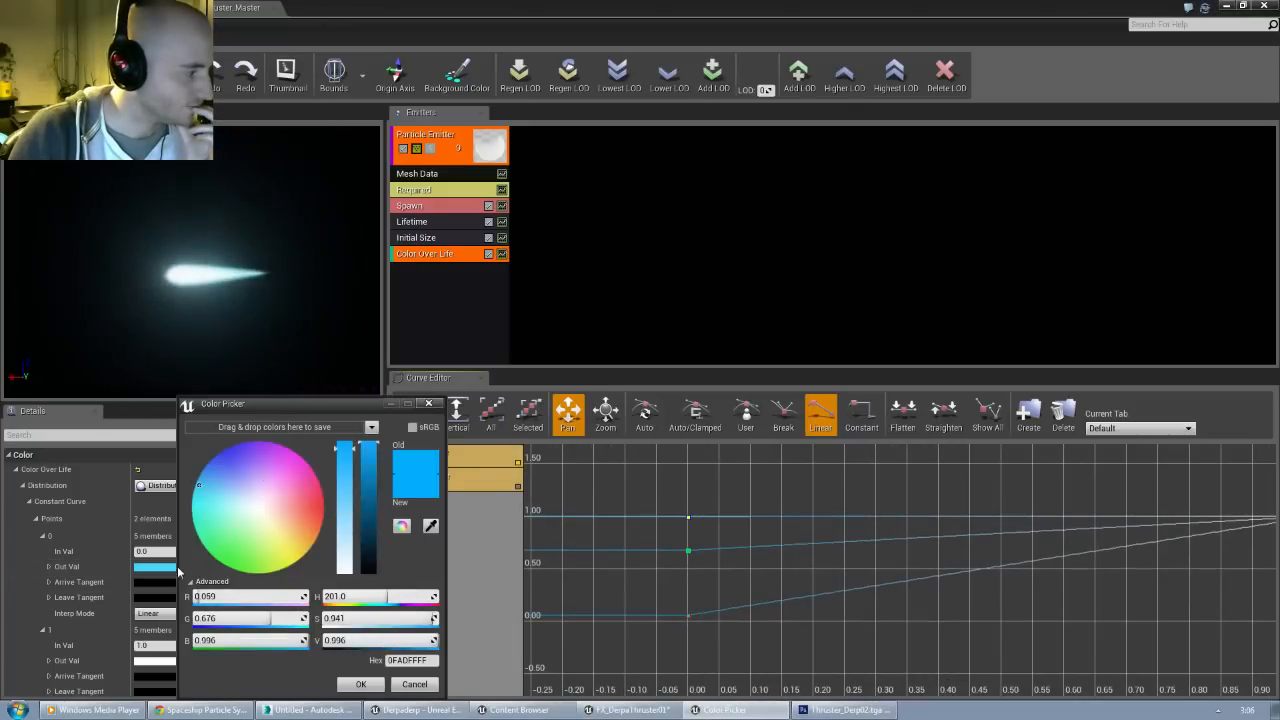
drag(201, 488, 208, 475)
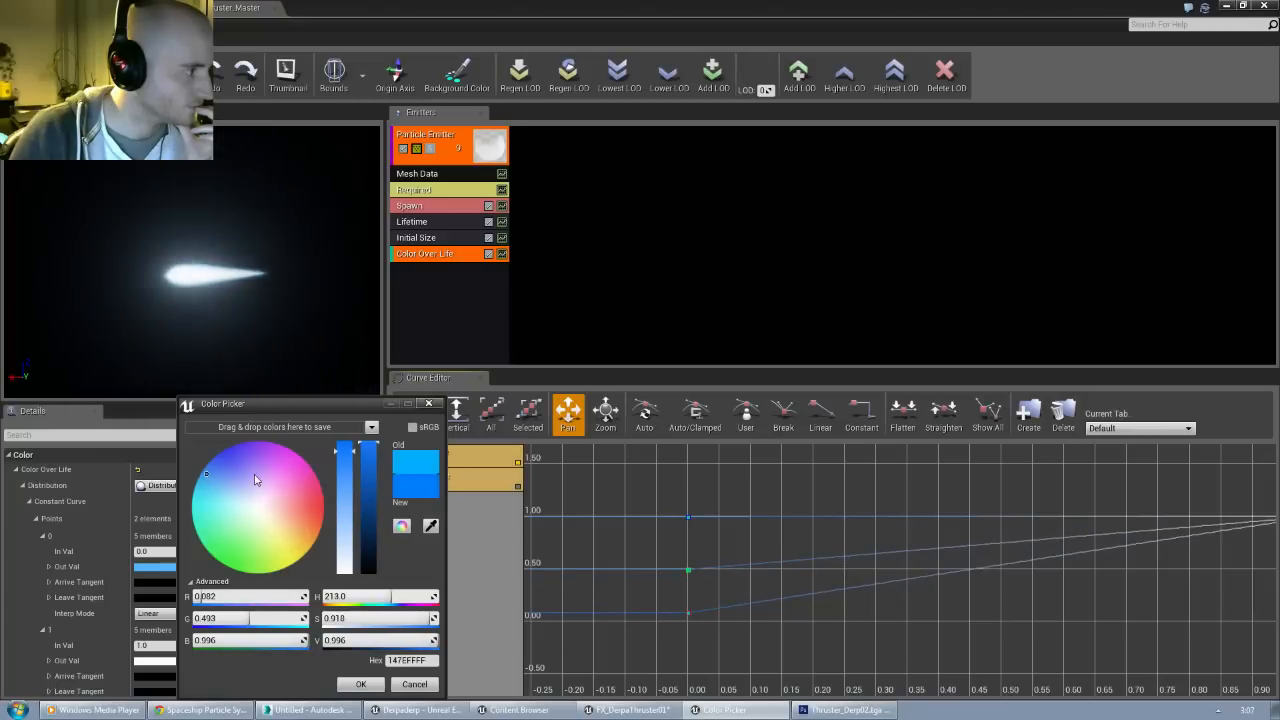
click(362, 685)
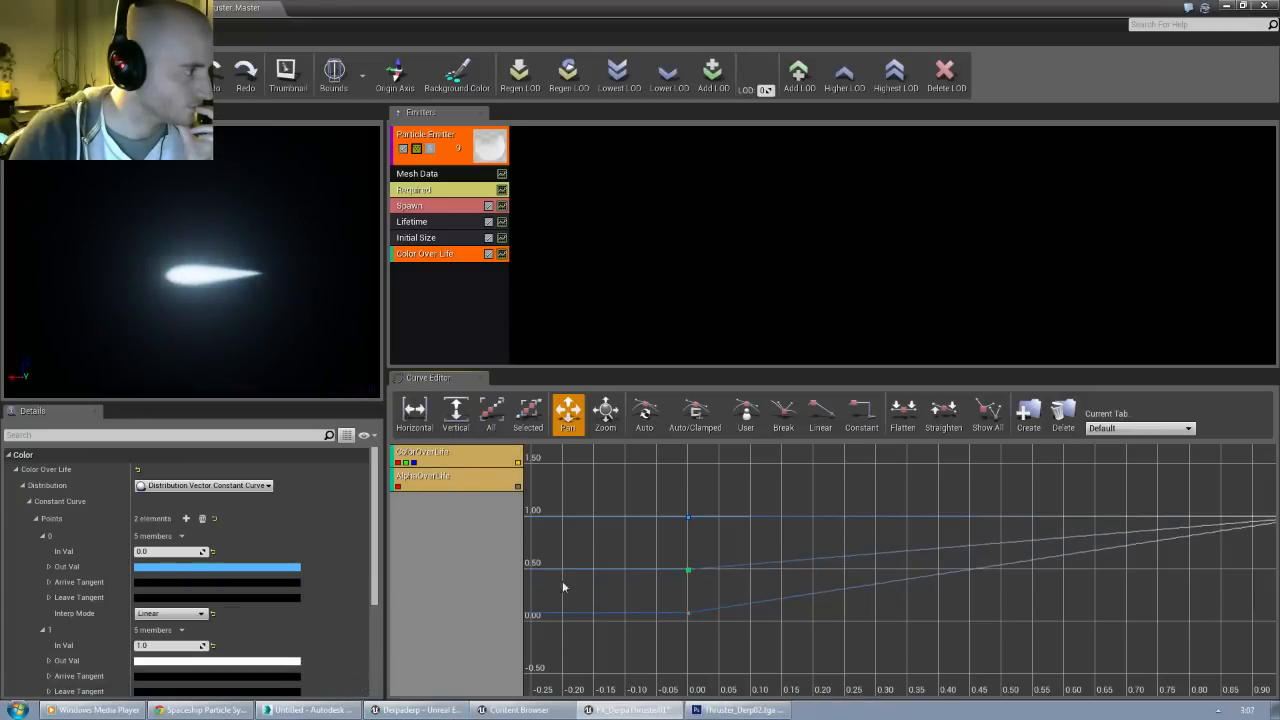
right_click(661, 547)
drag(627, 479, 698, 501)
right_click(688, 494)
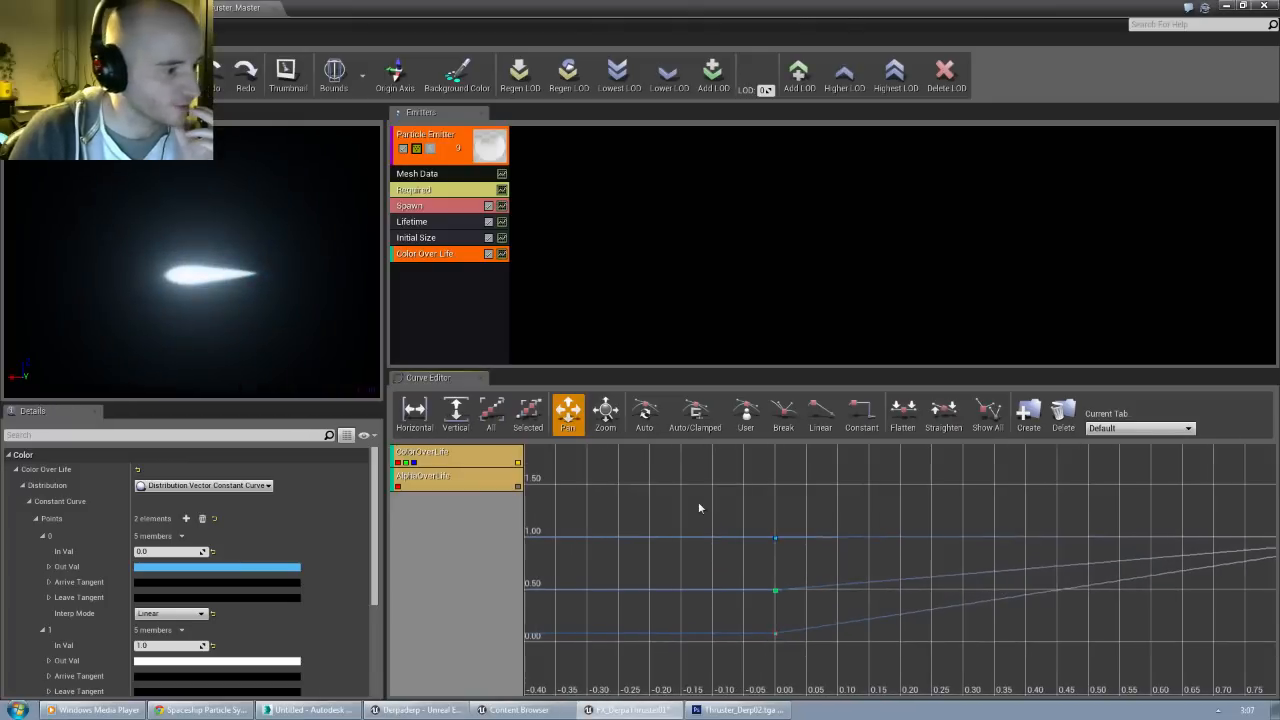
Step: Expand point 0's Out Val, try setting its blue component to 1 and 2, and undo the changes
click(48, 566)
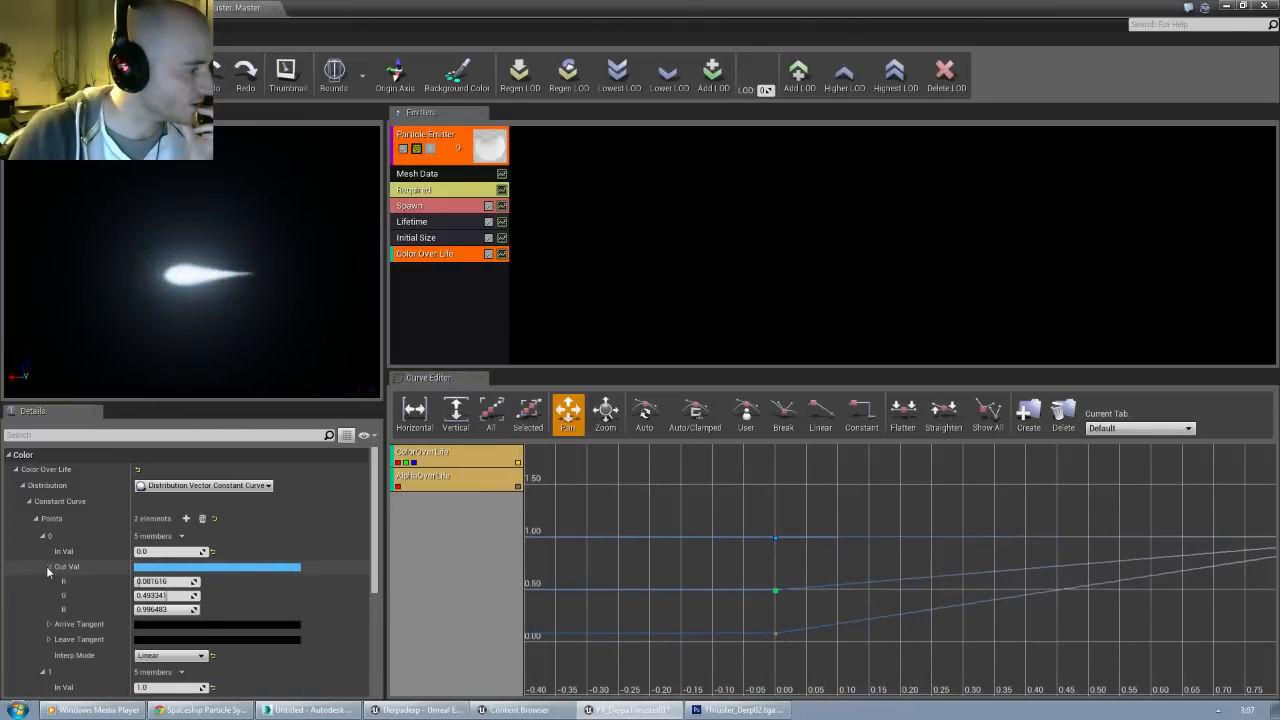
click(178, 610)
click(181, 611)
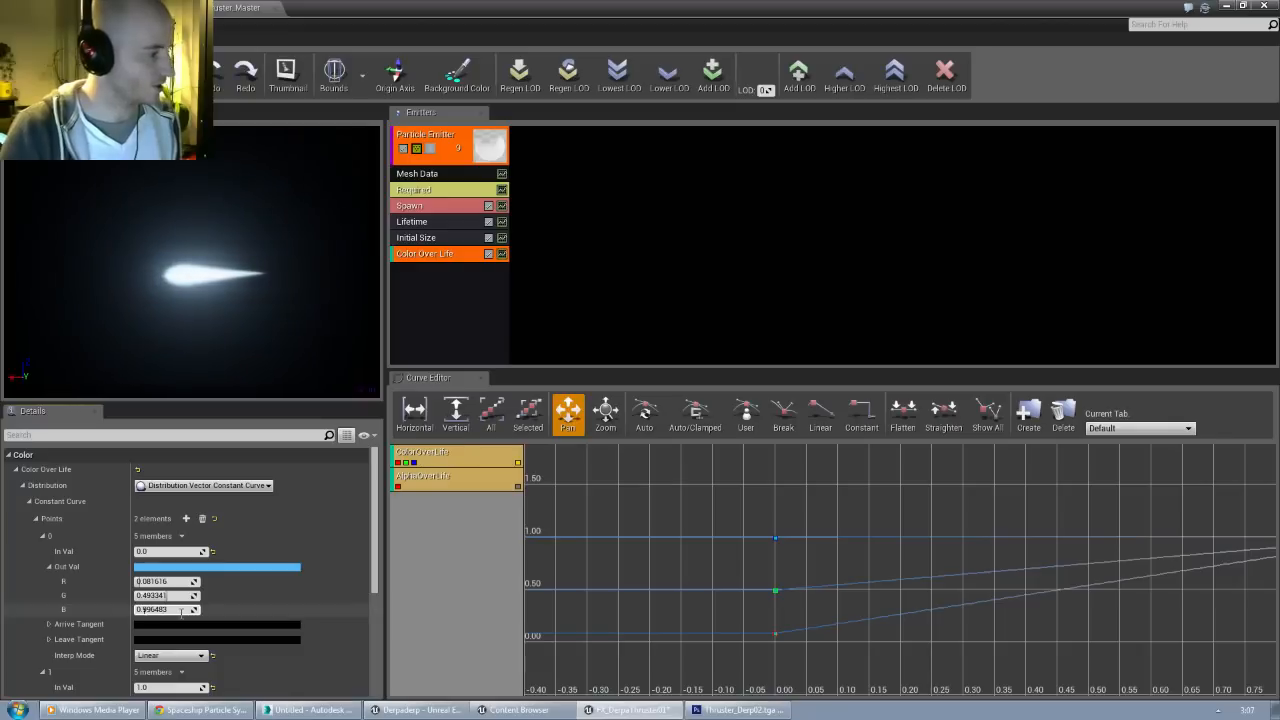
text(1)
key(Return)
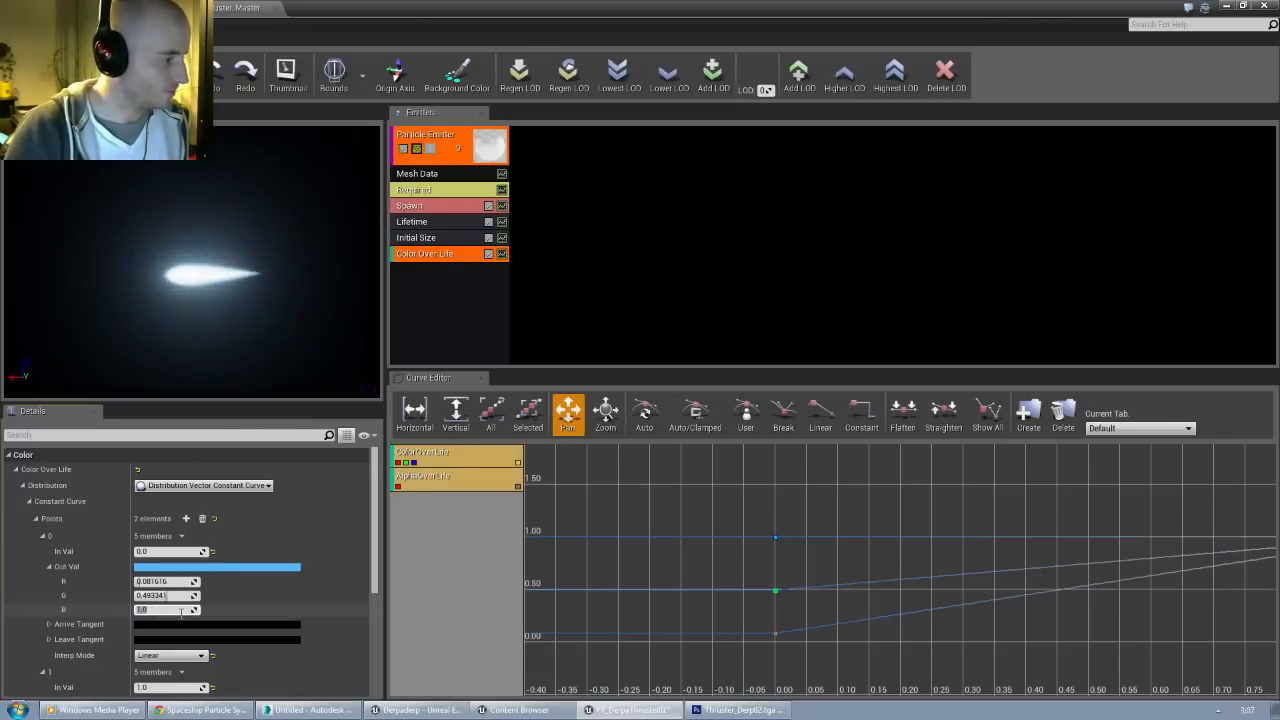
key(ctrl+z)
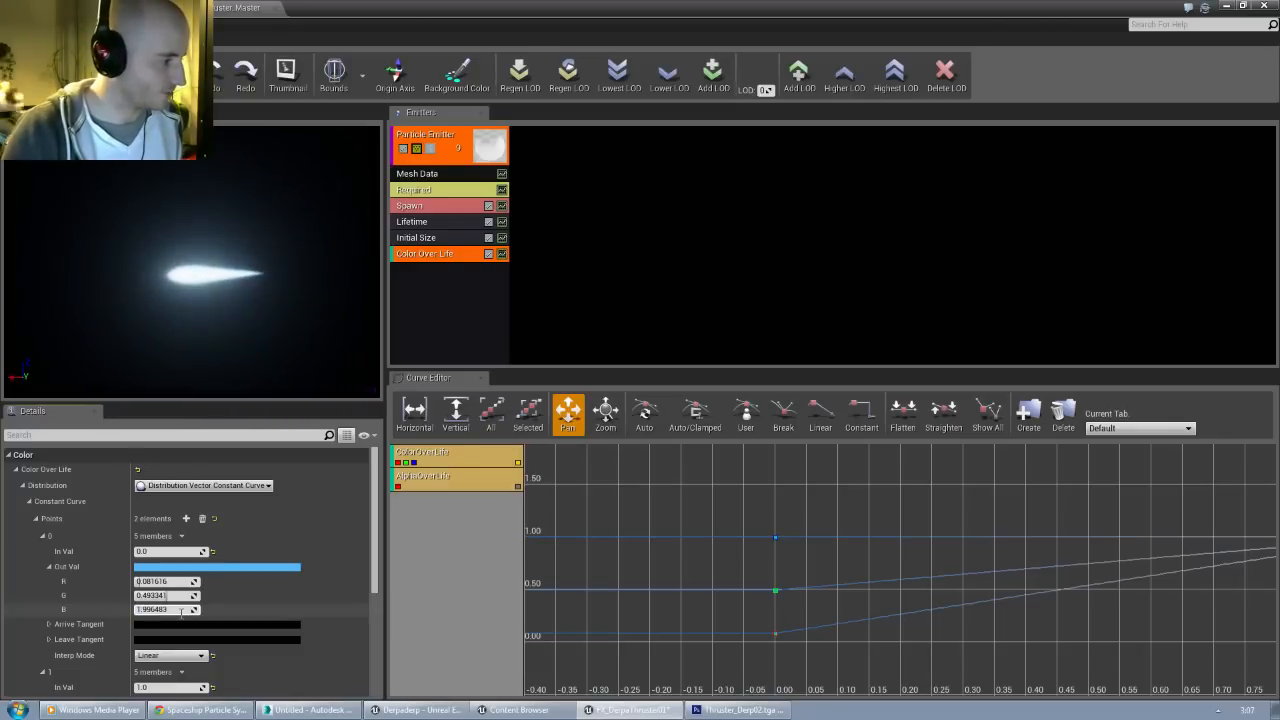
text(2)
key(Return)
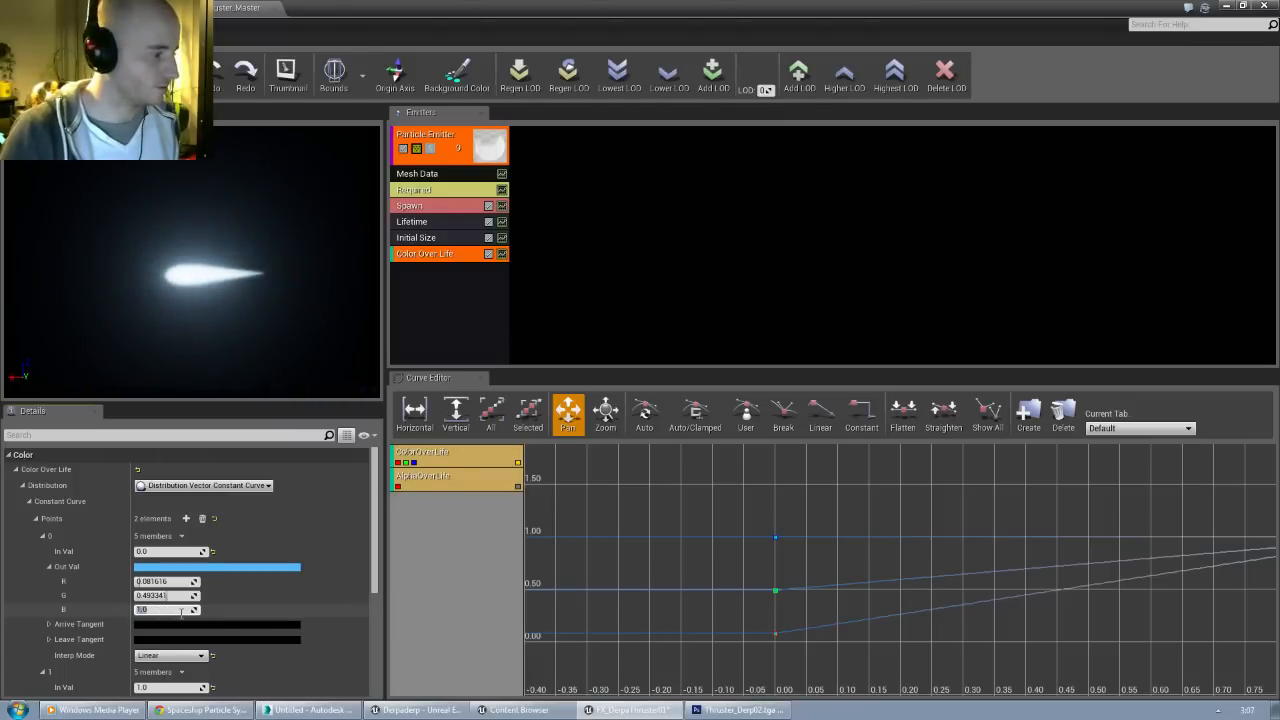
key(ctrl+z)
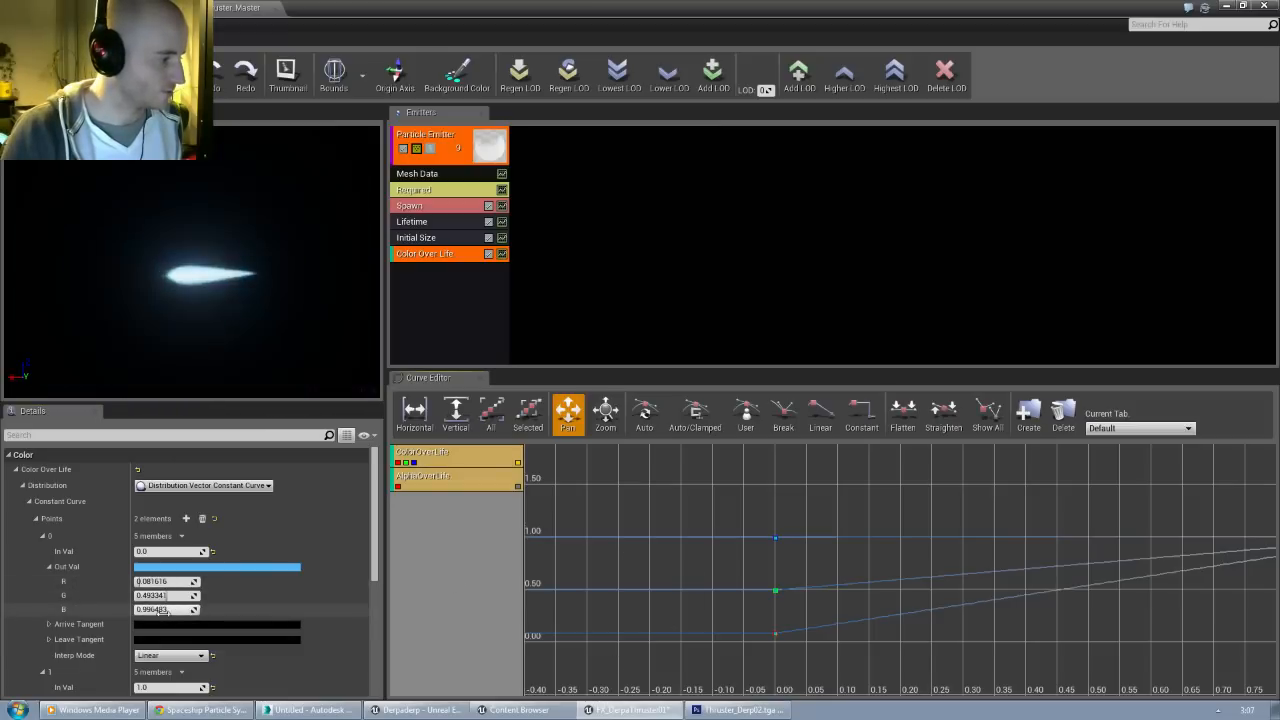
Step: Raise the blue channel's key at time 0 to a value of about 2.36 in the curve graph
scroll(740, 563, down, 2)
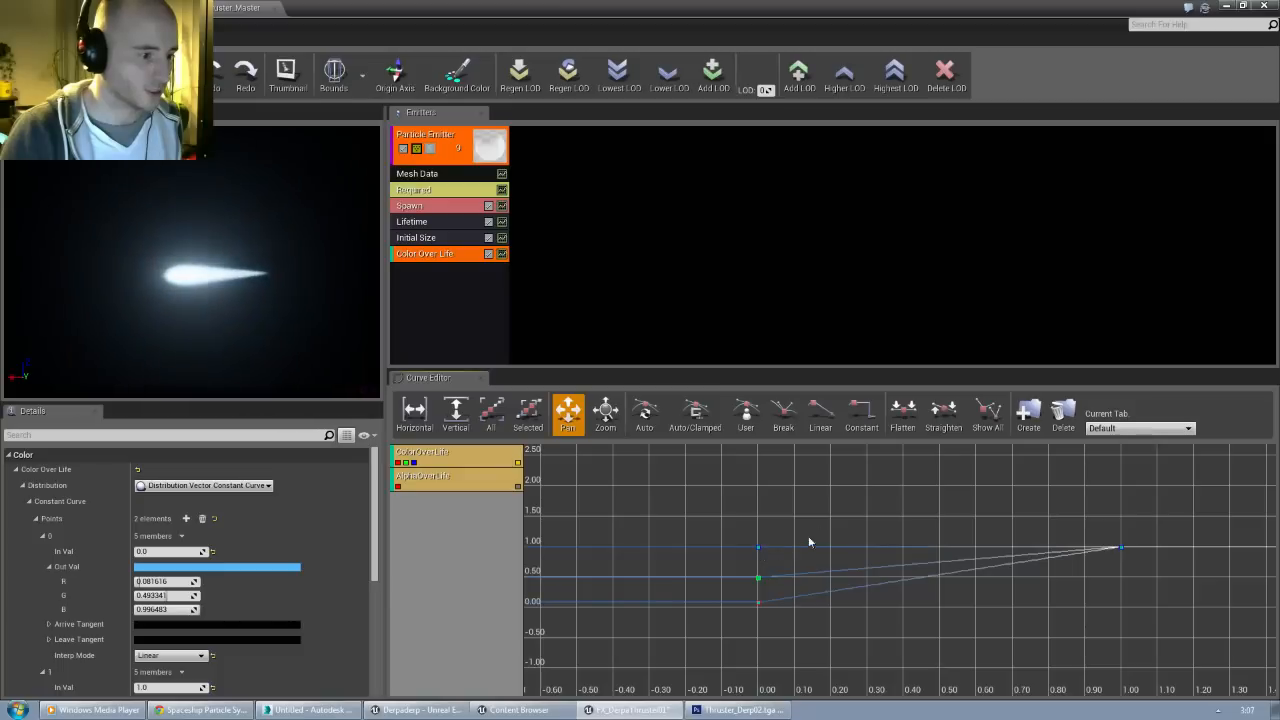
right_click(768, 542)
drag(793, 508, 764, 523)
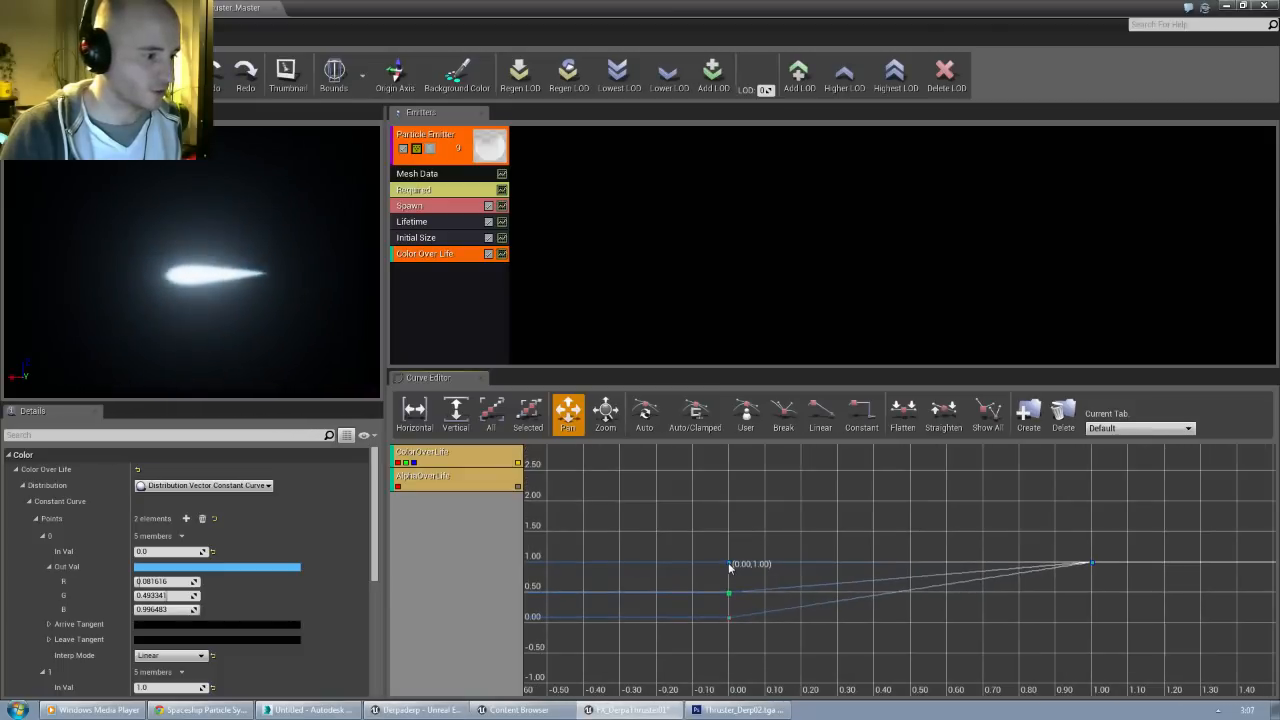
drag(729, 566, 726, 480)
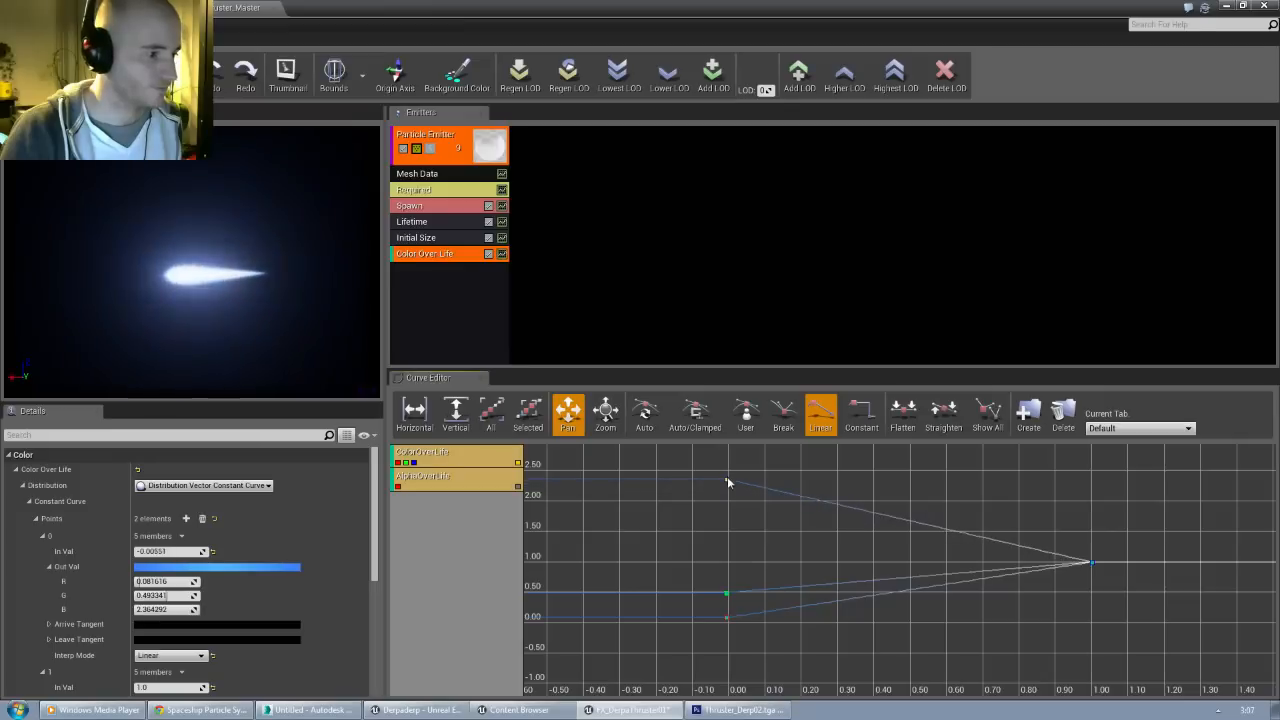
click(746, 501)
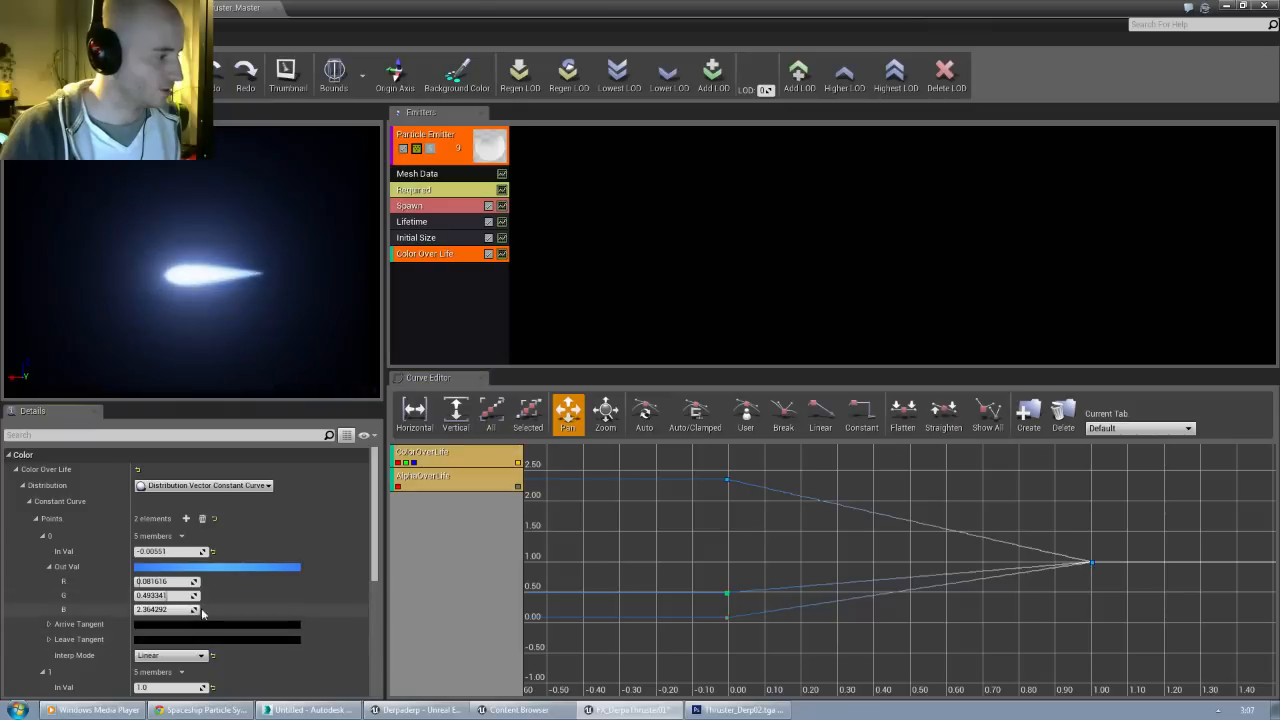
Step: Set point 0's blue component to 1.0, try moving its curve key, and undo back to the picked blue at time 0
click(176, 608)
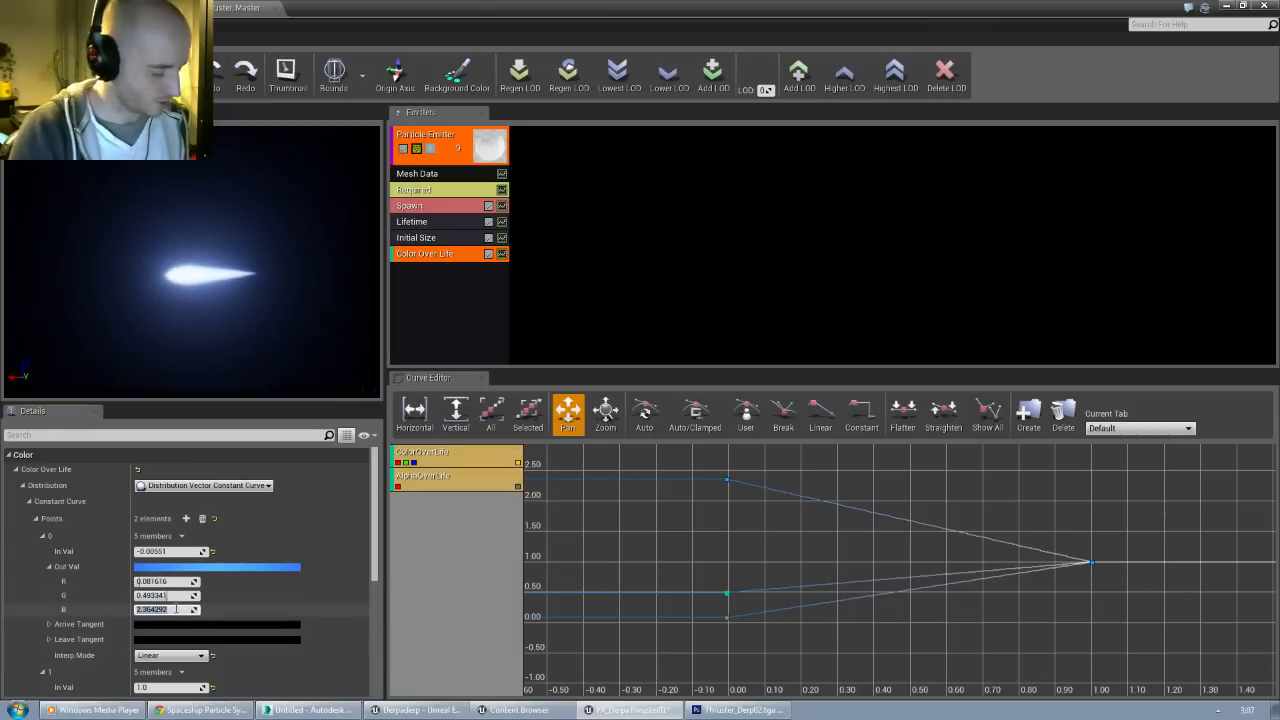
text(1.0)
key(Return)
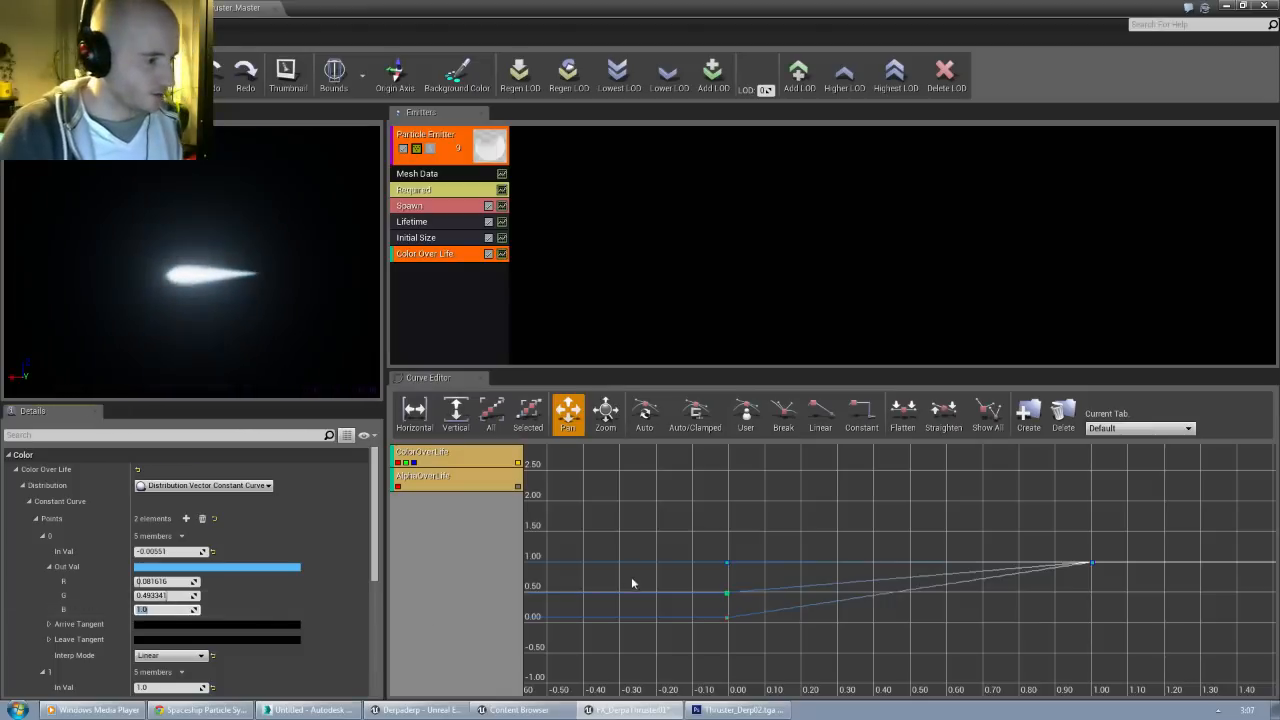
ctrl+drag(589, 537, 589, 466)
key(ctrl+z)
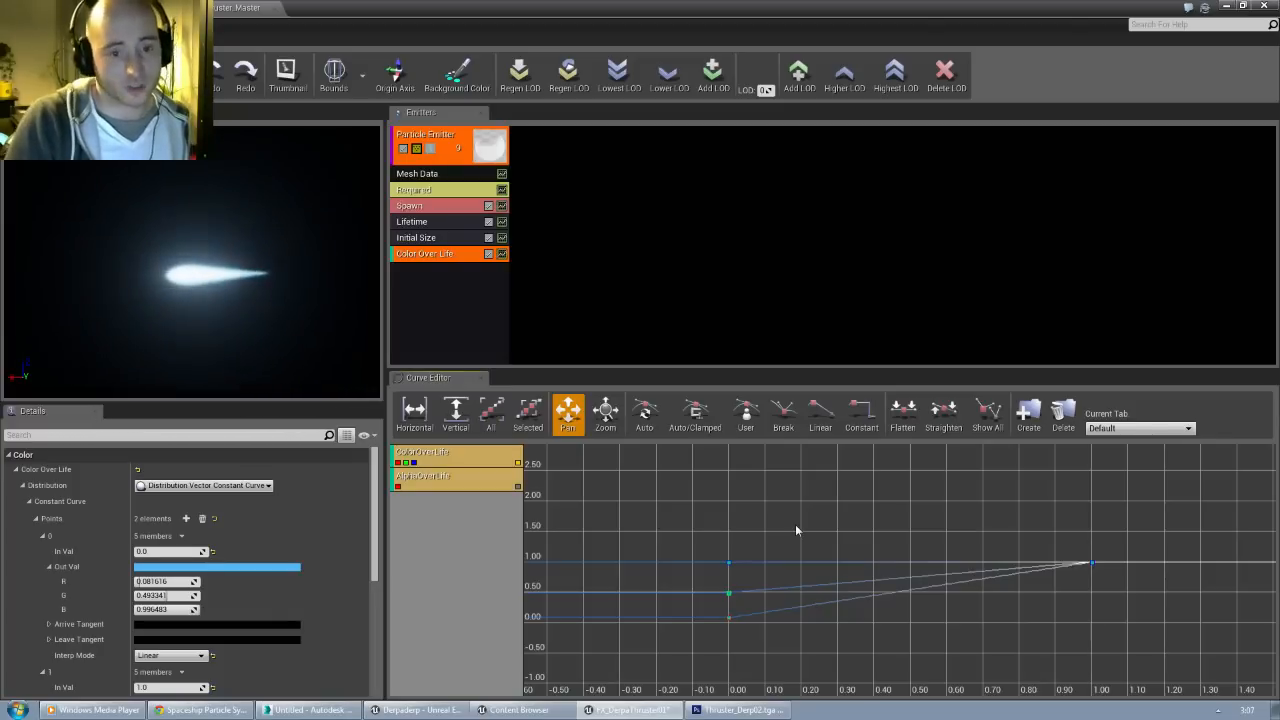
Step: Set the color of the ColorOverLife key at time 1 to turquoise with R 0.04, G 1.0, B 0.866
drag(748, 524, 651, 509)
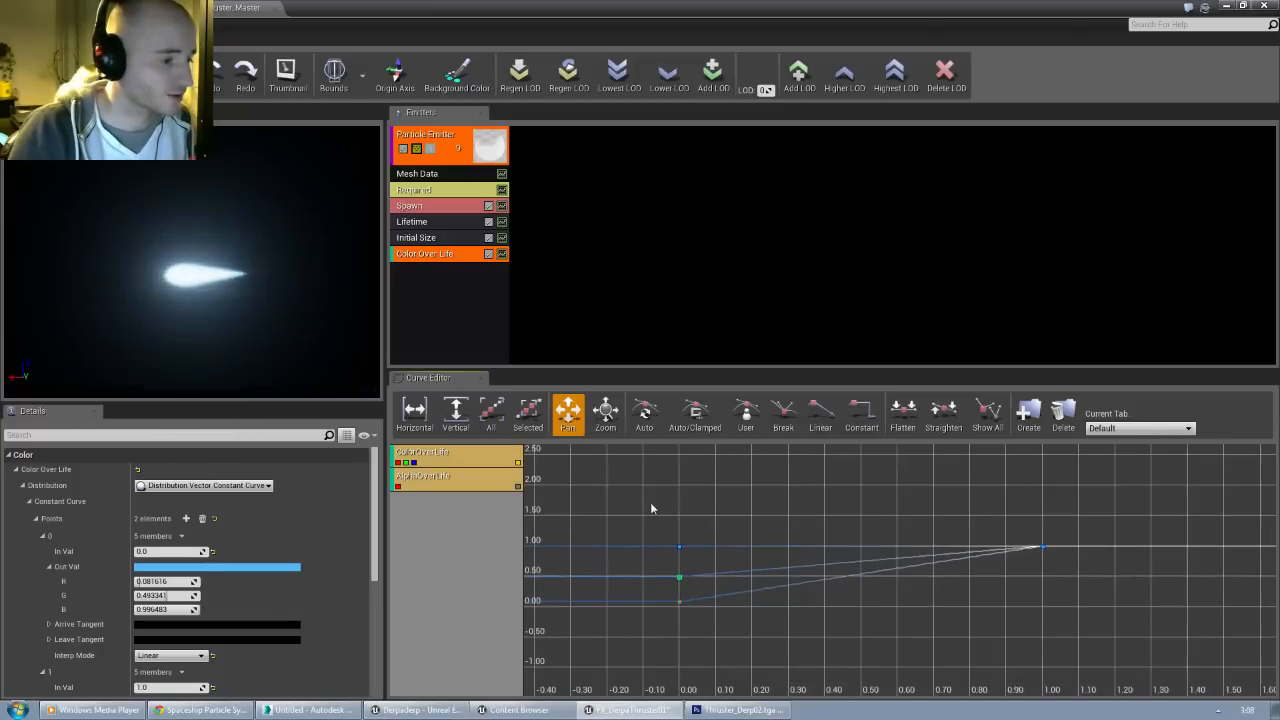
drag(996, 522, 820, 526)
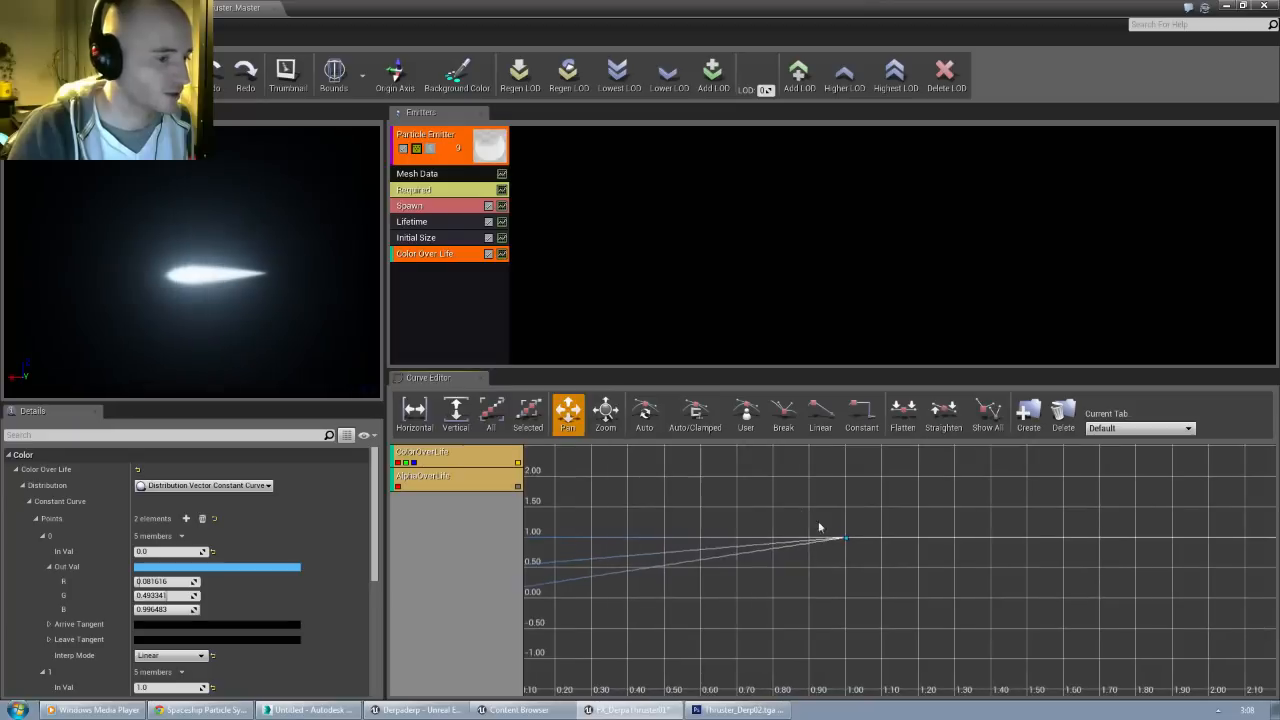
click(847, 541)
right_click(847, 541)
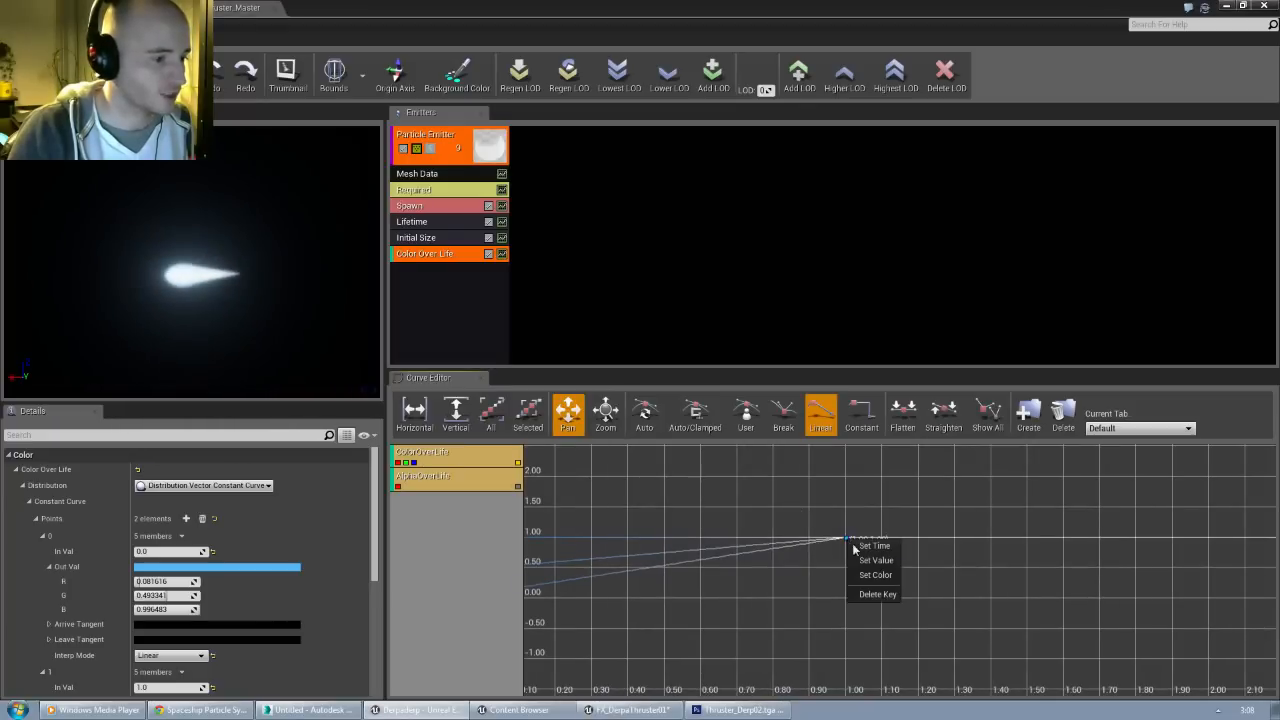
click(866, 576)
click(898, 520)
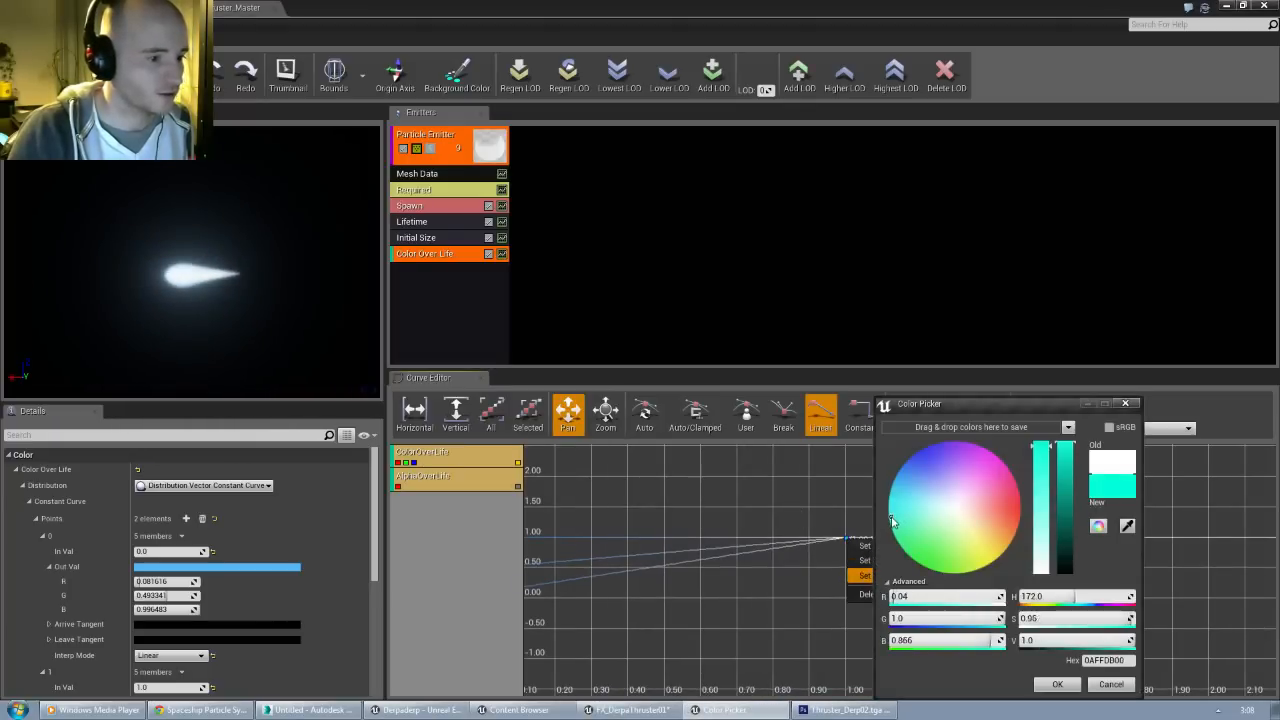
click(1057, 684)
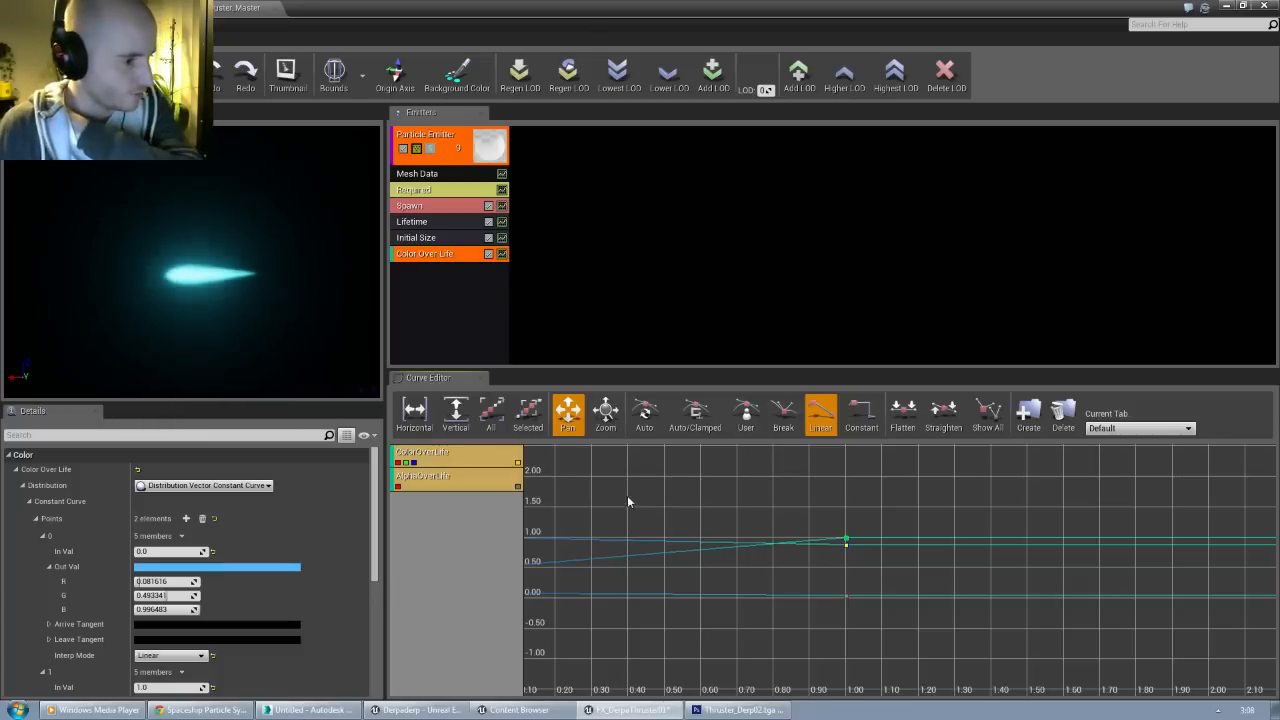
Step: Change the ColorOverLife end key at time 1 to red with R 0.996, G 0.0, B 0.059
drag(668, 507, 709, 503)
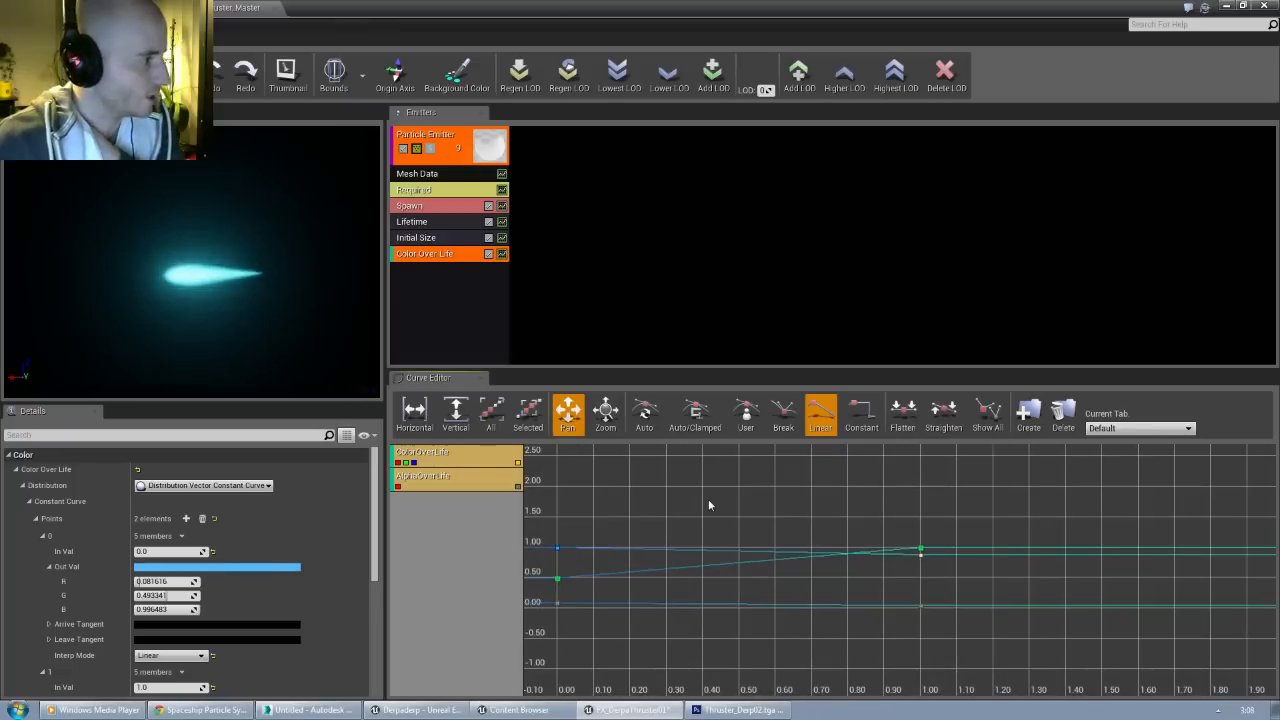
right_click(921, 549)
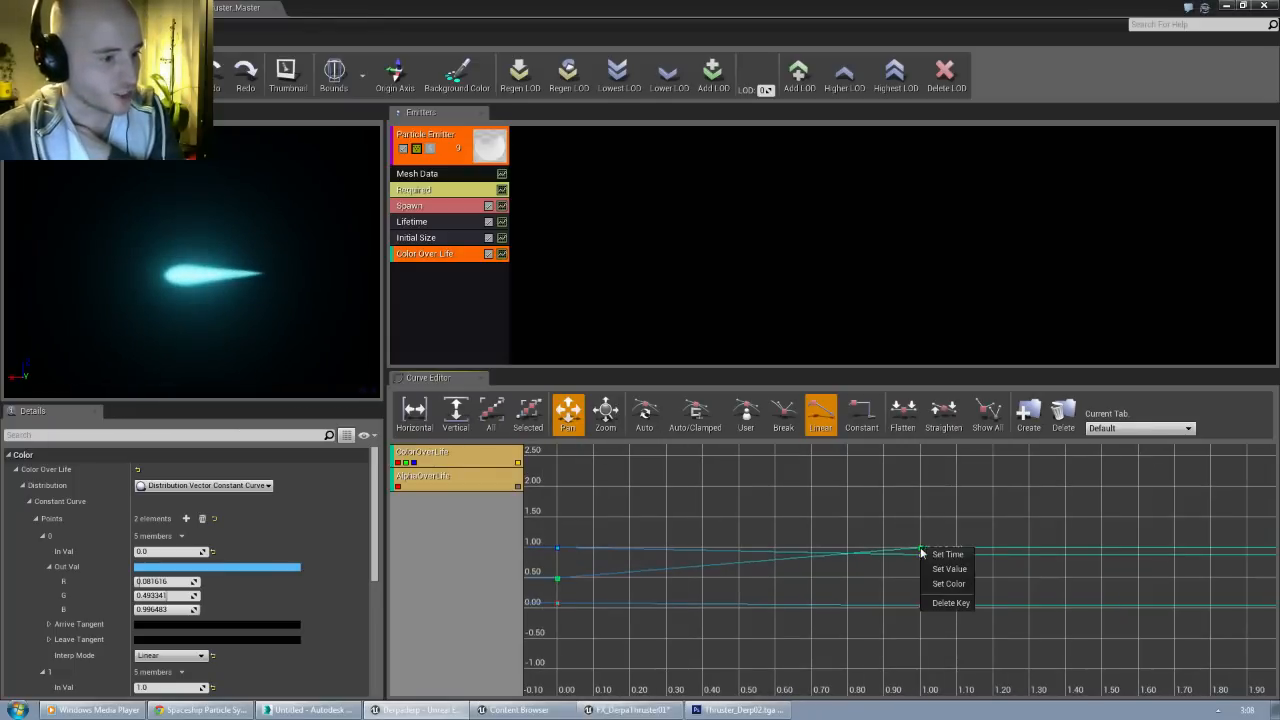
click(964, 584)
click(1044, 503)
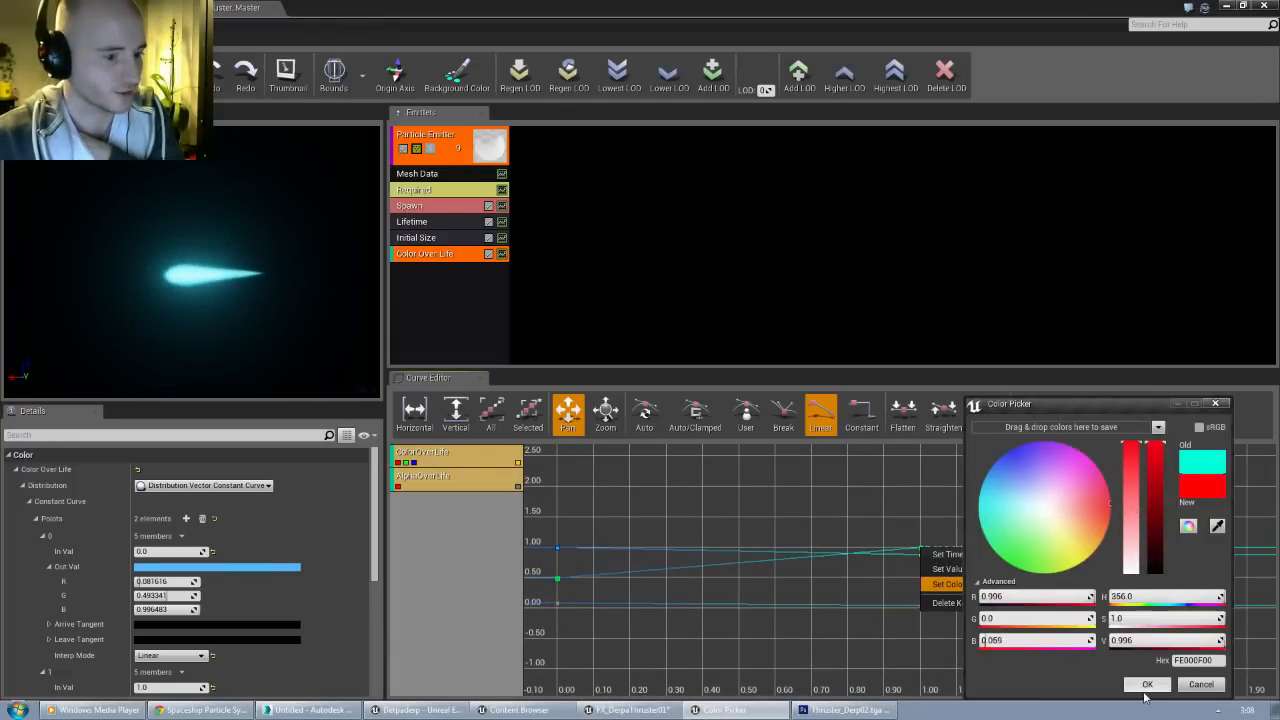
click(1147, 688)
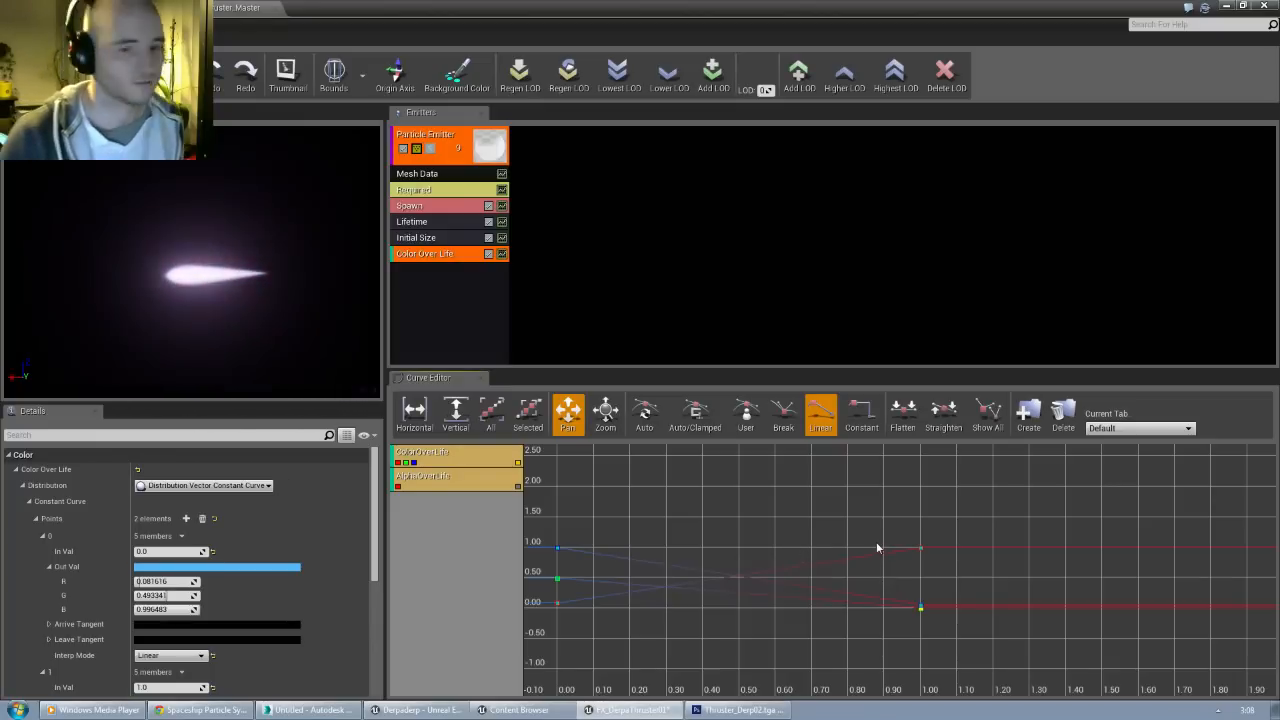
Step: Undo the red end color and add a ColorOverLife key at about time 0.51
key(ctrl+z)
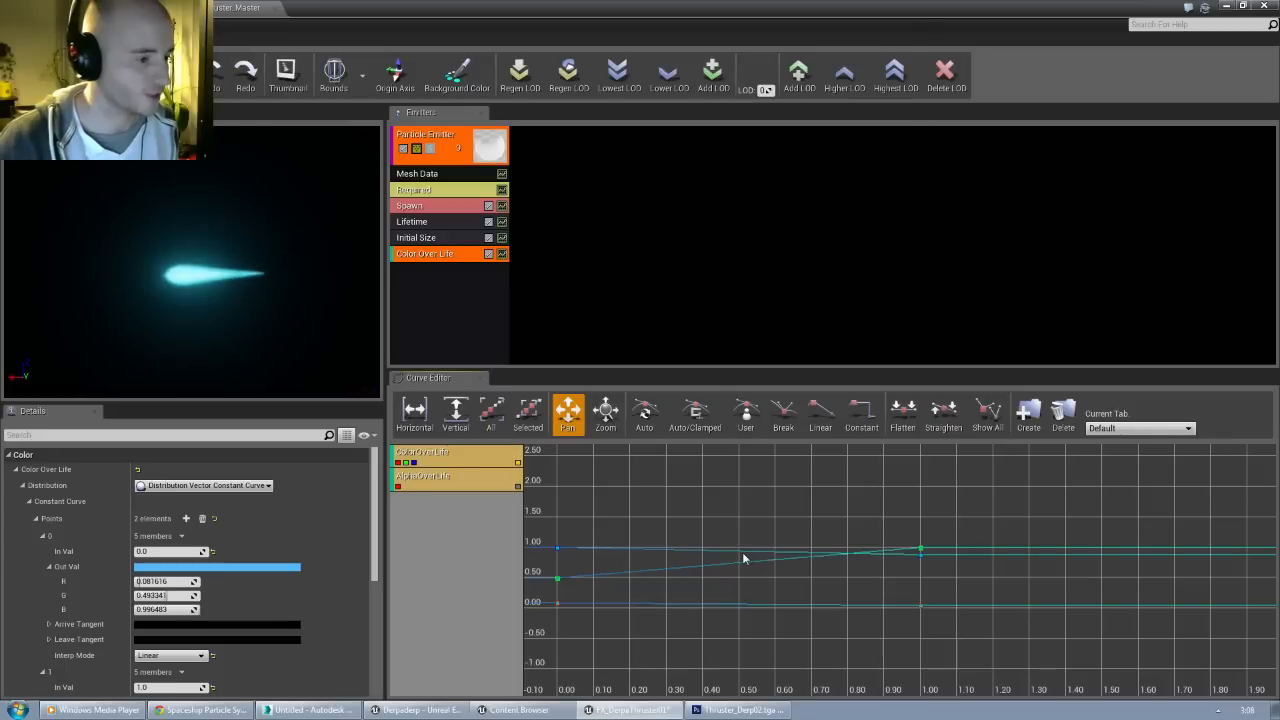
ctrl+click(742, 554)
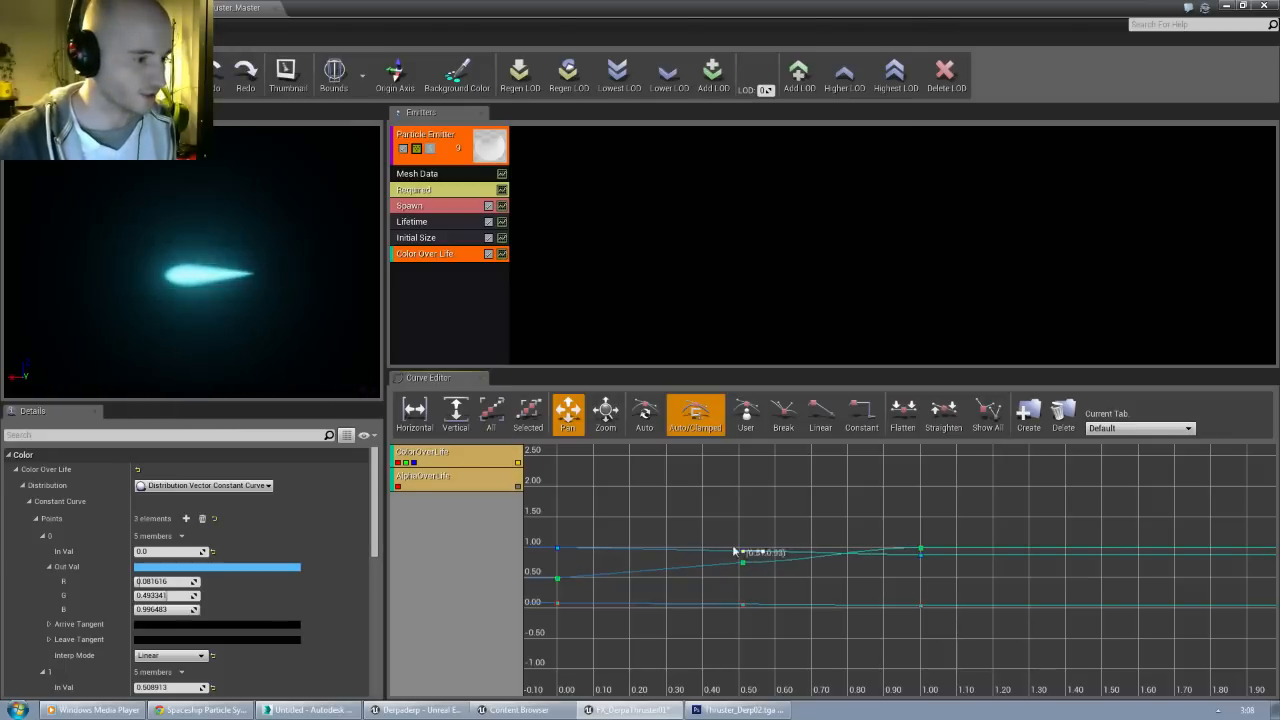
Step: Try orange with R 0.937, G 0.283, B 0.0 as the color of the middle ColorOverLife key
right_click(742, 553)
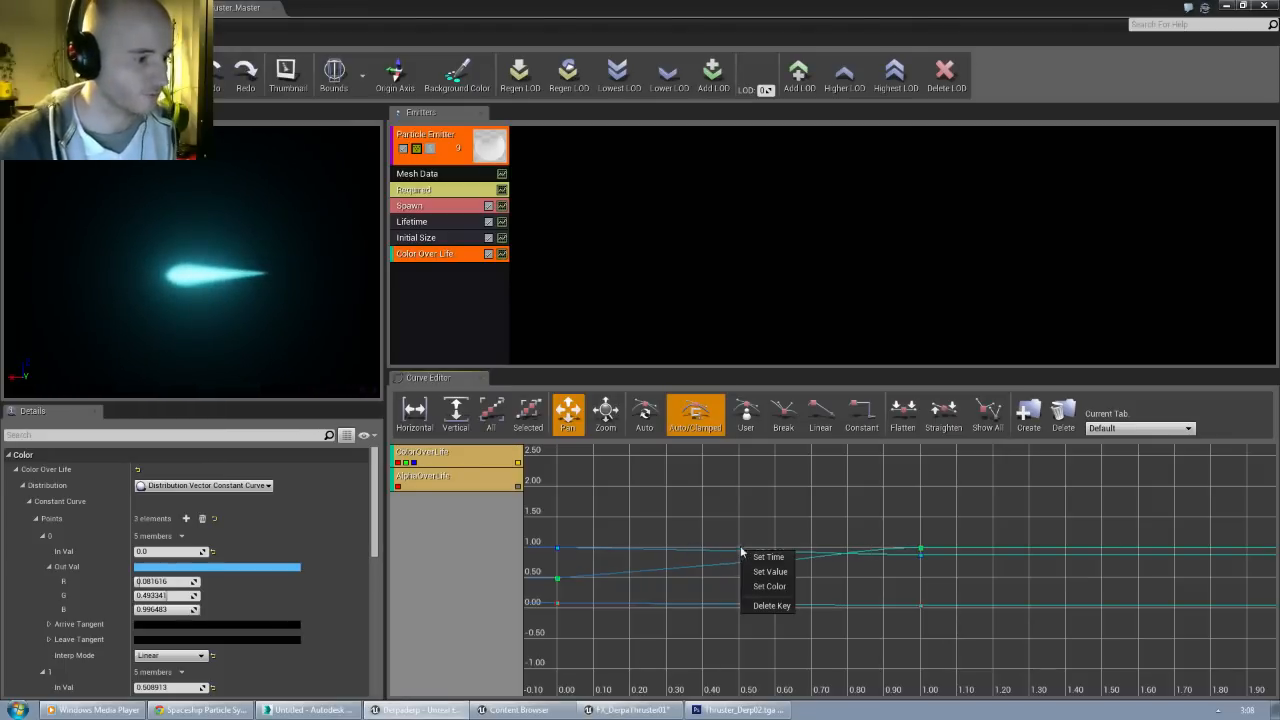
click(760, 587)
drag(905, 525, 930, 541)
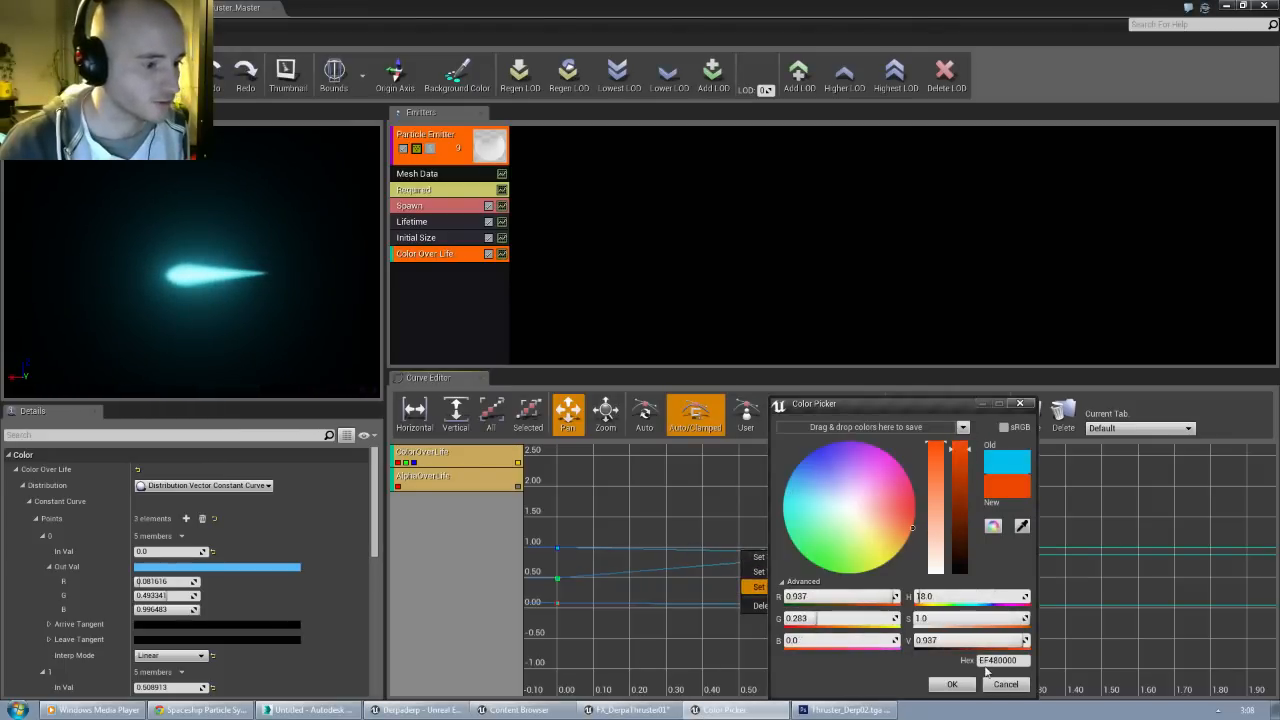
click(952, 684)
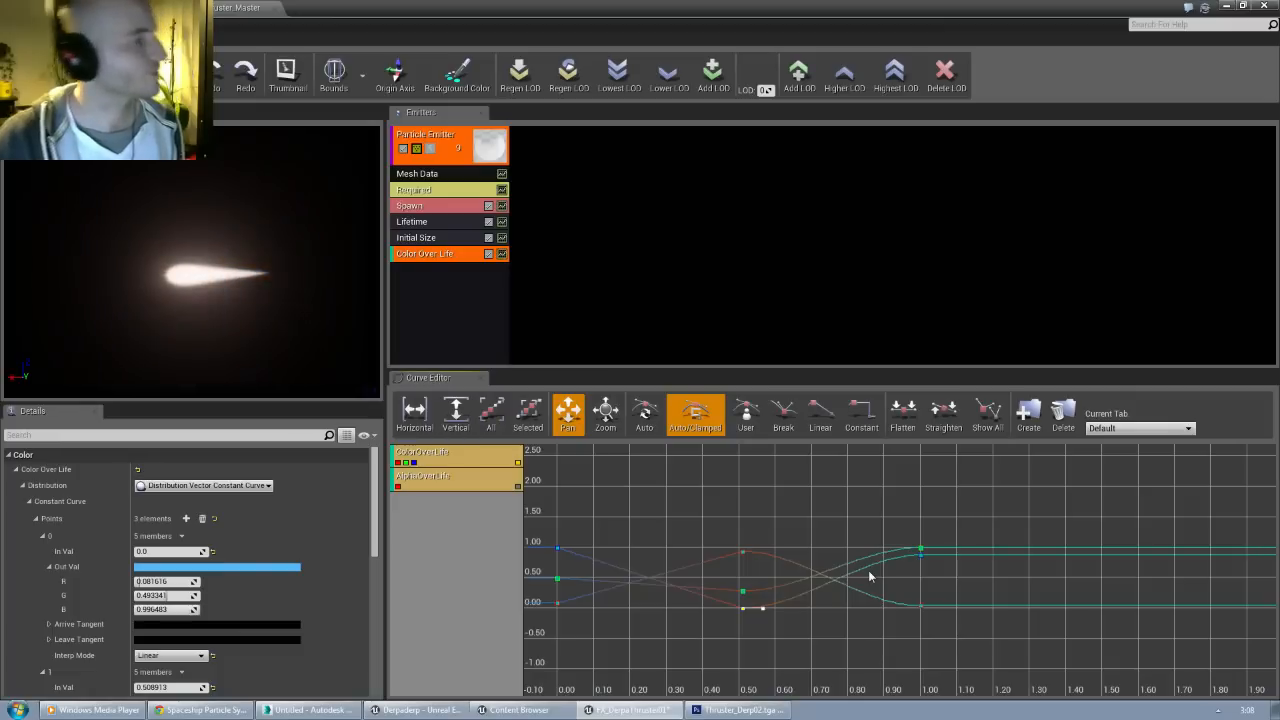
Step: Try a pale yellow on the middle ColorOverLife key, and undo back to its original blue
right_click(743, 555)
click(770, 588)
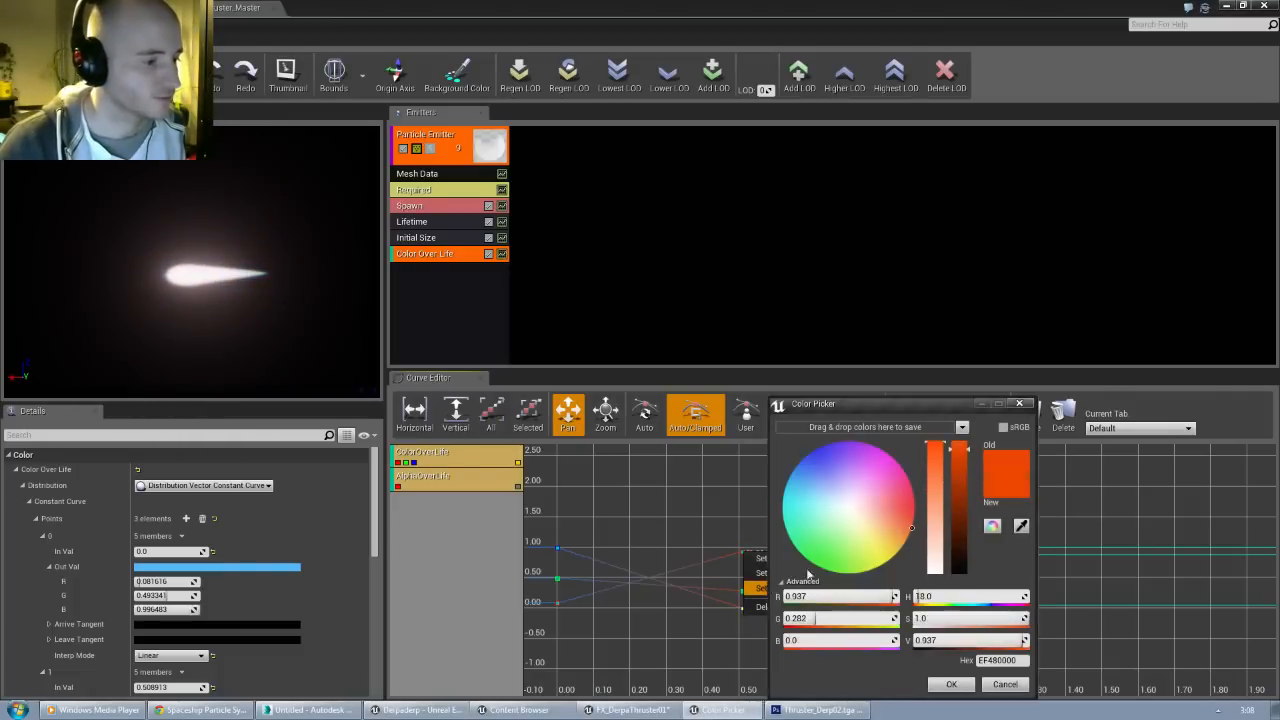
click(869, 537)
click(951, 684)
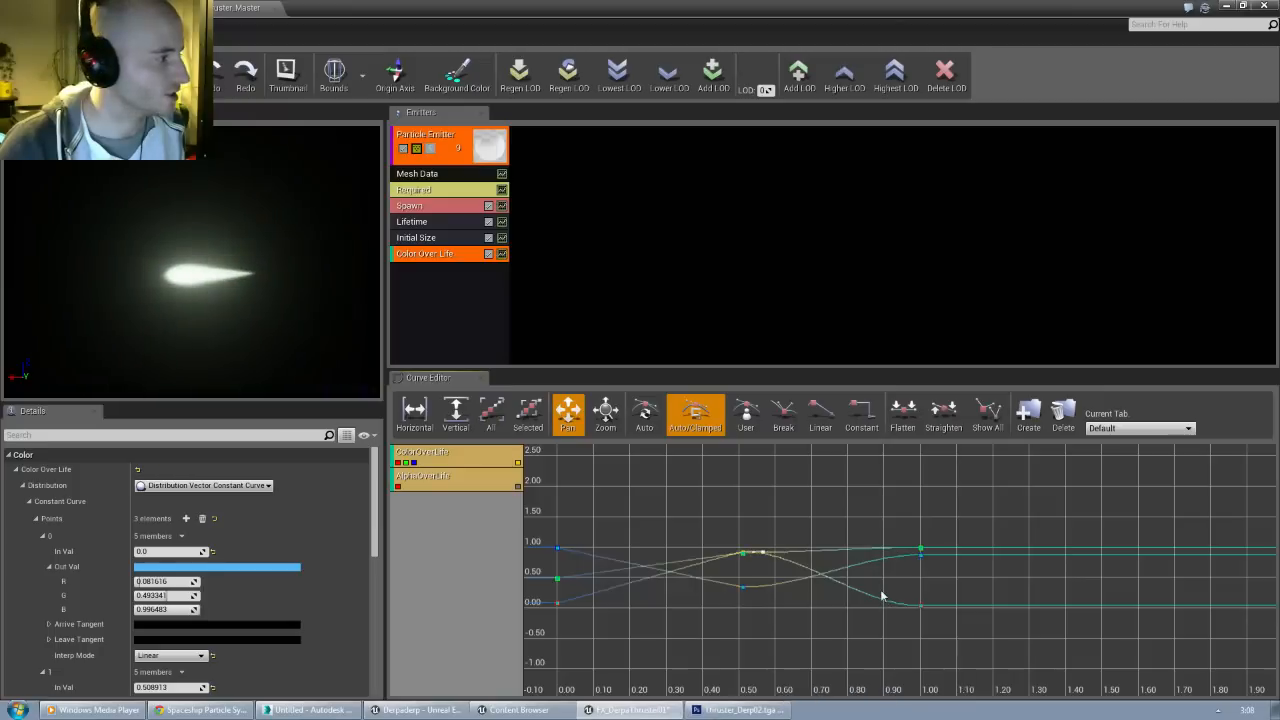
key(ctrl+z)
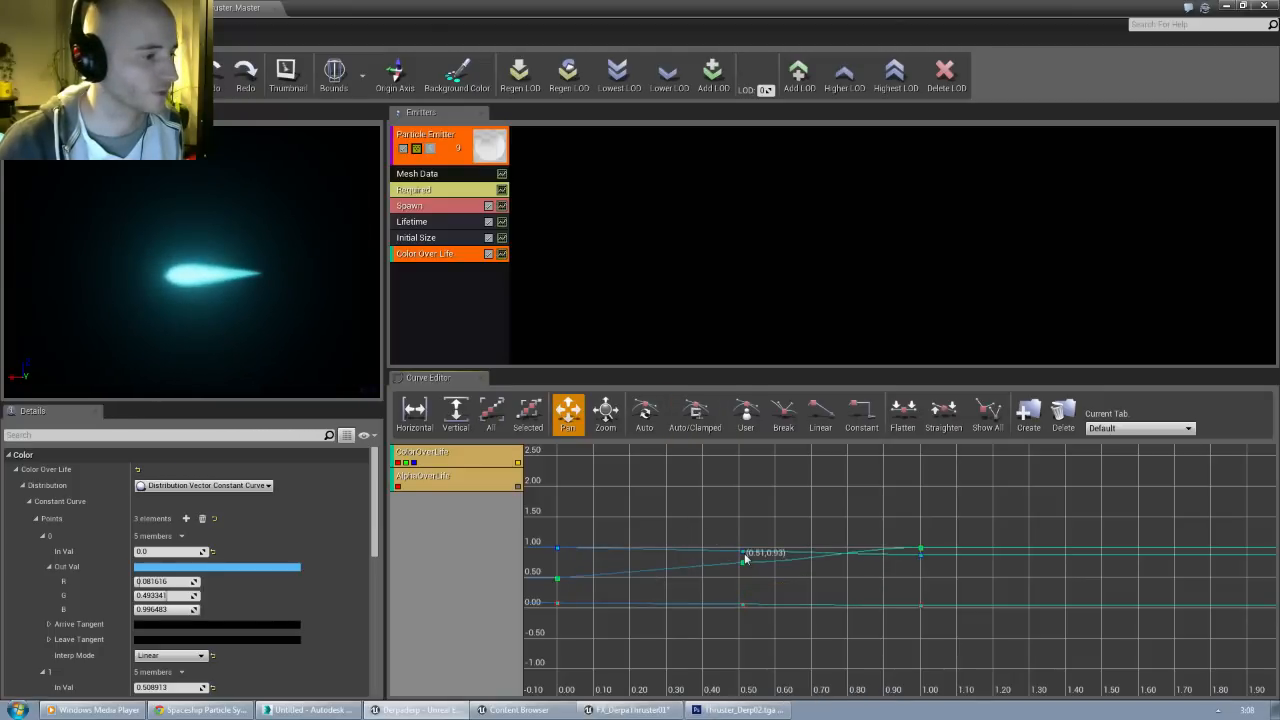
Step: Set the middle ColorOverLife key to light blue with R 0.351, G 0.811, B 0.937
right_click(744, 560)
click(766, 589)
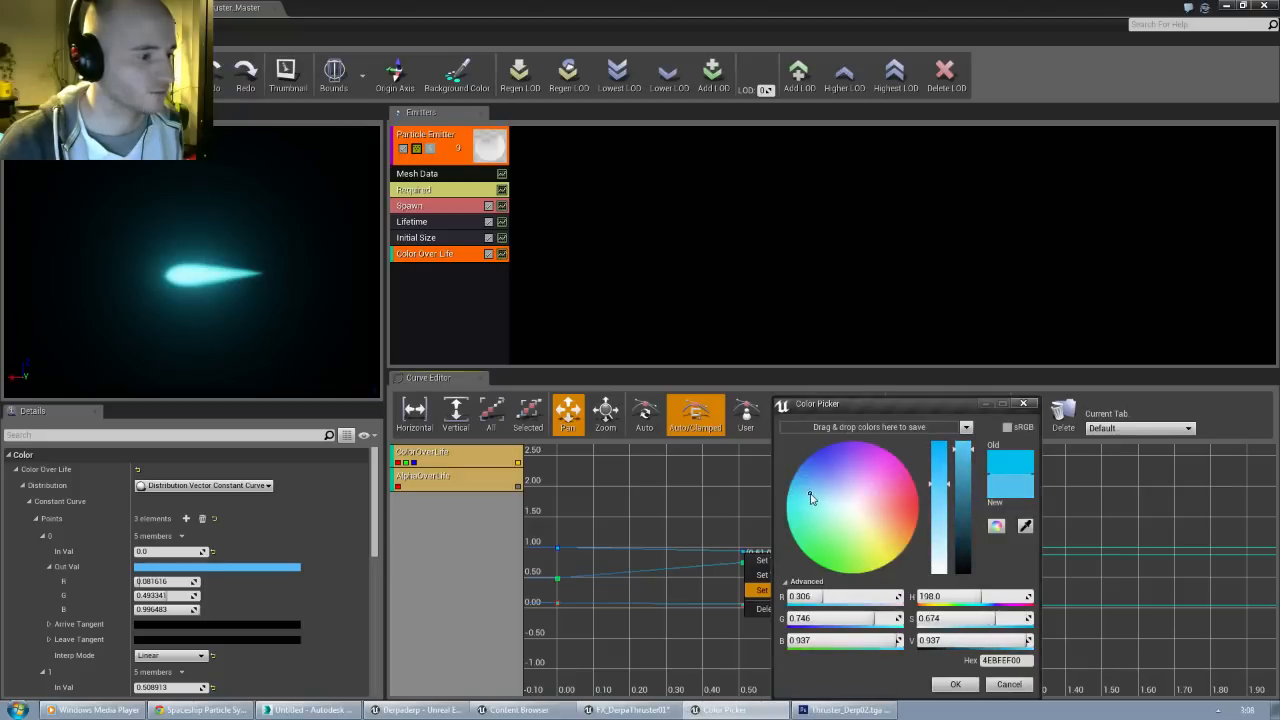
mouse_move(811, 498)
mouse_down()
mouse_move(819, 481)
mouse_move(813, 503)
mouse_up()
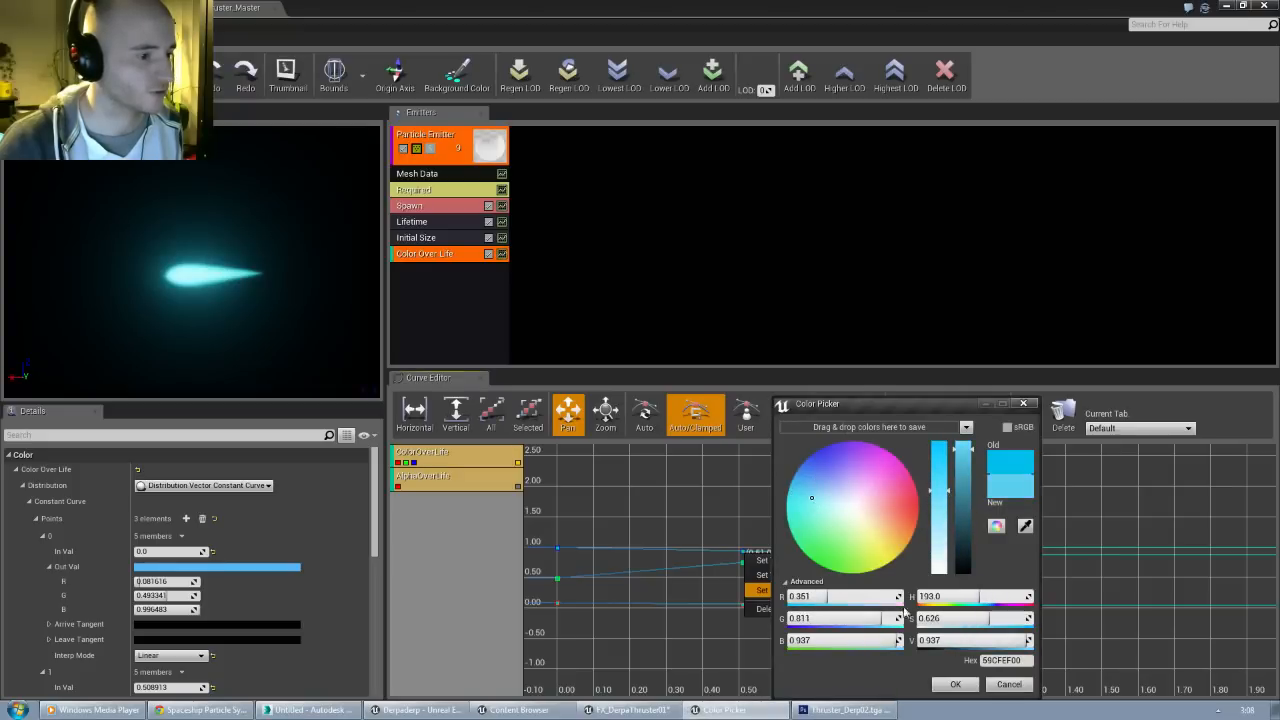
click(950, 685)
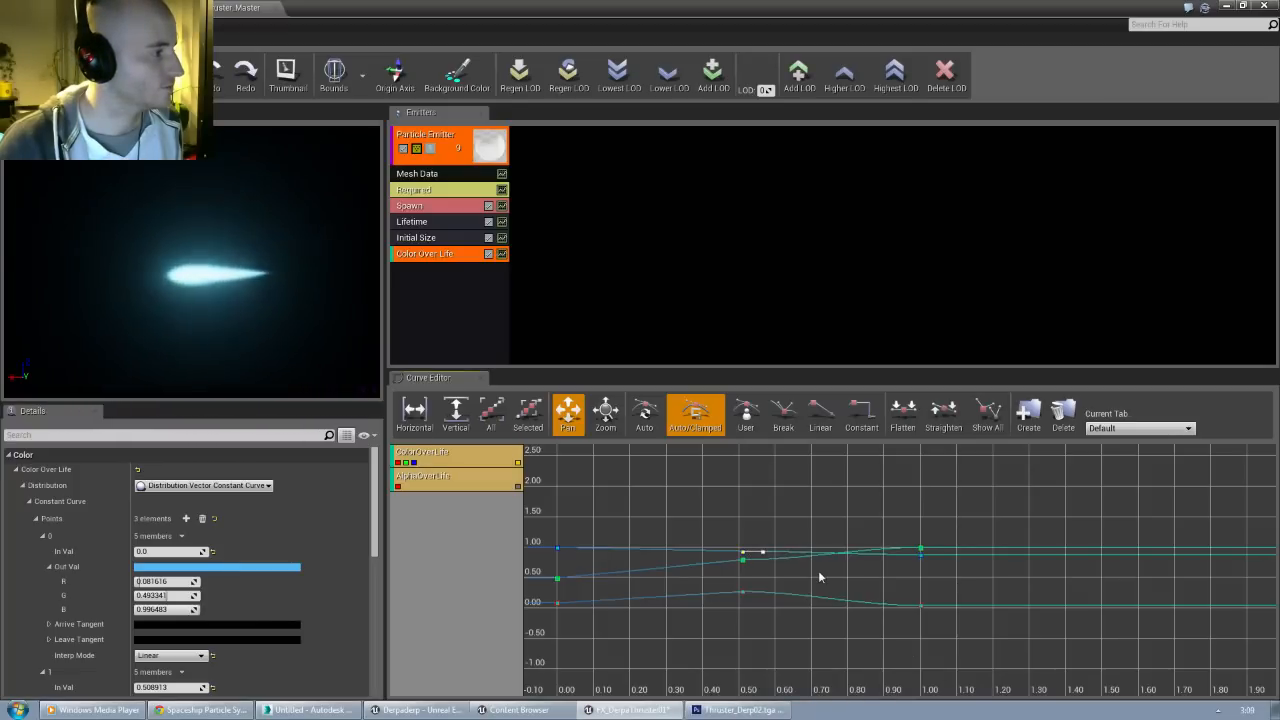
Step: Try a Spawn rate constant of 20 and a higher one, and settle on 8
click(415, 206)
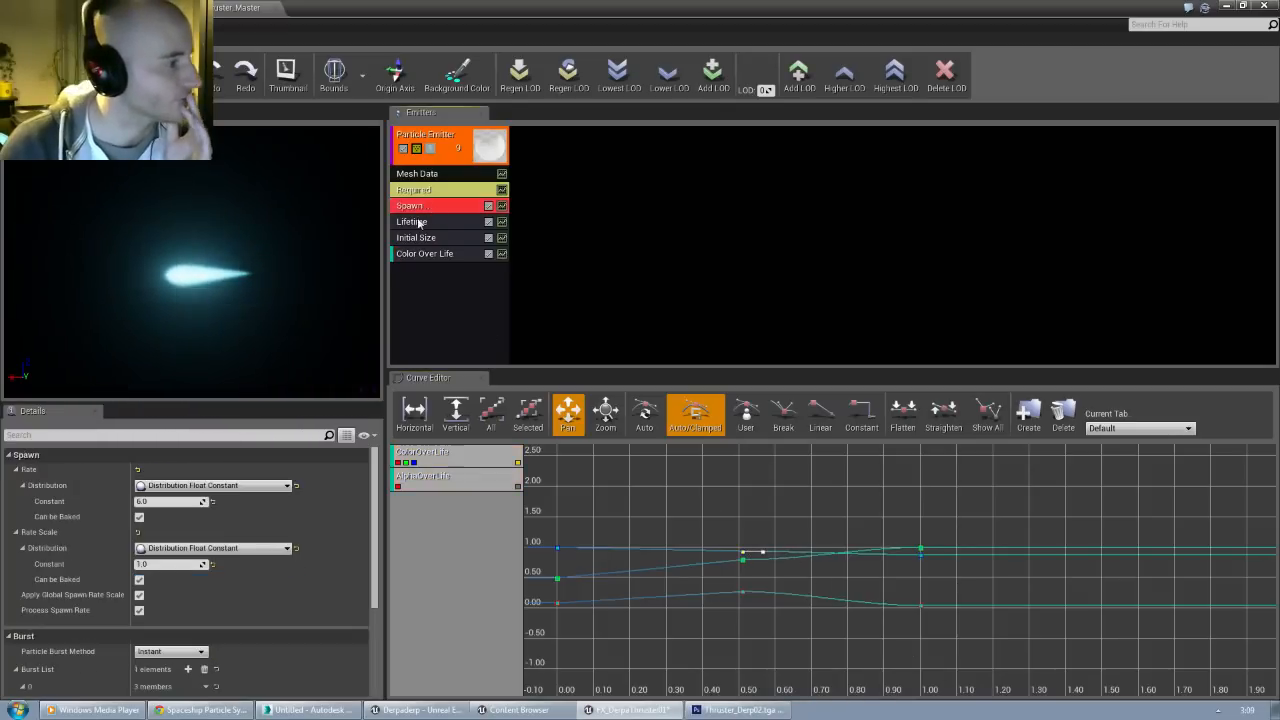
click(163, 501)
text(20)
key(Return)
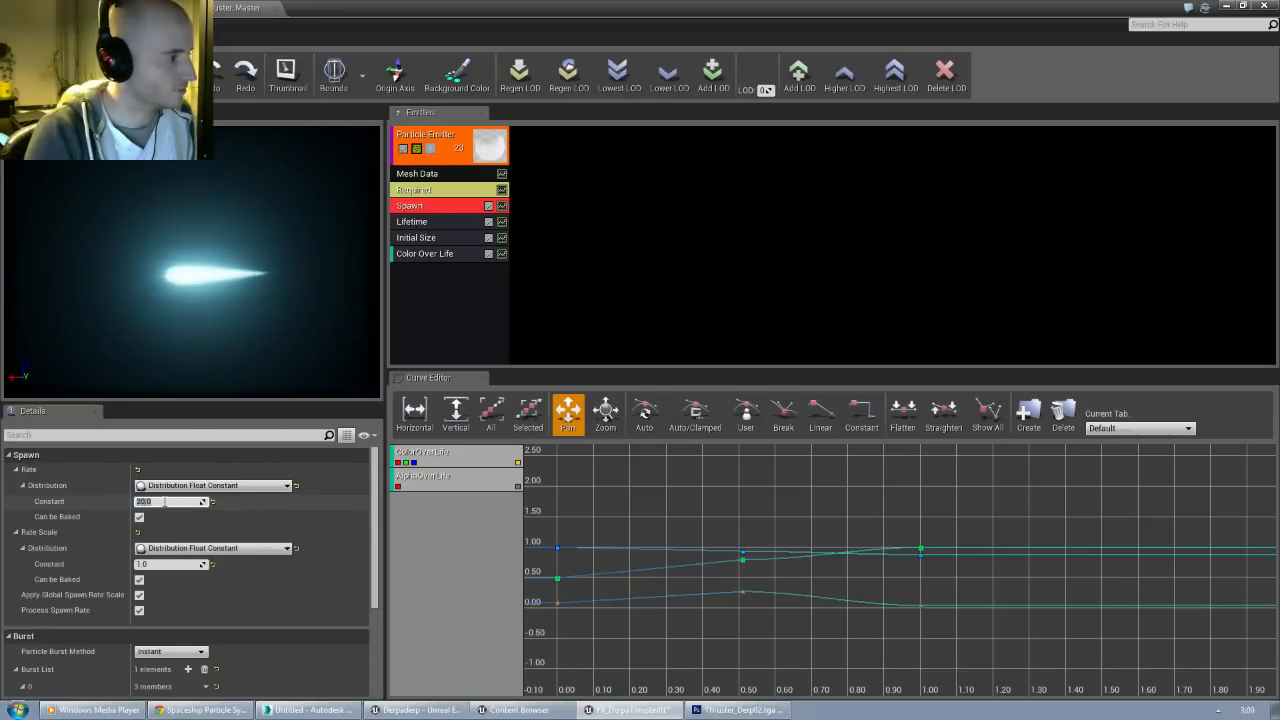
text(0)
key(Return)
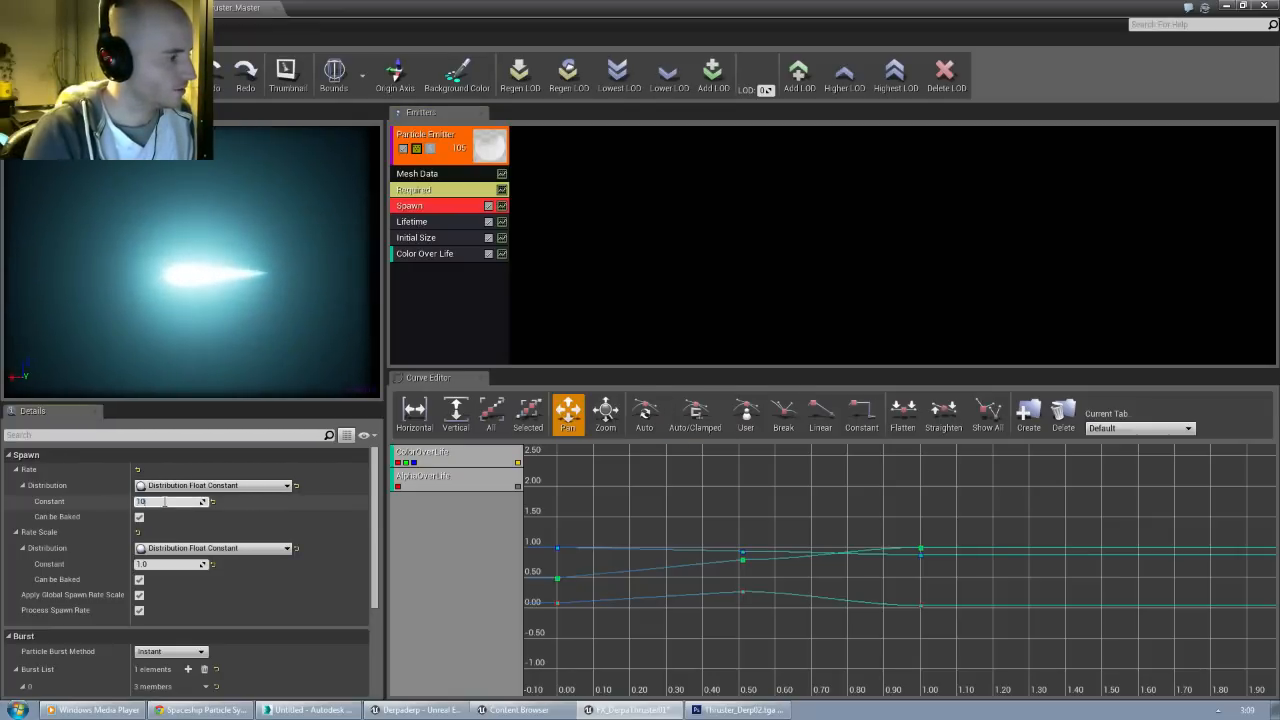
key(BackSpace)
text(8)
key(Return)
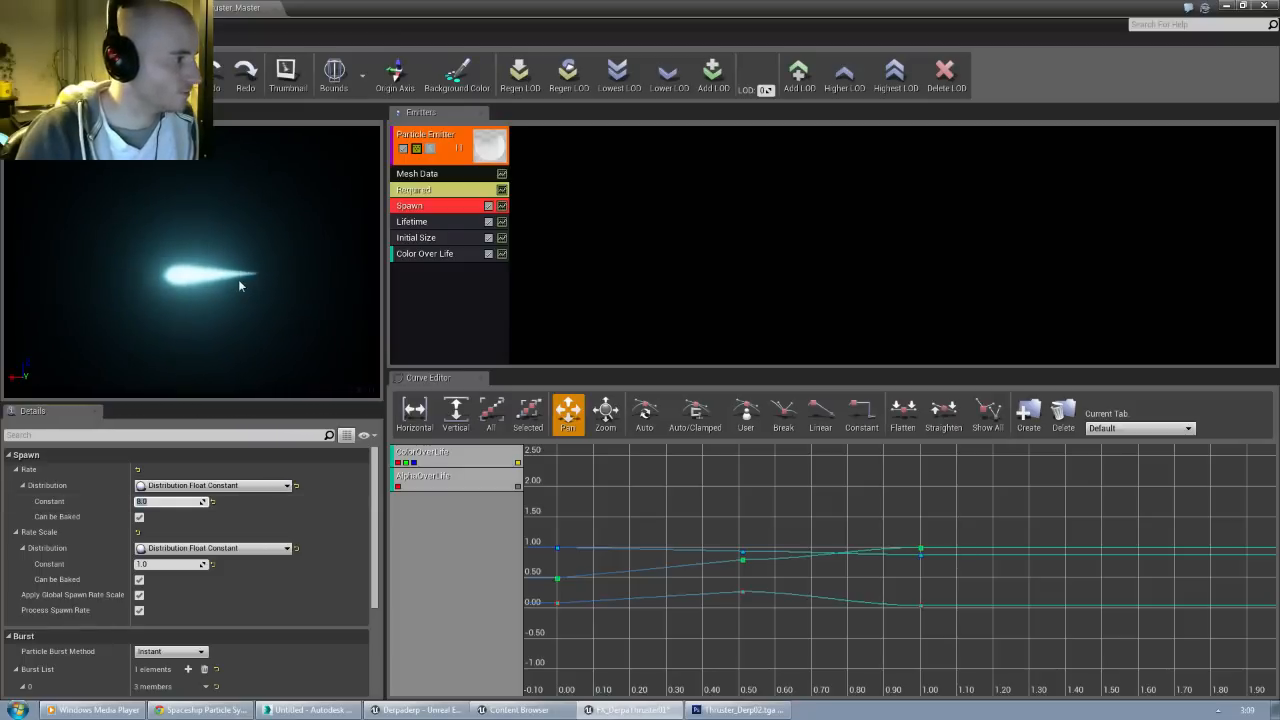
Step: Add an Init Mesh Rotation module to the particle emitter
right_drag(222, 282, 187, 305)
right_click(449, 281)
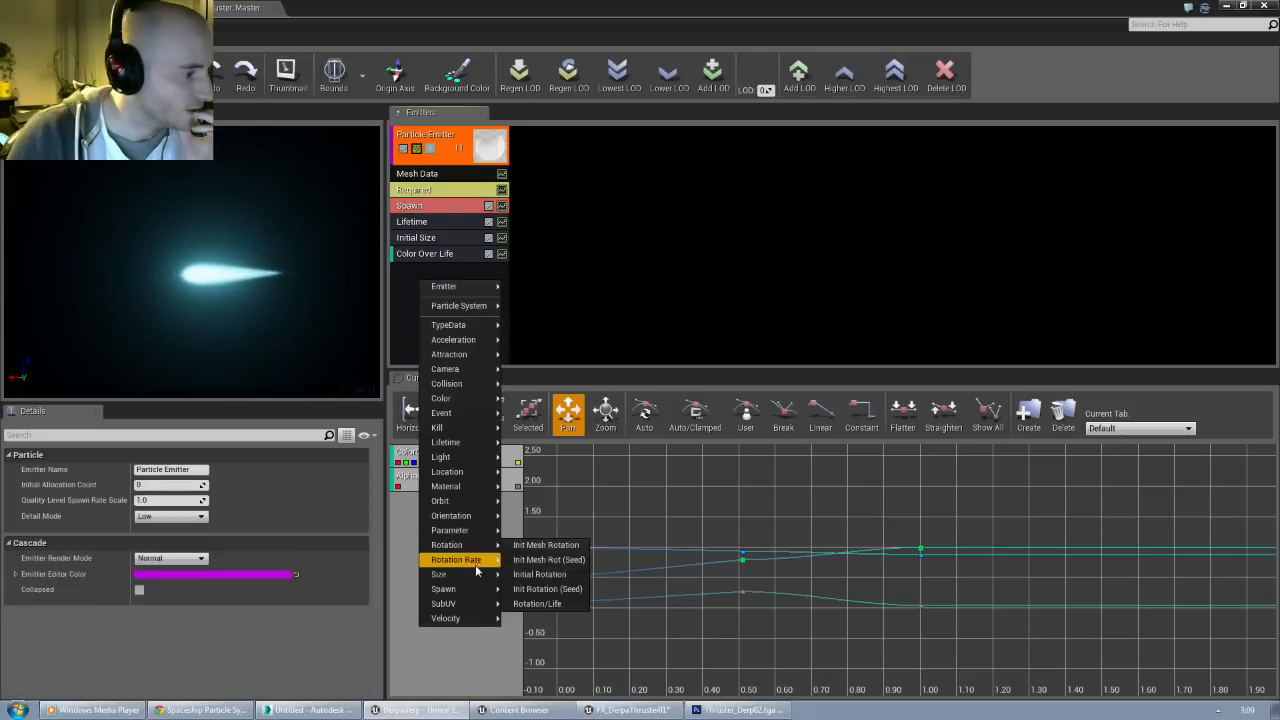
mouse_move(469, 549)
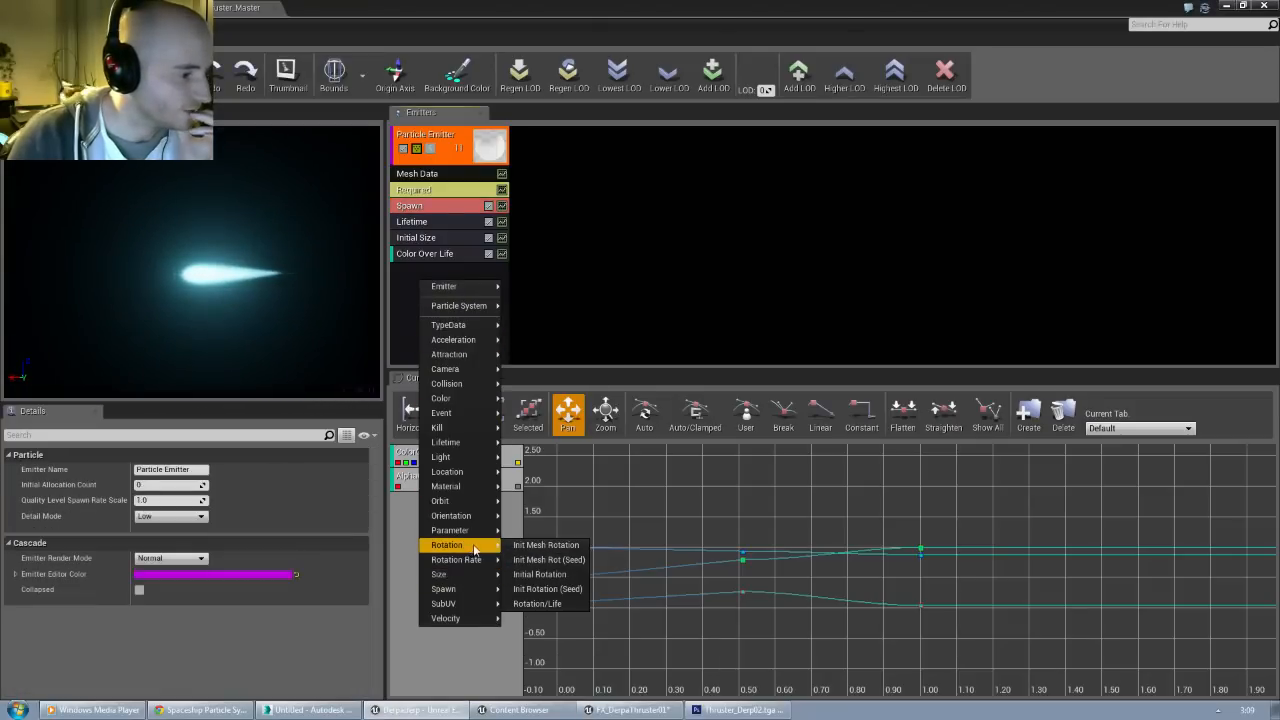
click(540, 545)
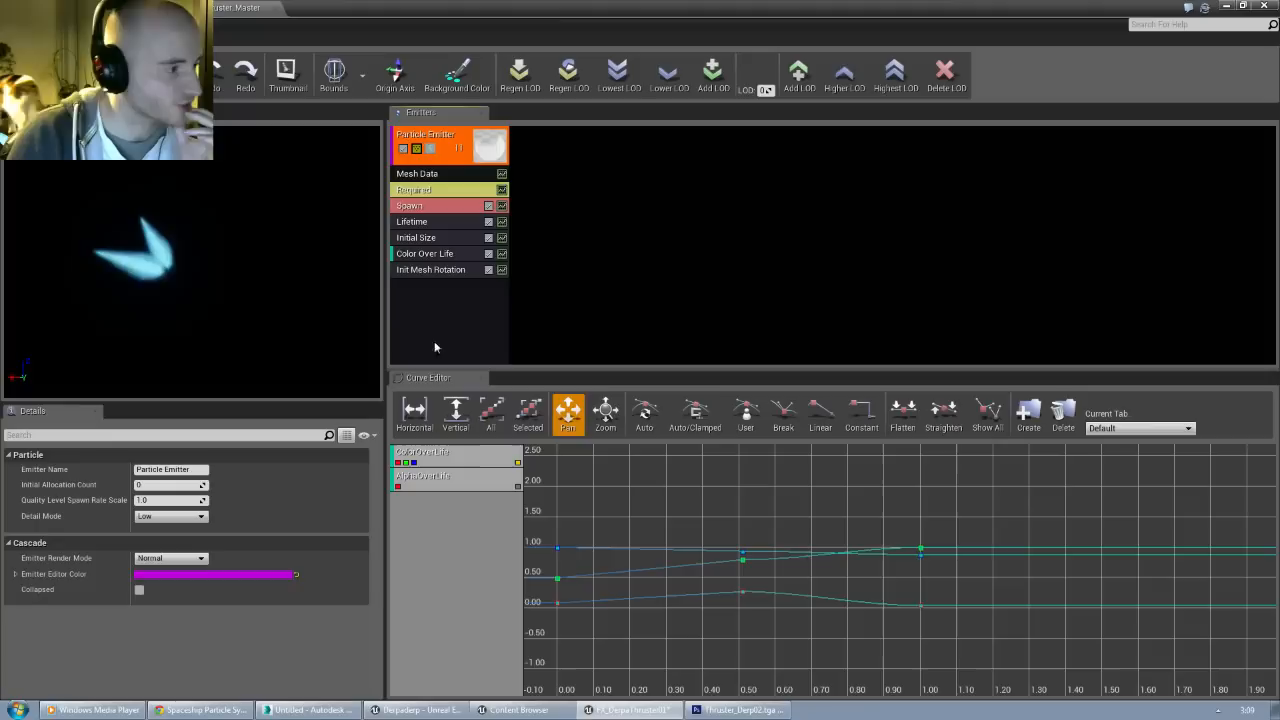
Step: Expand the Init Mesh Rotation module's Start Rotation distribution and set its Max X and Z to 0
click(431, 270)
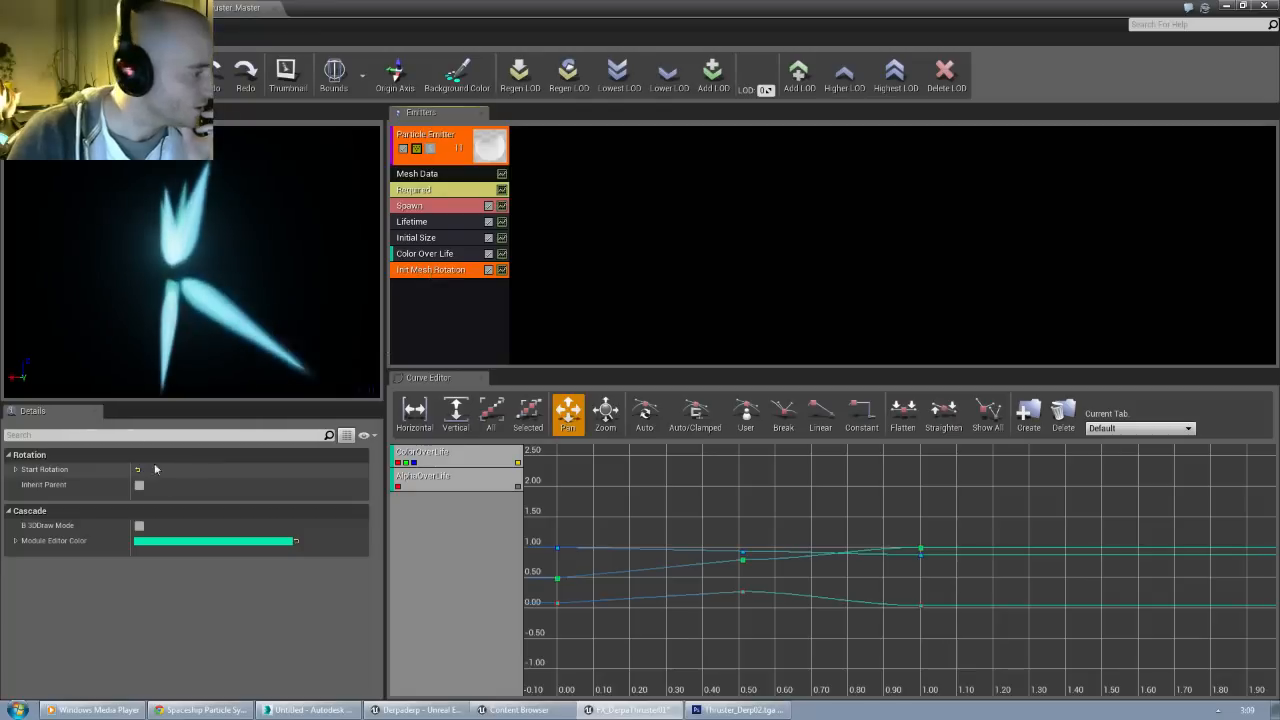
click(15, 469)
click(26, 486)
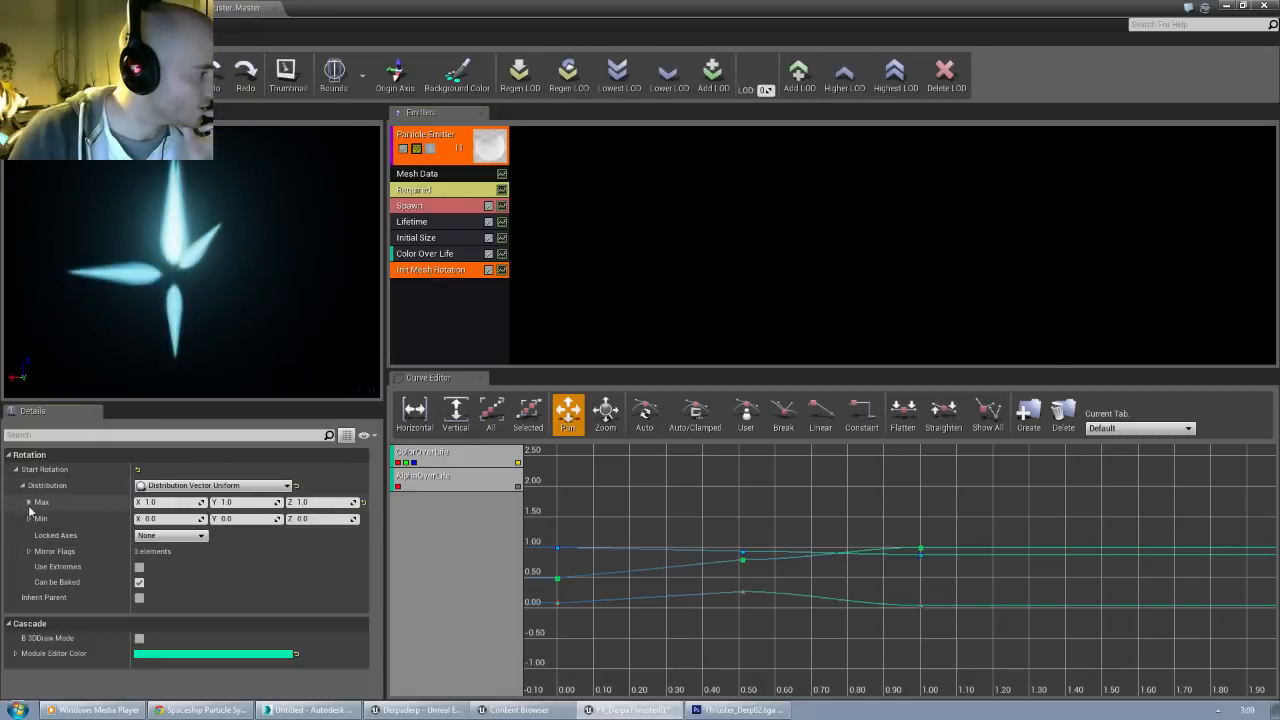
click(187, 504)
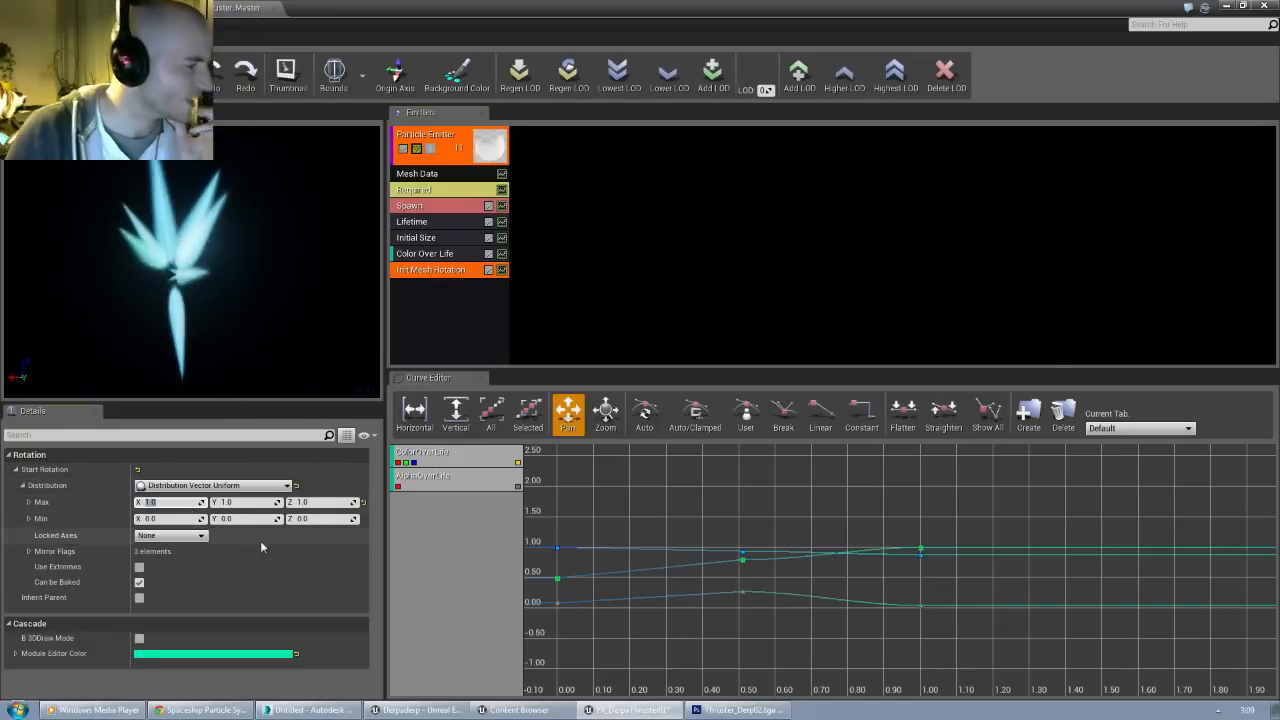
text(0)
key(Tab)
key(Tab)
text(0)
key(Return)
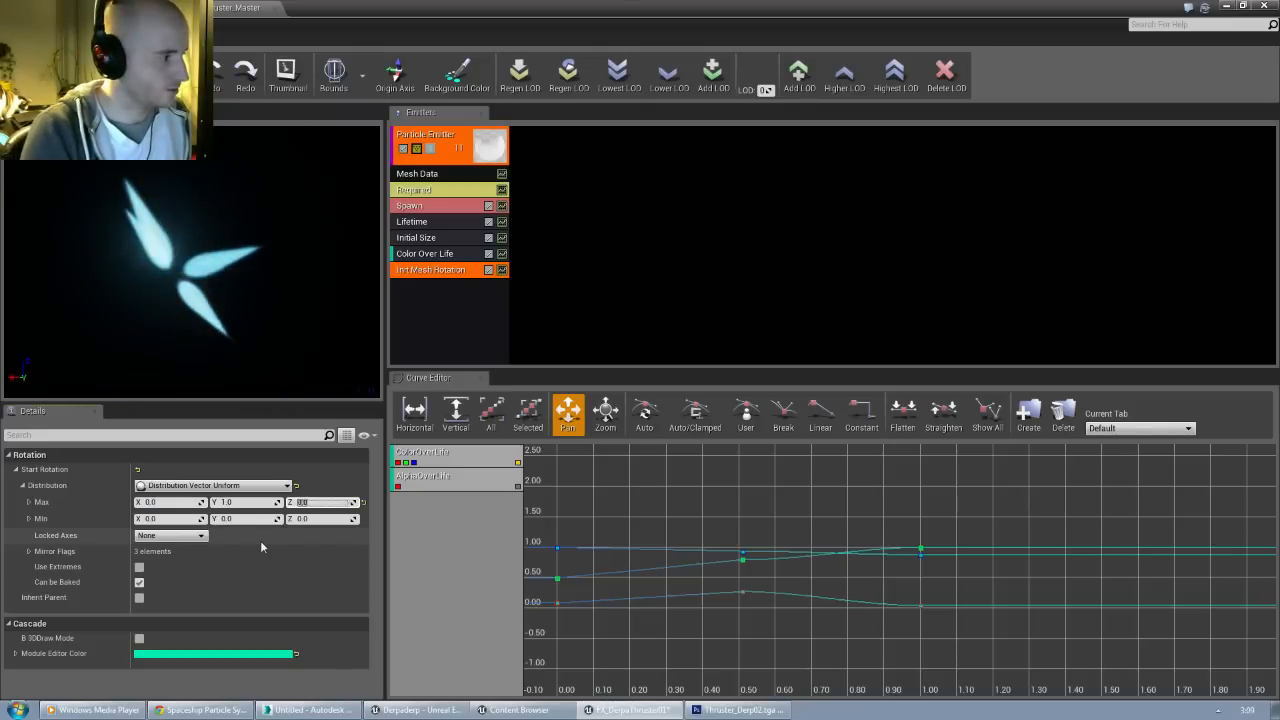
Step: Set the Start Rotation Max Y to 0 and Max X to 1, and inspect the thruster from several angles
click(240, 503)
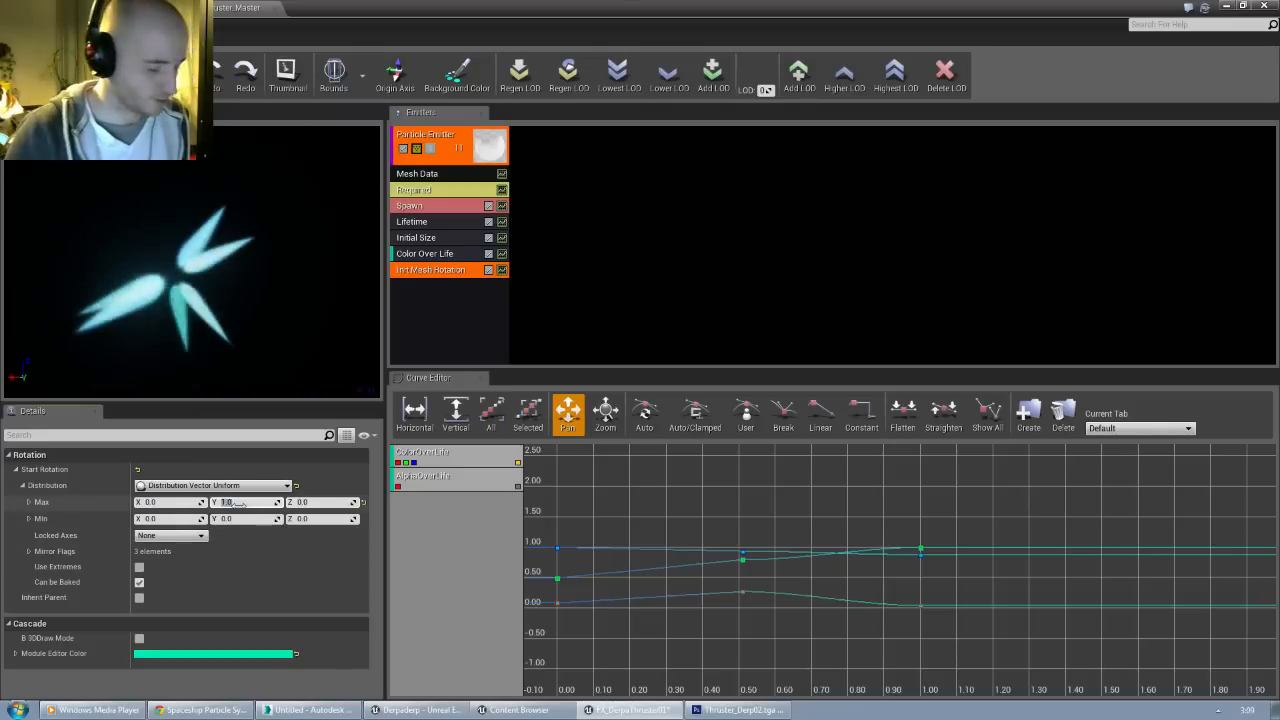
text(0)
key(Return)
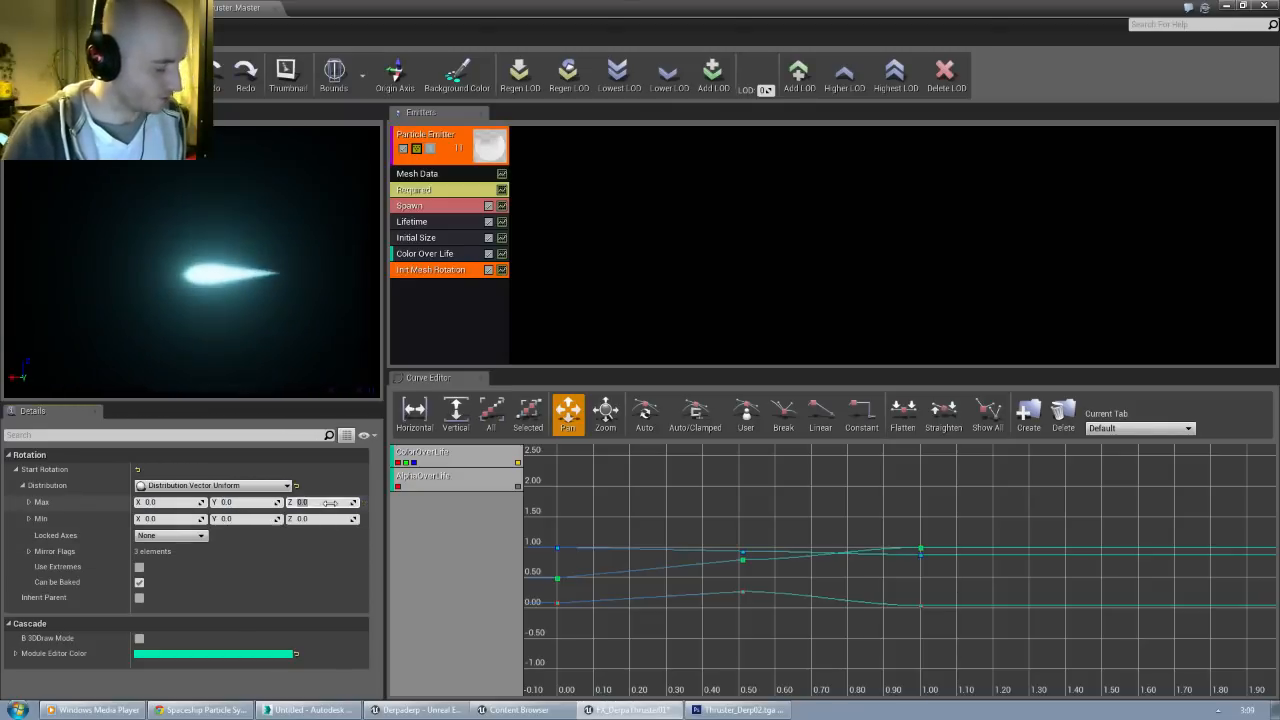
click(331, 503)
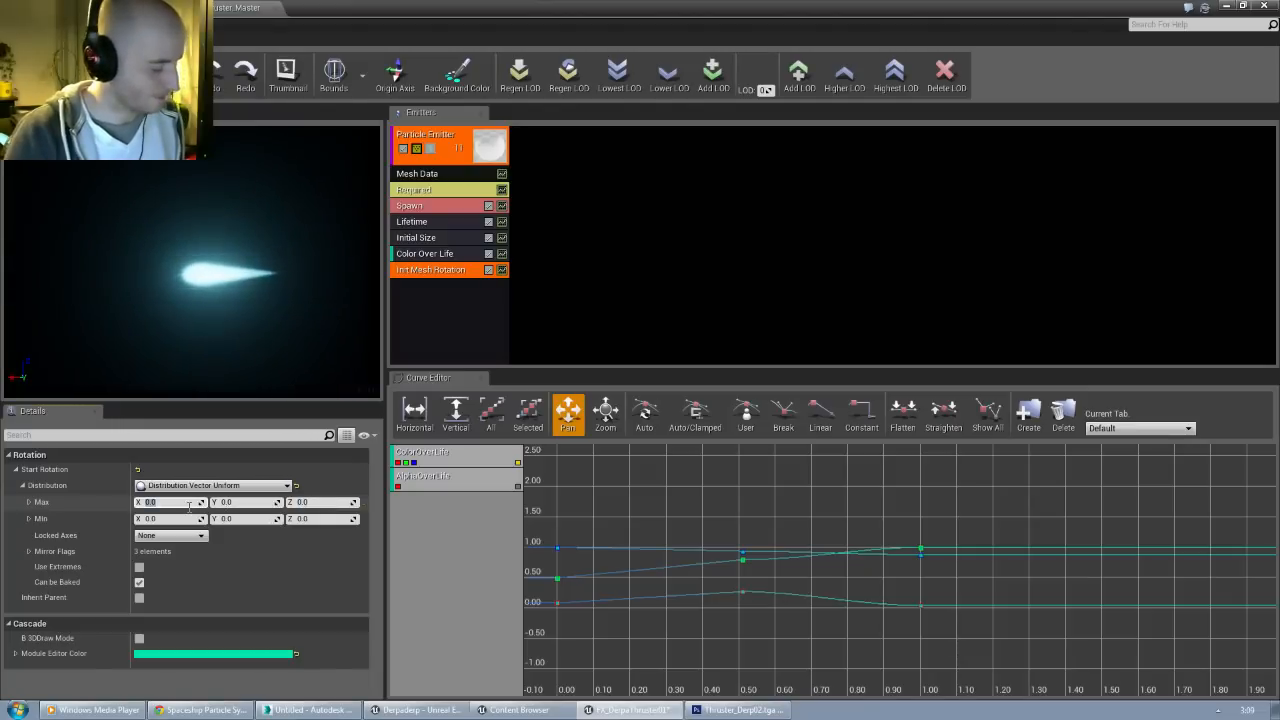
text(1)
key(Return)
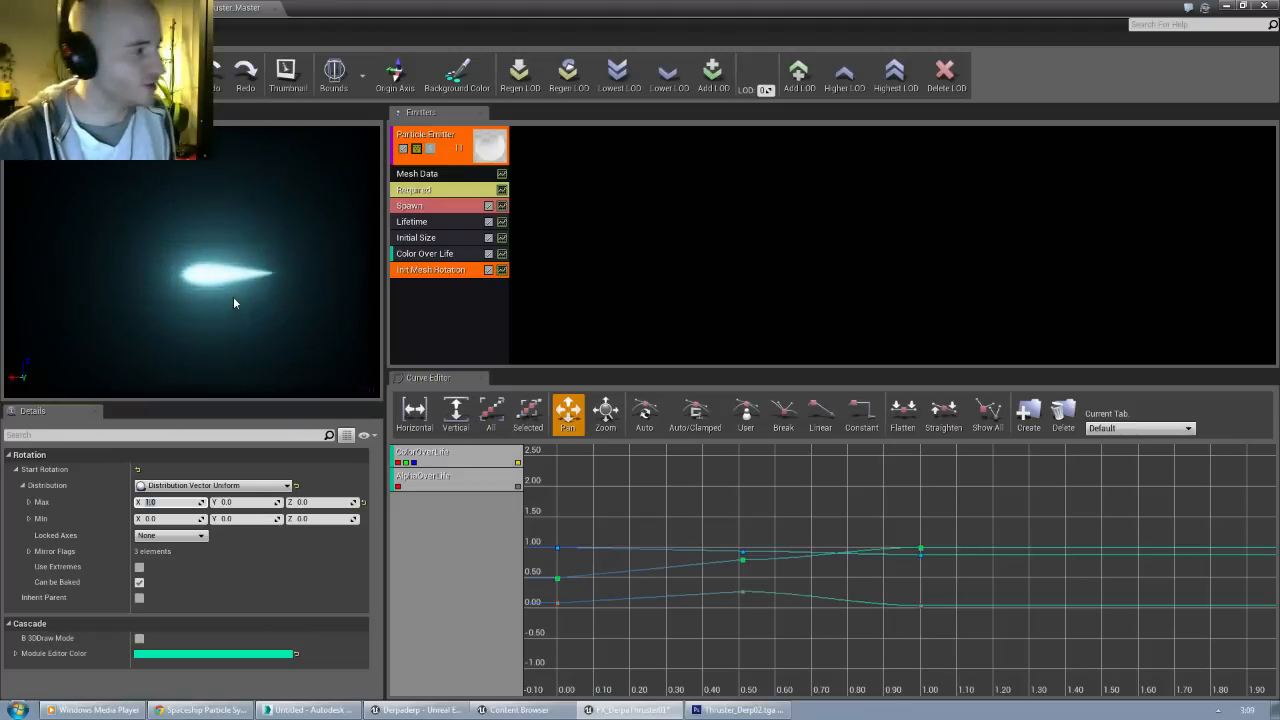
drag(233, 296, 262, 310)
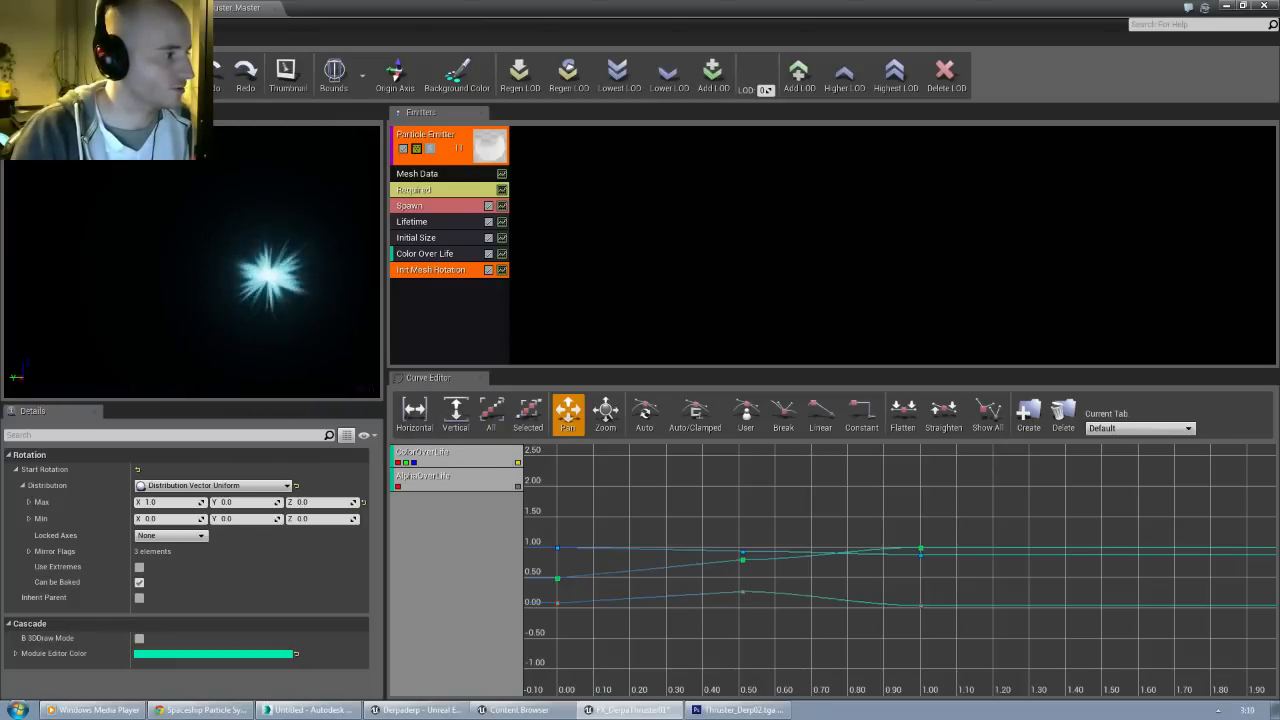
drag(262, 305, 105, 300)
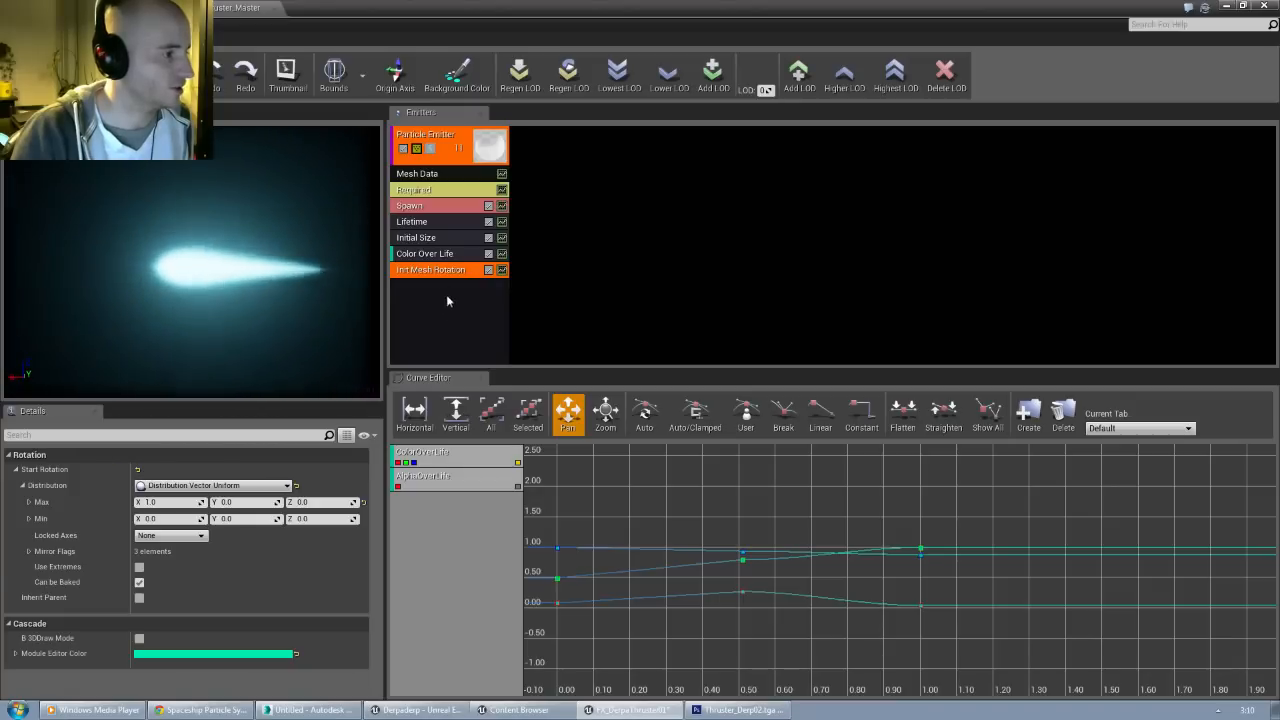
Step: Add an Init Mesh Rotation Rate module to the particle emitter
right_click(421, 296)
mouse_move(449, 575)
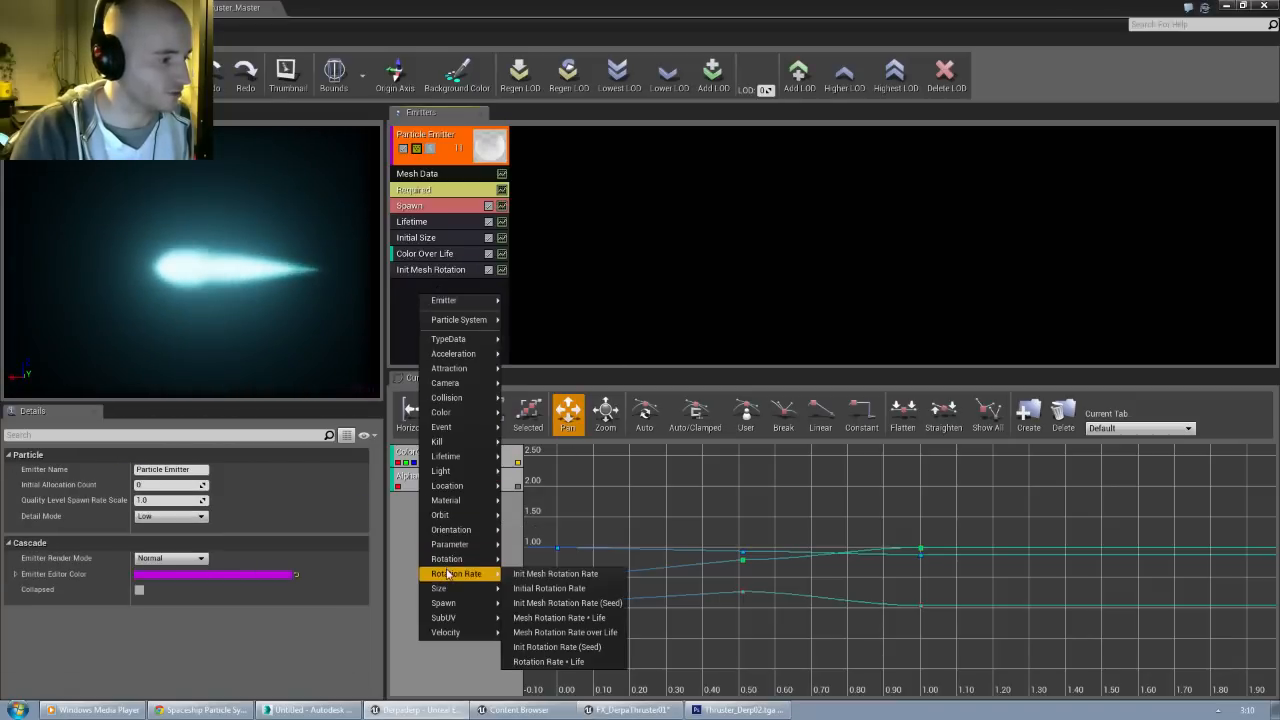
click(530, 576)
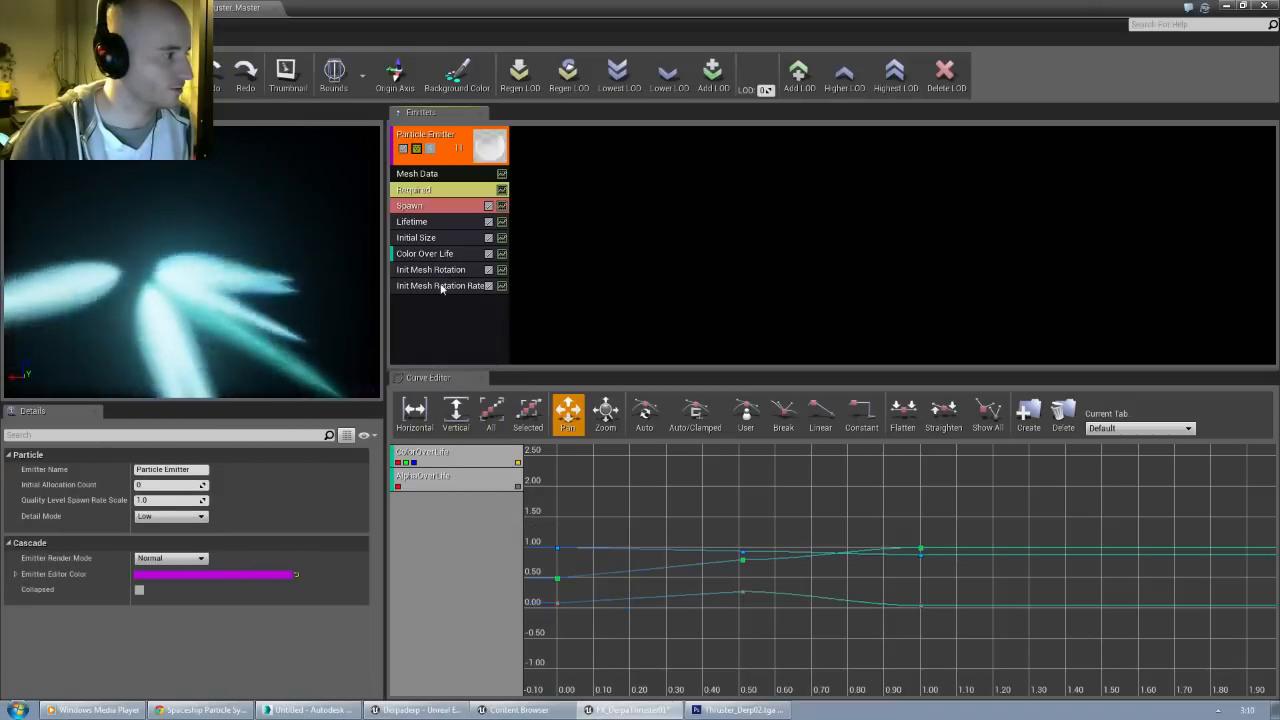
Step: Expand the Start Rotation Rate distribution and set its Max Y and Z to 0
click(441, 286)
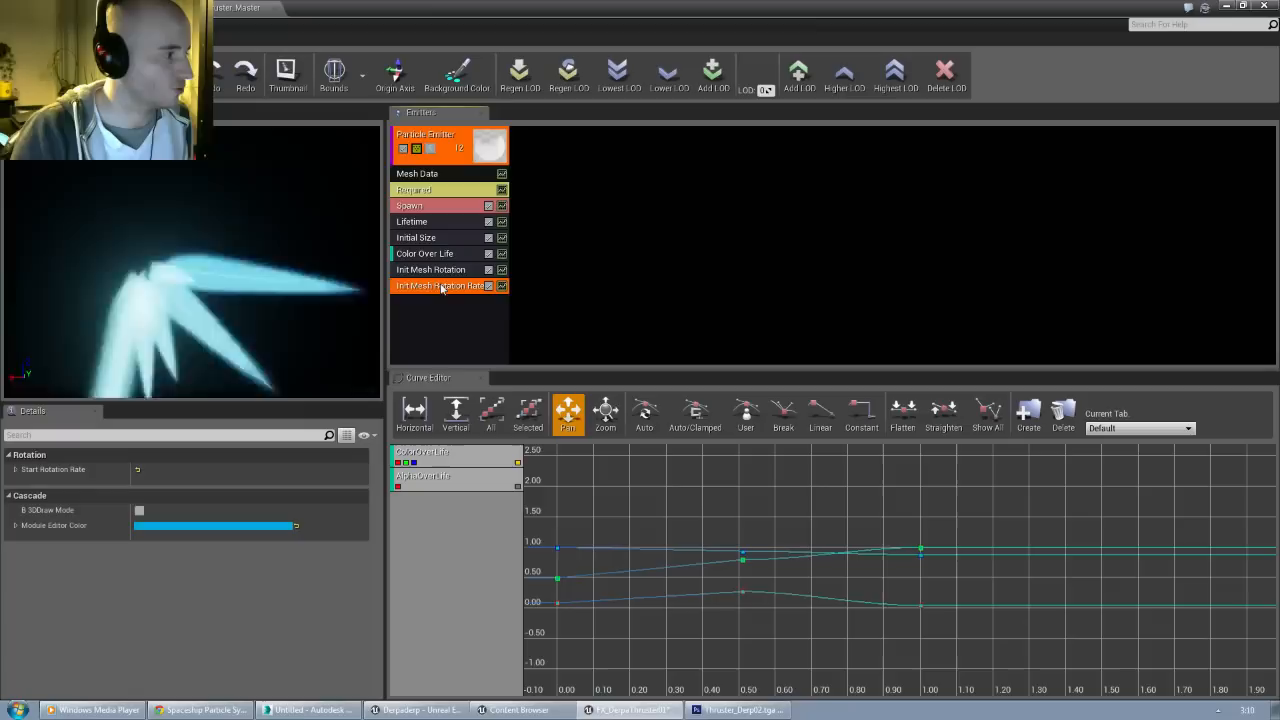
click(15, 470)
click(22, 485)
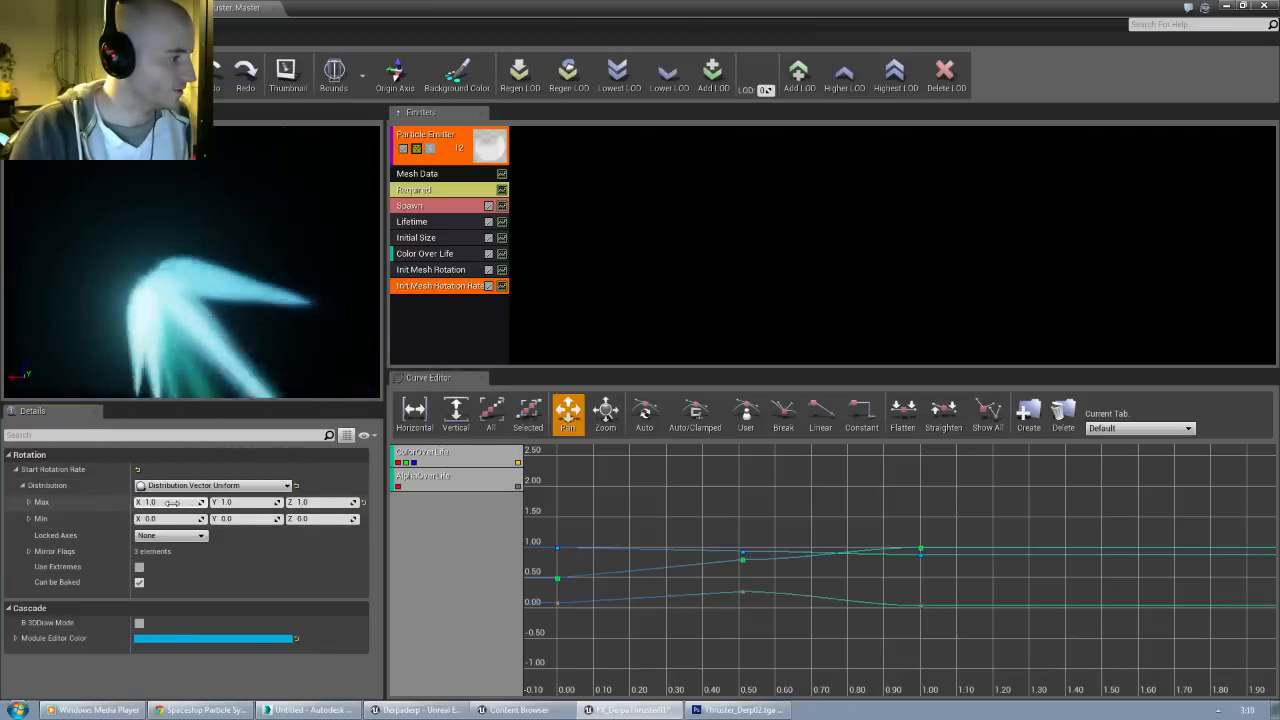
click(238, 503)
text(0)
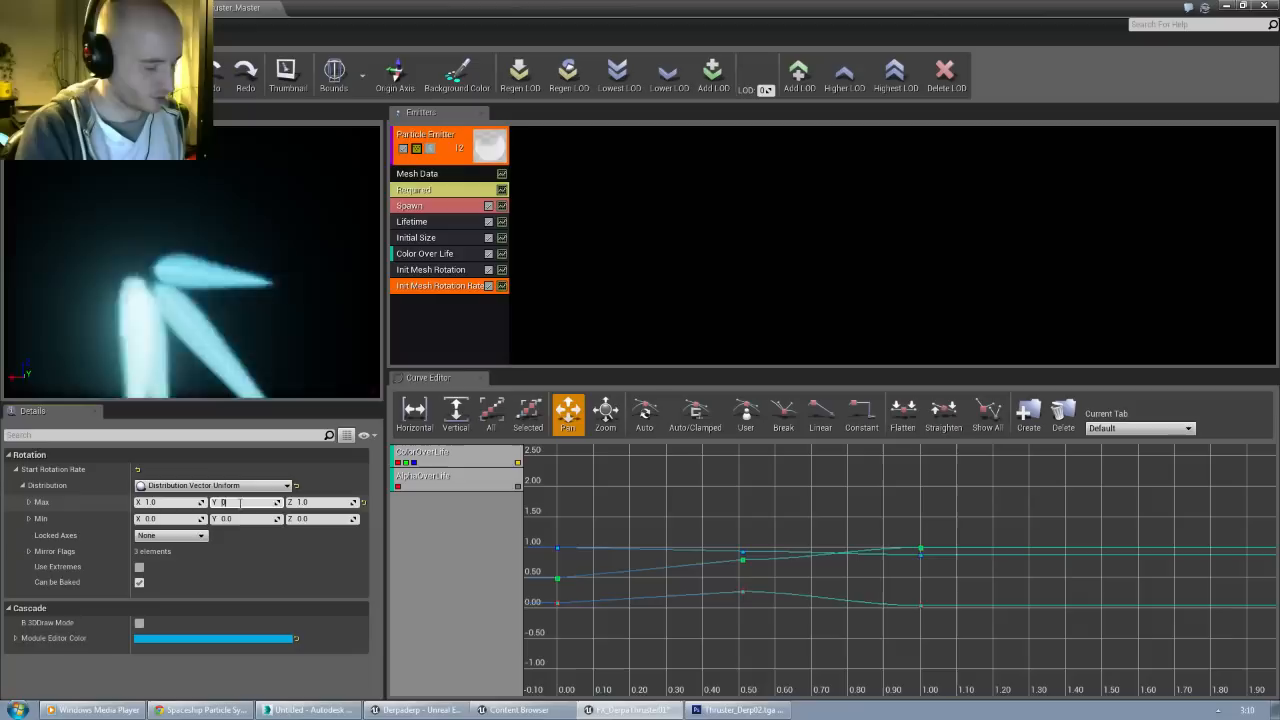
key(Tab)
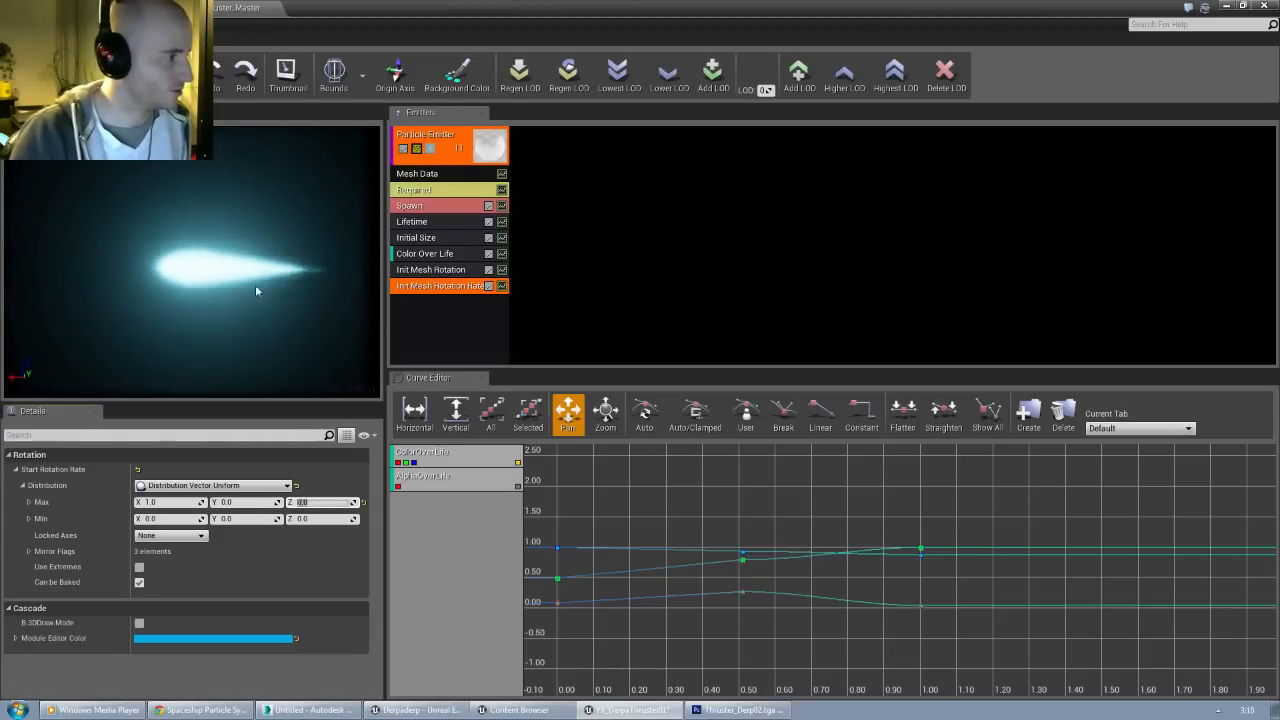
text(0)
key(Return)
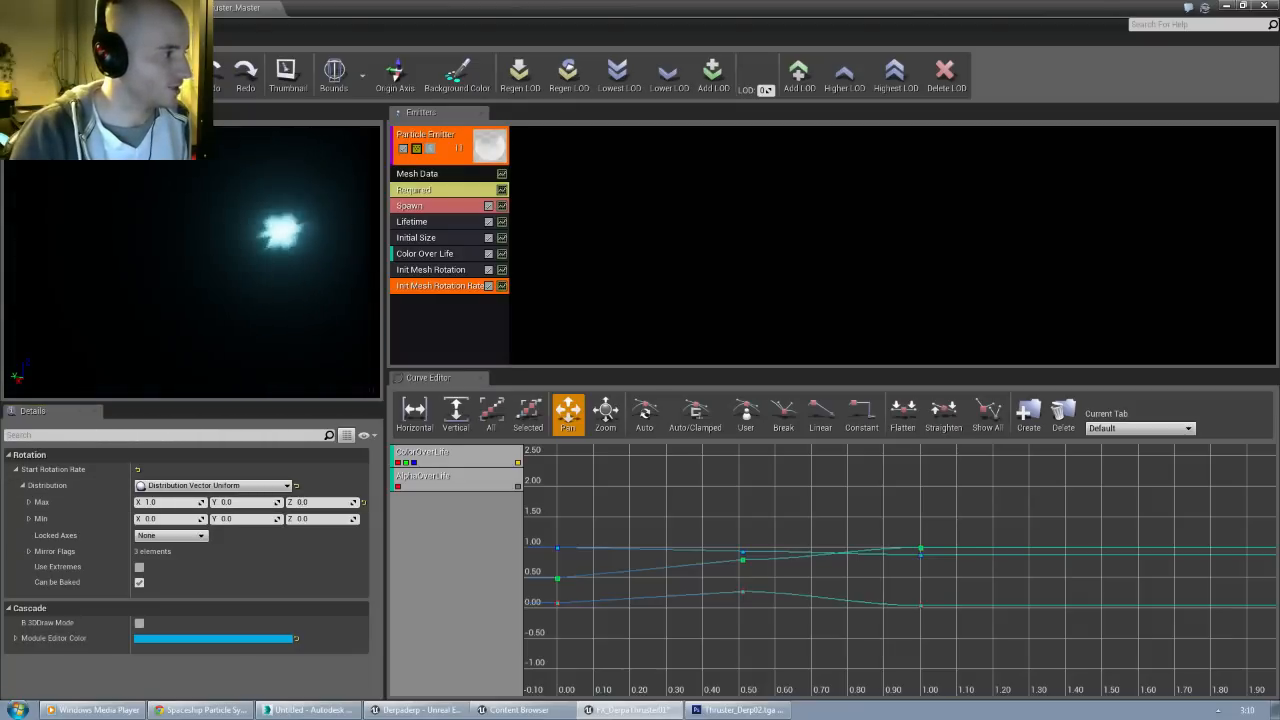
Step: Inspect the thruster from the side and add a new particle sprite emitter beside the mesh emitter
mouse_move(267, 292)
mouse_down()
mouse_move(140, 292)
mouse_move(185, 292)
mouse_up()
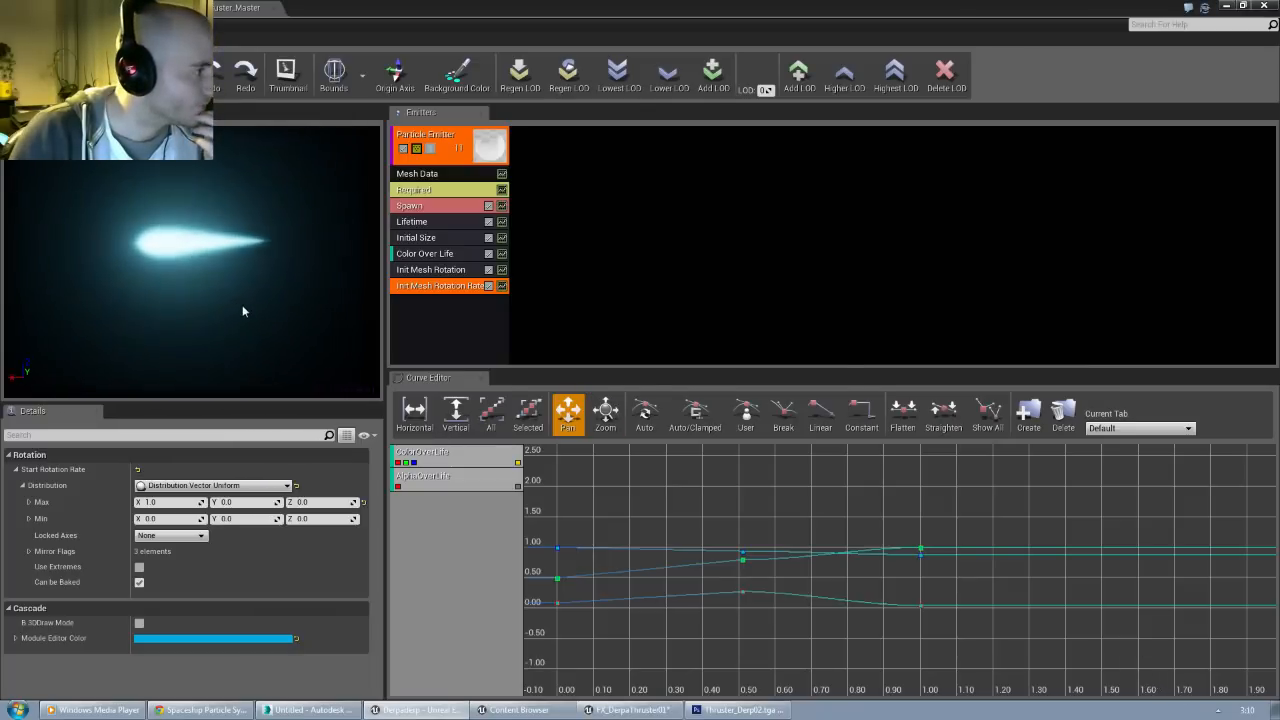
click(432, 316)
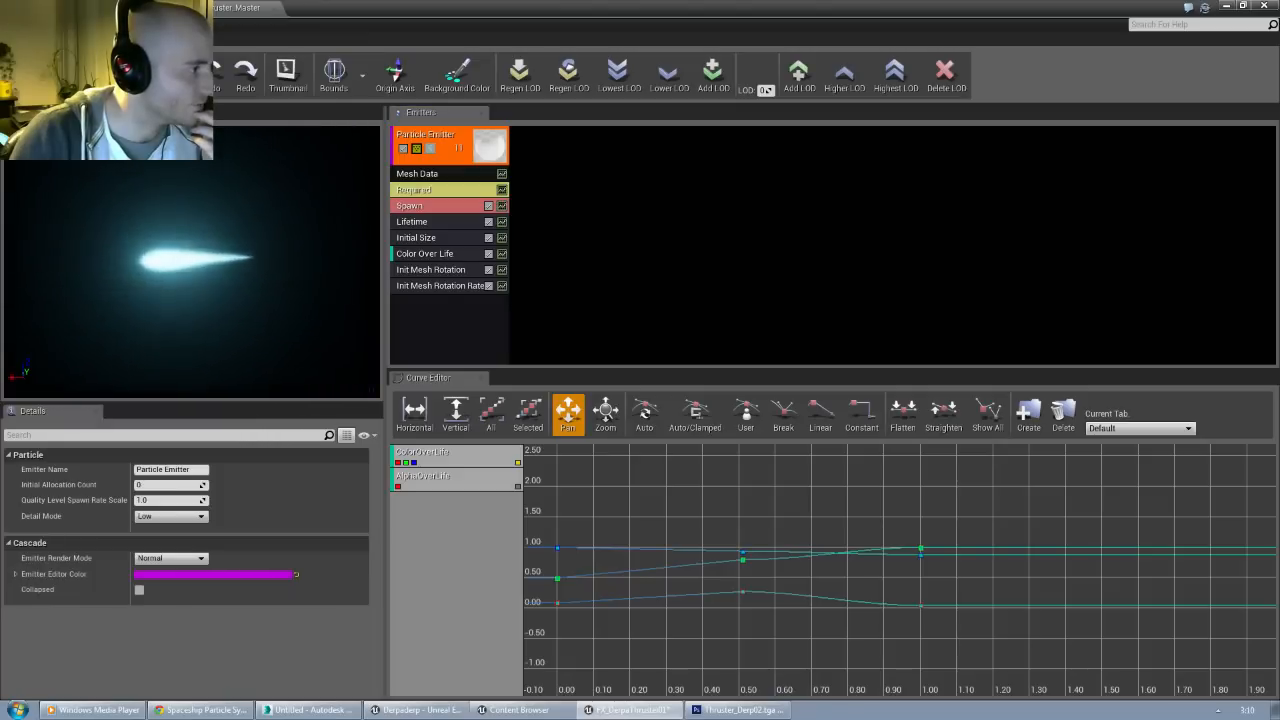
right_click(568, 160)
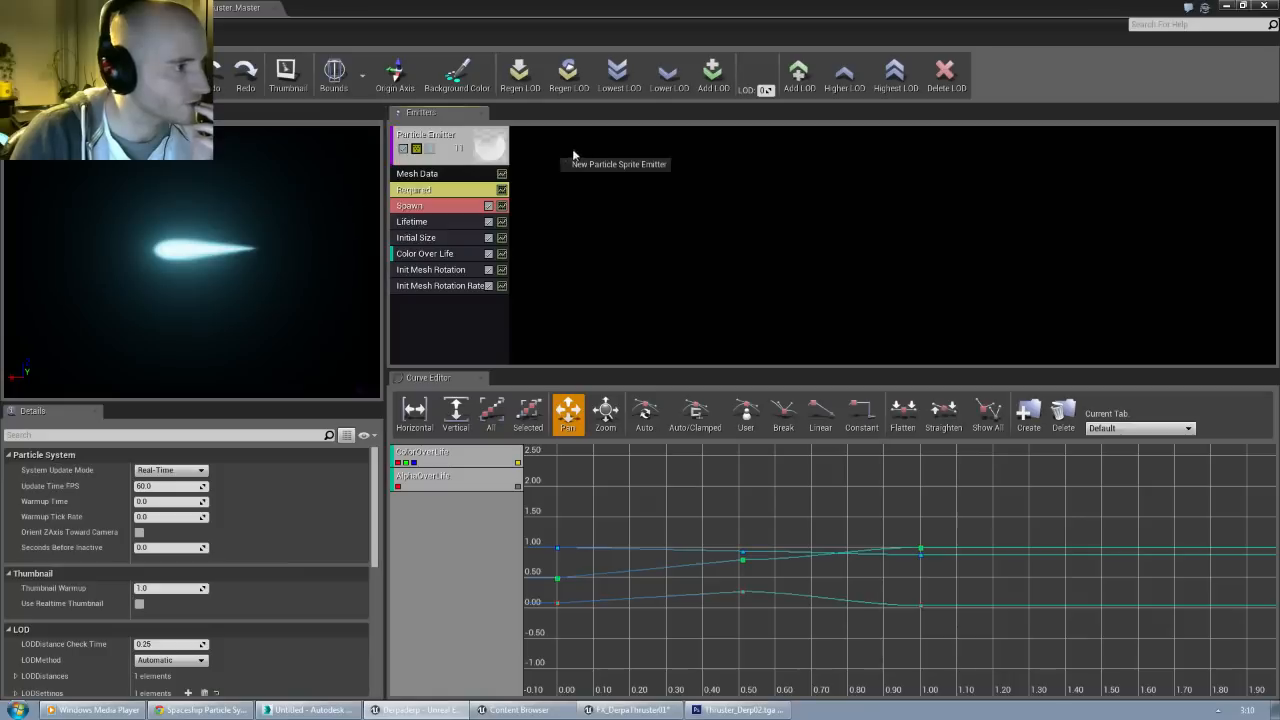
click(605, 162)
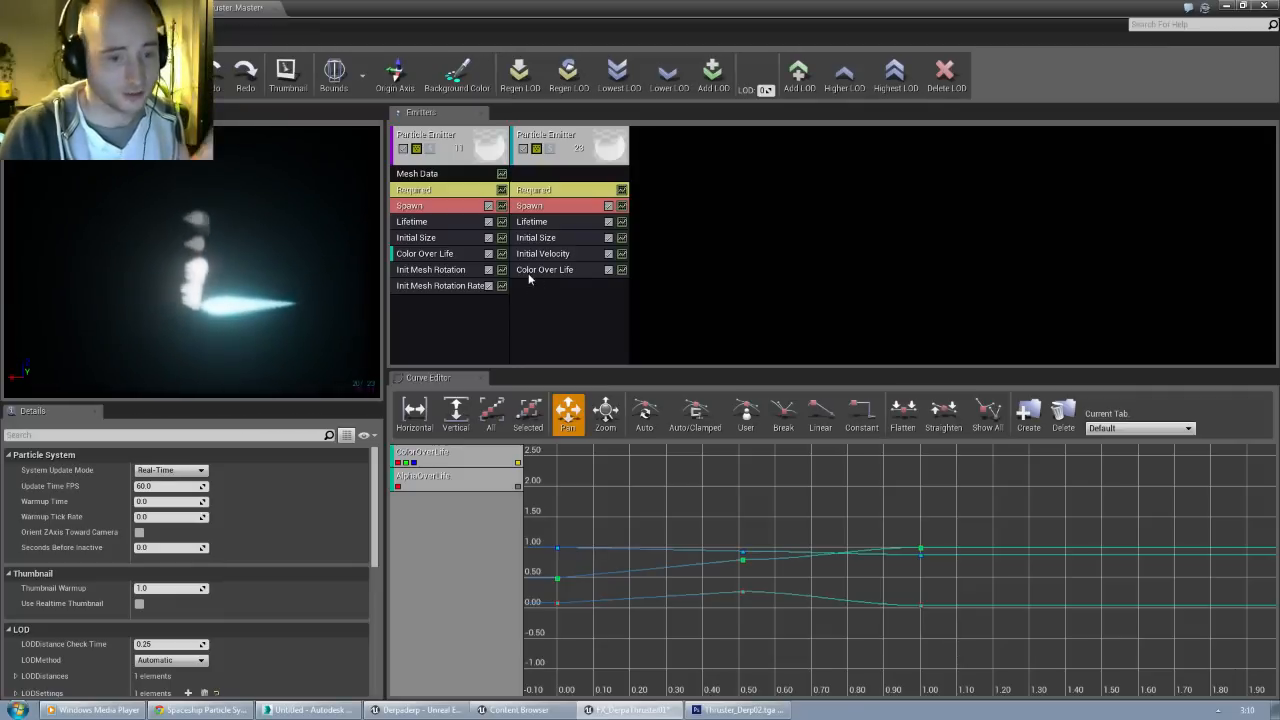
Step: Expand the sprite emitter's Start Velocity in the Initial Velocity module and set its Max to X -100, Y 0, Z 0
click(553, 253)
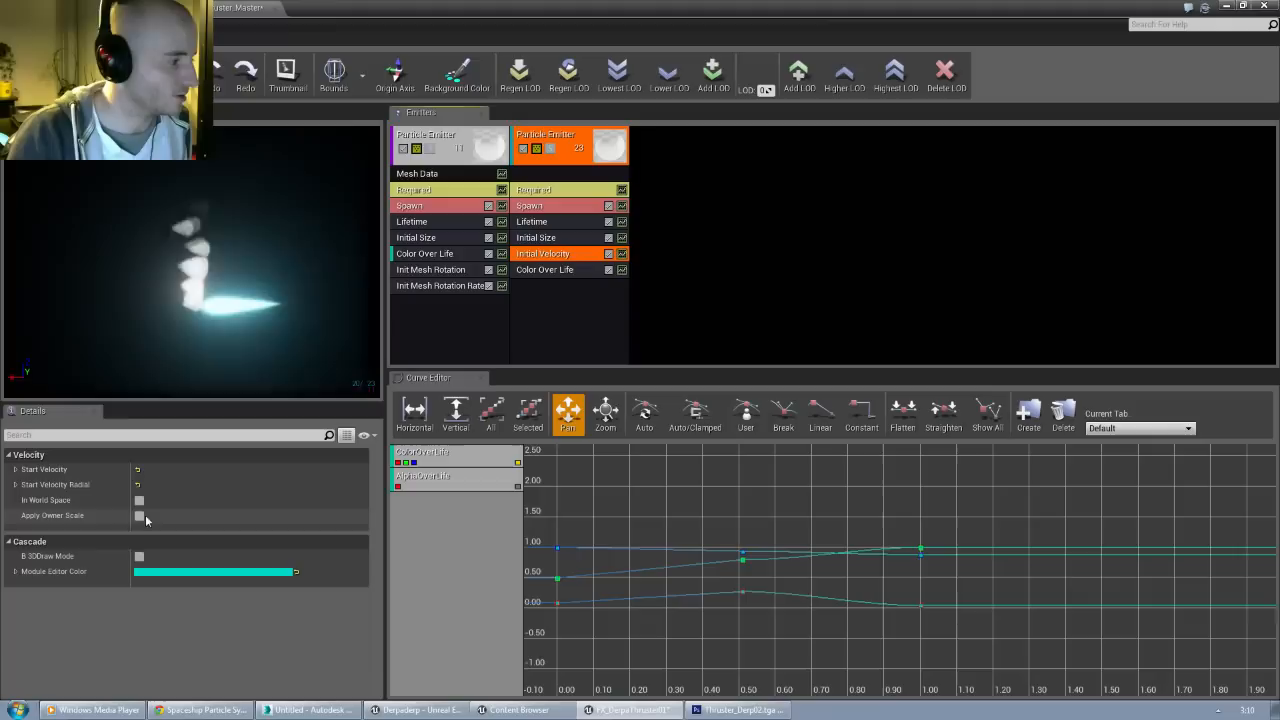
click(15, 470)
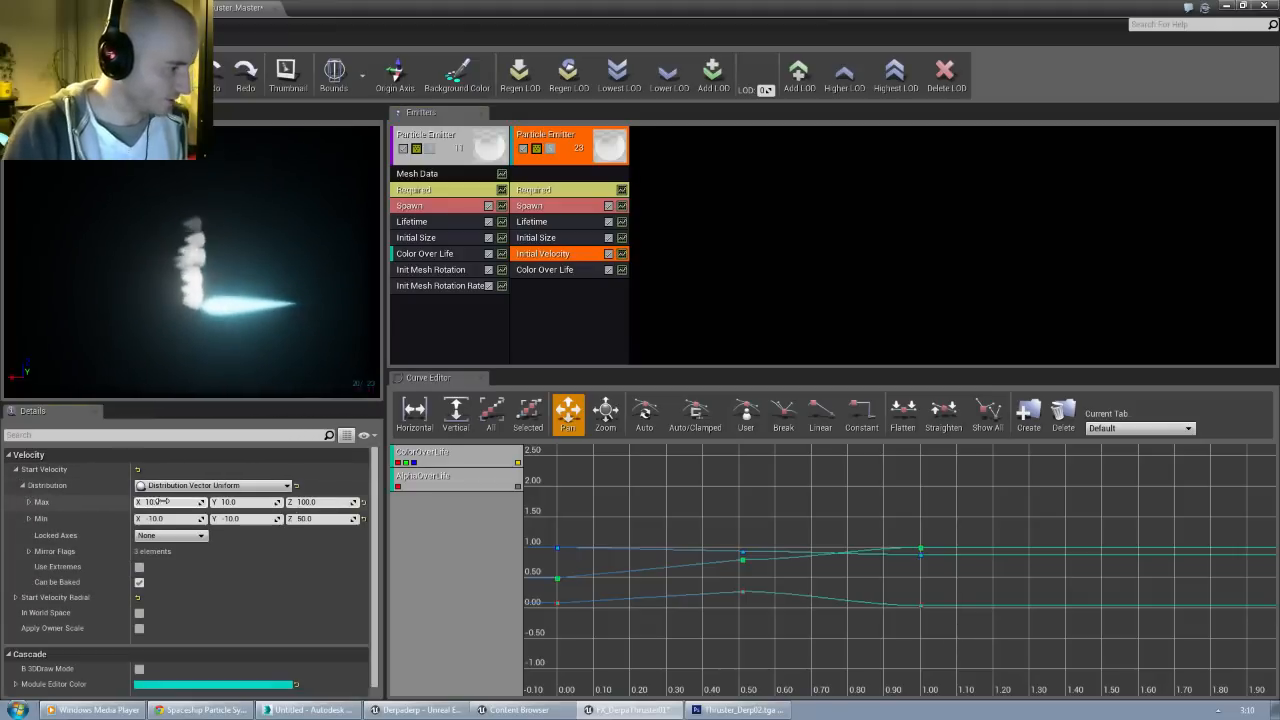
click(168, 502)
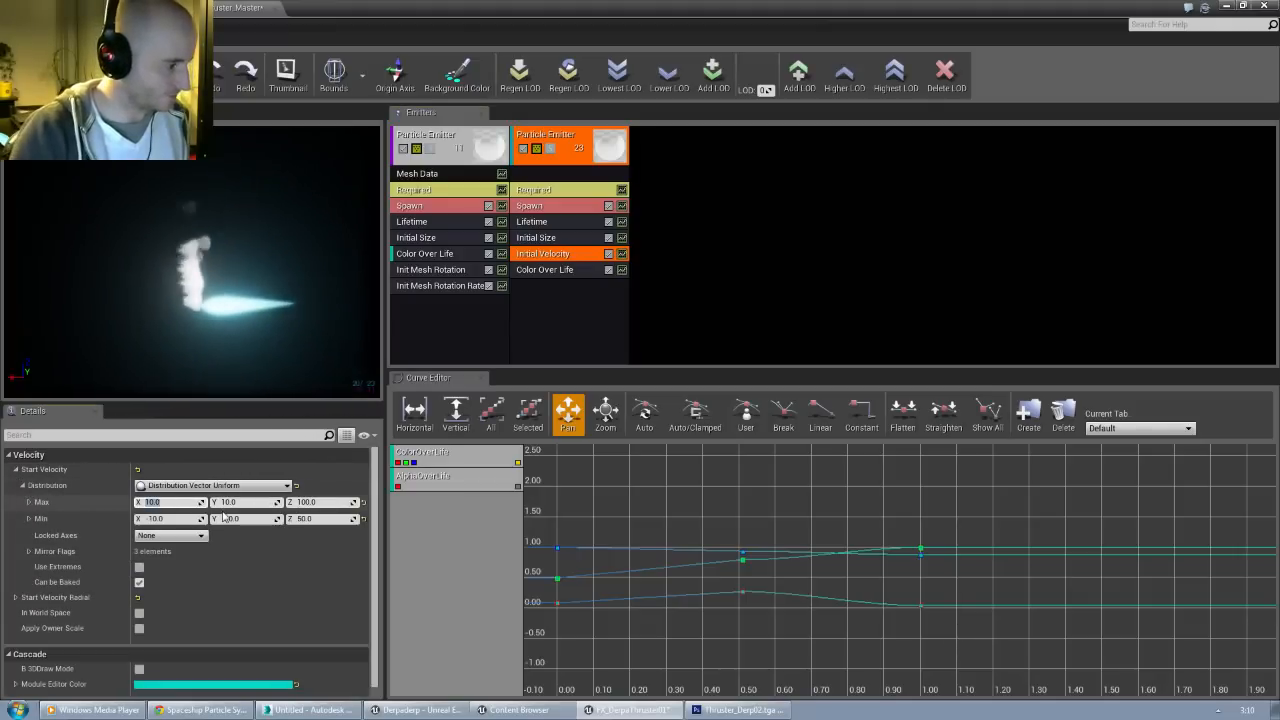
text(-100)
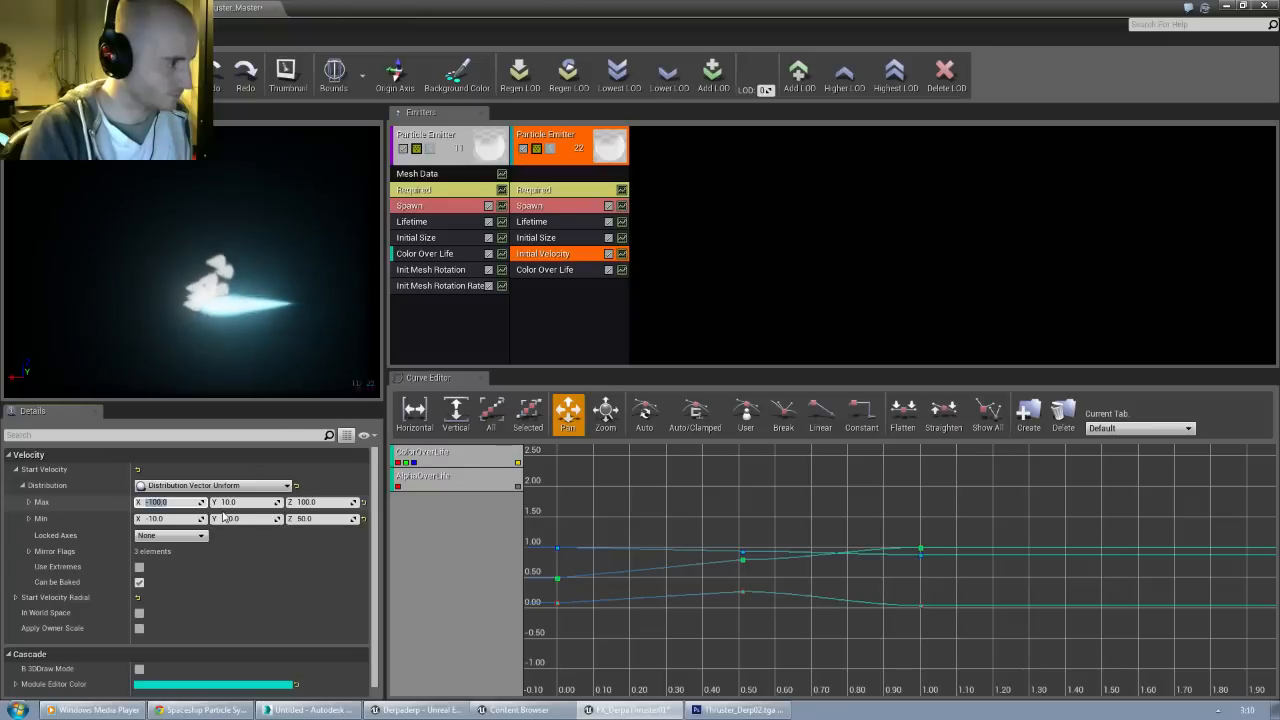
key(Tab)
text(0)
key(Tab)
text(0)
key(Tab)
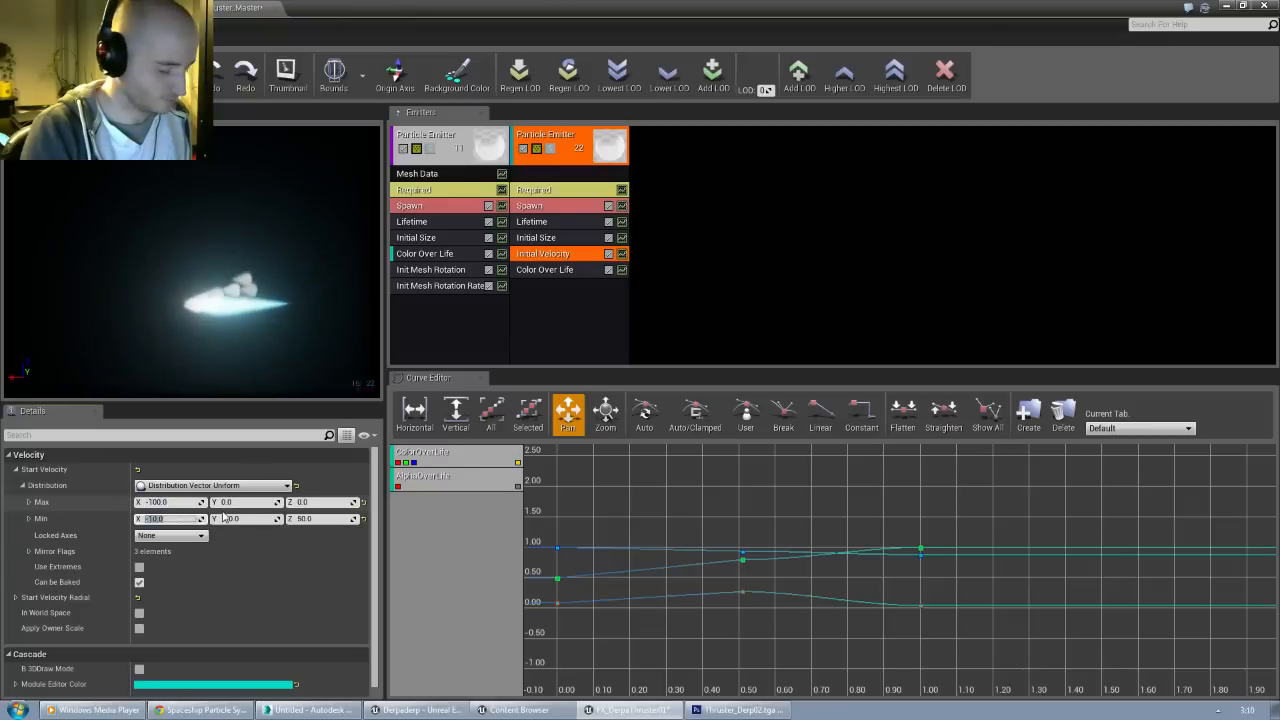
Step: Set the sprite emitter's Start Velocity Min to X -50, Y 0 and Z 0
text(-50)
key(Tab)
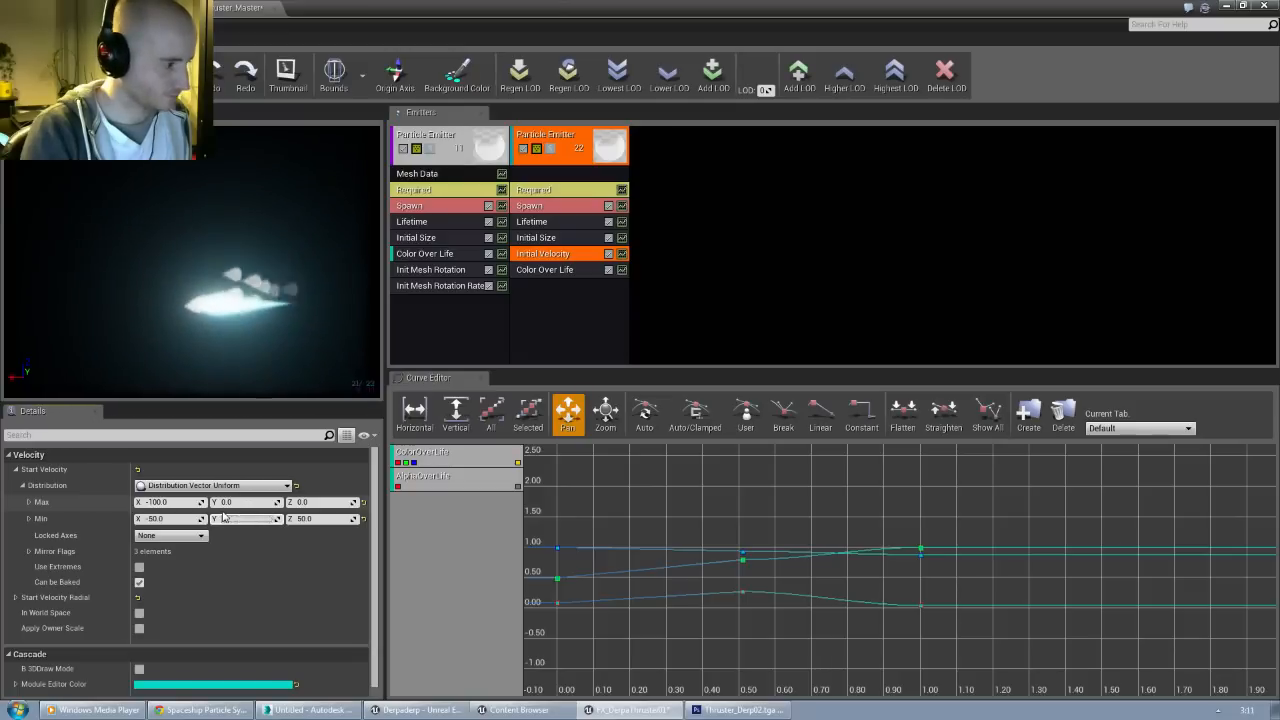
key(Tab)
text(0)
key(Return)
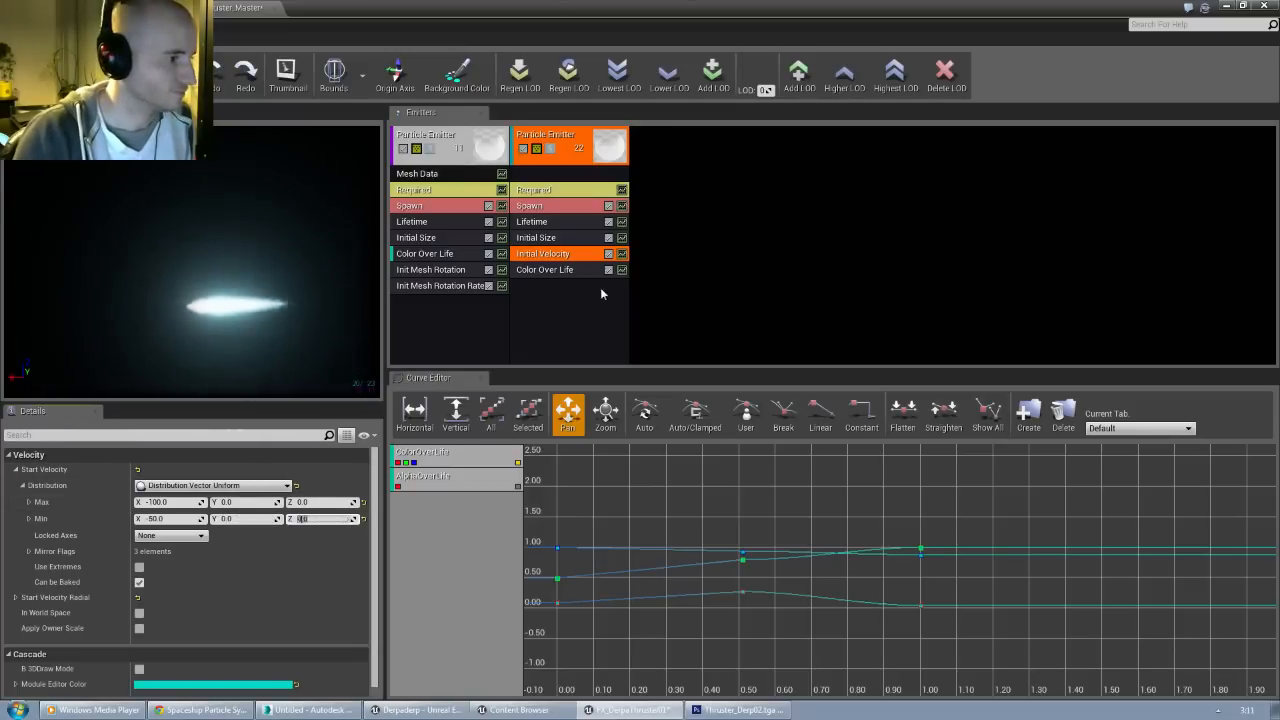
Step: Add an Initial Location module to the new sprite emitter
click(601, 293)
right_click(539, 284)
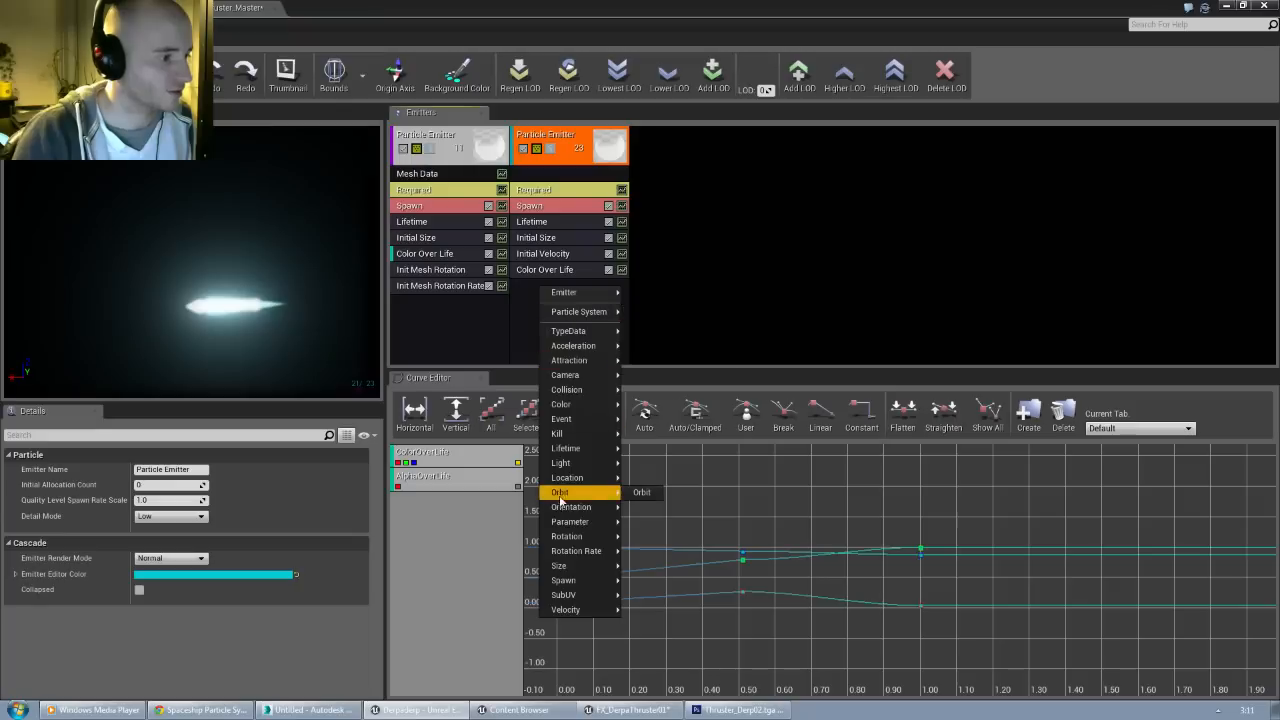
mouse_move(567, 479)
click(657, 480)
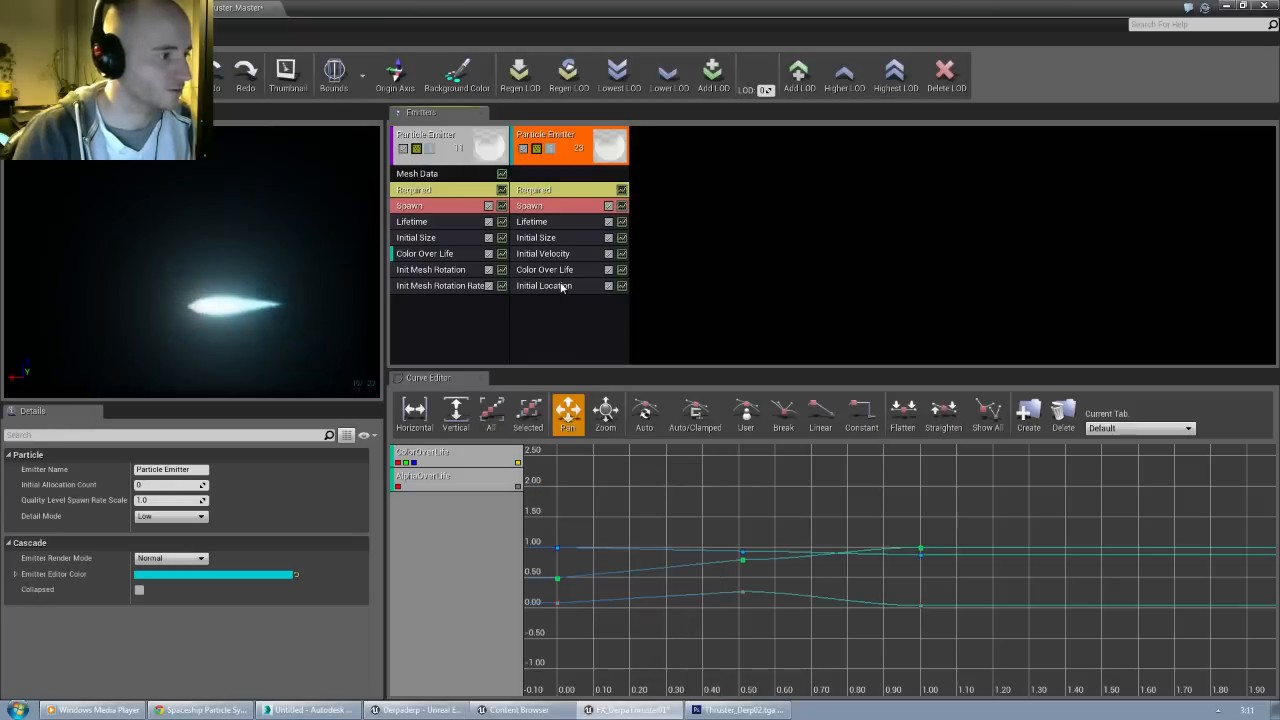
Step: Expand the Initial Location module's Start Location distribution and set Max X to -50 and Min X to -100
click(15, 469)
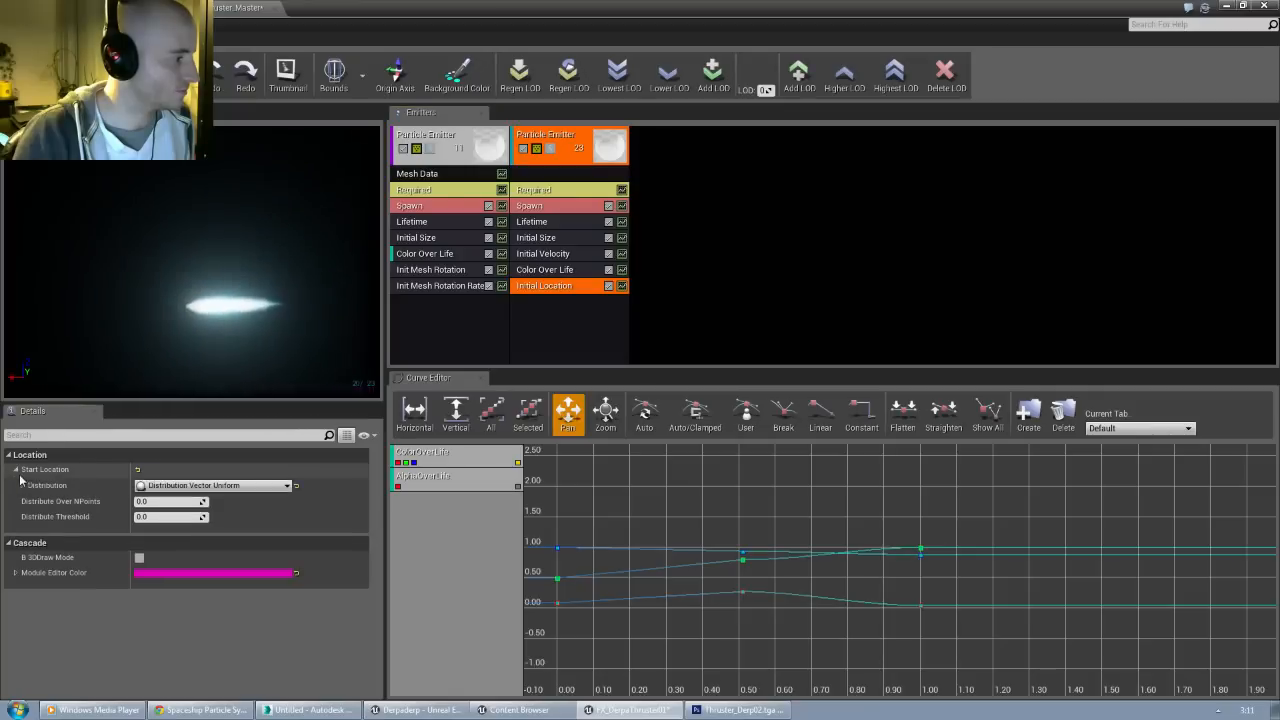
click(23, 486)
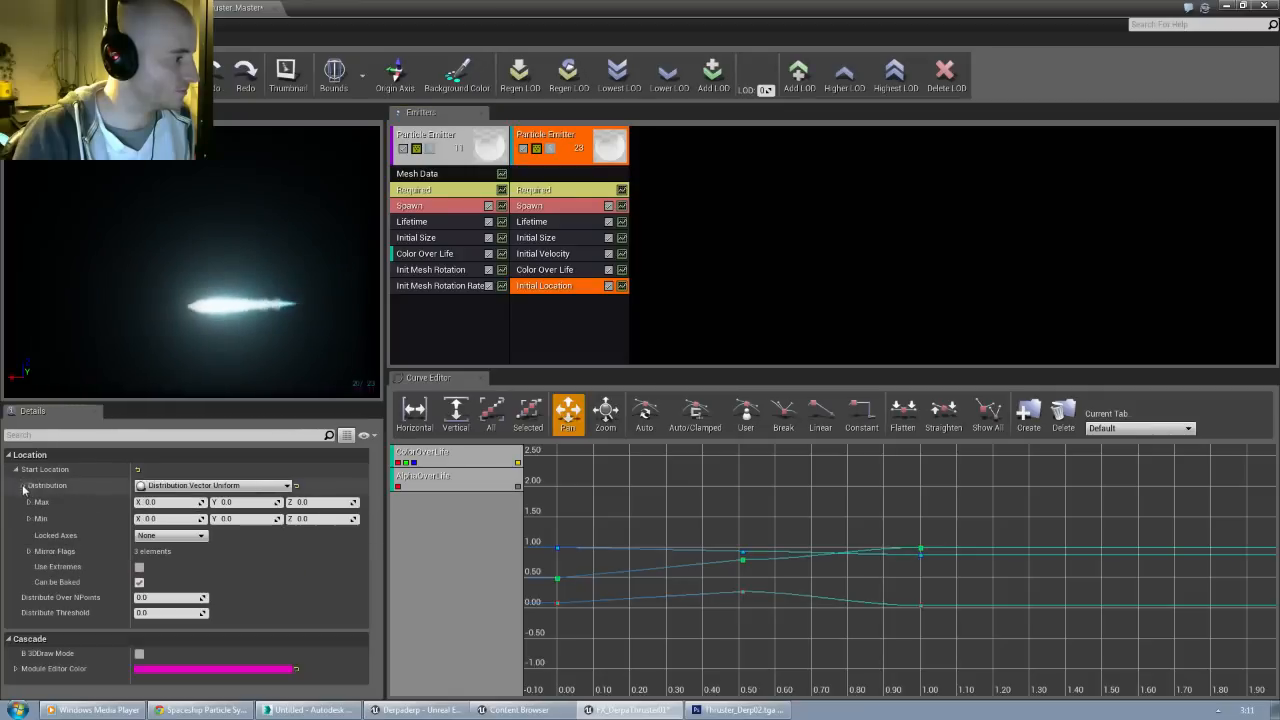
click(175, 502)
text(-50)
key(Return)
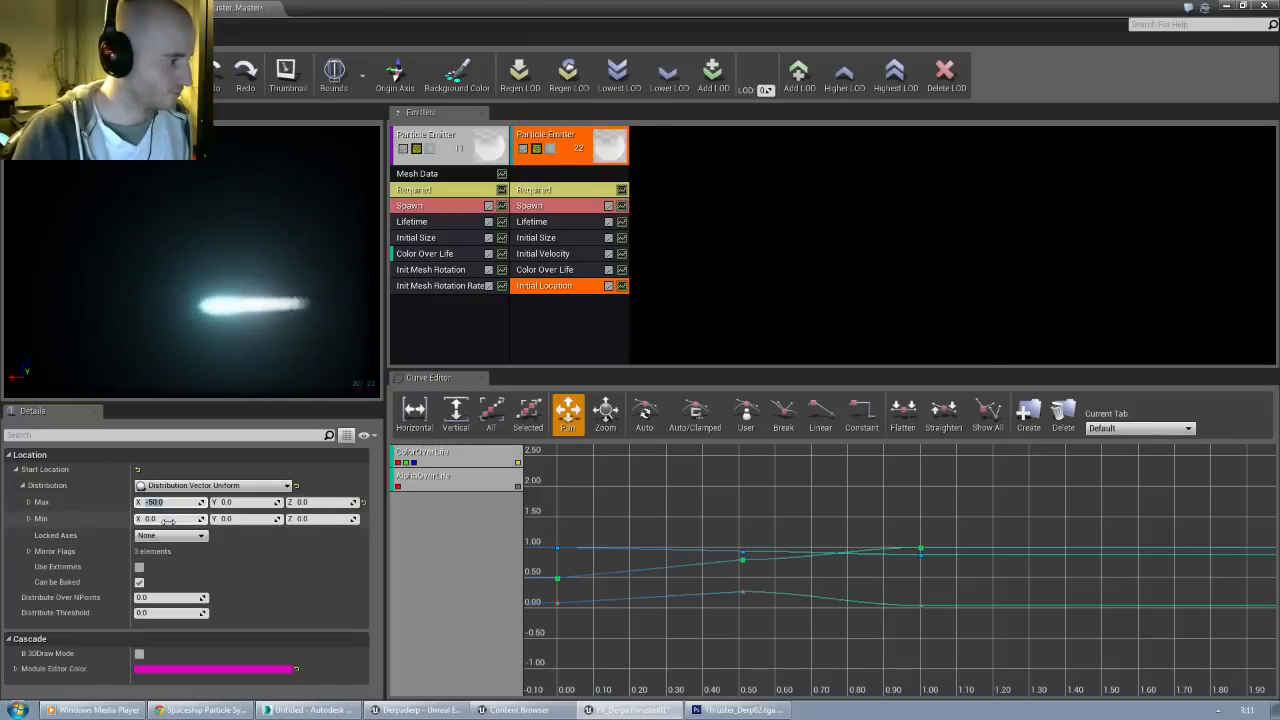
click(169, 518)
text(-100)
key(Return)
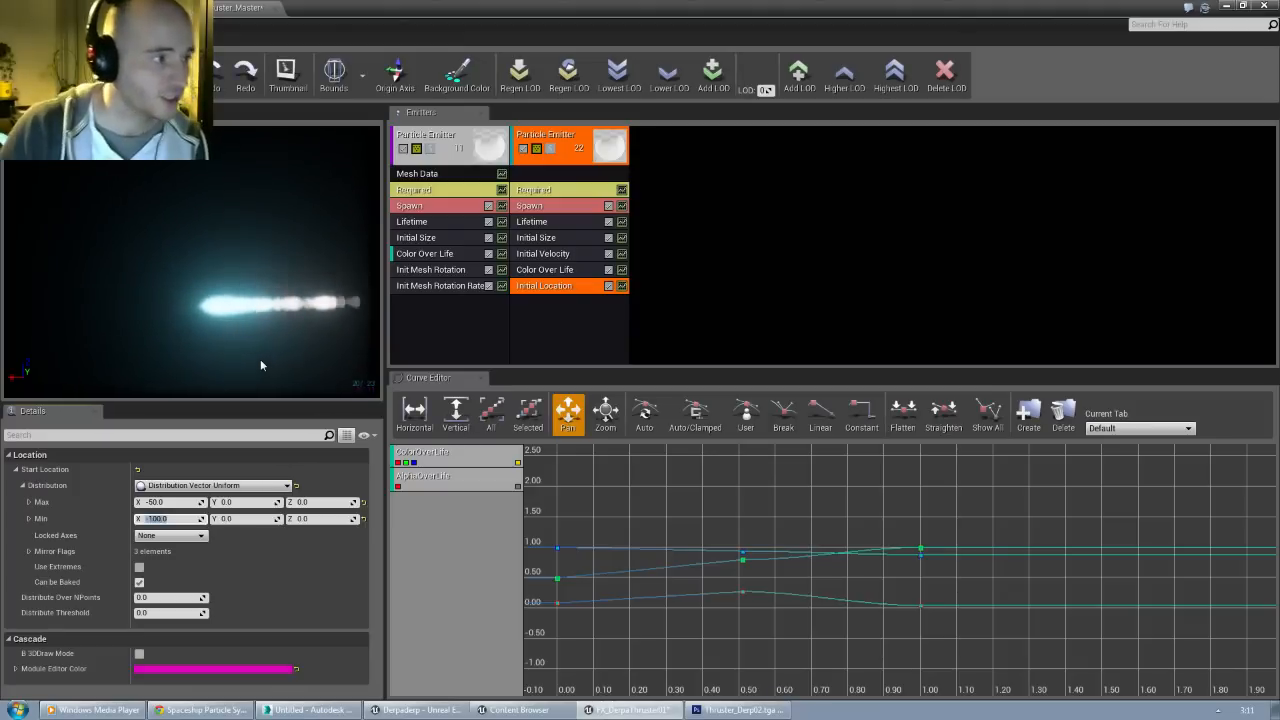
click(569, 161)
right_click(569, 161)
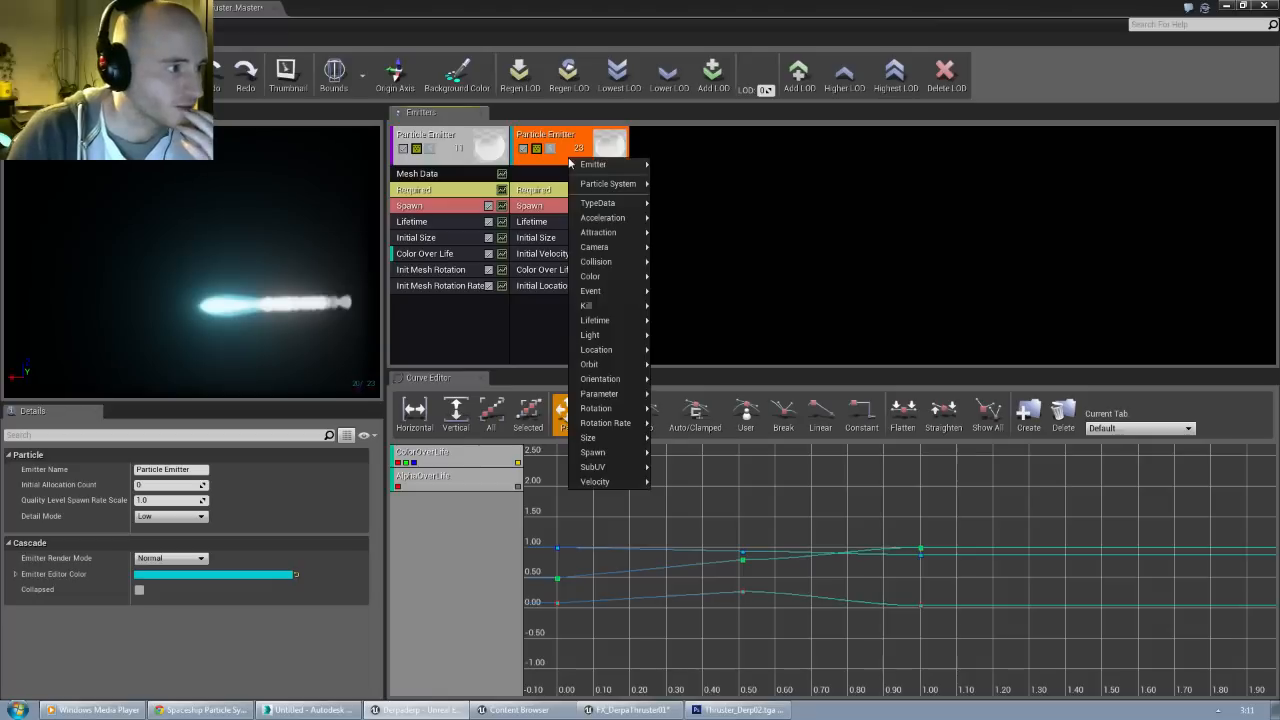
mouse_move(606, 167)
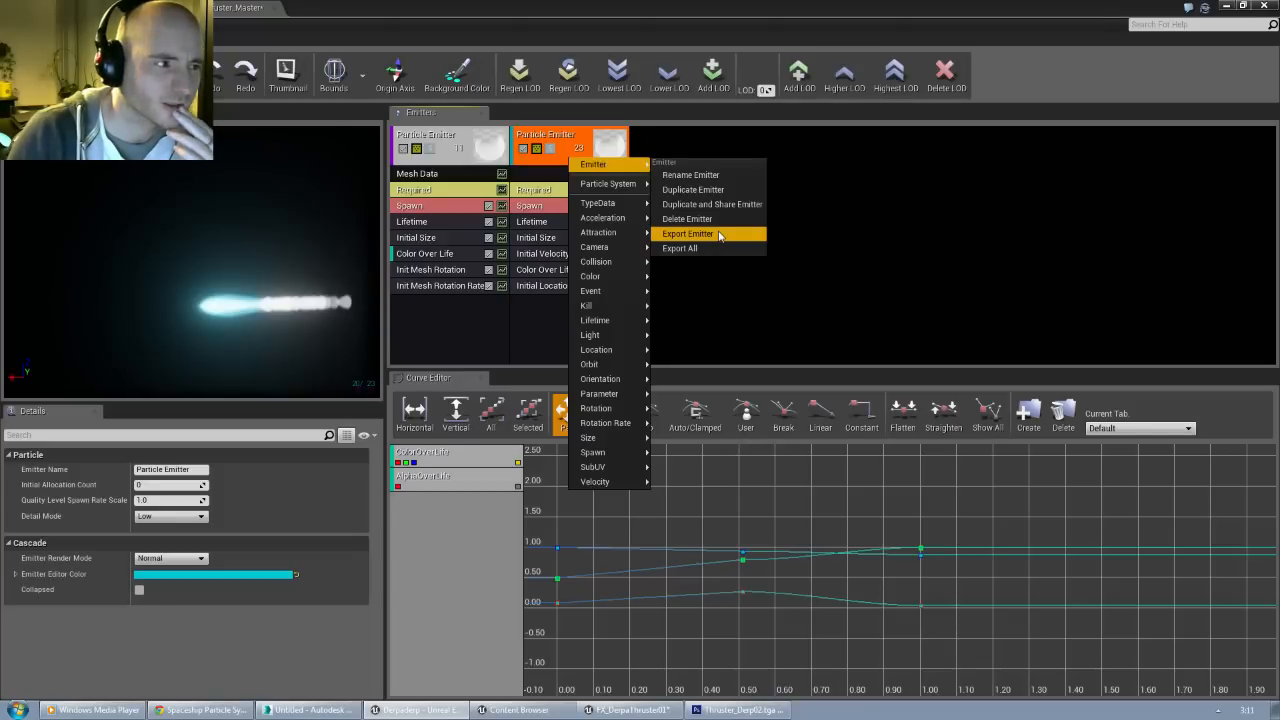
click(837, 218)
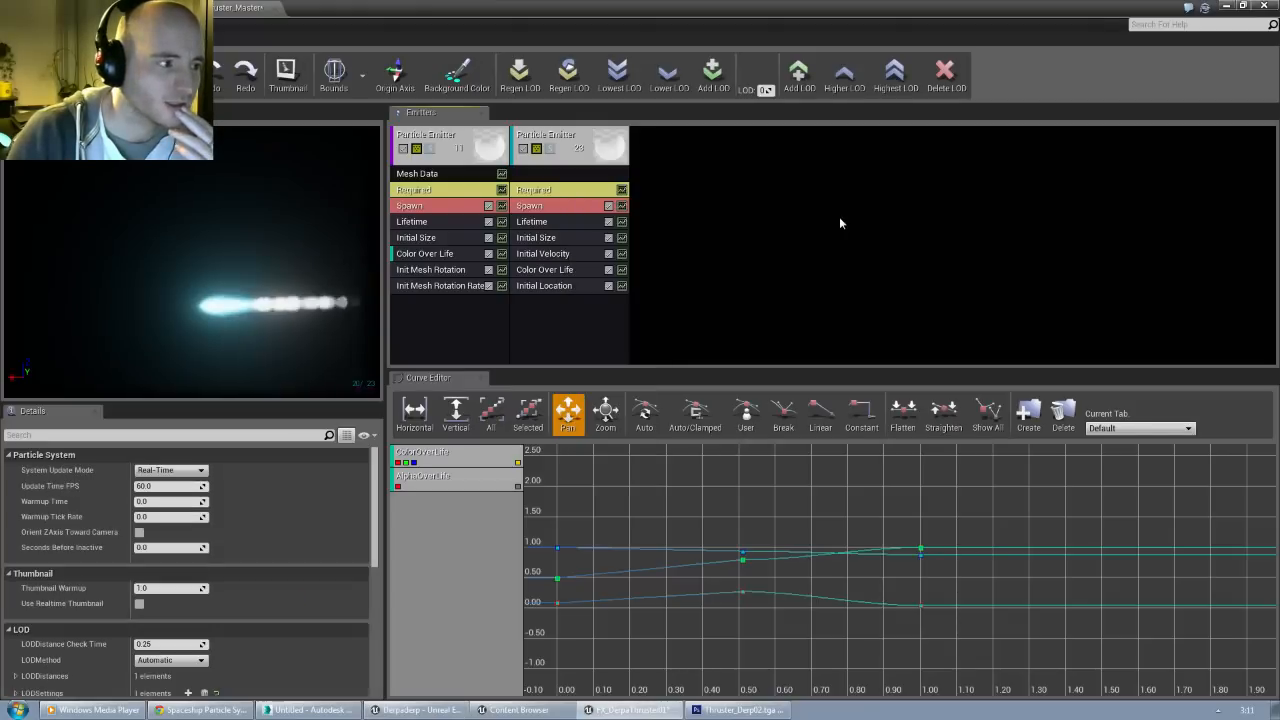
Step: Create a particle system with the default name NewParticleSystem in the DerpThruster folder and open it
click(557, 161)
drag(709, 6, 787, 400)
right_click(687, 290)
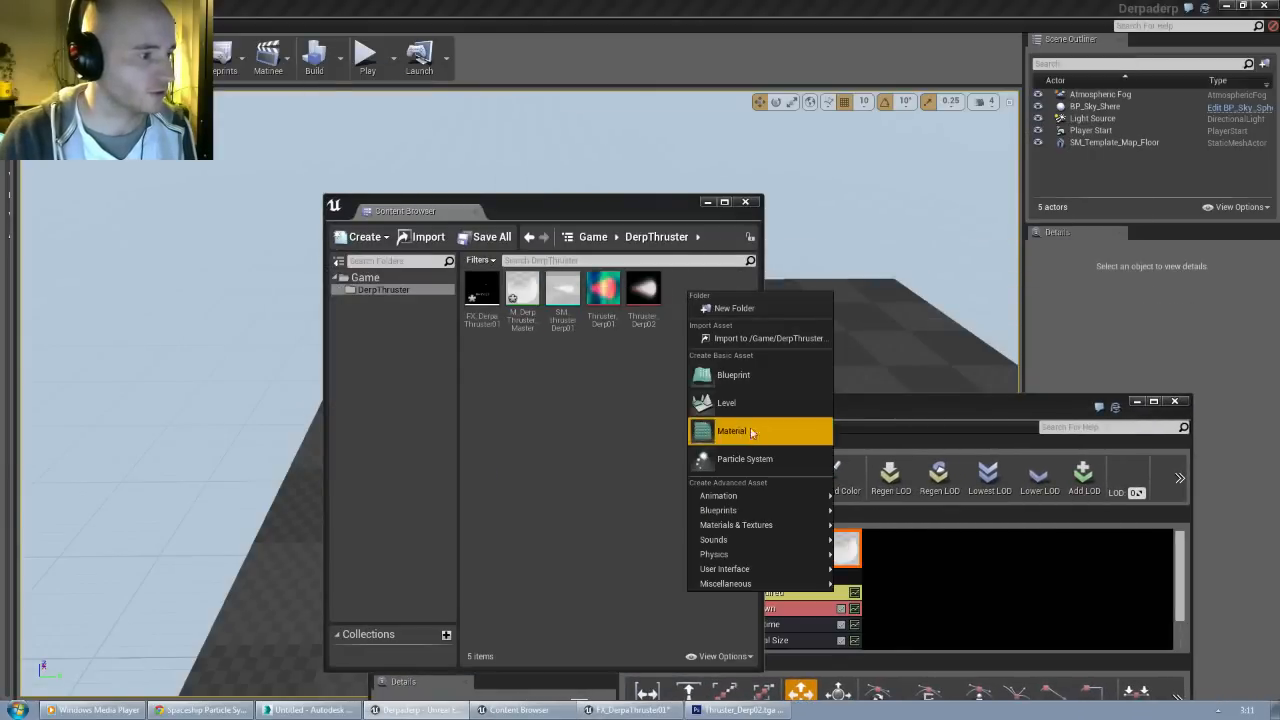
click(744, 458)
key(Return)
double_click(563, 292)
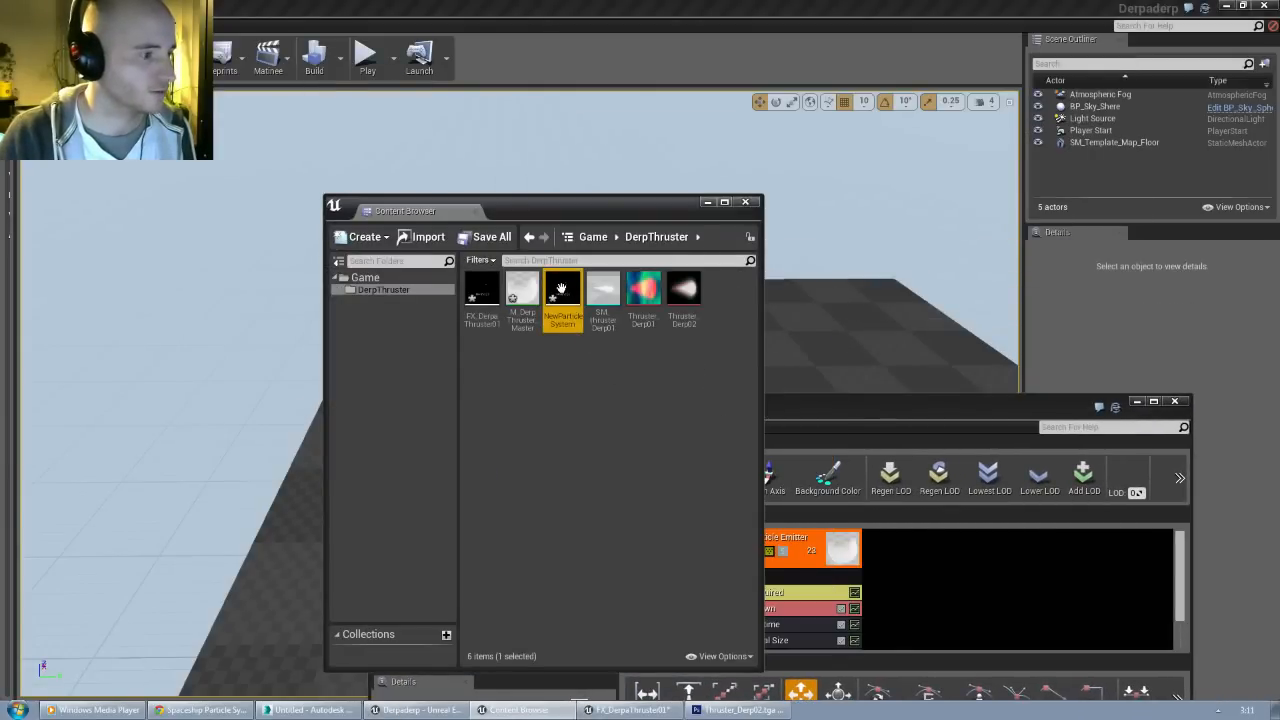
drag(801, 347, 718, 142)
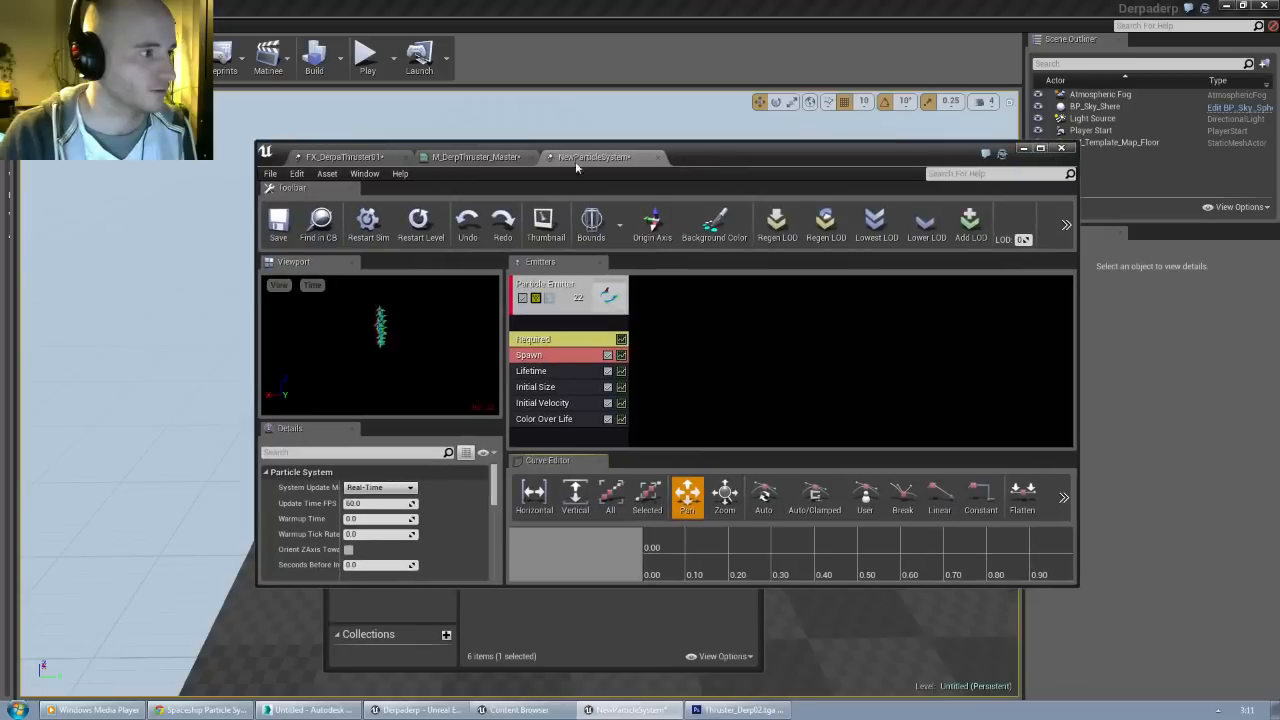
Step: Close the M_DerpThruster_Master material editor and return to FX_DerpaThruster01
click(461, 157)
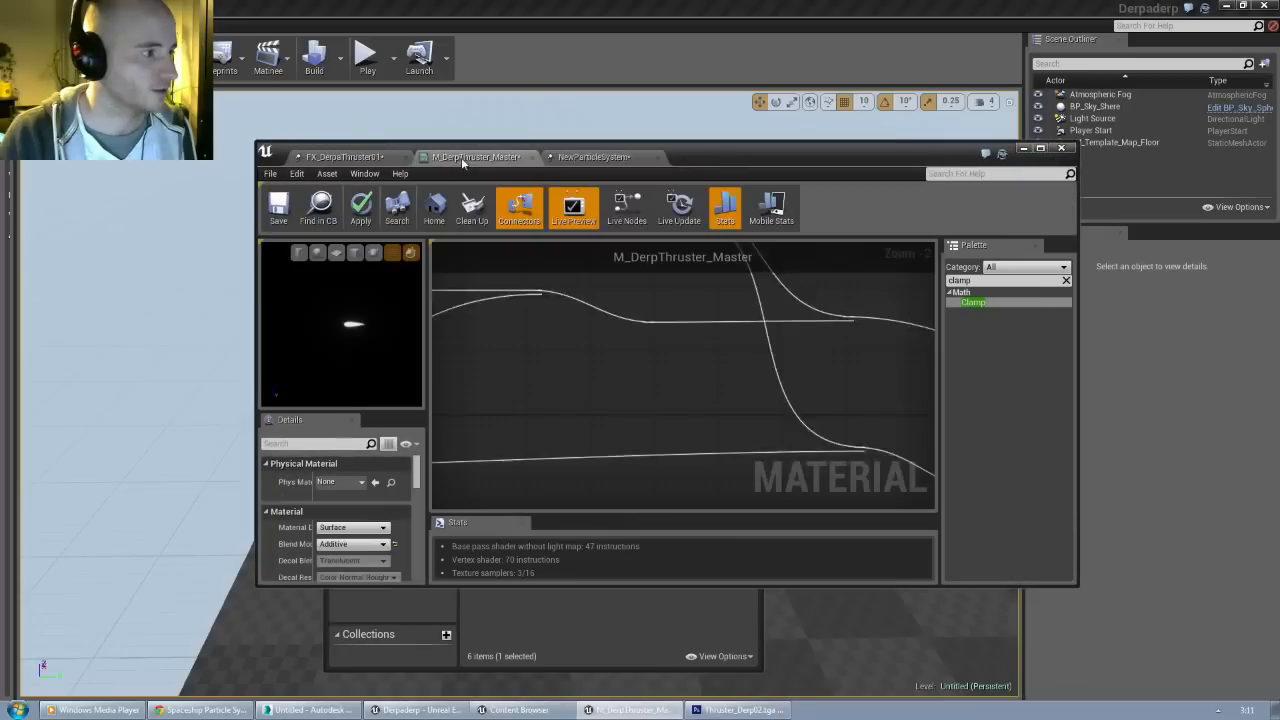
click(532, 158)
click(695, 376)
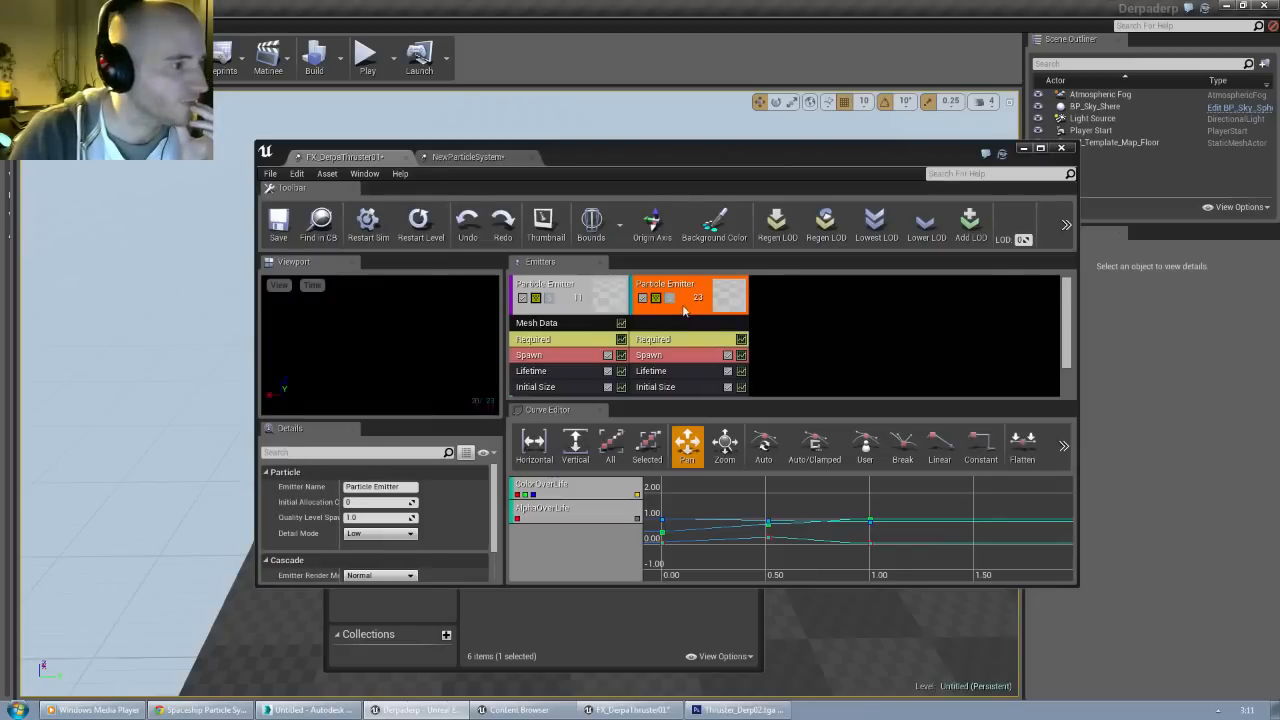
Step: Export the sprite emitter from FX_DerpaThruster01 to NewParticleSystem and delete the exported copy there
right_click(685, 312)
mouse_move(706, 313)
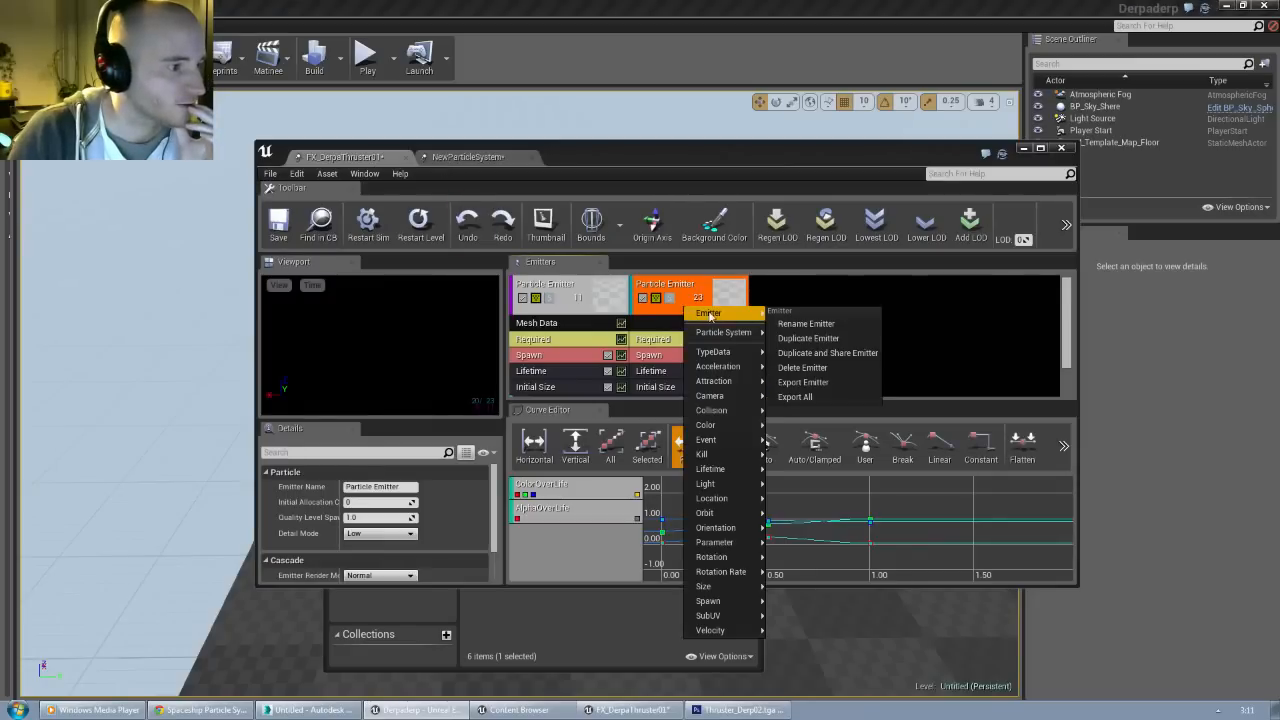
click(806, 383)
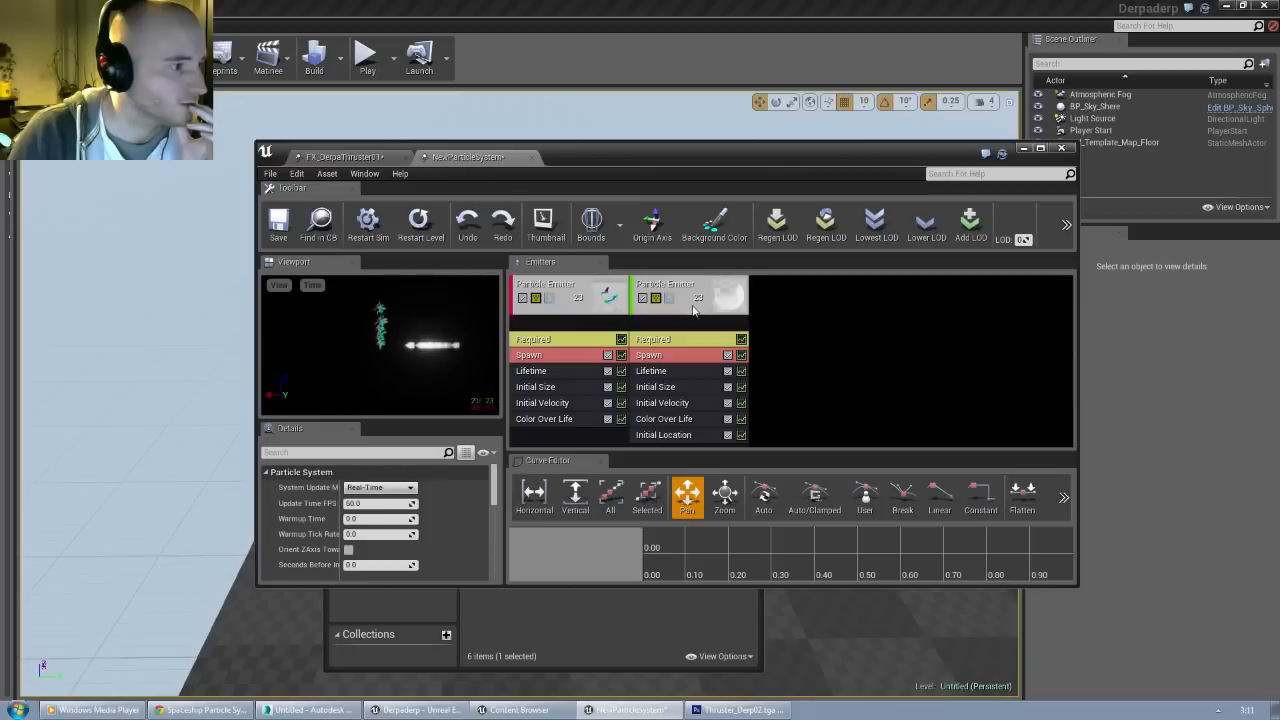
click(689, 310)
key(Delete)
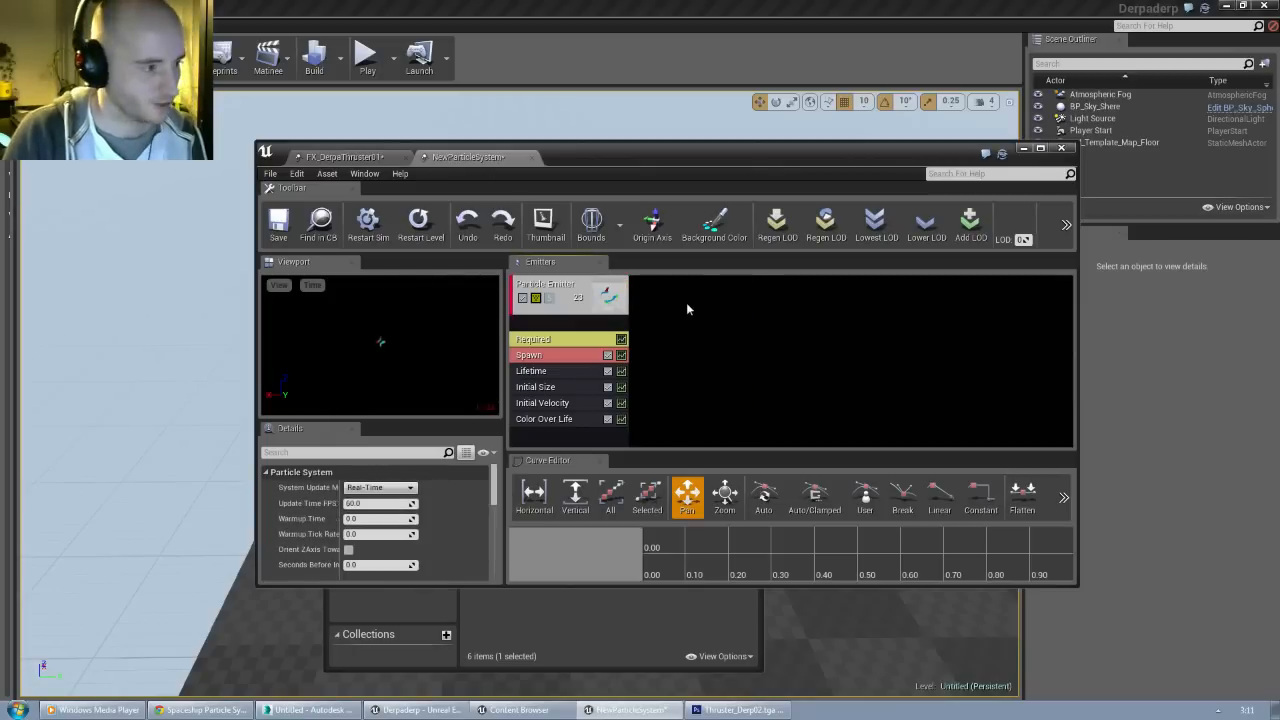
Step: Export the sprite emitter from FX_DerpaThruster01 to NewParticleSystem again
click(353, 157)
click(460, 155)
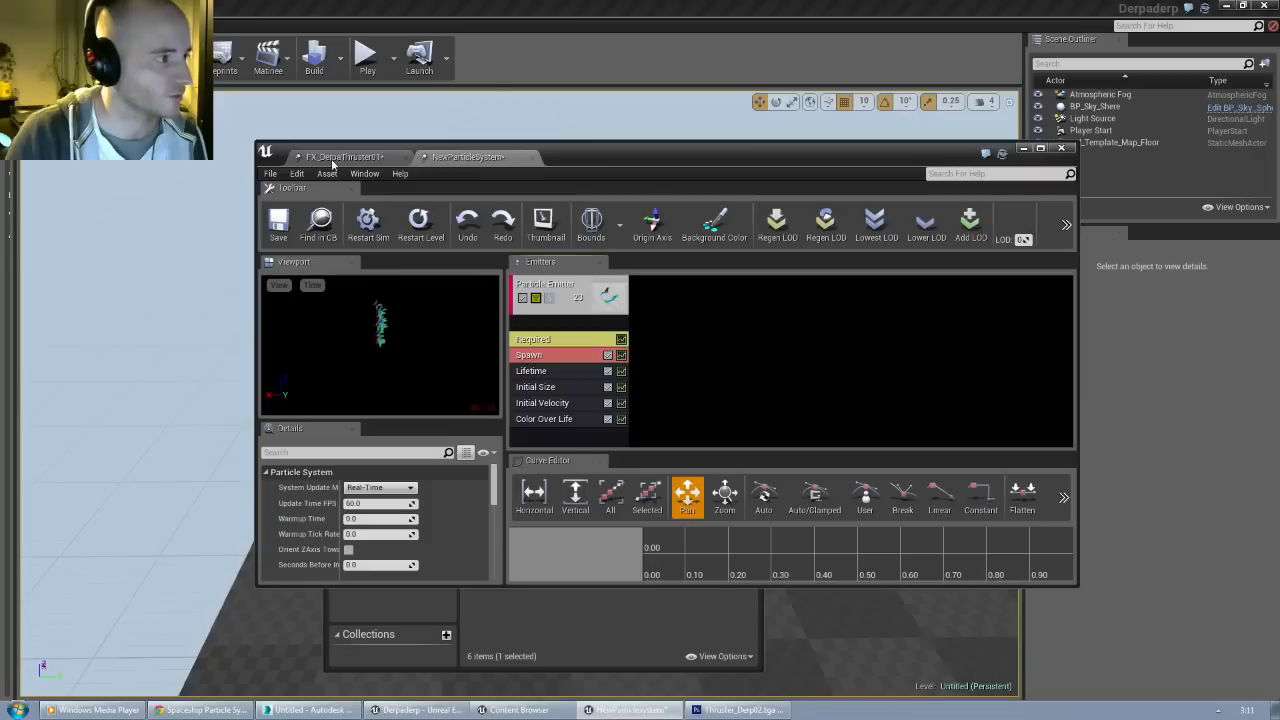
click(333, 160)
right_click(688, 314)
mouse_move(710, 320)
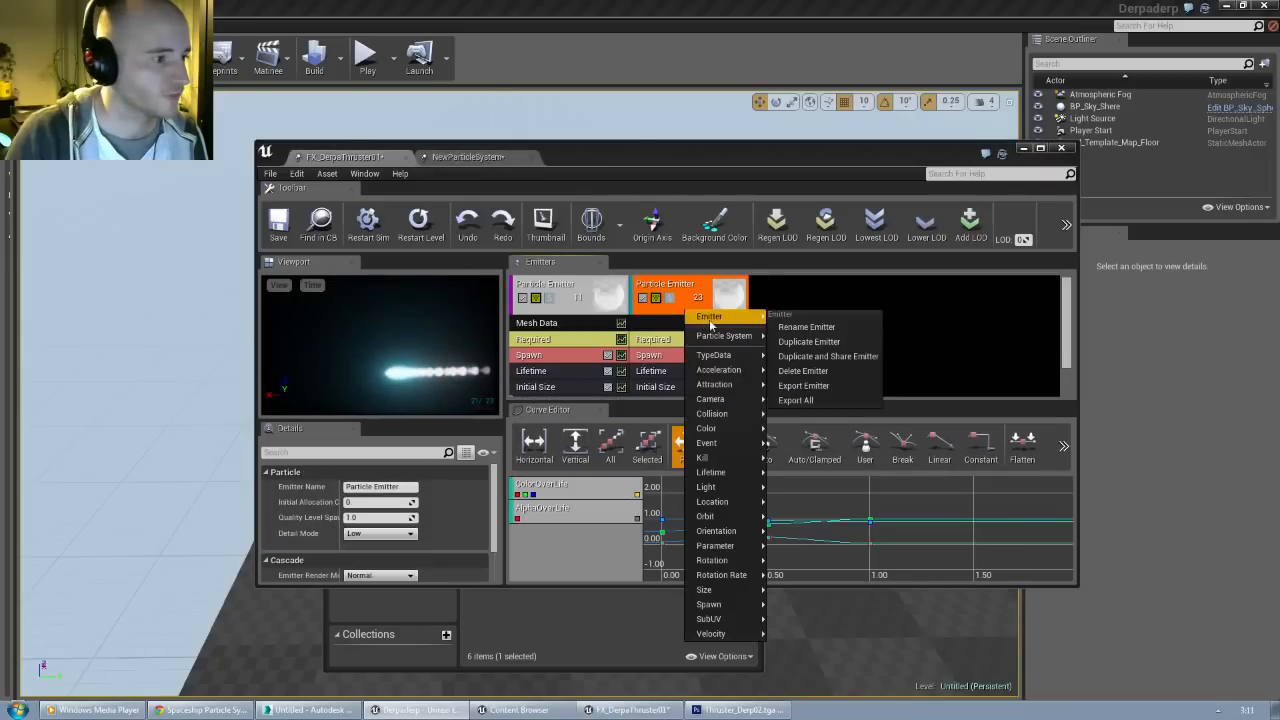
click(811, 386)
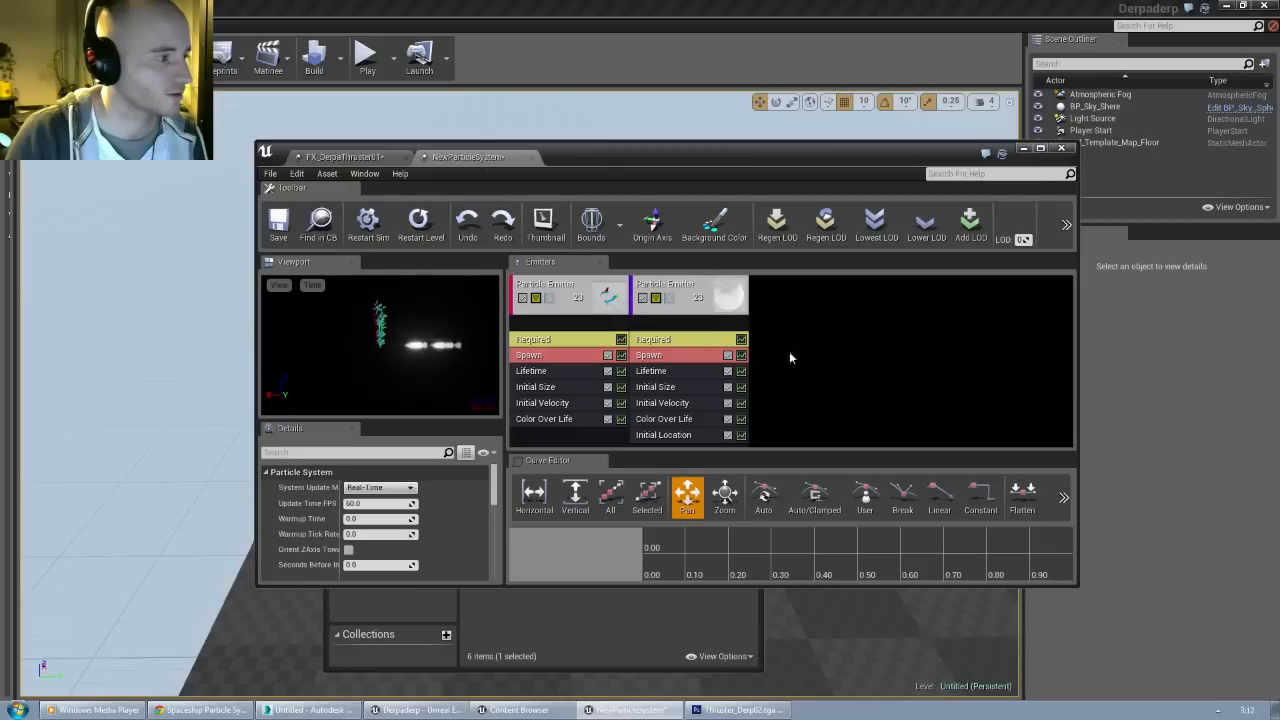
Step: Export the mesh emitter from FX_DerpaThruster01 to NewParticleSystem and close the NewParticleSystem editor
click(333, 157)
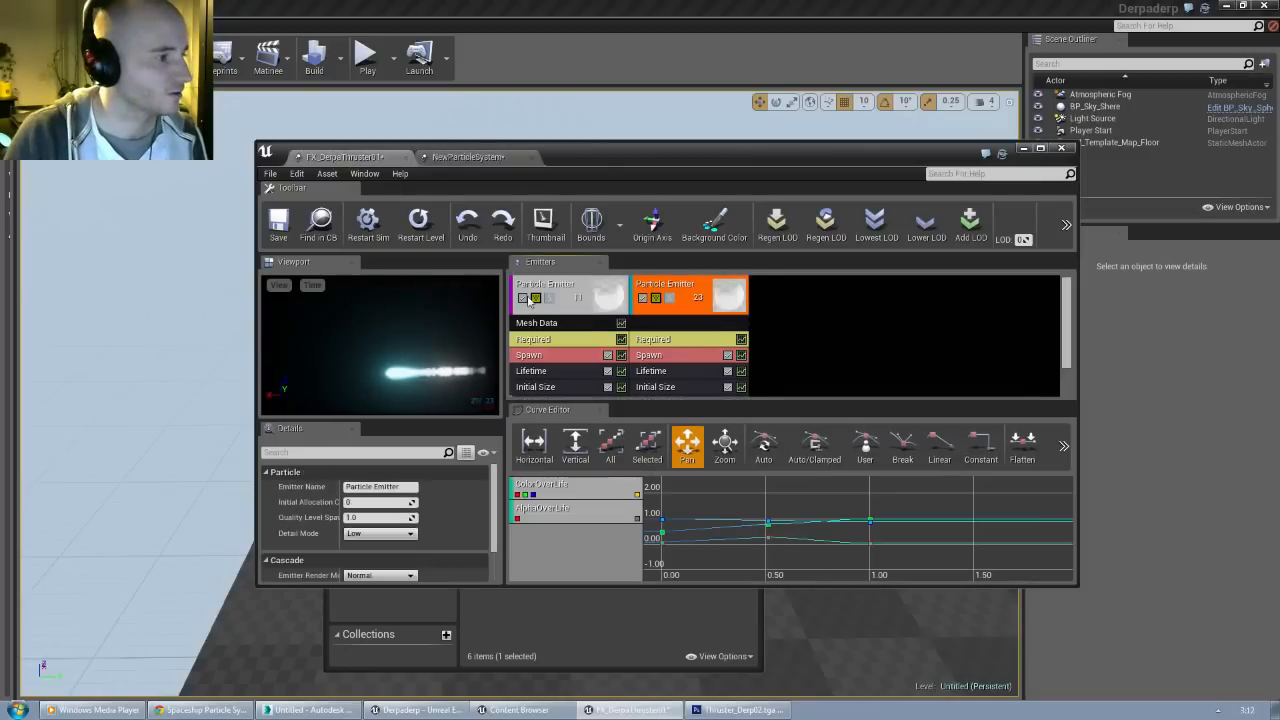
click(584, 318)
right_click(573, 316)
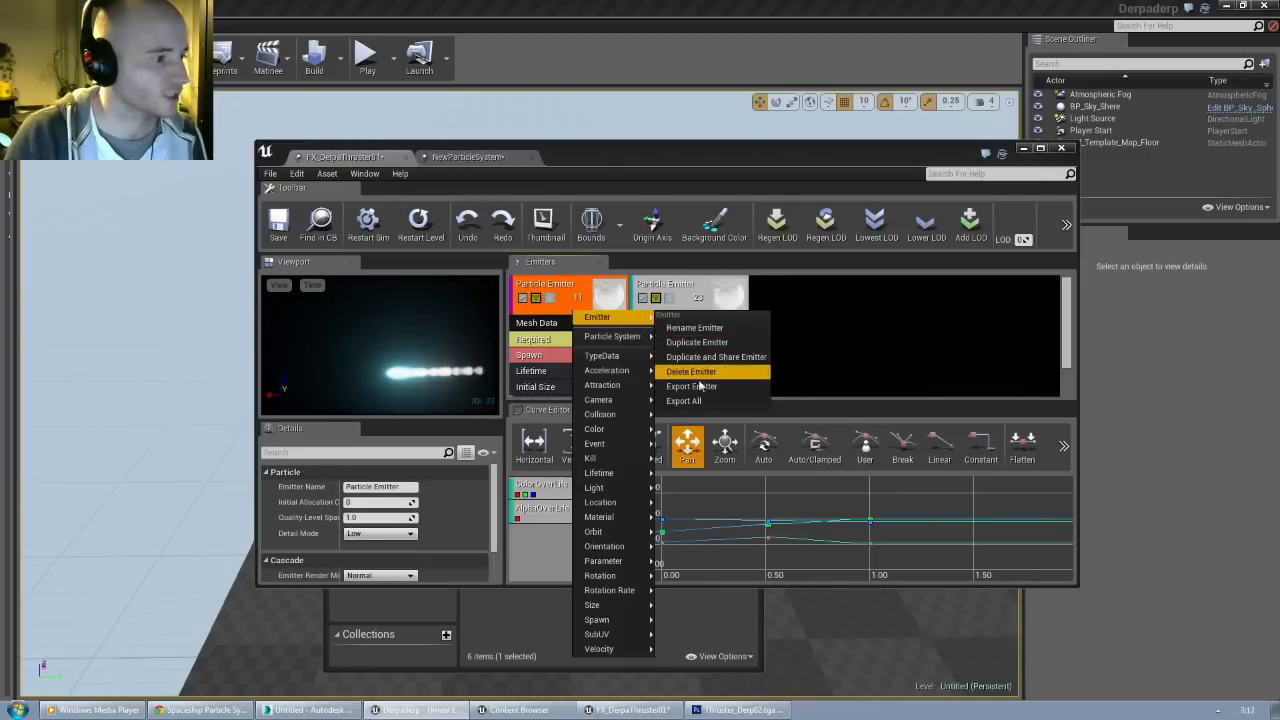
click(555, 266)
click(472, 157)
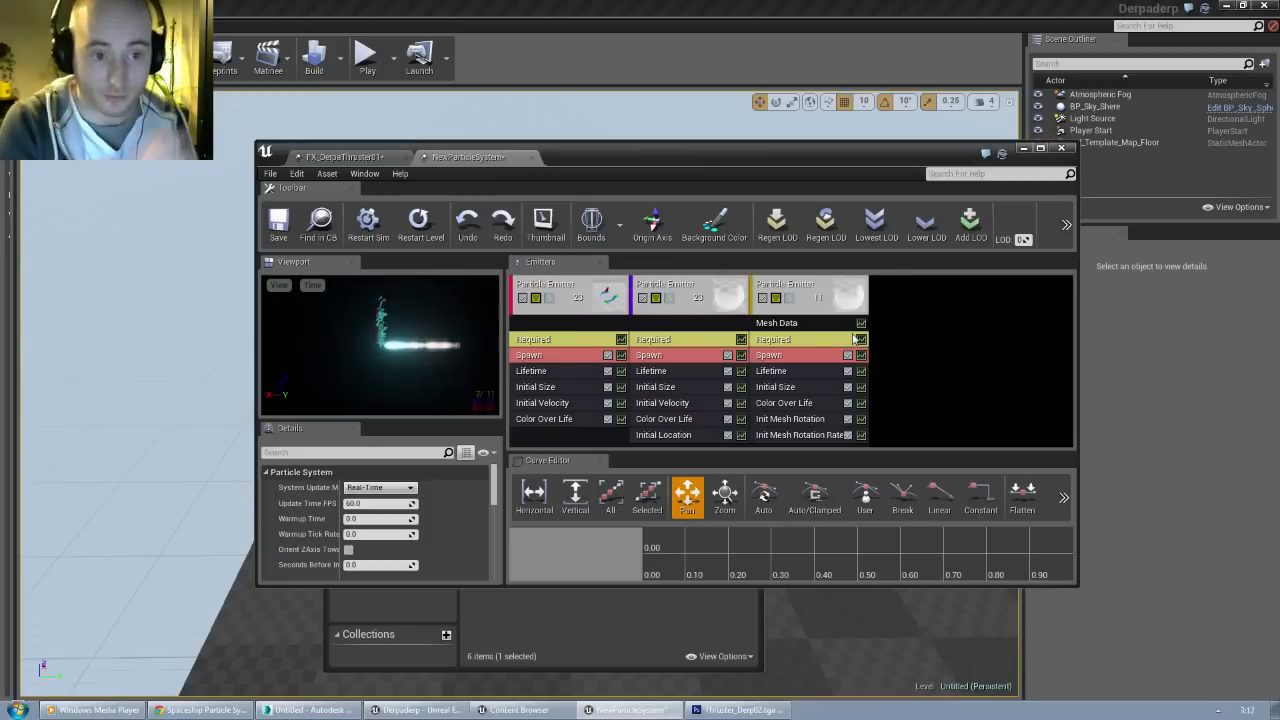
click(531, 158)
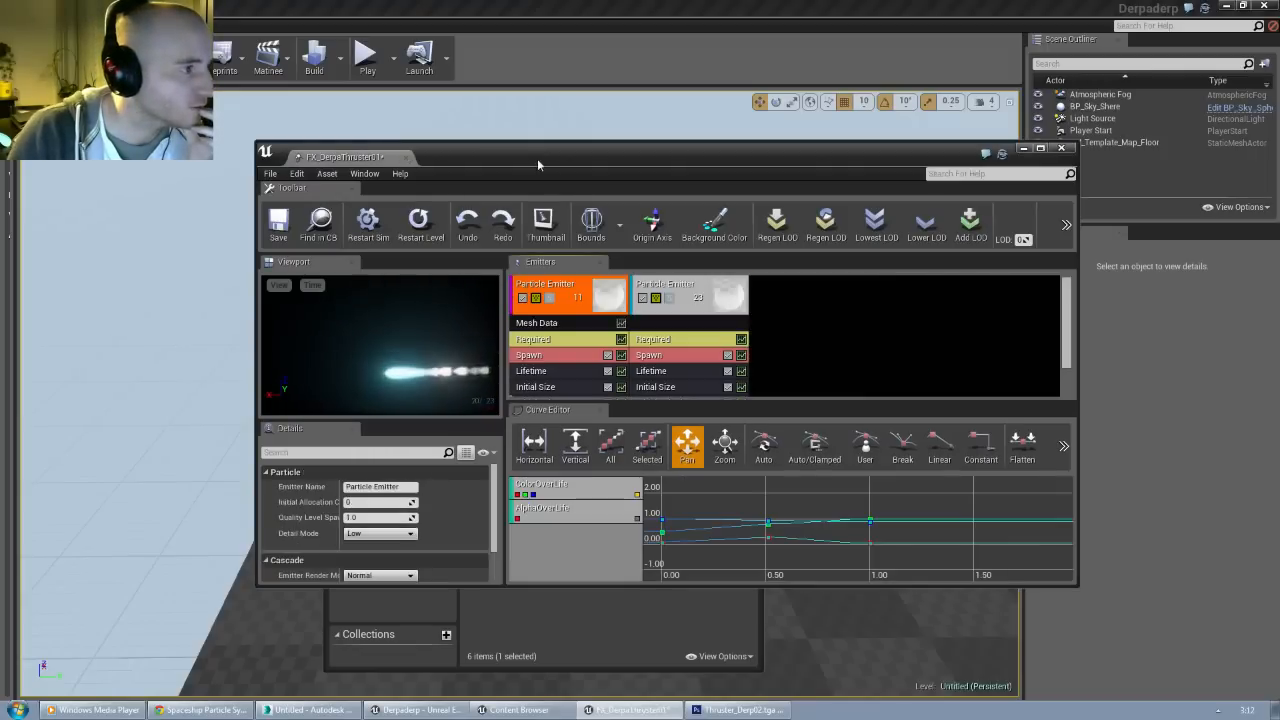
Step: Maximize the FX_DerpaThruster01 editor and delete the sprite emitter, leaving only the mesh emitter
double_click(620, 155)
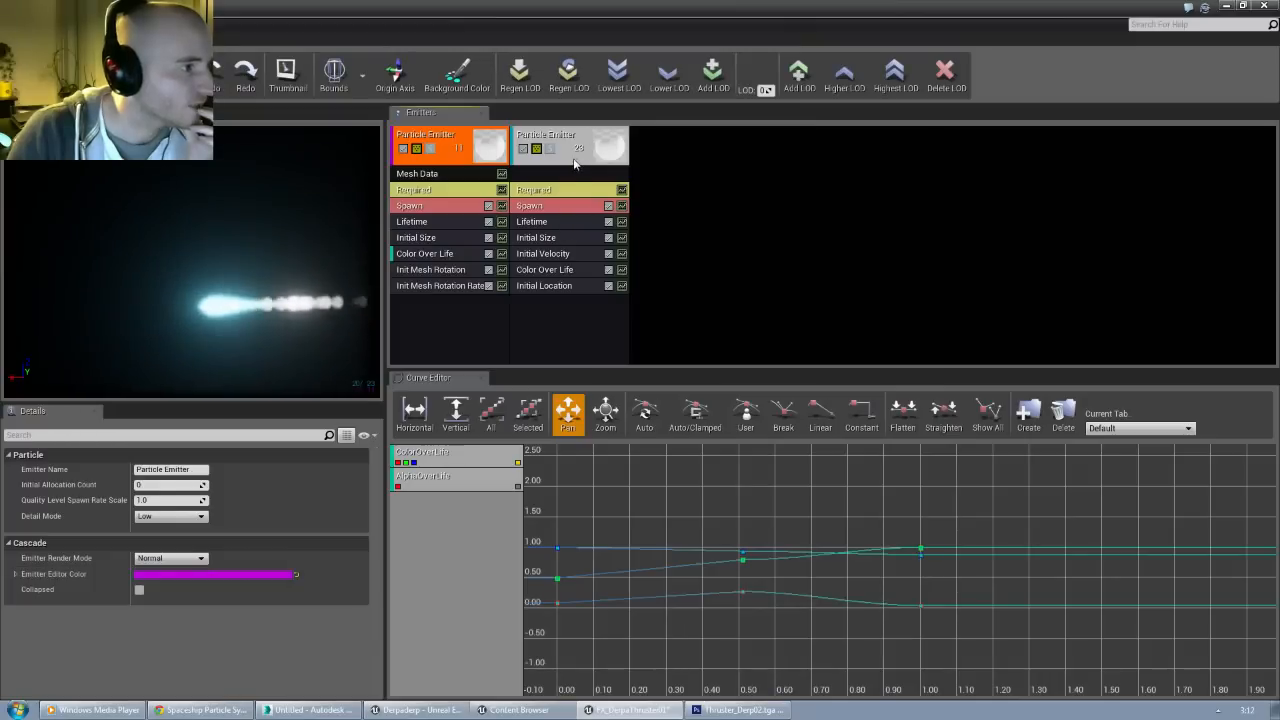
click(573, 158)
key(Delete)
drag(269, 320, 240, 335)
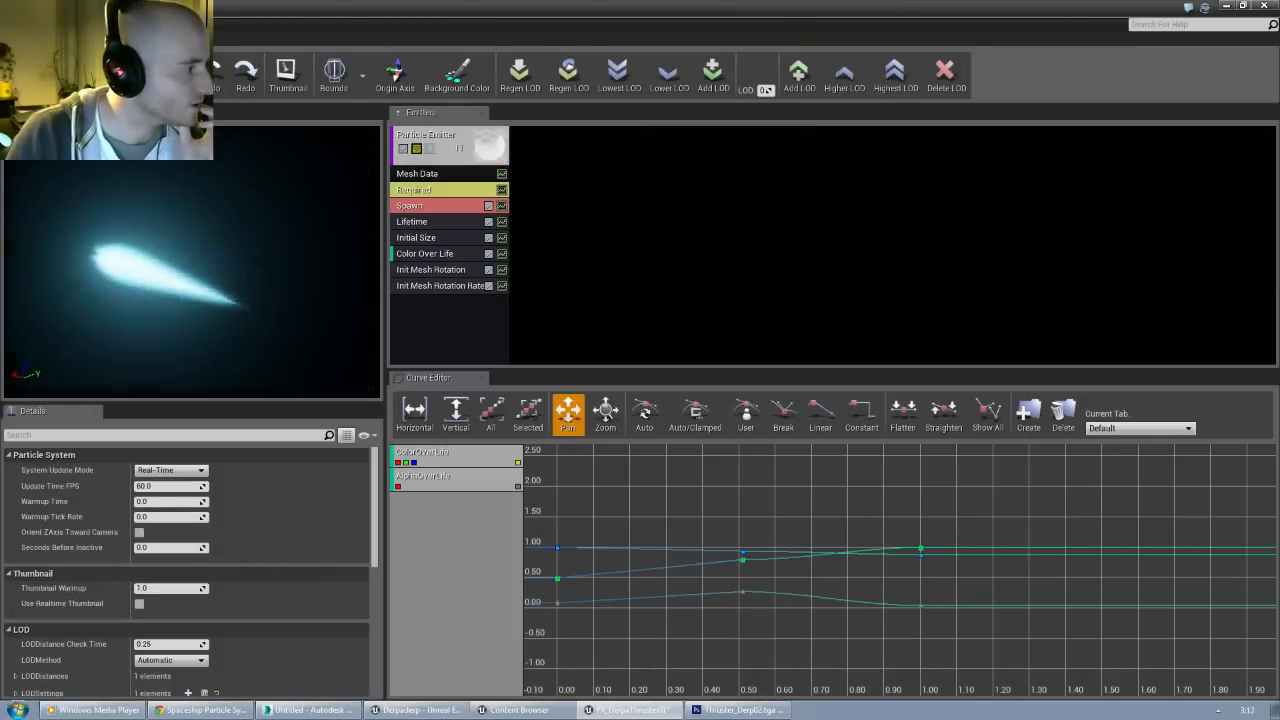
Step: Recolor the middle key of the mesh emitter's Color Over Life curve to orange
click(447, 254)
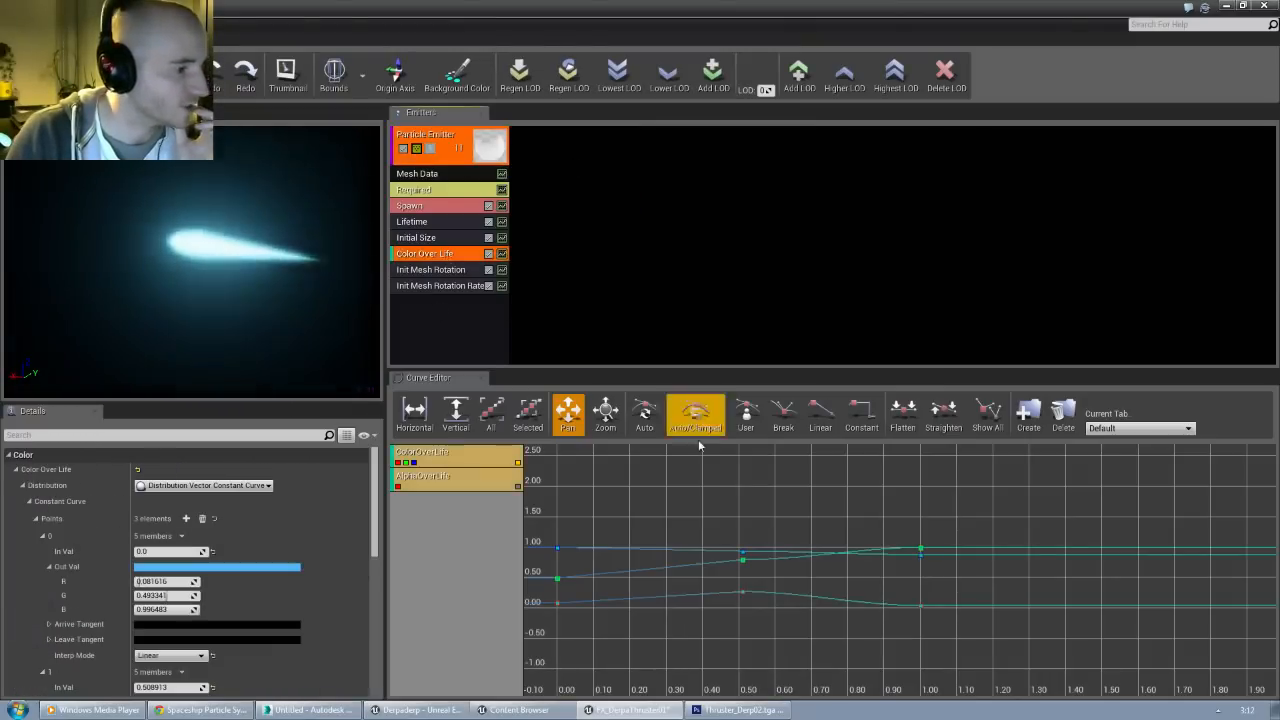
click(744, 557)
right_click(745, 557)
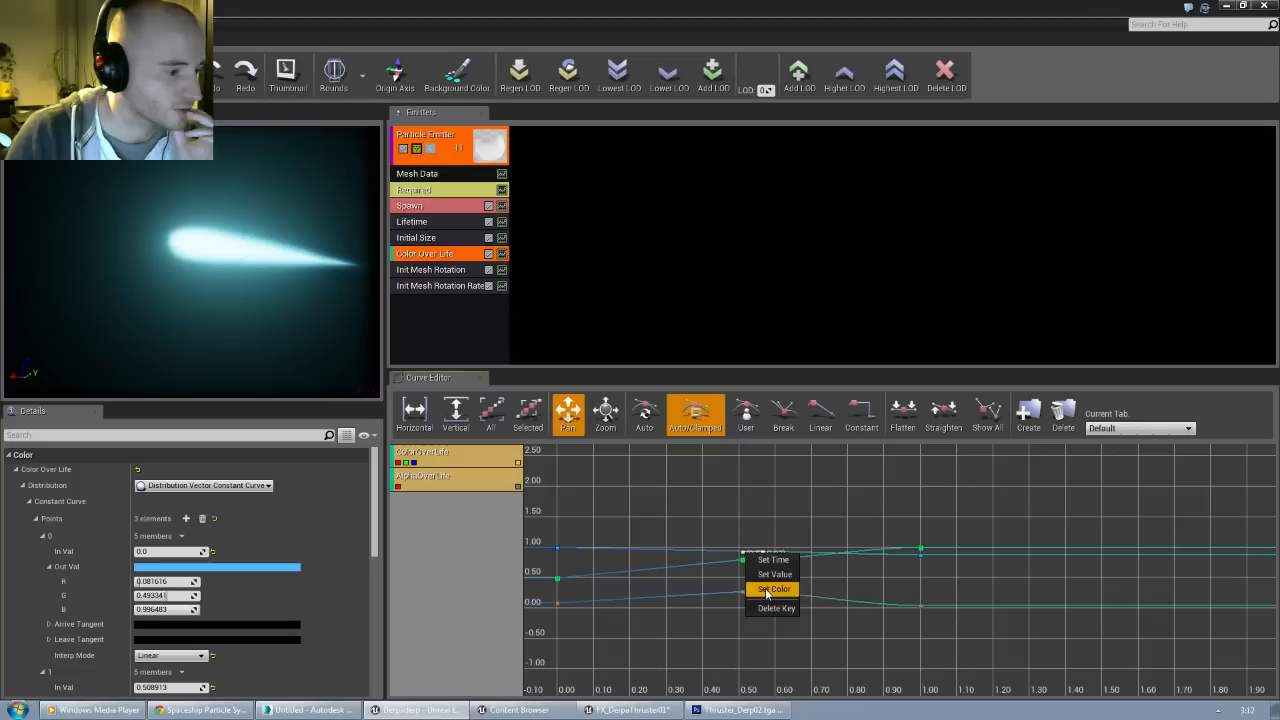
click(767, 593)
mouse_move(858, 510)
mouse_down()
mouse_move(872, 501)
mouse_move(894, 521)
mouse_up()
click(950, 684)
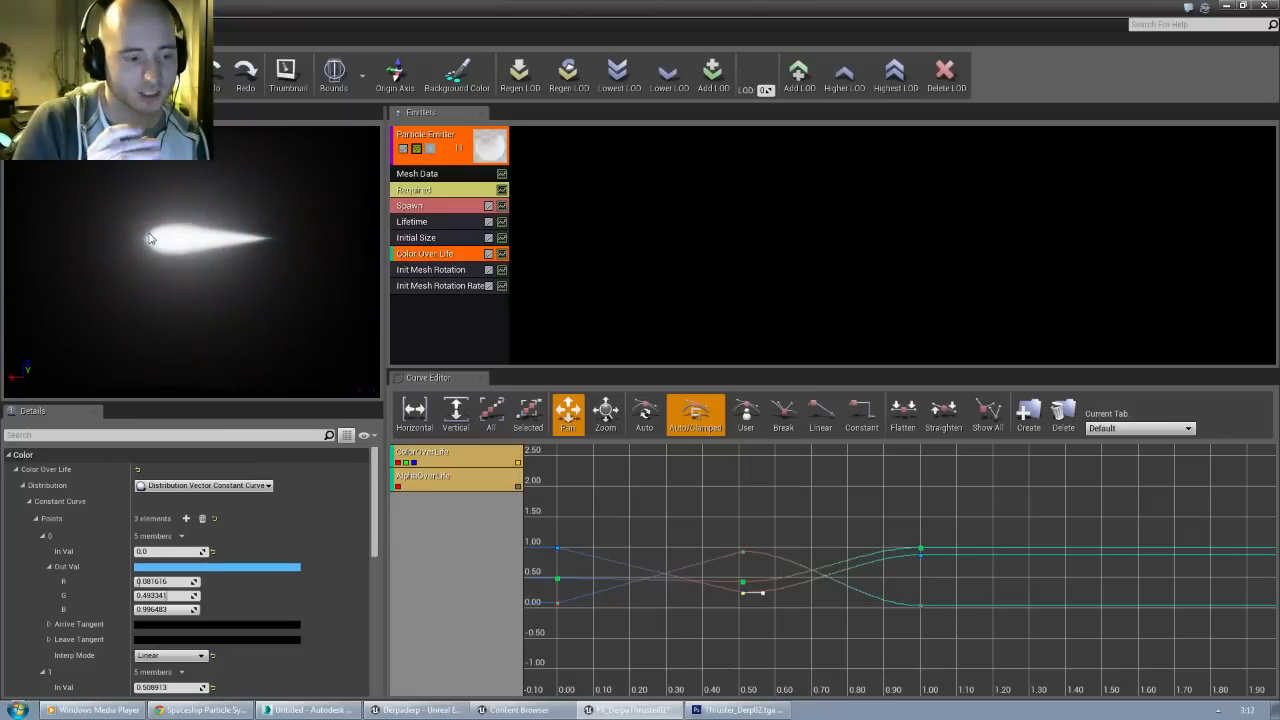
Step: Switch to Photoshop to inspect the alpha and RGB channels of Thruster_Derp02.tga, and return to FX_DerpaThruster01 with the Content Browser closed
click(735, 709)
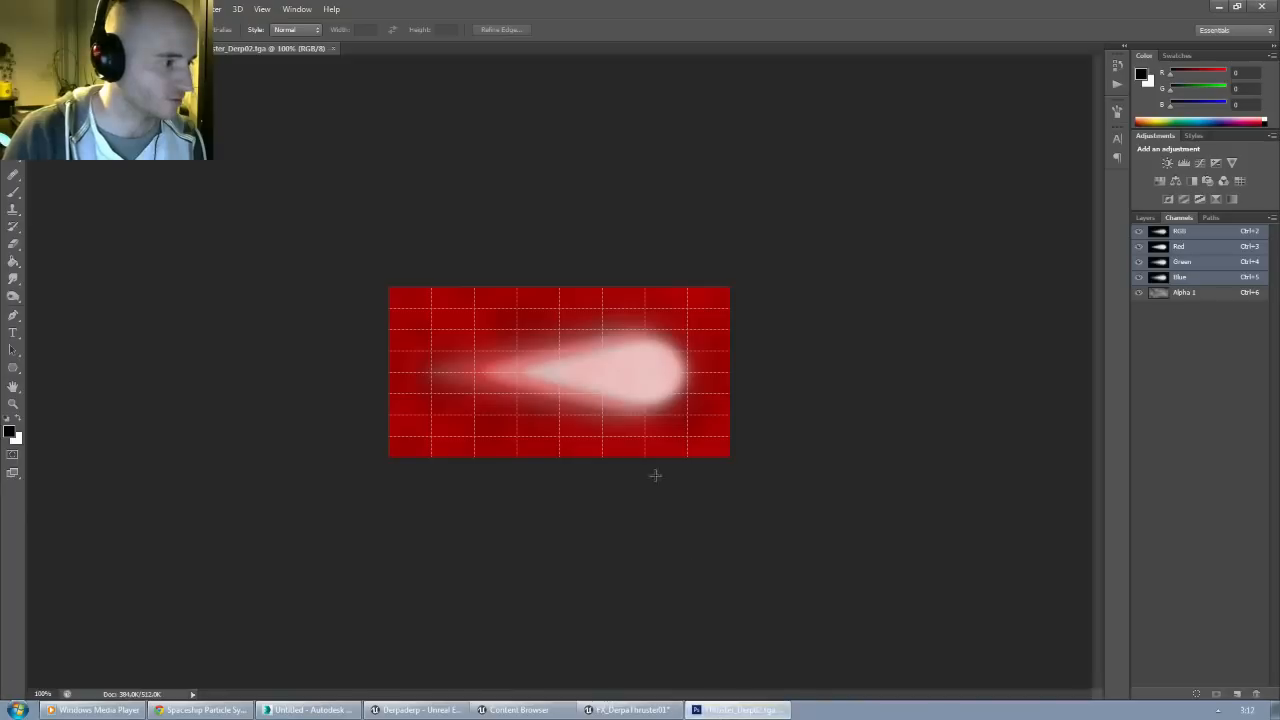
key(ctrl+6)
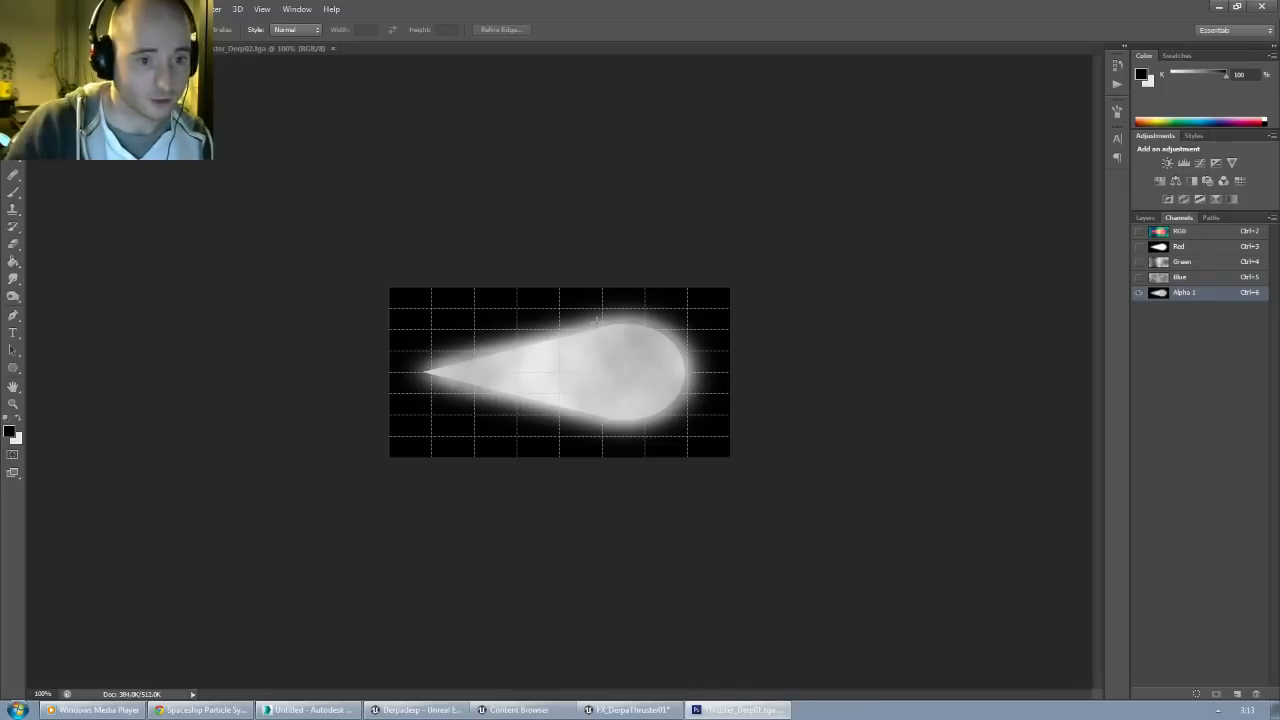
key(ctrl+2)
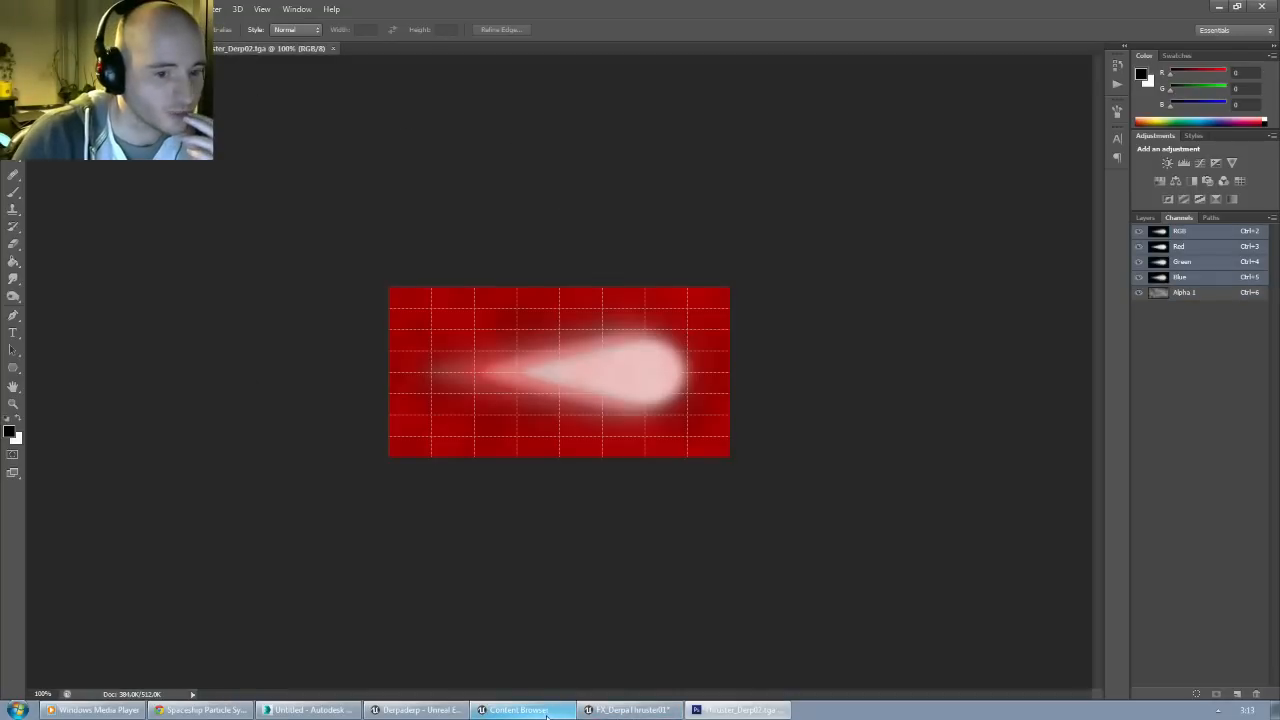
click(546, 710)
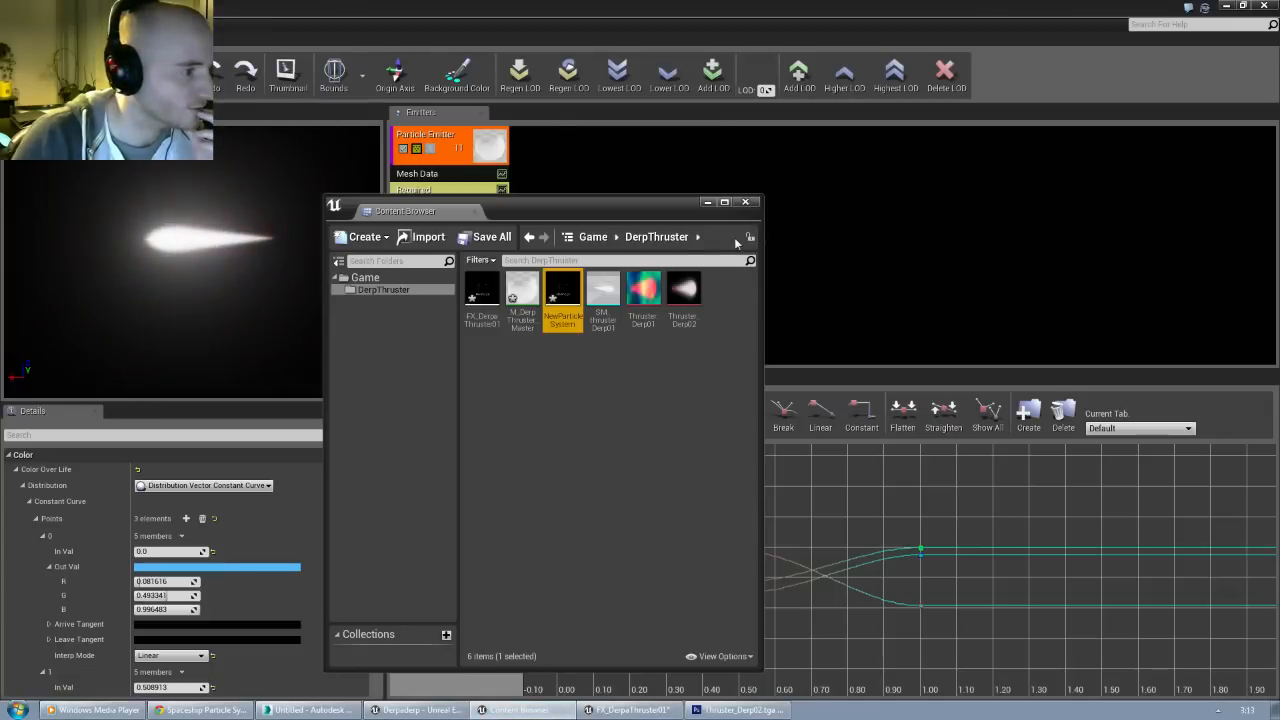
click(745, 202)
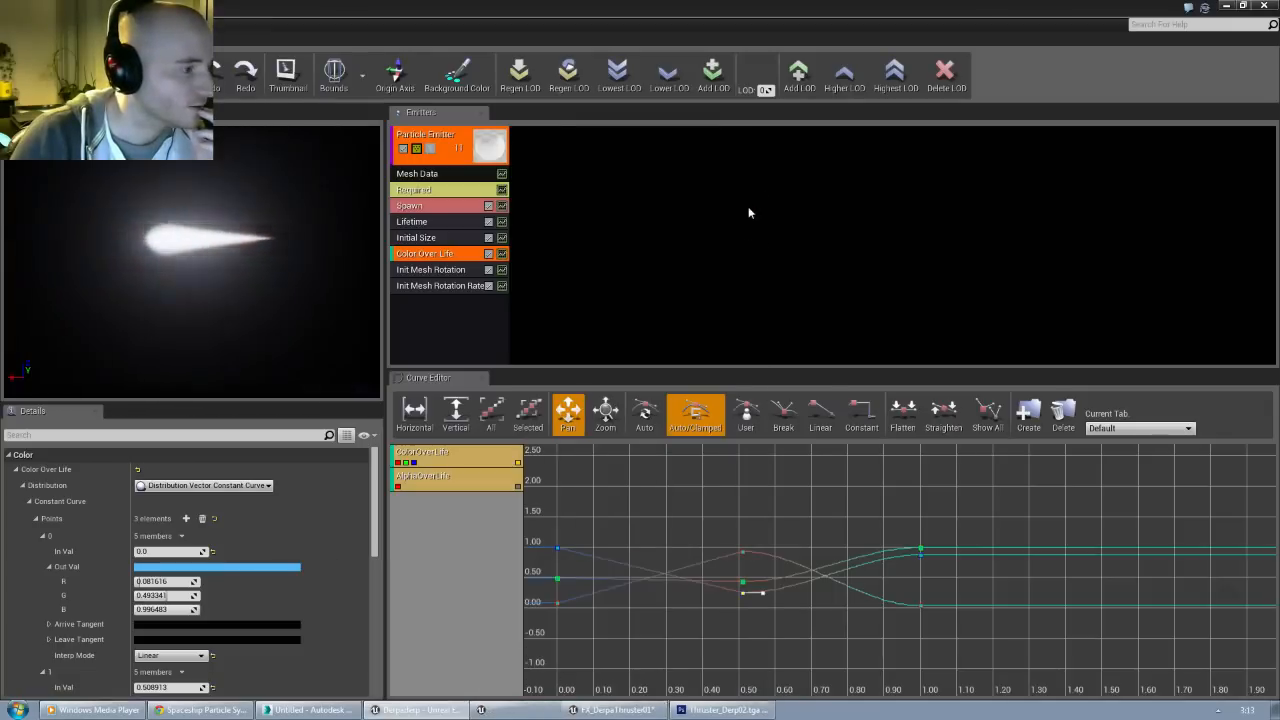
Step: Recolor the middle key of the Color Over Life curve to green and close the FX_DerpaThruster01 editor
right_click(743, 550)
click(772, 587)
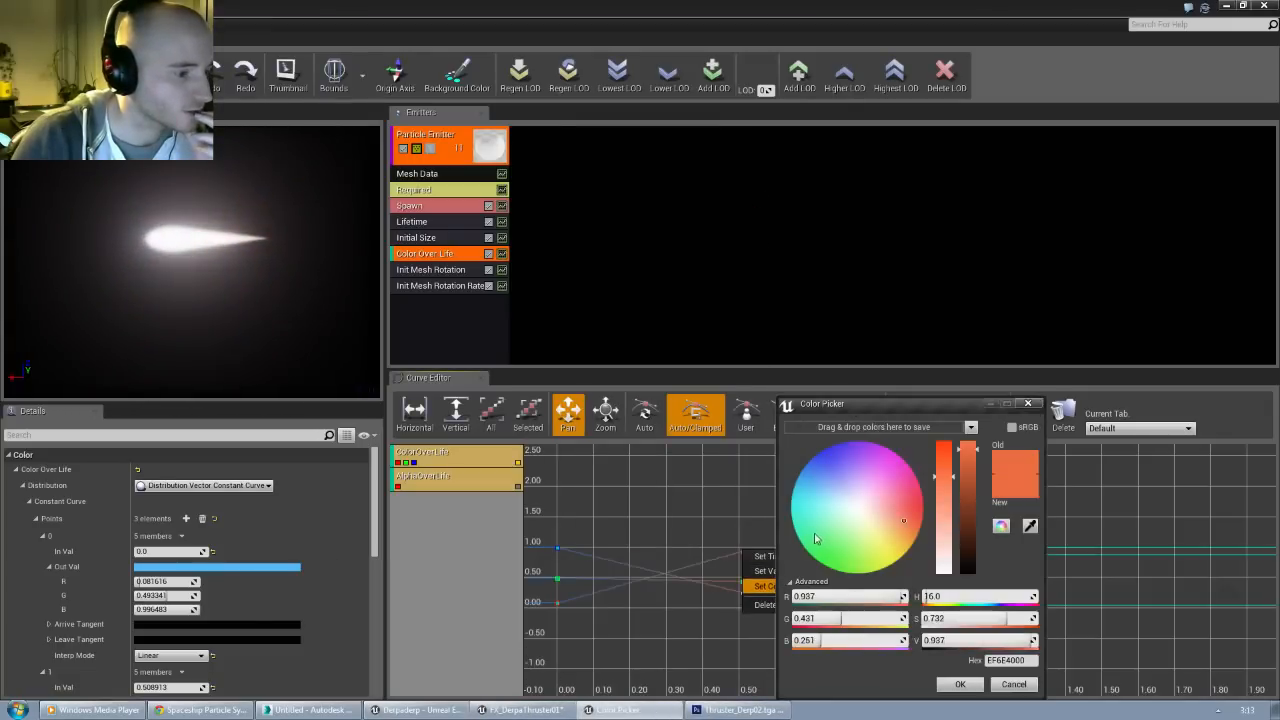
click(957, 685)
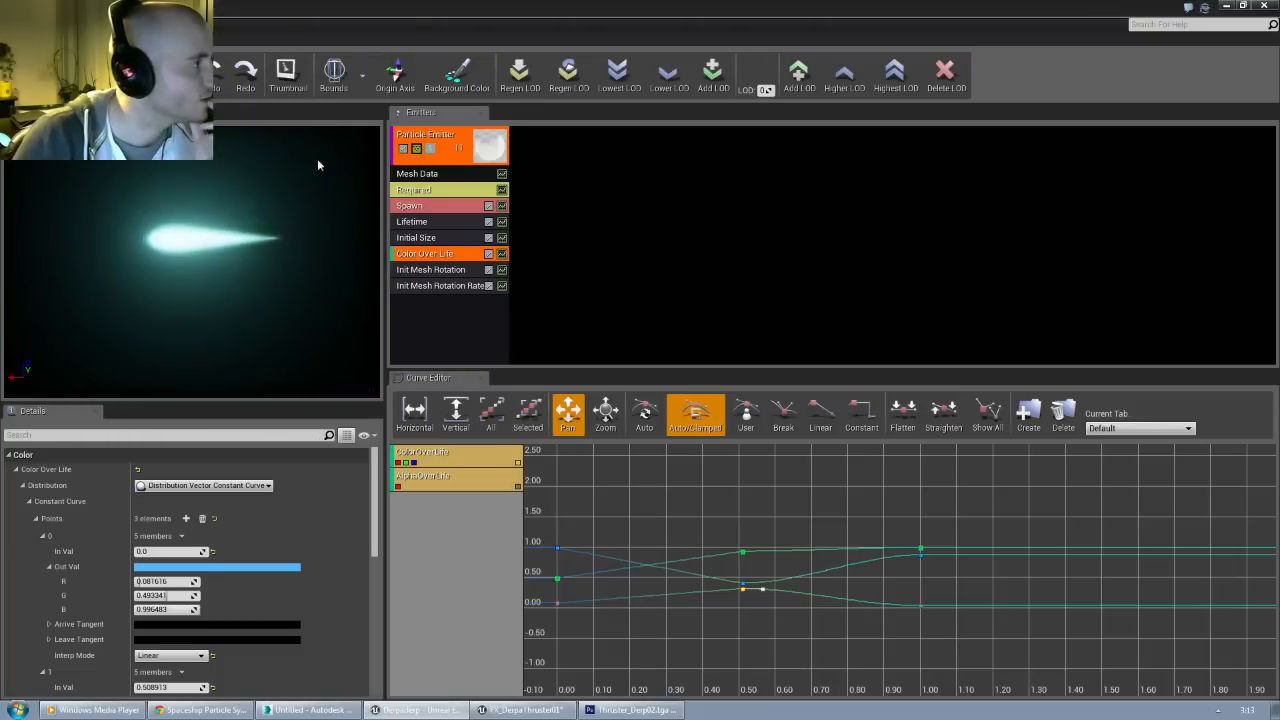
click(1263, 6)
Step: Place FX_DerpaThruster01 from the Content Browser into the level and raise it above the floor
right_drag(598, 491, 598, 455)
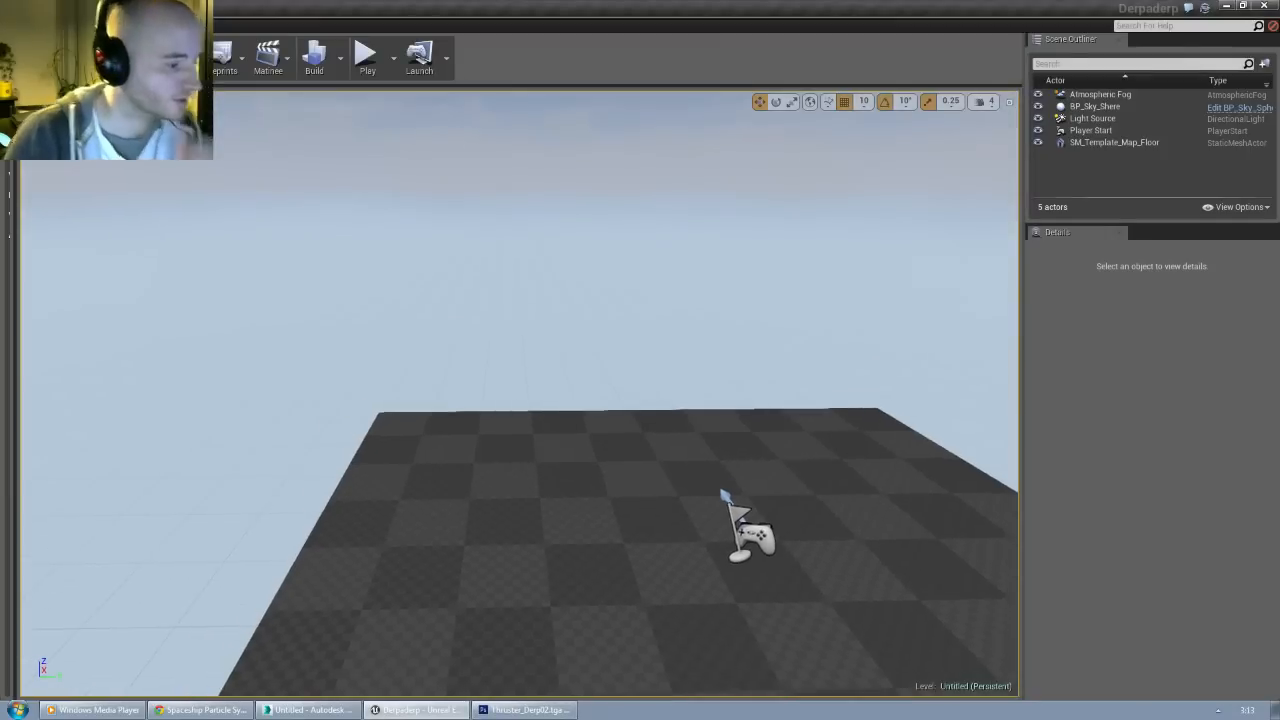
key(ctrl+shift+f)
drag(630, 207, 1118, 234)
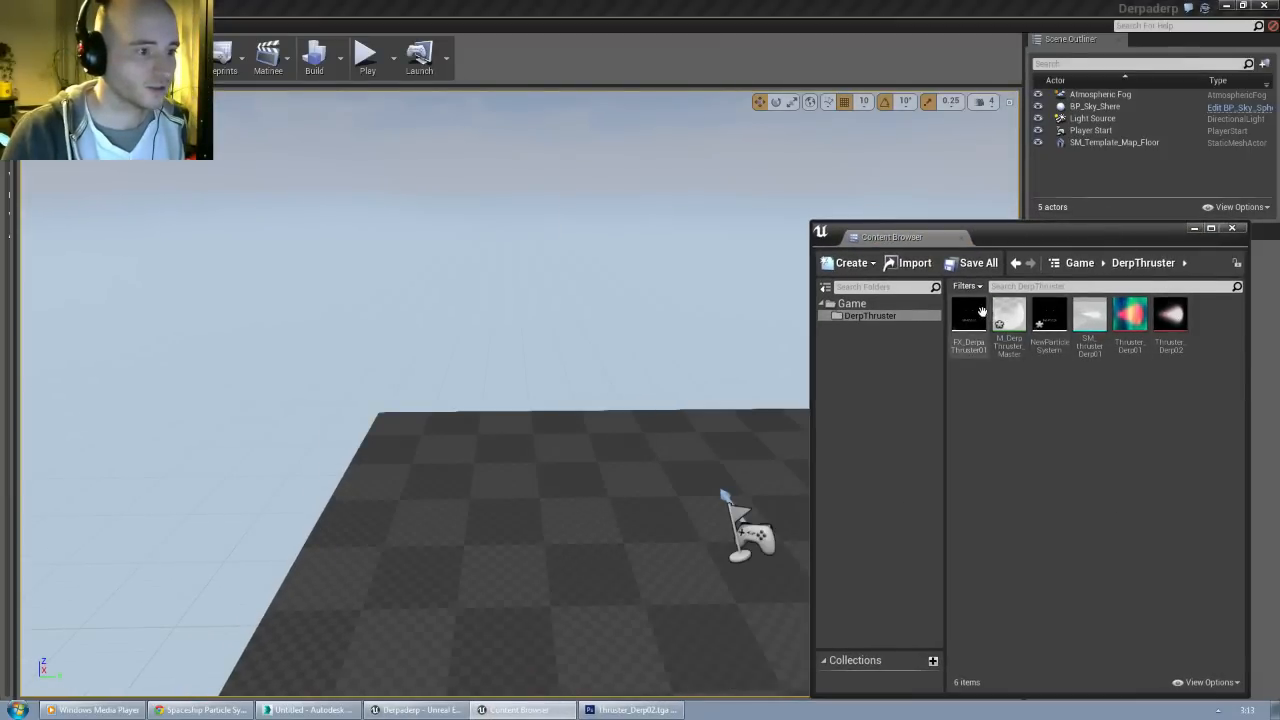
drag(968, 318, 551, 414)
mouse_move(551, 414)
right_down()
mouse_move(660, 400)
mouse_move(537, 434)
right_up()
drag(472, 316, 505, 140)
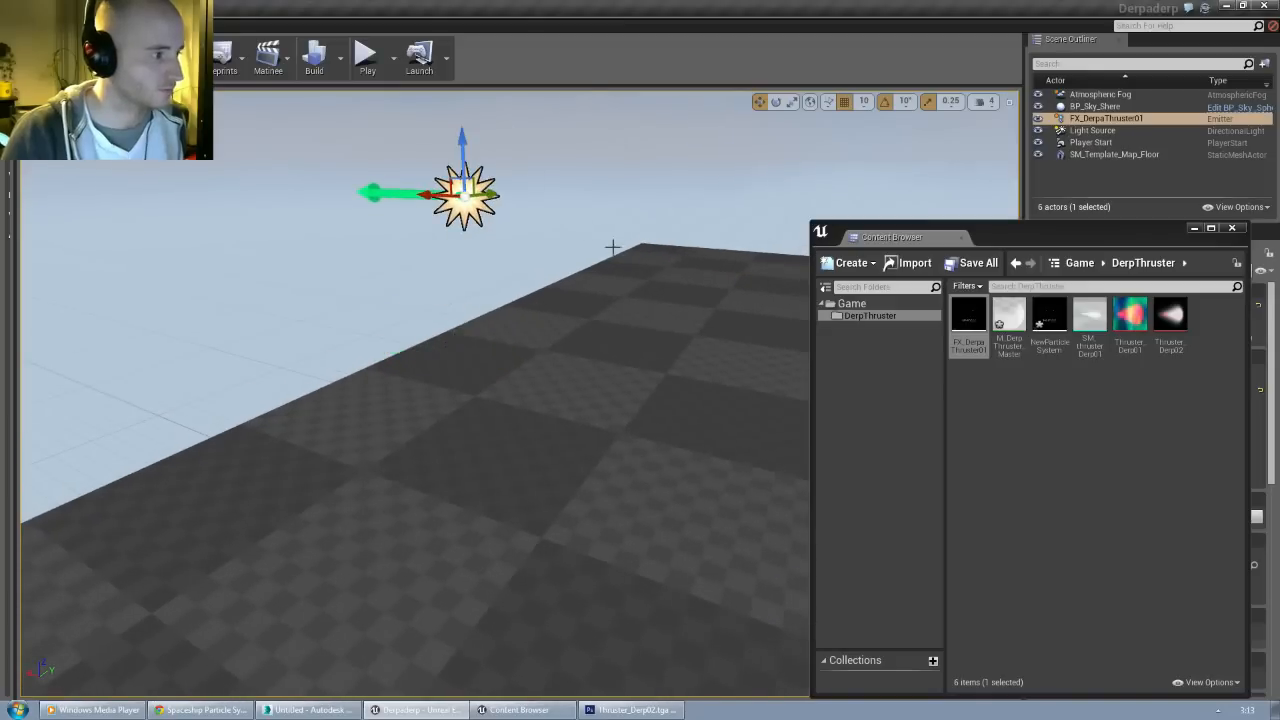
Step: Inspect the placed thruster effect and its glow from several angles in the level
right_drag(638, 272, 586, 286)
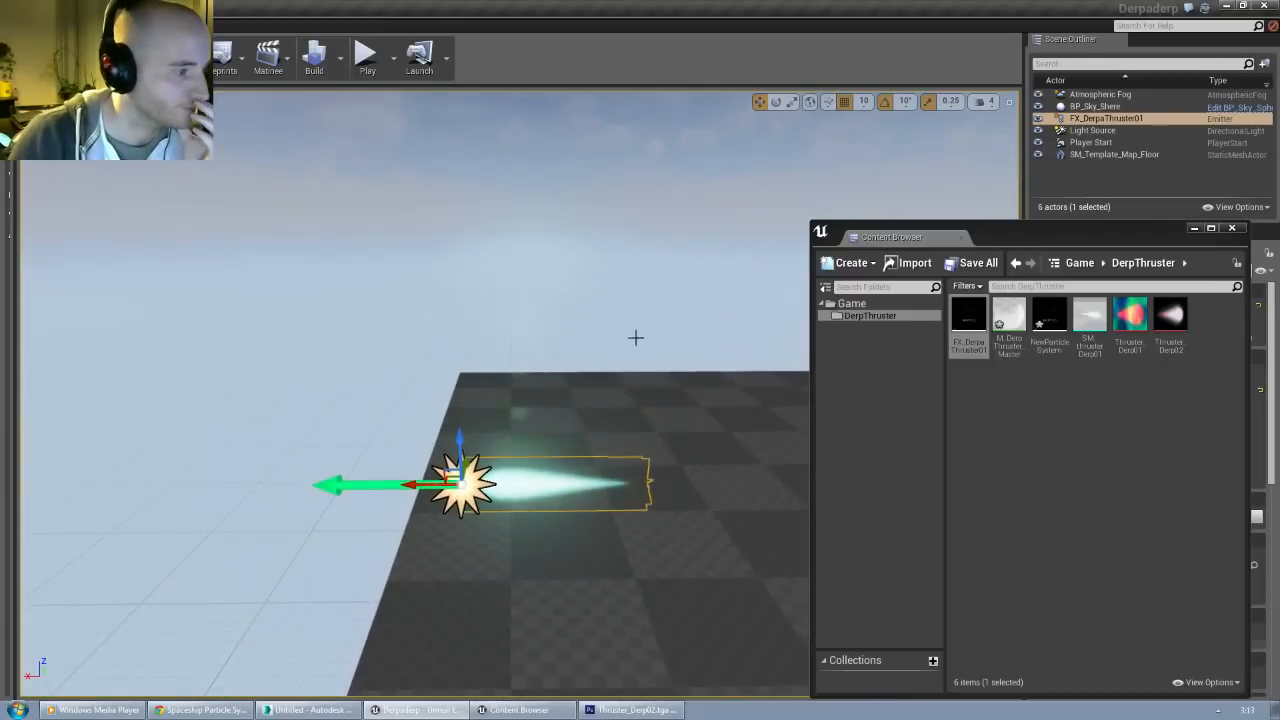
mouse_move(636, 338)
right_down()
mouse_move(640, 295)
mouse_move(640, 325)
right_up()
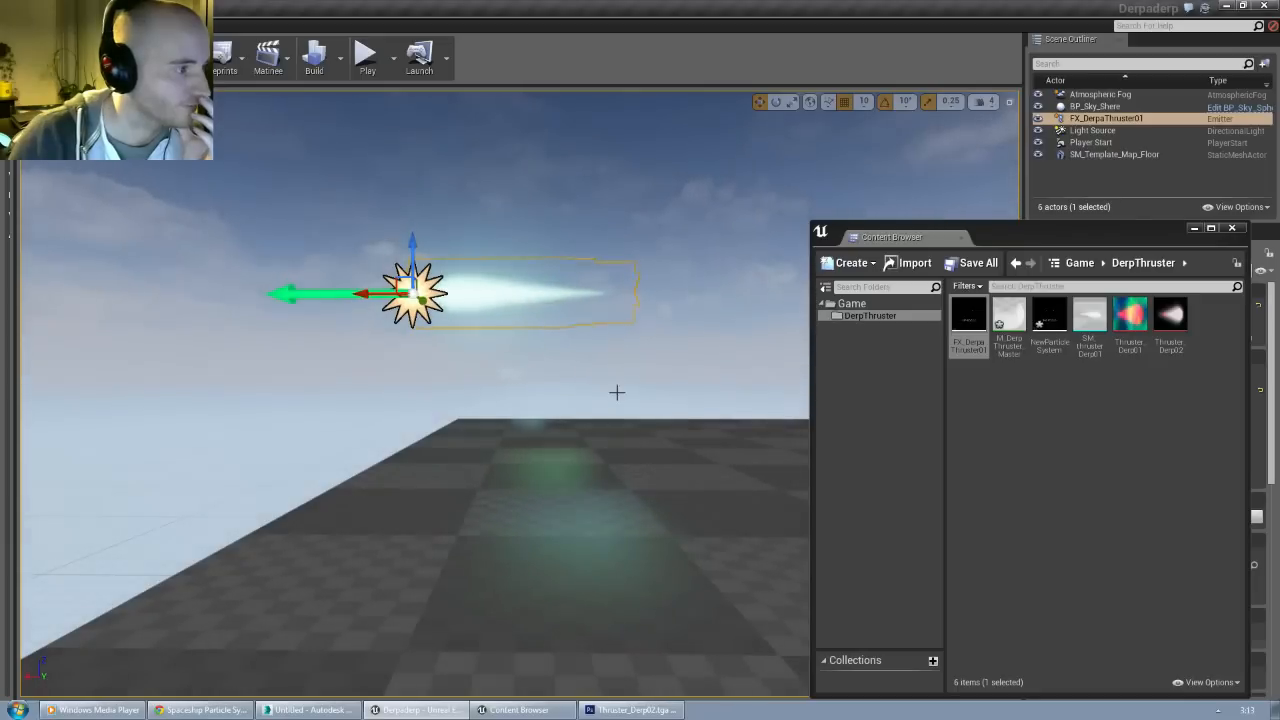
right_drag(607, 392, 606, 392)
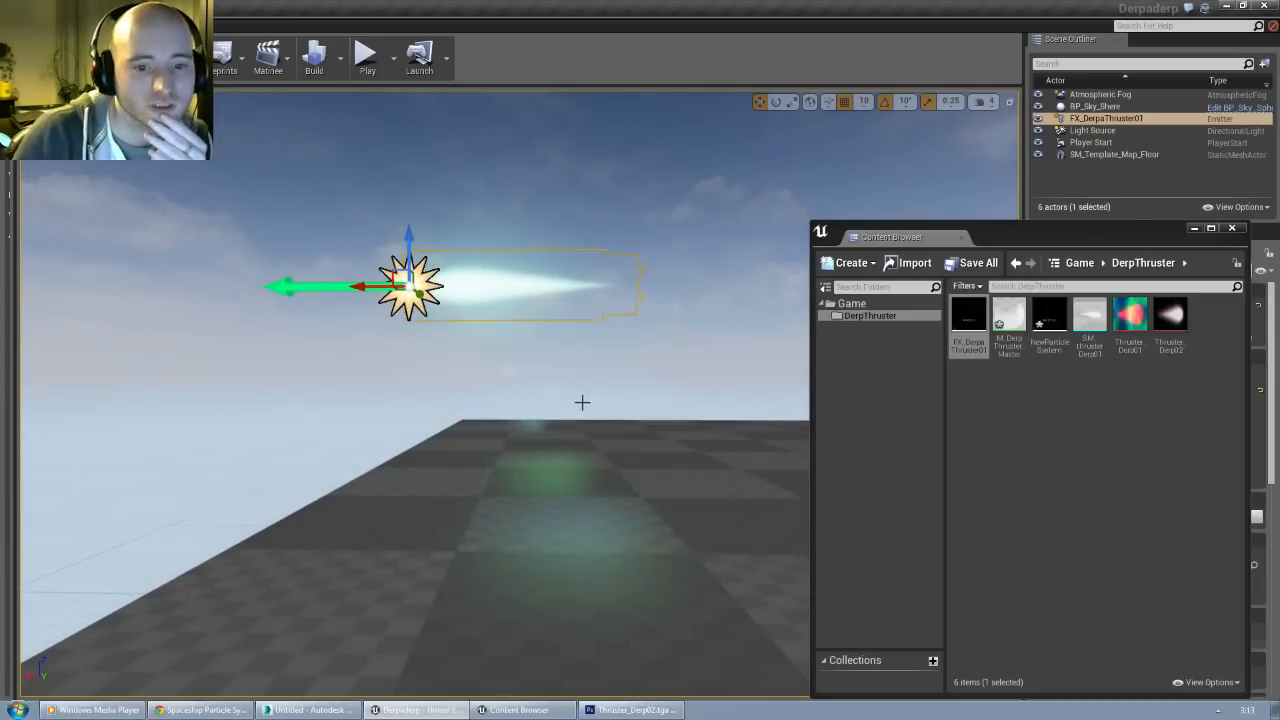
right_drag(582, 402, 572, 393)
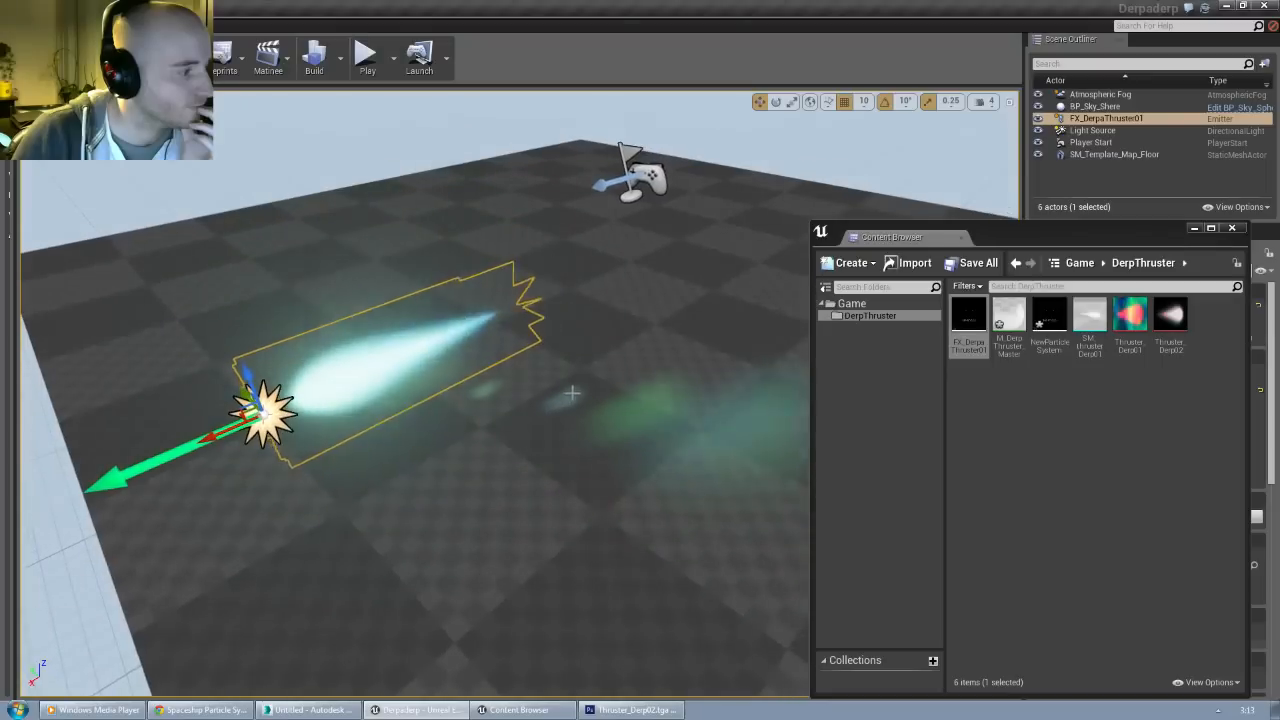
drag(1013, 231, 987, 195)
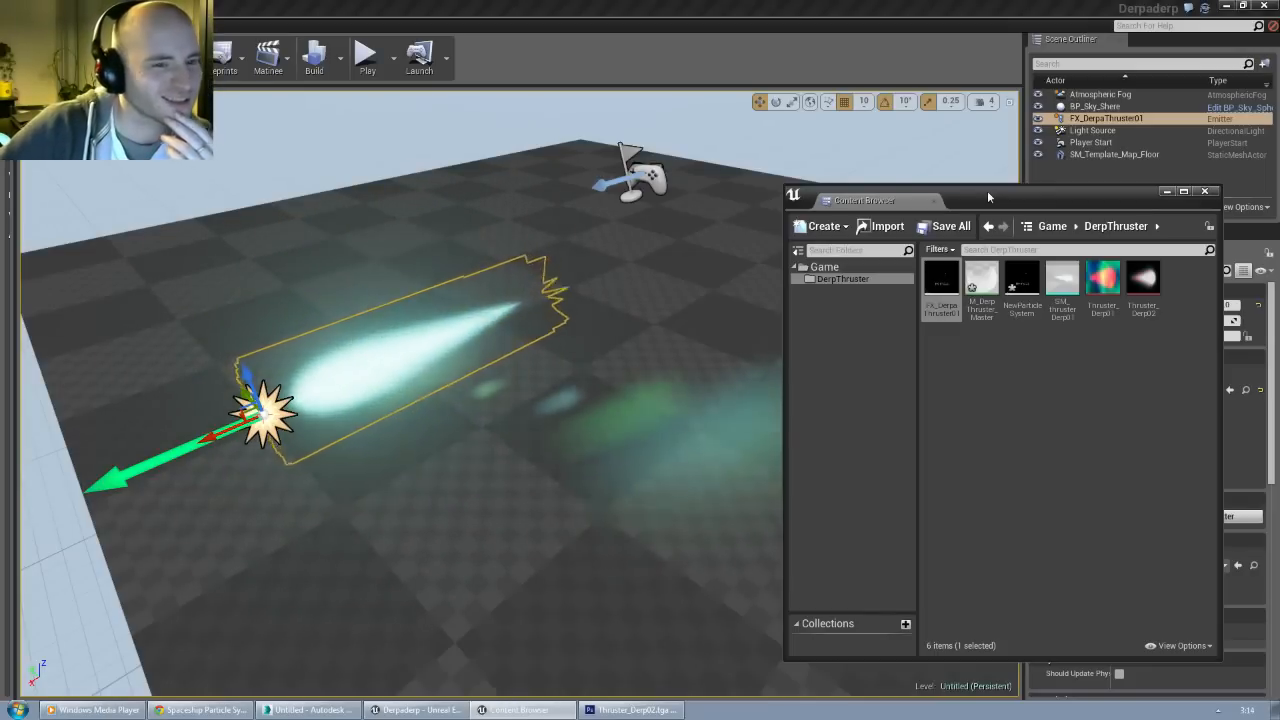
right_drag(286, 141, 262, 136)
mouse_move(605, 419)
right_down()
mouse_move(630, 400)
mouse_move(615, 430)
mouse_move(605, 419)
right_up()
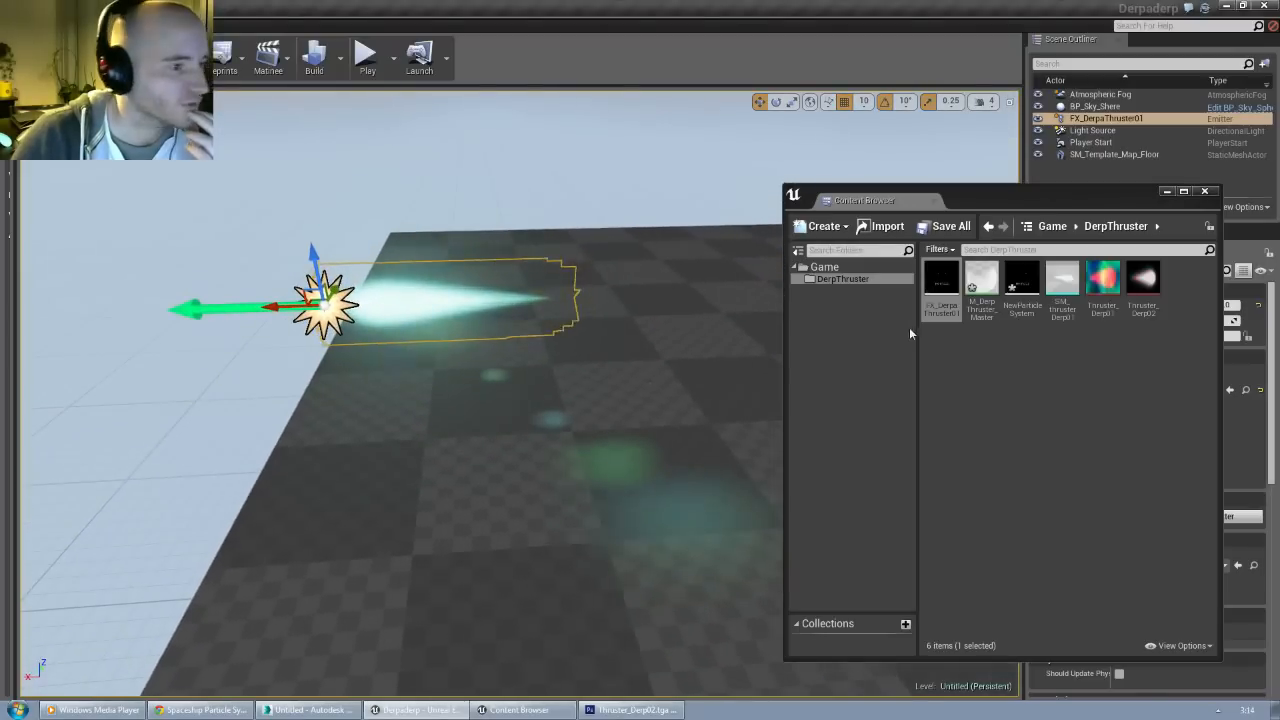
Step: Open FX_DerpaThruster01 and set the mesh emitter's Initial Size maximum to 2 in Z and X
double_click(938, 291)
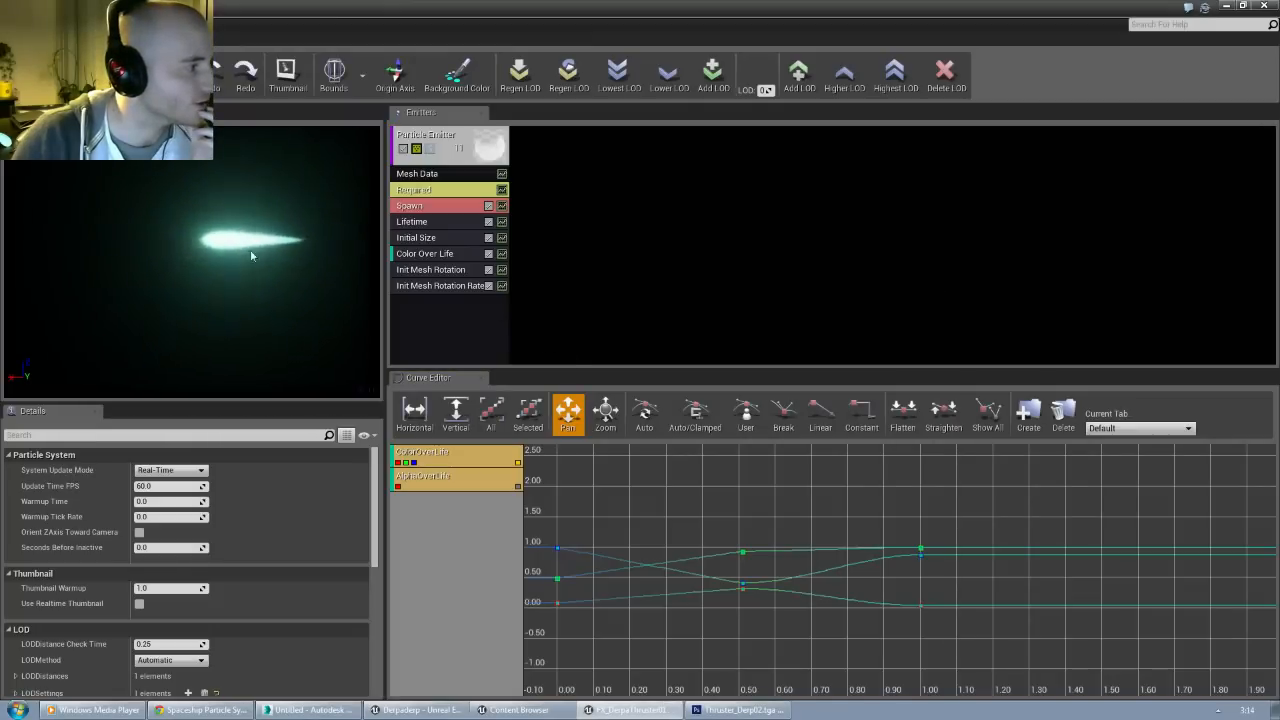
click(420, 237)
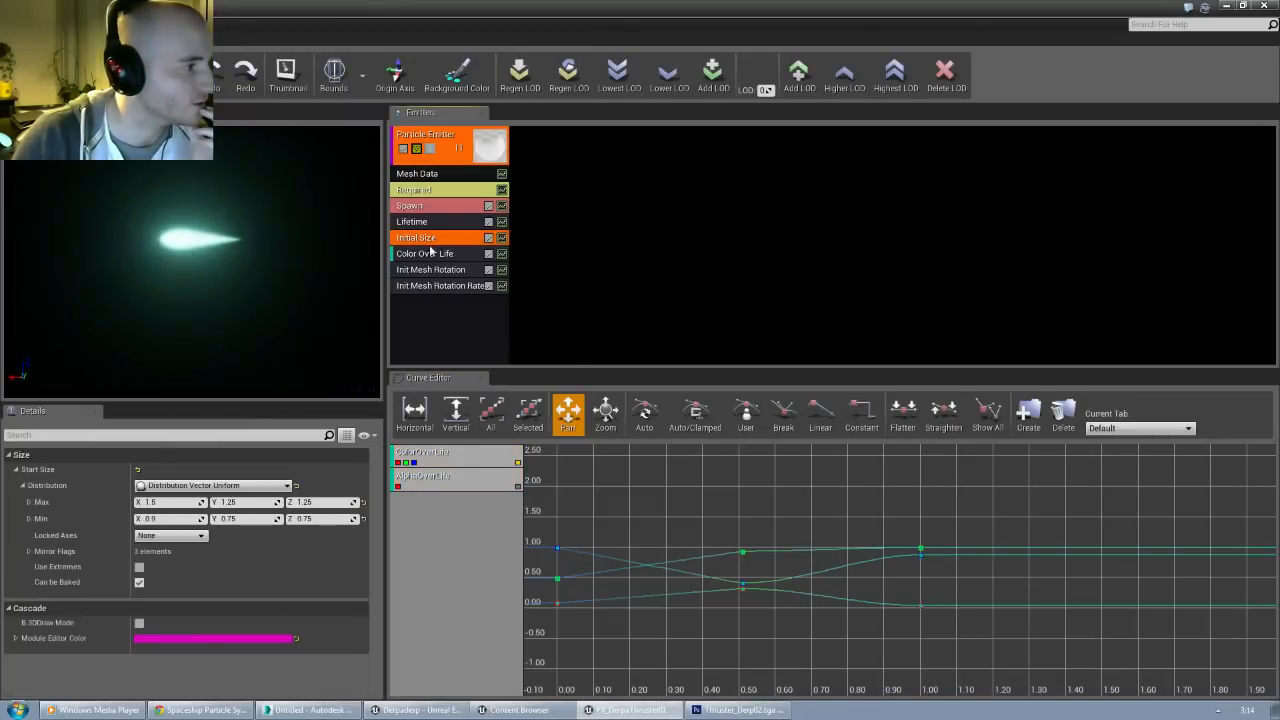
click(326, 503)
text(2)
key(Return)
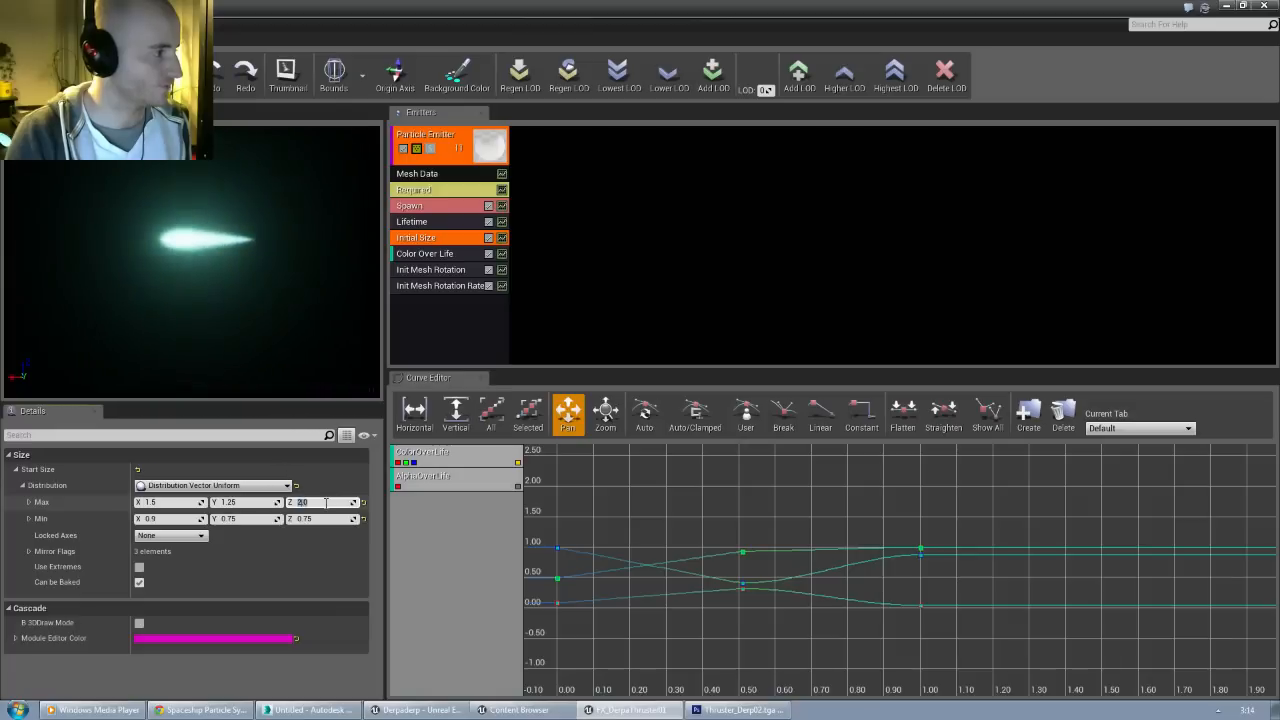
click(176, 503)
text(2)
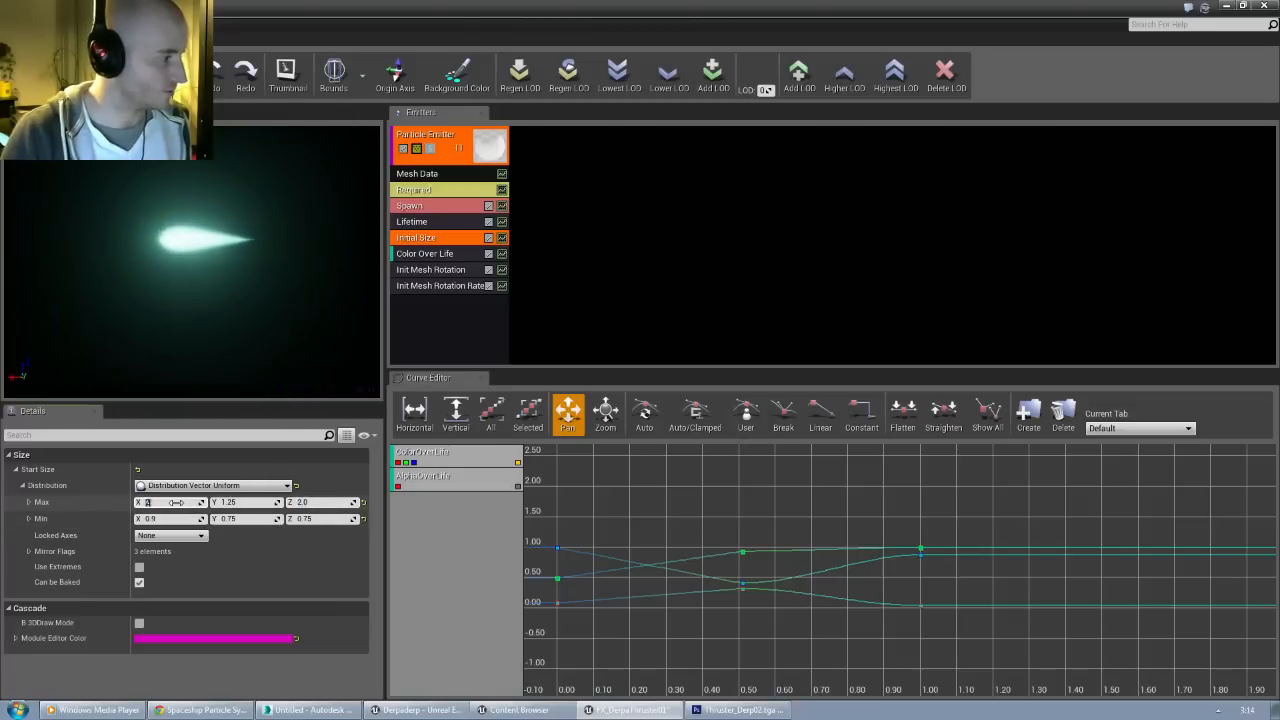
key(Return)
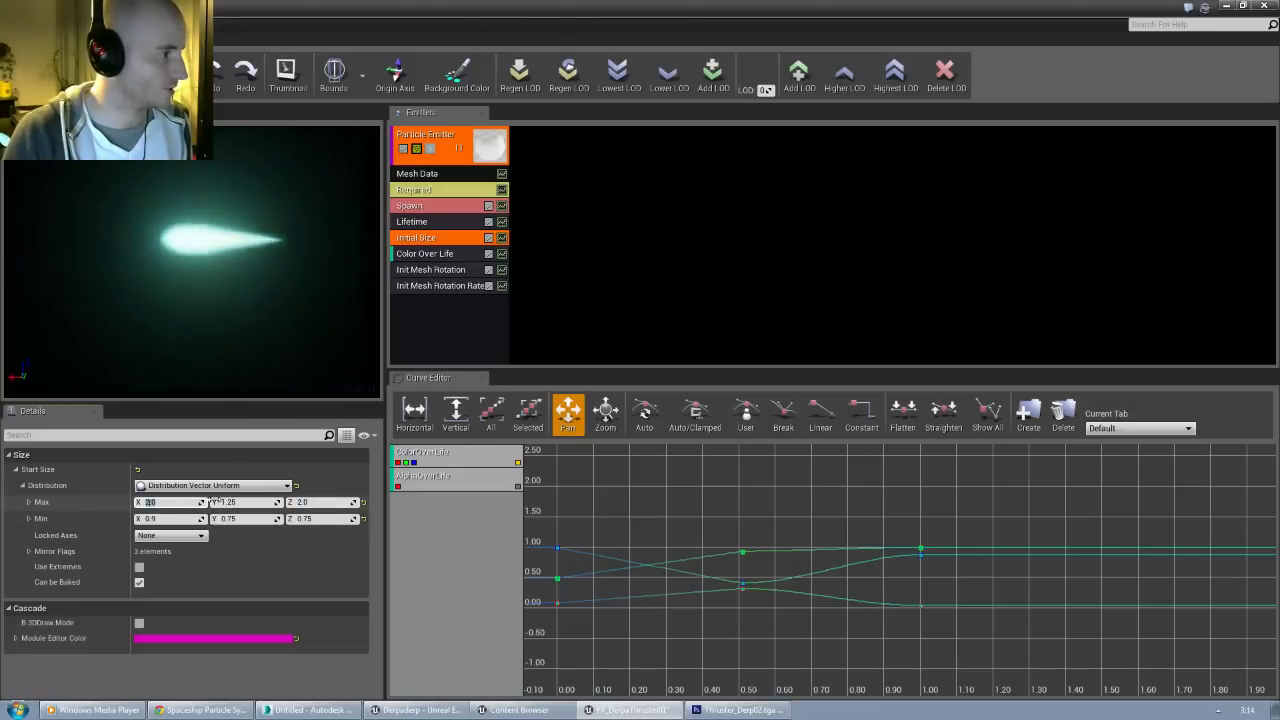
Step: Try an Initial Size maximum Z of 1 and settle on 1.5
click(341, 503)
text(1)
key(Return)
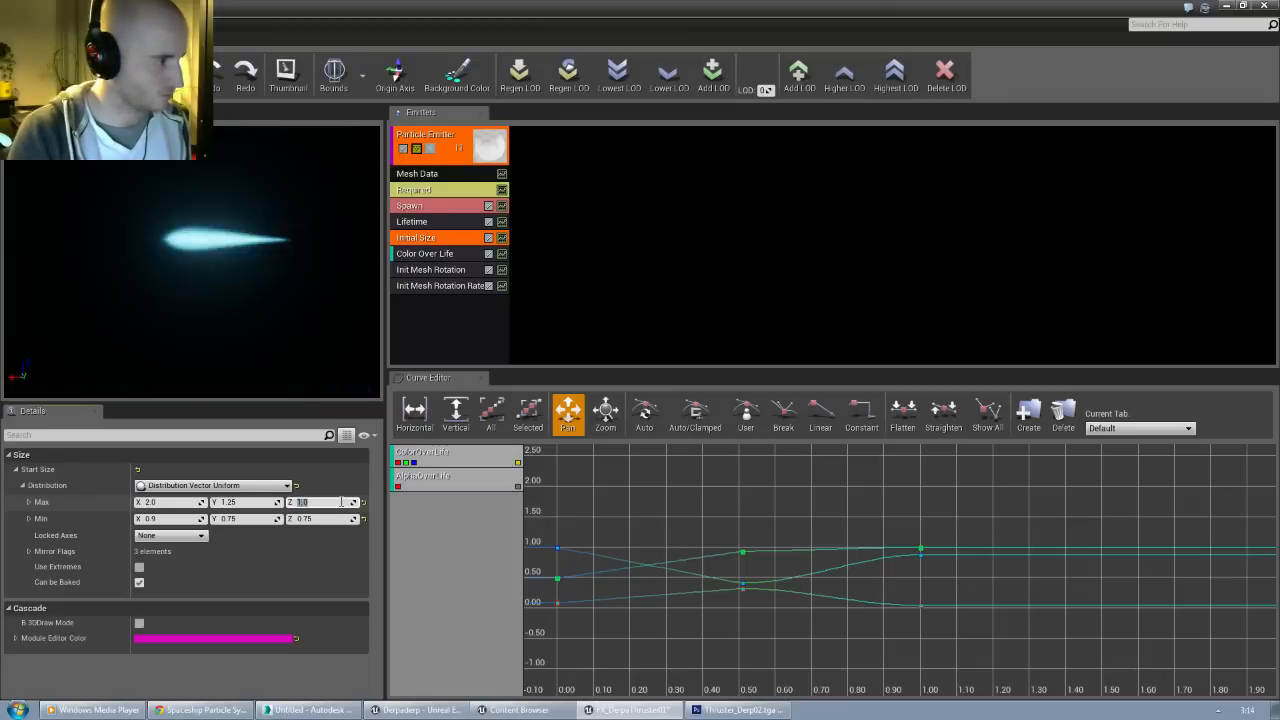
text(1.5)
key(Return)
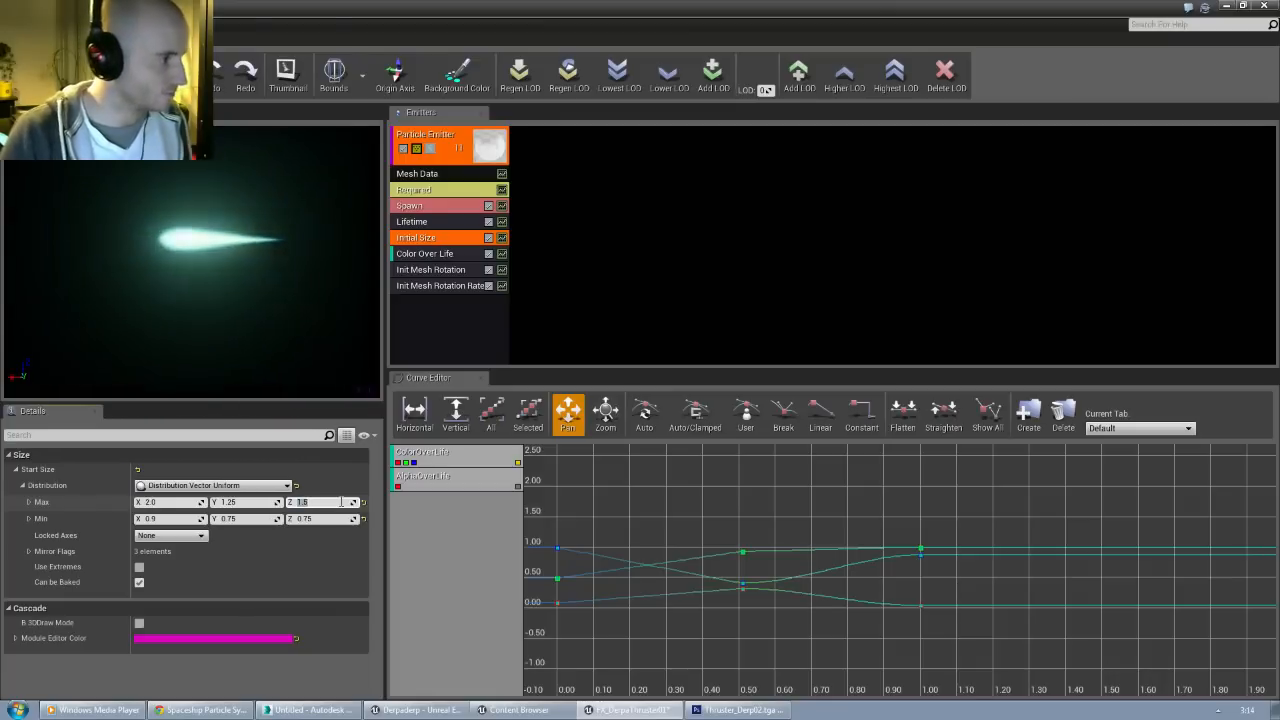
Step: Try Initial Size maximum X values of 10 and 5 on the mesh emitter
click(172, 501)
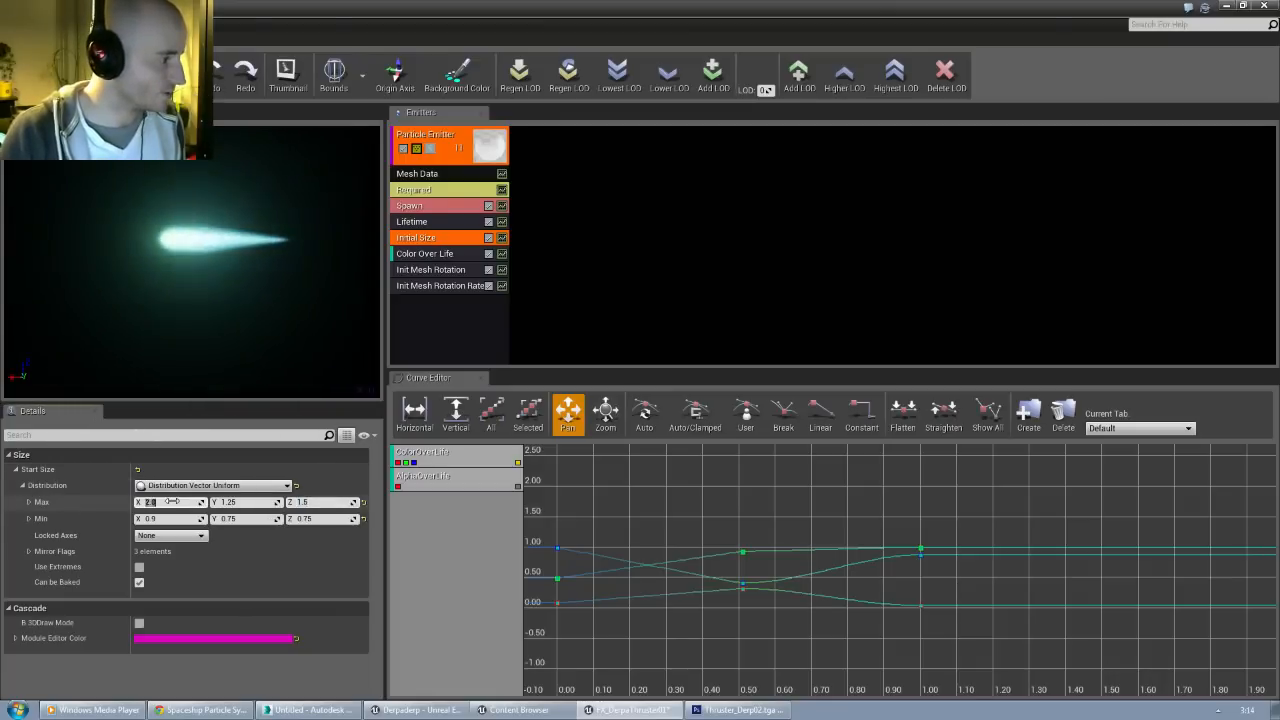
text(10)
key(Return)
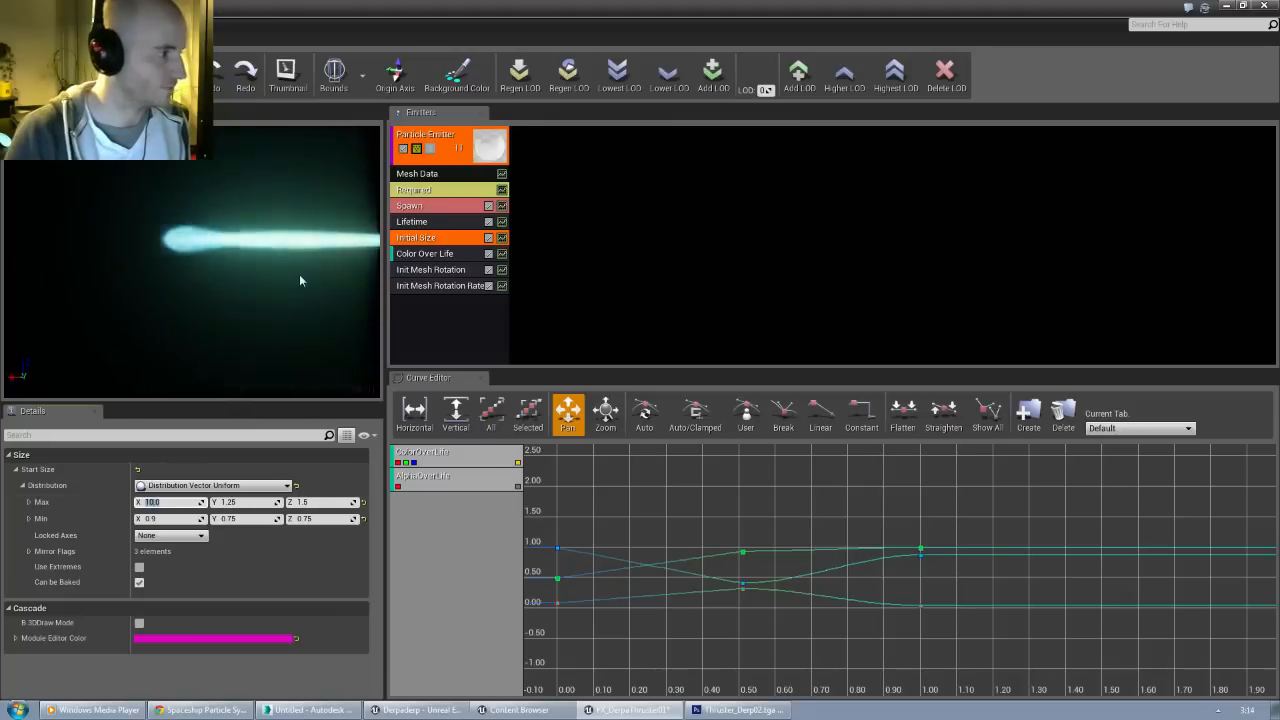
drag(300, 277, 340, 277)
click(171, 500)
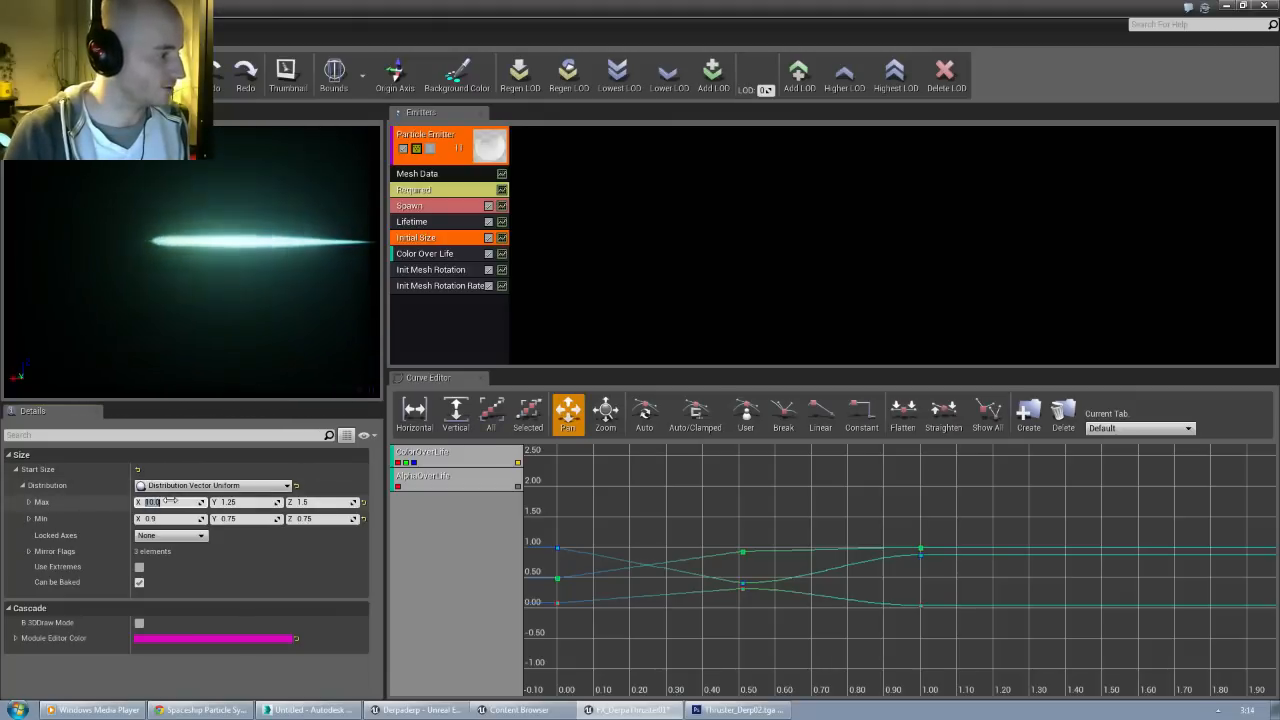
text(5)
key(Return)
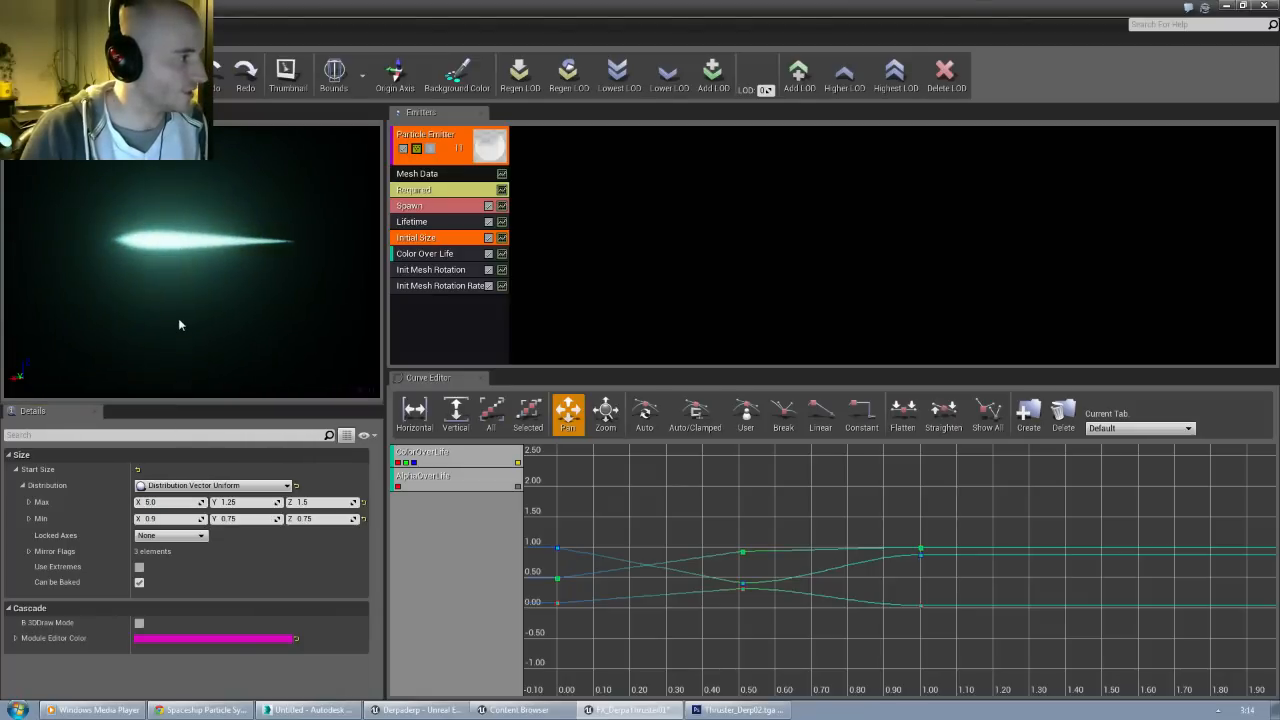
Step: Try an Initial Size maximum X of 2, settle on 3, and check the flame in the preview
click(168, 501)
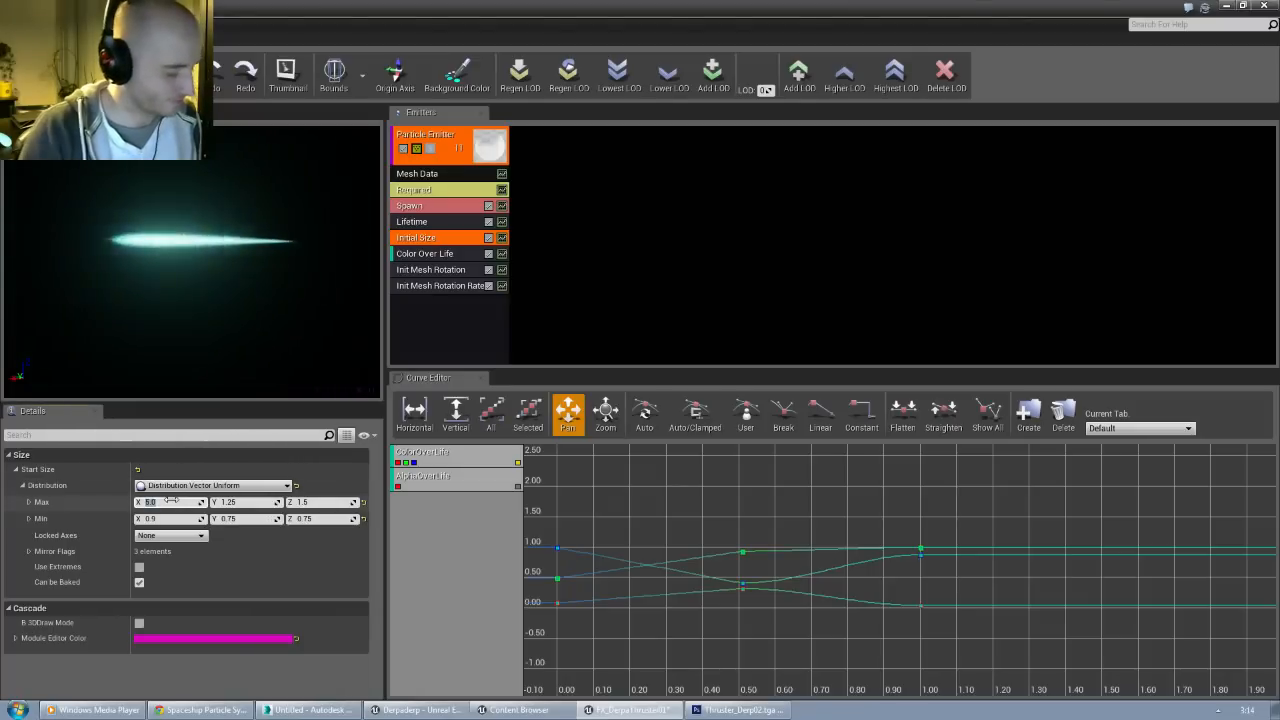
text(2)
key(Return)
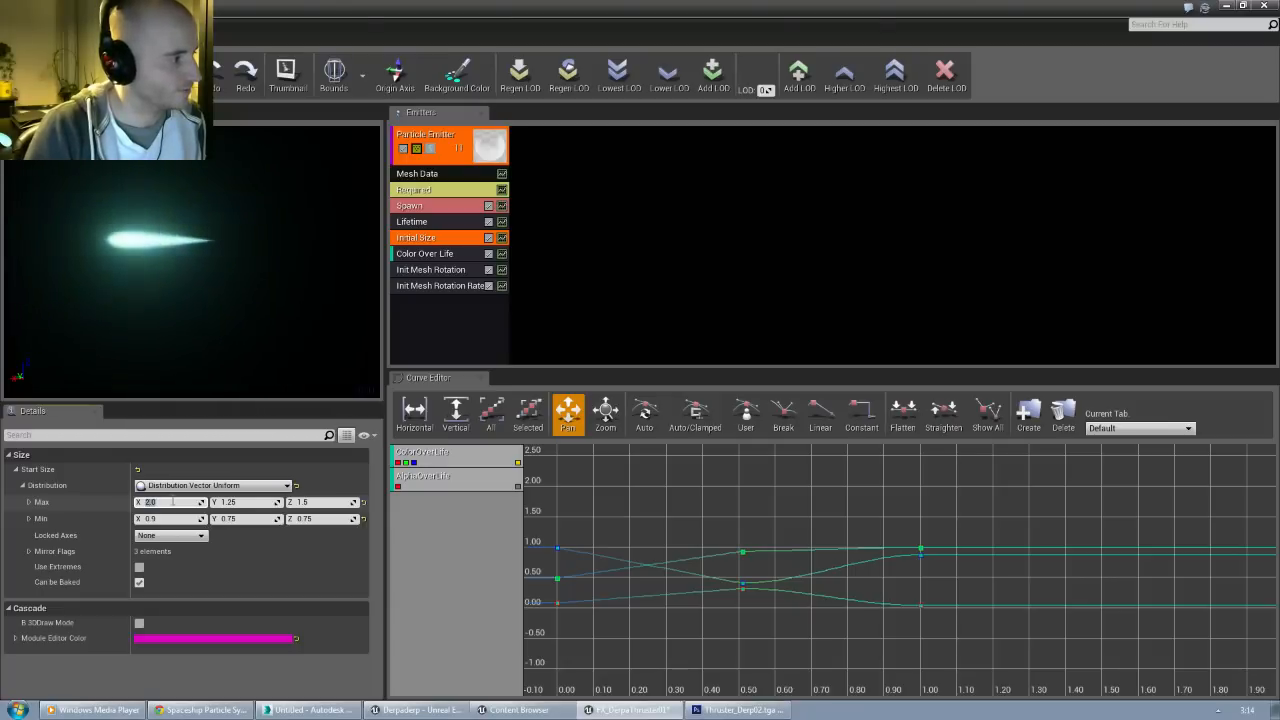
text(3)
key(Return)
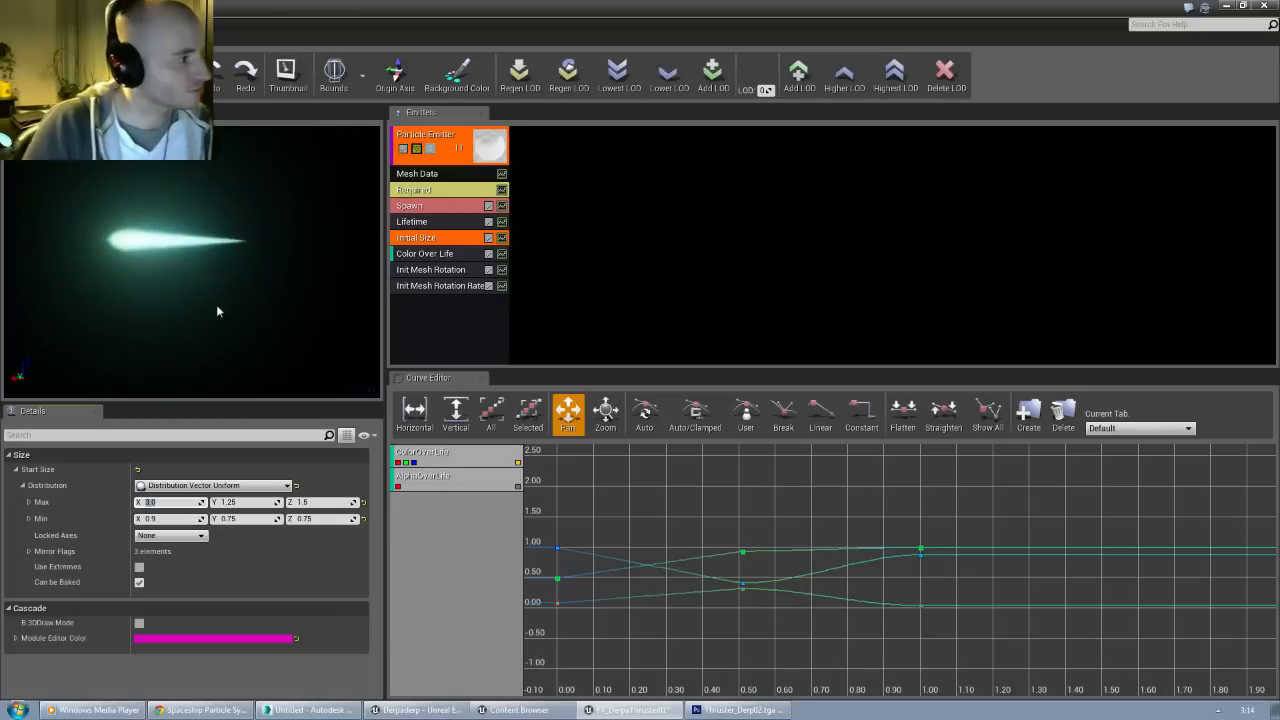
drag(208, 286, 221, 289)
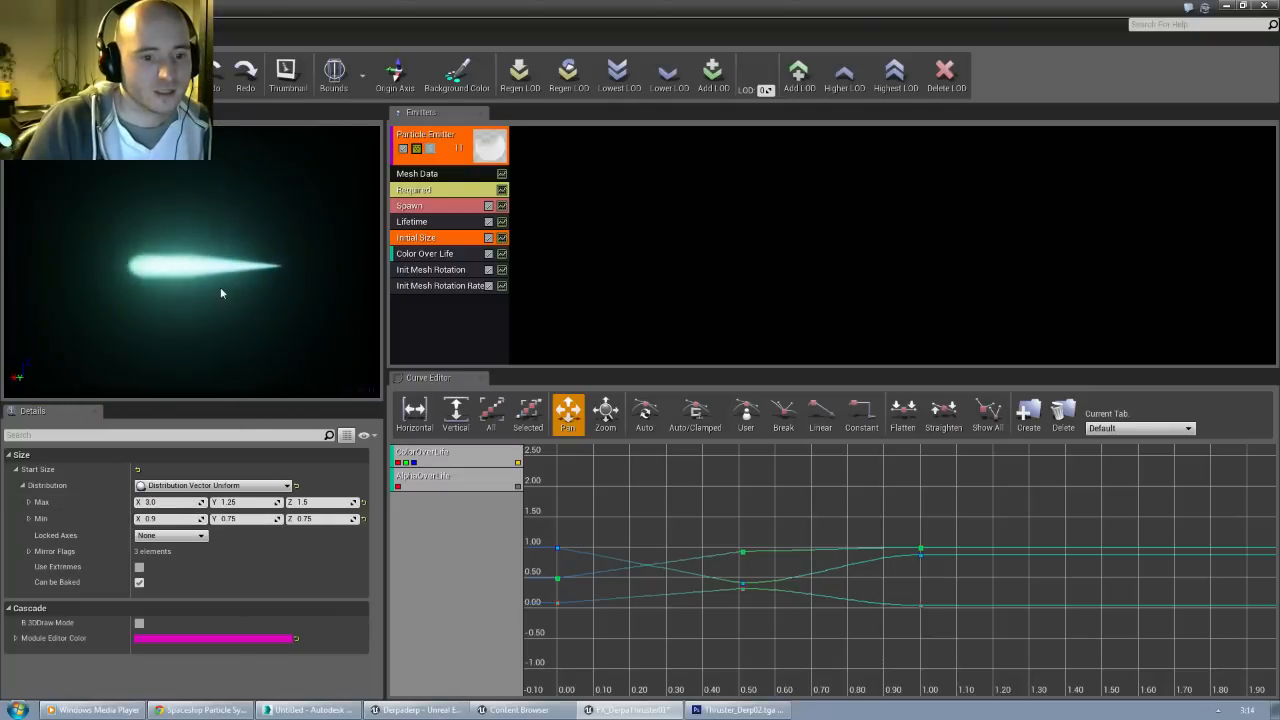